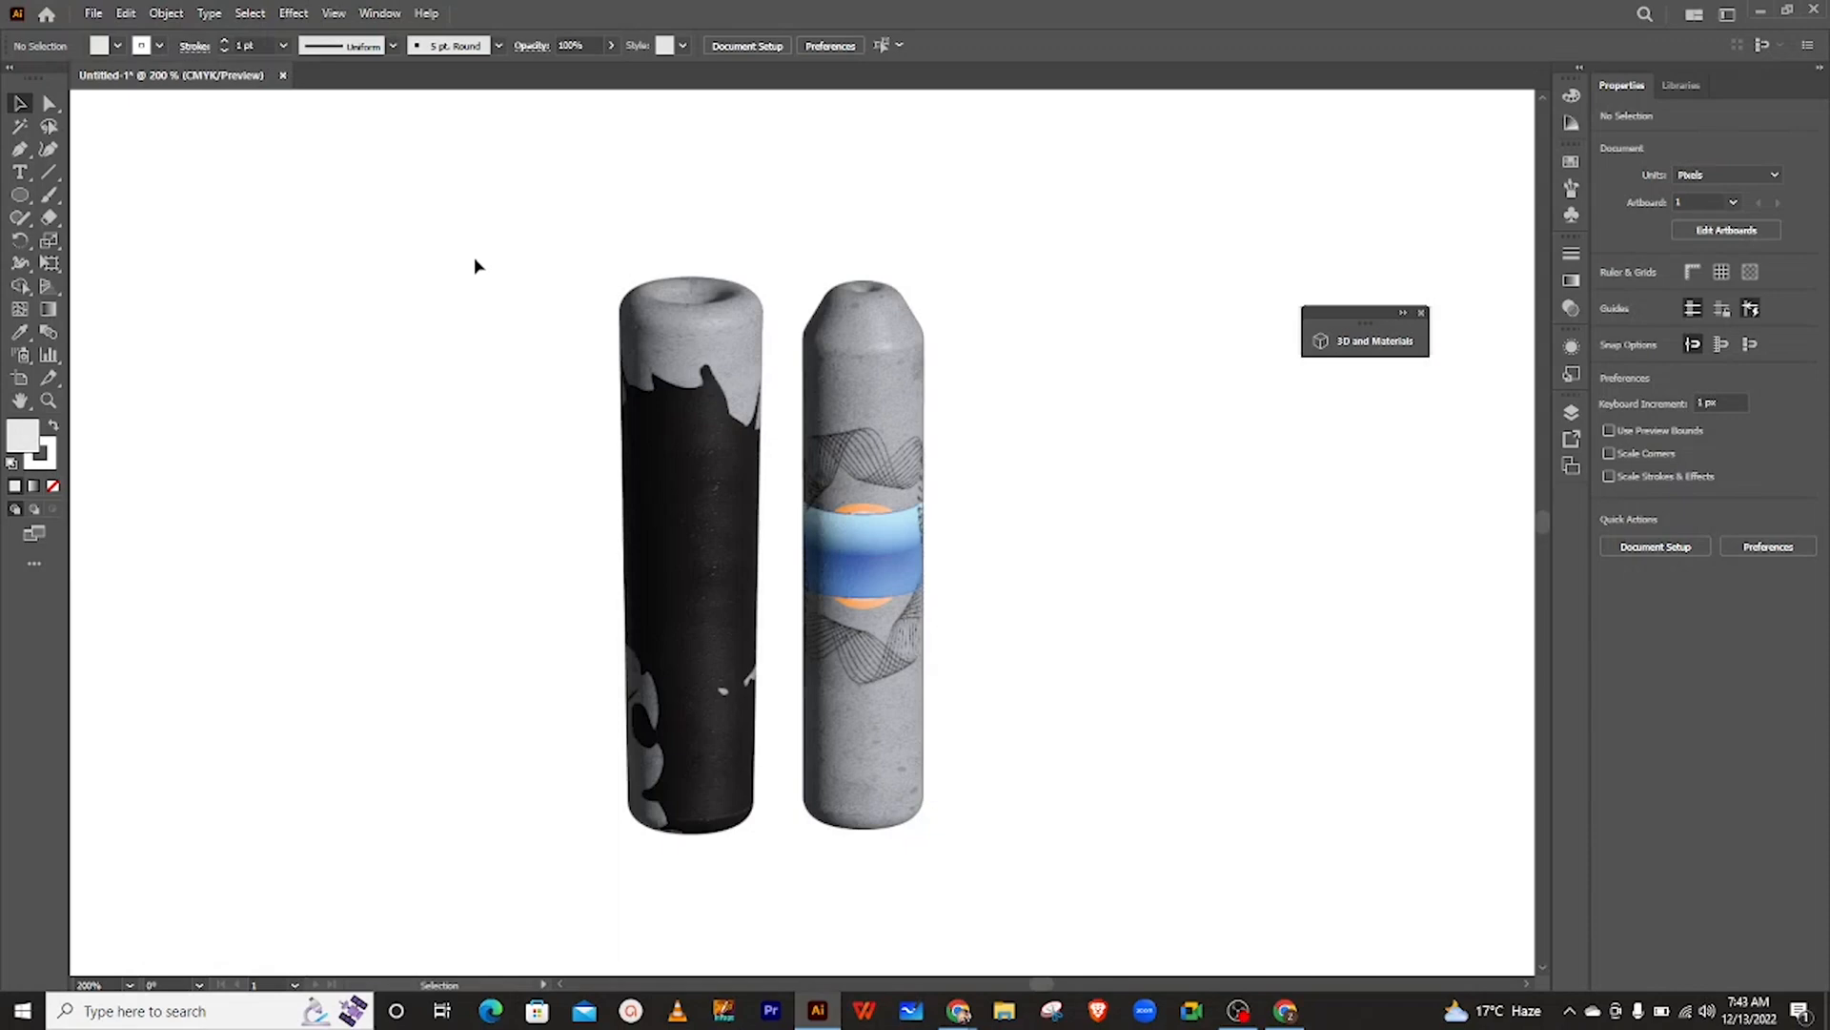
- Reposition the two 3D cylinders so they stand side by side near the middle of the canvas
left_click_drag(645, 389, 515, 423)
left_click_drag(856, 367, 755, 352)
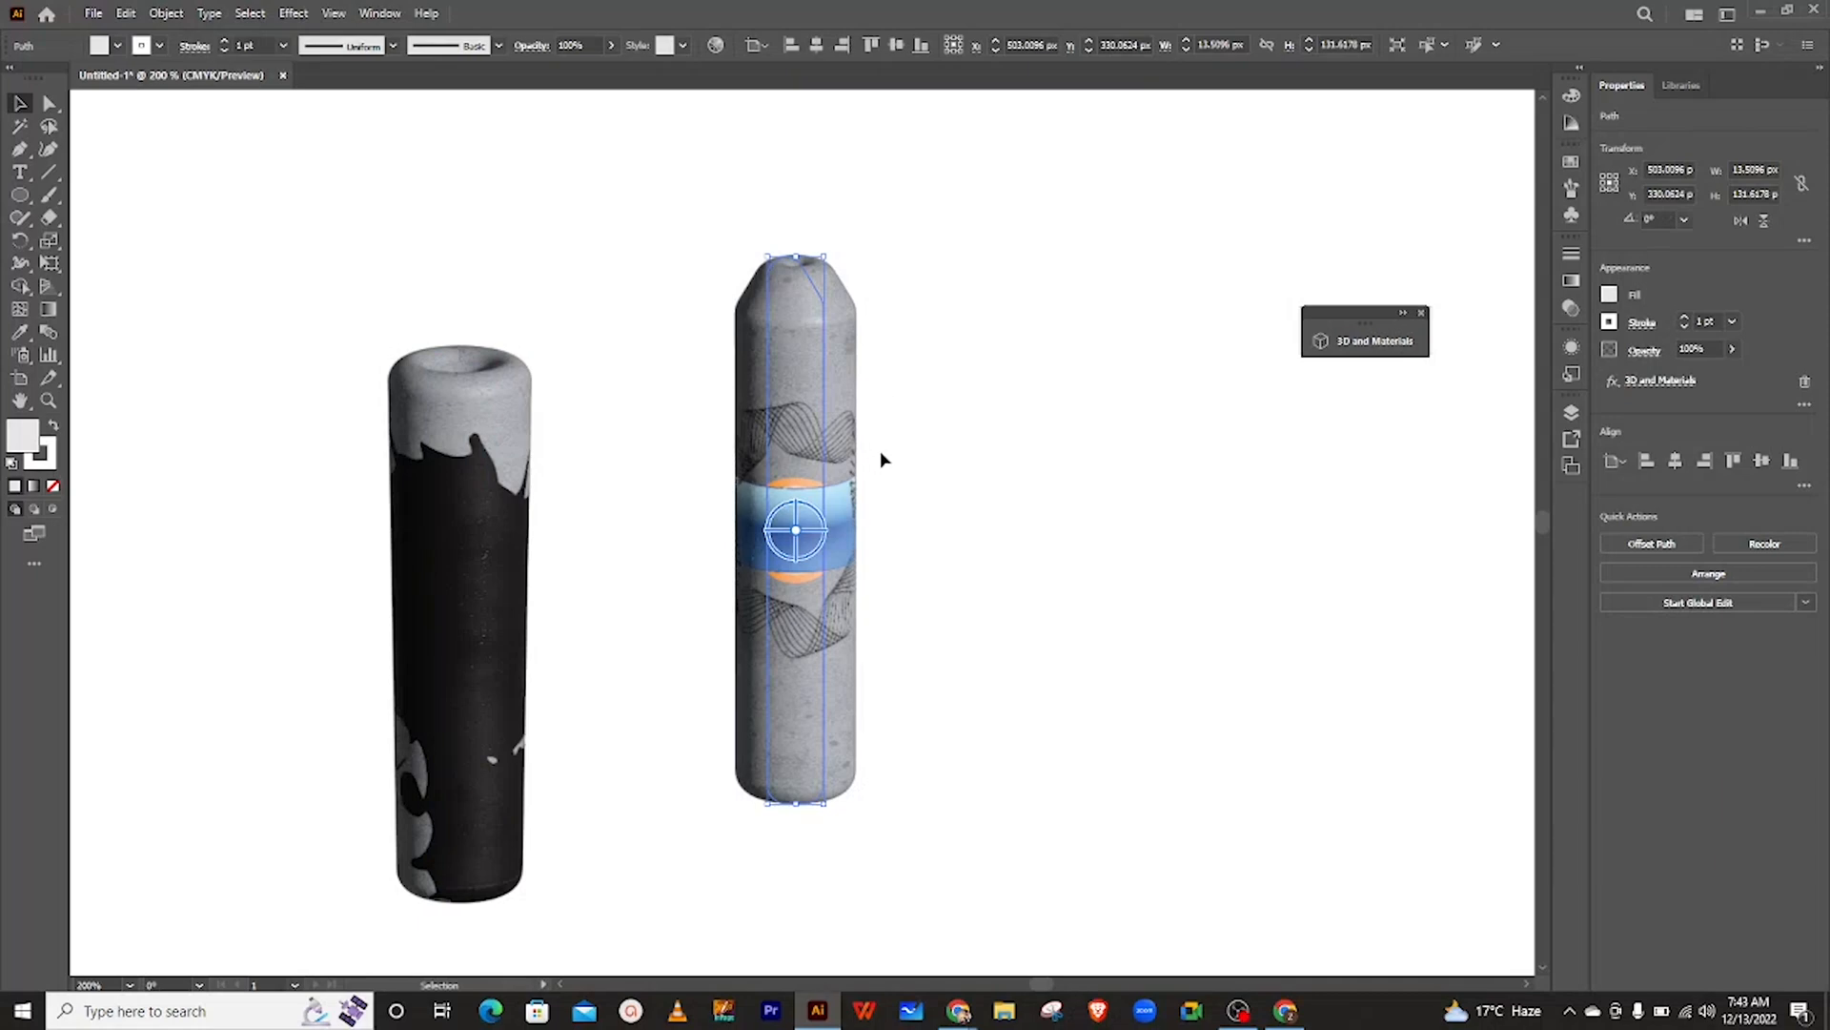
left_click_drag(822, 400, 867, 432)
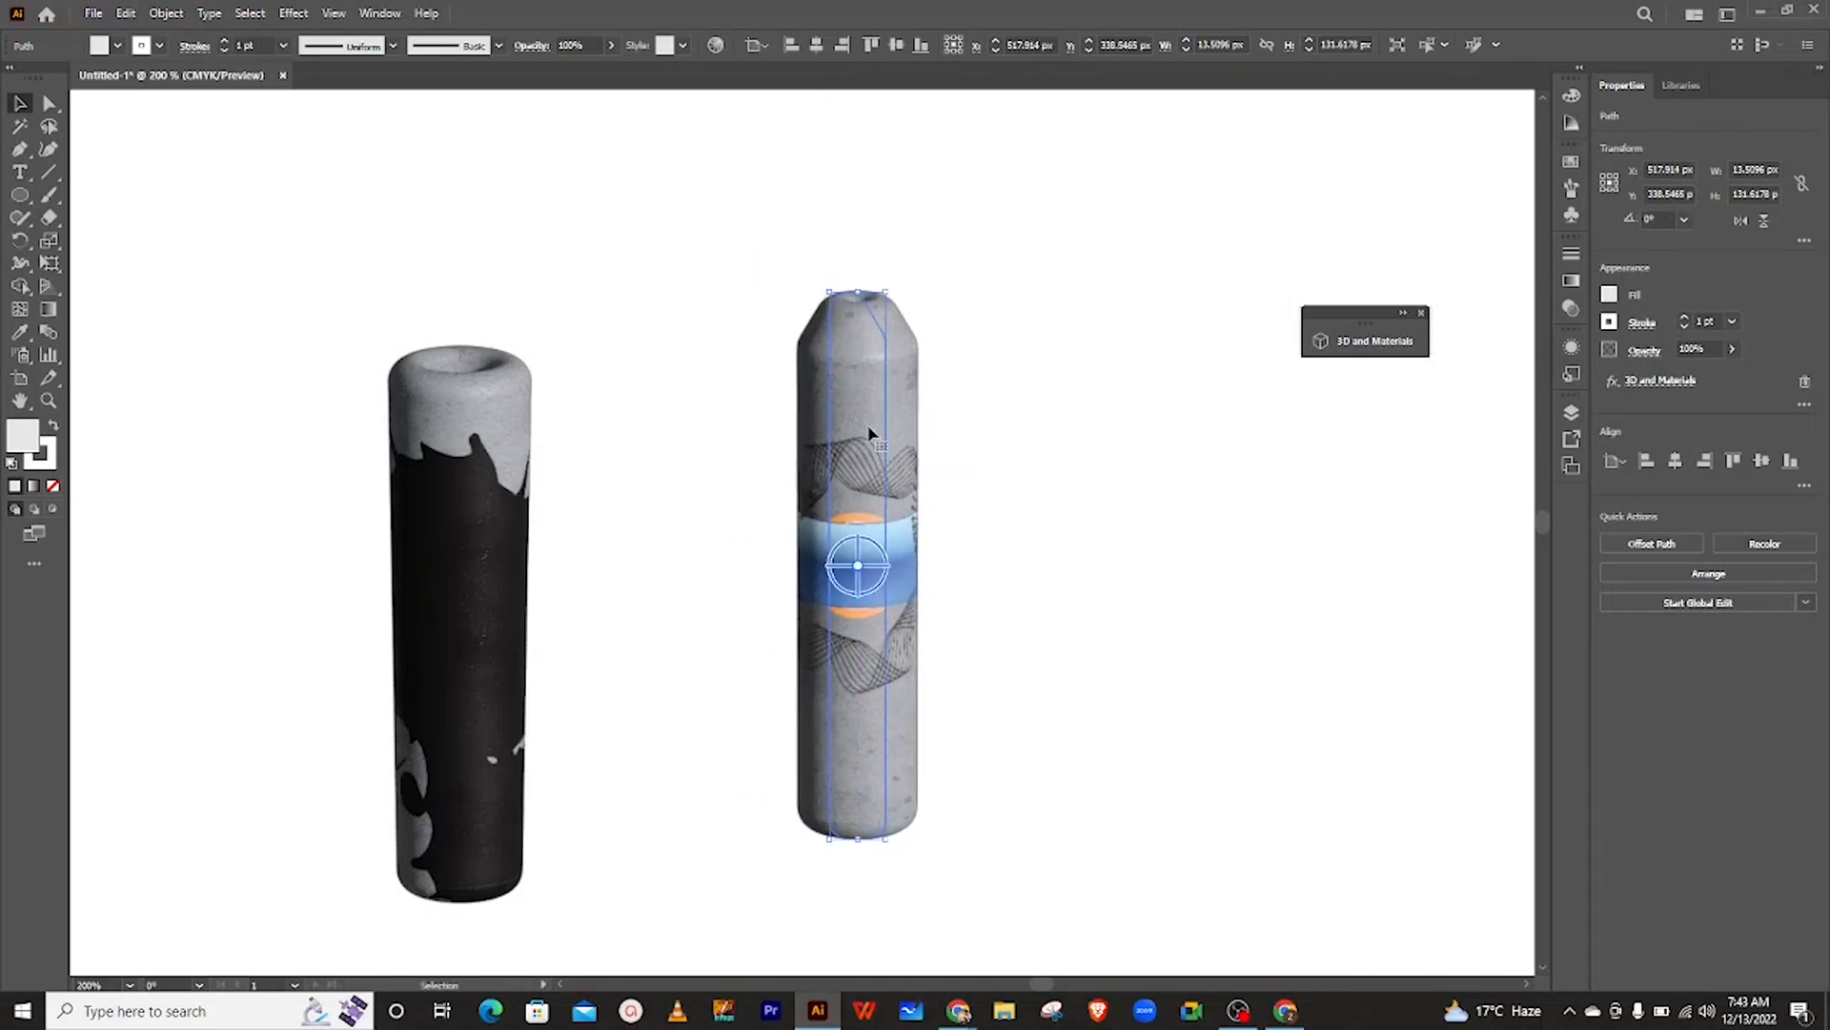
mouse_move(867, 431)
left_mouse_down()
mouse_move(869, 410)
mouse_move(871, 440)
left_mouse_up()
left_click(995, 361)
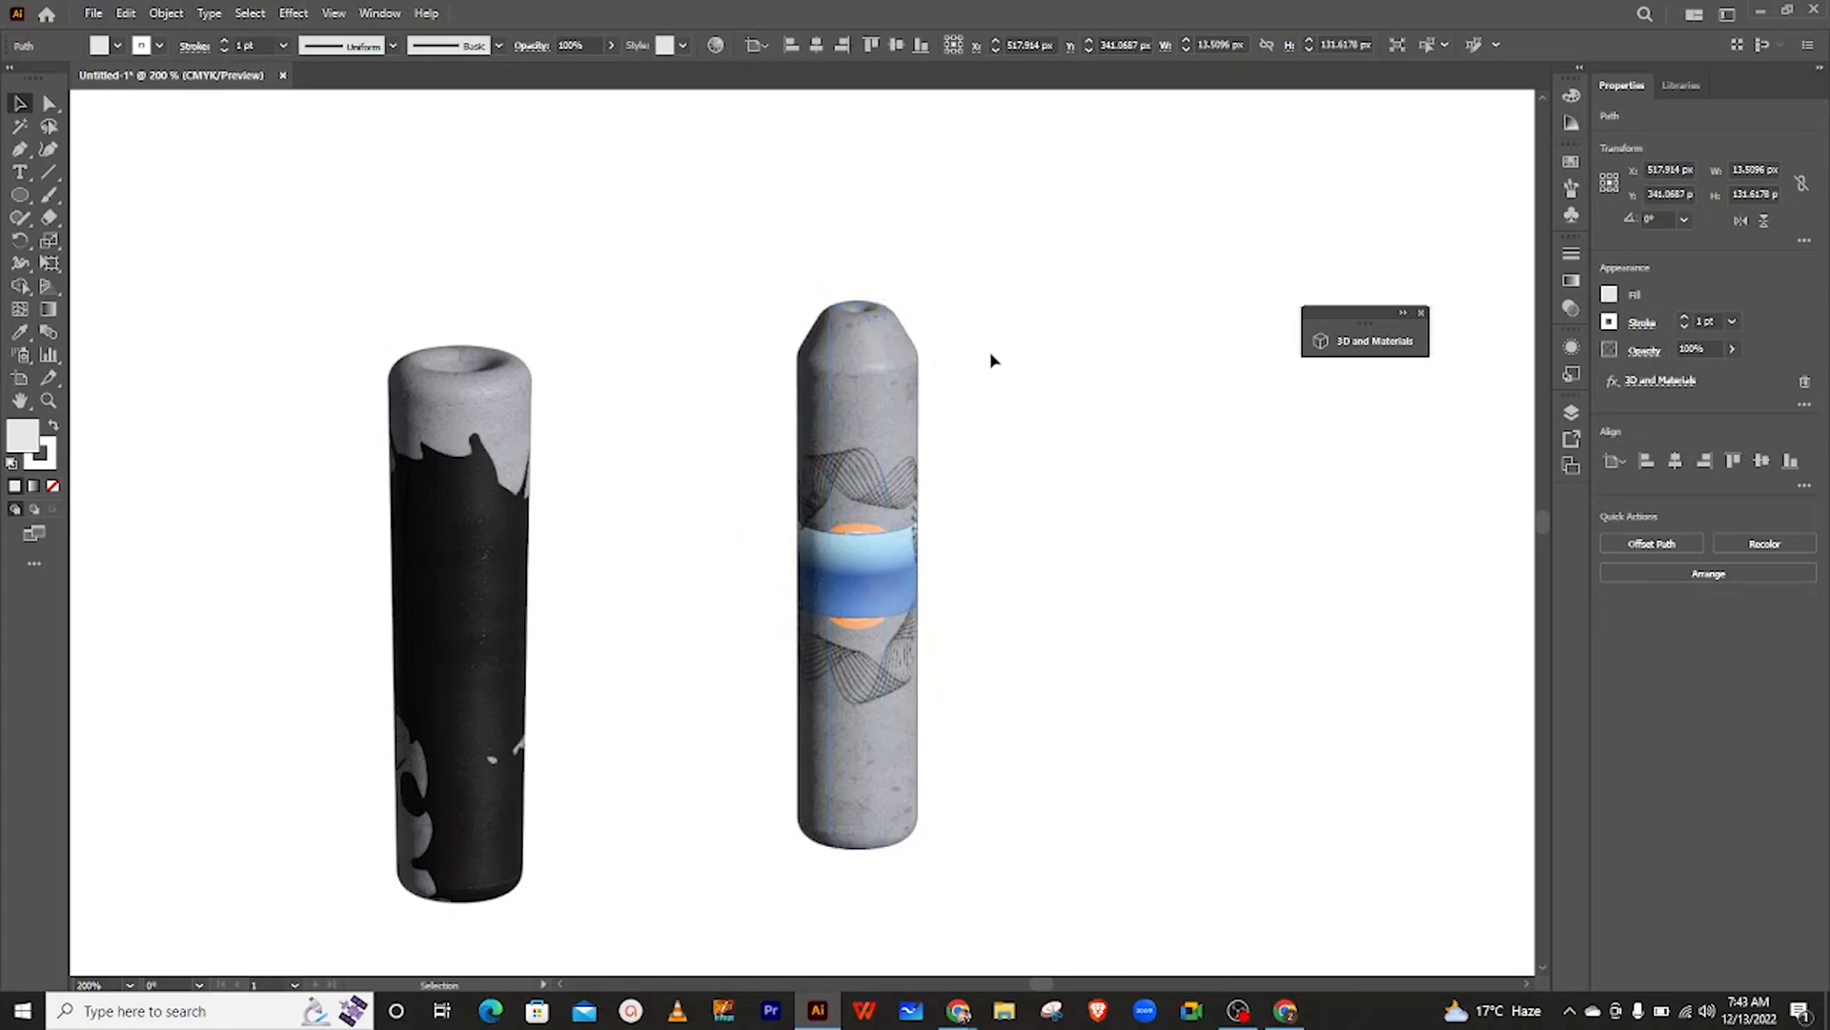
mouse_move(901, 384)
left_mouse_down()
mouse_move(939, 355)
mouse_move(908, 379)
left_mouse_up()
left_click_drag(458, 410, 704, 351)
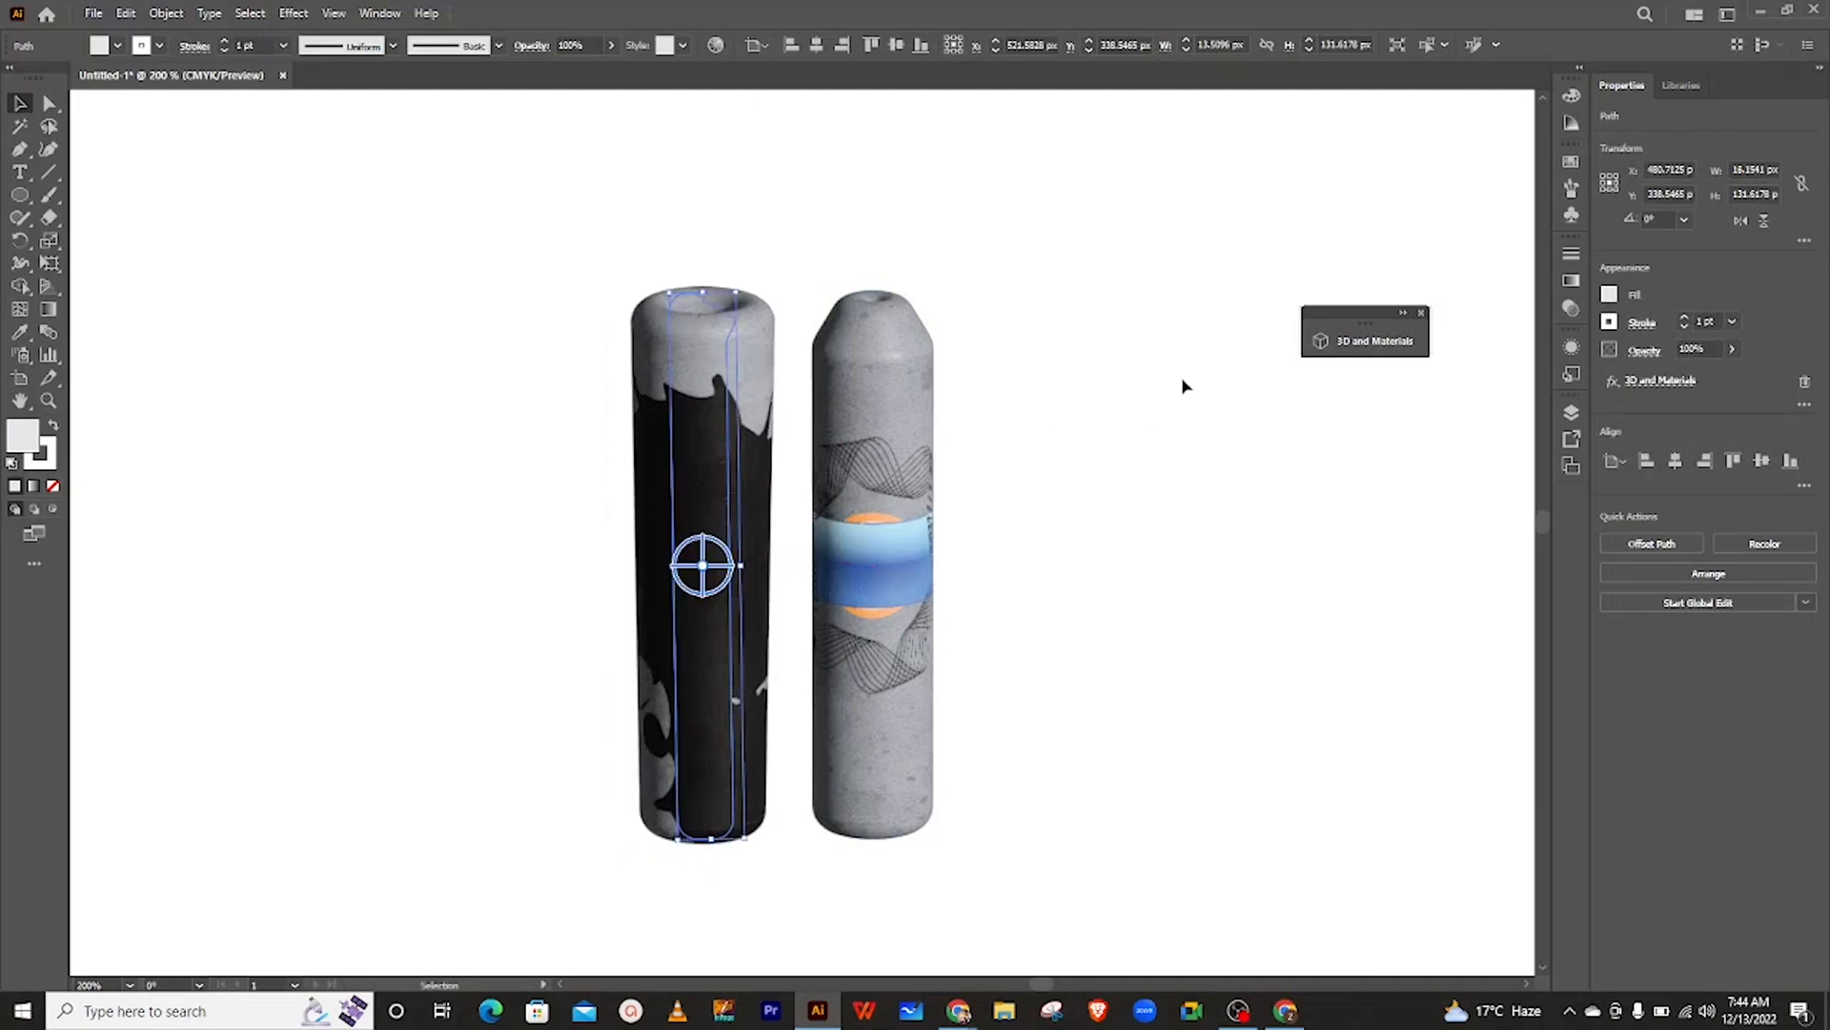
left_click(1083, 372)
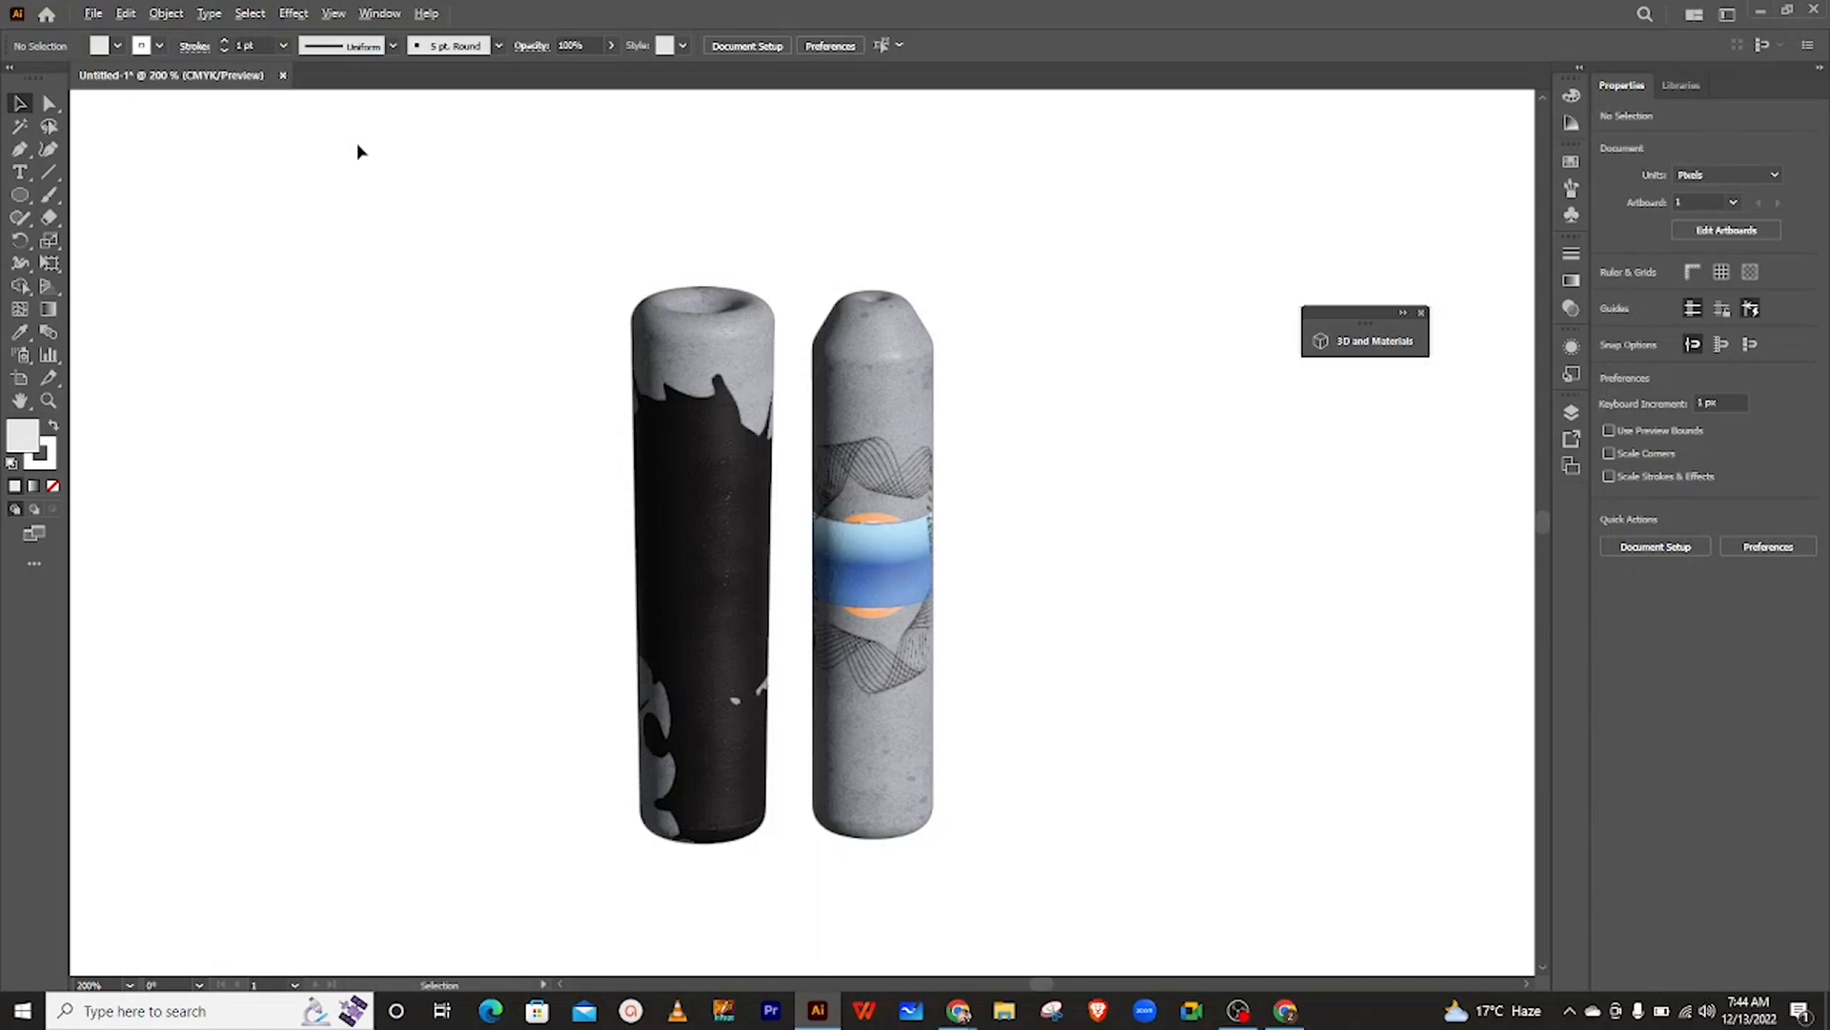
- Create a 1080 x 1080 px CMYK document and switch to the Class 04 workspace
key("ctrl+n")
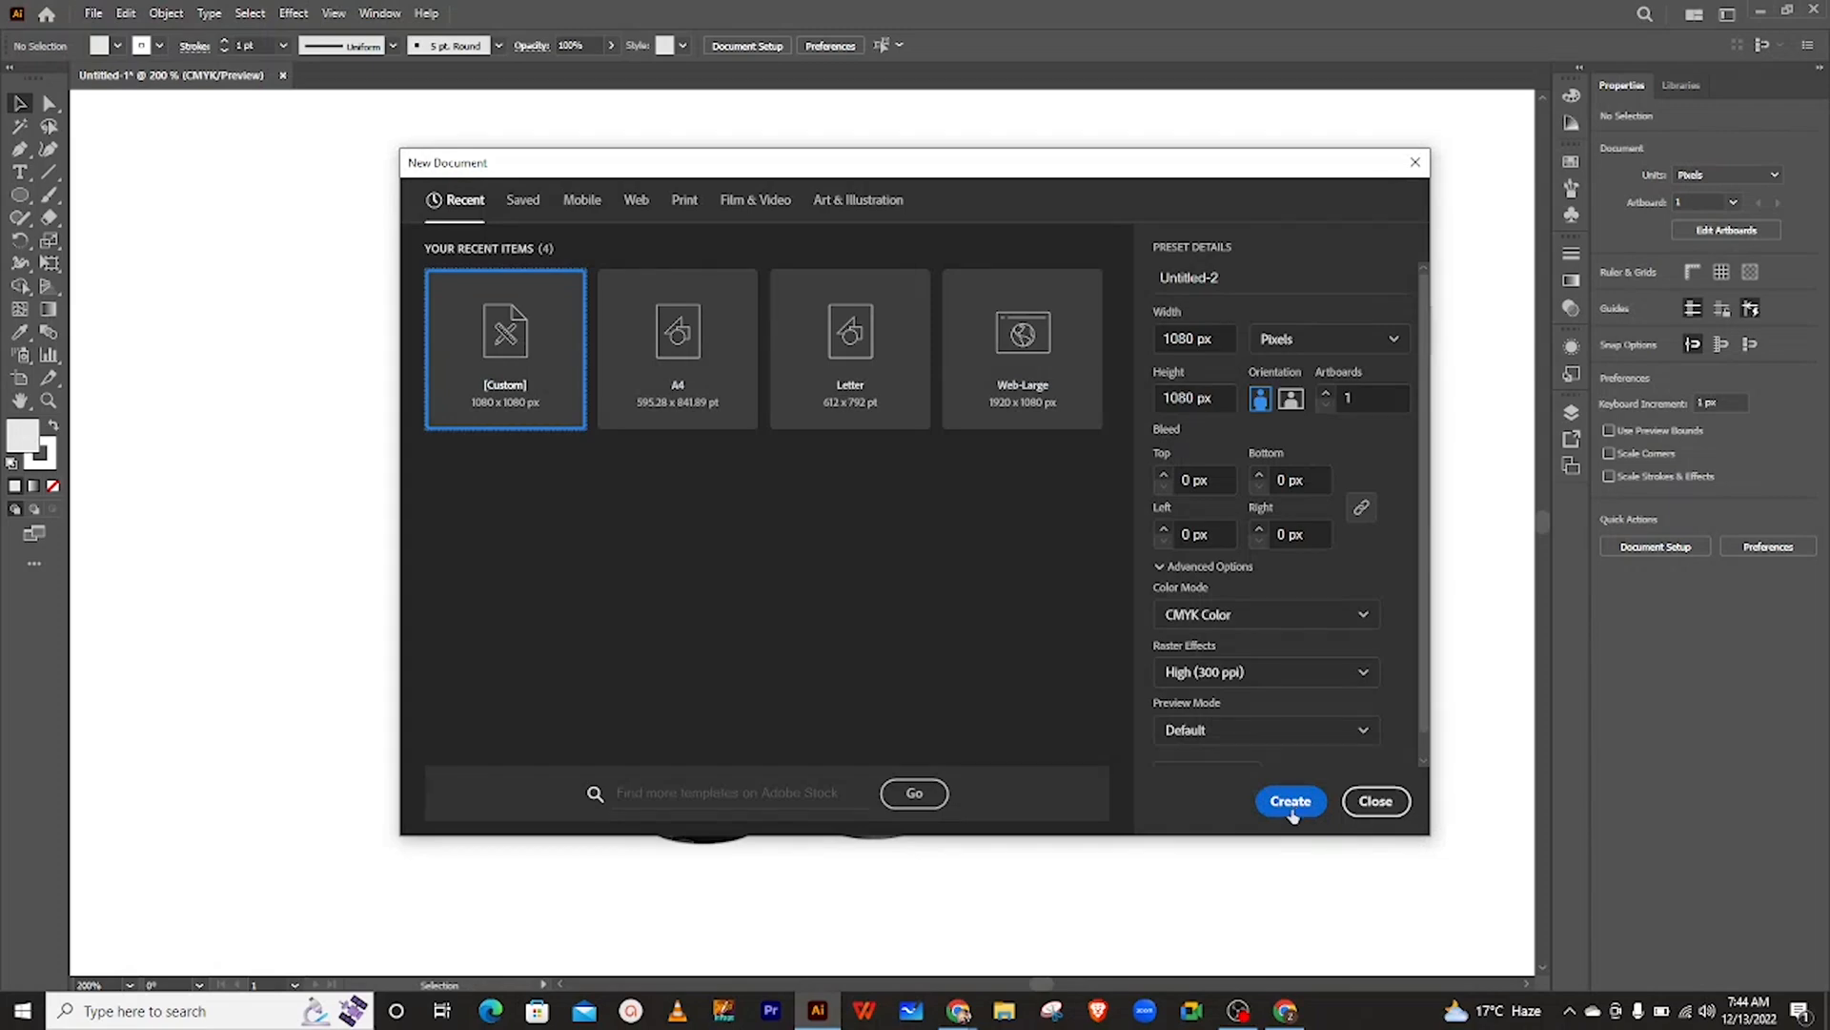
left_click(1291, 807)
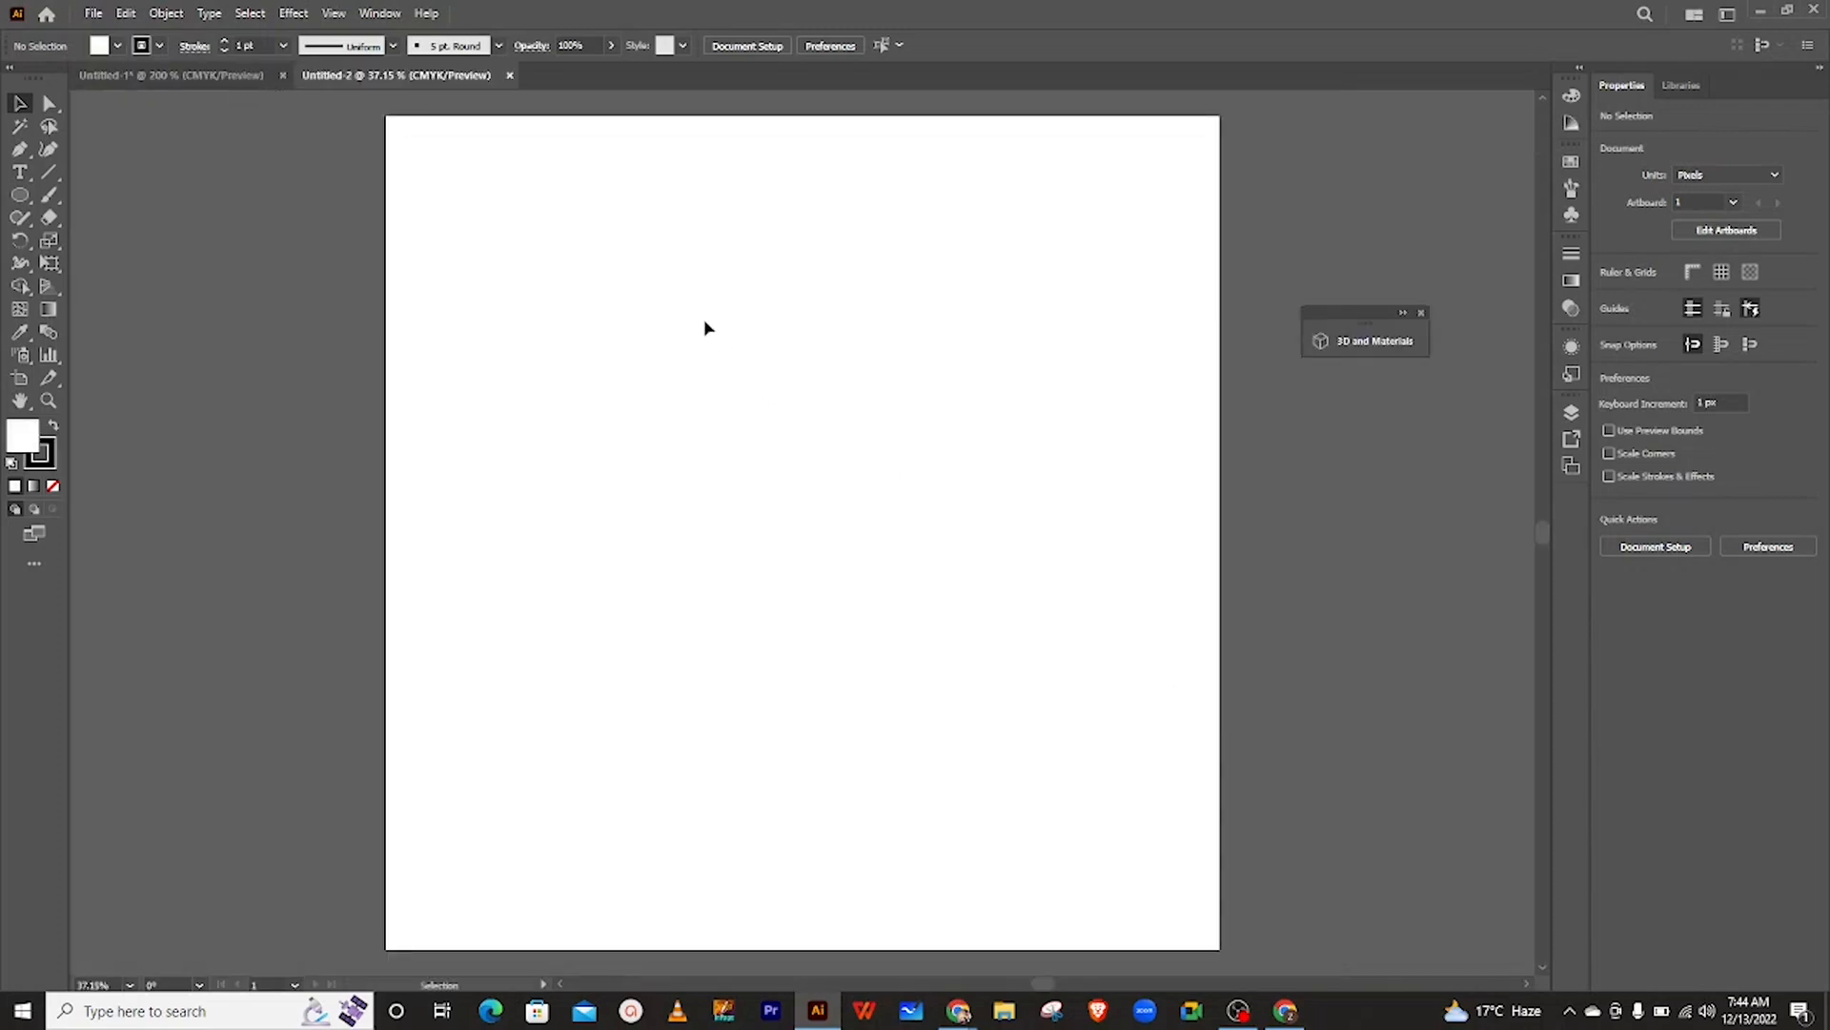
left_click(379, 13)
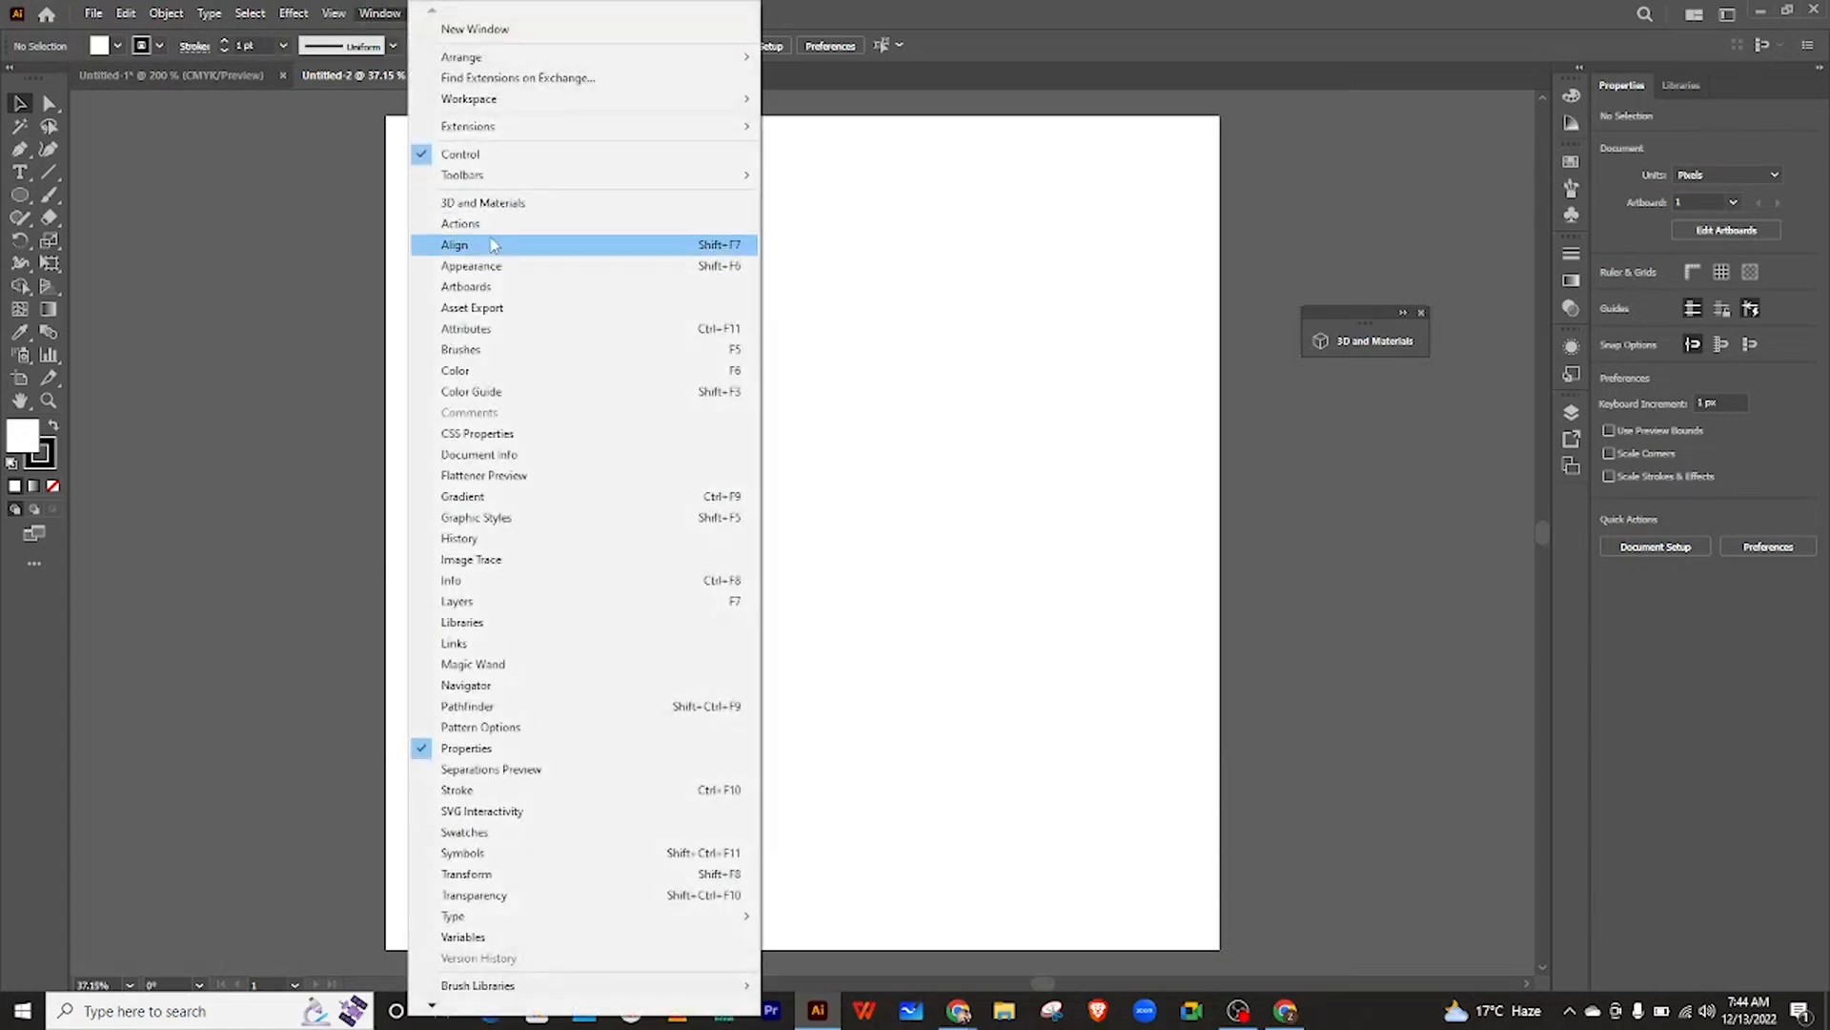
mouse_move(715, 100)
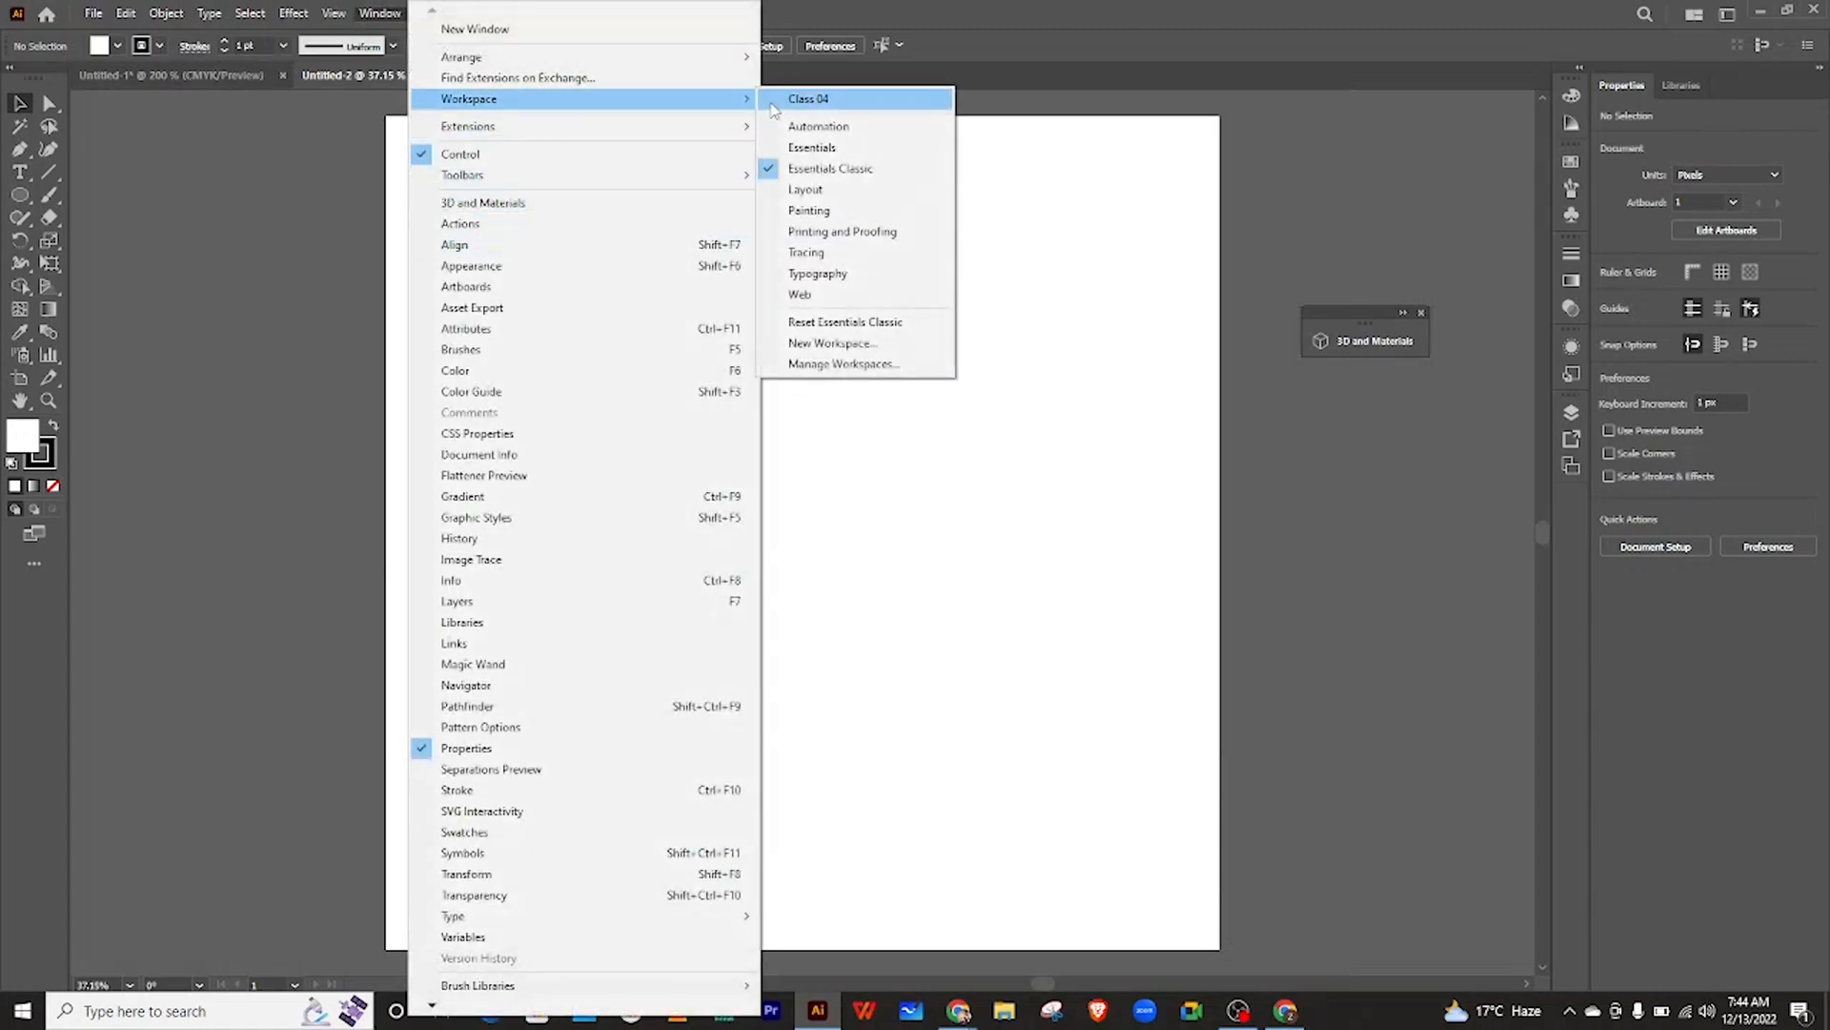
left_click(835, 88)
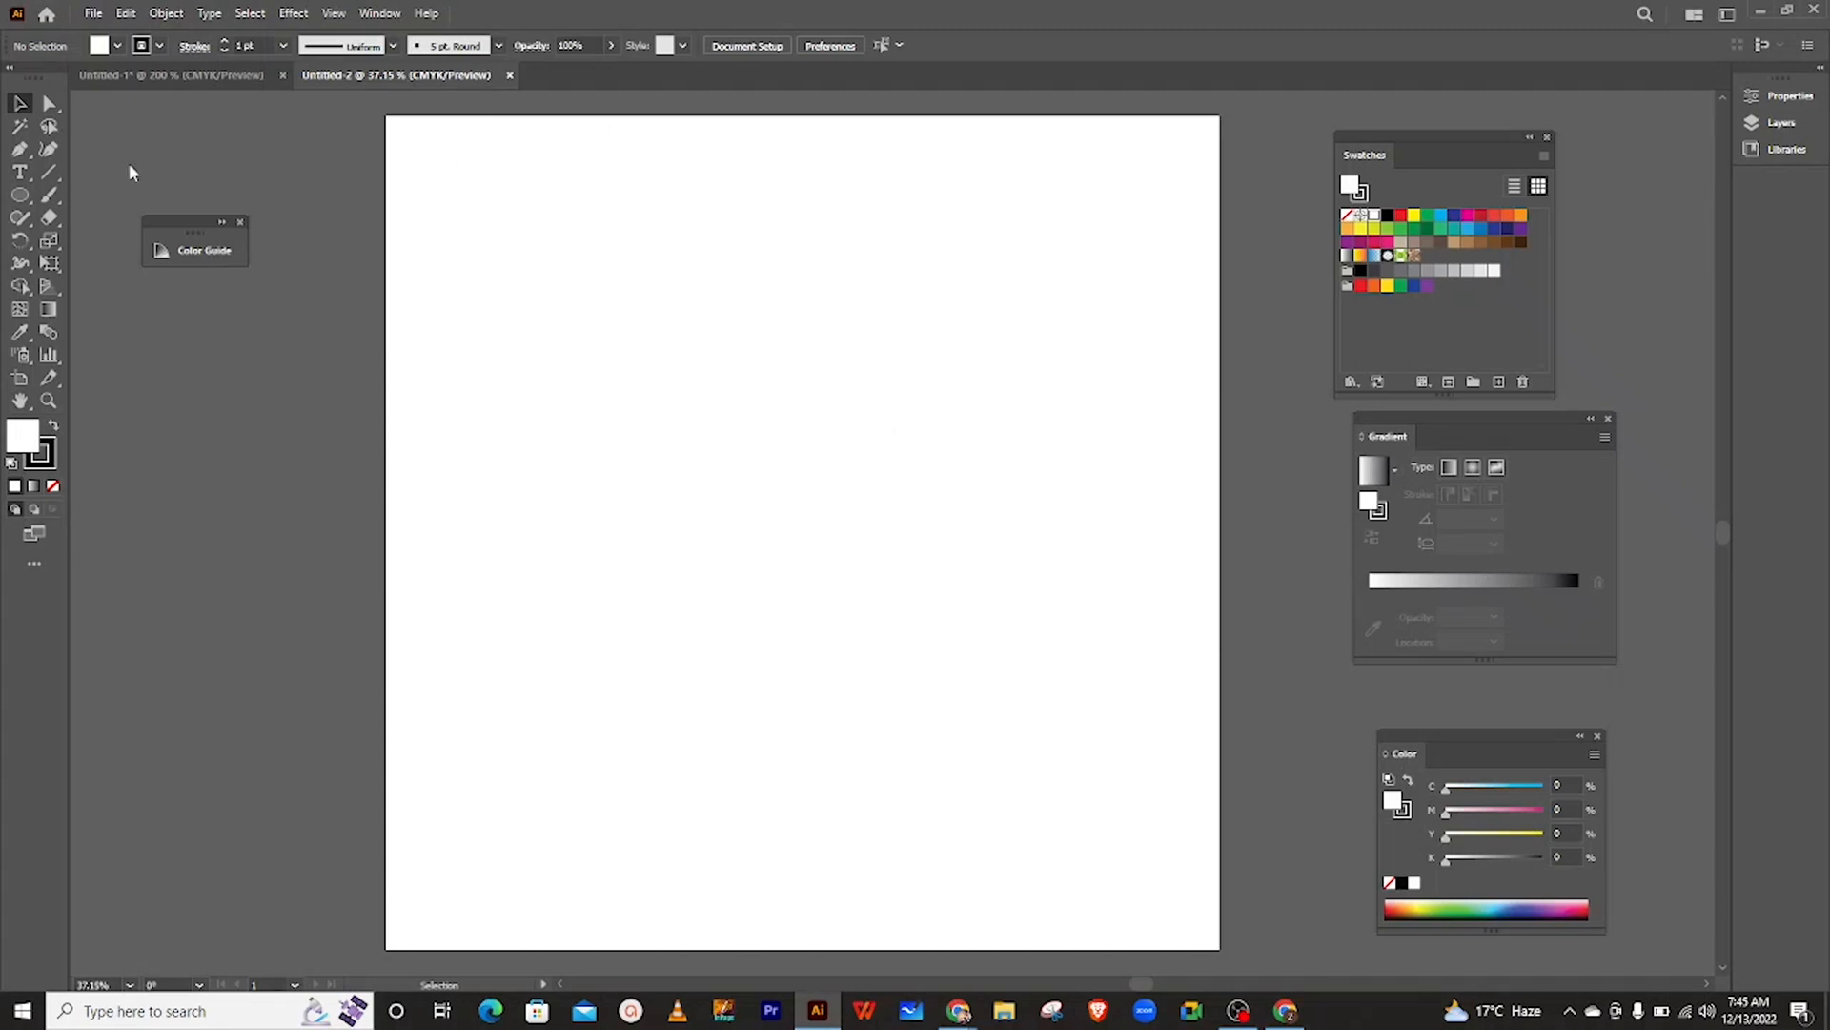
- Draw a rectangle about 588 px tall on the artboard and narrow it into a thin vertical strip
left_click(19, 195)
left_click(105, 188)
left_click_drag(672, 320, 1126, 772)
left_click(19, 102)
left_click_drag(900, 551, 836, 526)
left_click_drag(1065, 522, 710, 535)
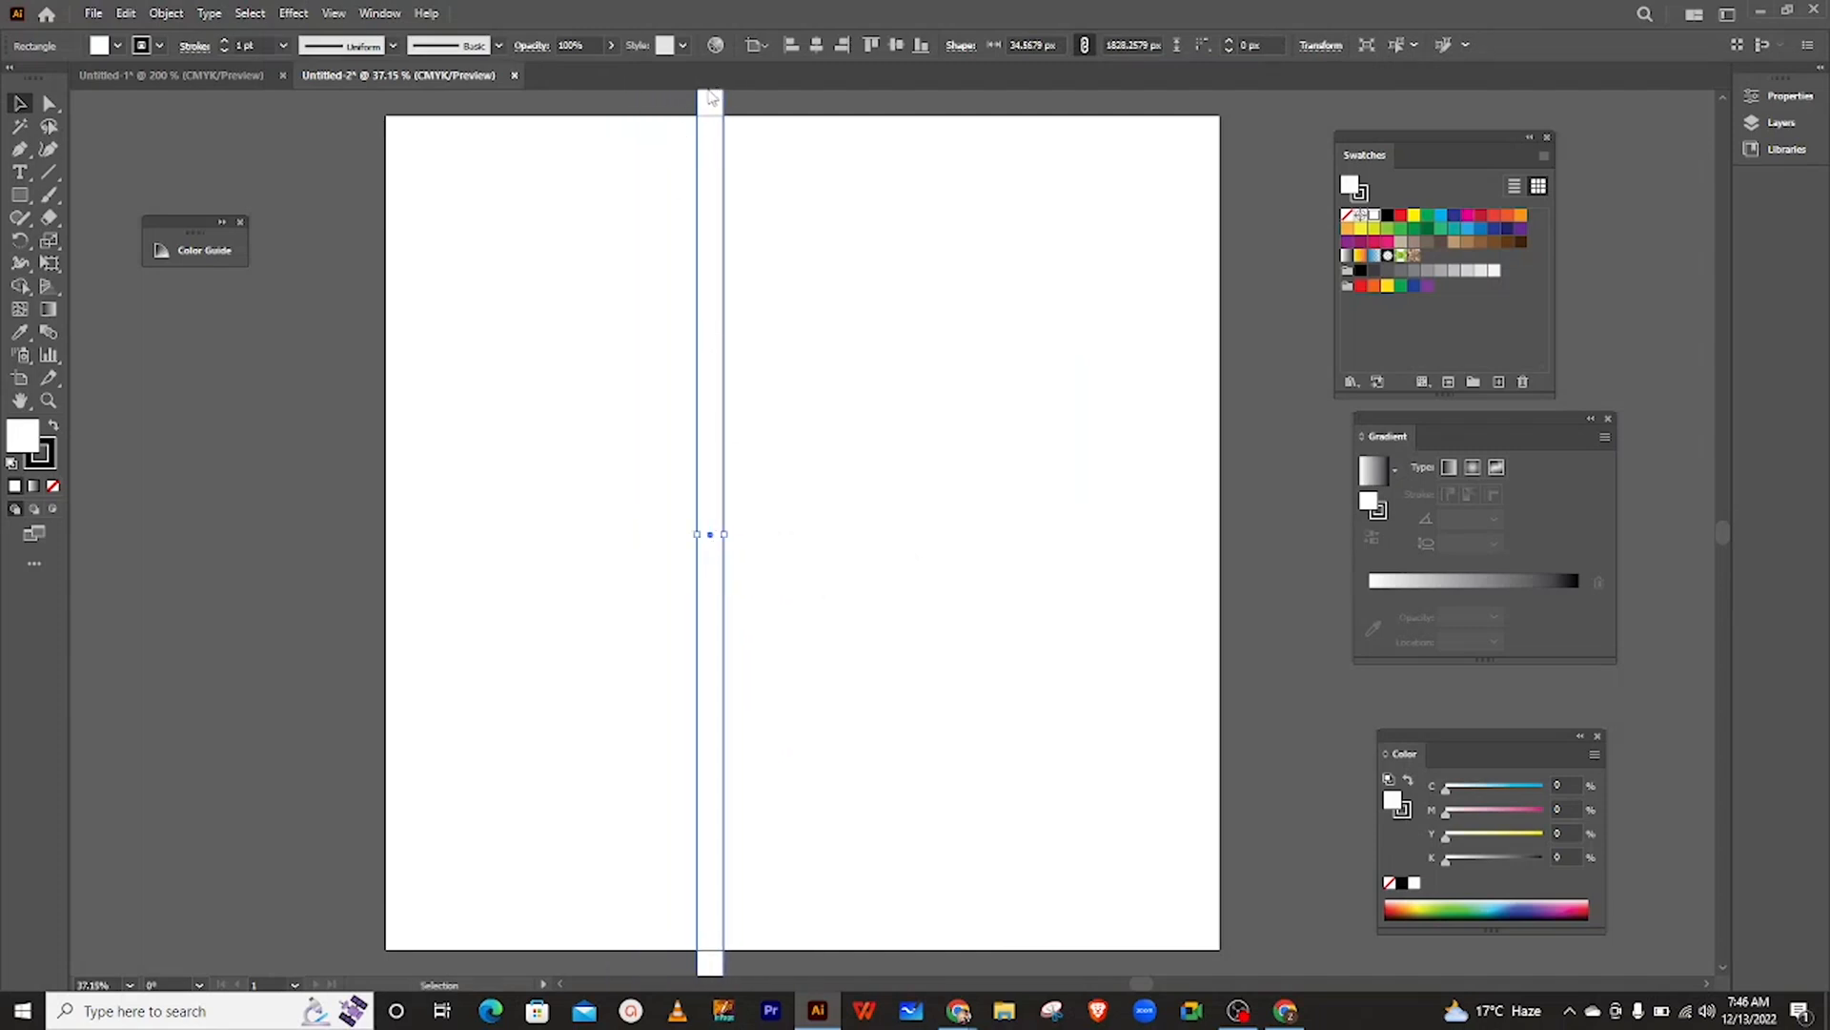
- Try to reposition the oversized vertical strip, and undo the last three changes
left_click_drag(710, 531, 720, 715)
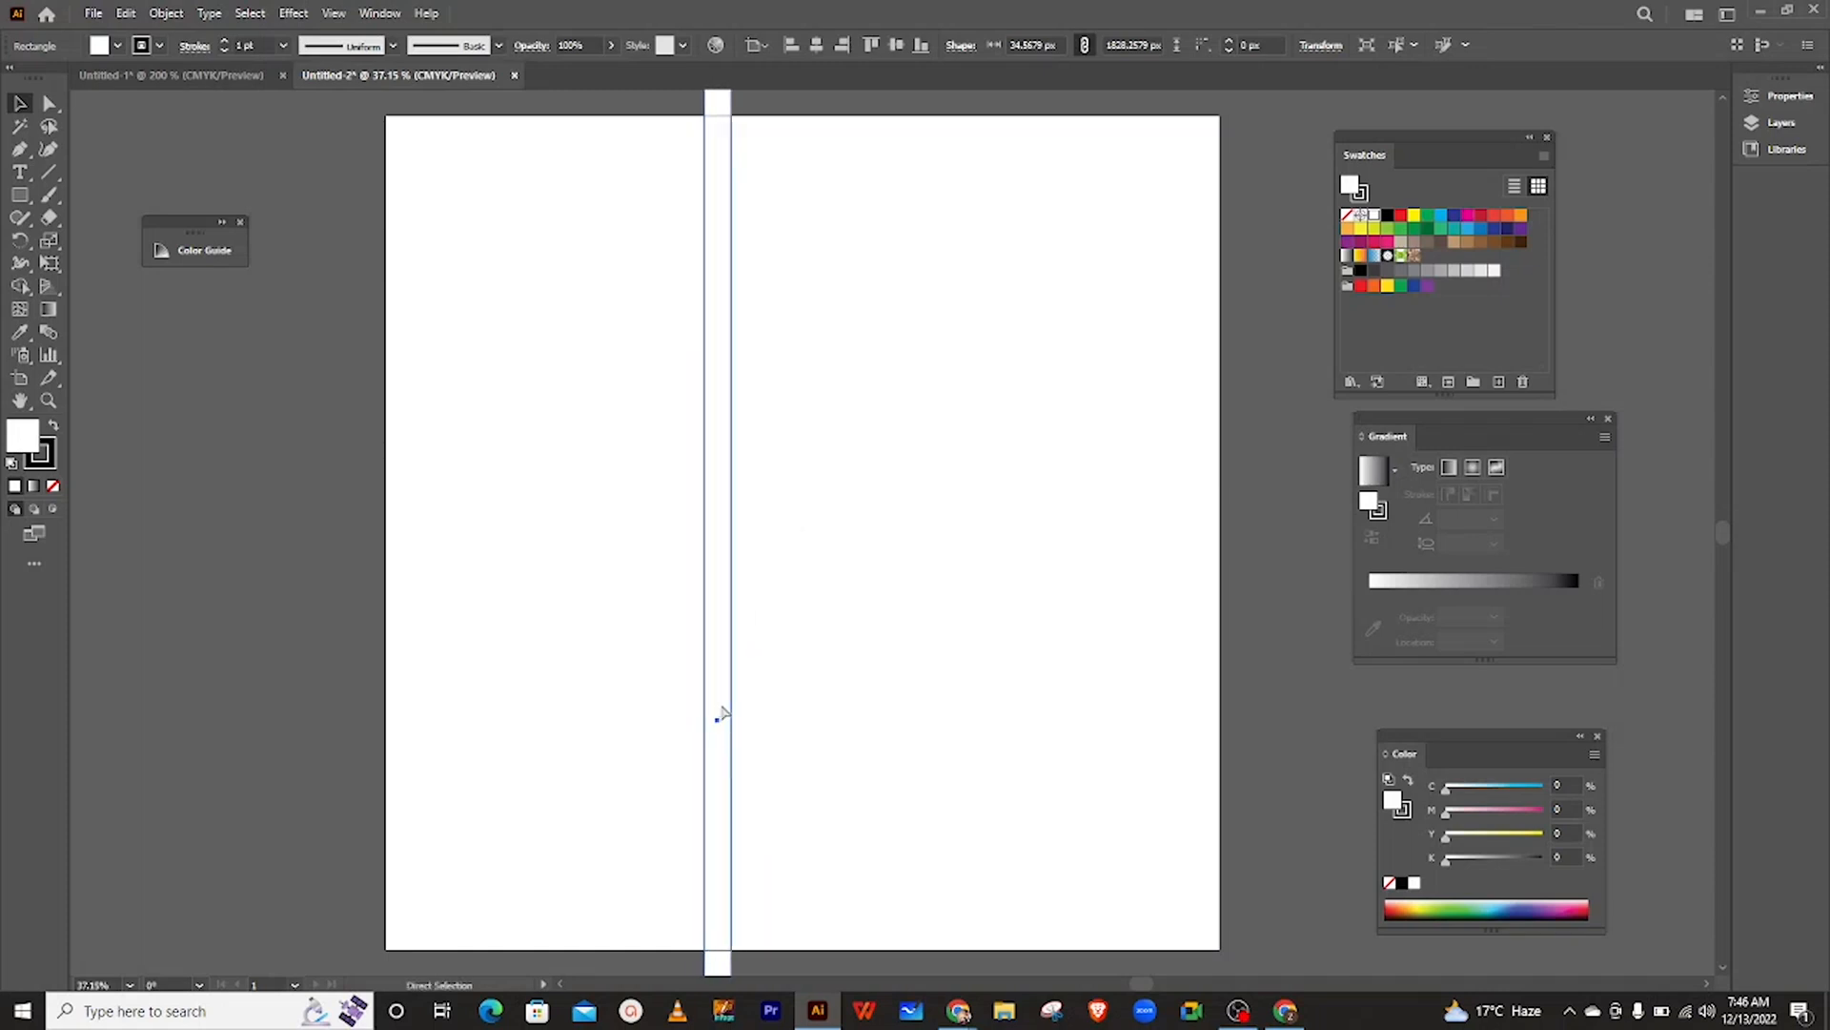
key("ctrl+z")
key("ctrl+z")
key("ctrl+z")
- Shift the thin strip slightly toward the artboard's centre and widen it to about 33 px
left_click_drag(613, 523, 666, 505)
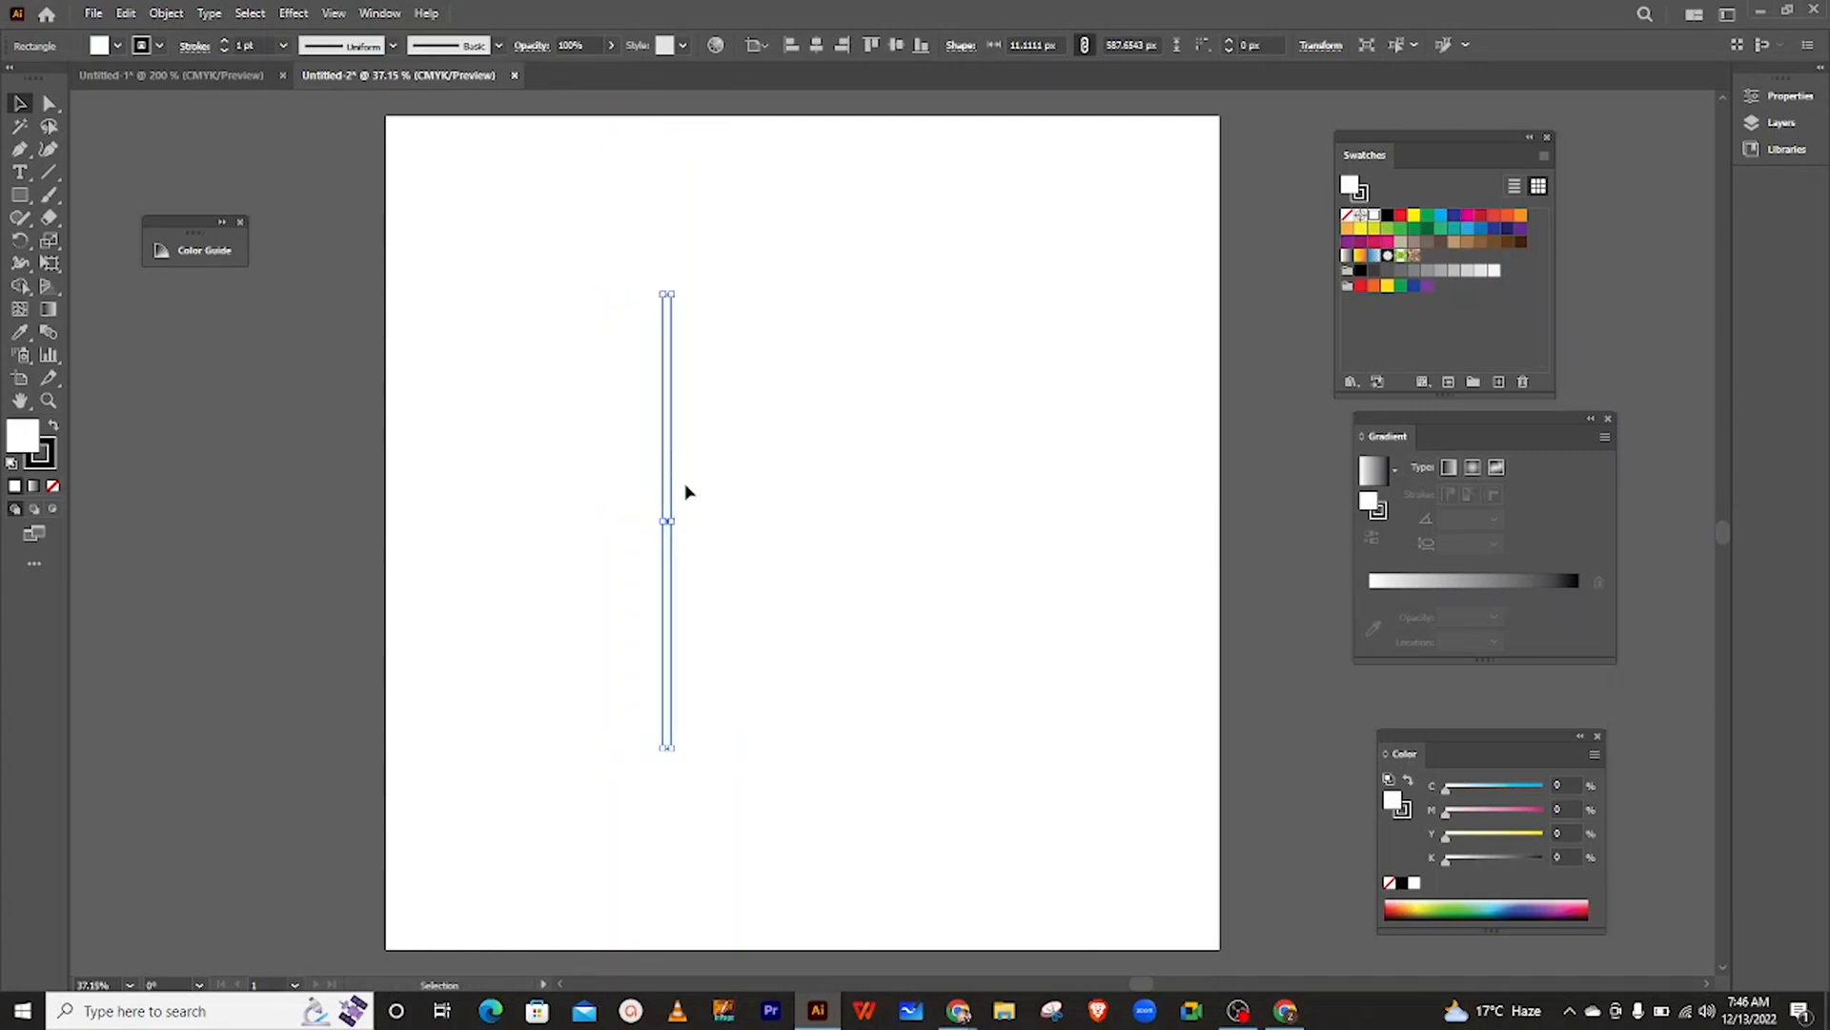
scroll(685, 486, "up", 2)
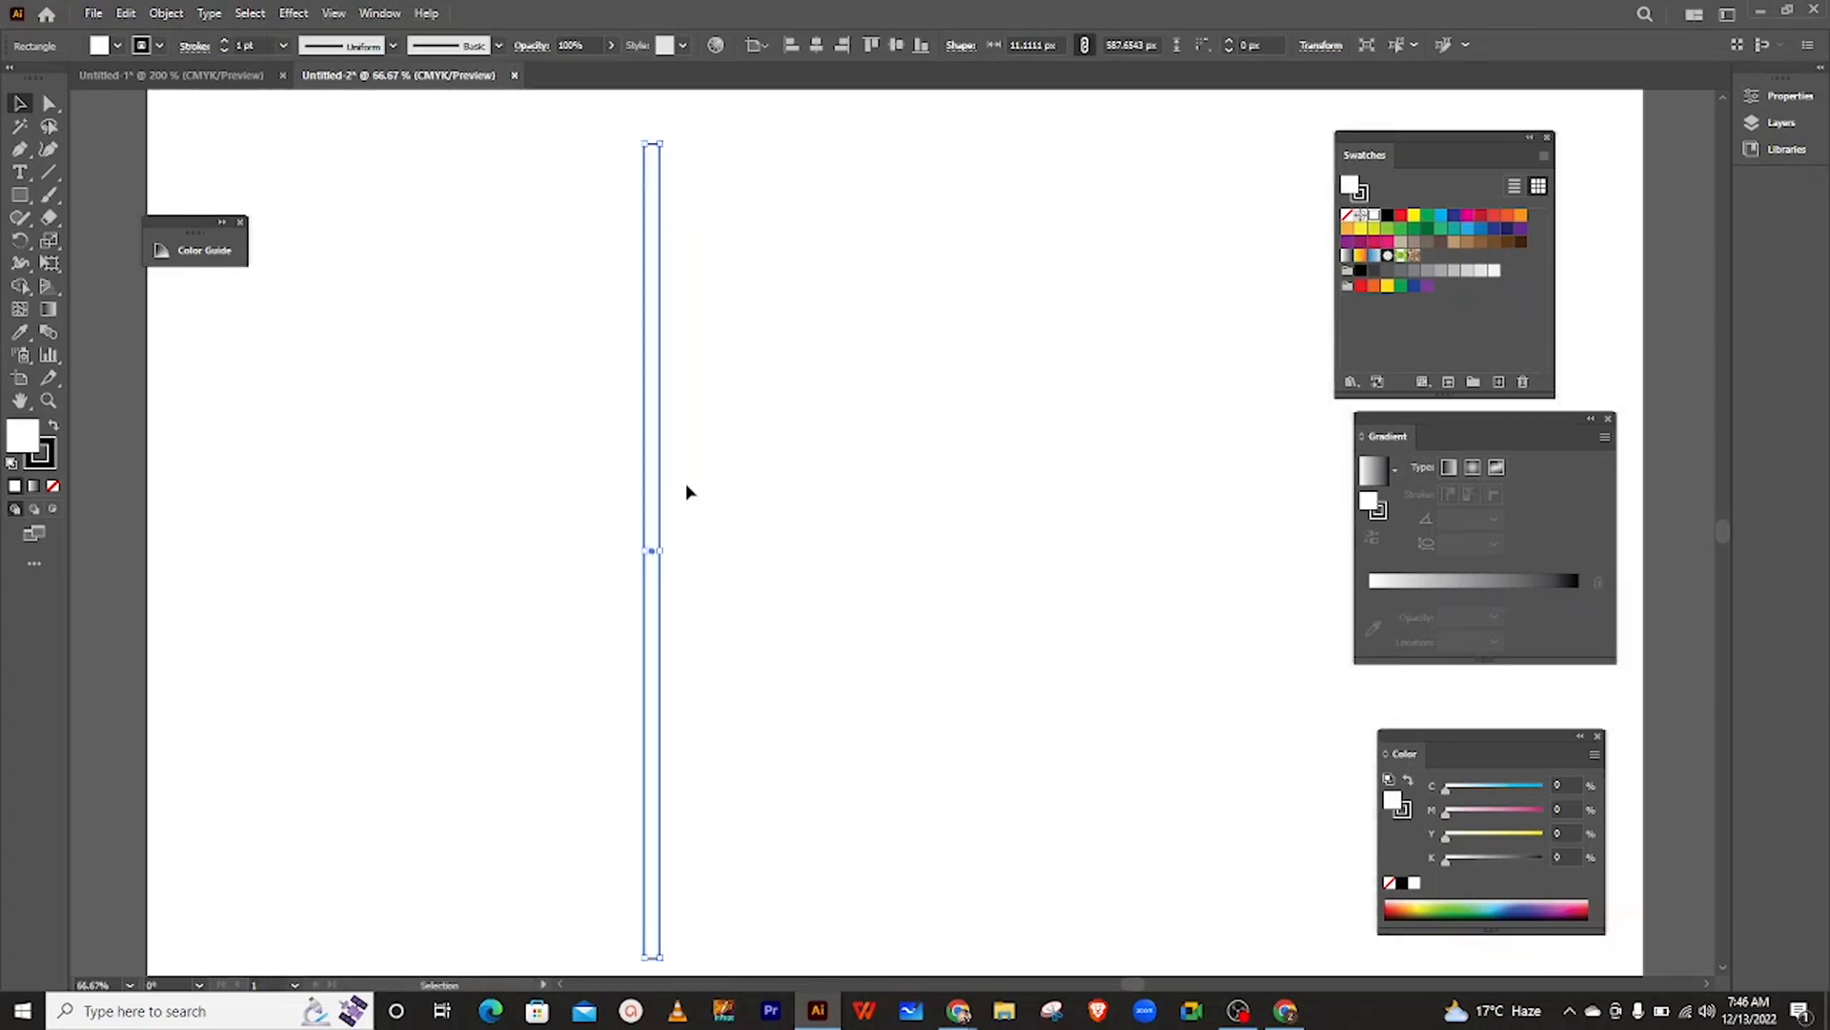
left_click_drag(654, 558, 748, 543)
left_click(861, 345)
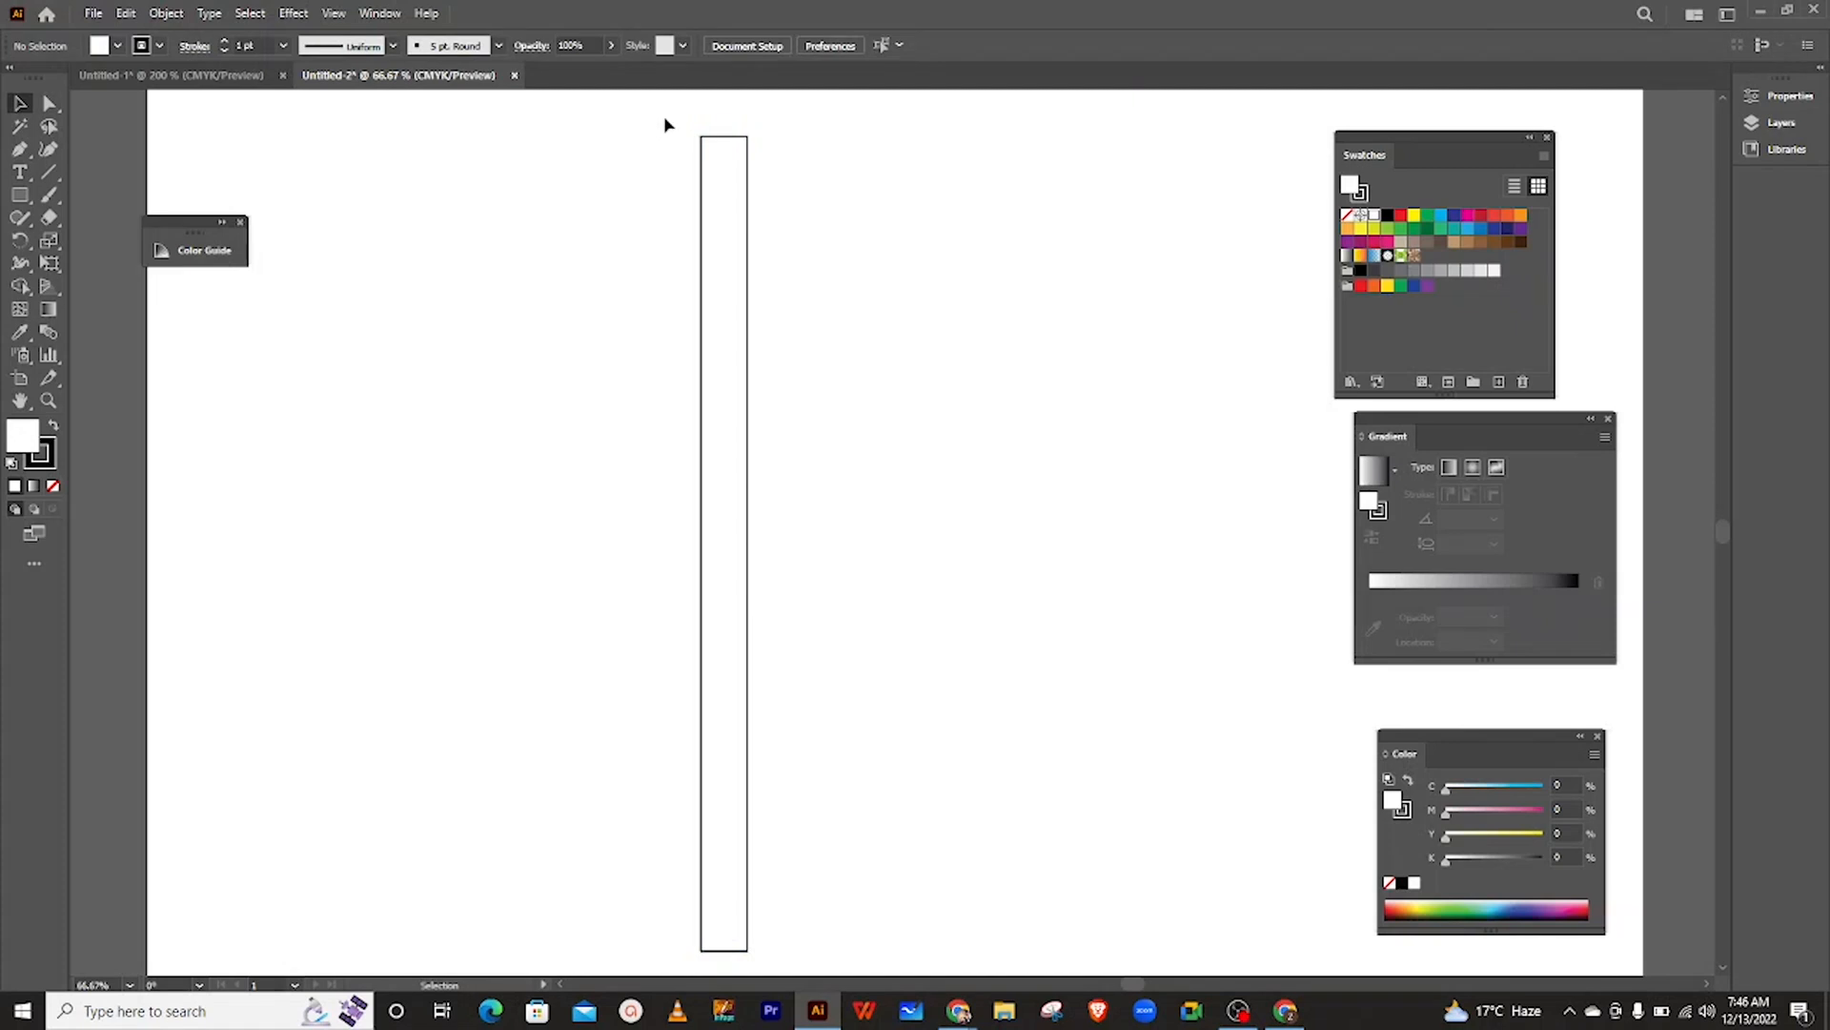
left_click_drag(664, 119, 864, 251)
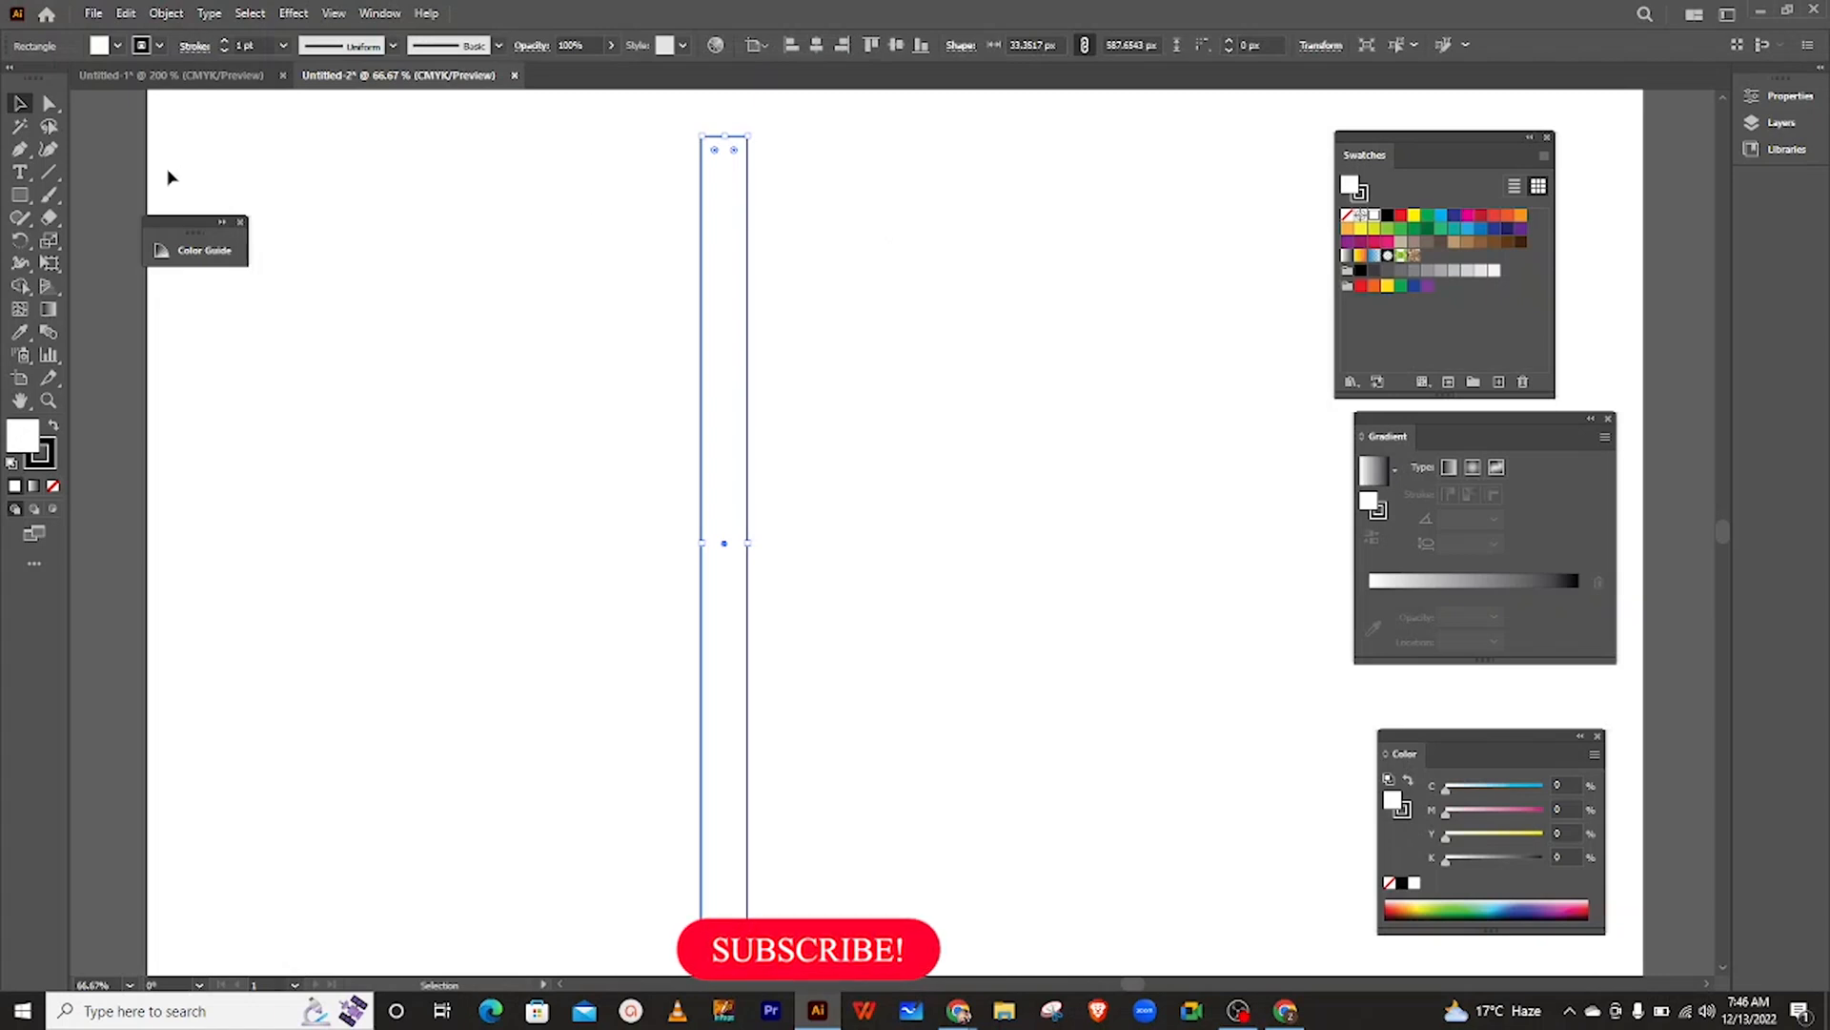
left_click(776, 322)
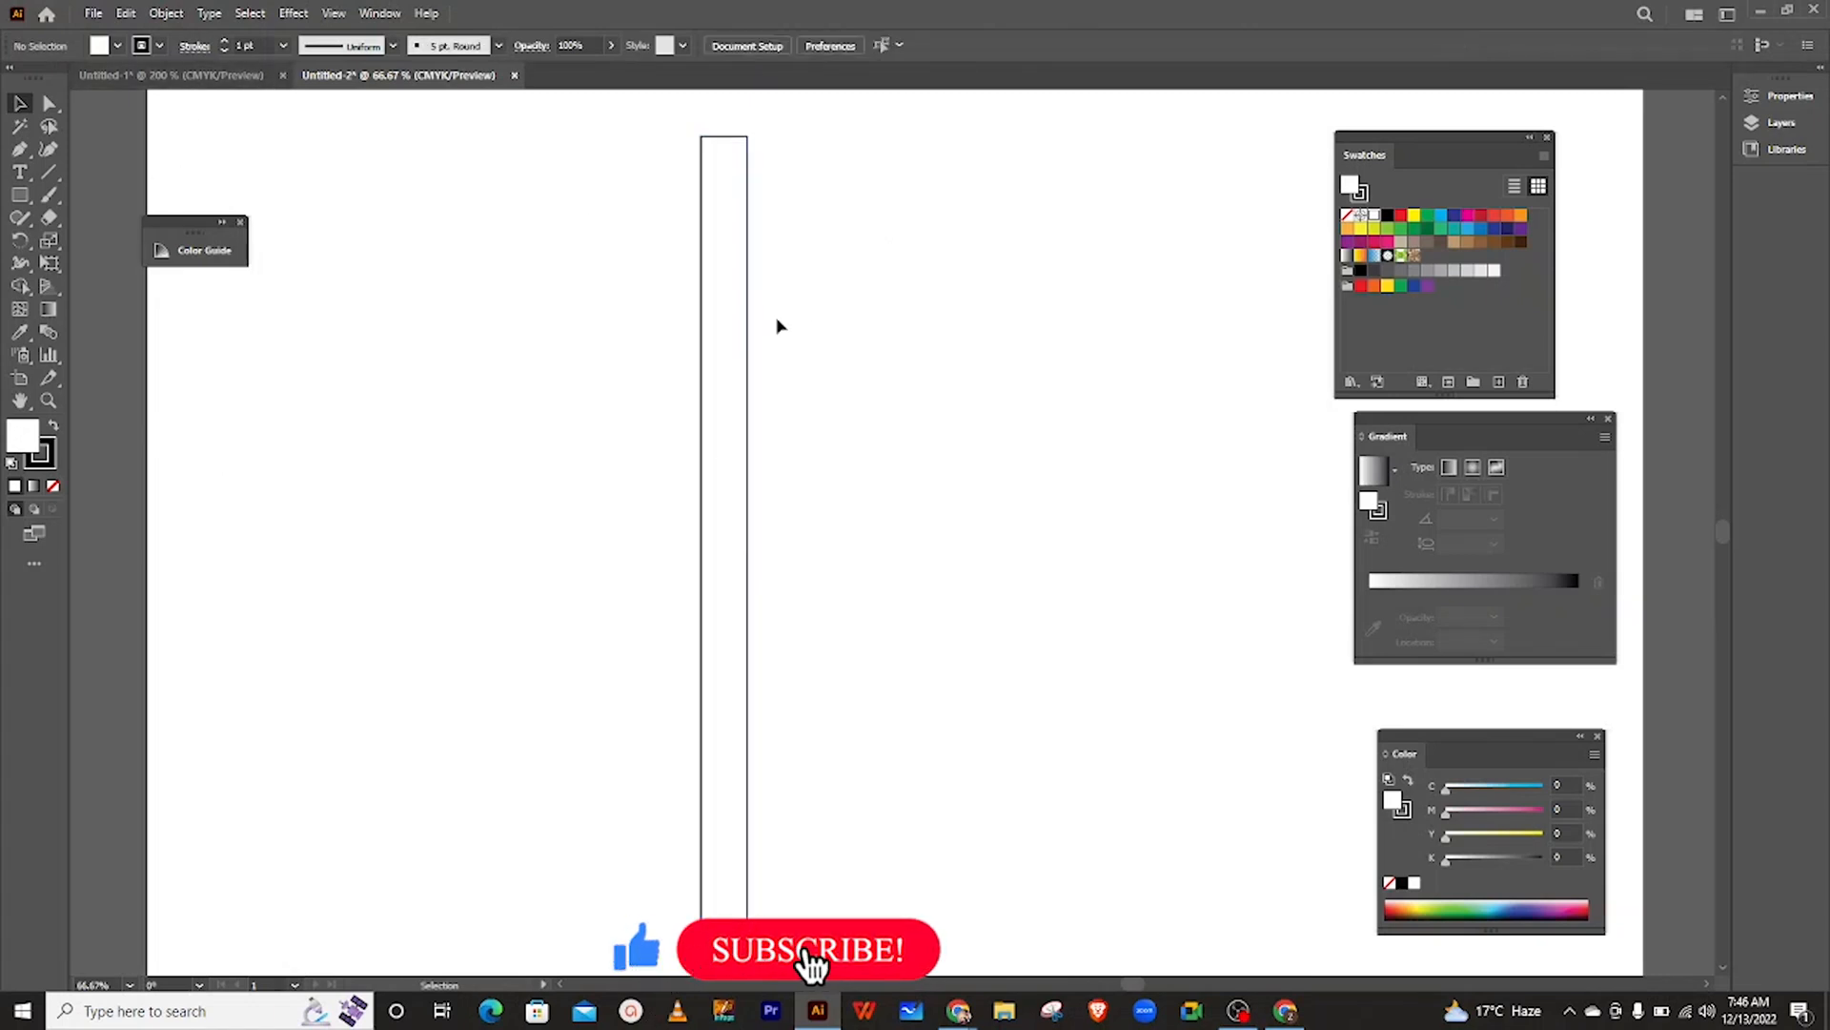
left_click_drag(661, 127, 898, 317)
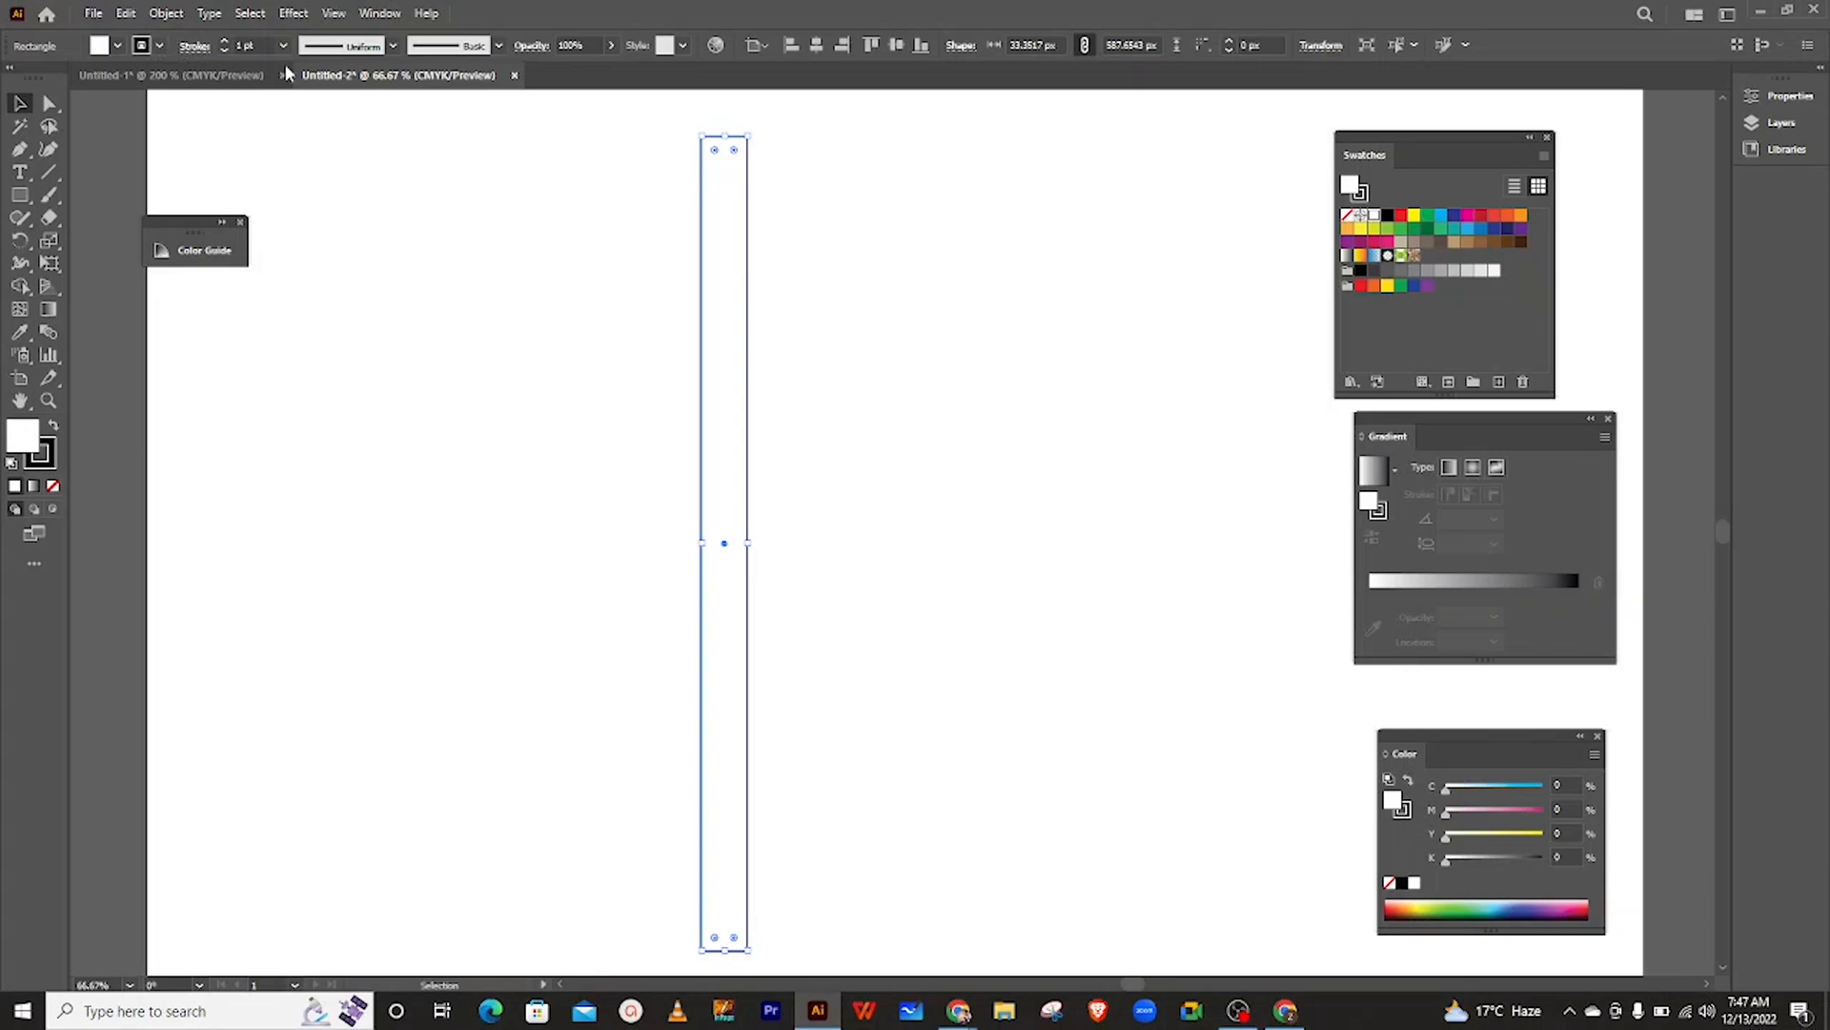
left_click(660, 195)
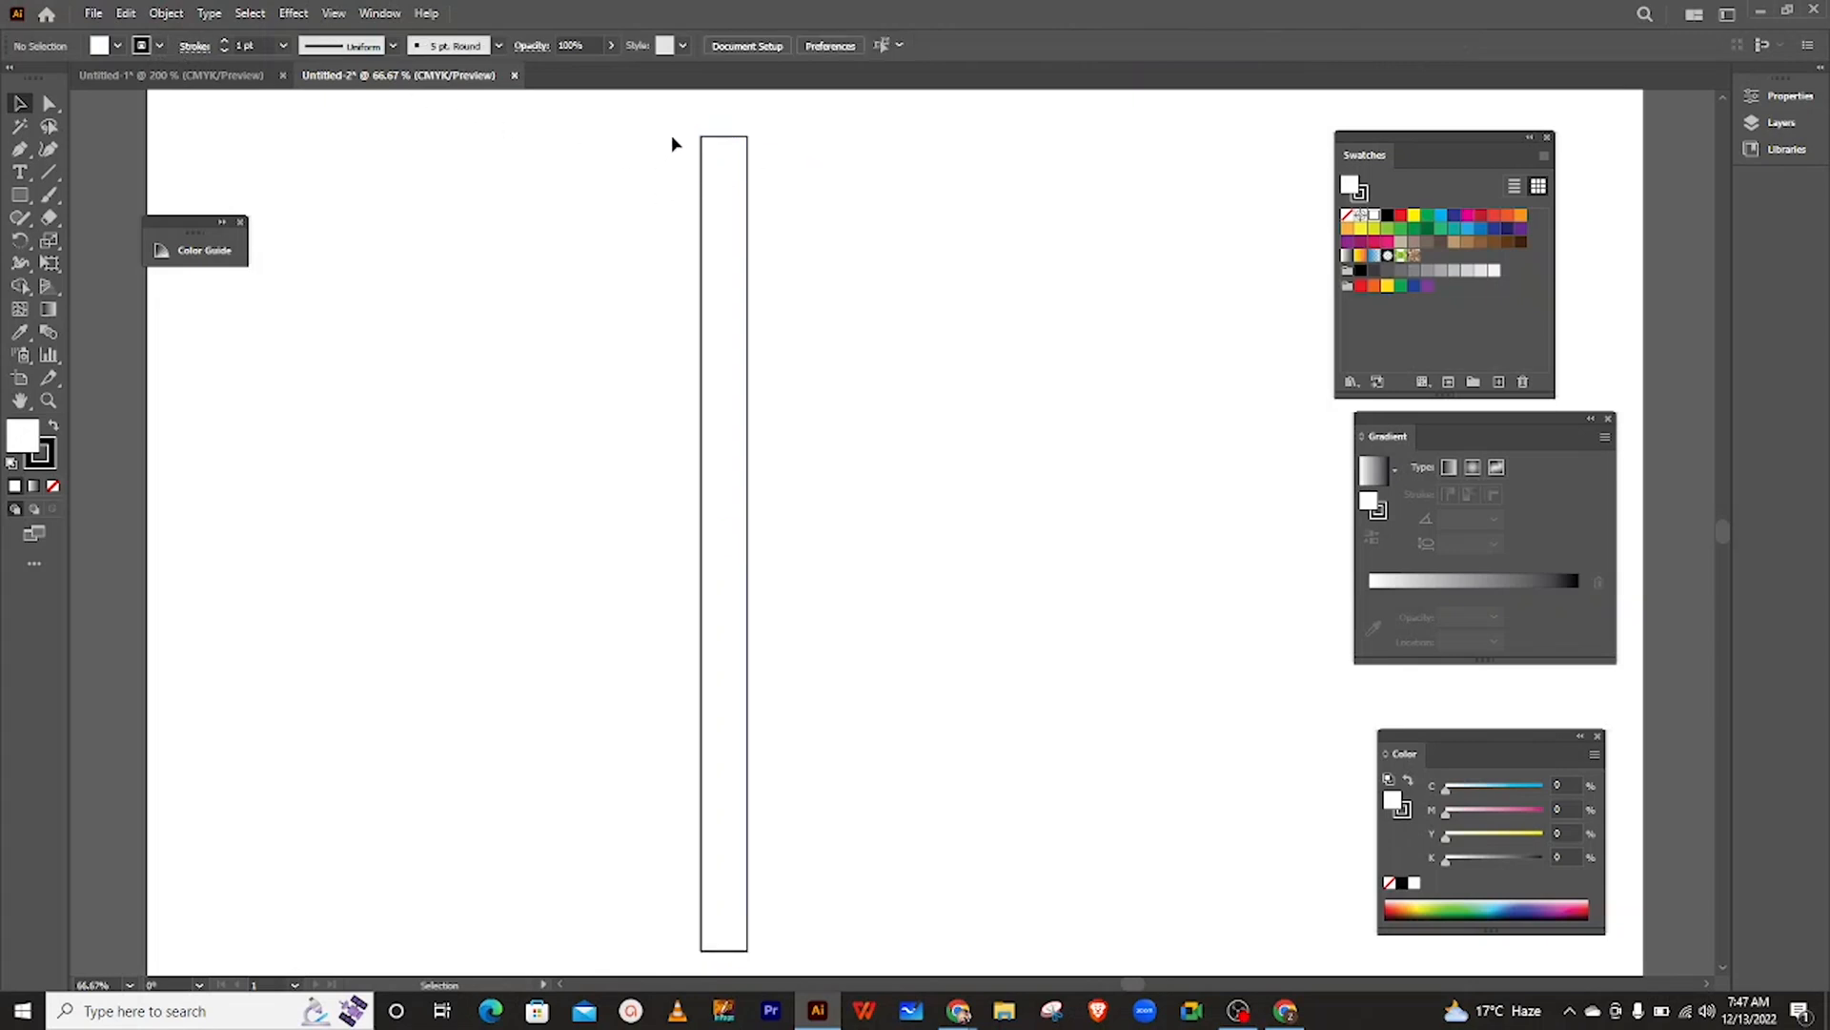
- Fill the vertical strip with red (C 0, M 90, Y 85, K 0) and remove its stroke
left_click_drag(685, 128, 814, 218)
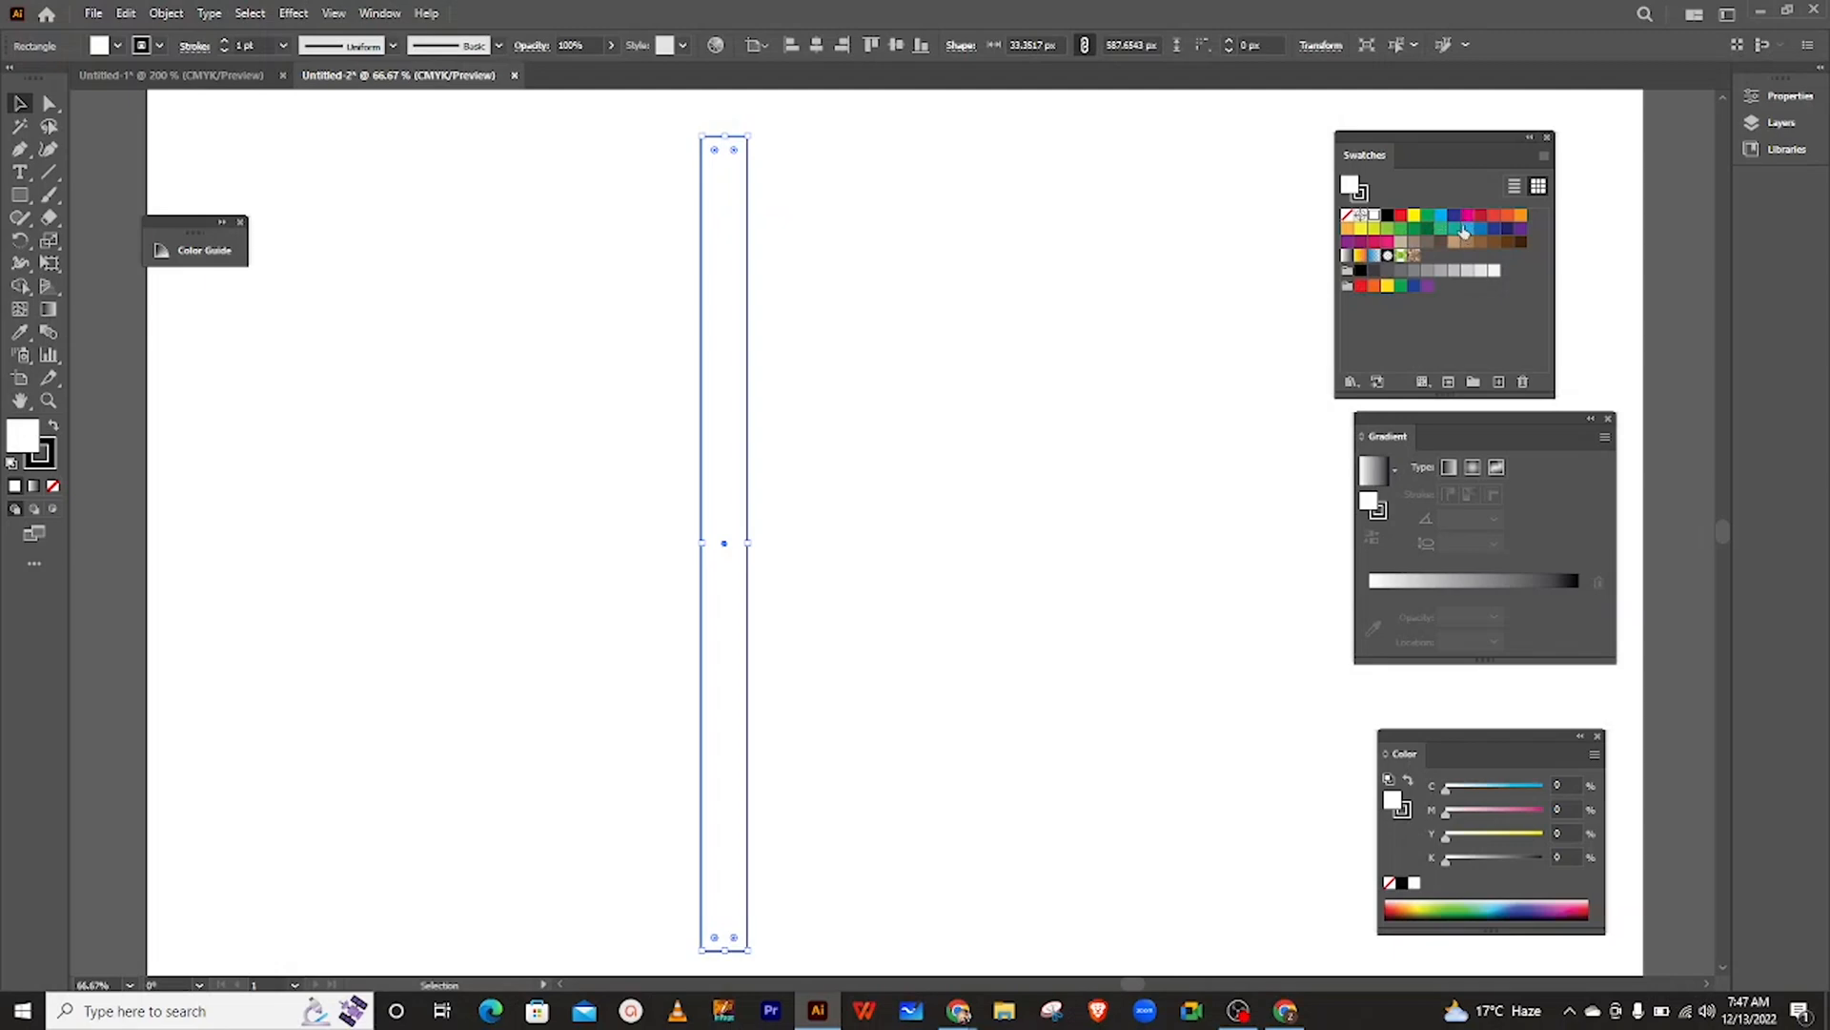
left_click(1492, 217)
left_click(609, 213)
left_click_drag(615, 125, 801, 255)
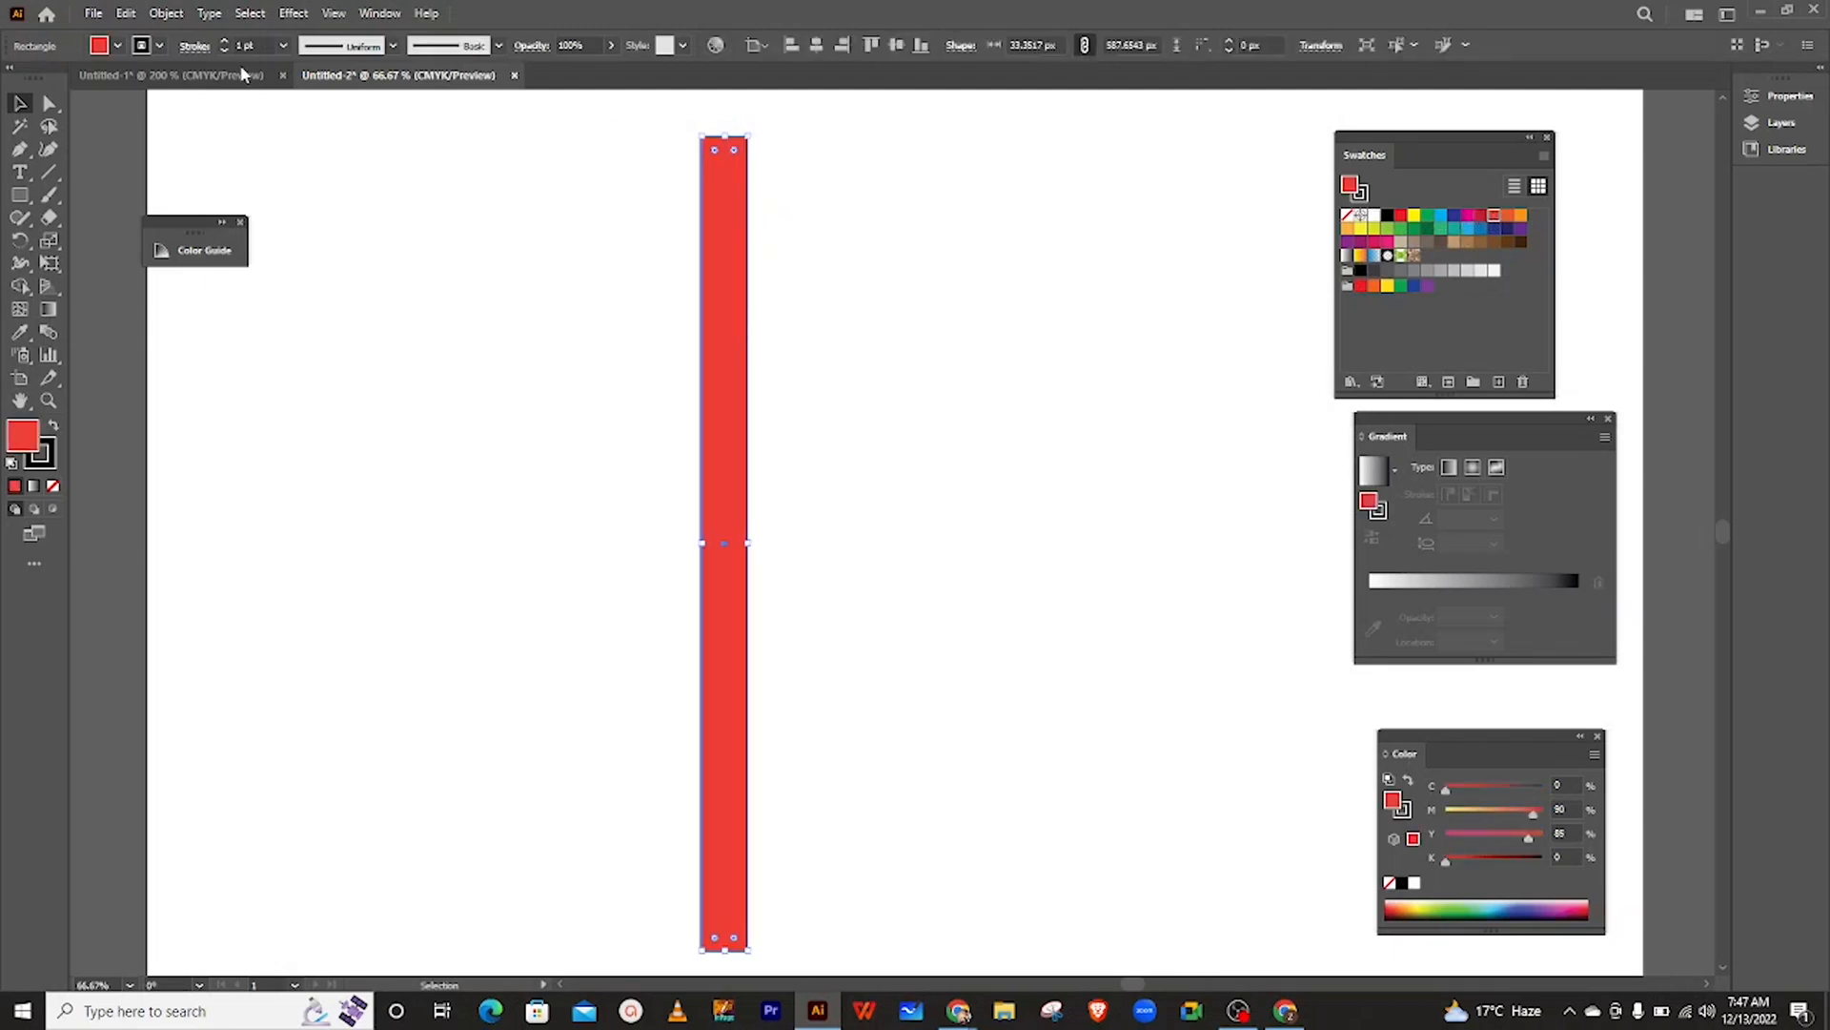
left_click(158, 44)
left_click(12, 77)
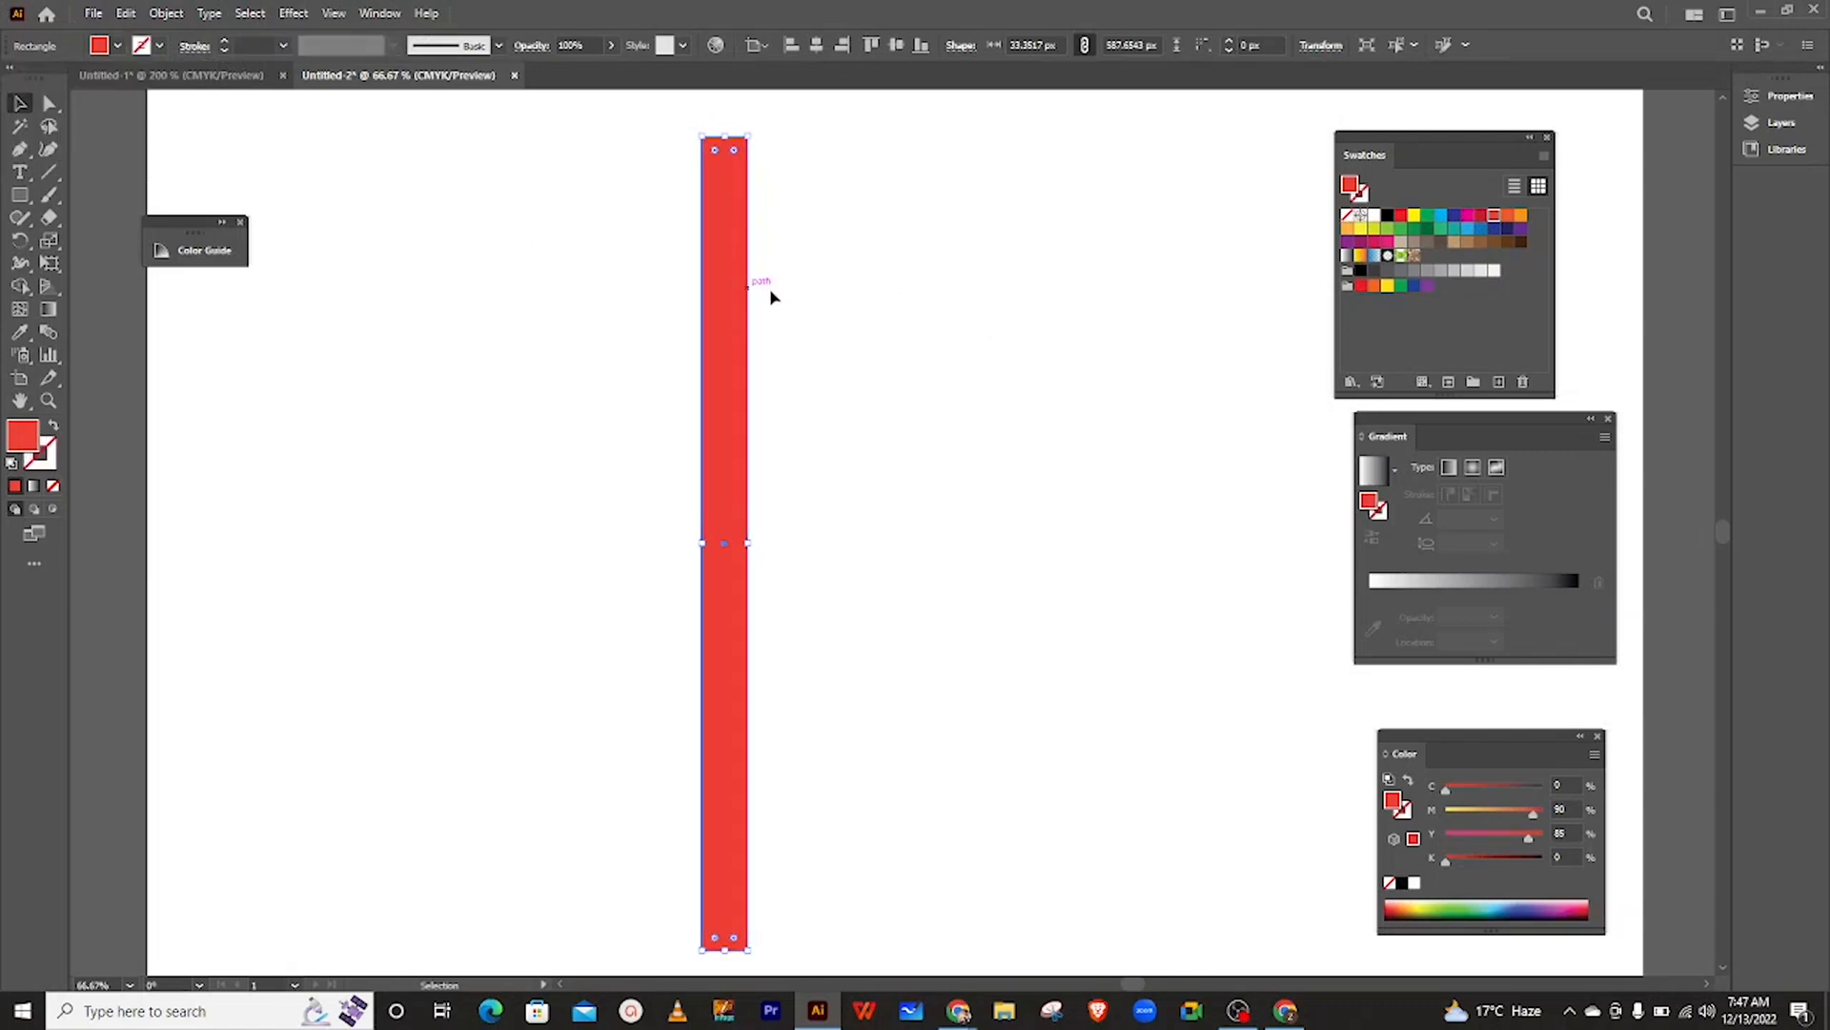
left_click(842, 339)
- Duplicate the red strip twice so three equal strips stand edge to edge in one row
left_click(747, 388)
left_click_drag(727, 544, 817, 551)
left_click(770, 545)
left_click(966, 505)
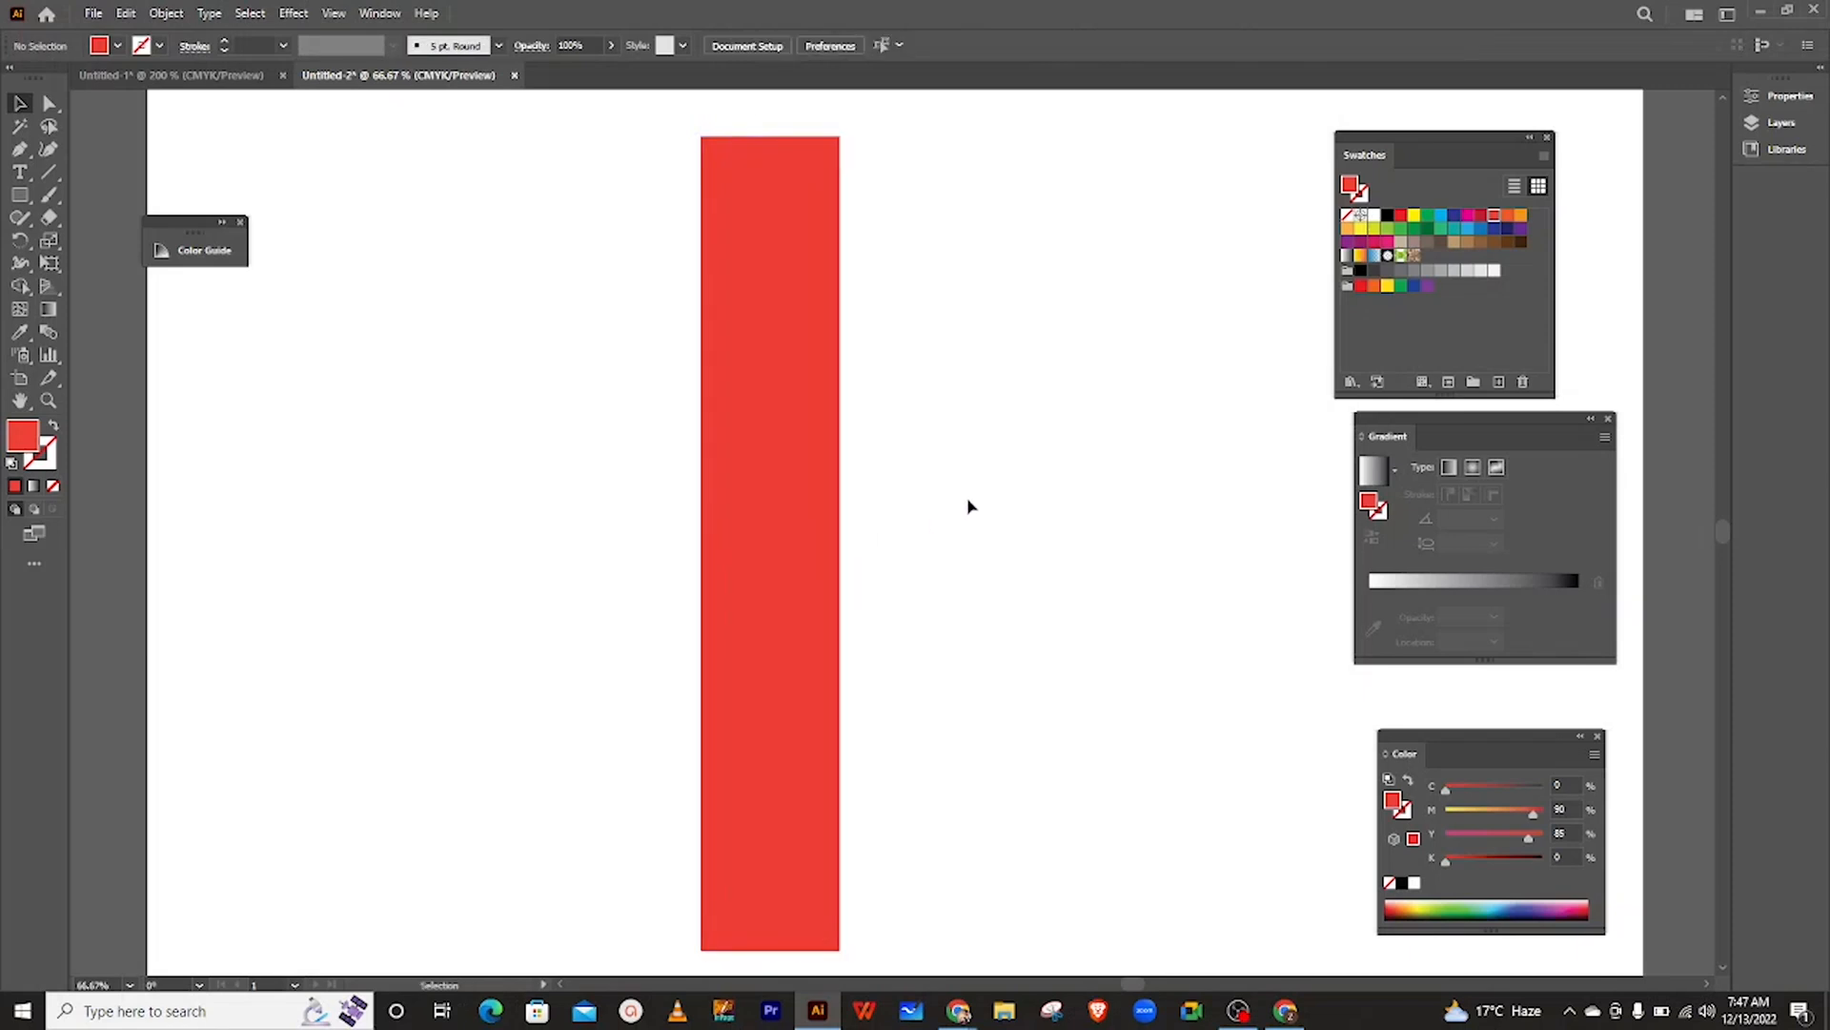
- Pull the outer red strips away from the middle one so all three stand separately
left_click(827, 508)
left_click(665, 474)
left_click(814, 298)
left_click(882, 576)
left_click_drag(826, 291, 895, 296)
left_click_drag(705, 376, 660, 386)
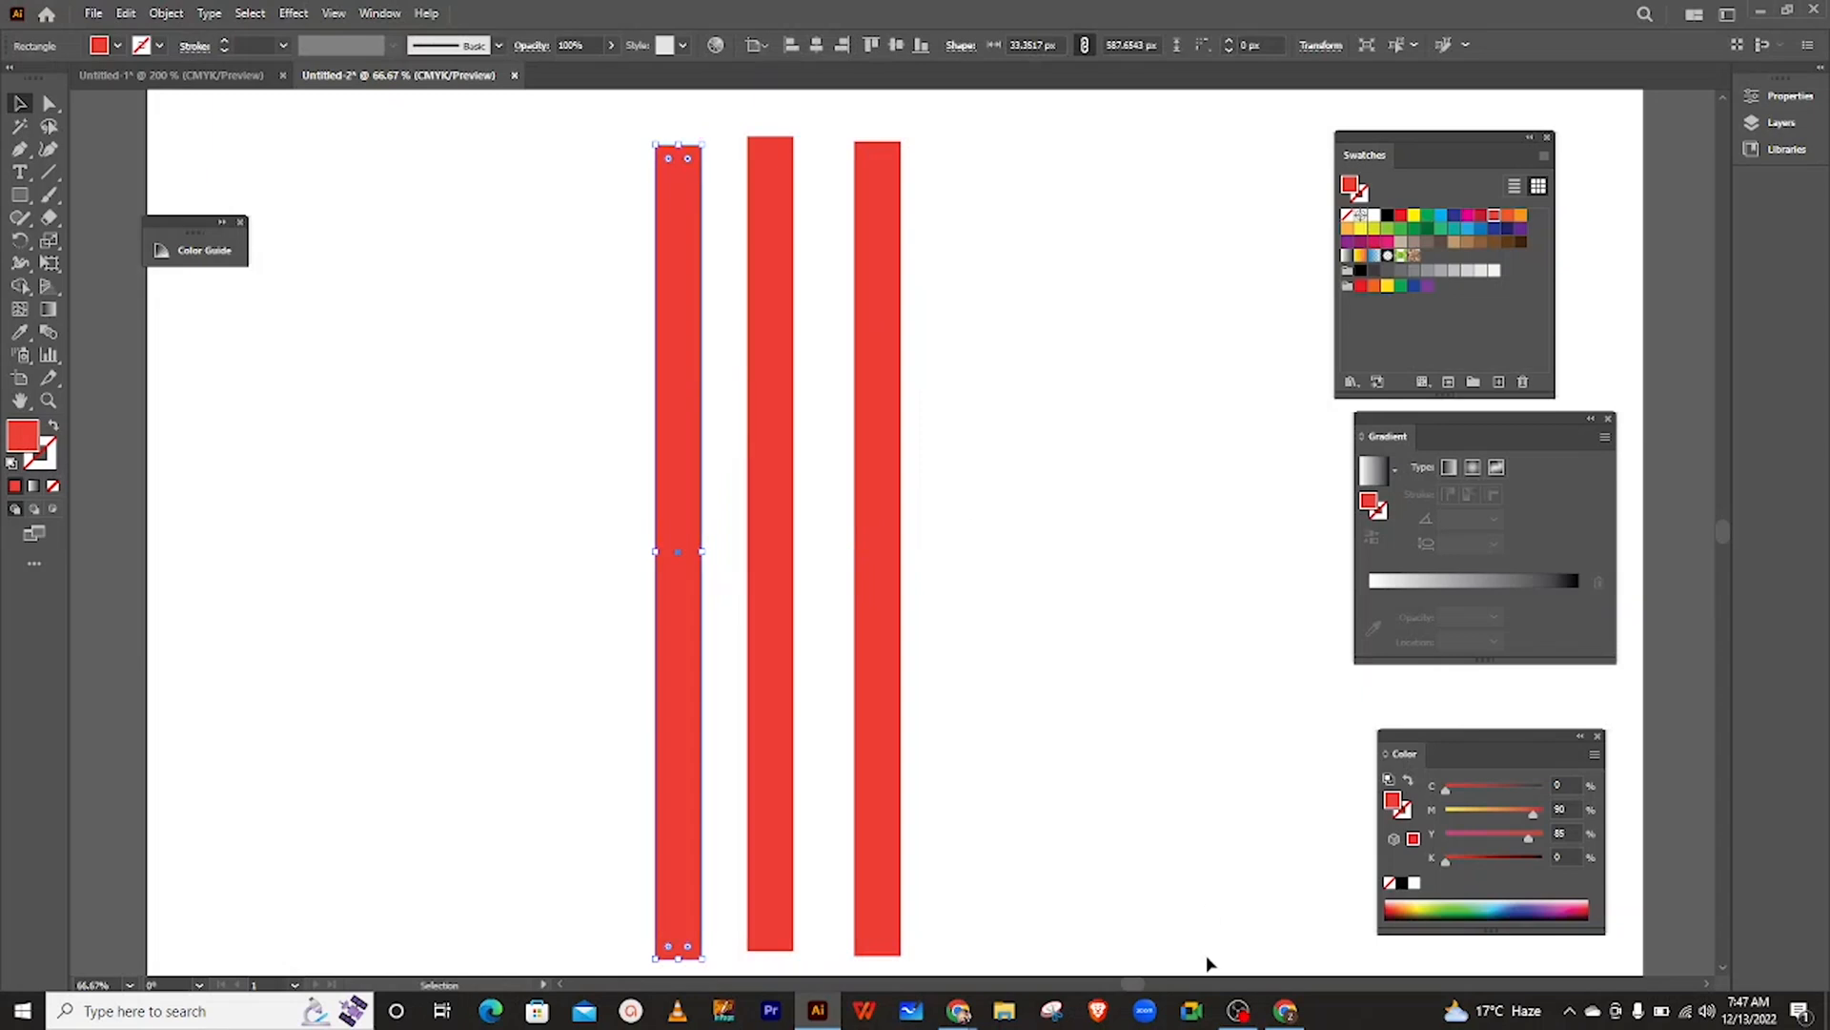
- Bring the three strips together with narrow gaps, and undo the moves back to the edge-to-edge arrangement
left_click(787, 281)
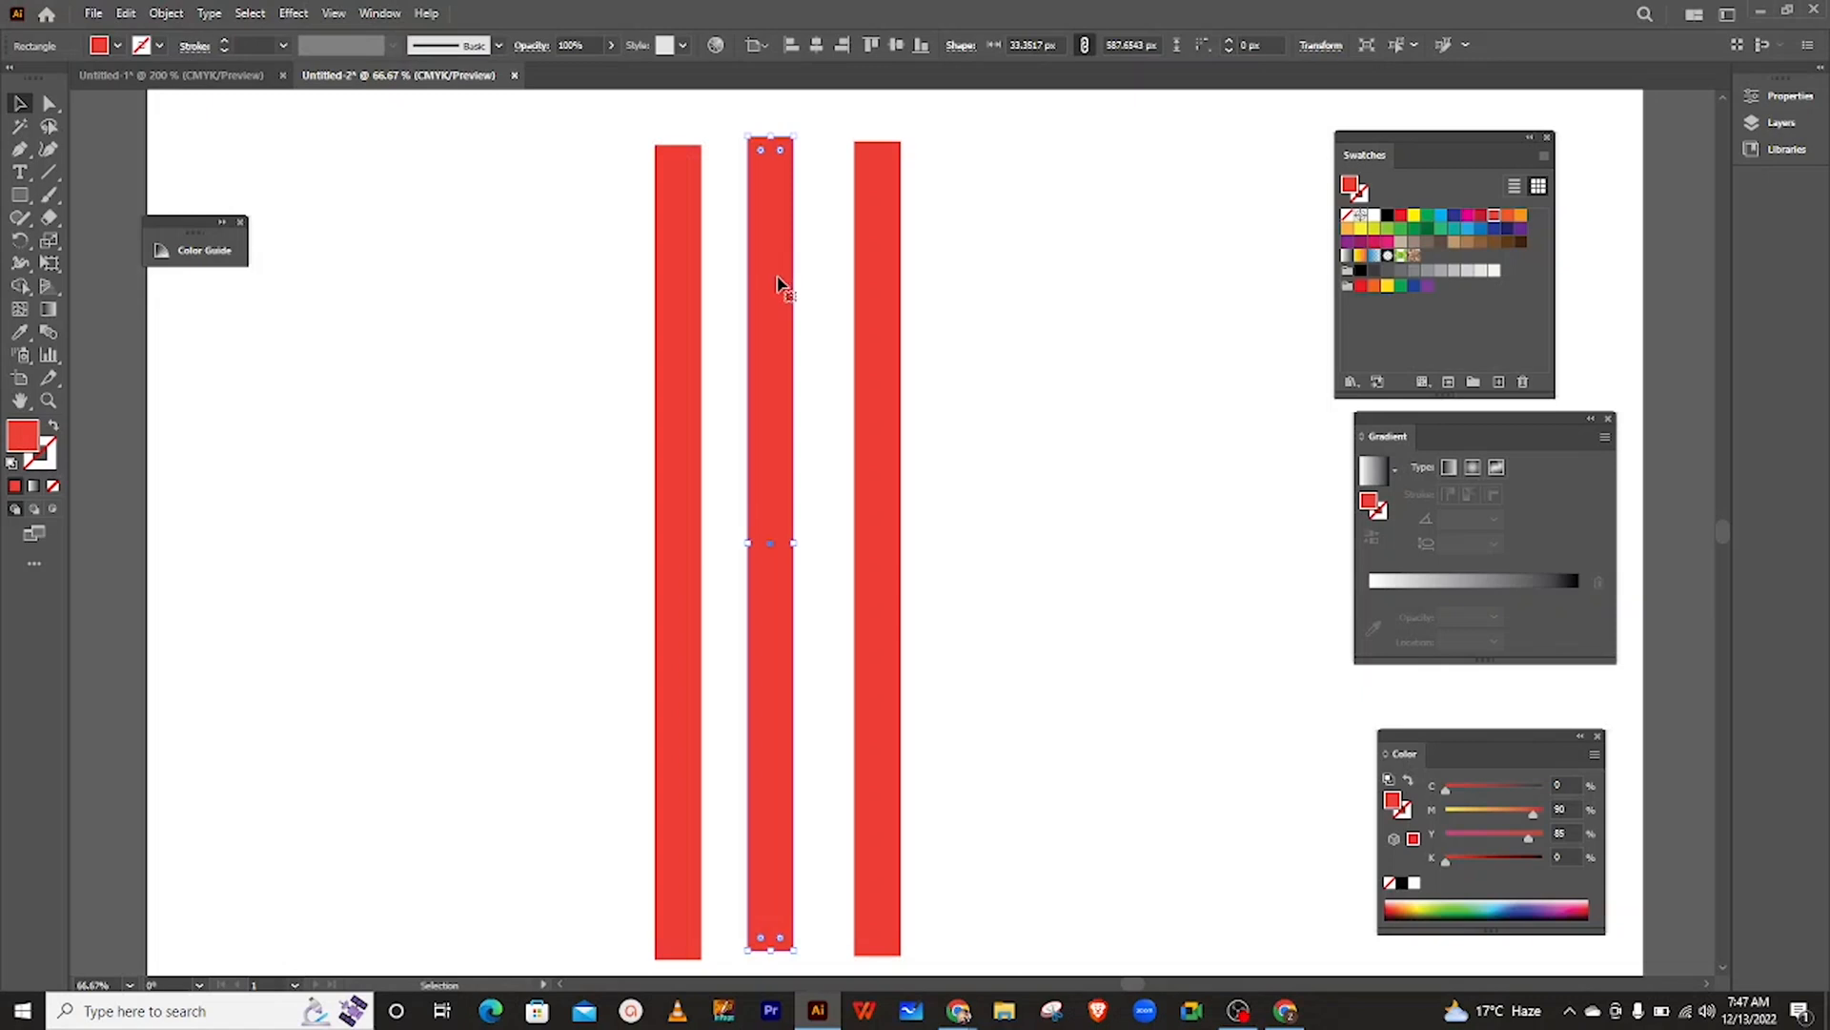
mouse_move(772, 278)
left_mouse_down()
mouse_move(744, 327)
mouse_move(749, 304)
left_mouse_up()
mouse_move(672, 350)
left_mouse_down()
mouse_move(613, 376)
mouse_move(691, 364)
left_mouse_up()
left_click_drag(871, 331, 798, 353)
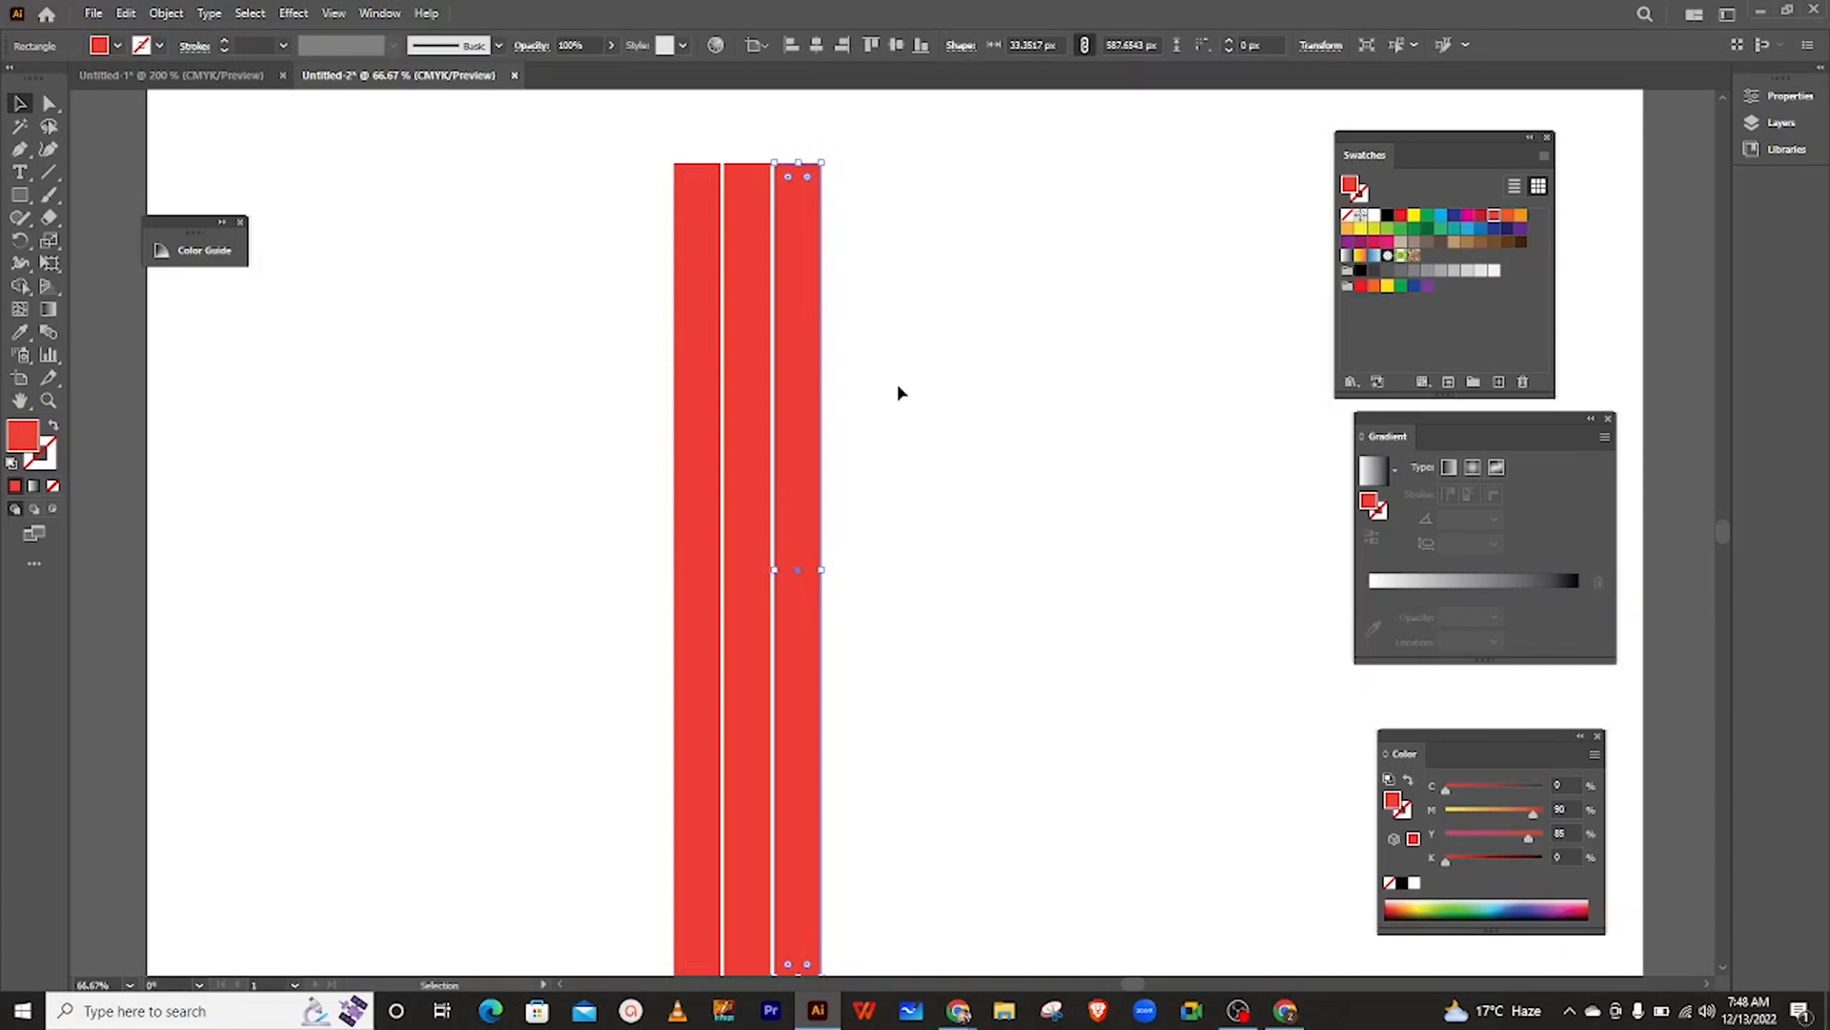
key("ctrl+z")
key("ctrl+z")
key("ctrl+z")
key("ctrl+z")
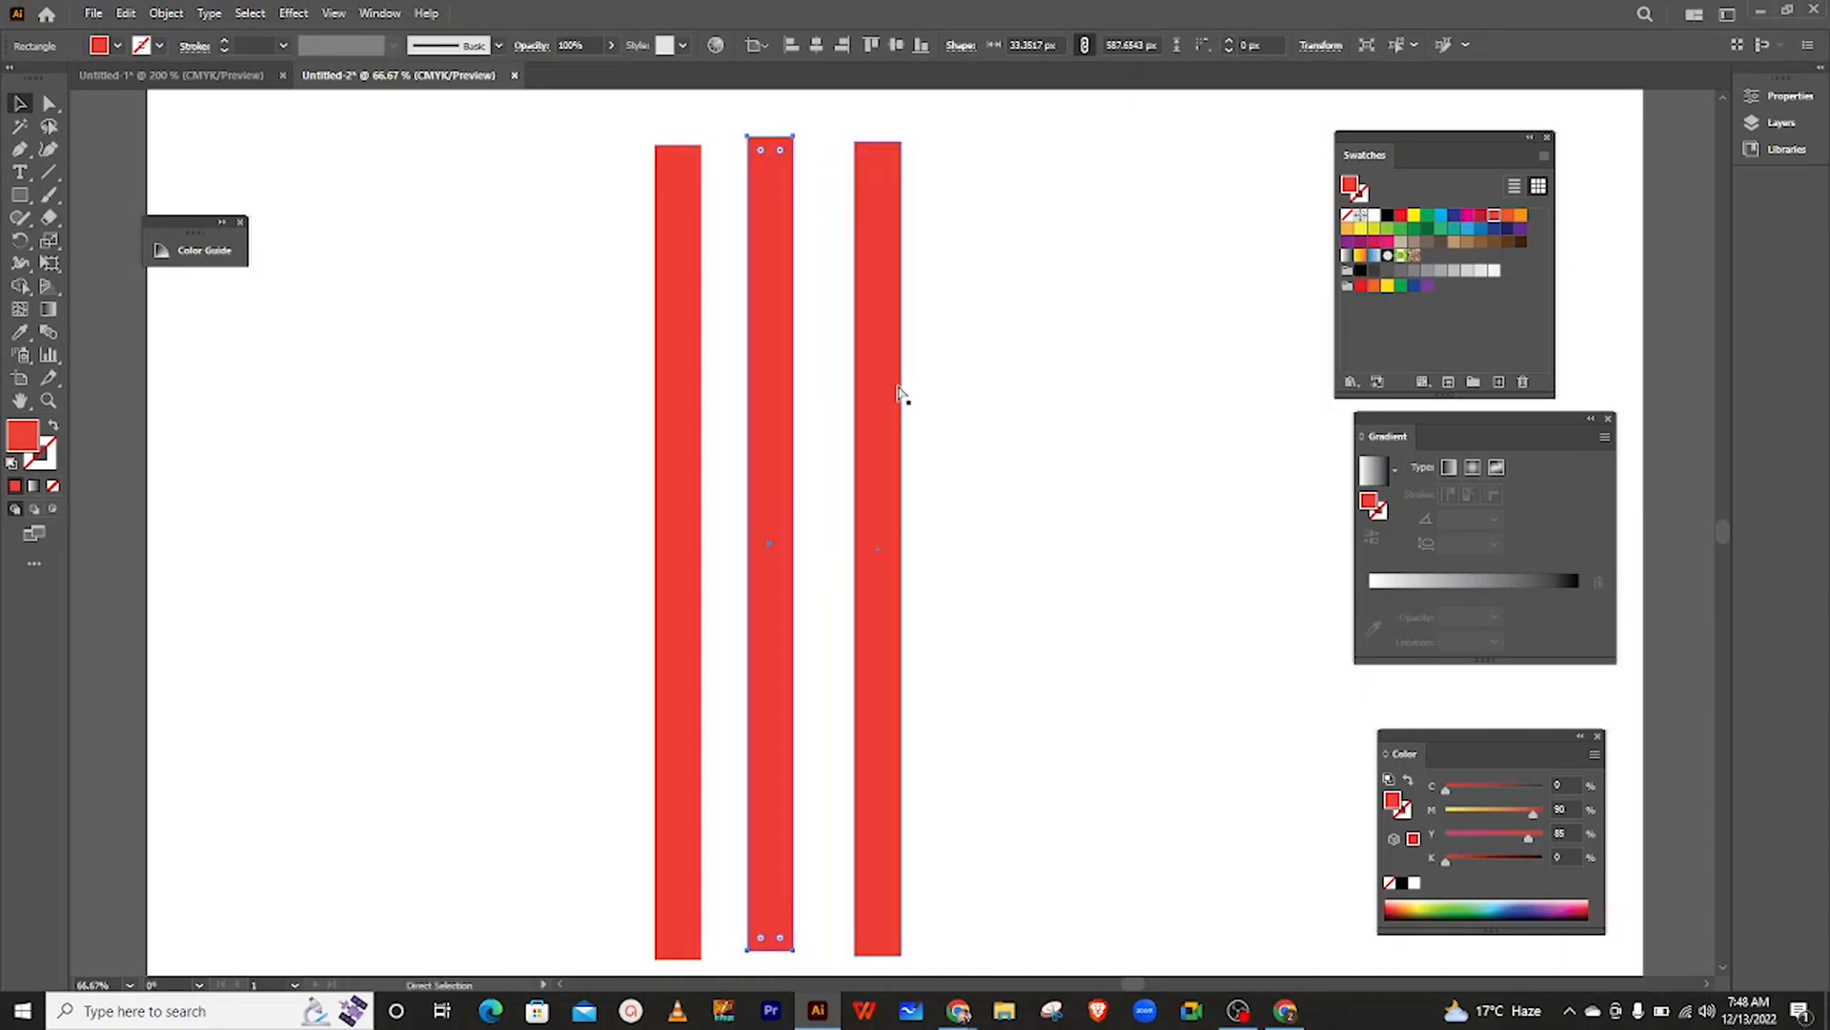
left_click(863, 362)
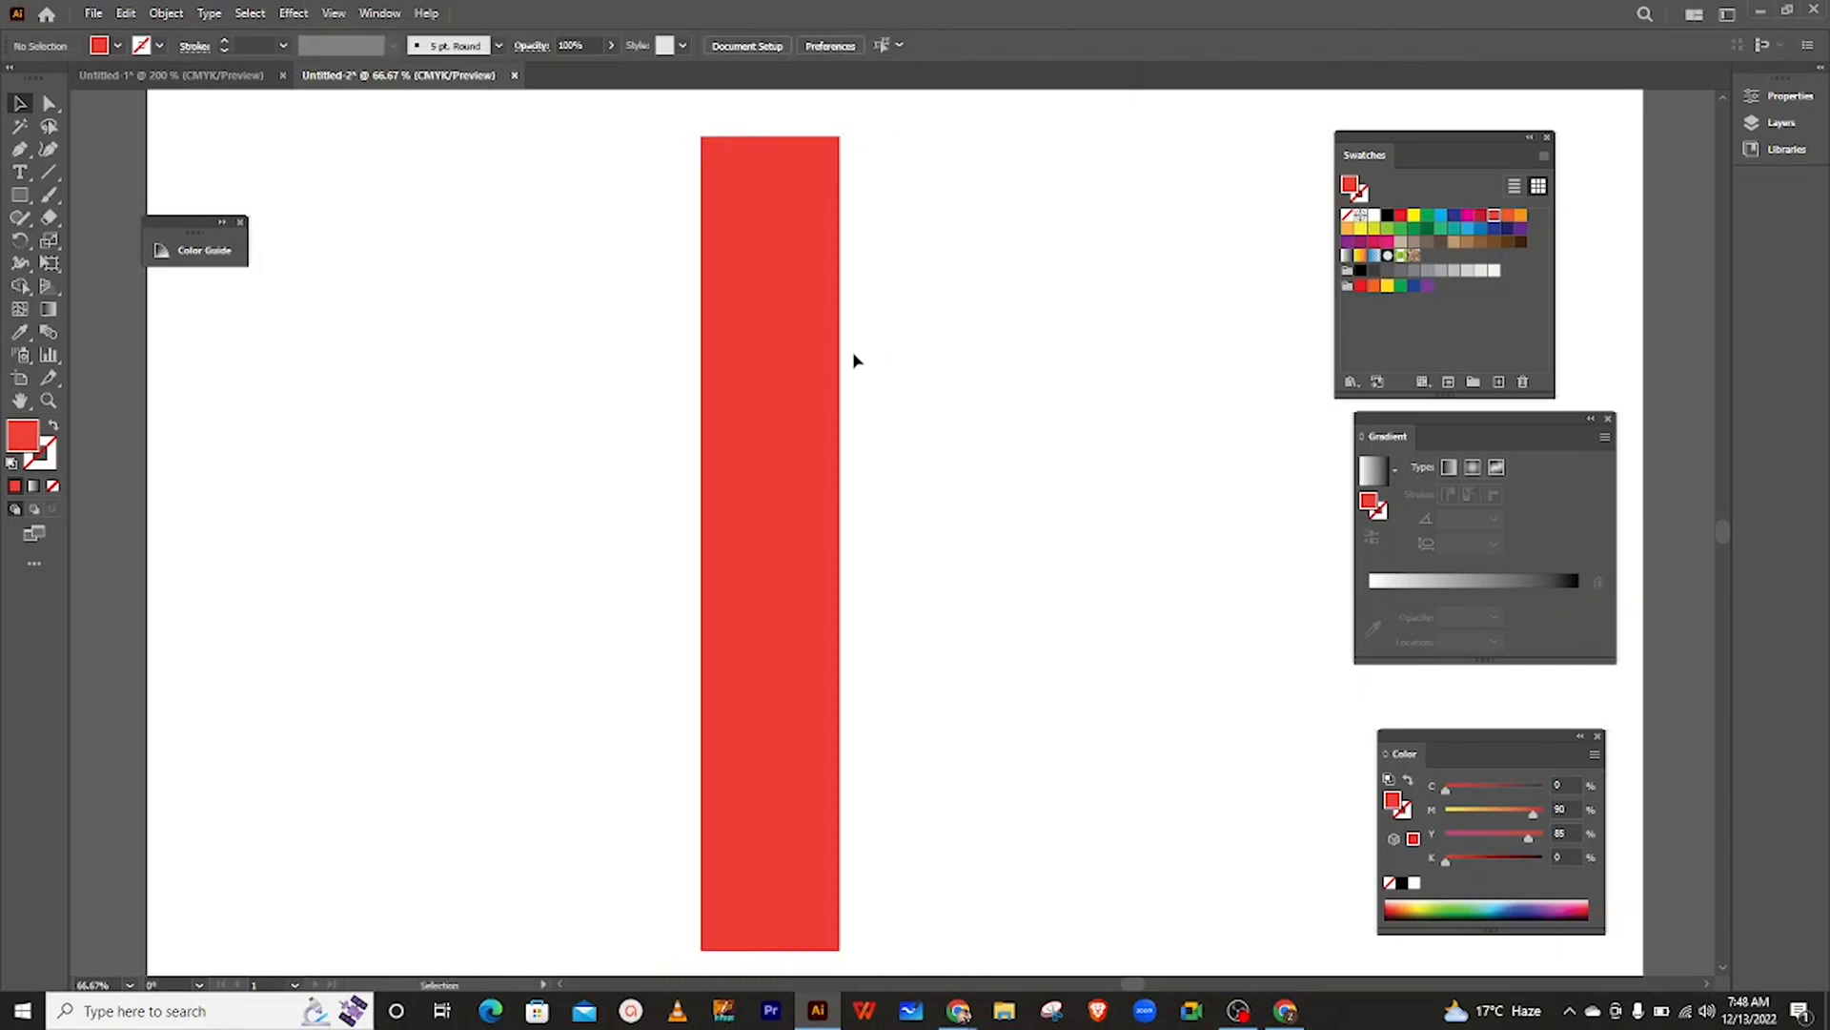
- Give the rightmost strip a linear gradient from red (0, 90, 85, 0) to dark red (15, 100, 90, 10), shifting the midpoint toward the start
left_click(805, 364)
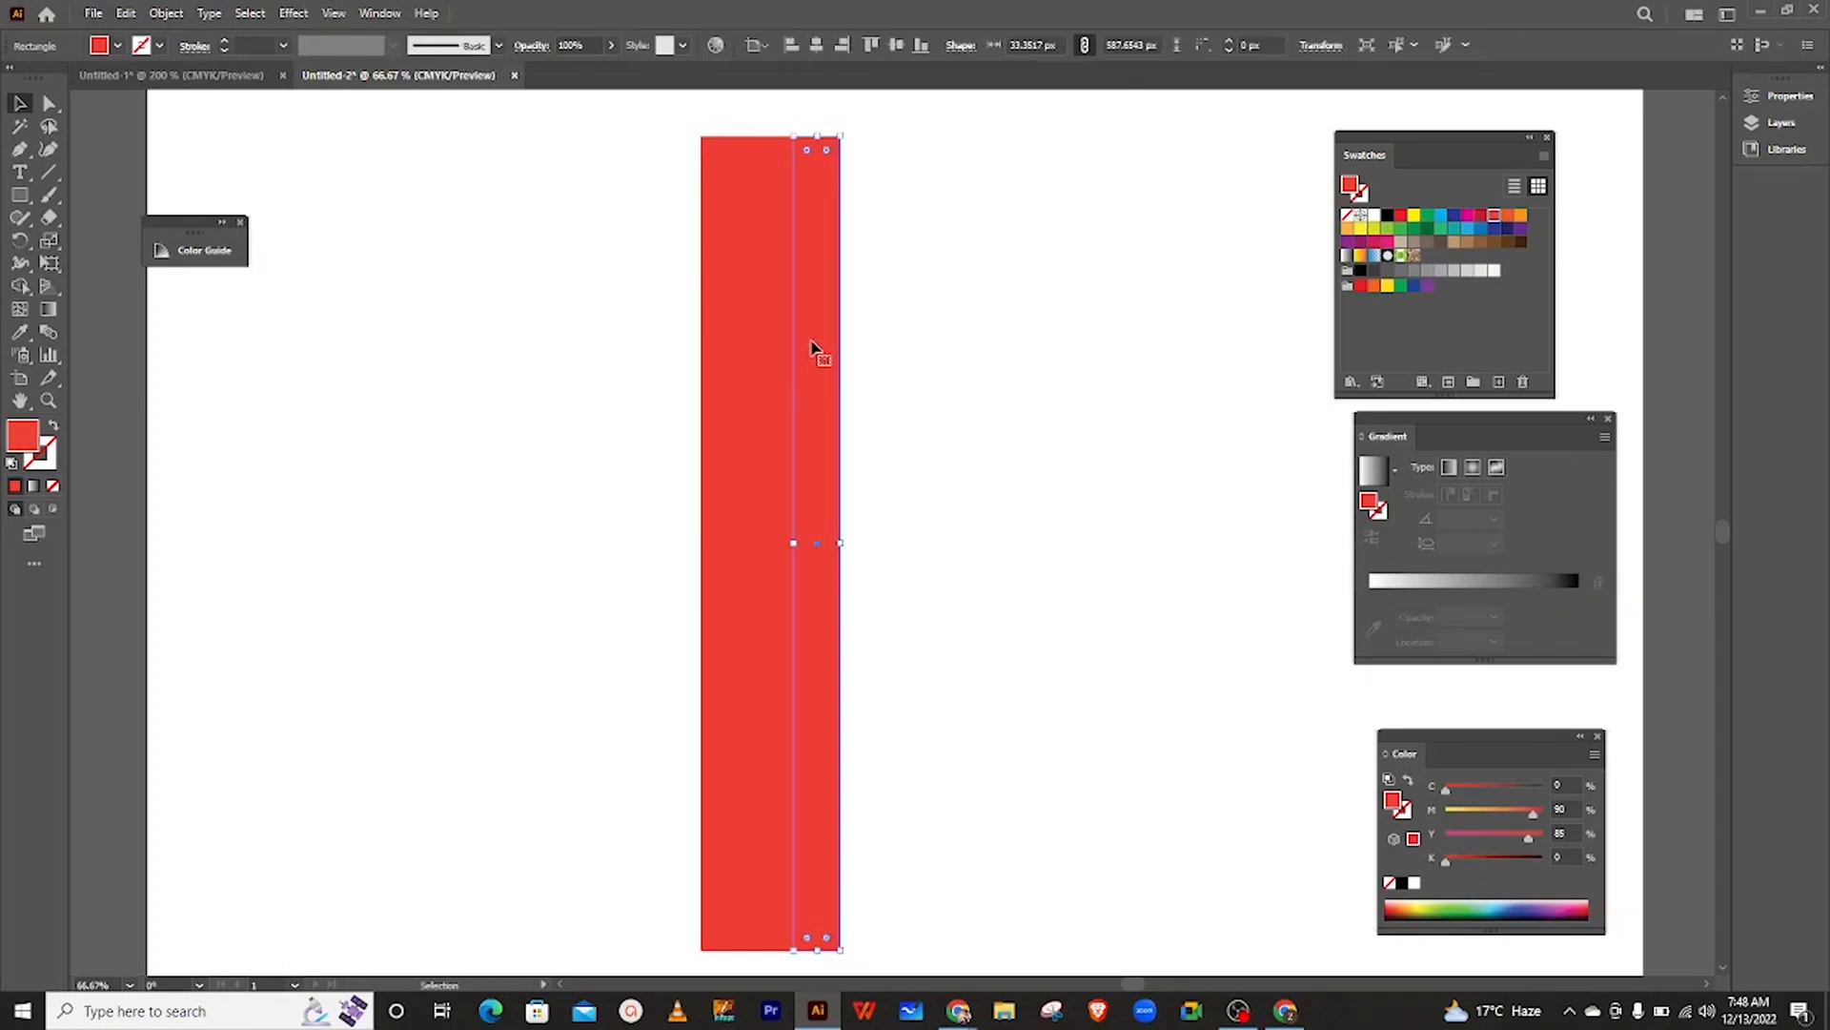
left_click_drag(812, 348, 721, 345)
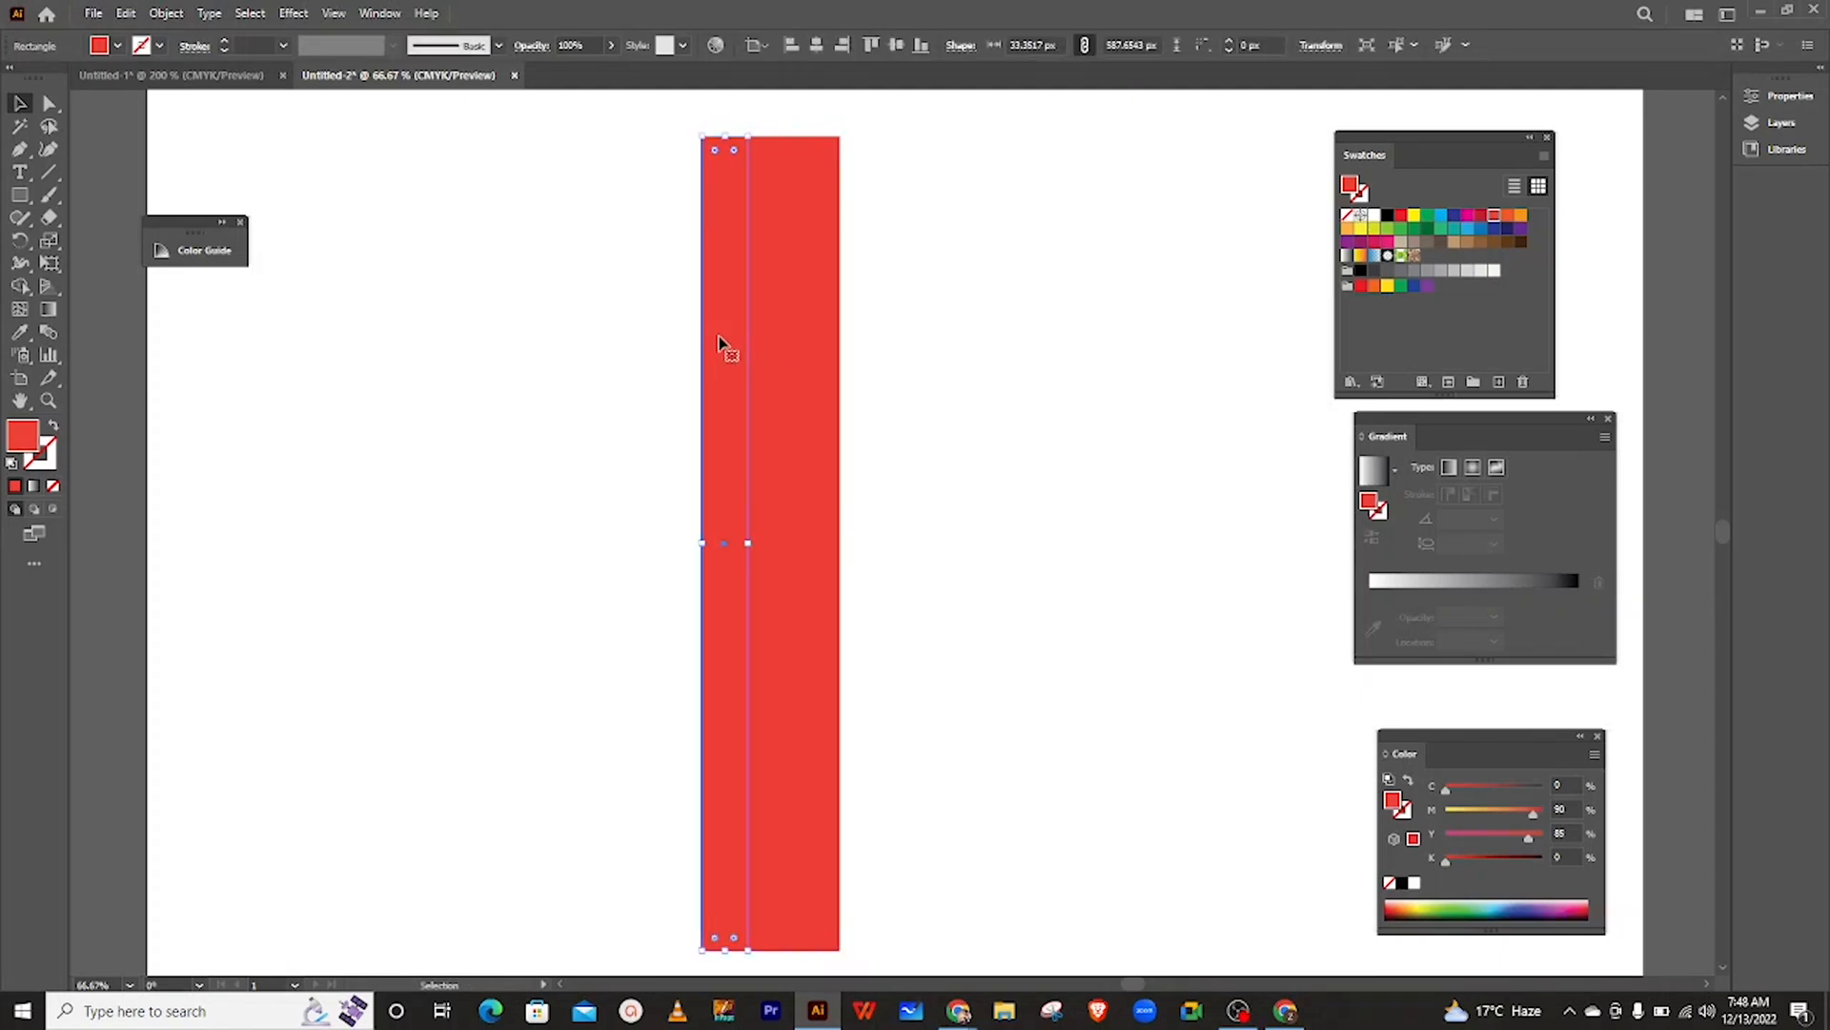
key("ctrl+z")
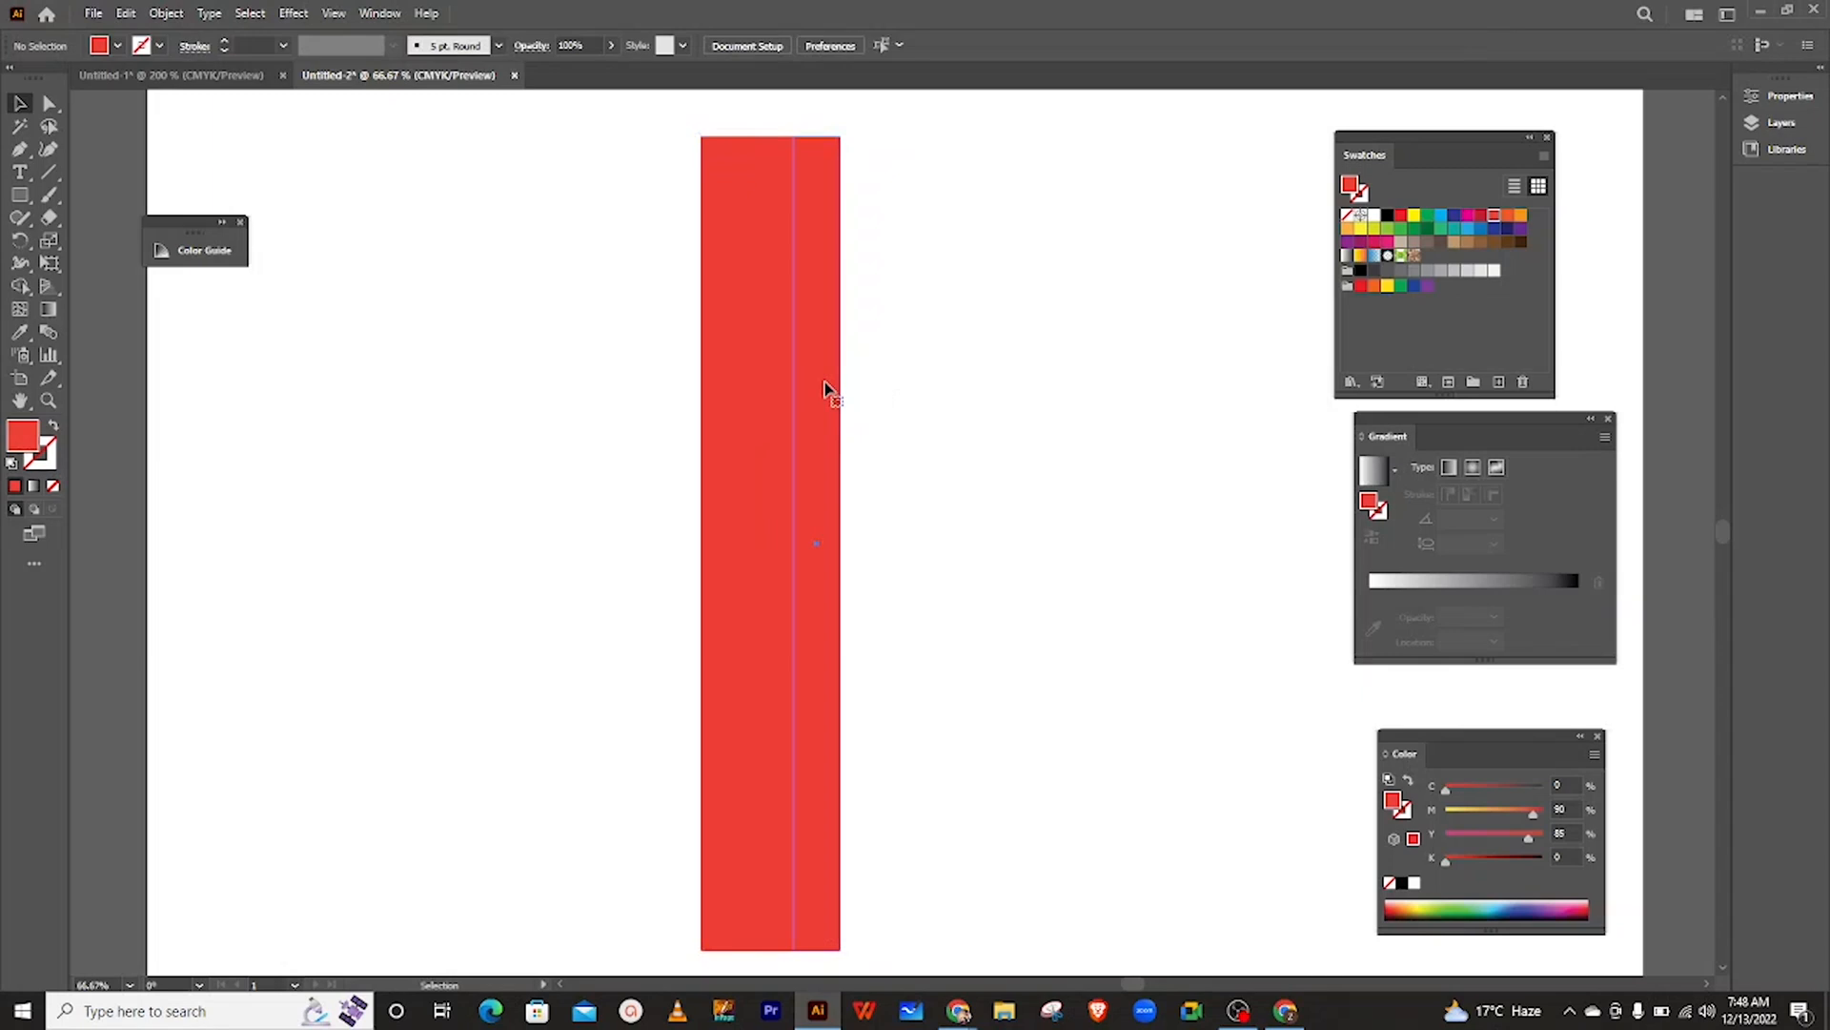
left_click(1383, 480)
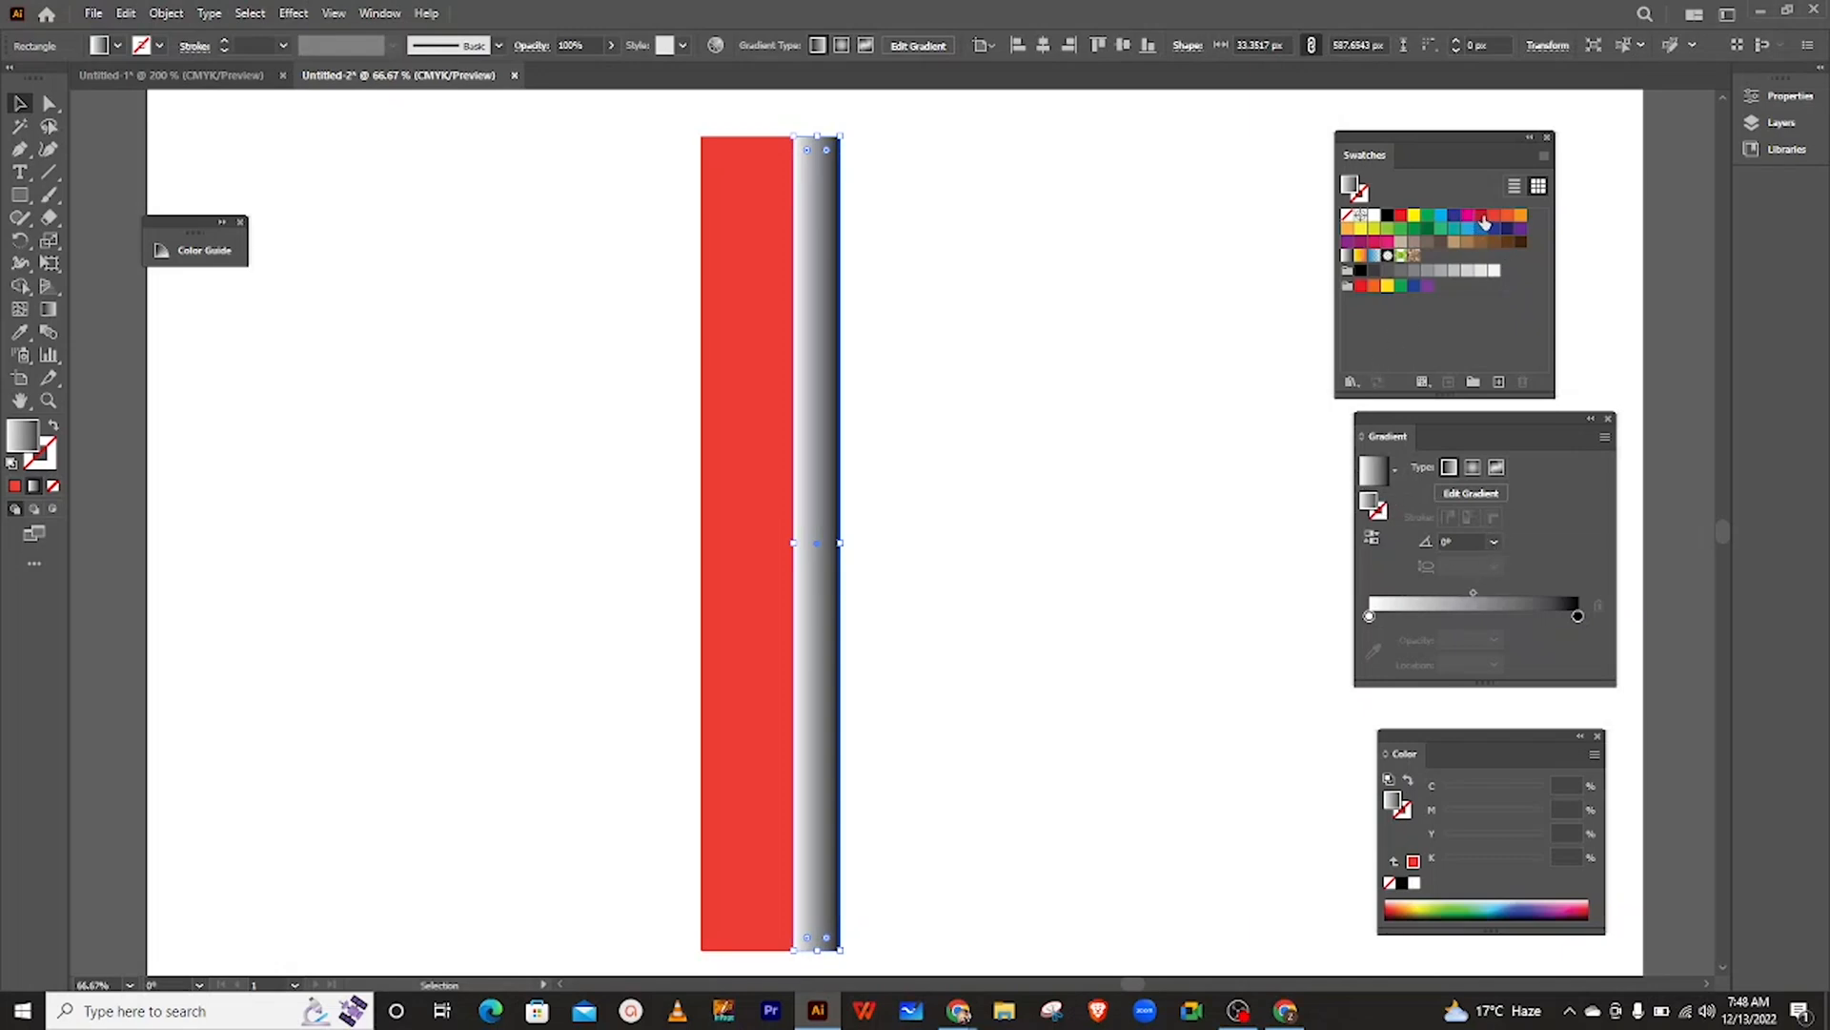
left_click_drag(1481, 215, 1580, 621)
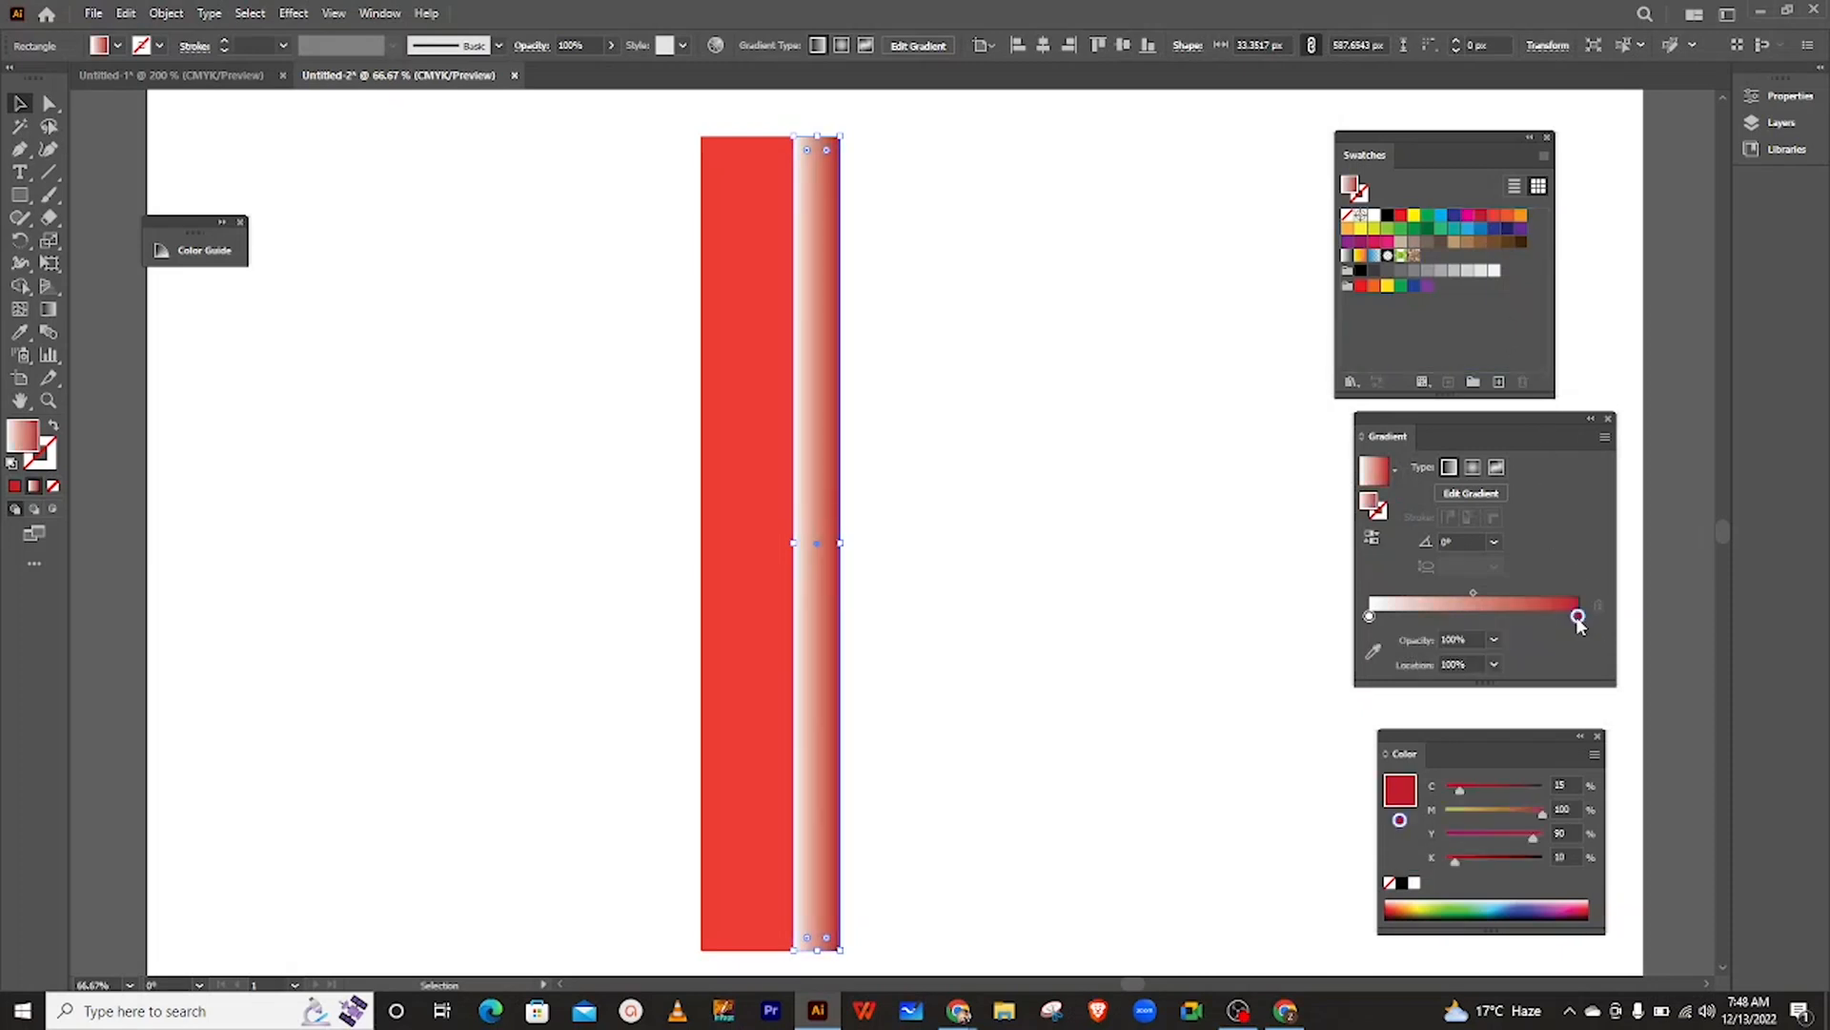
left_click_drag(1473, 594, 1454, 593)
left_click_drag(1499, 218, 1370, 616)
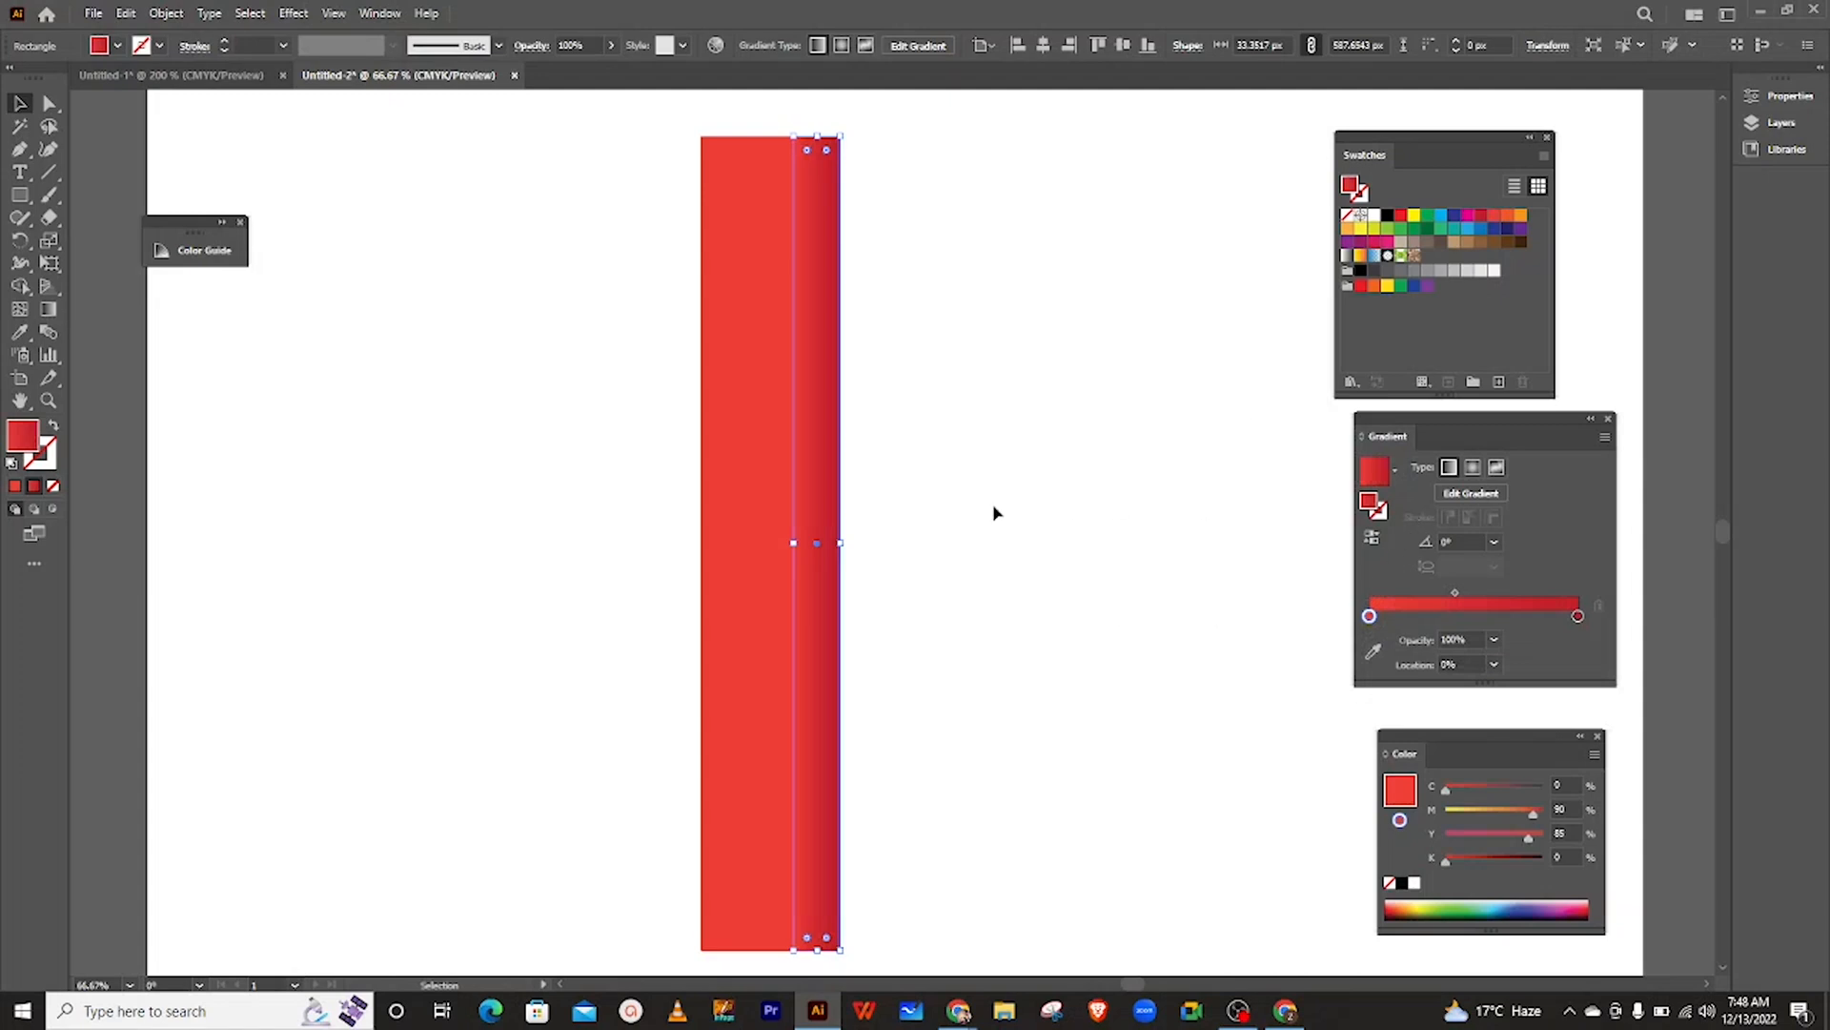
left_click(908, 454)
- Move the Color panel closer to the strips and switch its color model from CMYK to HSB
left_click(820, 392)
left_click_drag(1472, 763, 1171, 195)
left_click(1290, 190)
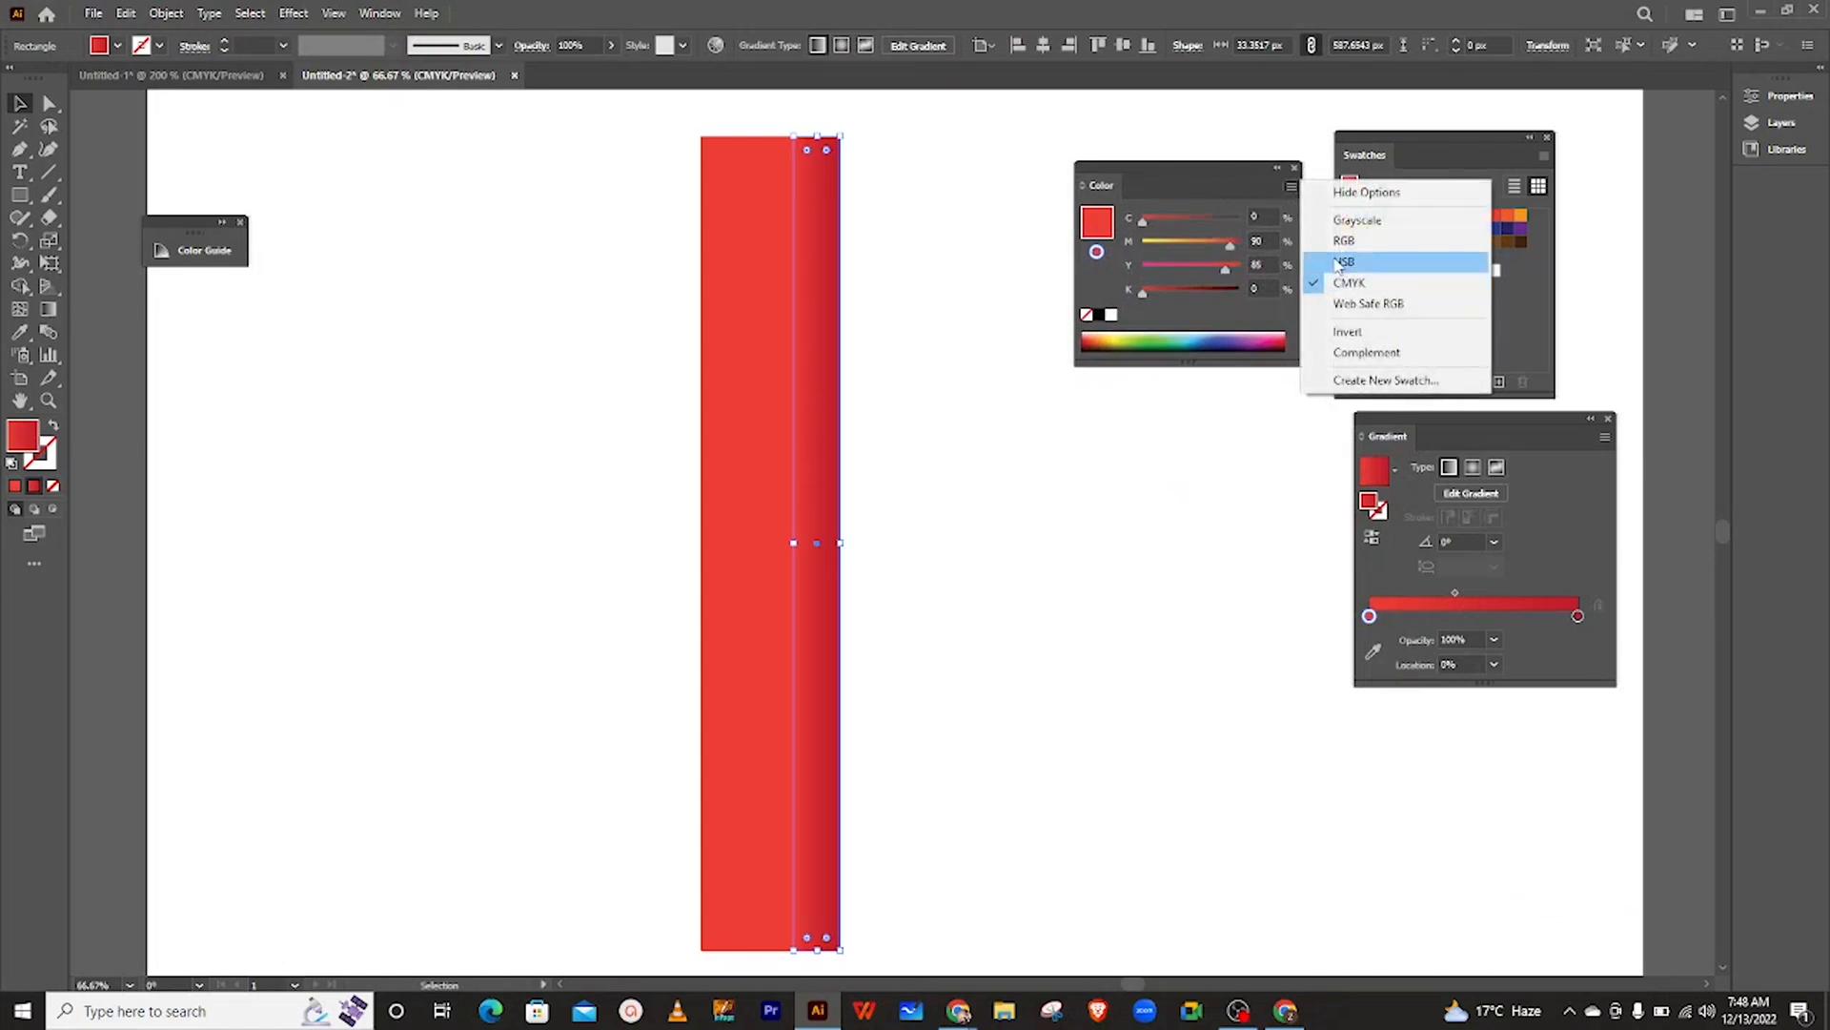
left_click(1320, 257)
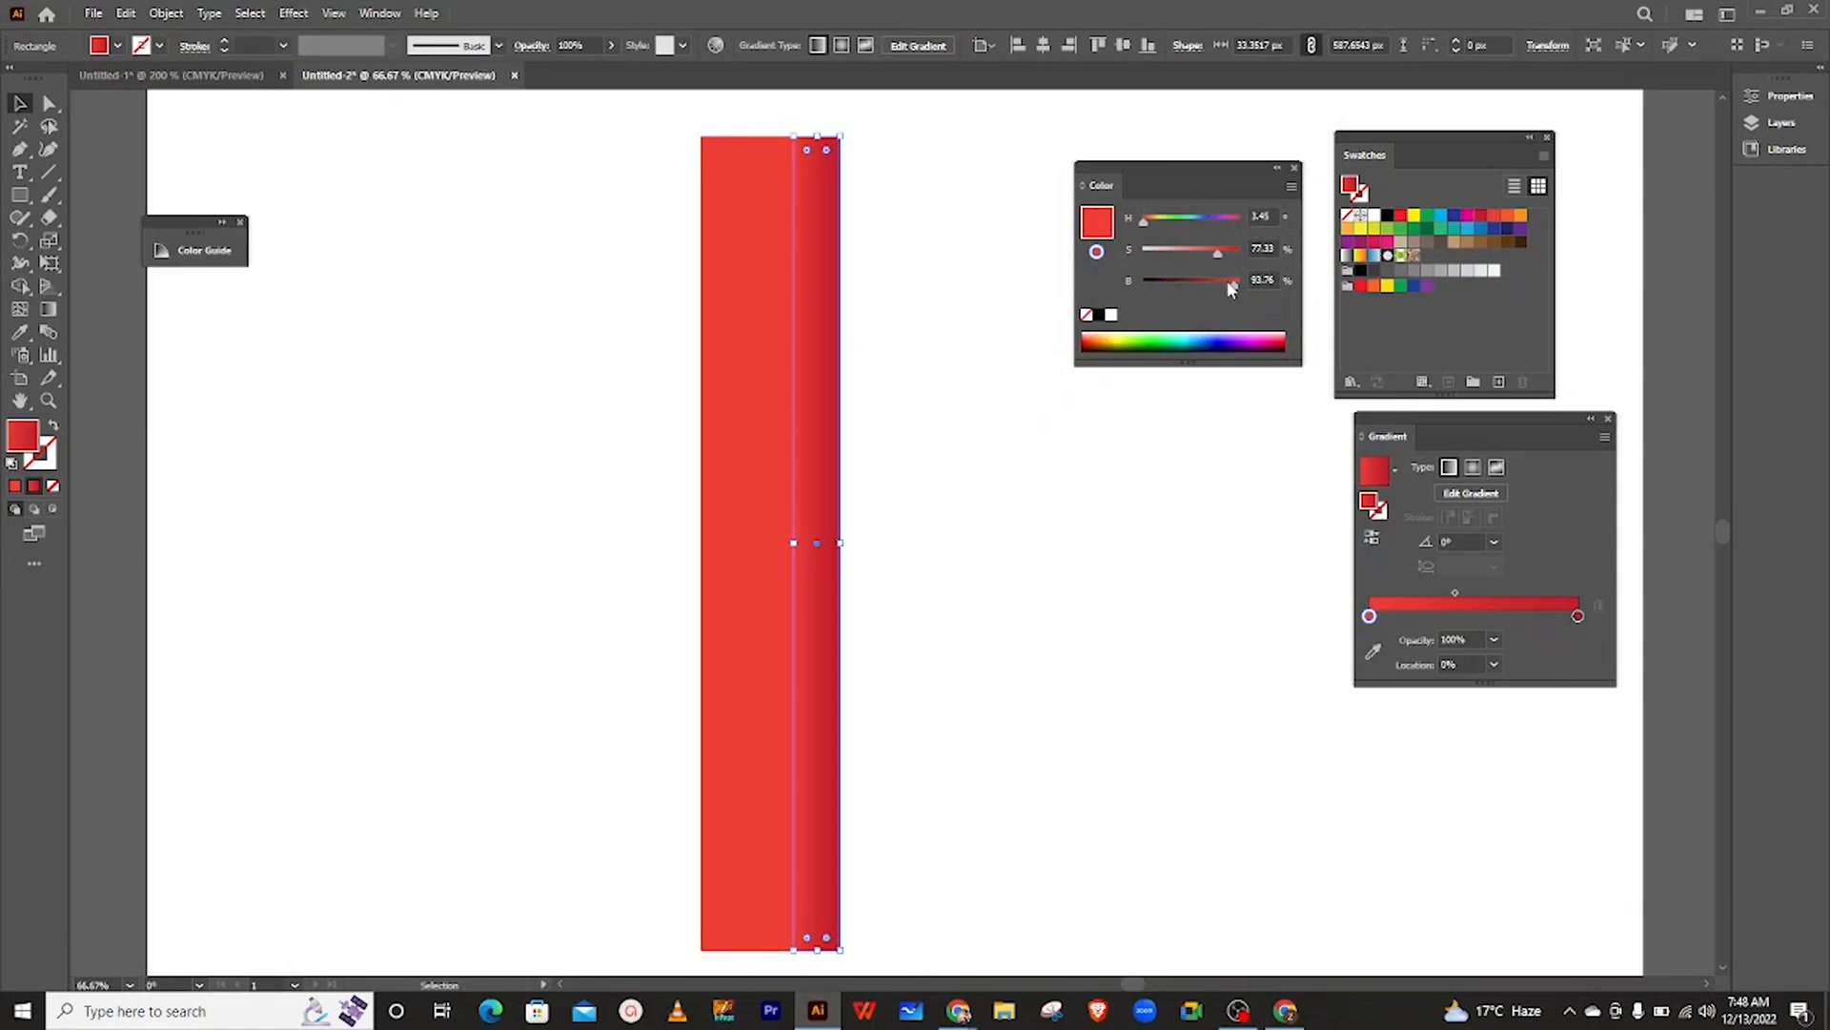
- Try saturations of 54% and 66% for the rightmost strip's starting gradient color, undoing the first change in between
left_click_drag(1211, 253, 1193, 253)
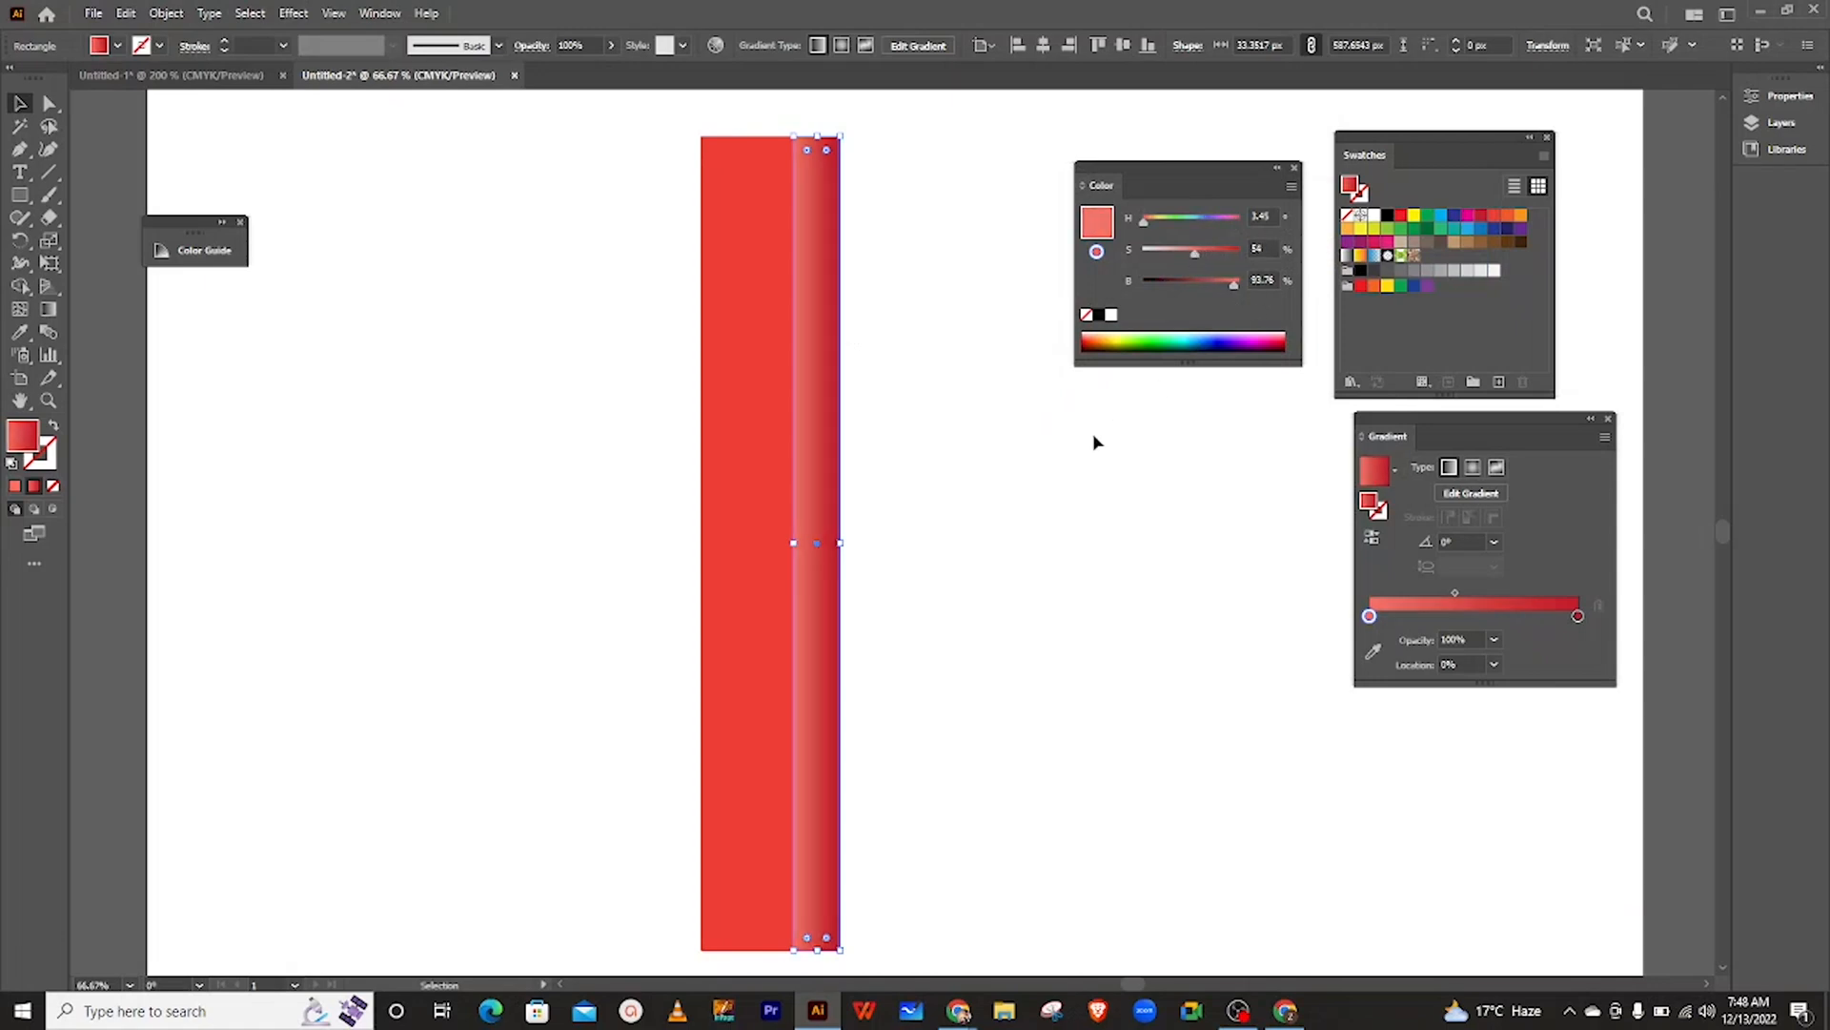
left_click(1002, 437)
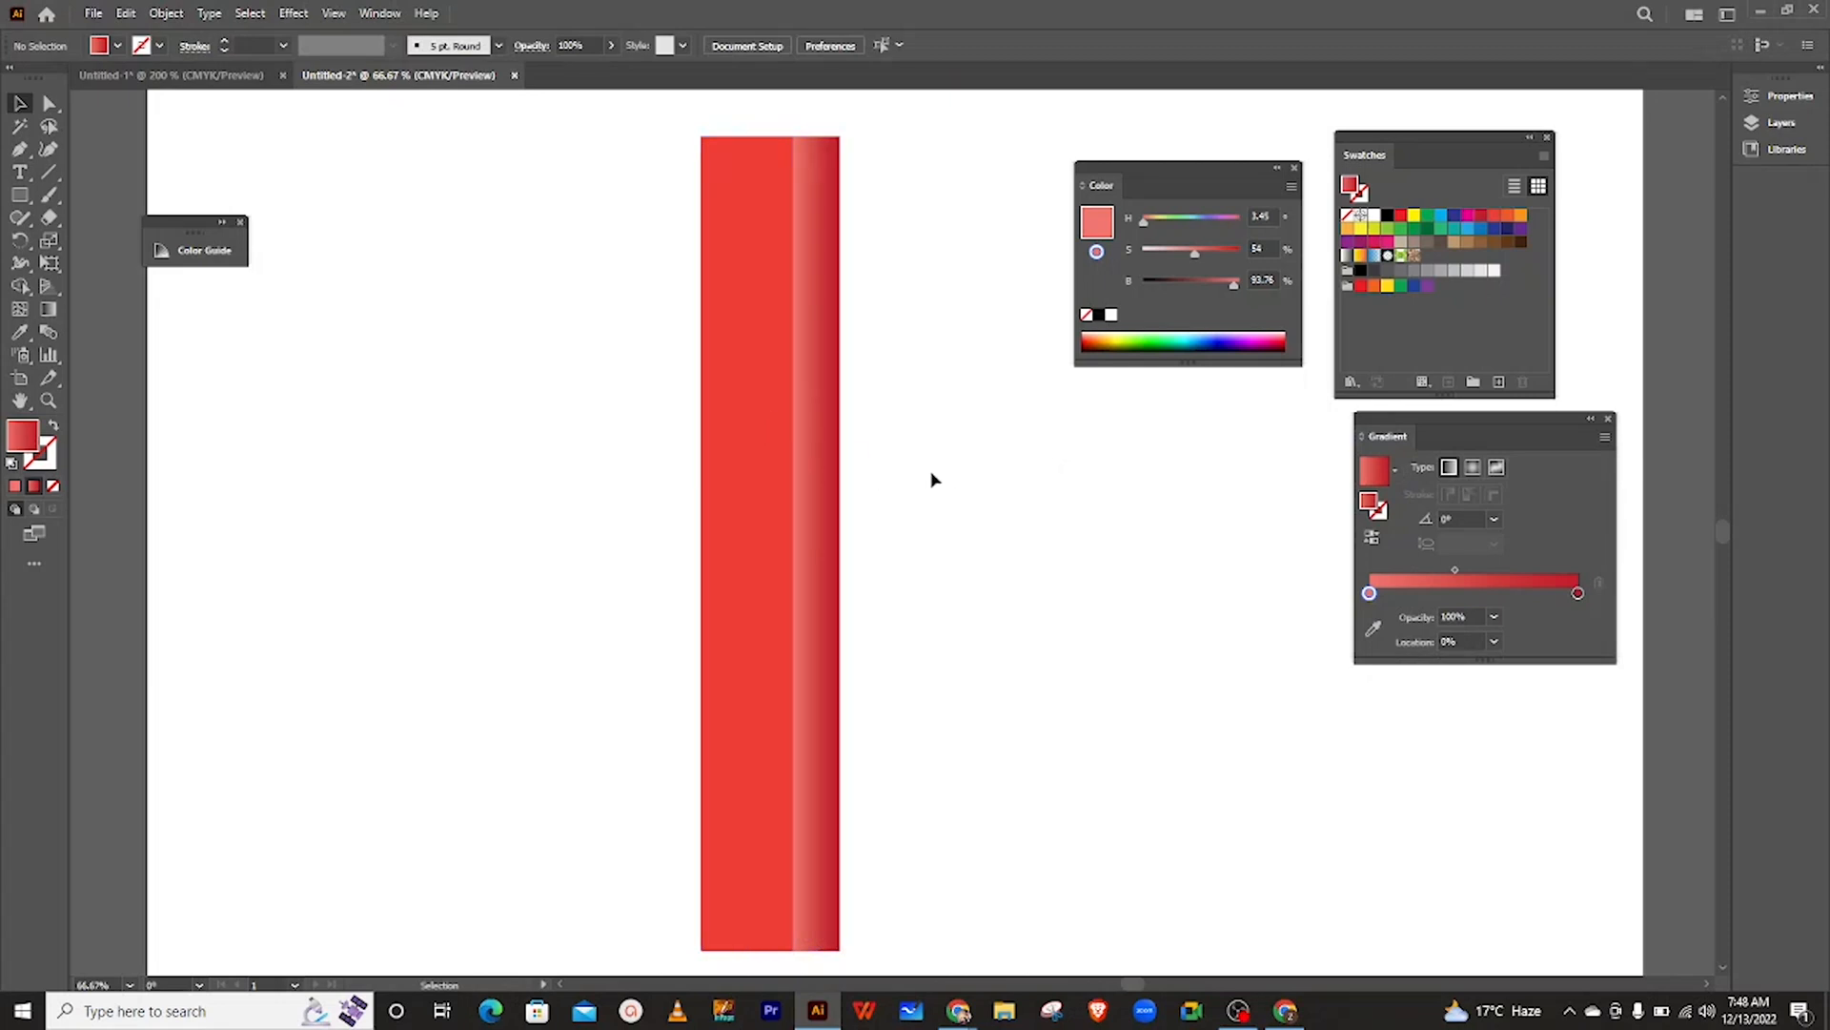
left_click(826, 523)
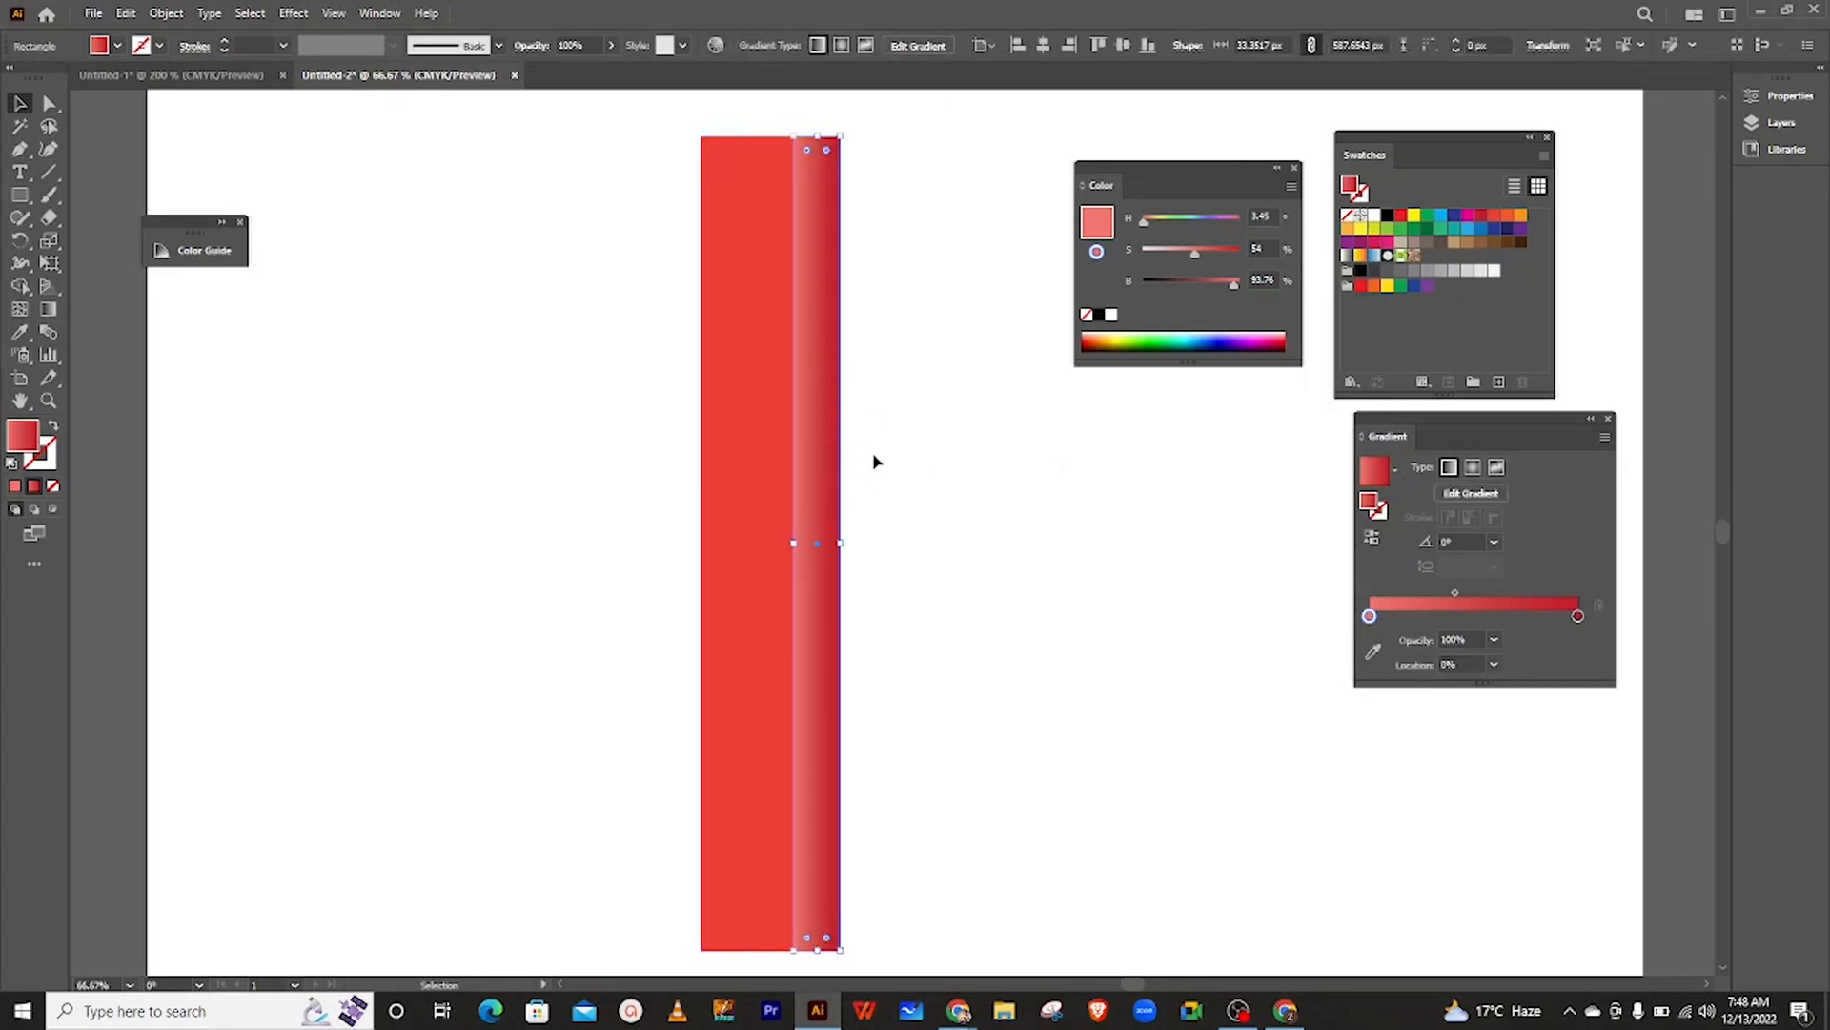
left_click(861, 317)
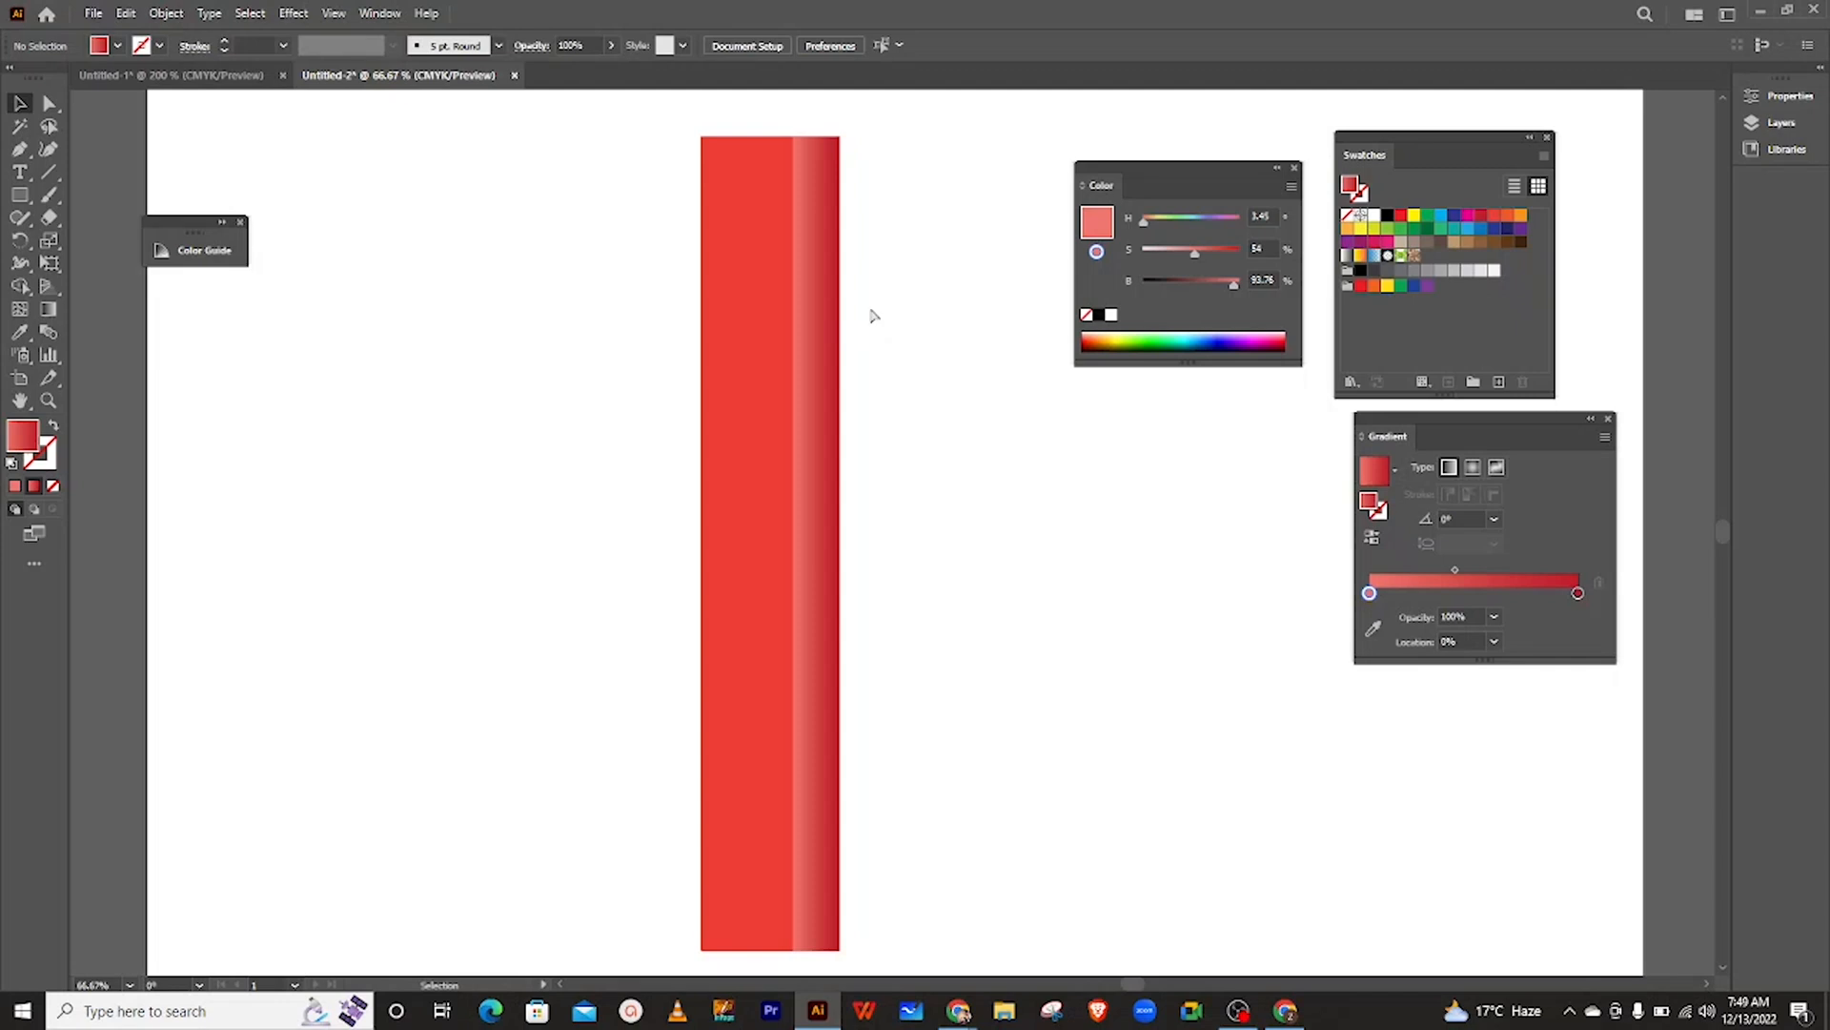
key("ctrl+z")
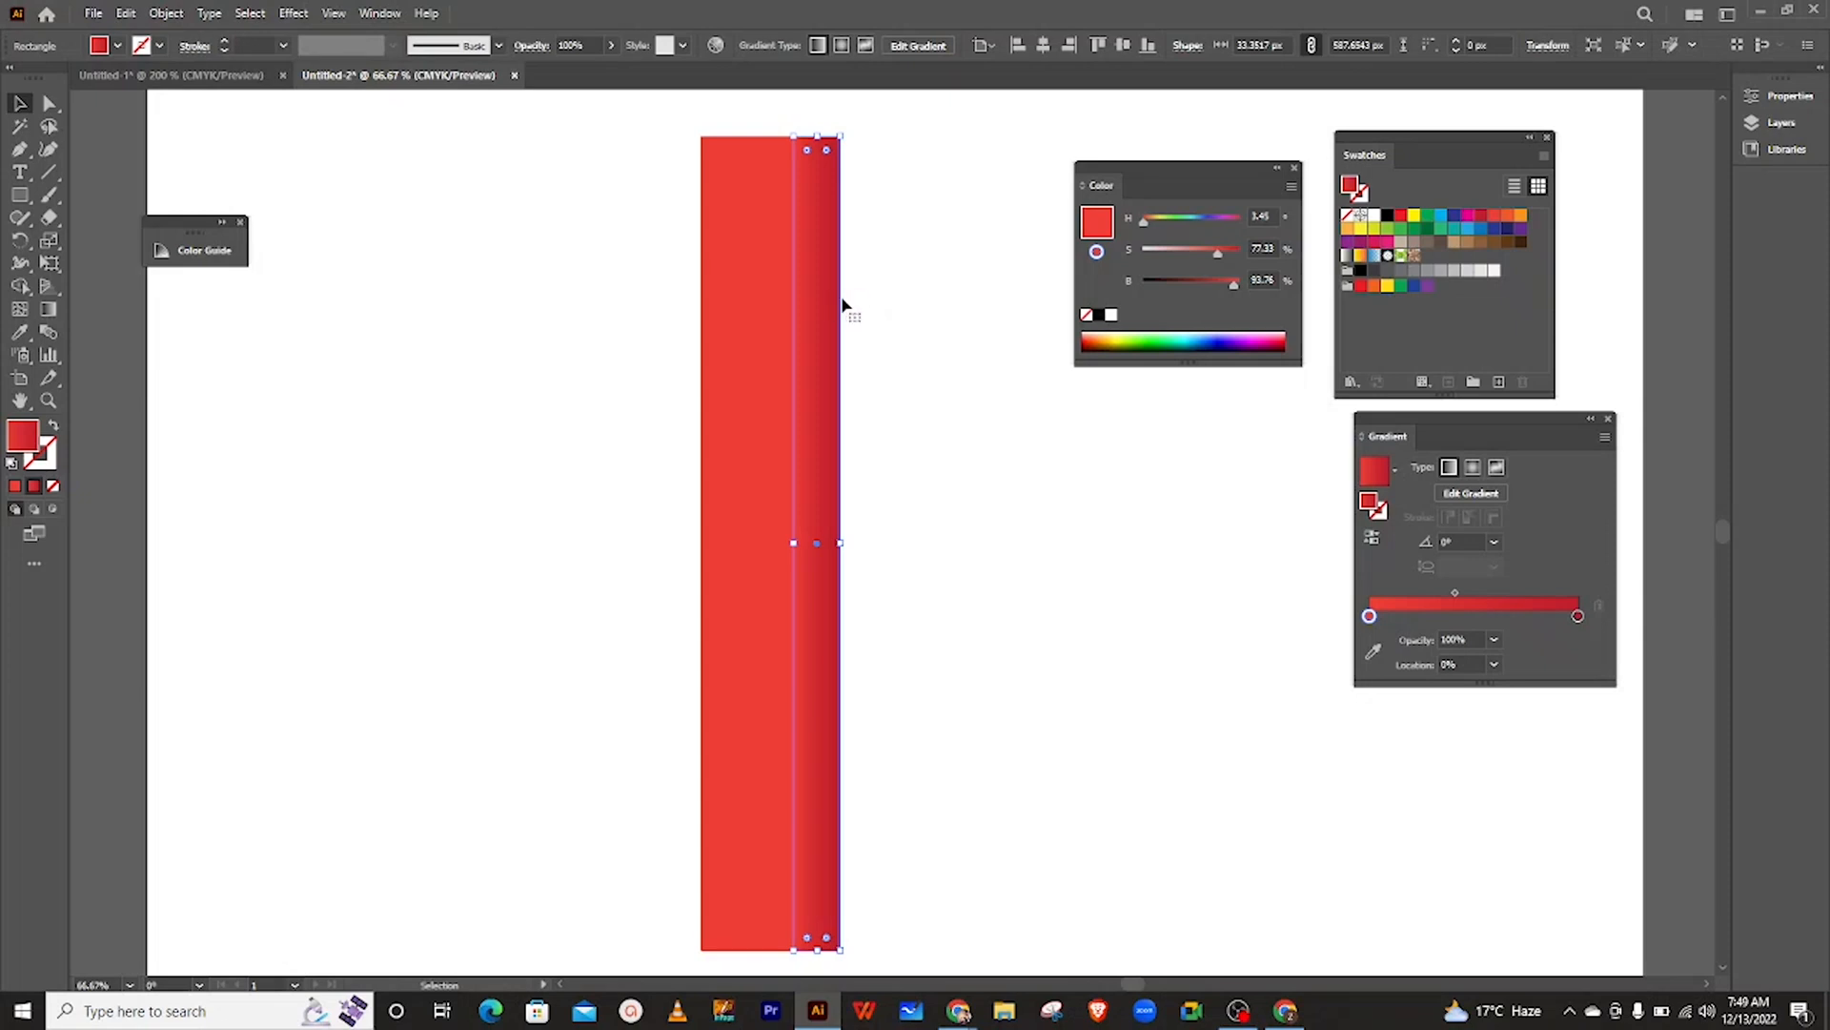
left_click(847, 300)
left_click_drag(1221, 262, 1207, 259)
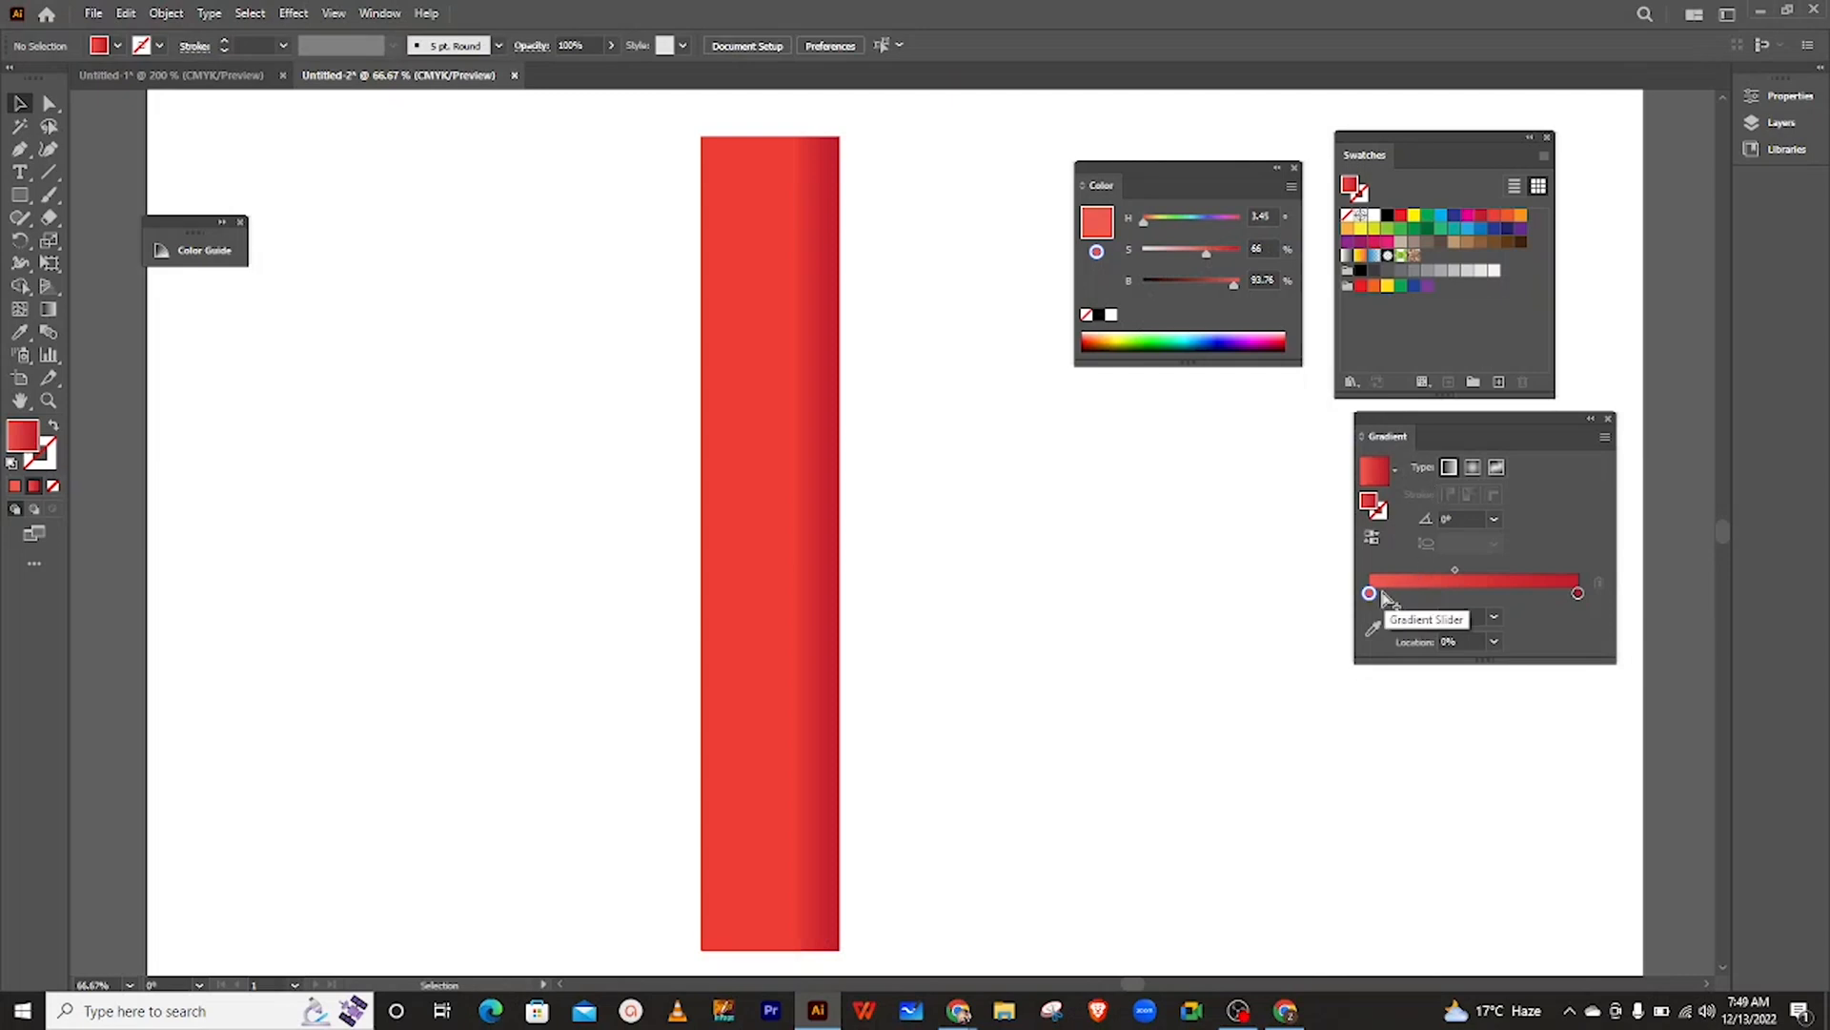
- Set the rightmost strip's starting gradient color to 59% saturation and 100% brightness
left_click(822, 478)
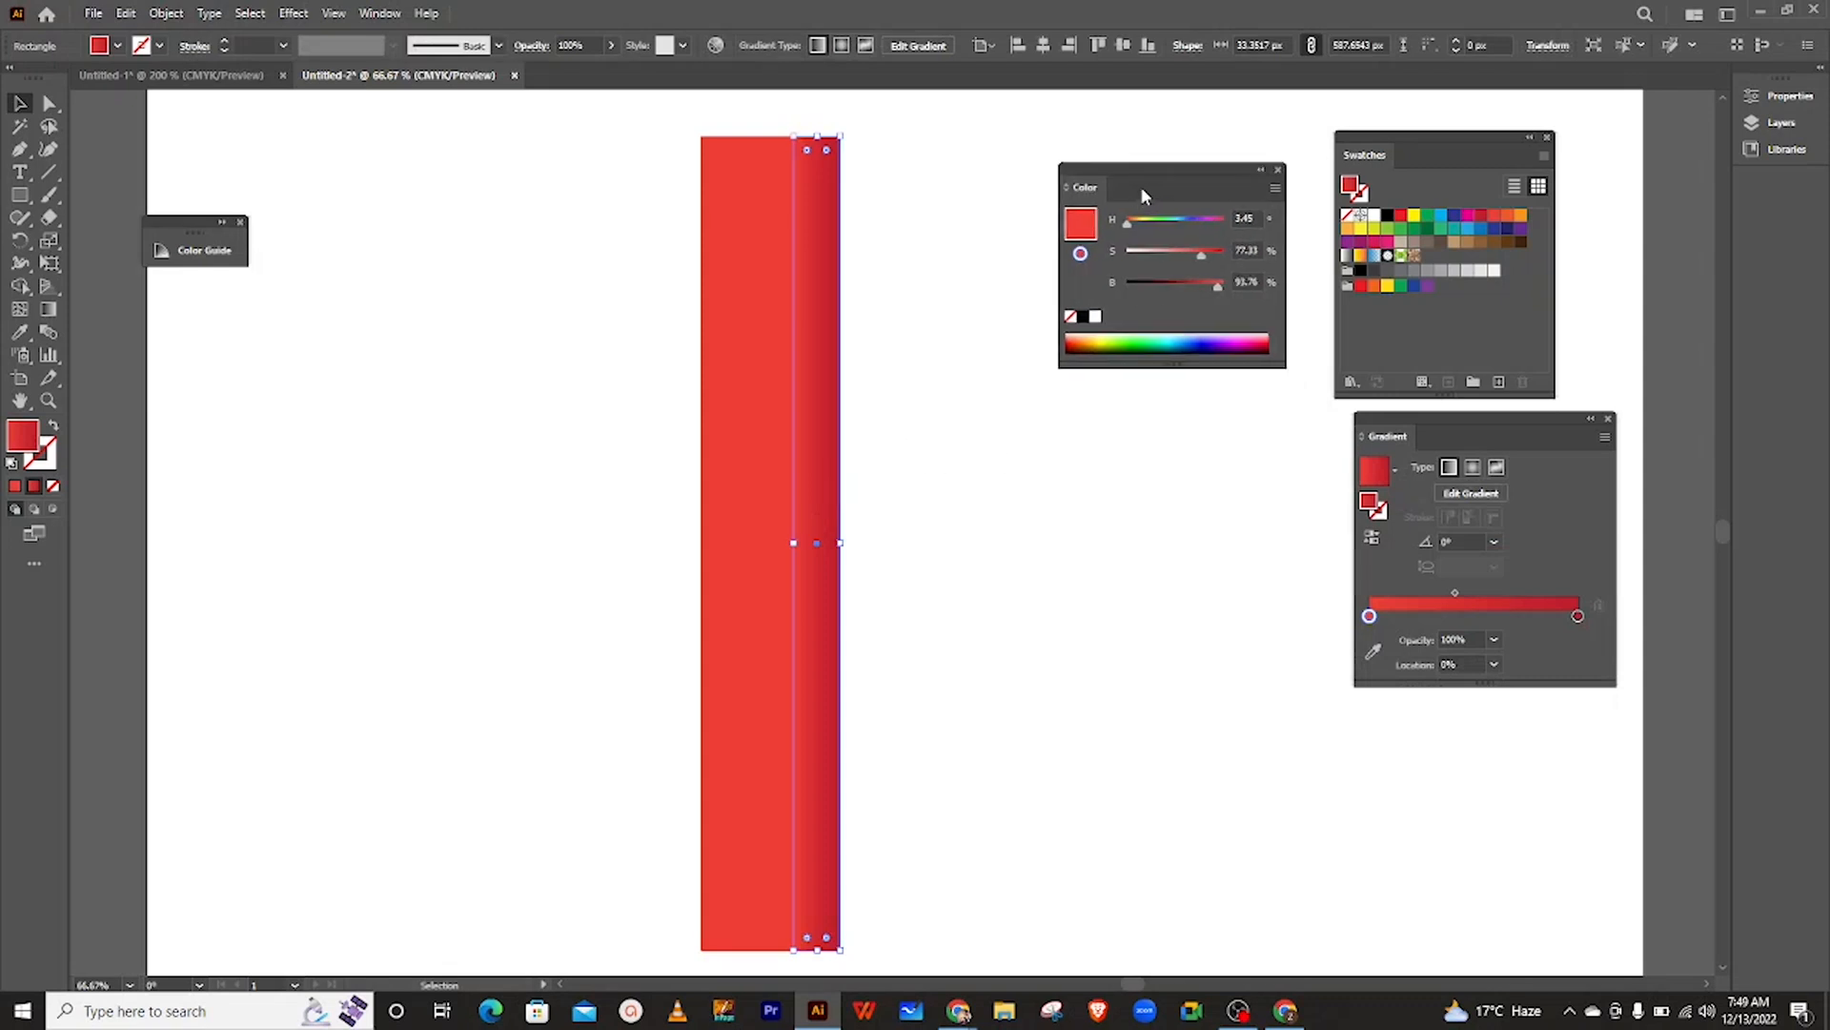
left_click_drag(1141, 187, 1091, 209)
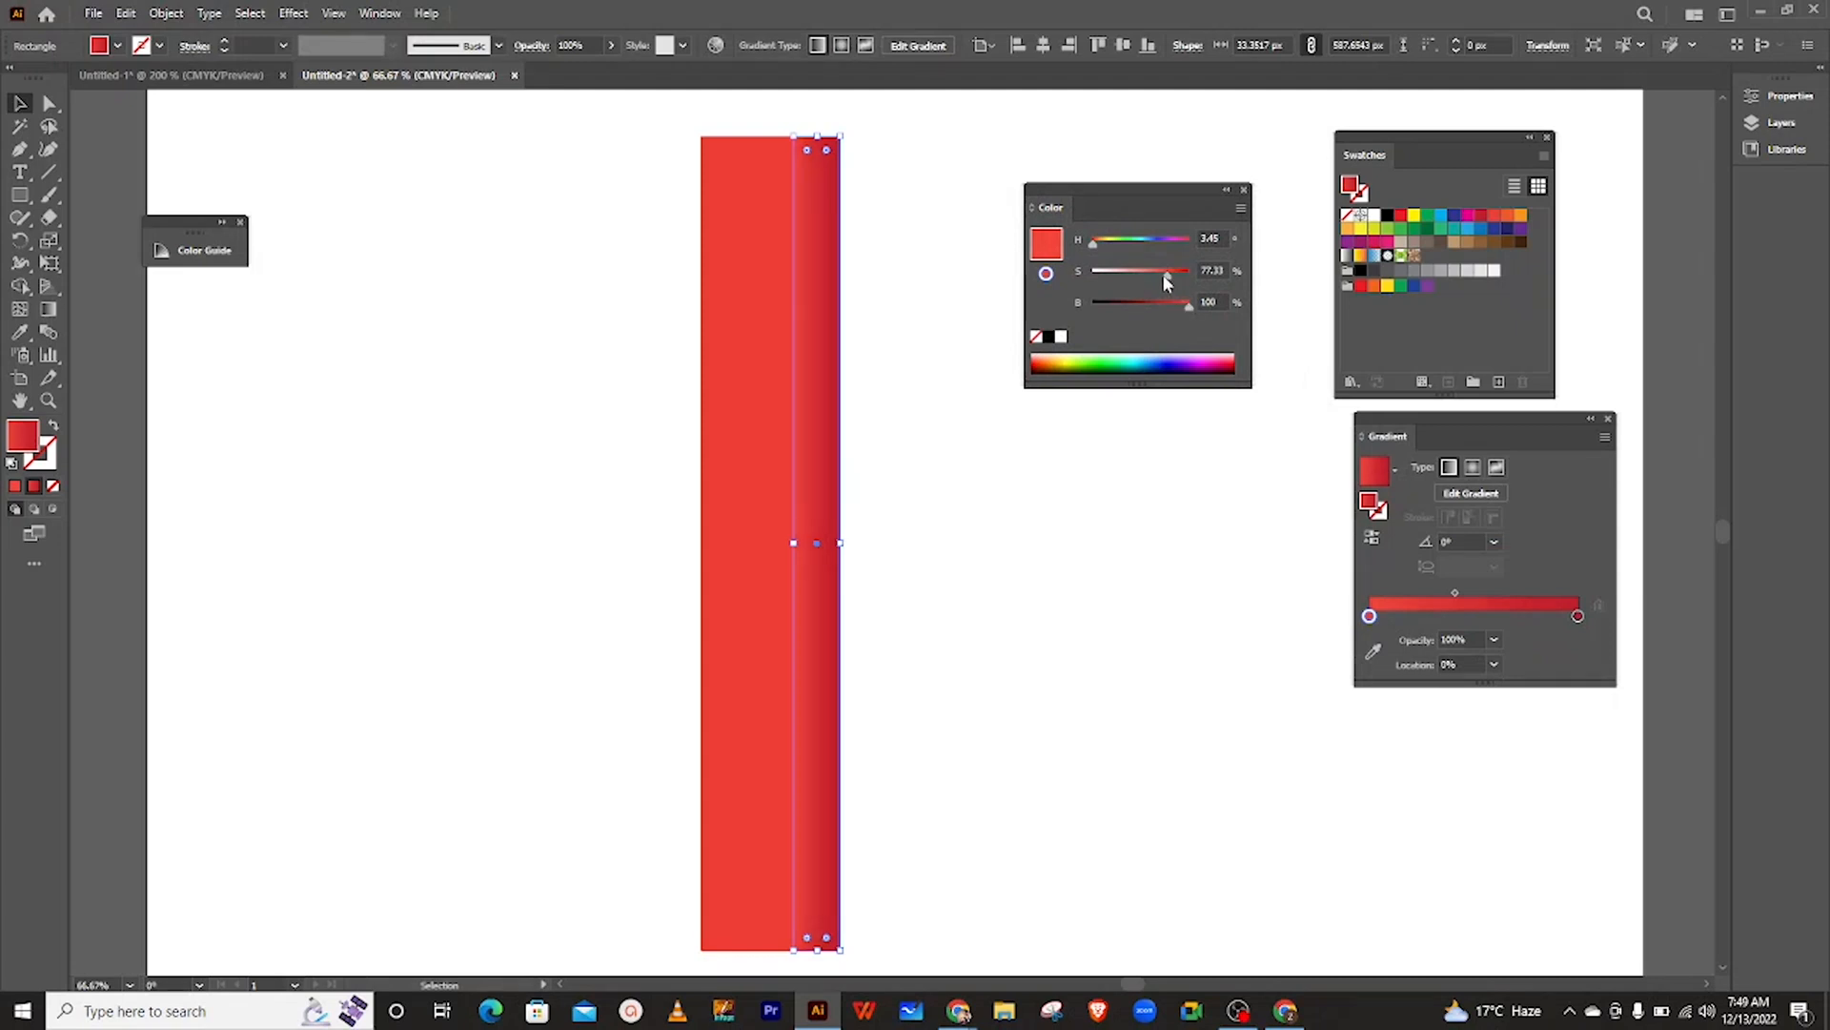
left_click_drag(1166, 272, 1149, 274)
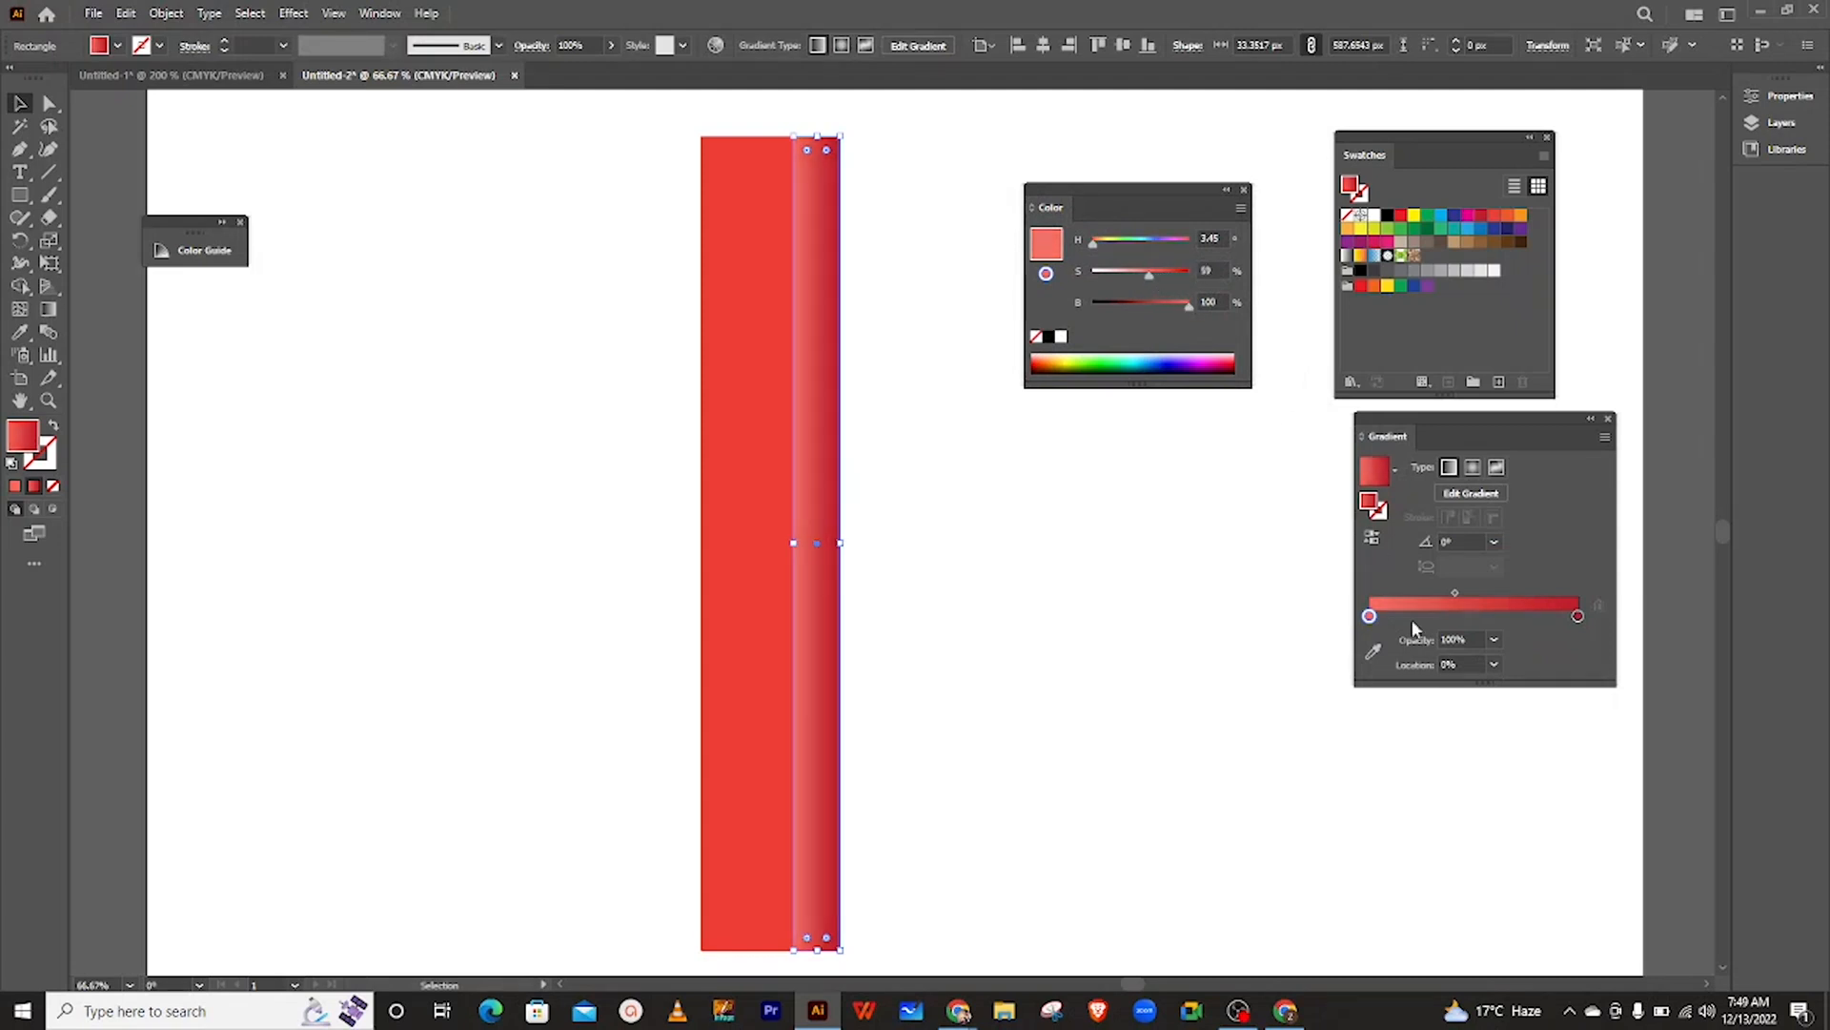
left_click(939, 578)
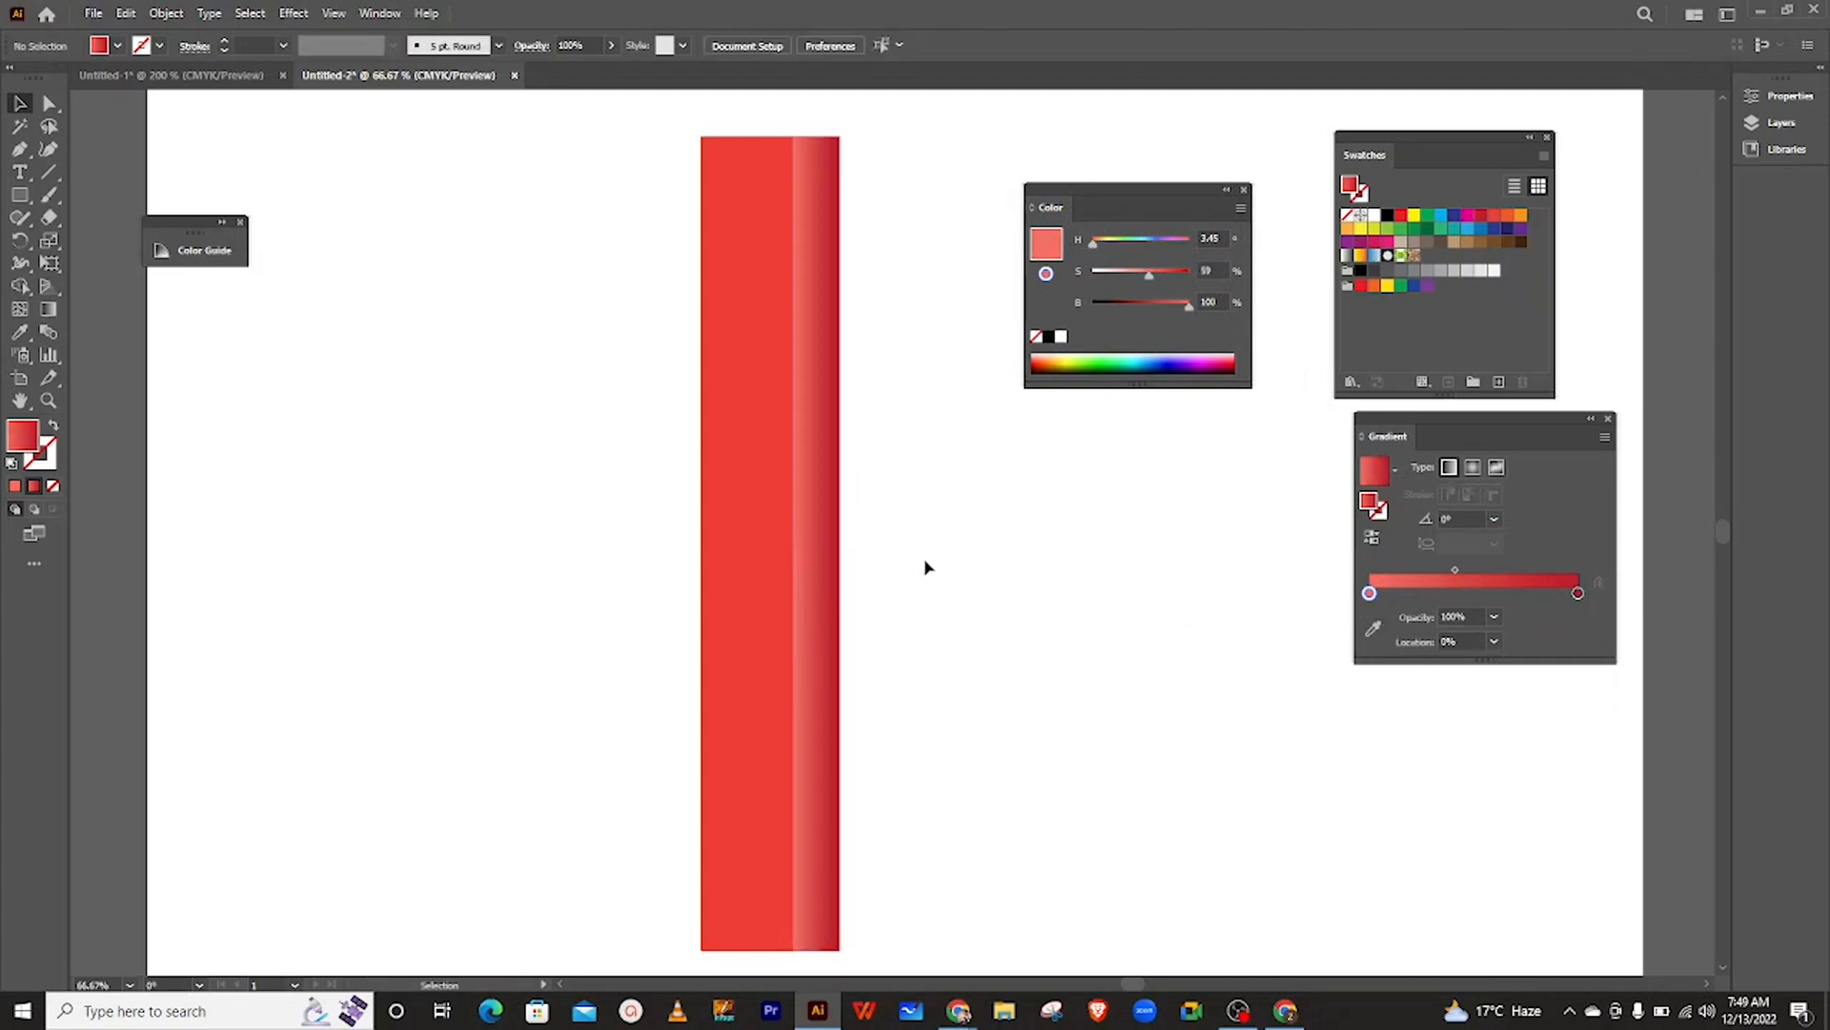
left_click(821, 531)
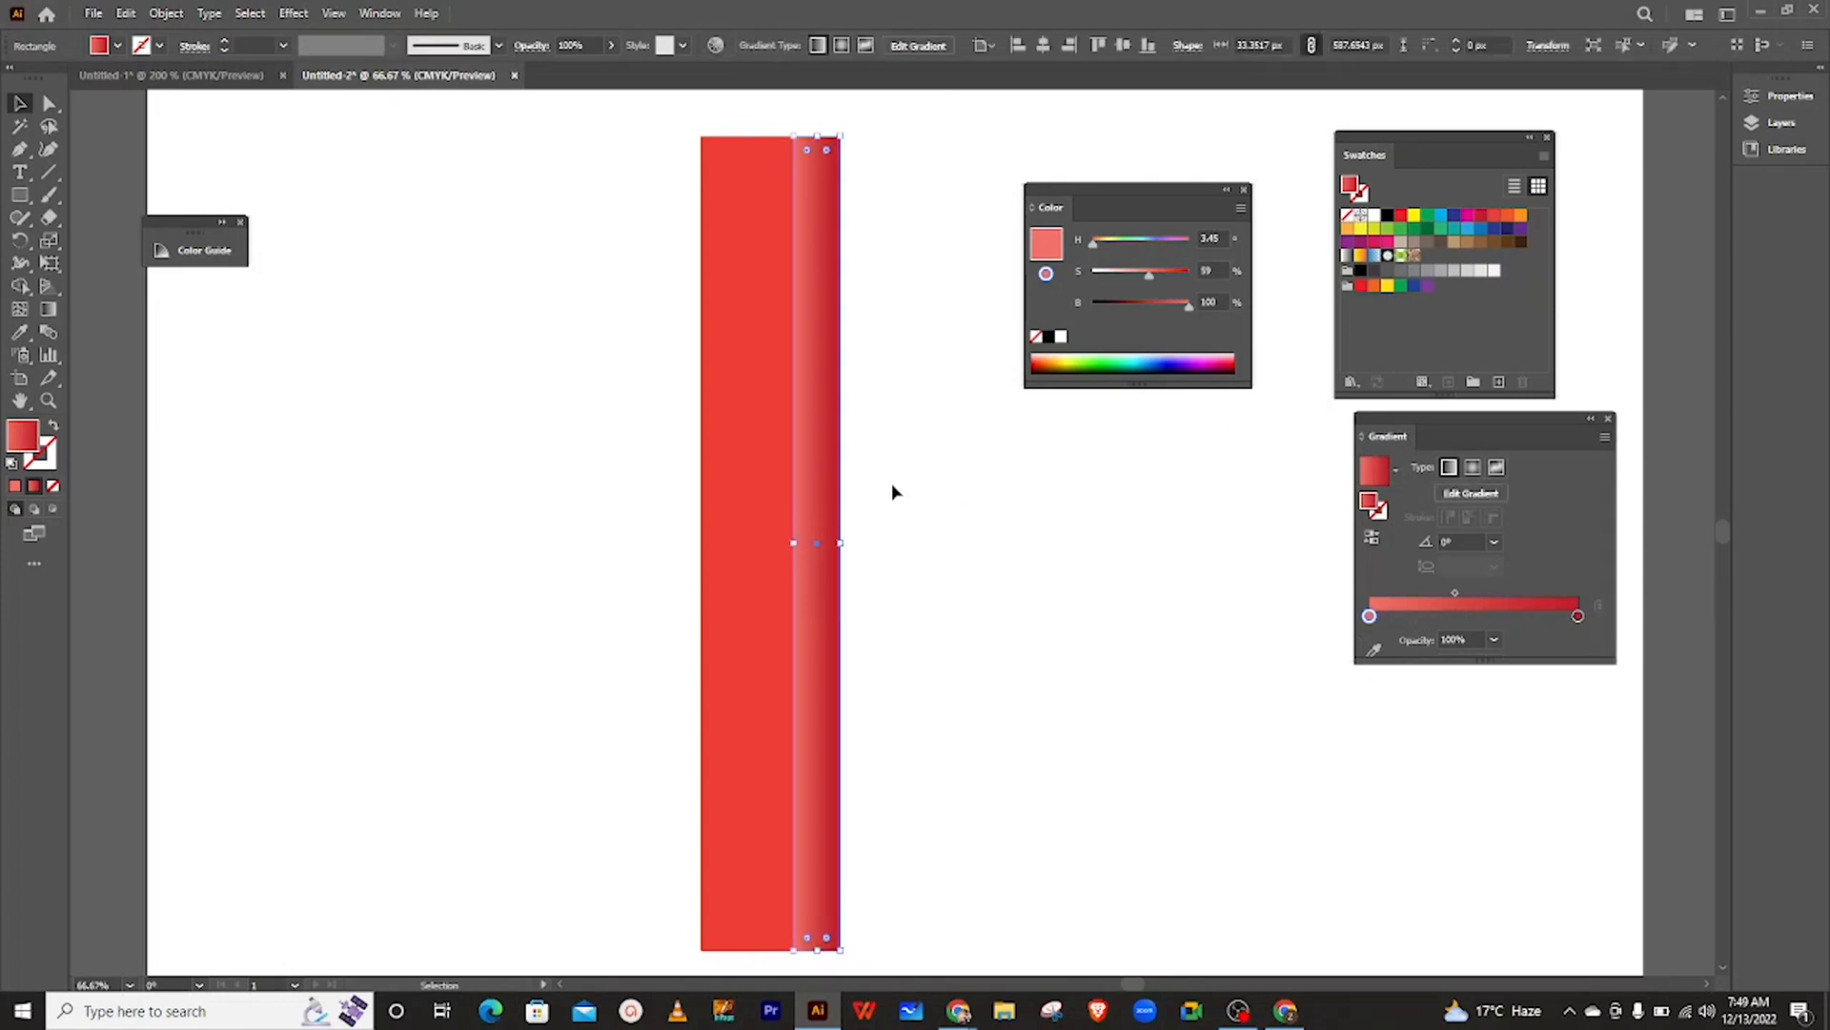
left_click(710, 384)
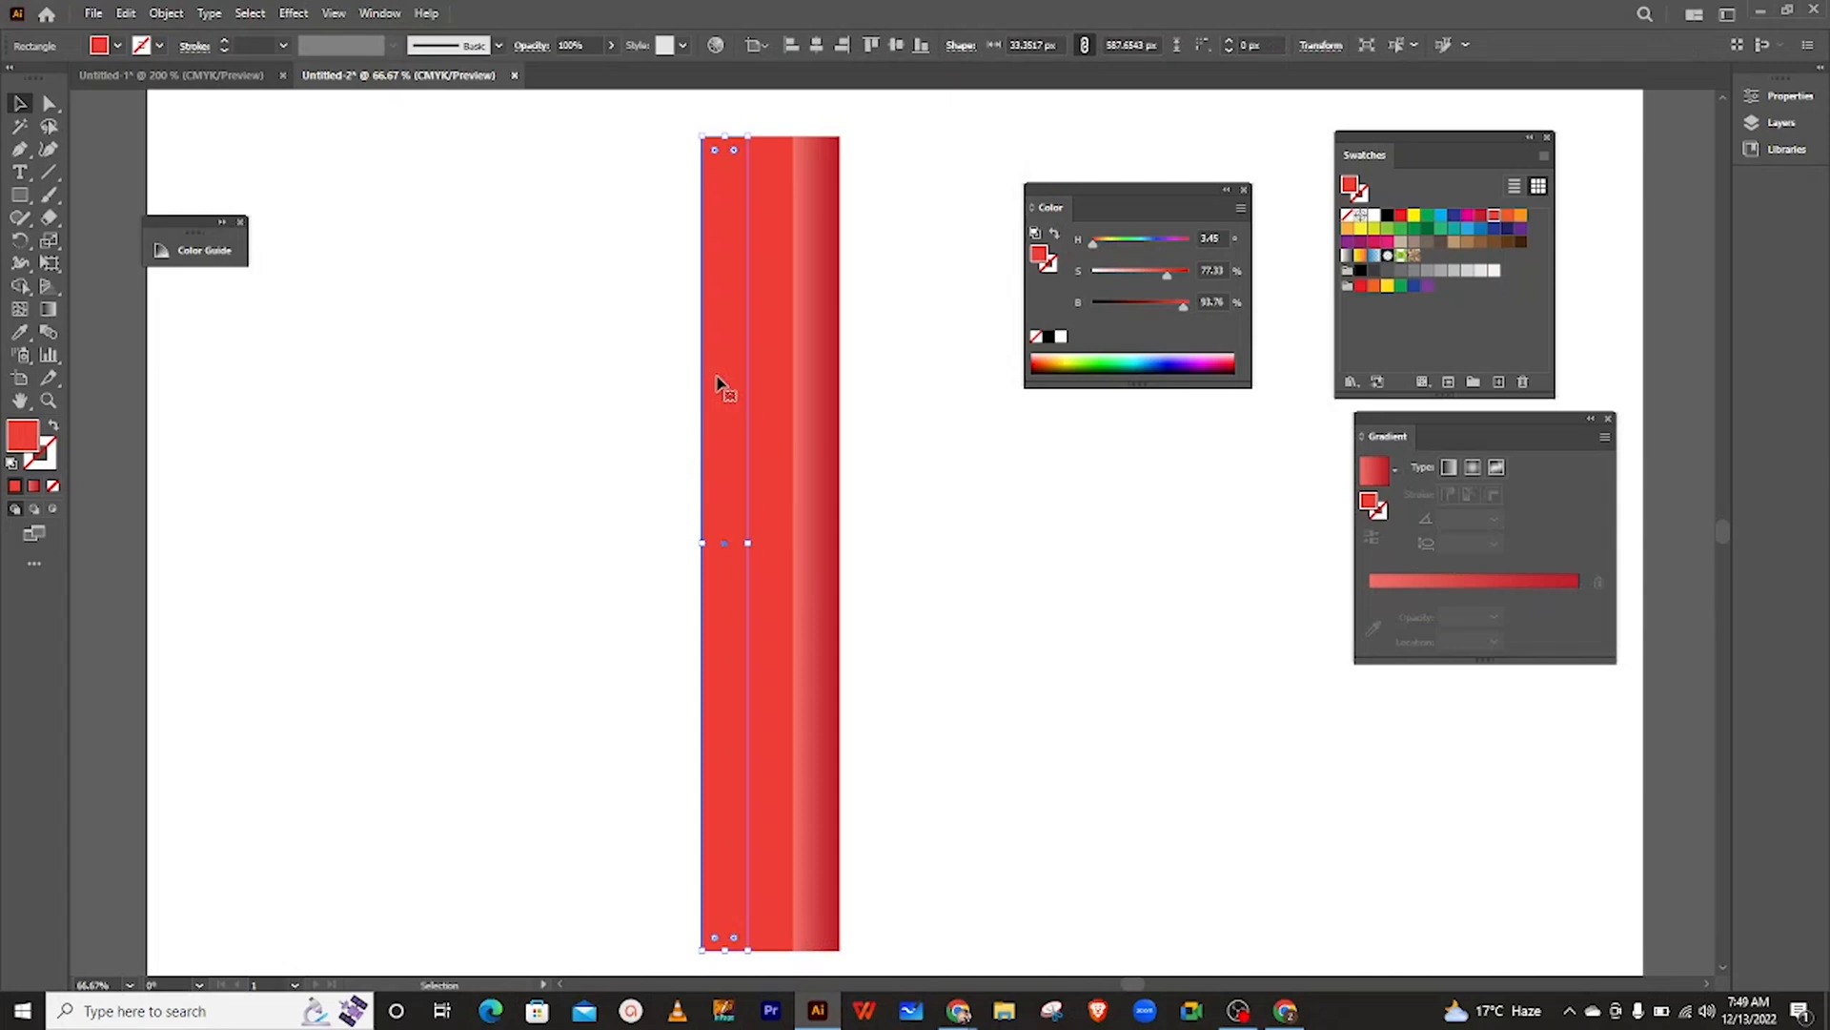
- Add a second light stop near the start of the rightmost strip's gradient and set the first stop's saturation to 35%
left_click(832, 364)
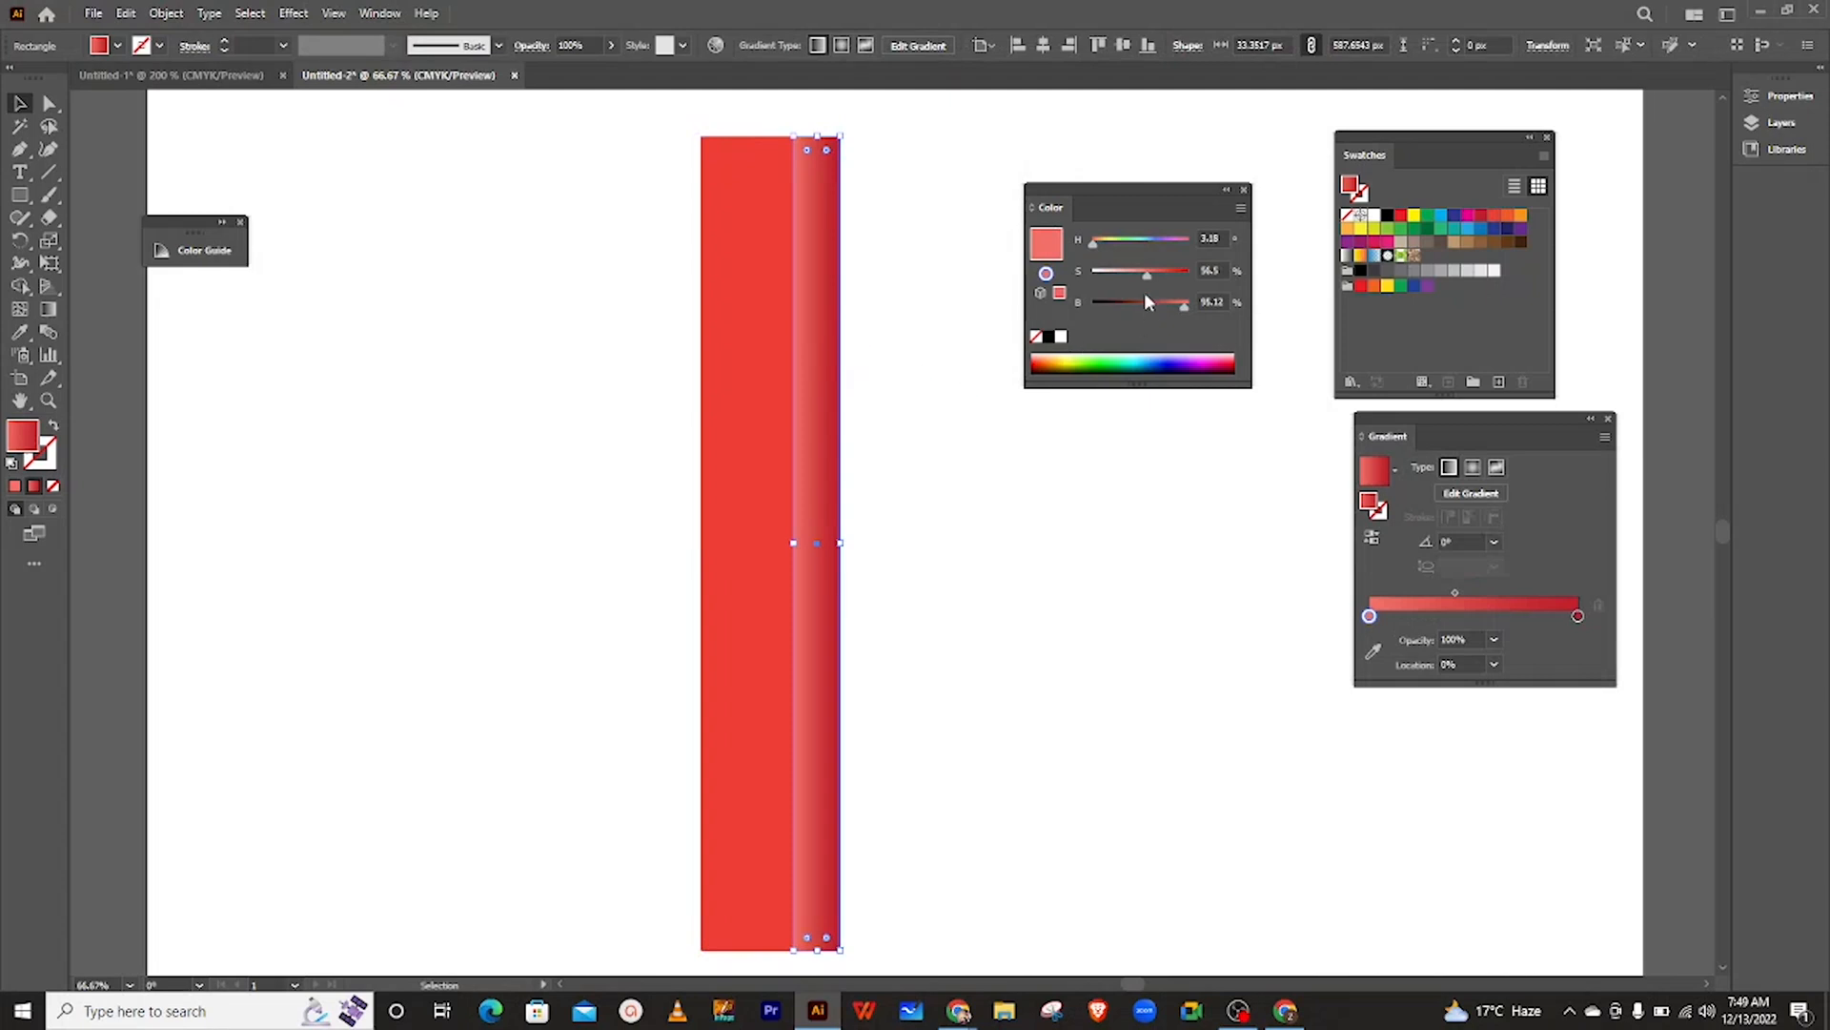
left_click_drag(1369, 615, 1397, 618)
left_click(1373, 617)
left_click(1374, 617)
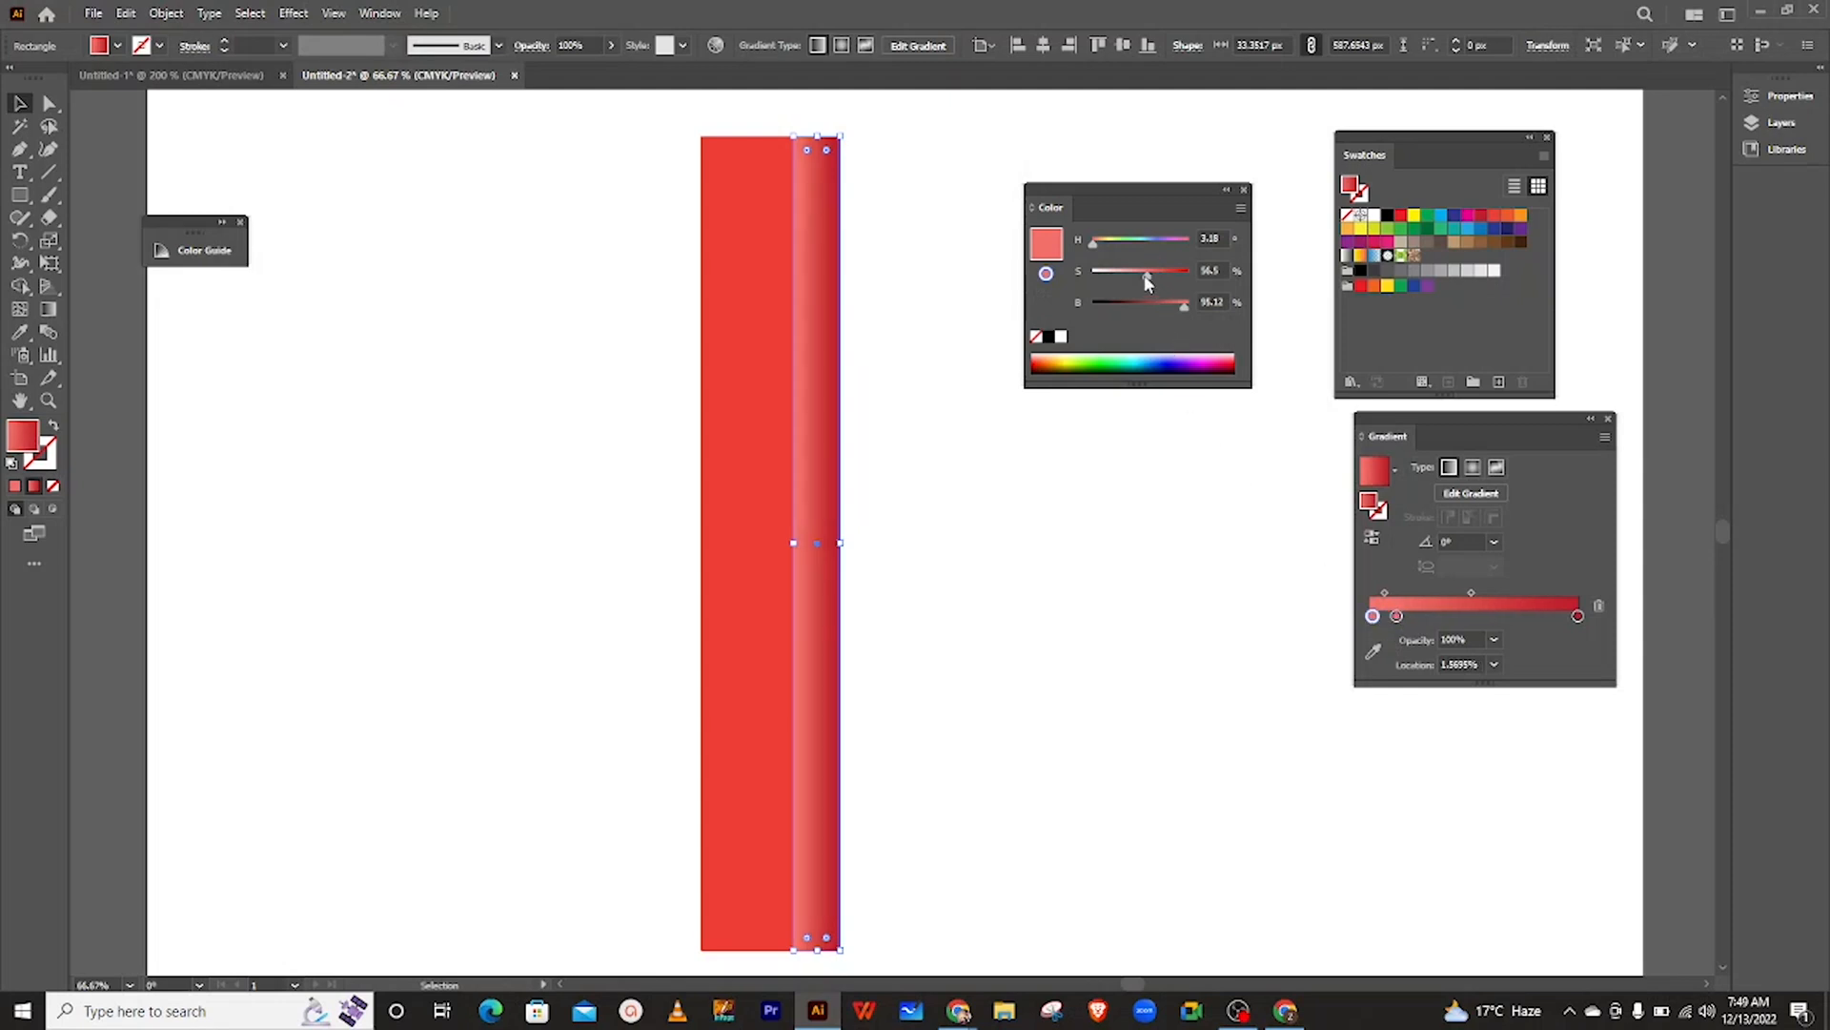
left_click_drag(1147, 279, 1126, 276)
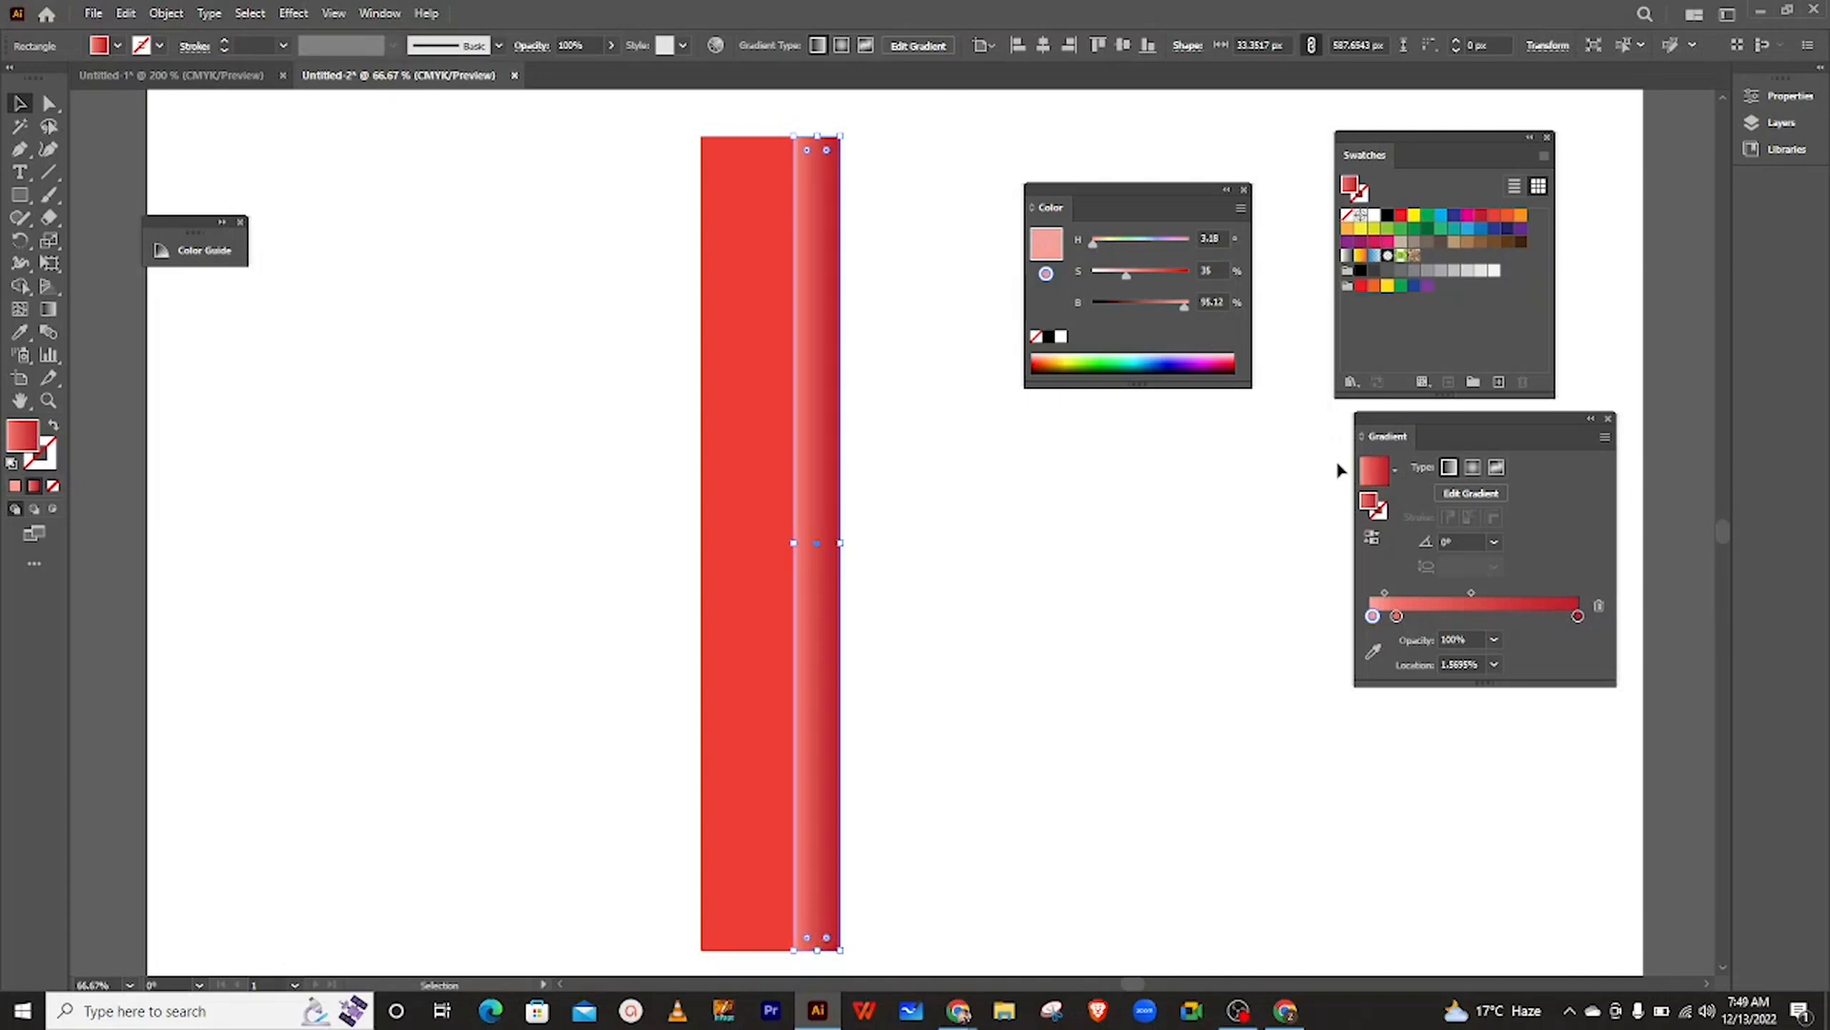
- Adjust the second gradient stop of the rightmost strip, settling it at about 8.5% along the gradient
left_click_drag(1397, 617, 1383, 593)
left_click(923, 424)
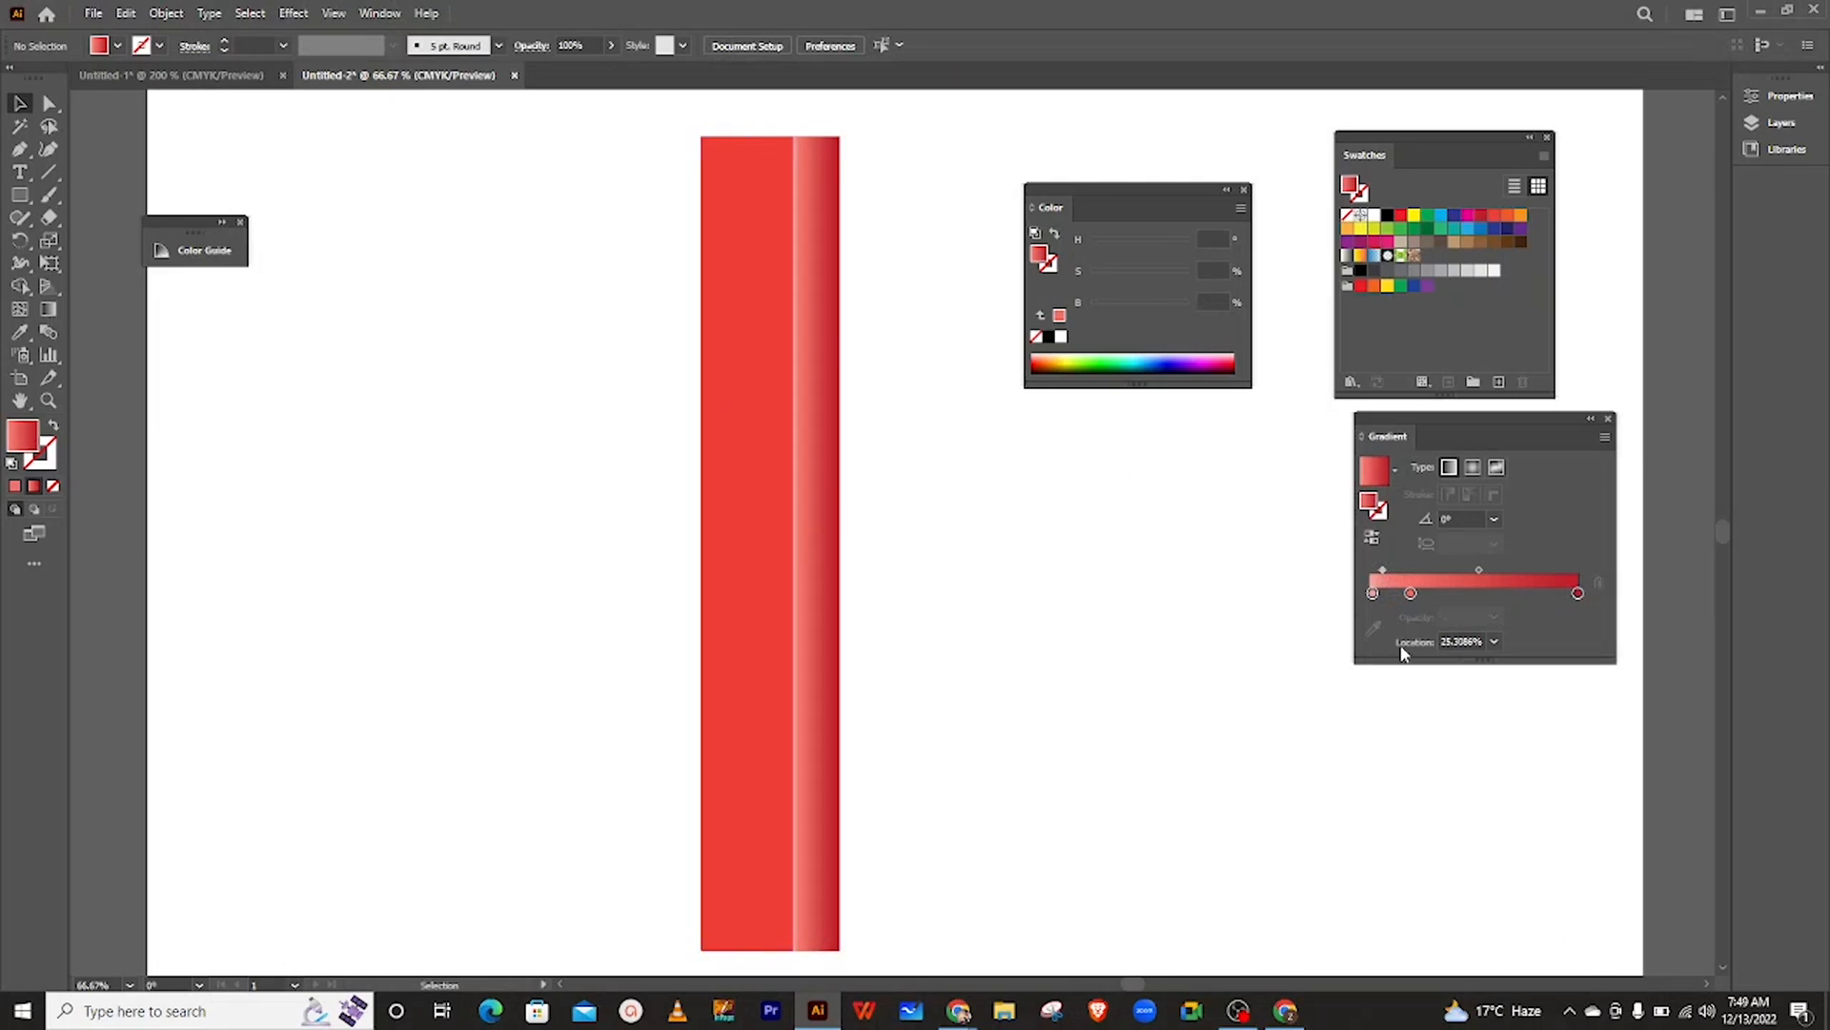
left_click_drag(1458, 571, 1394, 593)
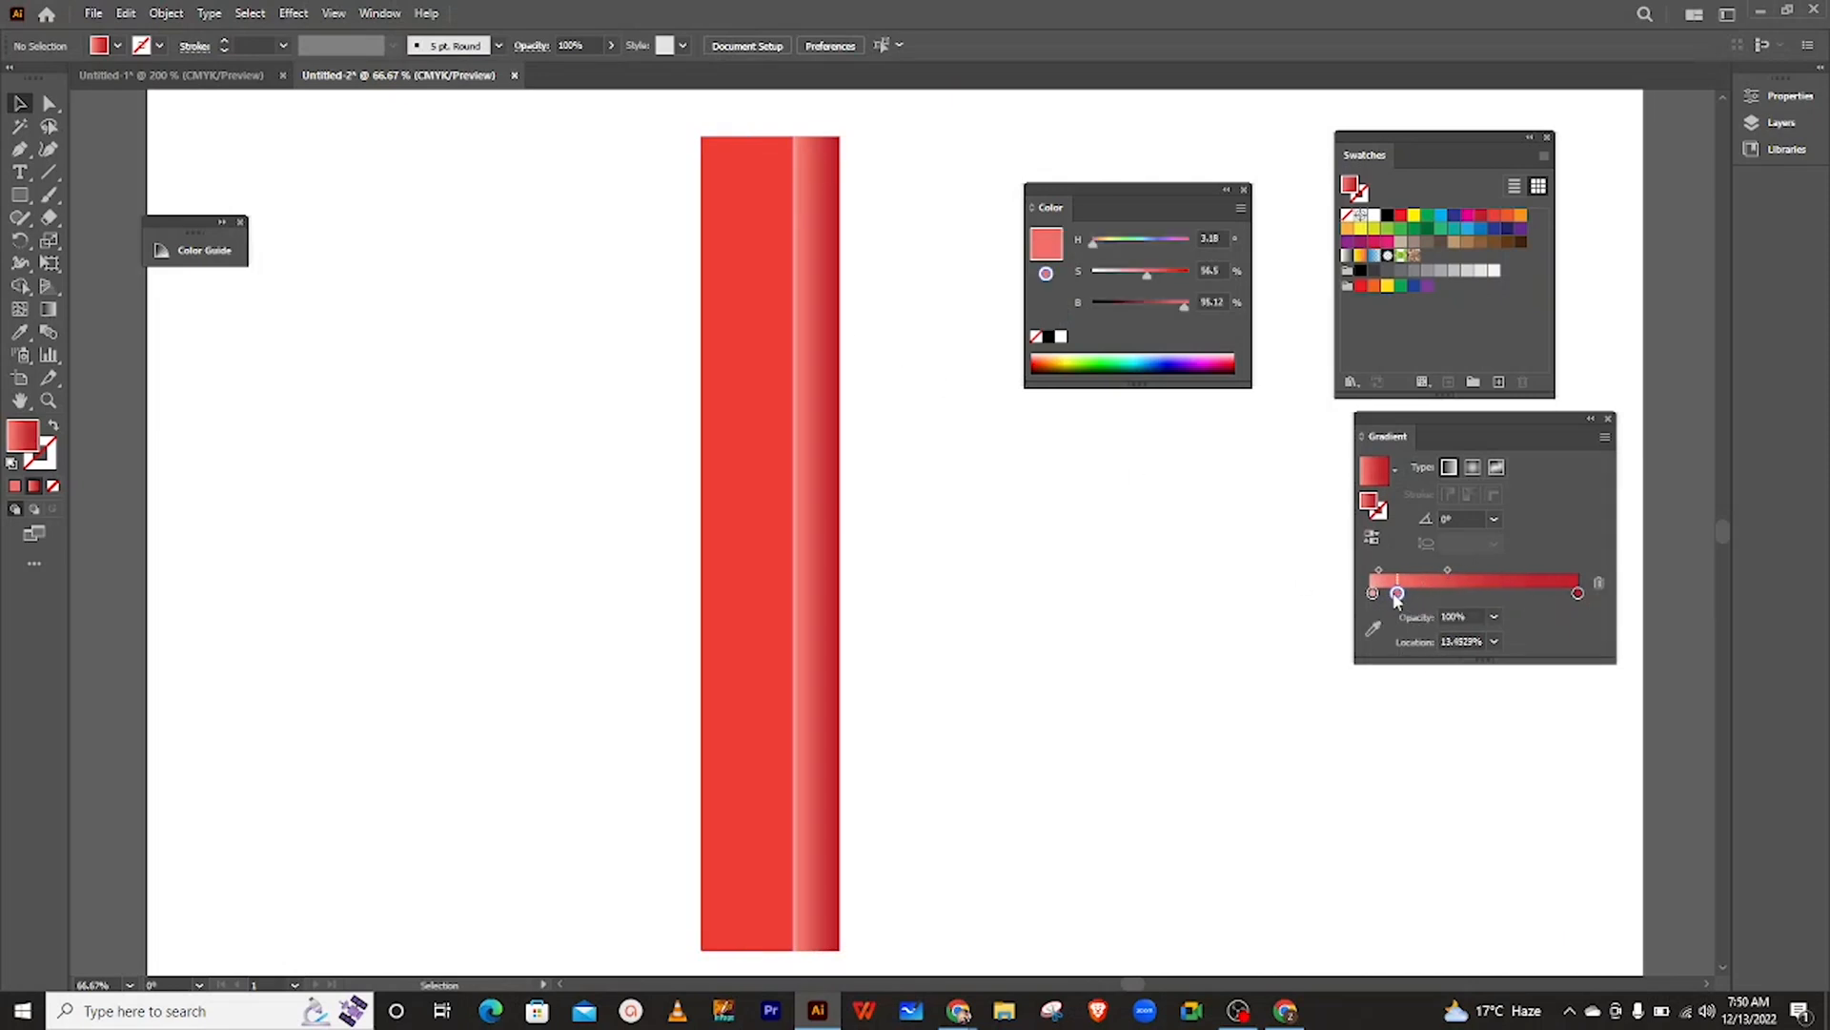
left_click(736, 422)
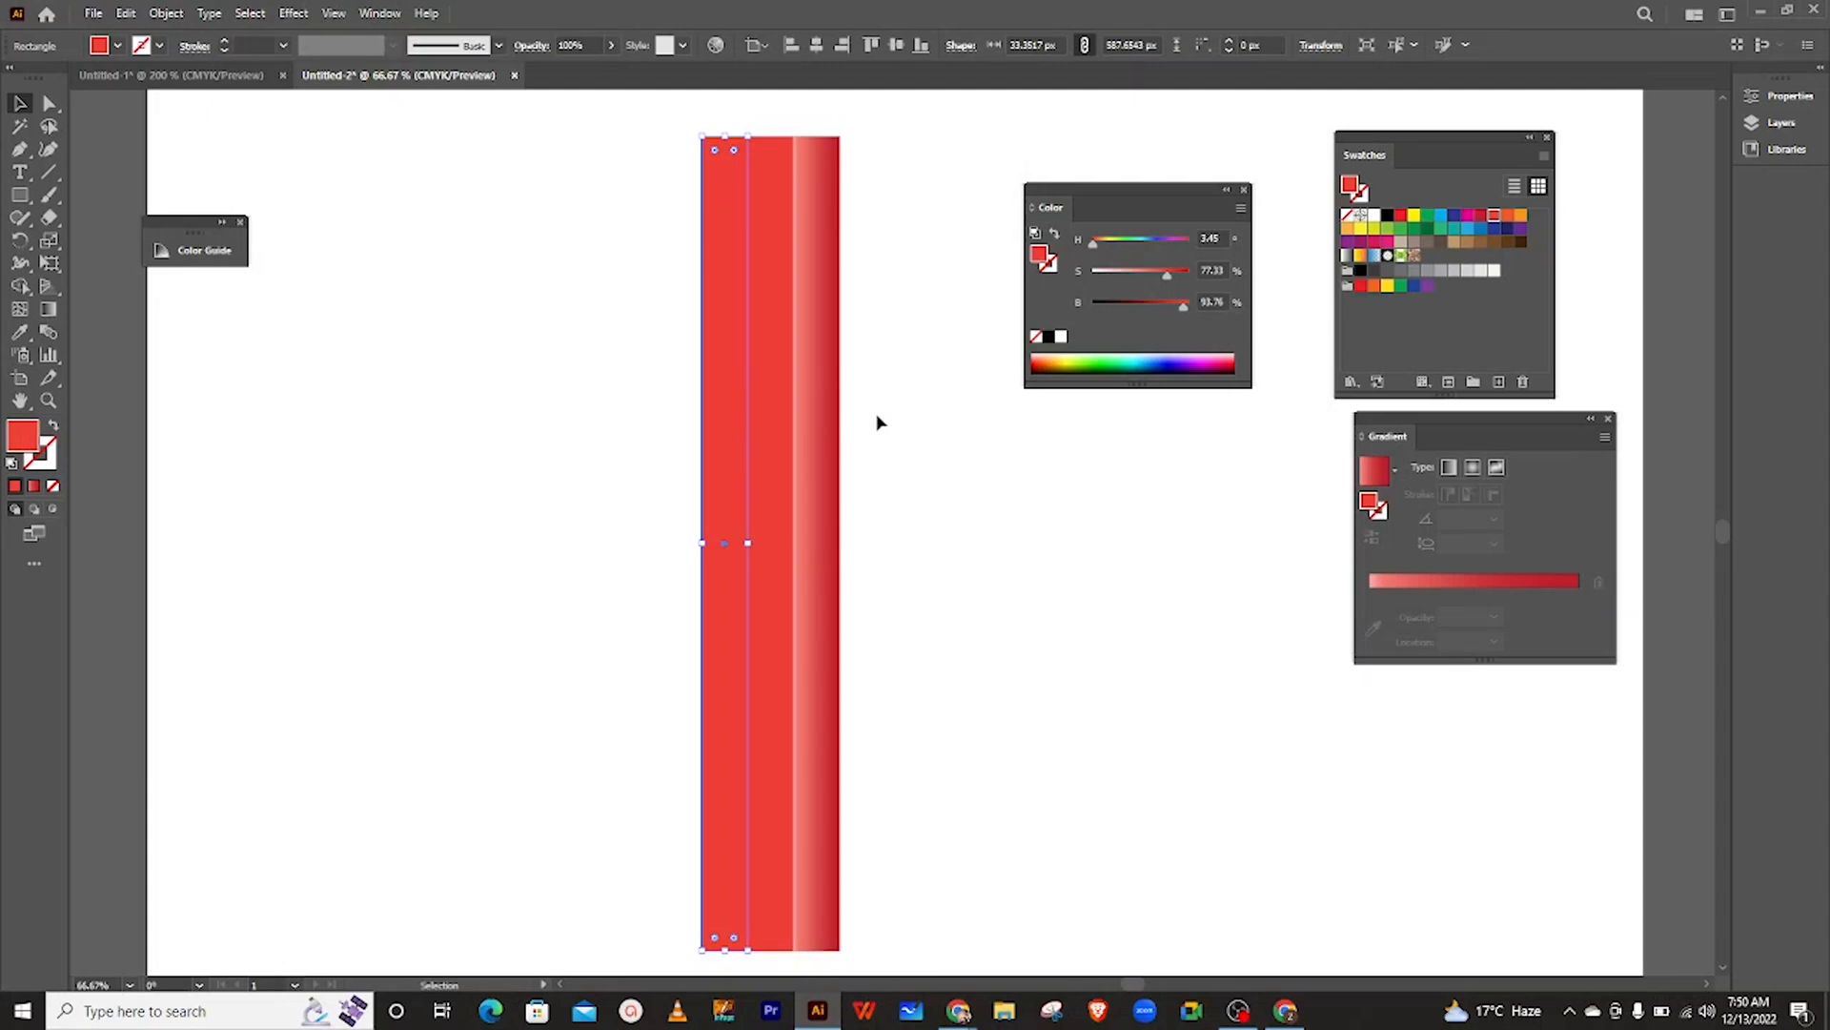
left_click(809, 307)
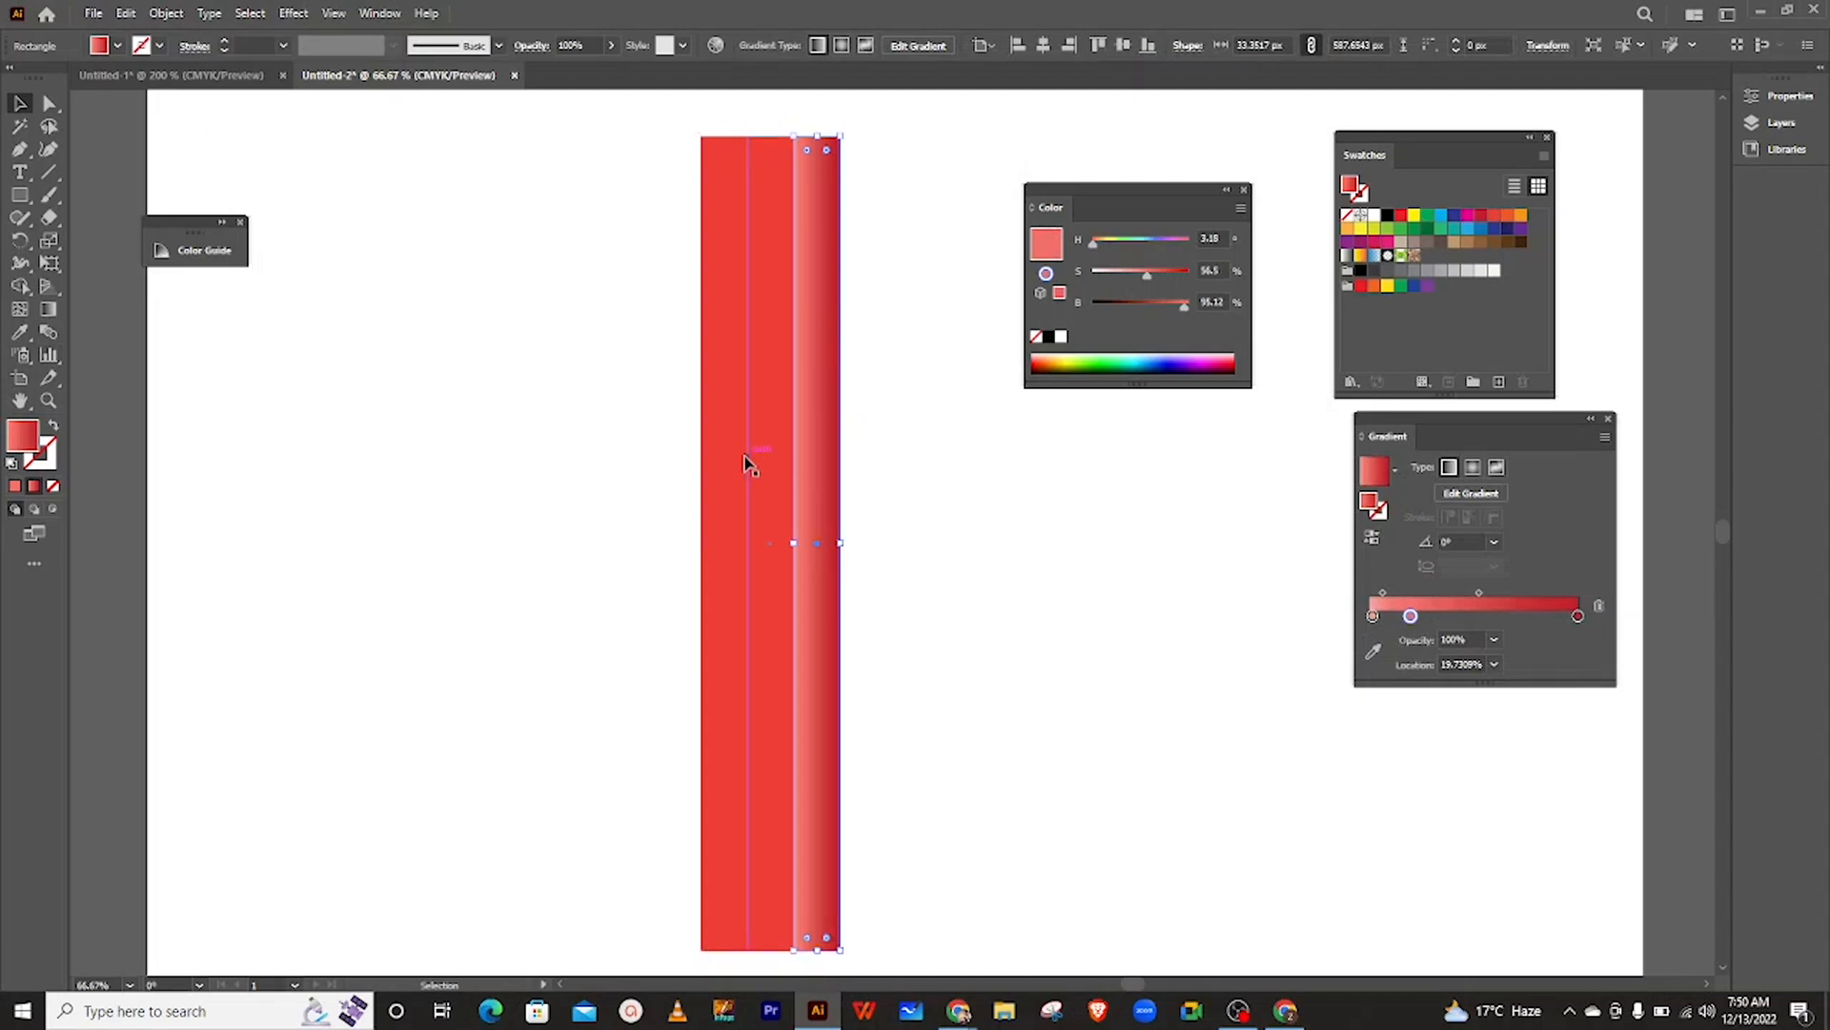
left_click(720, 458)
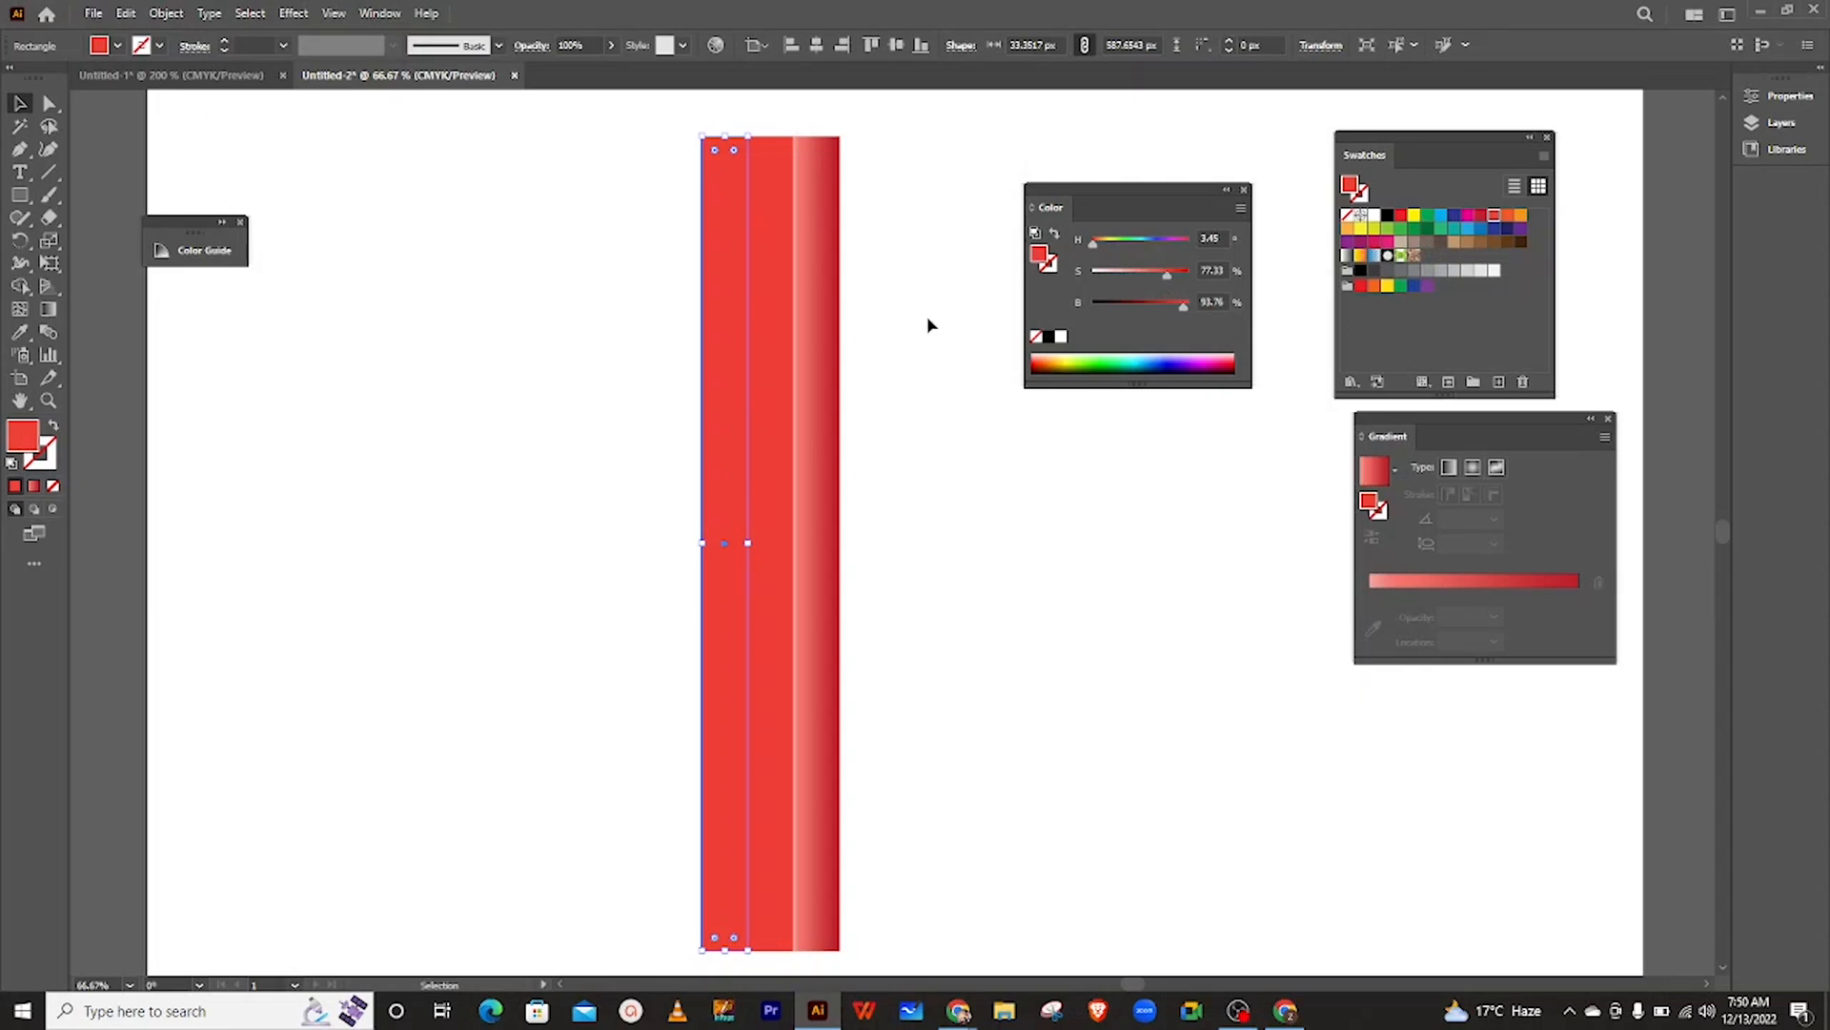
left_click(827, 403)
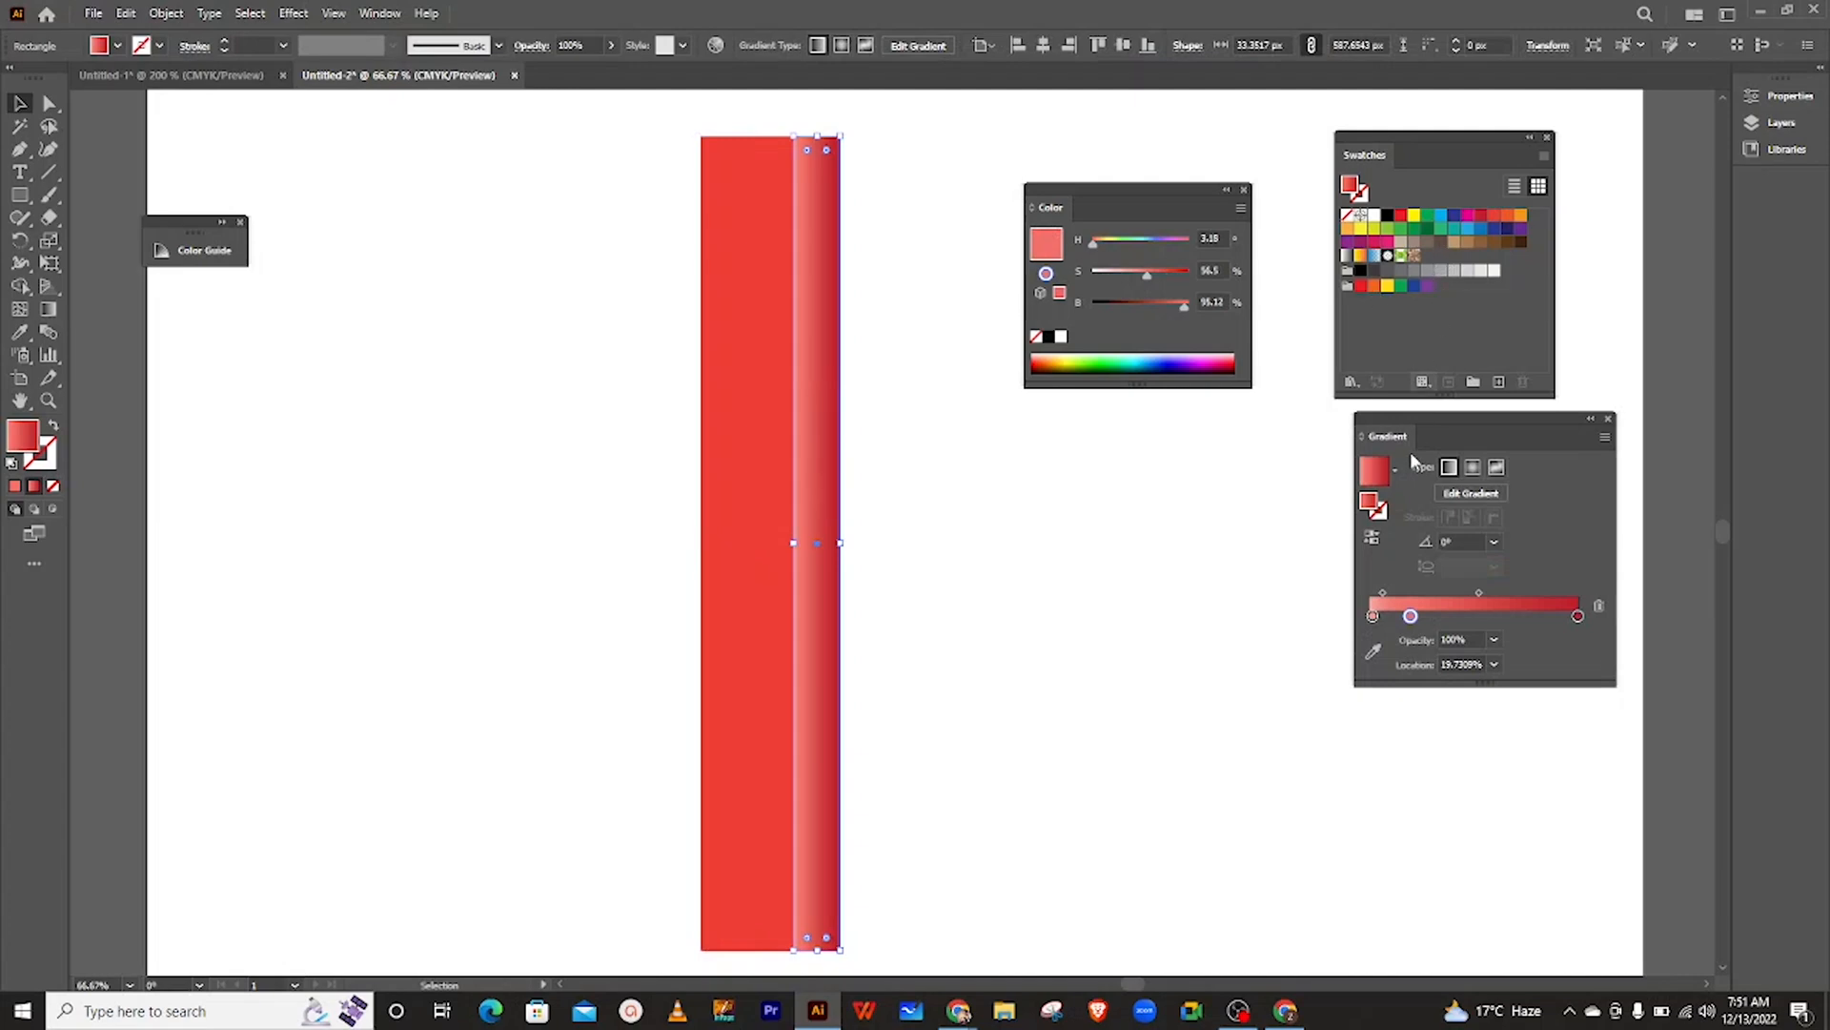
left_click_drag(1411, 617, 1387, 625)
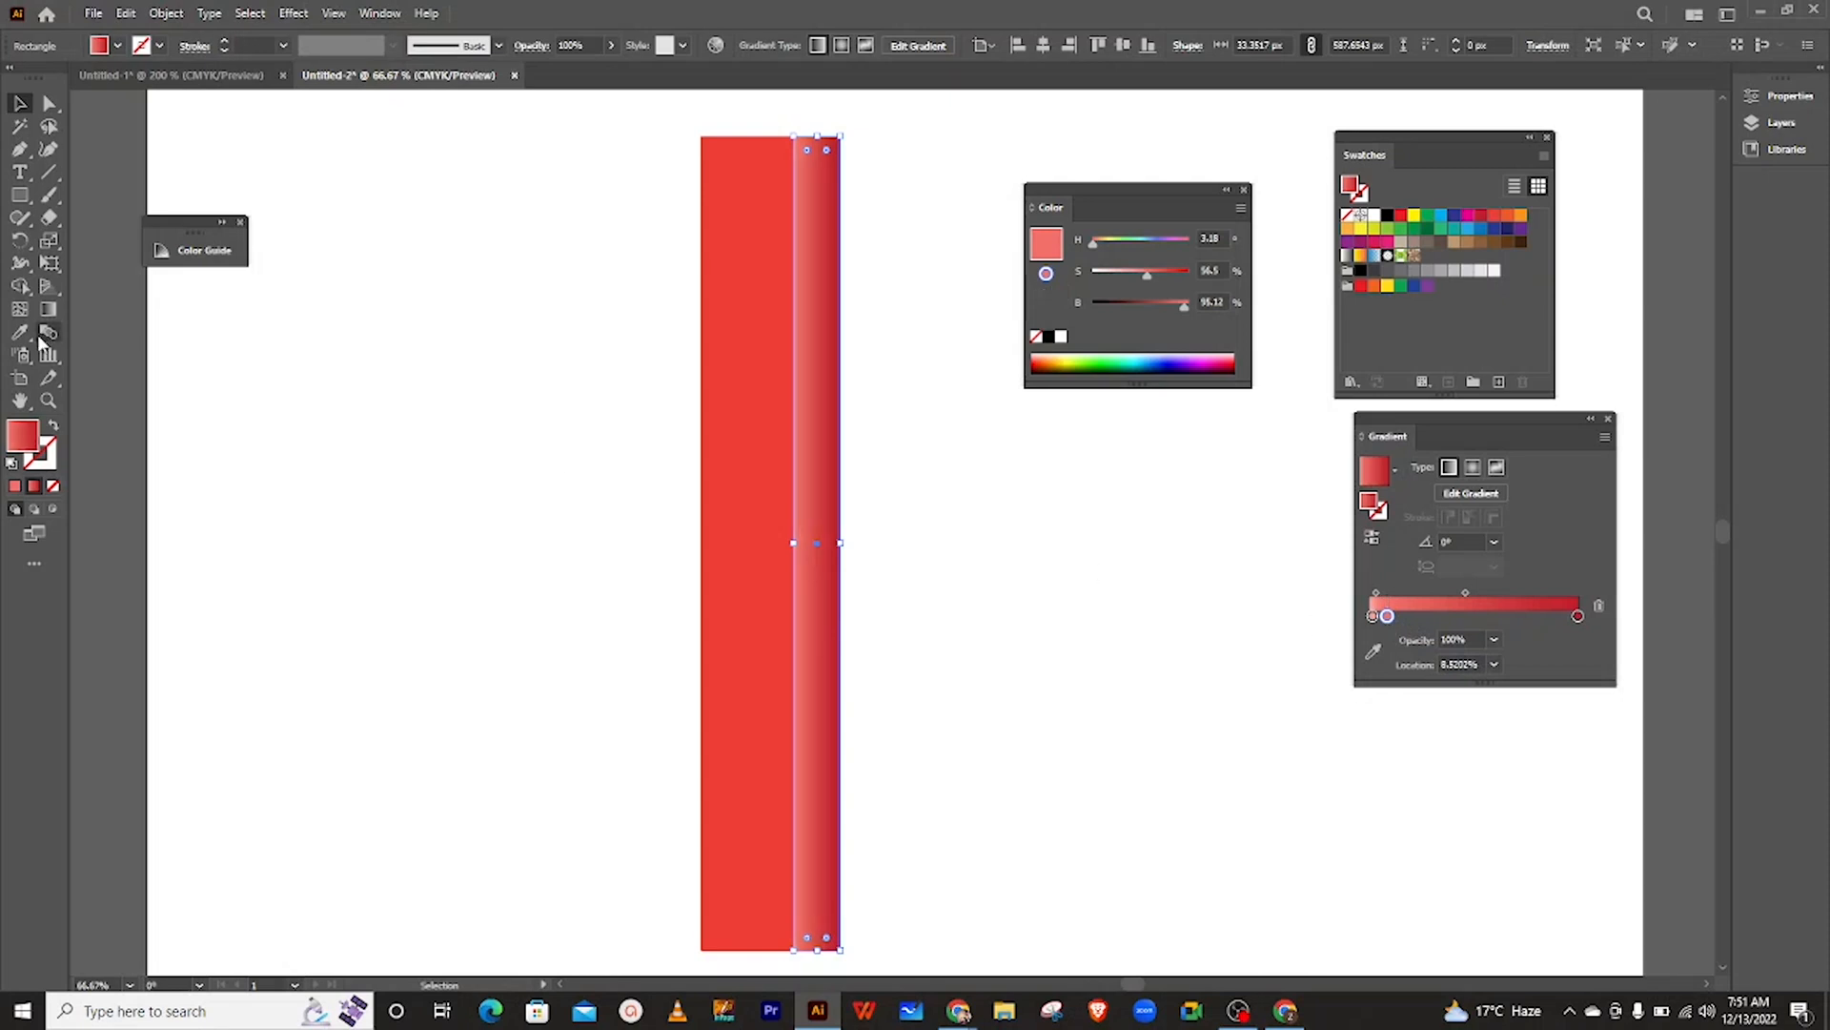
- Copy the rightmost strip's gradient fill onto the leftmost strip with the Eyedropper
left_click(720, 417, "shift")
left_click(717, 417)
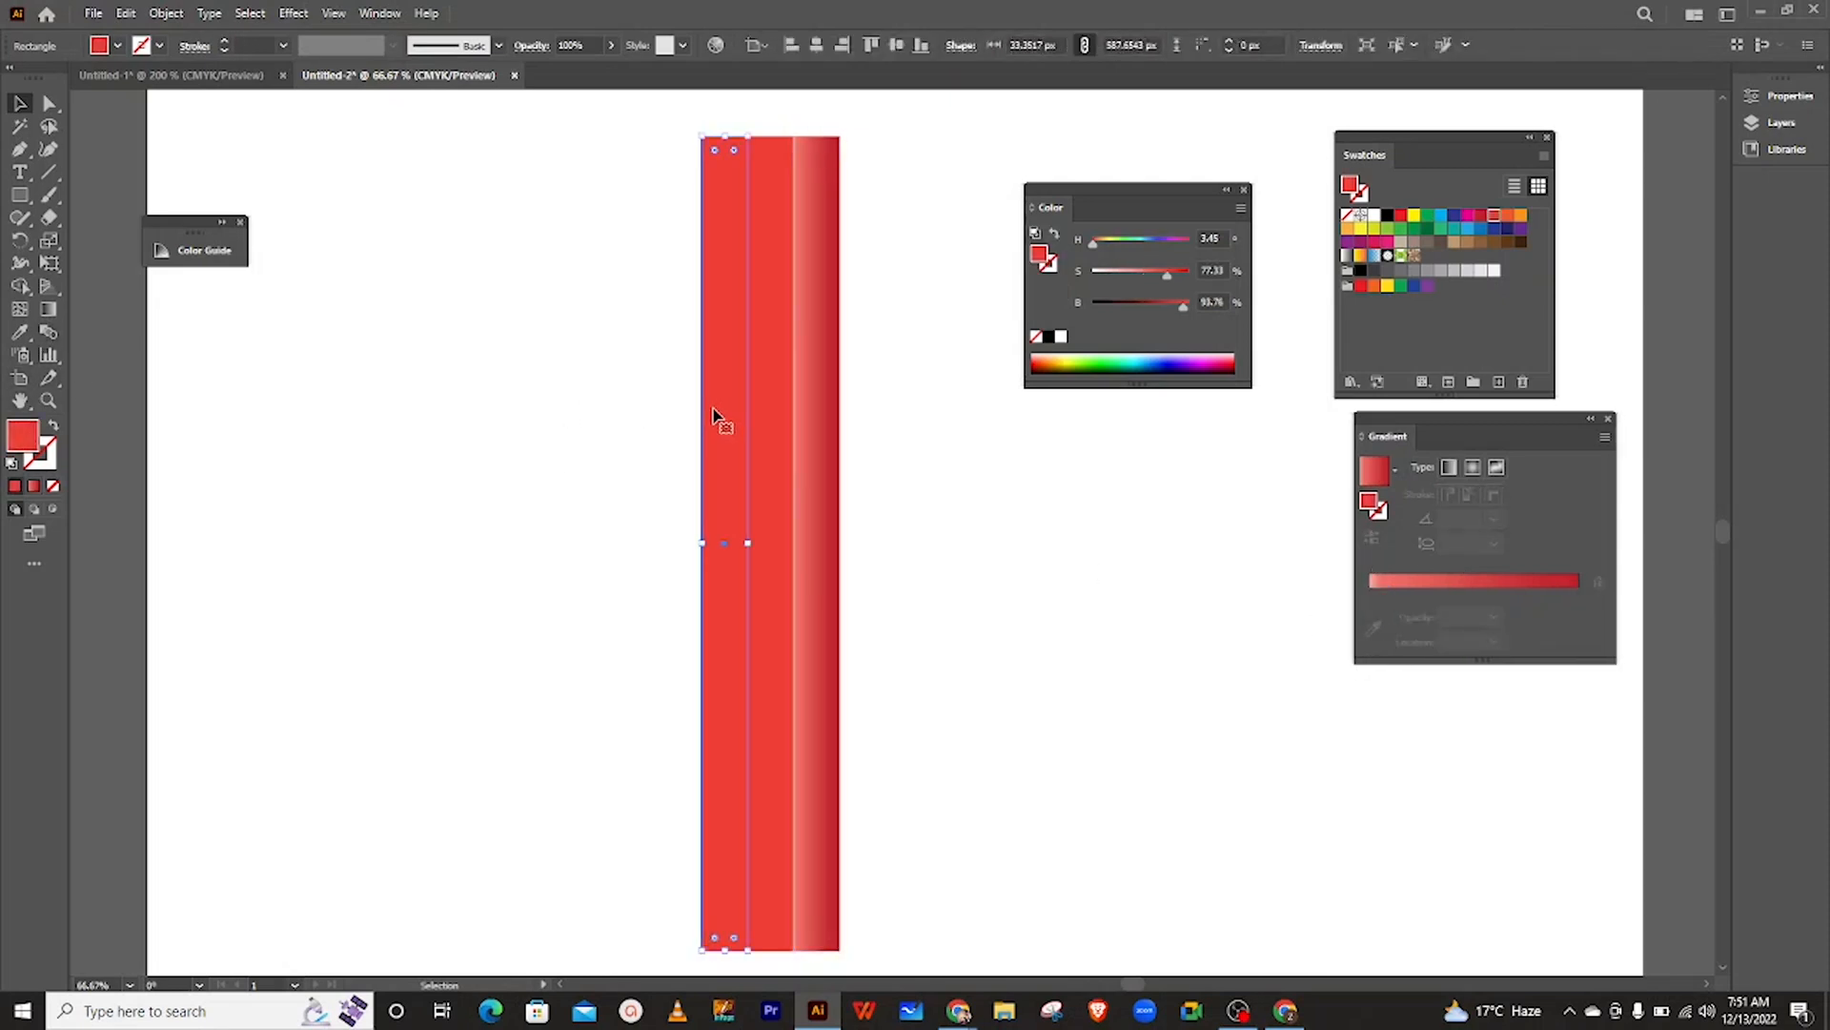
left_click(20, 335)
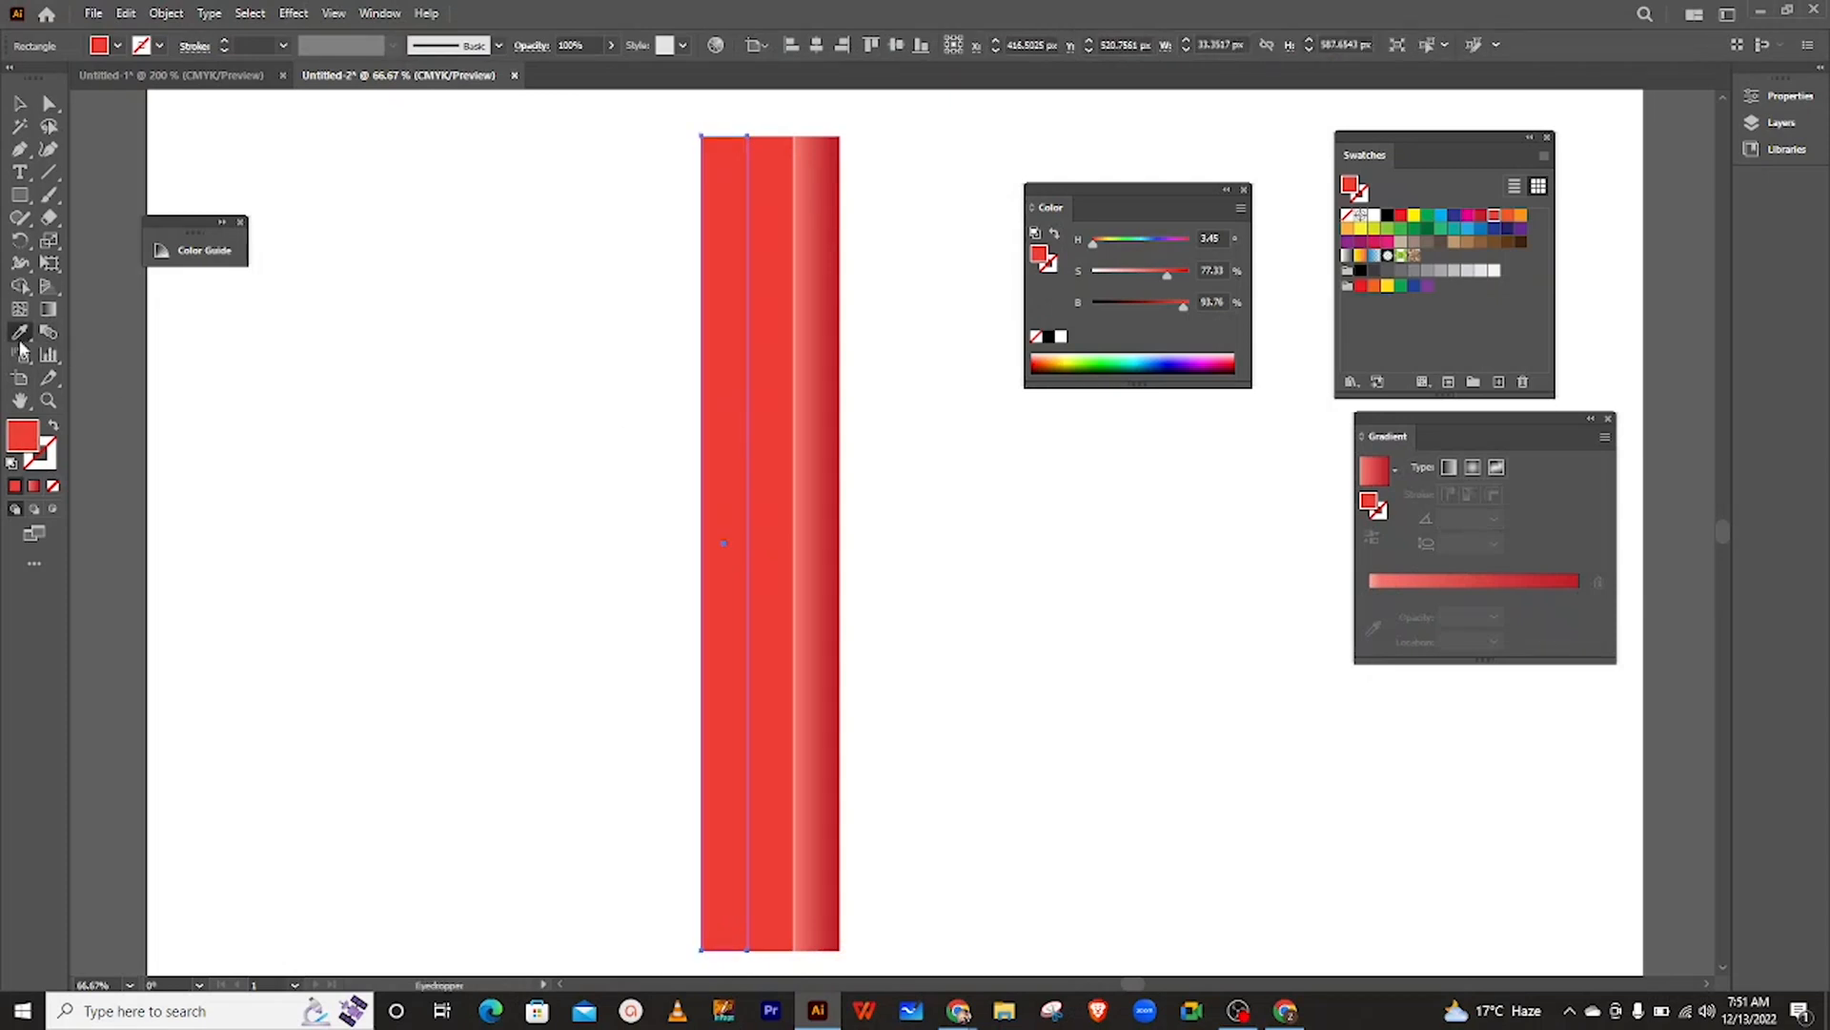
left_click(837, 360)
left_click(20, 103)
left_click(927, 309)
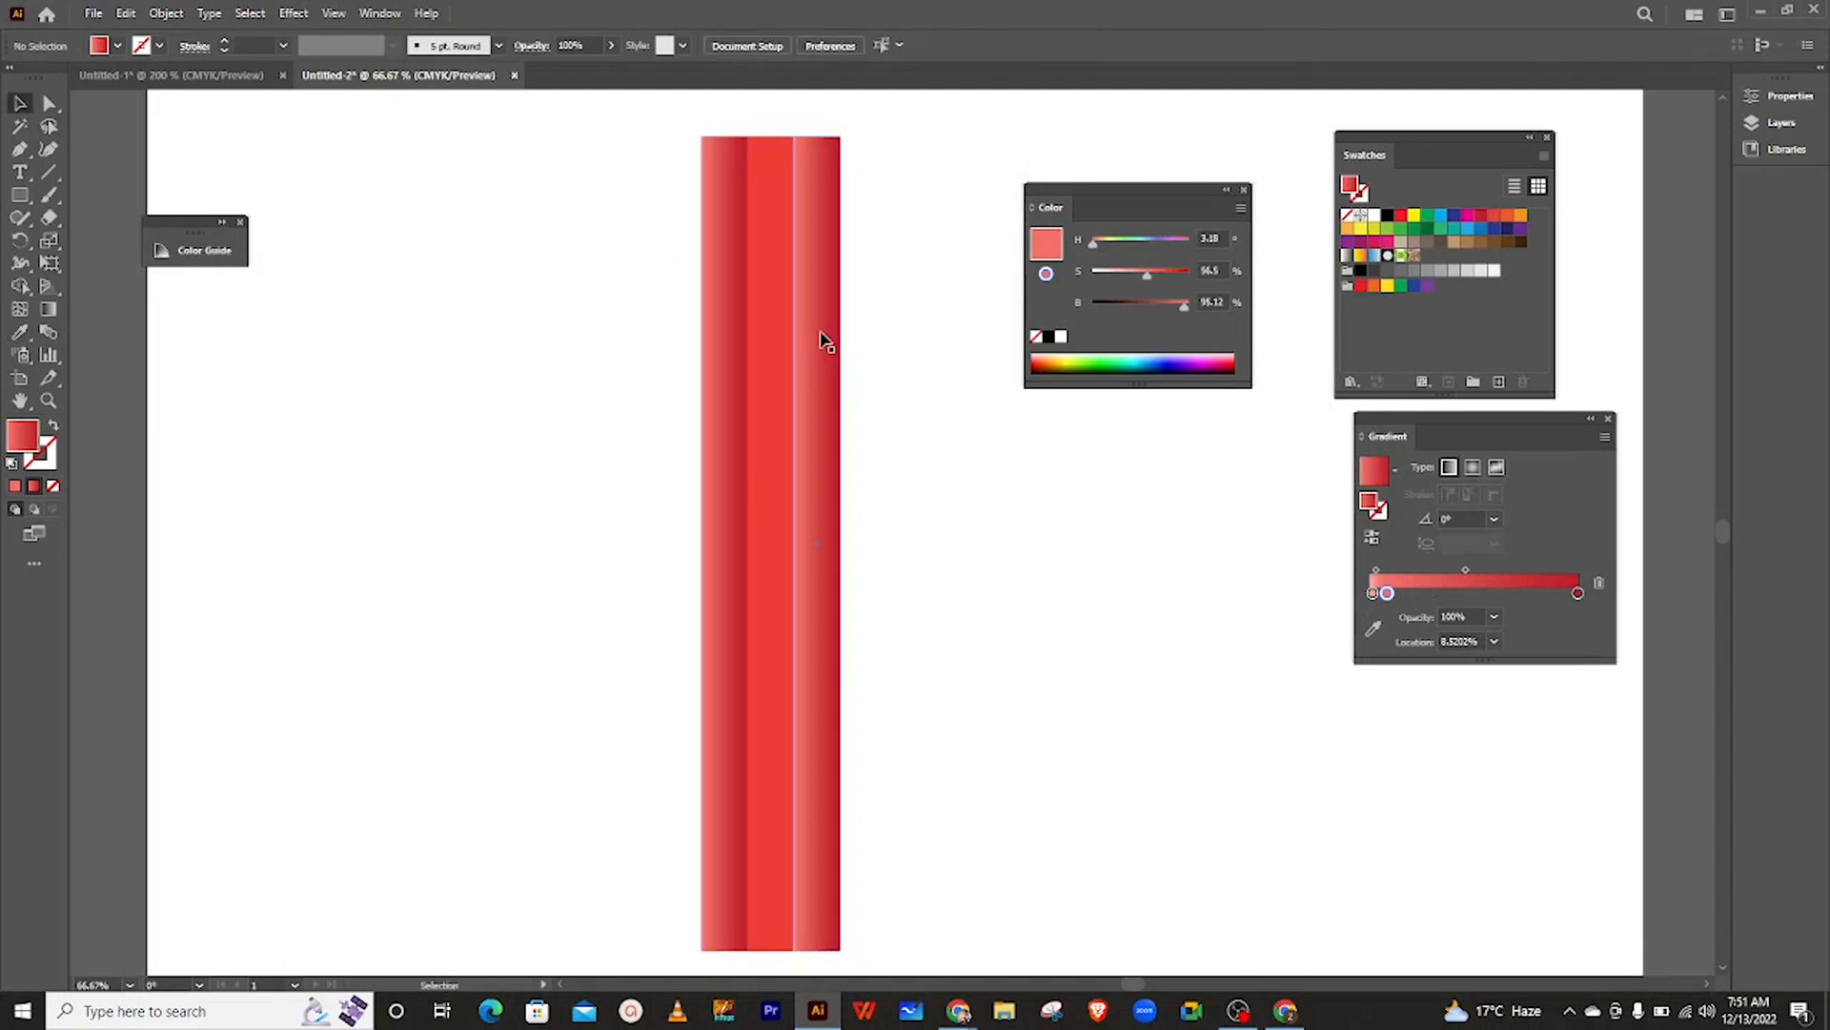
- Remove the palest stop from the leftmost strip's gradient and place the remaining light stop at 0%
left_click(738, 340)
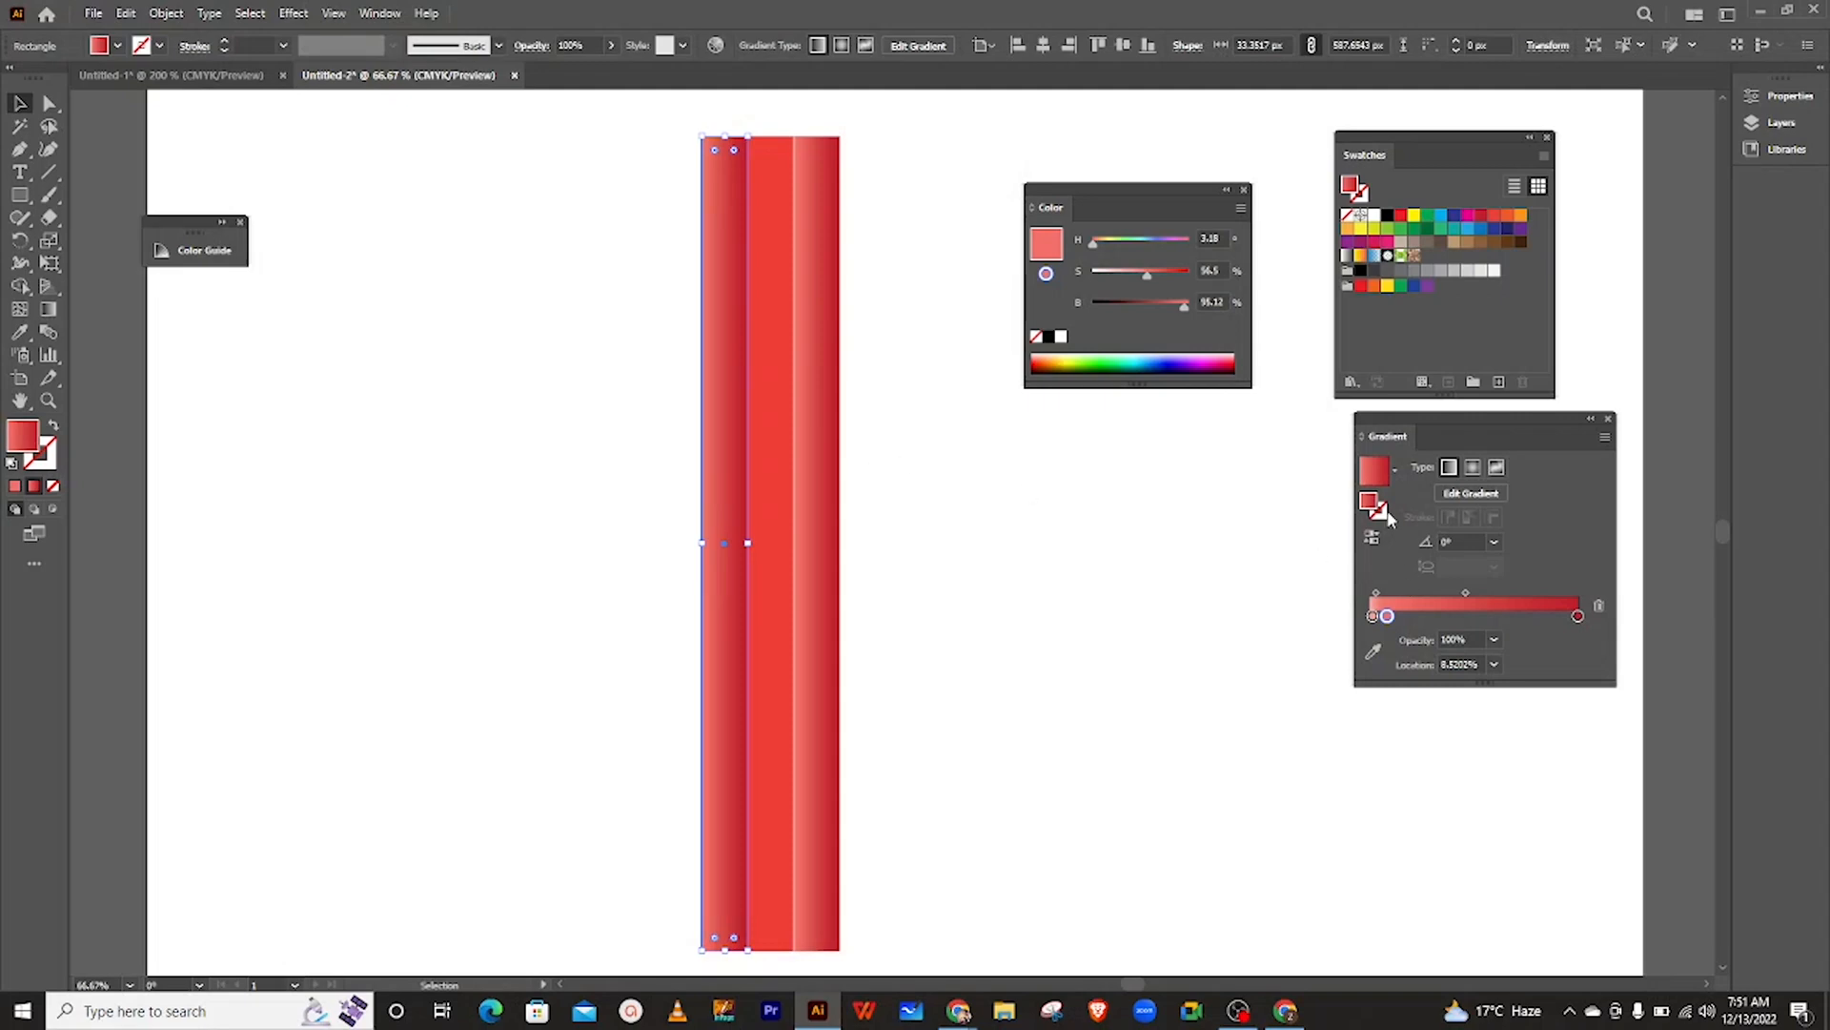
mouse_move(1377, 616)
left_mouse_down()
mouse_move(1387, 667)
mouse_move(1369, 616)
left_mouse_up()
left_click(932, 547)
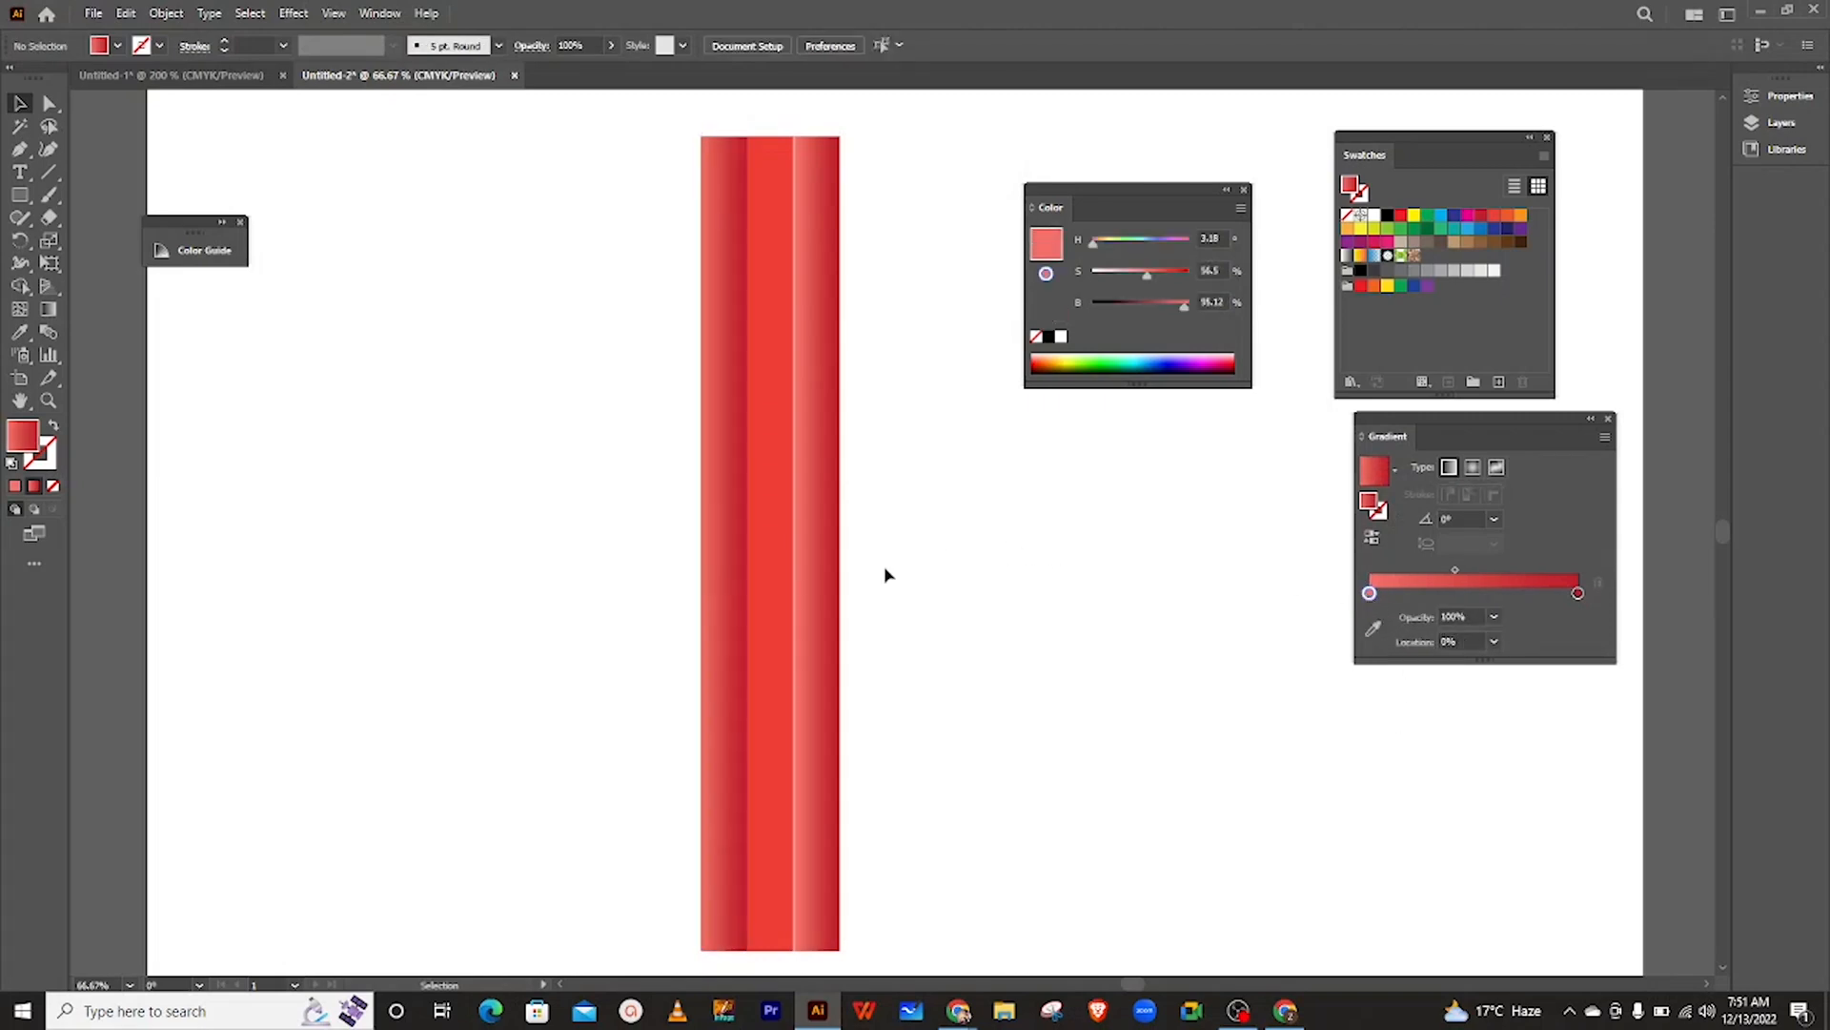
- Shift the second gradient stop of the rightmost strip to about 11%
left_click(772, 603)
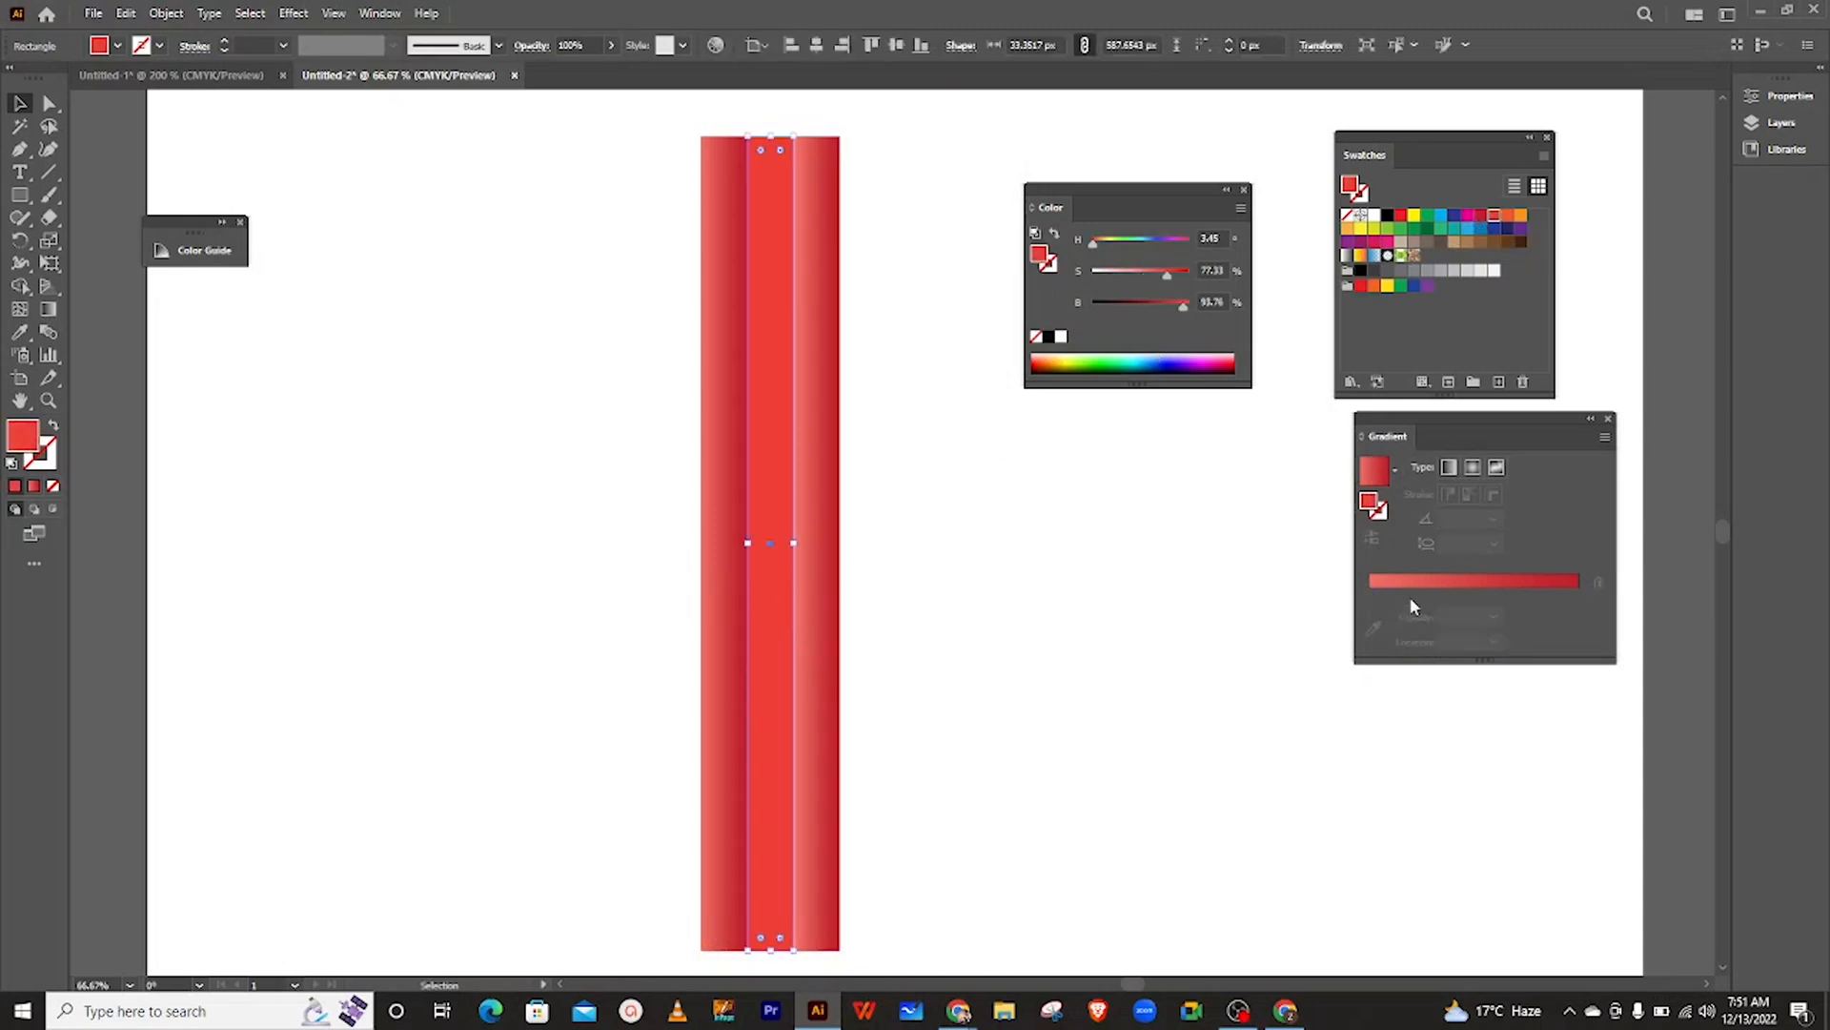
left_click(808, 411)
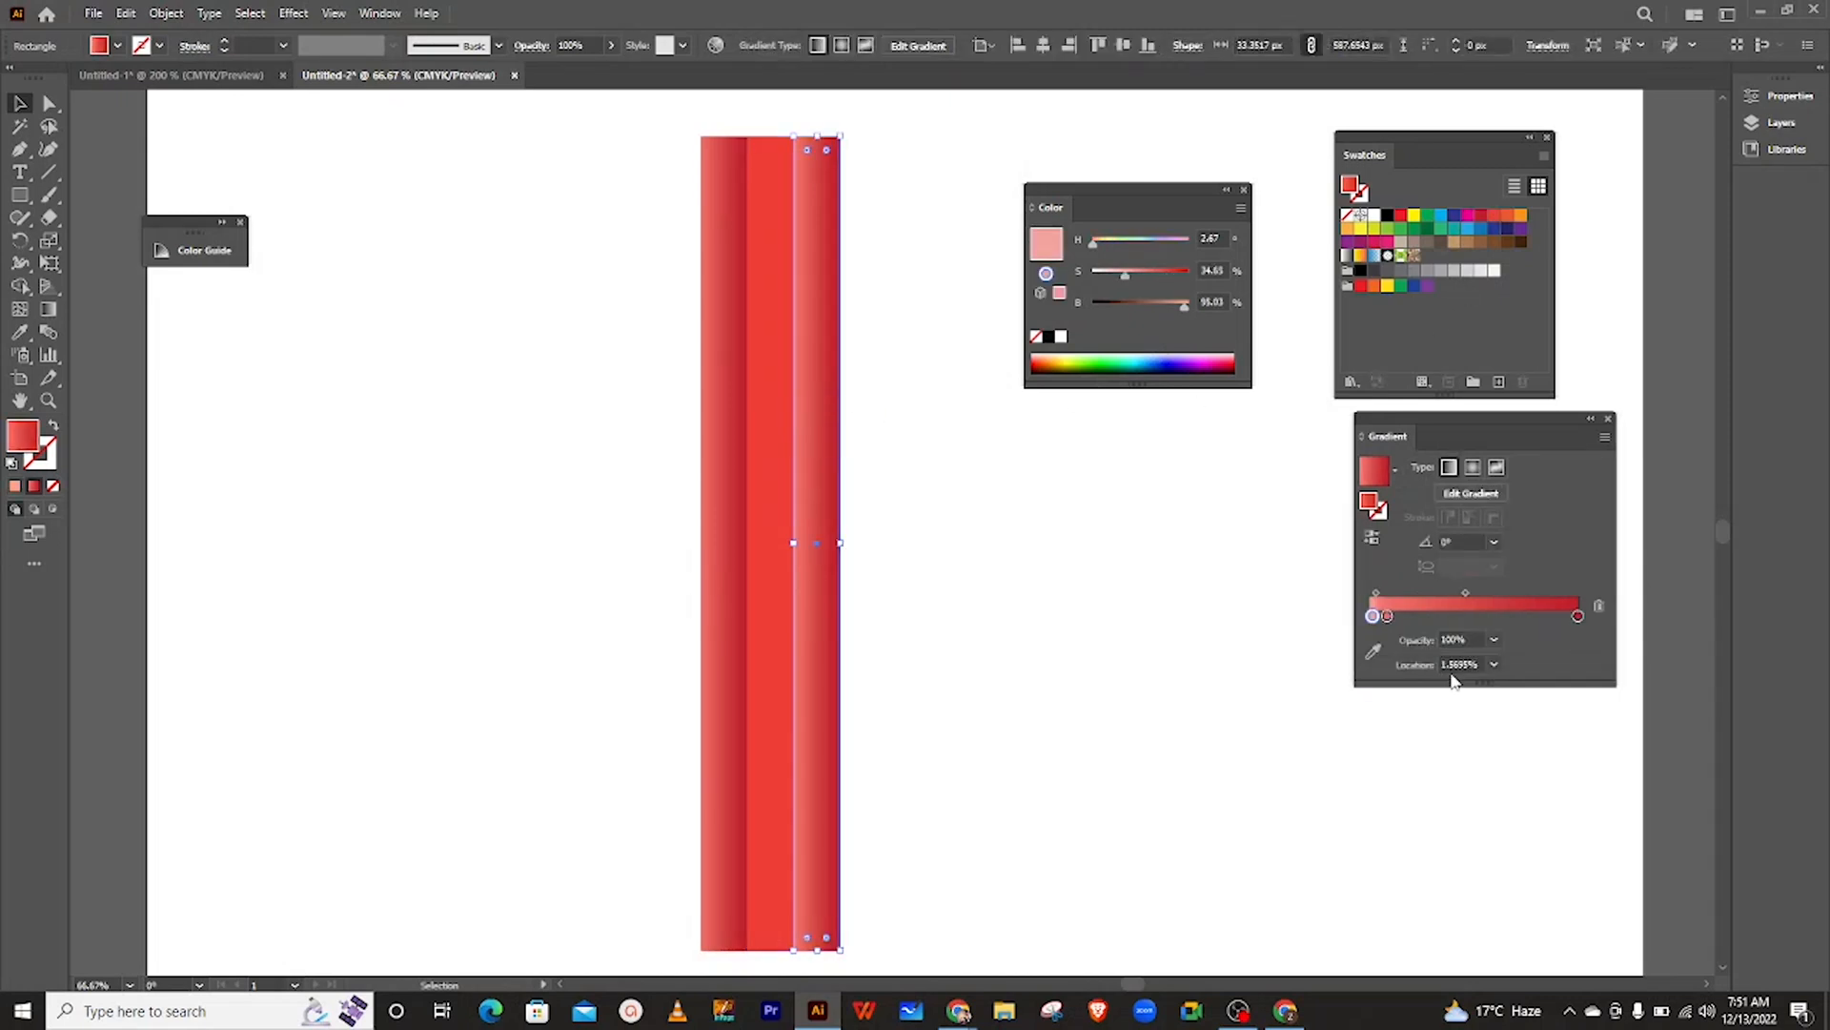
left_click_drag(1387, 616, 1394, 617)
- Fill the middle strip with the solid dark red swatch
left_click(768, 415)
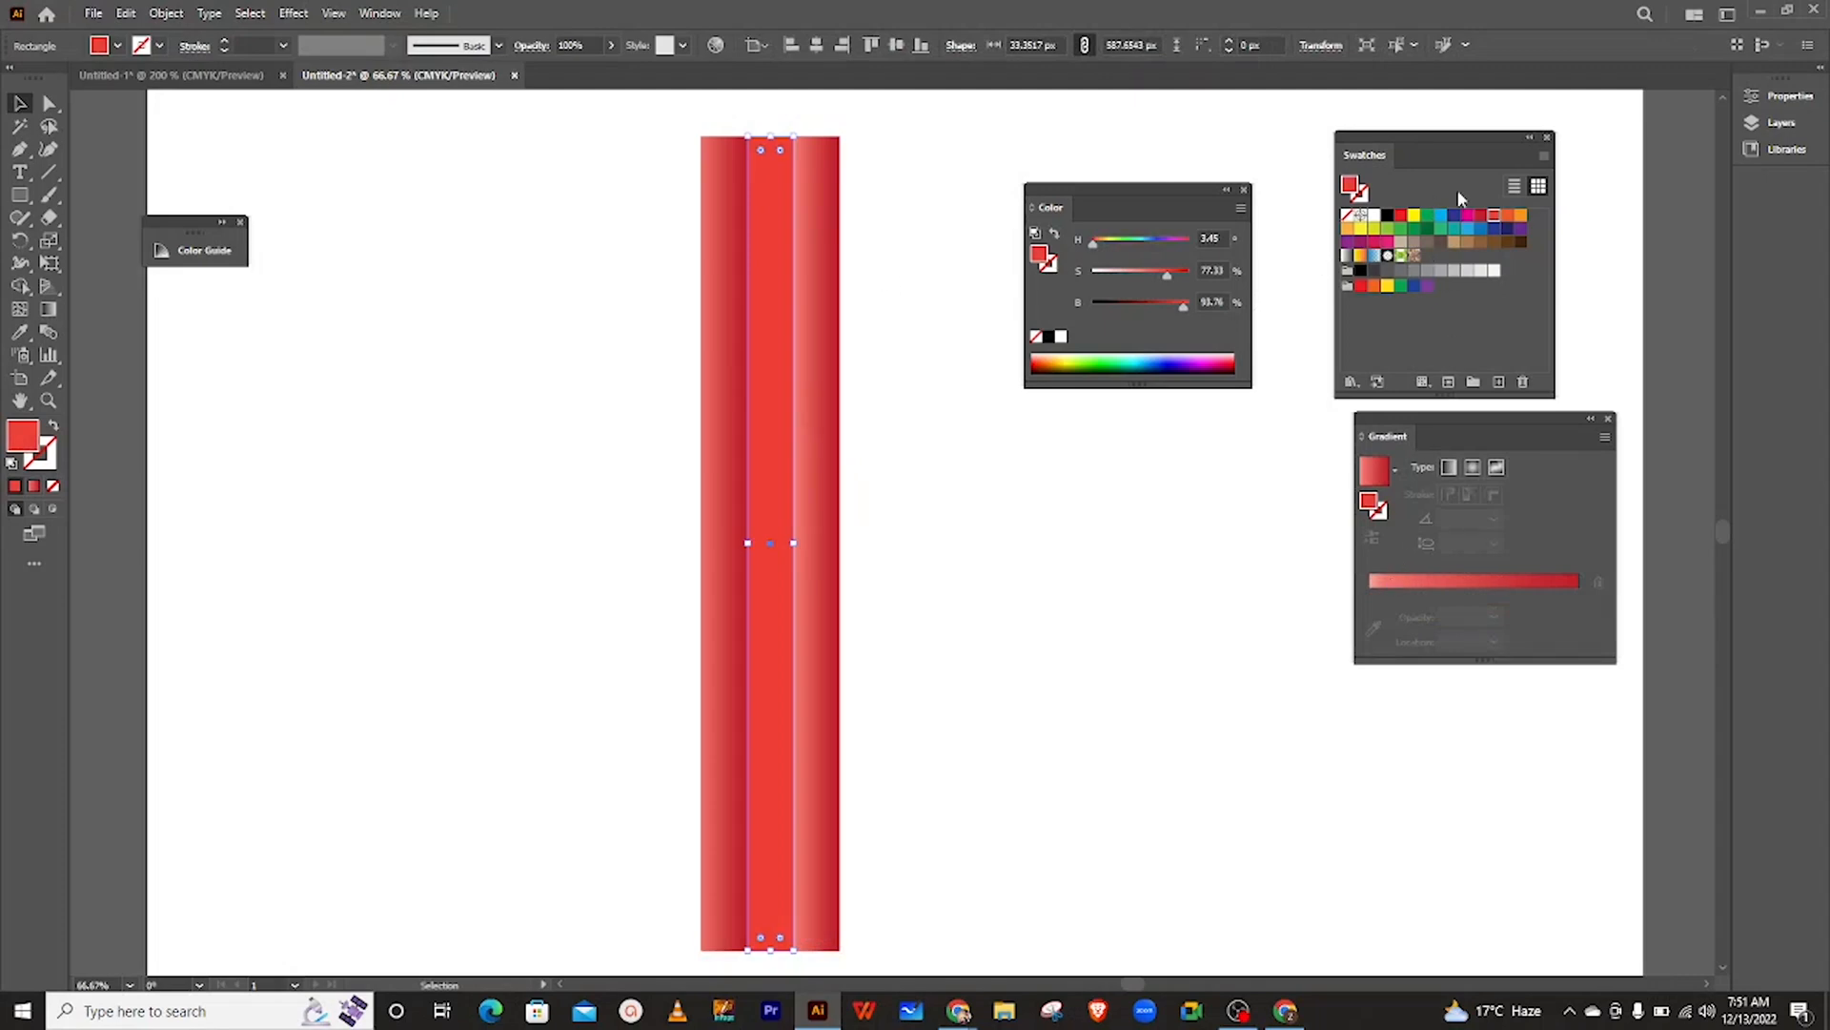
left_click(1480, 216)
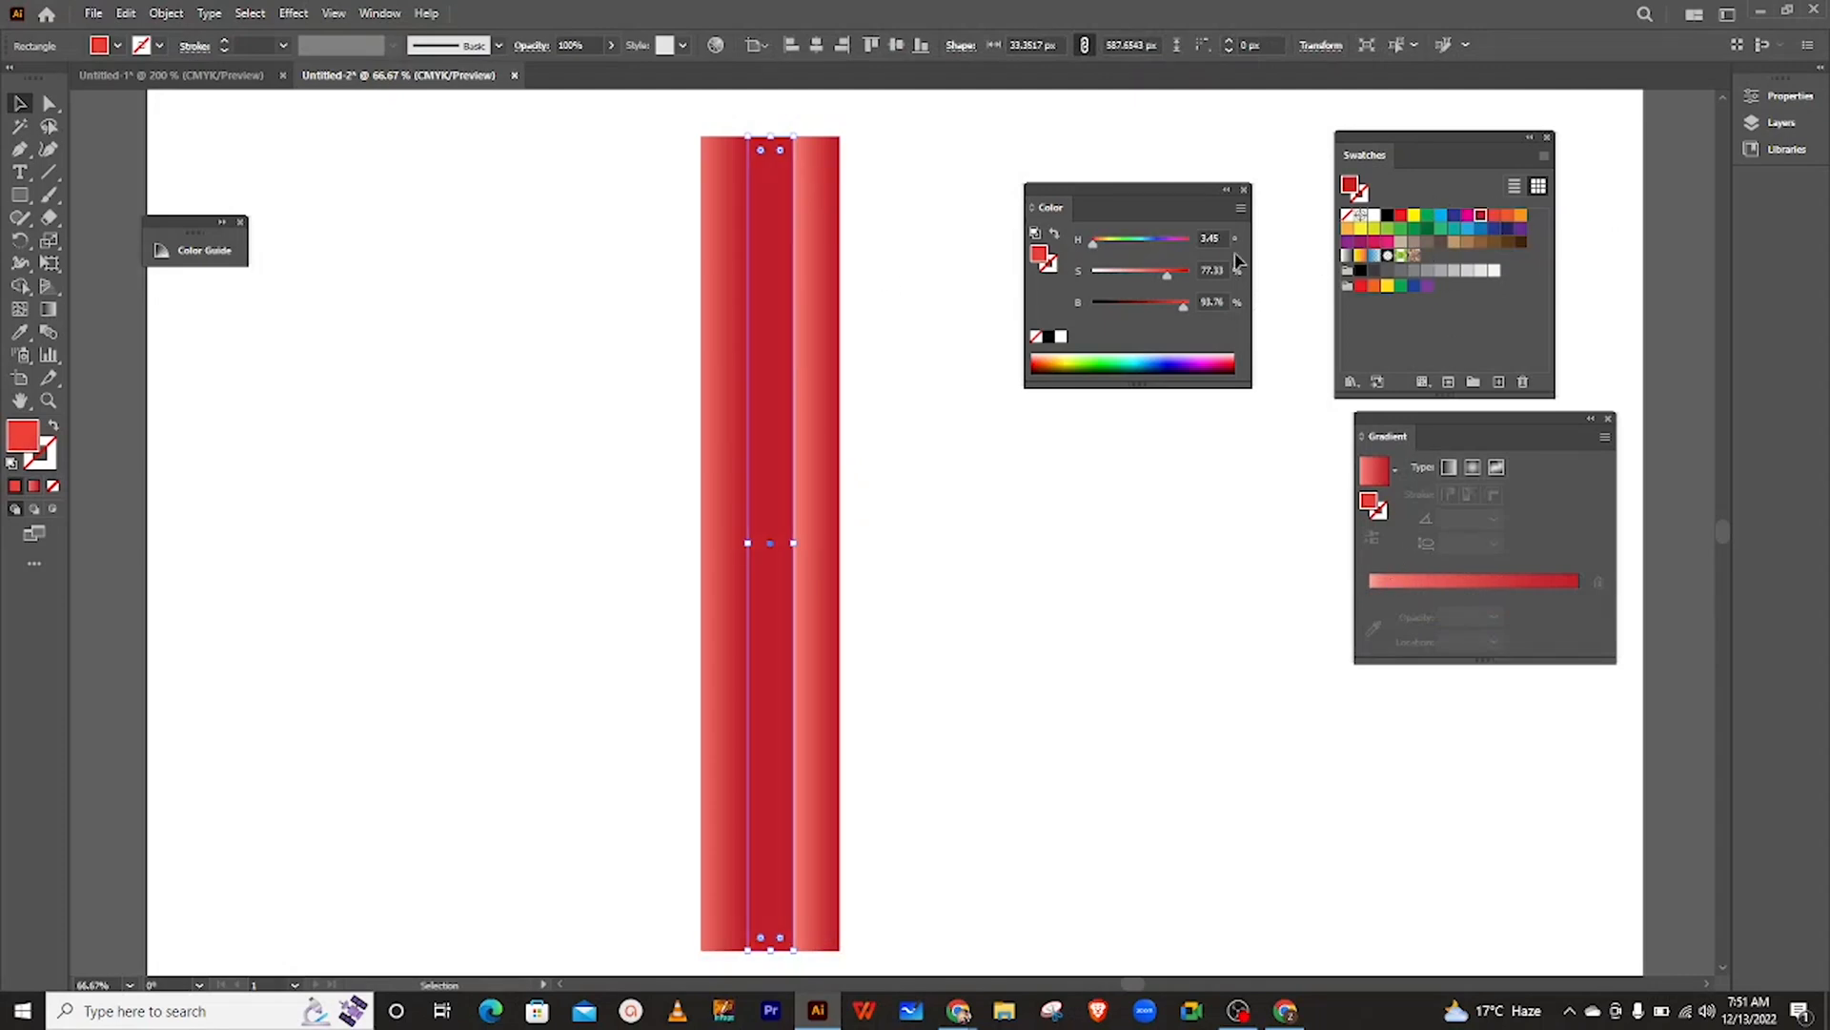
left_click(835, 204)
left_click(946, 231)
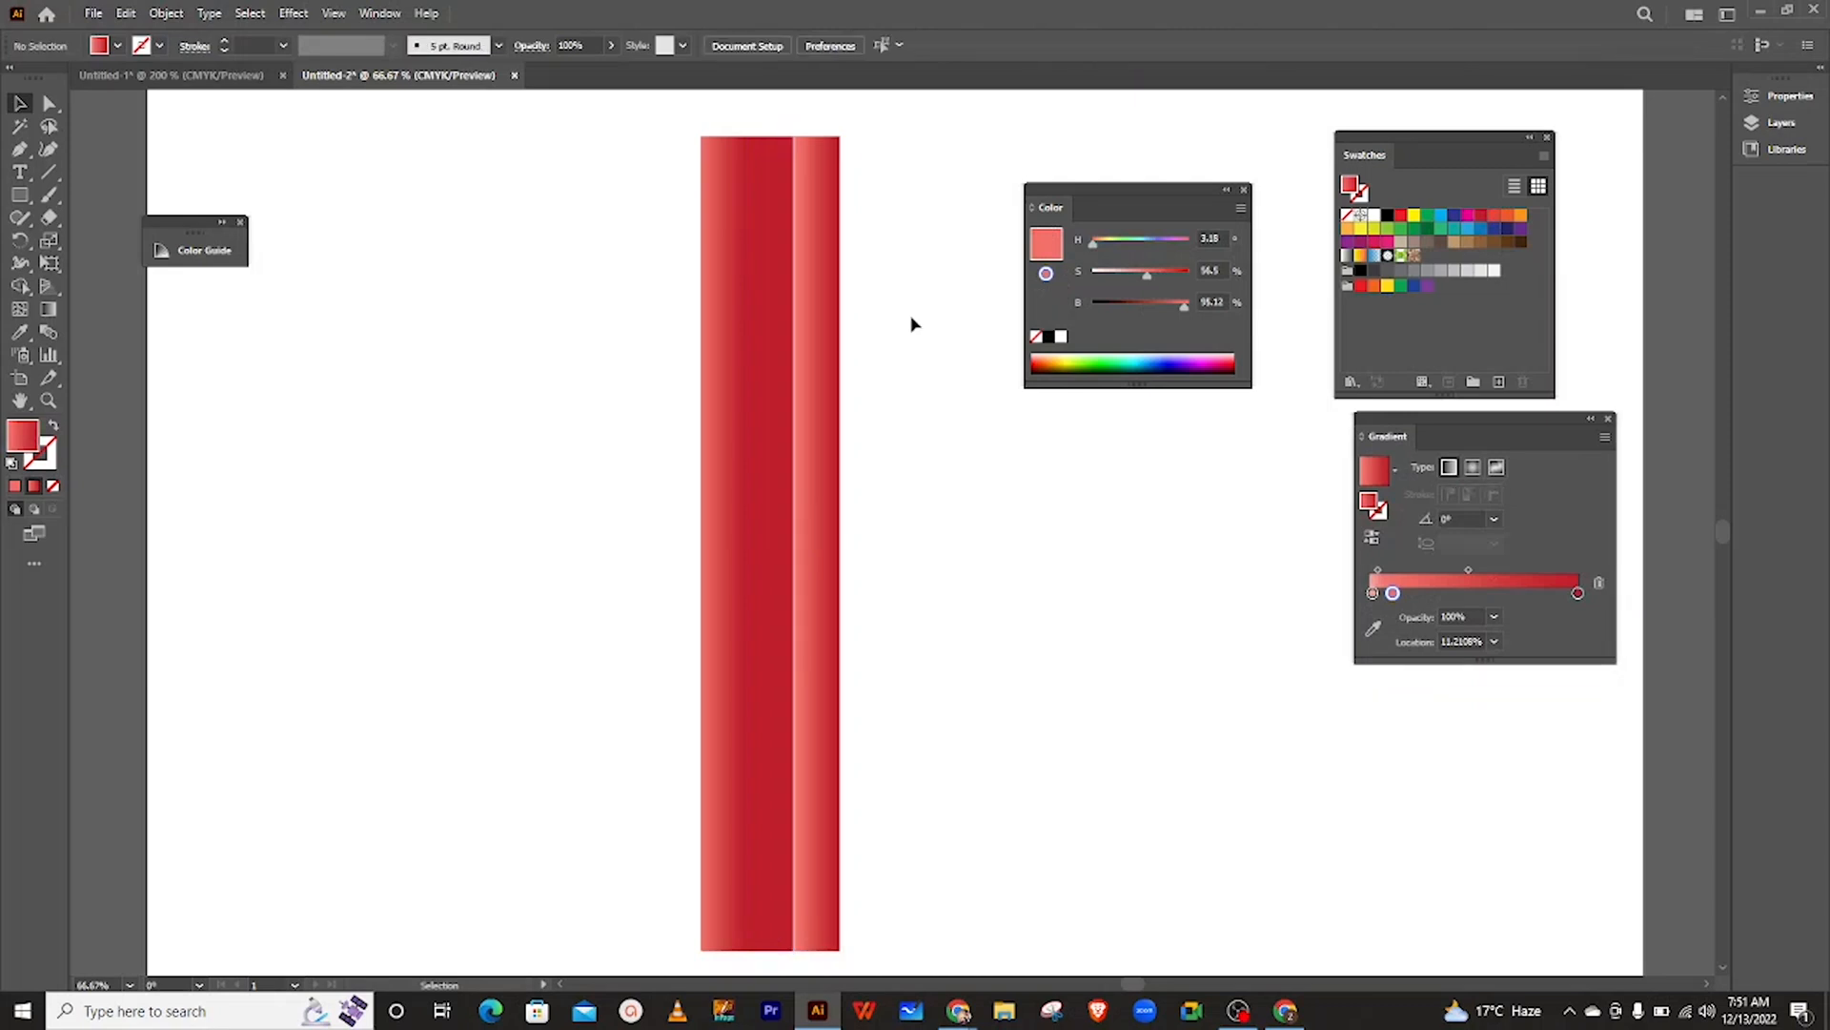
left_click(780, 296)
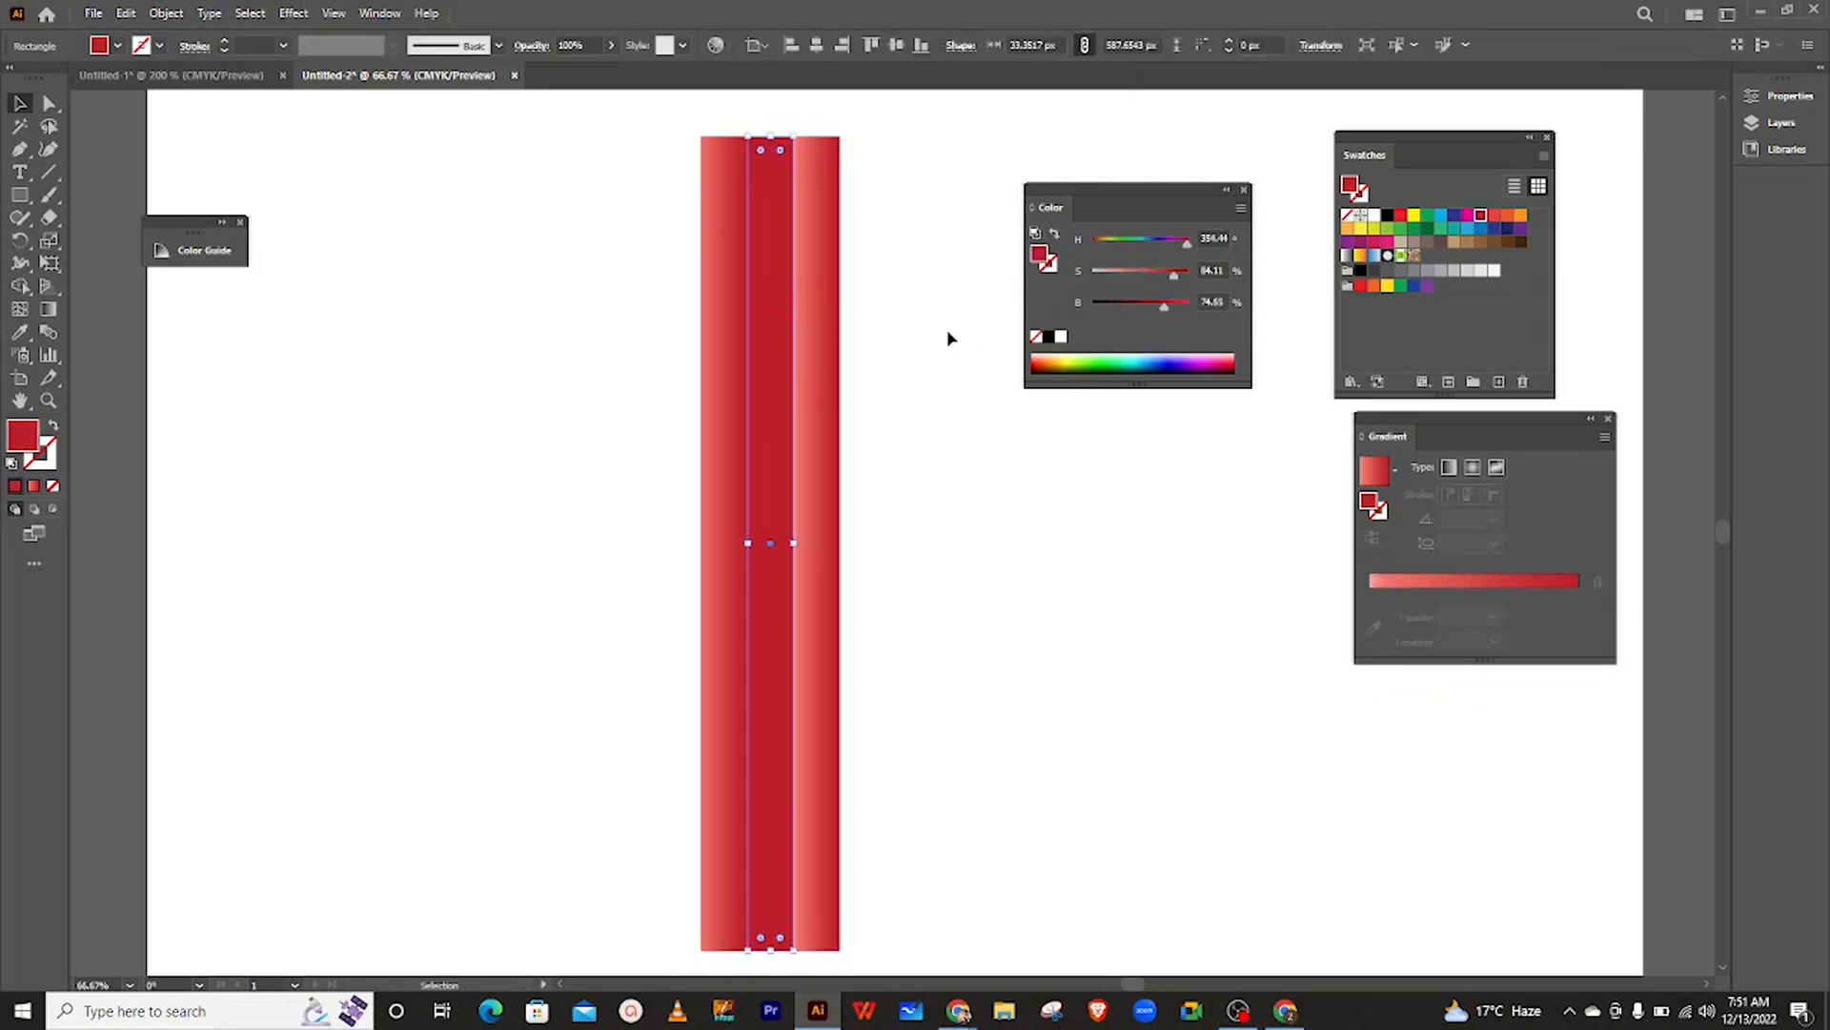
- Shift the second stop of the rightmost strip's gradient to about 8% and the midpoint after it to about 18%
left_click(828, 336)
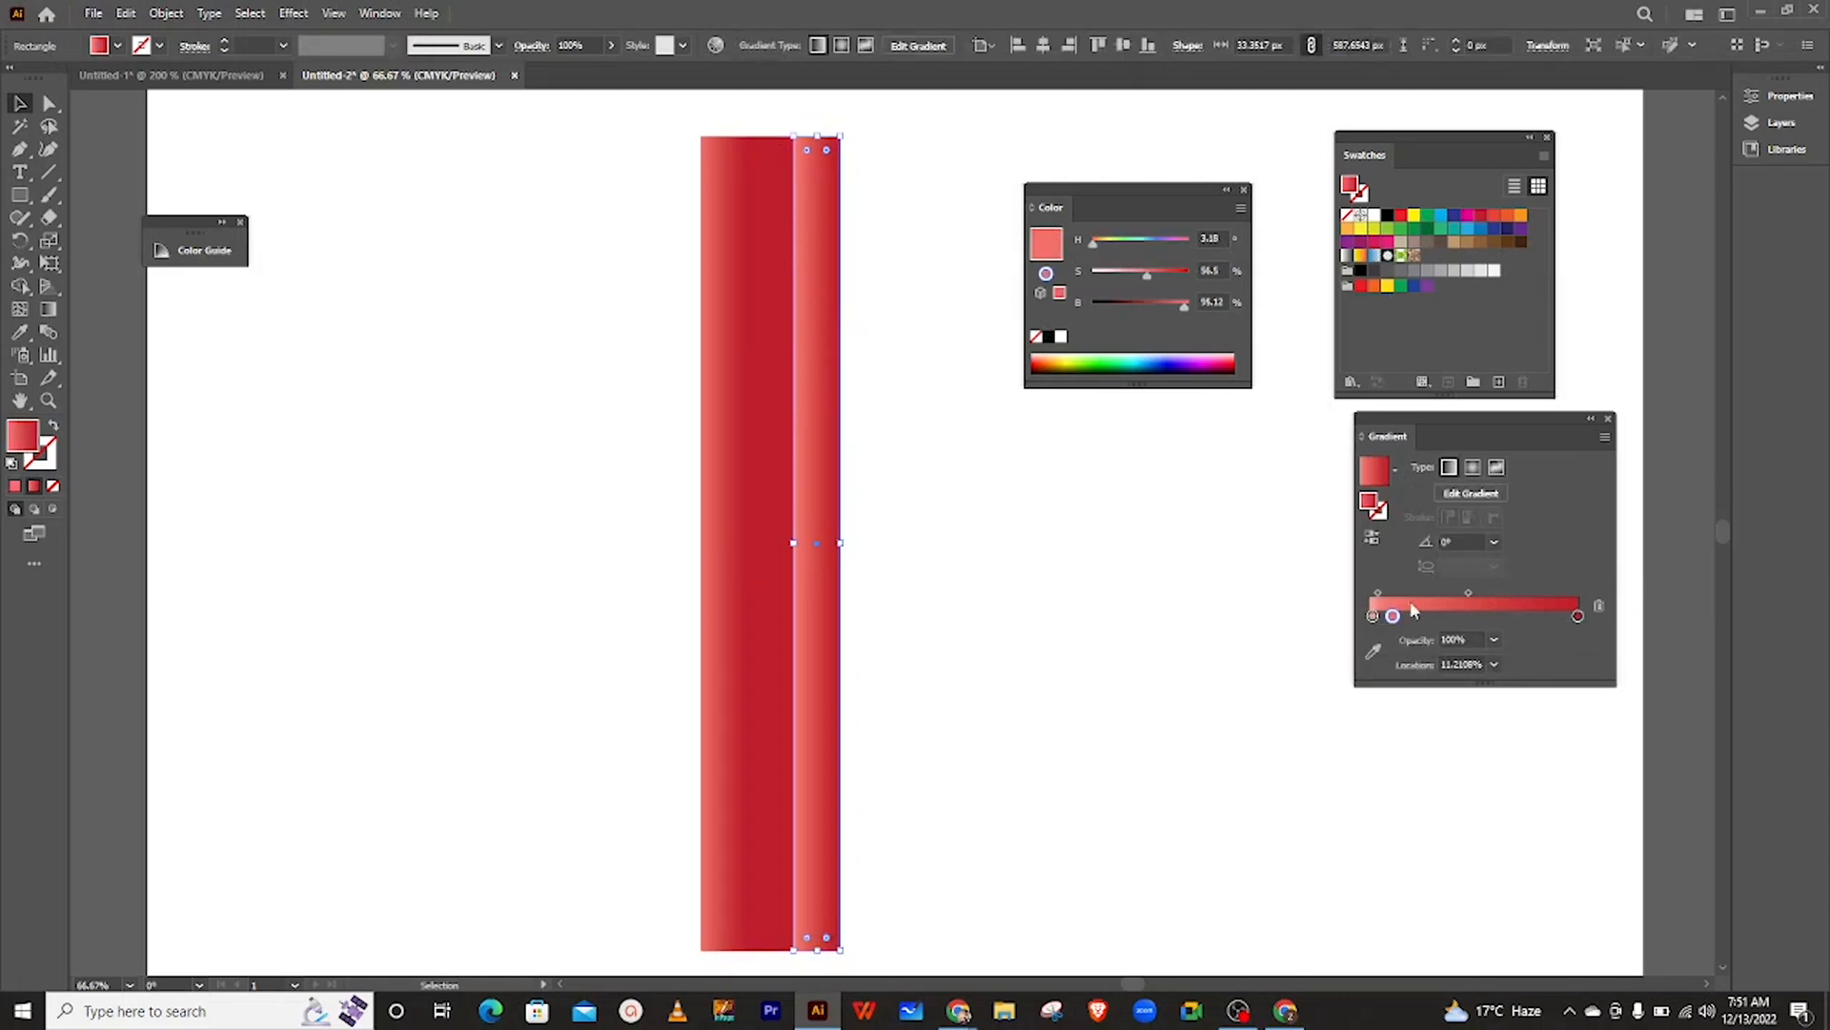
left_click_drag(1393, 615, 1387, 618)
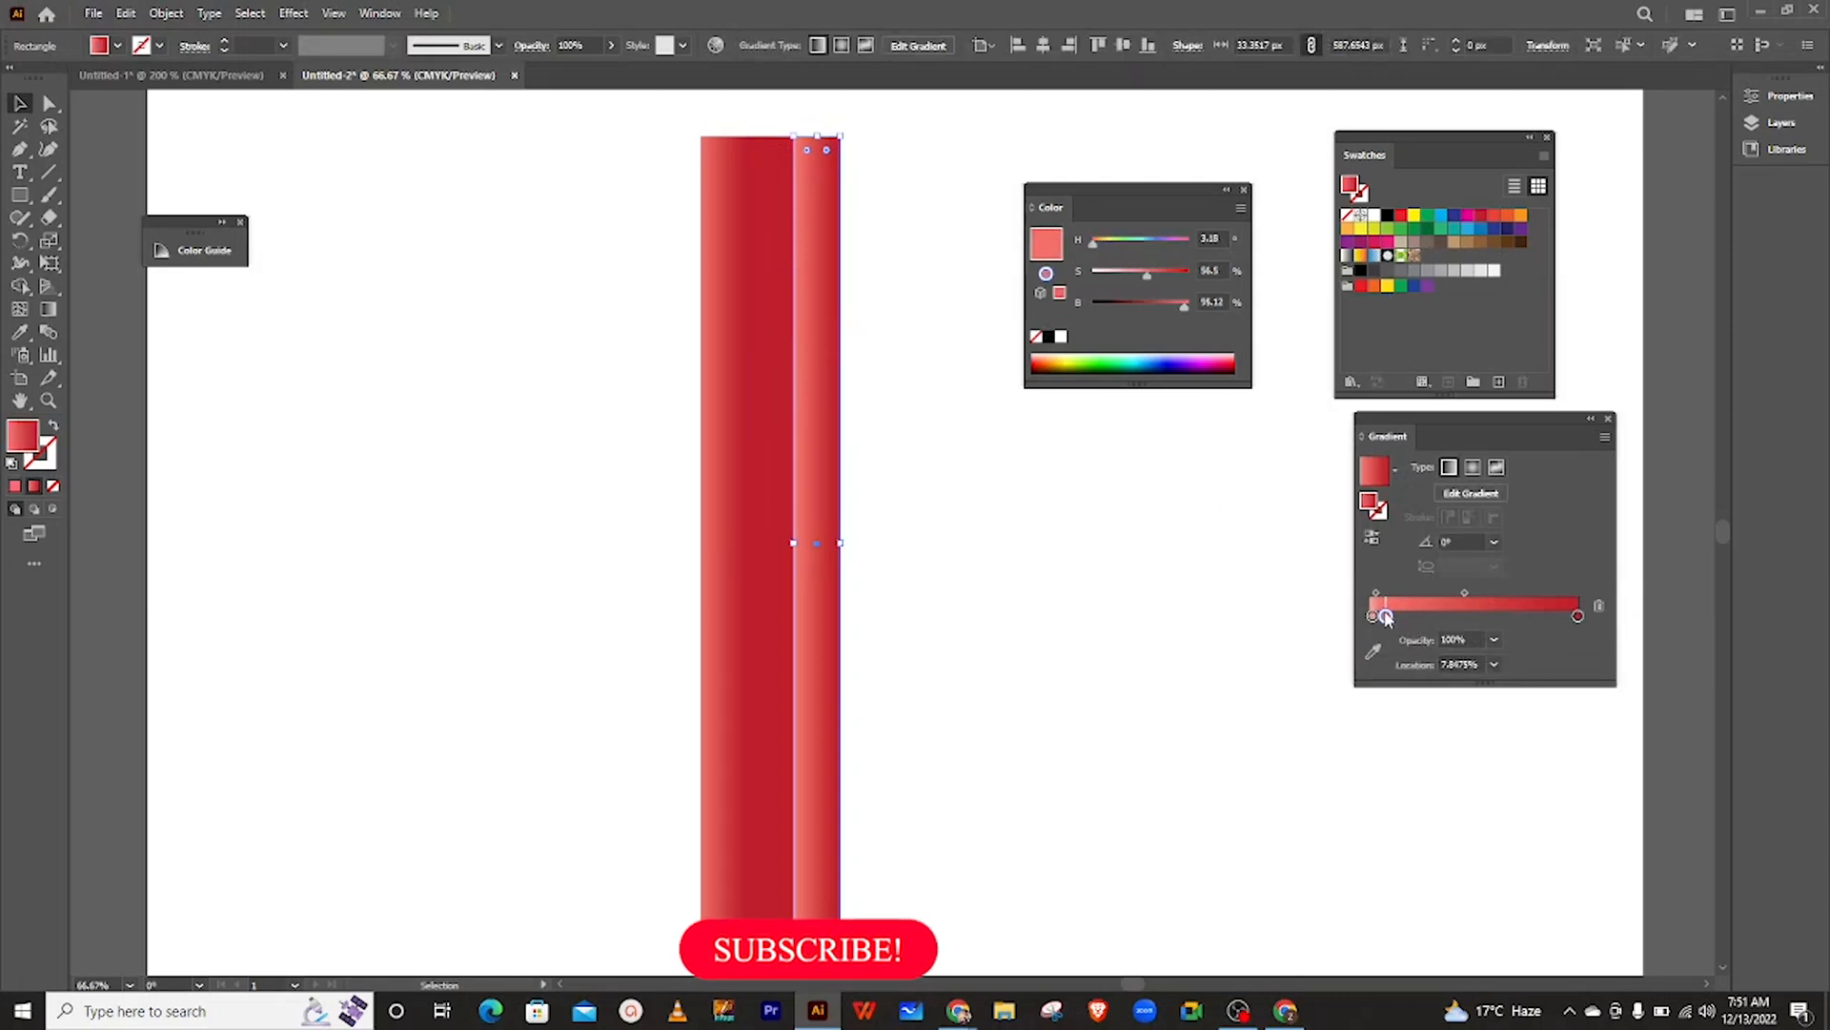
left_click(1465, 593)
left_click_drag(1465, 593, 1421, 593)
left_click(1300, 592)
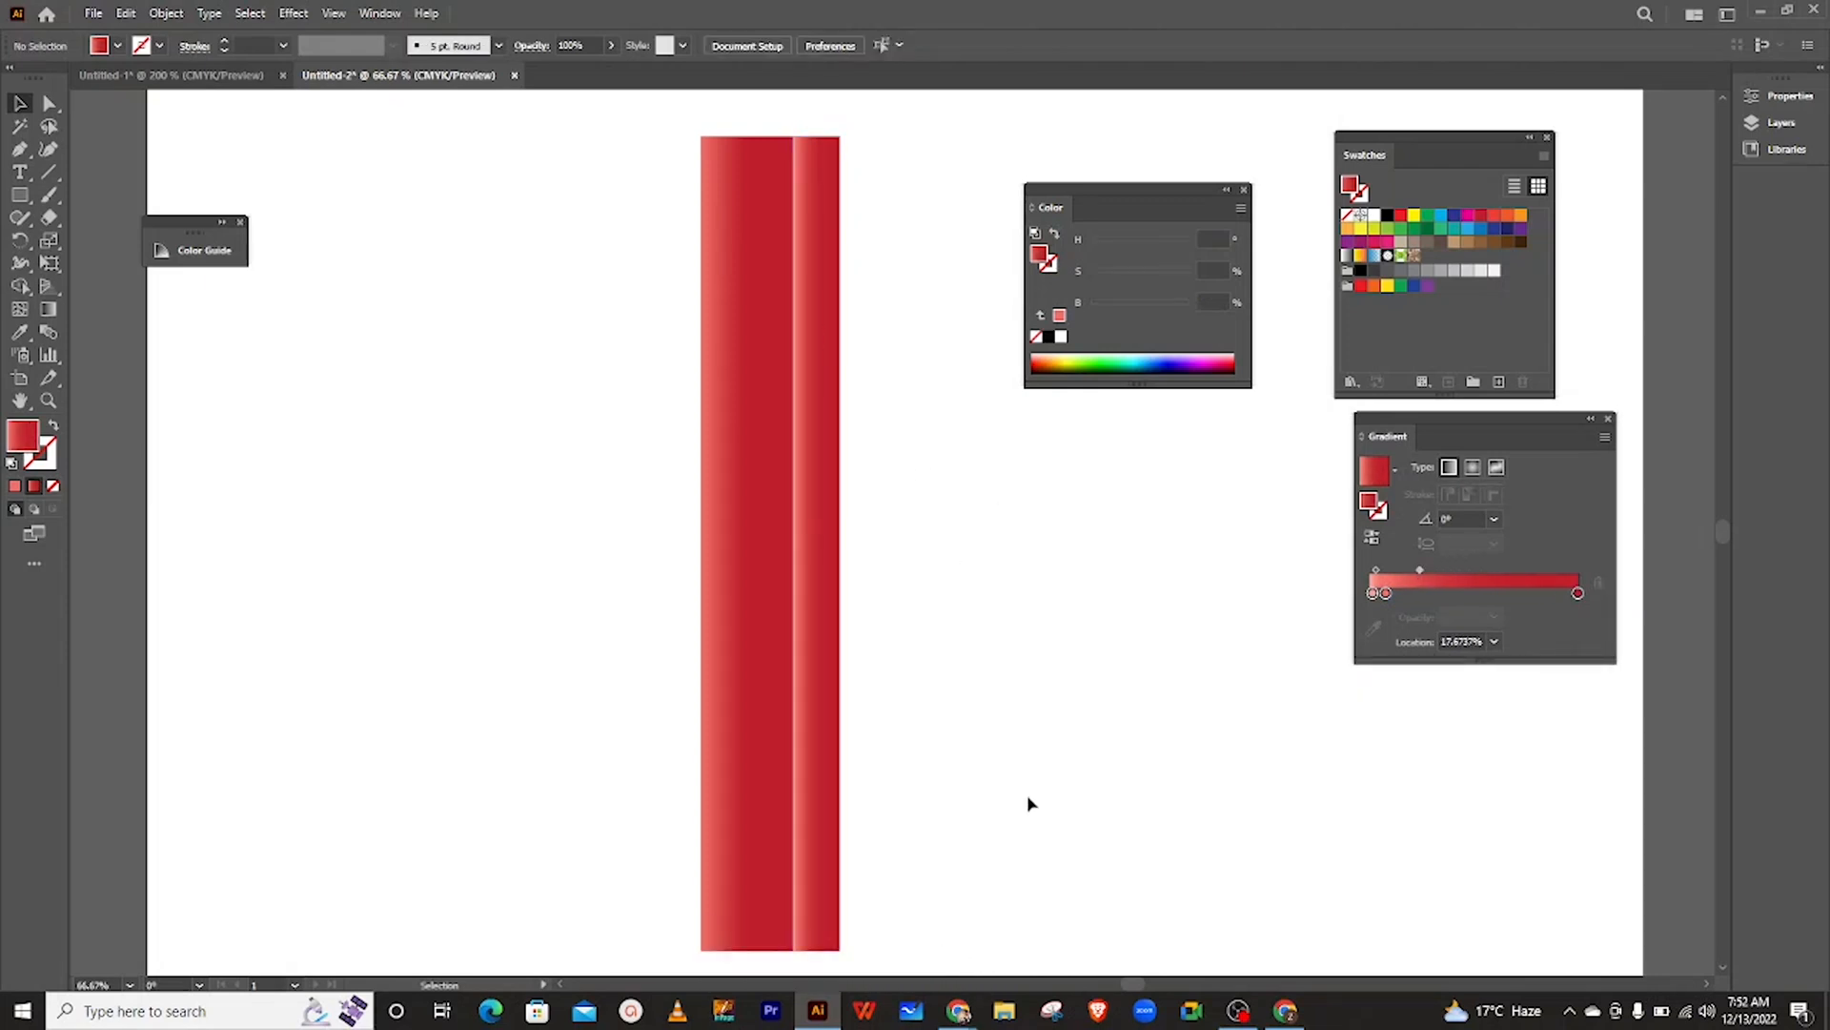
scroll(953, 772, "down", 5)
scroll(851, 392, "up", 6)
left_click_drag(773, 393, 770, 393)
left_click(878, 457)
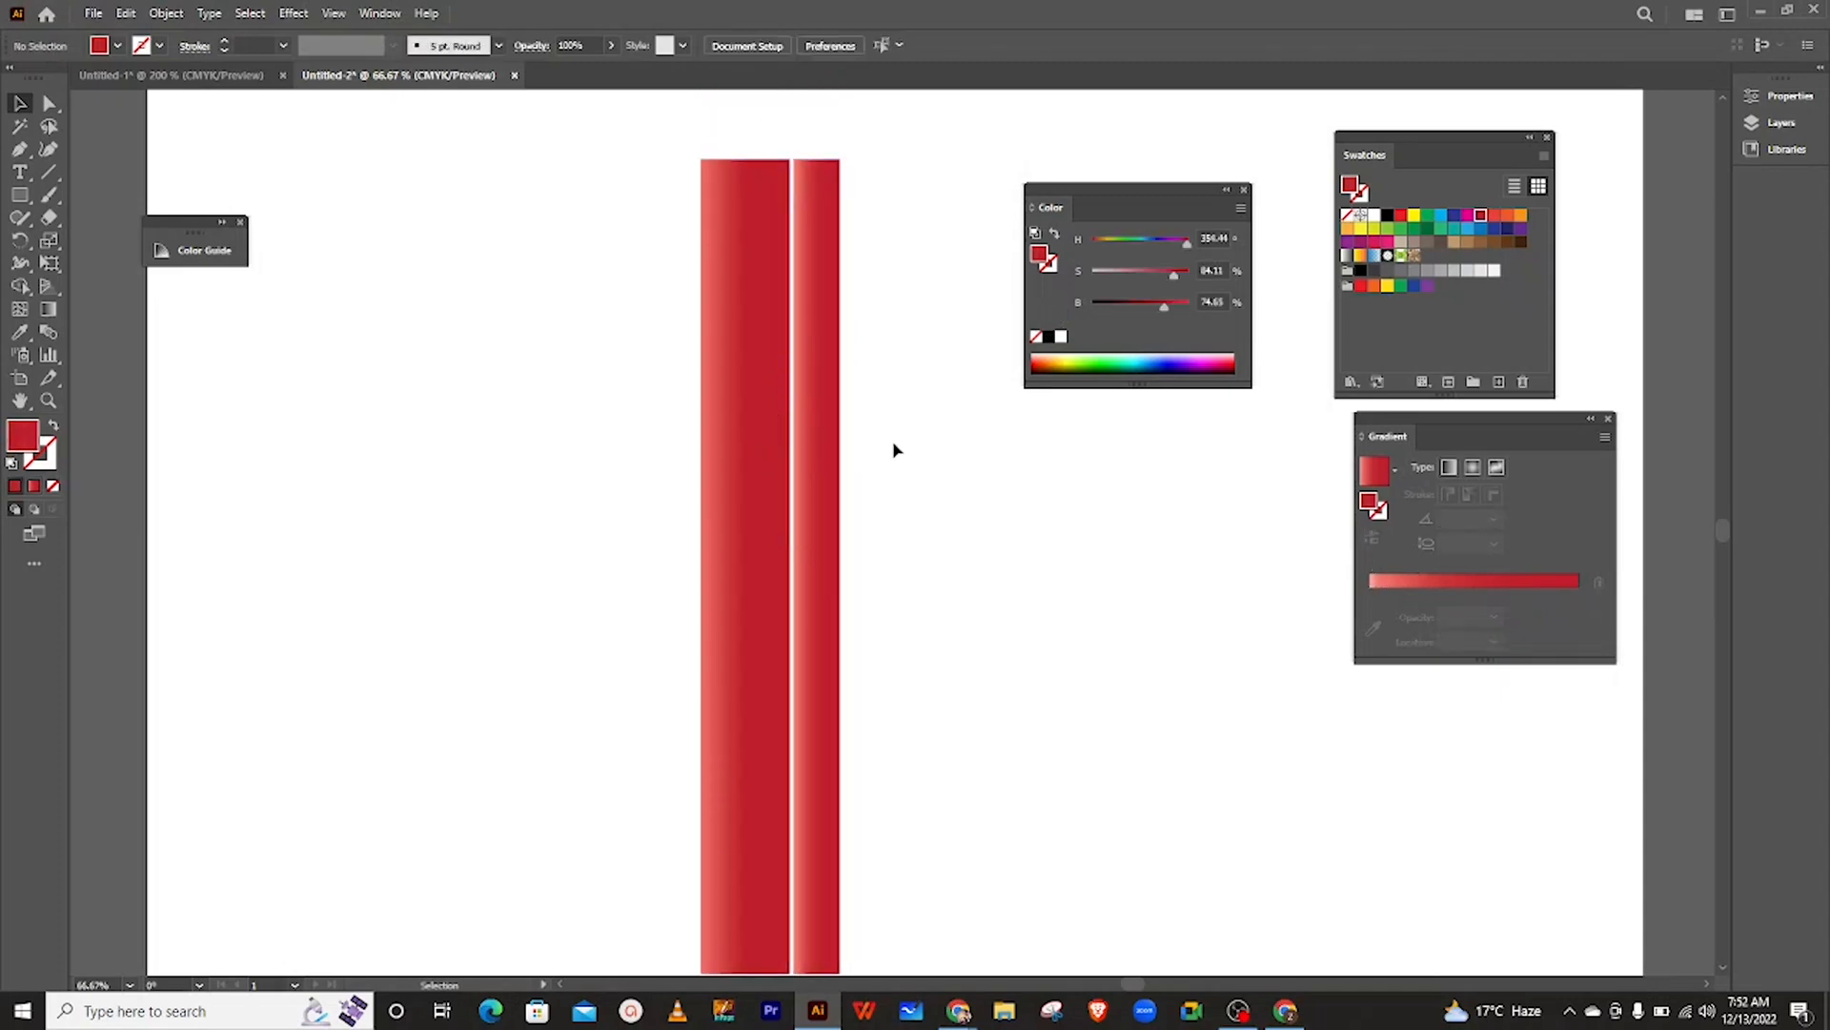
left_click_drag(825, 446, 813, 442)
key("ctrl+z")
key("ctrl+z")
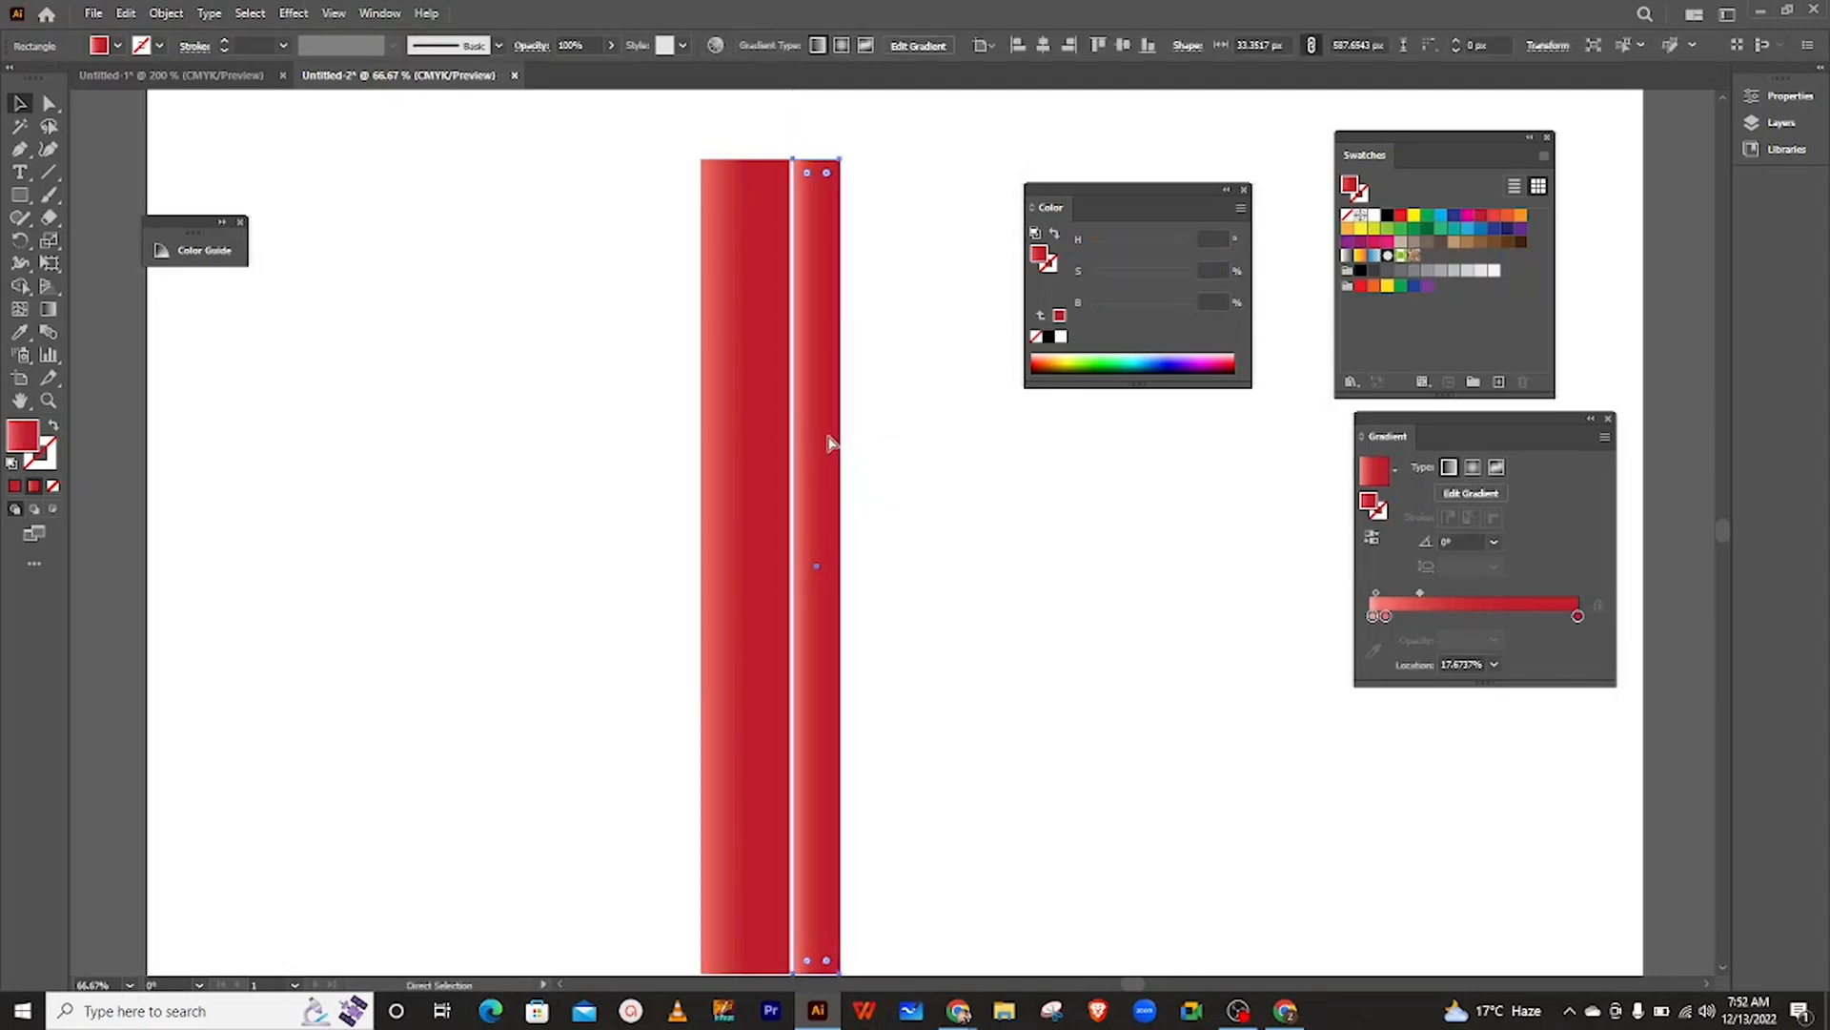
left_click(879, 438)
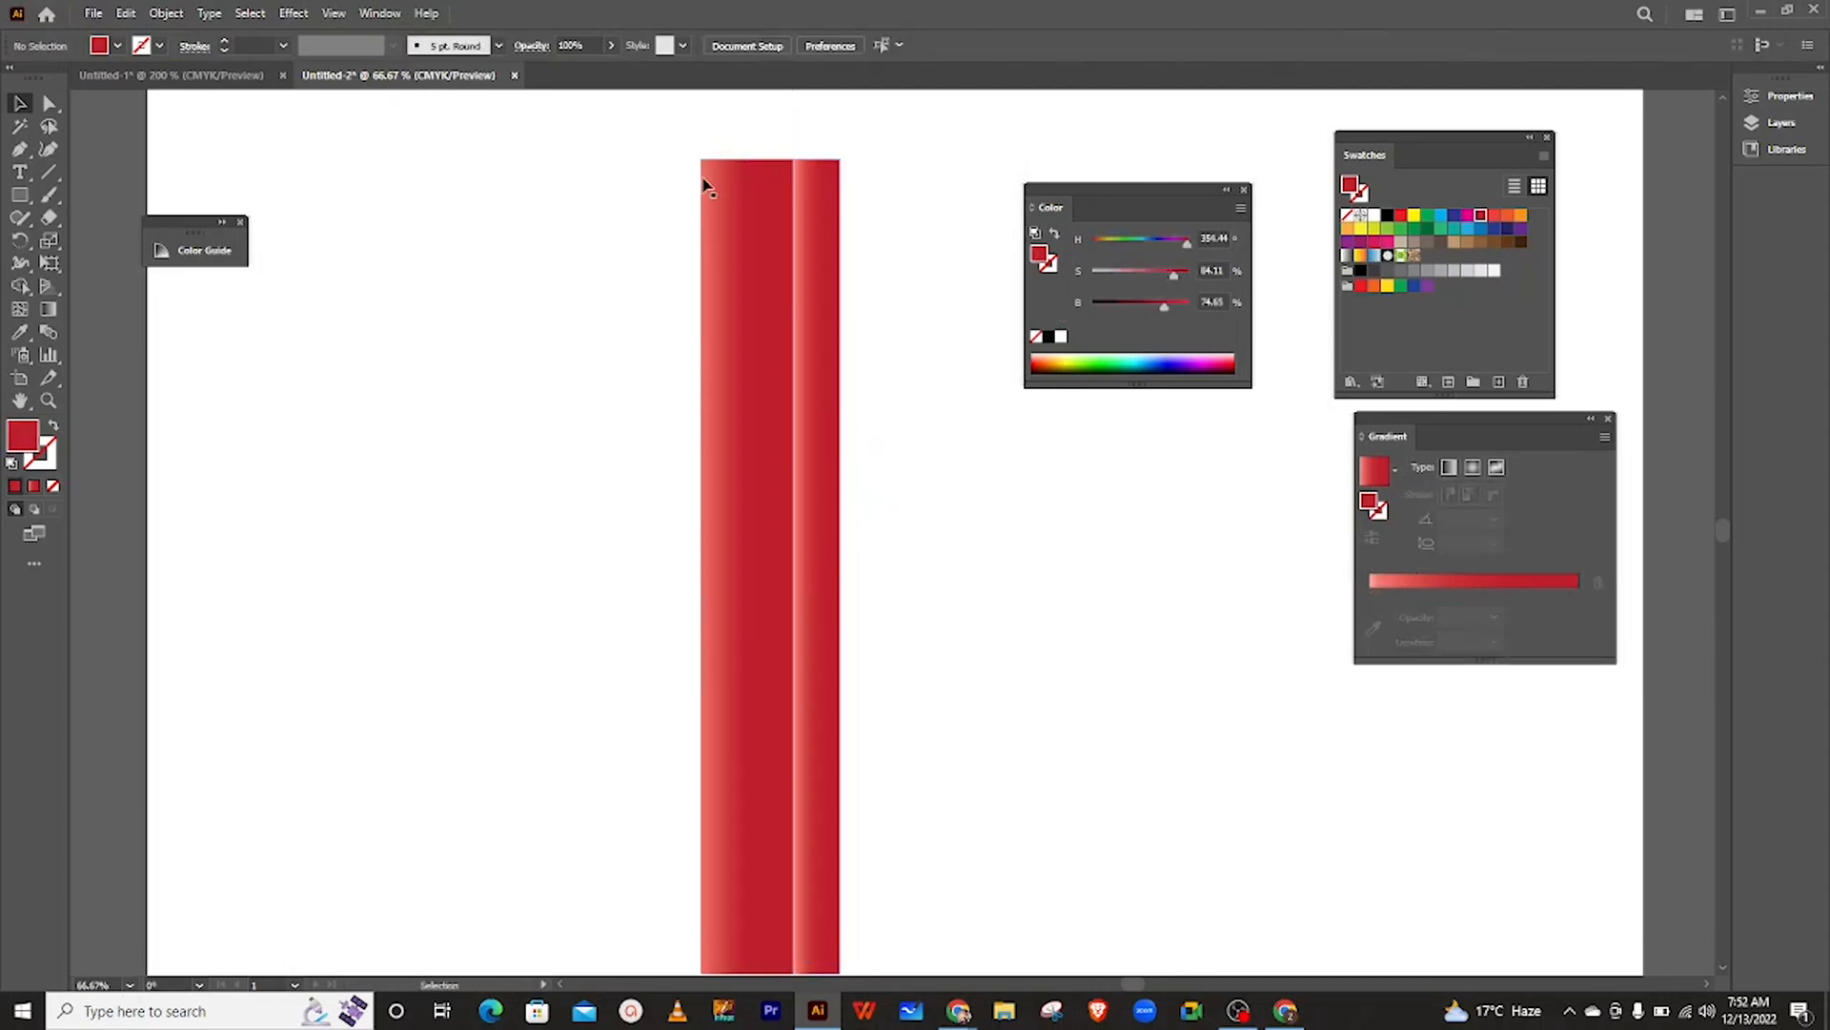
- Move the dark stop of the leftmost strip's gradient to about 40% and add a light stop at 100%
left_click(725, 202)
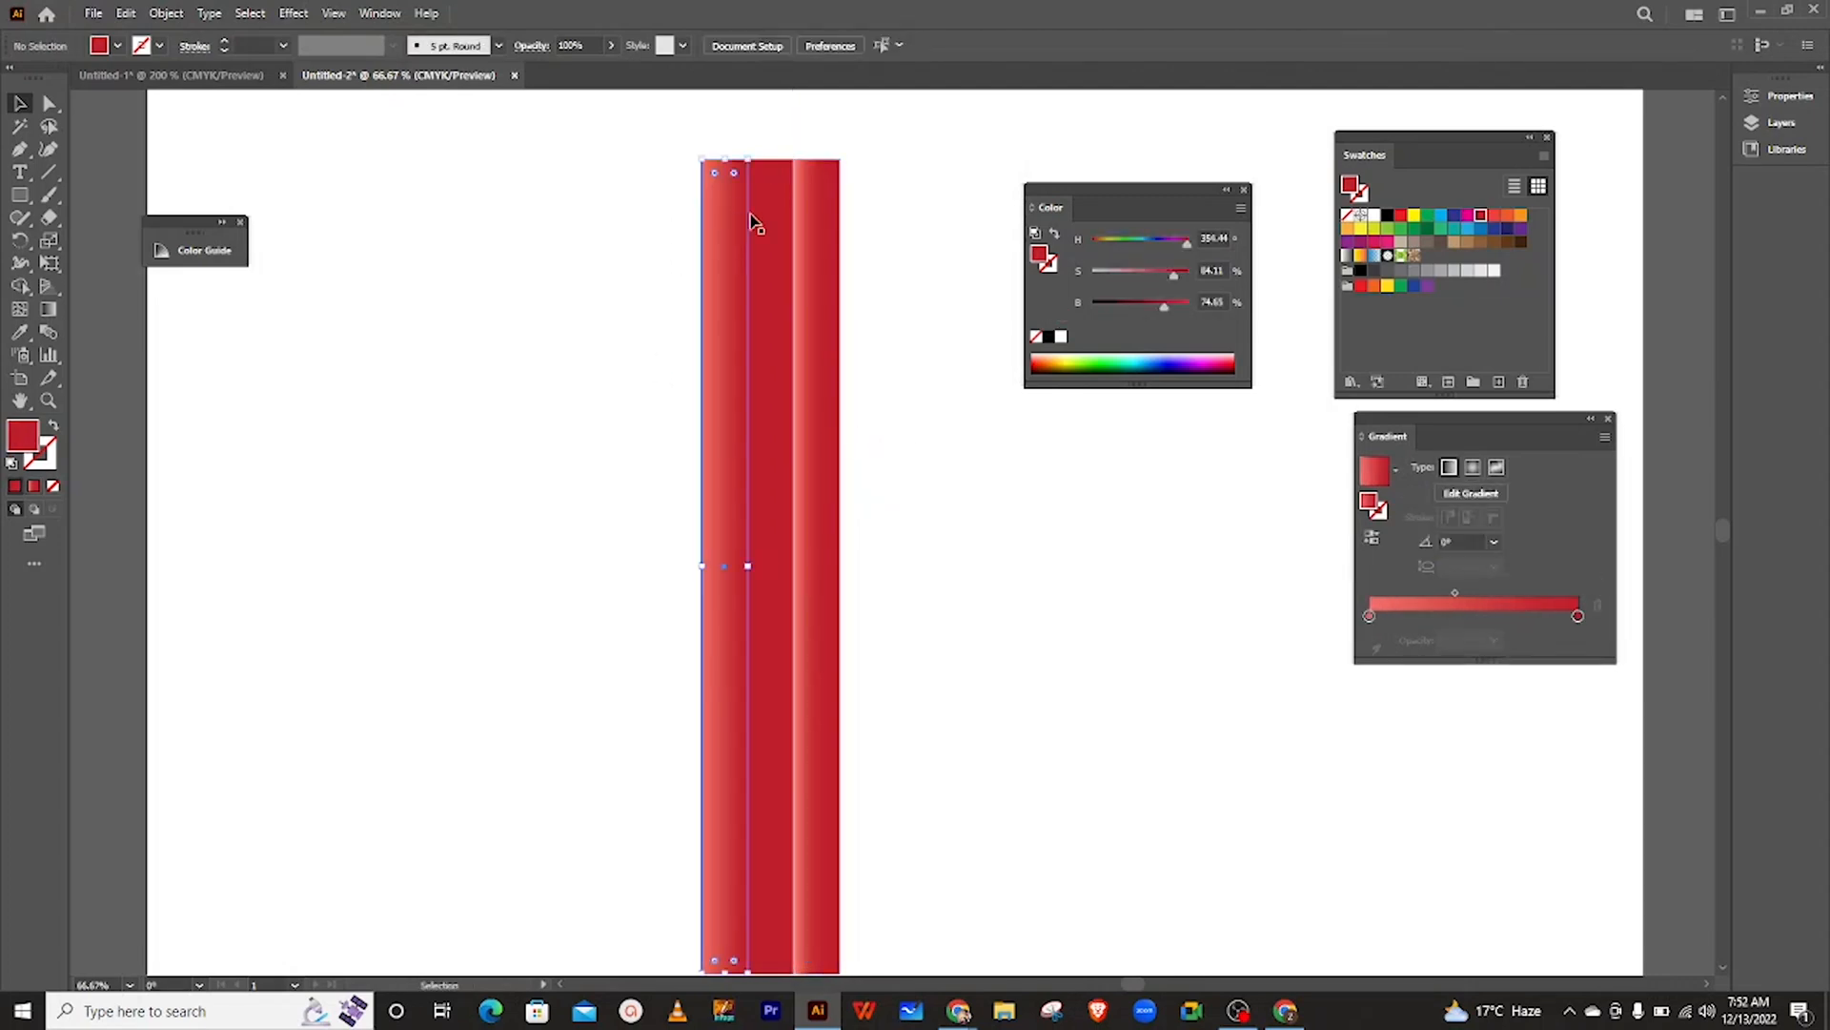
left_click(788, 532)
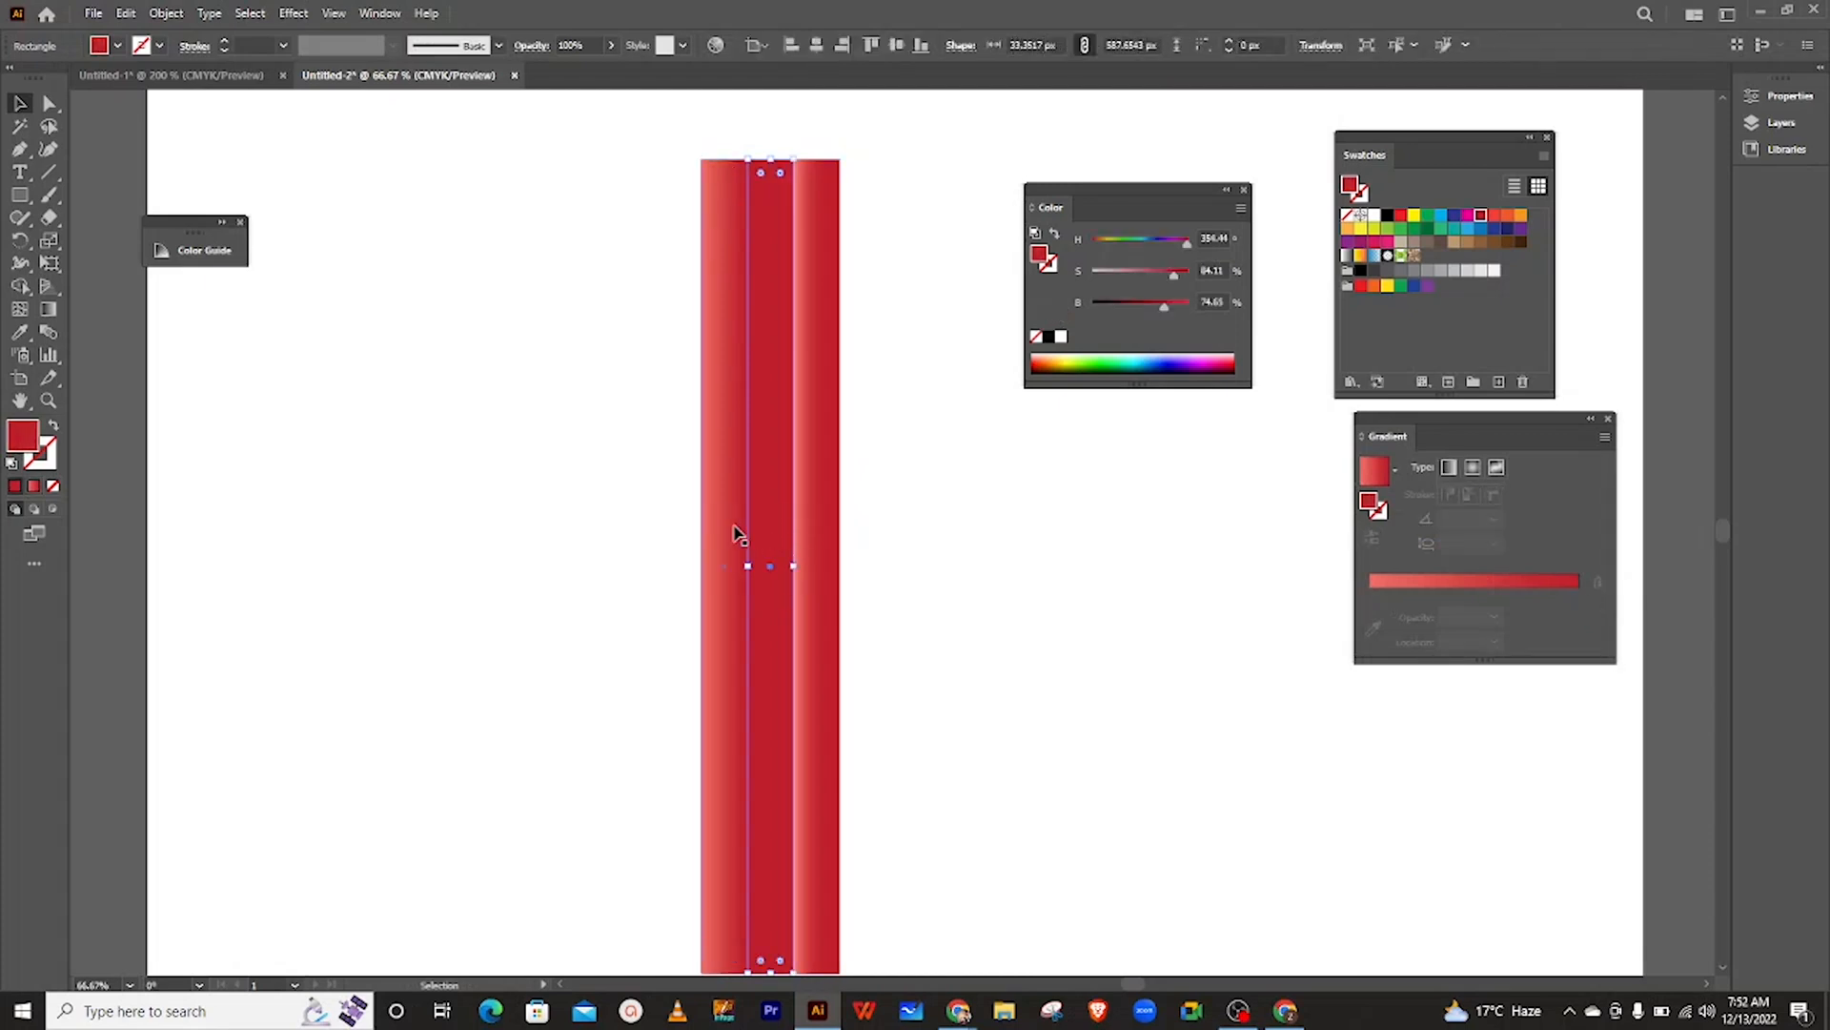
left_click(736, 531)
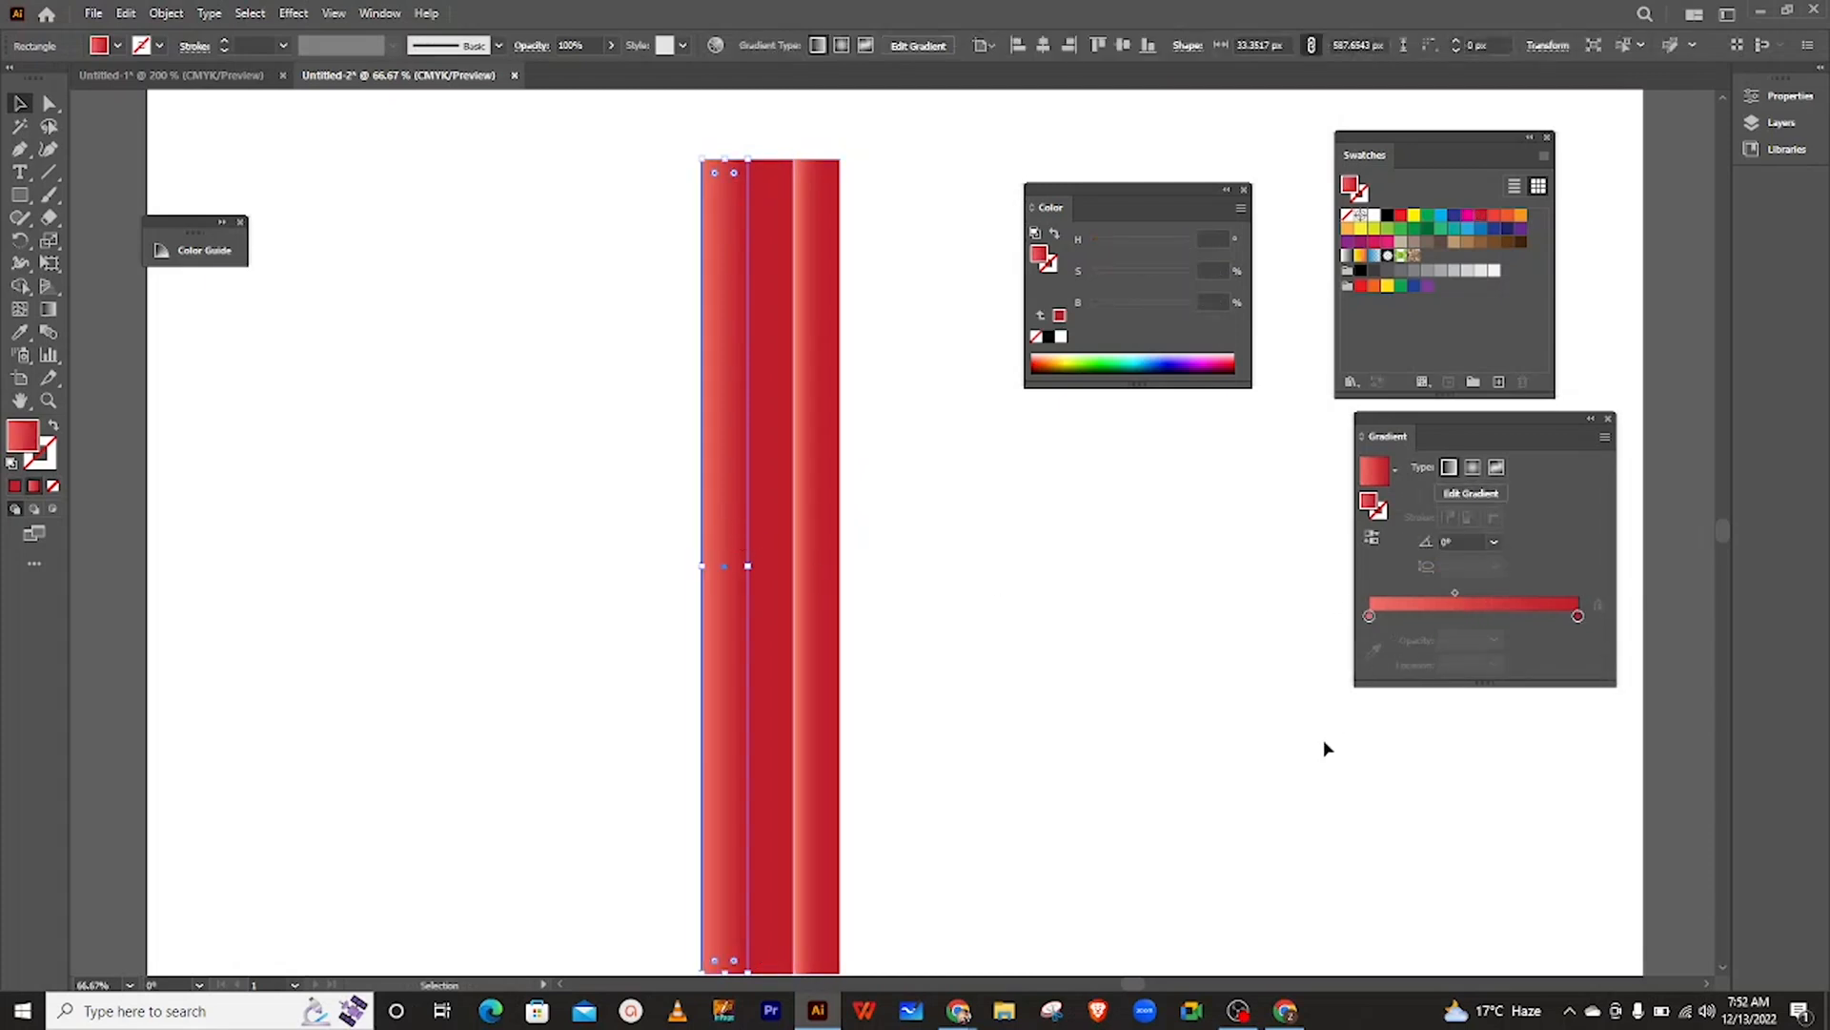
left_click_drag(1455, 591, 1501, 593)
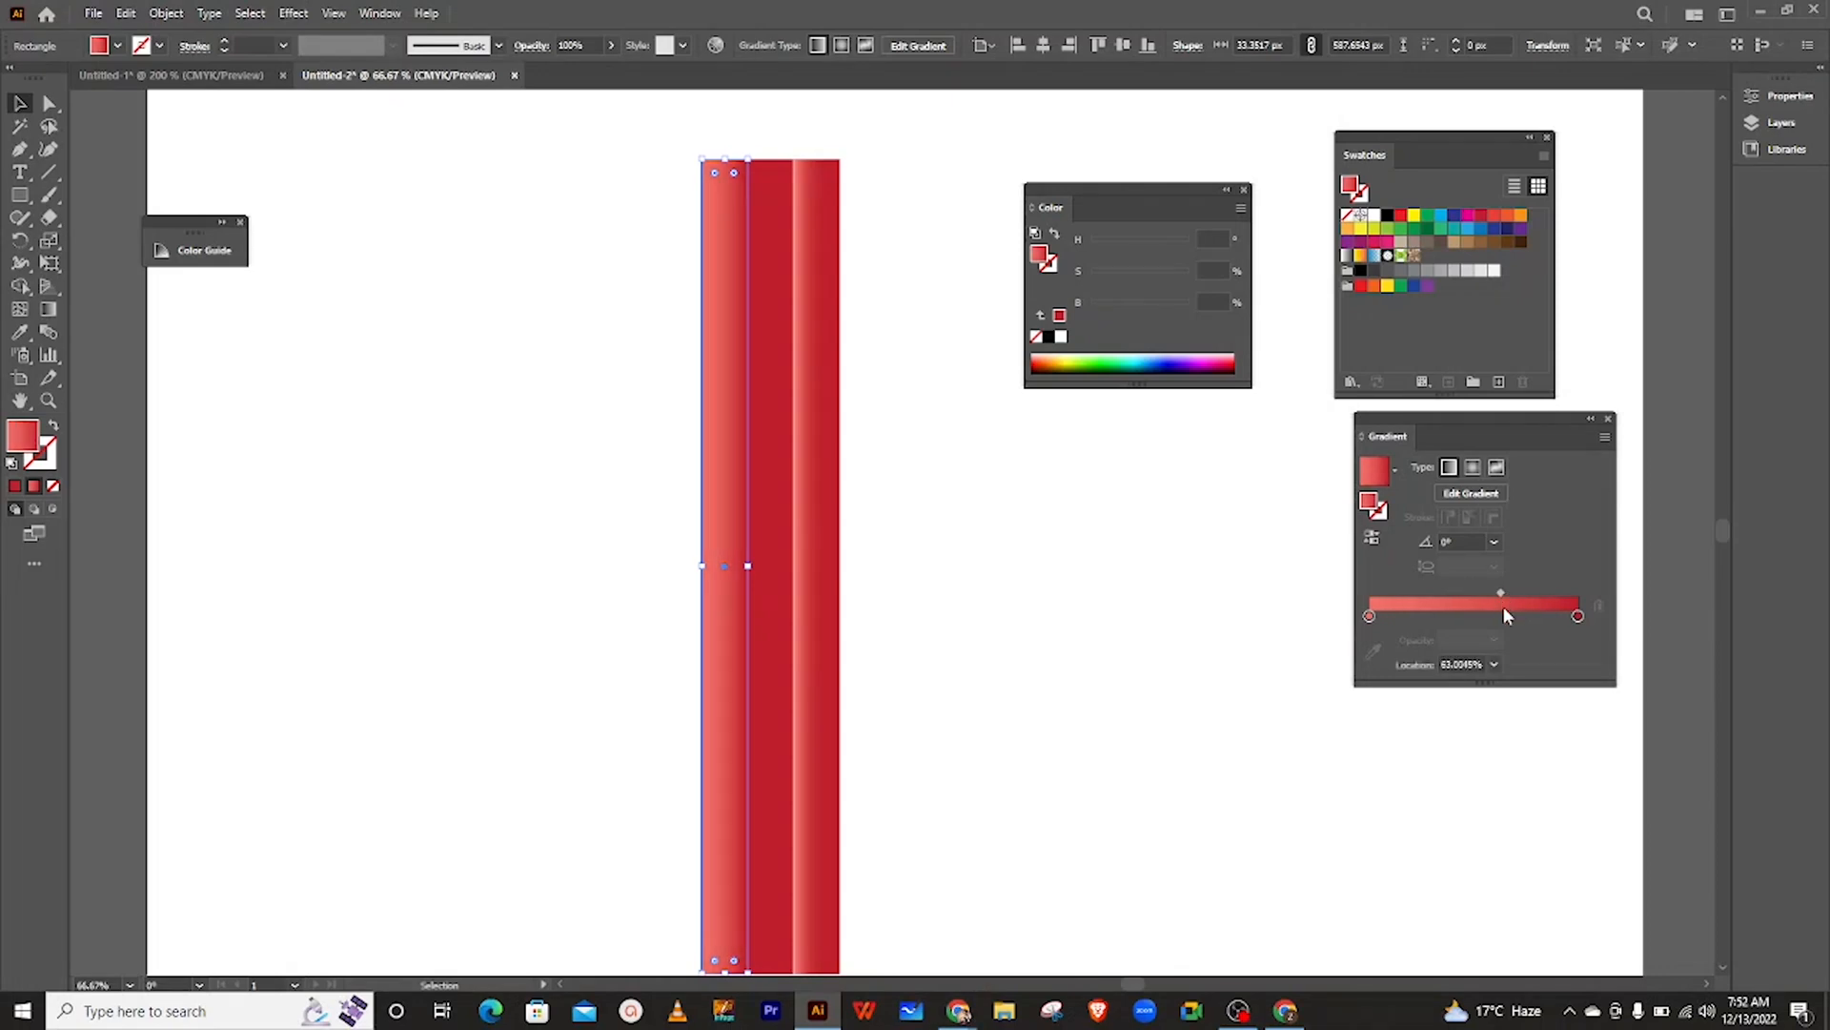
key("ctrl+z")
mouse_move(1577, 616)
left_mouse_down()
mouse_move(1430, 620)
mouse_move(1582, 620)
left_mouse_up()
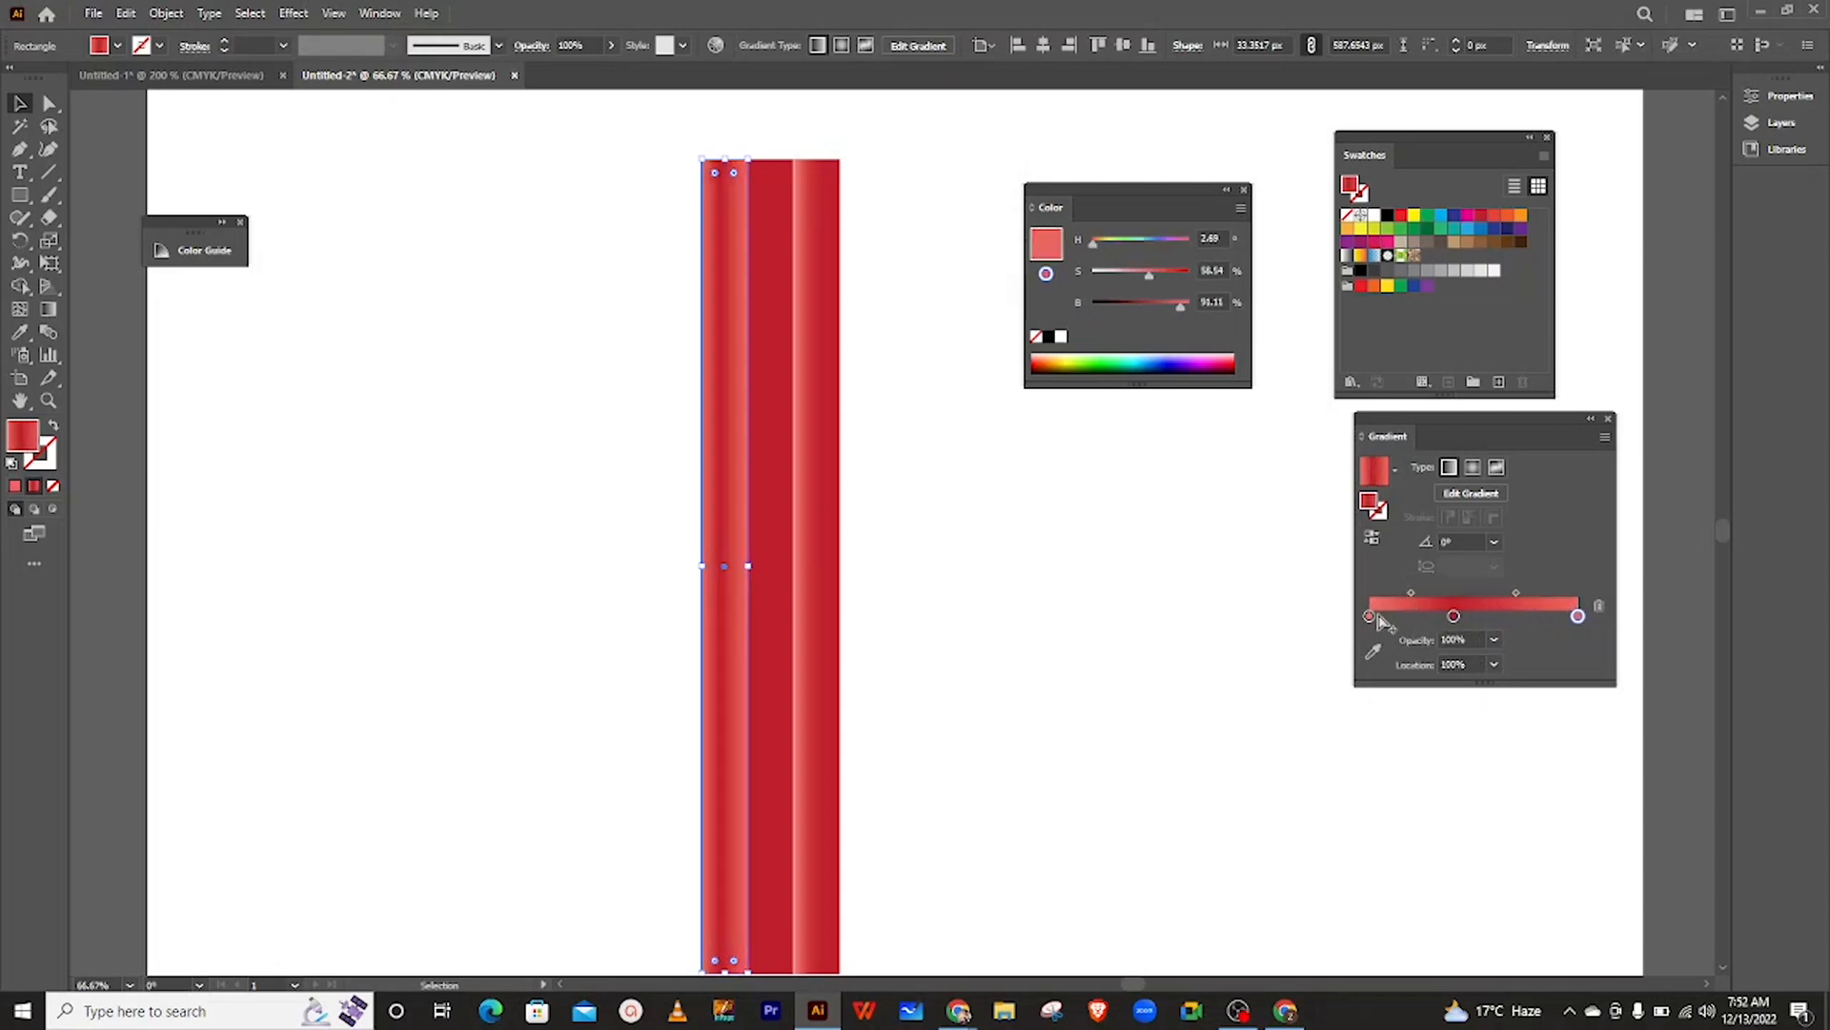
- Remove the 0% light stop from the leftmost strip's gradient and move its dark stop to about 69%
left_click_drag(1369, 617, 1380, 695)
left_click_drag(1452, 616, 1513, 616)
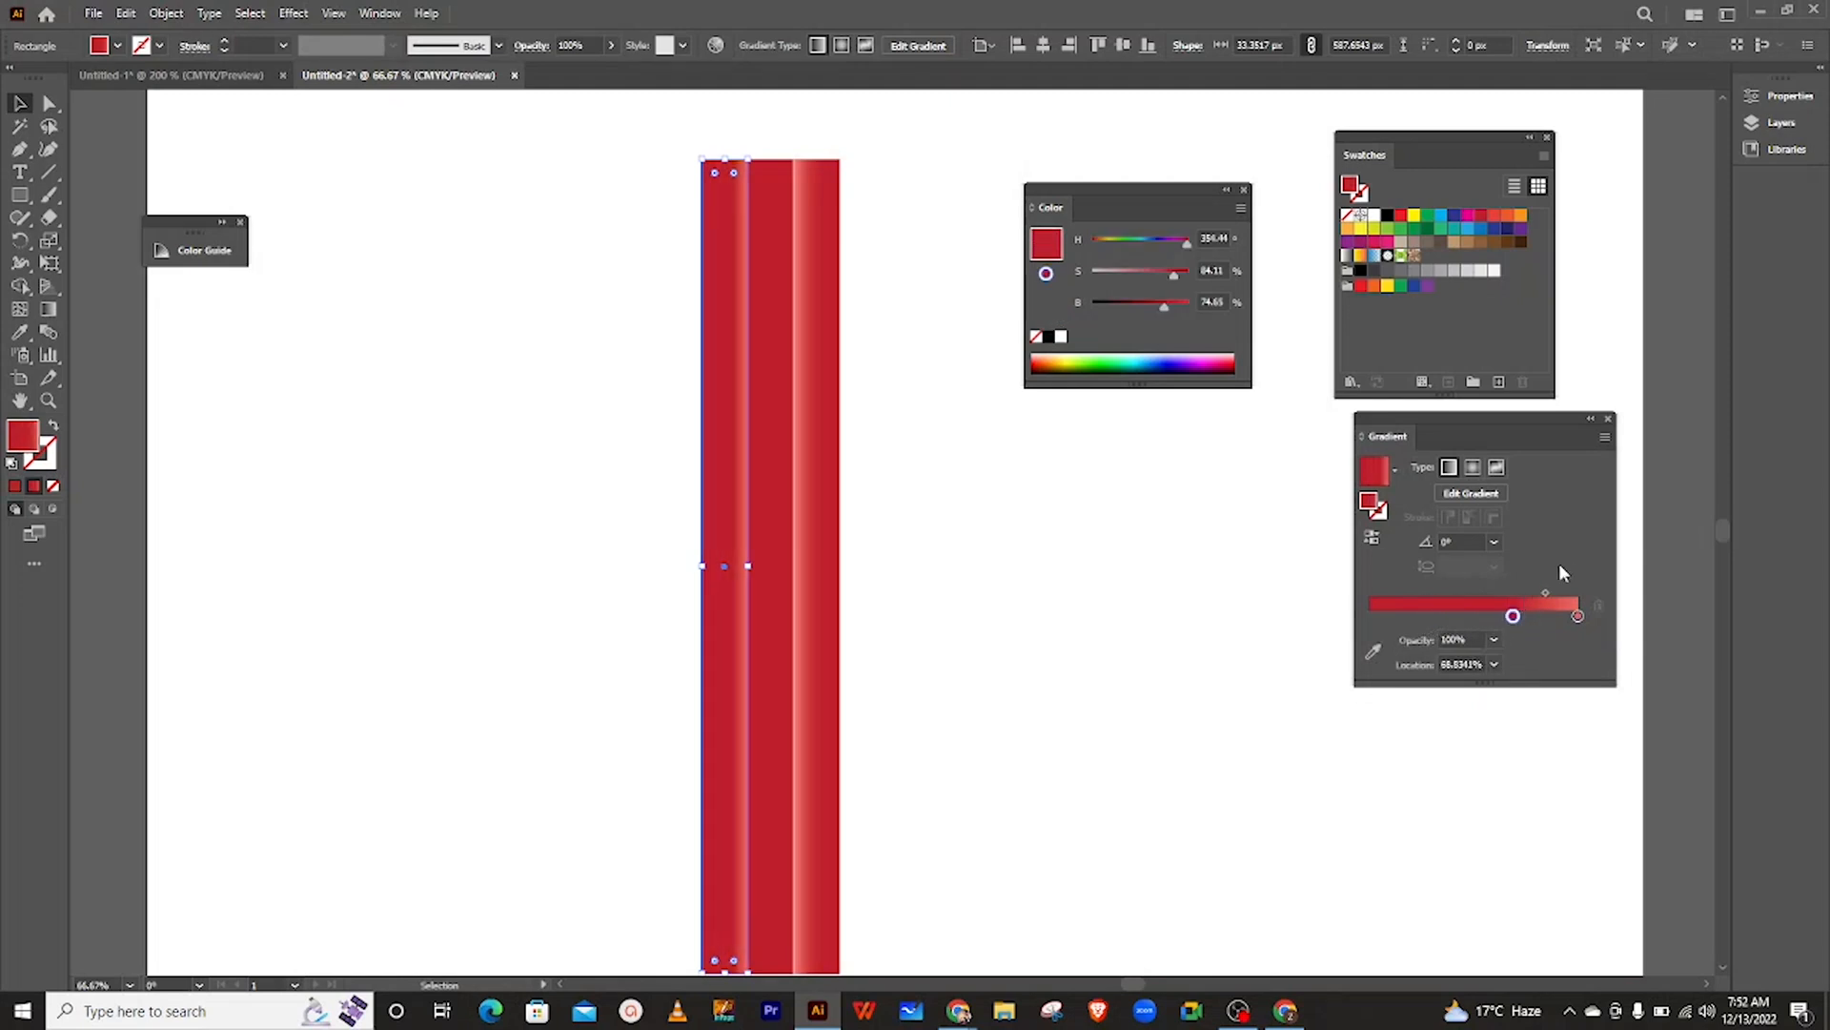
left_click(988, 550)
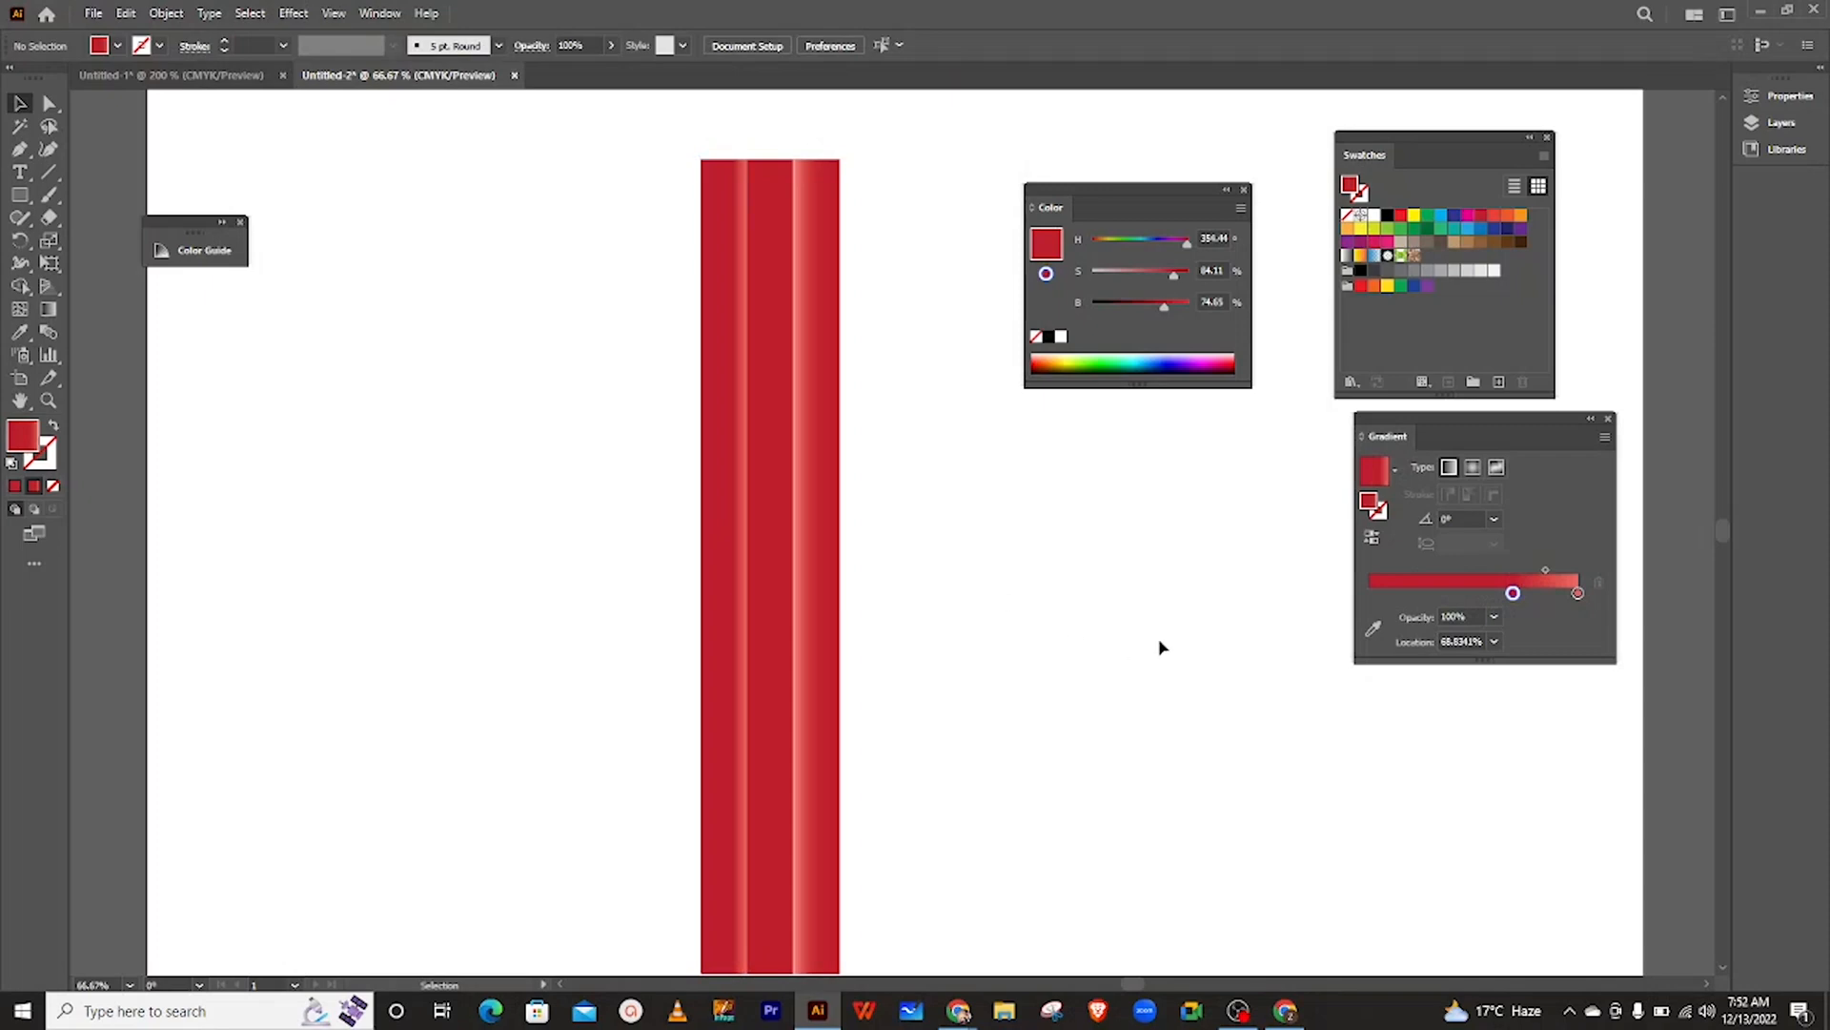
scroll(973, 646, "down", 3)
scroll(972, 642, "up", 1)
- Try shifting the current gradient's dark stop toward the start and its midpoint to about 71%
mouse_move(1513, 593)
left_mouse_down()
mouse_move(1456, 595)
mouse_move(1484, 572)
left_mouse_up()
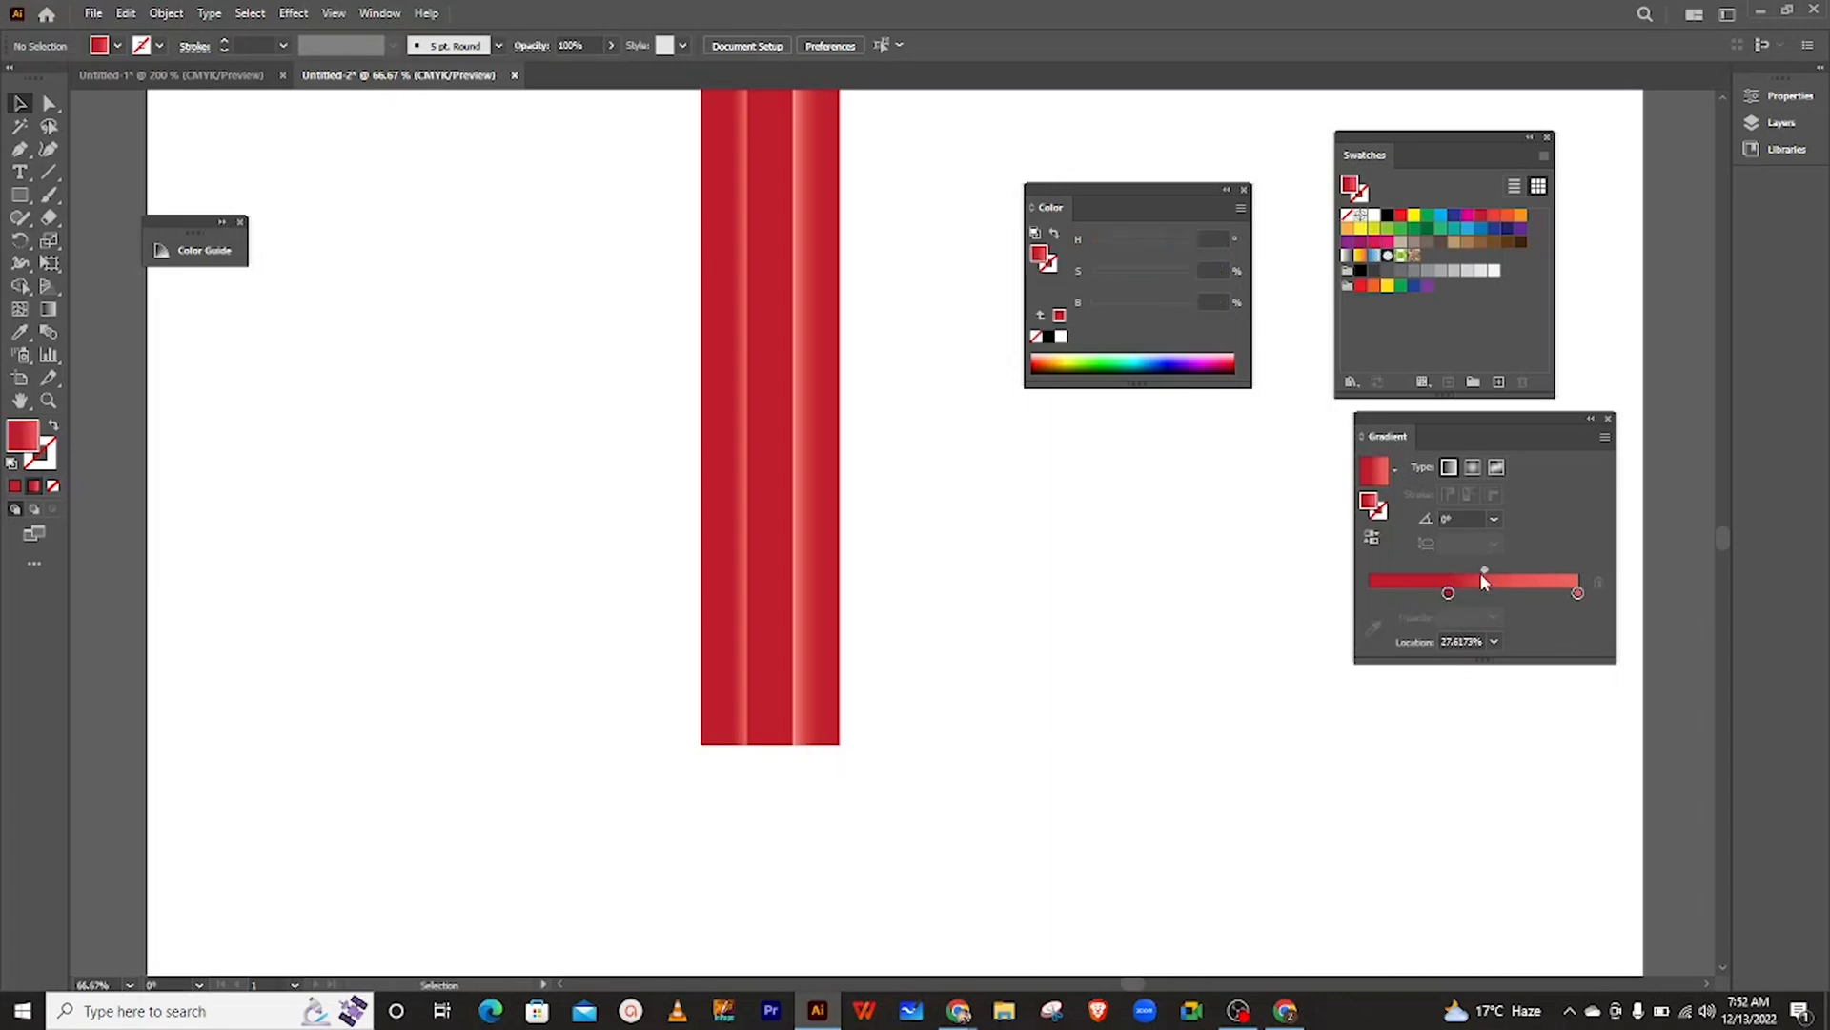
left_click_drag(1500, 570, 1554, 572)
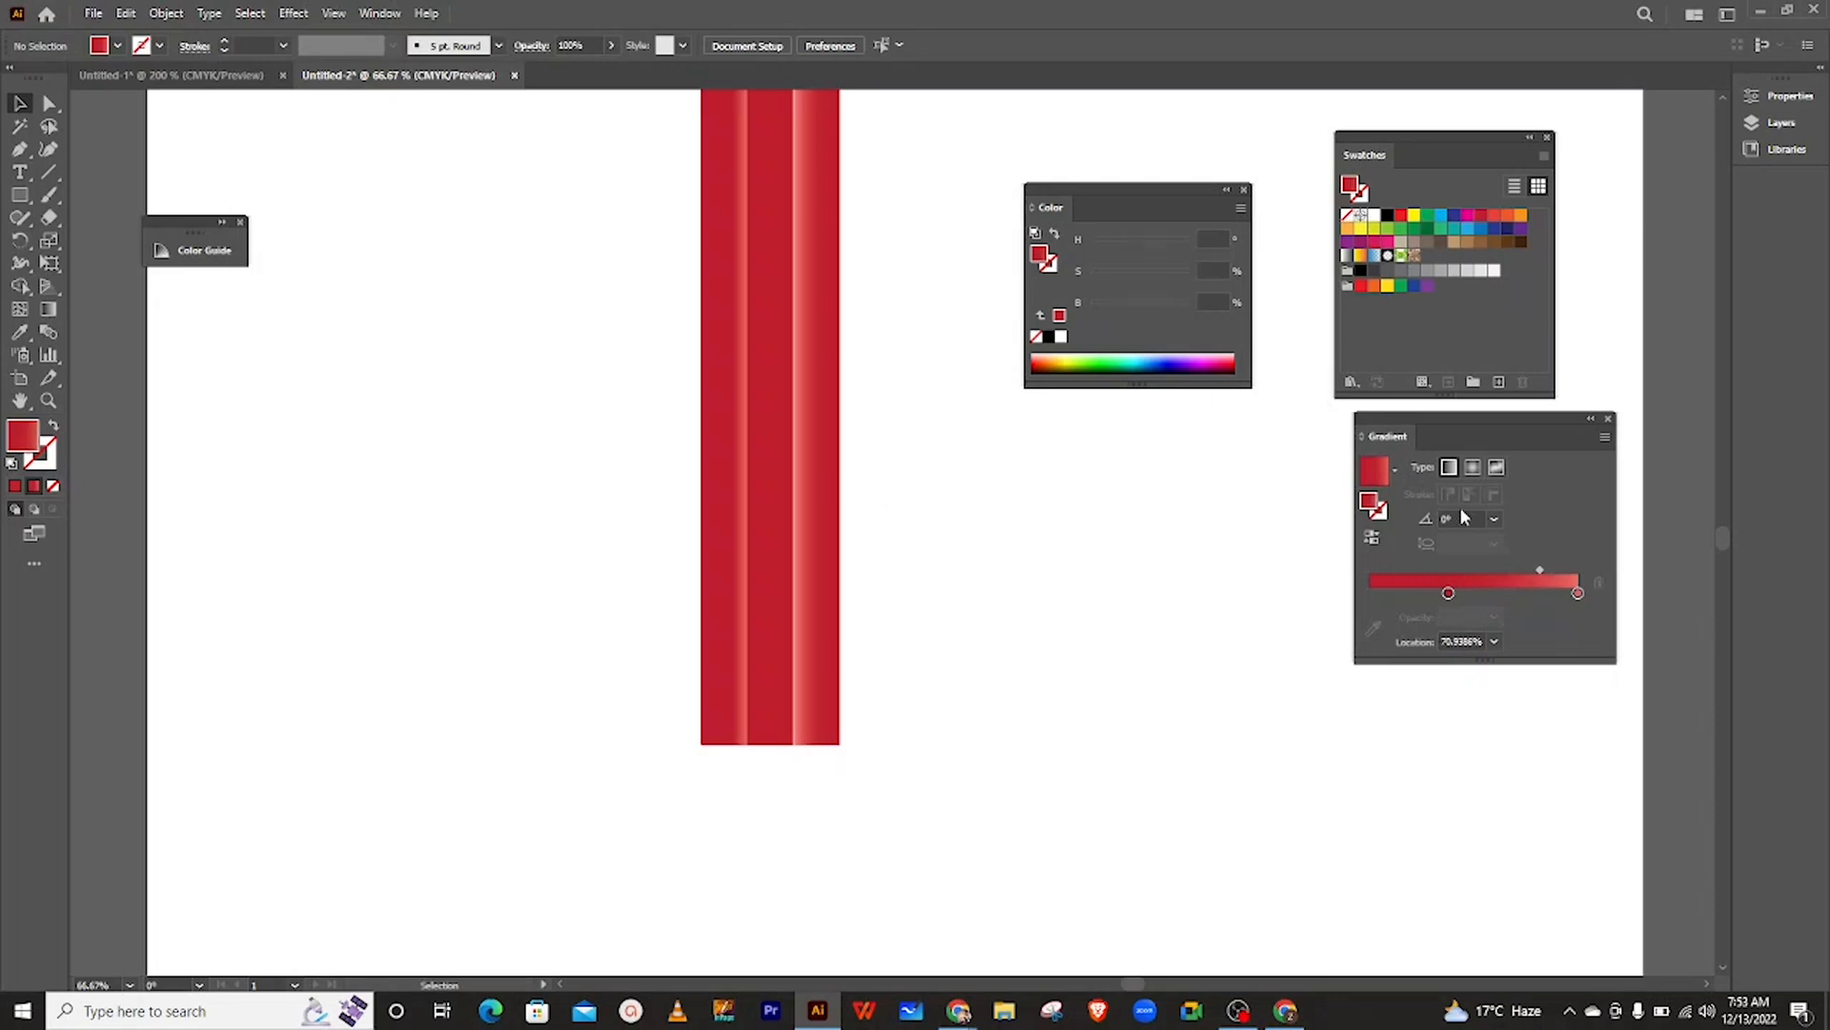
left_click(1576, 593)
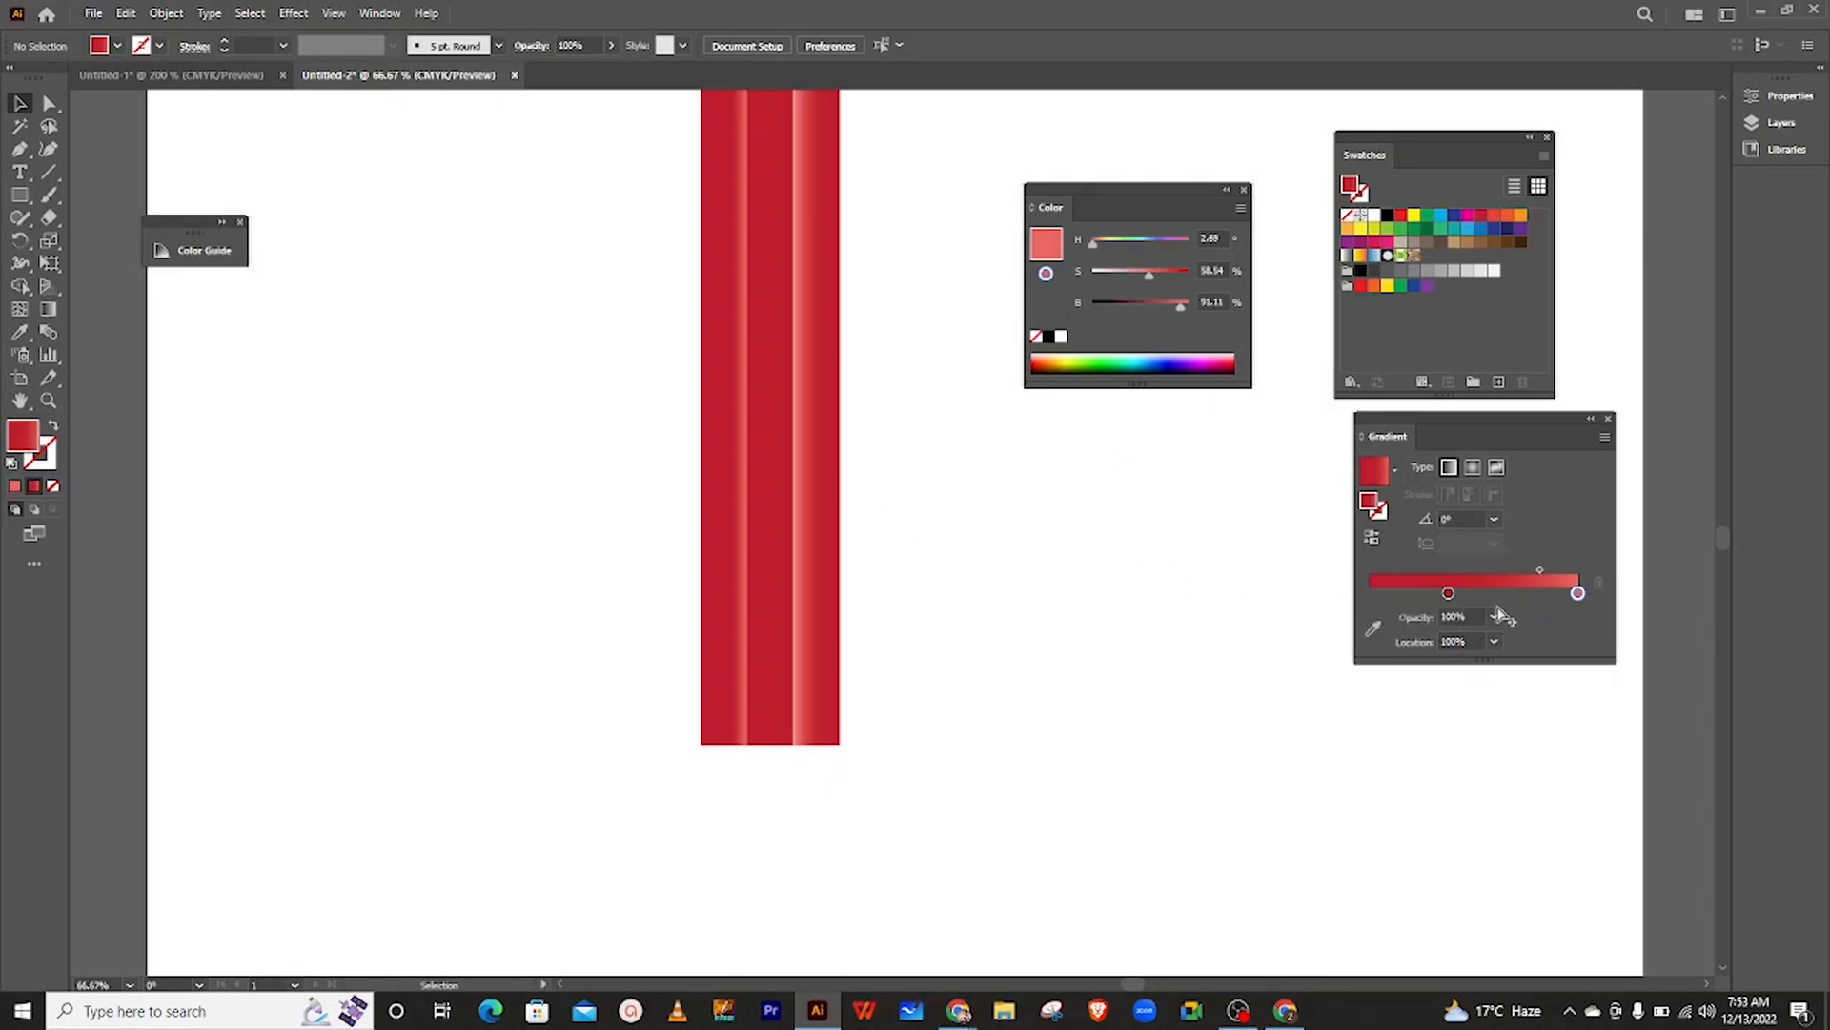
- Undo the latest gradient changes until the leftmost strip again has its light stop at 0% and dark stop at about 40%
key("ctrl+z")
key("ctrl+z")
key("ctrl+z")
key("ctrl+z")
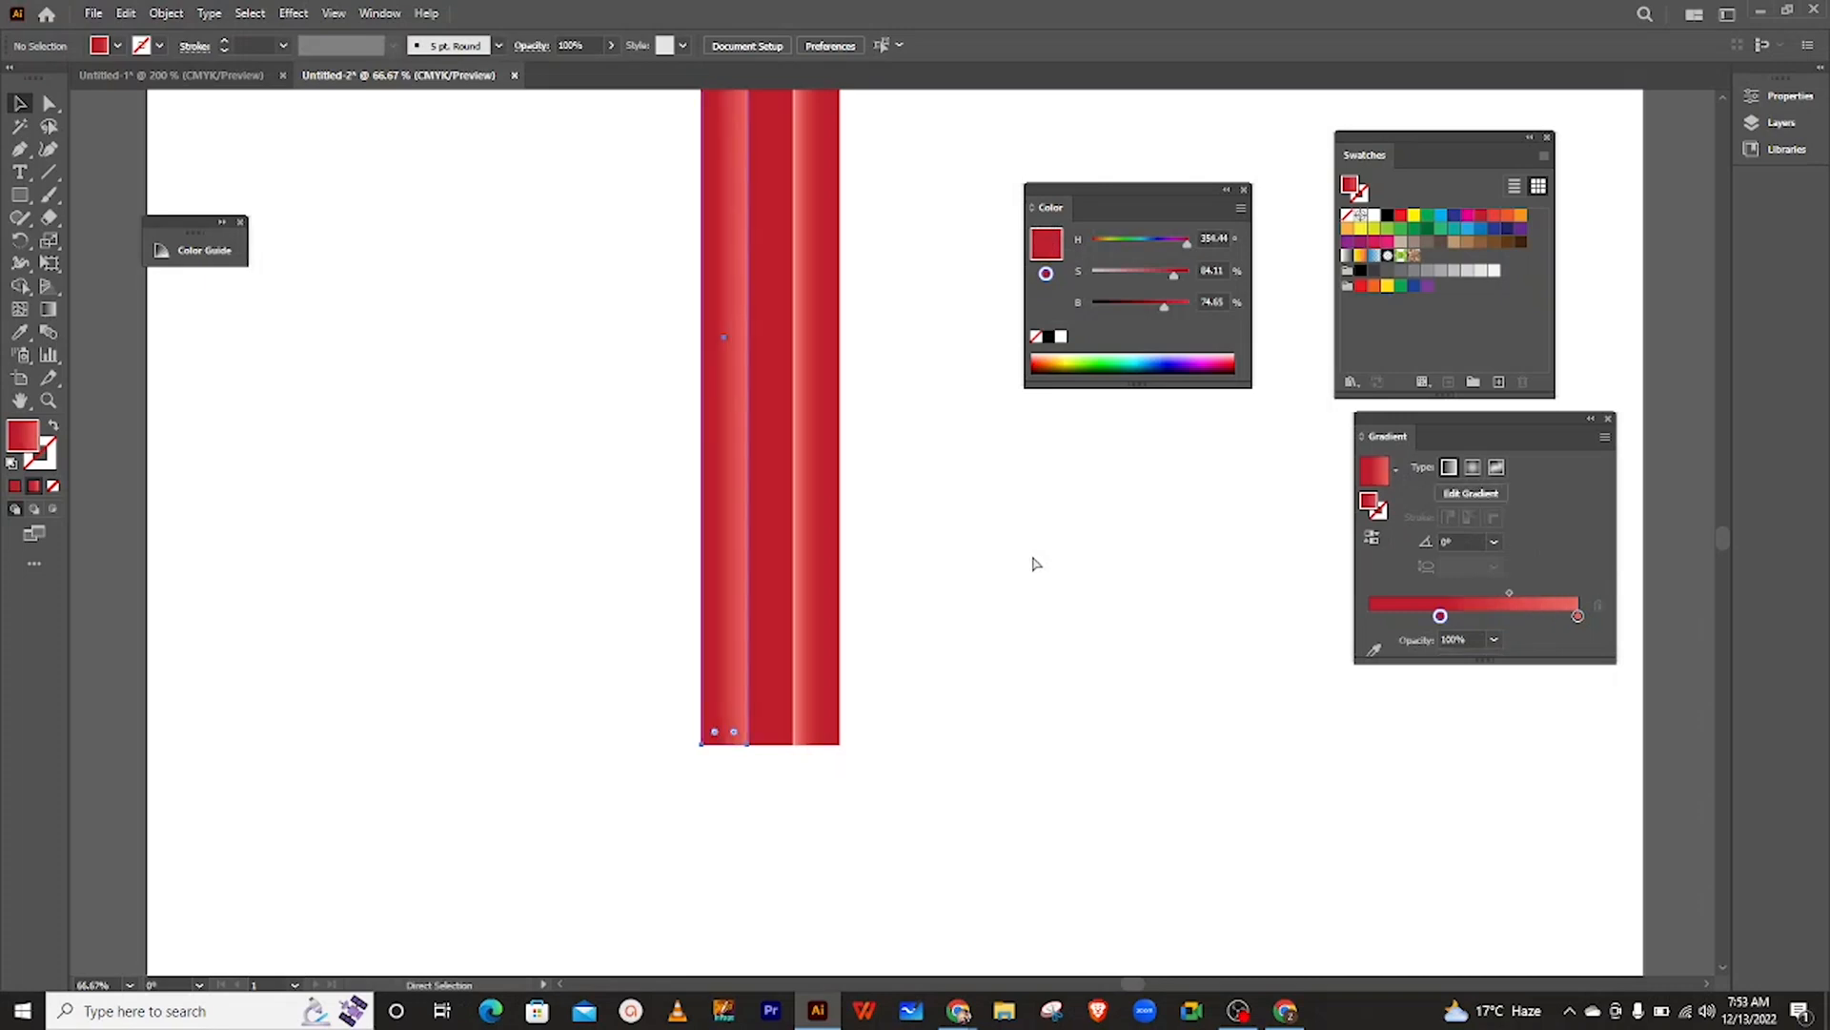
key("ctrl+z")
key("ctrl+z")
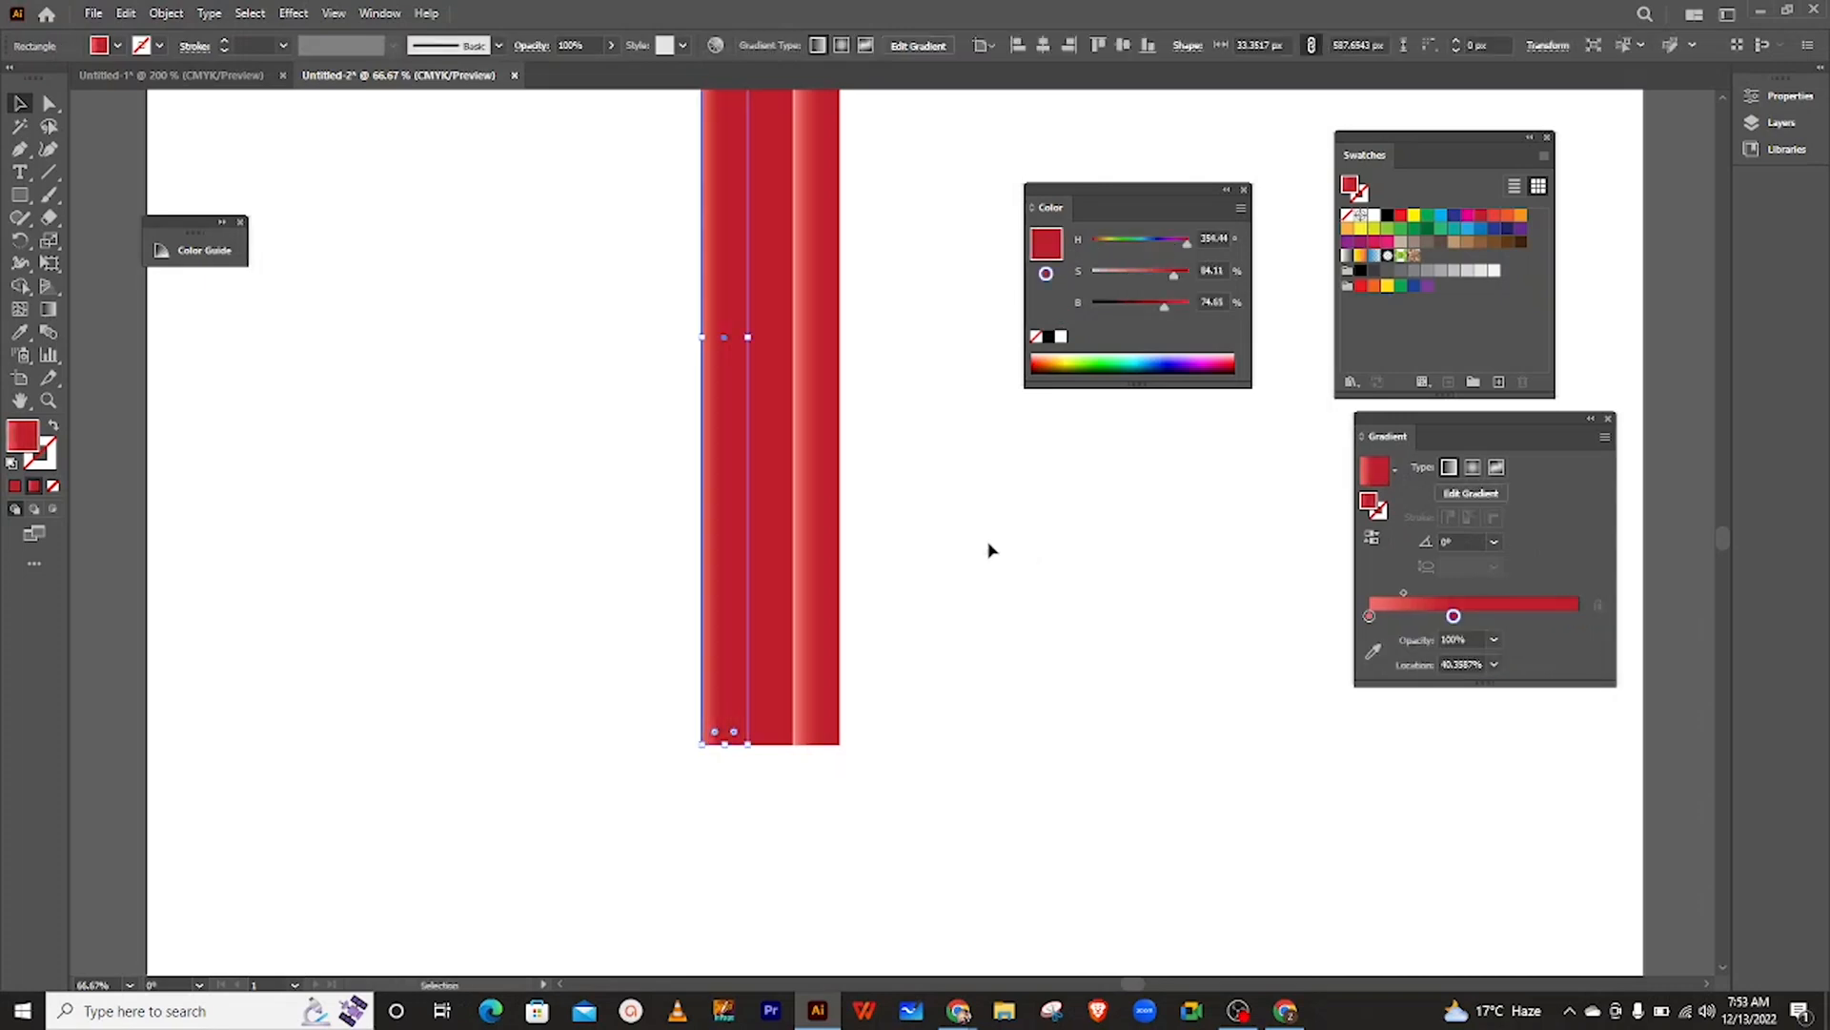
left_click(988, 548)
- Move the second stop of the rightmost strip's gradient to about 11% and the midpoint after it to 13%
scroll(903, 474, "up", 3)
left_click(805, 388)
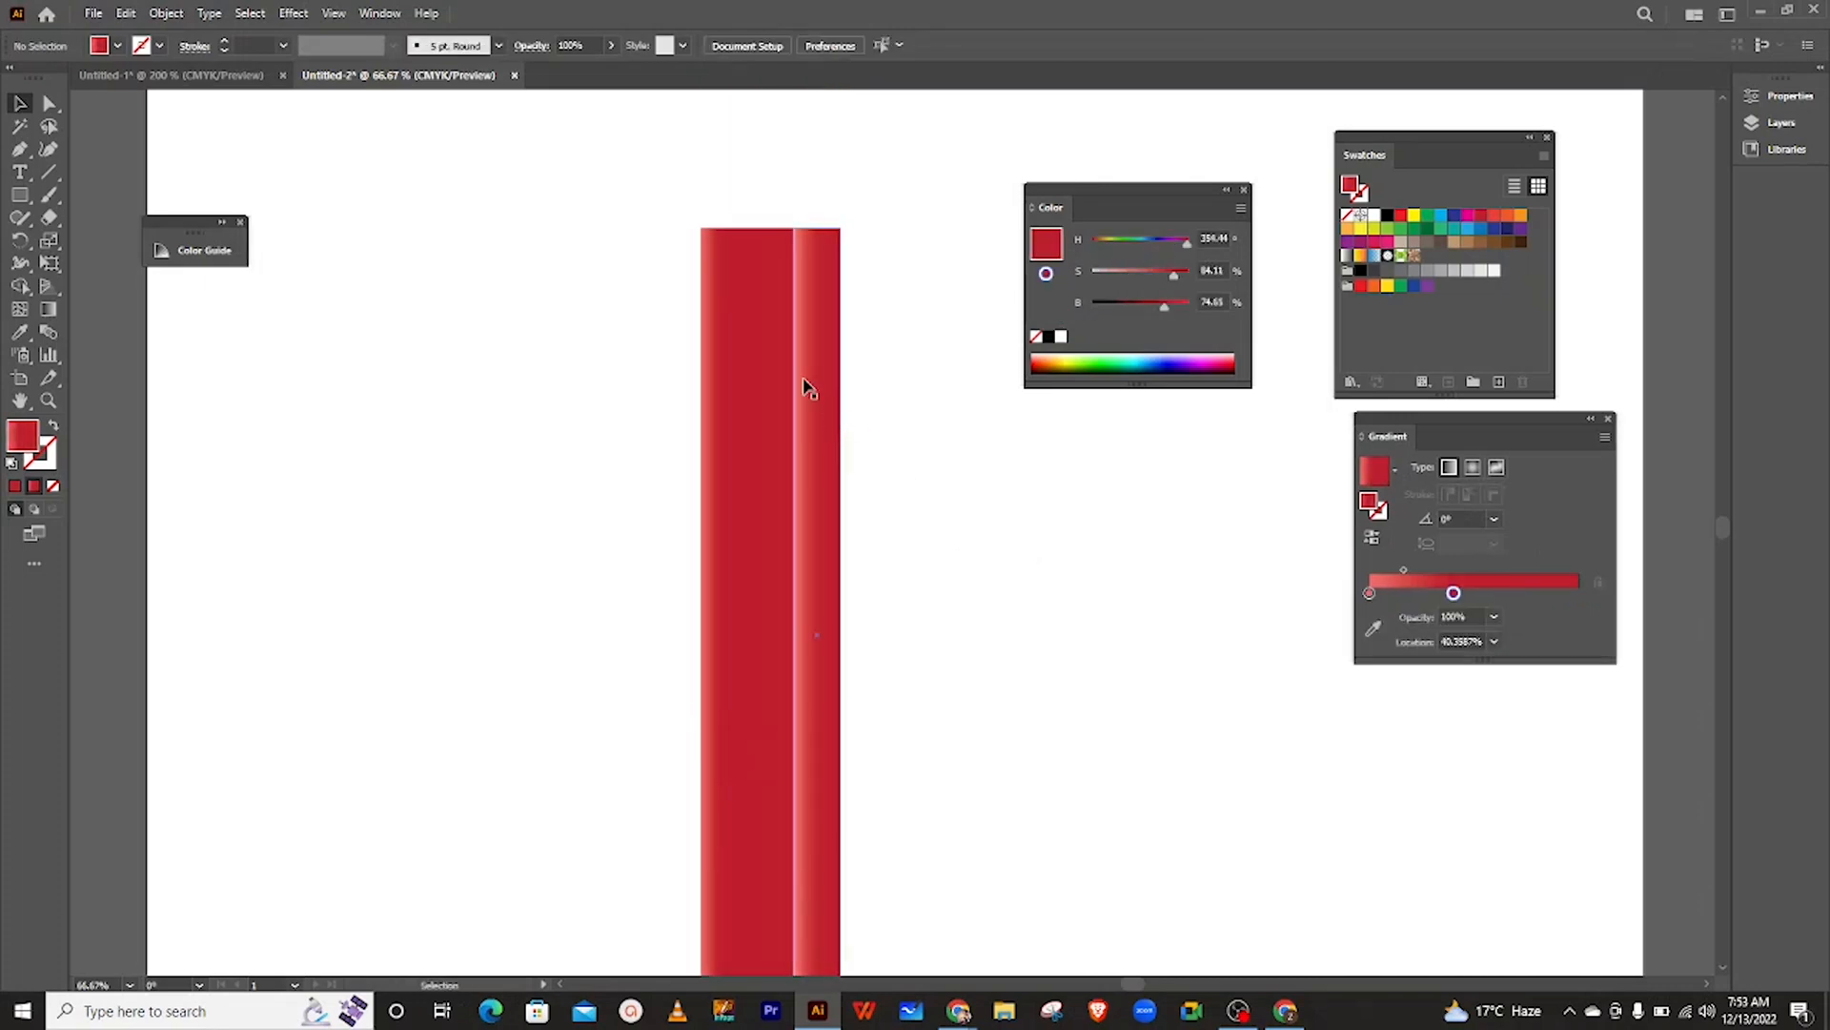
left_click_drag(1389, 618, 1398, 618)
left_click(1418, 594)
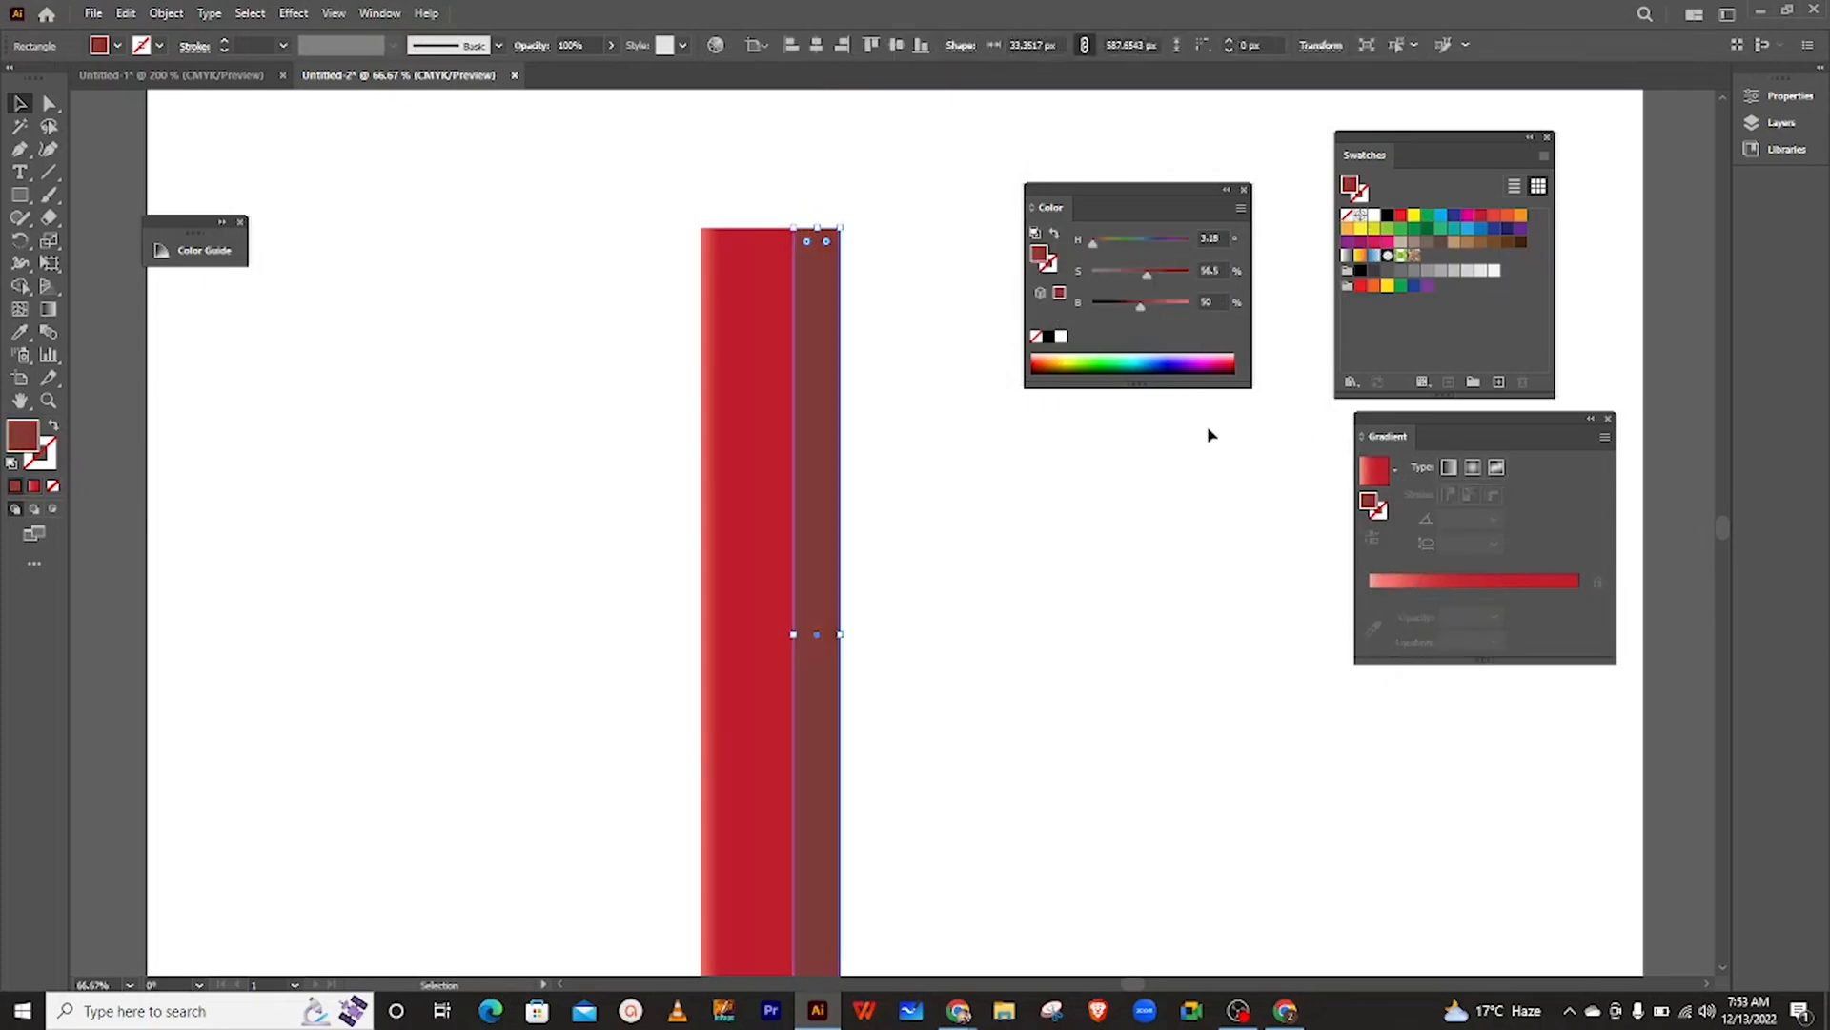
key("a")
key("v")
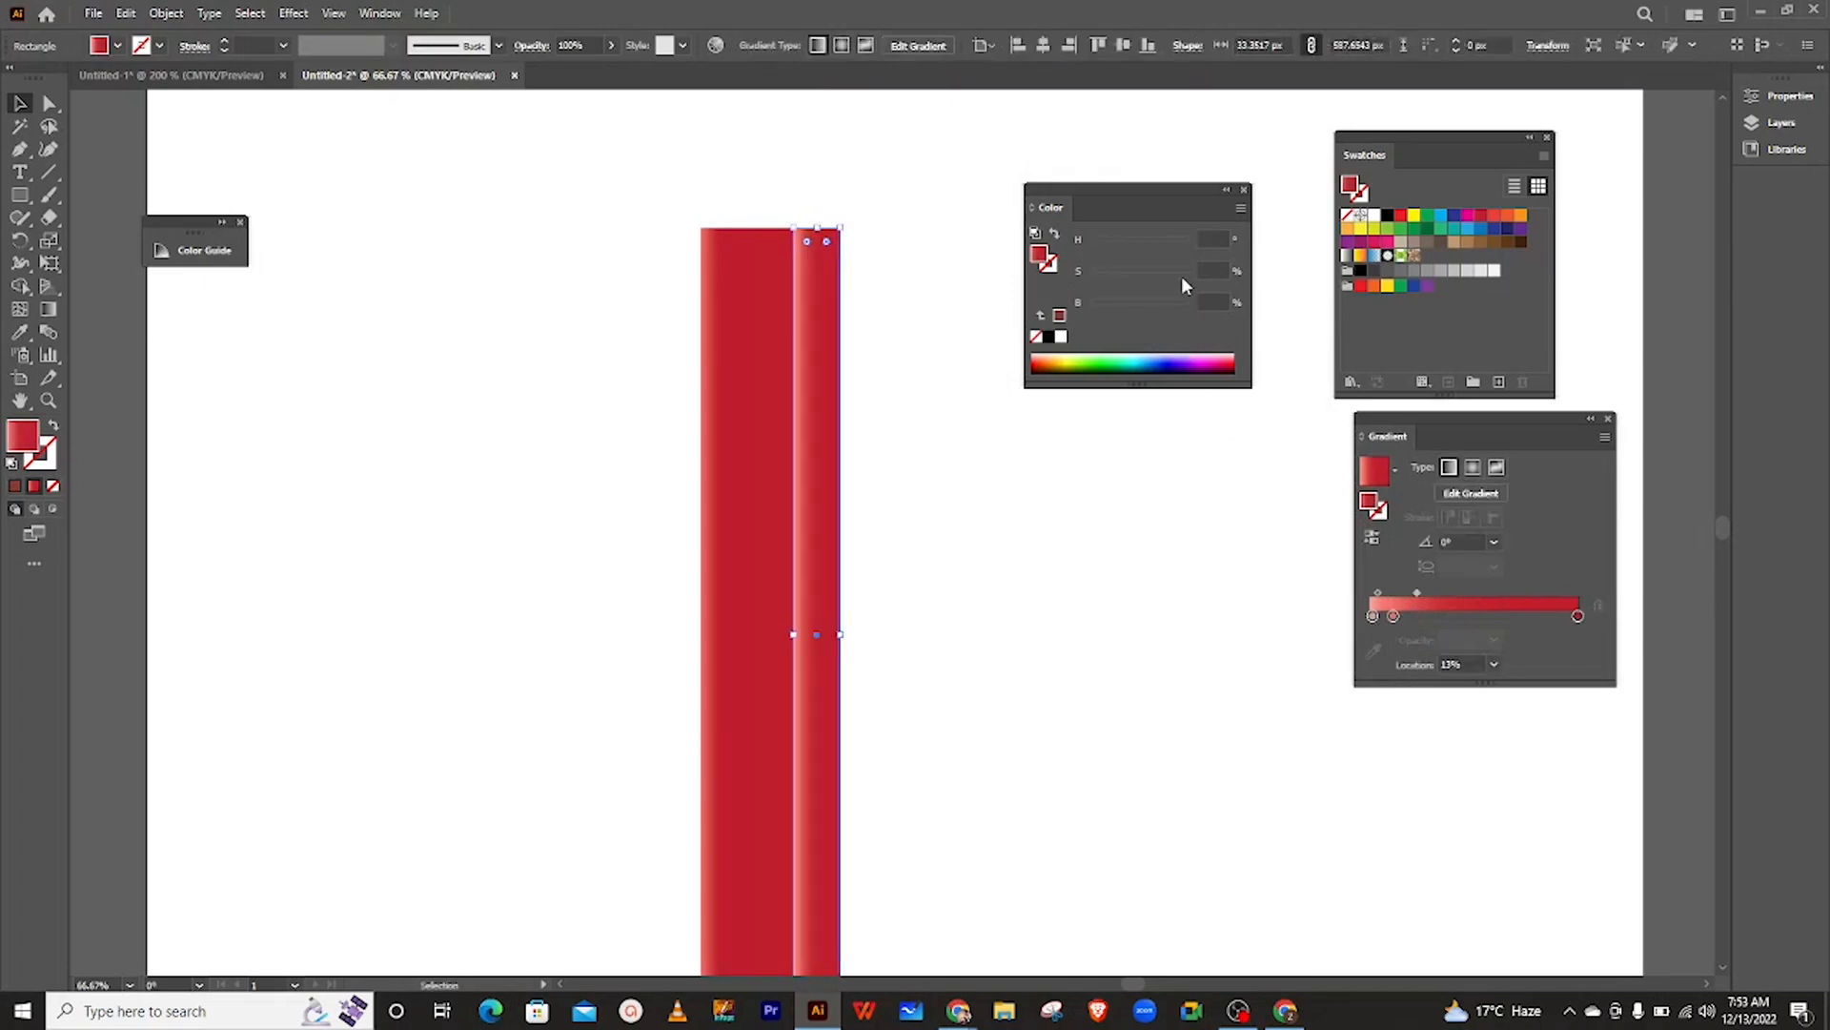
- Lower the saturation of the second stop in the rightmost strip's gradient to 50%
left_click(1393, 616)
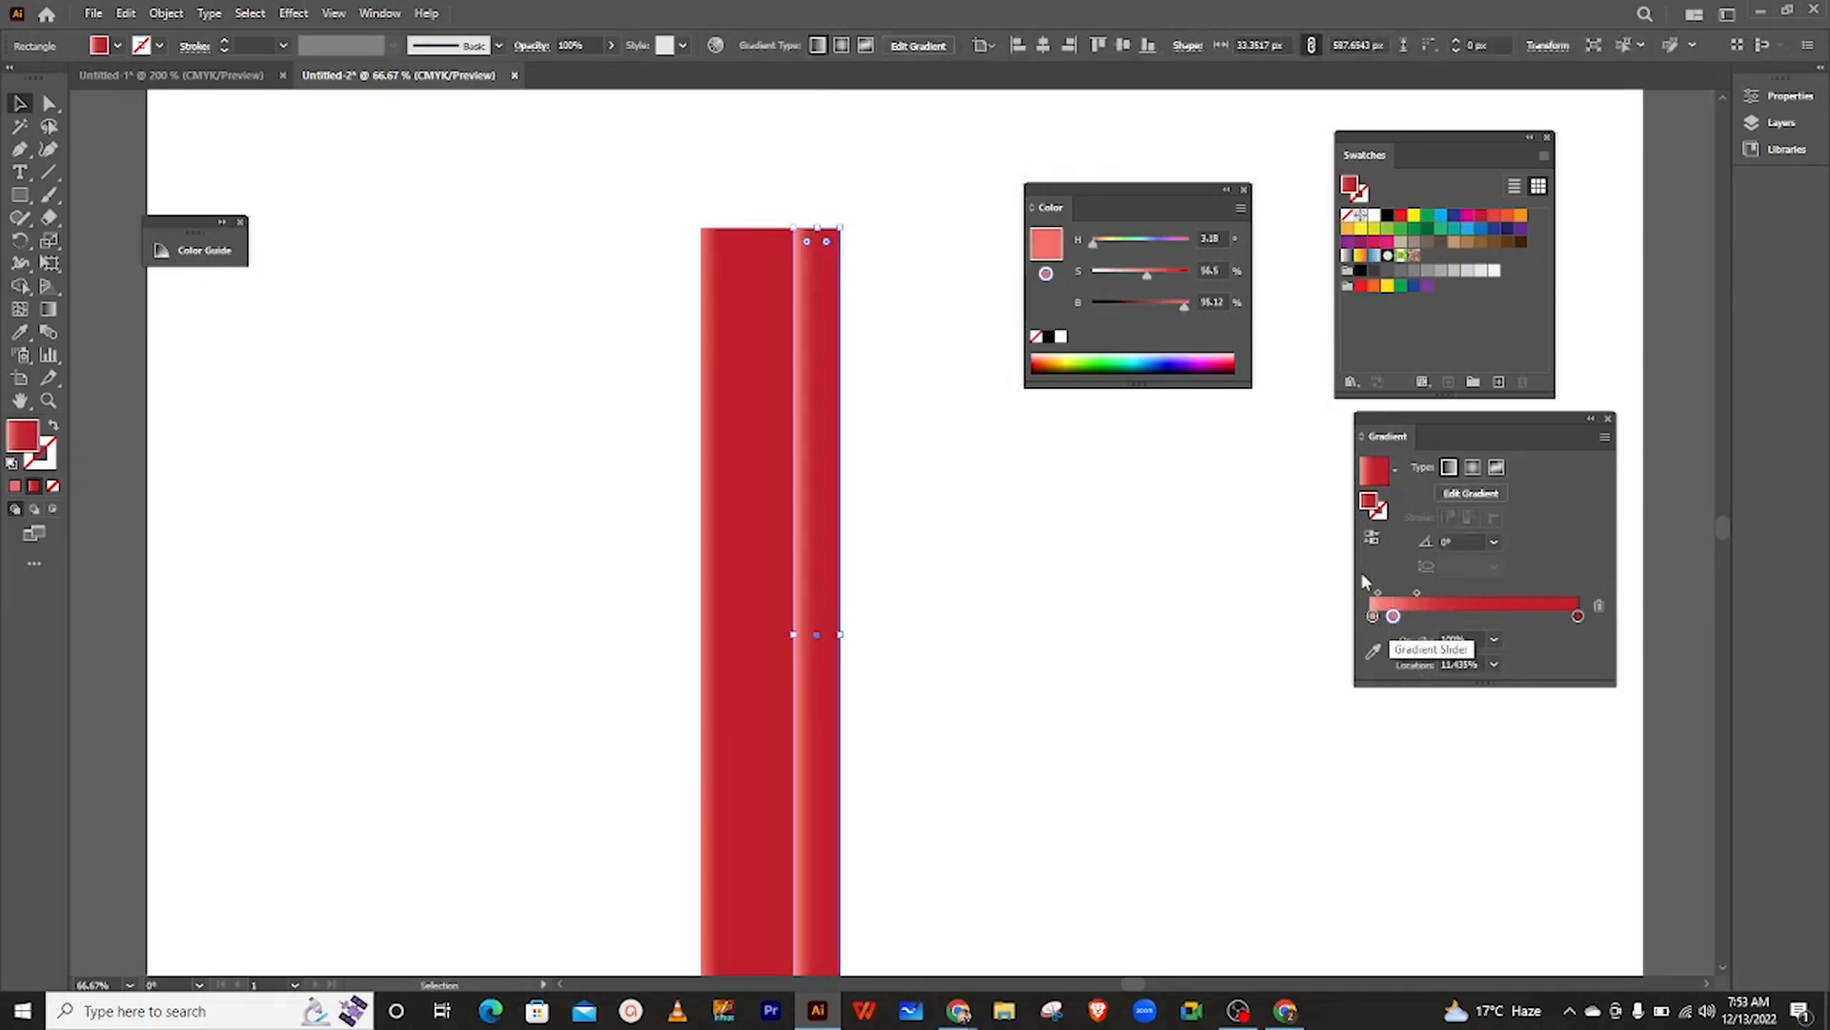
left_click_drag(1144, 273, 1140, 275)
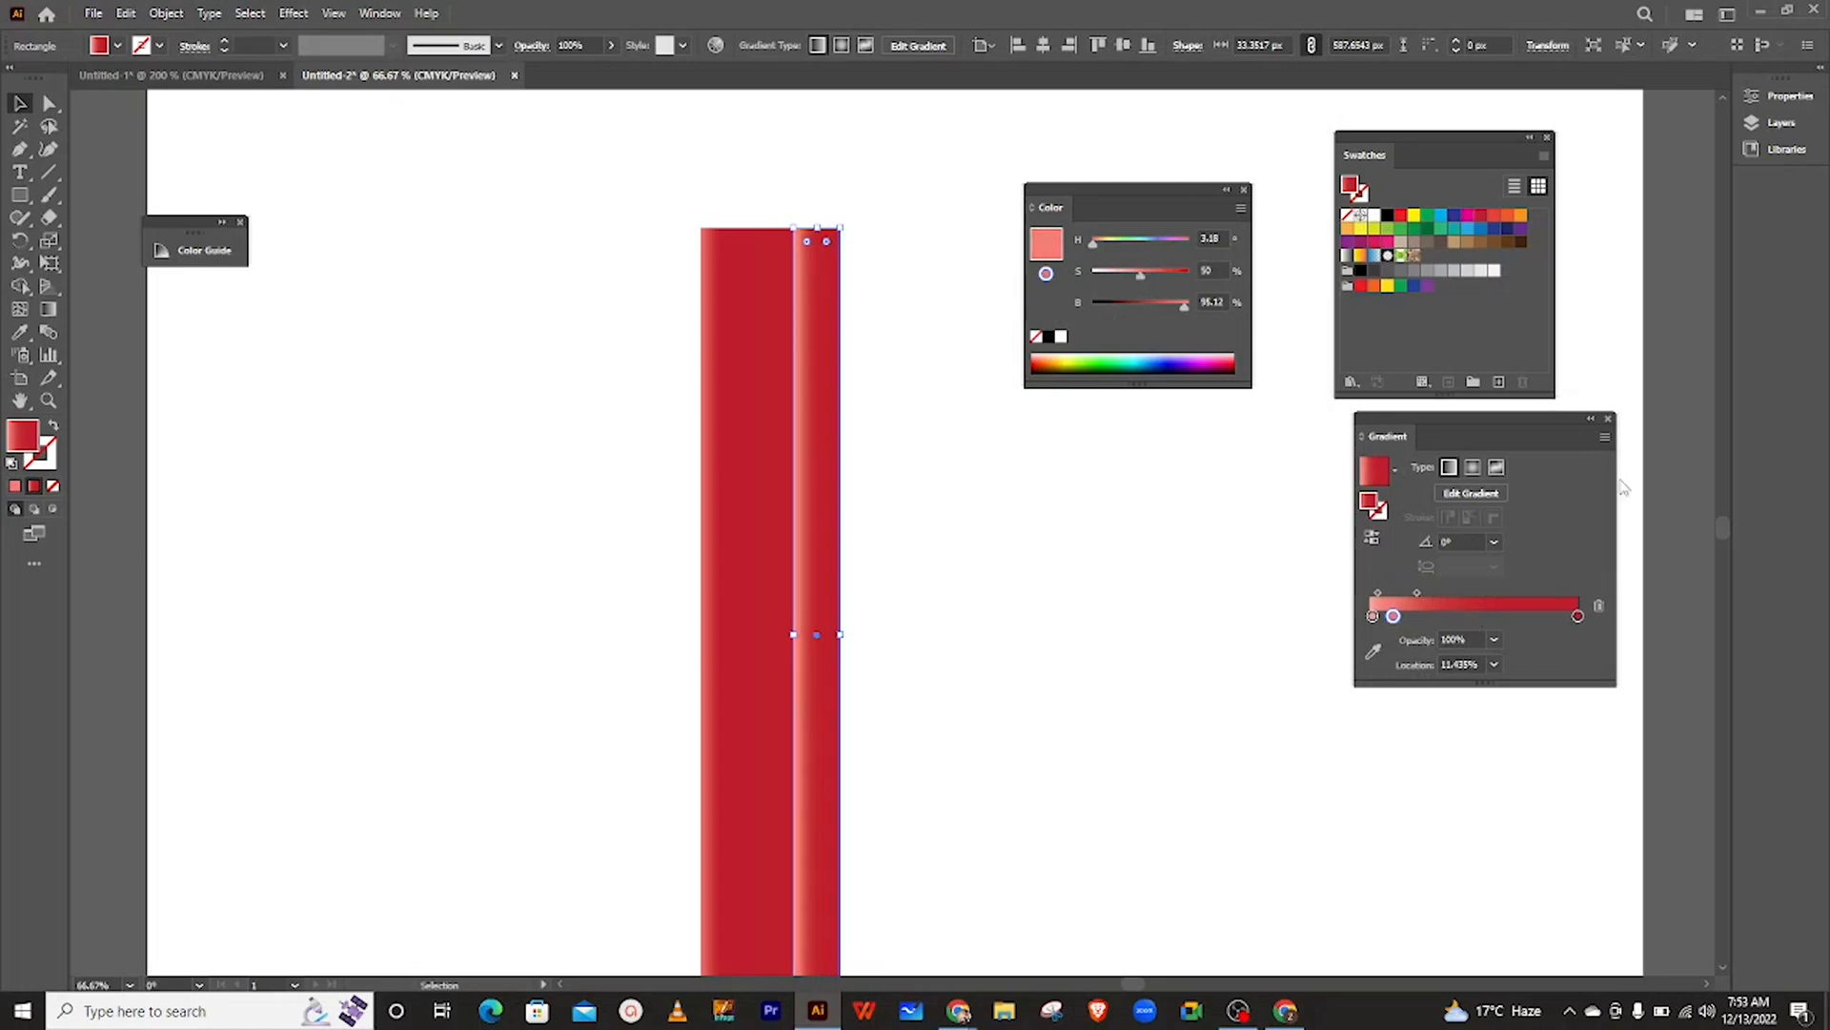
left_click(961, 494)
- Fill the middle strip with the same light-to-dark red gradient as the rightmost strip
scroll(815, 624, "down", 1)
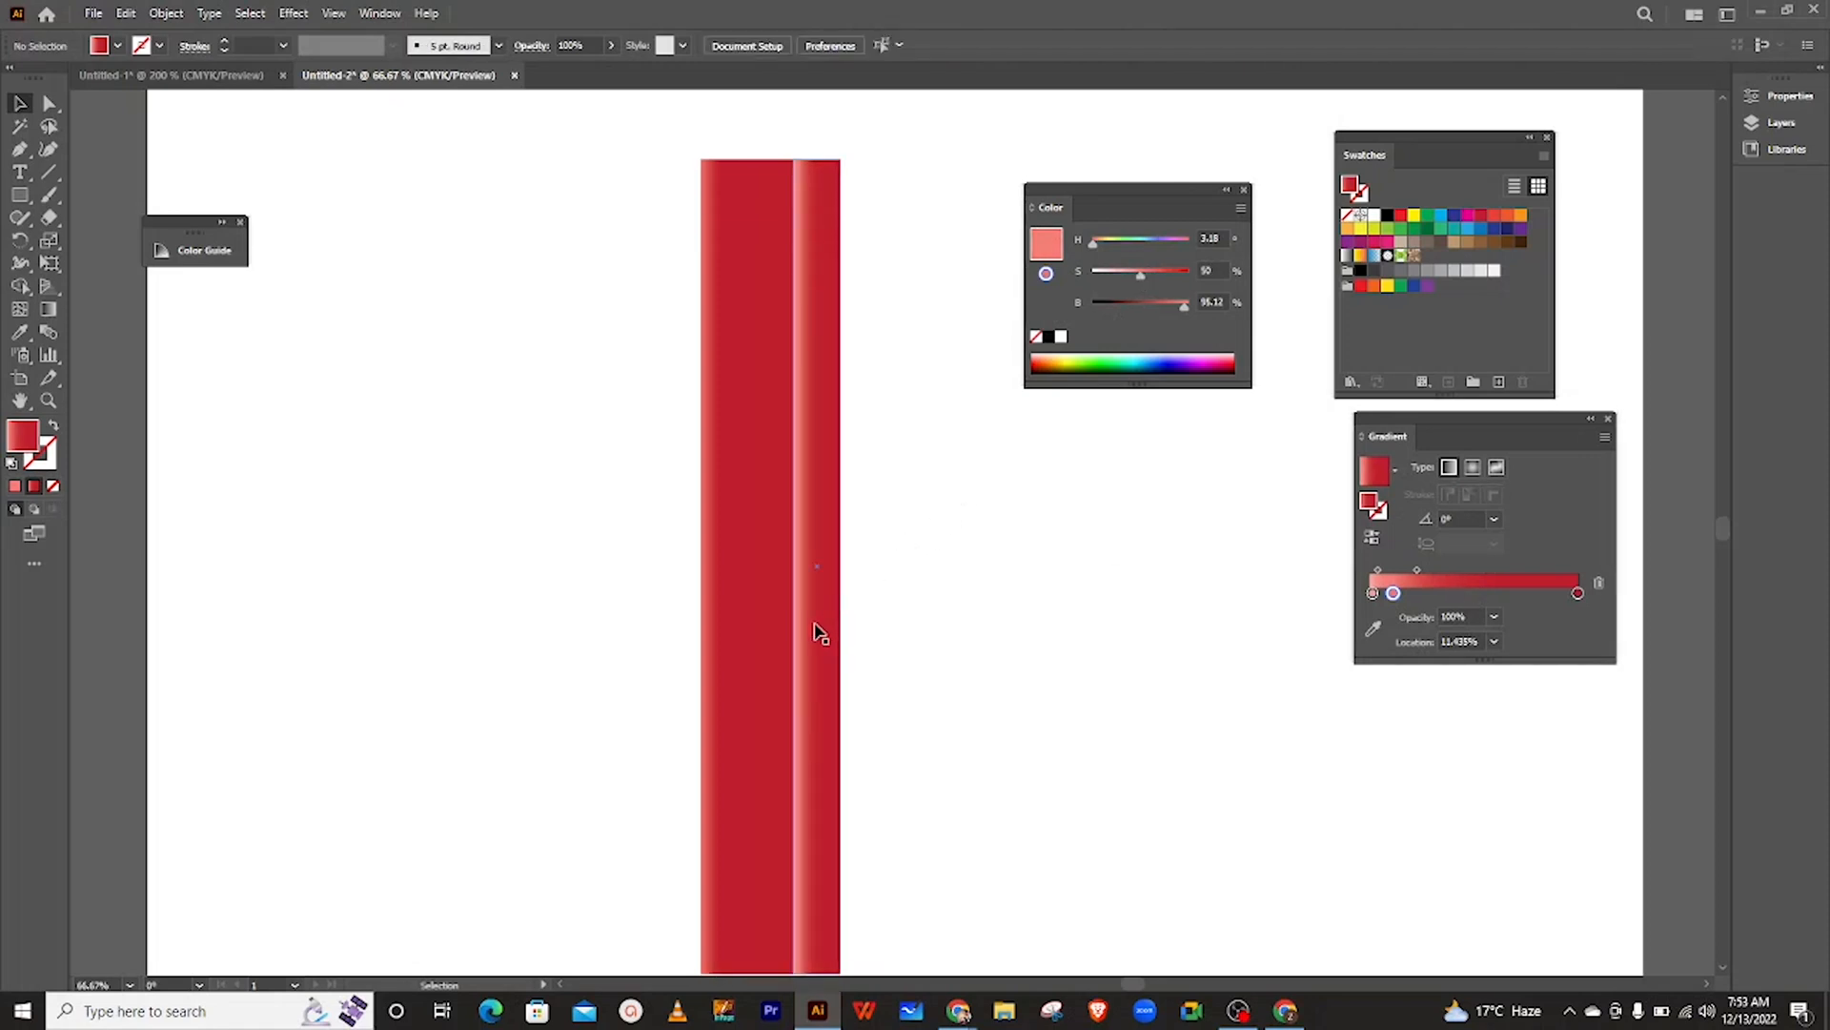
scroll(839, 686, "down", 3)
left_click(758, 565)
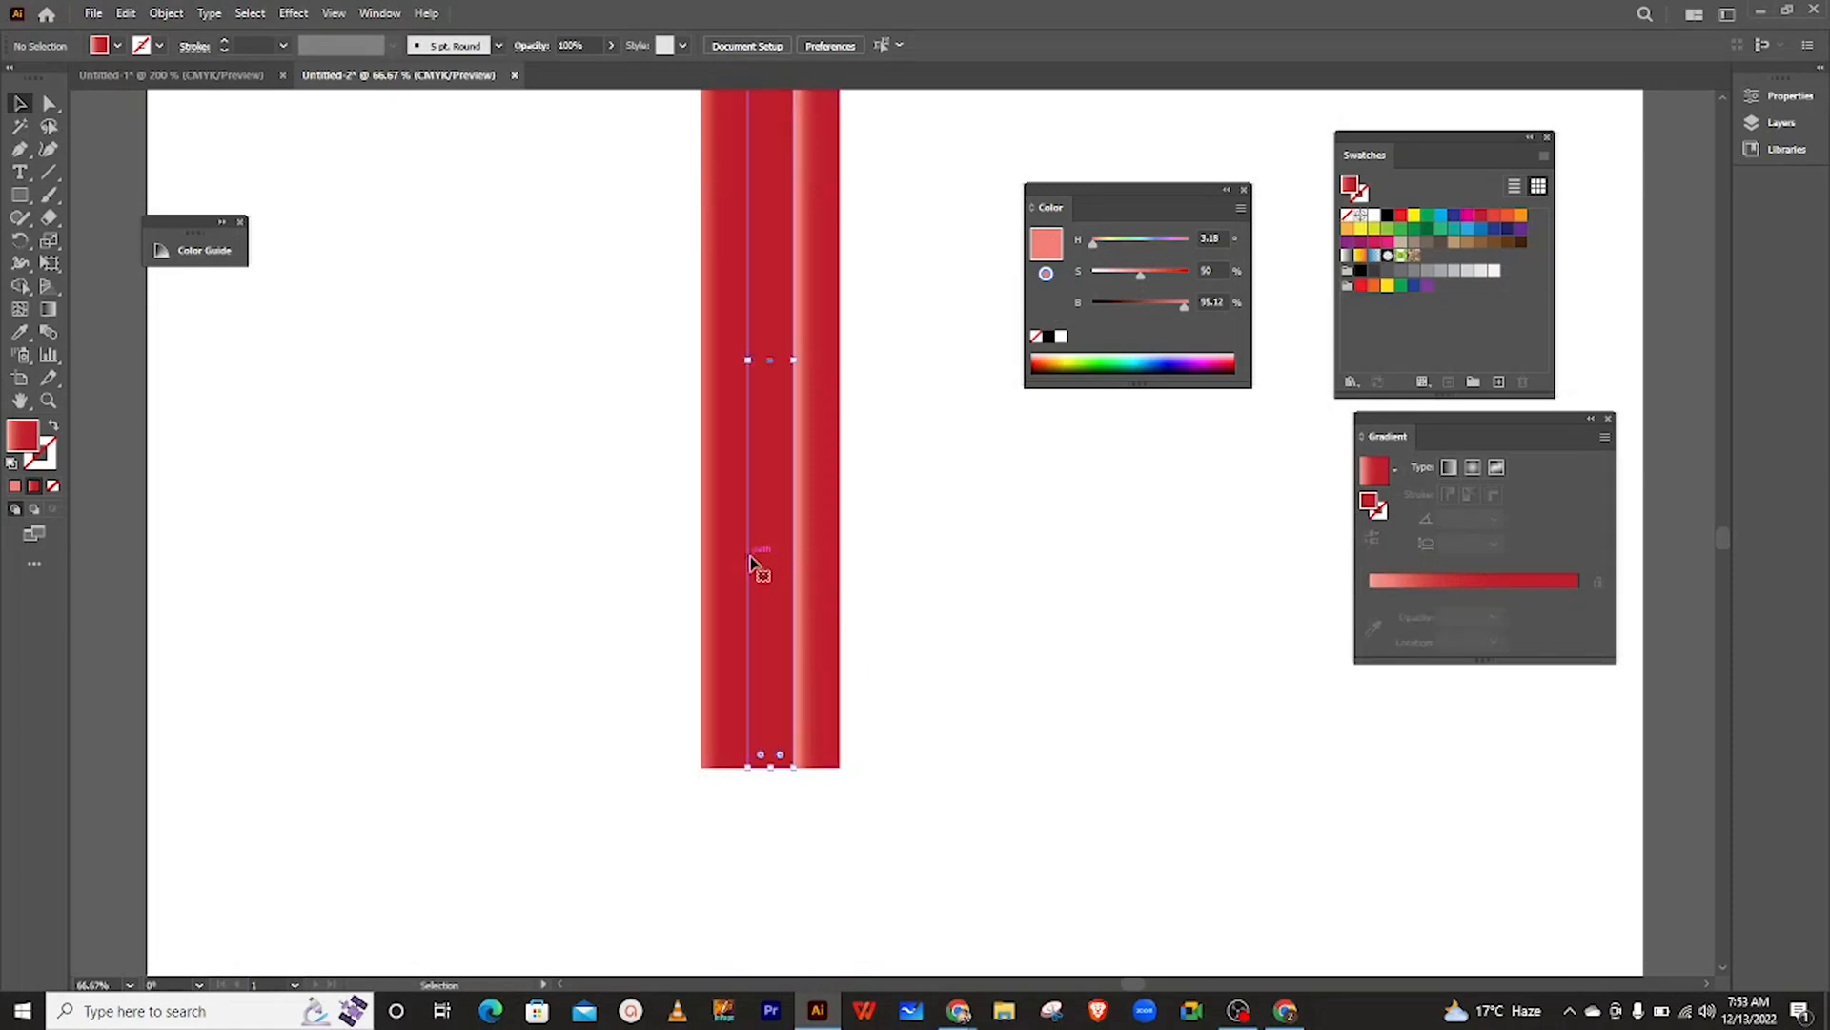
left_click(1439, 581)
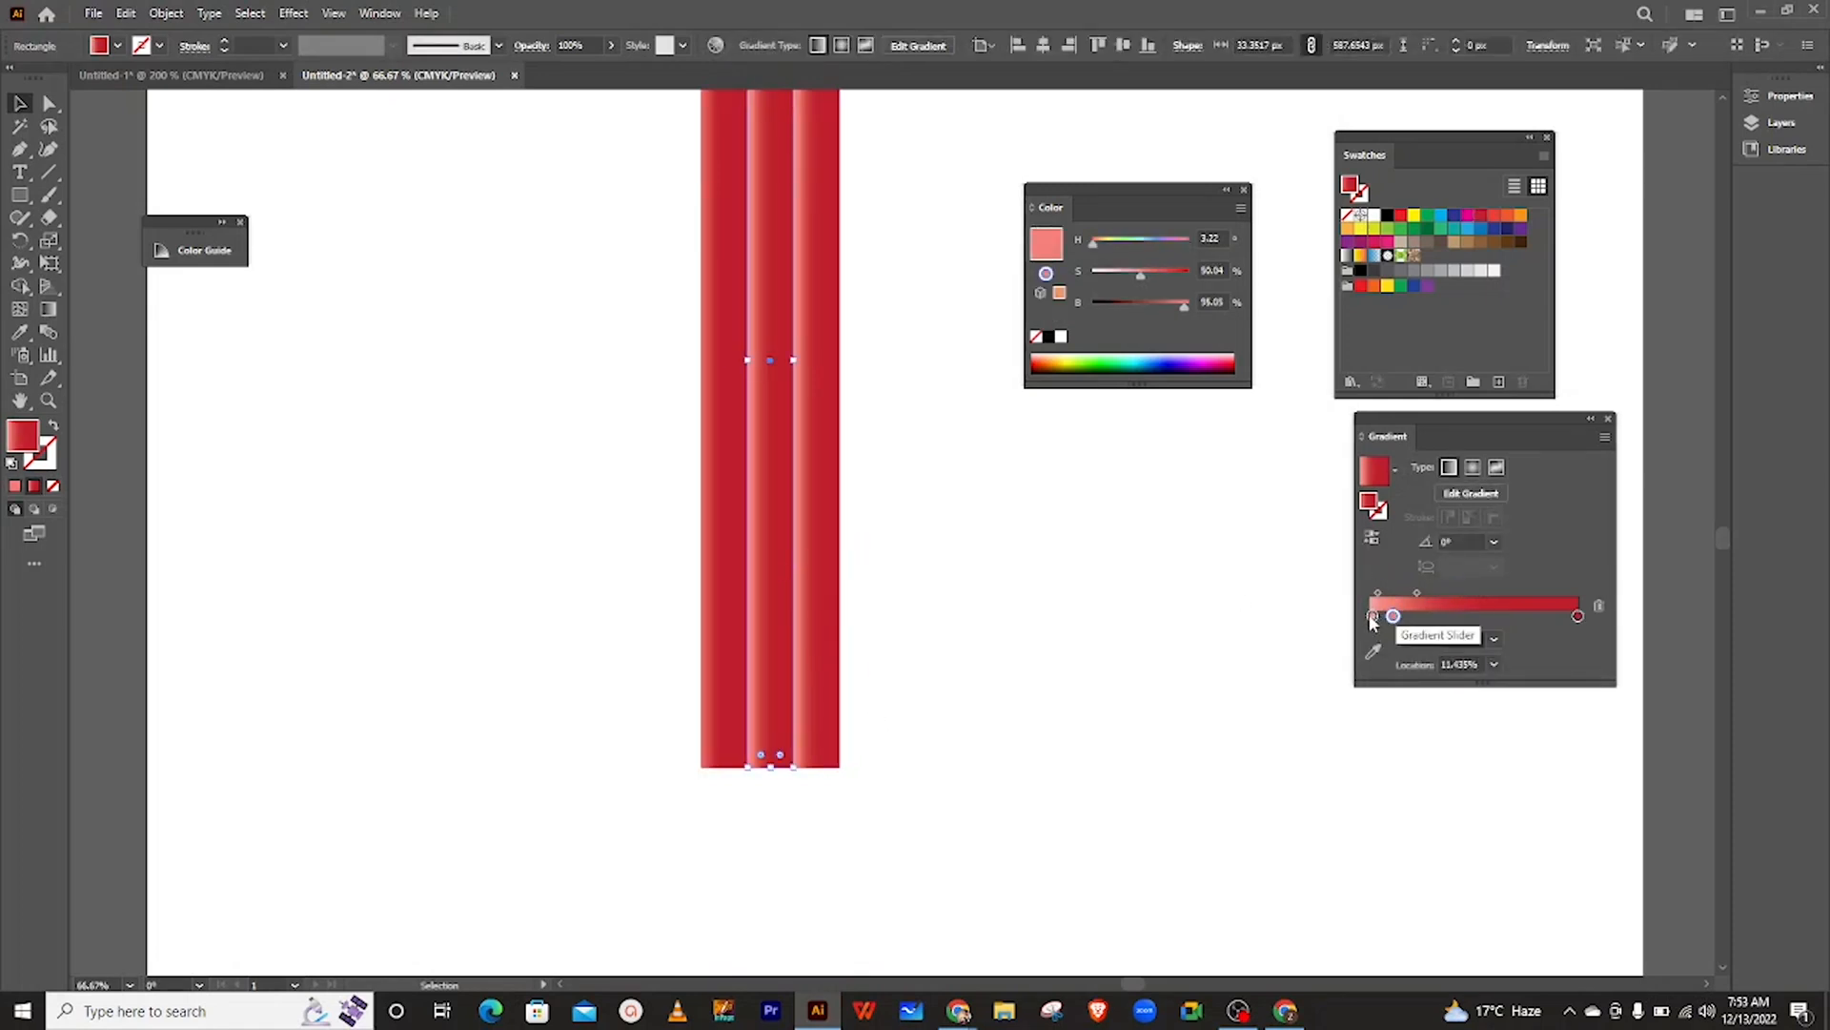
- Remove the palest stop from the middle strip's gradient and place the remaining light stop at 0%
left_click_drag(1374, 615, 1346, 738)
left_click_drag(1393, 618, 1369, 618)
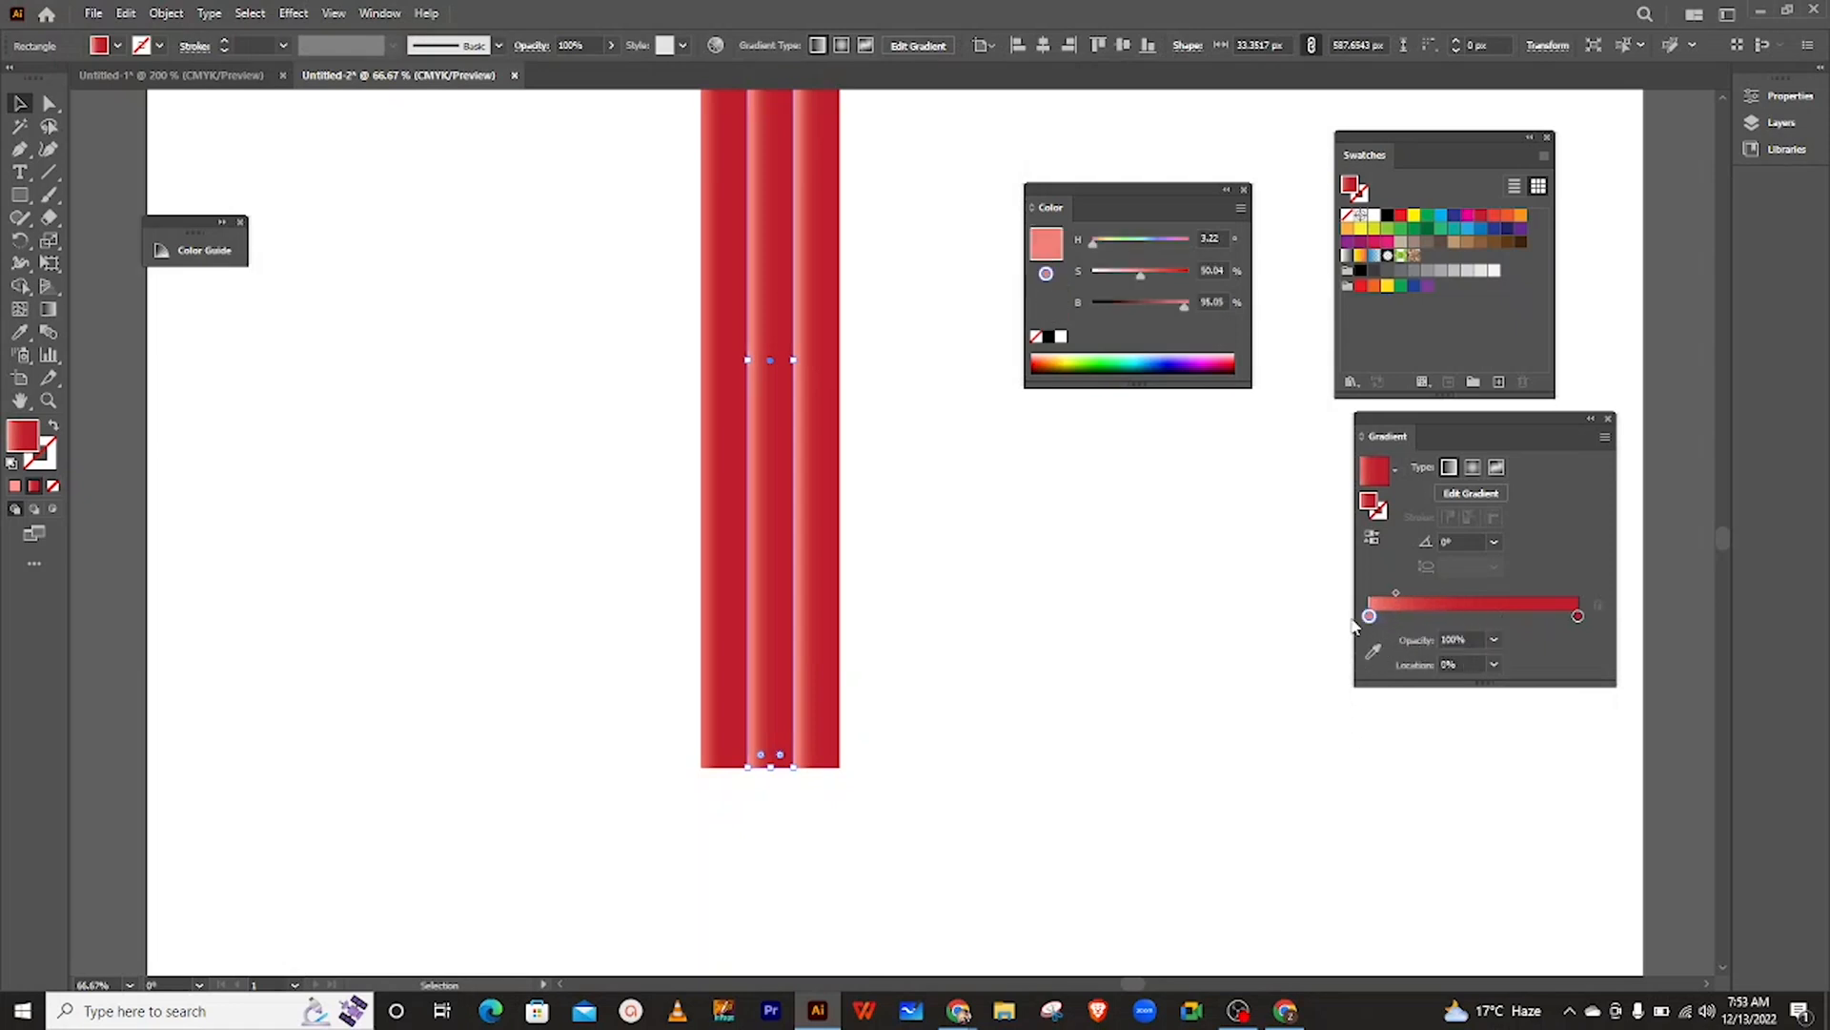
left_click(1396, 595)
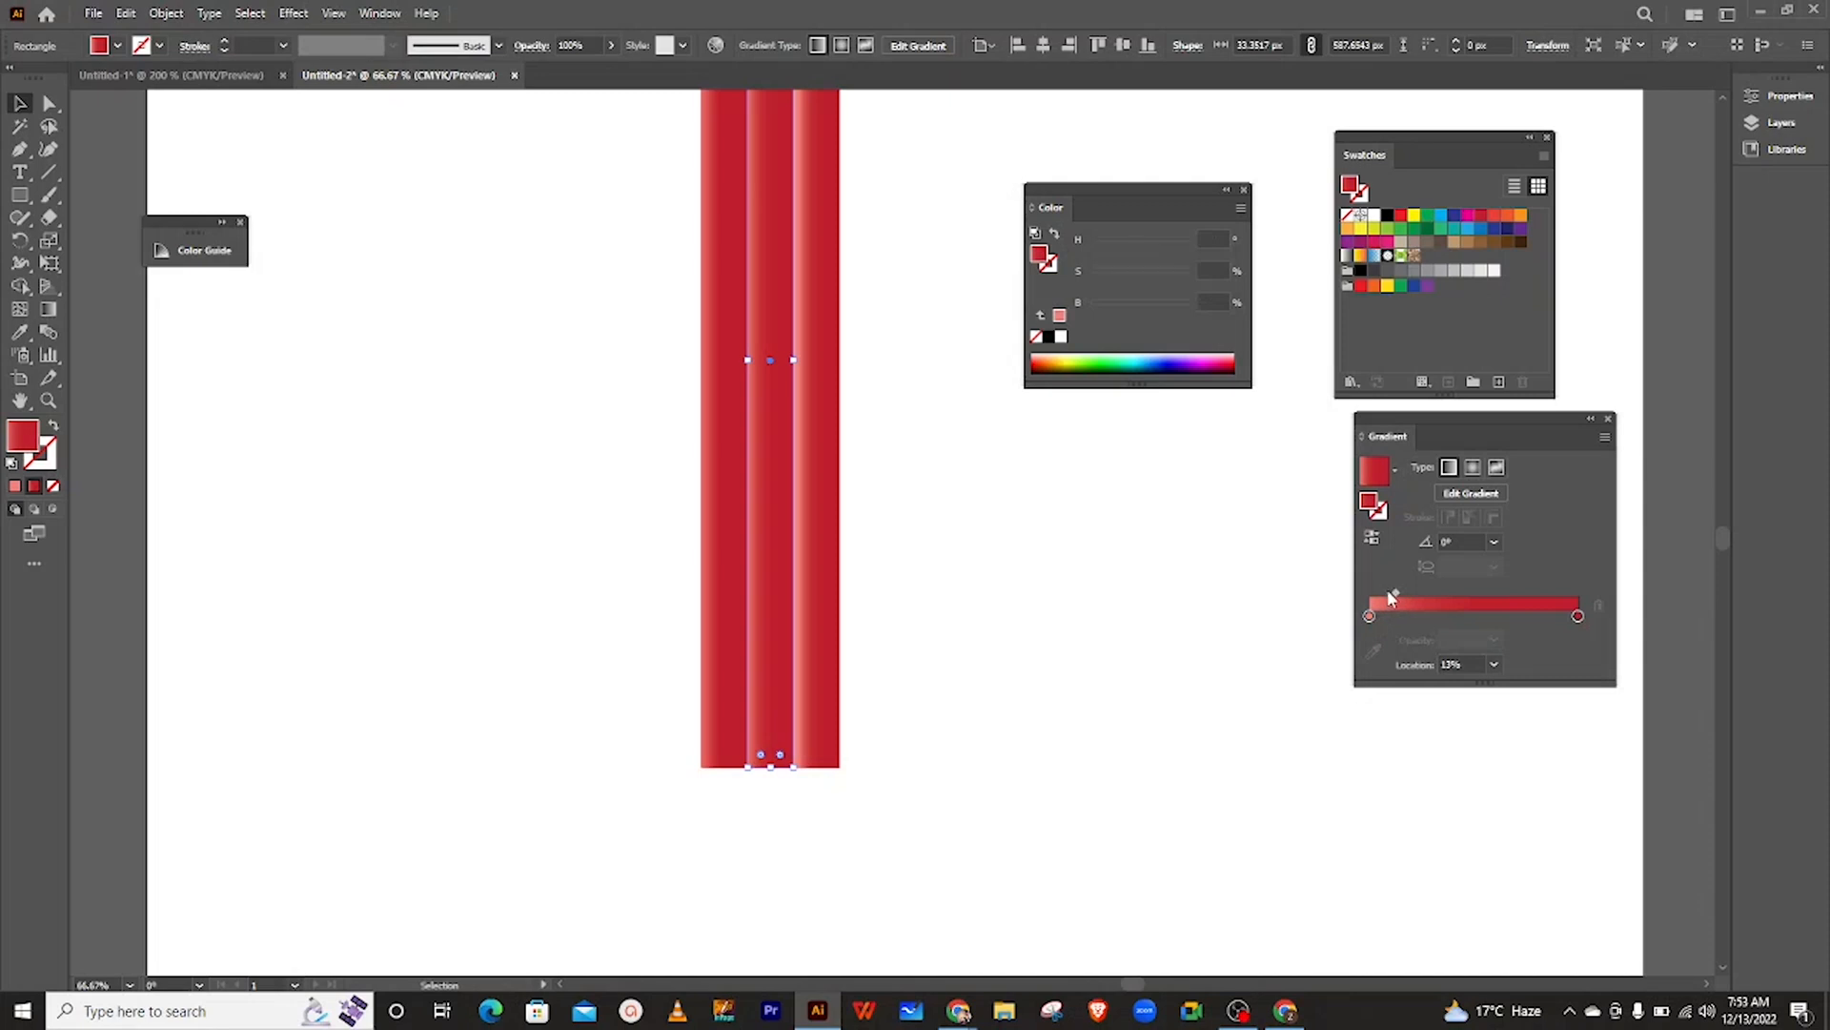
left_click(891, 532)
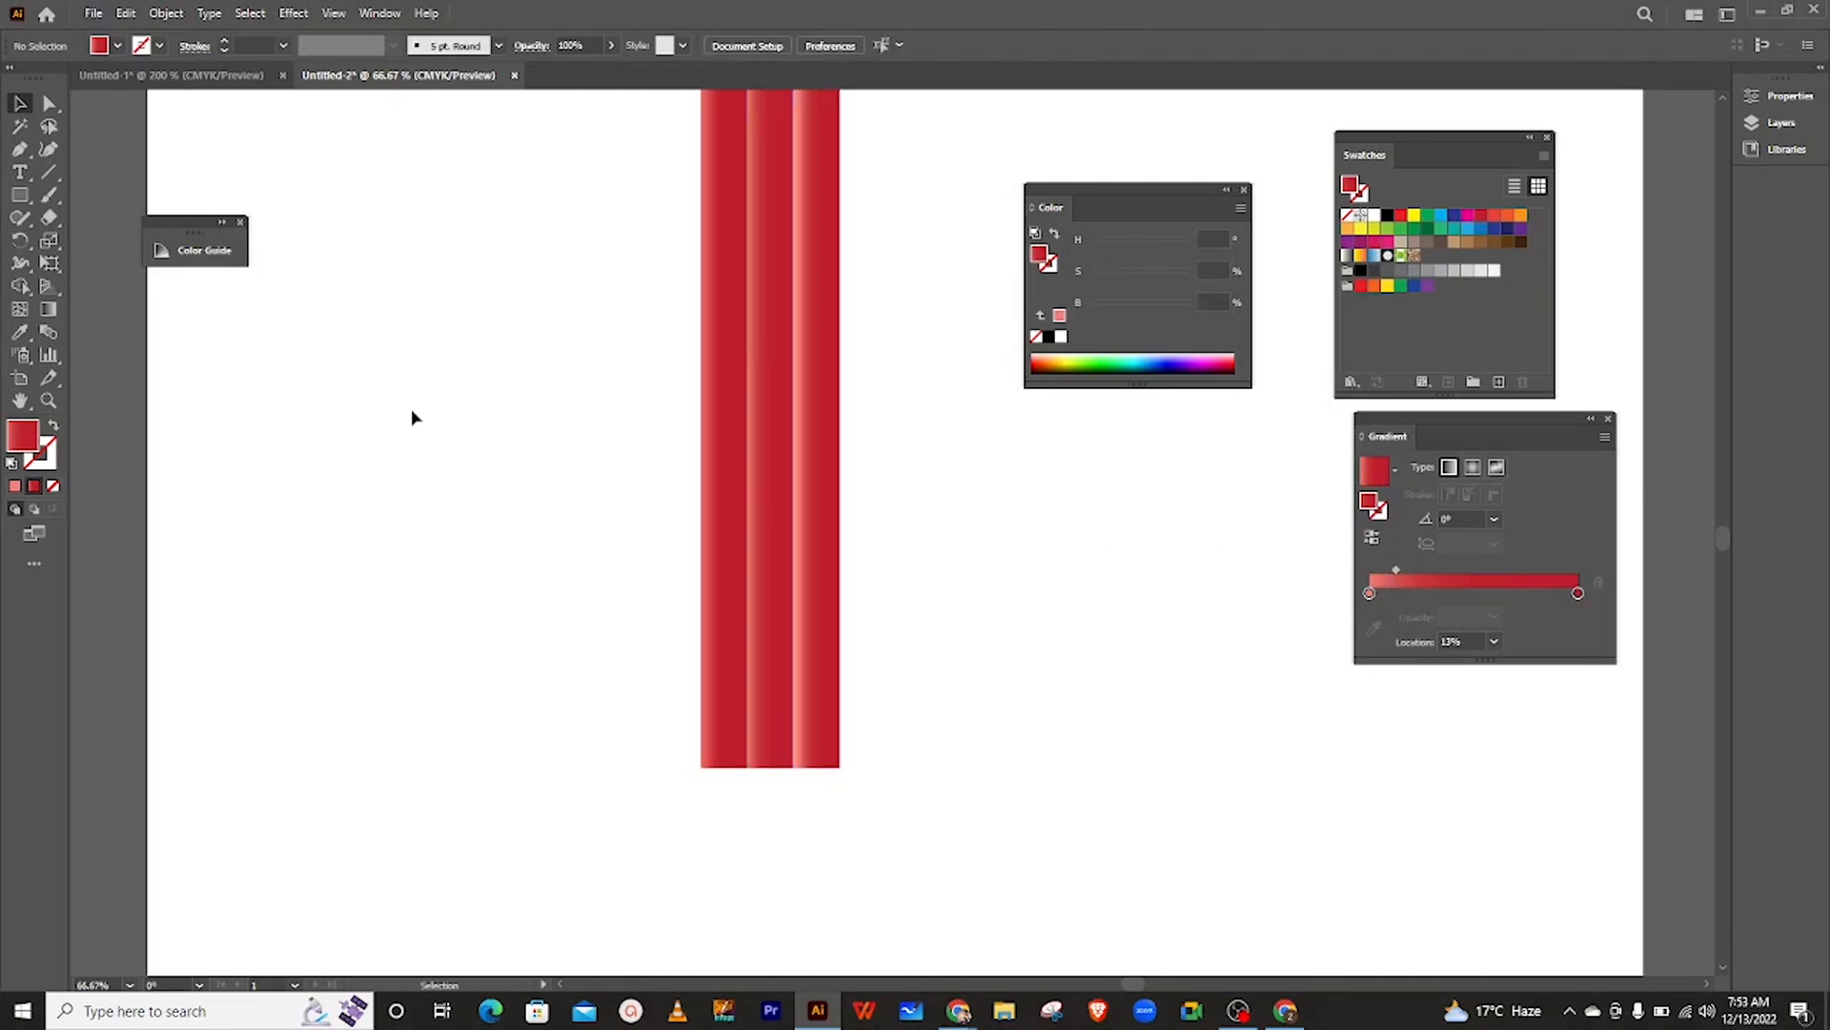
- Draw a rectangle about 101.5 by 136.7 px over the lower ends of the three strips, spanning their combined width
left_click(19, 195)
scroll(719, 715, "up", 2)
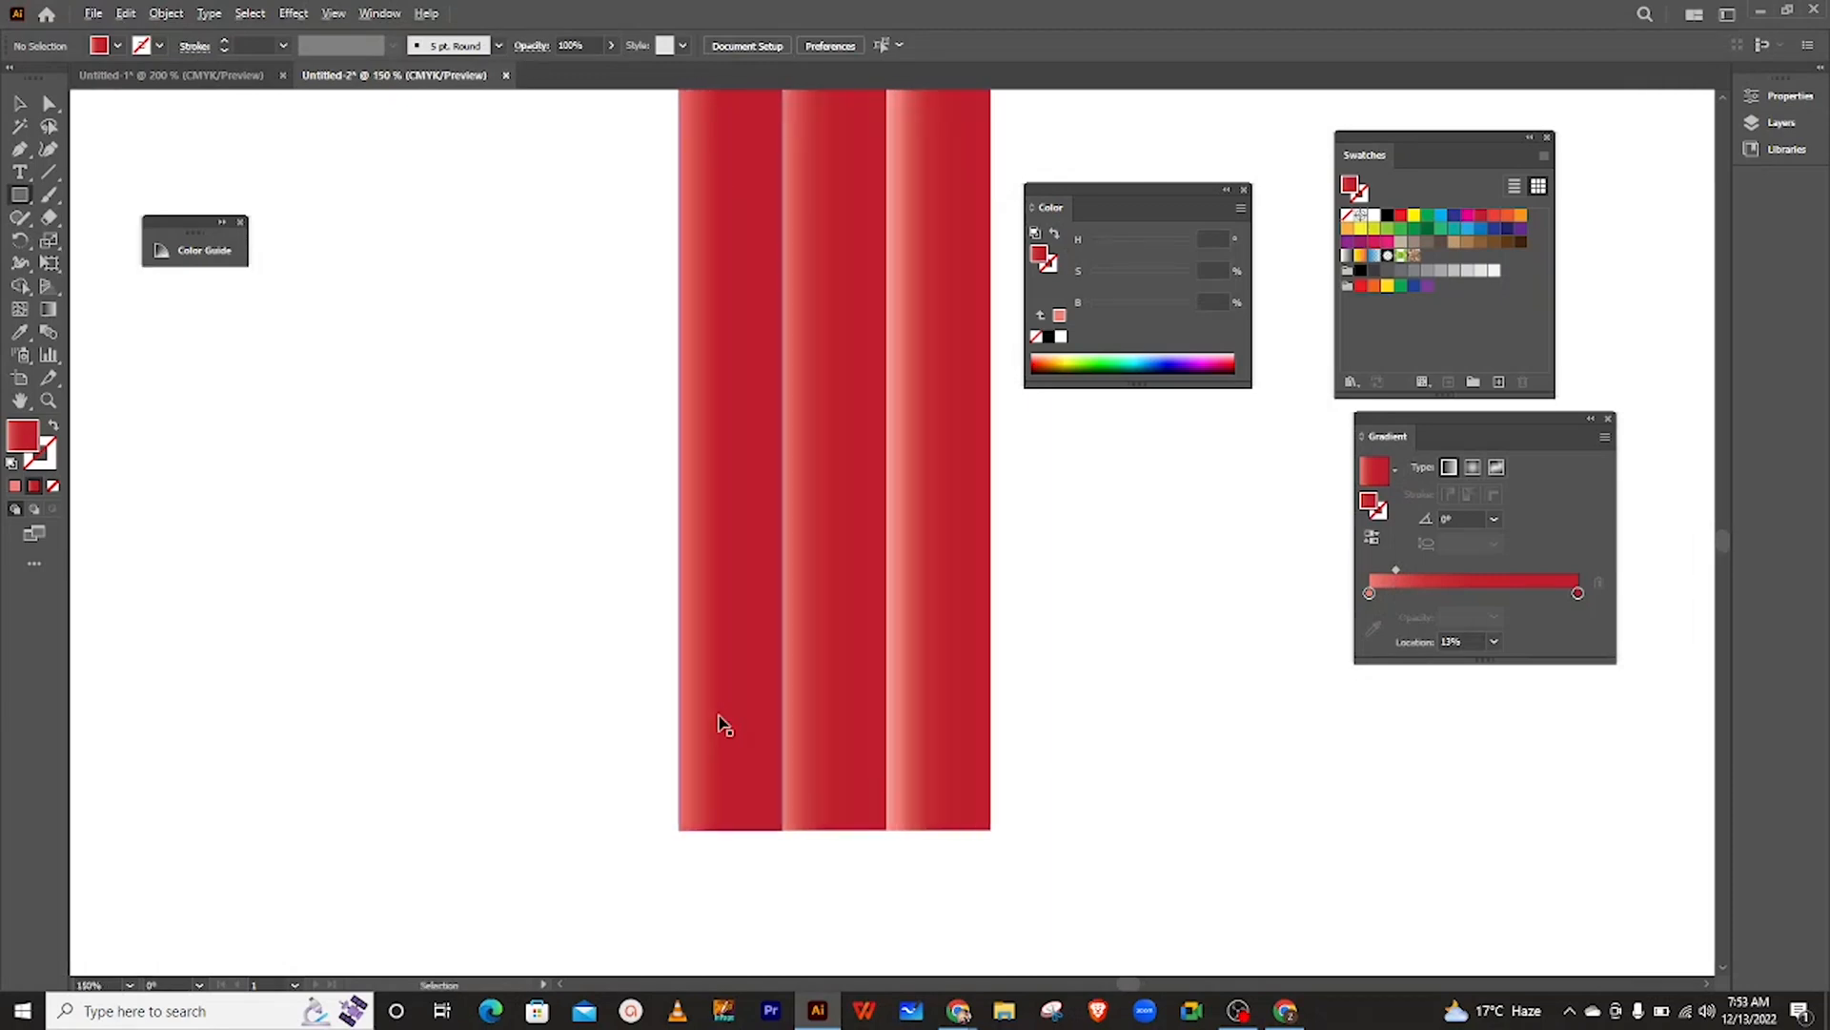
scroll(718, 715, "down", 5)
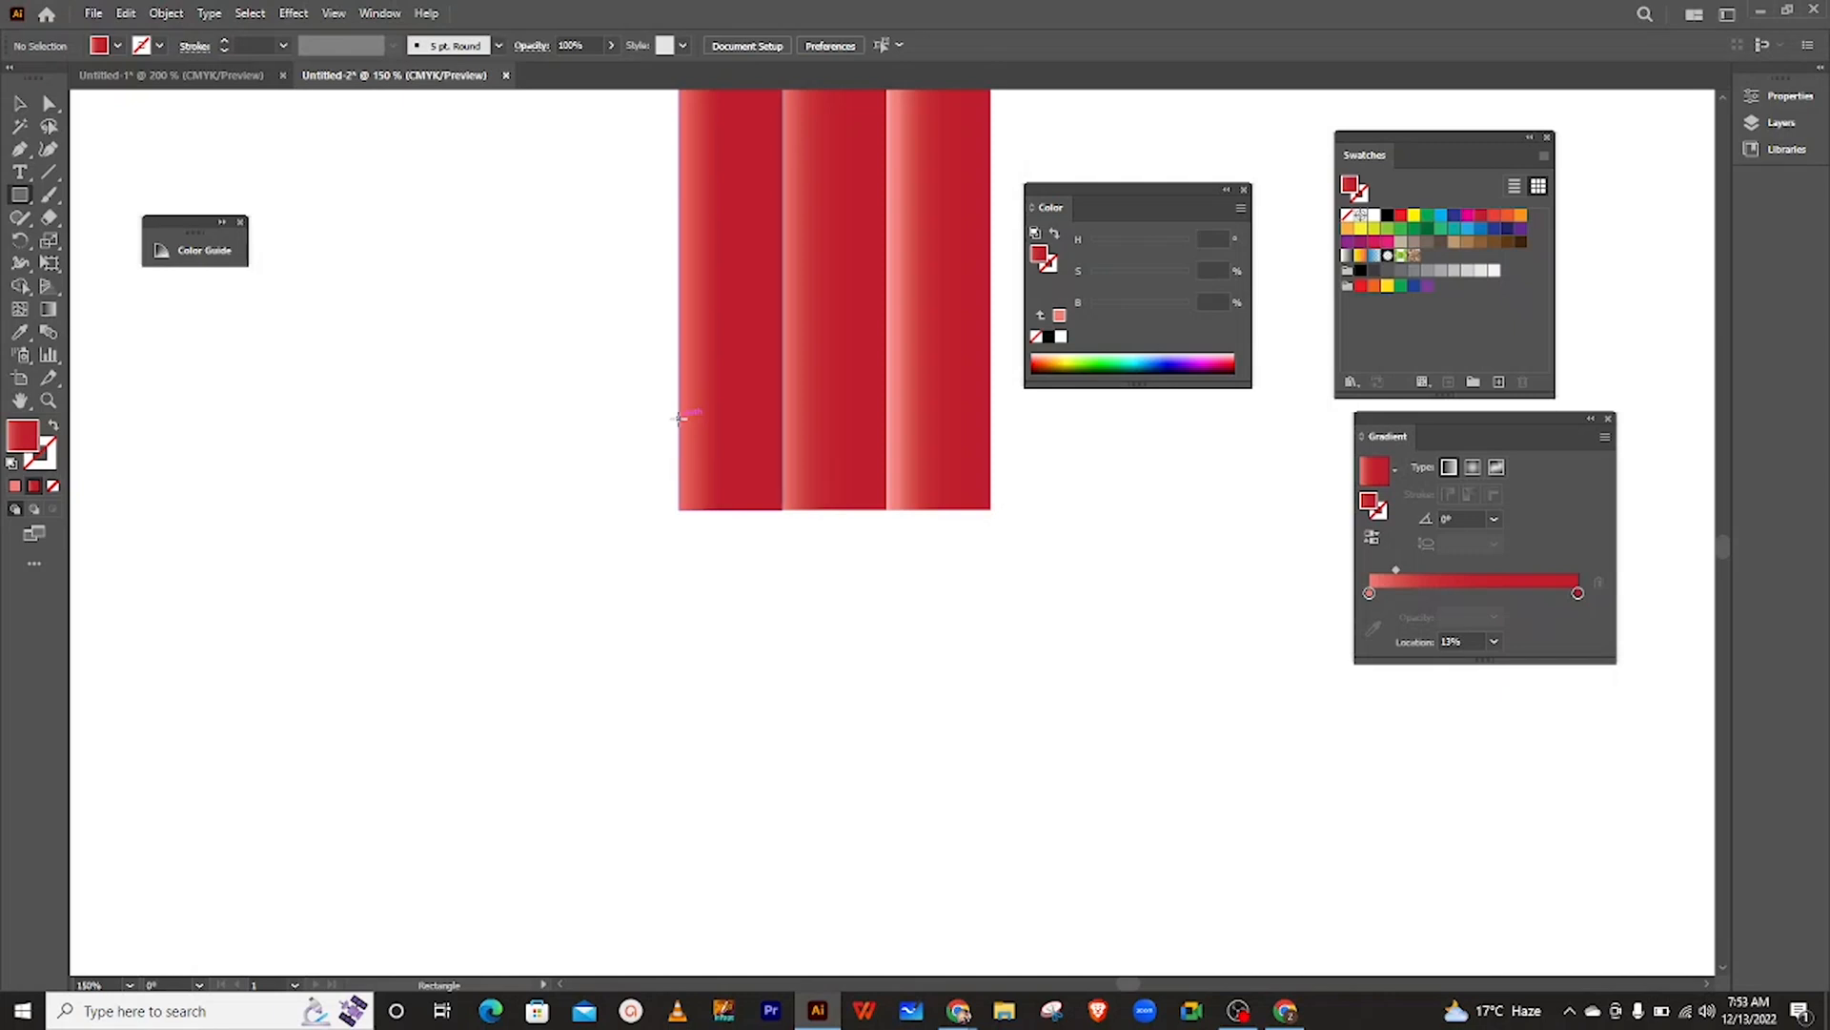
mouse_move(680, 417)
left_mouse_down()
mouse_move(889, 666)
mouse_move(961, 792)
mouse_move(991, 905)
mouse_move(989, 858)
left_mouse_up()
key("ctrl+z")
mouse_move(680, 454)
left_mouse_down()
mouse_move(985, 748)
mouse_move(992, 793)
mouse_move(947, 753)
mouse_move(993, 804)
mouse_move(995, 881)
left_mouse_up()
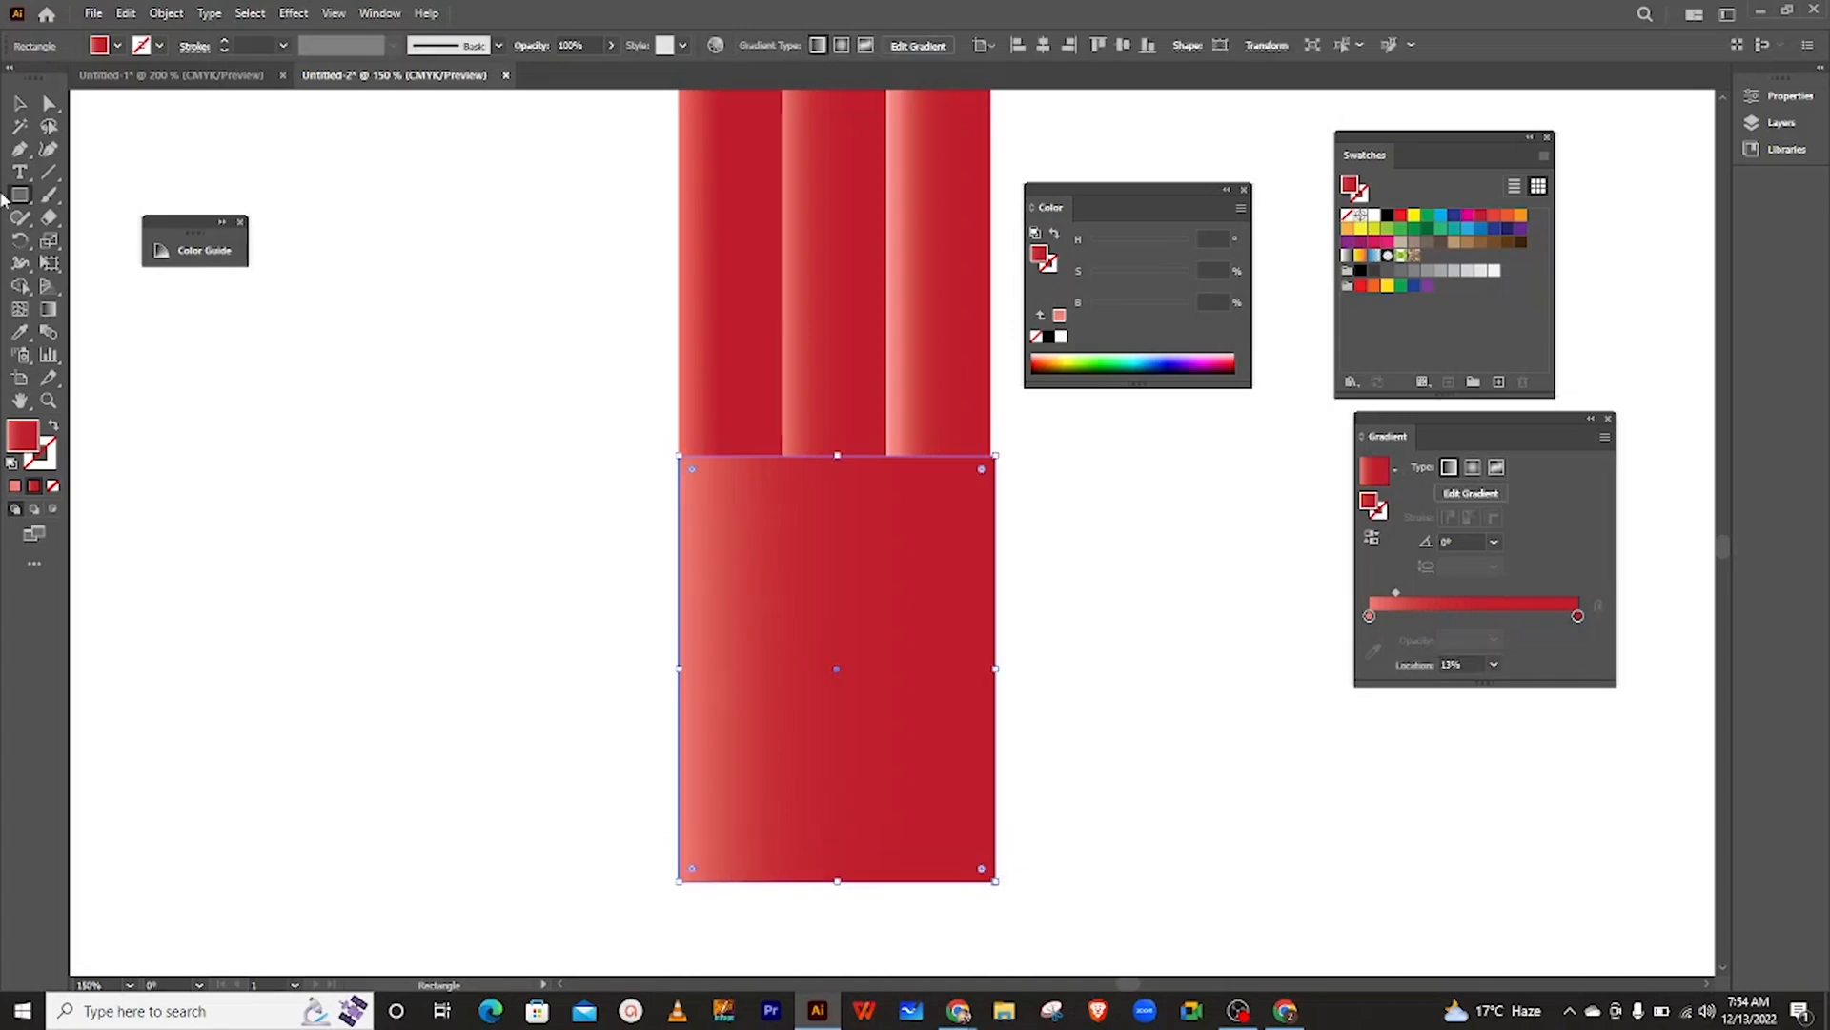
- Fill the new rectangle with a solid light brown swatch after trying an orange one
left_click(20, 102)
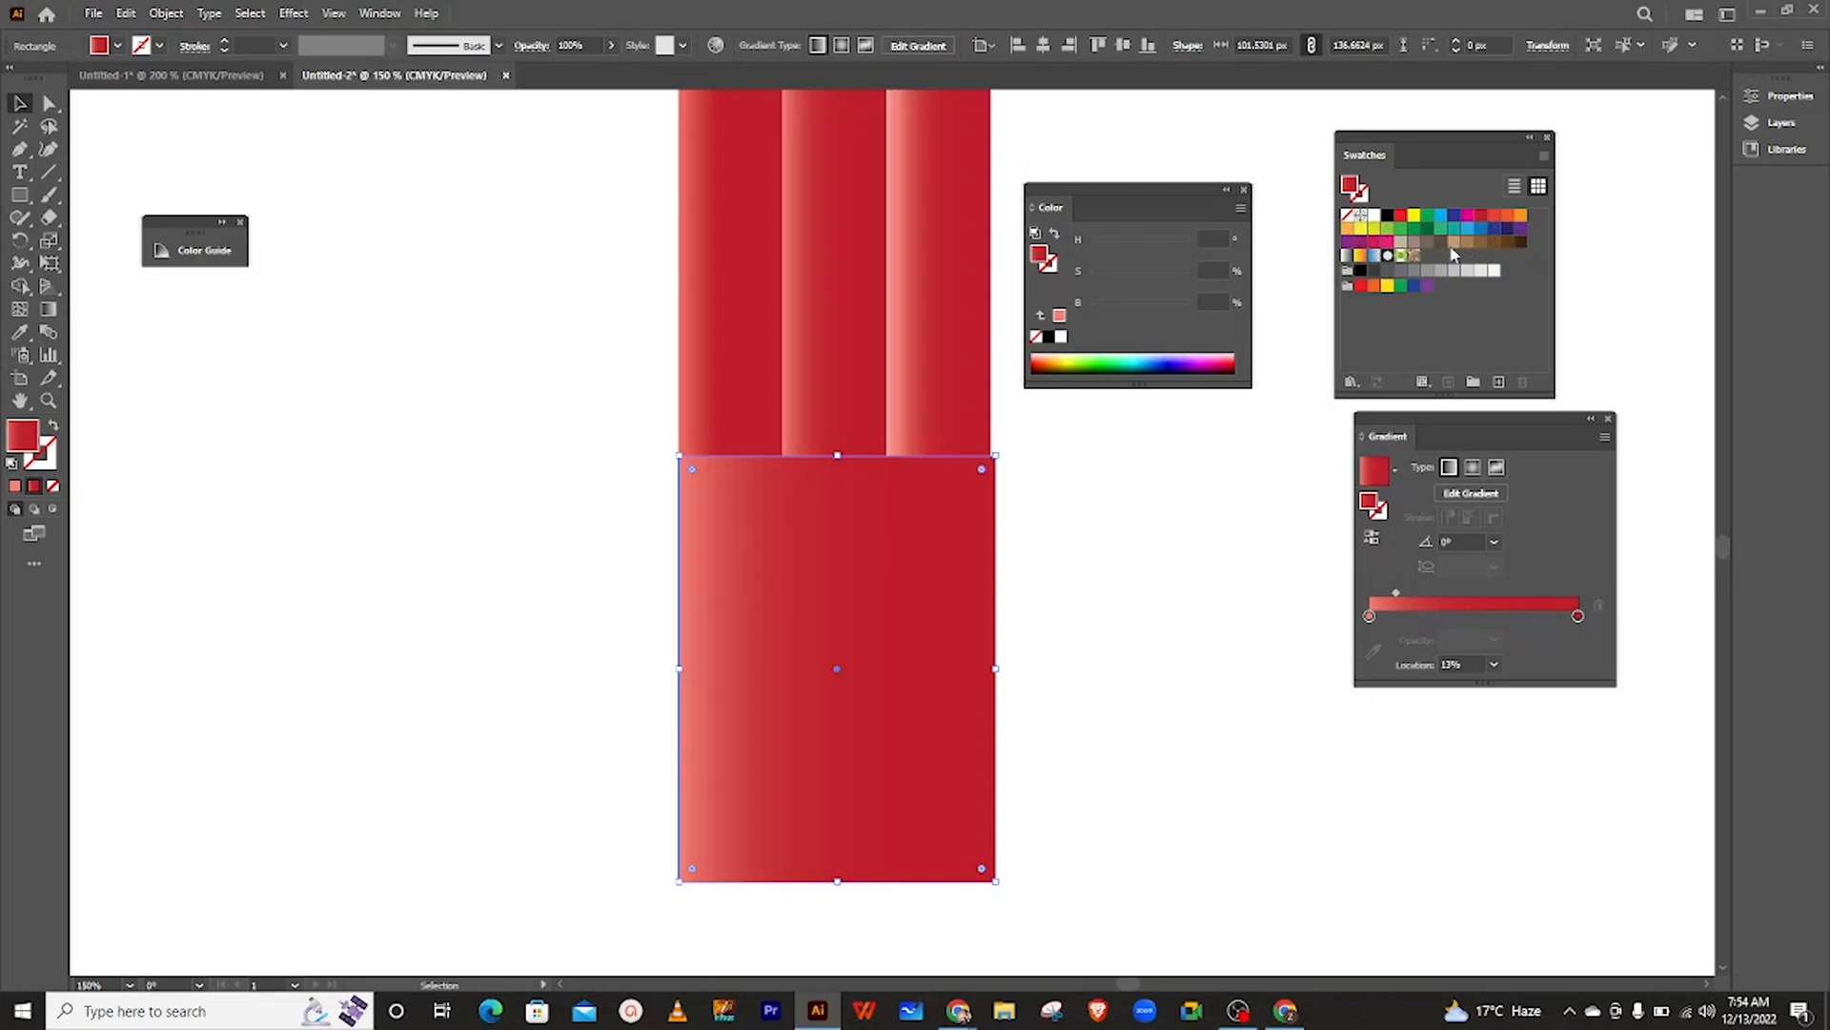
left_click(1347, 228)
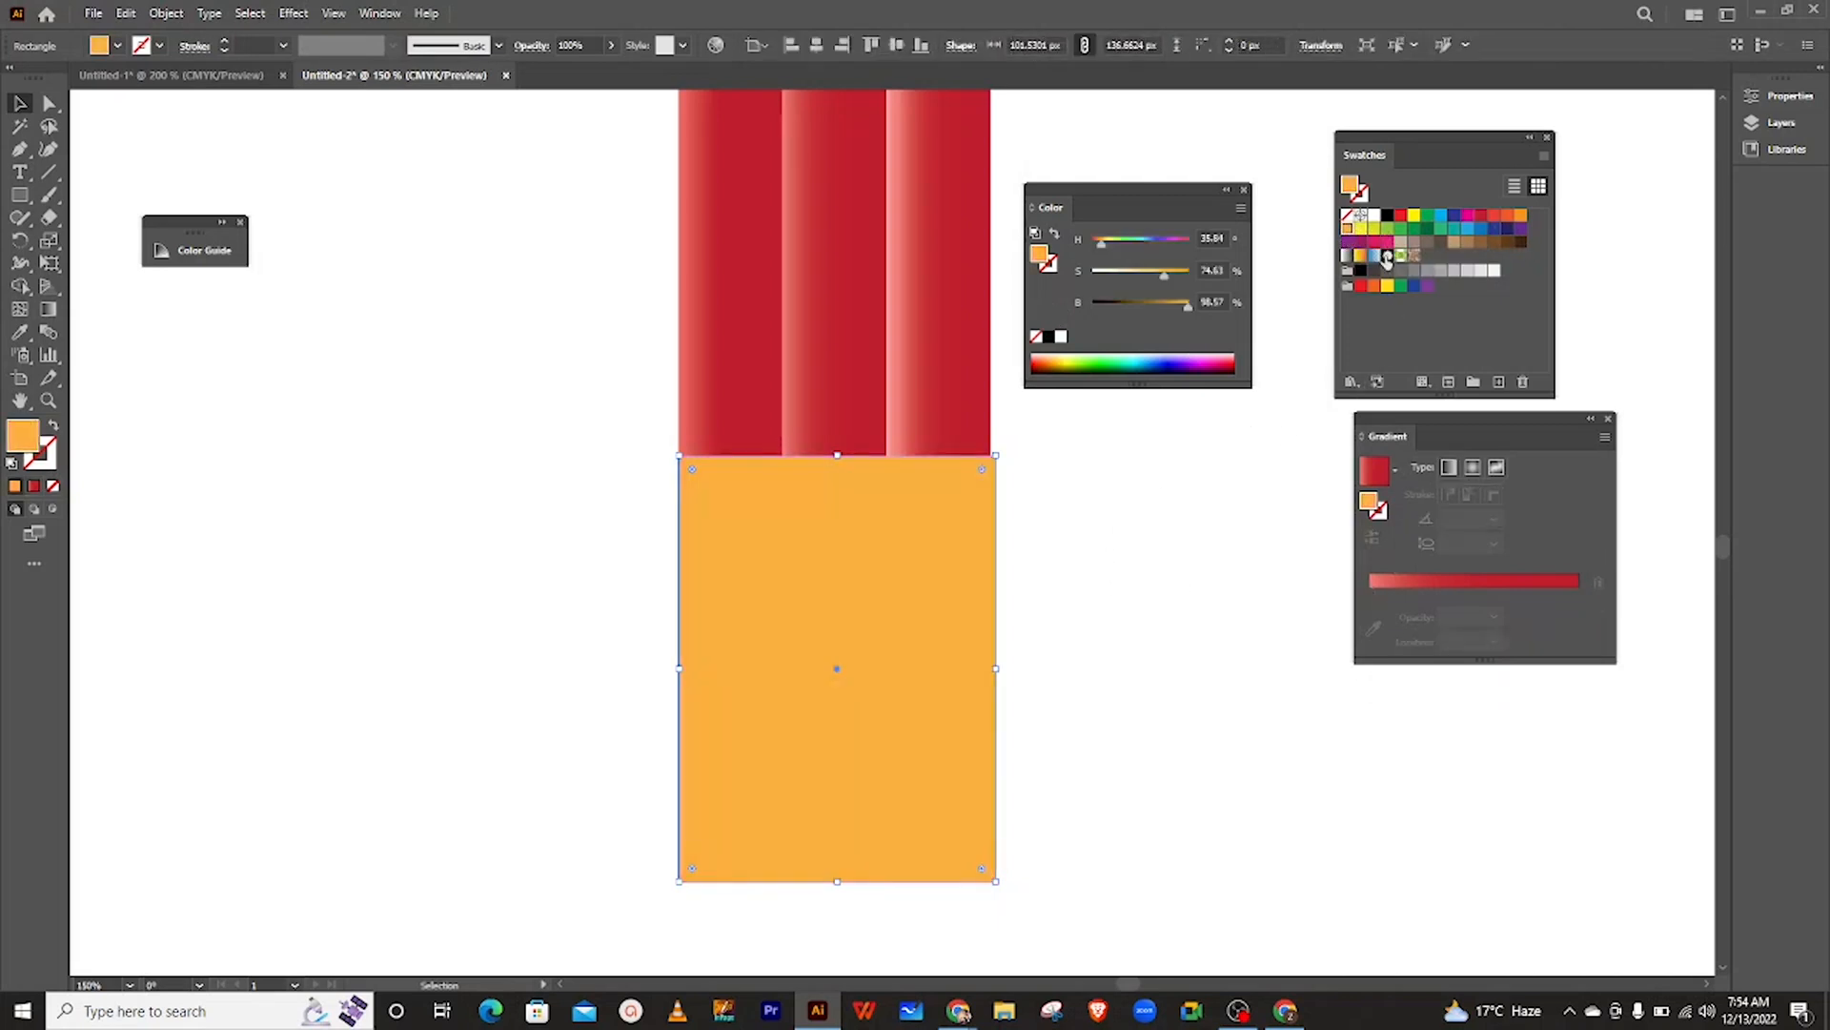
left_click(1452, 243)
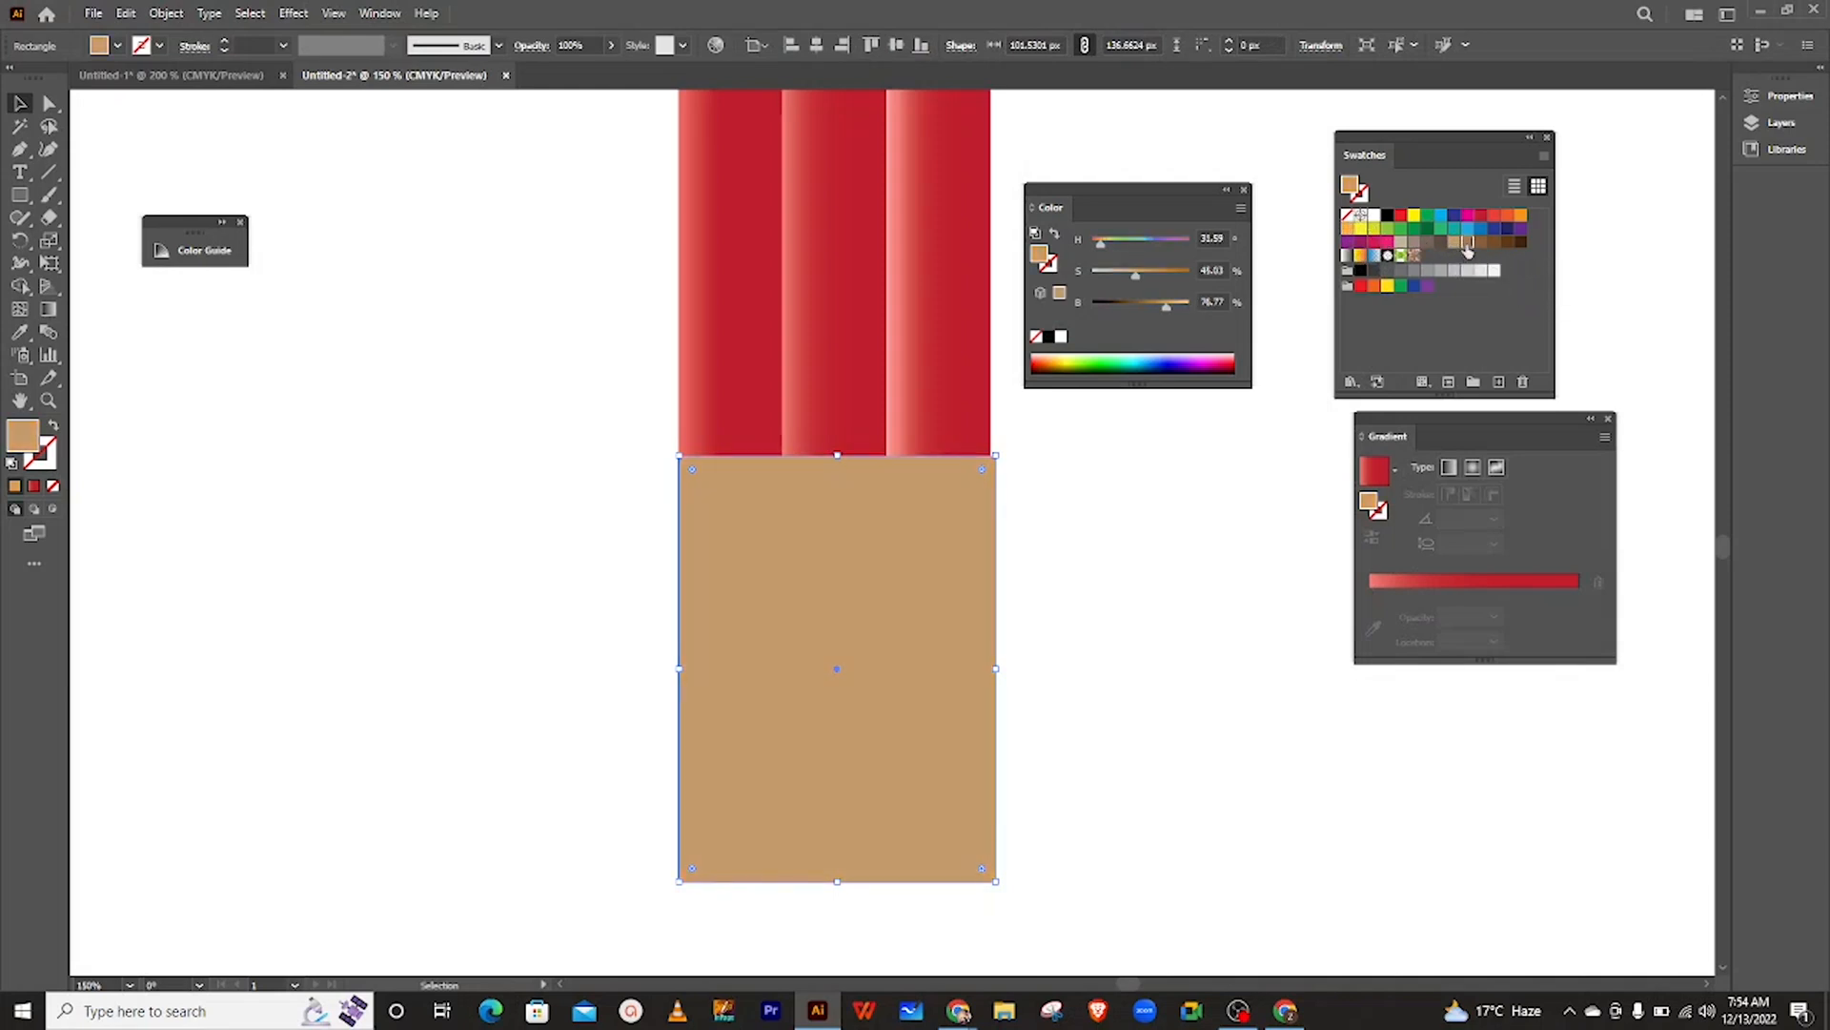
- Fill the rectangle below the strips with a darker brown swatch
left_click(1468, 241)
left_click(1049, 593)
left_click(945, 612)
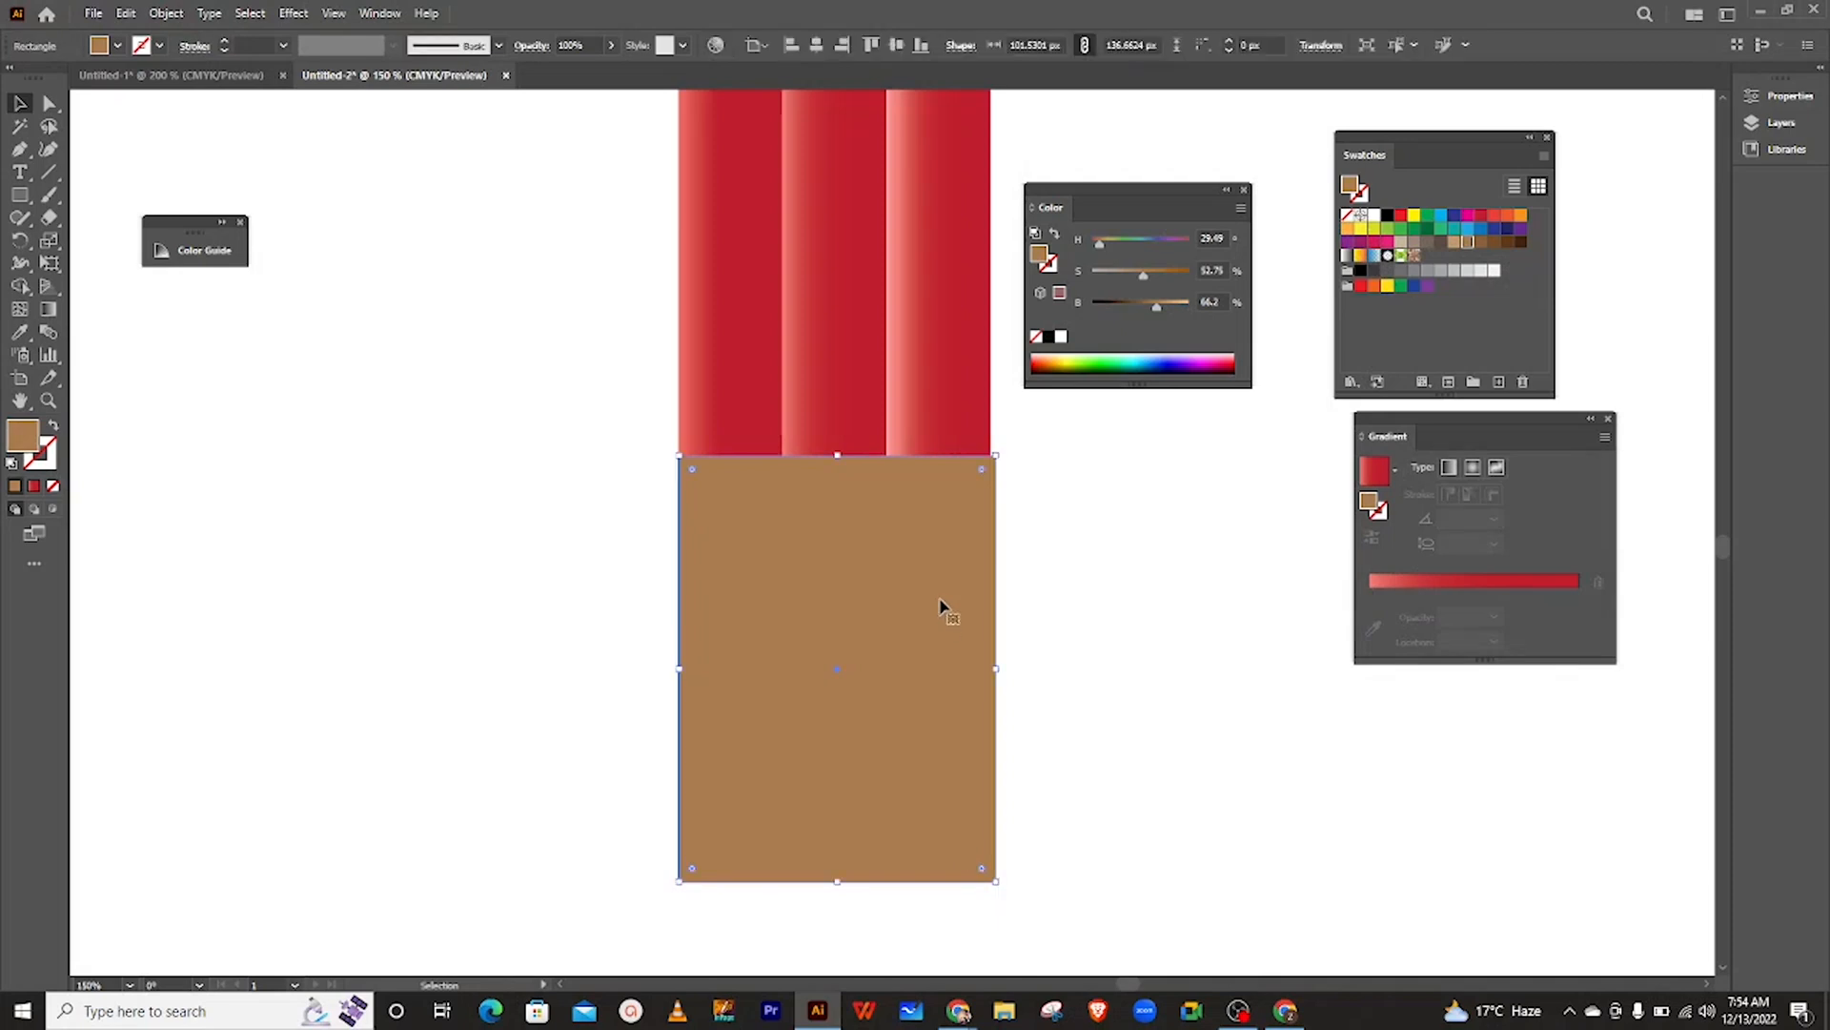
- Bring the three red strips to the front of the brown rectangle
left_click_drag(535, 300, 997, 412)
right_click(739, 385)
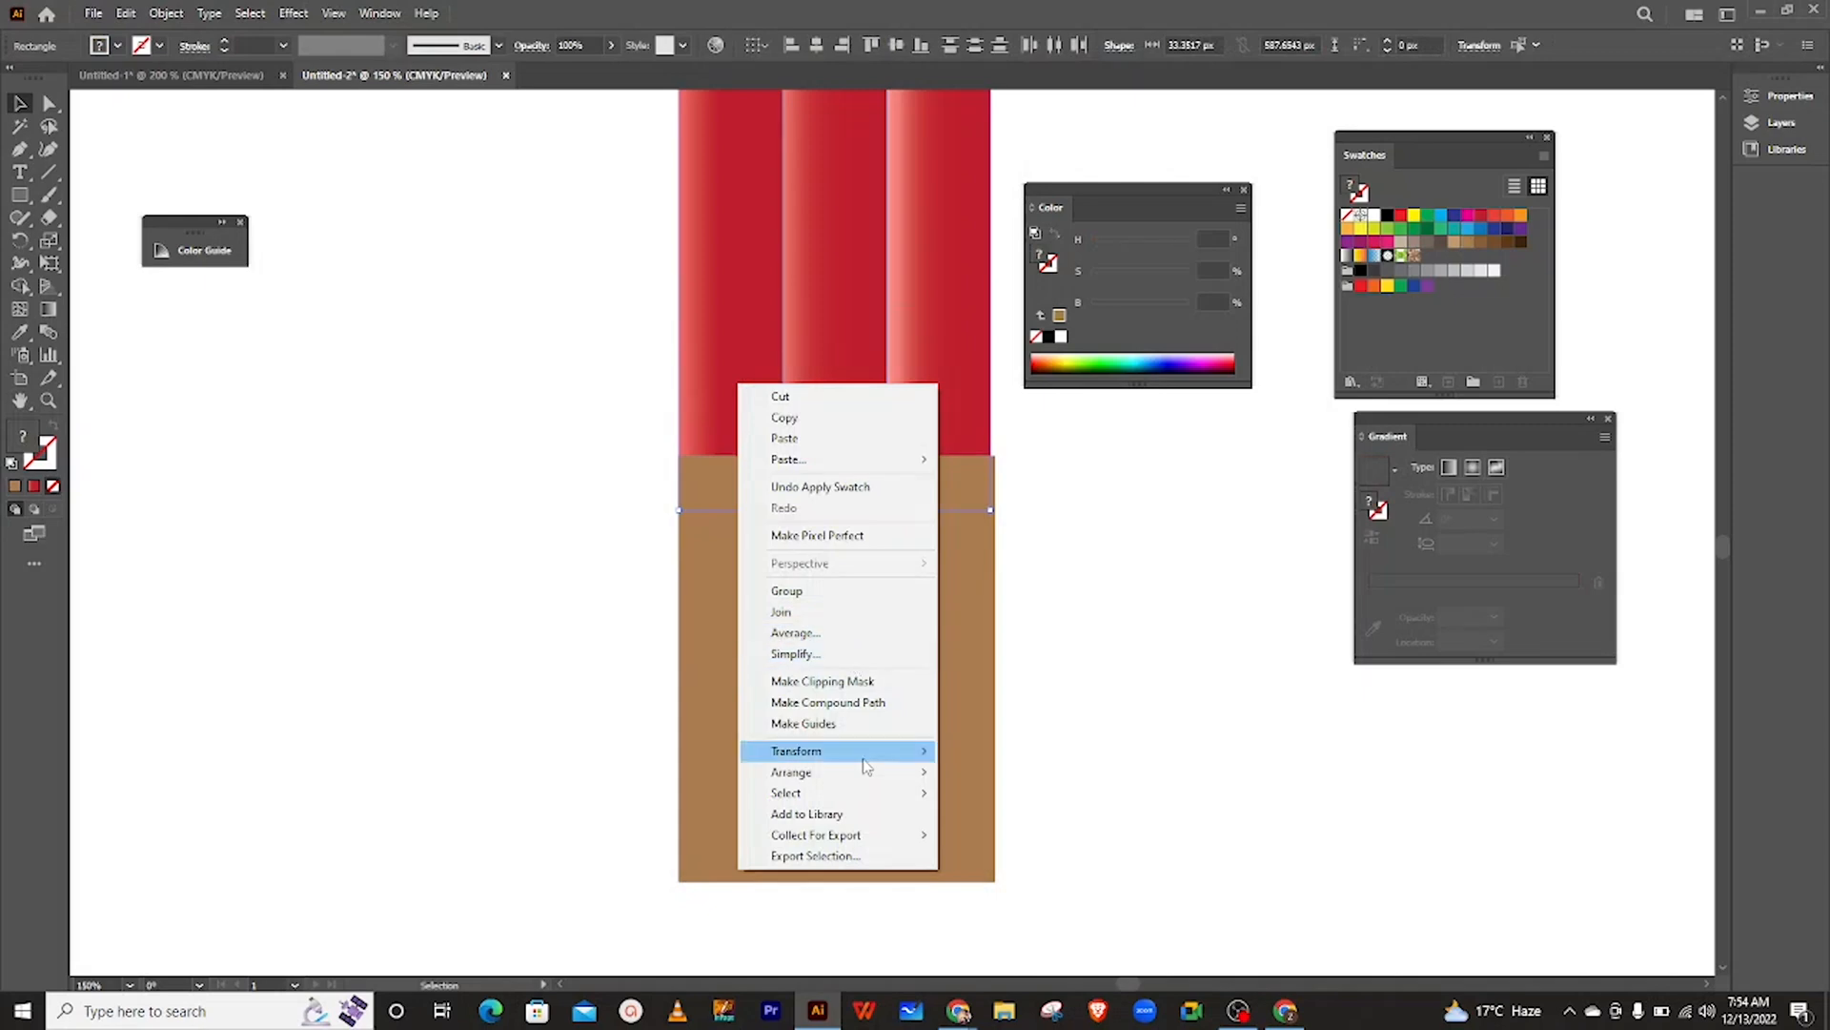
mouse_move(902, 780)
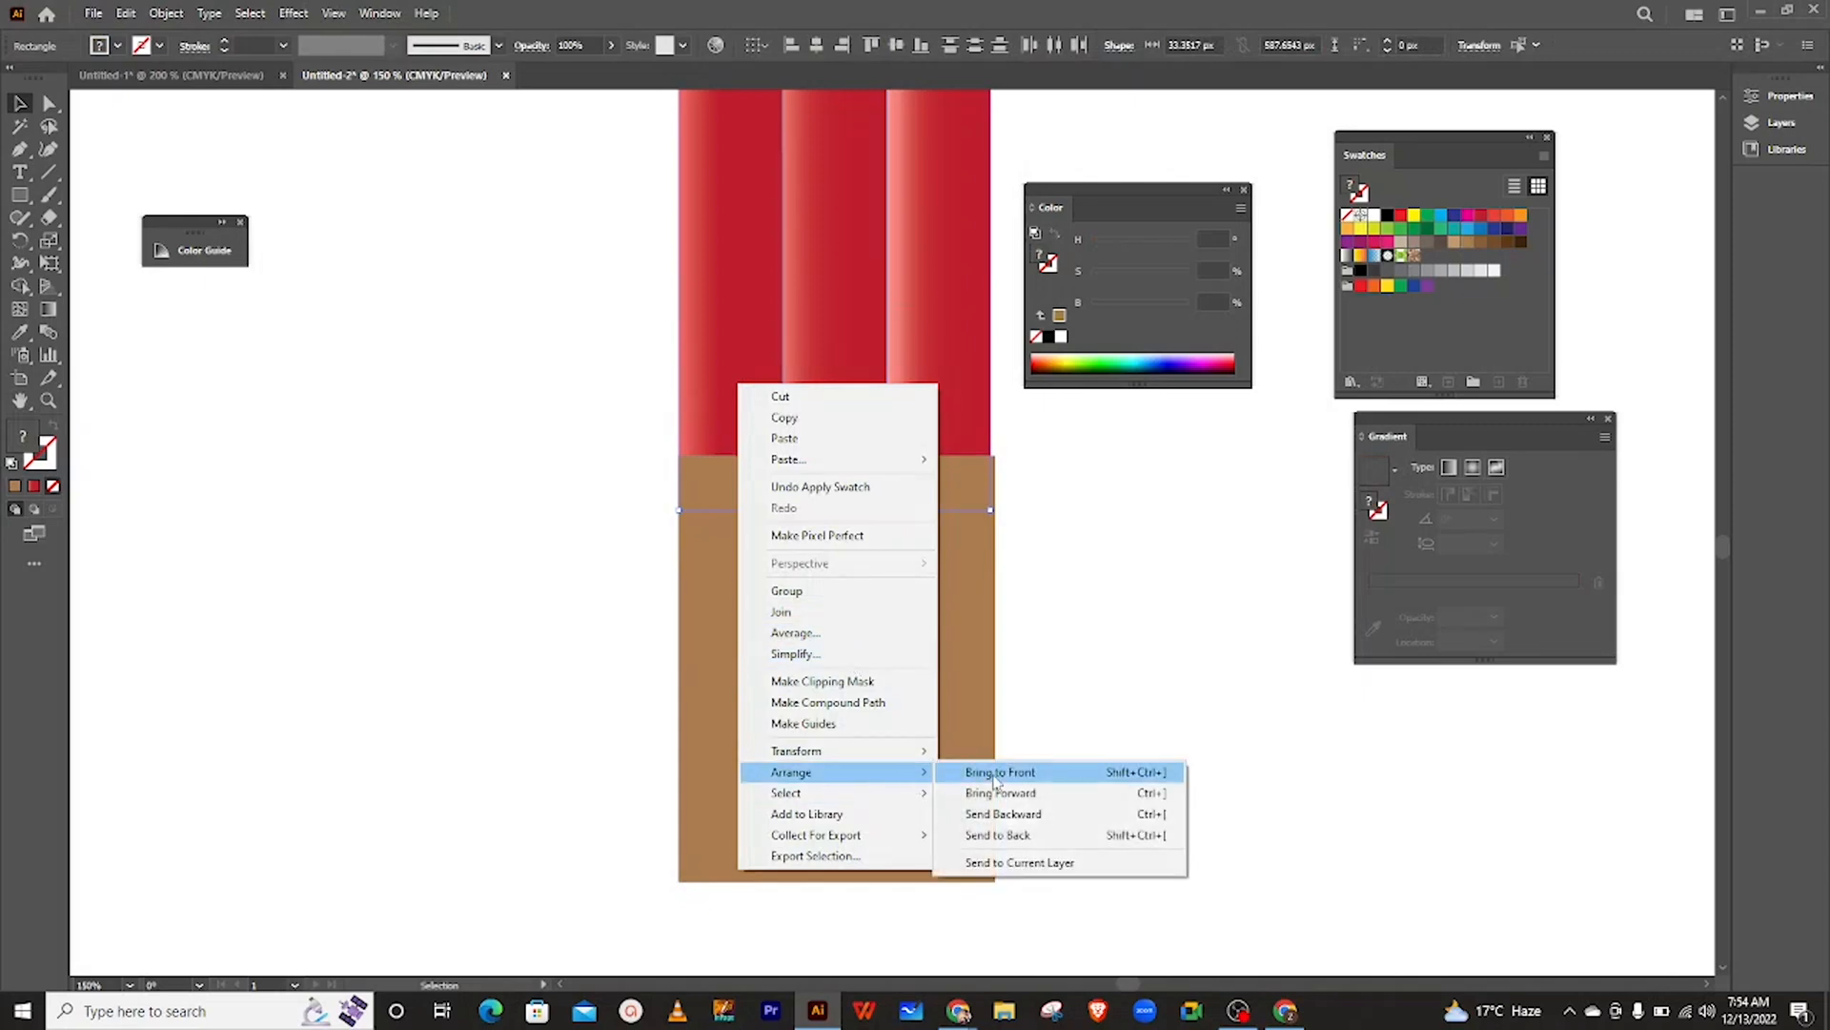
left_click(1001, 773)
- Narrow the brown rectangle to about 100 px so its right edge aligns with the strips
left_click(1111, 620)
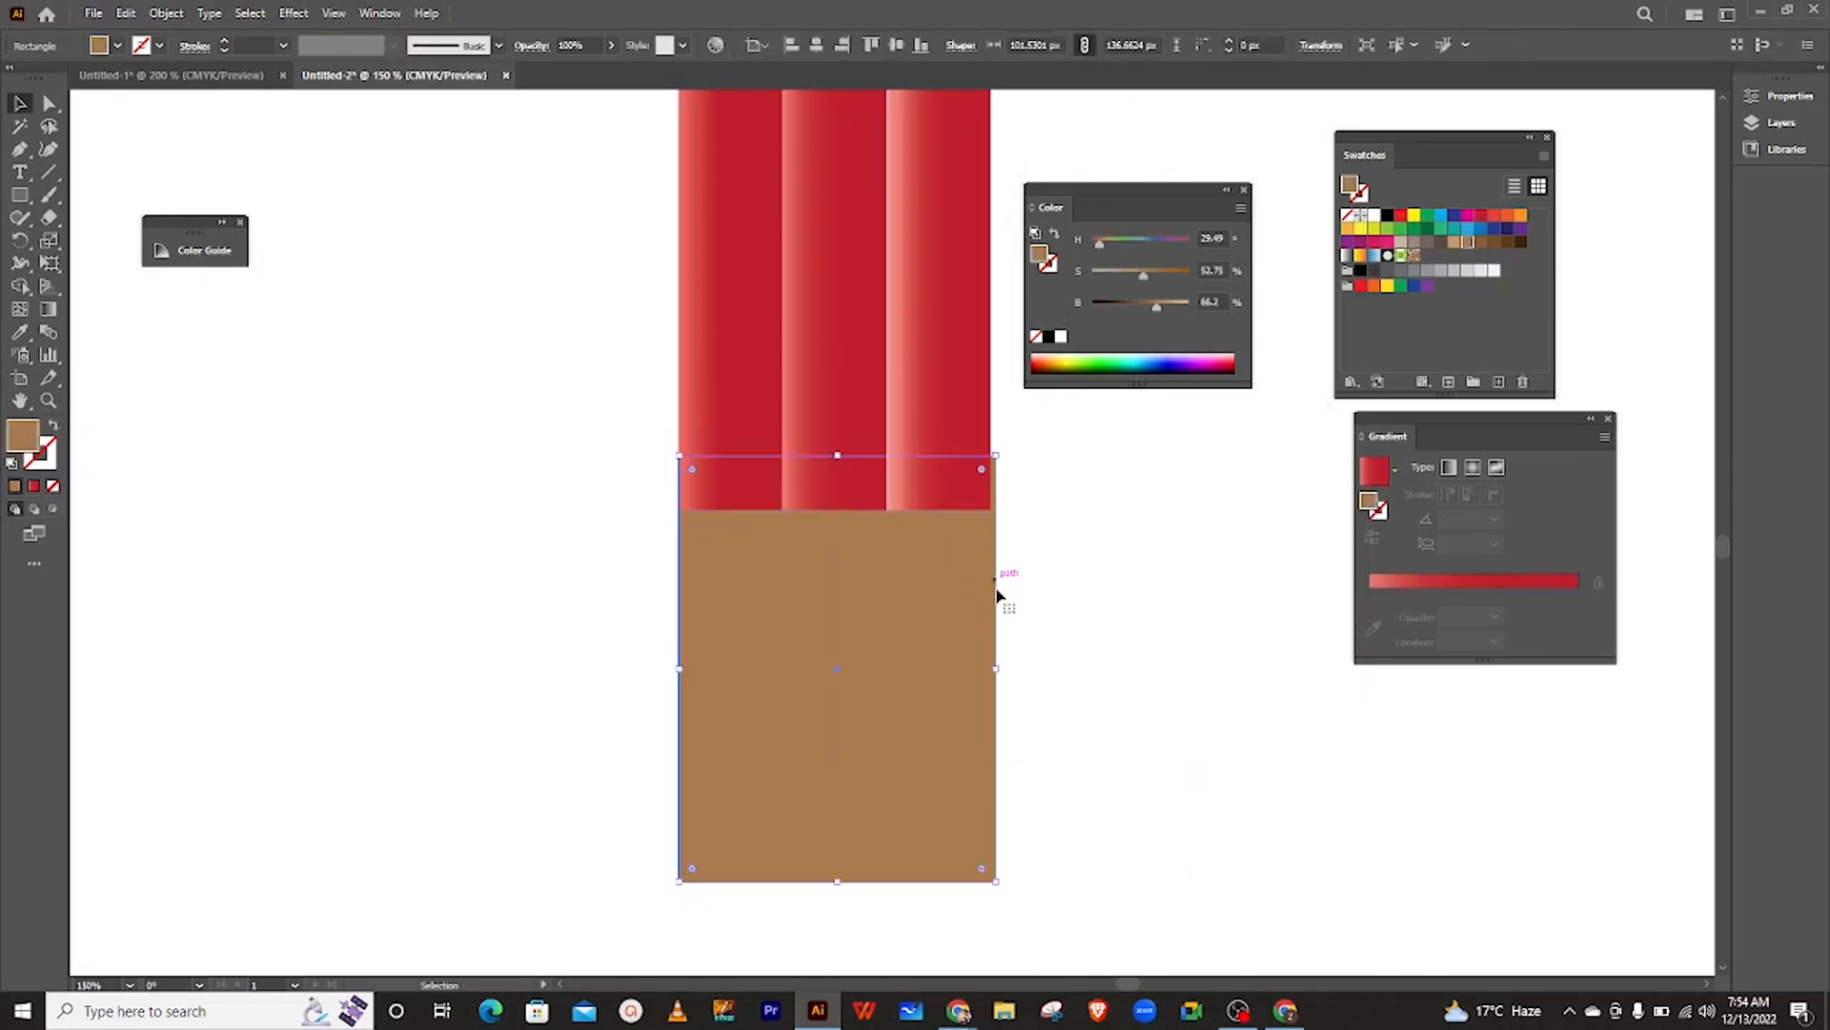
left_click_drag(994, 669, 990, 669)
left_click(1083, 769)
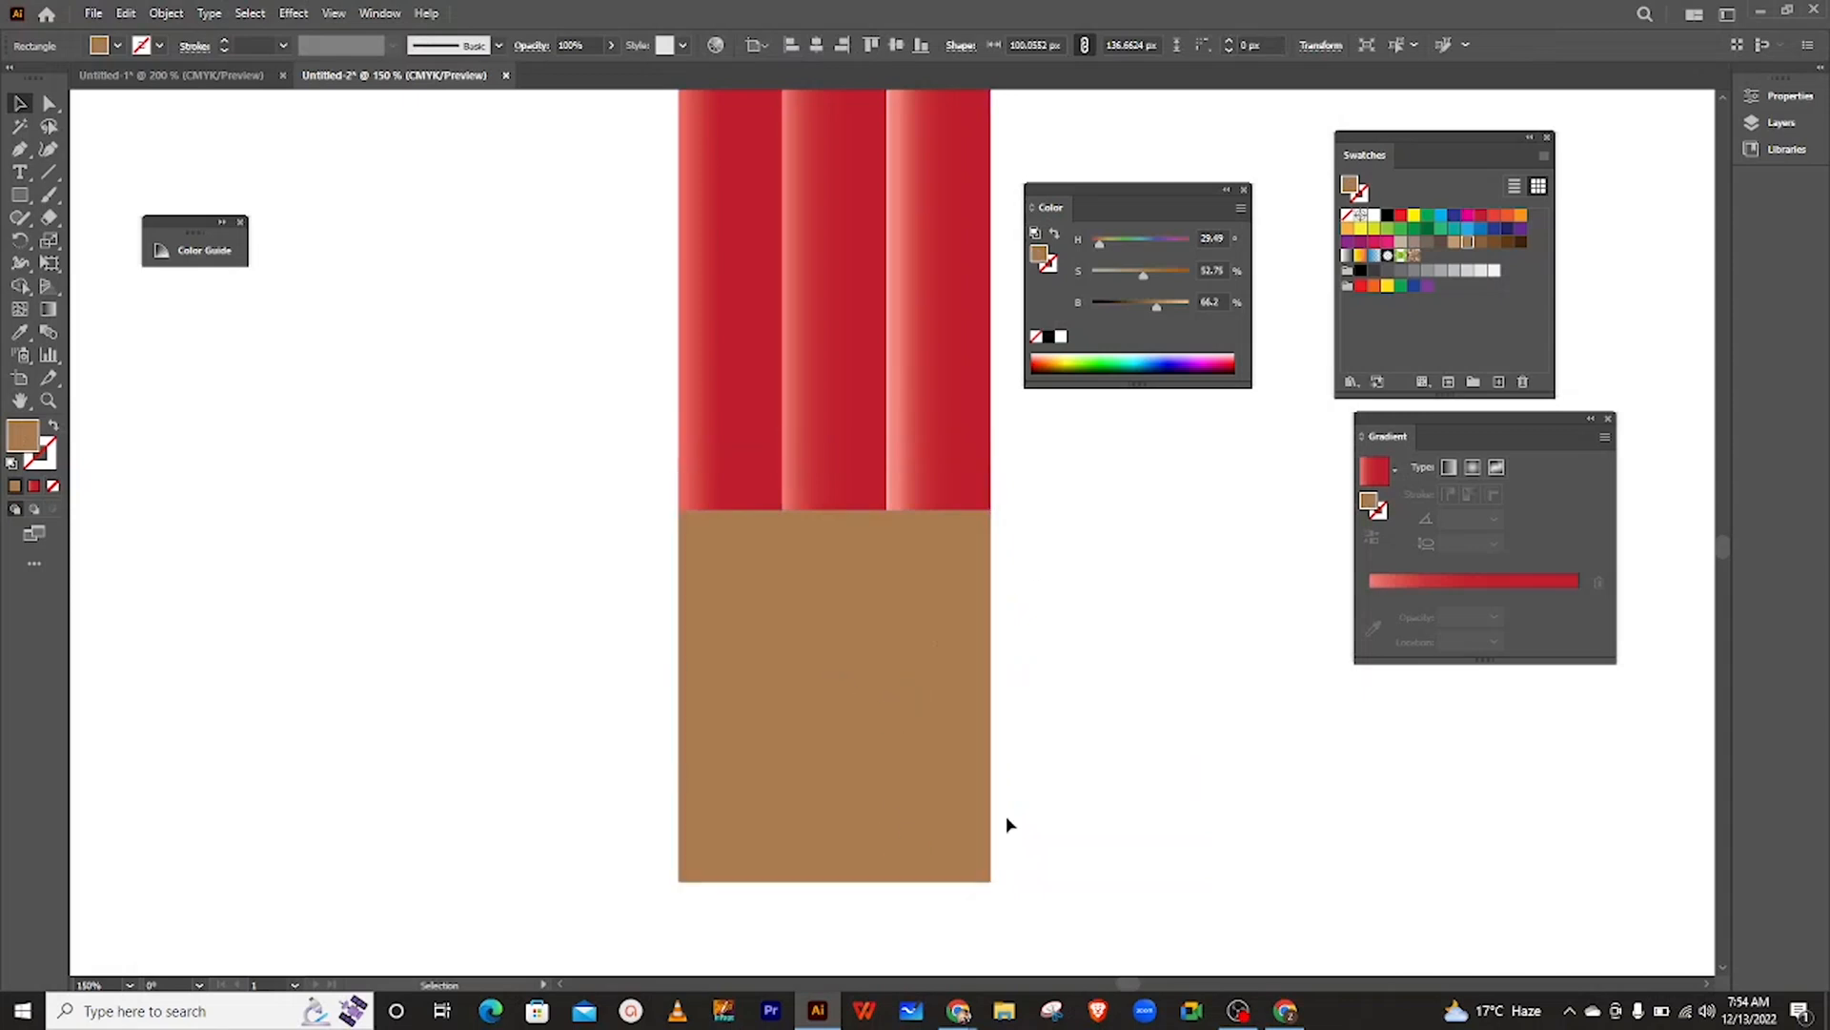
- Add an anchor point at the midpoint of the brown rectangle's bottom edge
left_click(841, 865)
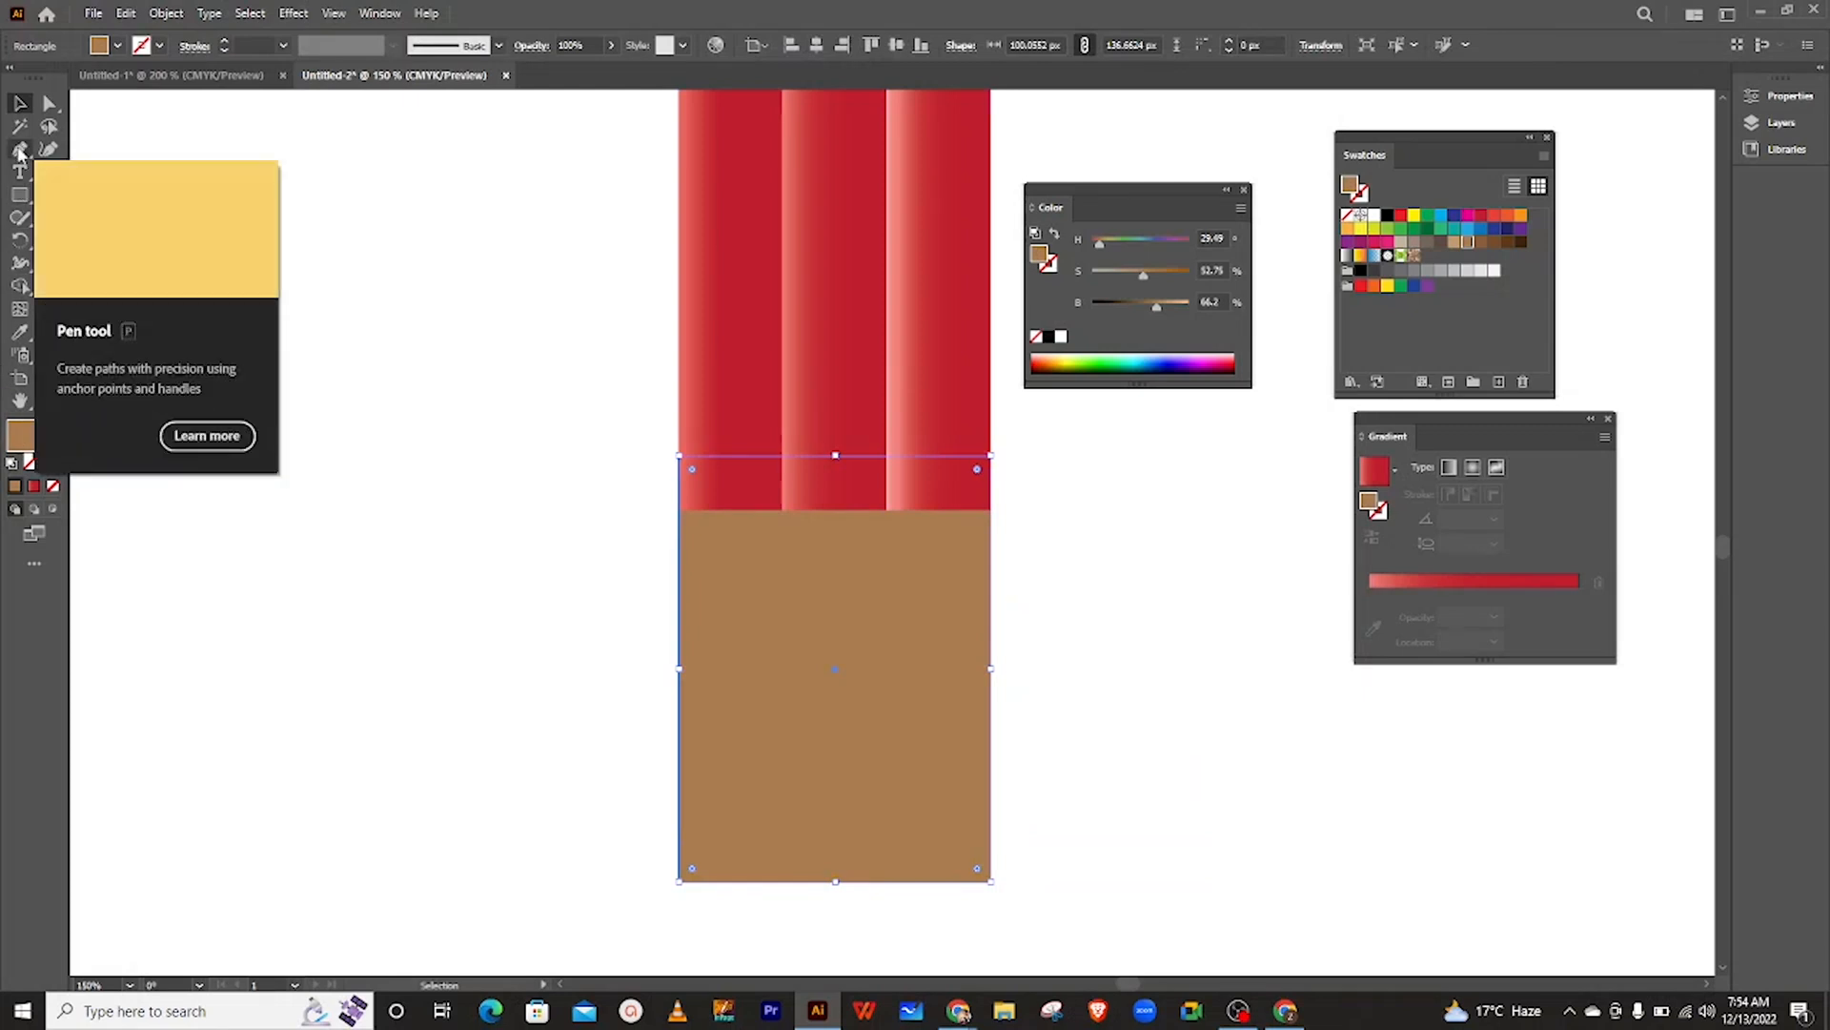
left_click(20, 149)
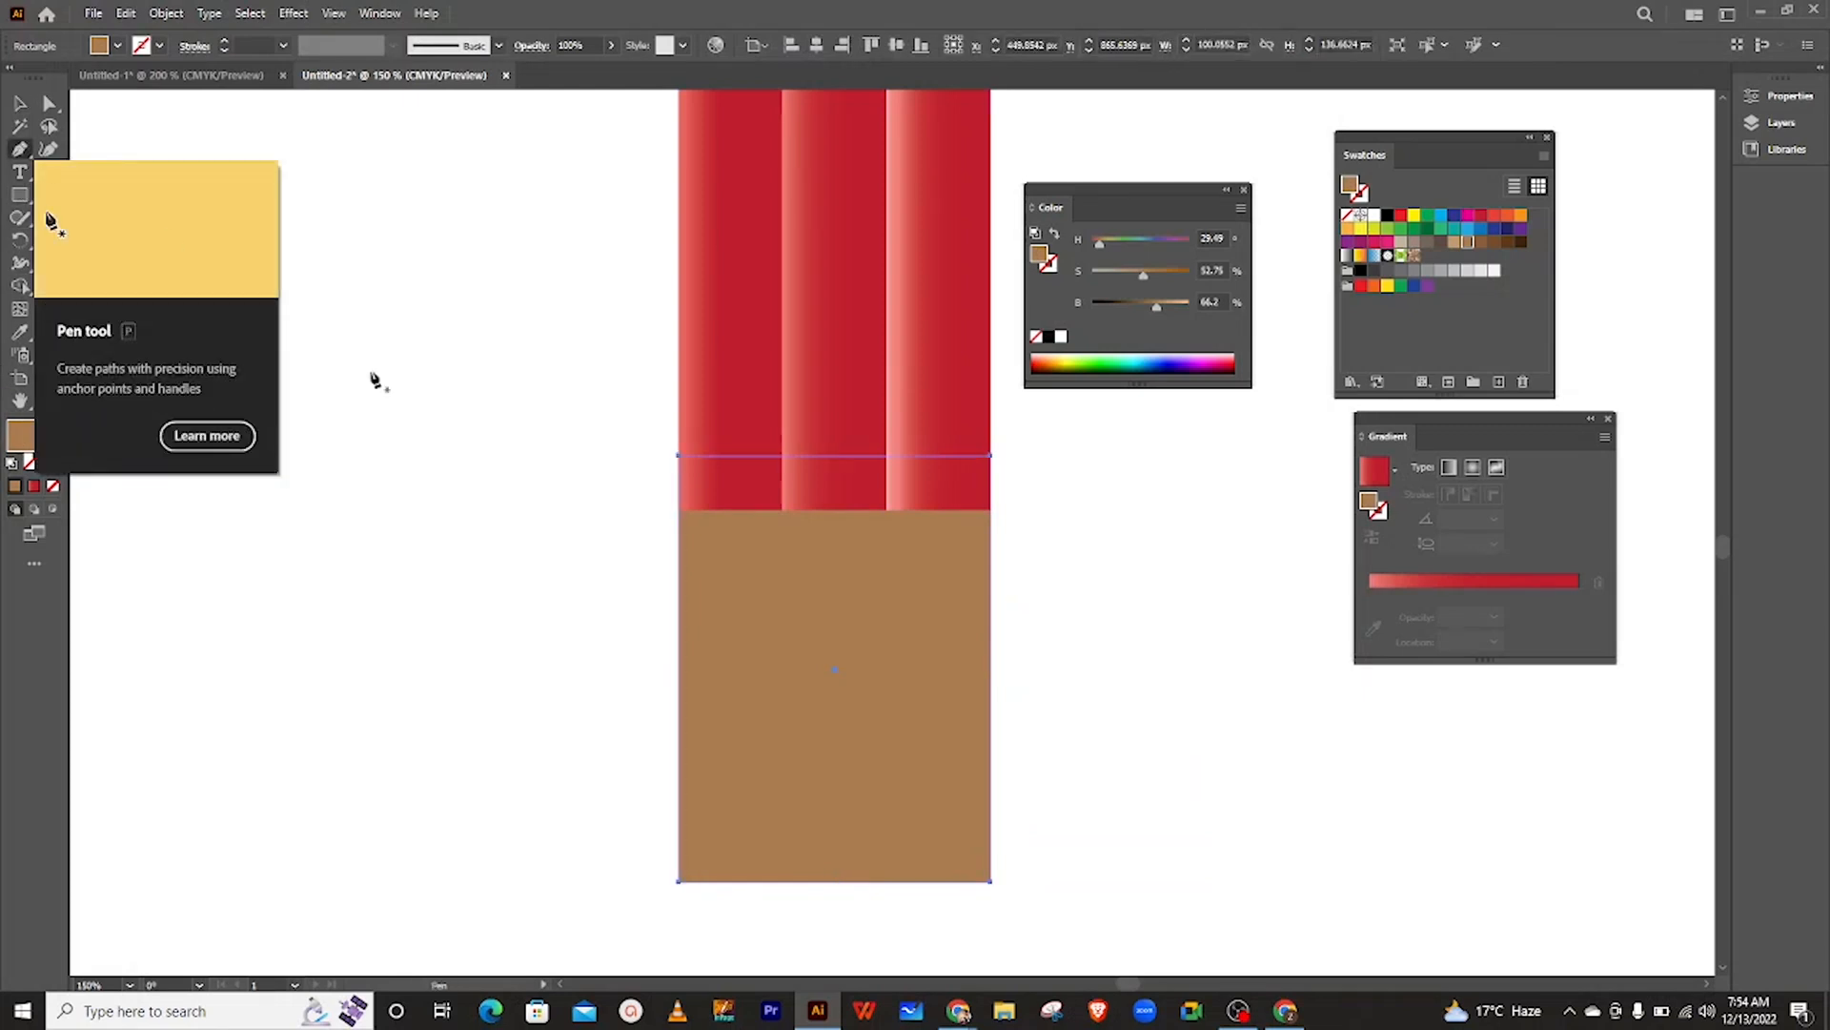
left_click(836, 882)
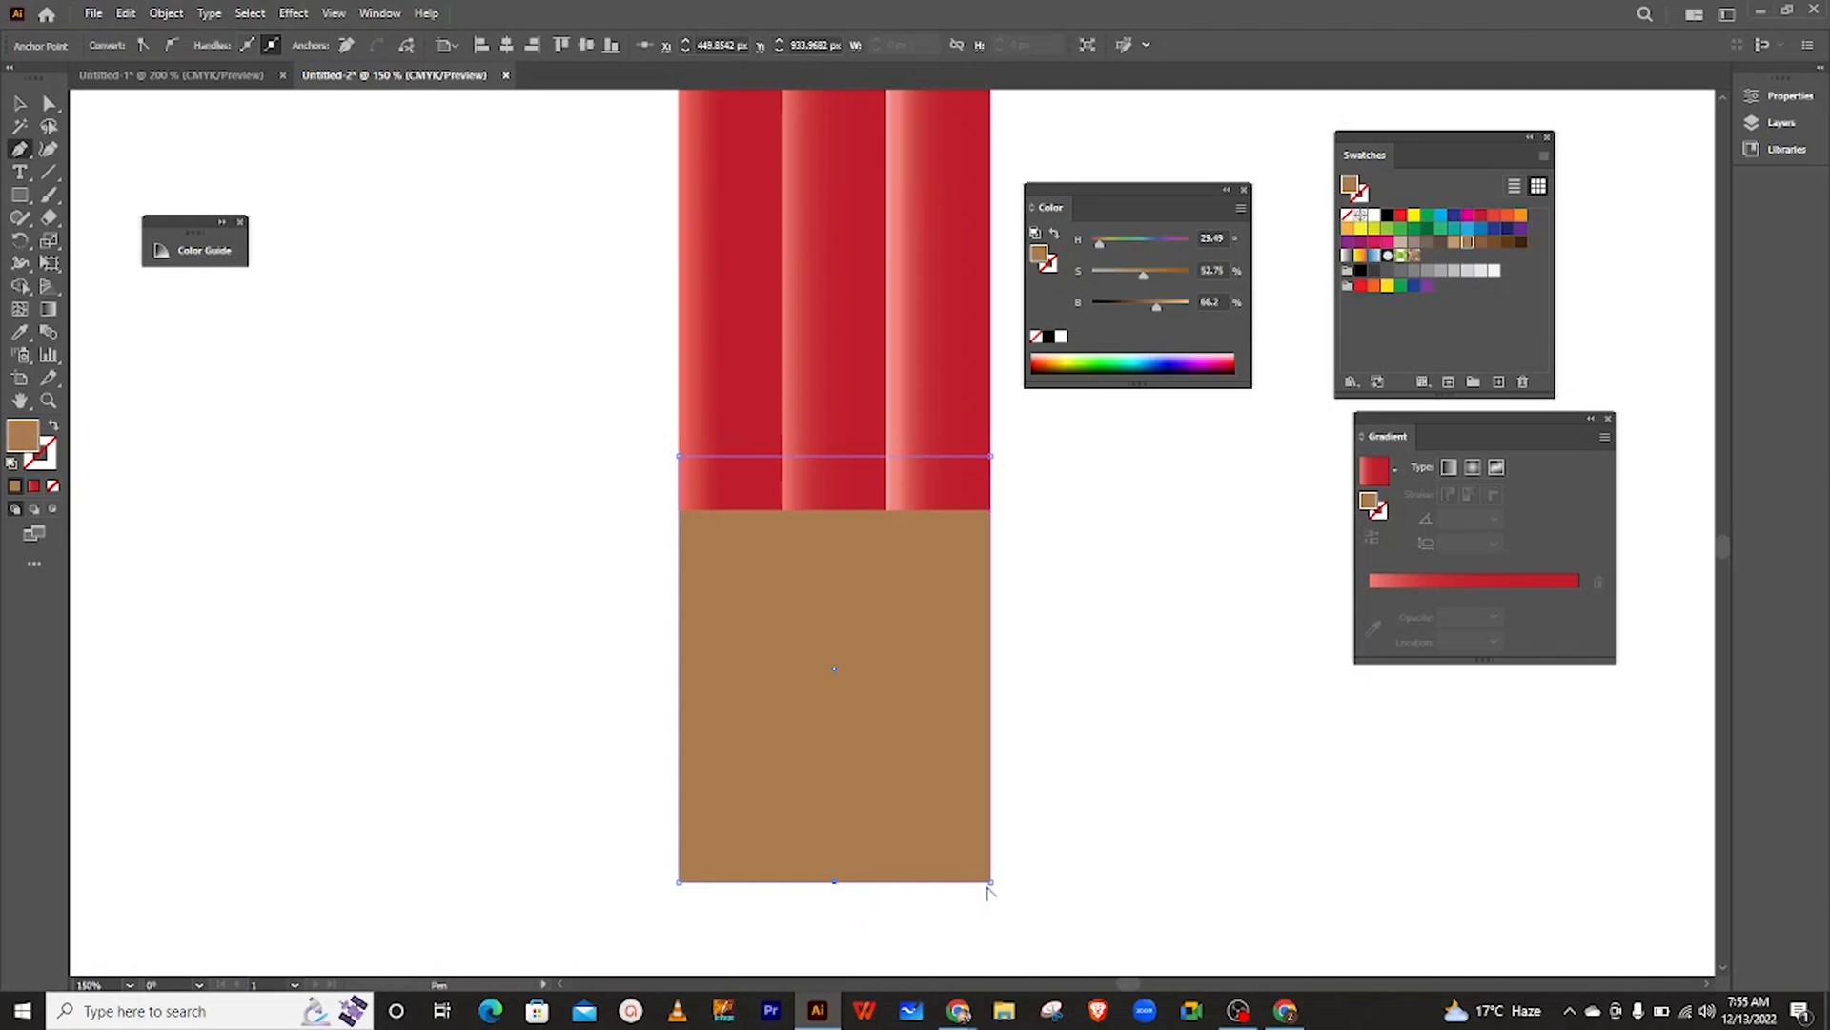
- Delete the bottom-right corner anchor of the brown rectangle with the Pen tool
scroll(938, 942, "up", 4)
scroll(939, 943, "down", 2)
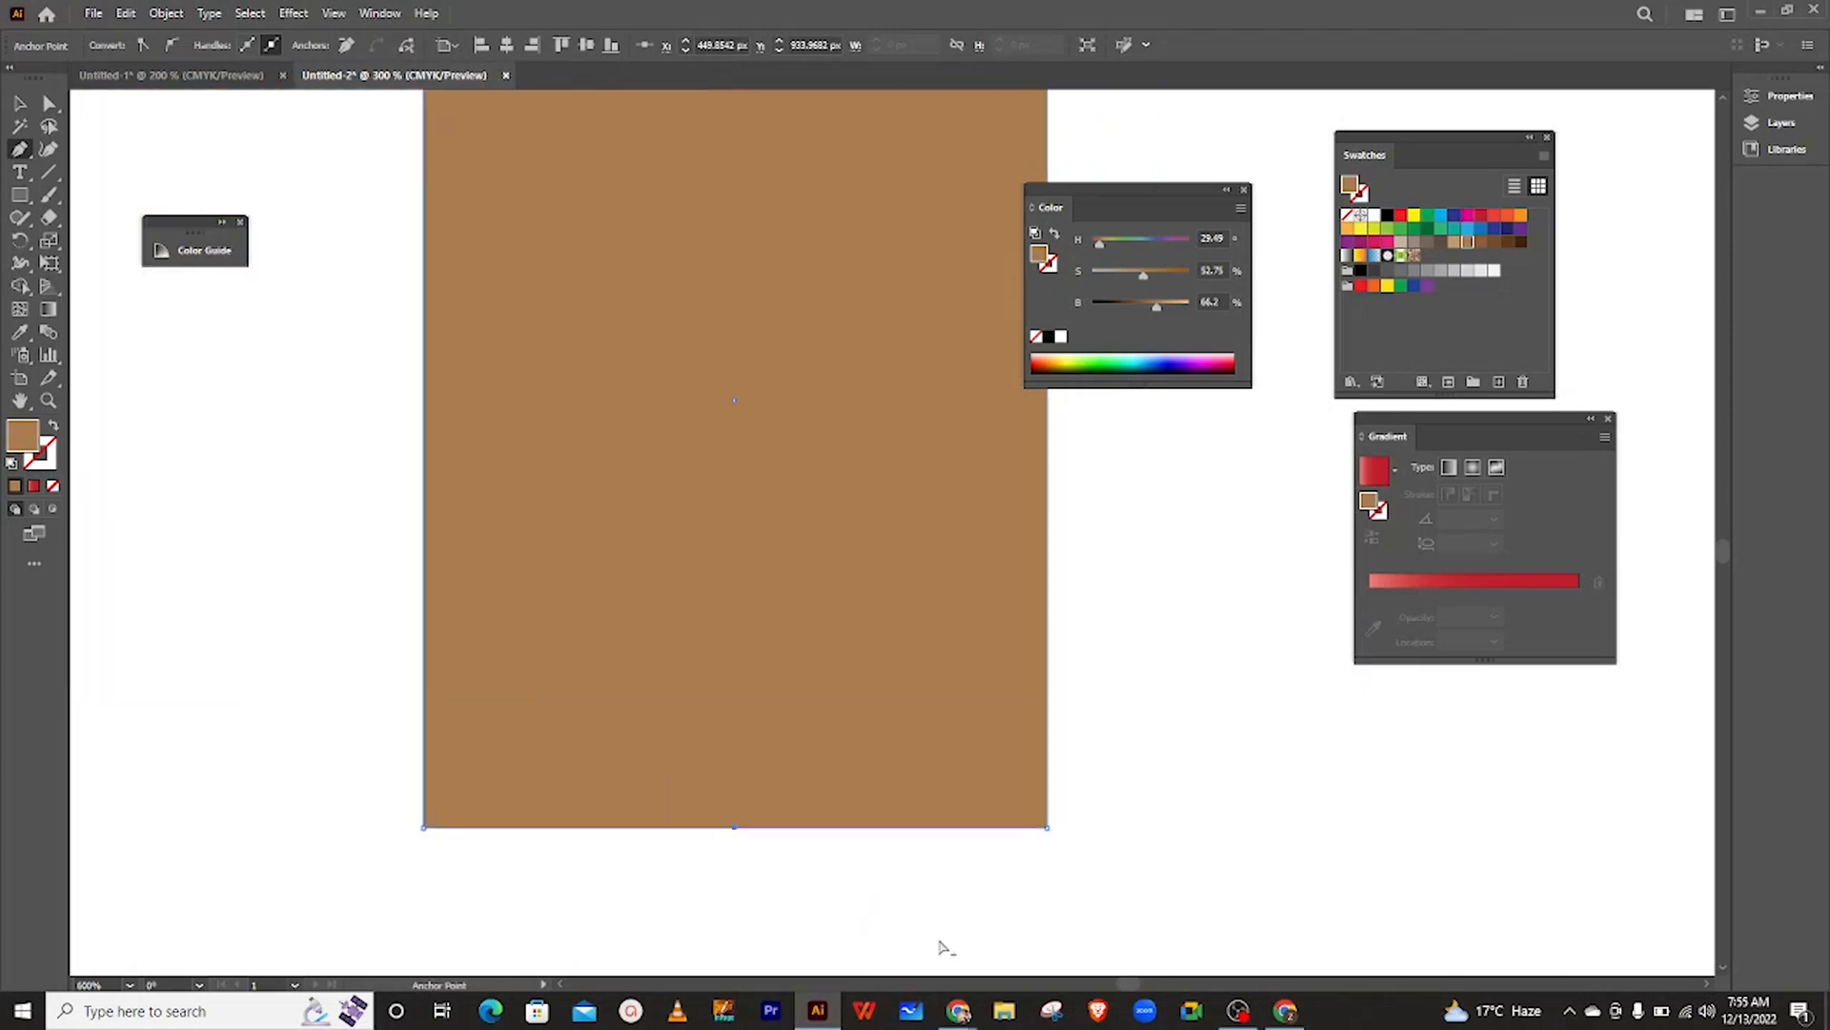
scroll(940, 946, "down", 1)
scroll(940, 944, "up", 1)
left_click(1050, 829)
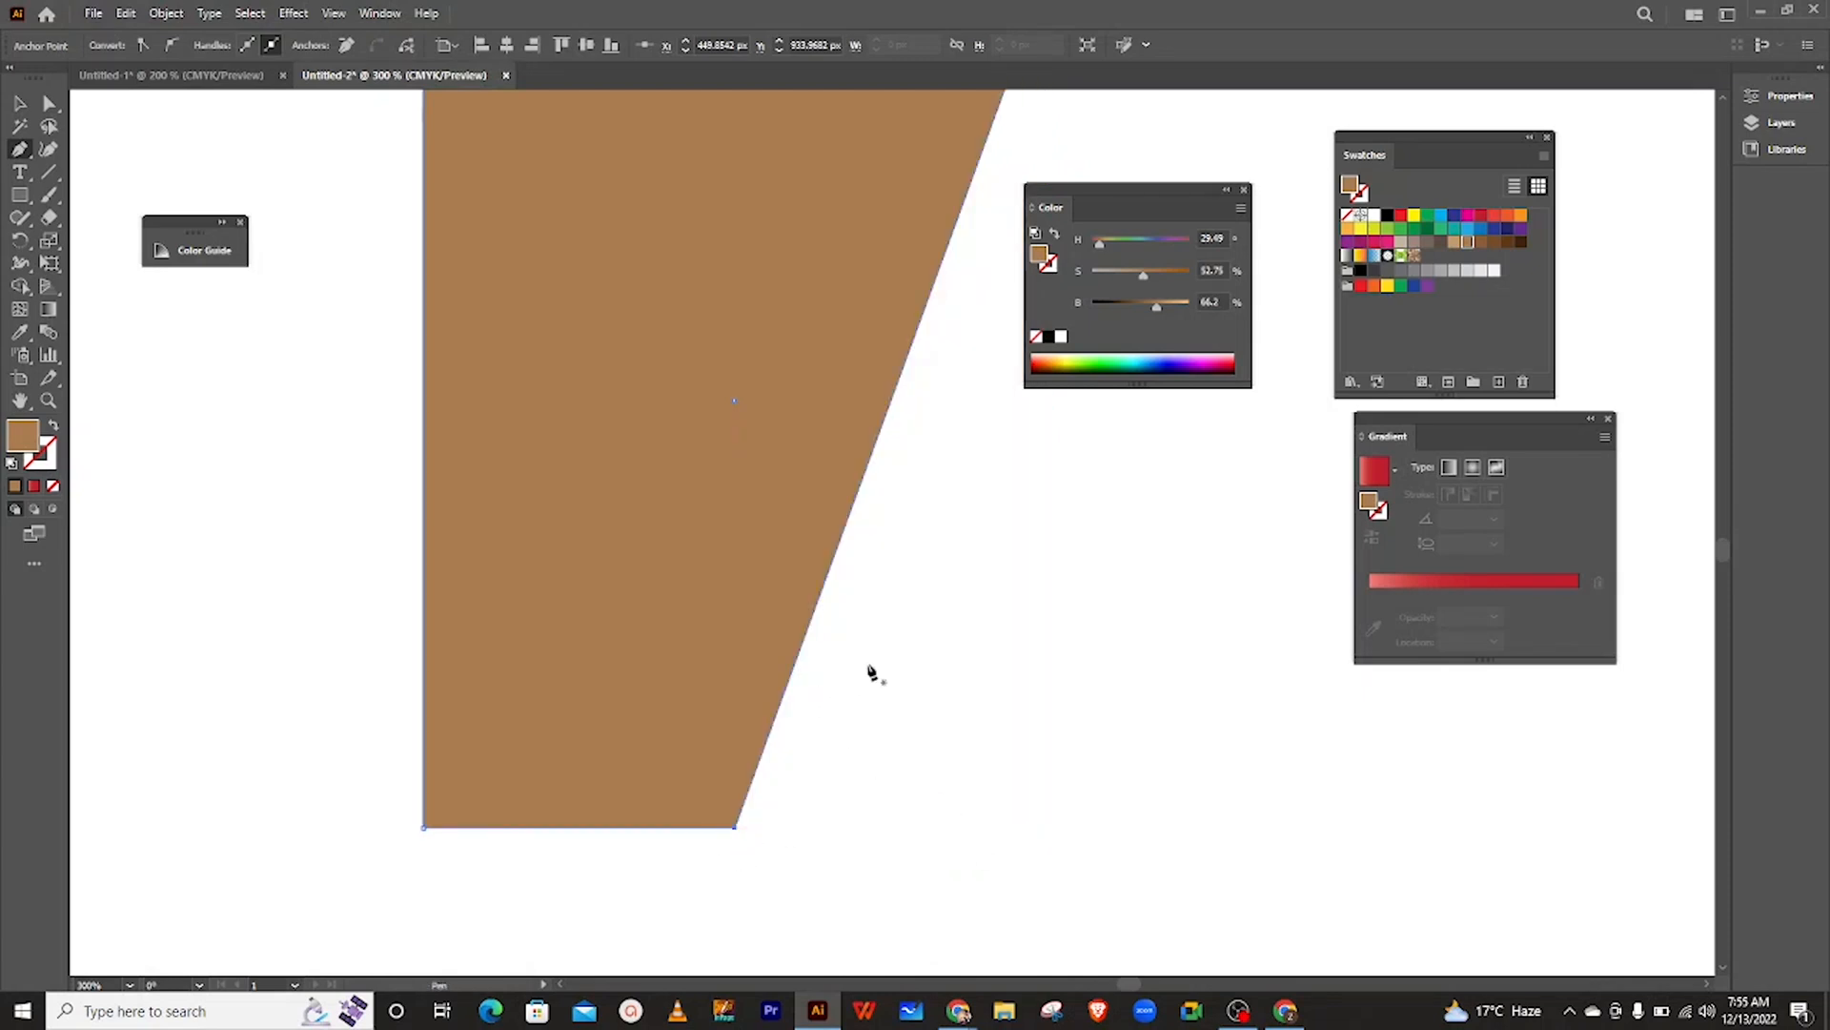
left_click(425, 838)
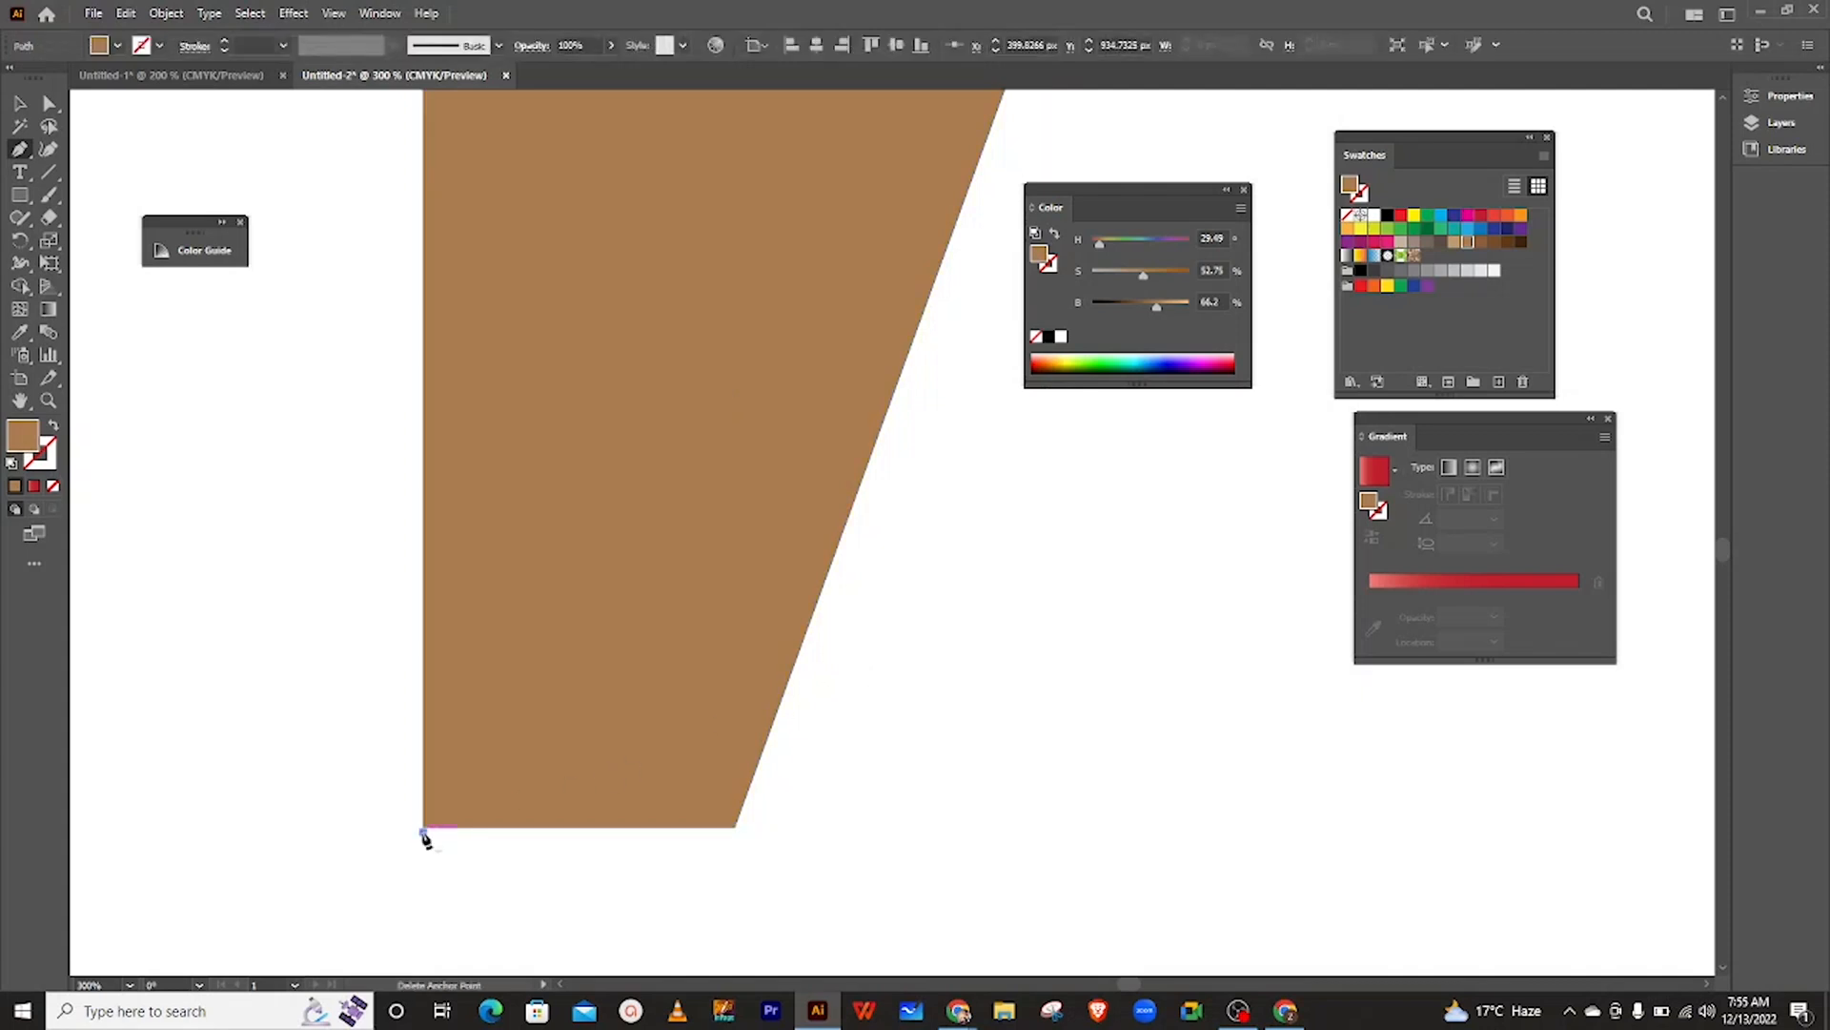
left_click(423, 834)
key("ctrl+z")
- Delete the brown shape's bottom-left corner anchor so it tapers to a single point
key("v")
left_click(719, 572)
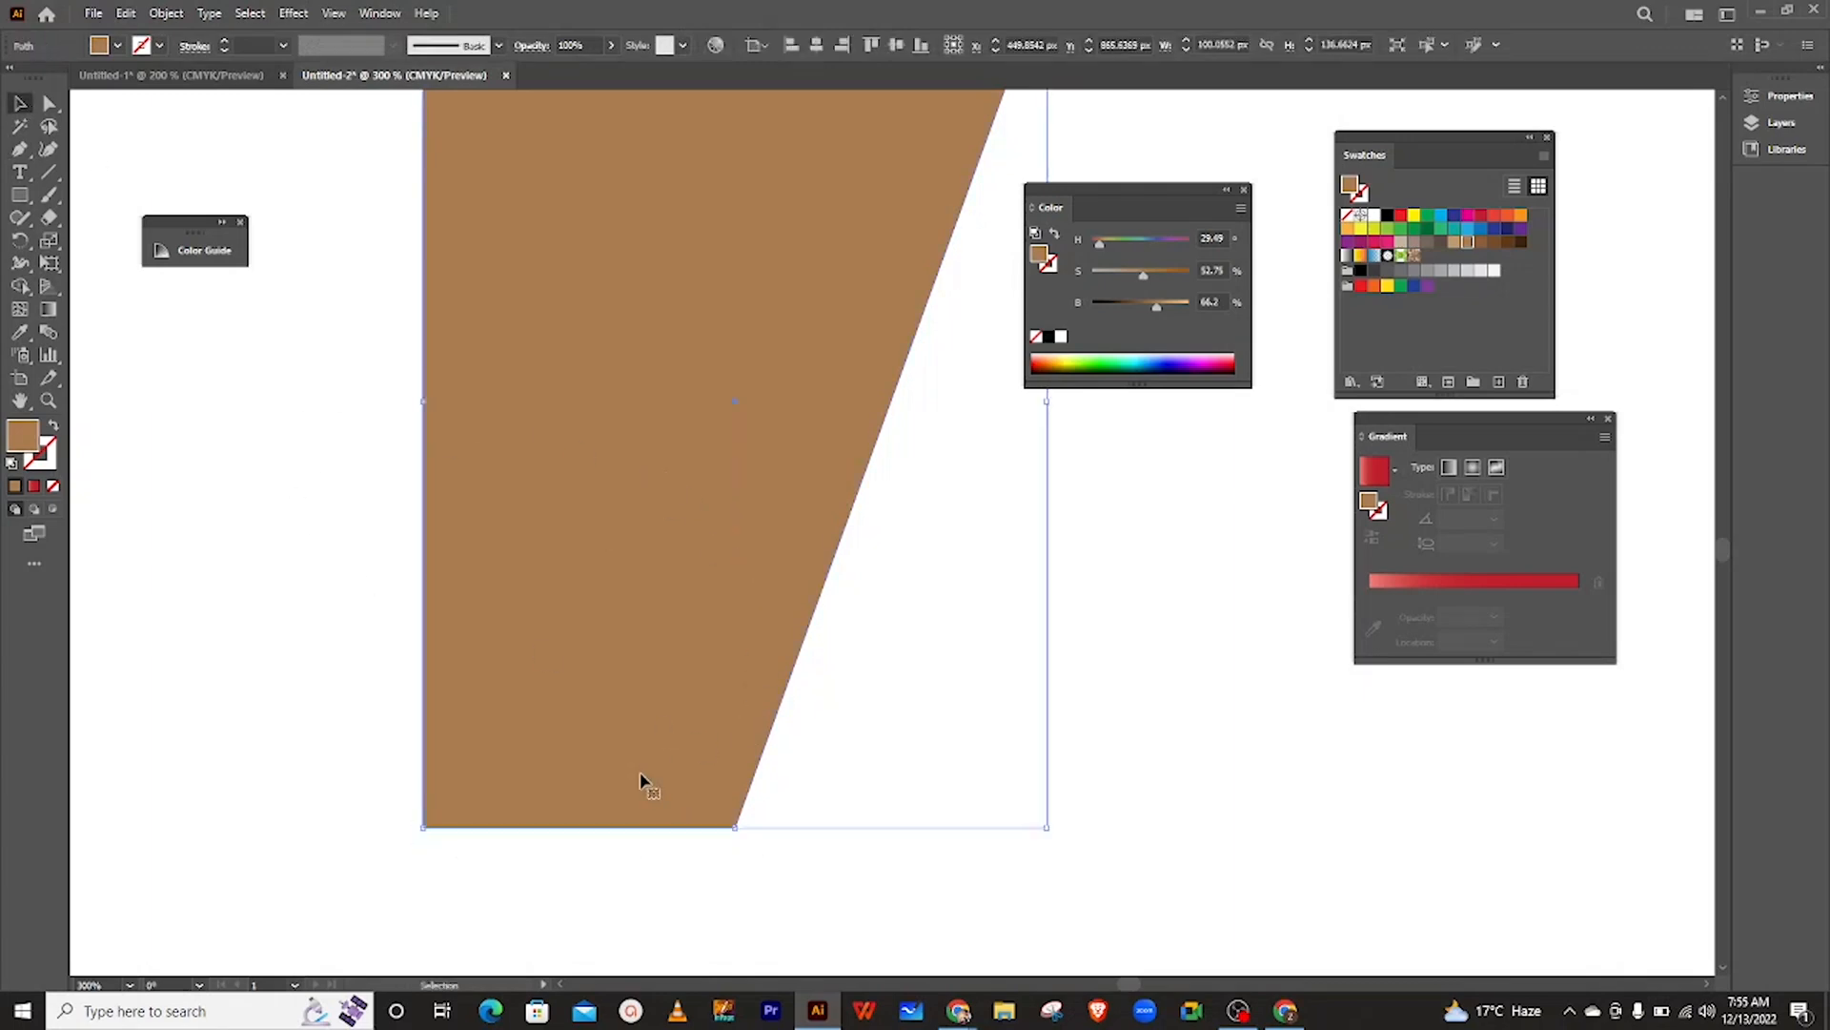
left_click(17, 150)
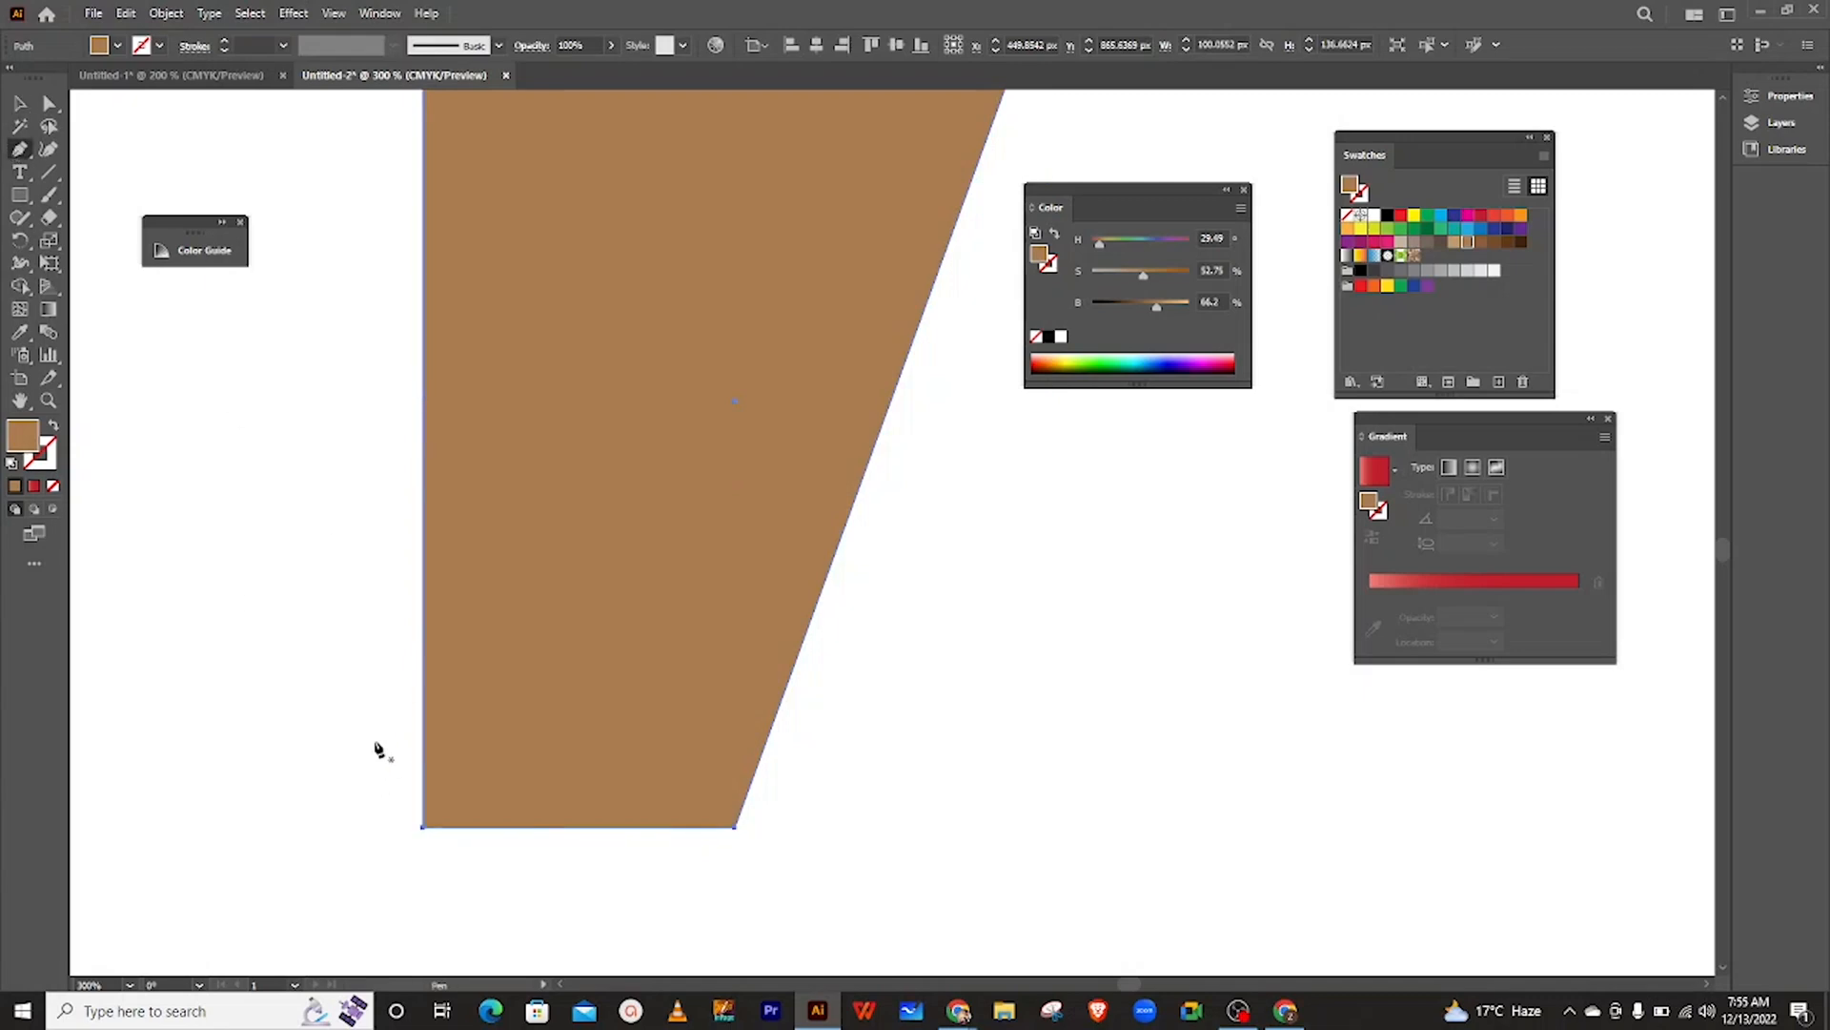
left_click(425, 831)
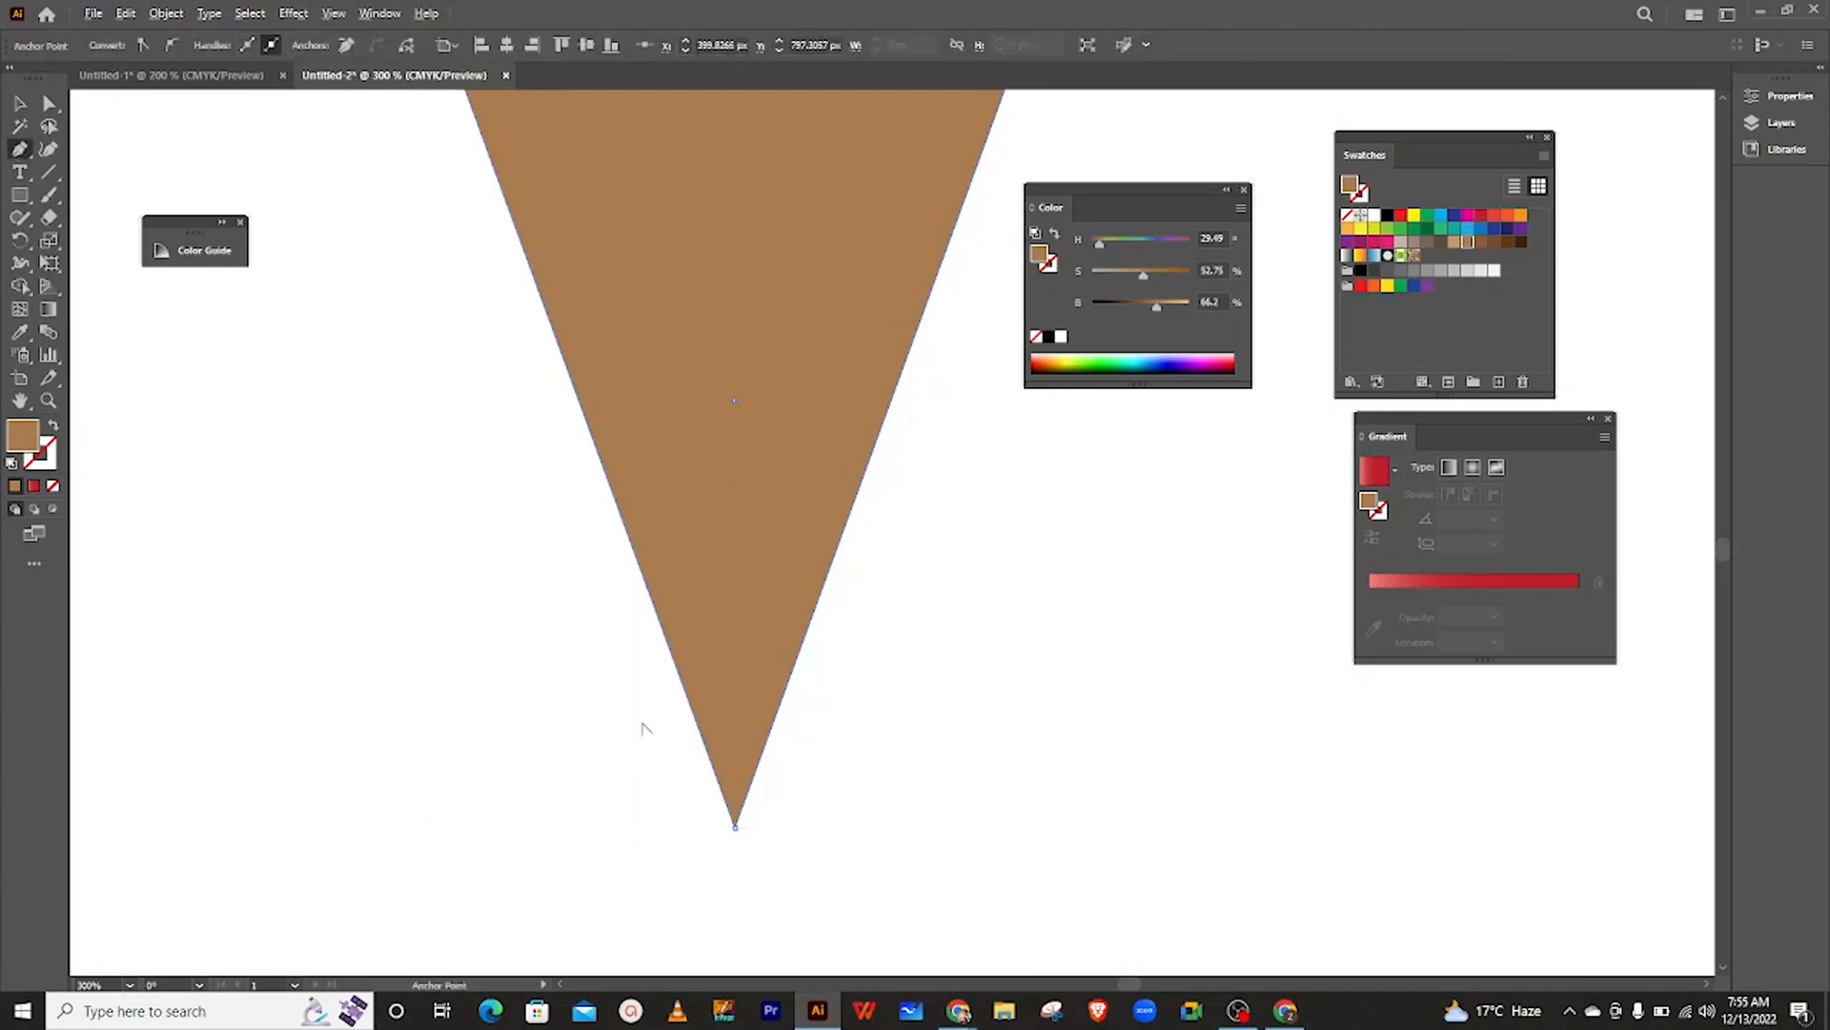
- Lengthen the brown triangle to about 172.5 px and position its top edge under the lower ends of the strips
scroll(644, 724, "down", 1)
scroll(642, 572, "up", 3)
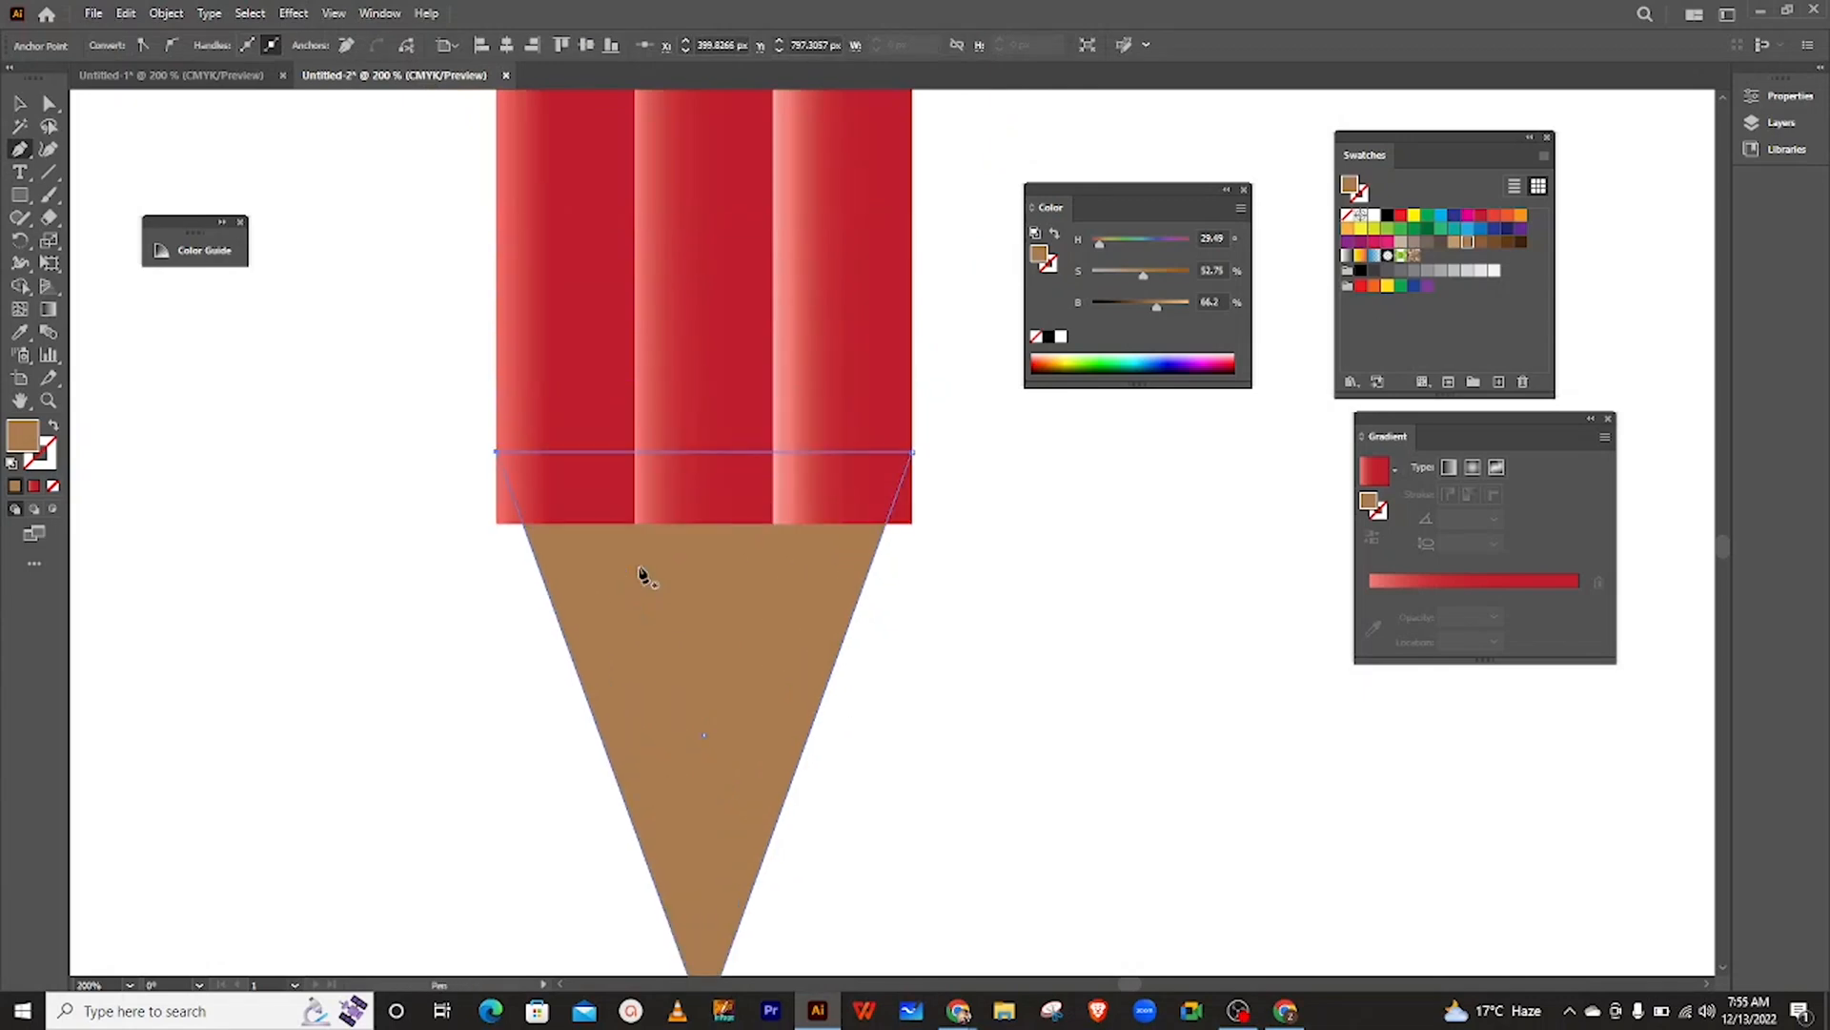
left_click(19, 102)
left_click_drag(695, 569, 700, 599)
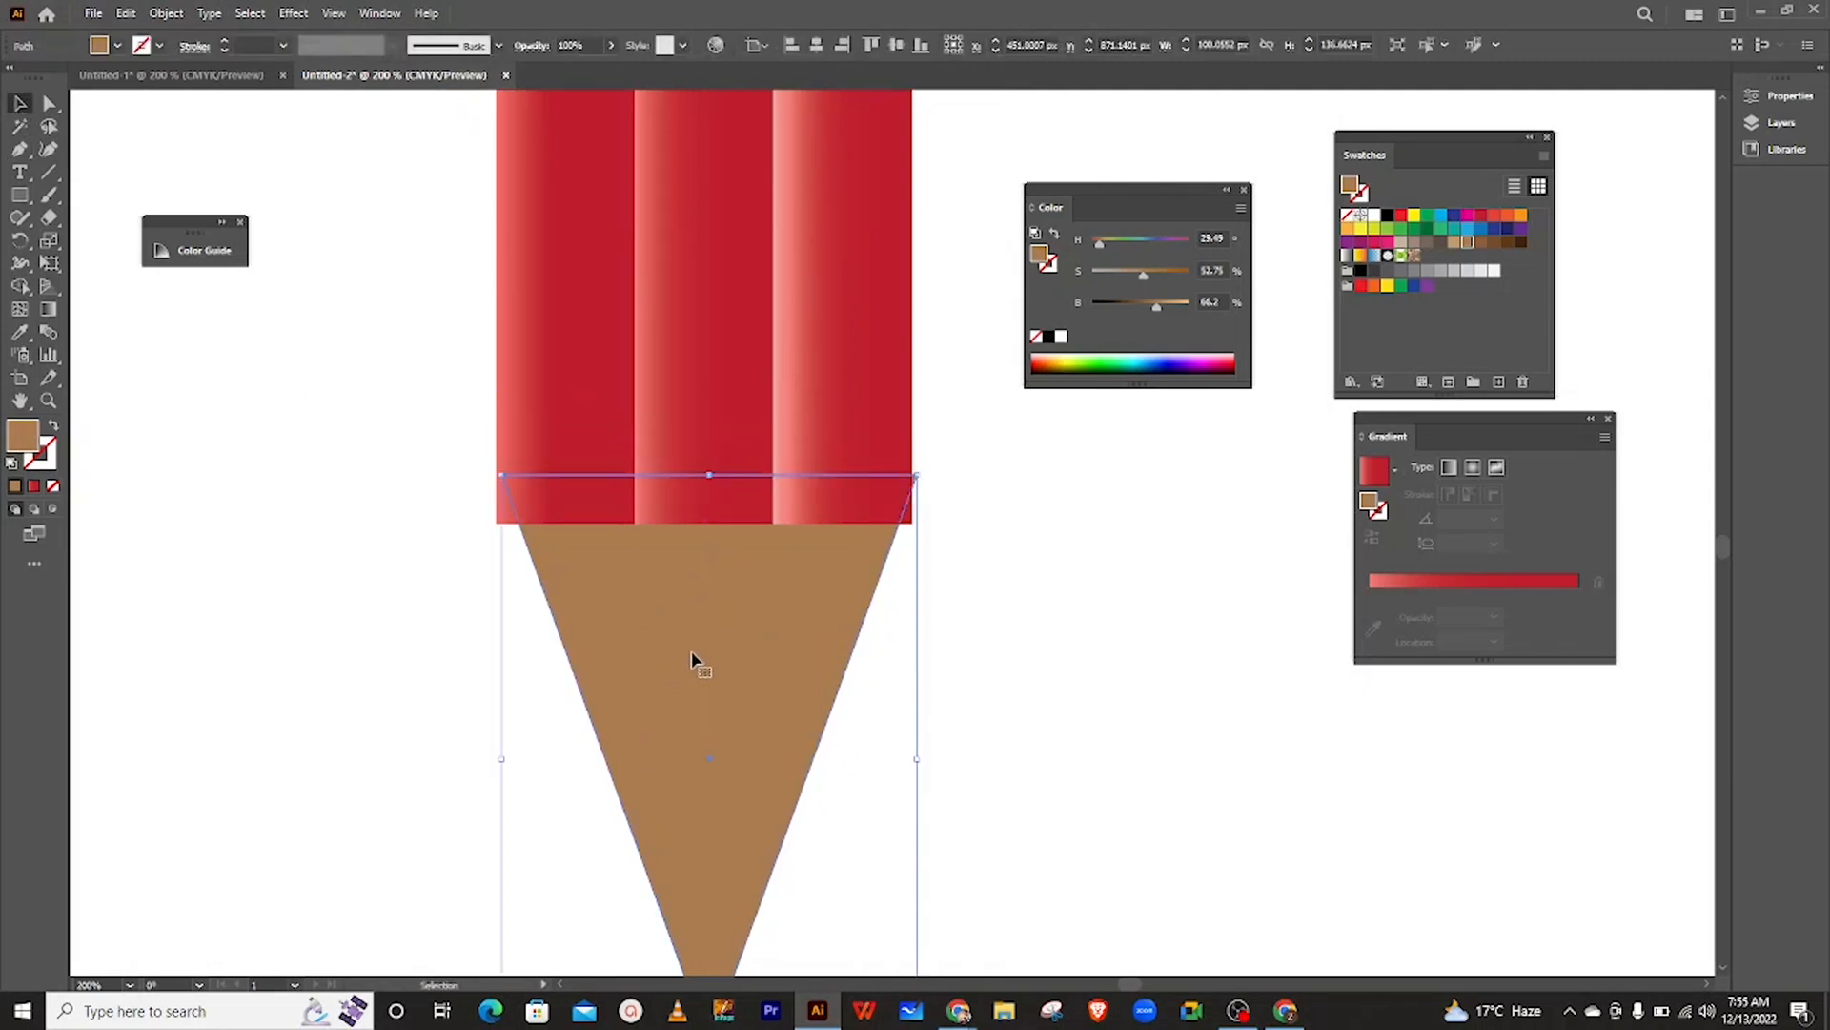
scroll(694, 658, "down", 1)
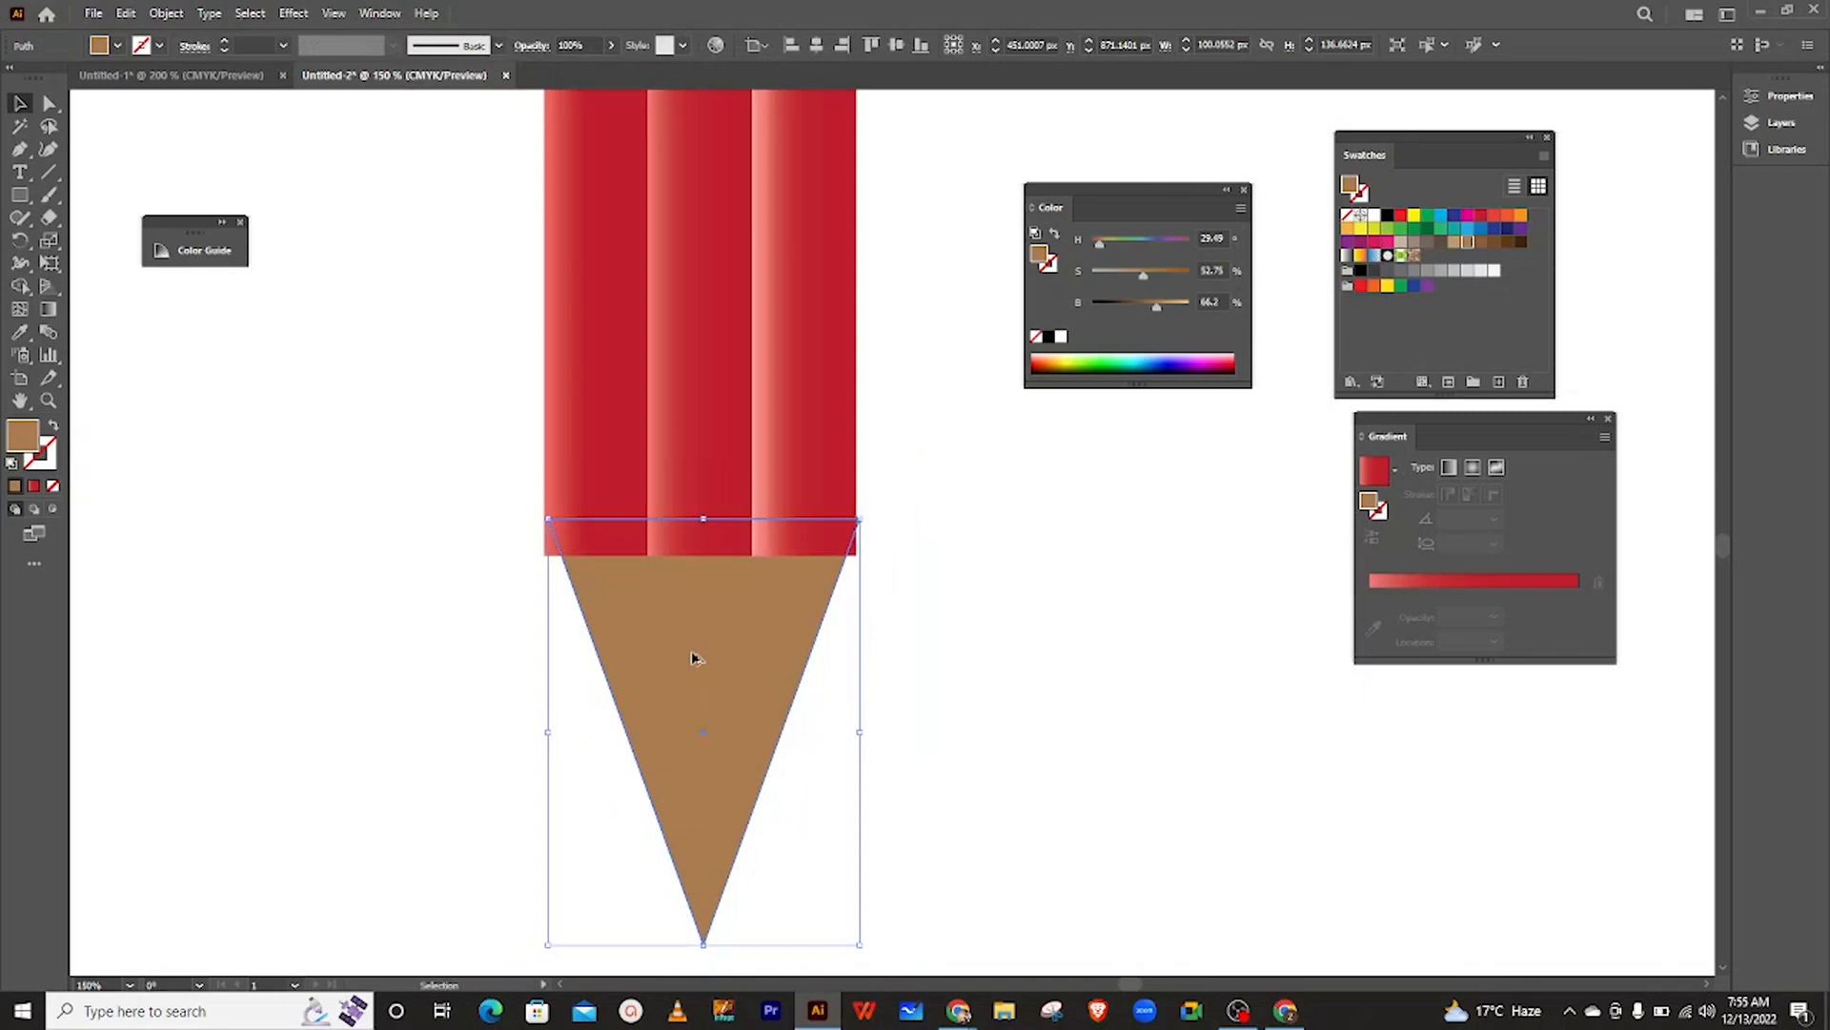
scroll(694, 658, "down", 1)
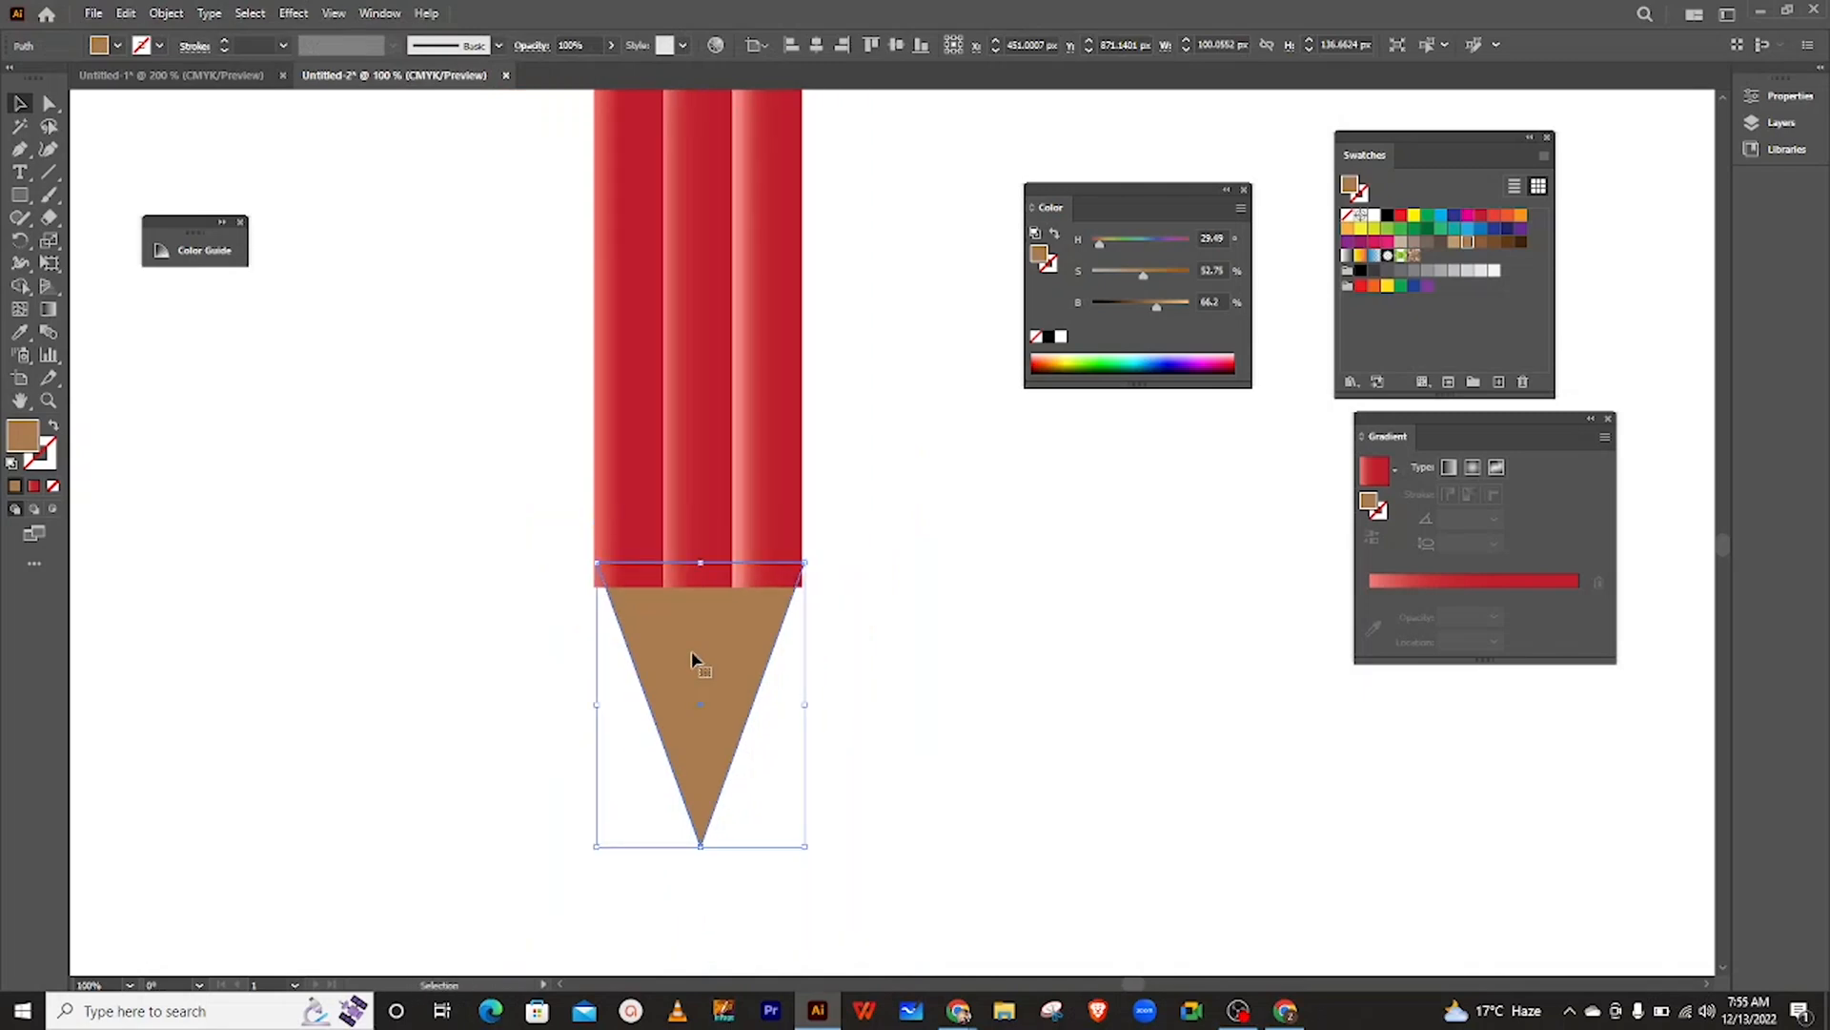
mouse_move(802, 844)
left_mouse_down()
mouse_move(831, 879)
mouse_move(806, 847)
left_mouse_up()
left_click_drag(700, 847, 712, 890)
left_click_drag(694, 683, 703, 717)
- Narrow the three red strips together about their center to a combined width of about 66.7 px
left_click(634, 343)
left_click(710, 329, "shift")
left_click(797, 330, "shift")
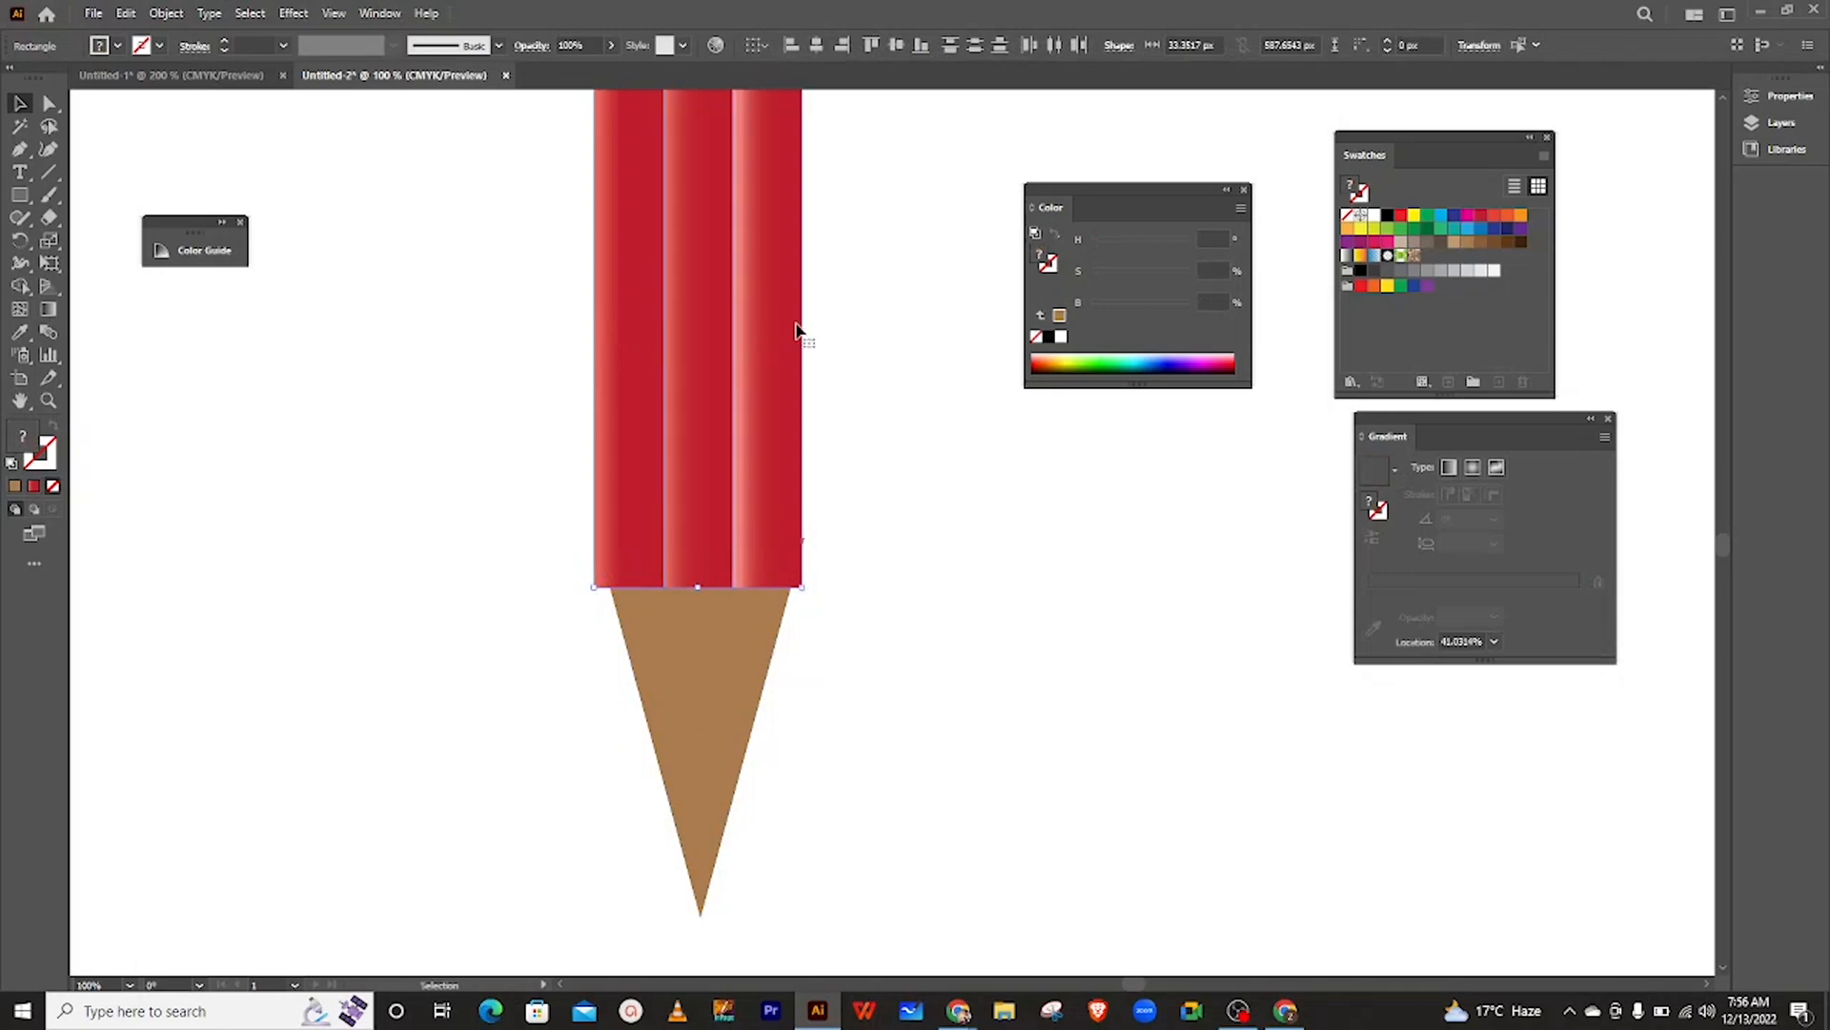
scroll(797, 331, "down", 1, "alt")
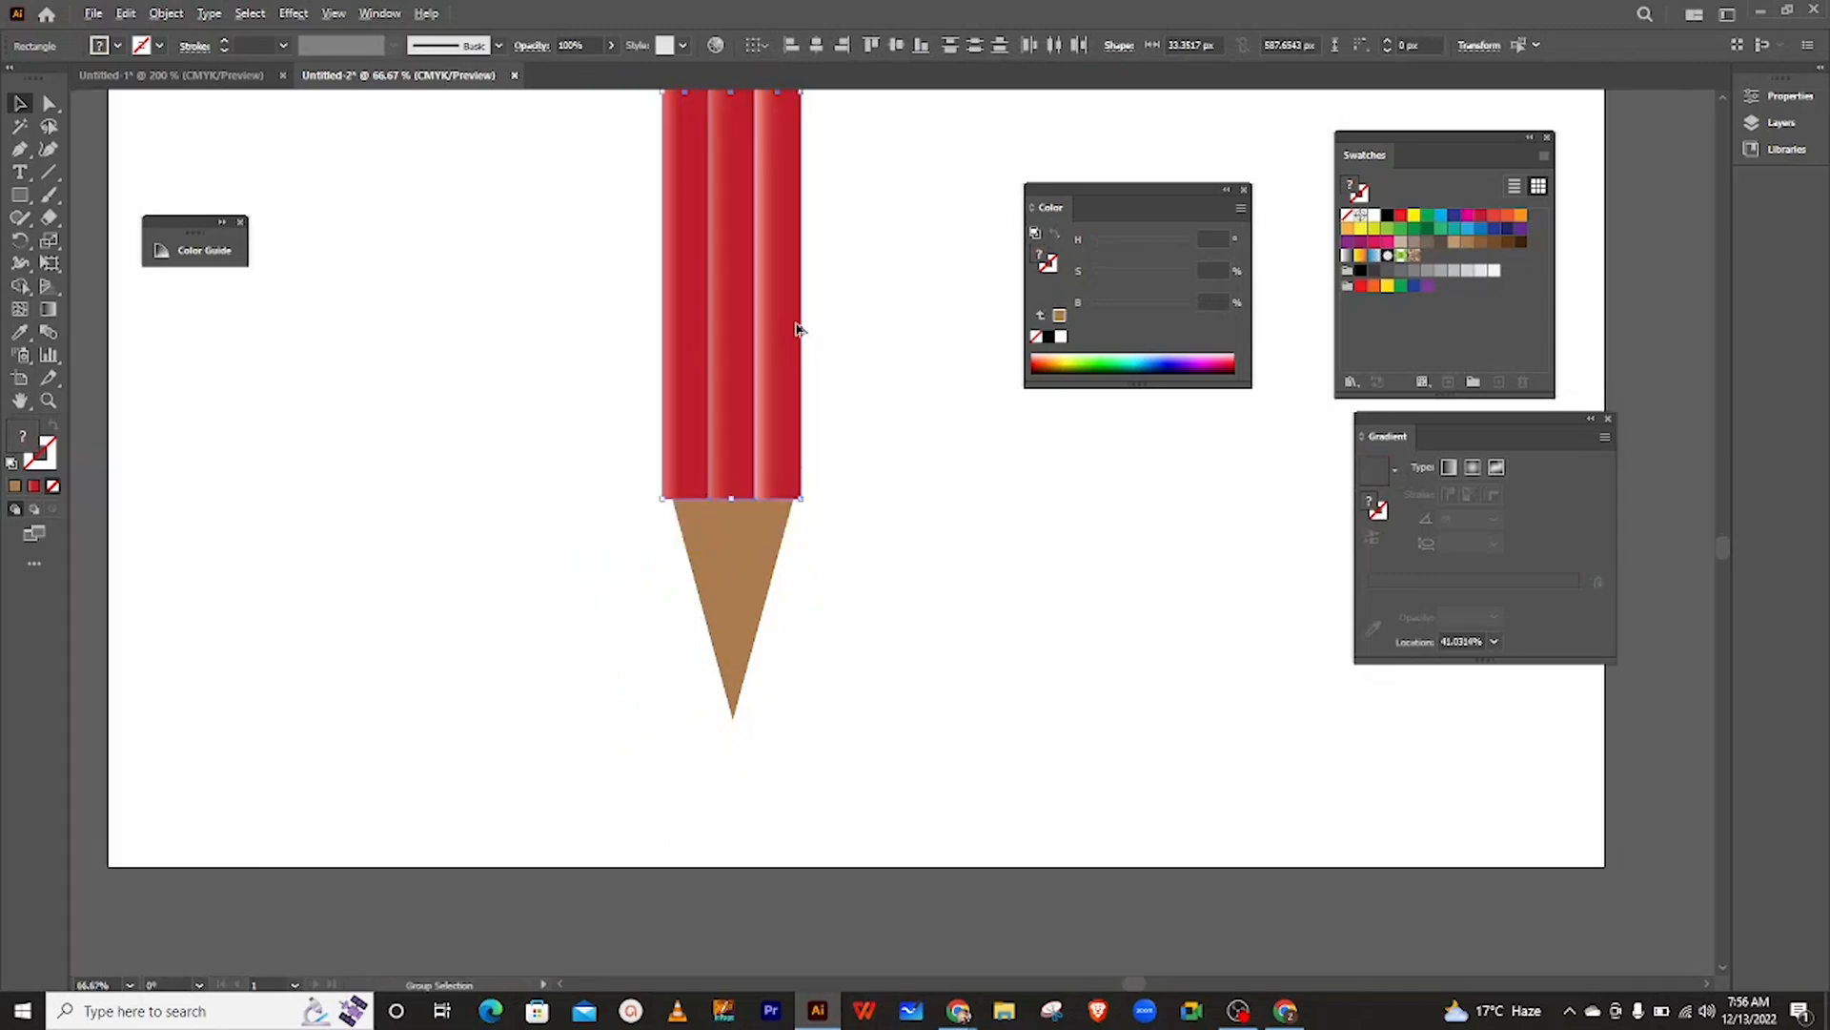
scroll(797, 331, "down", 1, "ctrl")
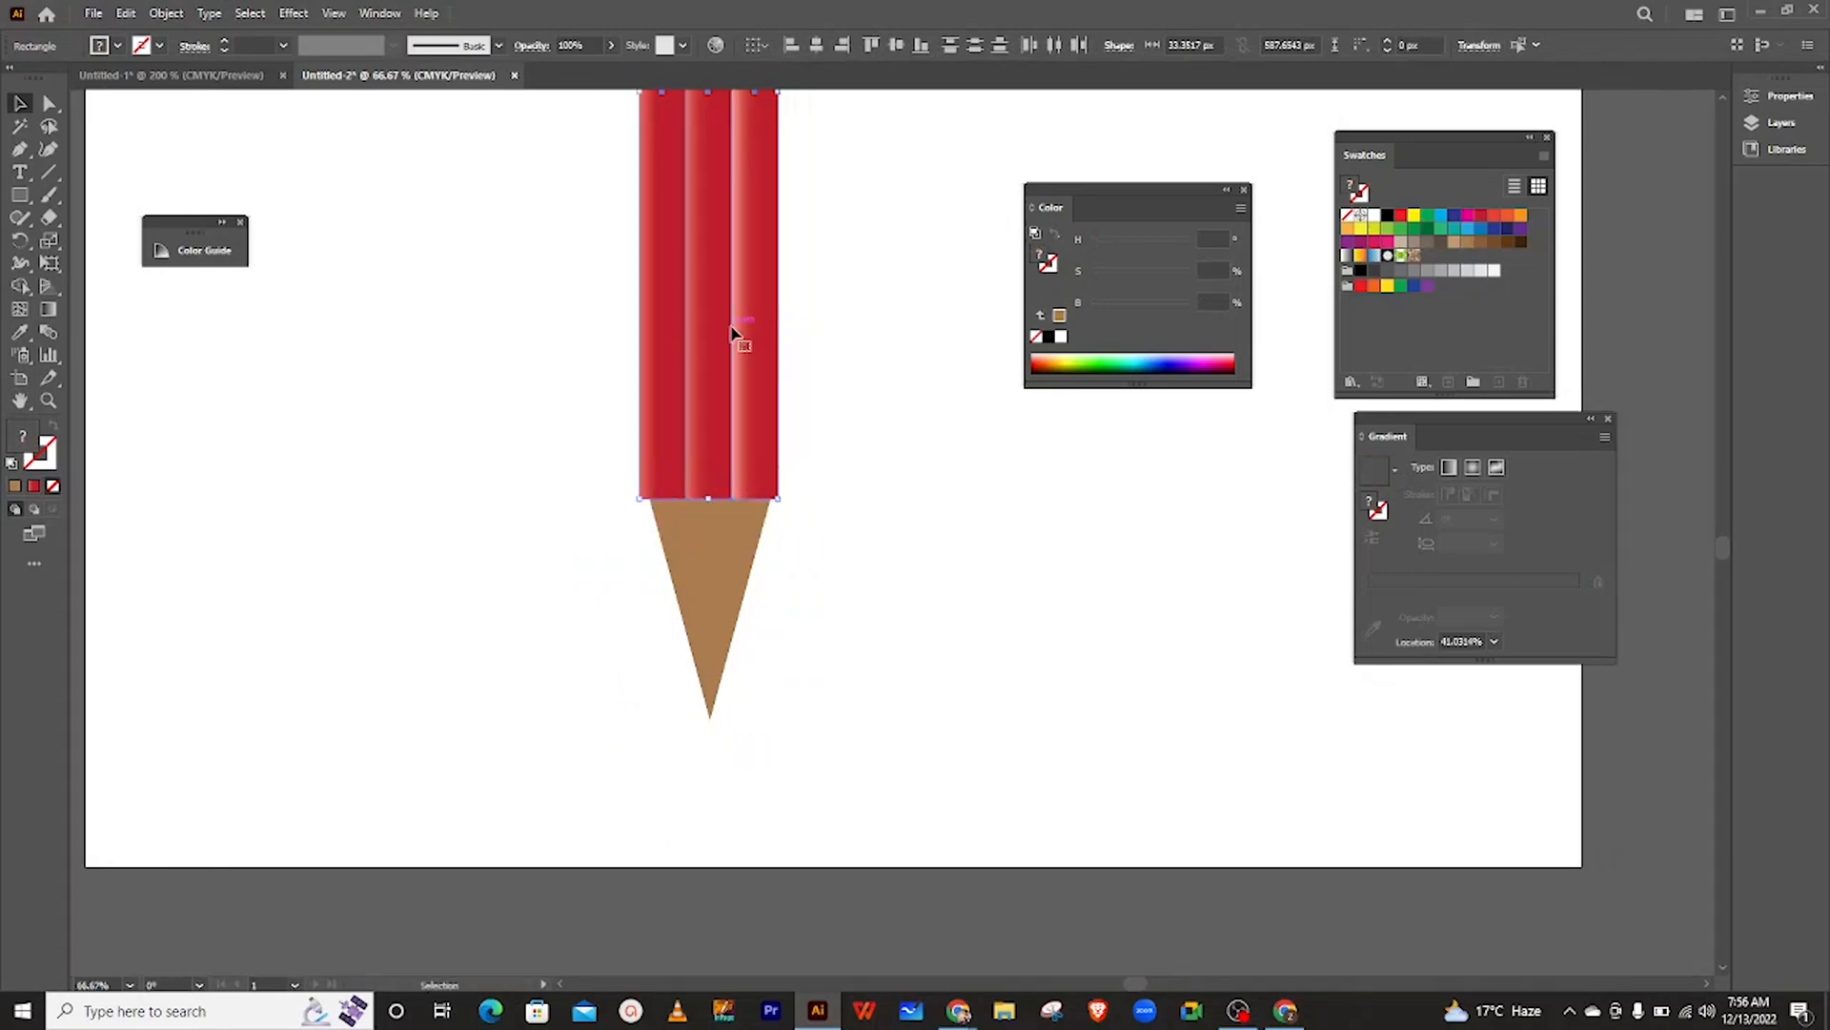
scroll(732, 333, "right", 1)
scroll(648, 706, "up", 5)
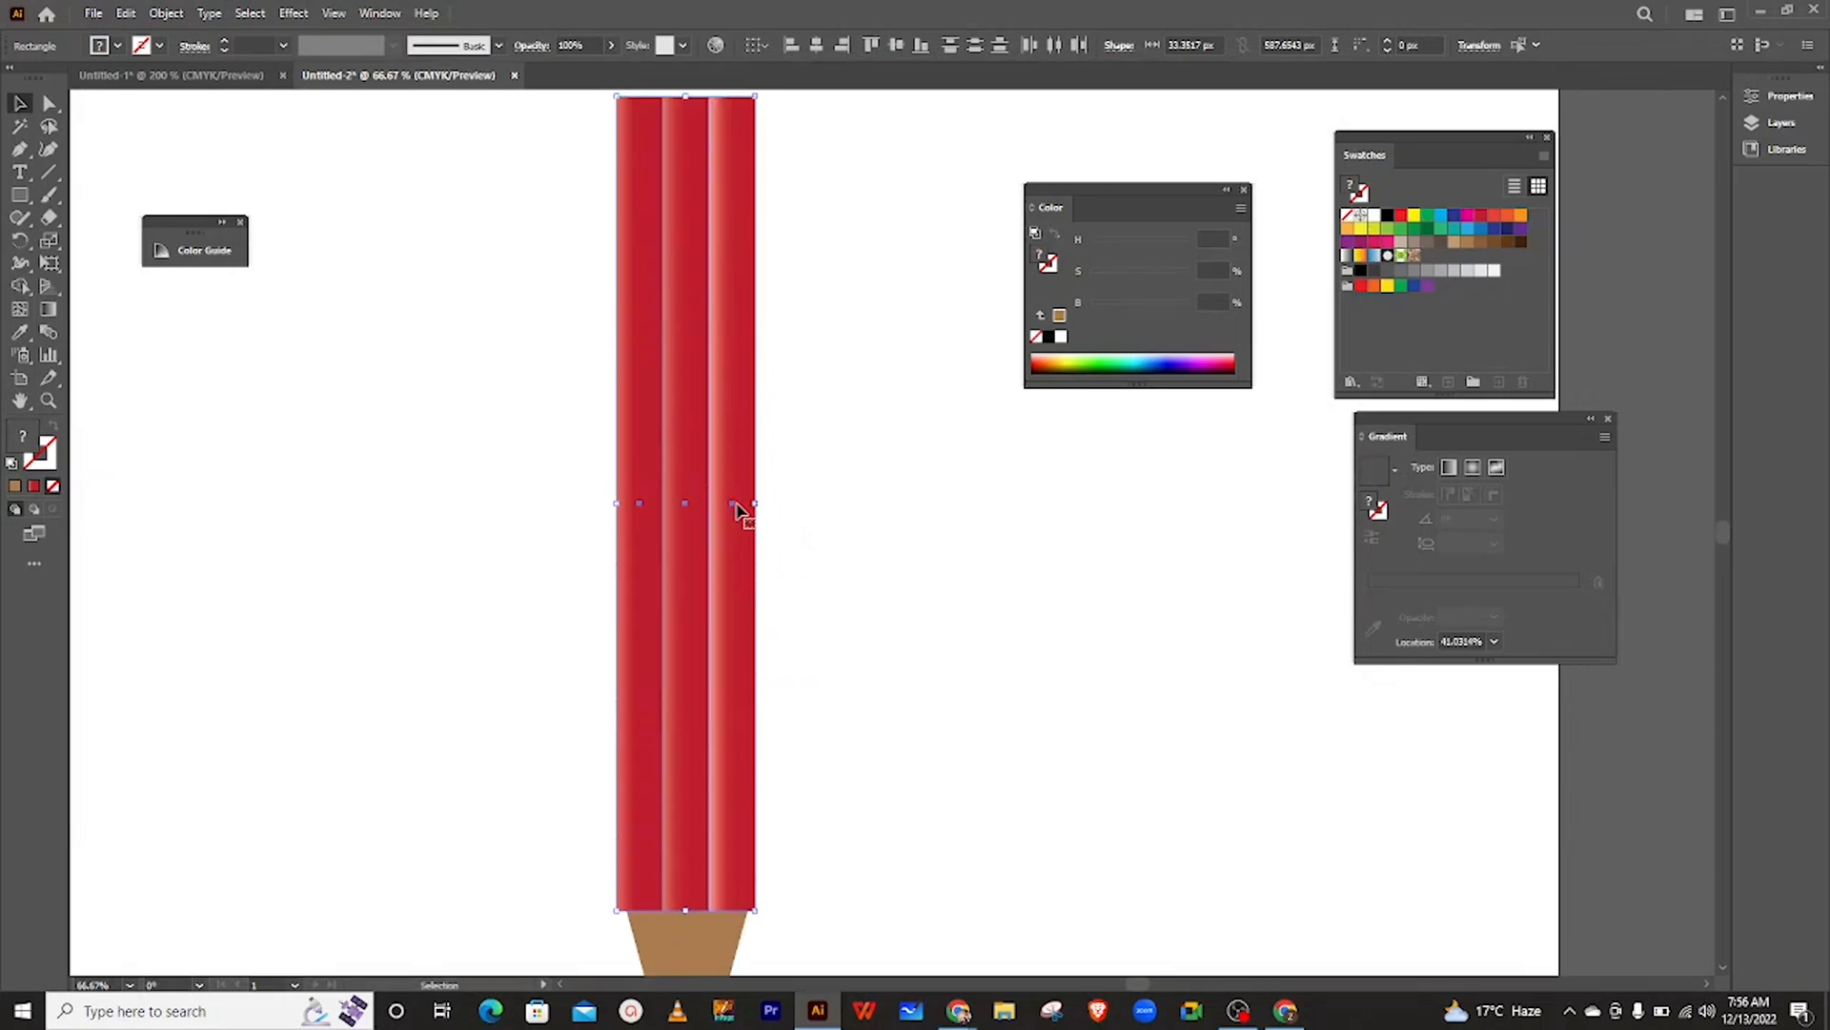
left_click_drag(753, 504, 731, 505)
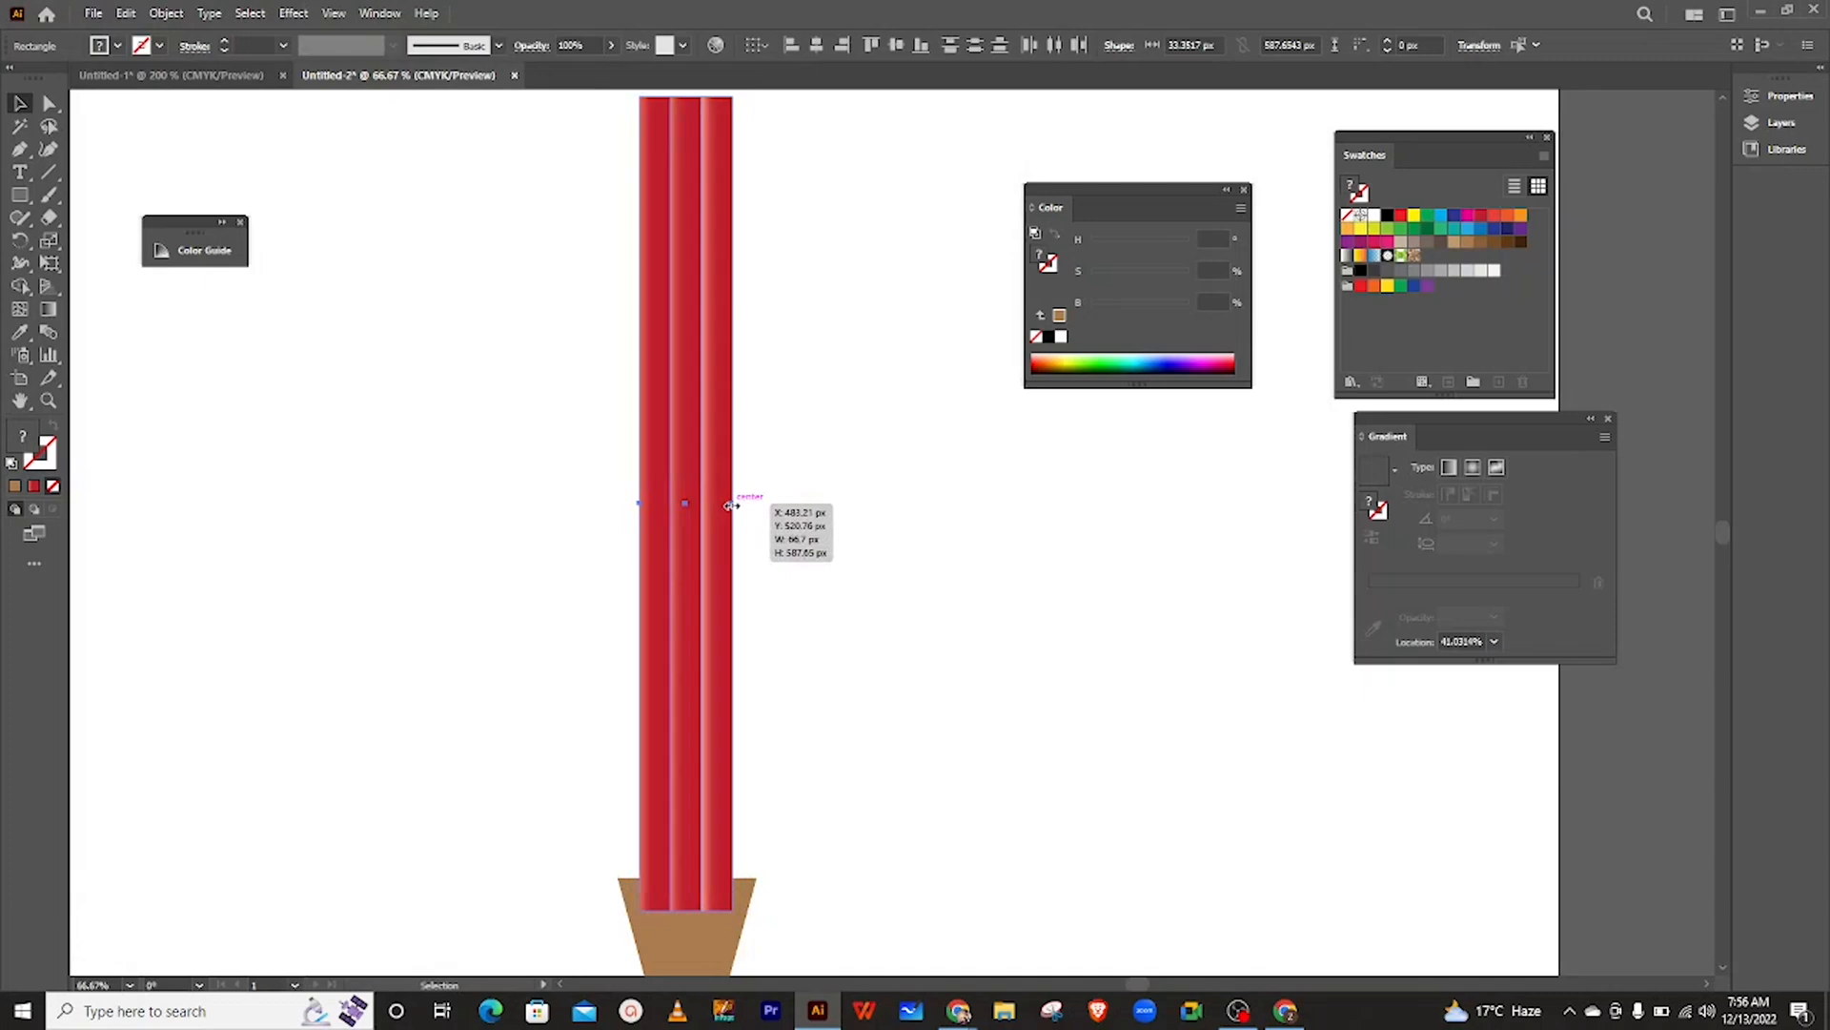
left_click(804, 922)
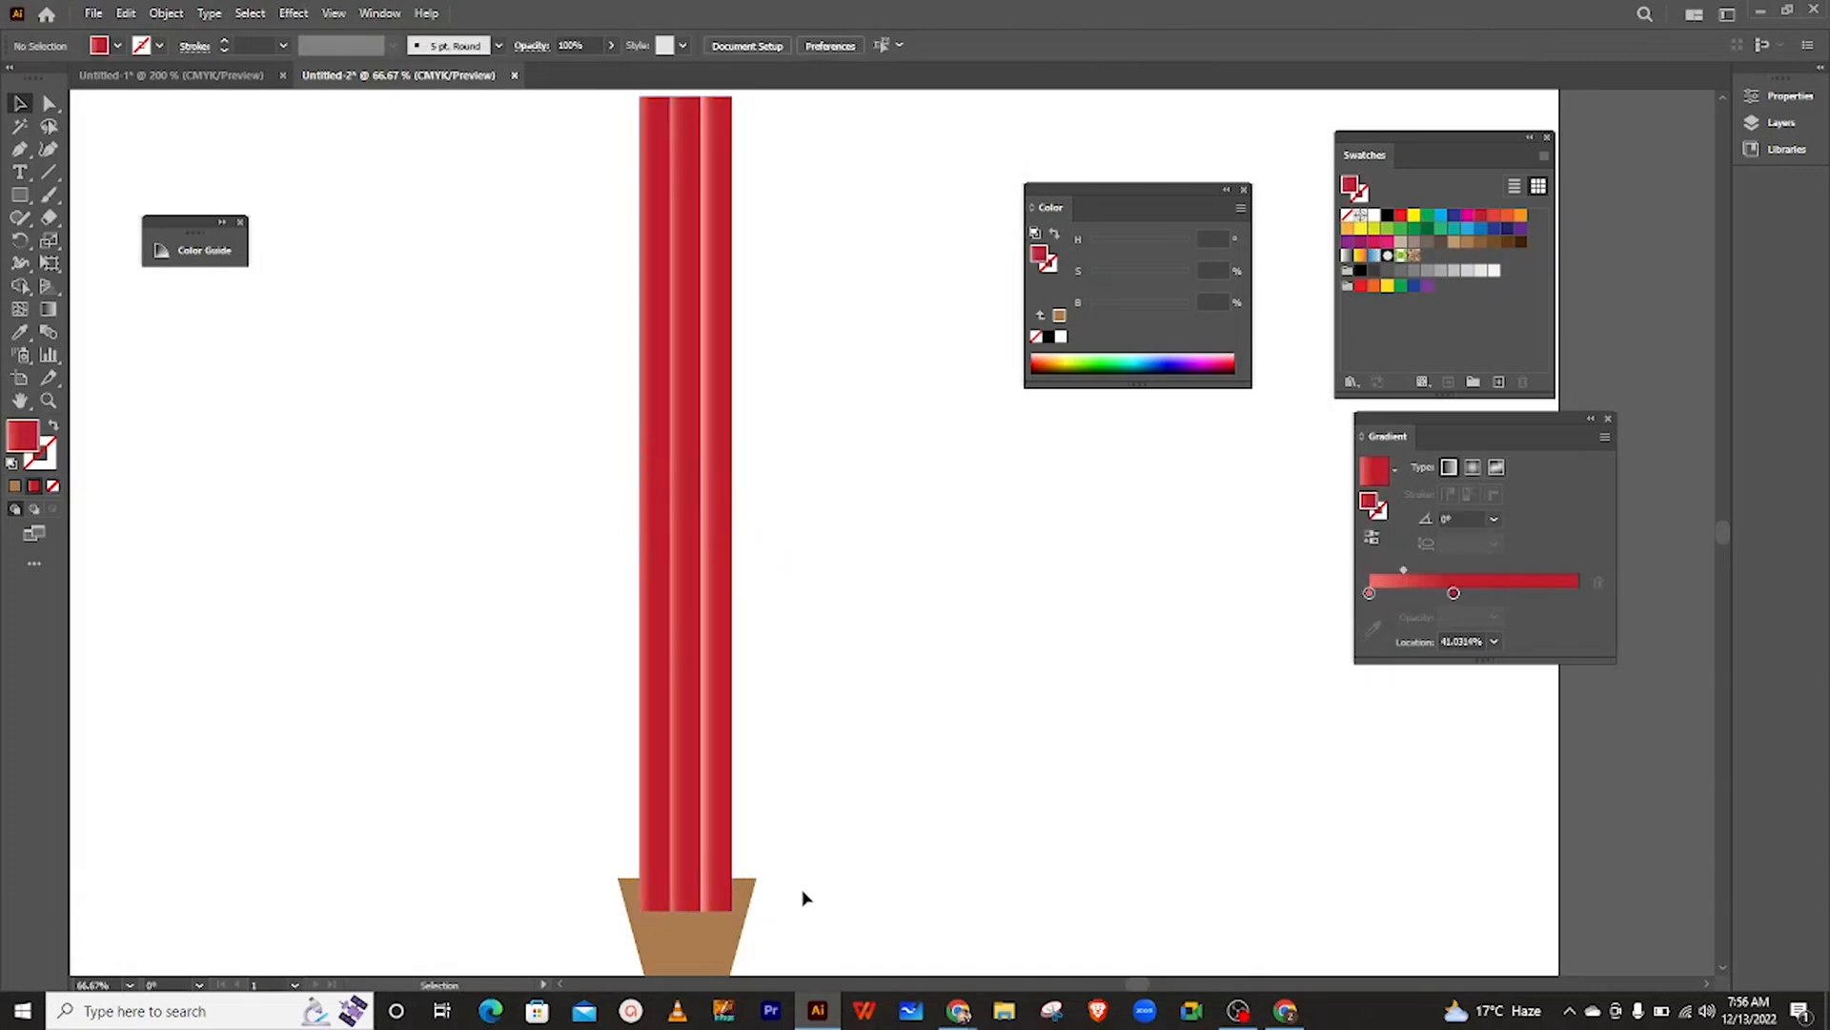
- Narrow the brown triangle to about 67.5 px to match the combined width of the strips
scroll(803, 898, "down", 3)
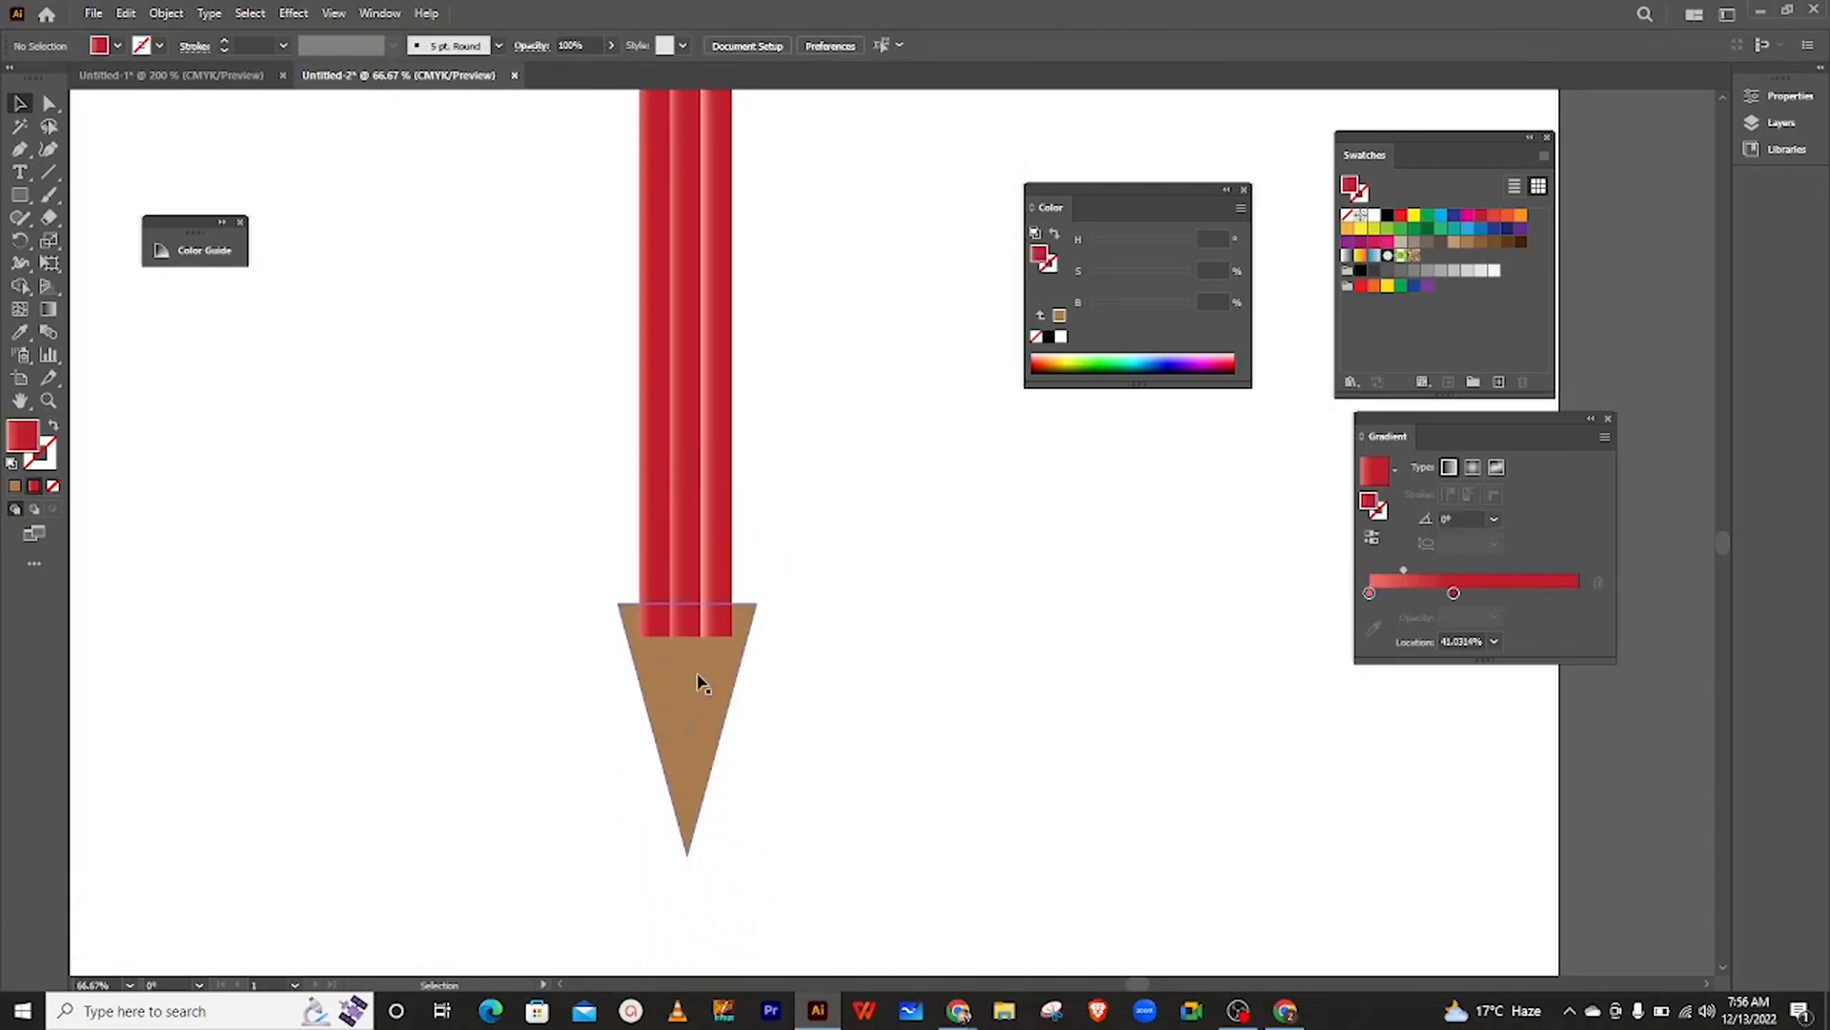
scroll(713, 645, "up", 3, "alt")
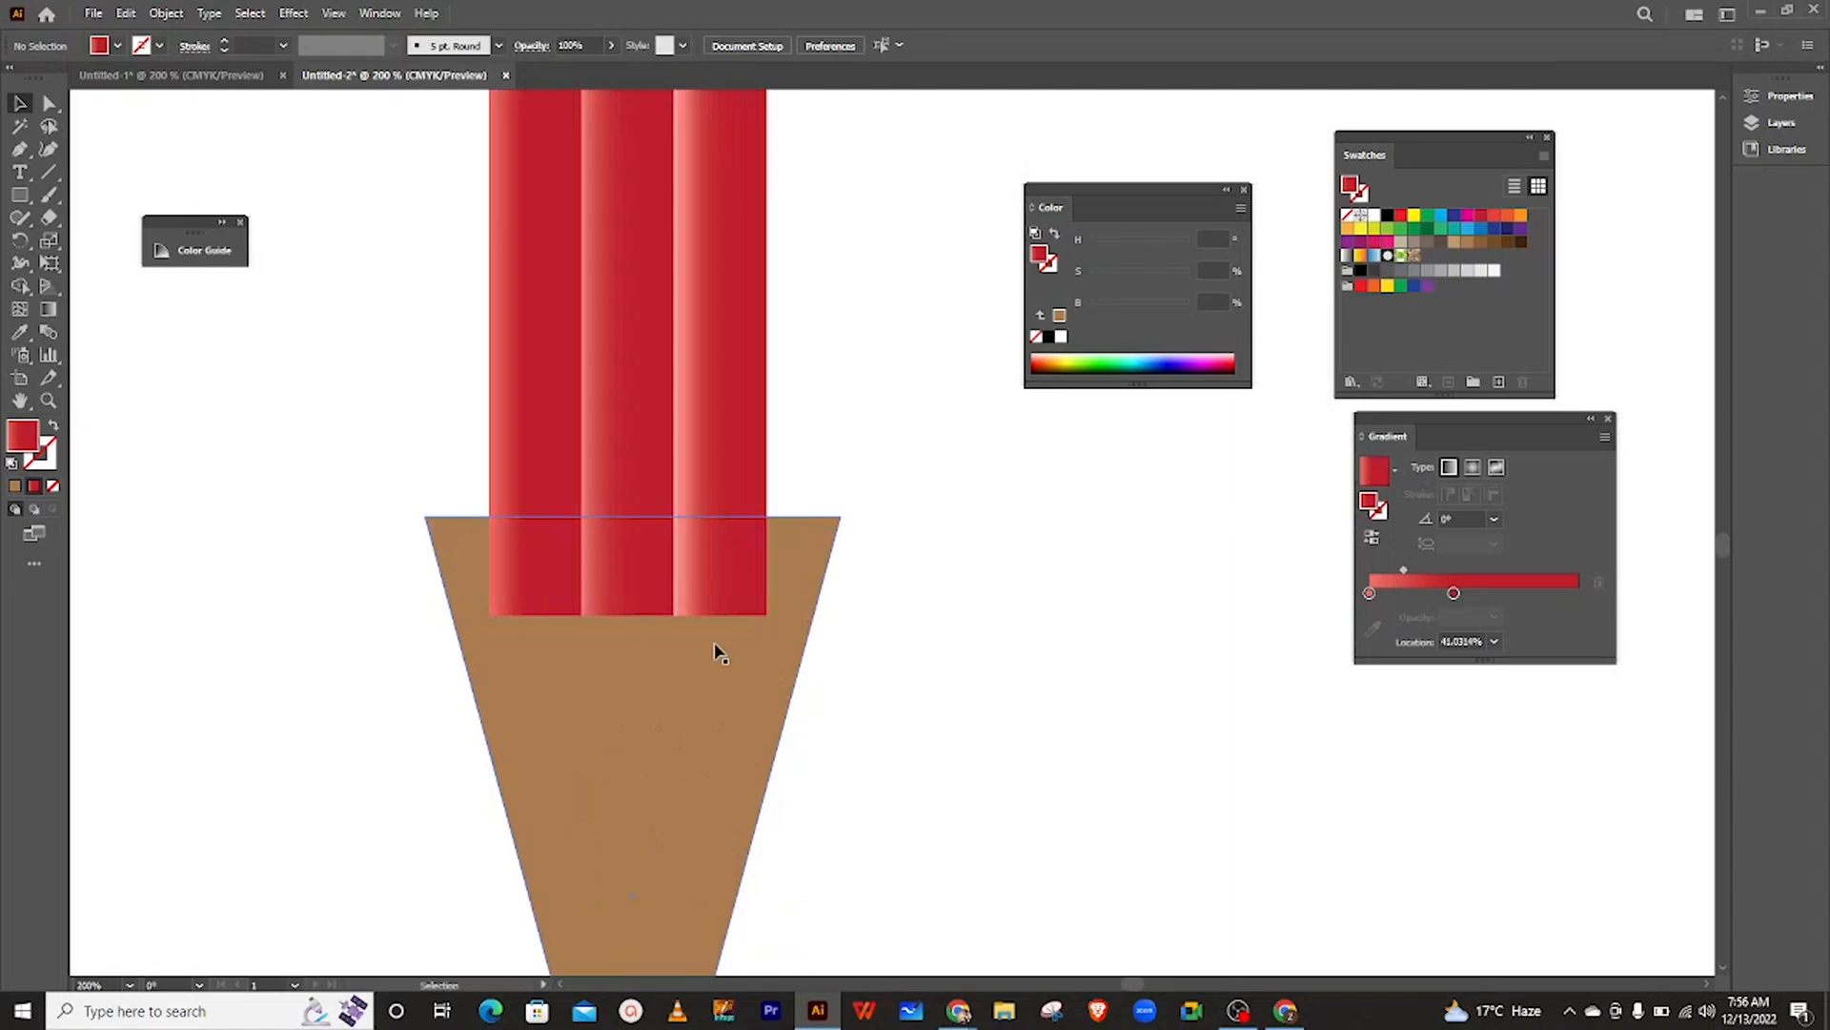
left_click_drag(644, 811, 648, 794)
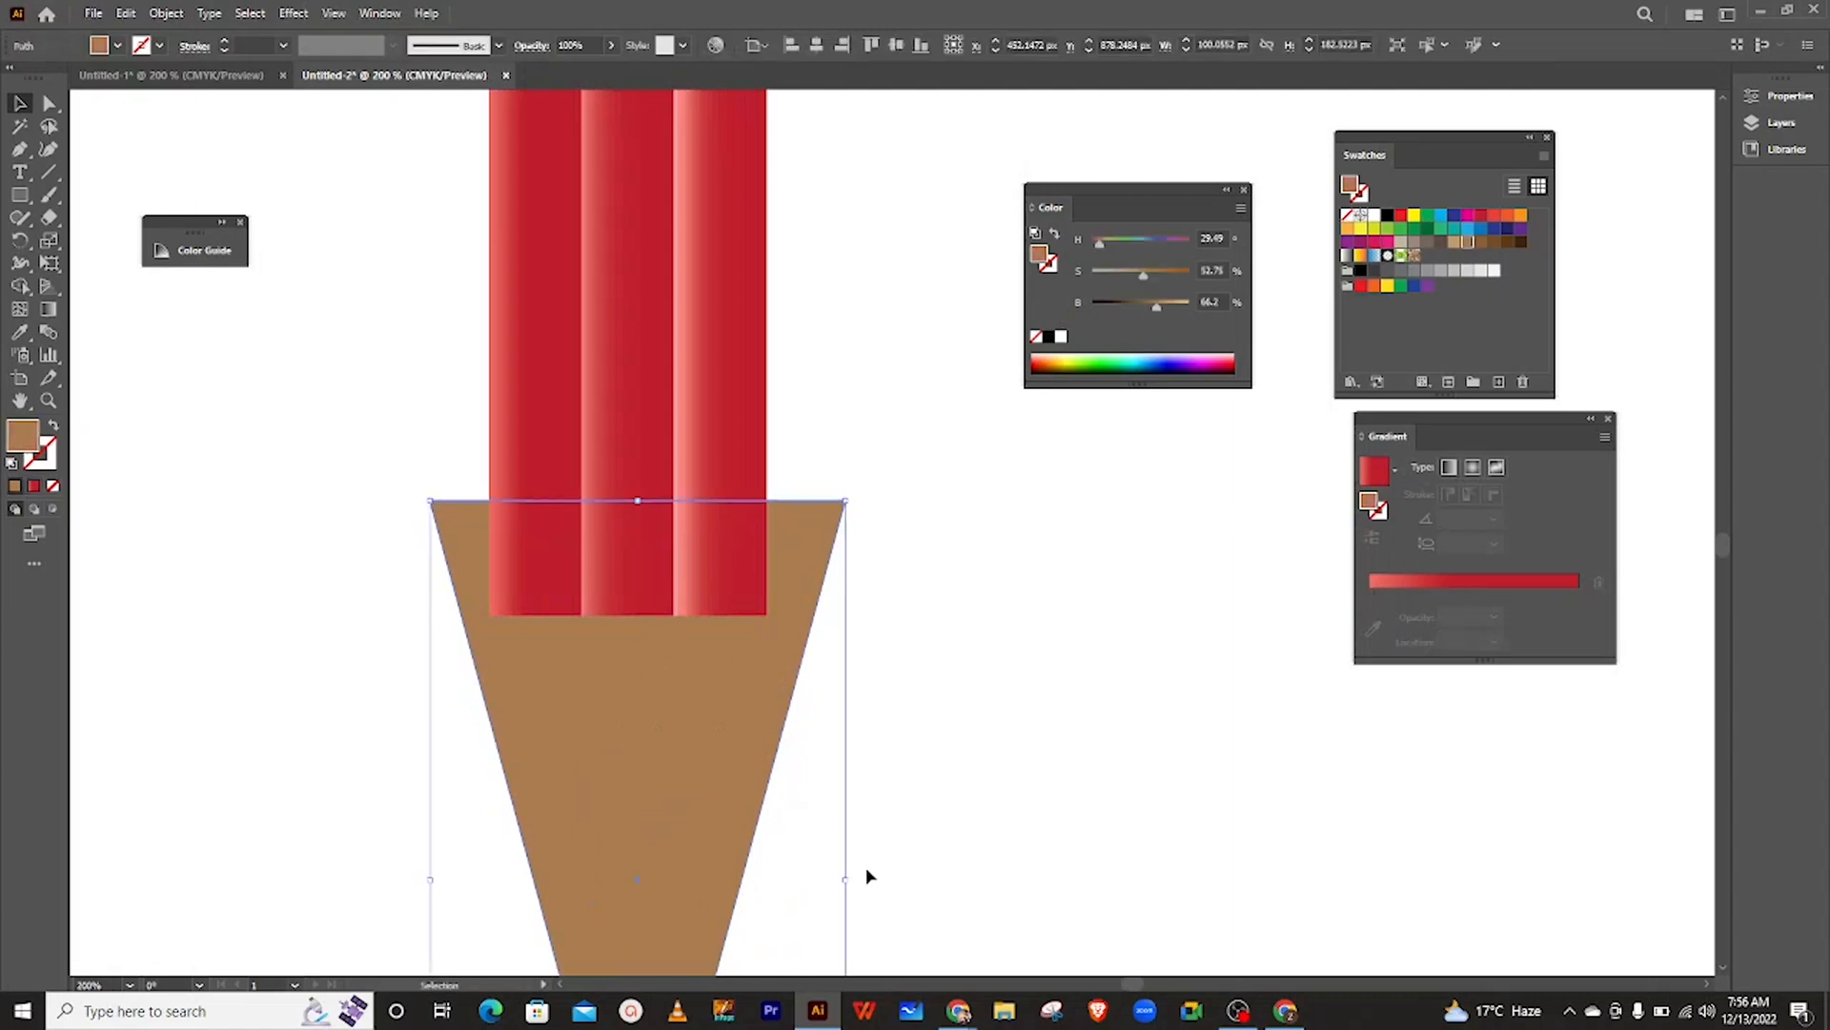
left_click_drag(847, 878, 765, 883)
left_click(911, 746)
left_click(654, 719)
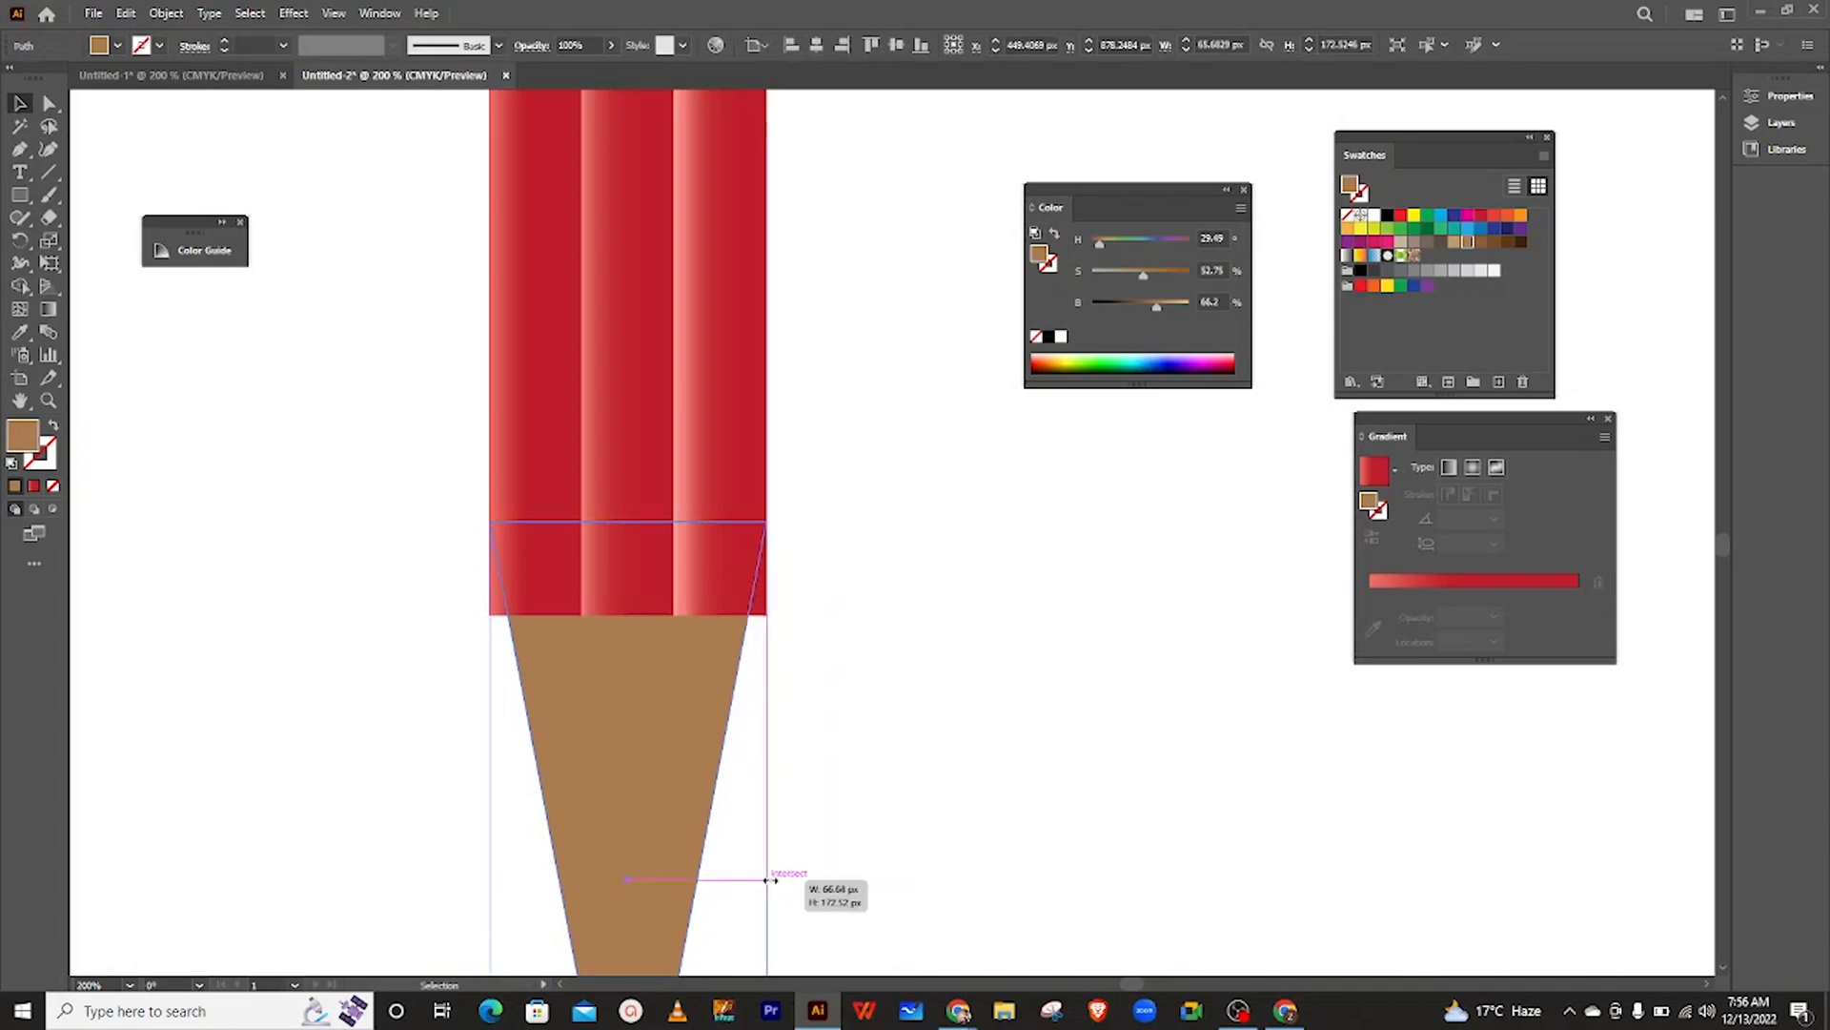
- Move the brown triangle down until its top edge sits flush and centered against the strips' lower ends
left_click(601, 423)
left_click(532, 383)
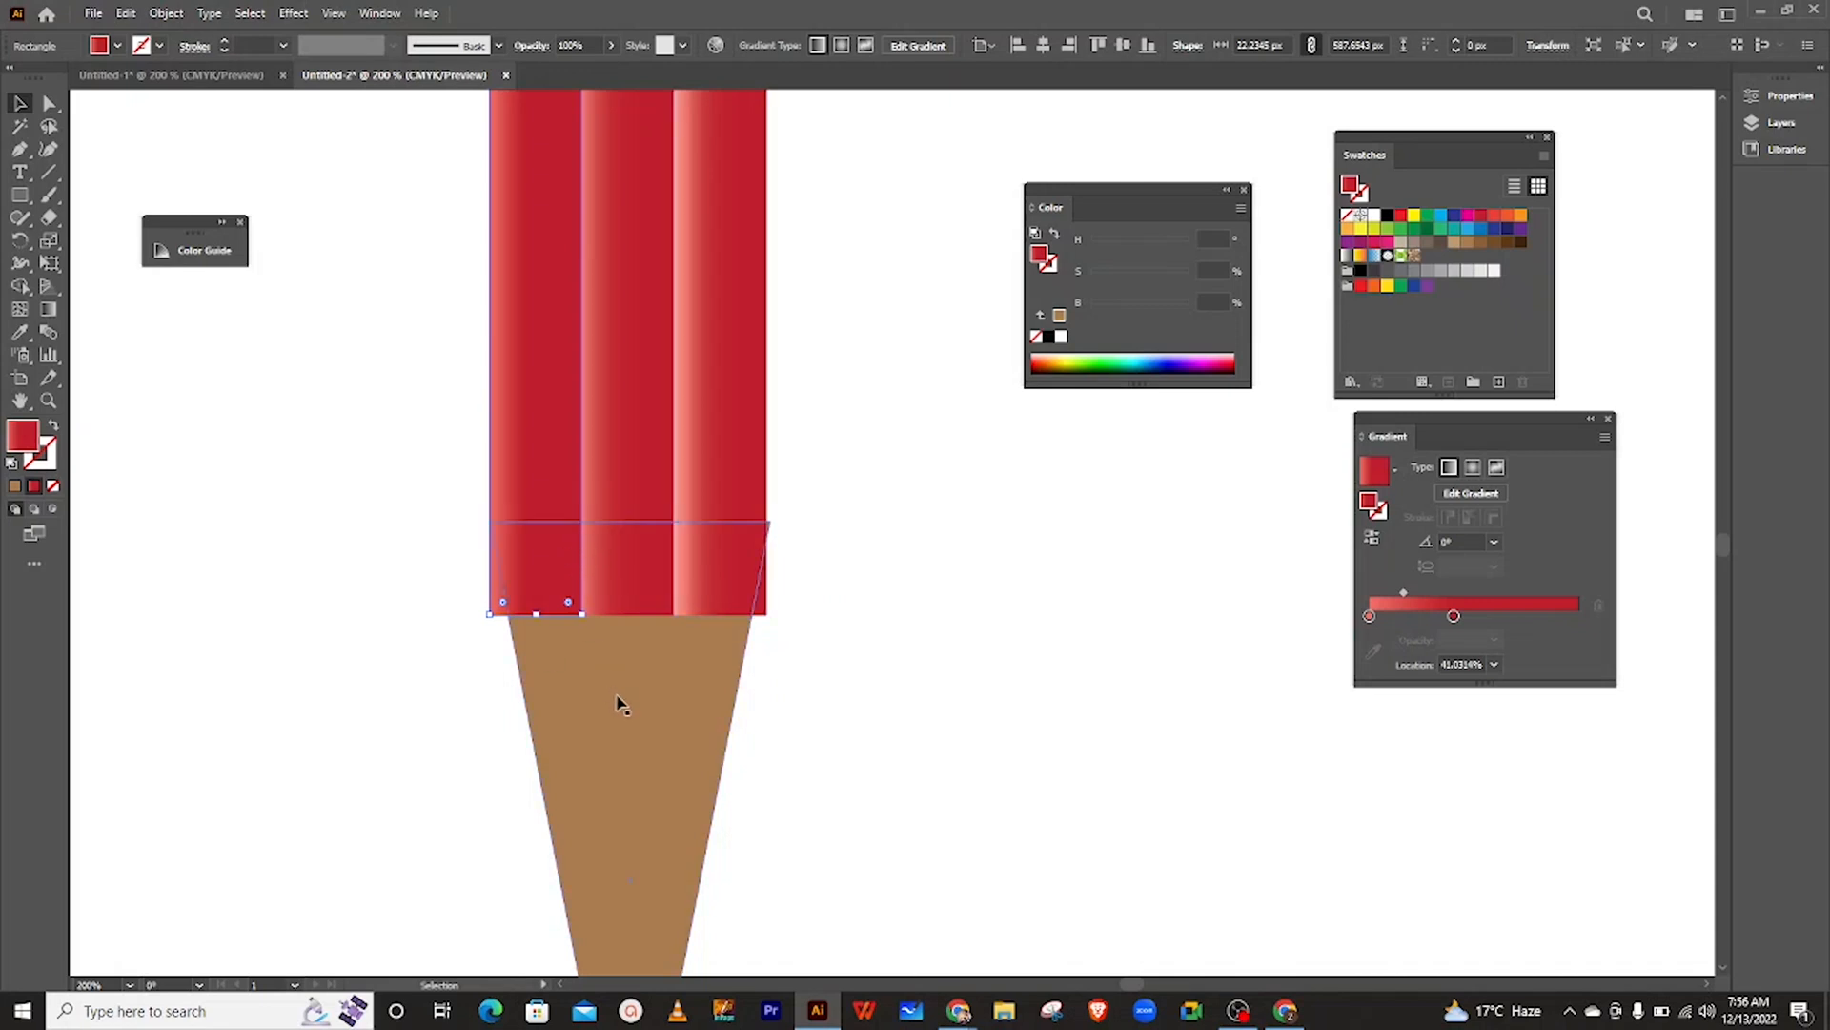
mouse_move(614, 701)
left_mouse_down()
mouse_move(617, 744)
mouse_move(654, 764)
mouse_move(625, 760)
mouse_move(617, 793)
left_mouse_up()
left_click(799, 643)
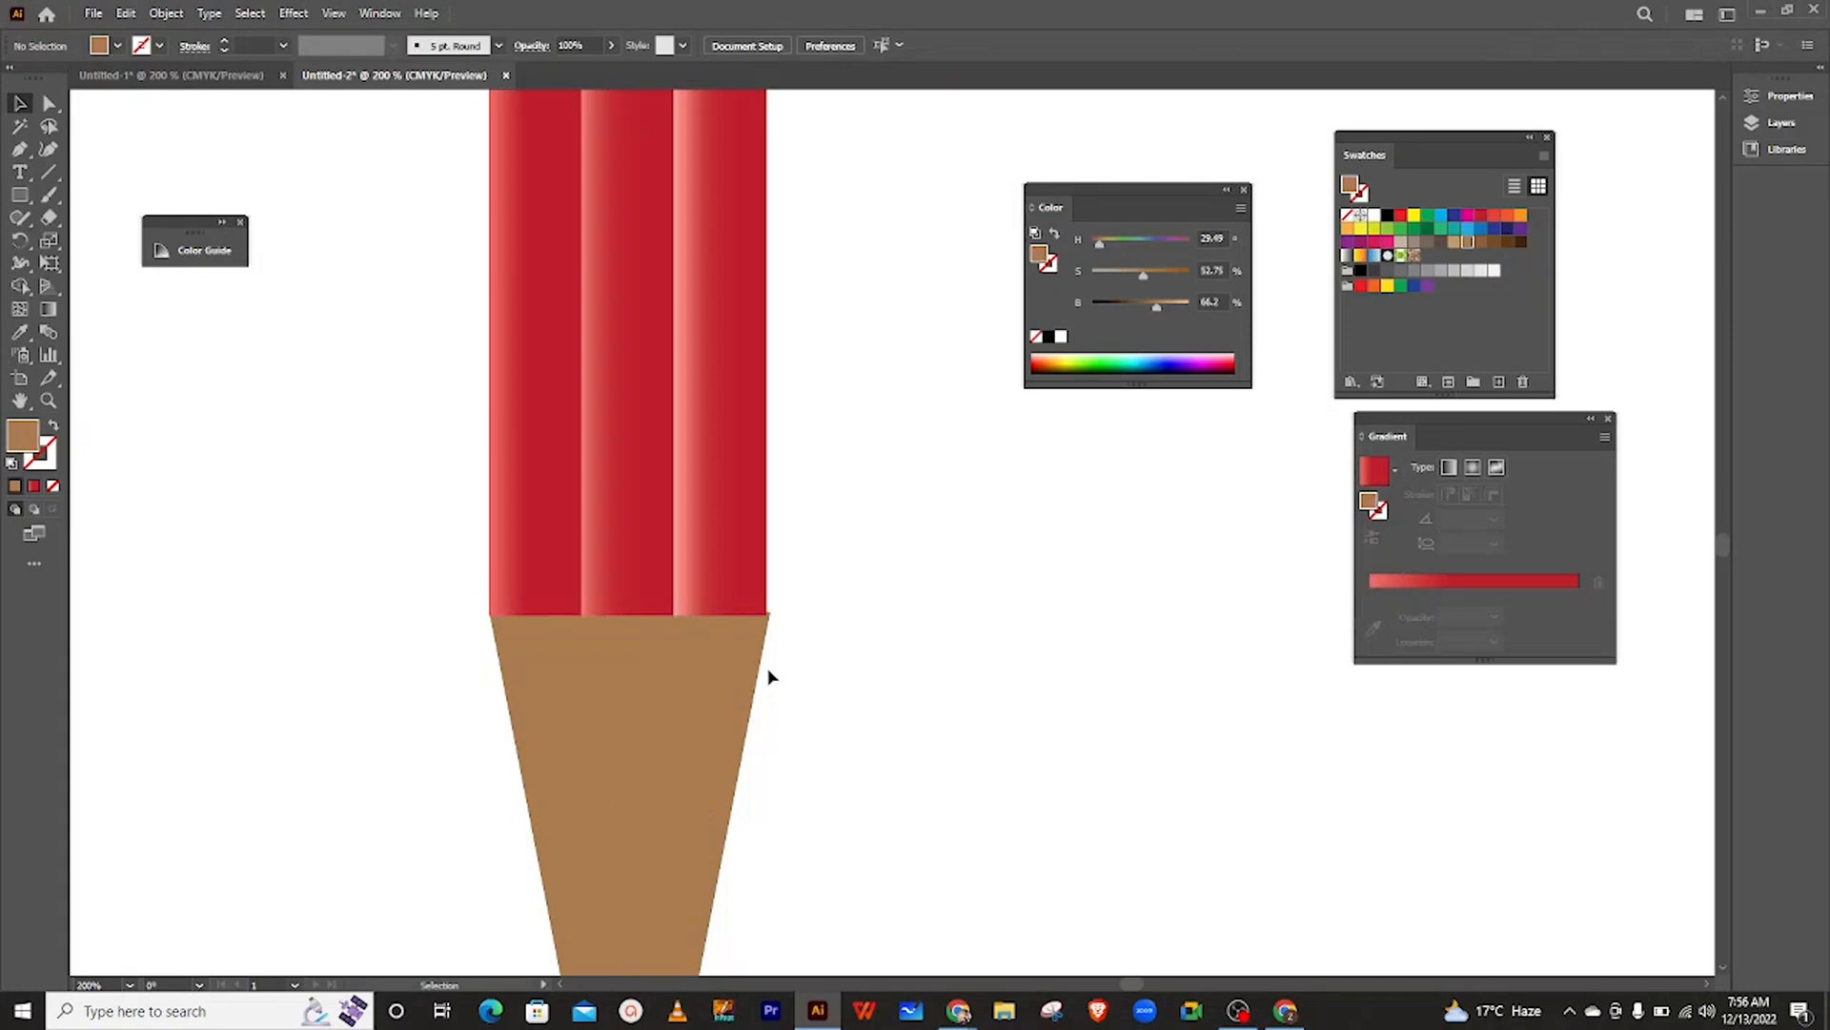
scroll(676, 629, "down", 3)
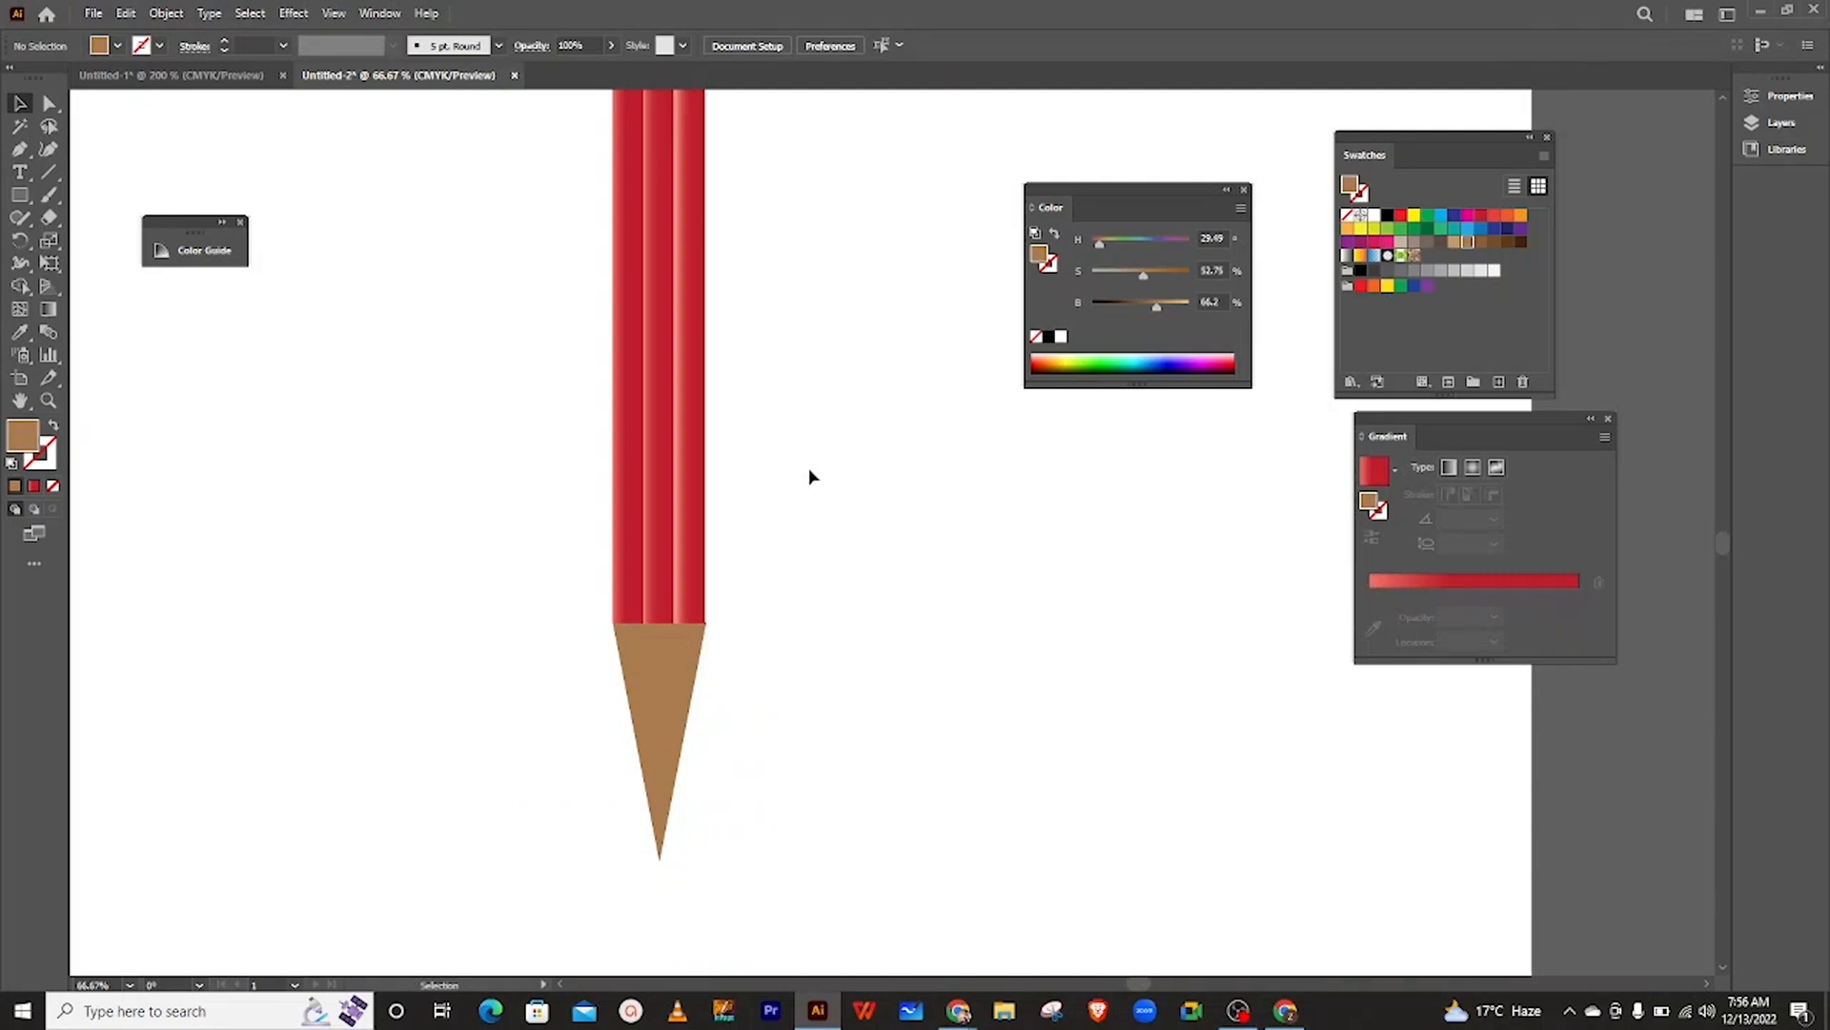
mouse_move(663, 698)
left_mouse_down()
mouse_move(574, 715)
mouse_move(673, 839)
mouse_move(799, 756)
mouse_move(665, 685)
left_mouse_up()
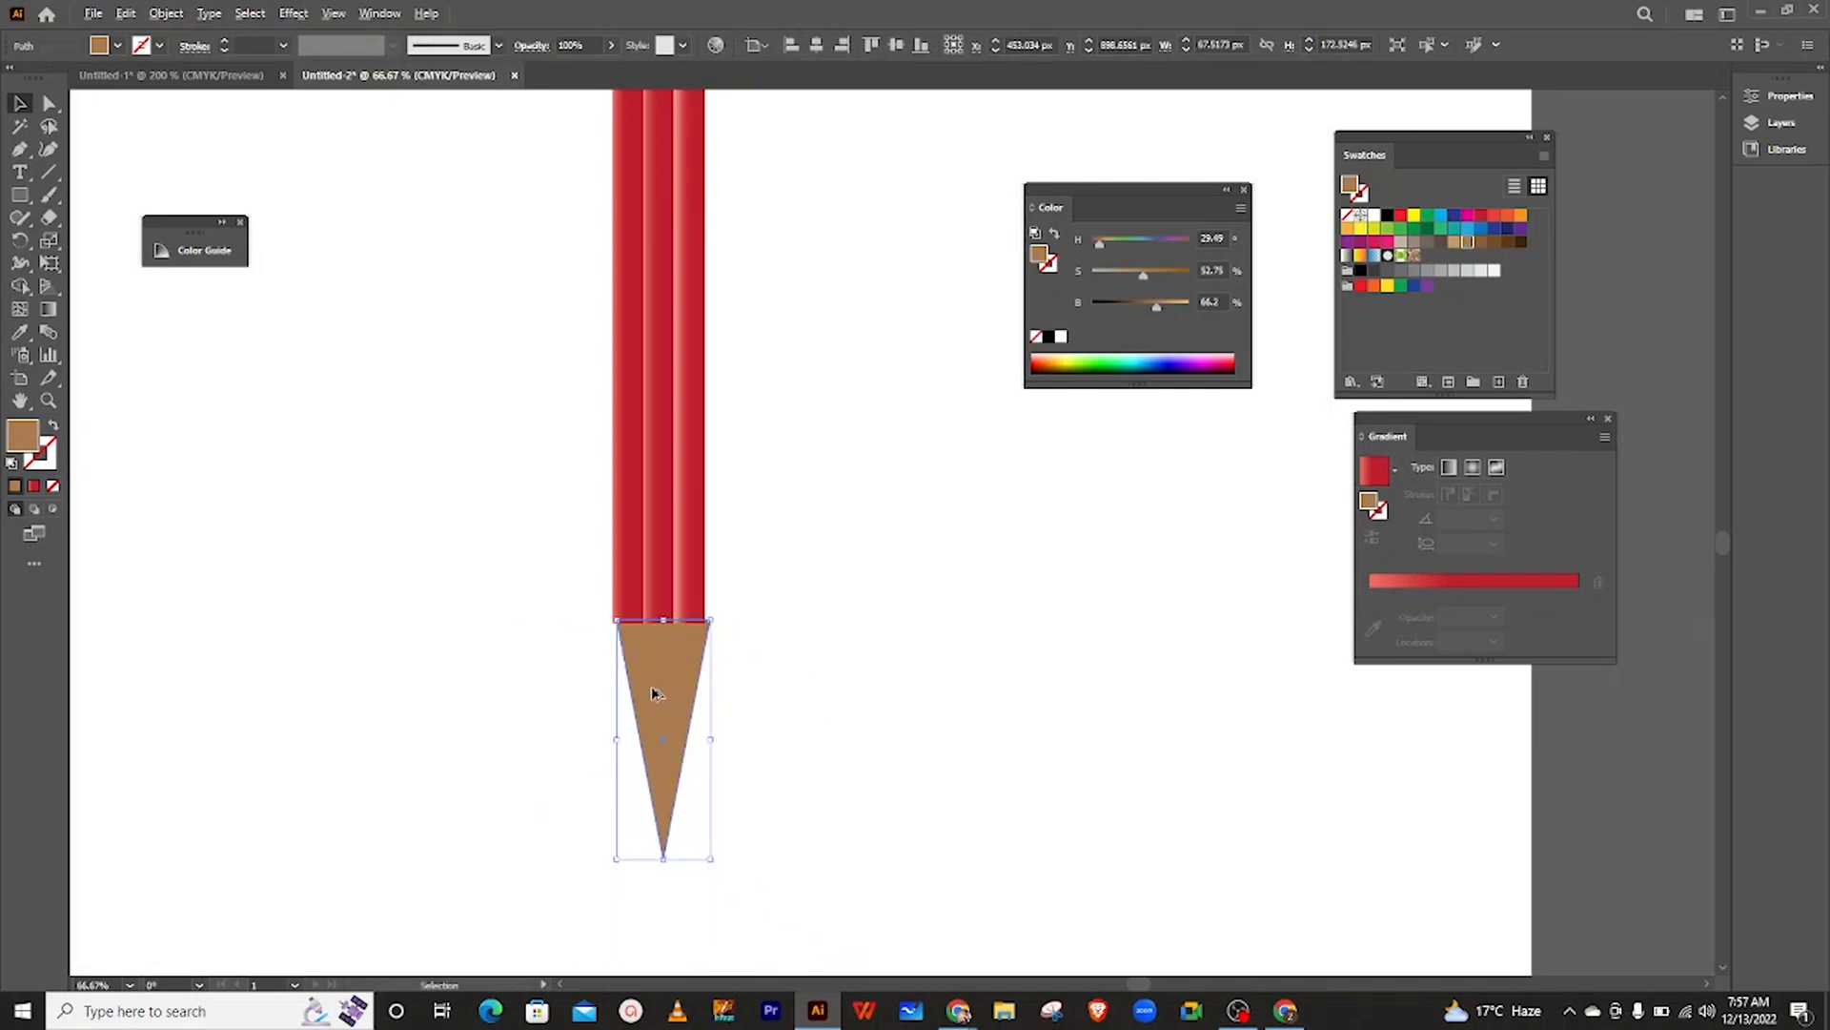
scroll(652, 693, "up", 3)
left_click_drag(656, 687, 690, 655)
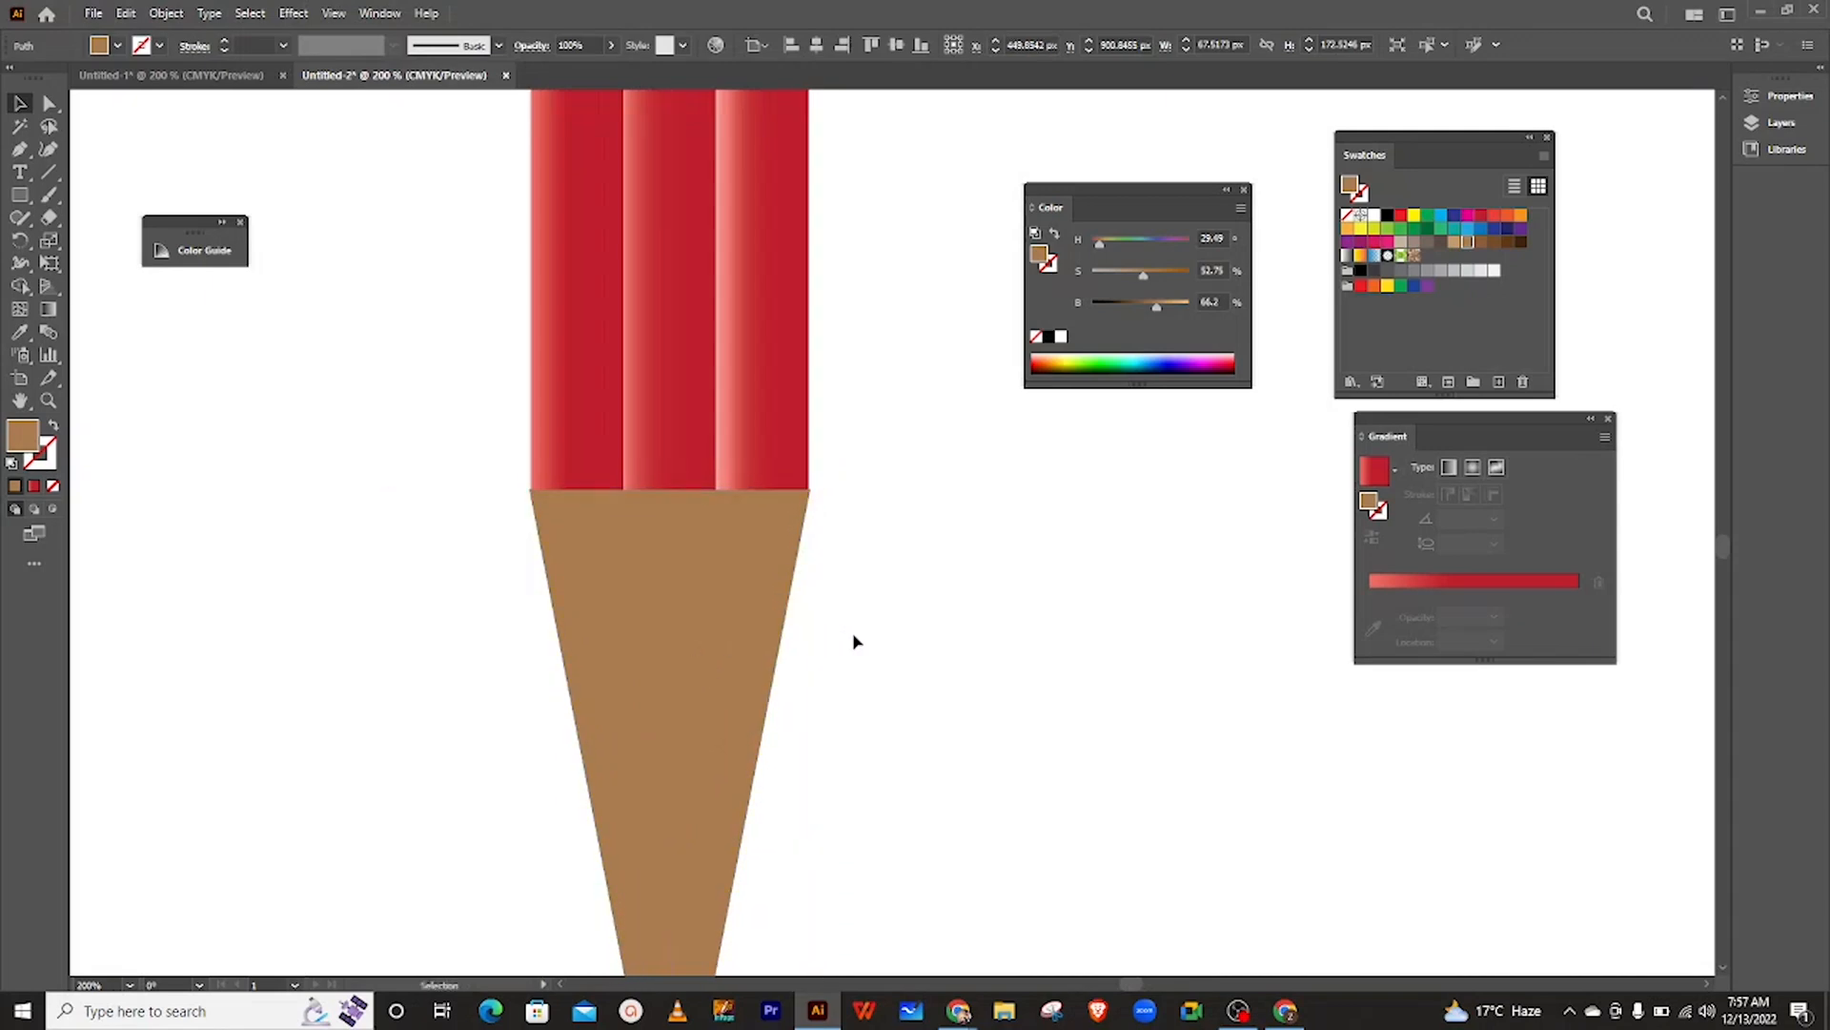
- Round the lower corners of all three red strips into semicircles and tuck the brown triangle up behind them
left_click_drag(735, 560, 747, 633)
left_click(603, 399)
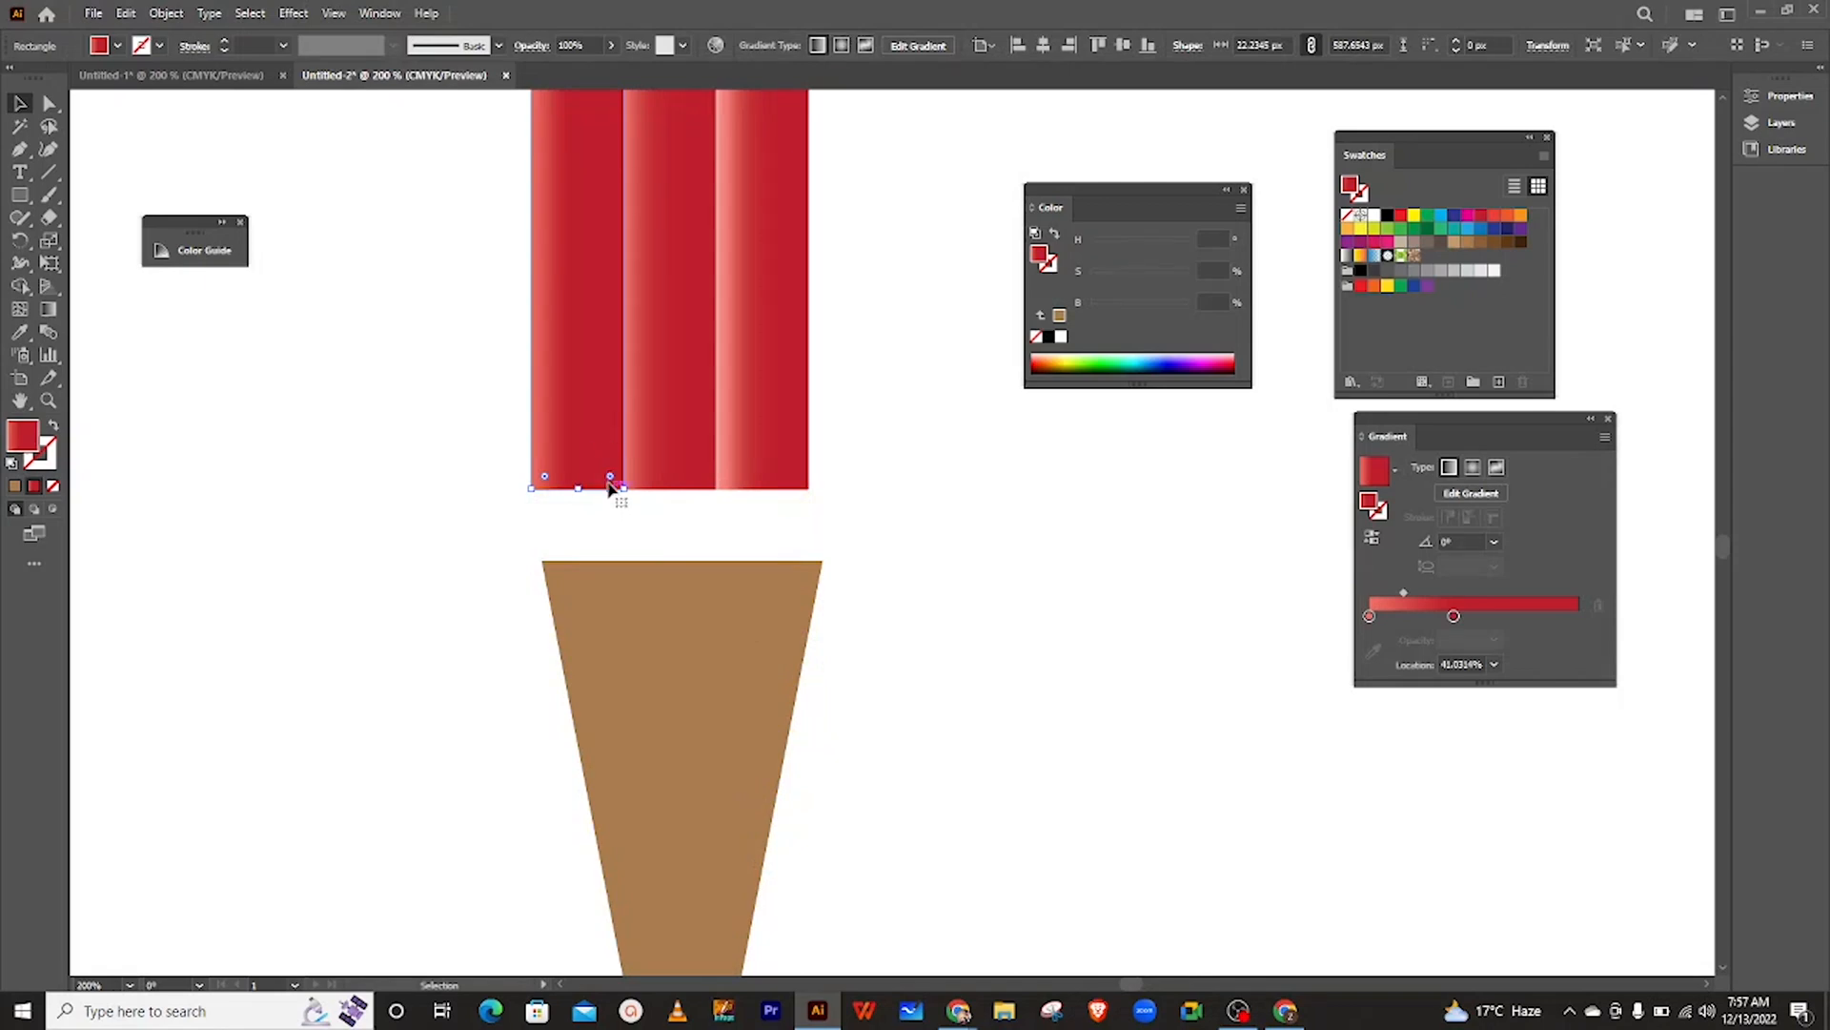
left_click_drag(611, 480, 562, 410)
left_click(674, 442)
left_click_drag(674, 442, 674, 422)
left_click(788, 477)
left_click_drag(797, 481, 762, 443)
left_click_drag(722, 621, 707, 481)
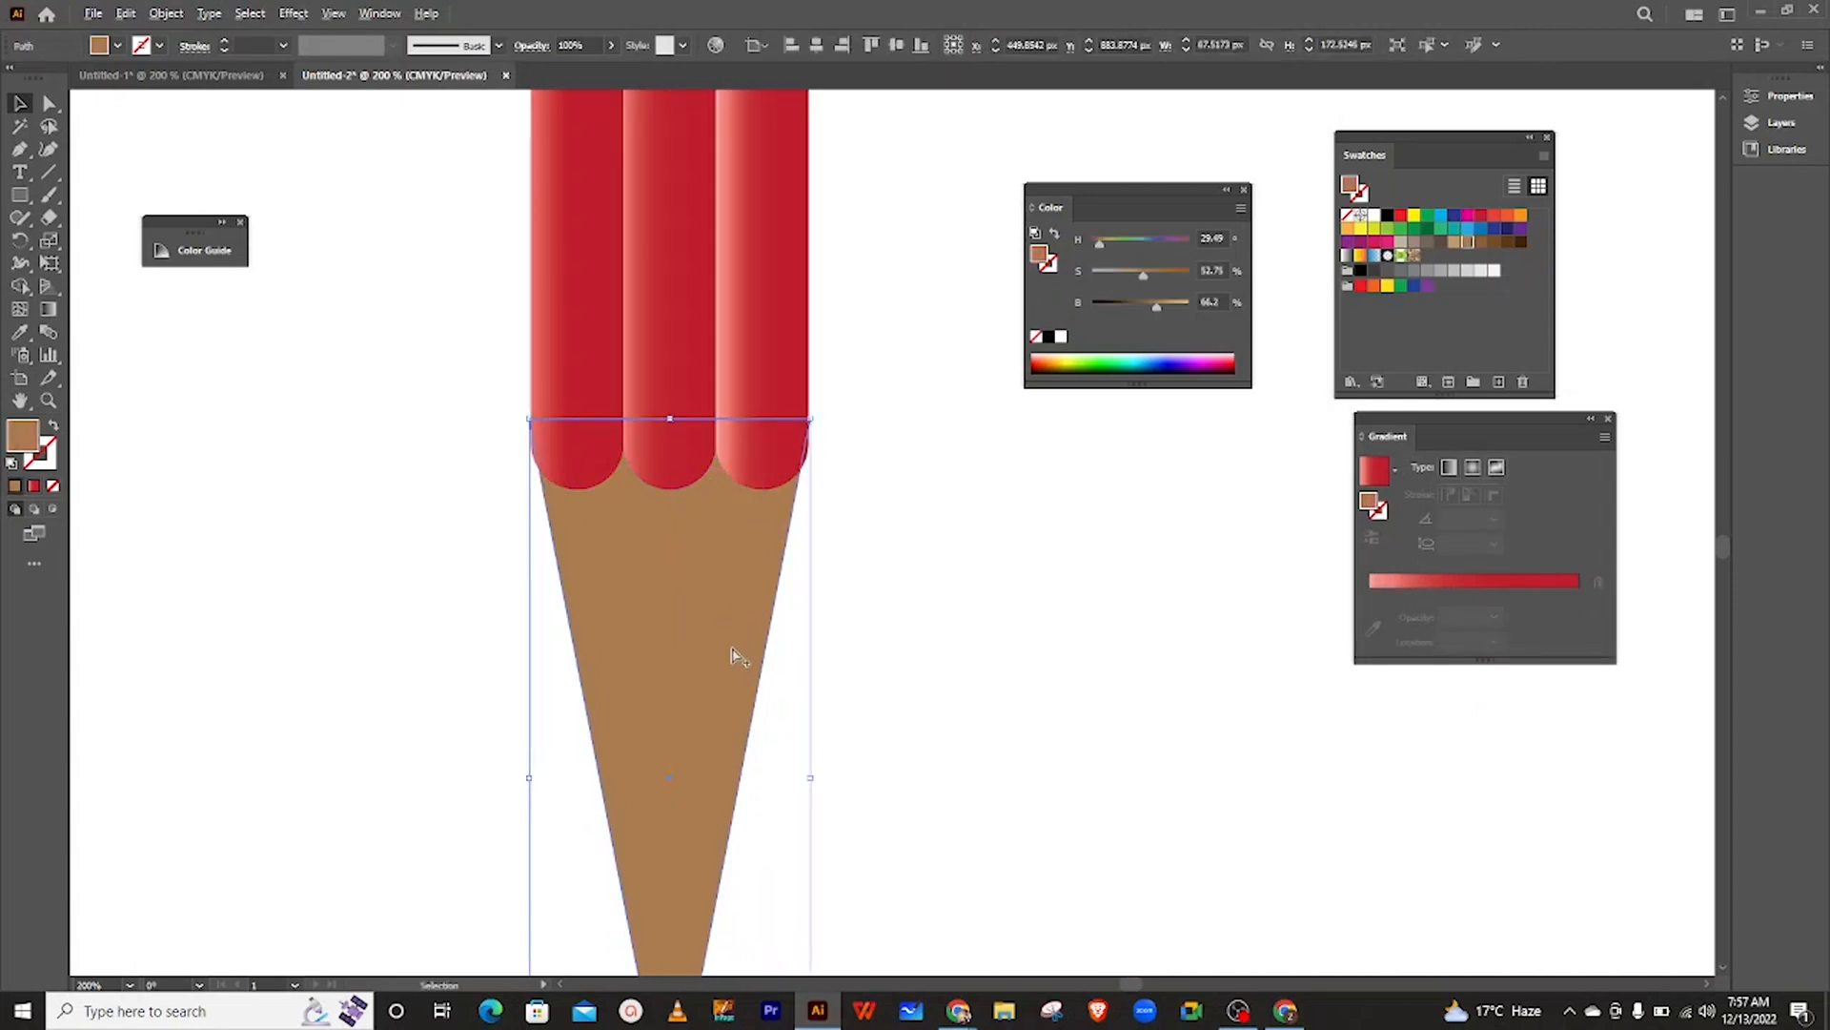
- Examine the joint between the red strips and the brown tip, as well as the pencil as a whole
scroll(731, 656, "down", 2)
left_click(1033, 585)
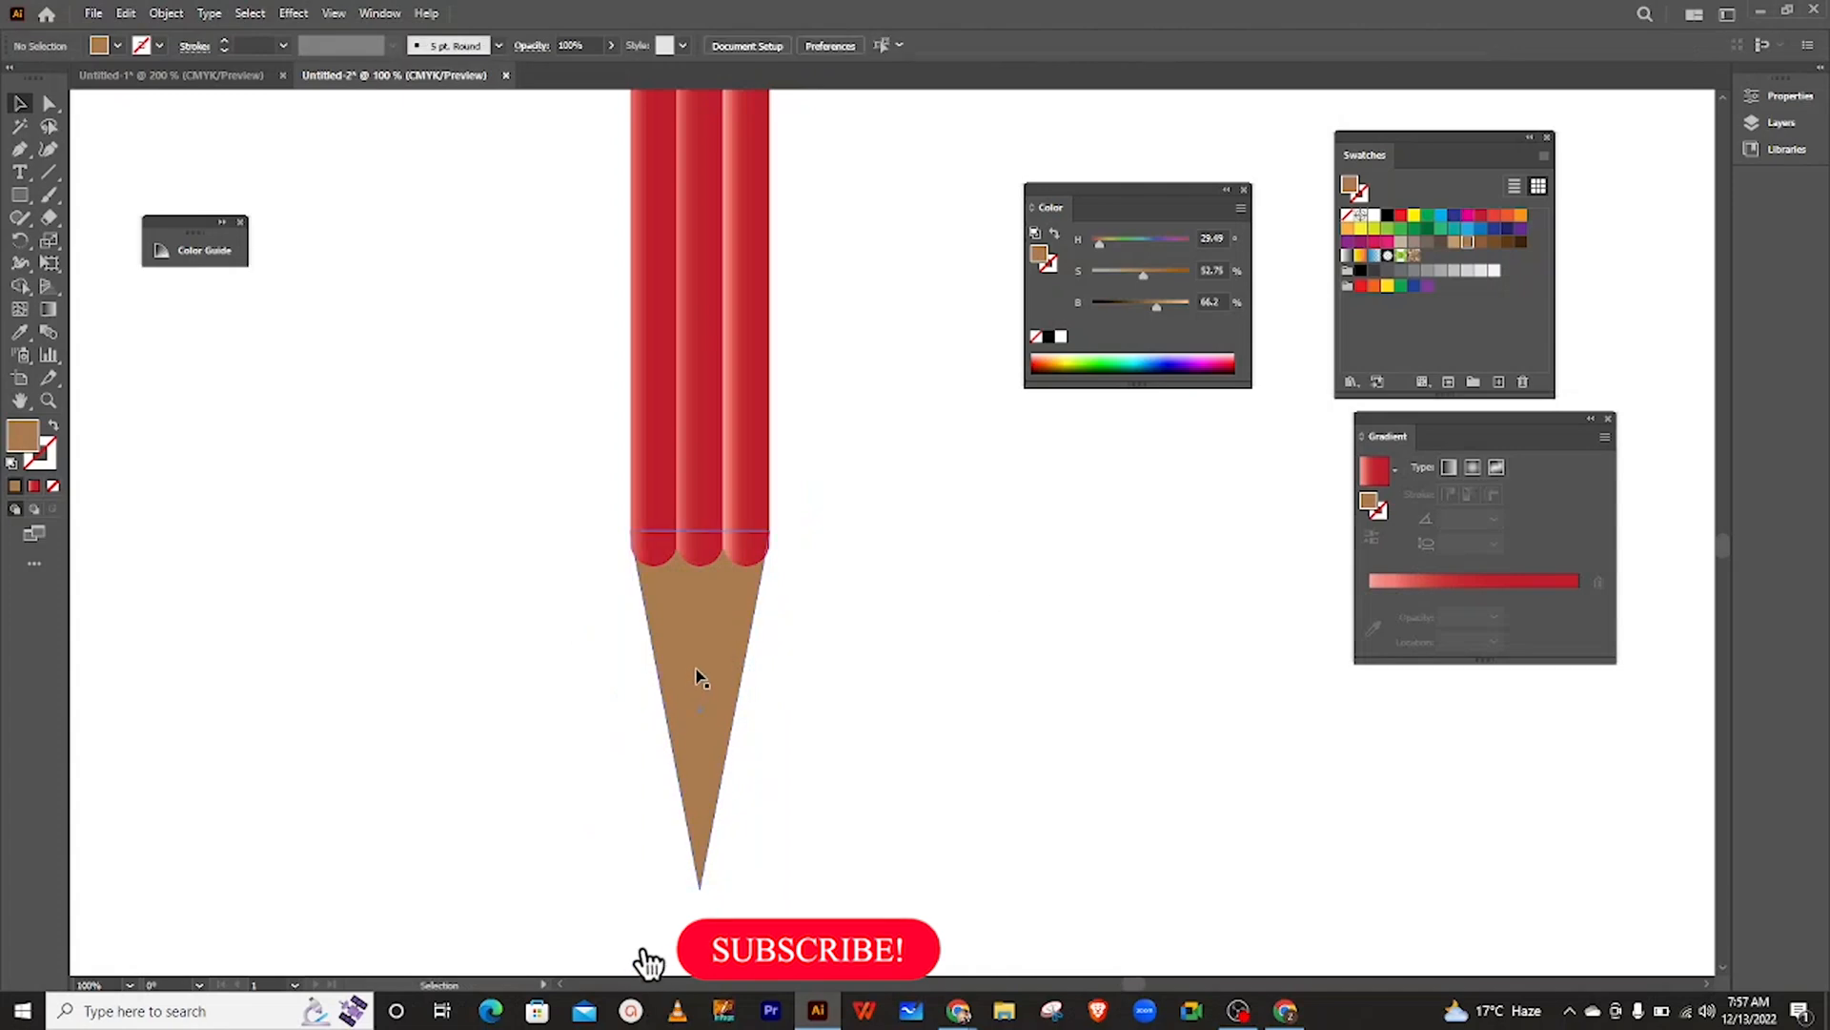
left_click_drag(697, 674, 695, 674)
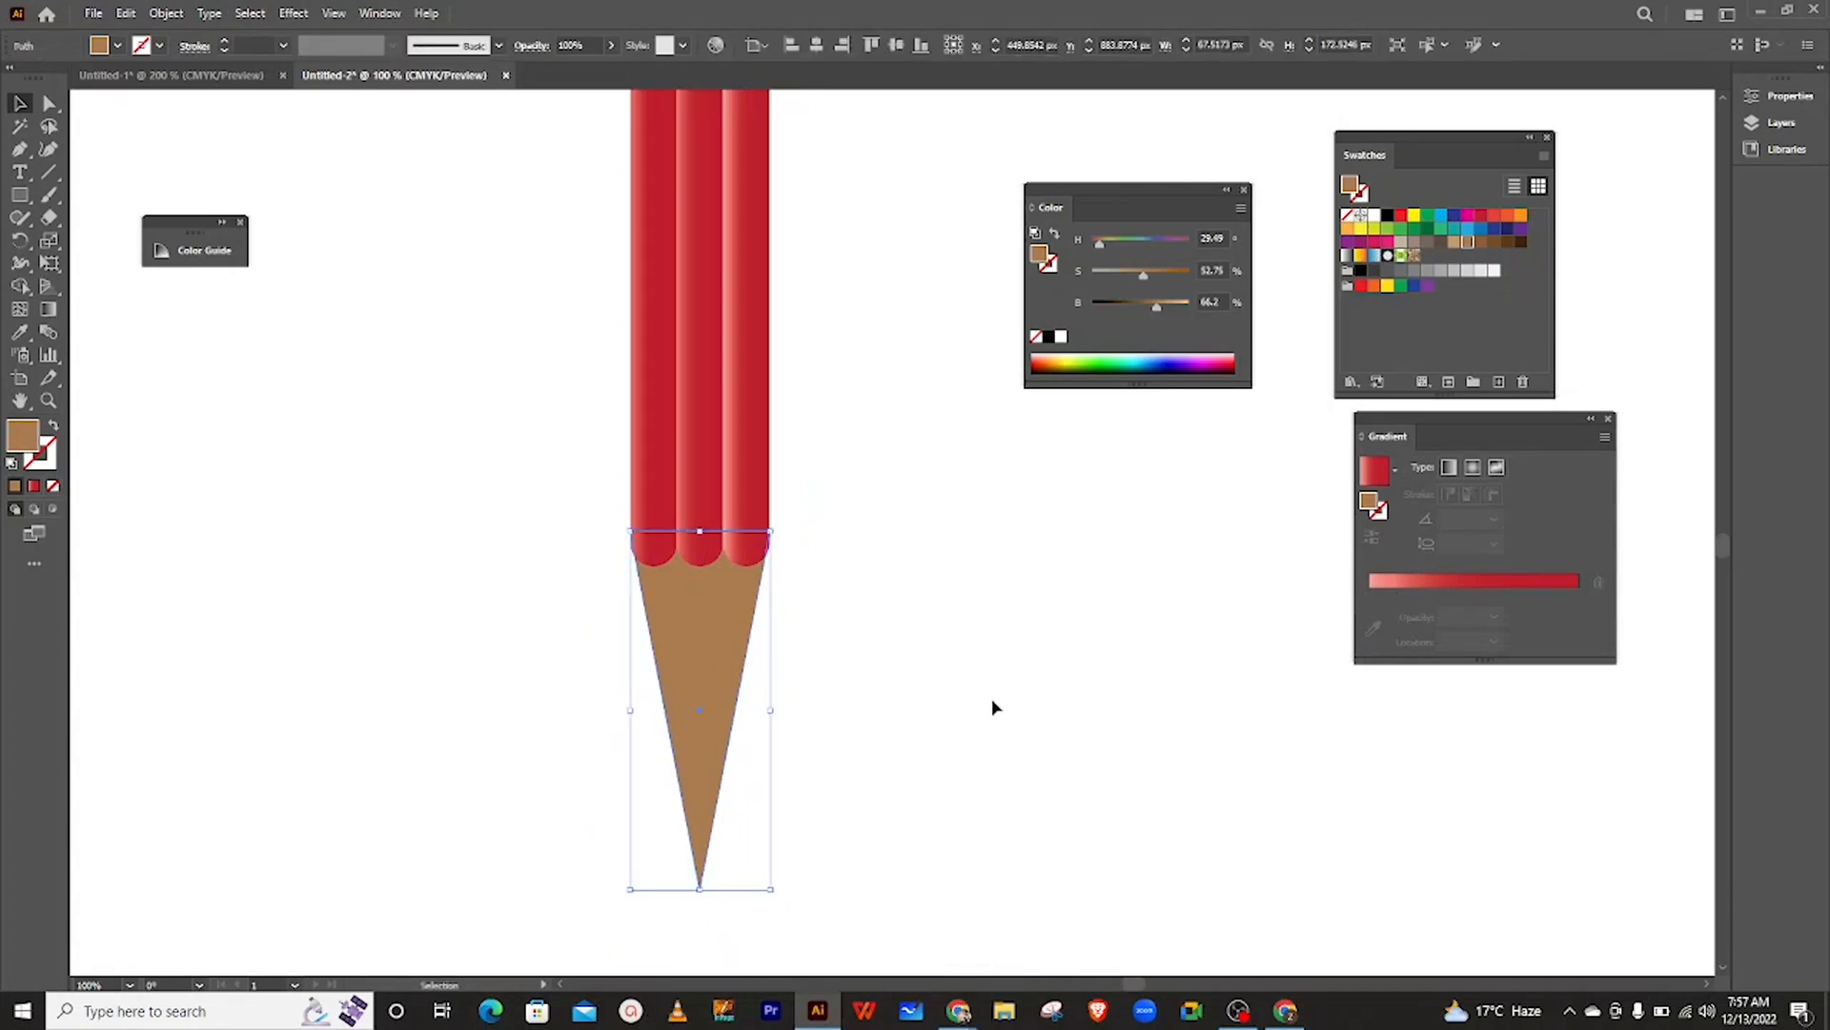
left_click(1001, 709)
left_click(707, 667)
left_click(816, 563)
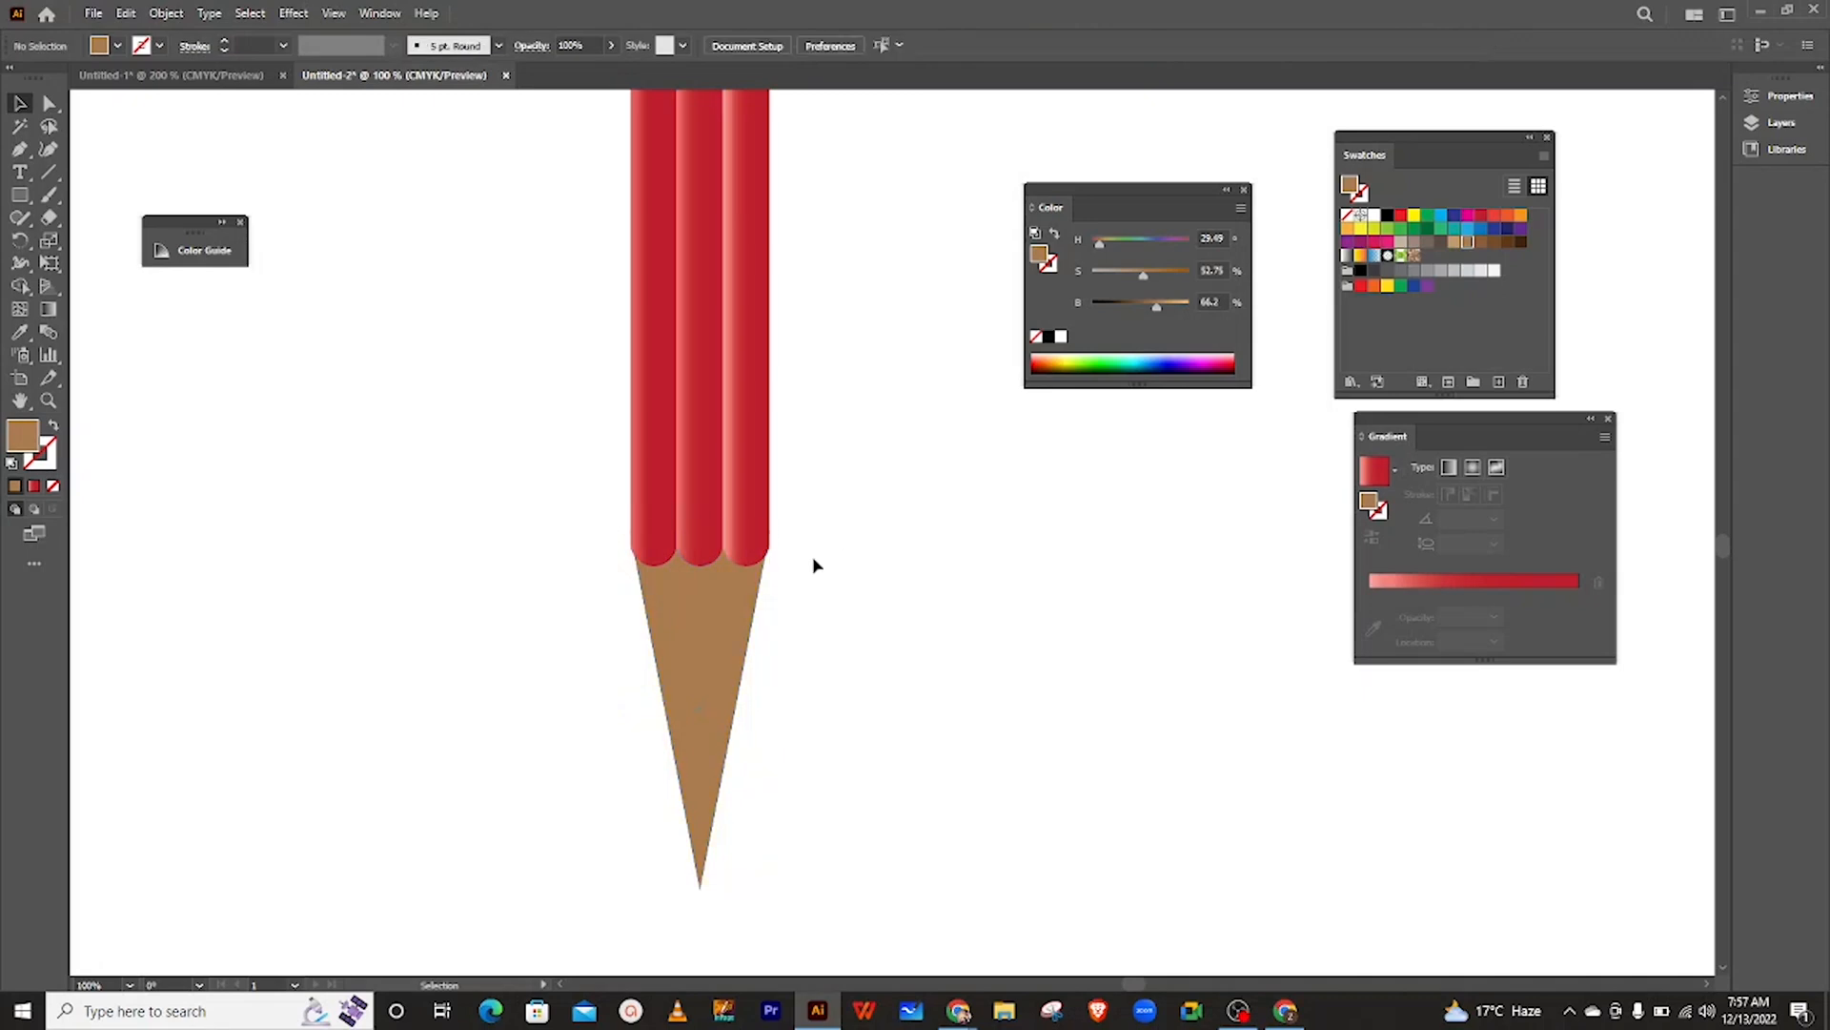
scroll(768, 583, "down", 4)
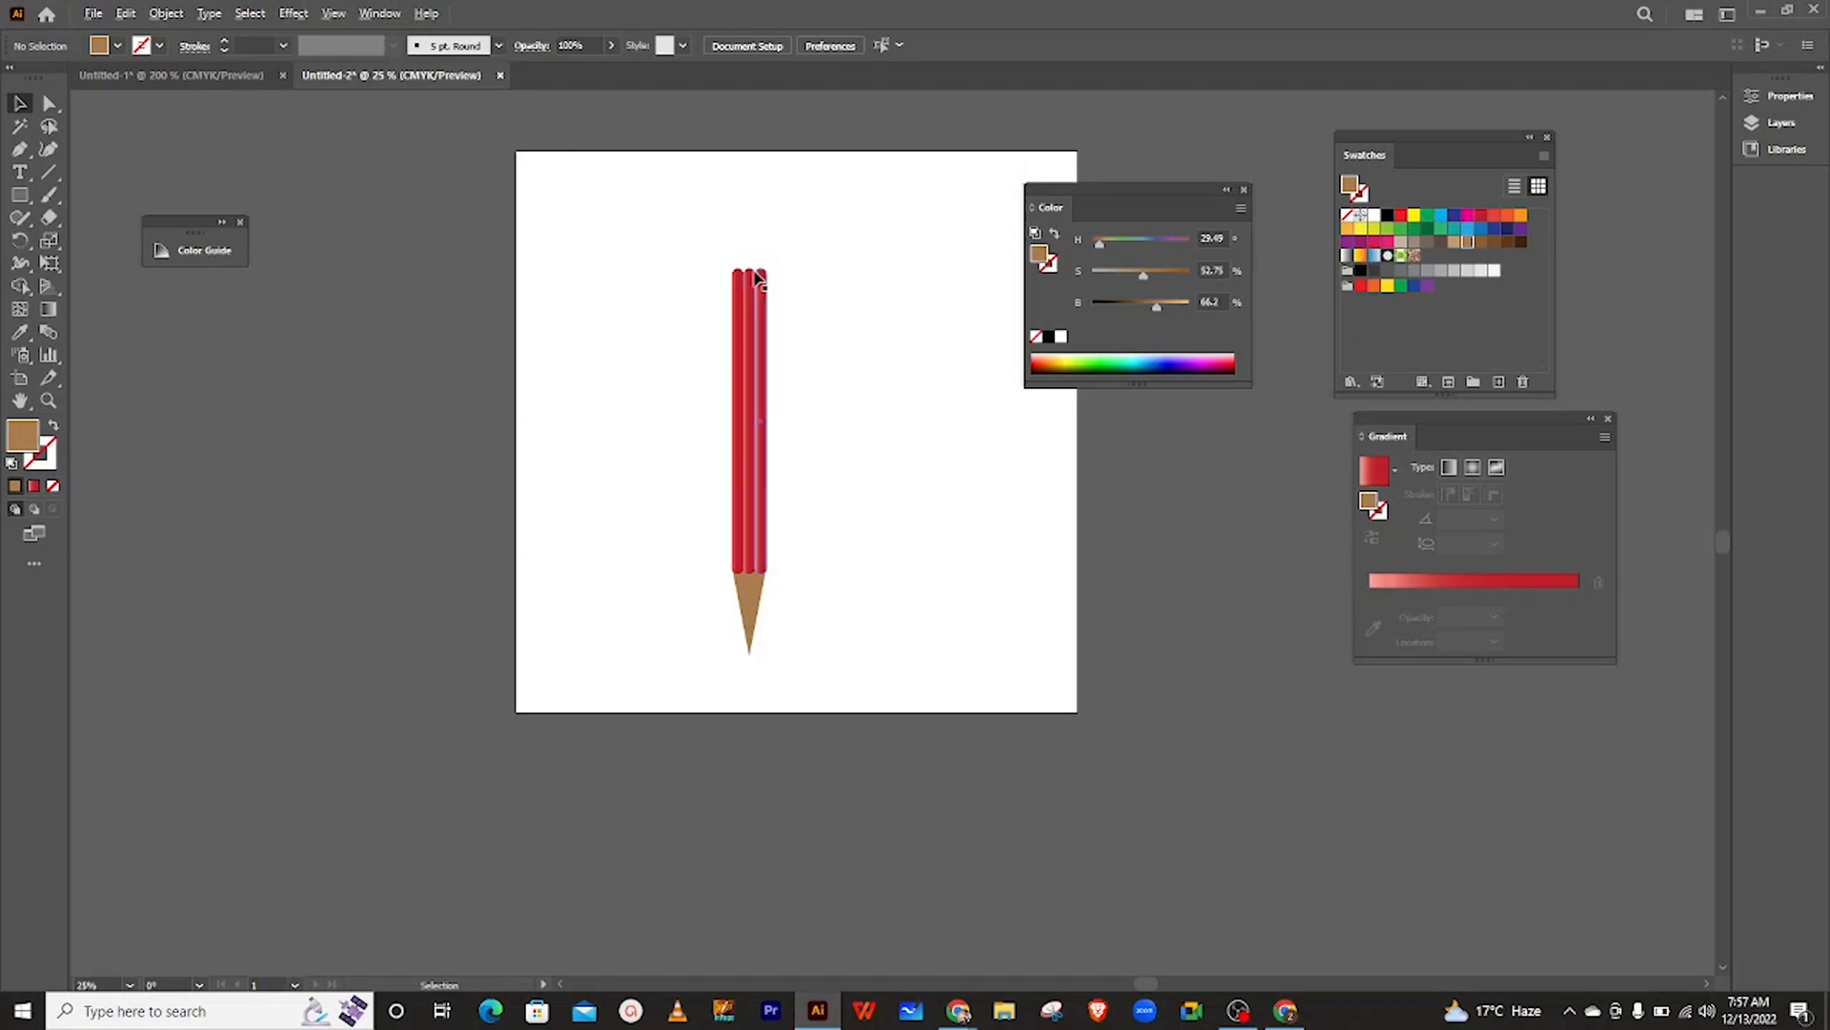
scroll(773, 577, "up", 3)
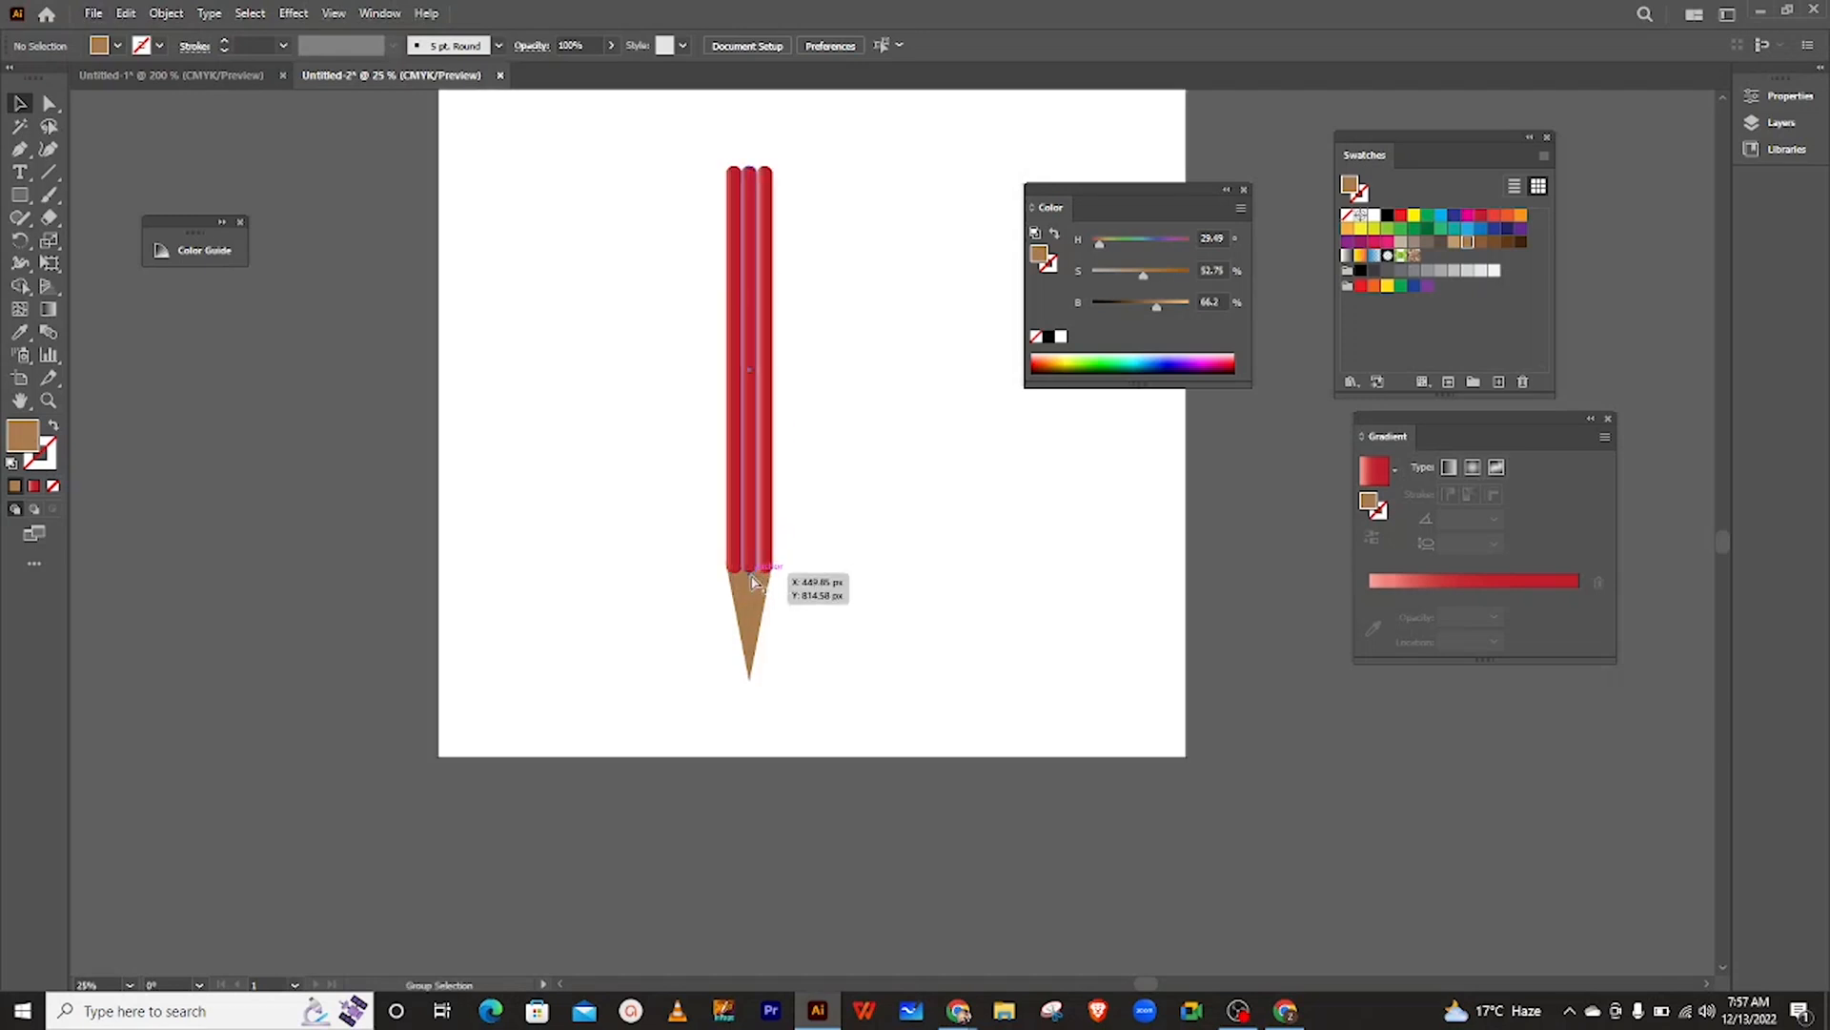
scroll(754, 582, "up", 2)
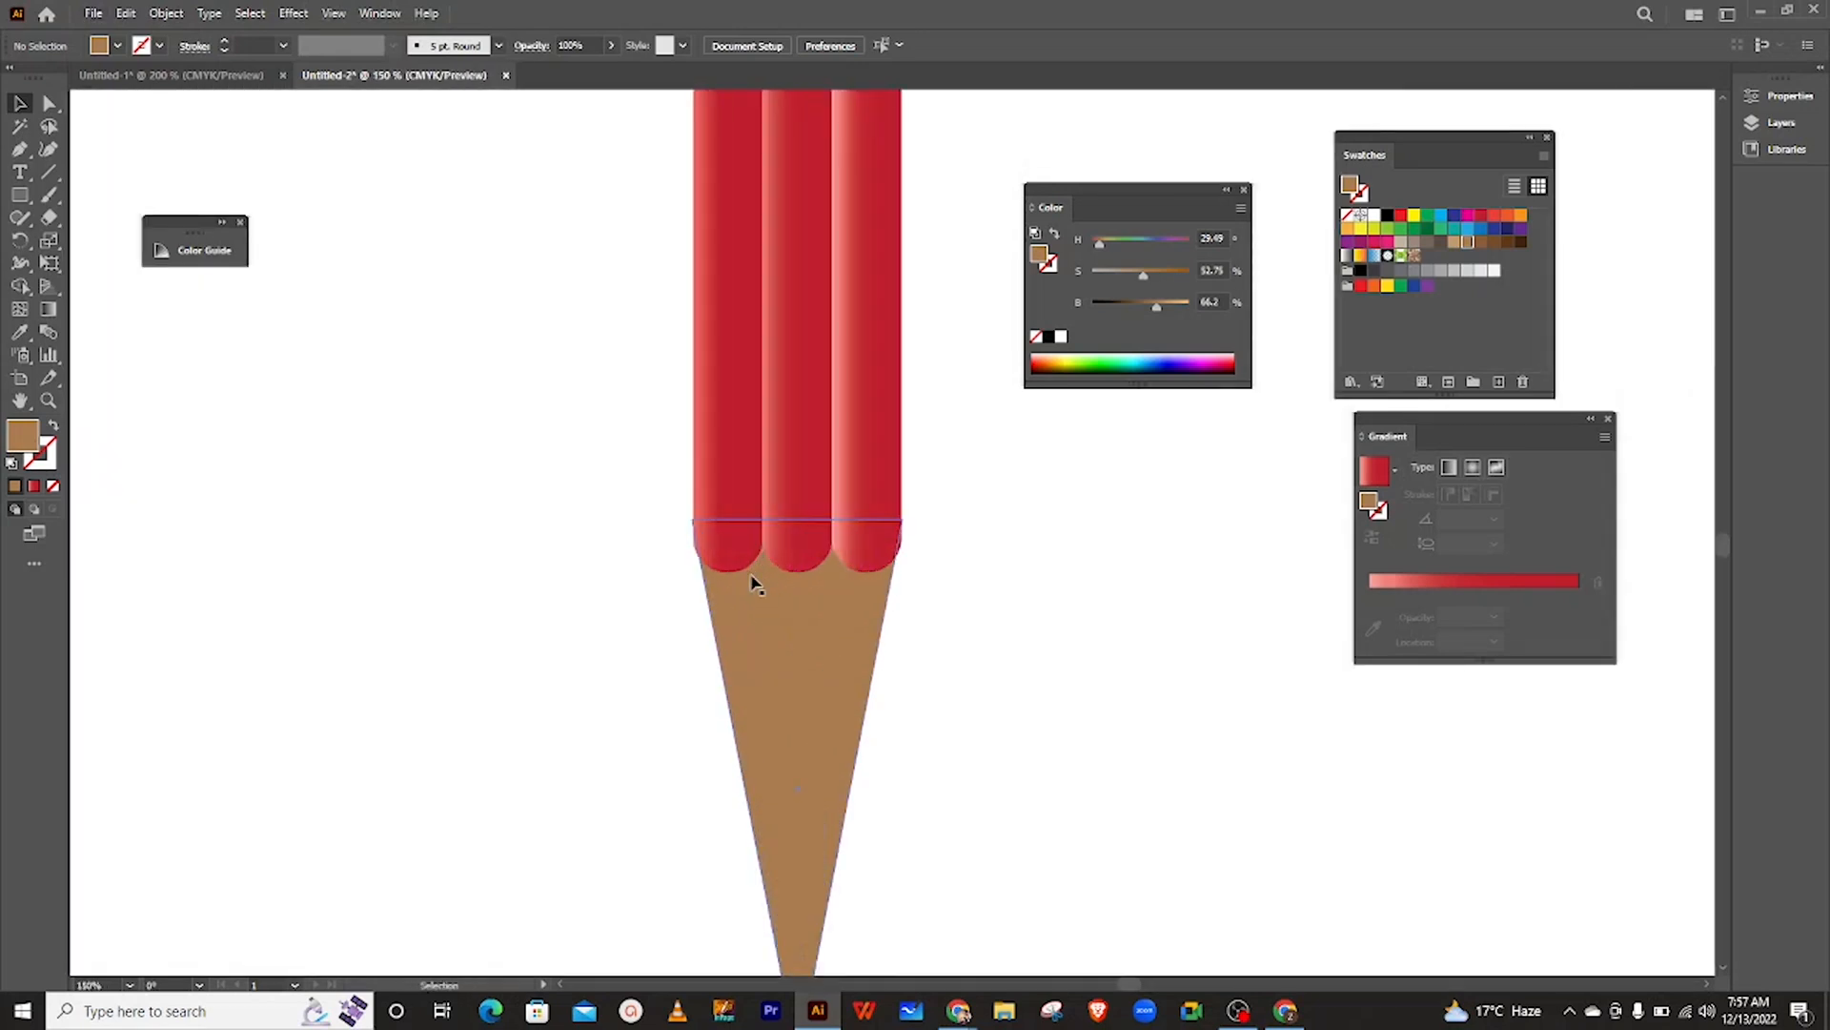
scroll(753, 583, "down", 2)
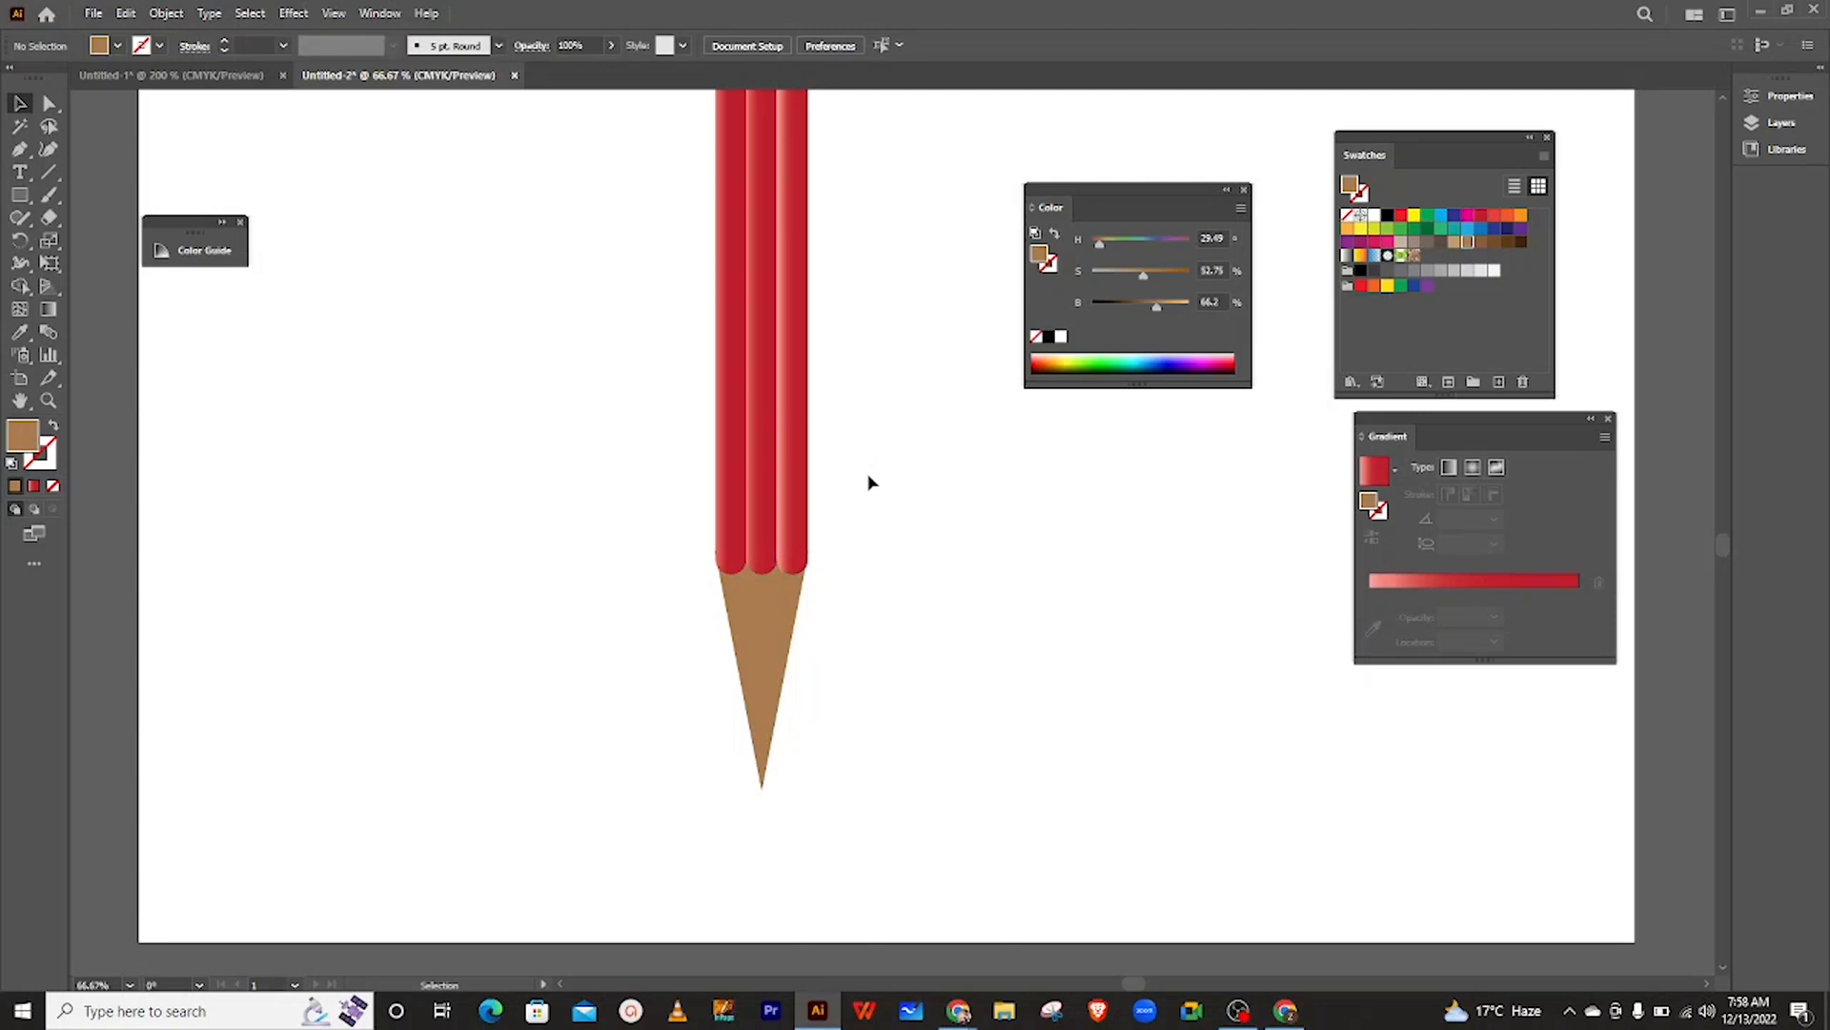
- Try the red gradient and a darker brown swatch as the fill of the triangular tip
left_click(789, 631)
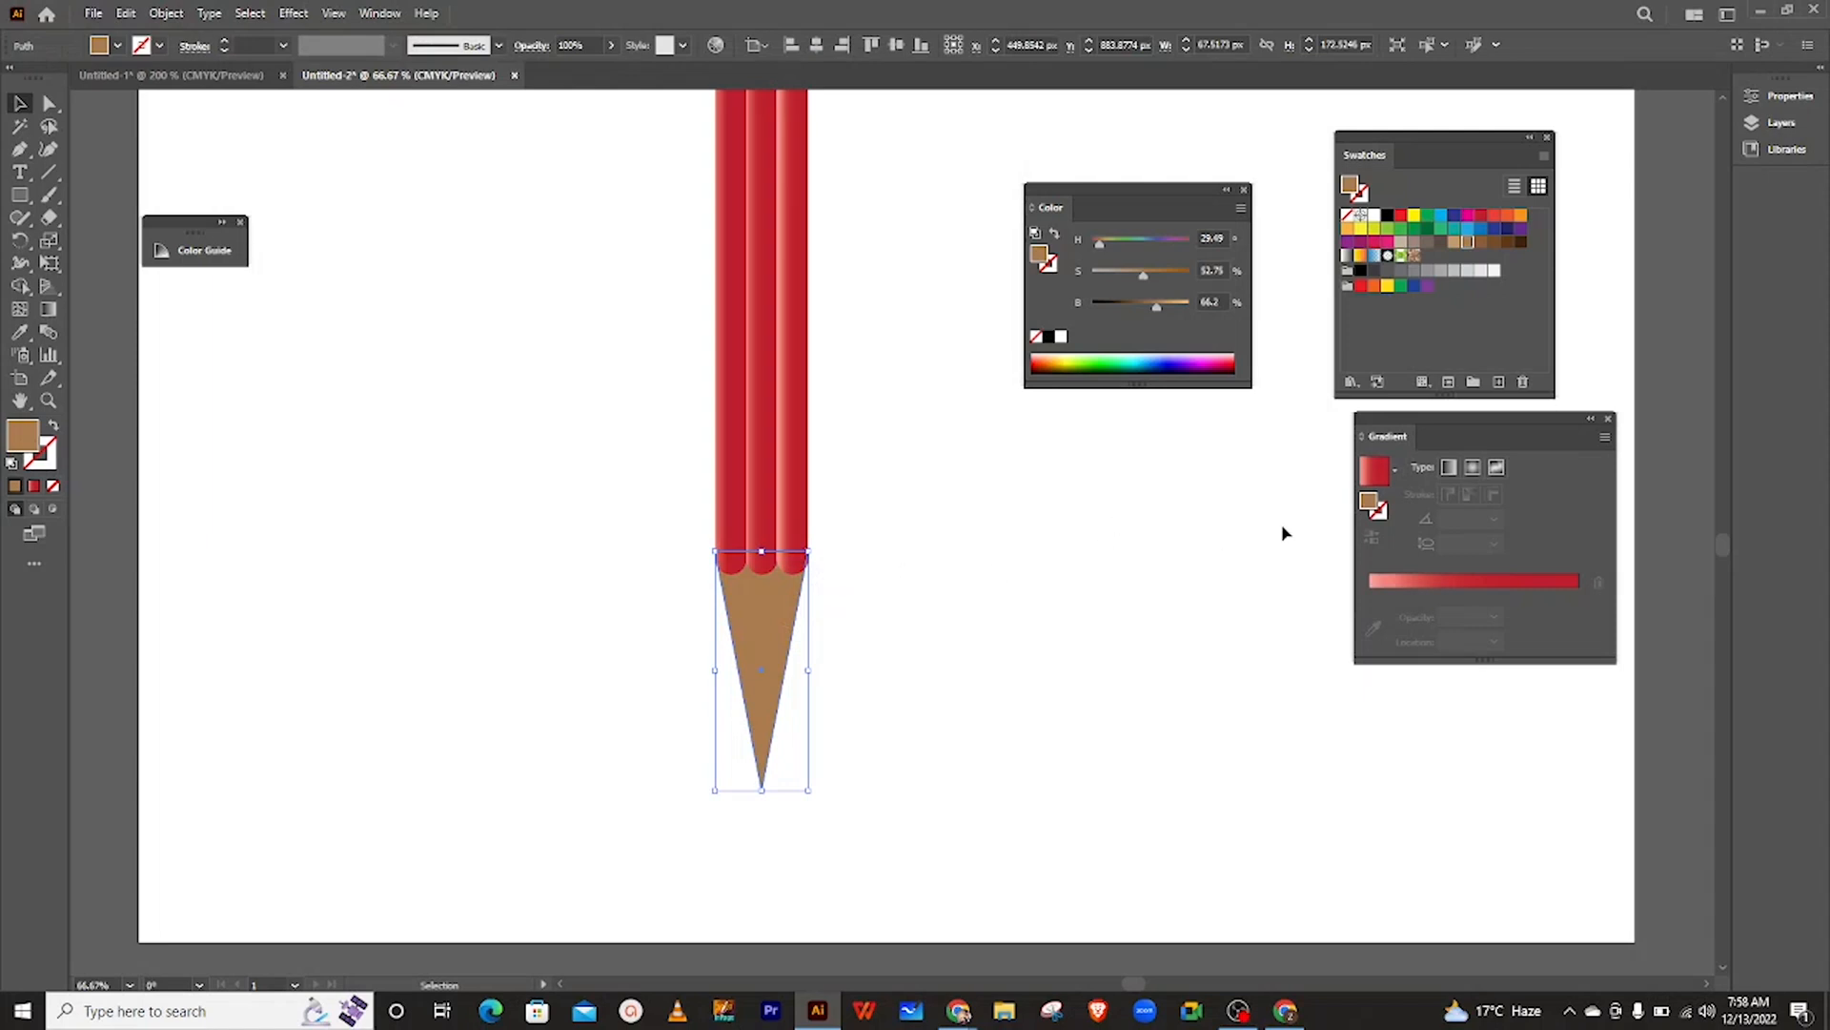
left_click(1375, 473)
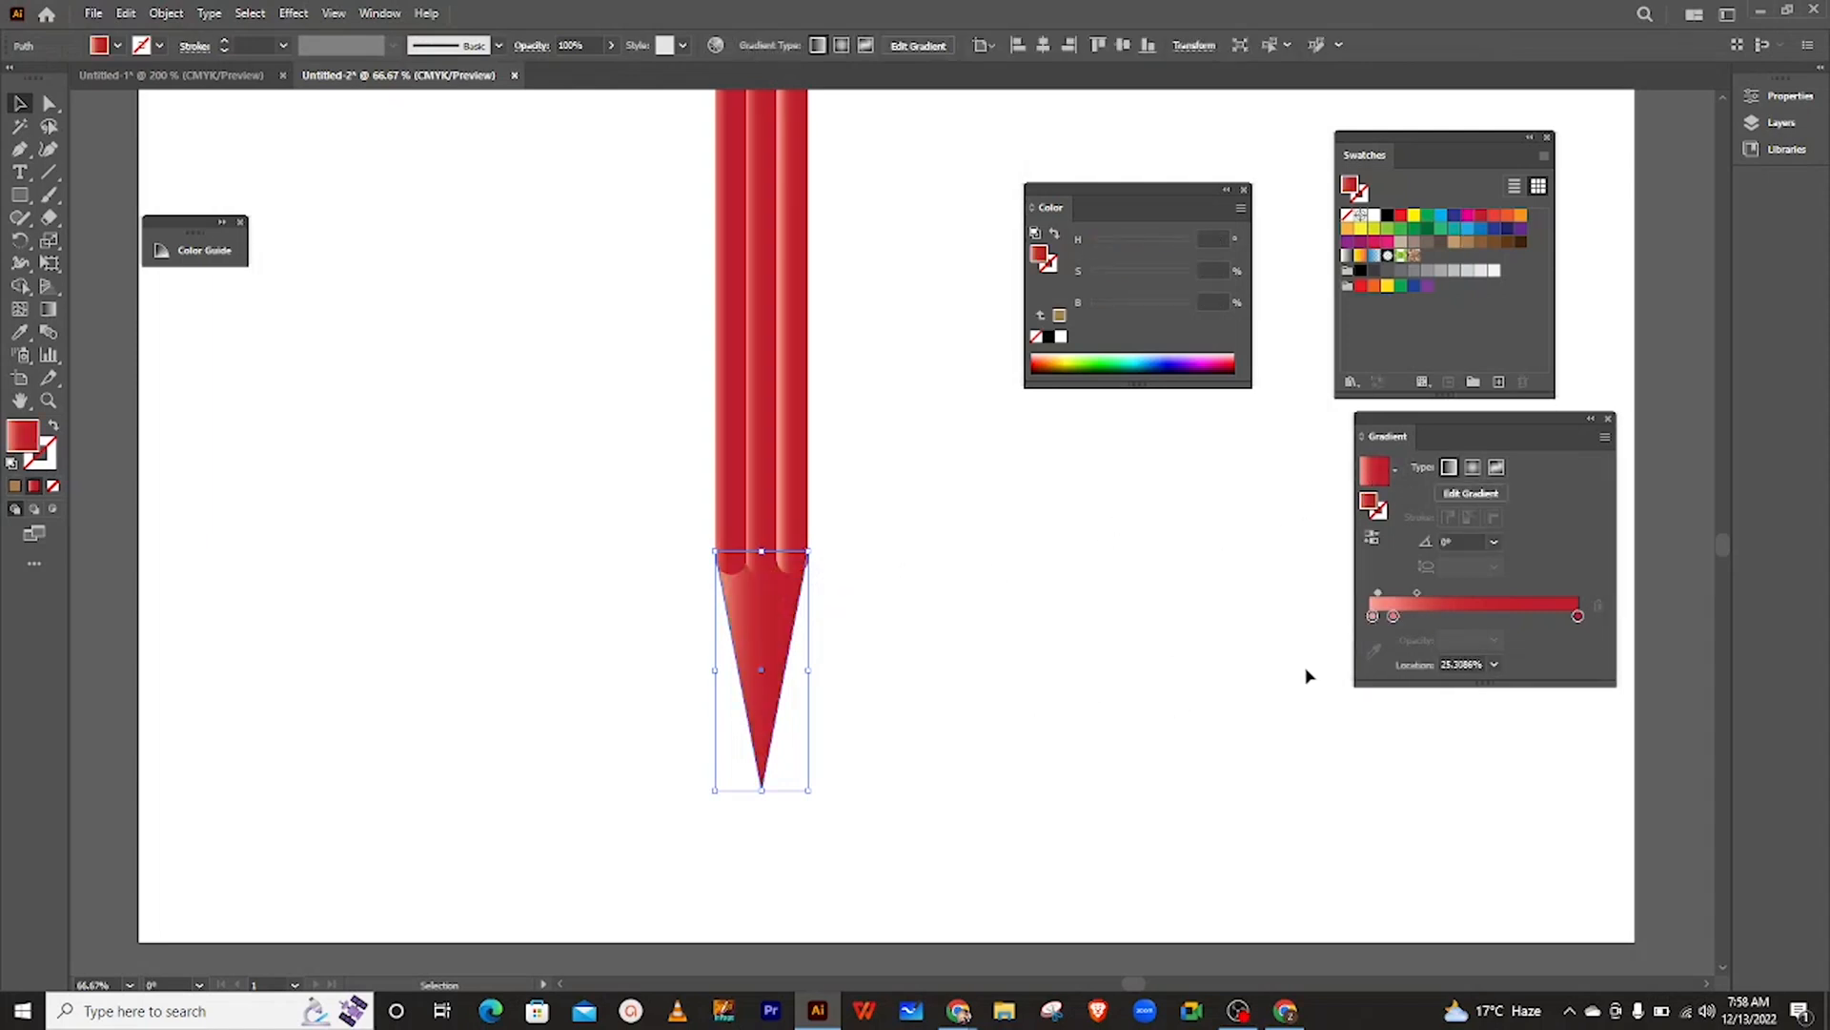
key("ctrl+z")
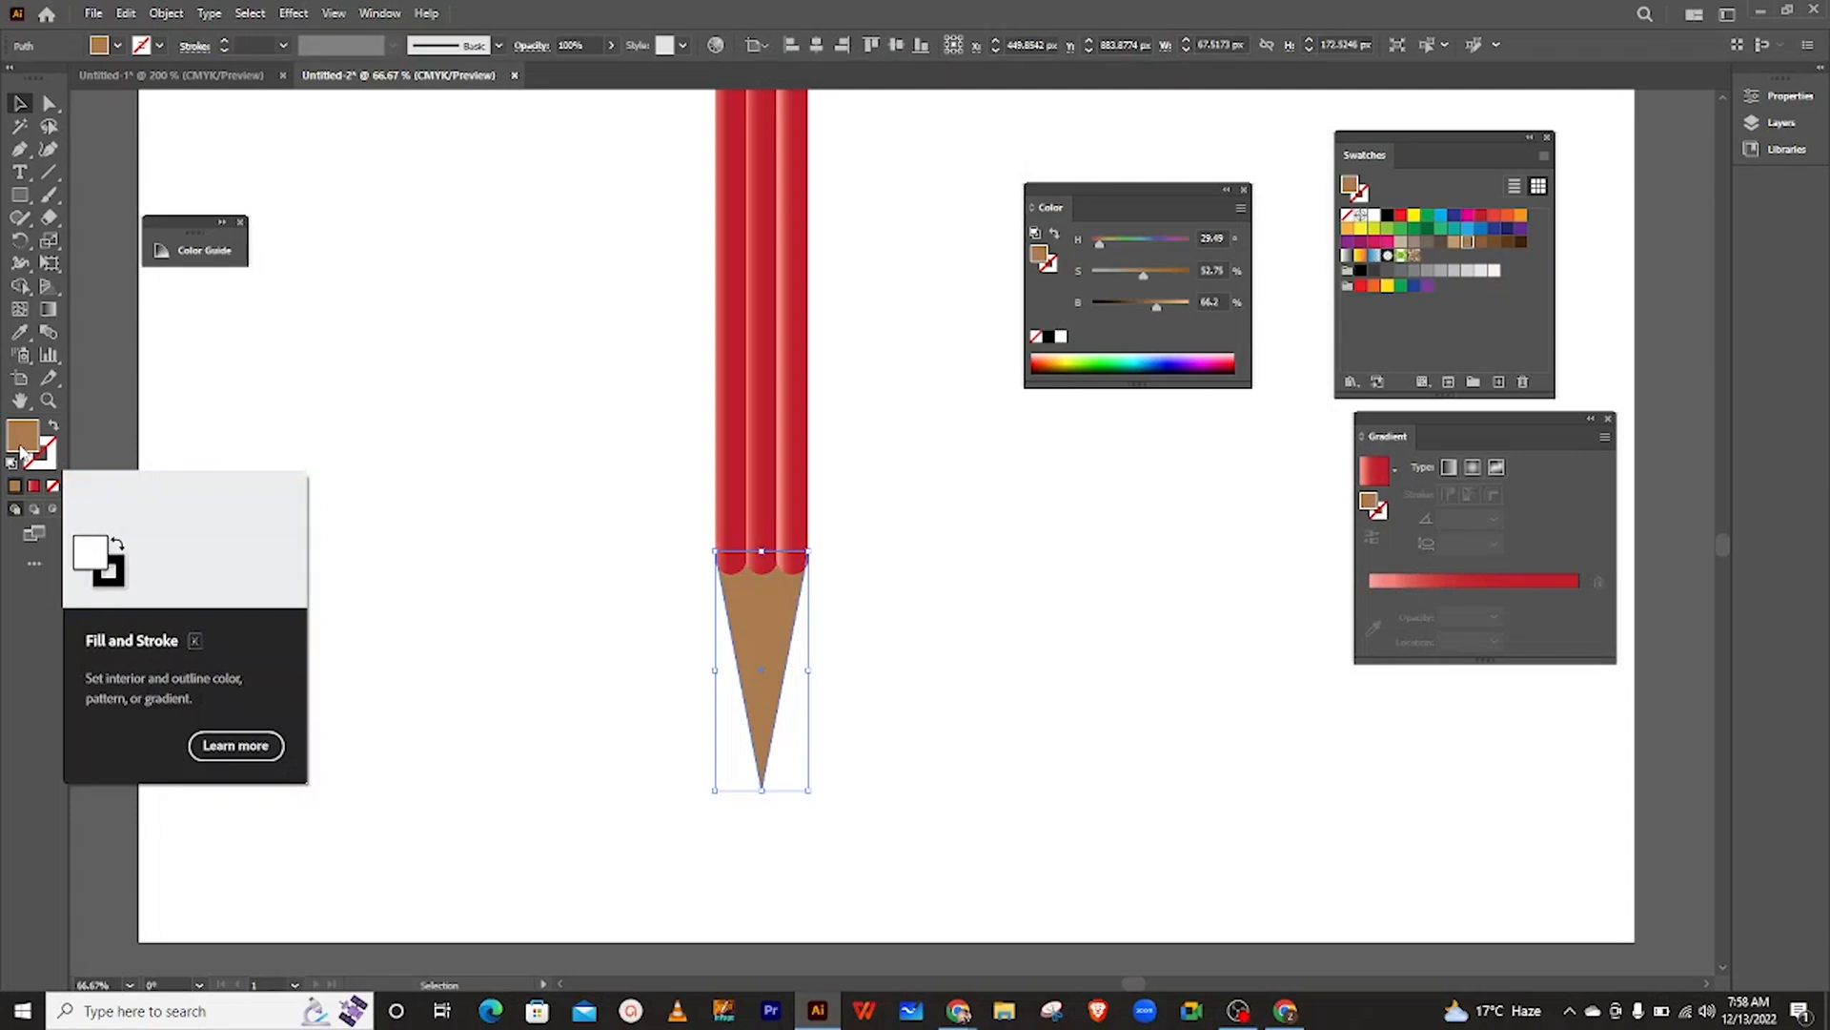
left_click(1373, 474)
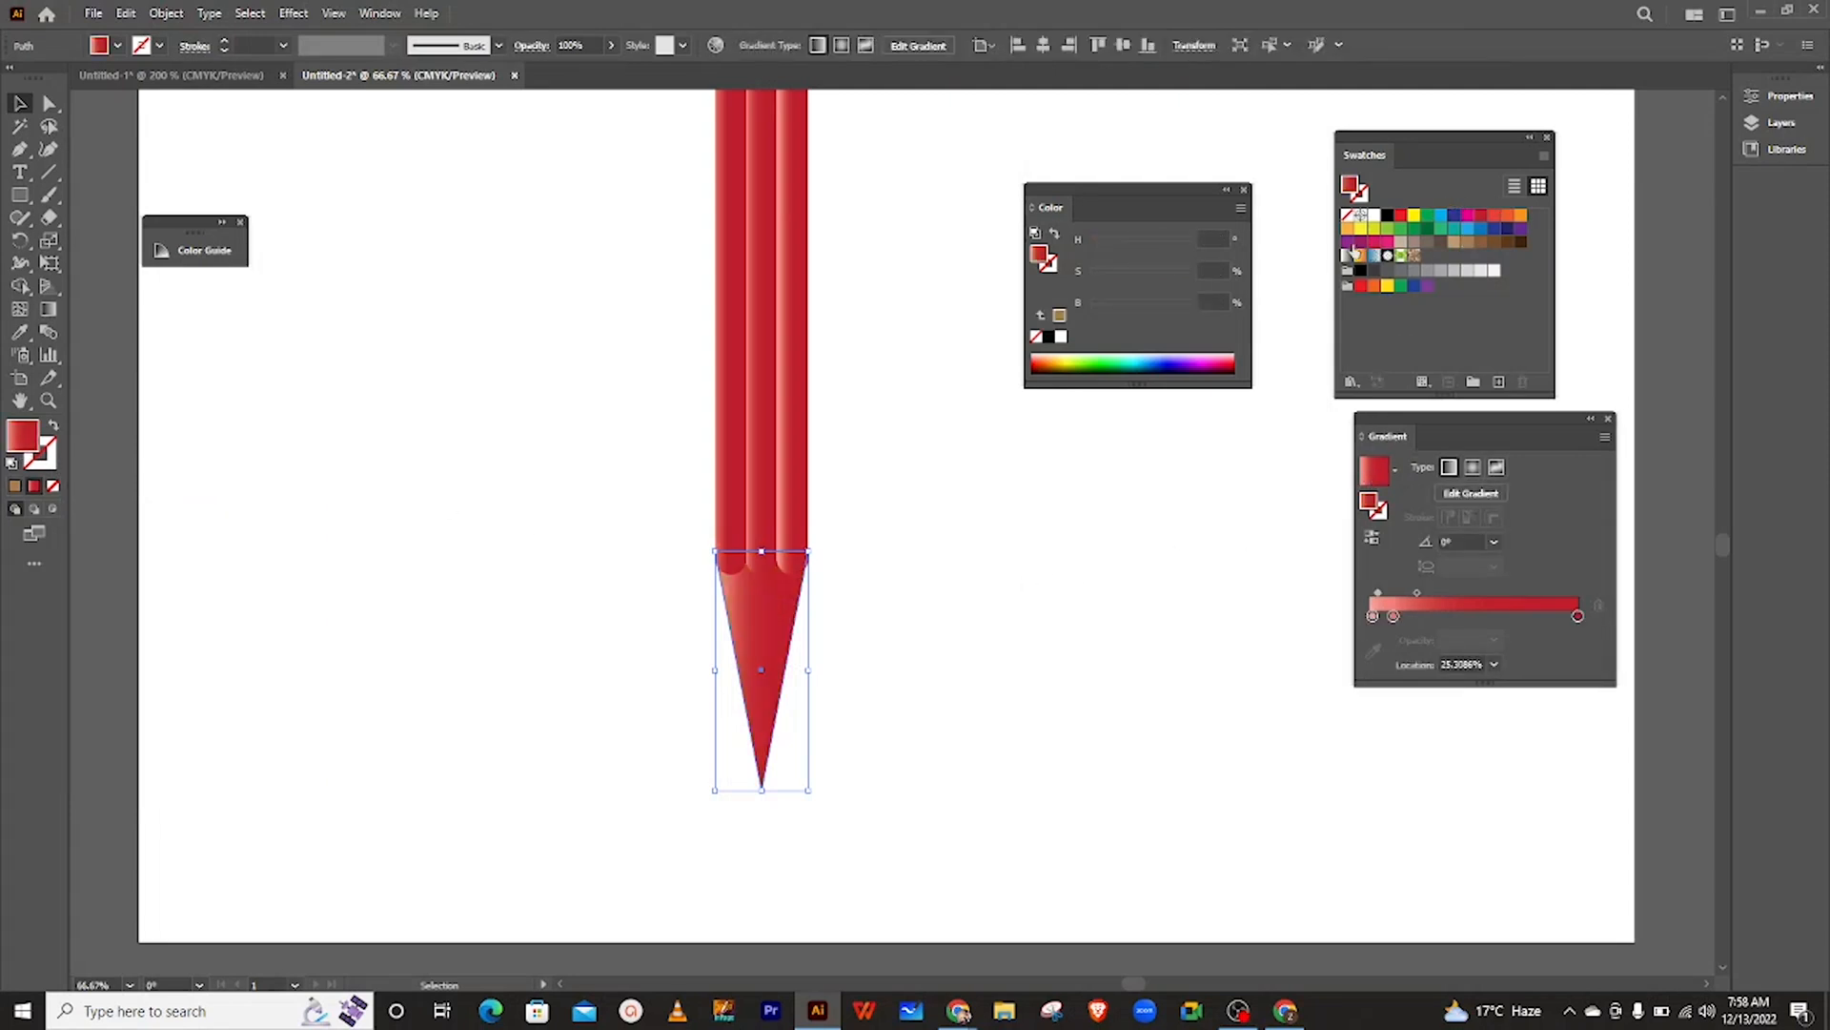
left_click(1479, 246)
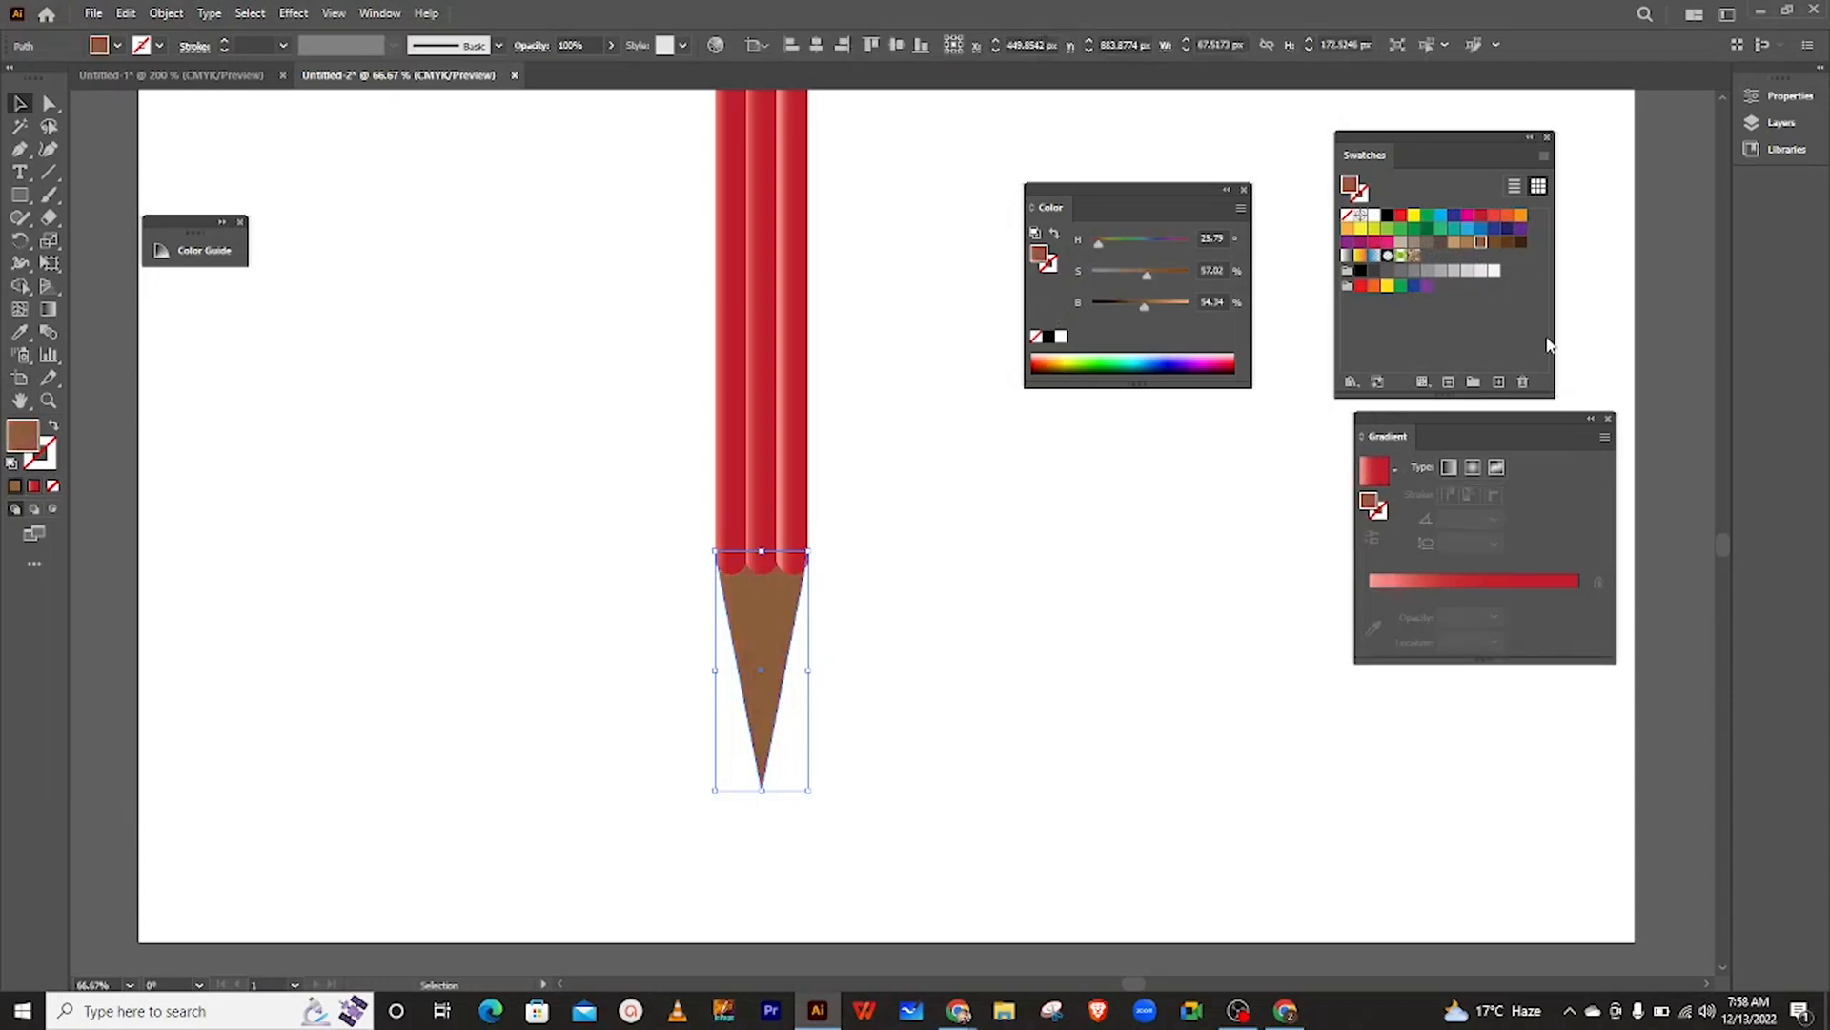
- Fill the triangular tip with a two-stop linear gradient running from light tan to the medium brown swatch
left_click(1435, 585)
left_click_drag(1373, 616, 1312, 785)
left_click_drag(1394, 618, 1369, 617)
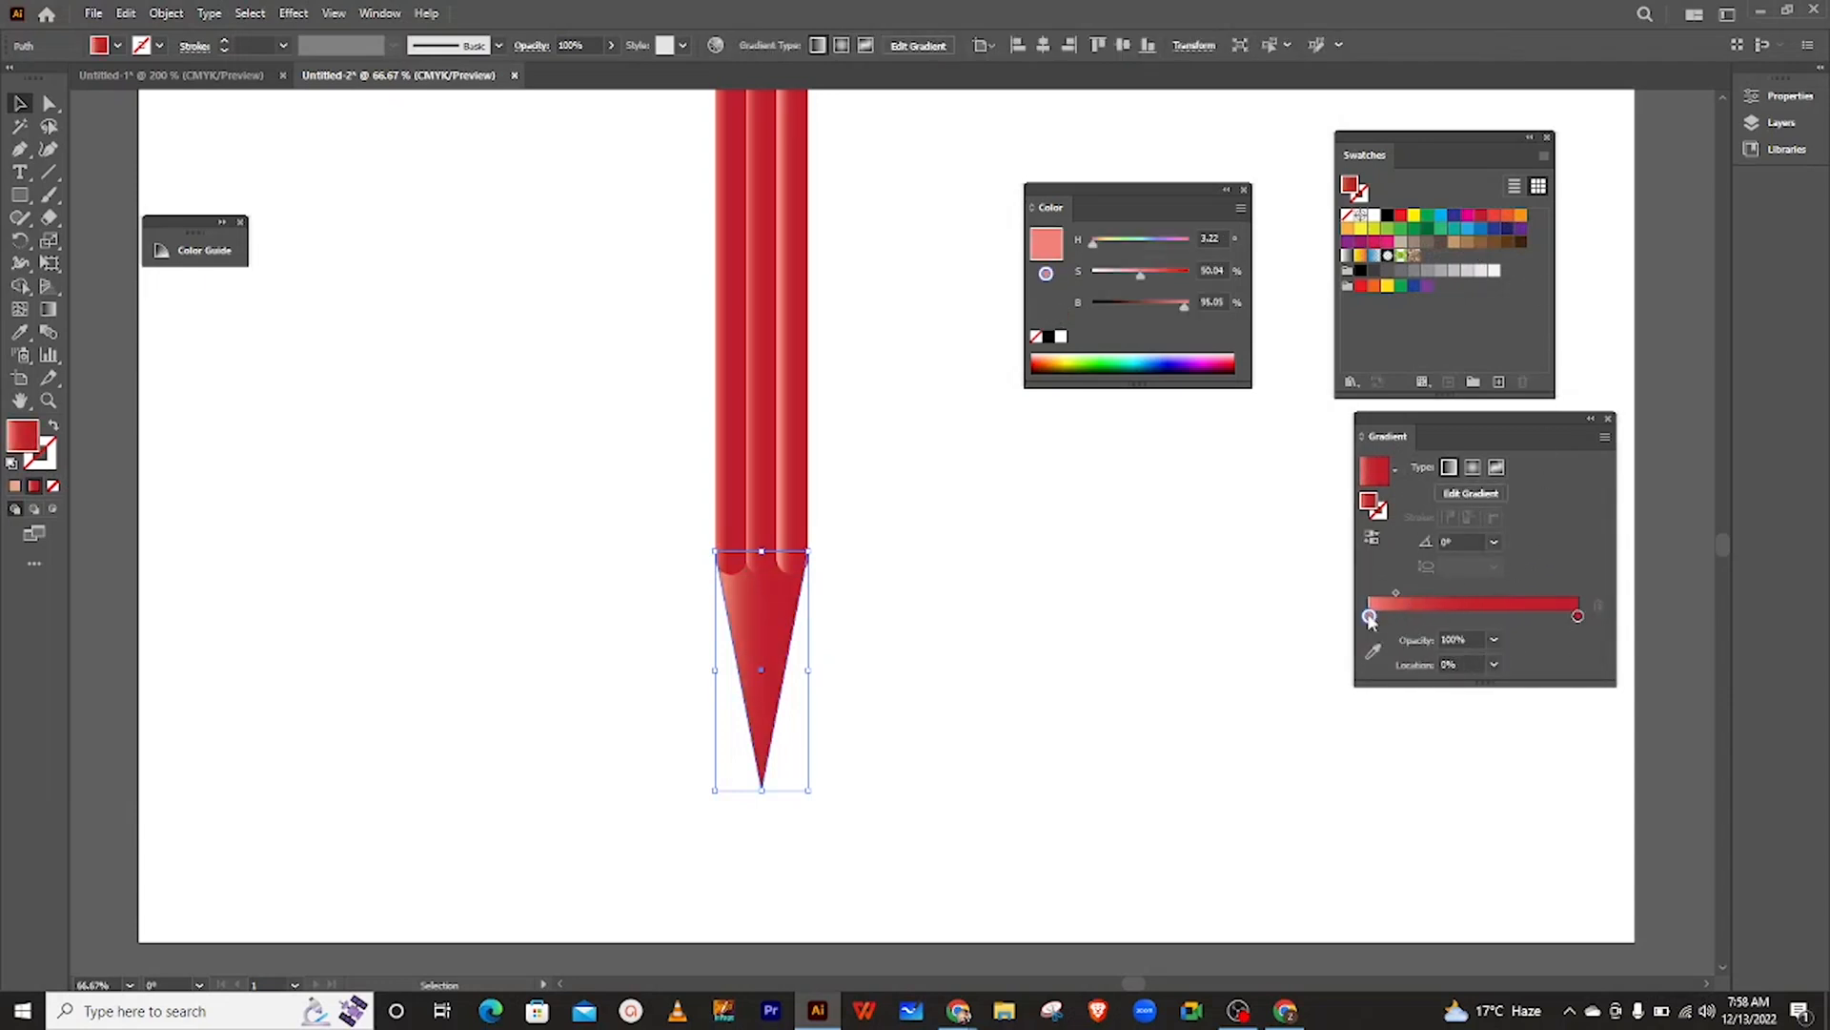
mouse_move(1464, 246)
left_mouse_down()
mouse_move(1583, 639)
mouse_move(1578, 617)
left_mouse_up()
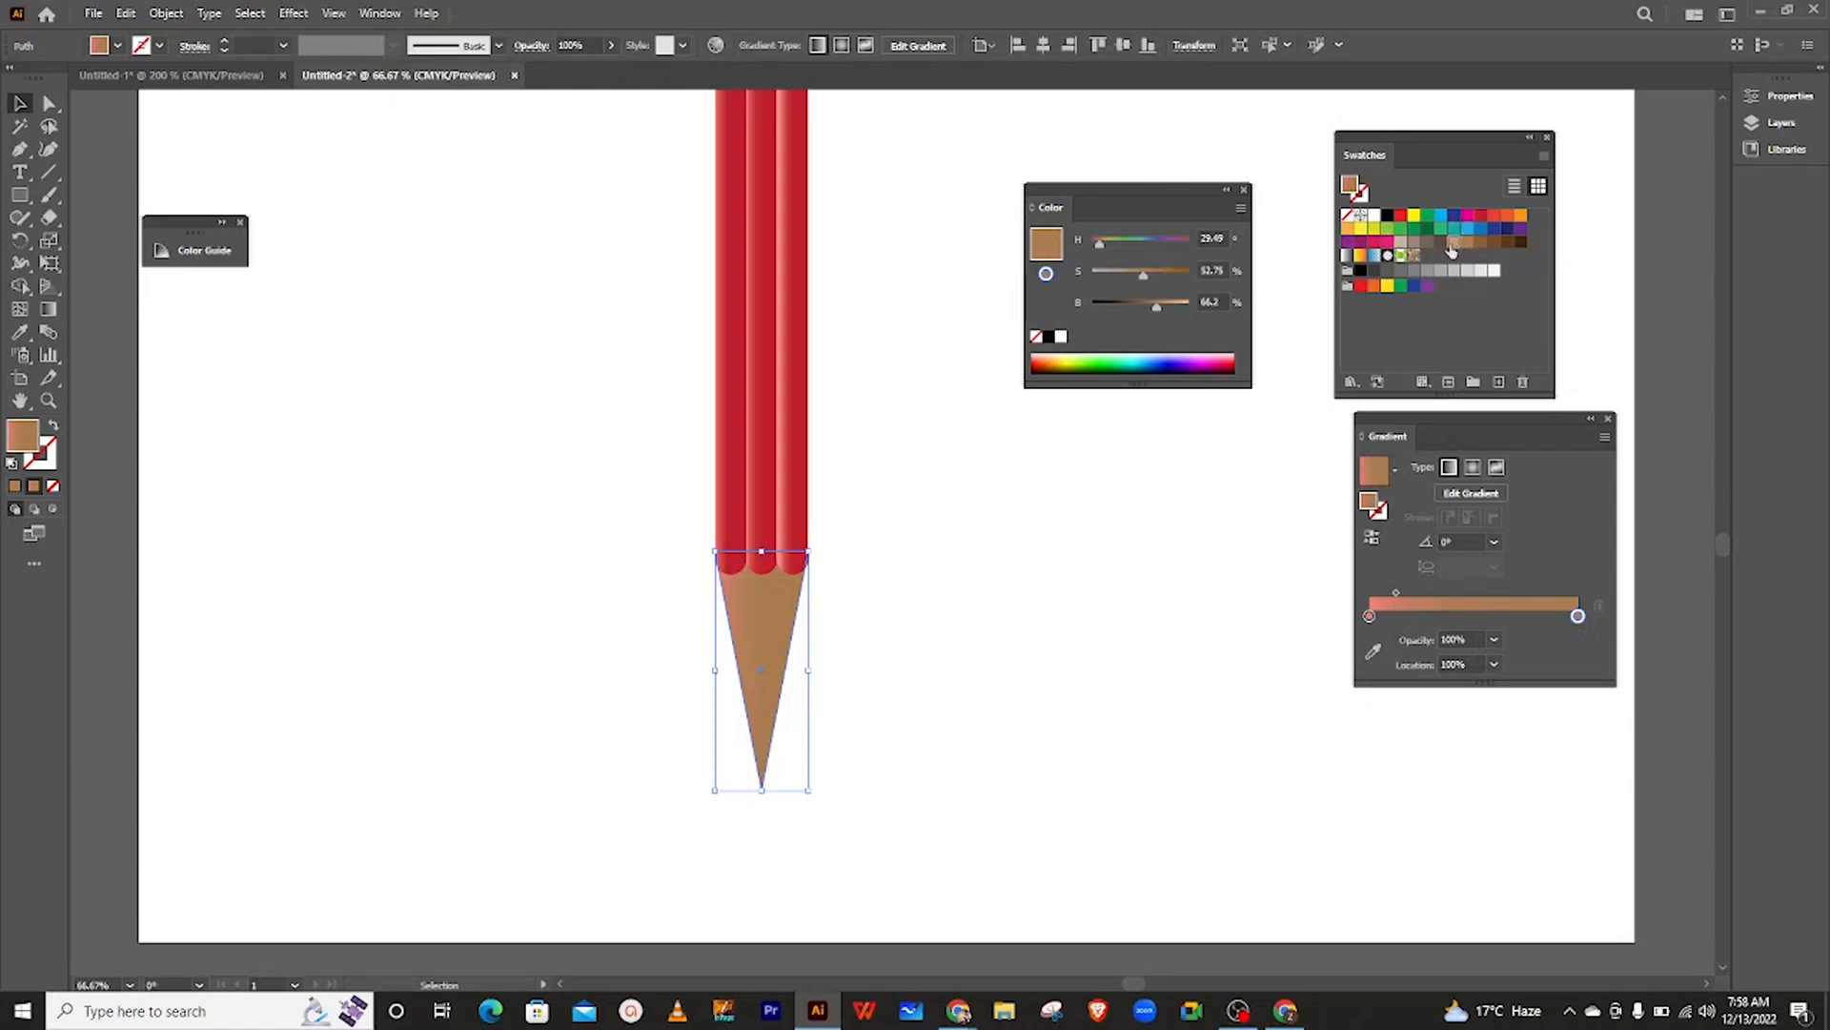
left_click(1369, 616)
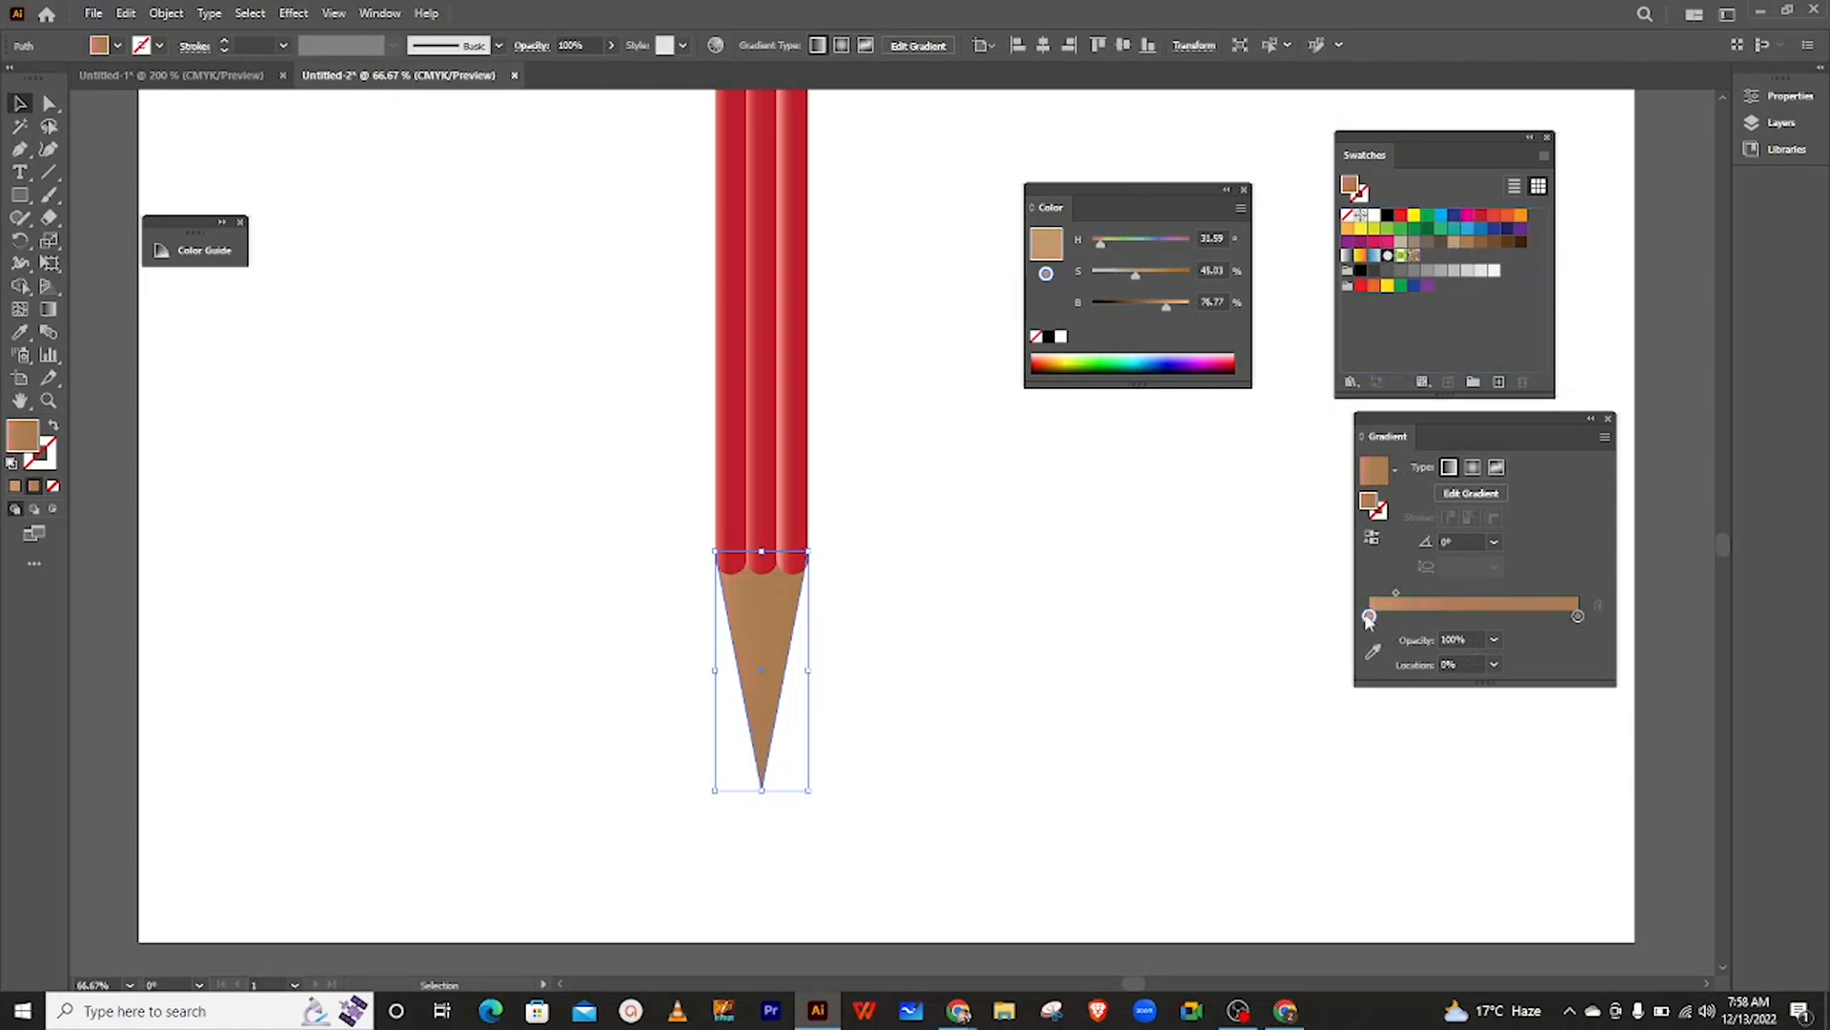
left_click(1074, 613)
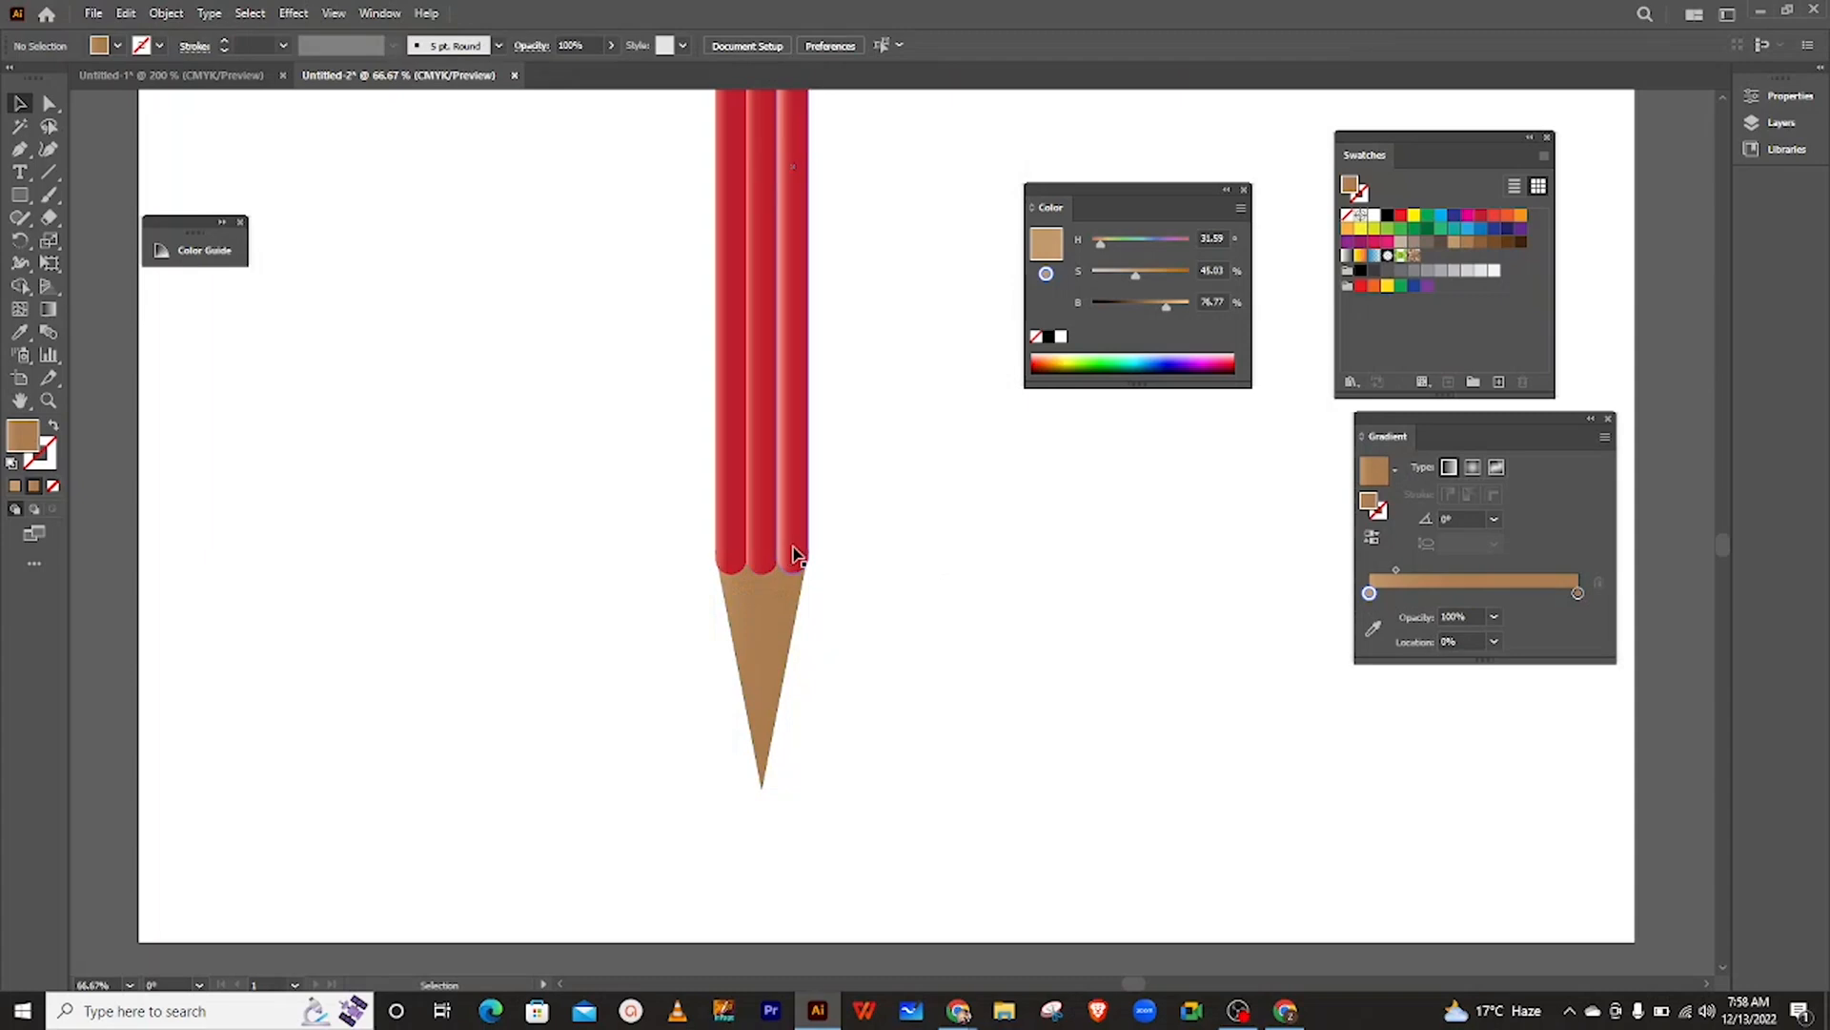
- Try adding a gradient stop at about 14% and lightening the first stop to 29% saturation and 100% brightness
scroll(793, 554, "up", 4)
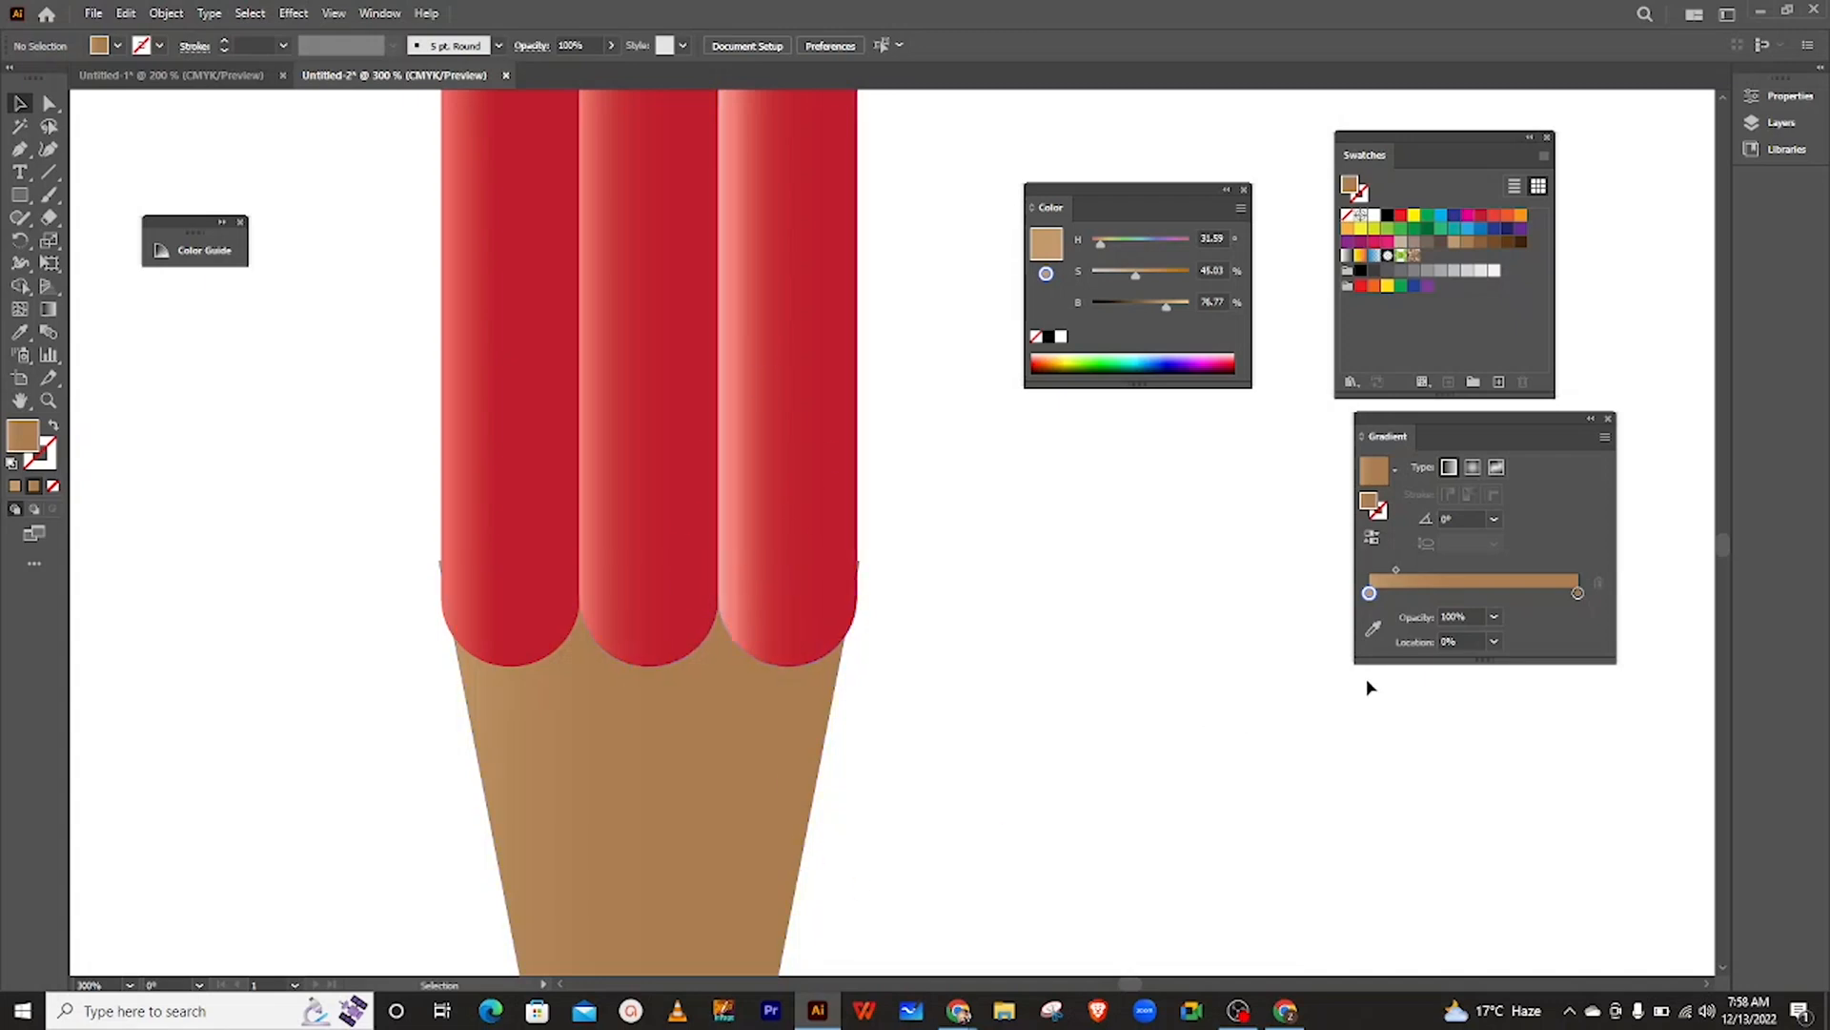
scroll(1038, 642, "down", 5)
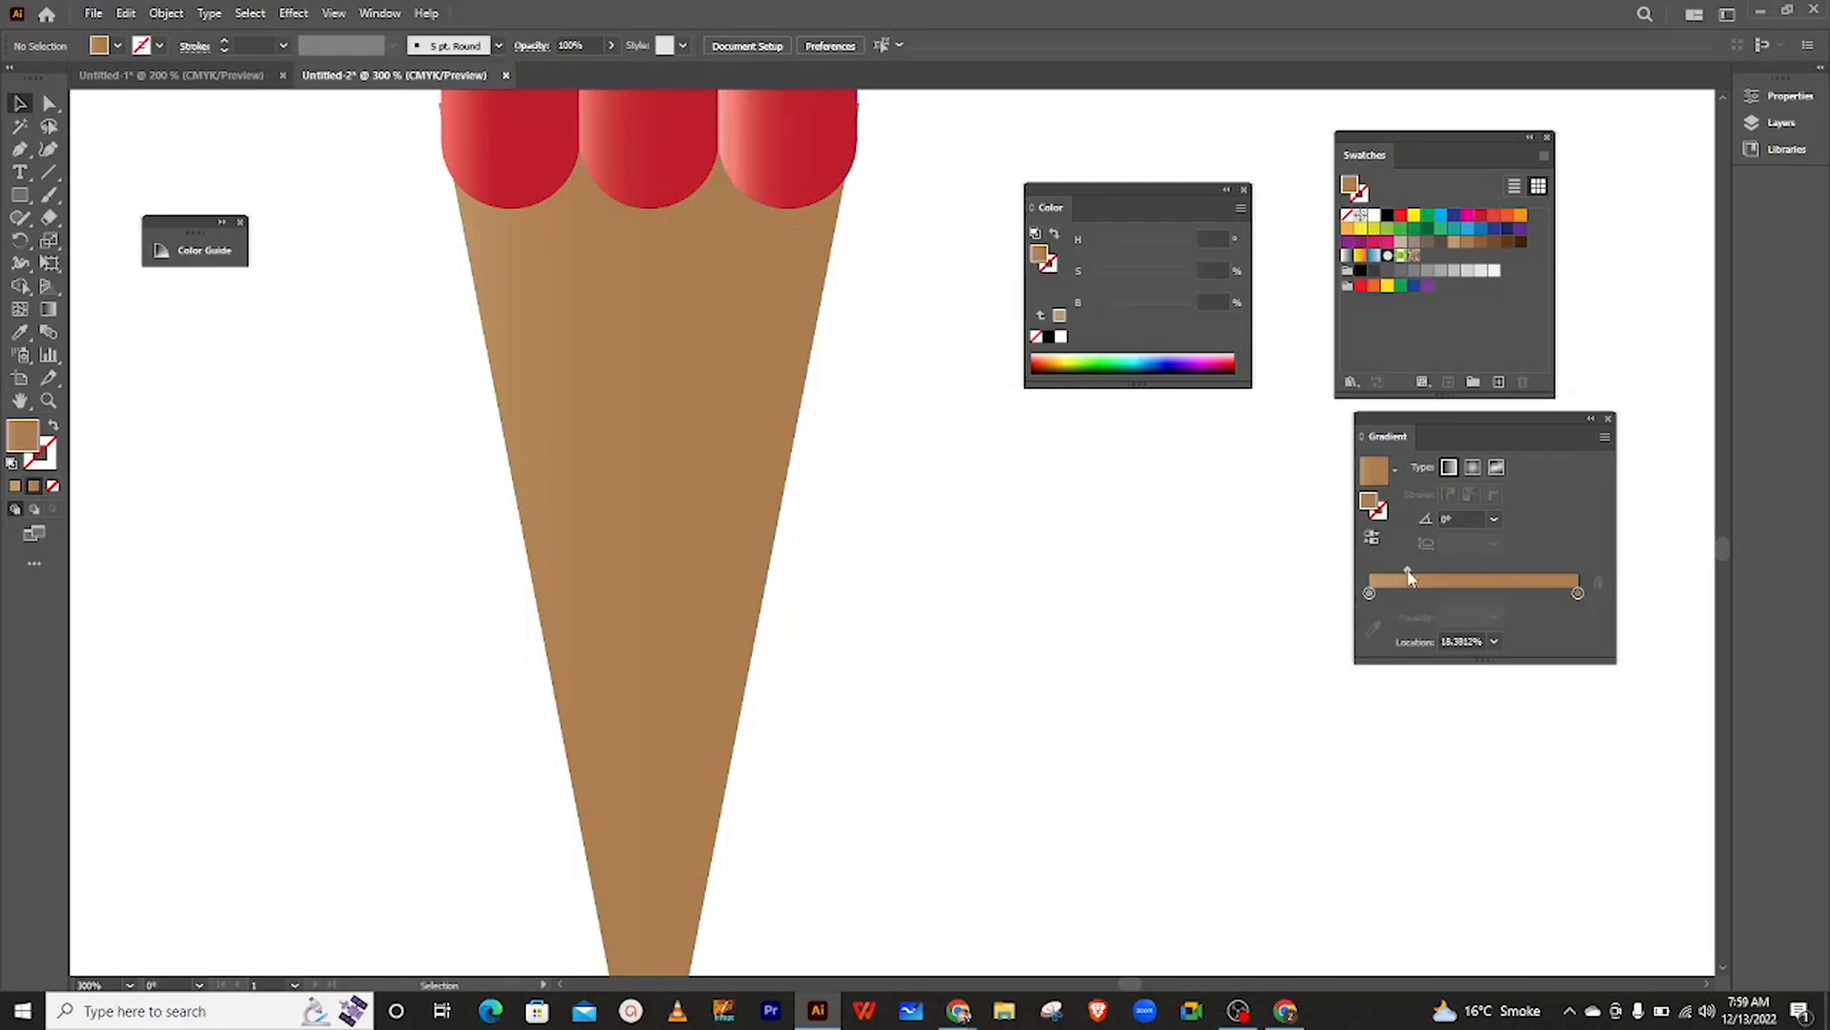
left_click(1384, 593)
left_click_drag(1389, 599, 1400, 599)
left_click(1374, 594)
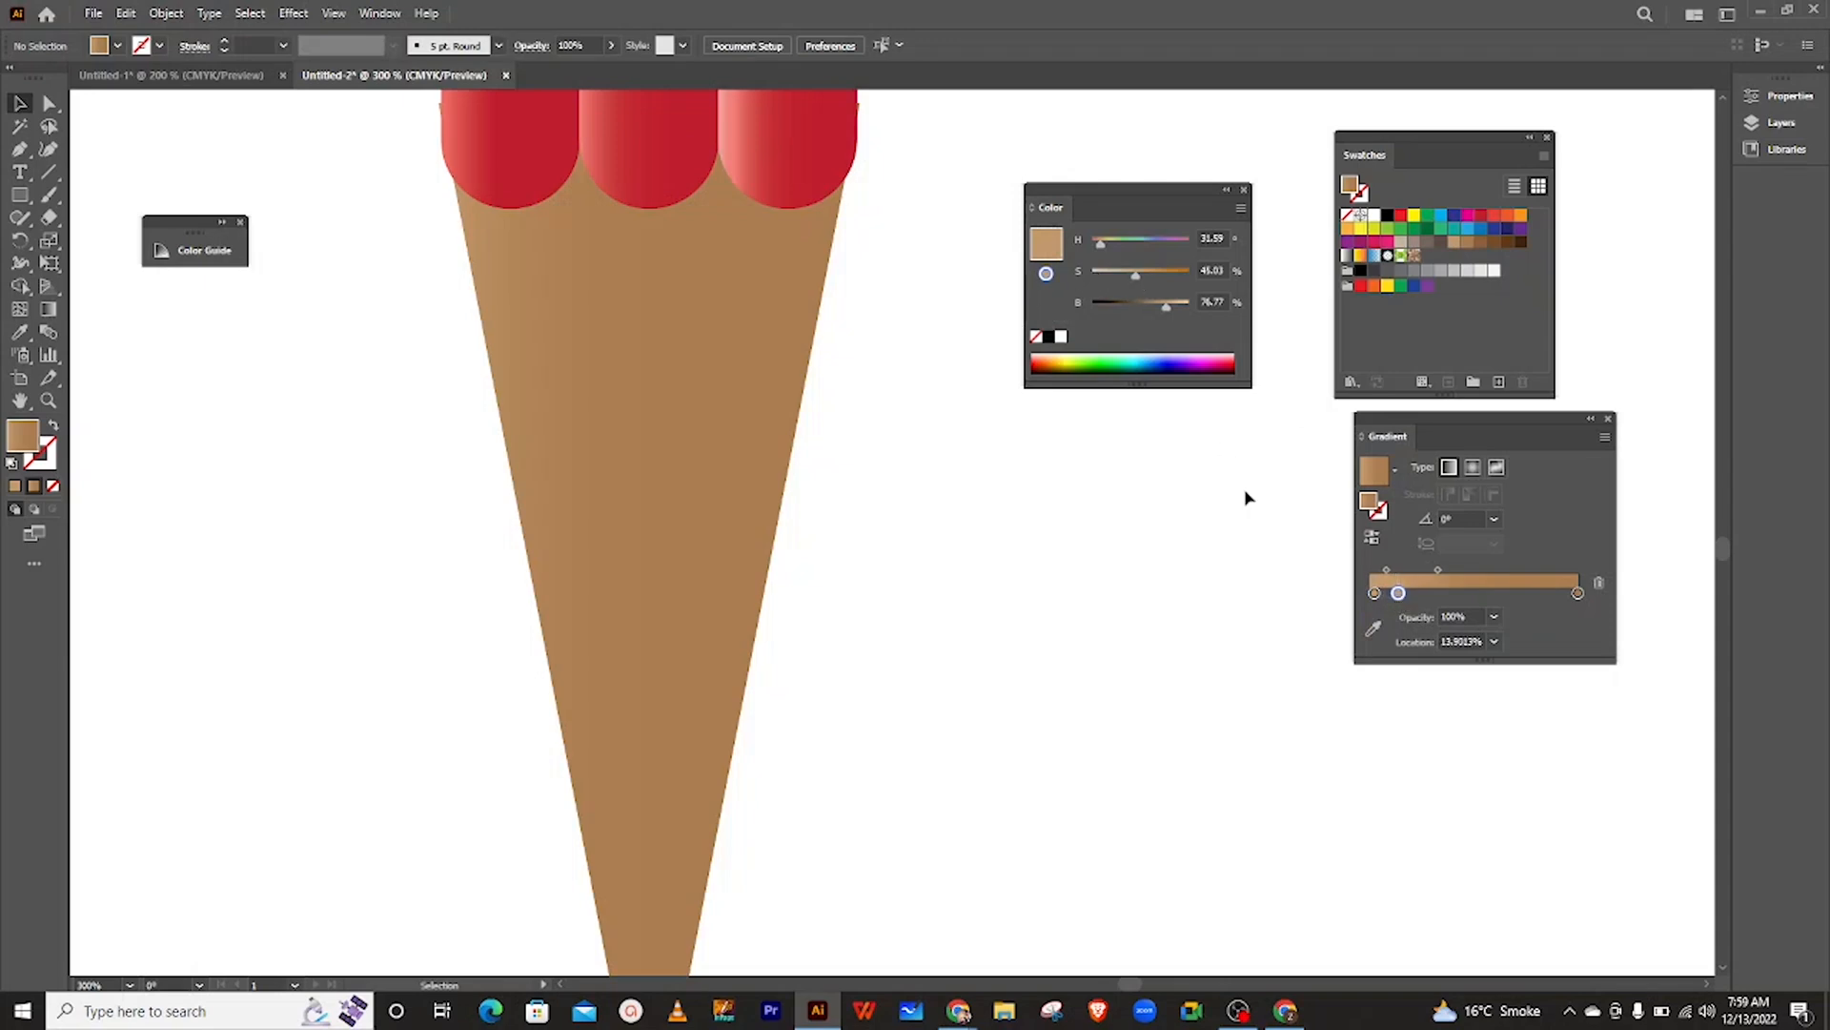
left_click(1374, 593)
left_click_drag(1138, 277, 1191, 307)
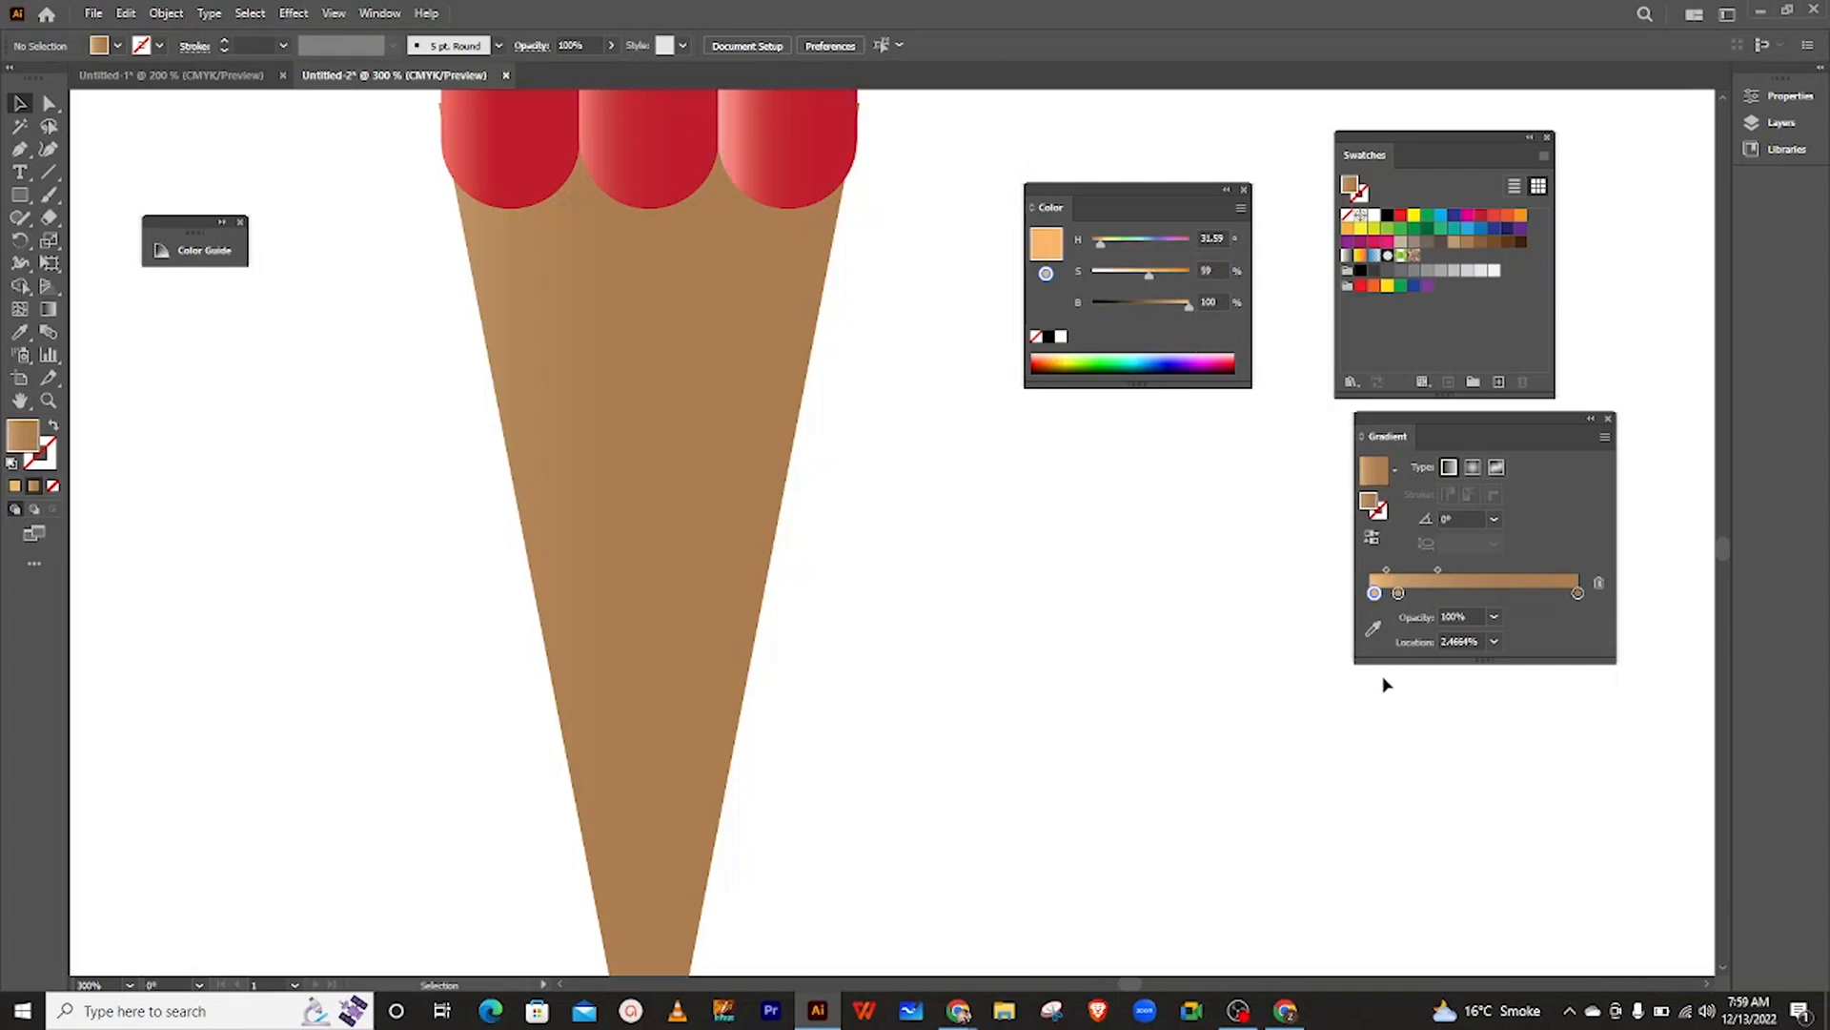
left_click_drag(1373, 595, 1365, 596)
left_click_drag(1143, 281, 1119, 279)
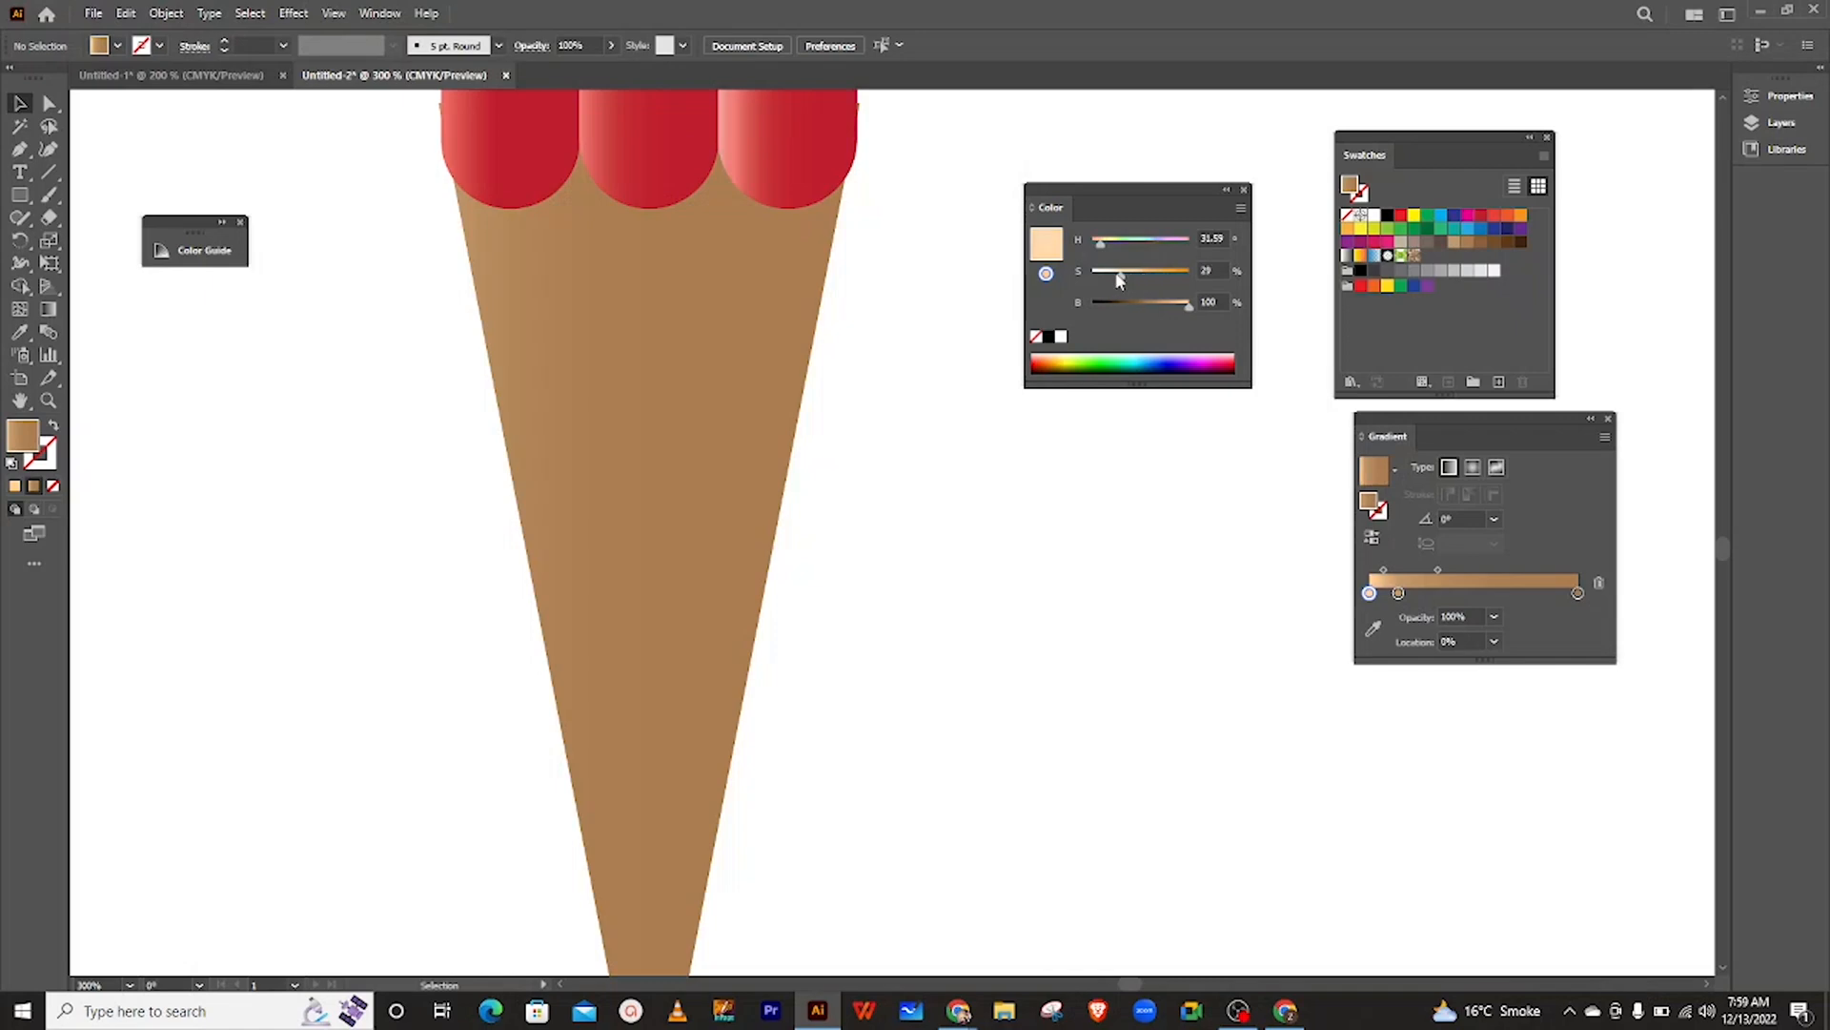
- Add a highlight stop at about 15% in the brown tip's gradient, with 35% saturation and 100% brightness
left_click(605, 344)
left_click_drag(1369, 615, 1392, 617)
left_click(1375, 616)
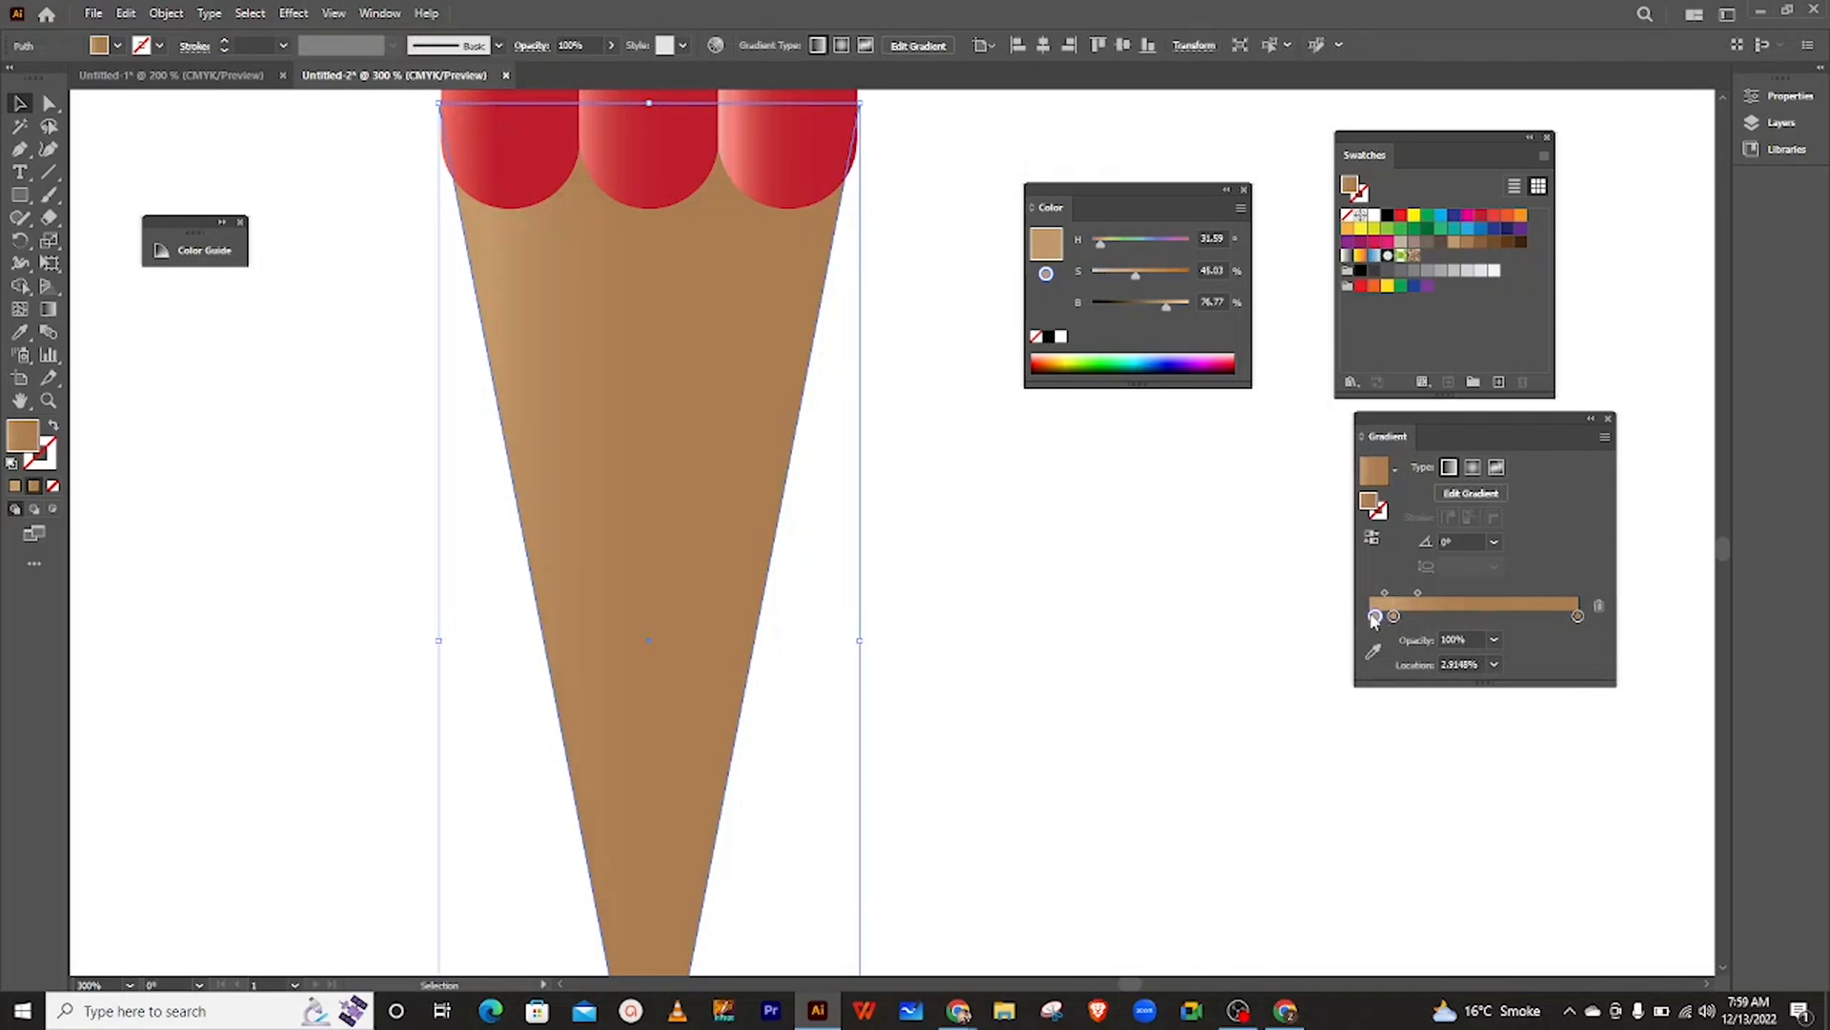
left_click_drag(1395, 617, 1402, 618)
left_click_drag(1134, 279, 1201, 309)
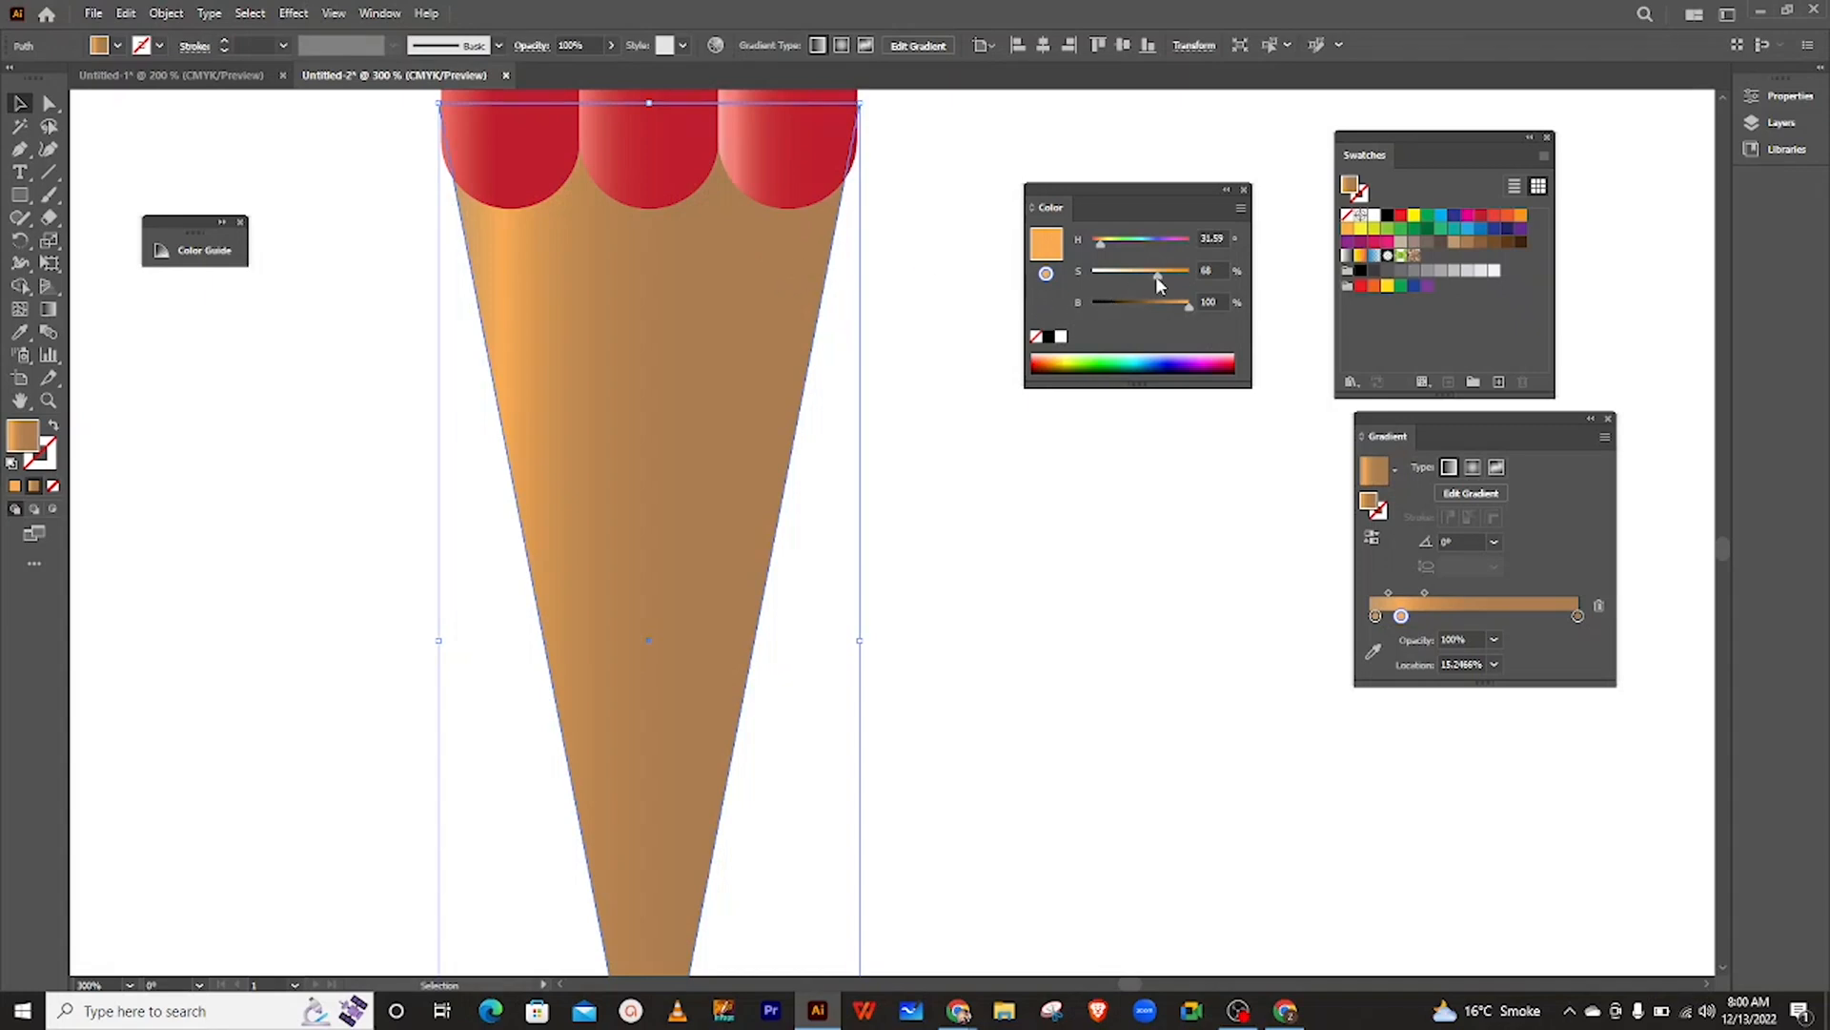
left_click_drag(1158, 283, 1126, 282)
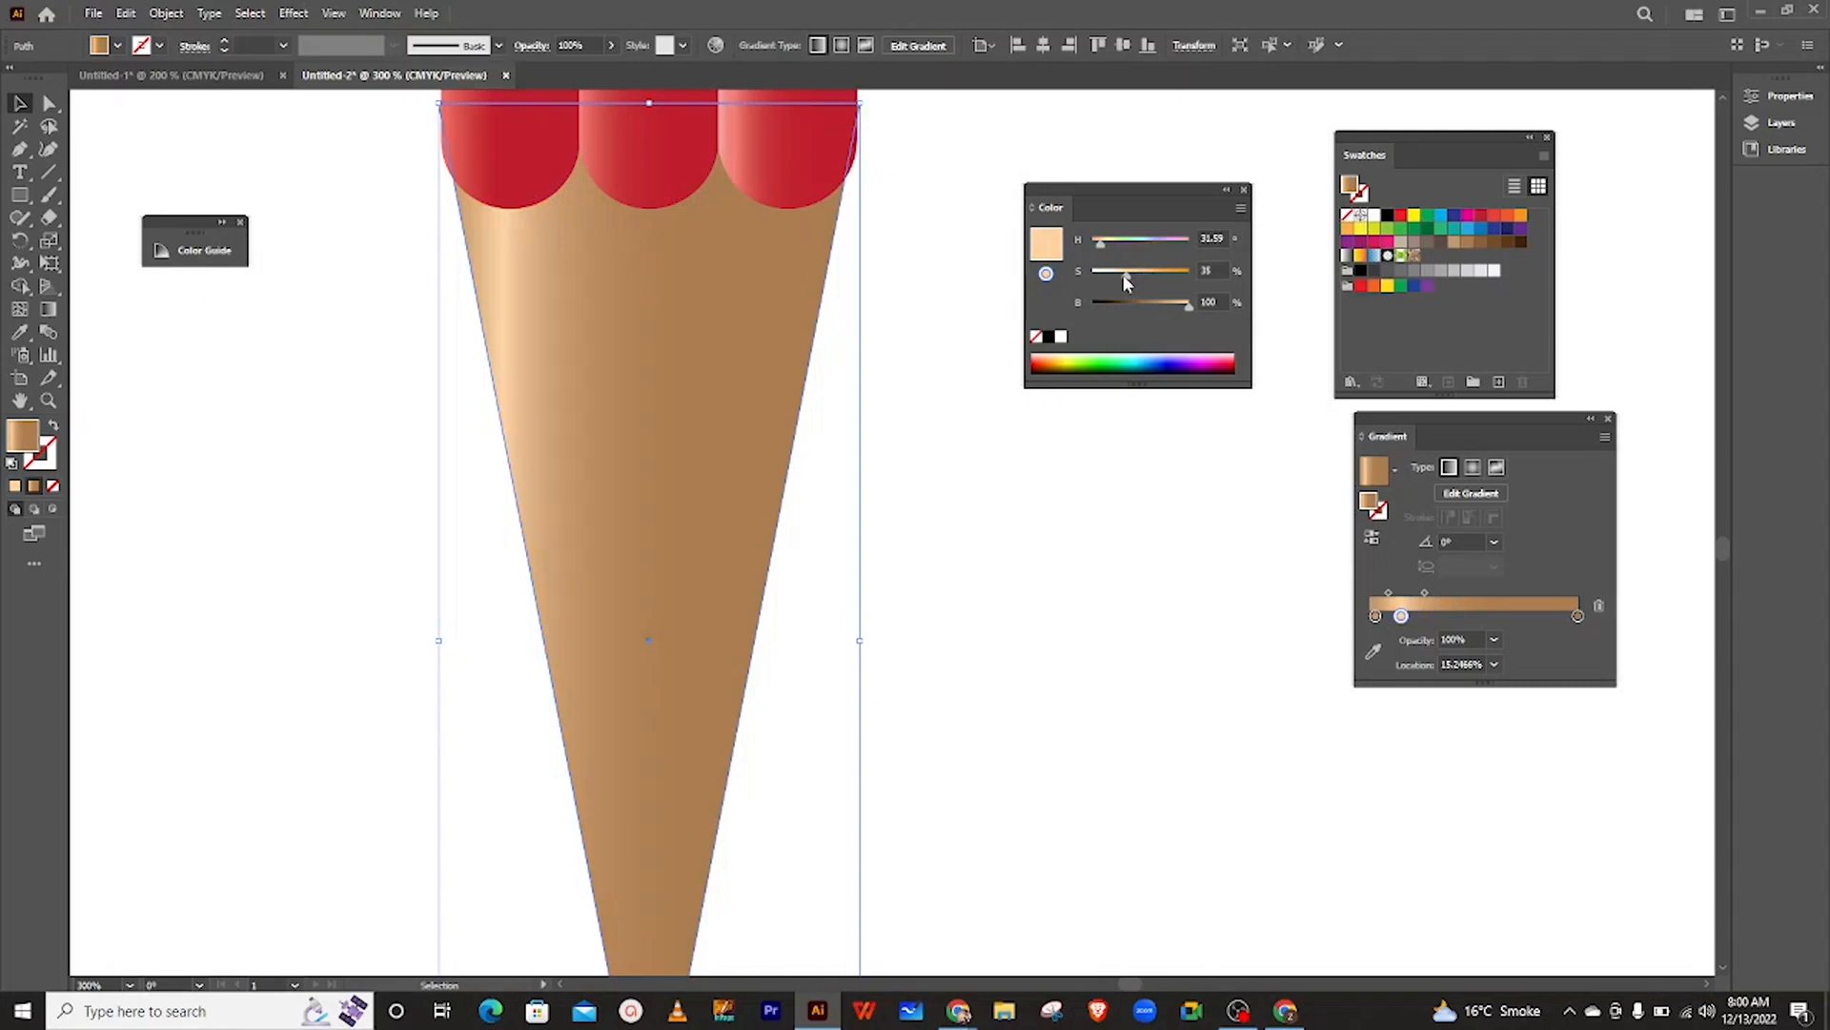
- Move the tip's pale highlight stop near the end of the gradient and shift its preceding midpoint to about 86%
left_click_drag(1401, 617, 1532, 618)
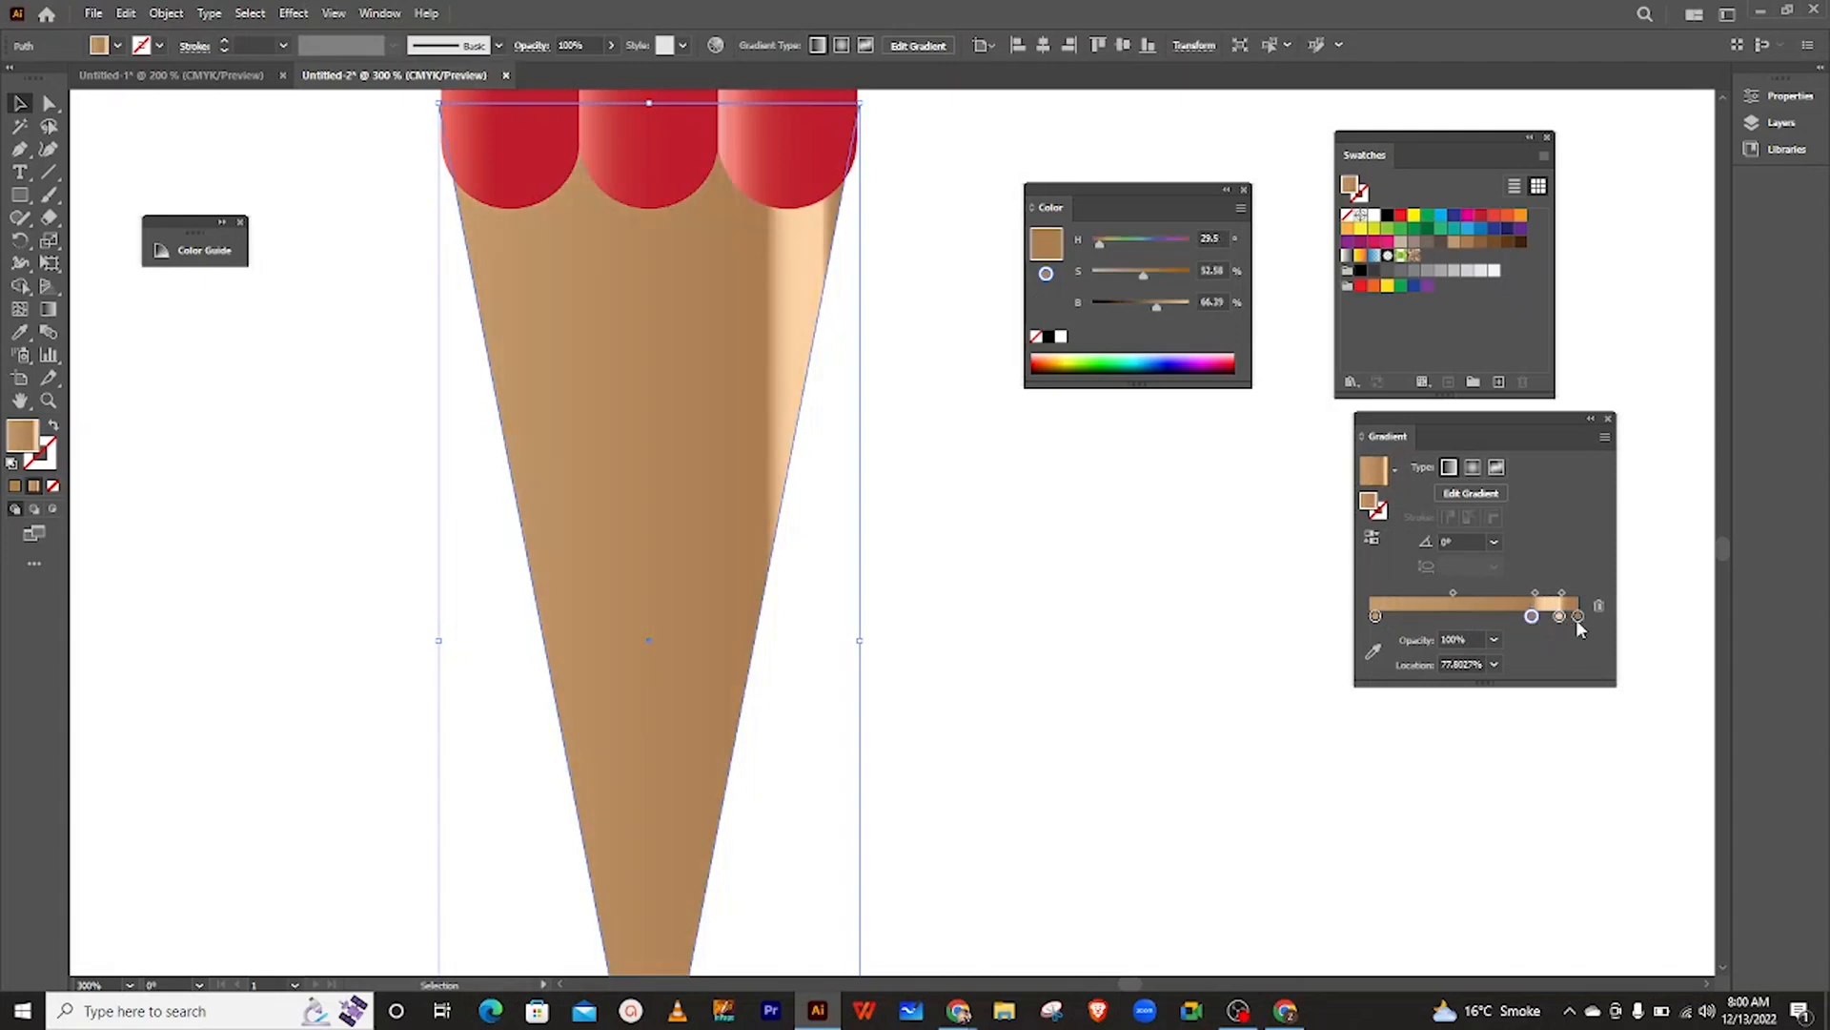
left_click(1588, 679)
left_click_drag(1560, 618, 1592, 626)
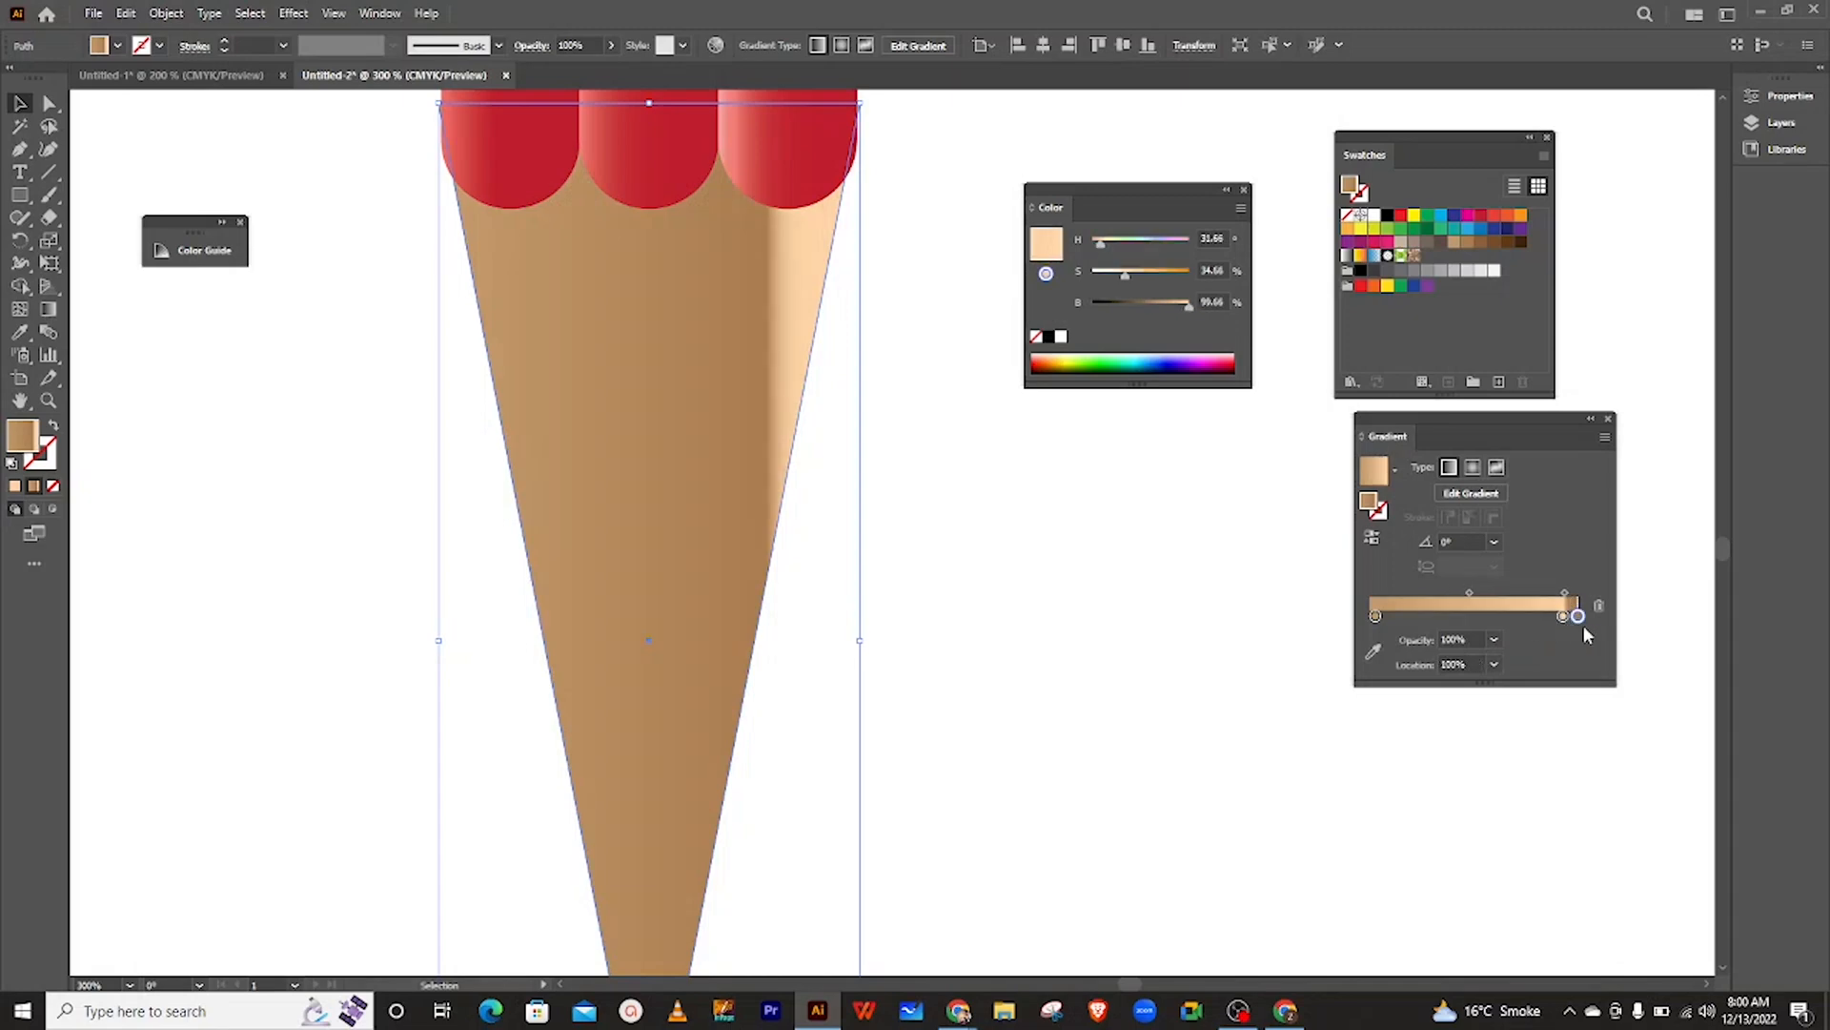
left_click_drag(1469, 593, 1541, 597)
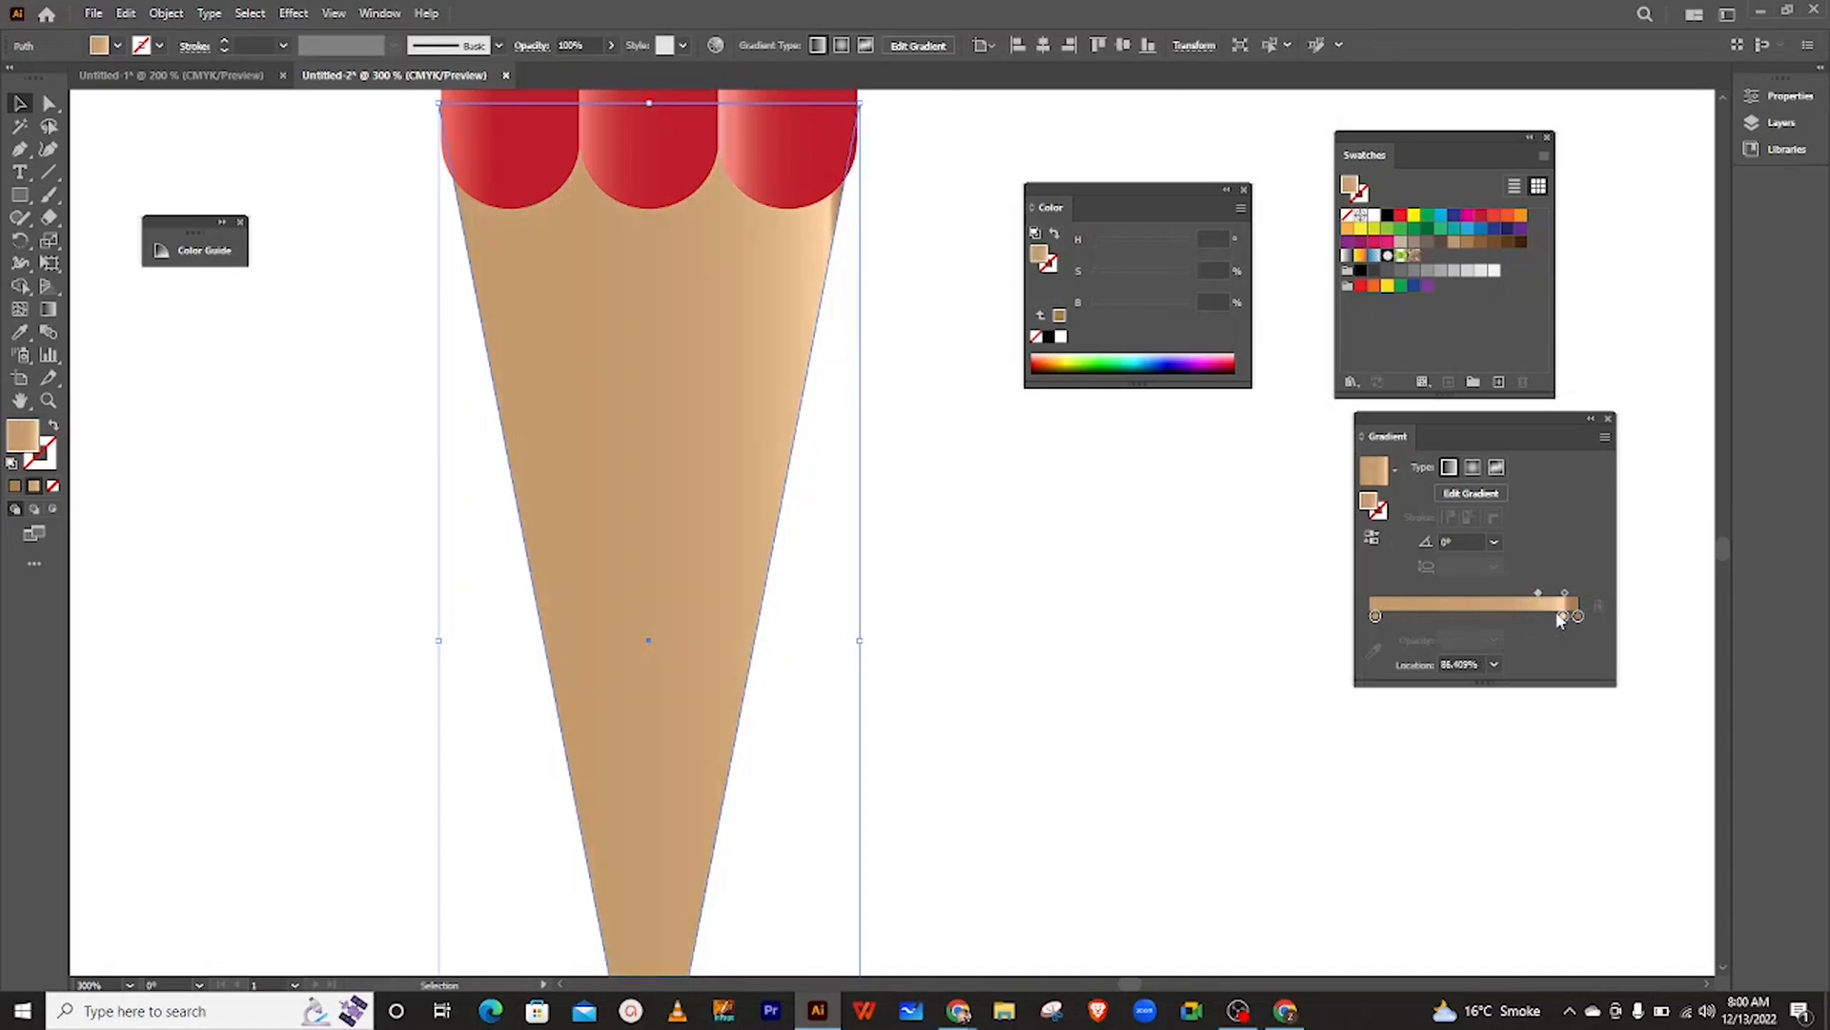
left_click(1562, 617)
left_click(1559, 649)
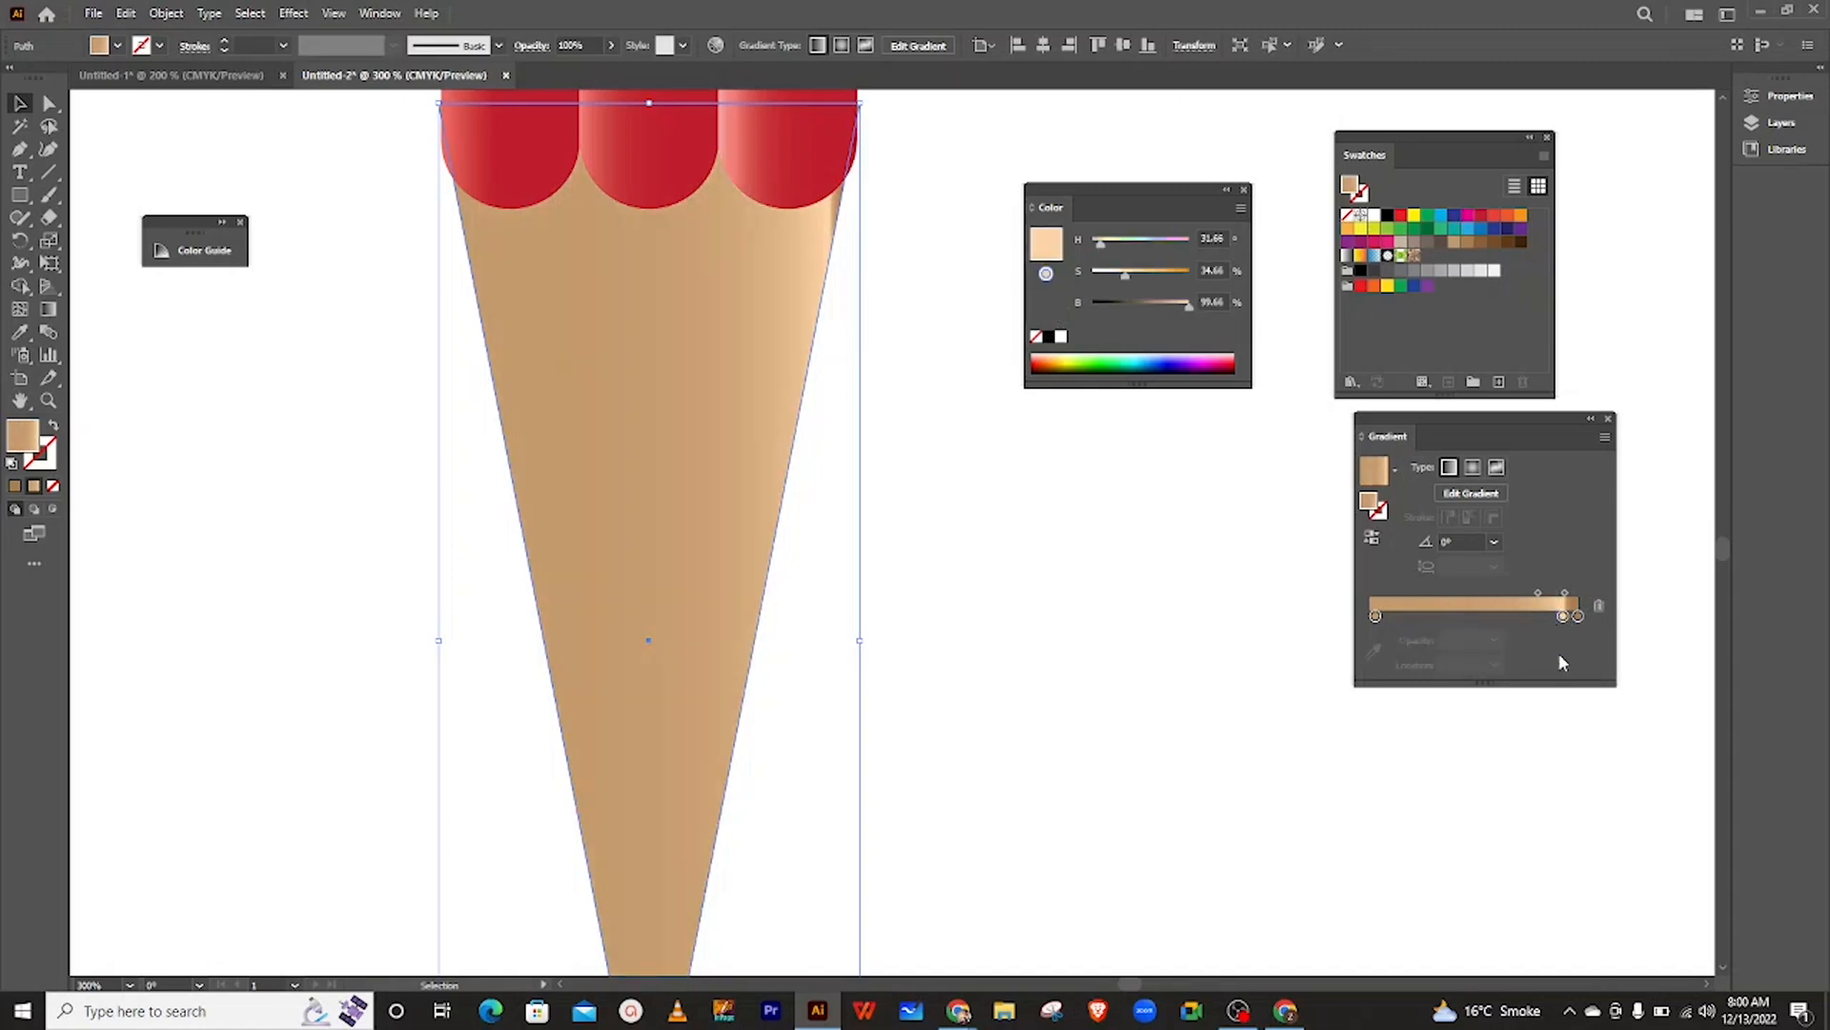
- Reposition the pale highlight stop at about 71% of the tip's gradient, keeping a single highlight
left_click_drag(1563, 619, 1544, 619)
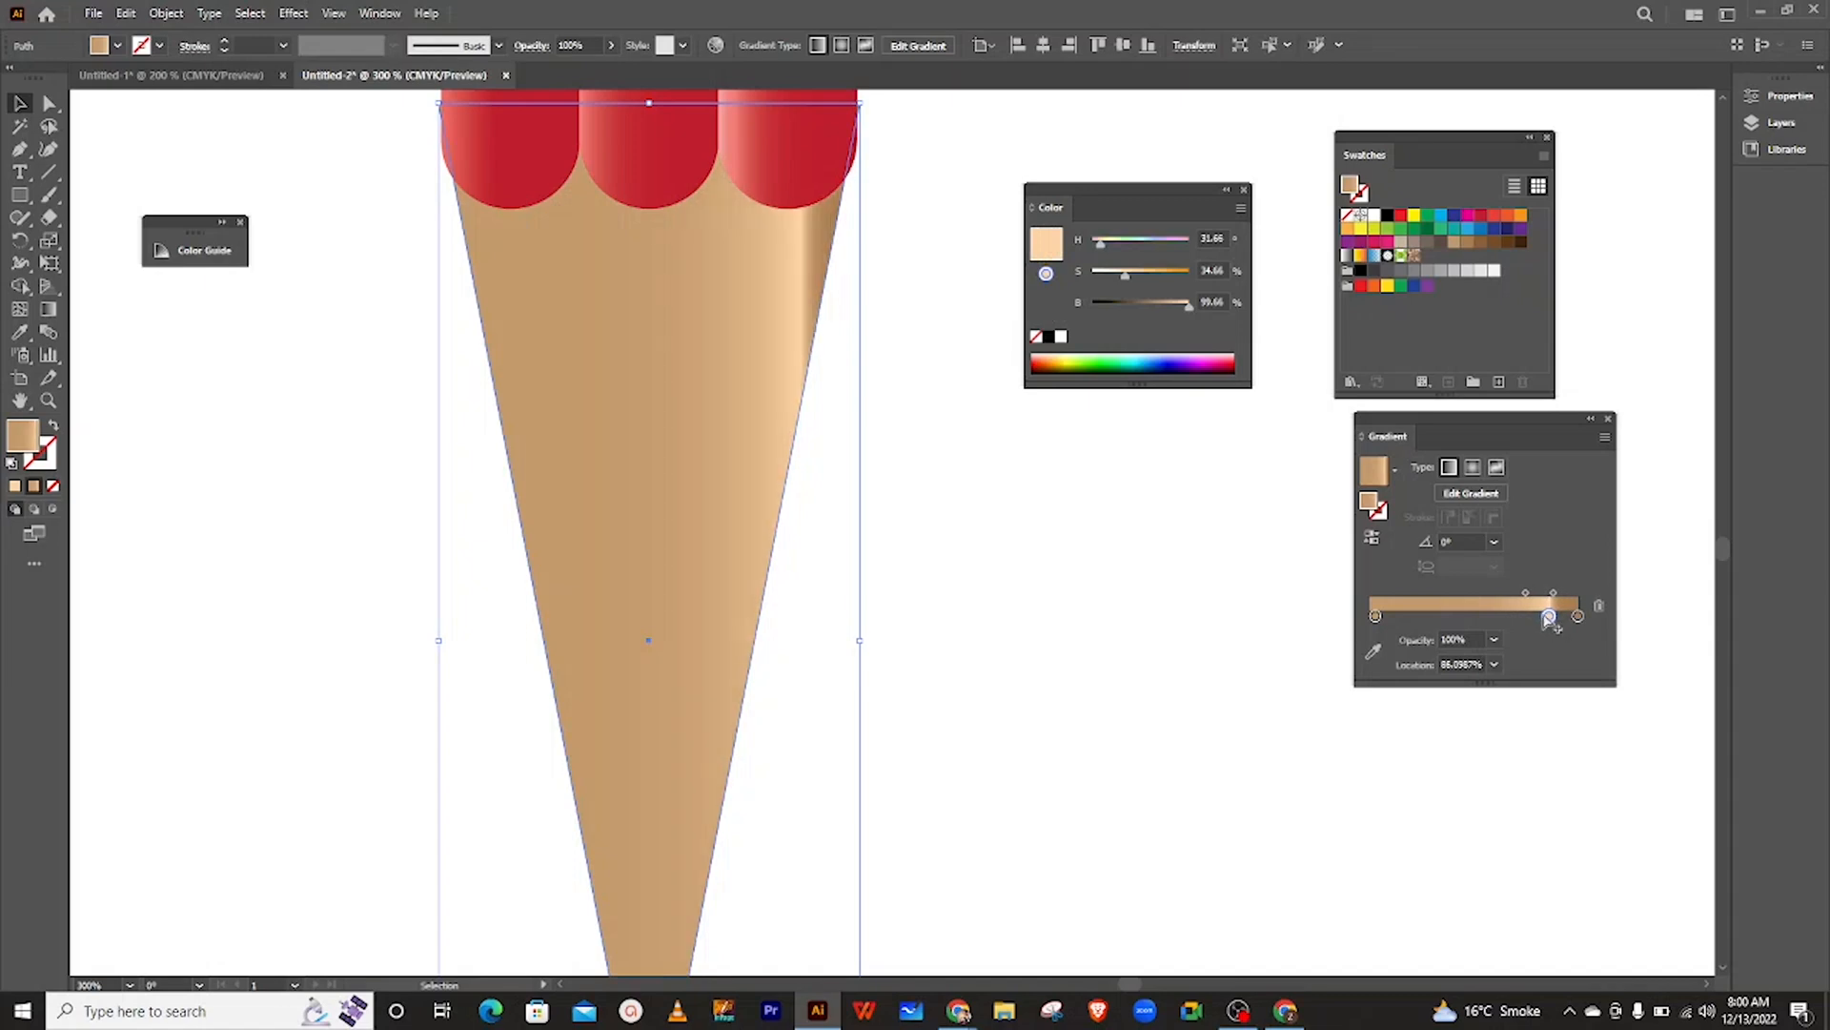
left_click_drag(1546, 616, 1526, 616)
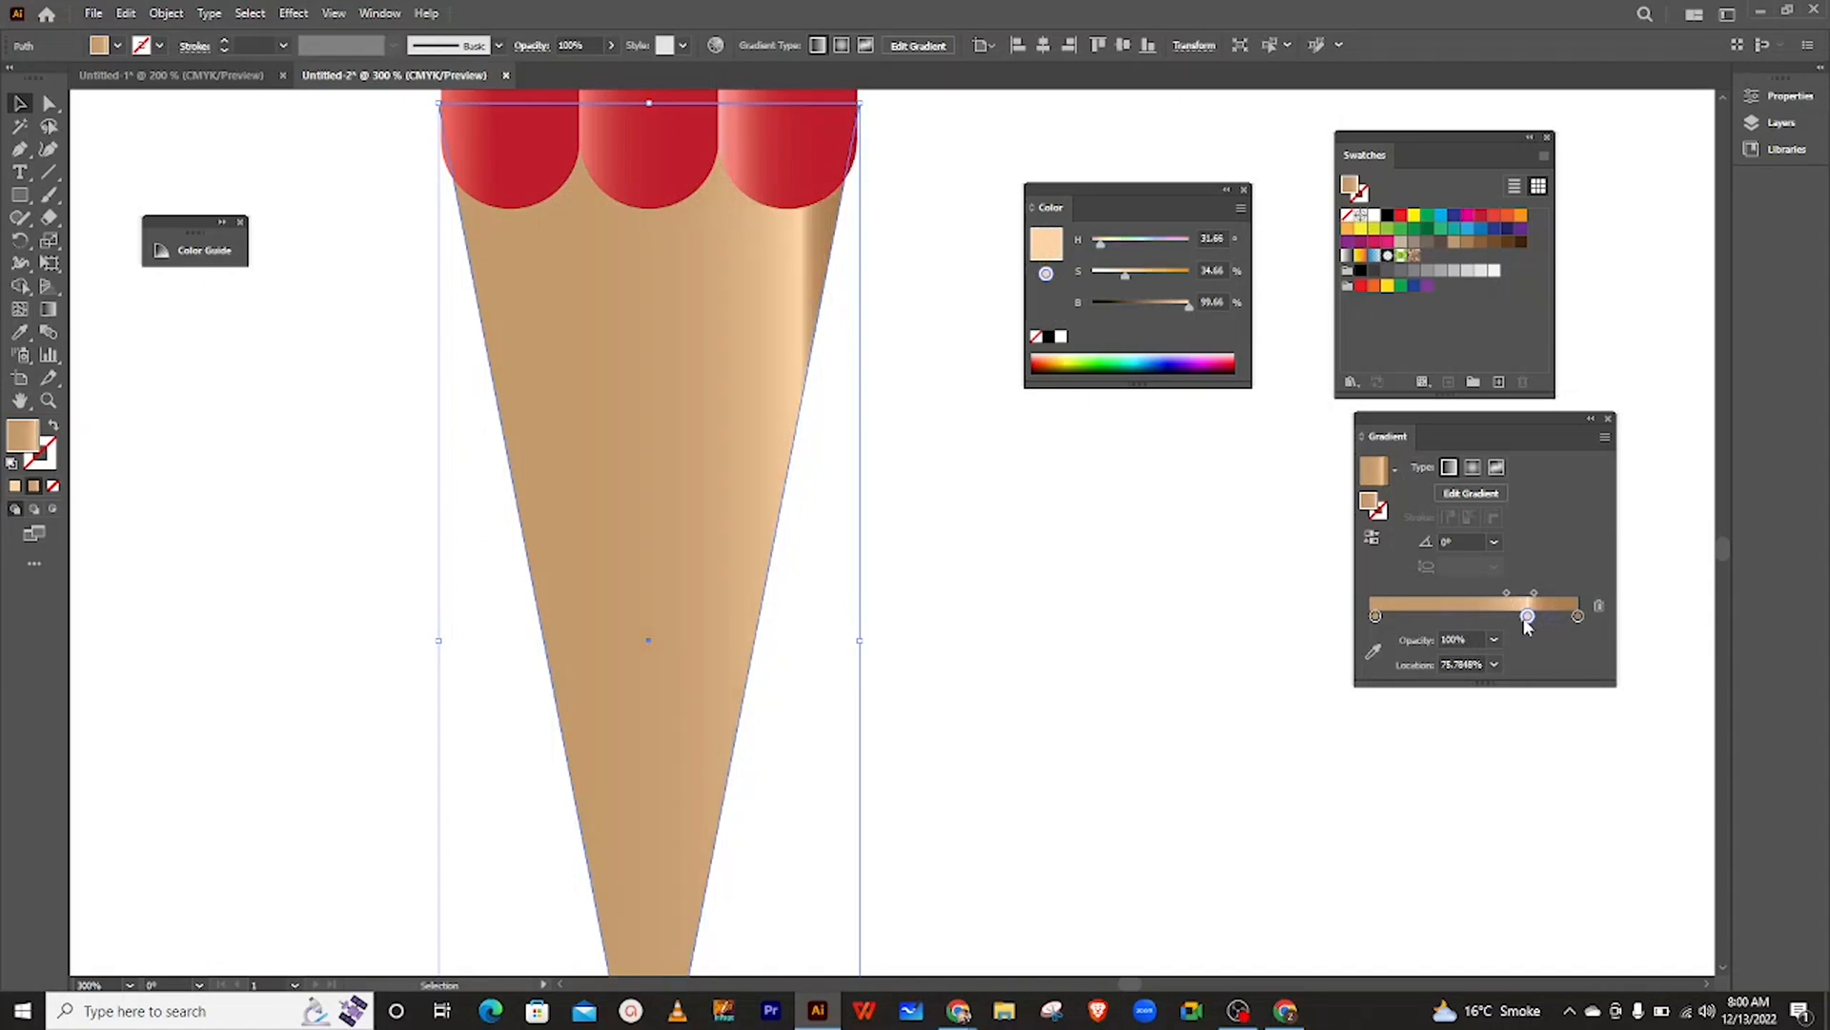
left_click(1499, 616)
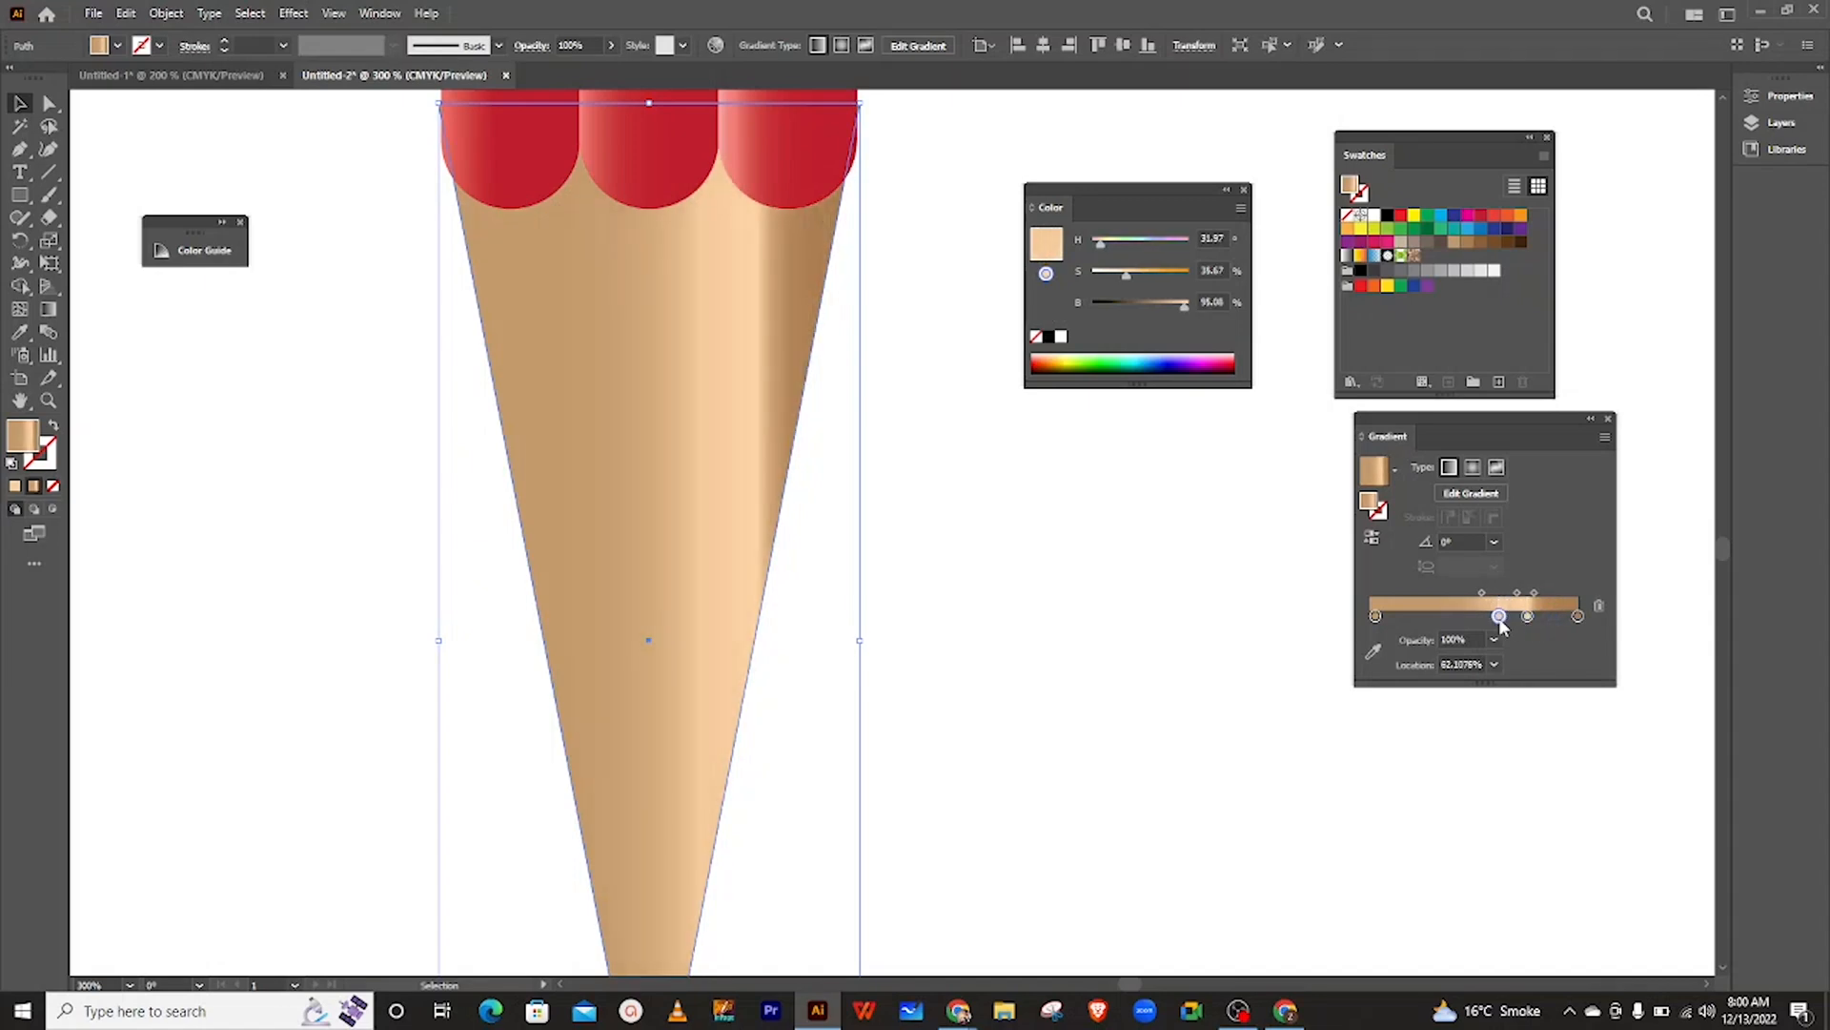
mouse_move(1499, 616)
left_mouse_down()
mouse_move(1497, 668)
mouse_move(1504, 617)
mouse_move(1474, 621)
mouse_move(1518, 626)
left_mouse_up()
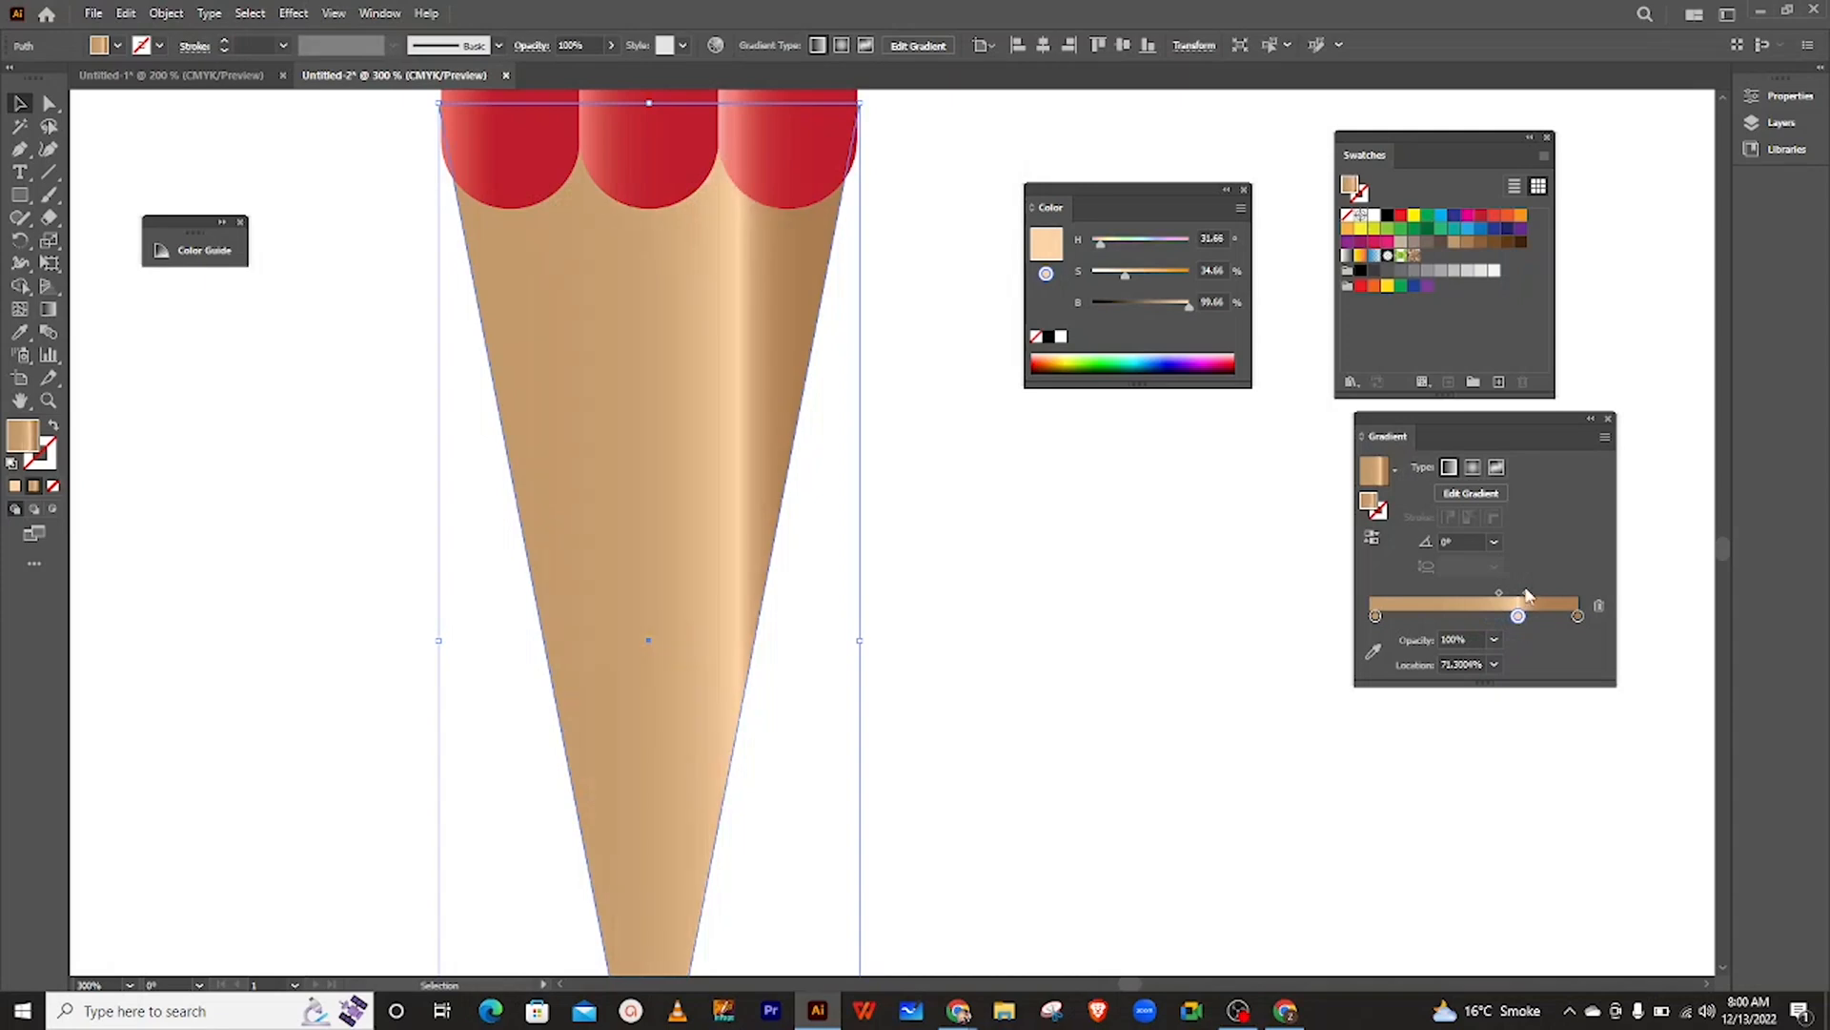
- Swap the tip gradient's outer colors to darker brown first and light tan last, and set the first midpoint to 87%
mouse_move(1577, 616)
left_mouse_down()
mouse_move(1414, 618)
mouse_move(1570, 645)
left_mouse_up()
left_click(1578, 616)
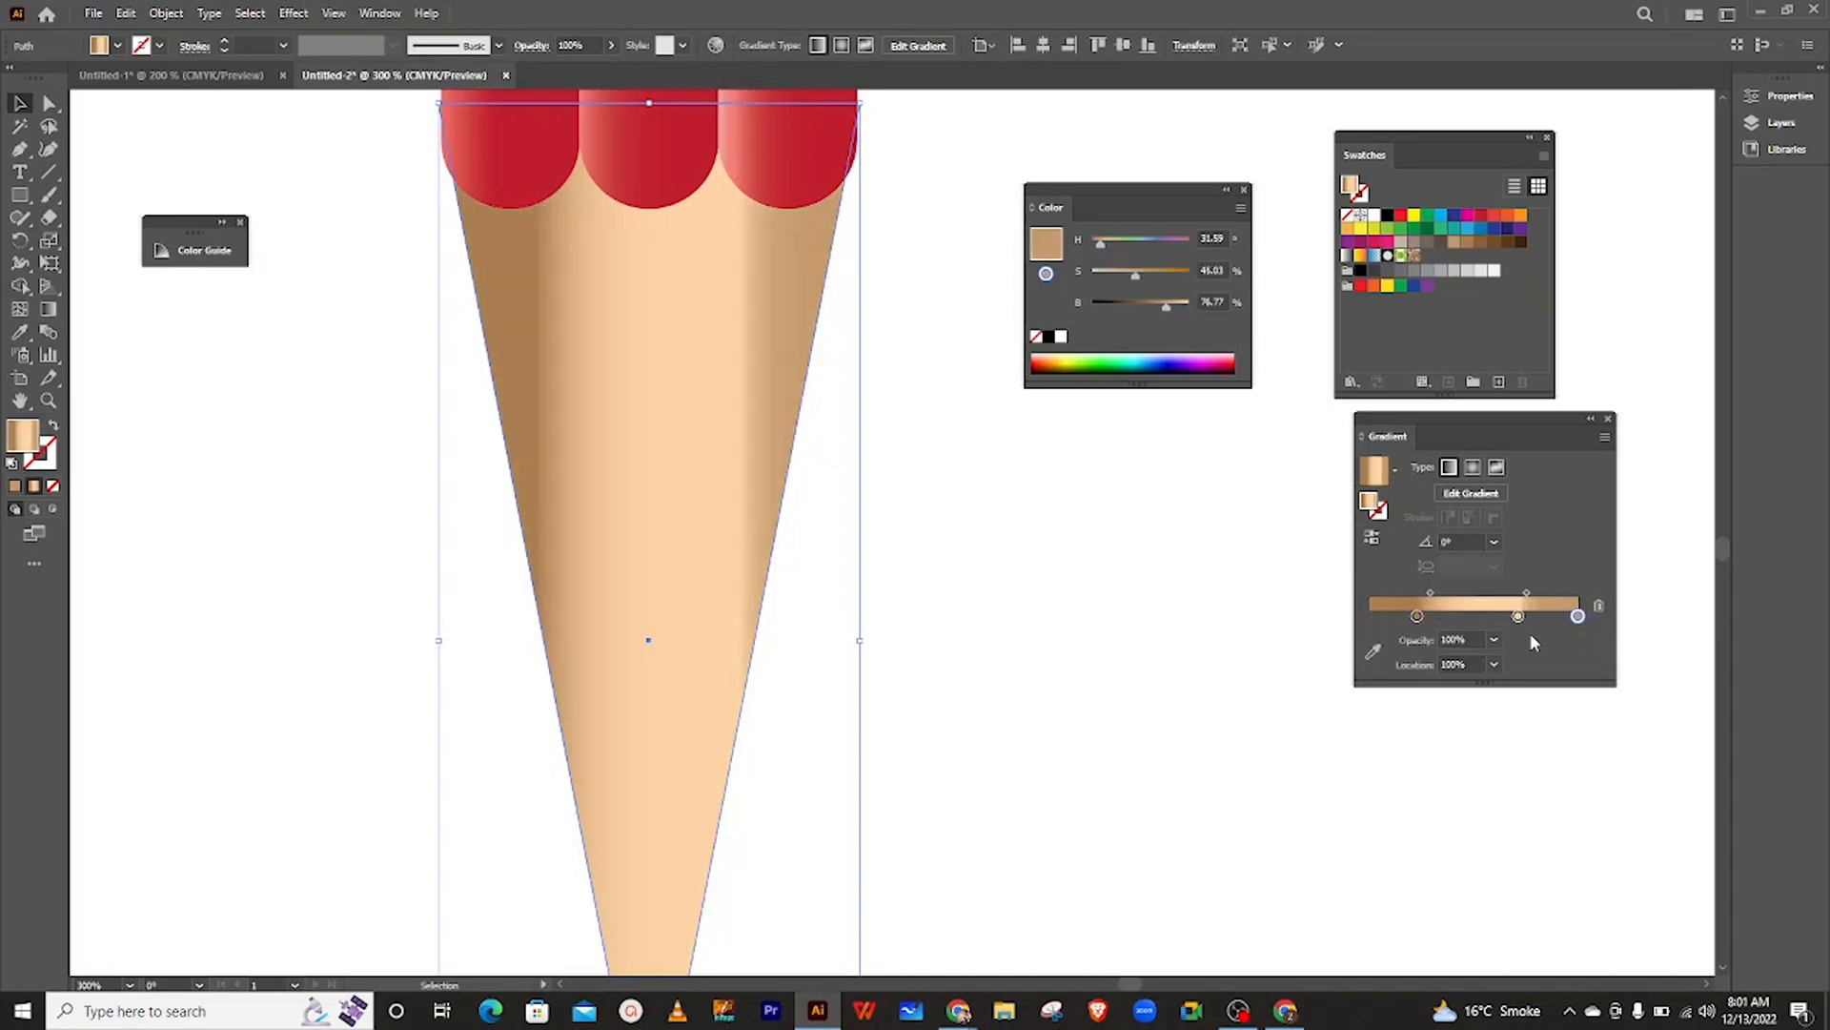
left_click_drag(1430, 593, 1506, 594)
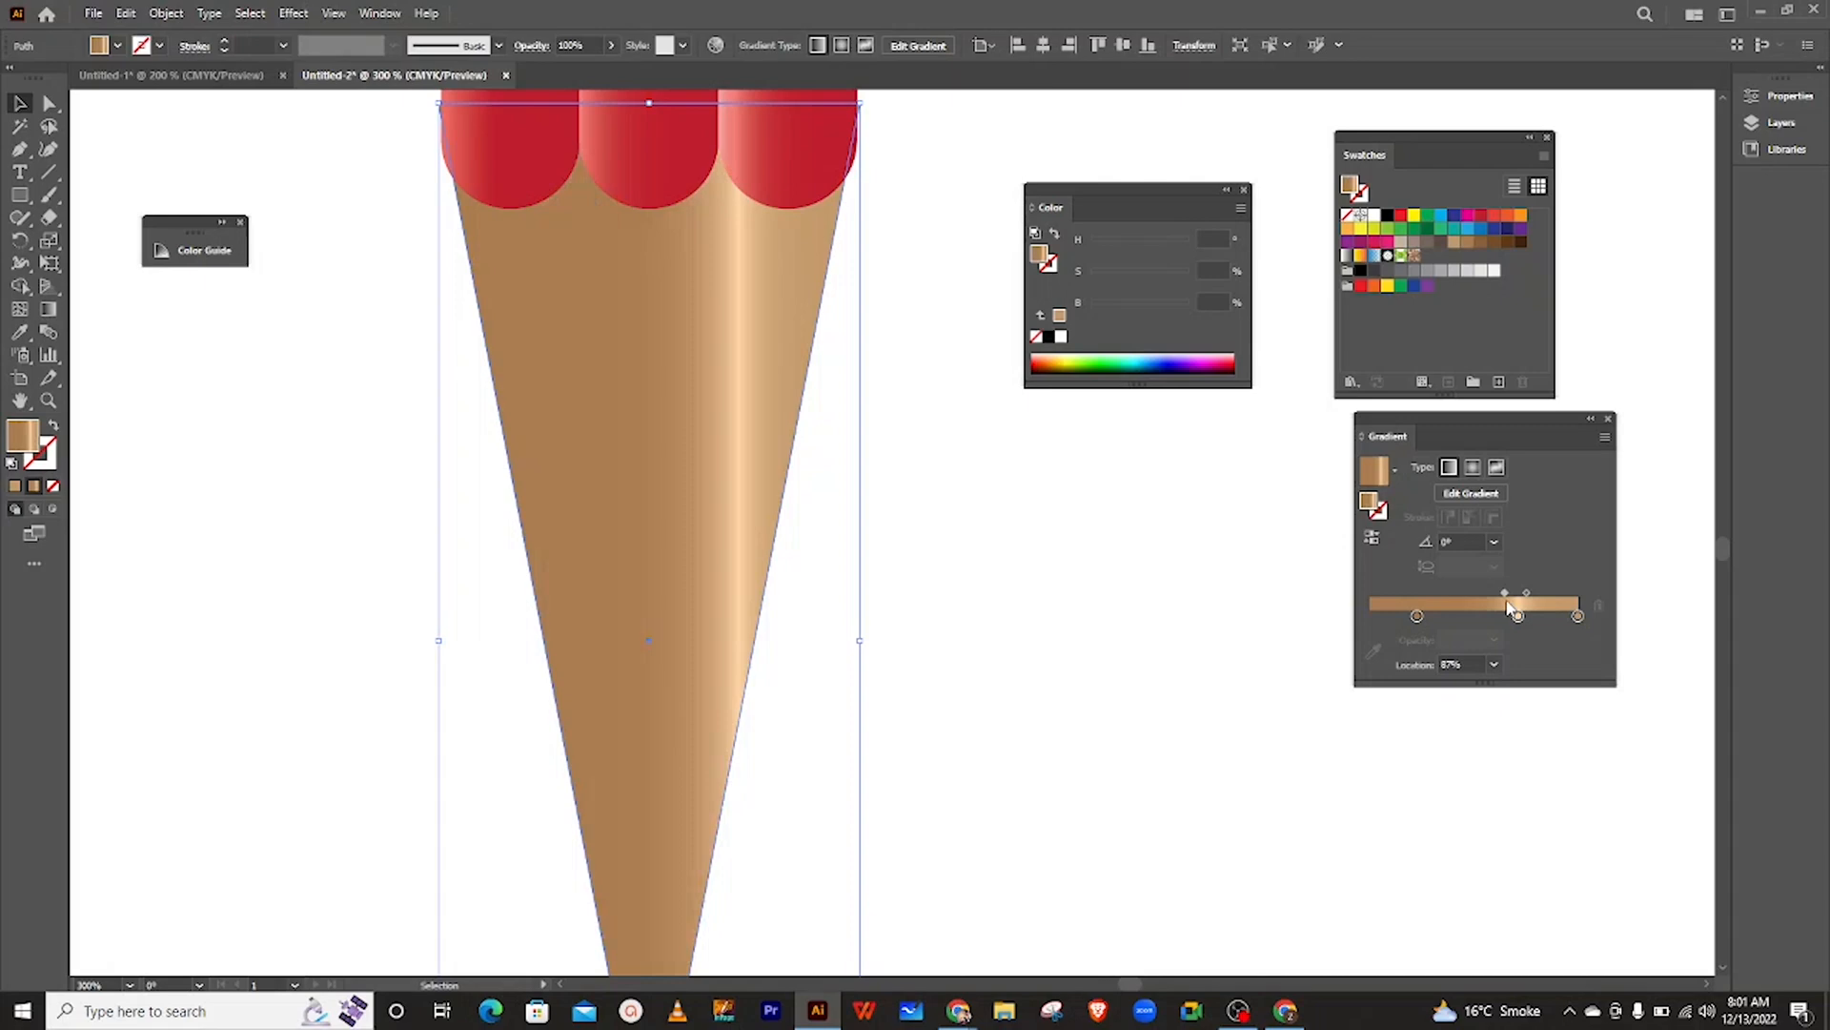
left_click(957, 524)
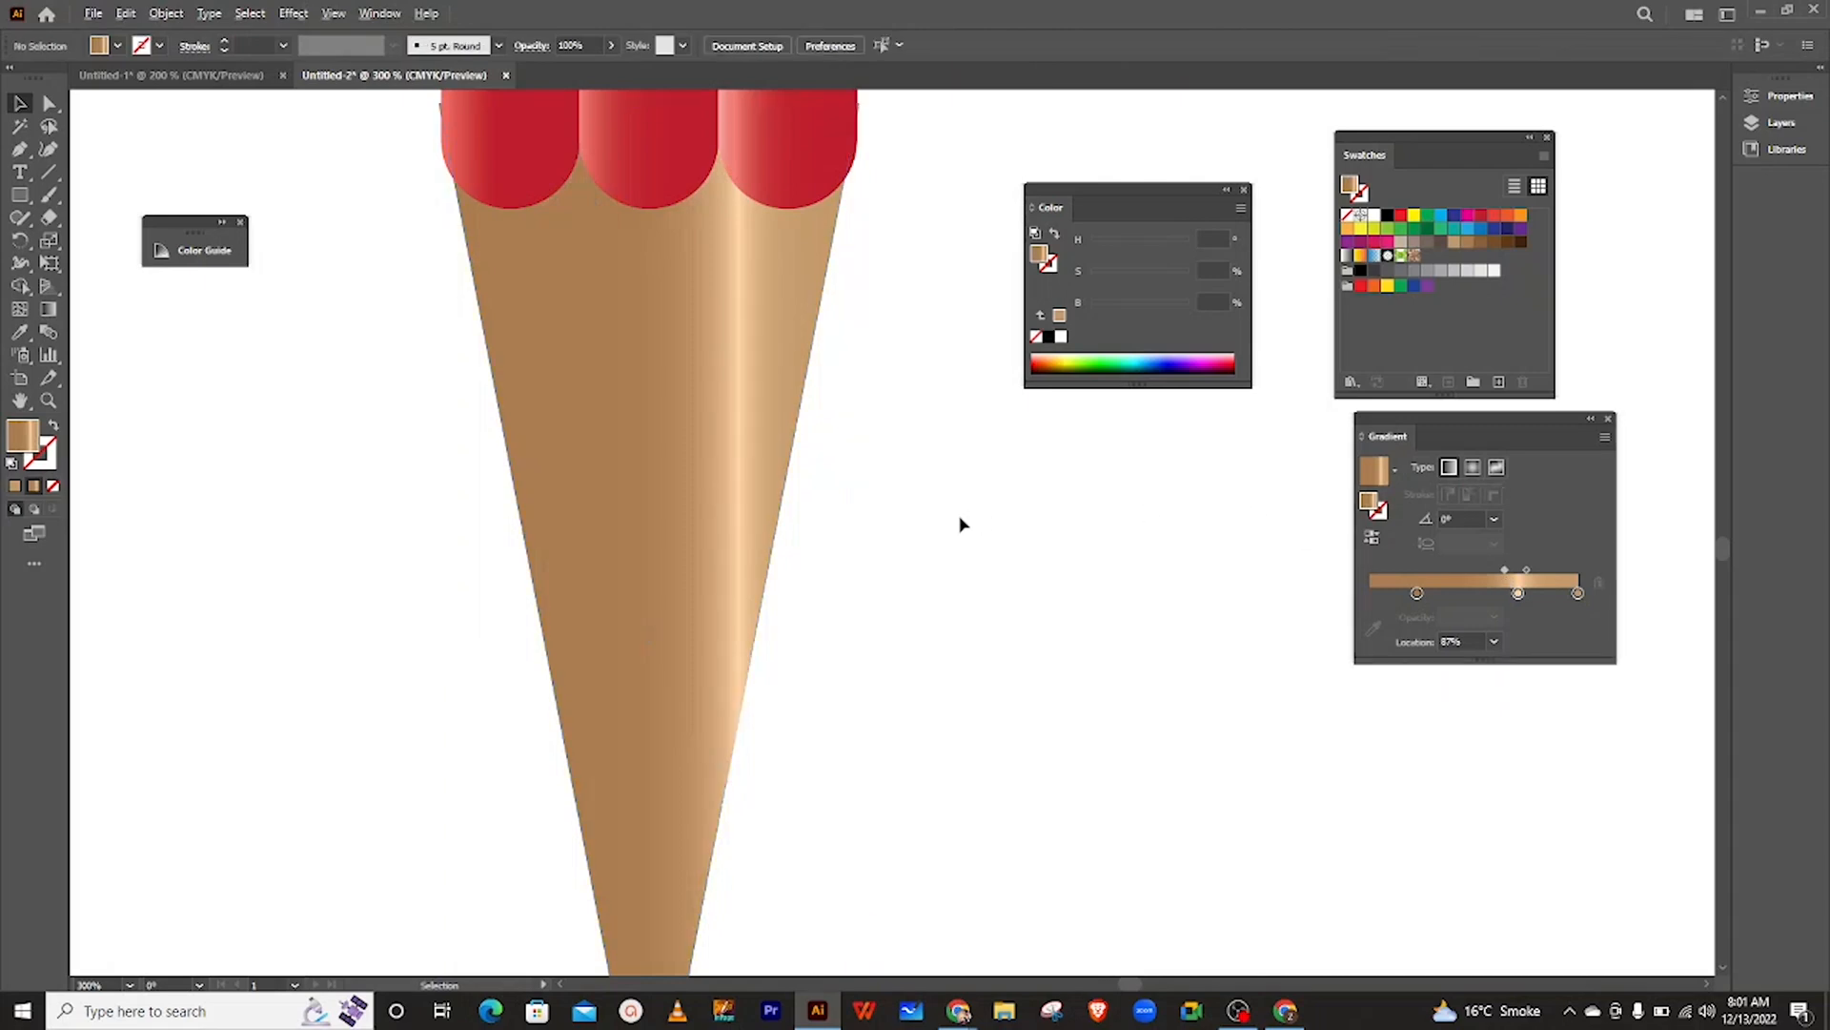
- Enlarge the gradient controls into a tall preview beside the pencil tip, with the tip viewed at 100%
key("ctrl+1")
scroll(961, 525, "right", 3)
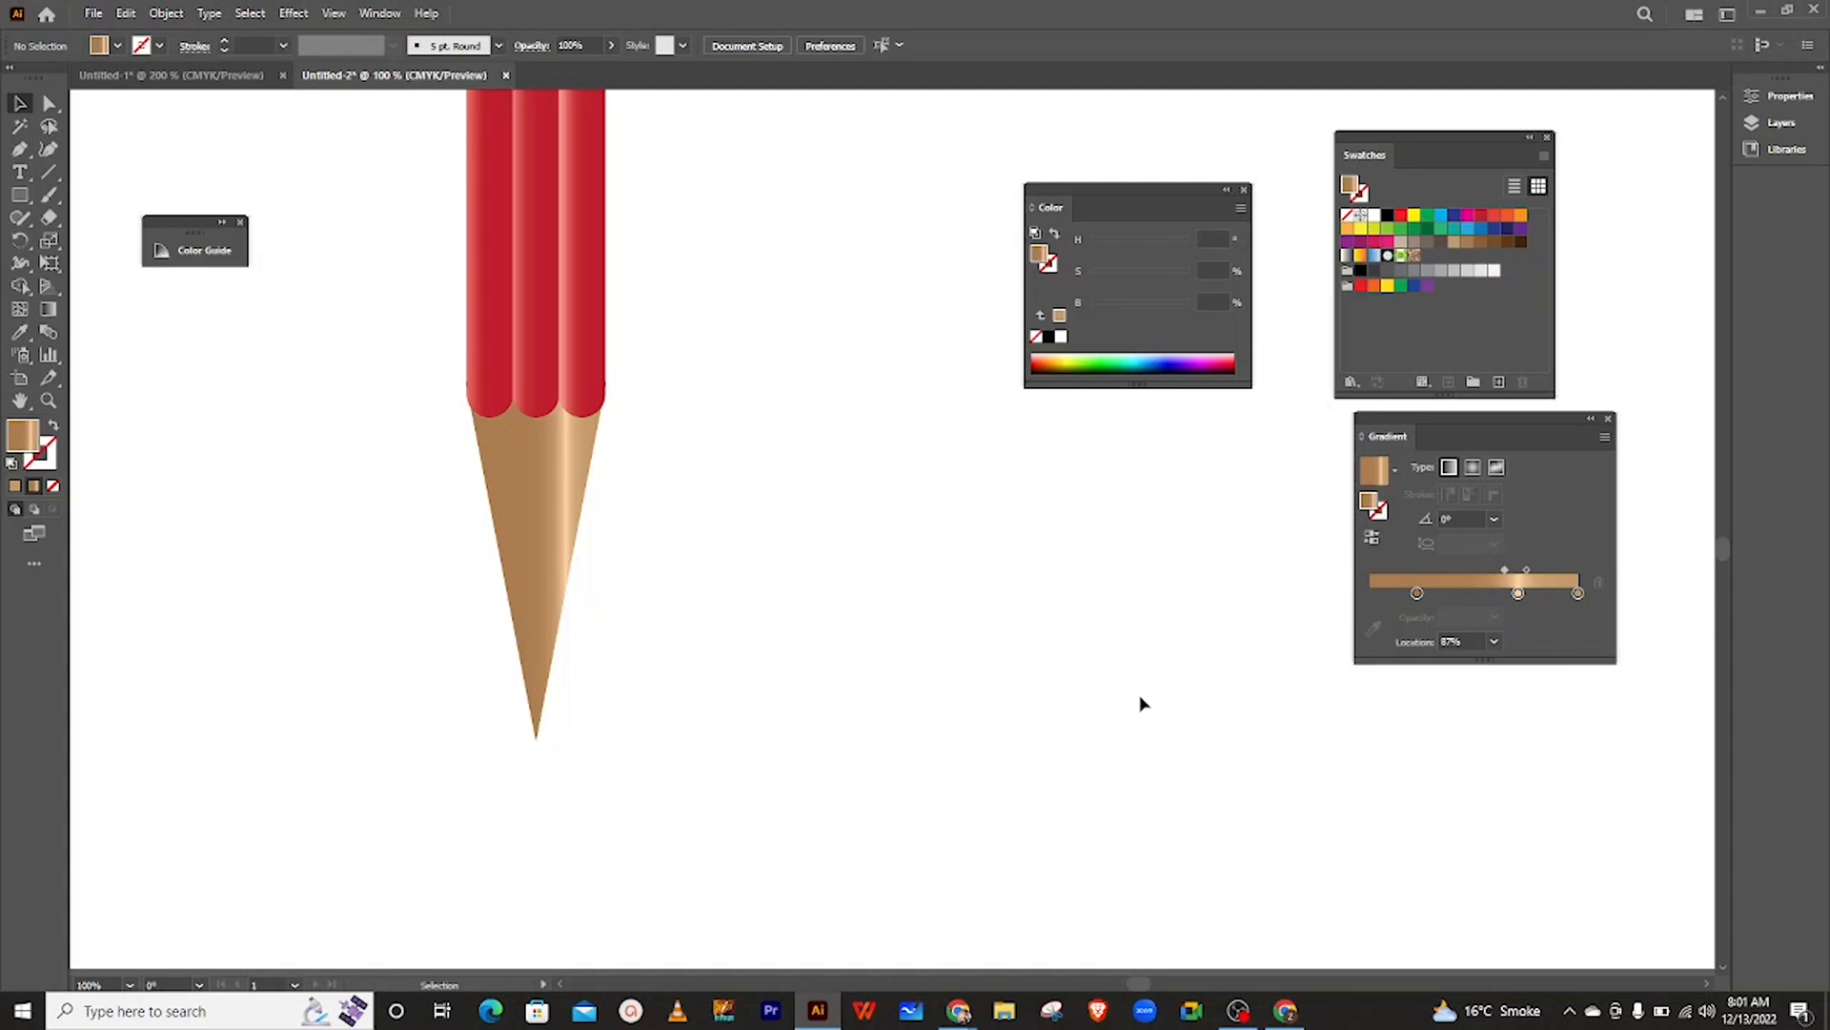
left_click_drag(1516, 445, 921, 444)
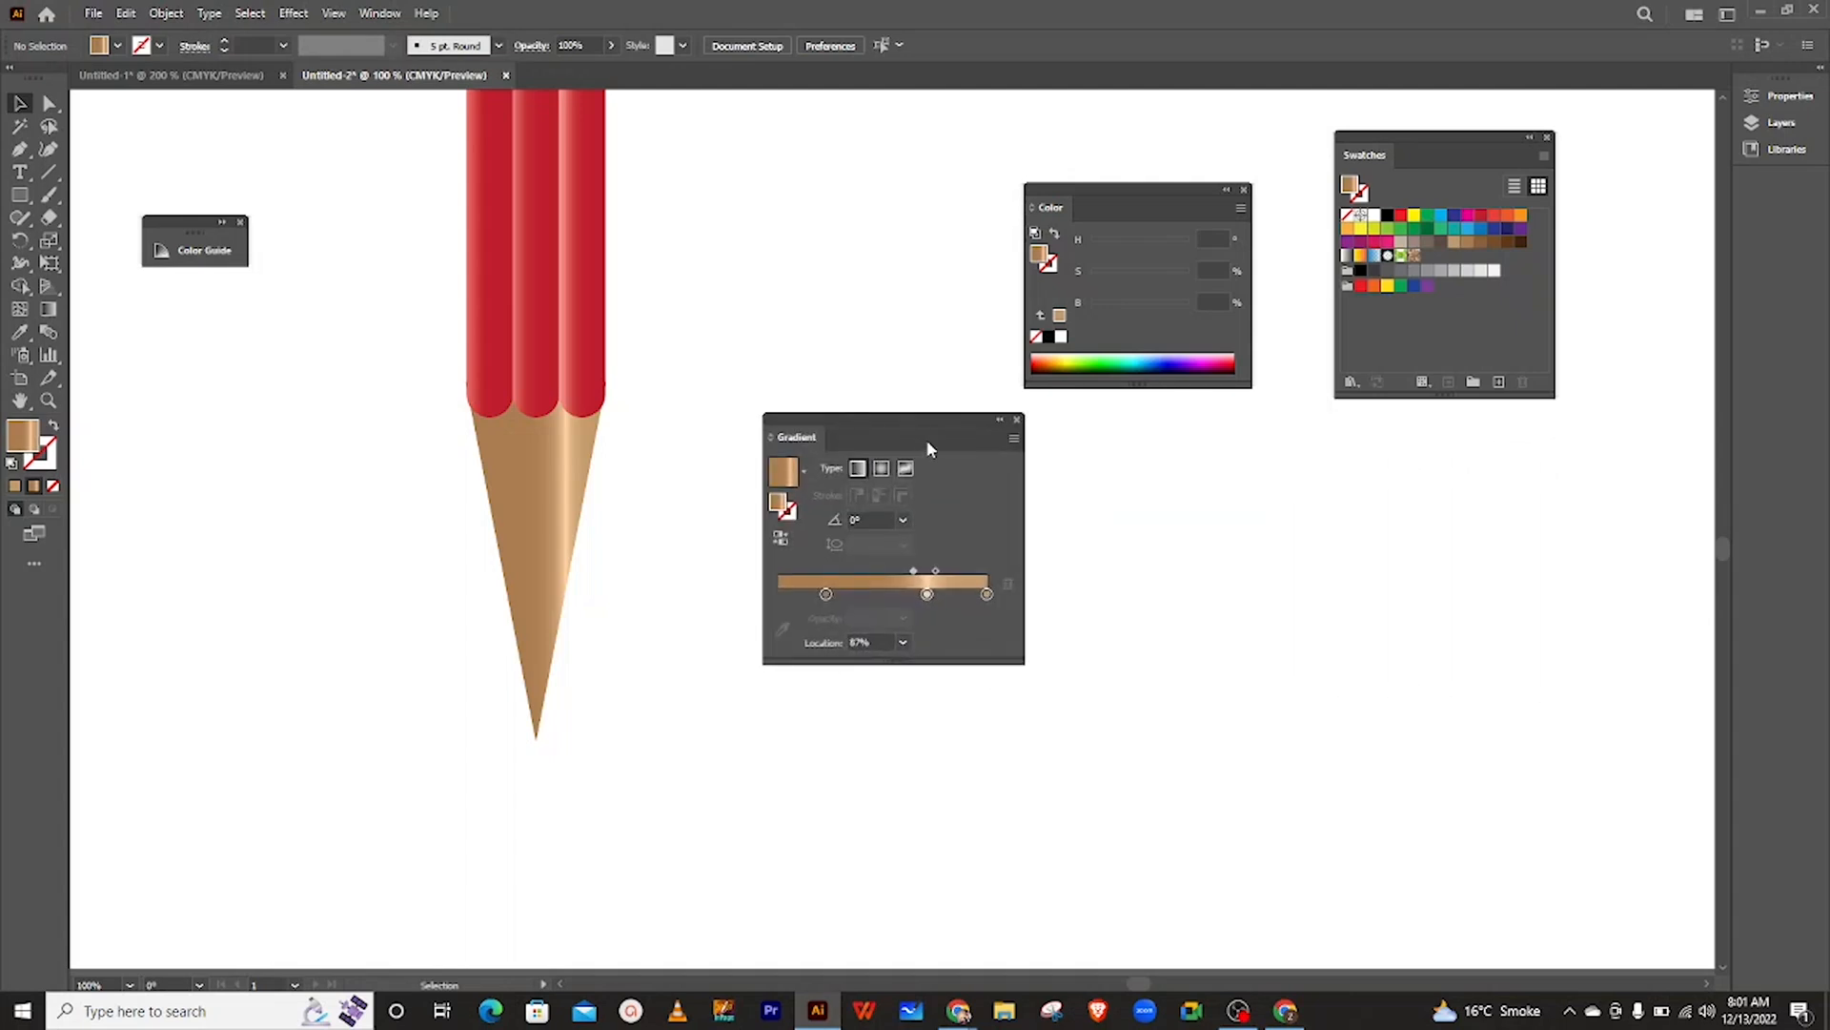
left_click_drag(1020, 659, 1331, 872)
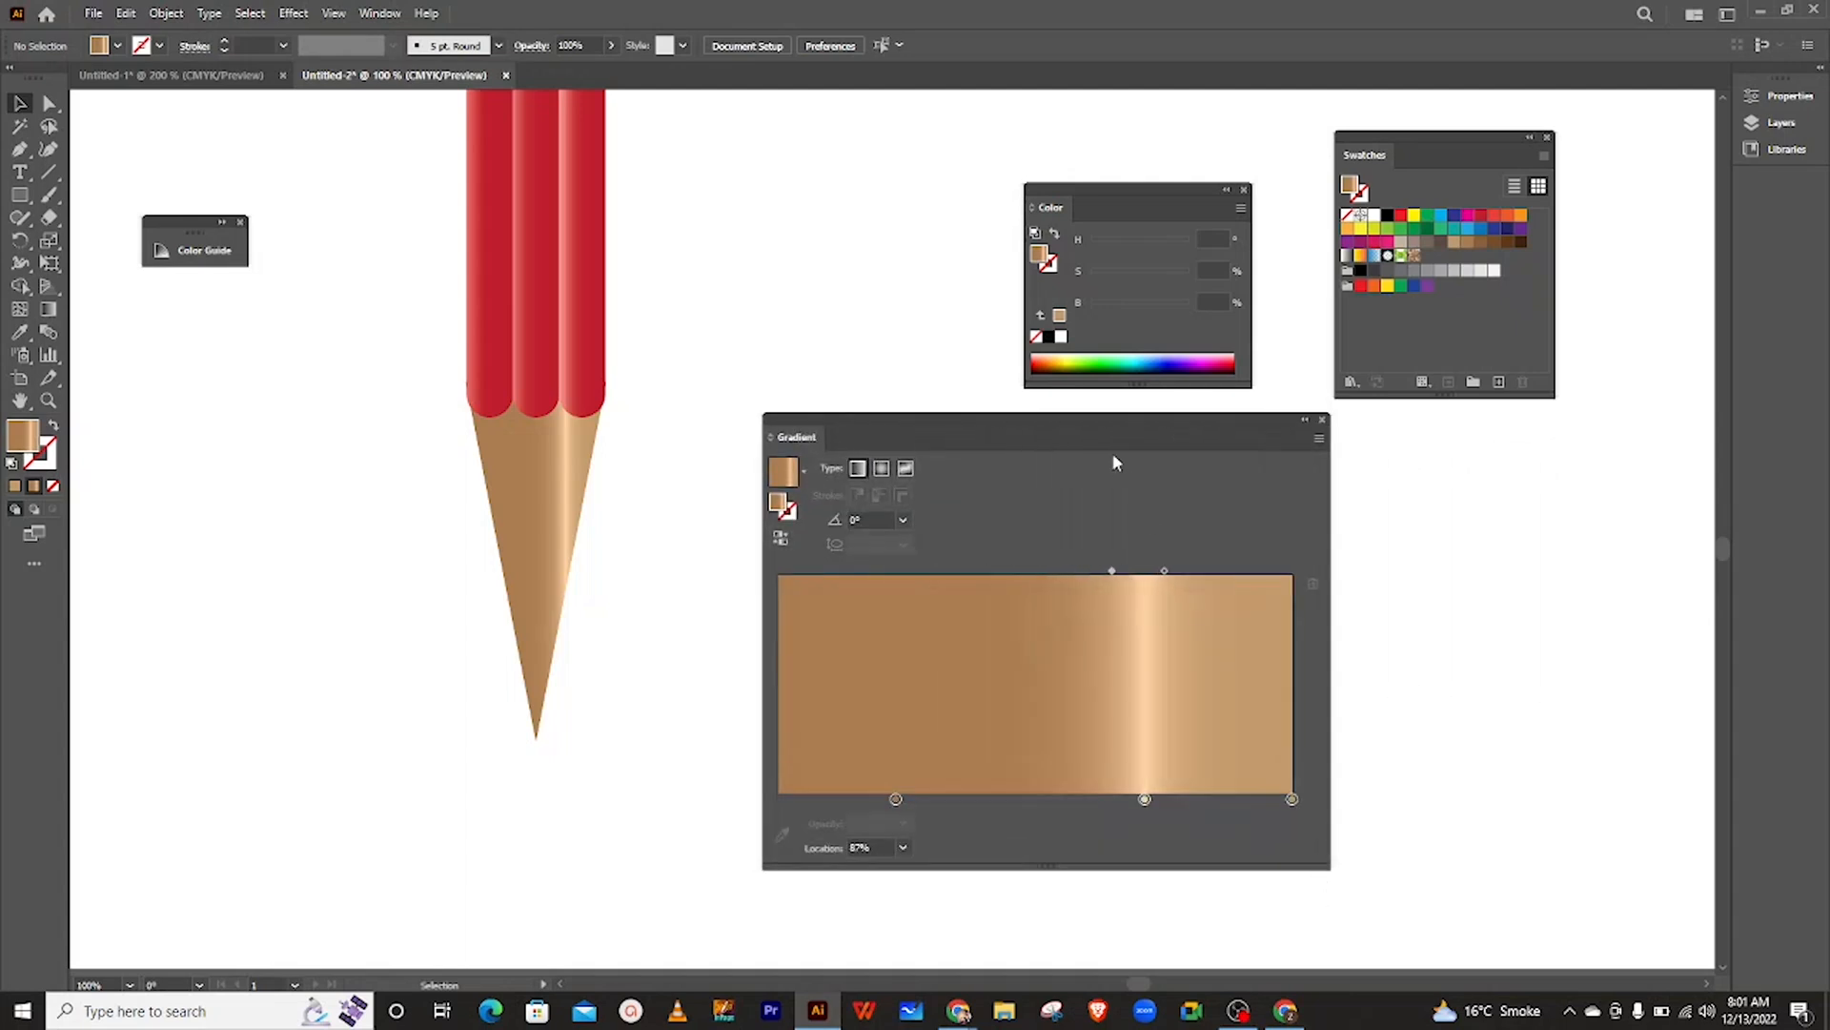
left_click_drag(1084, 421, 1038, 398)
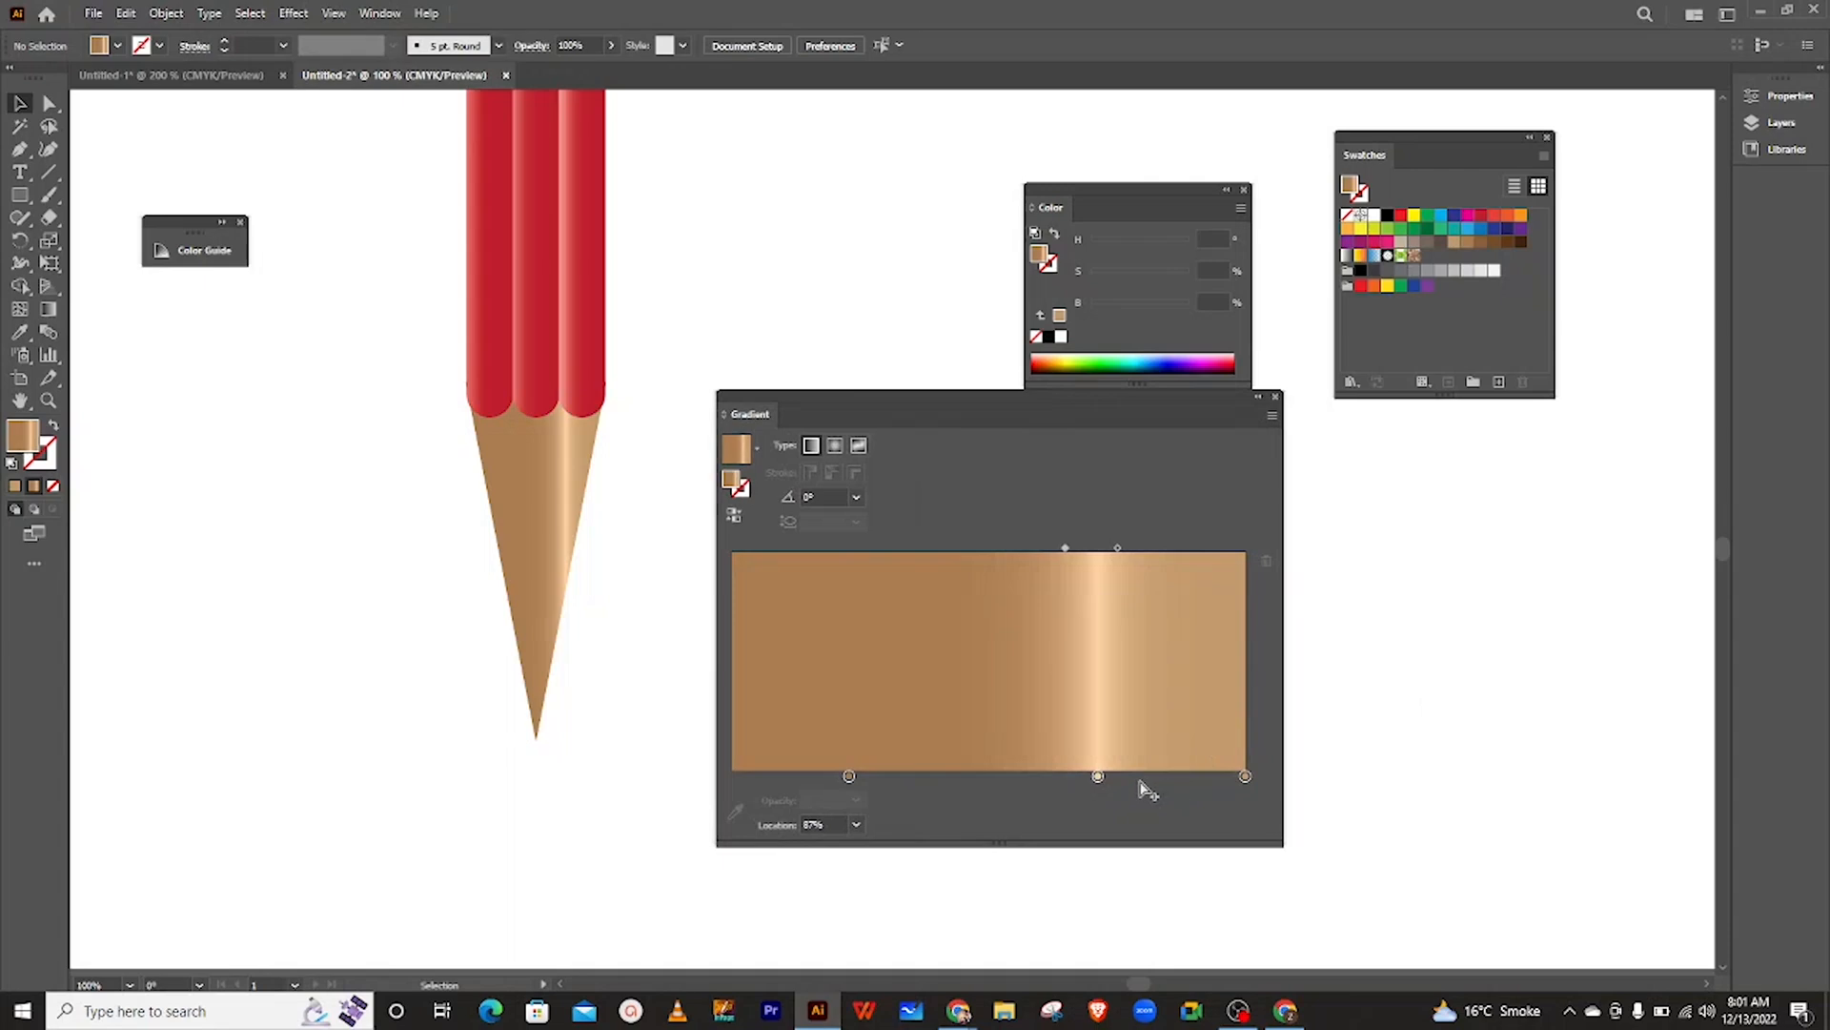
- Try moving the tip gradient's first brown stop inward to about 30%, with its midpoint at 87%
mouse_move(1065, 543)
left_mouse_down()
mouse_move(946, 534)
mouse_move(1047, 540)
left_mouse_up()
left_click_drag(848, 776, 886, 795)
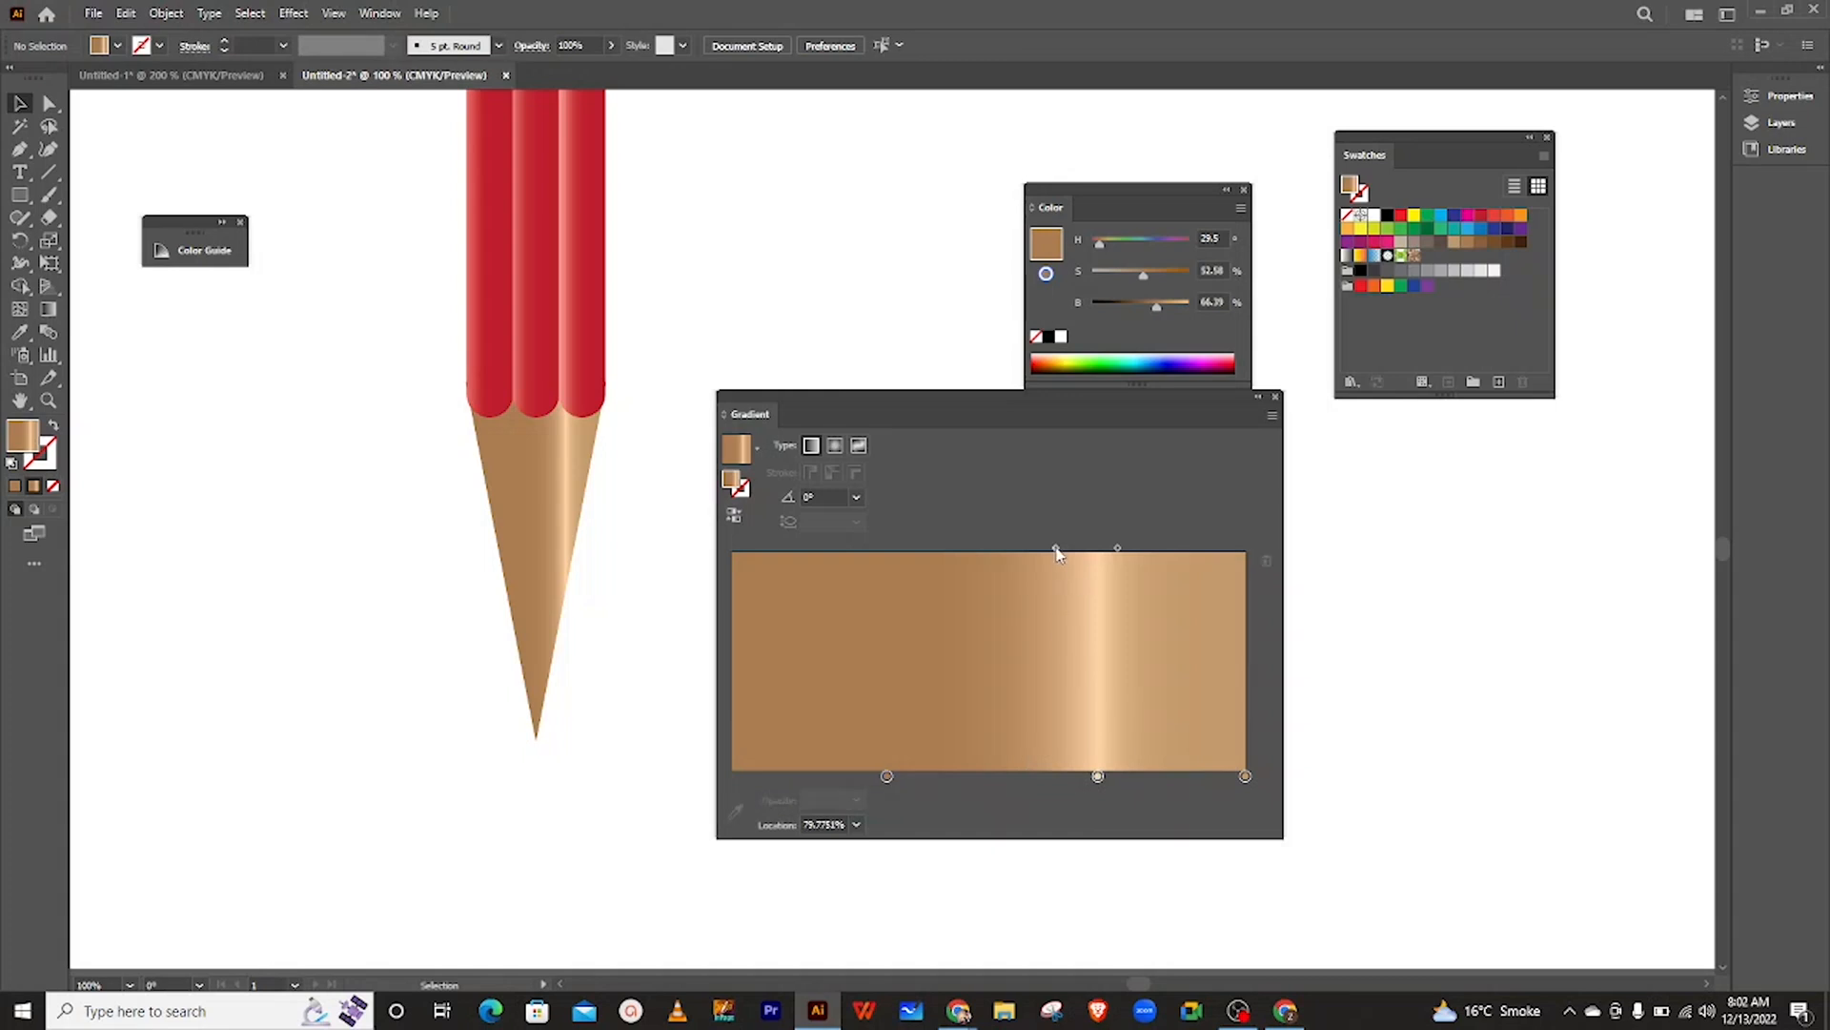
left_click_drag(1056, 553, 1071, 552)
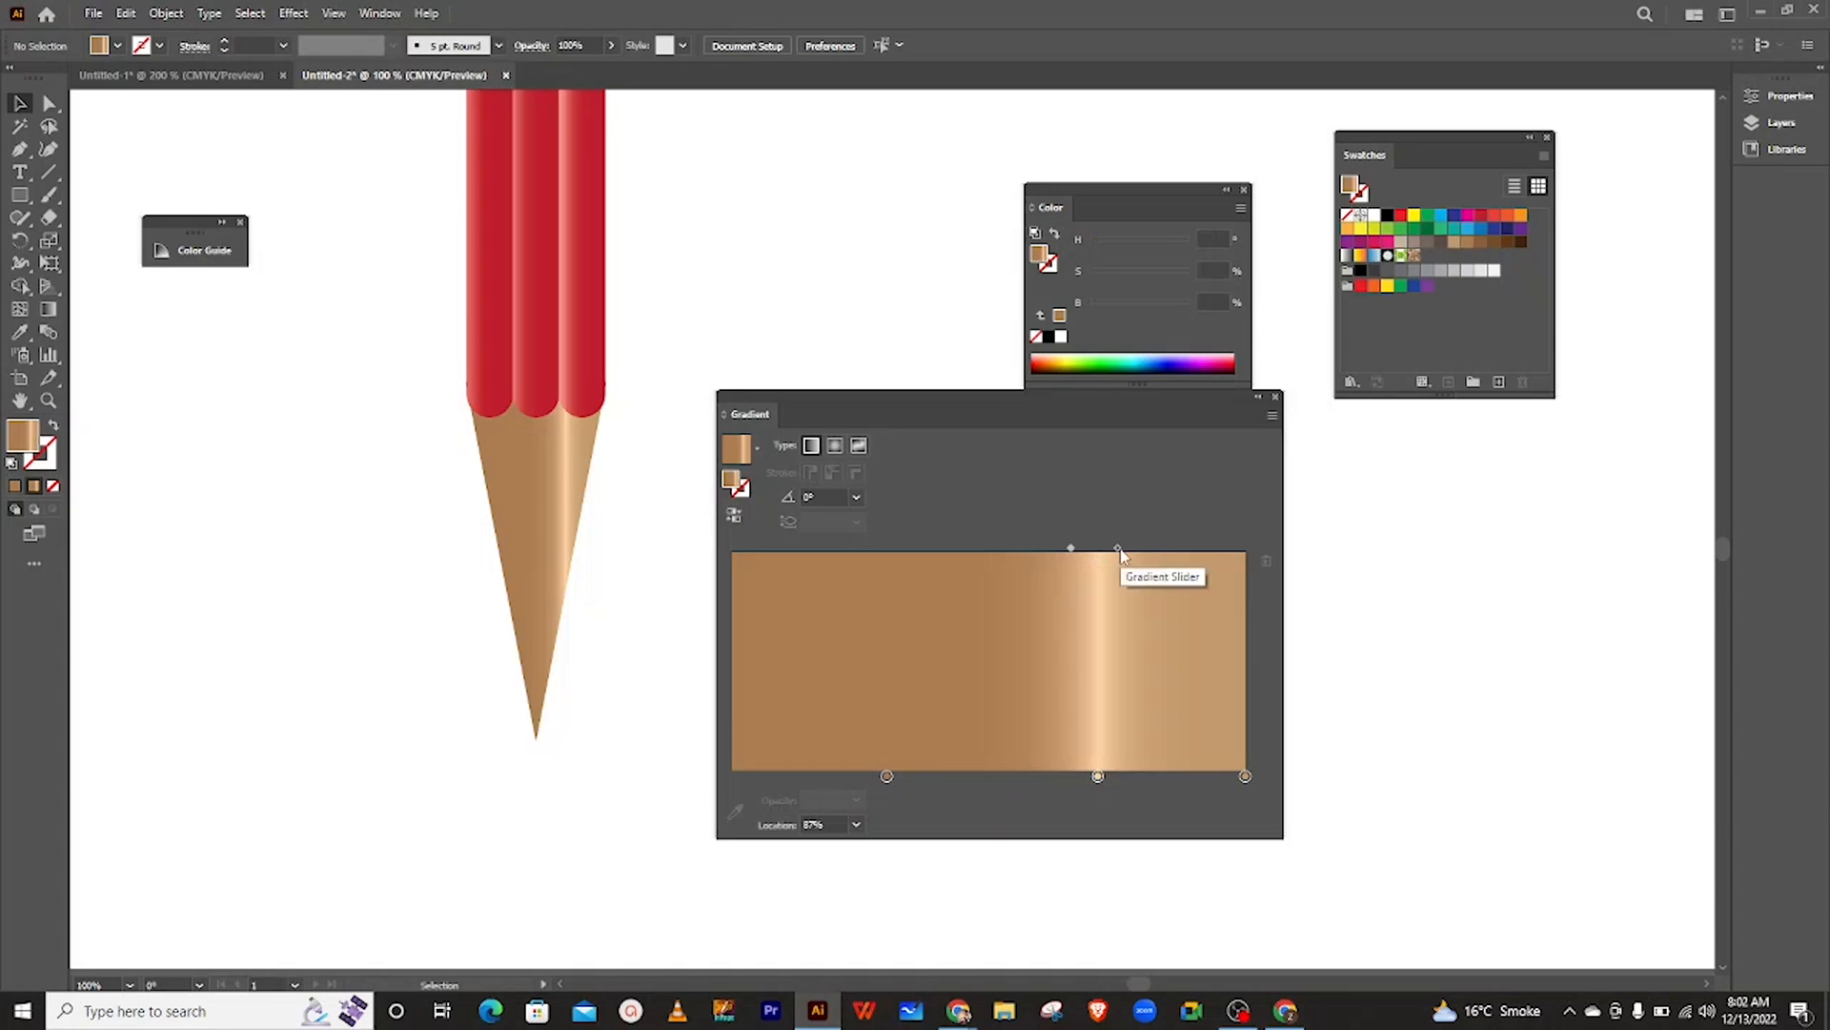
left_click(1117, 550)
- Widen the gradient controls further and move them well clear of the pencil
left_click_drag(1284, 844, 1279, 846)
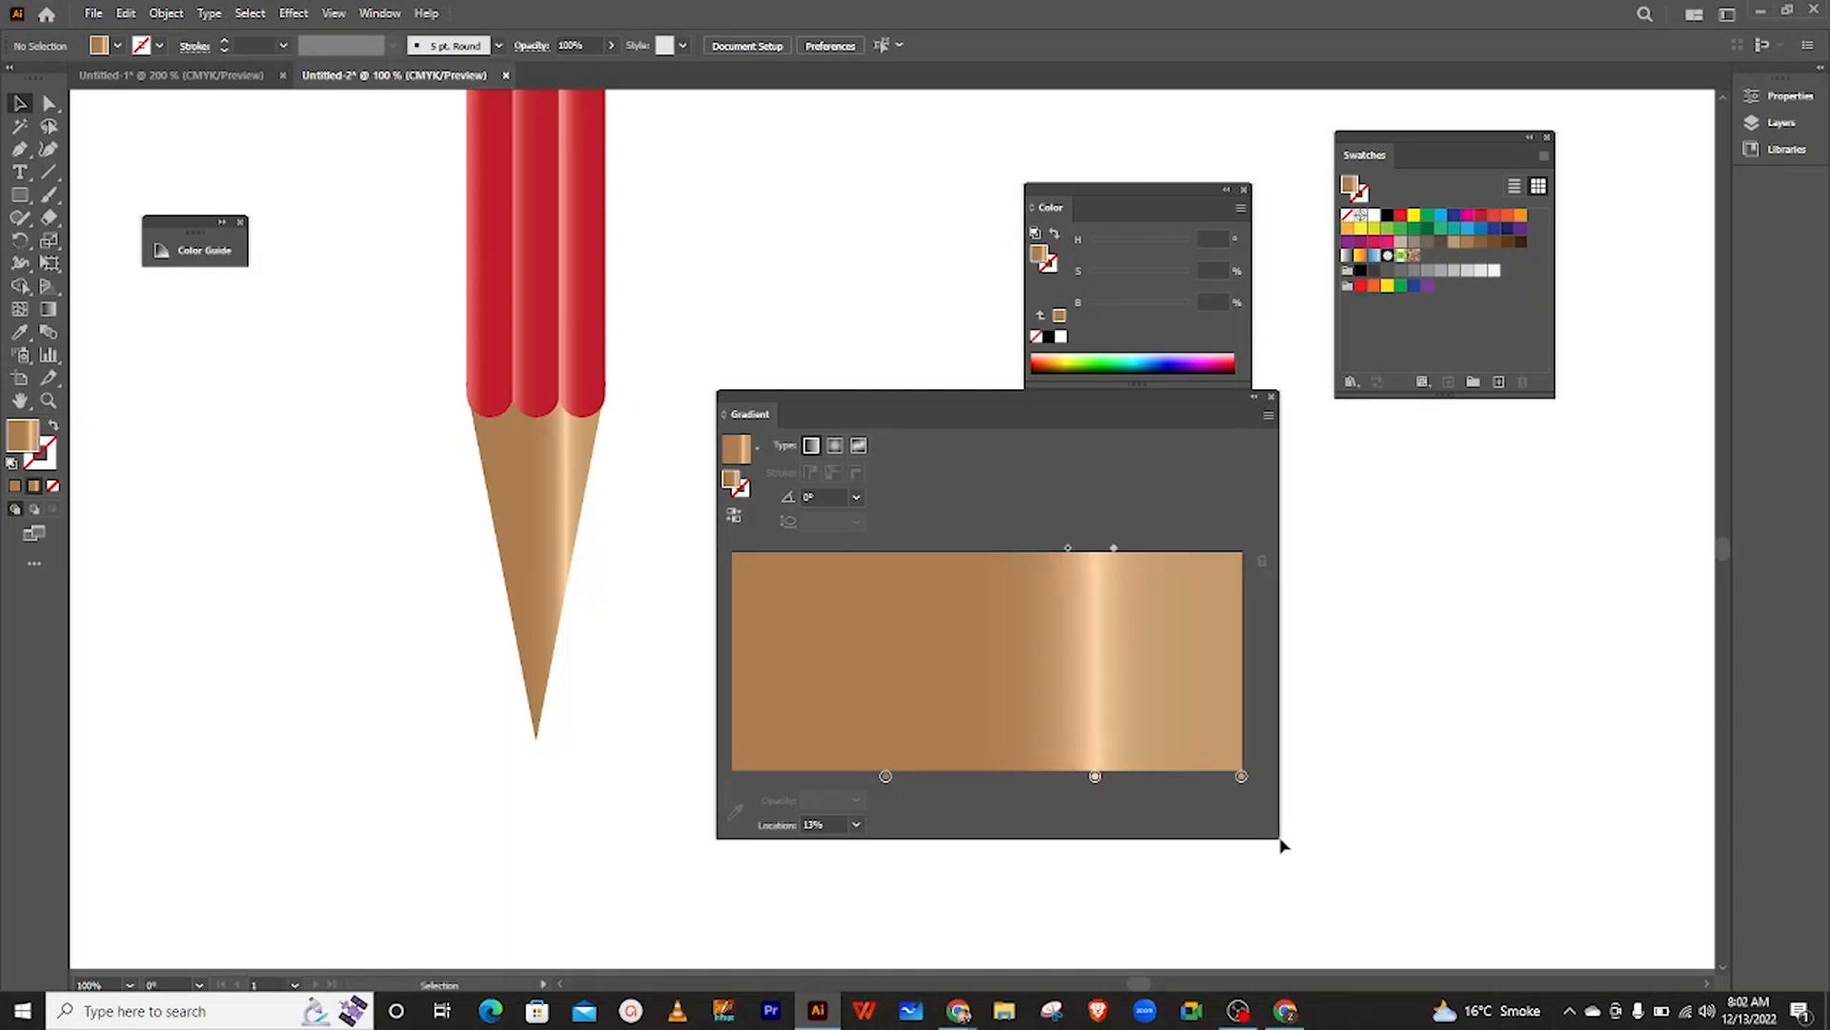
left_click_drag(1274, 839, 1422, 828)
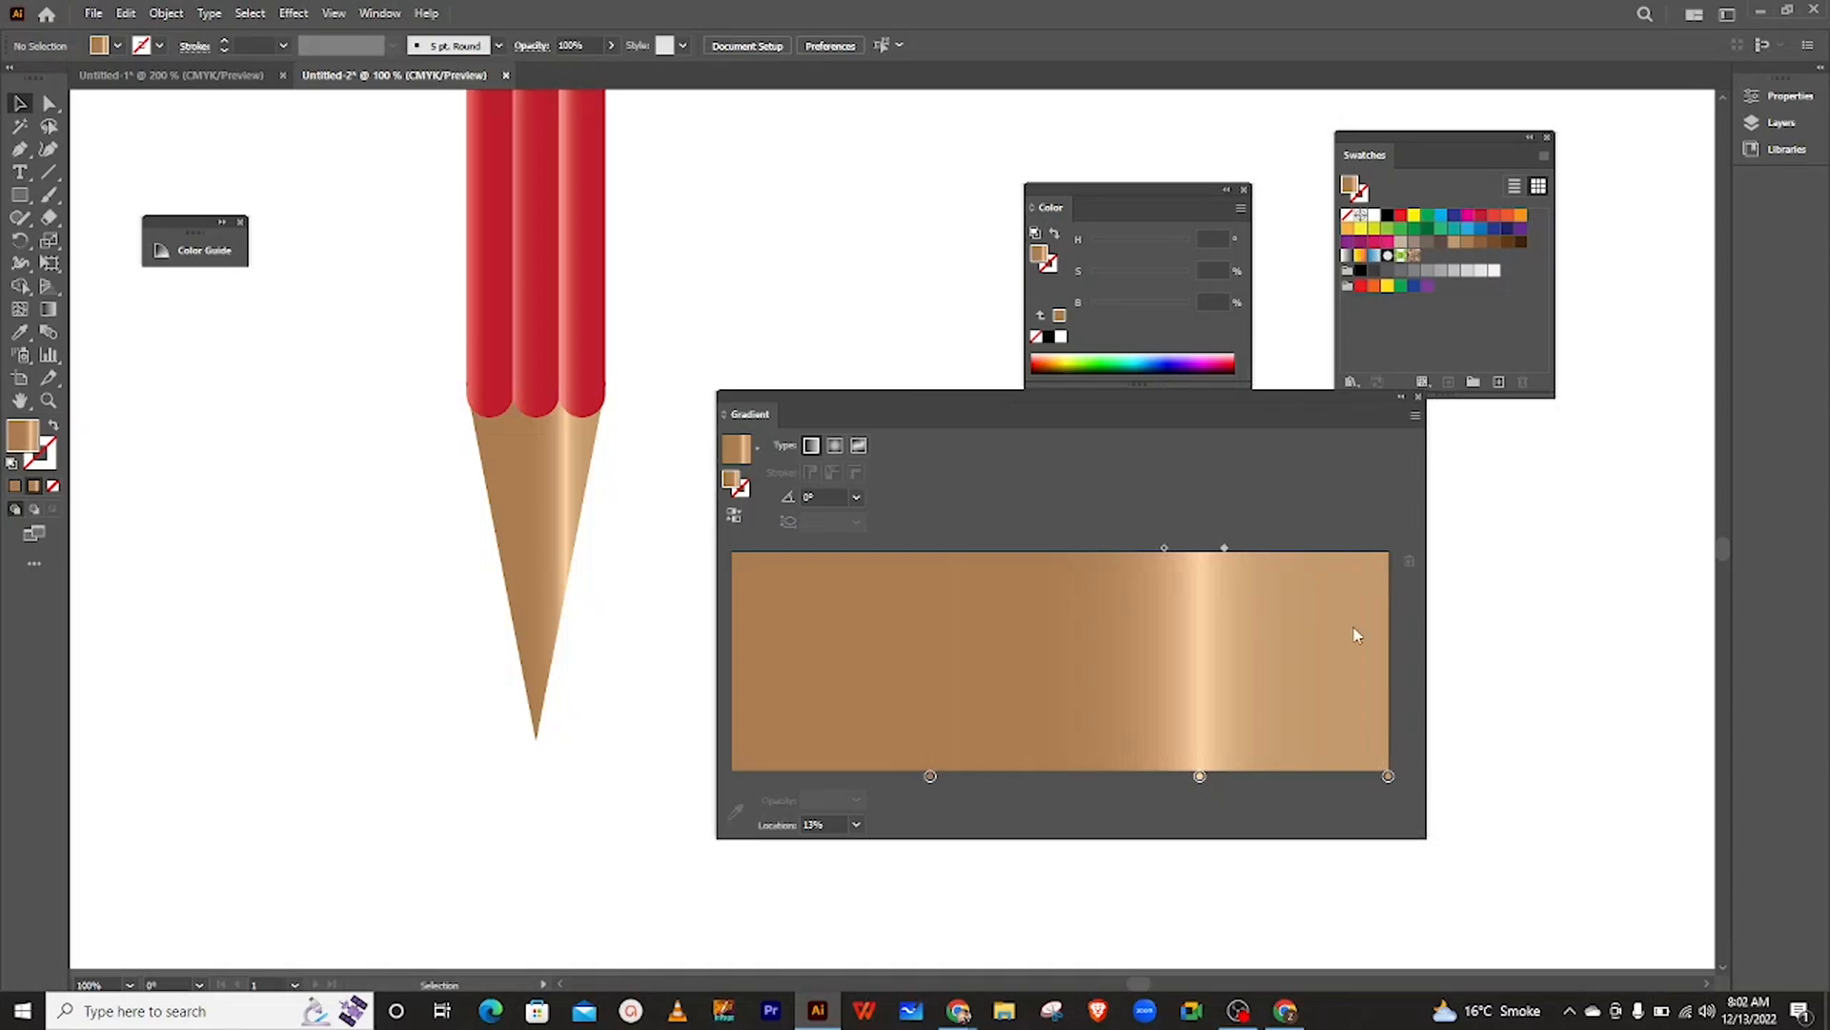
left_click_drag(1071, 400, 1428, 516)
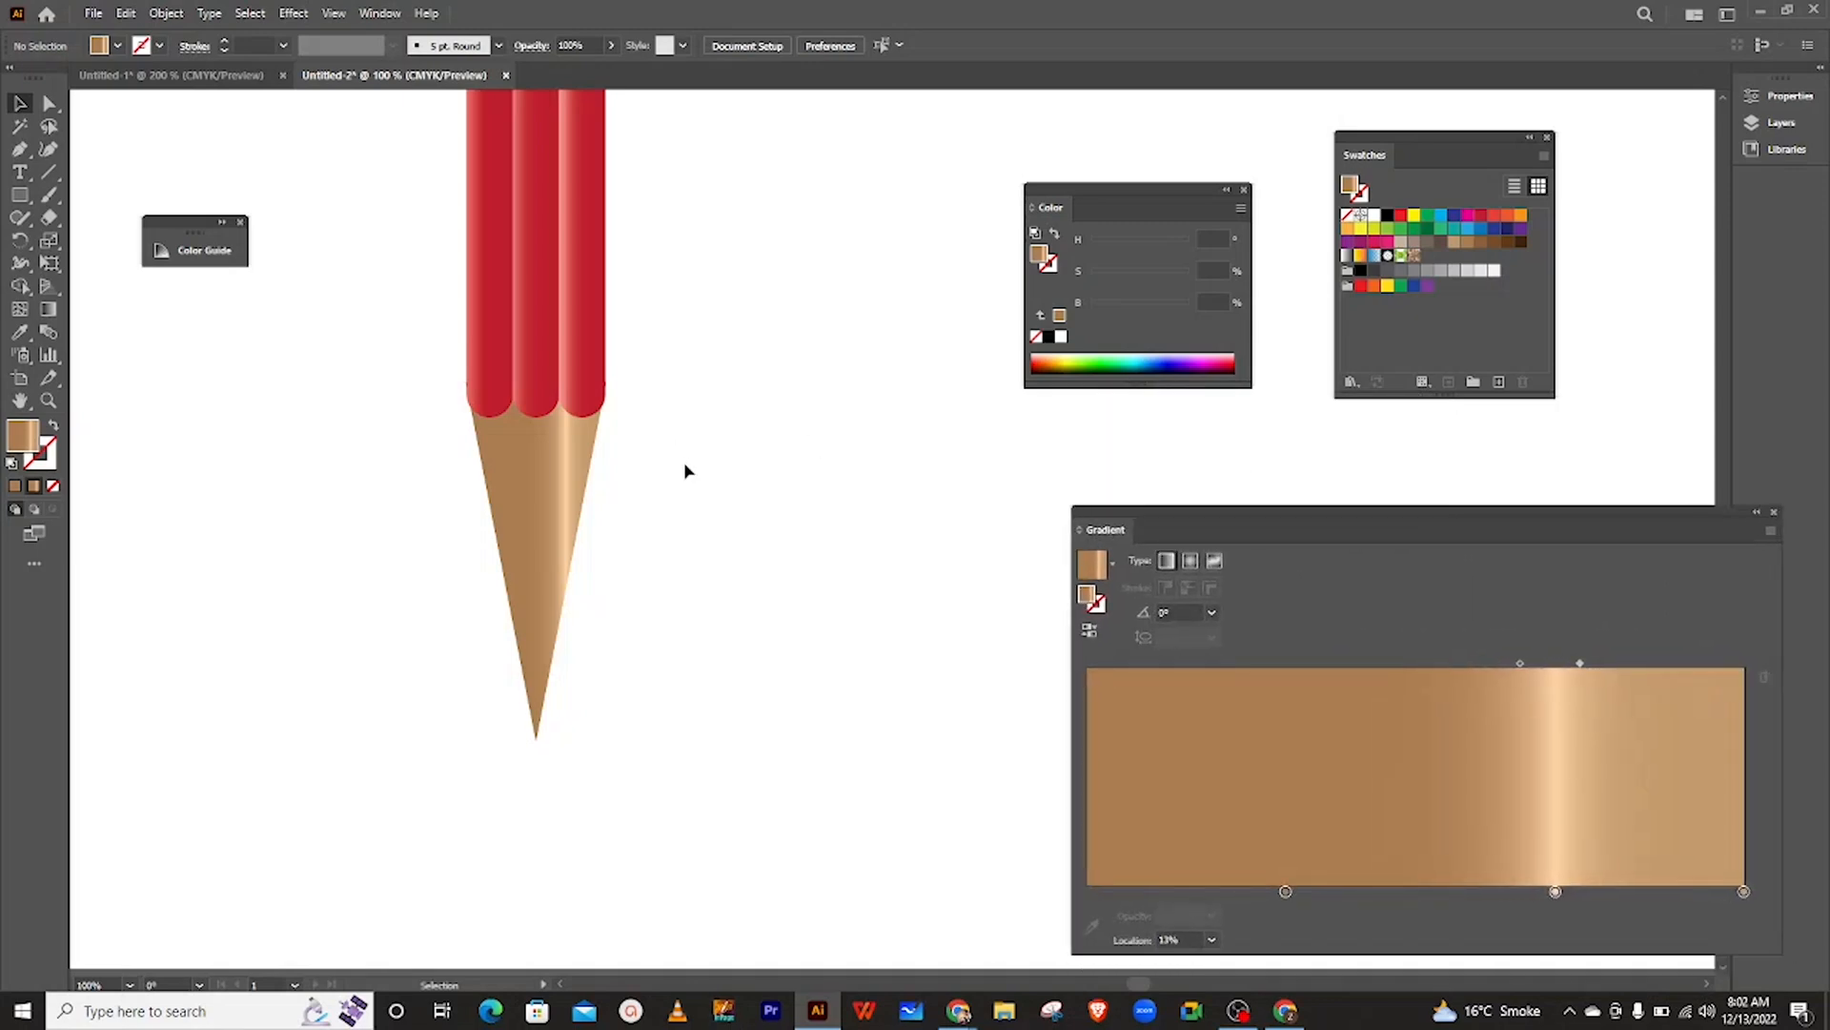
- Cut diagonally across the lower part of the wooden tip with the Knife to separate the lead, and clear the selection
key("ctrl+minus")
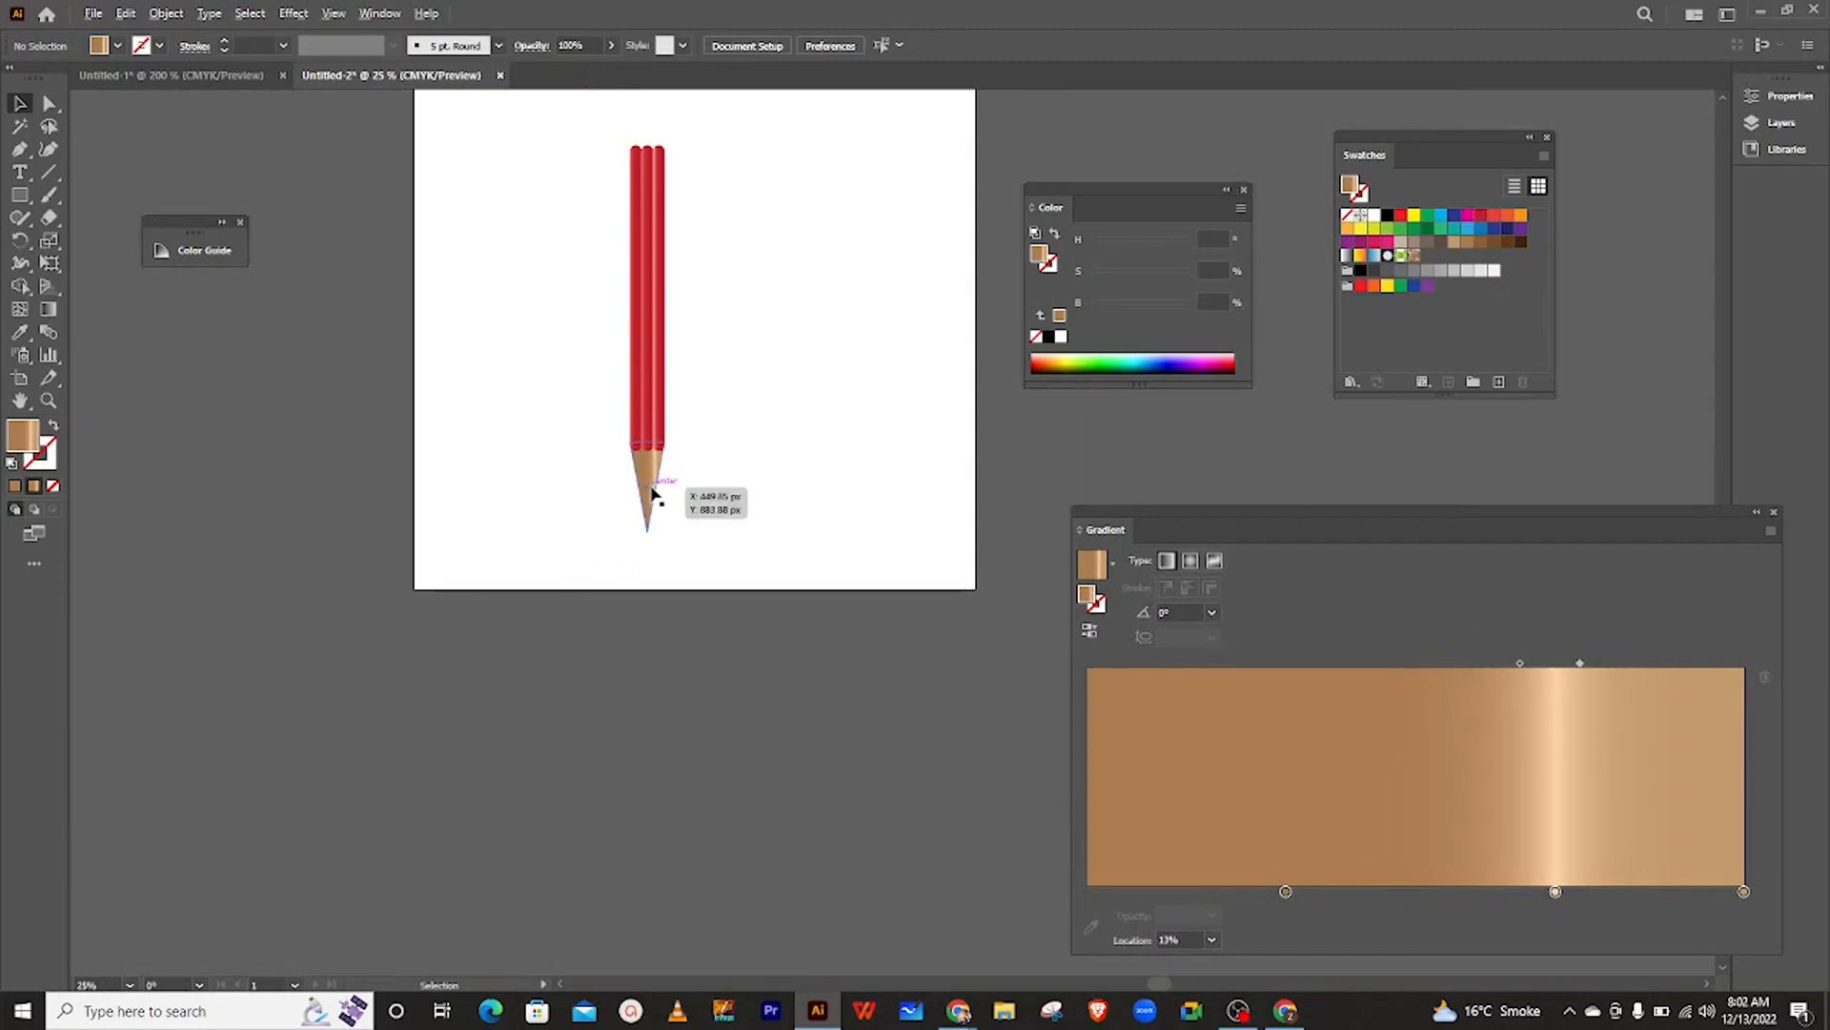
scroll(660, 494, "up", 6)
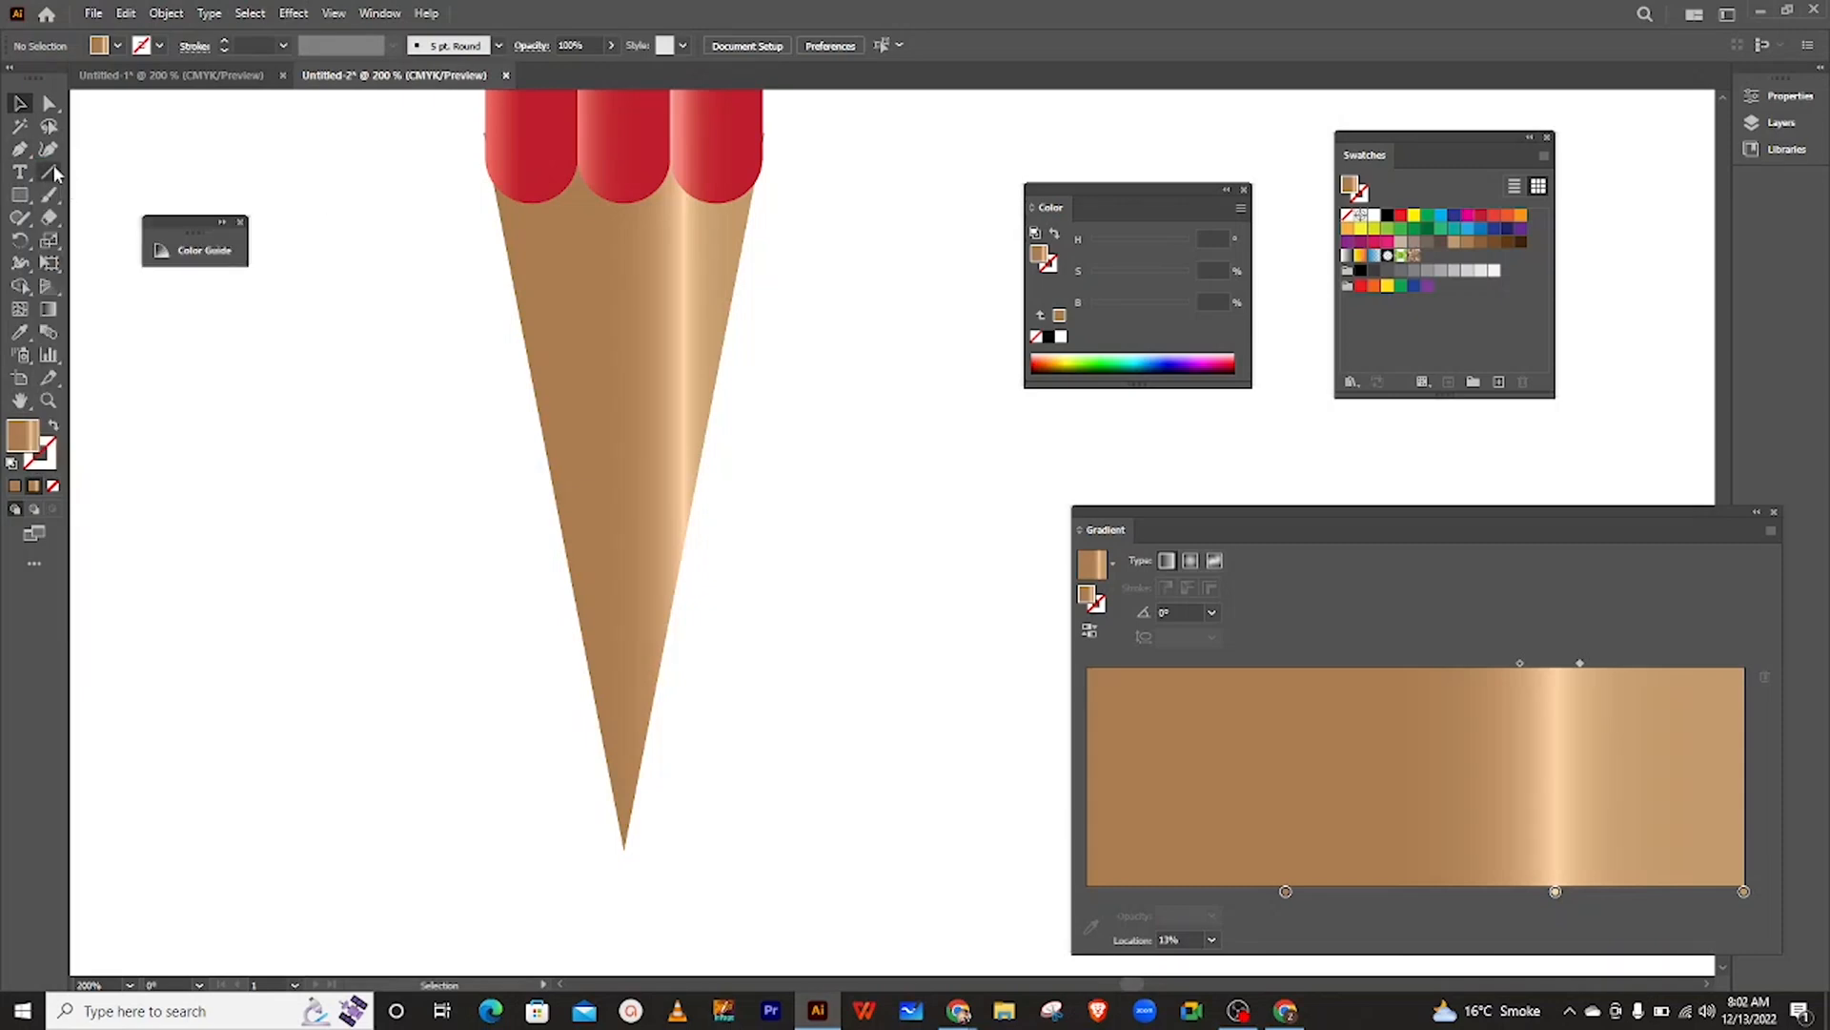
left_click_drag(48, 217, 107, 264)
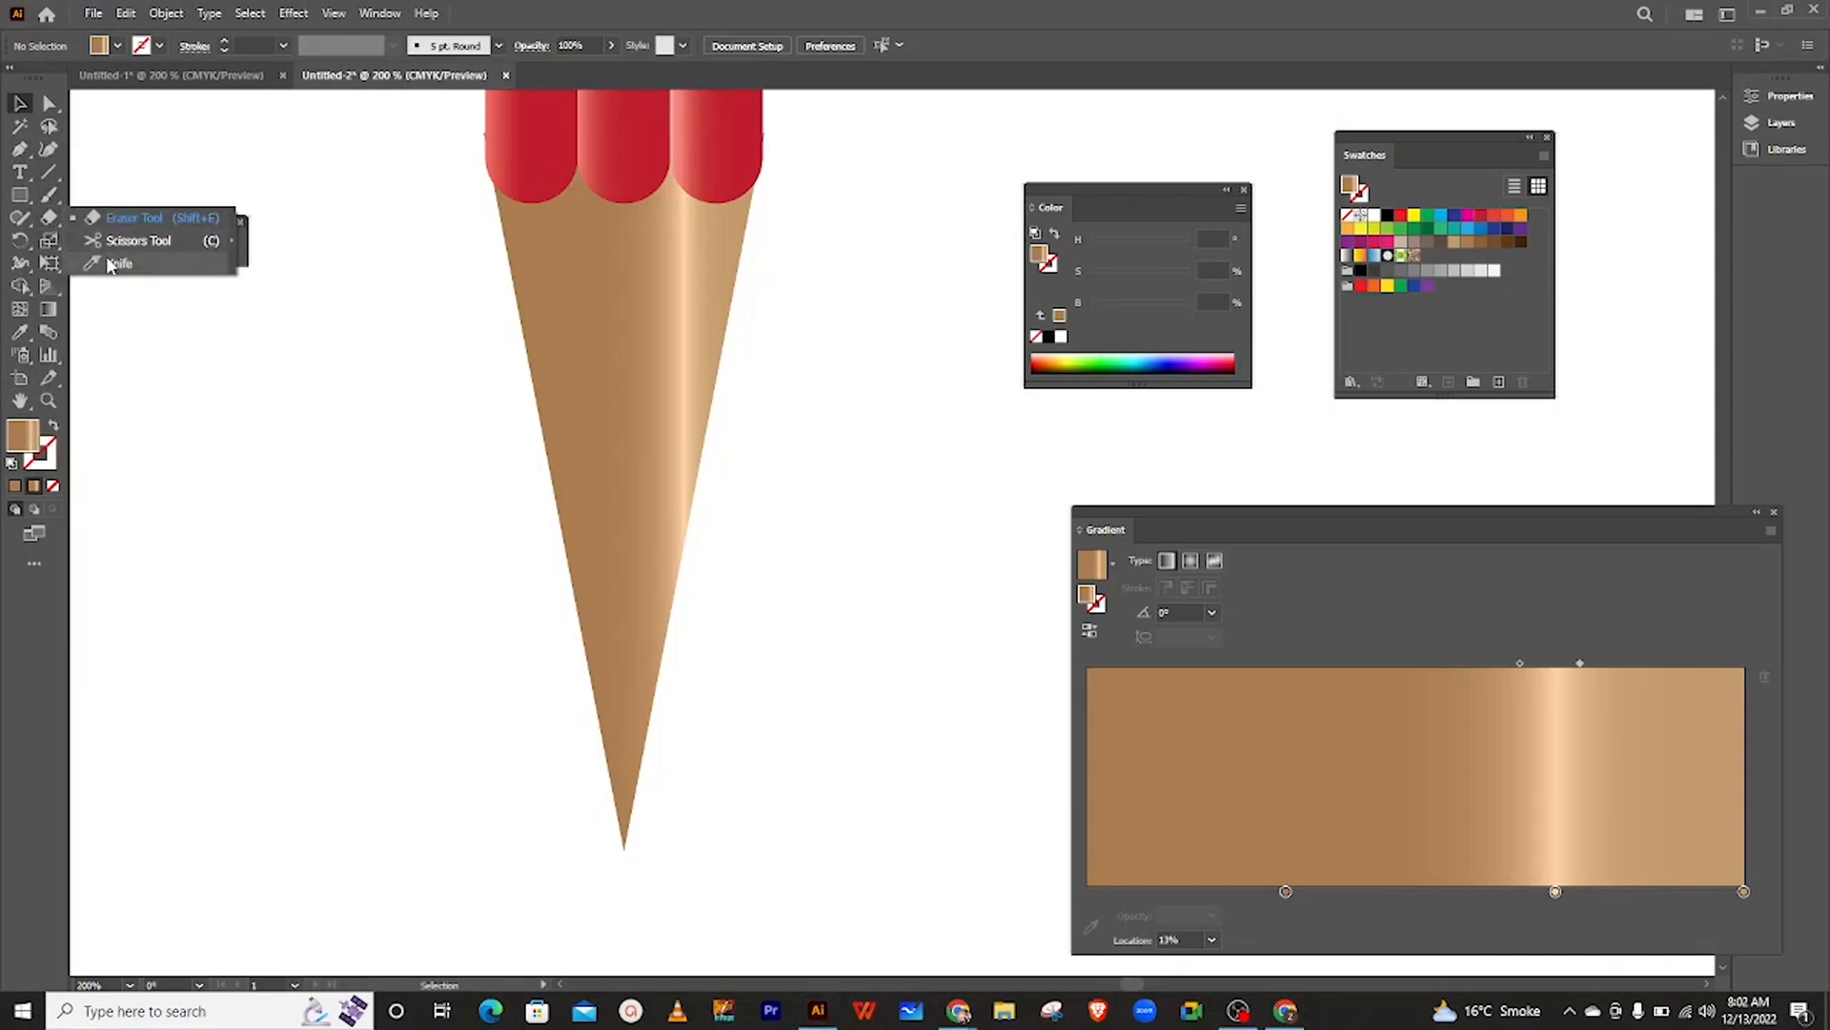
left_click_drag(732, 541, 400, 787)
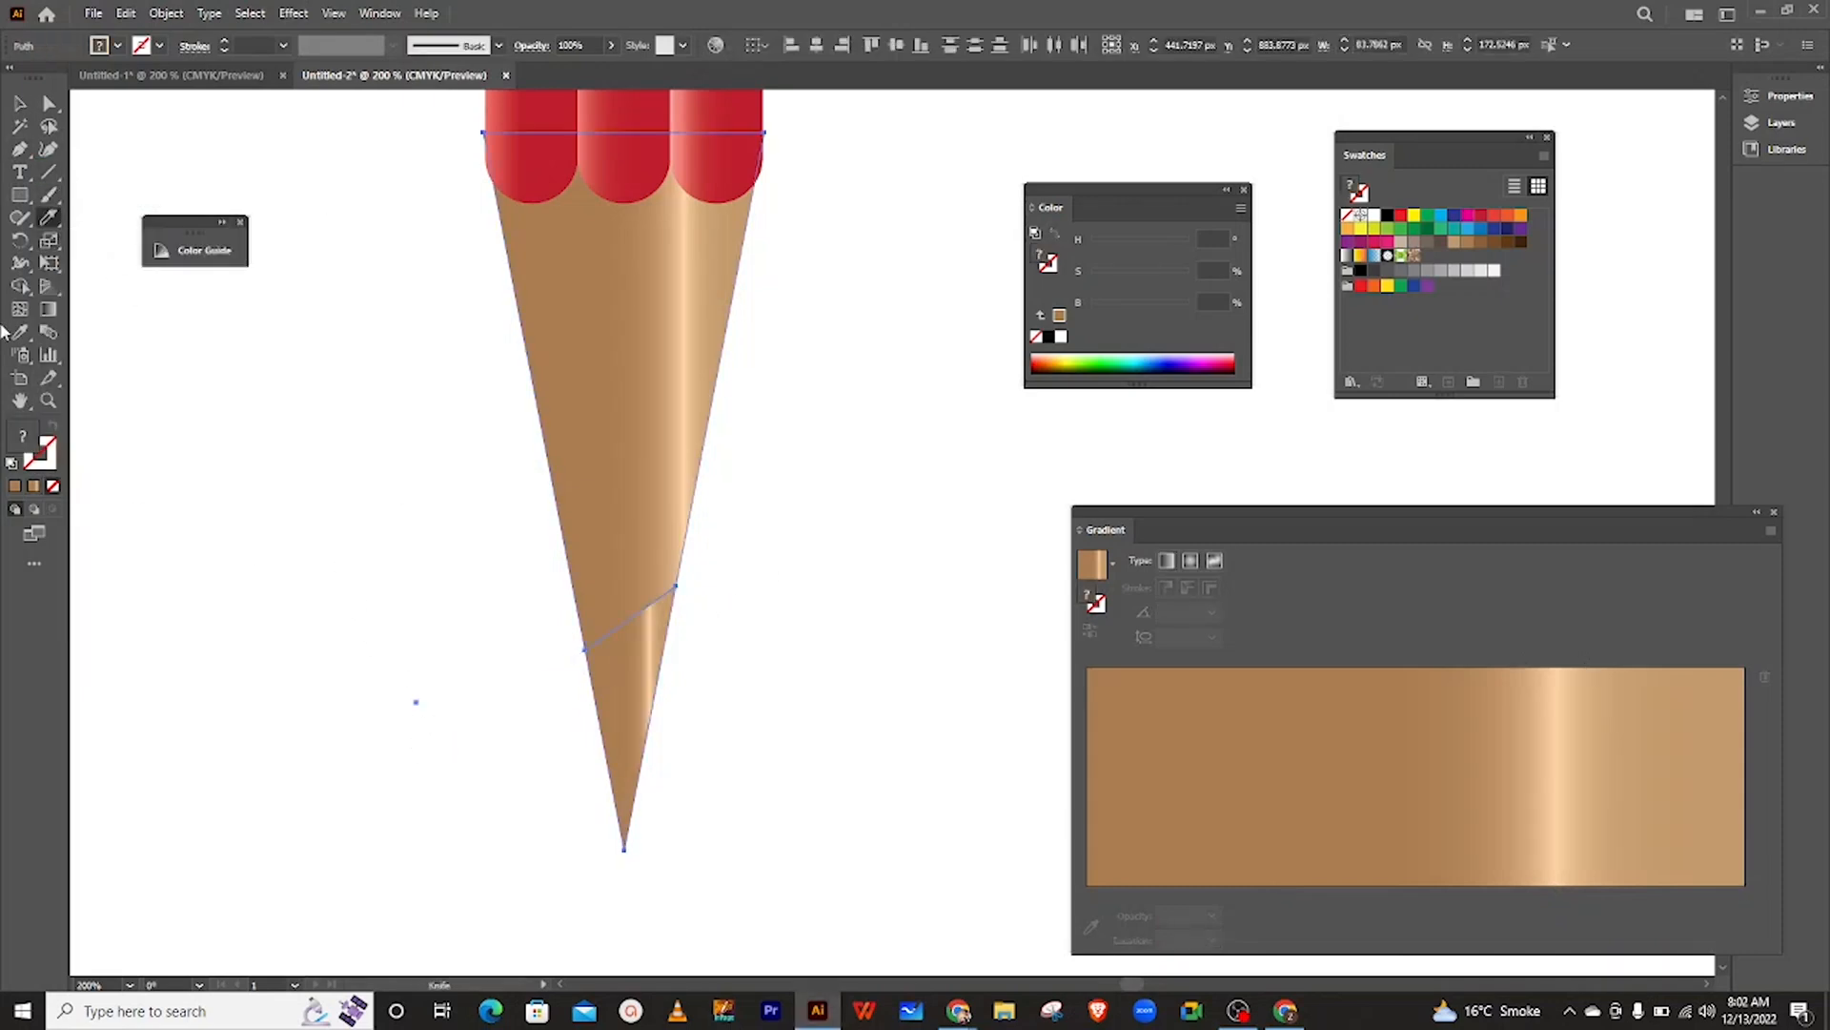
left_click(19, 105)
left_click(425, 473)
- Change both outer stops of the separated lead's gradient to black, keeping the pale highlight between them
left_click(658, 728)
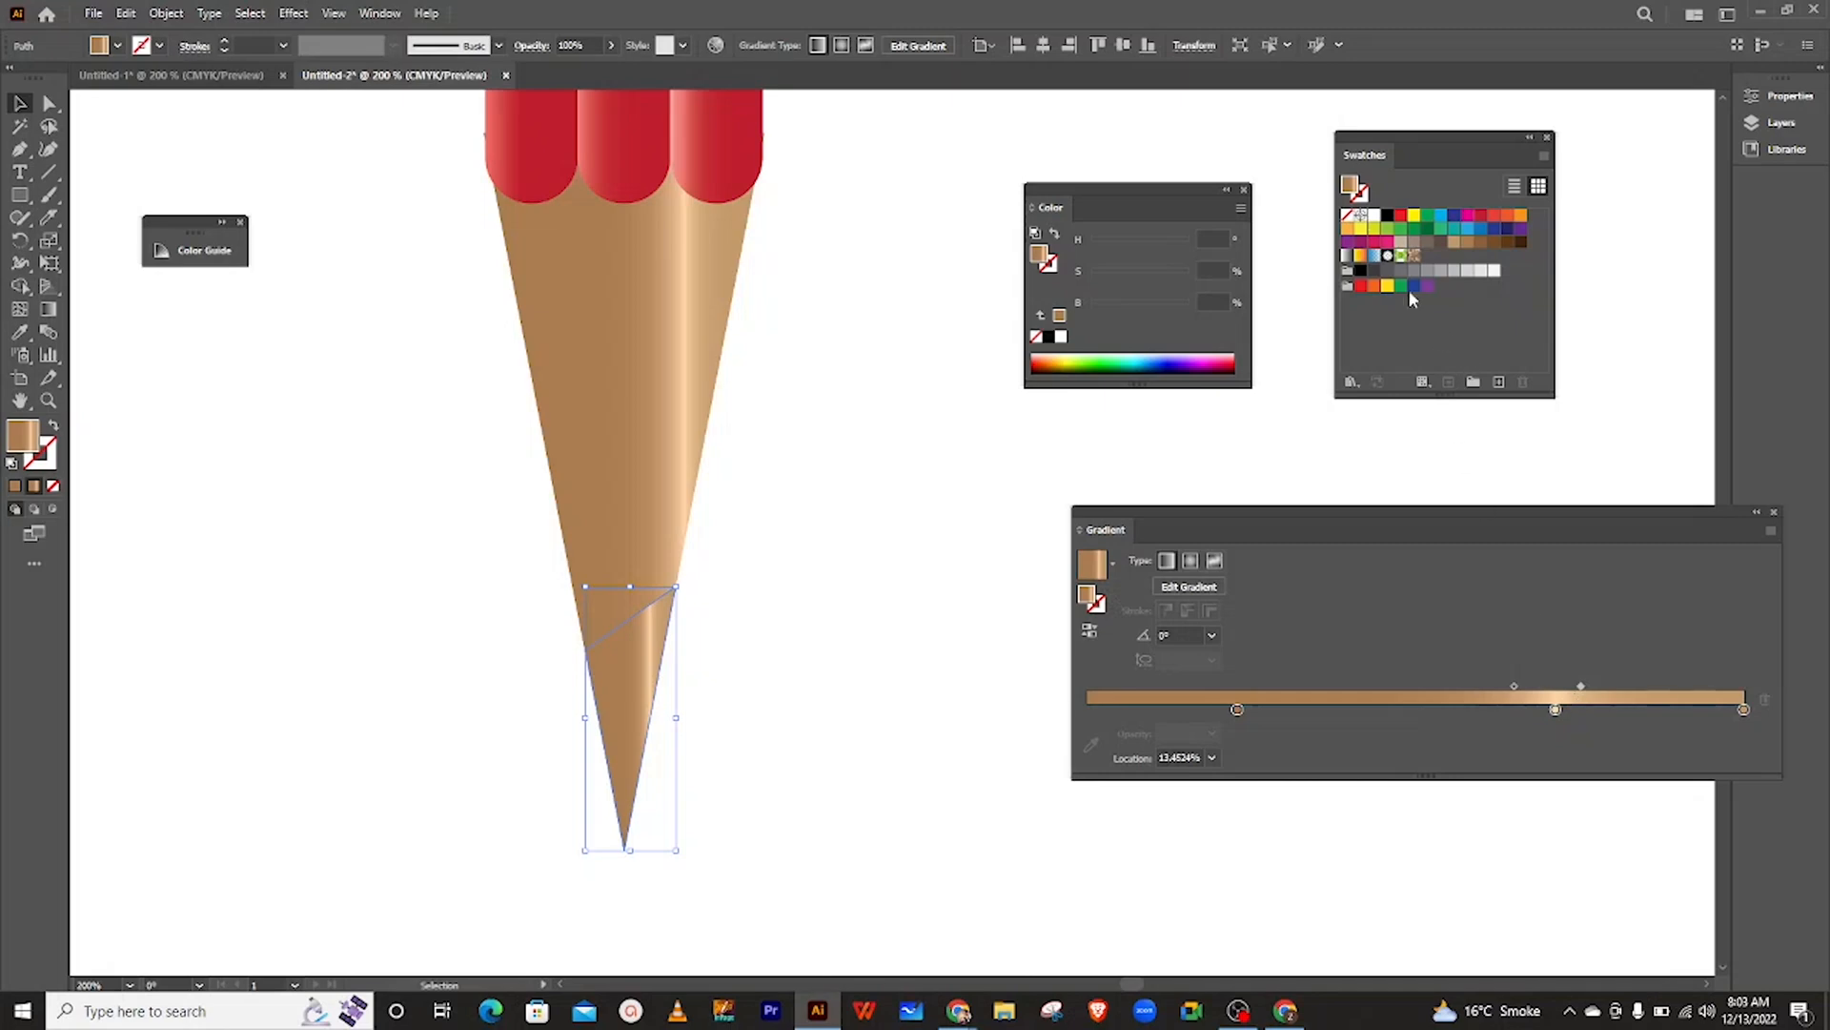
left_click_drag(1385, 221, 1734, 711)
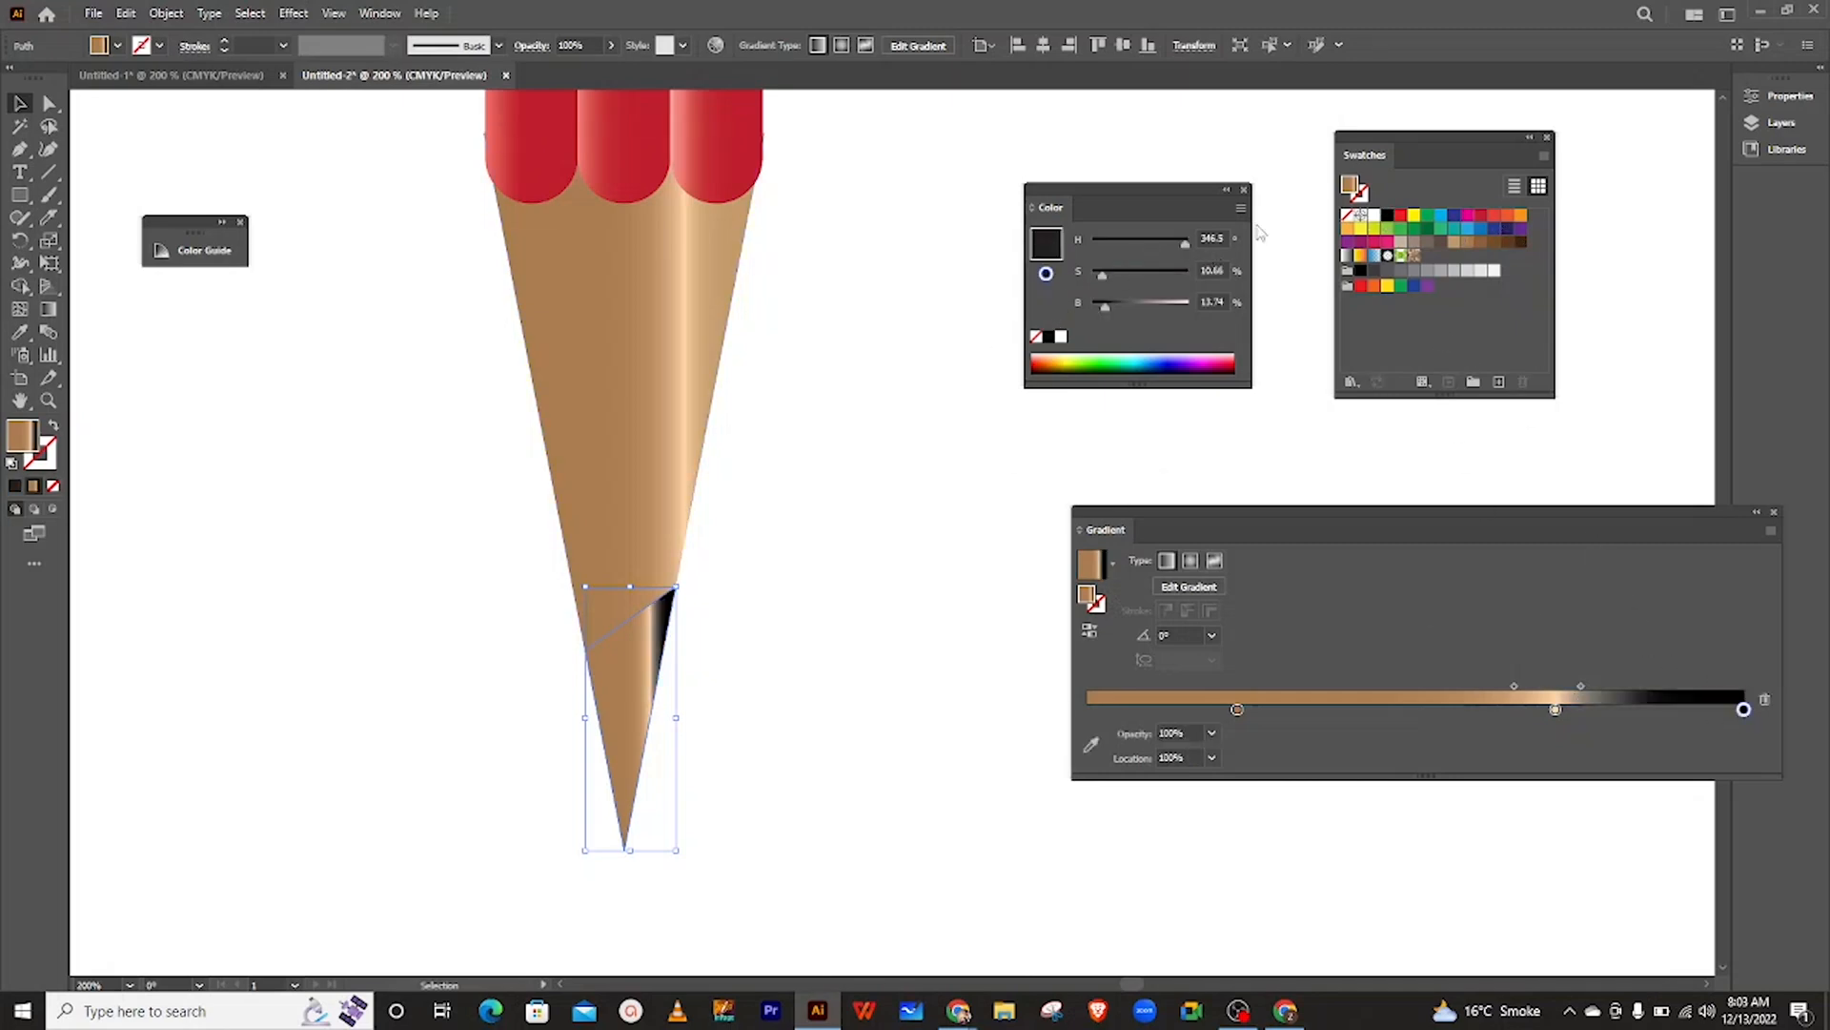
left_click(1388, 218)
left_click_drag(1237, 715, 1237, 711)
left_click(847, 614)
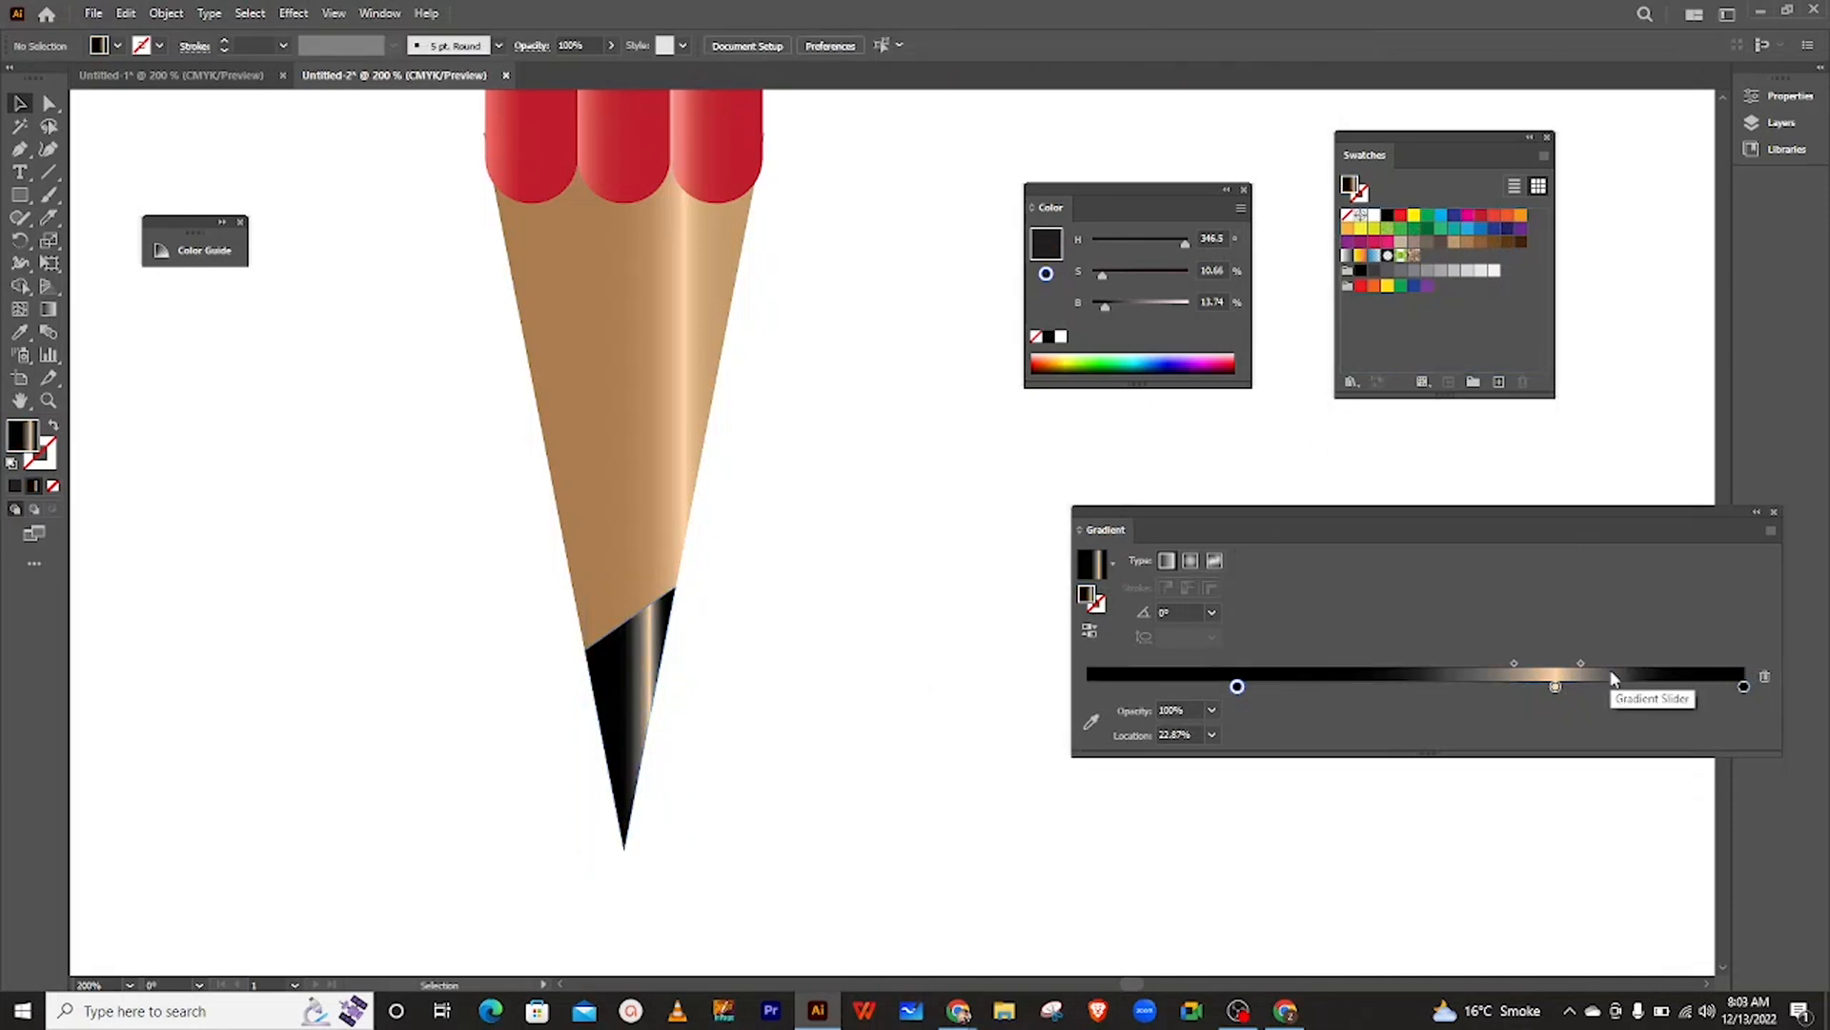
- Adjust the midpoints around the lead's pale highlight, setting the first to about 83% and the second to about 17%
left_click_drag(1581, 664, 1613, 668)
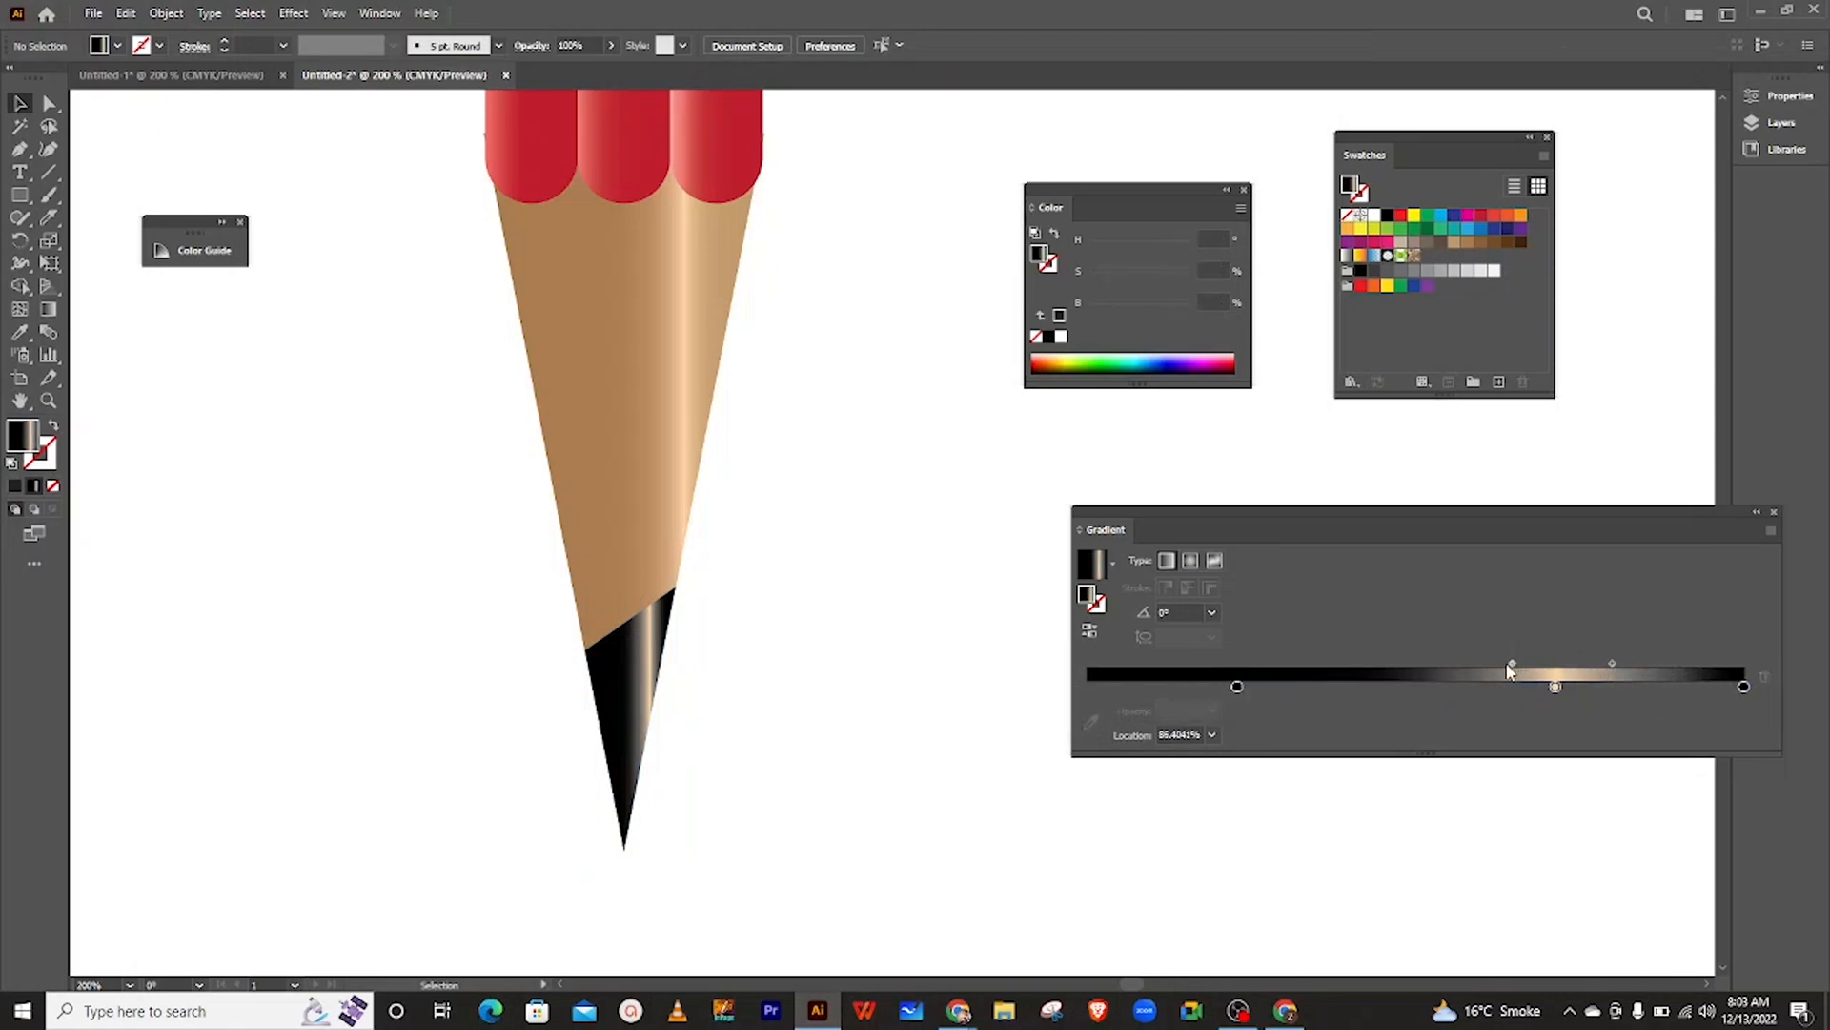
left_click_drag(1511, 666, 1438, 664)
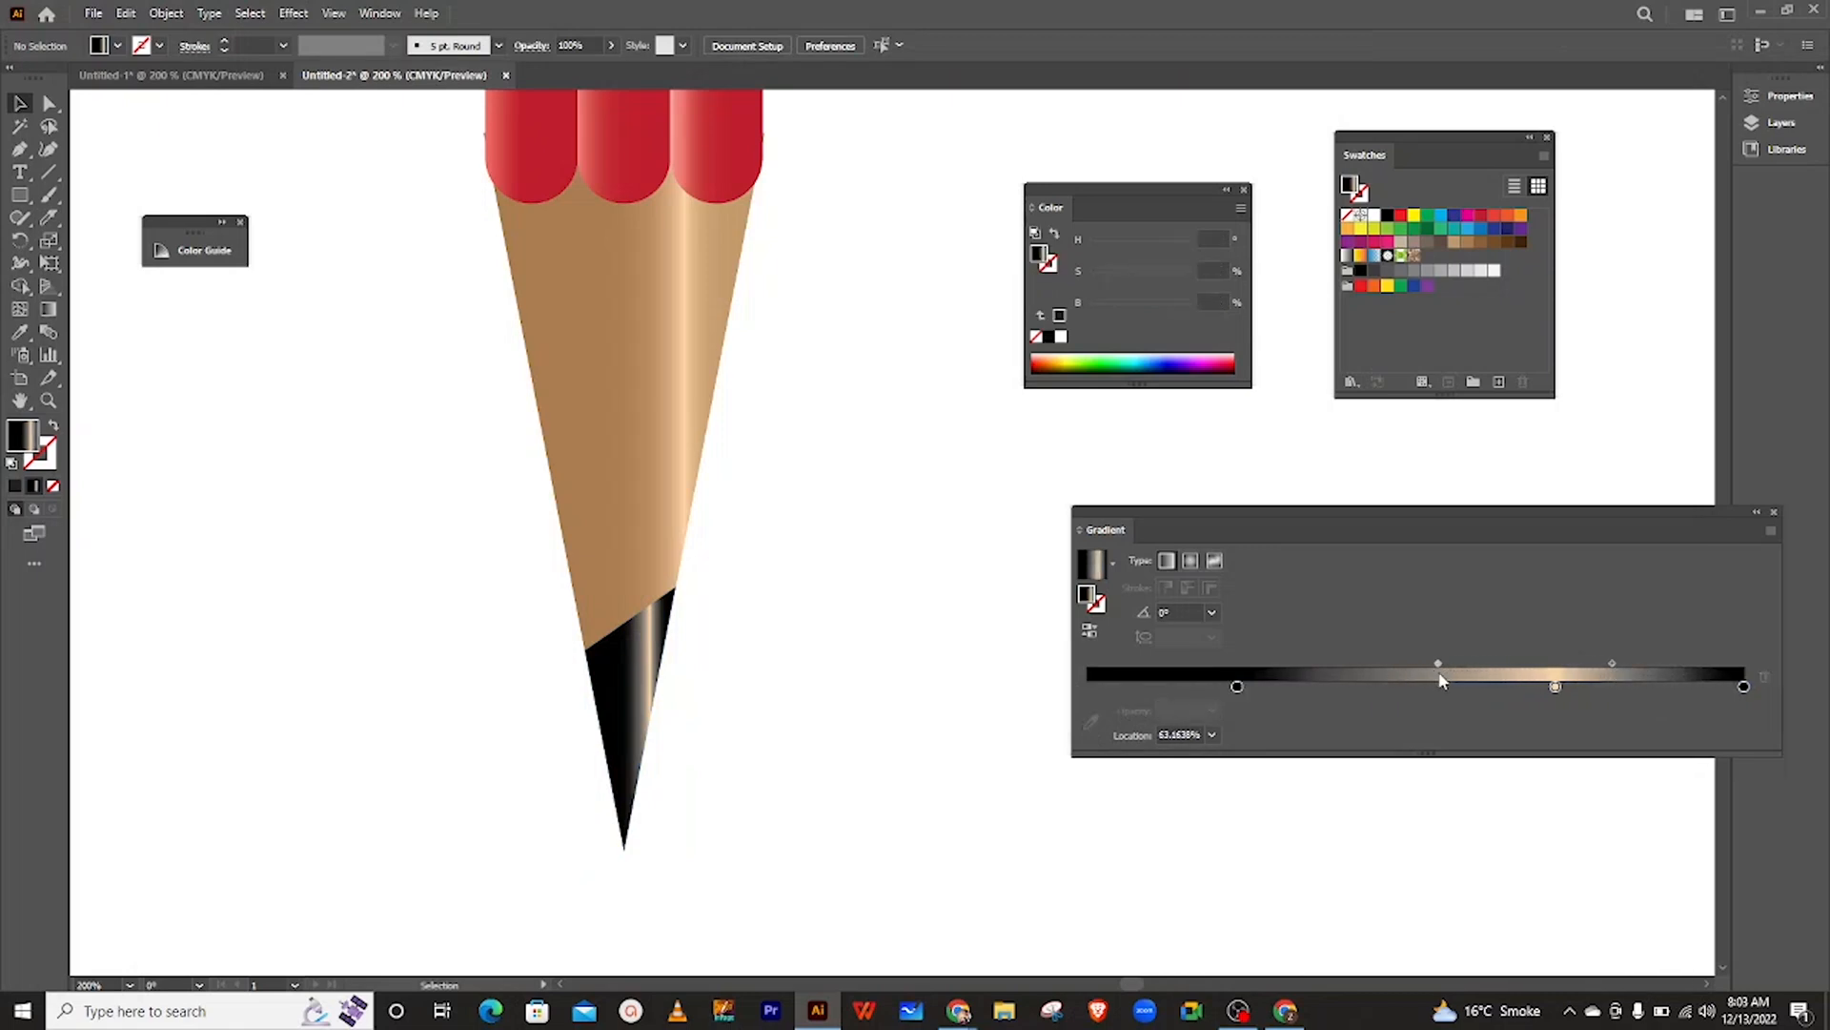
left_click(652, 691)
left_click_drag(1509, 688, 1424, 686)
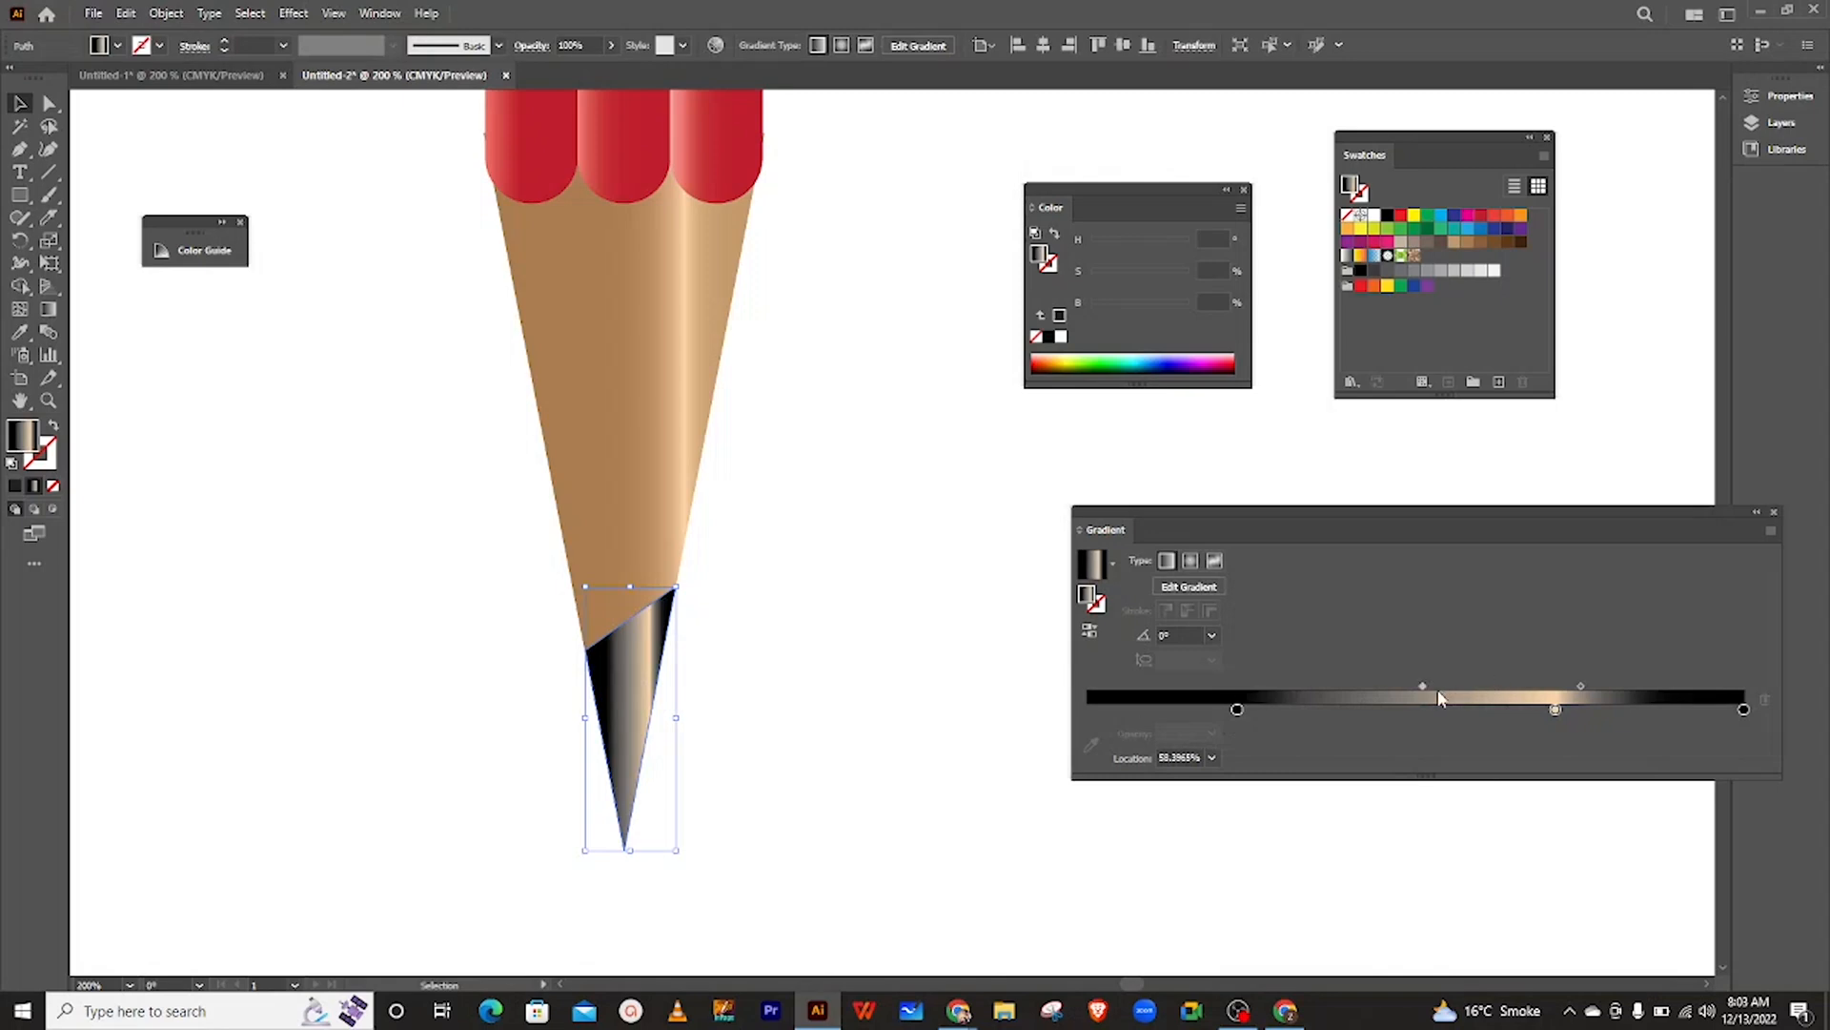
left_click_drag(1423, 686, 1631, 687)
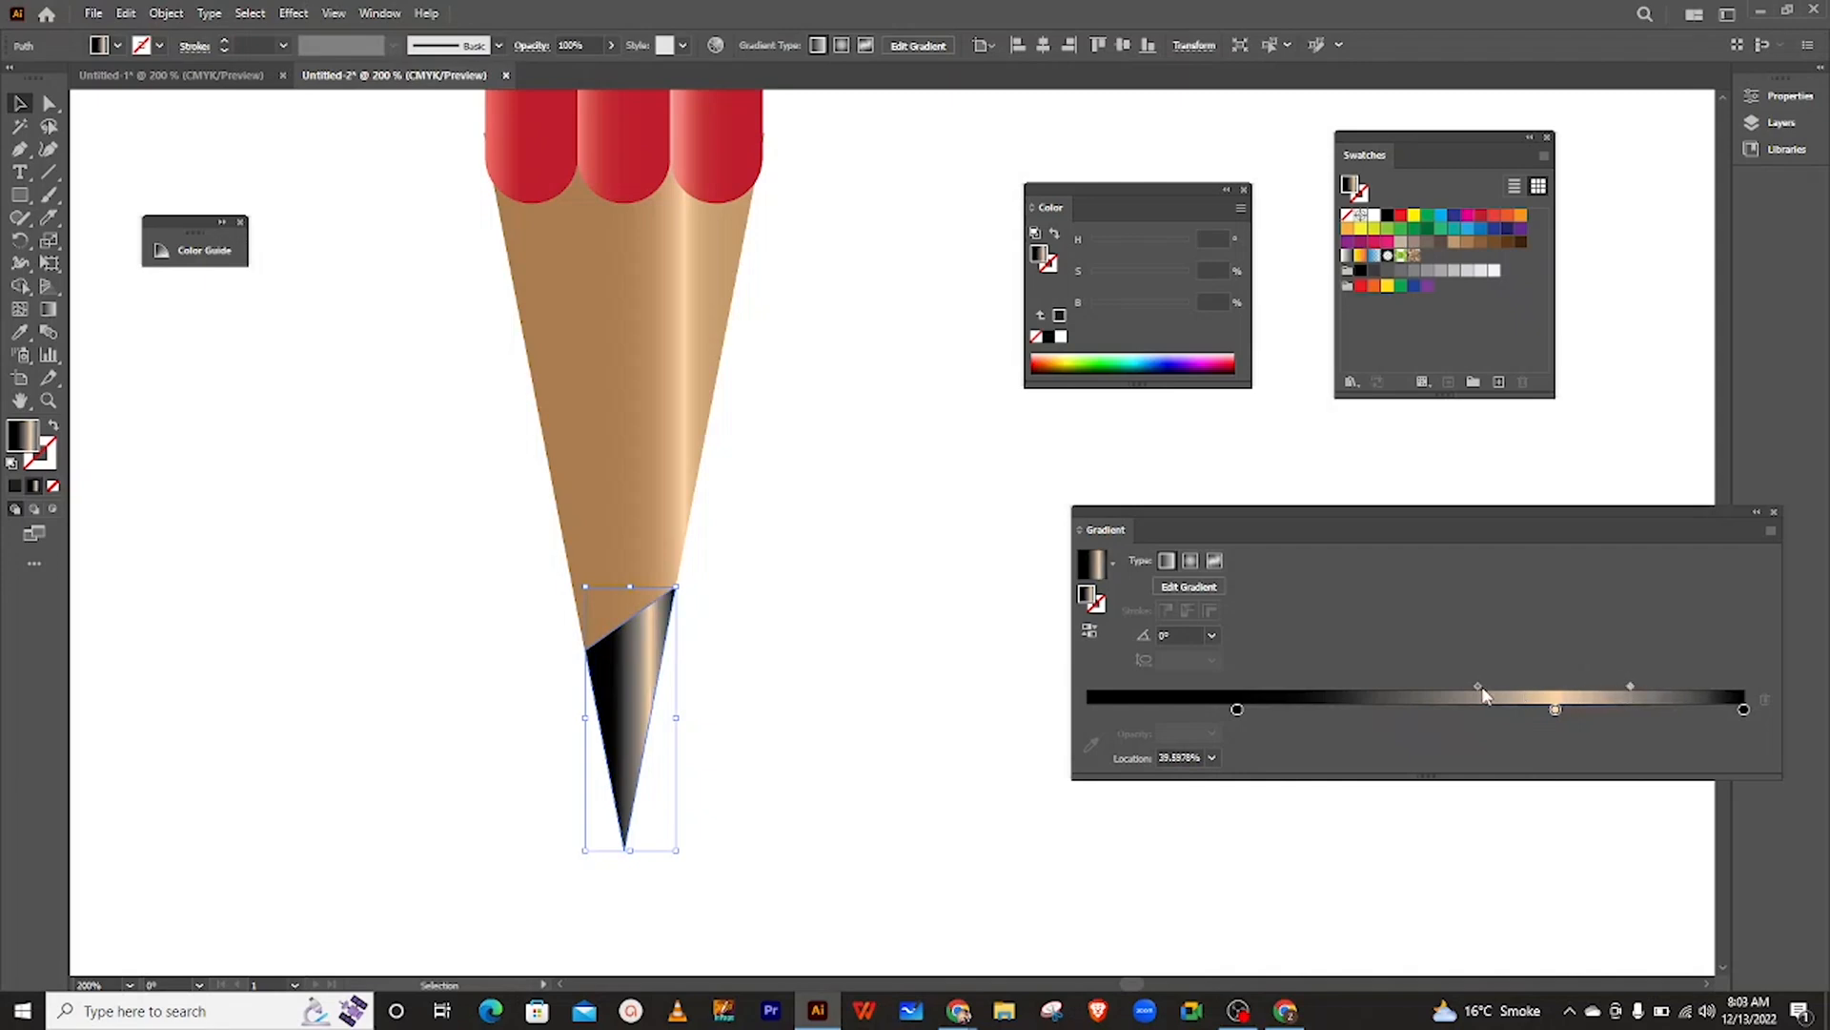
left_click_drag(1633, 684, 1499, 687)
left_click(854, 626)
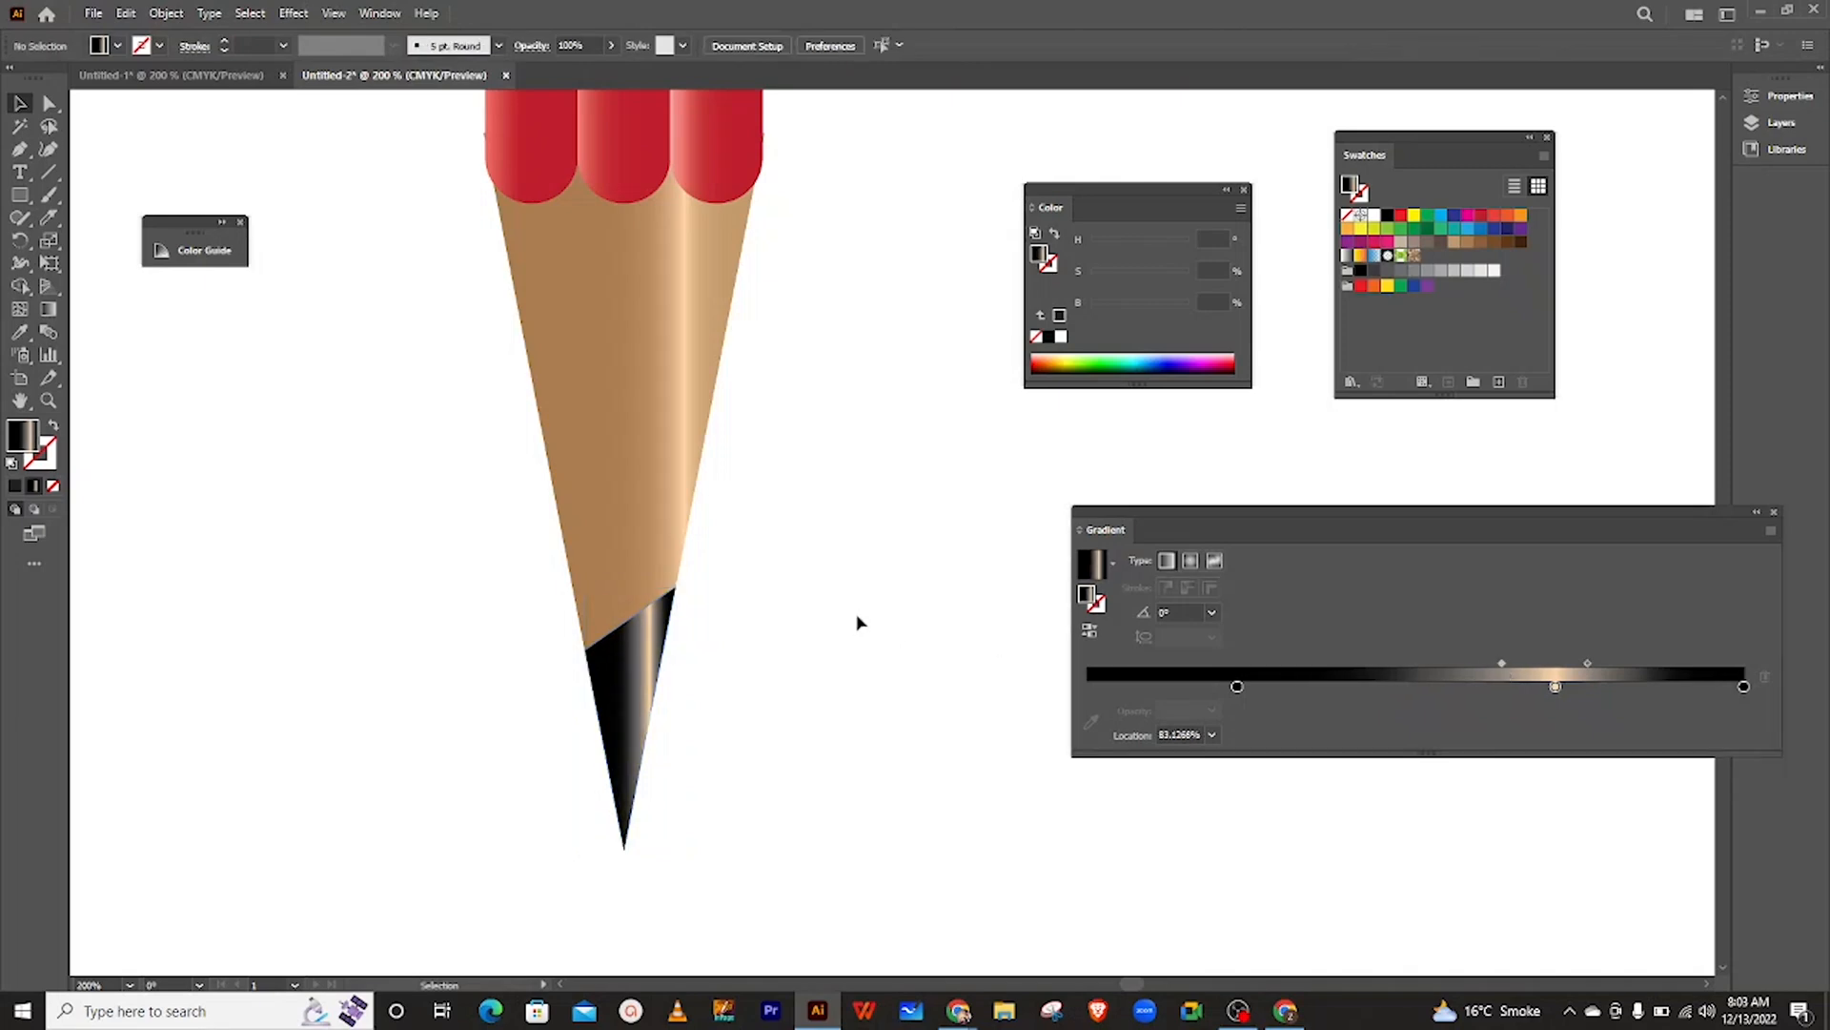
- Examine the shaded pencil from its lead up to the rounded upper ends of the three red strips
scroll(855, 618, "down", 3)
scroll(857, 621, "down", 1)
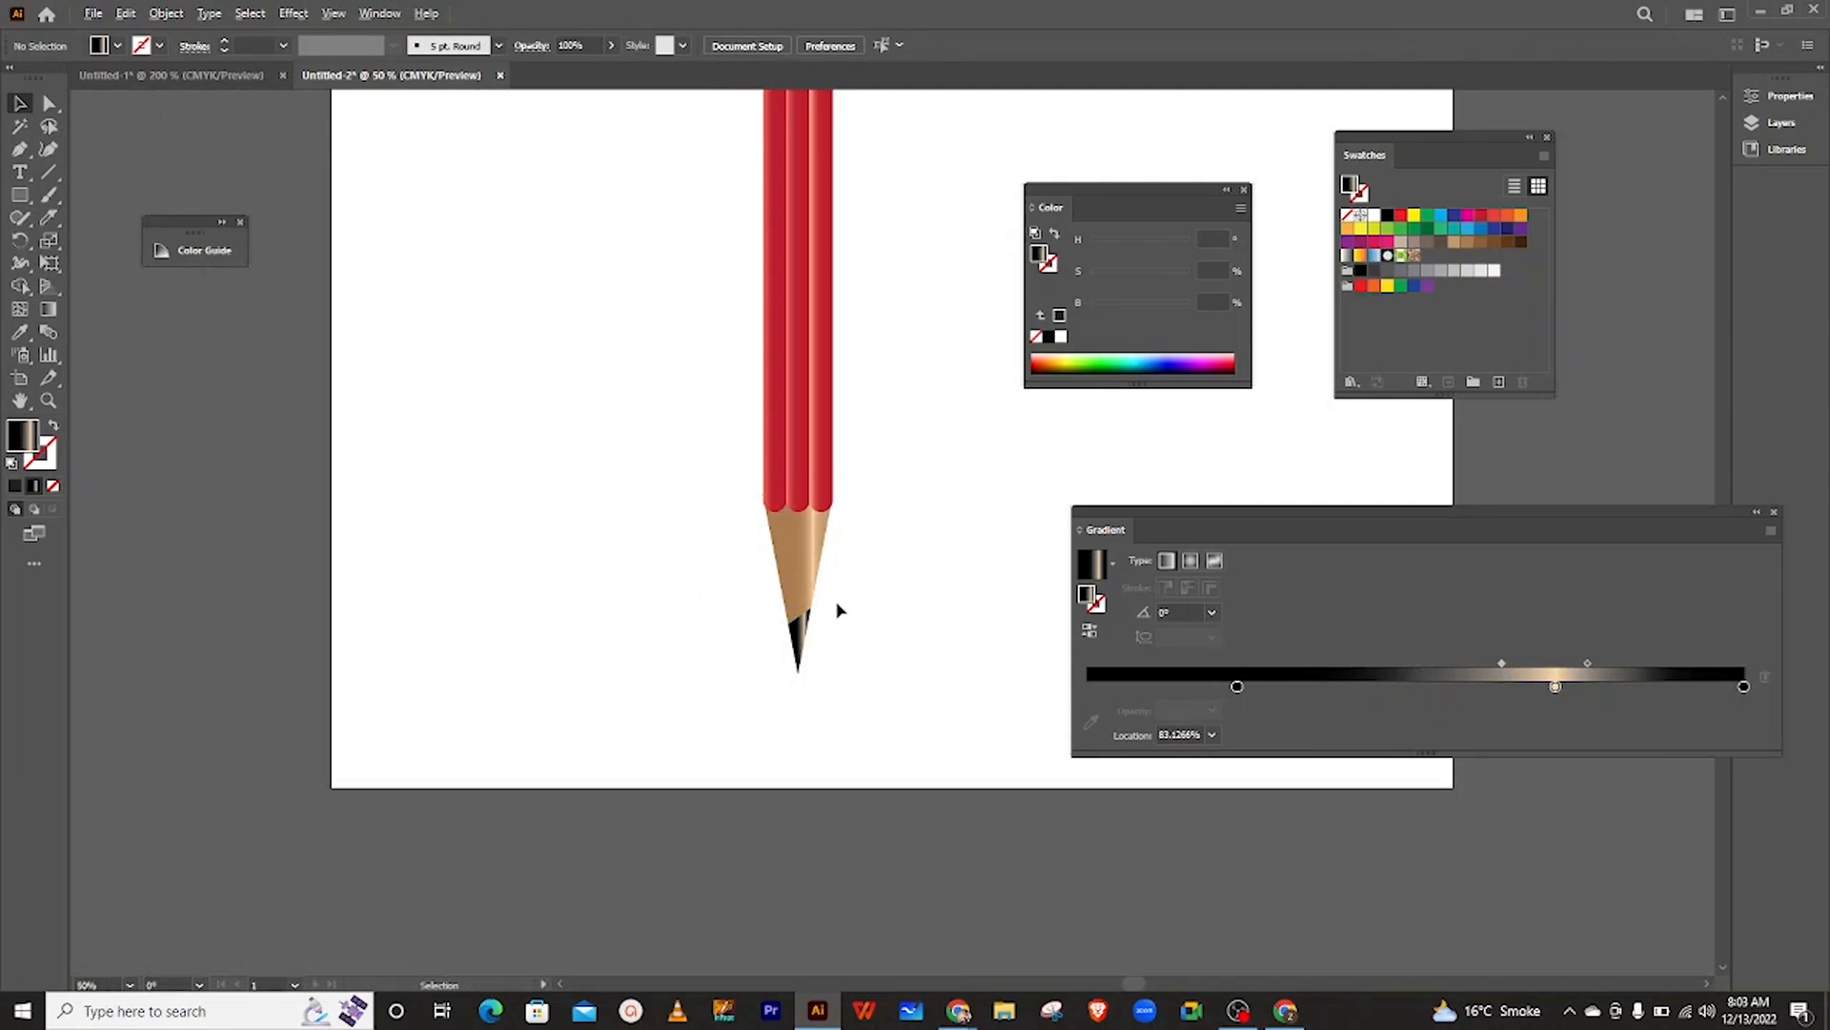
scroll(840, 611, "right", 1)
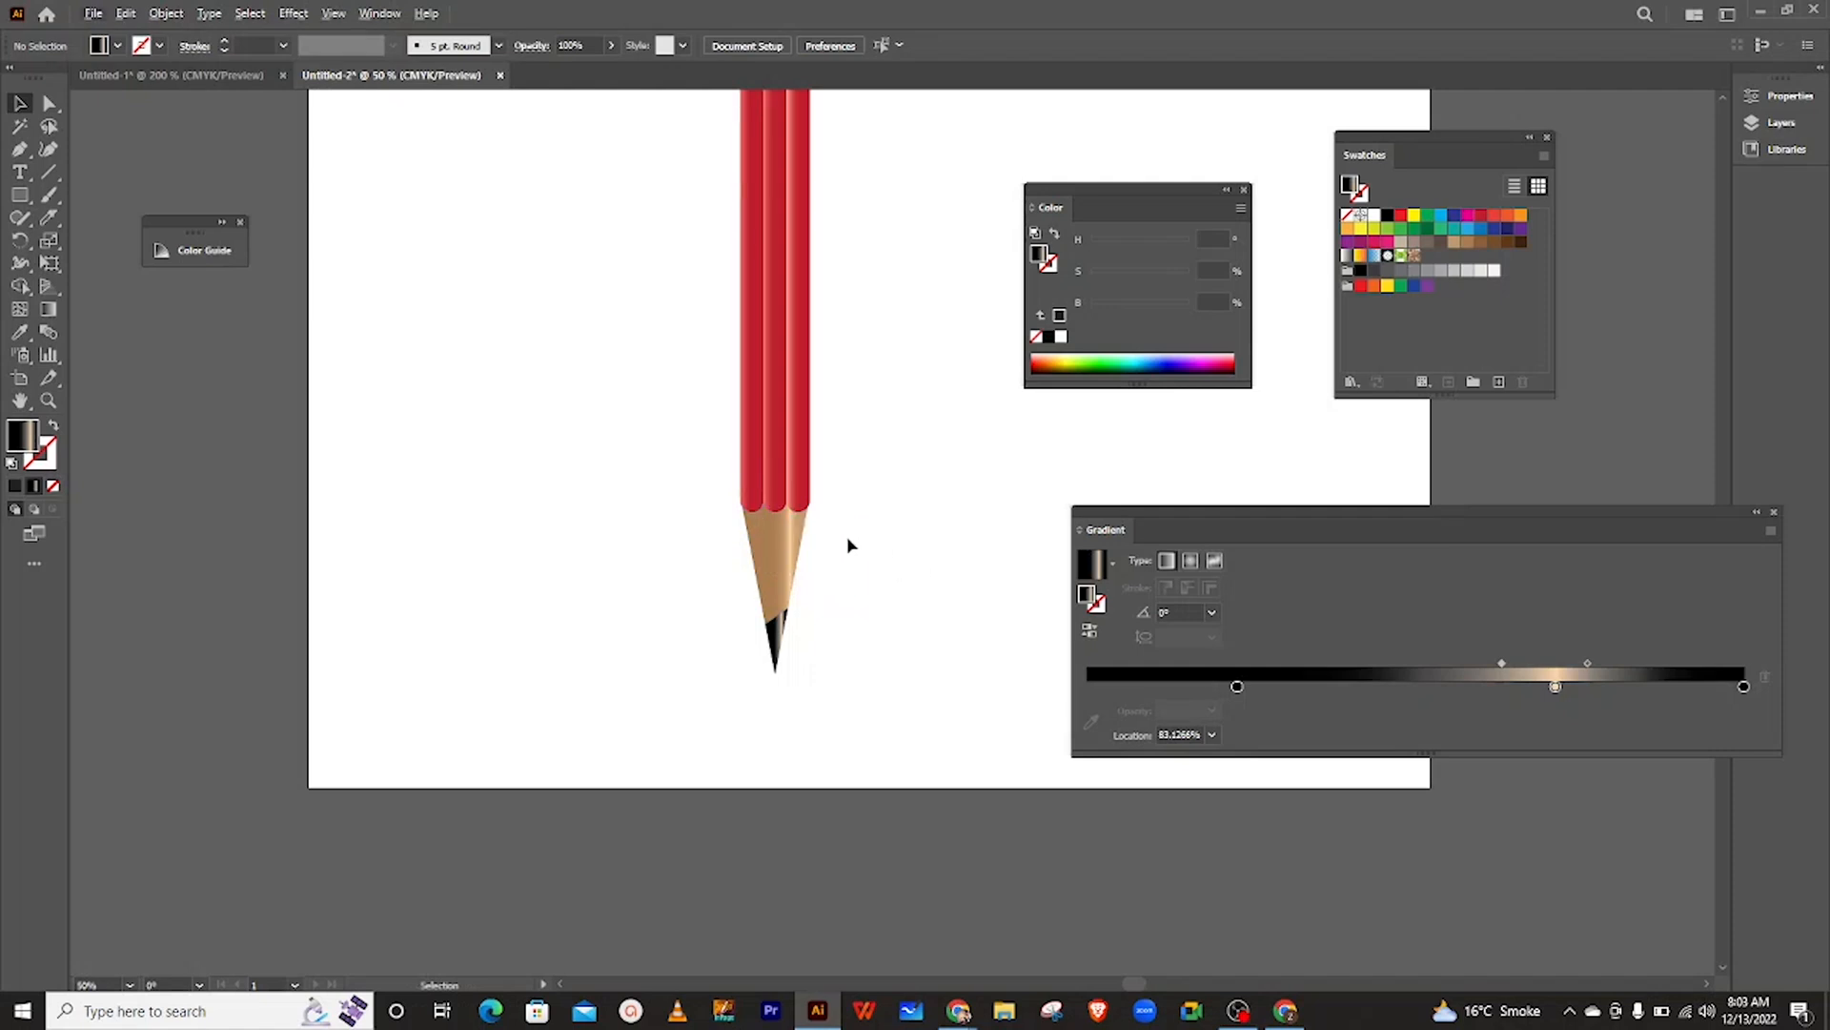
scroll(850, 544, "up", 5)
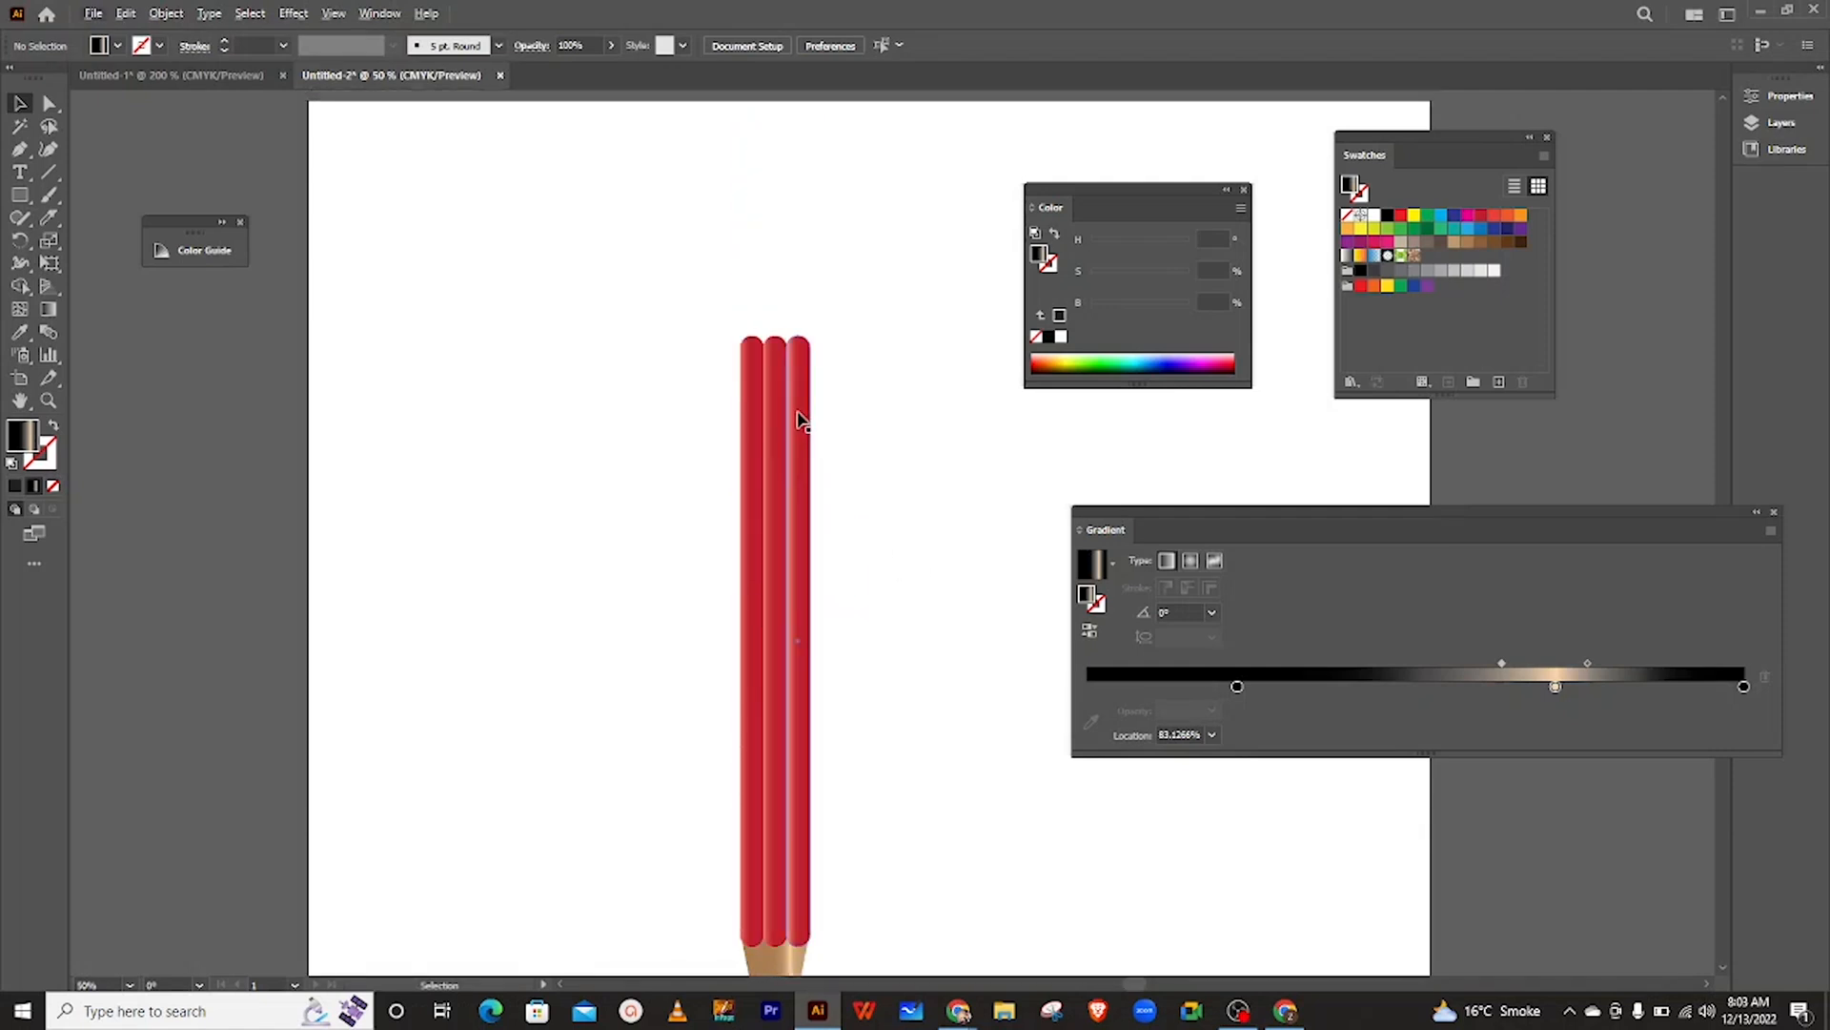
scroll(786, 386, "up", 3)
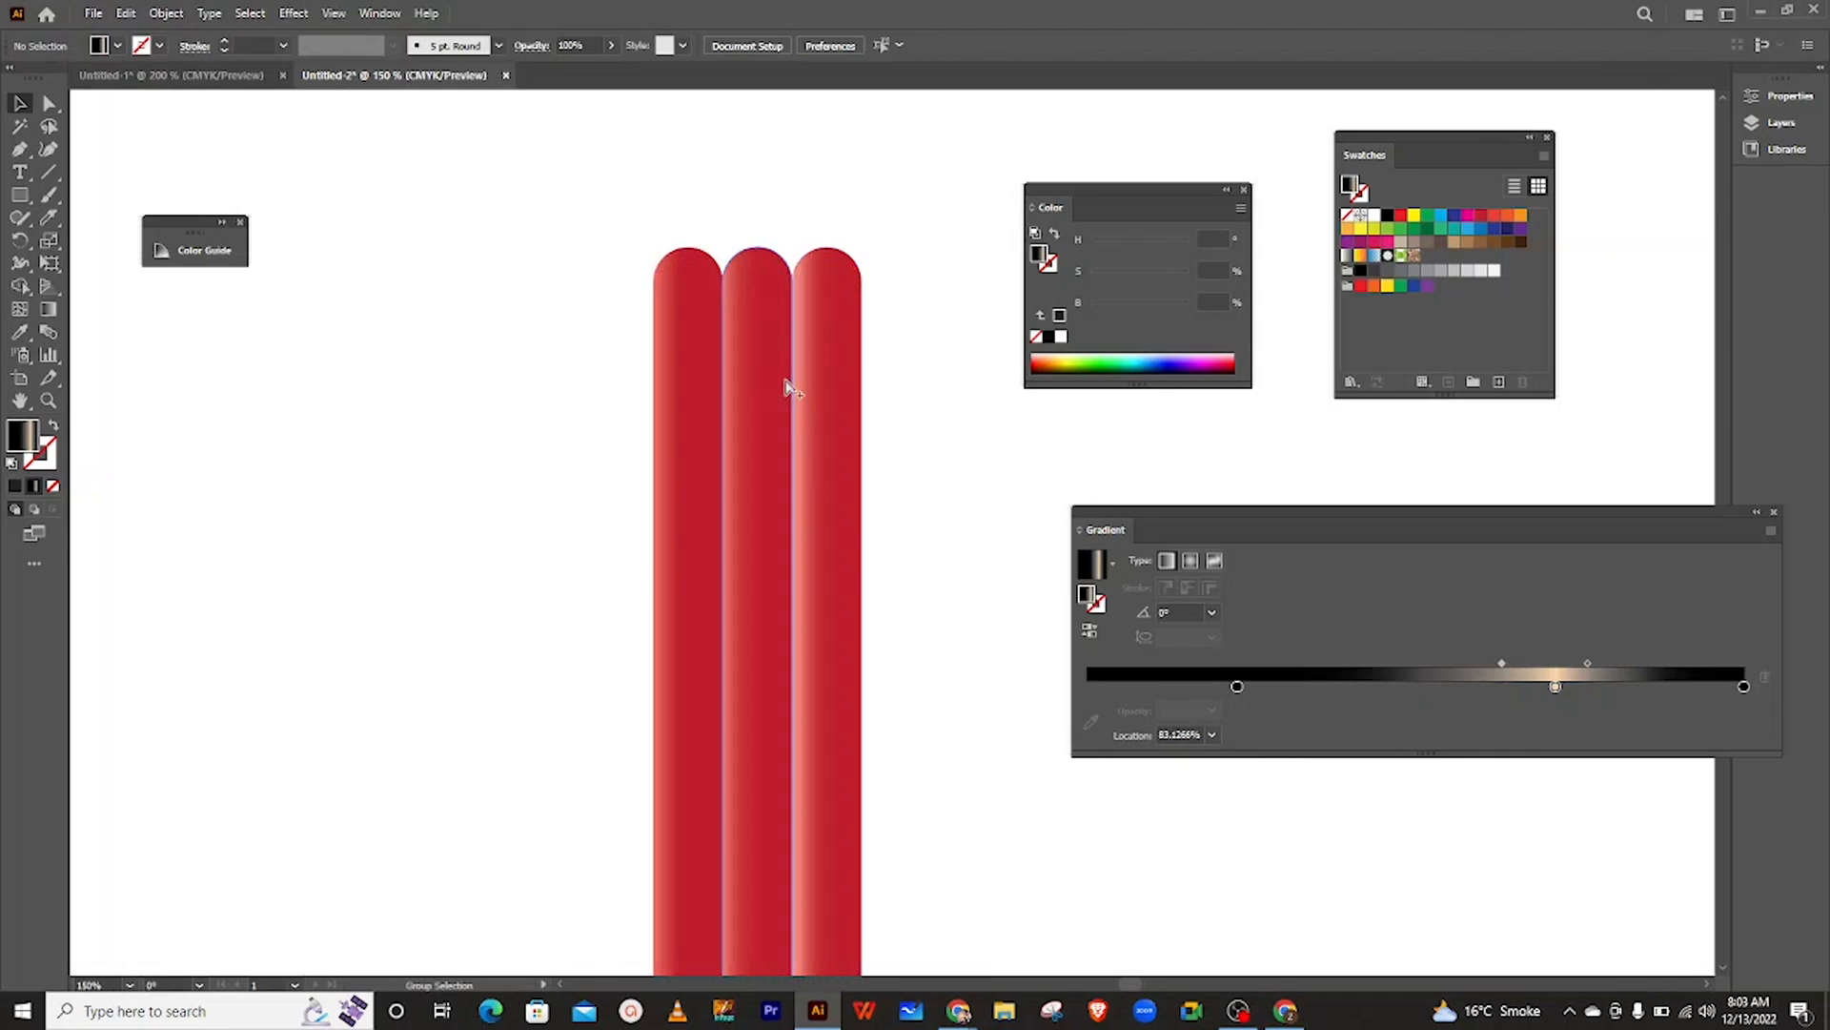
scroll(787, 386, "right", 2)
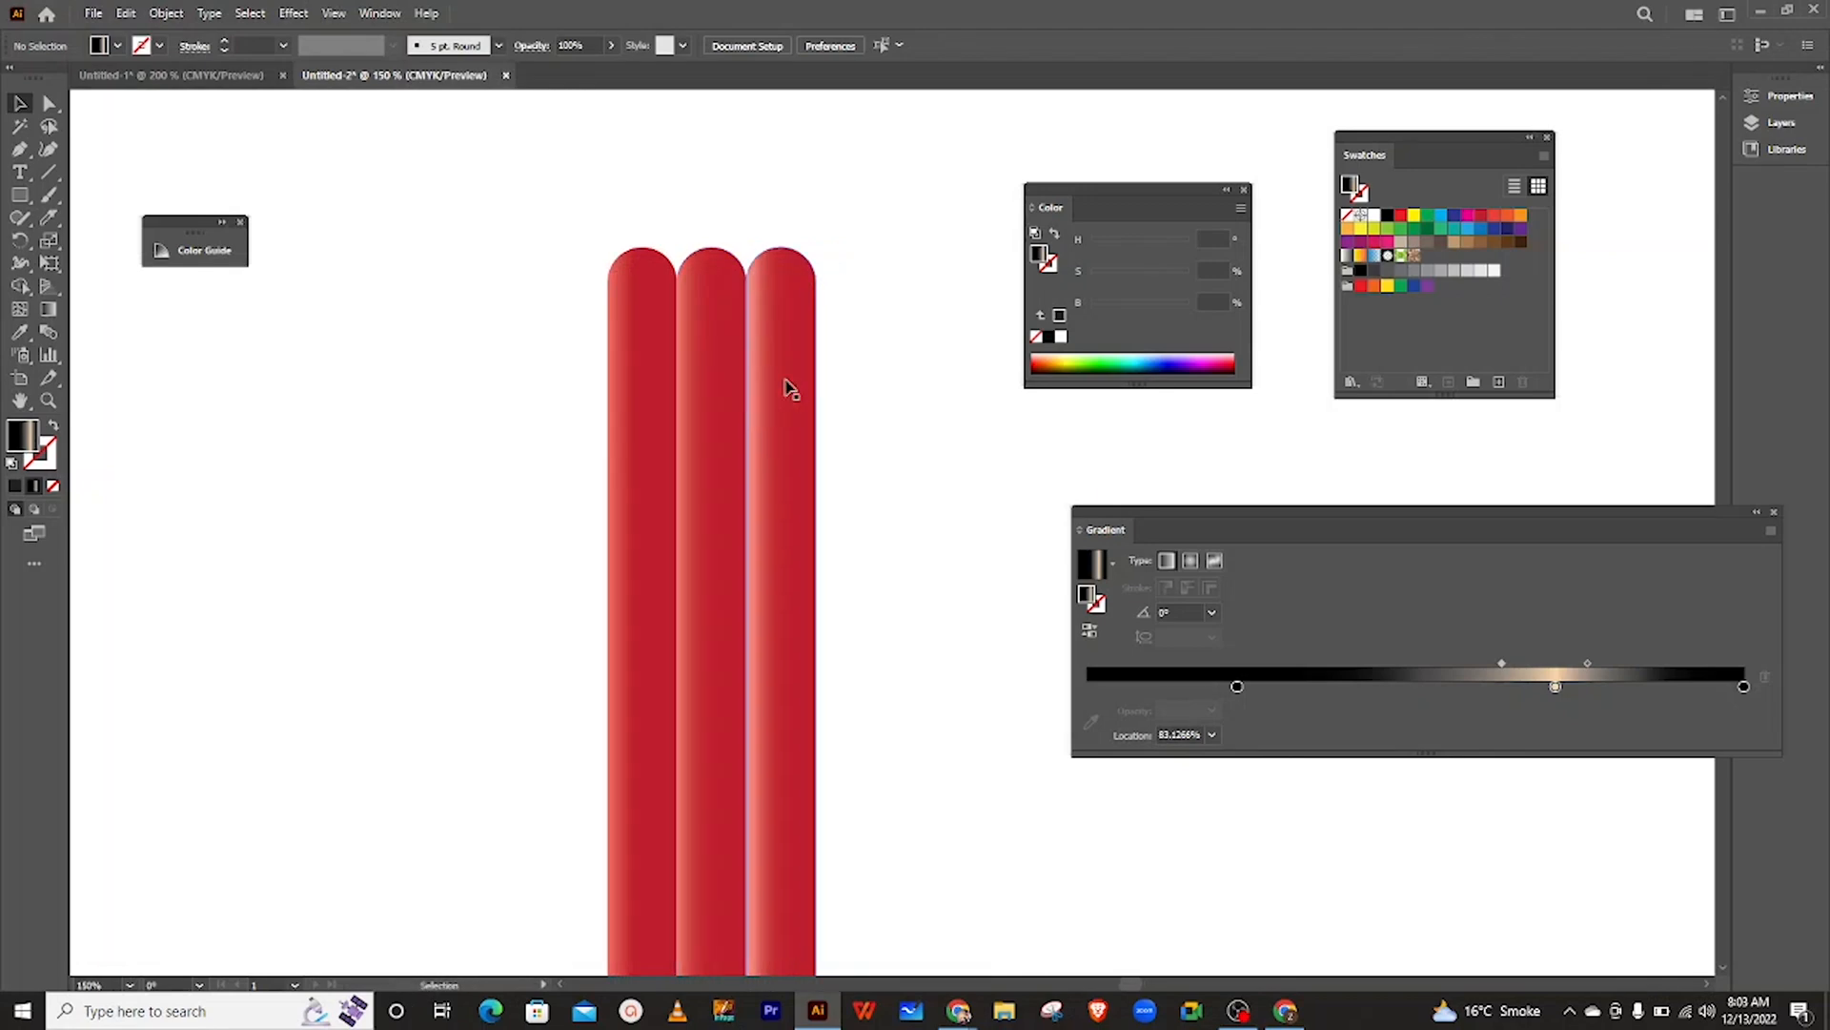
- Draw a rectangle about 66.7 by 80.4 px covering the rounded top of the three red pencil bars
key("m")
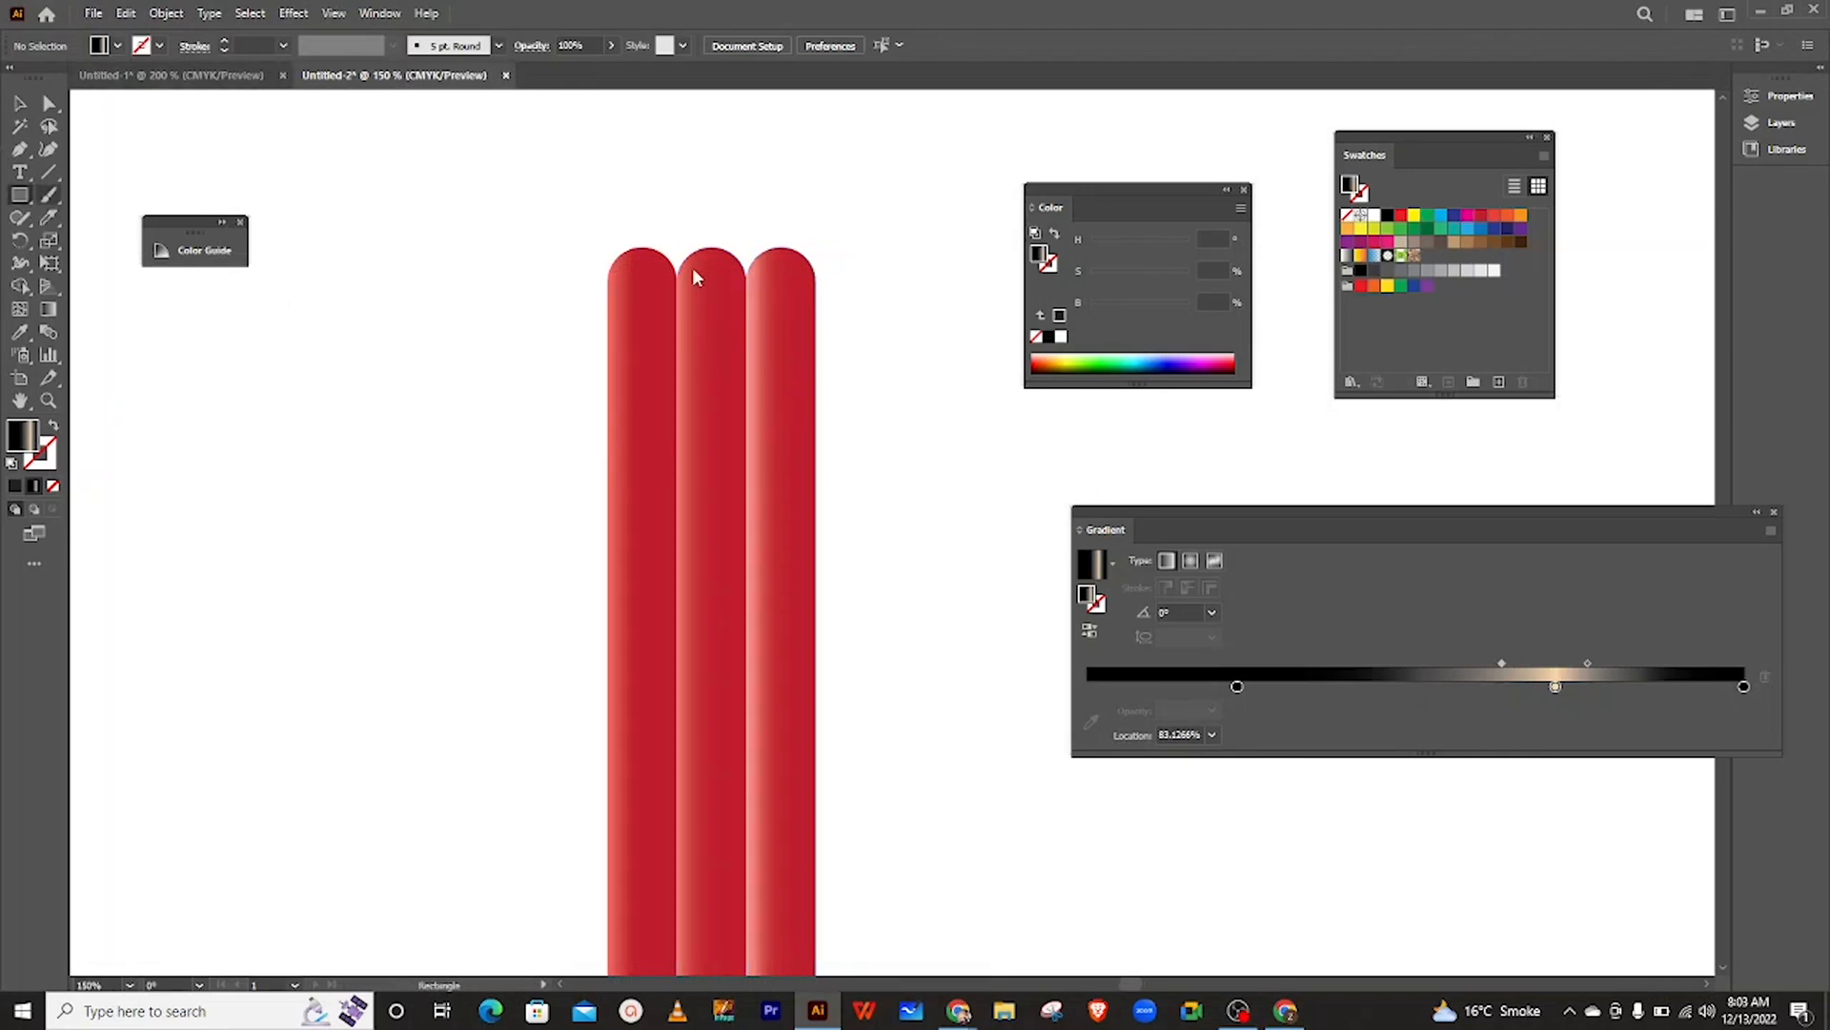
left_click_drag(607, 149, 815, 400)
key("v")
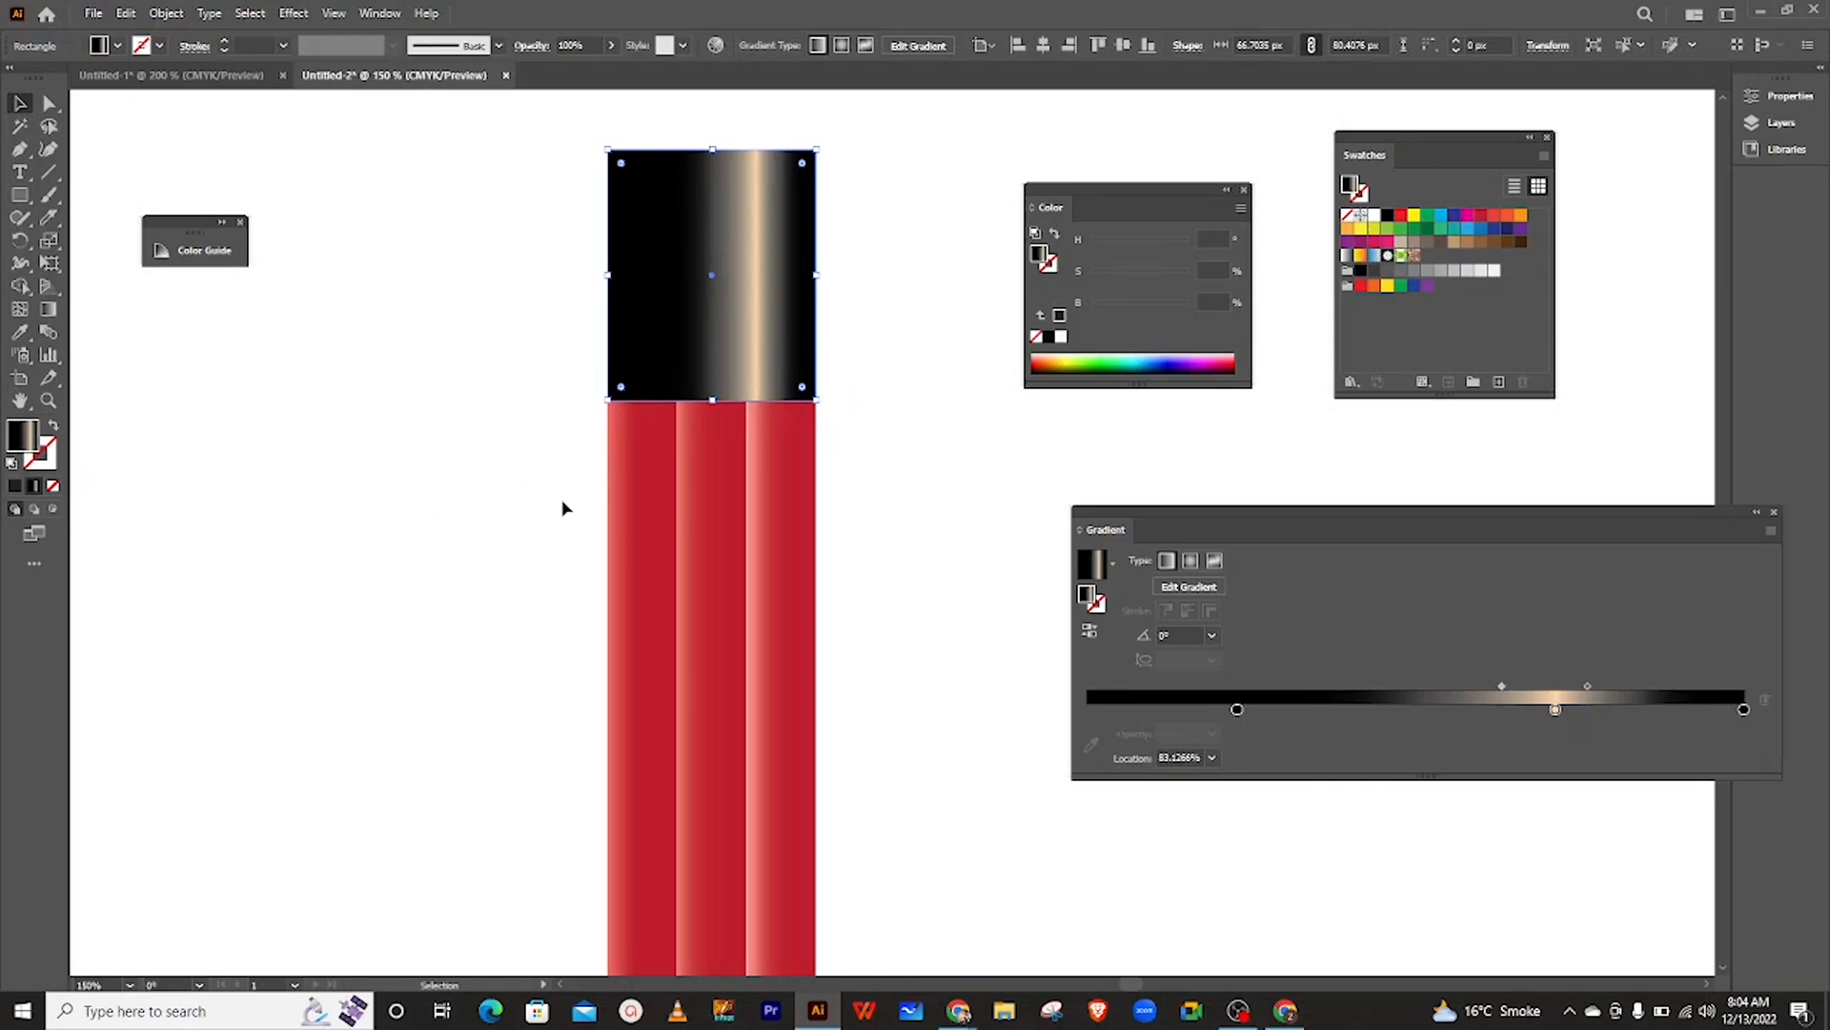
- Fill the rectangle at the pencil's top with the tan wood gradient sampled from the sharpened wooden section
scroll(562, 508, "down", 3)
scroll(563, 508, "down", 5)
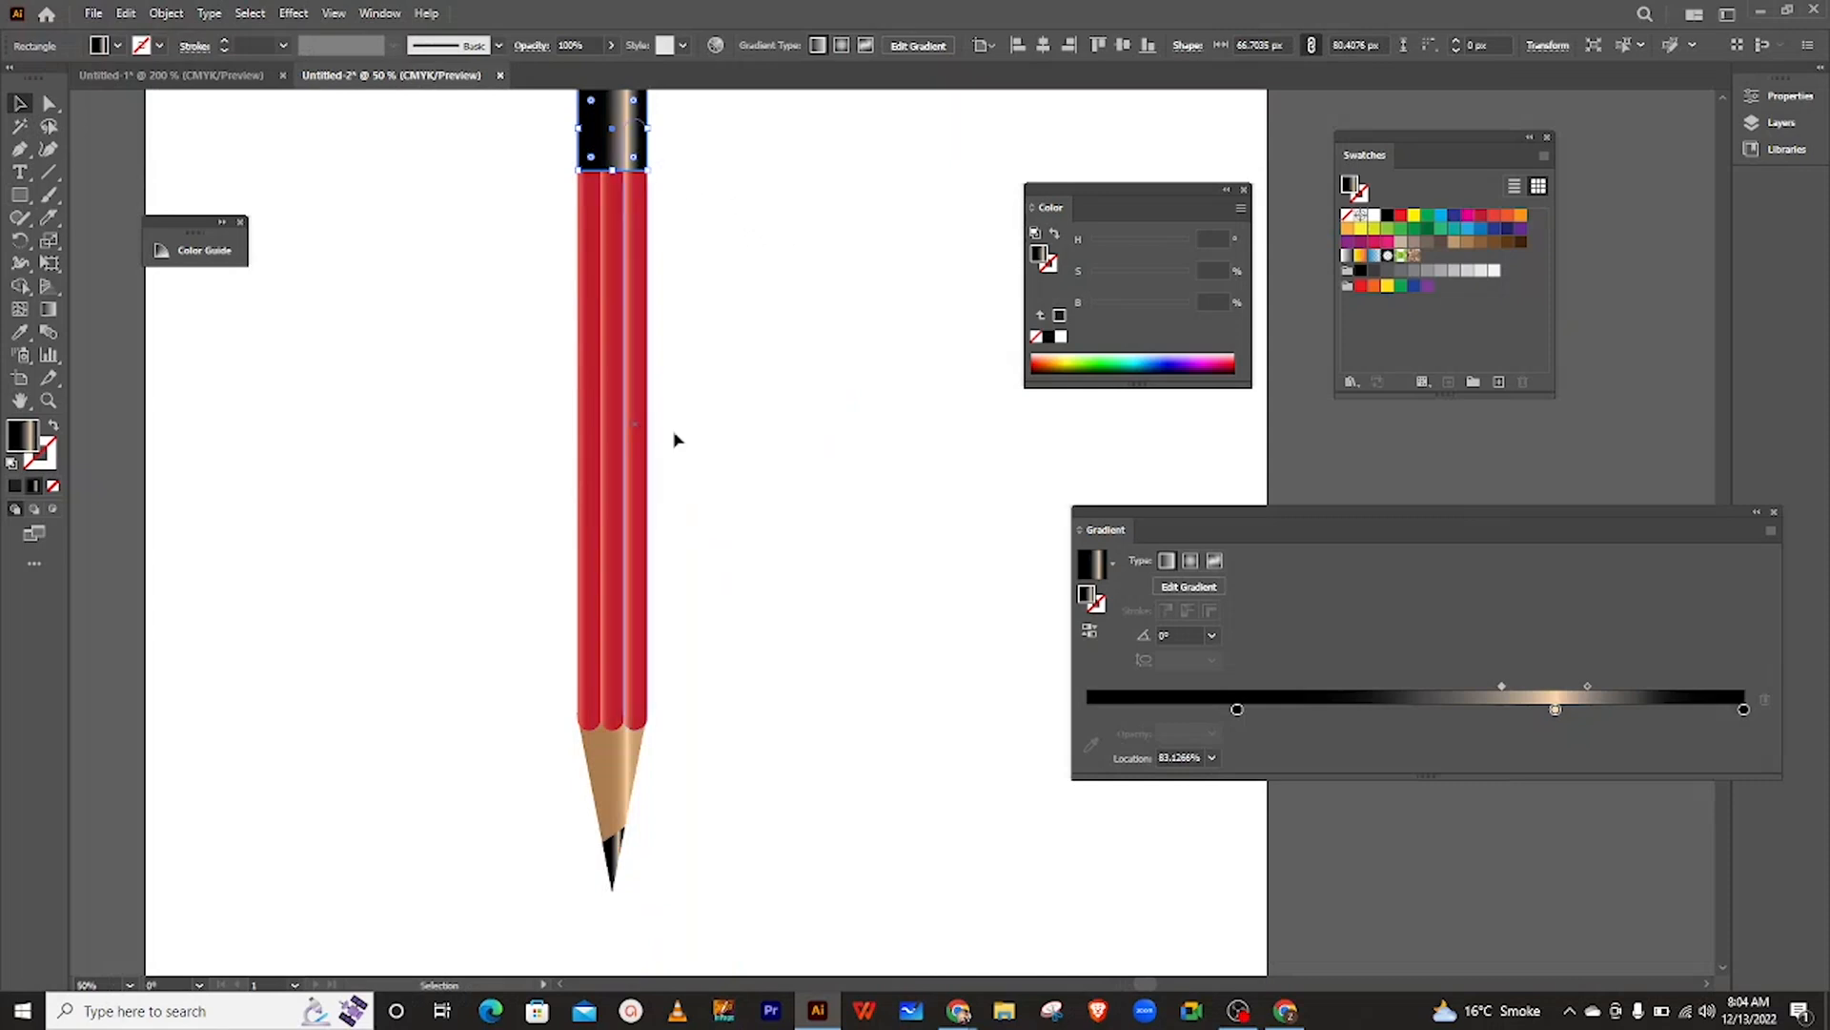
left_click(611, 782)
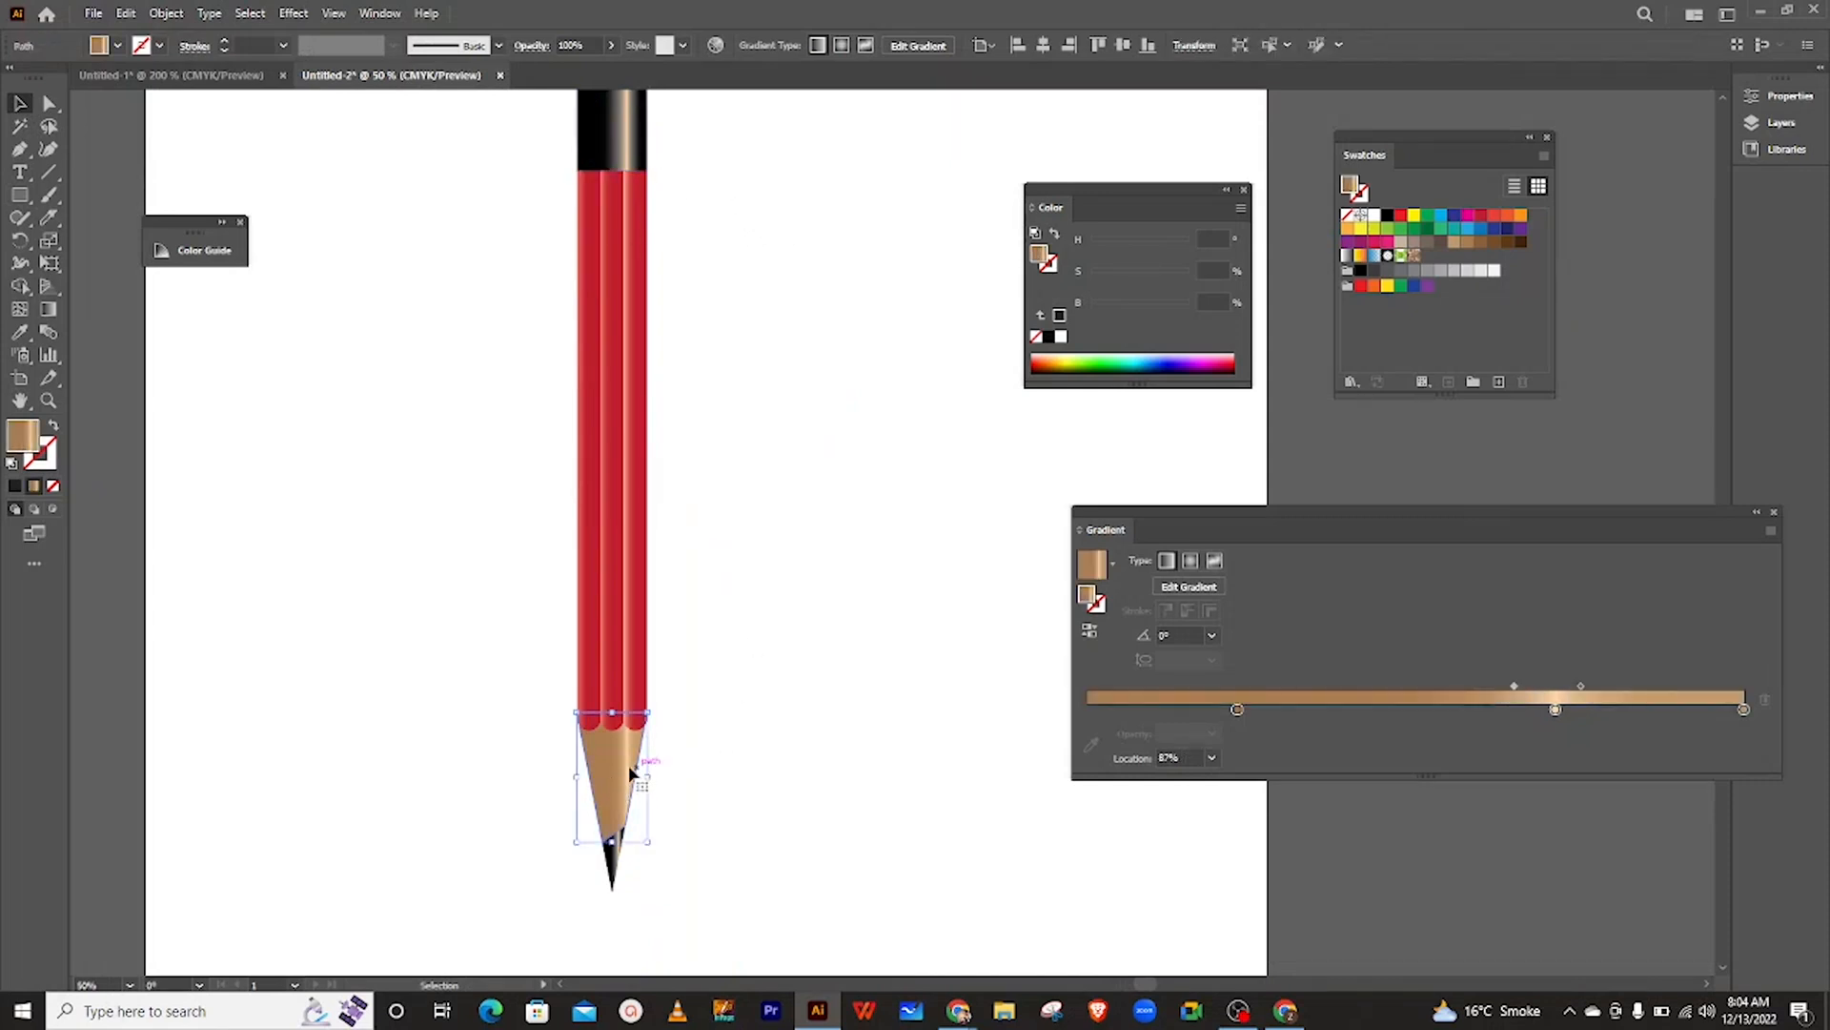
left_click(878, 226)
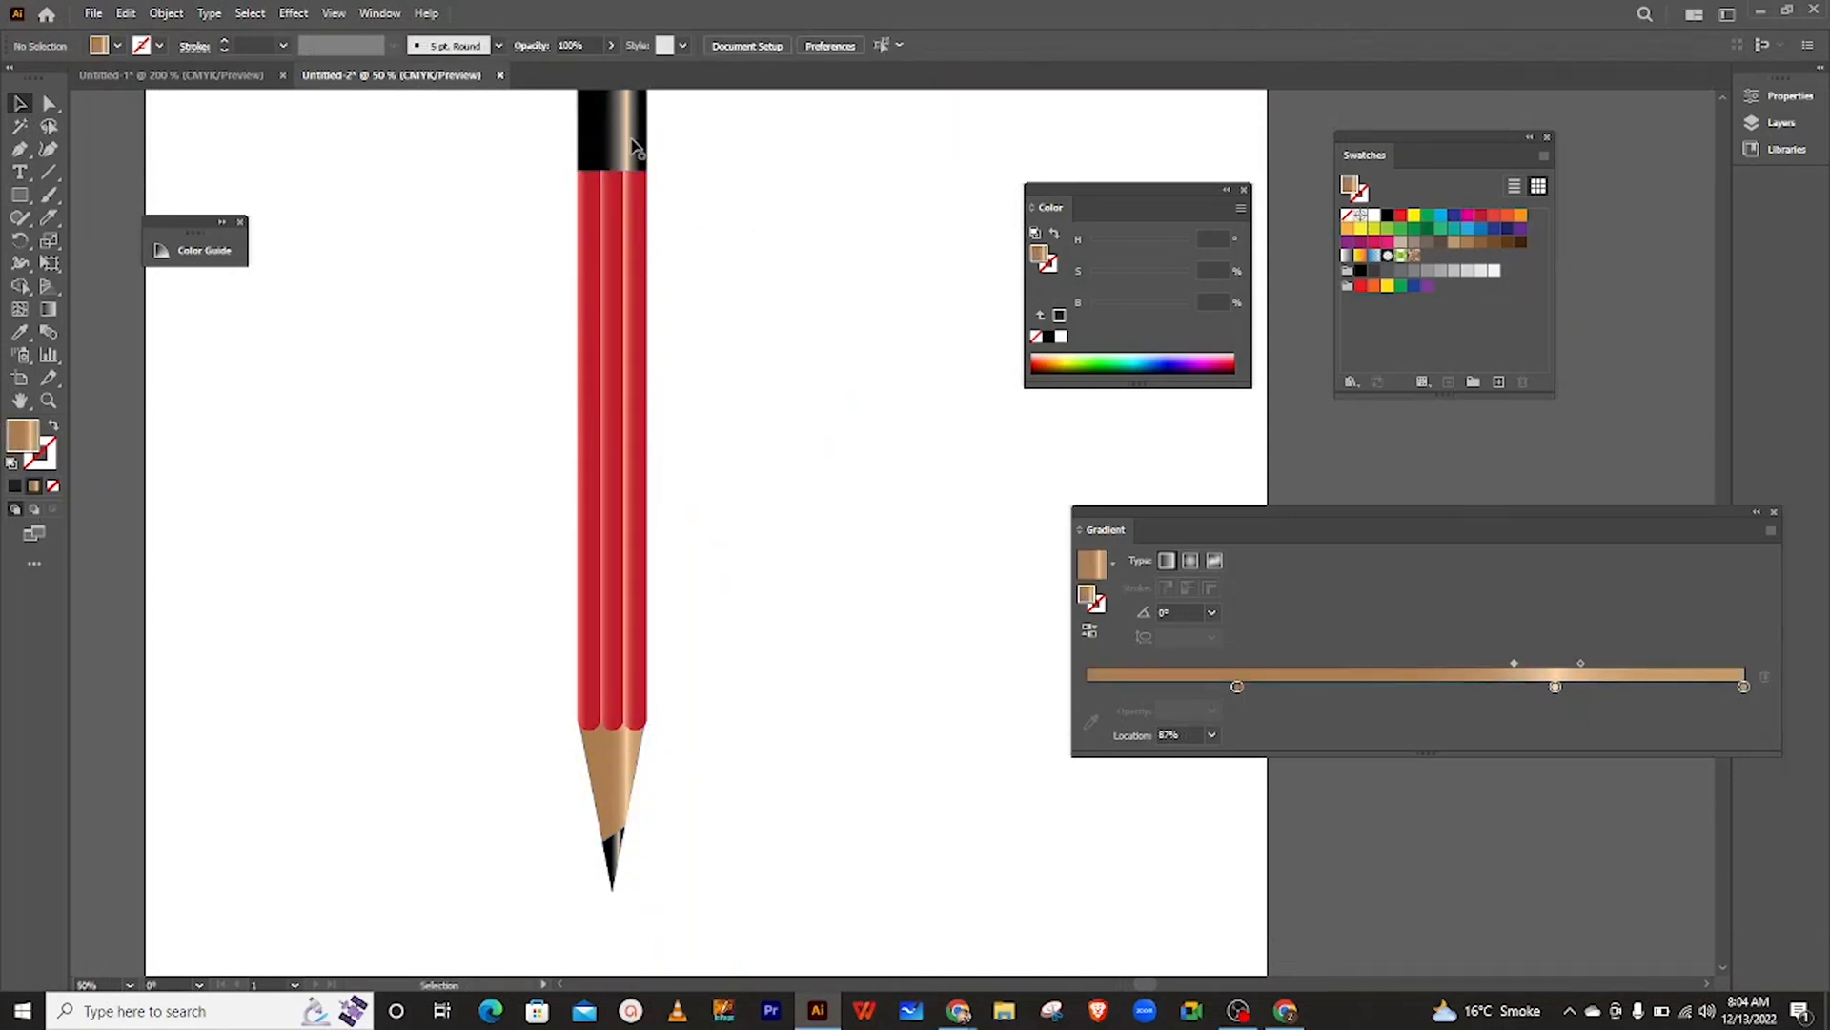
left_click(637, 149)
left_click(19, 331)
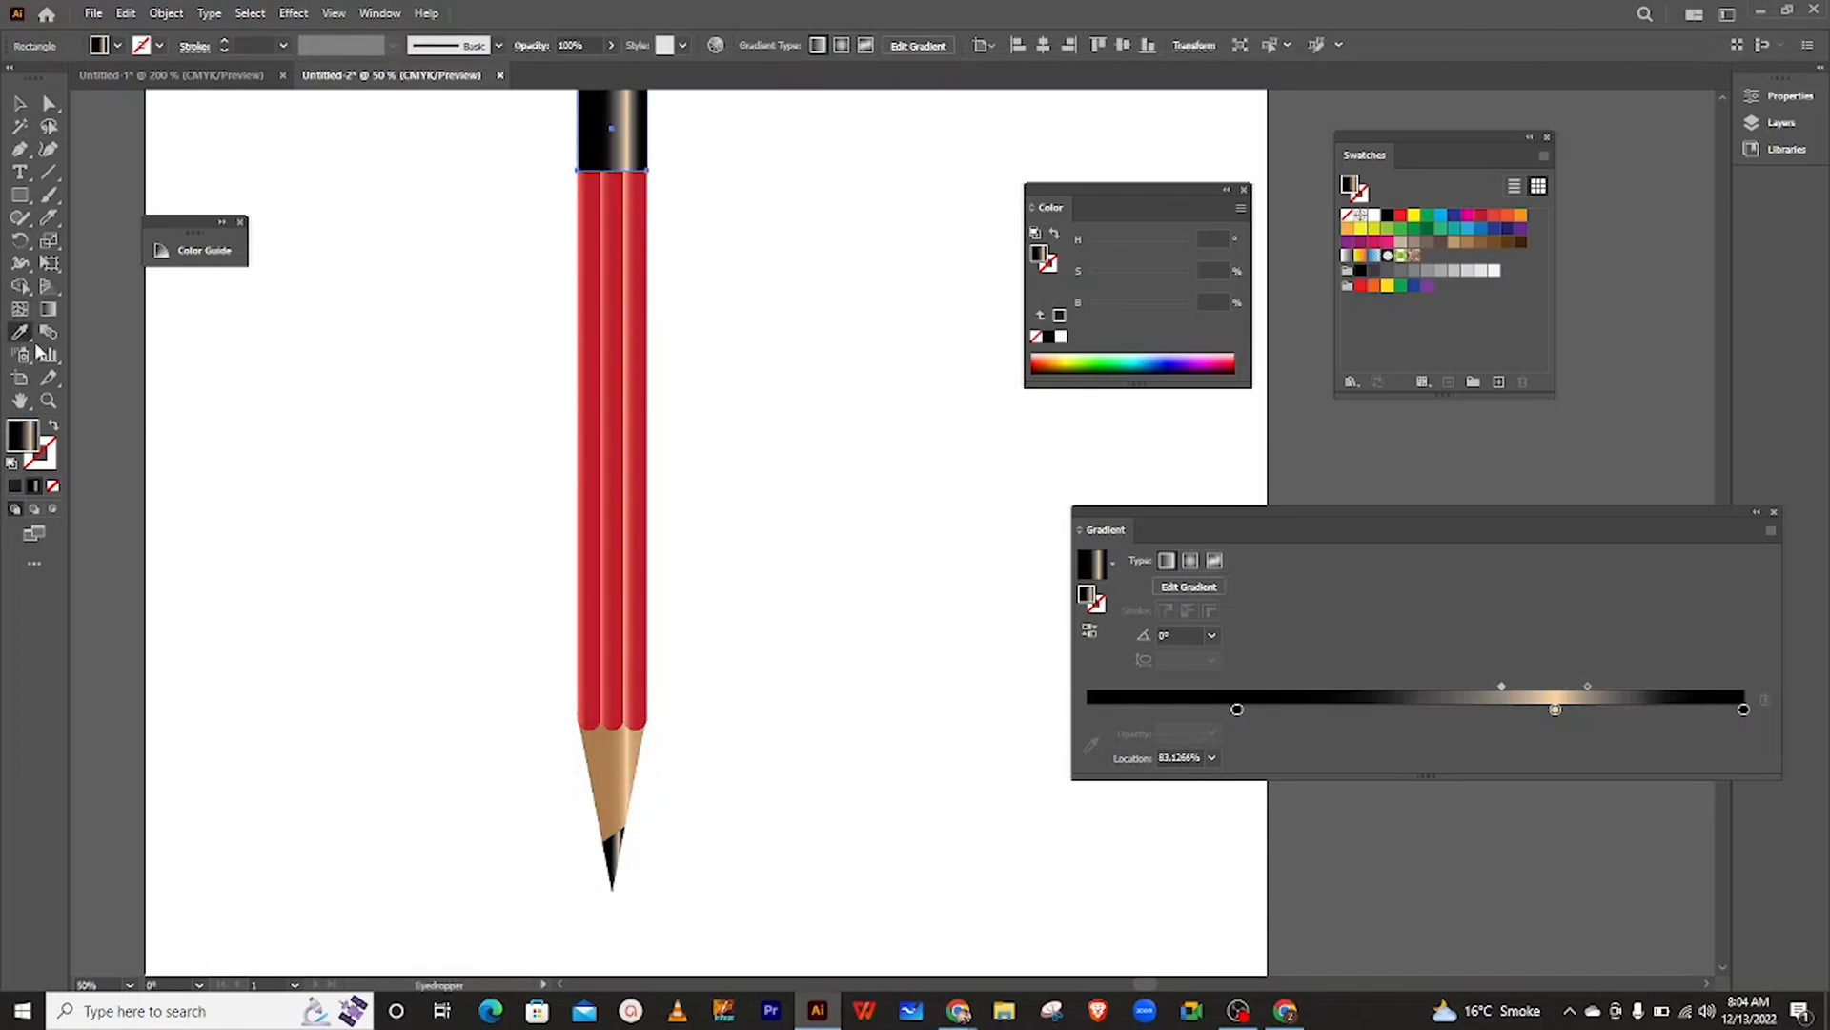
left_click(618, 770)
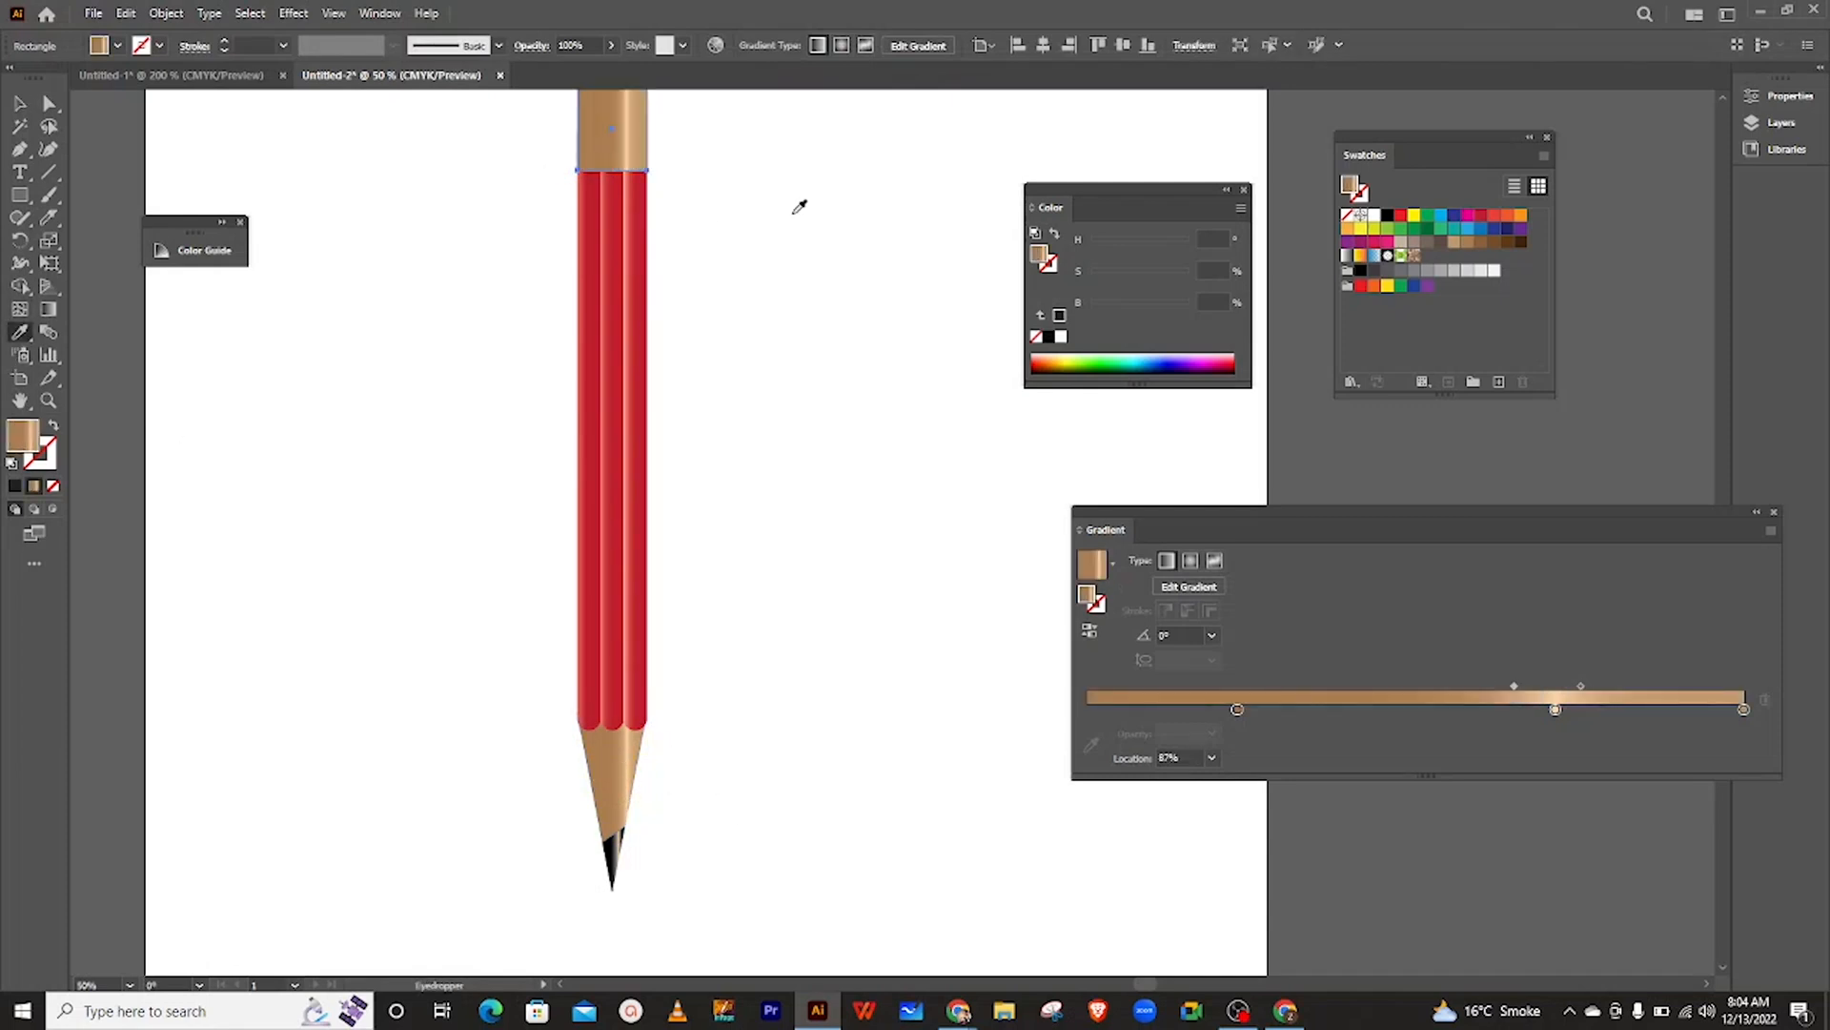
key("v")
left_click(742, 203)
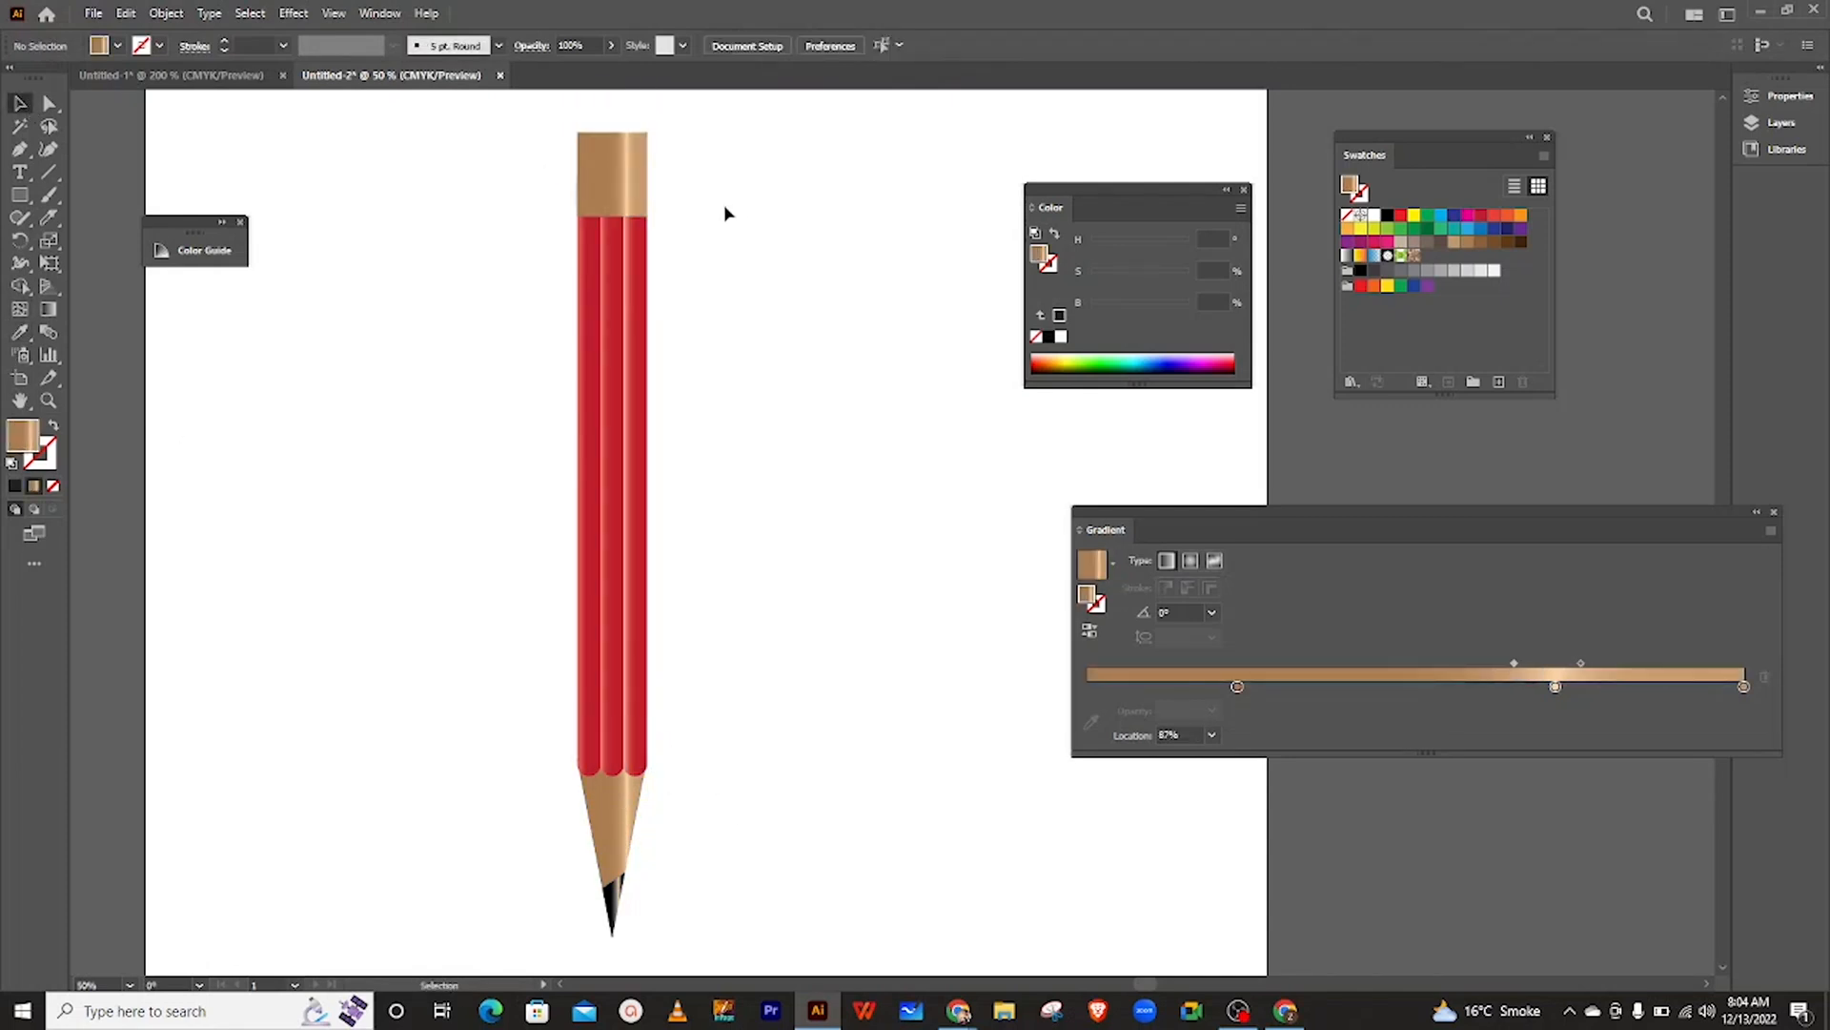
- Duplicate the tan rectangle and place the copy directly above it, overlapping its upper part and matching its width
scroll(724, 286, "up", 5)
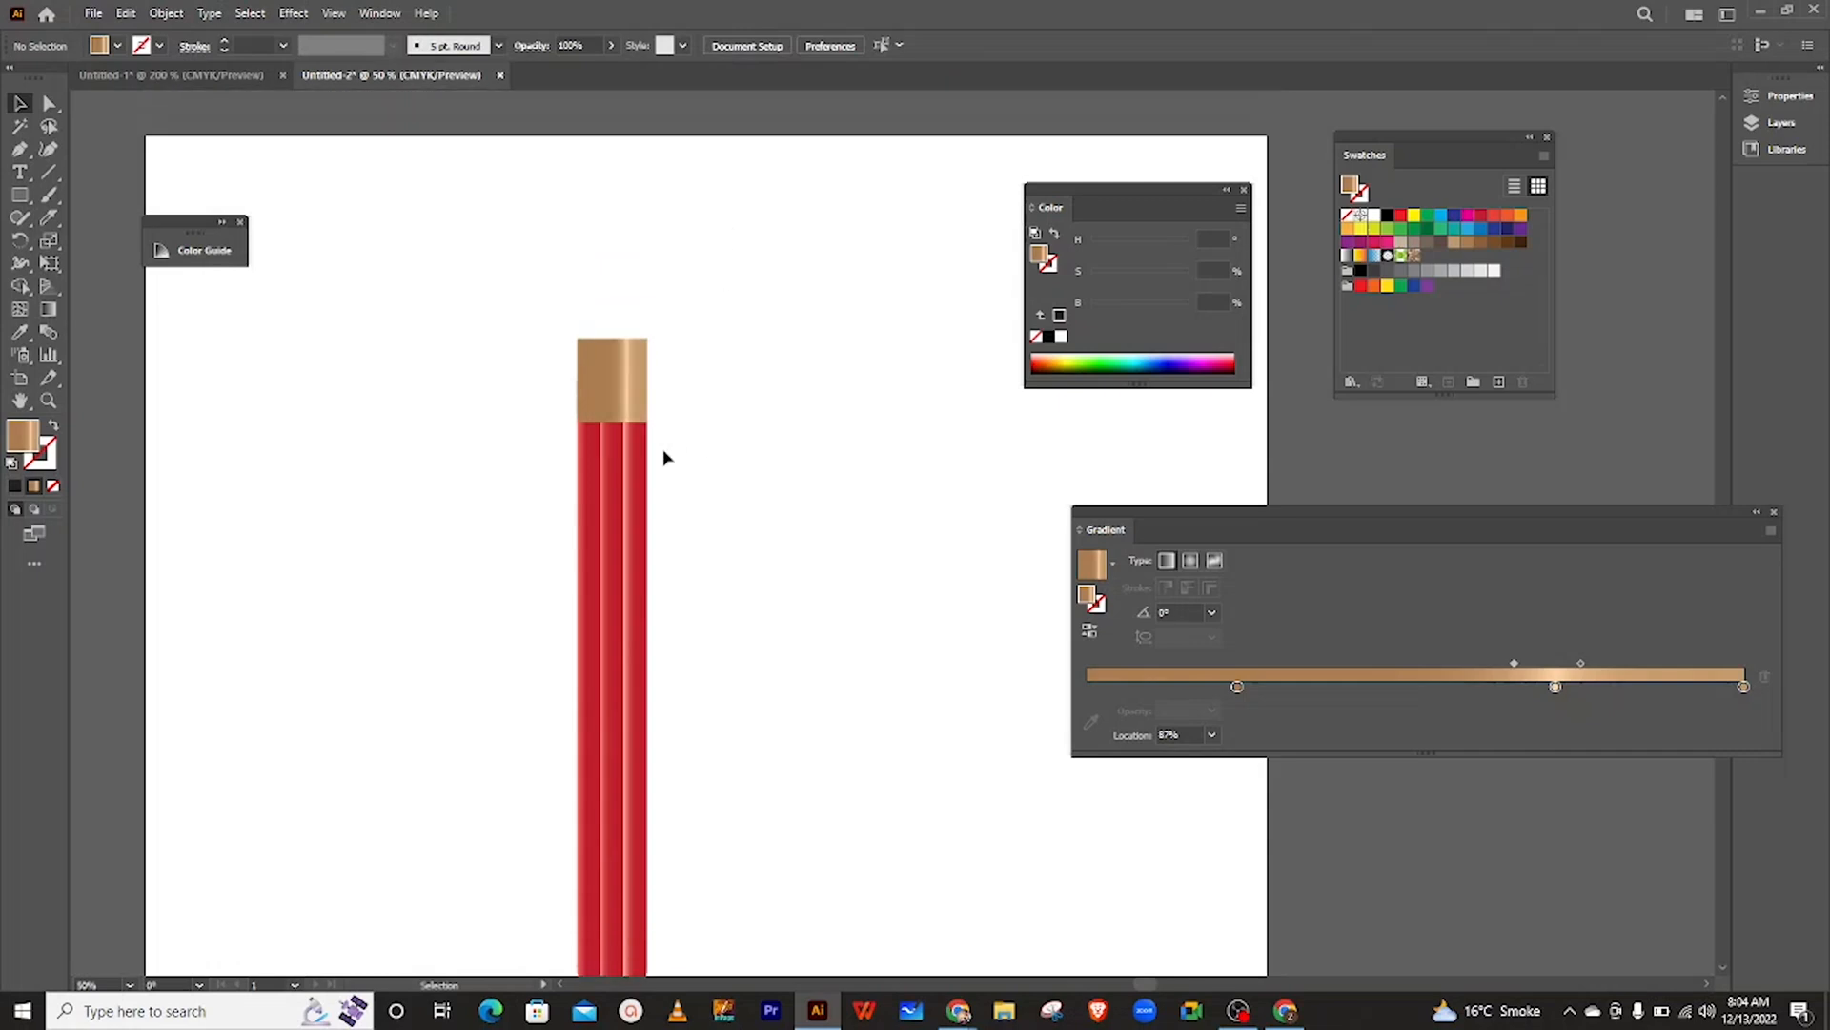
left_click_drag(524, 519, 771, 552)
left_click(727, 500)
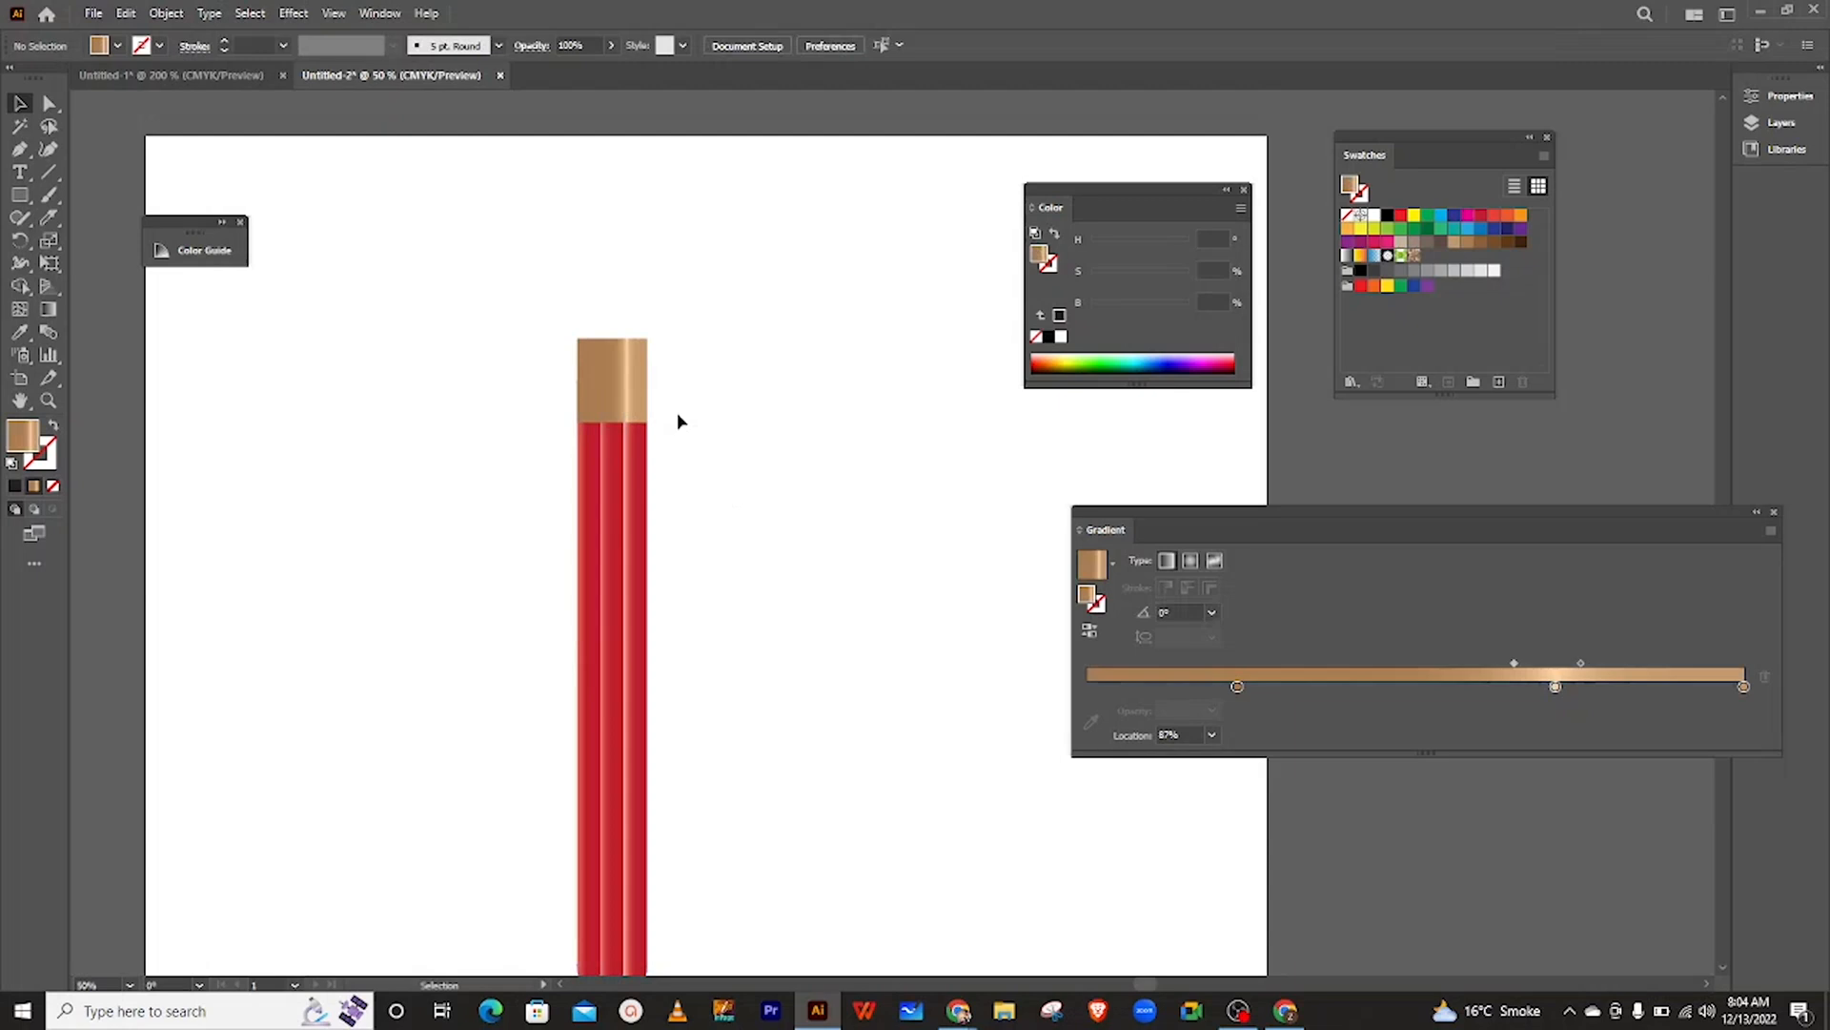
left_click(588, 377)
key("a")
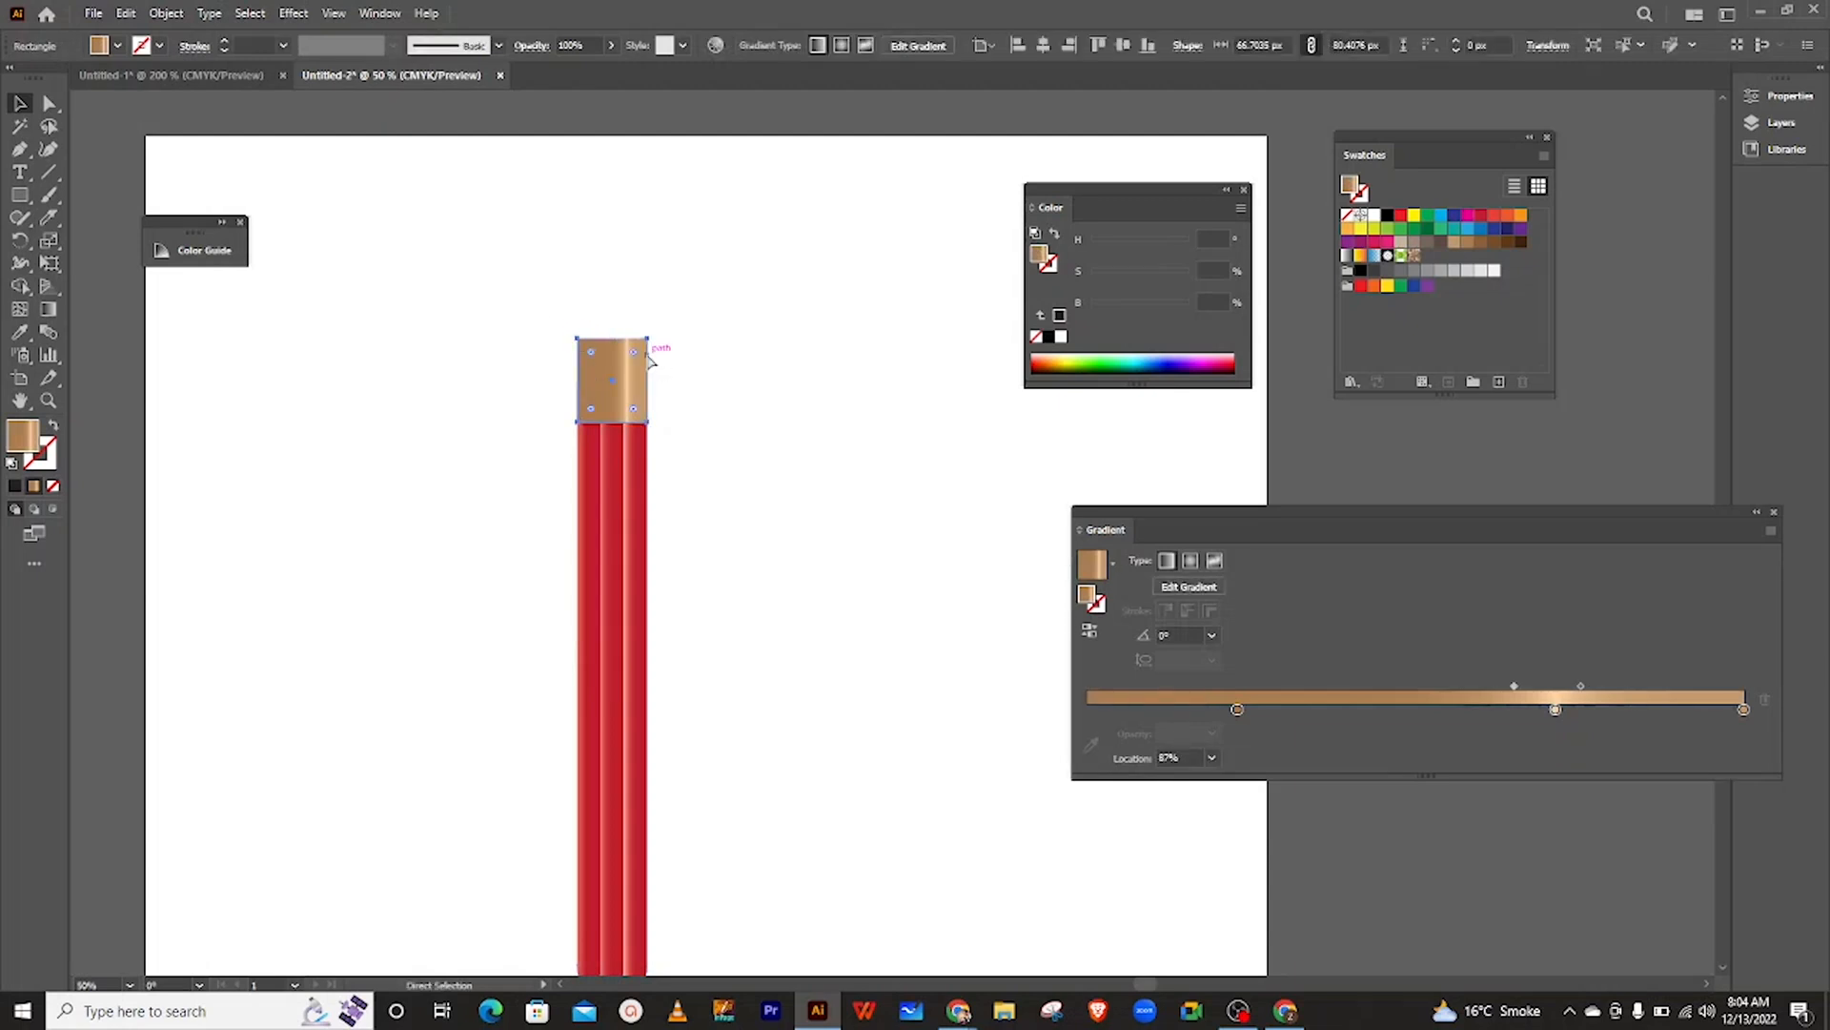
key("ctrl+v")
key("v")
mouse_move(892, 532)
left_mouse_down()
mouse_move(837, 434)
mouse_move(681, 307)
mouse_move(619, 321)
left_mouse_up()
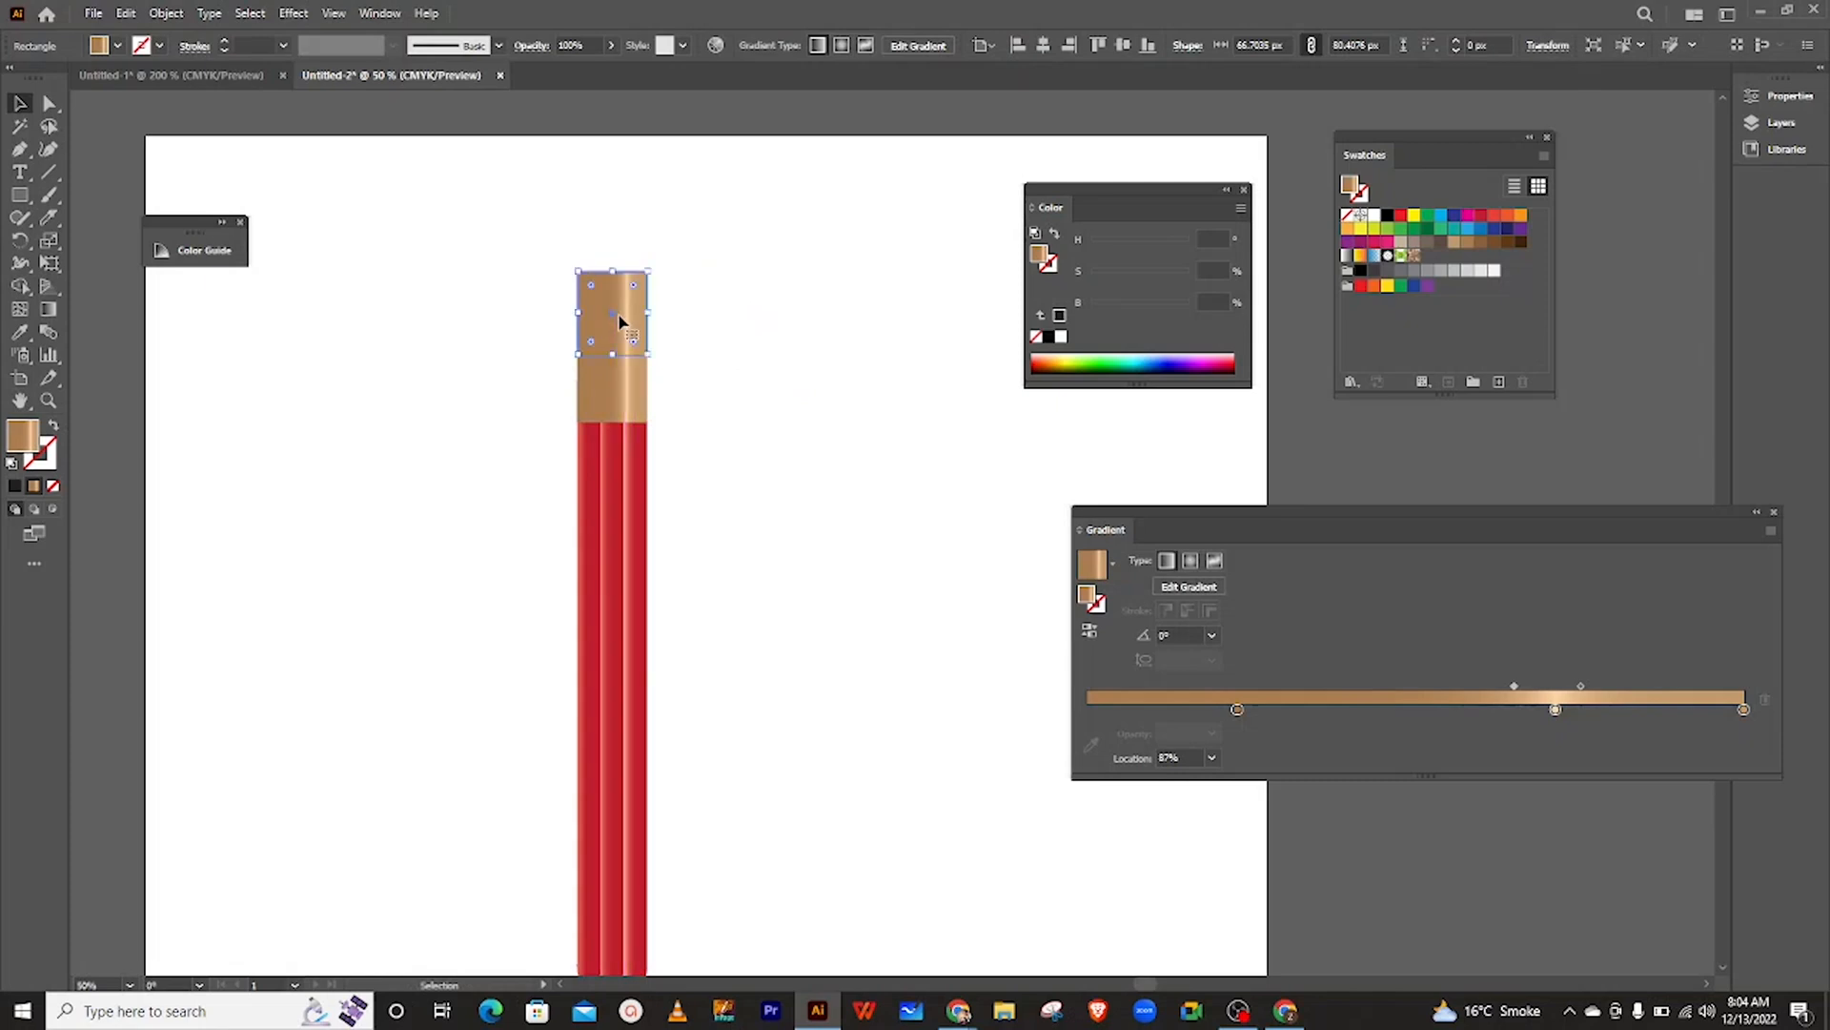
- Round all corners of the upper tan rectangle to about 16.2 px and lower it further over the rectangle beneath
scroll(620, 321, "up", 4)
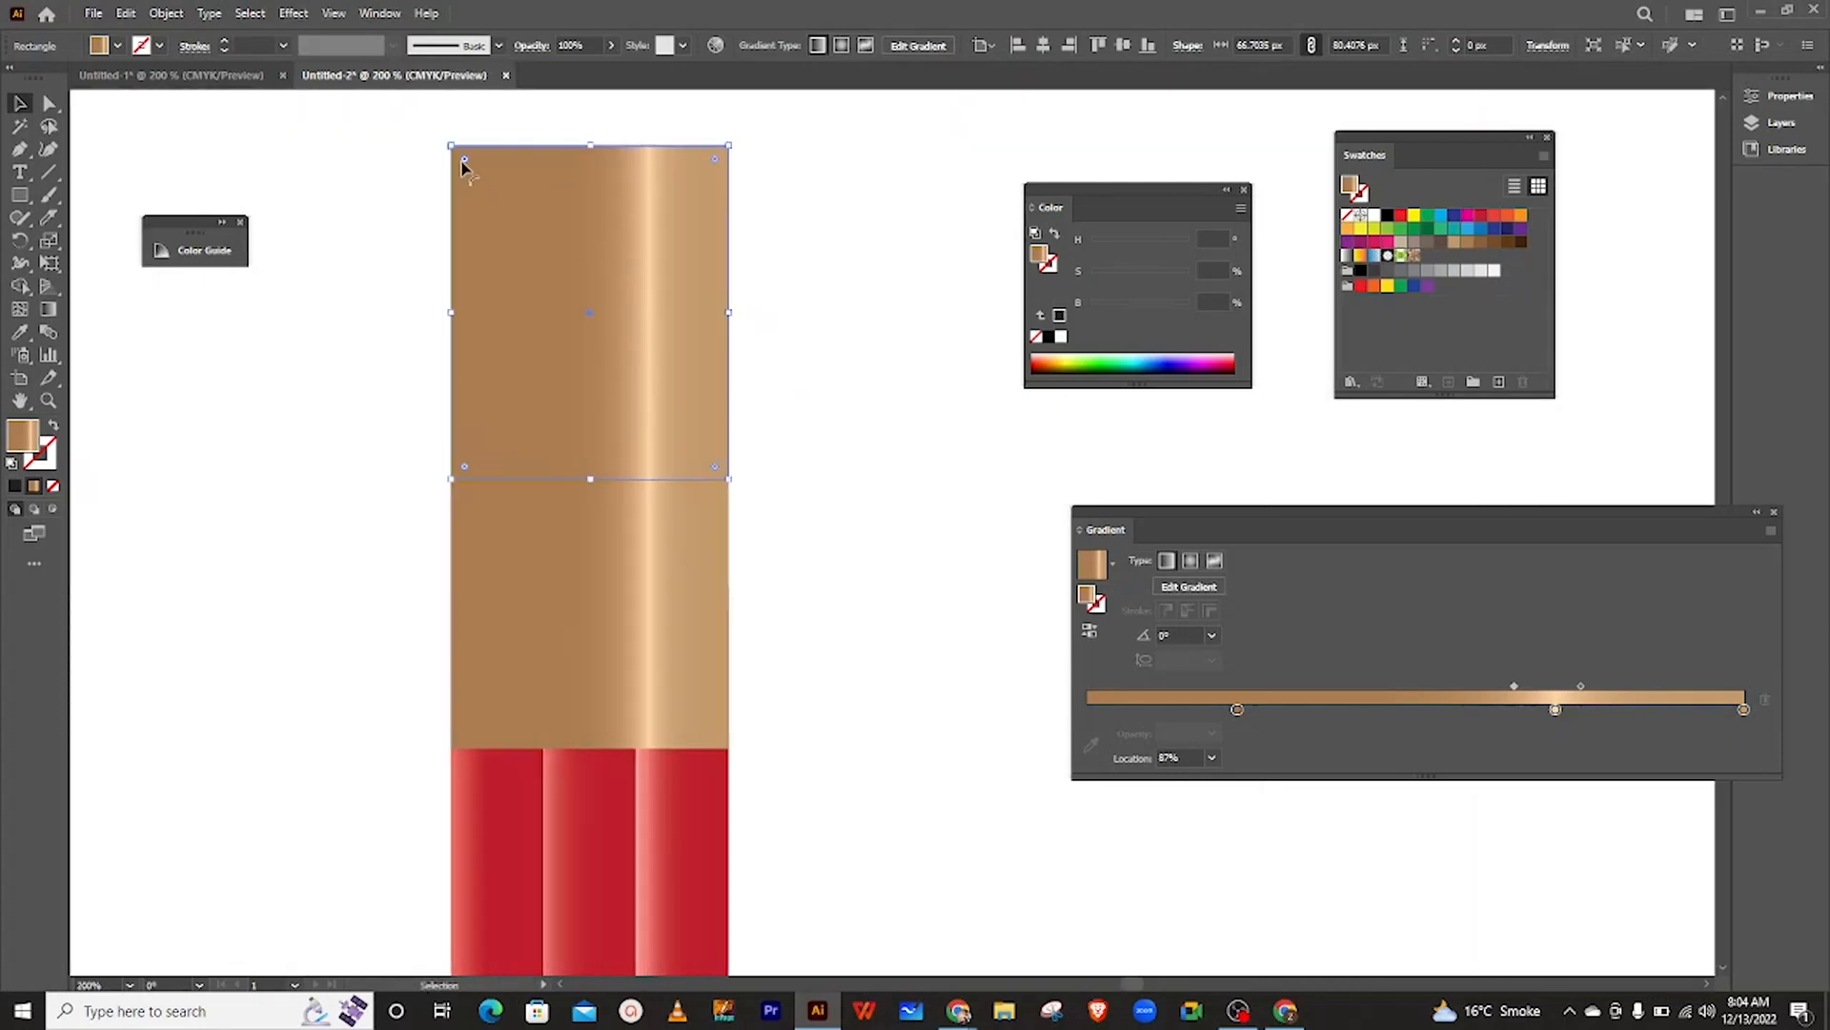
left_click_drag(461, 164, 496, 246)
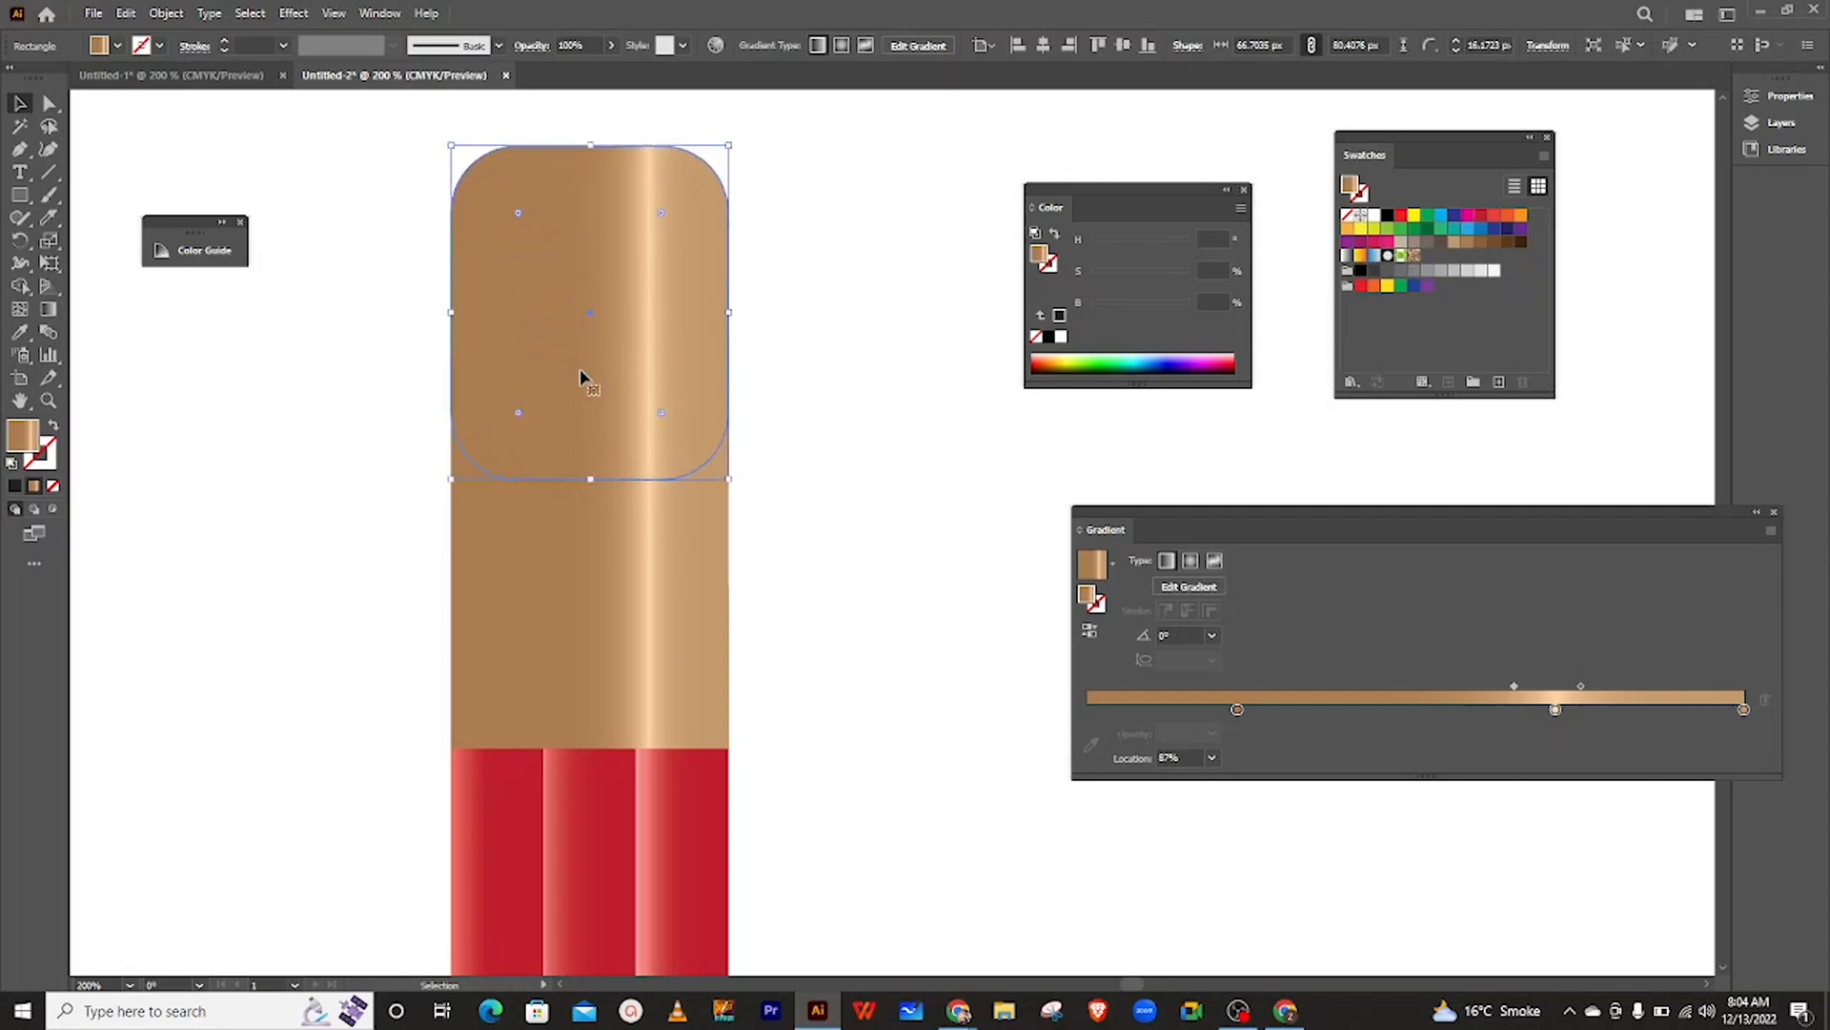
left_click_drag(588, 373, 587, 469)
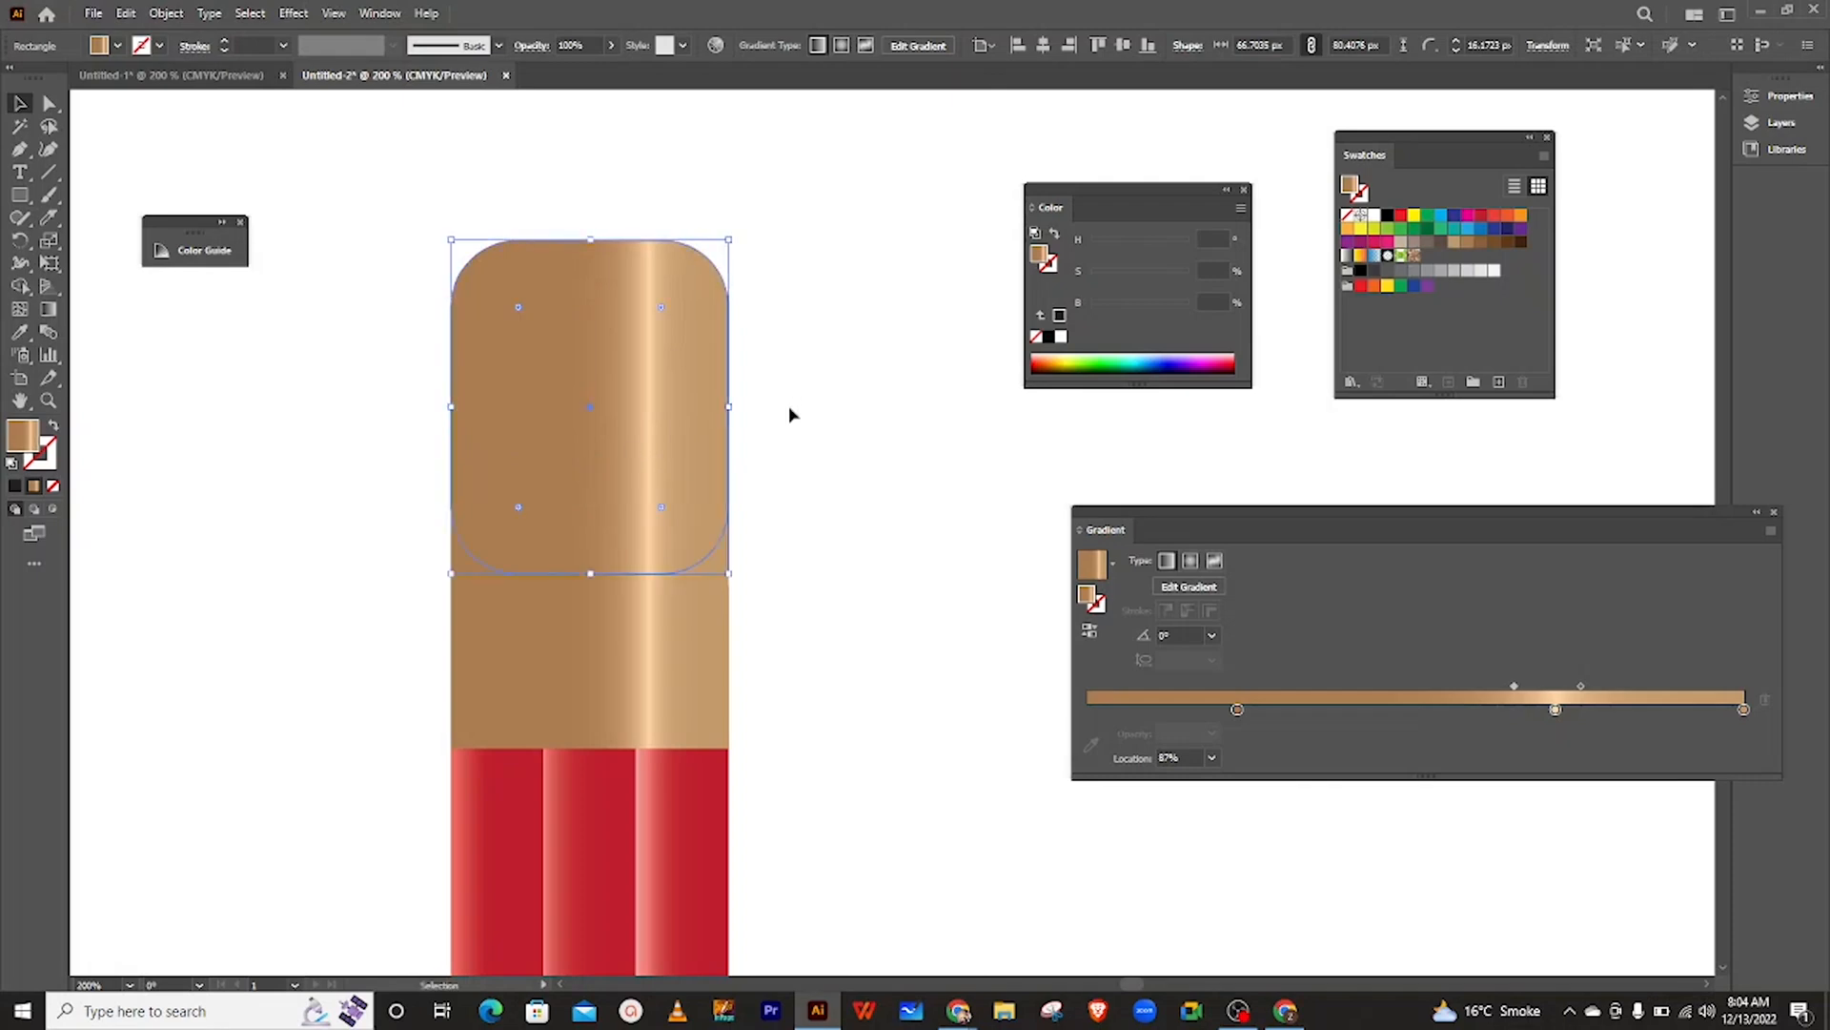
- Send the rounded rectangle backward and then to the back of the stacking order
right_click(658, 293)
mouse_move(781, 729)
left_click(915, 770)
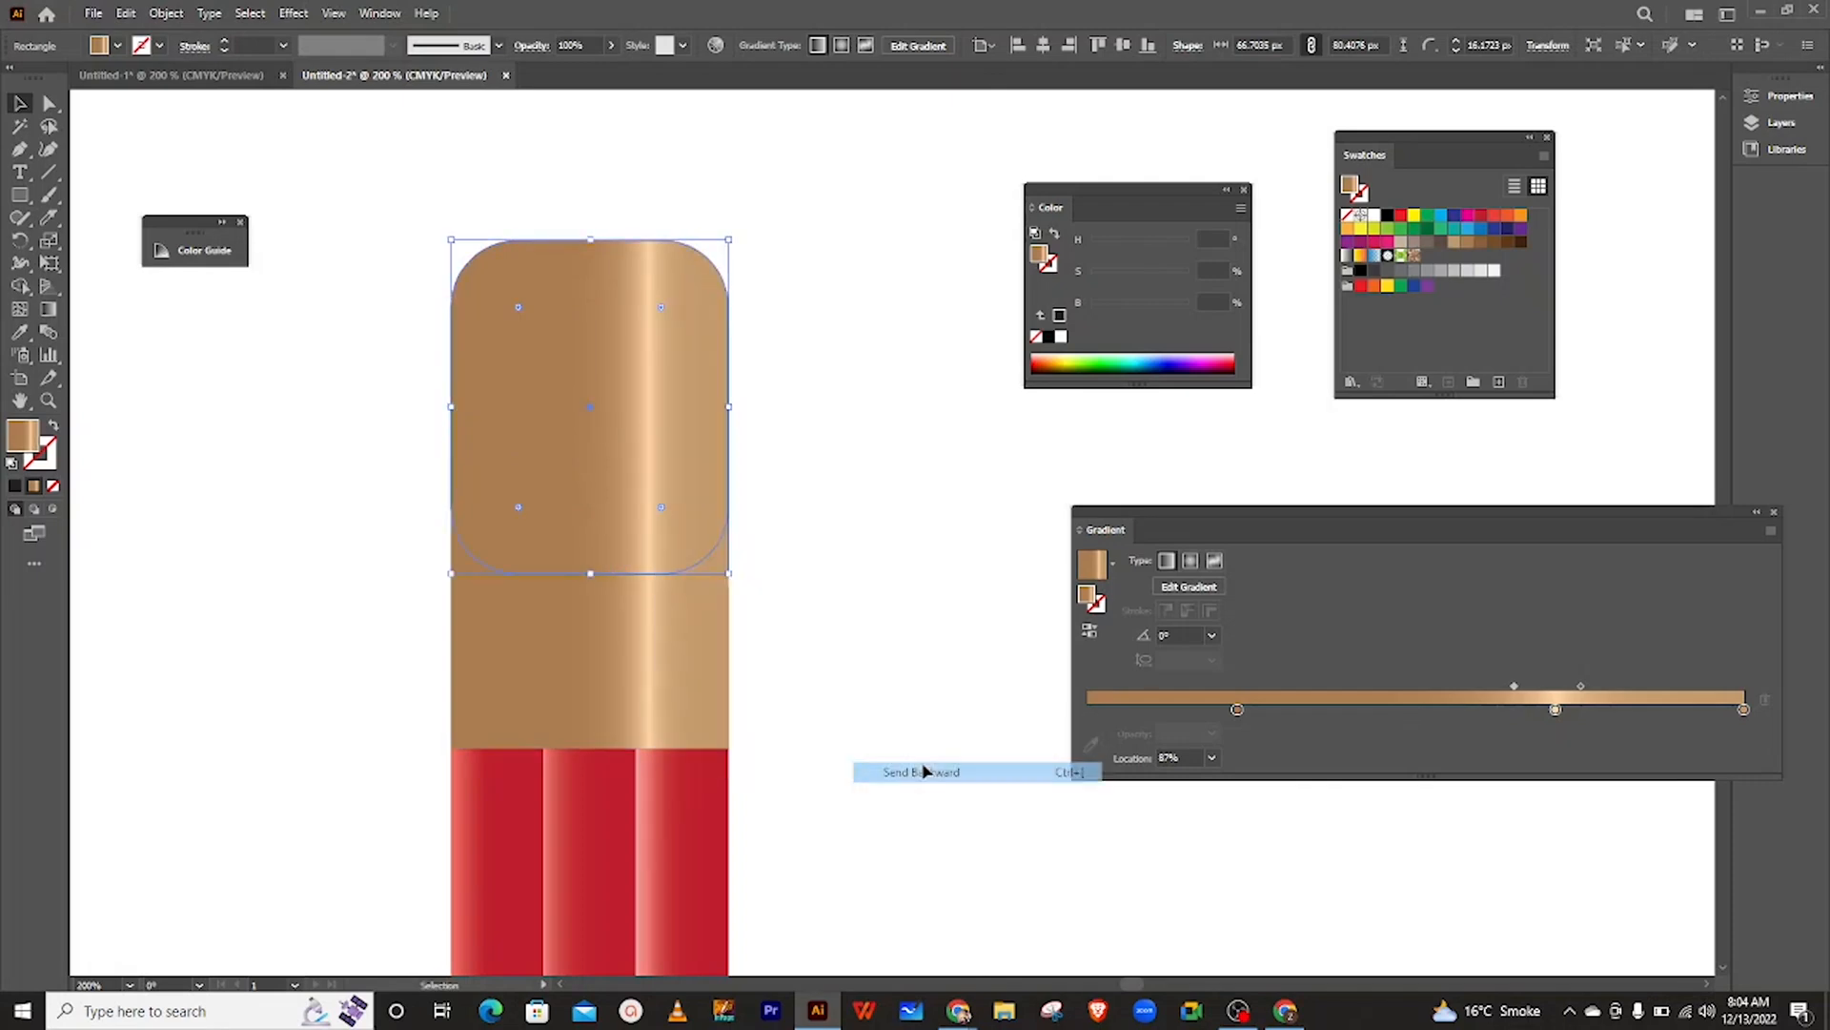
right_click(652, 270)
mouse_move(760, 710)
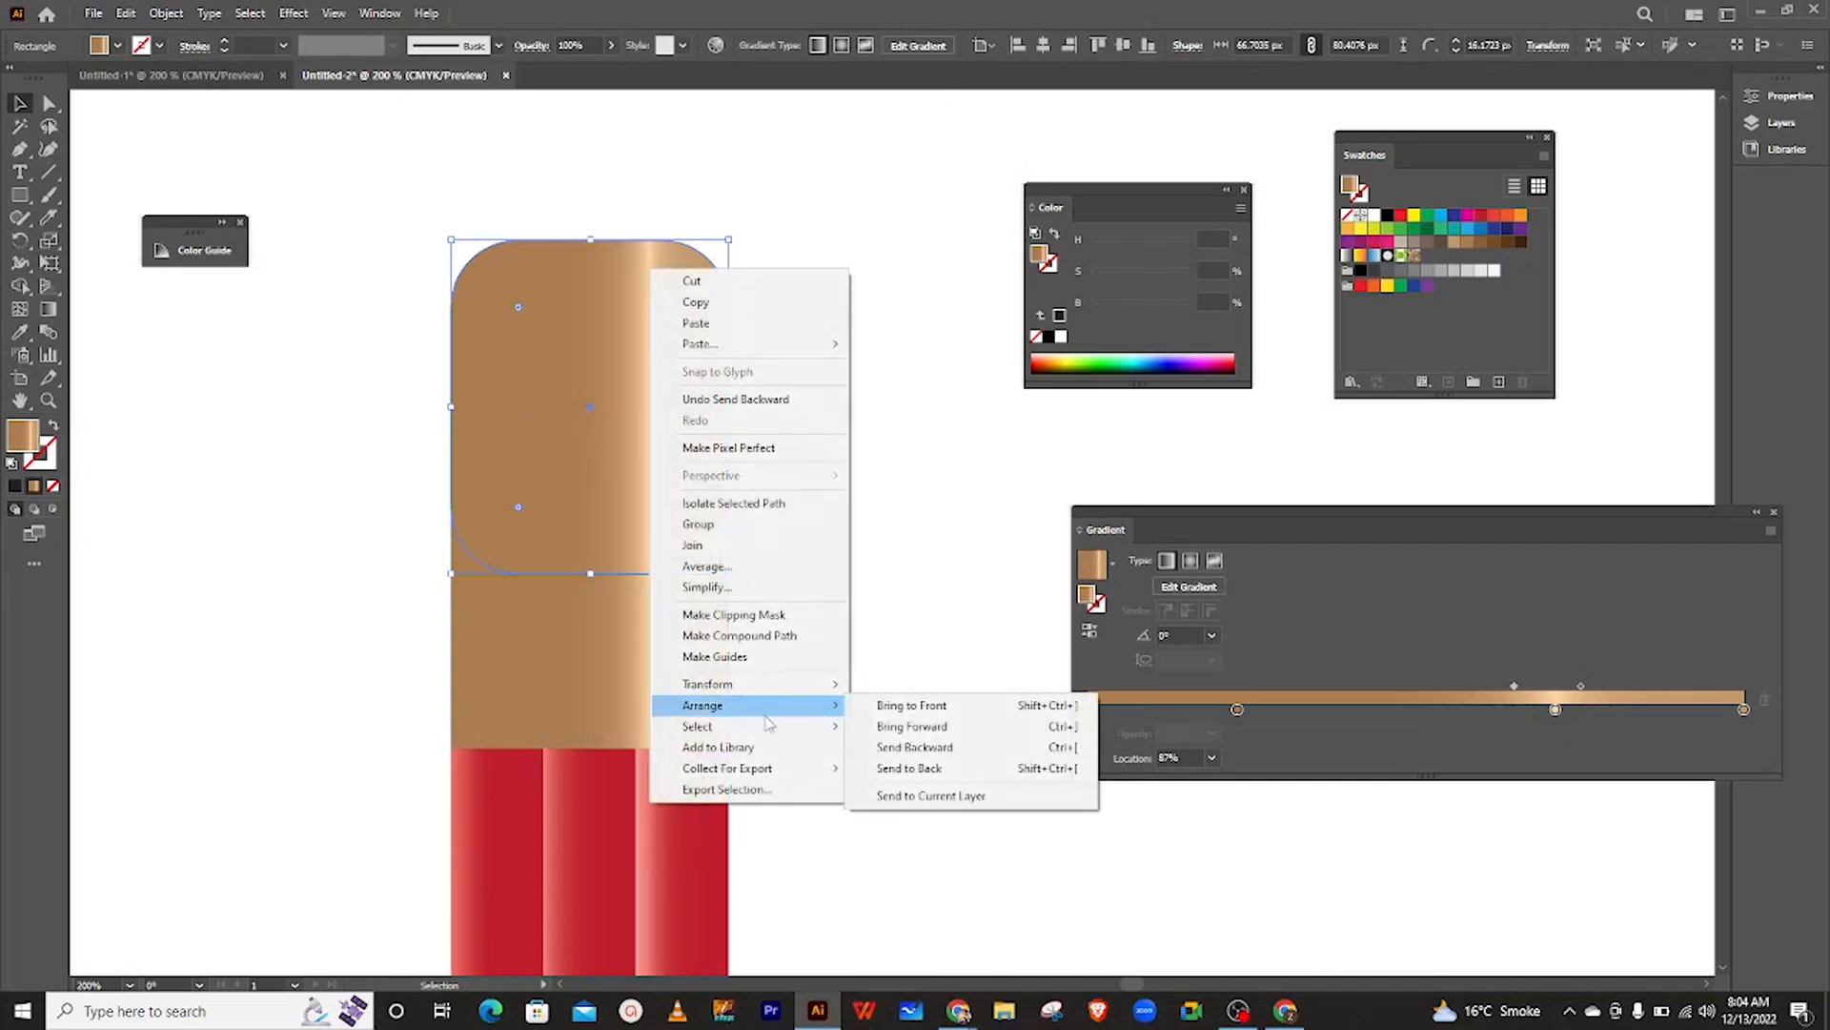
left_click(905, 769)
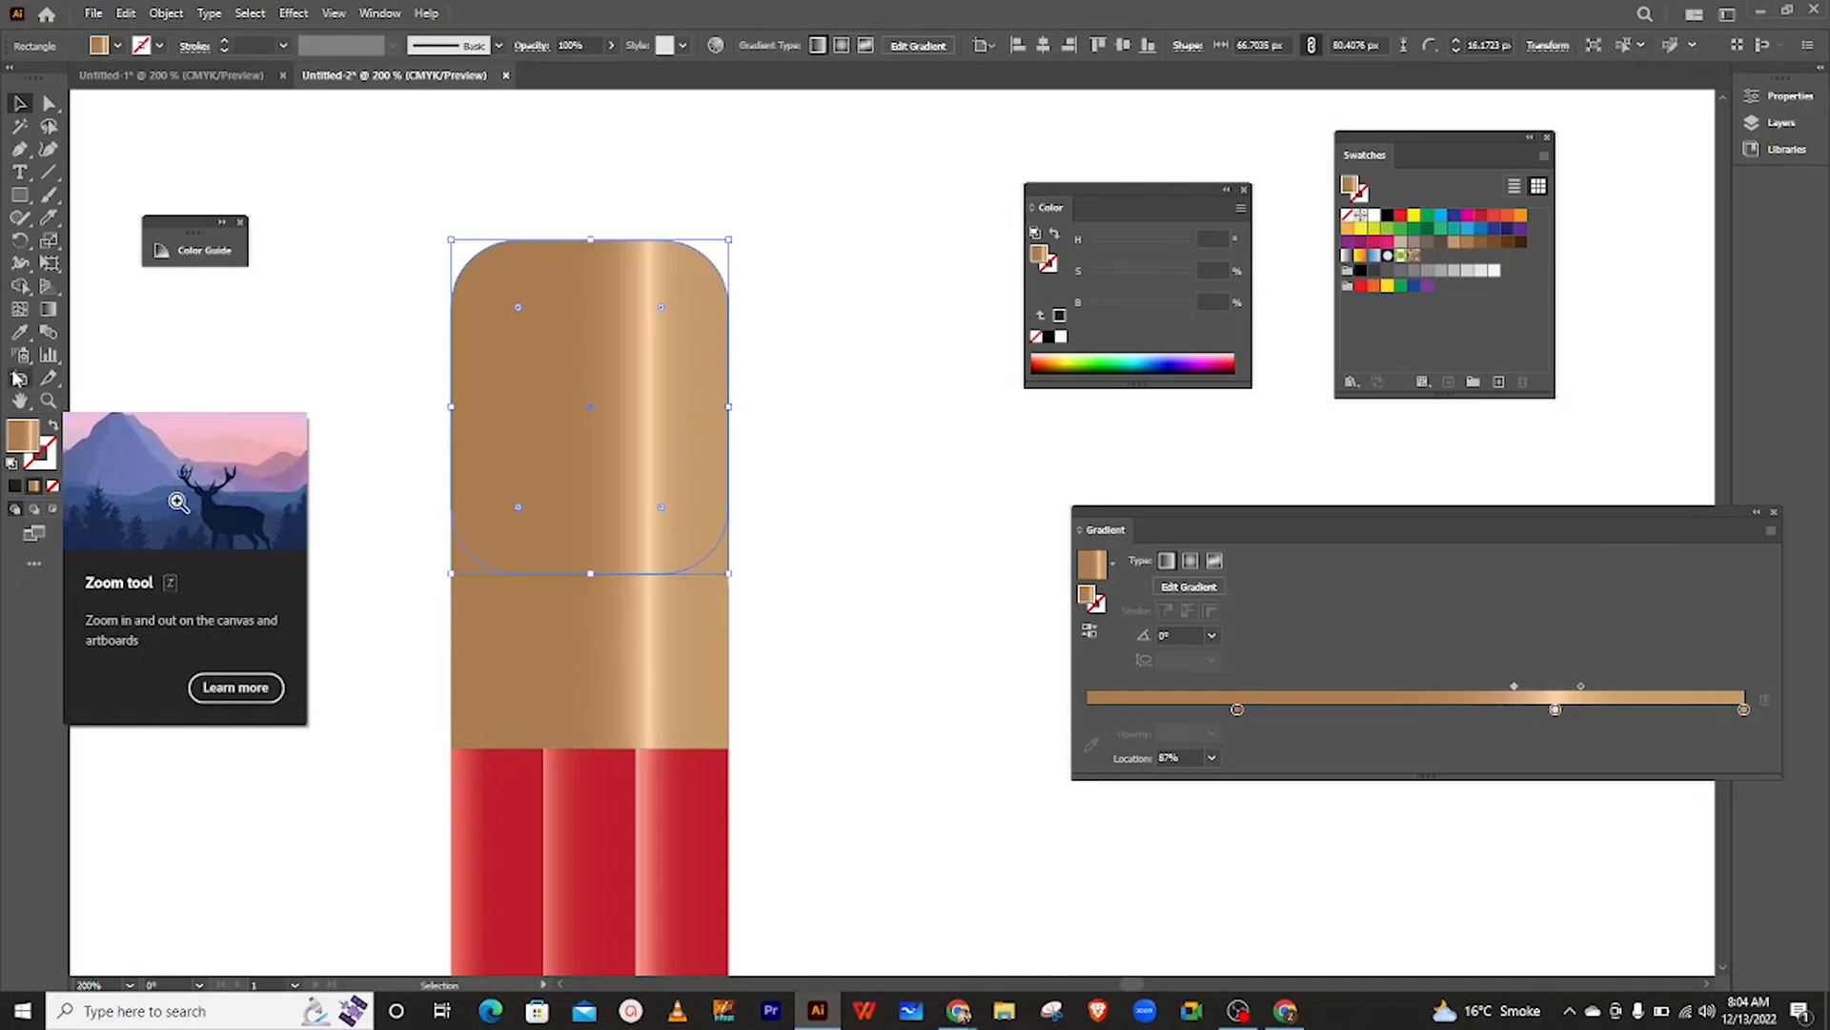
- Fill the rounded eraser shape with the red gradient sampled from the pencil body using the Eyedropper
left_click(20, 331)
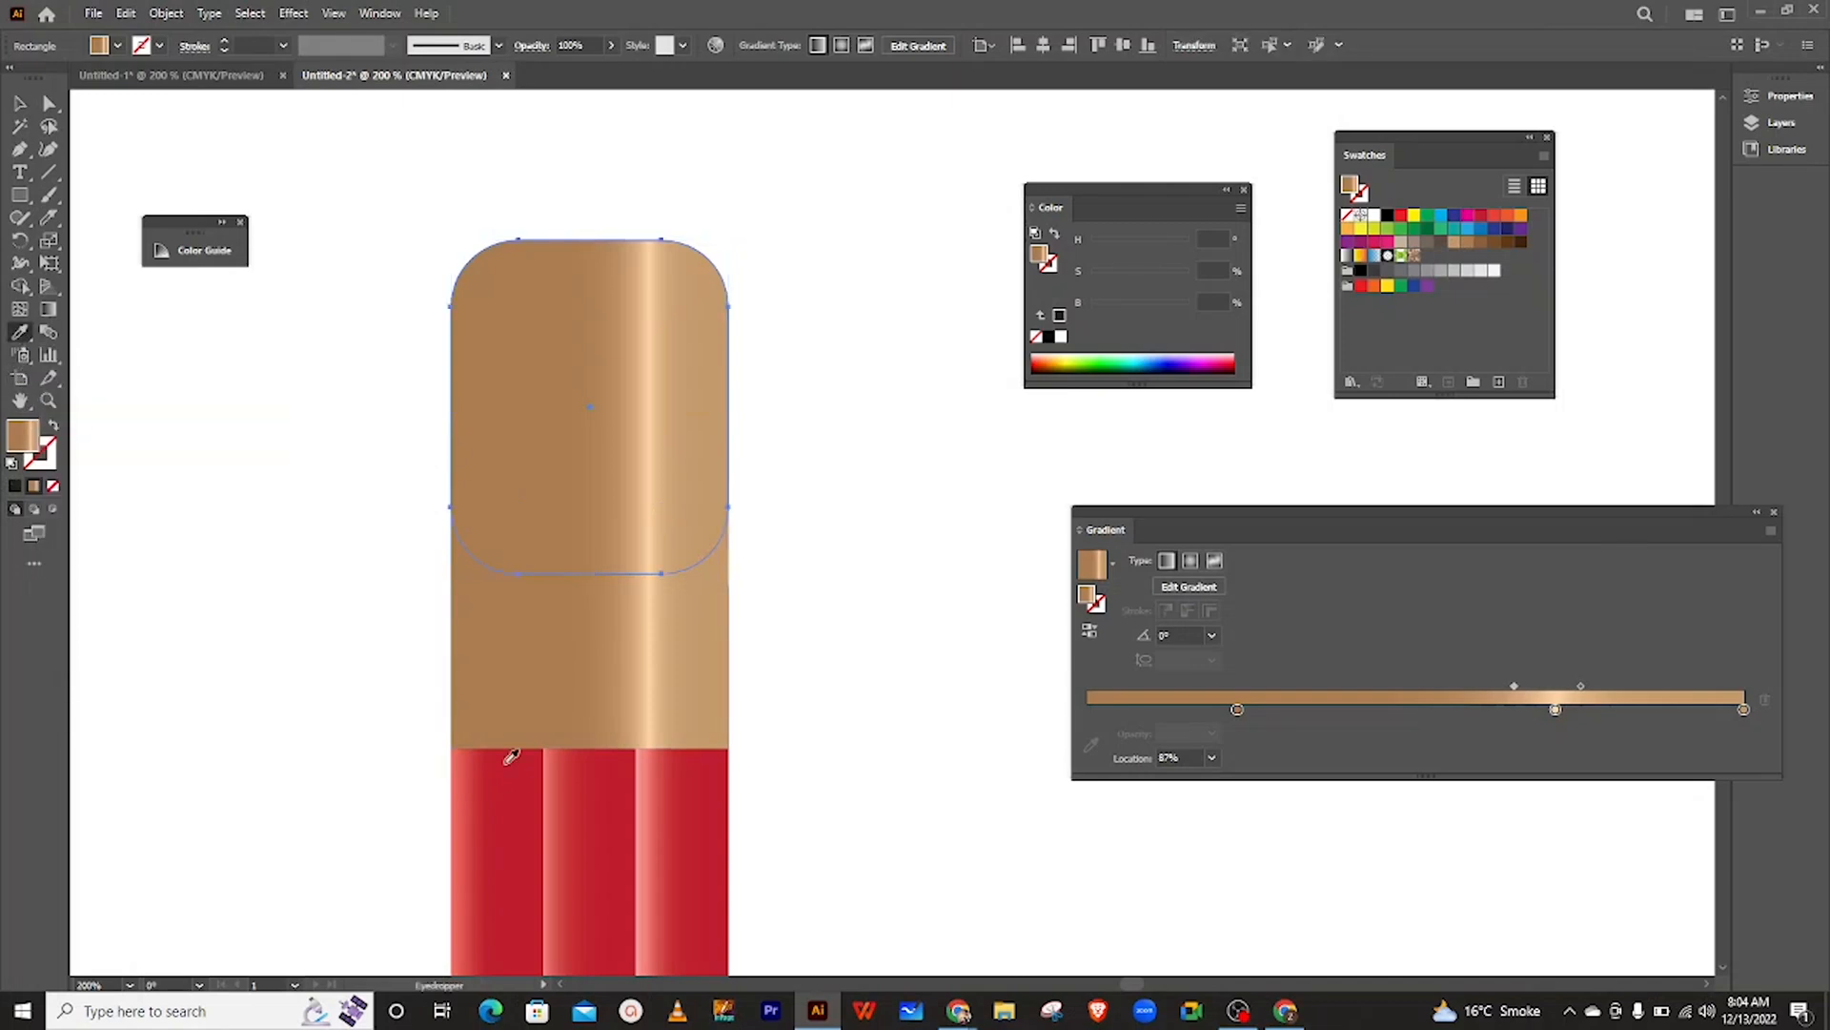
left_click(503, 805)
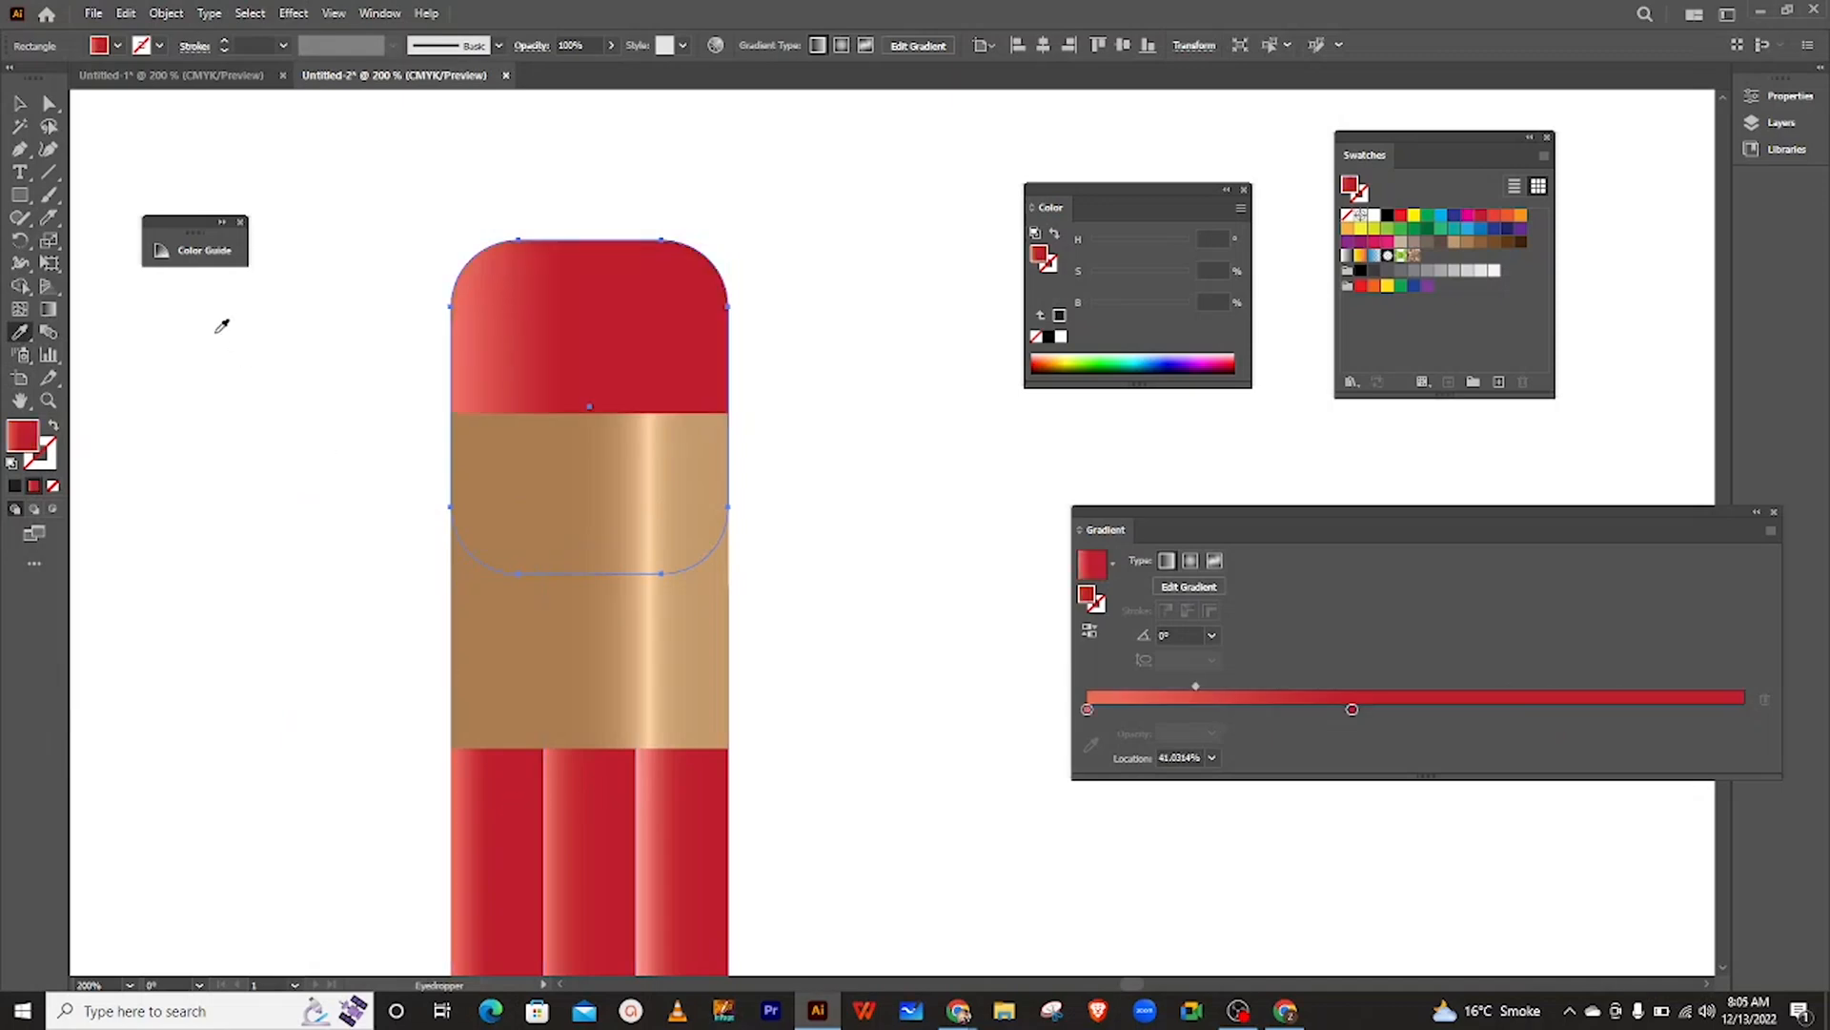
left_click(19, 103)
left_click(317, 290)
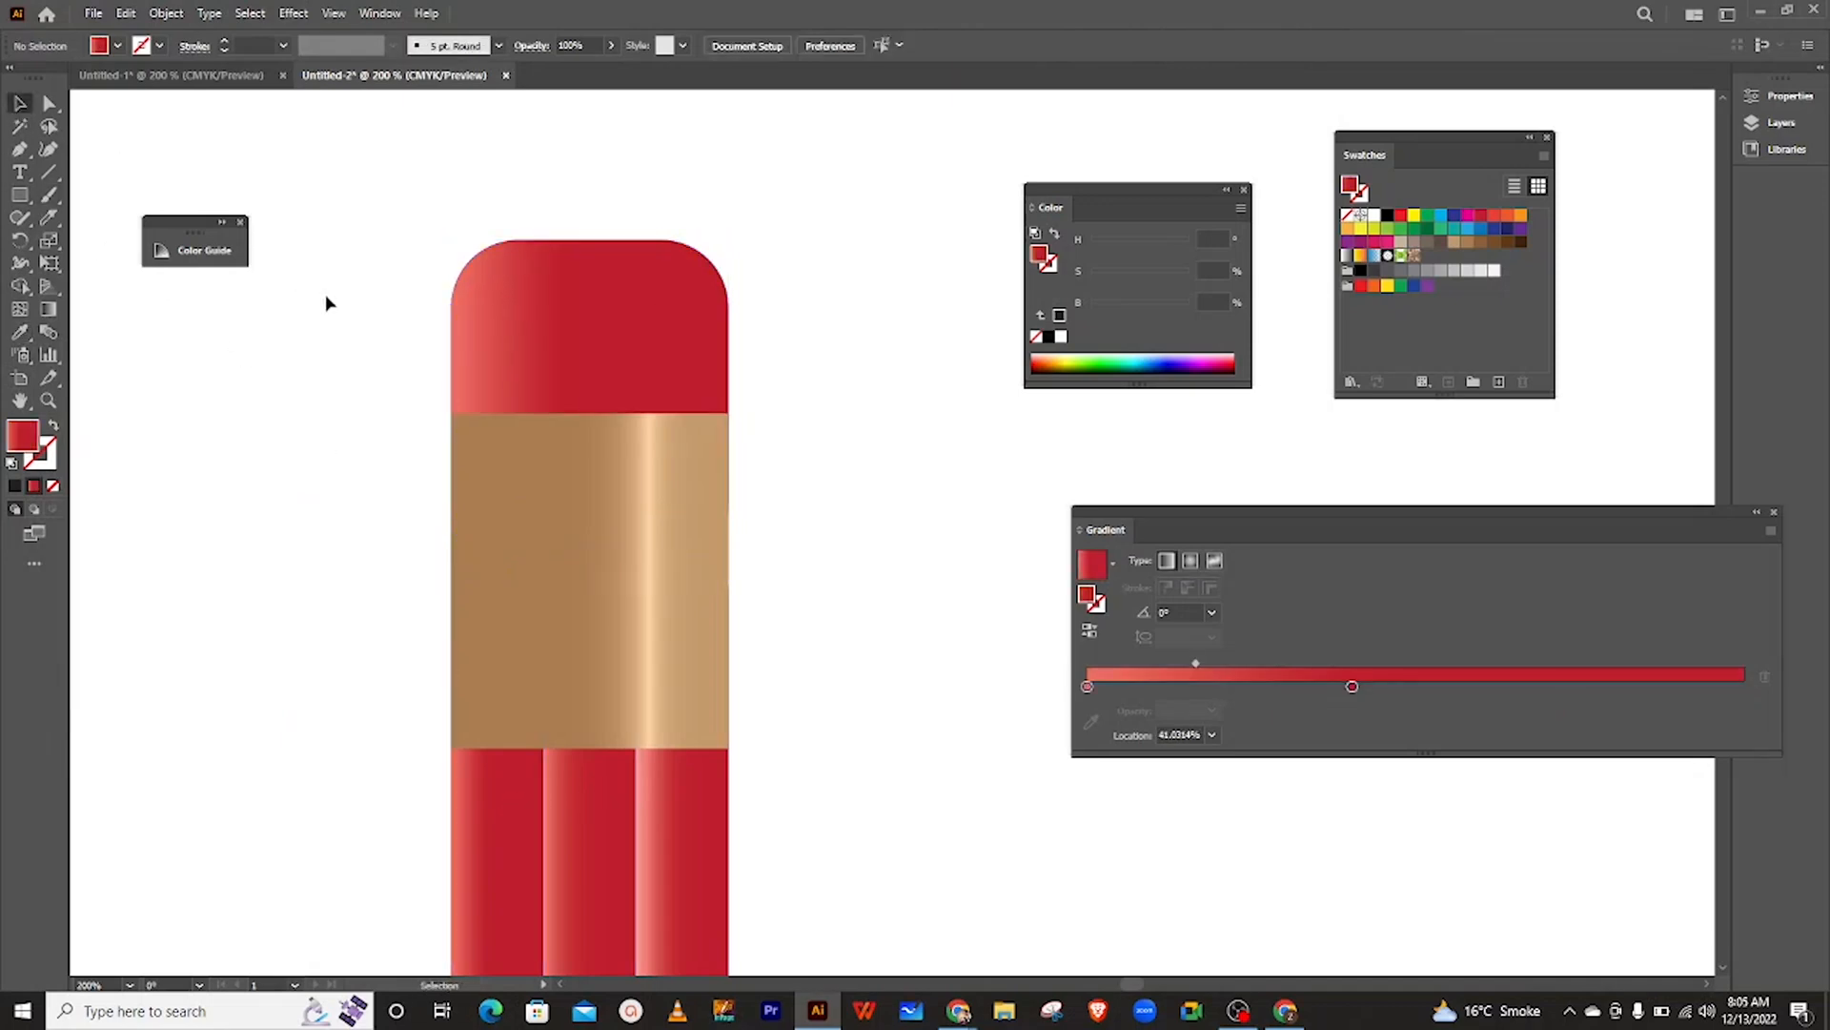
- Draw a narrow upright rectangle about 4.6 by 23.4 px on the empty canvas beside the pencil
scroll(332, 302, "down", 6)
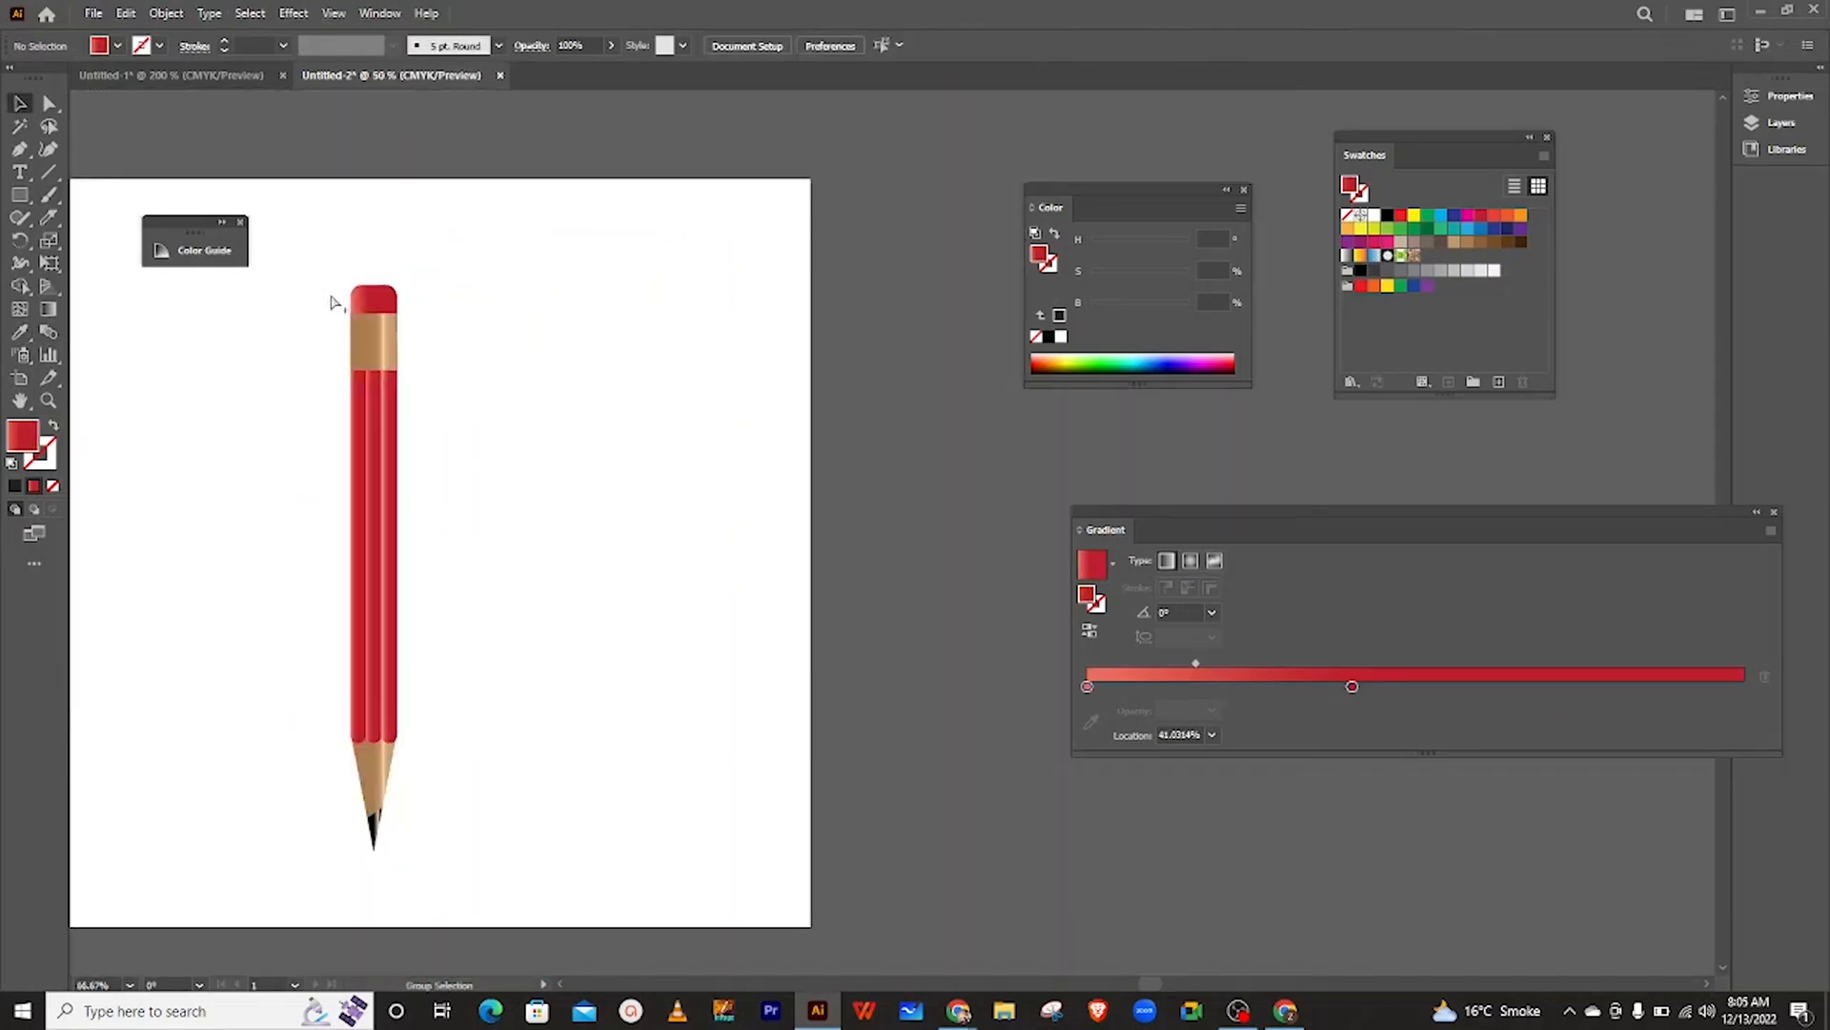
scroll(332, 302, "right", 1)
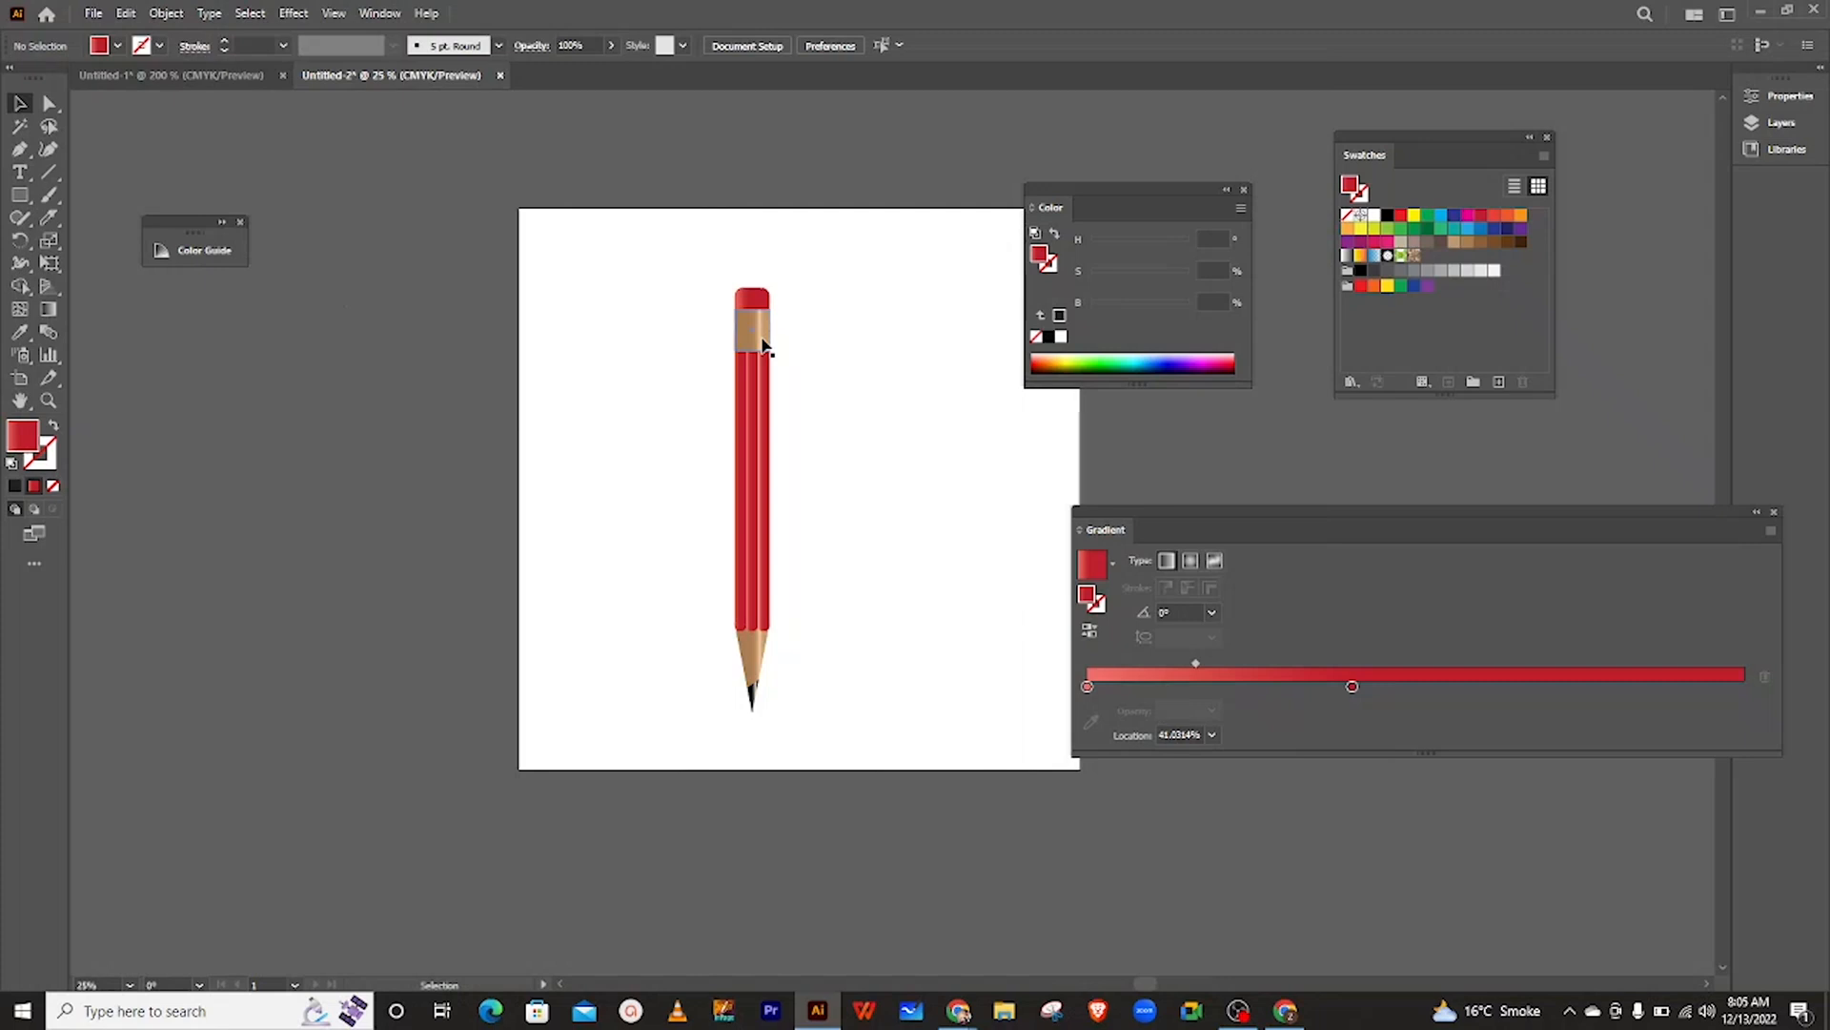
scroll(763, 345, "up", 4)
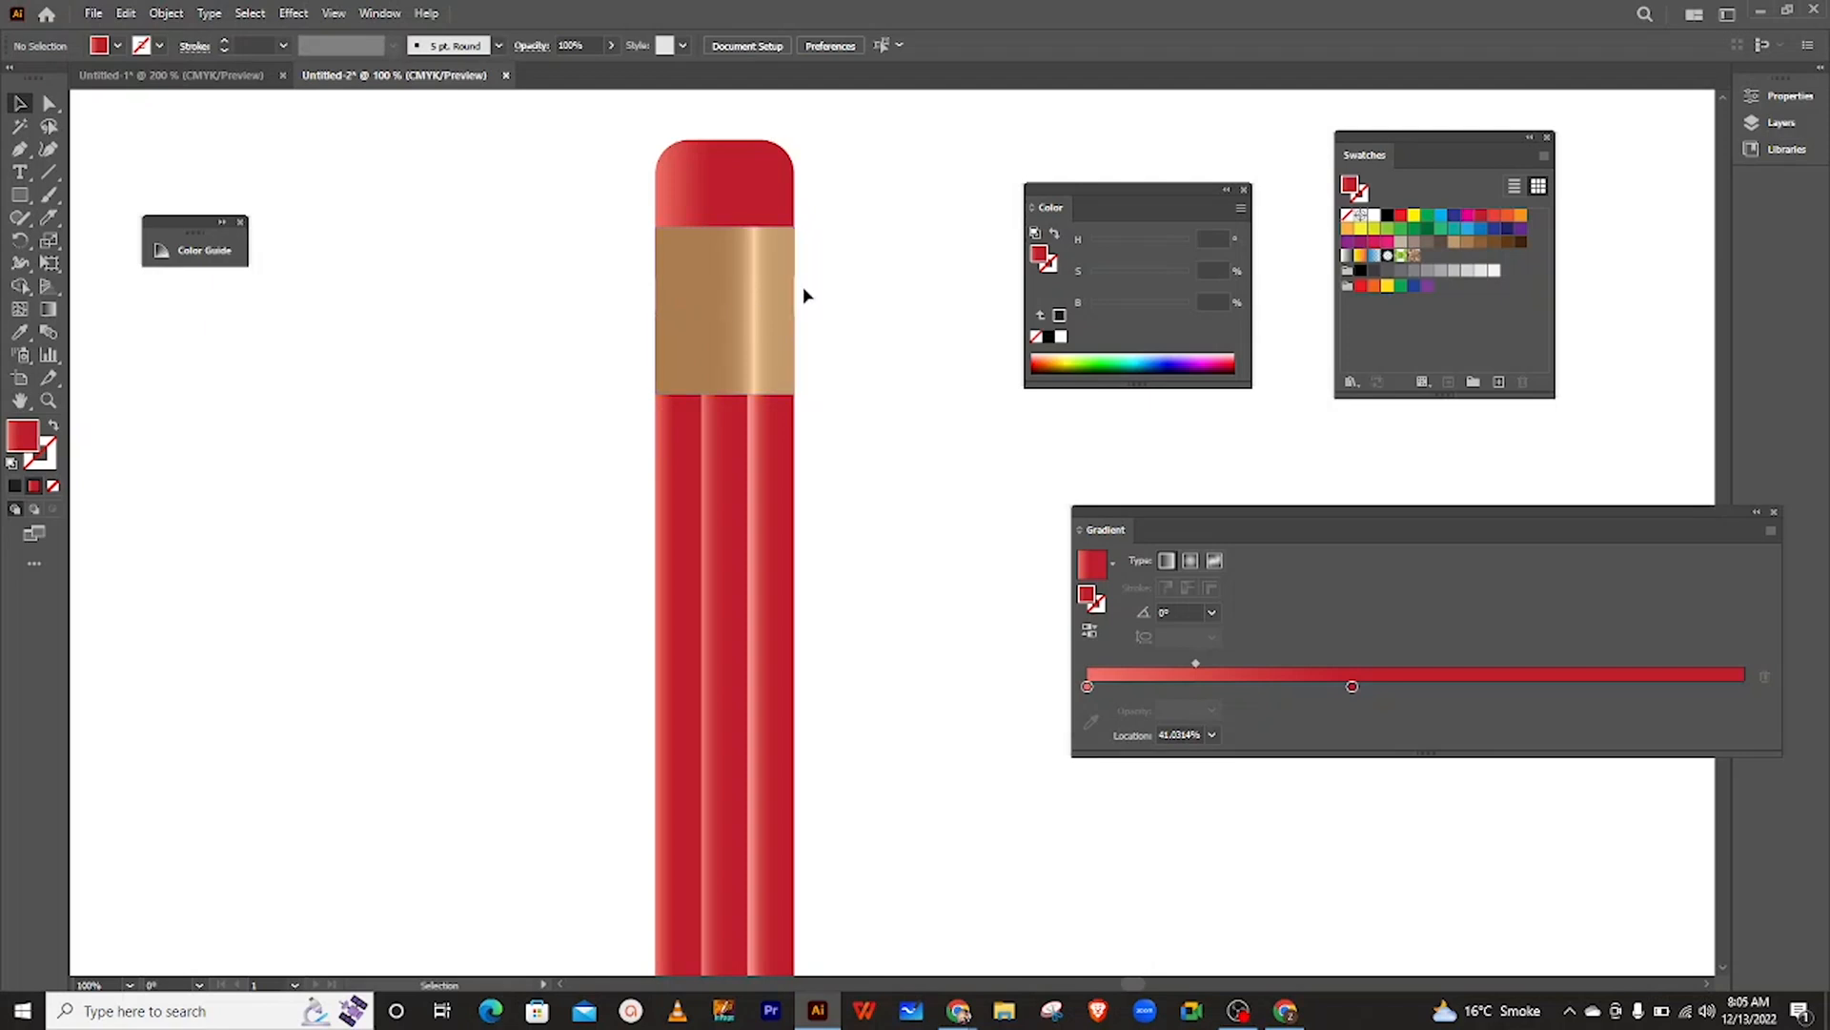
left_click(23, 194)
left_click_drag(393, 425, 403, 472)
left_click(17, 105)
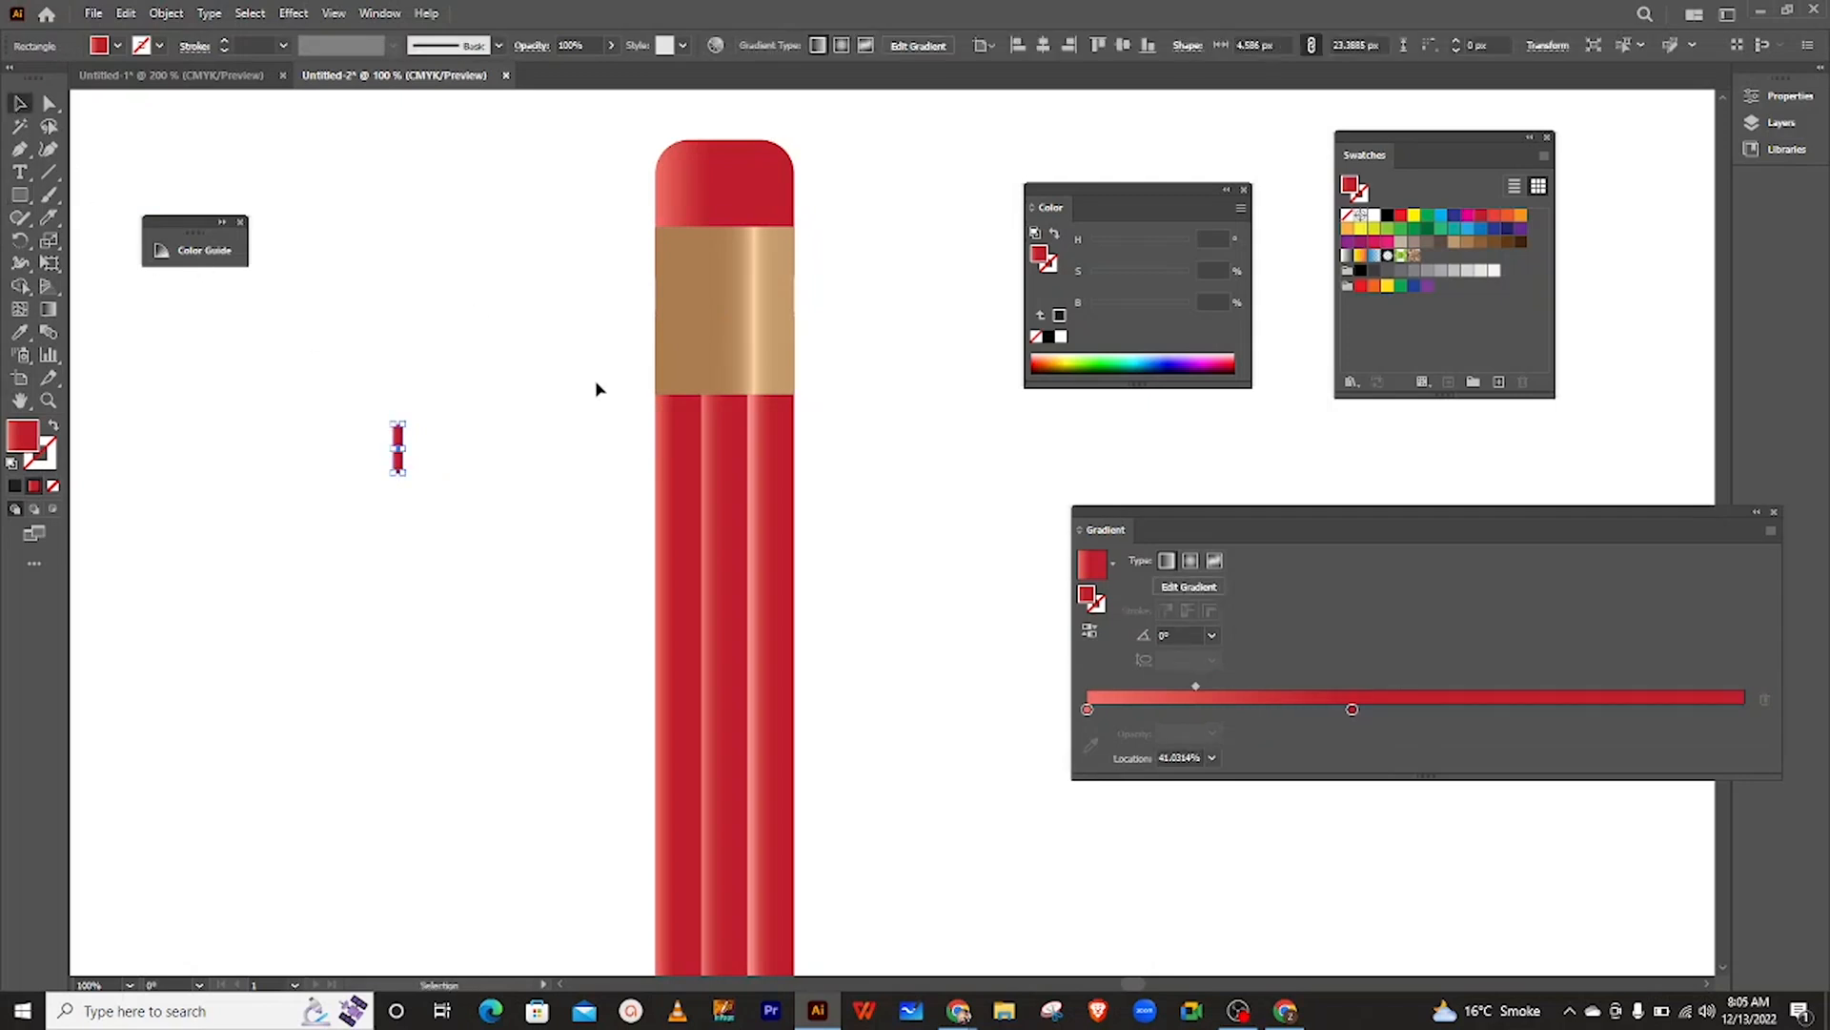
- Try rotating the small red rectangle by 90° and undo the rotation
left_click(426, 462)
left_click(400, 452)
scroll(398, 447, "up", 2)
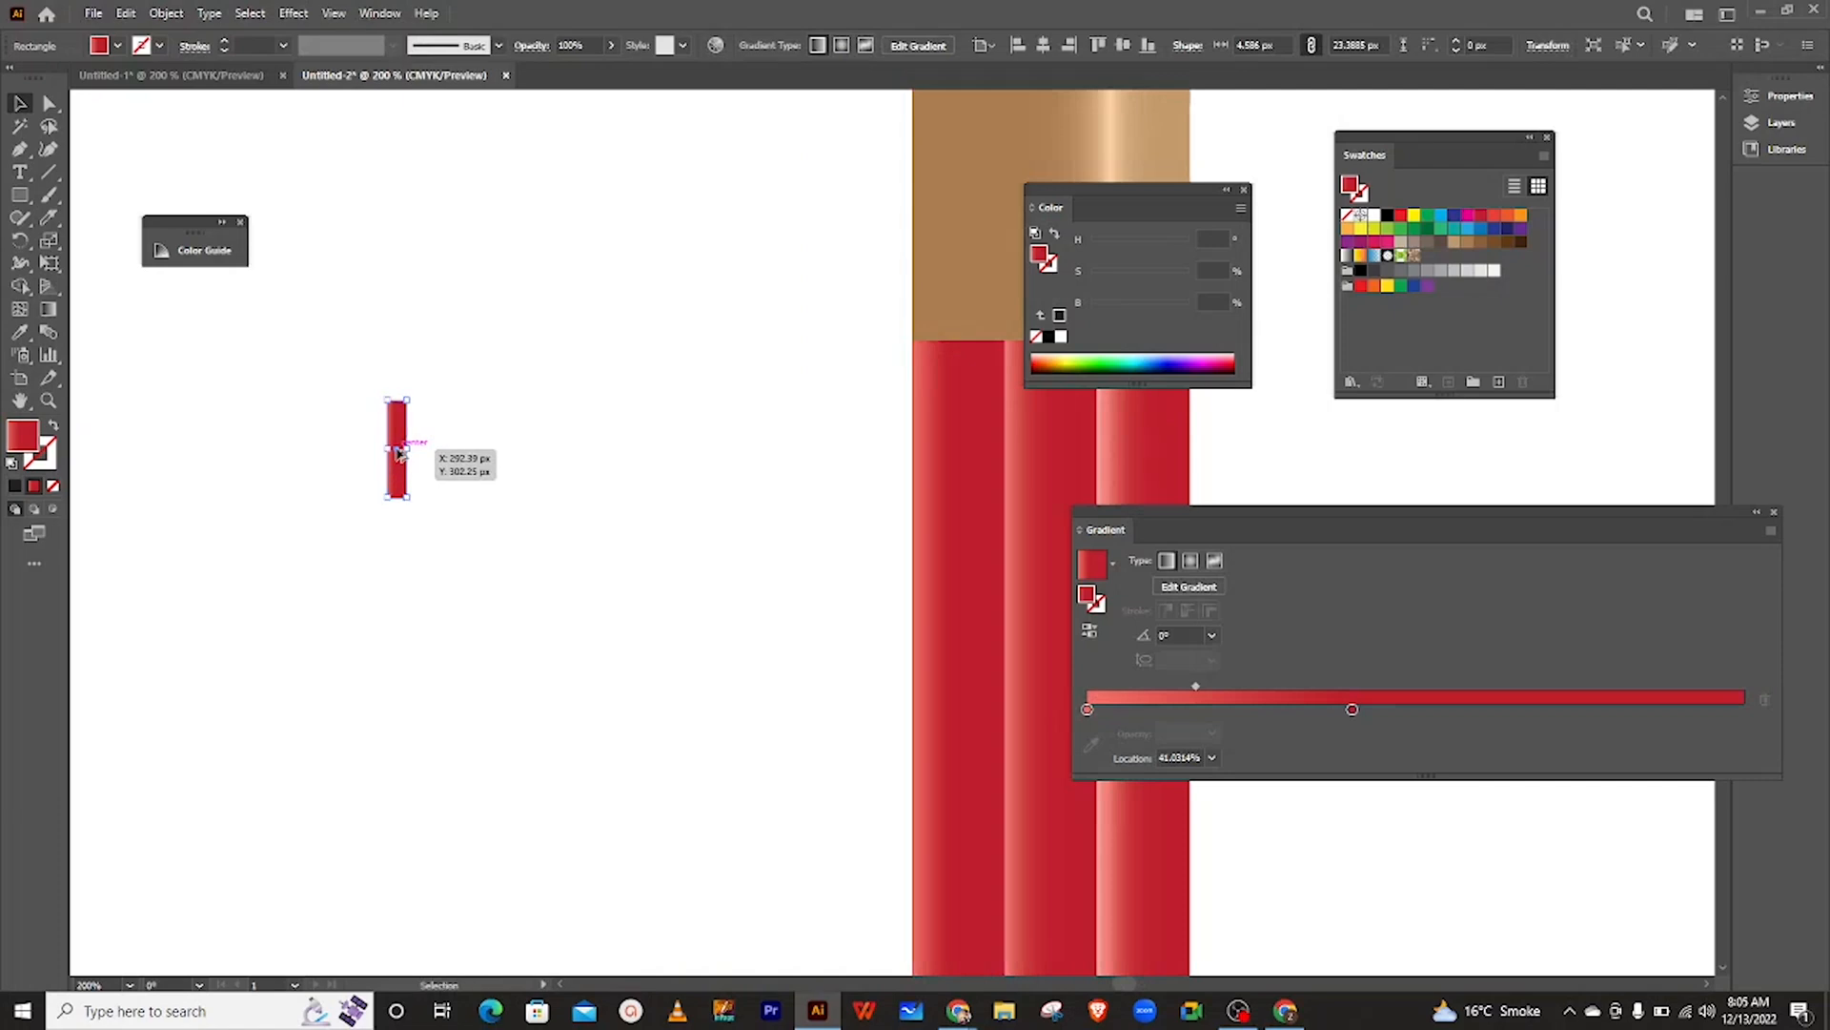
left_click(446, 459)
left_click(398, 450)
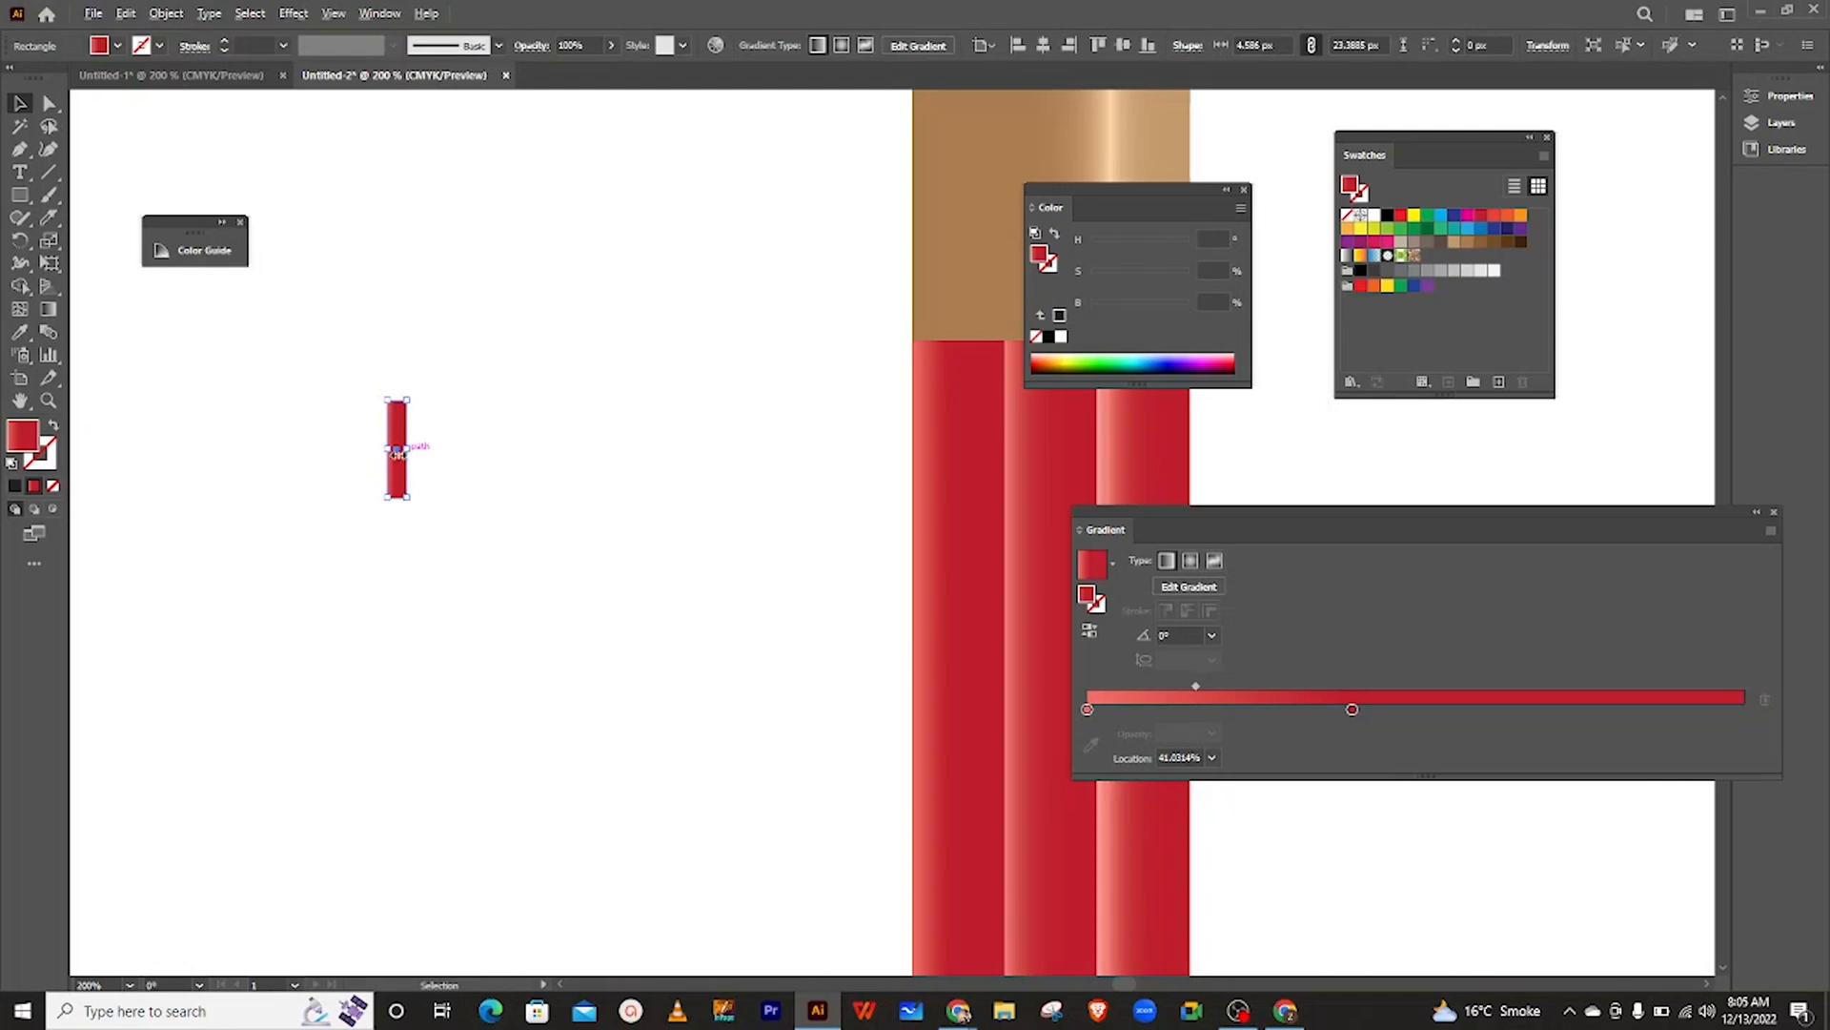
key("ctrl+z")
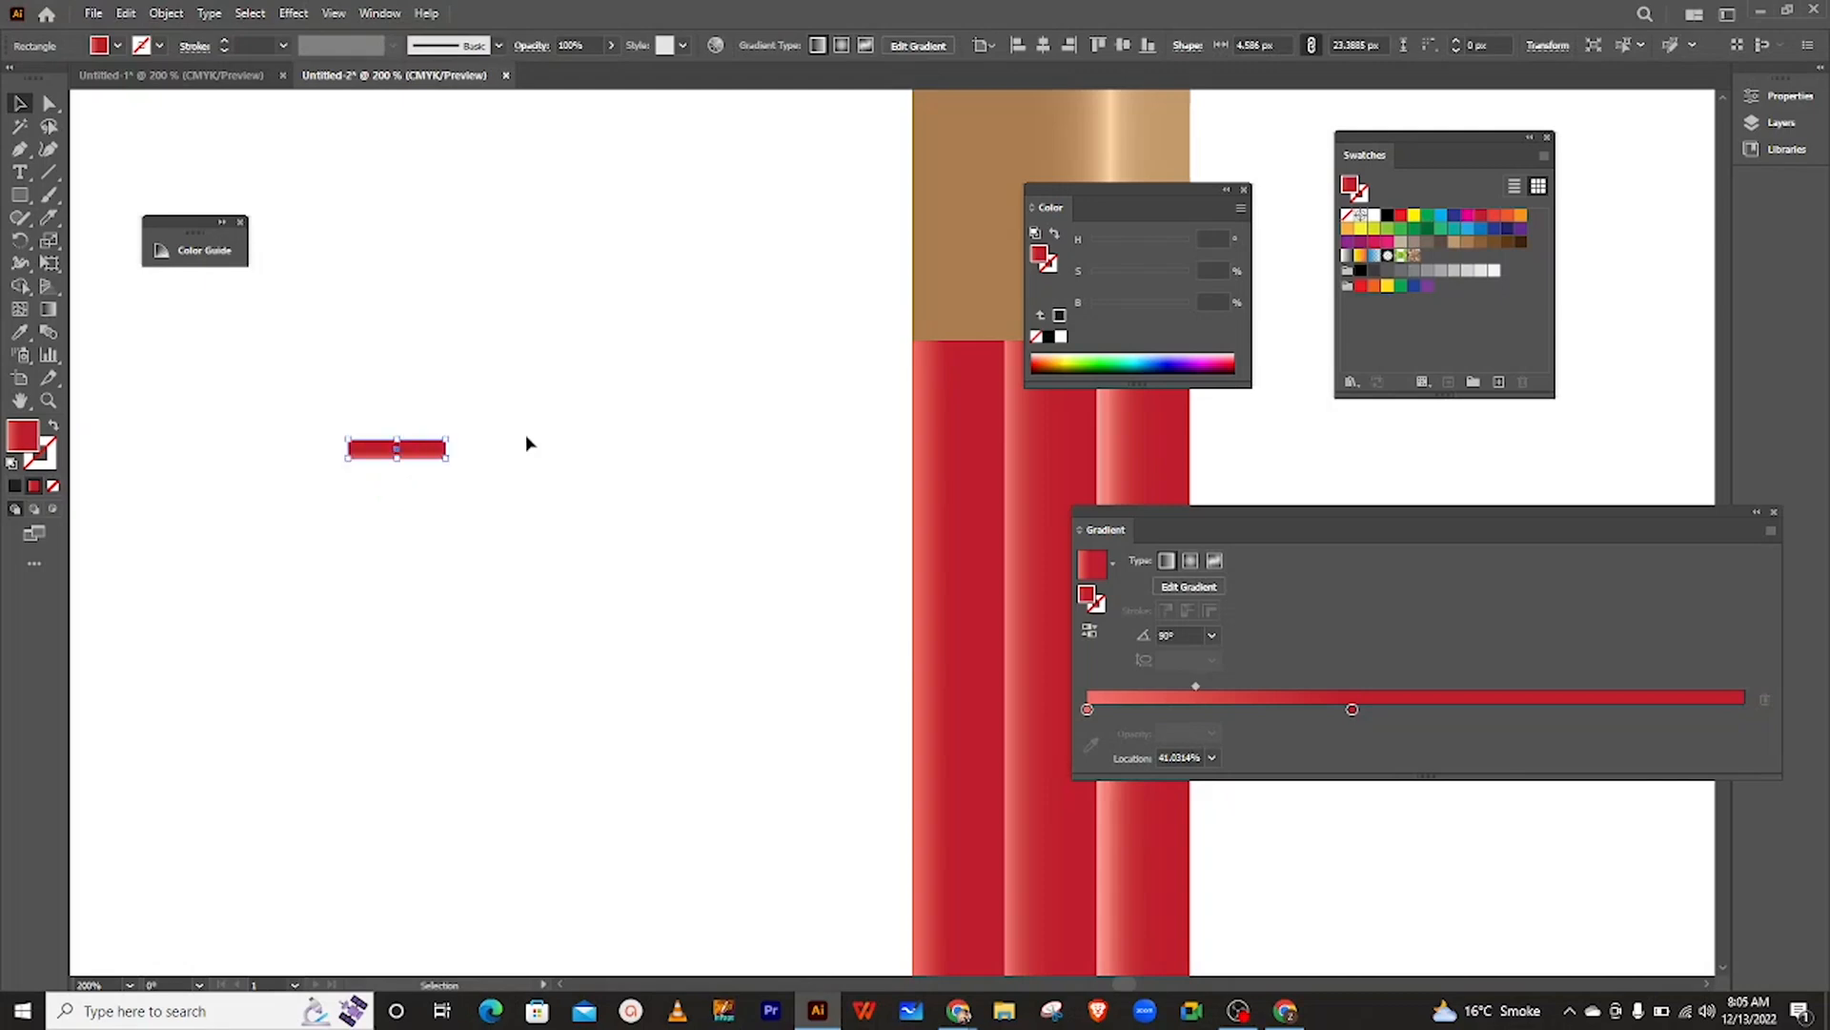
key("ctrl+z")
left_click(544, 439)
left_click(398, 450)
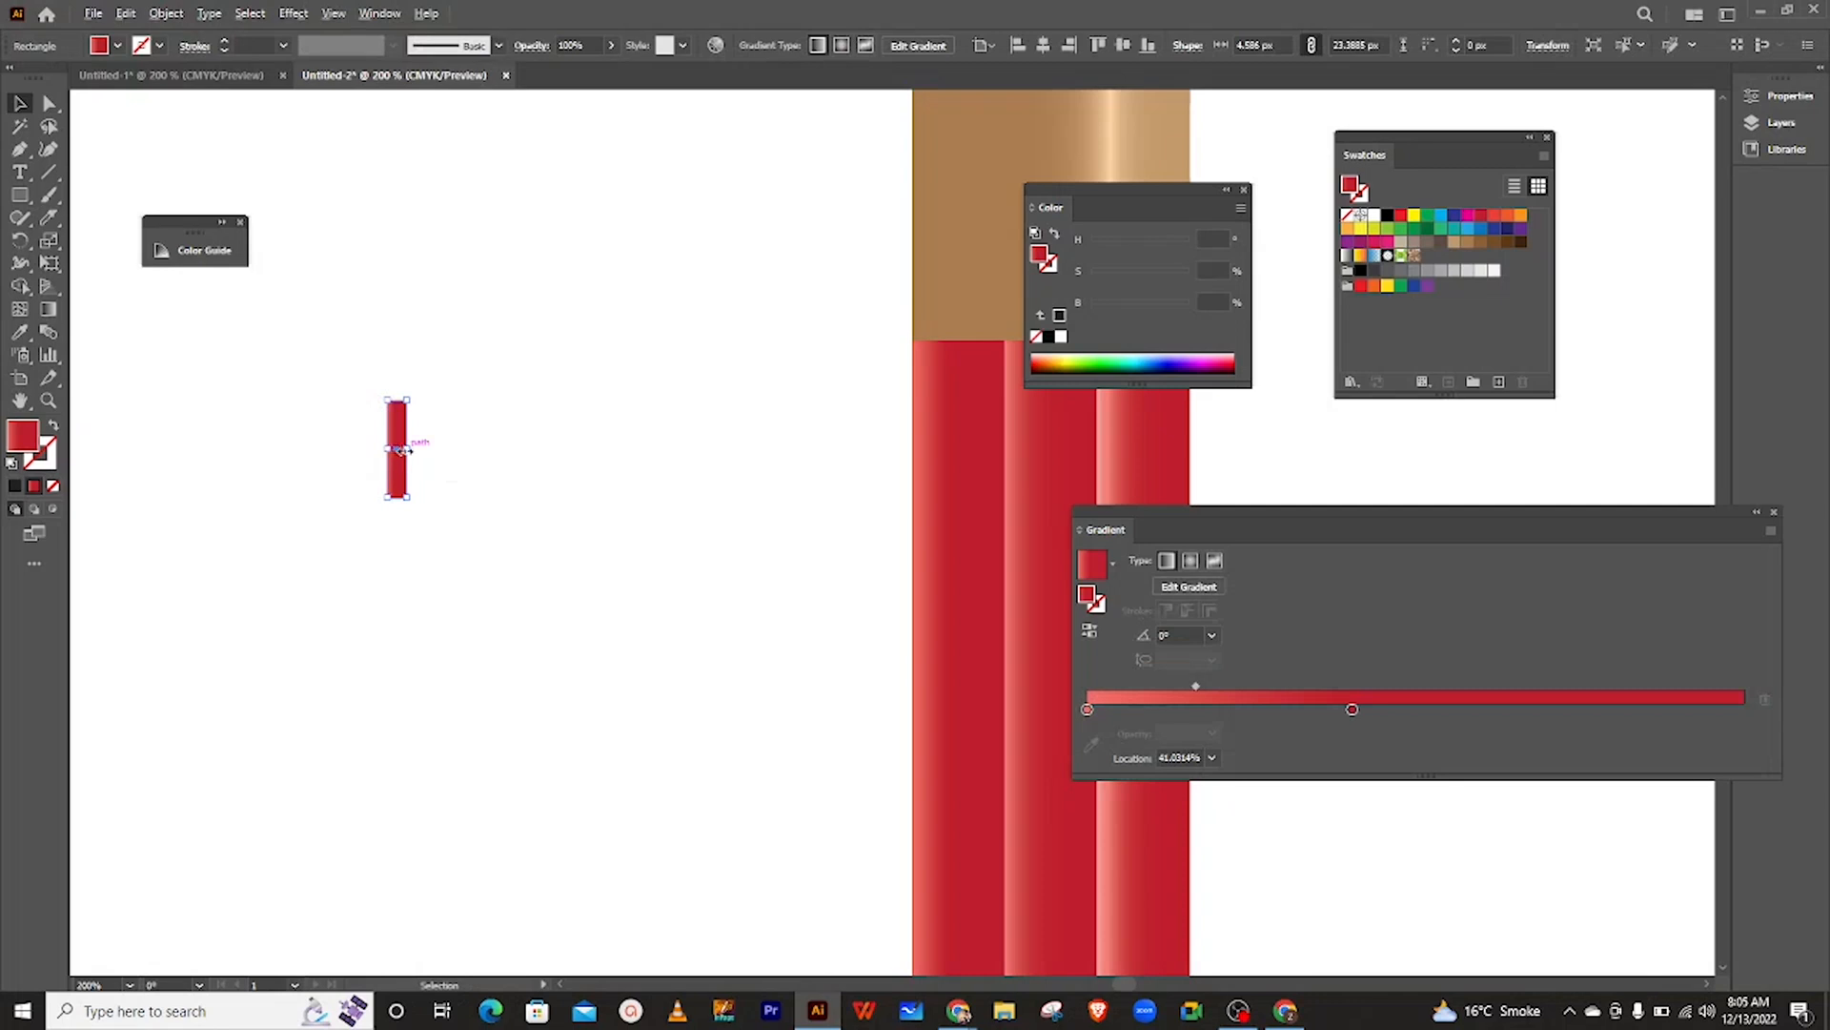
- Duplicate the small red rectangle four times to its right, forming a horizontal row of five upright bars
scroll(400, 450, "up", 3)
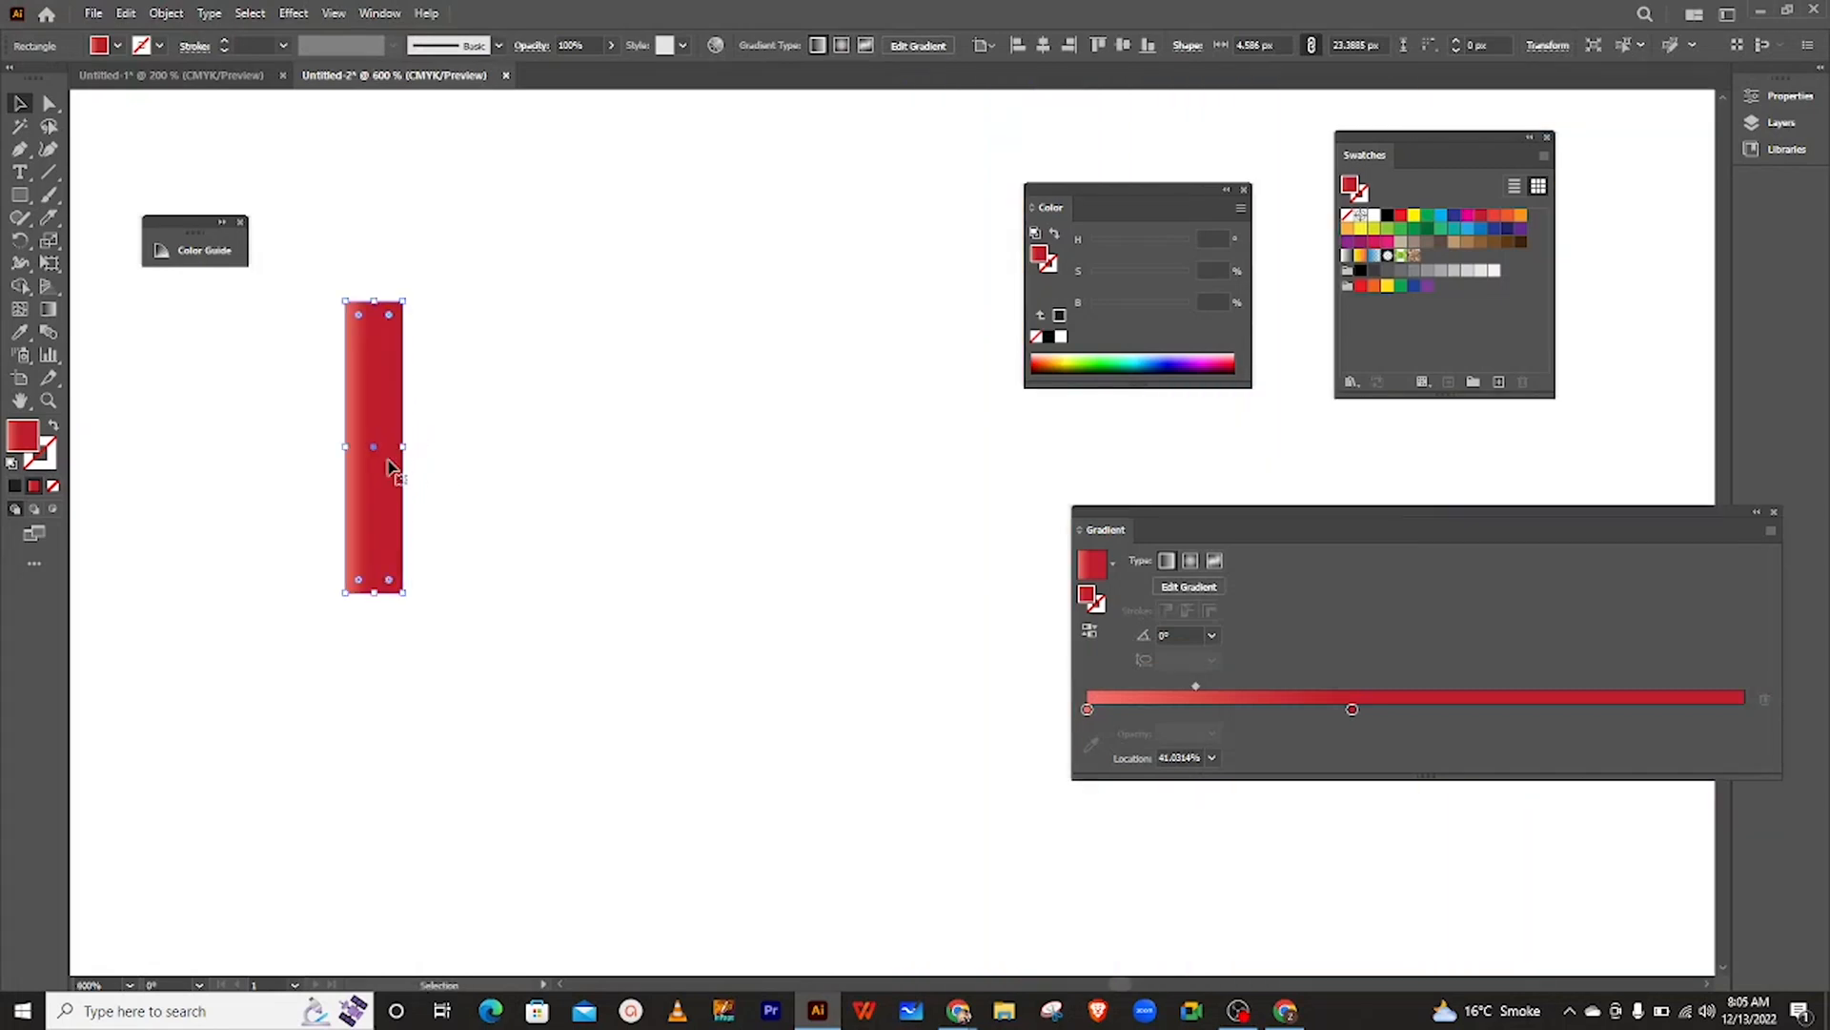
left_click_drag(376, 449, 458, 453)
key("ctrl+z")
left_click_drag(378, 455, 742, 461)
left_click(764, 449)
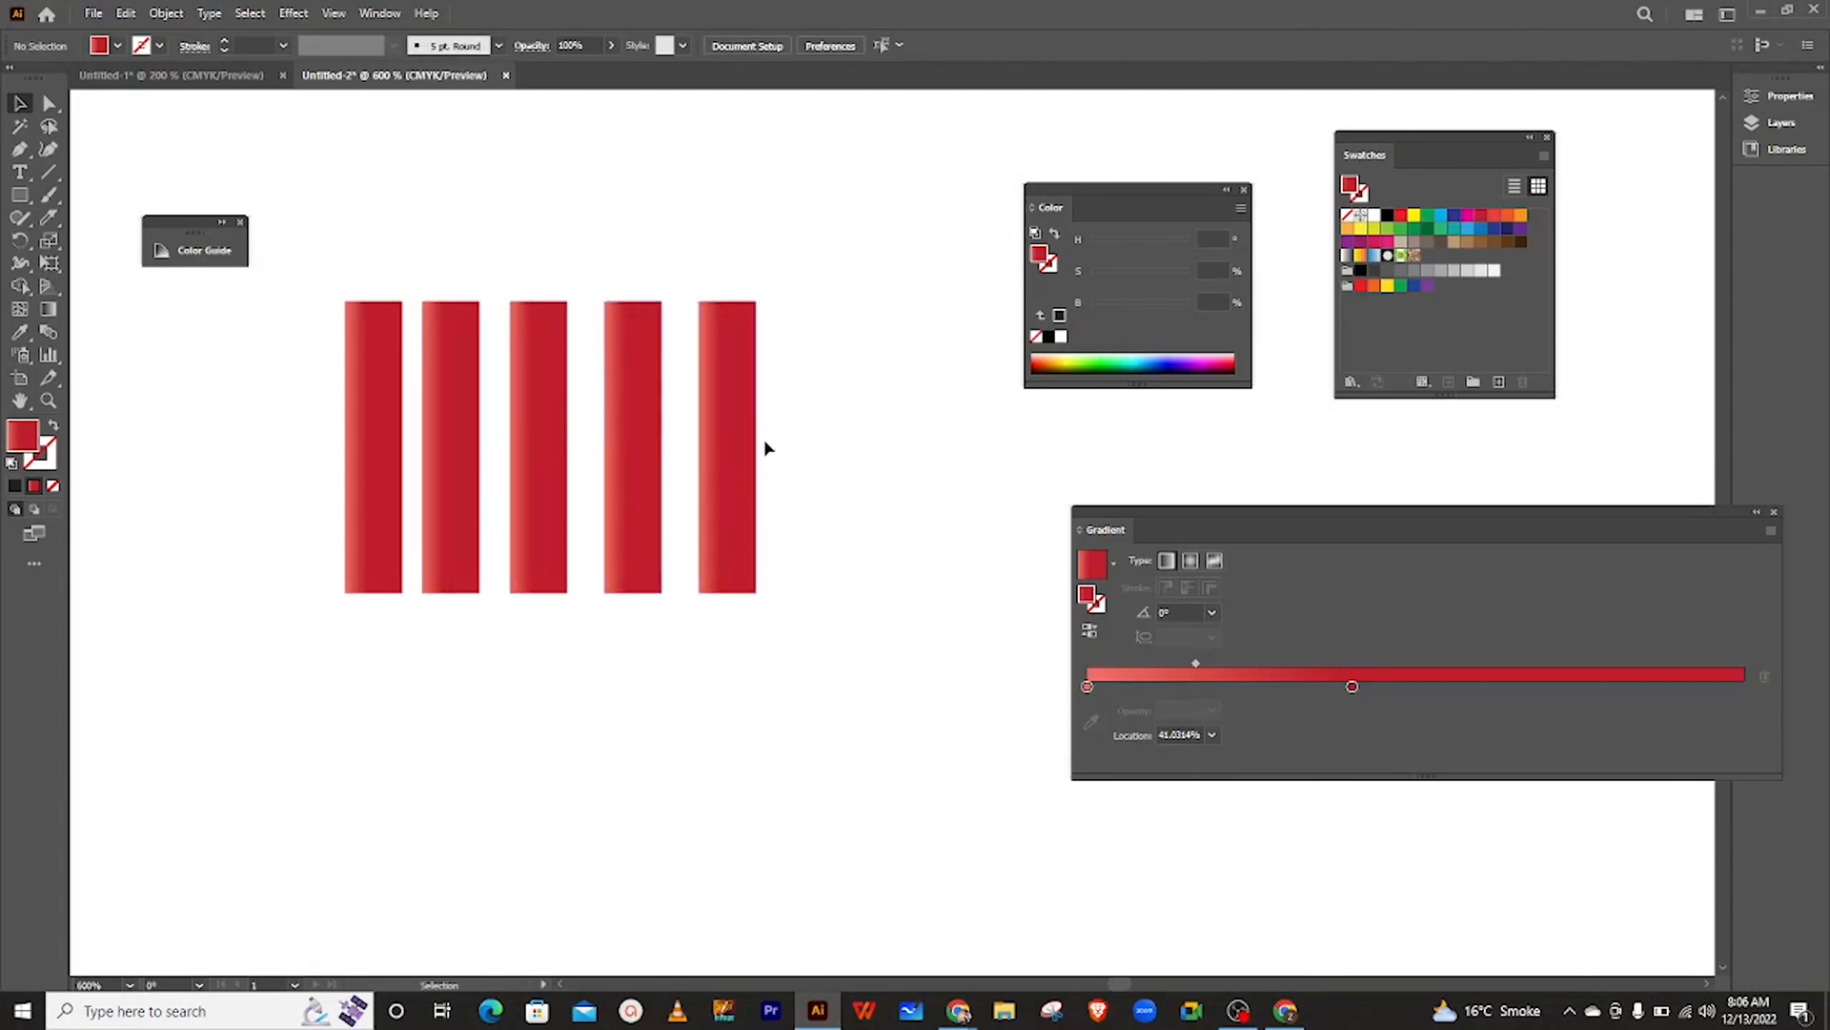
left_click_drag(306, 284, 810, 414)
left_click(804, 416)
key("a")
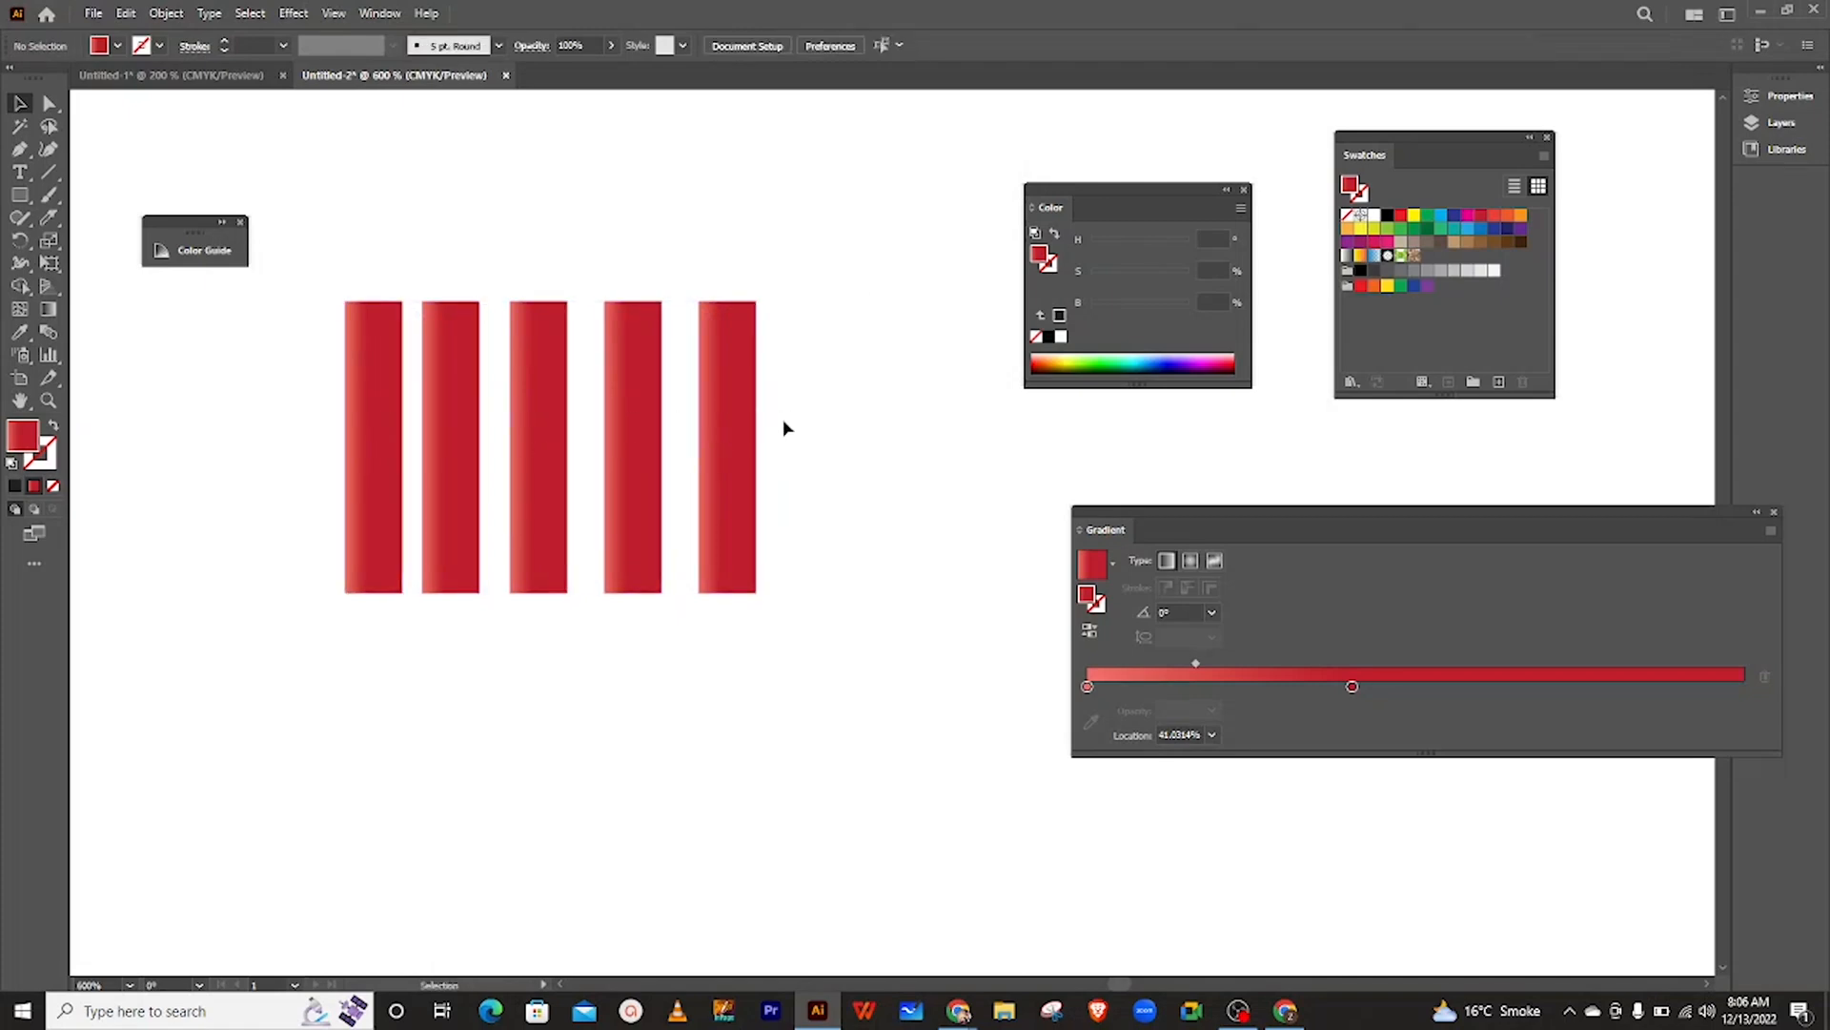
- Repeat the duplication of the rightmost bar four more times at the same spacing, extending the row to nine bars
left_click(737, 438)
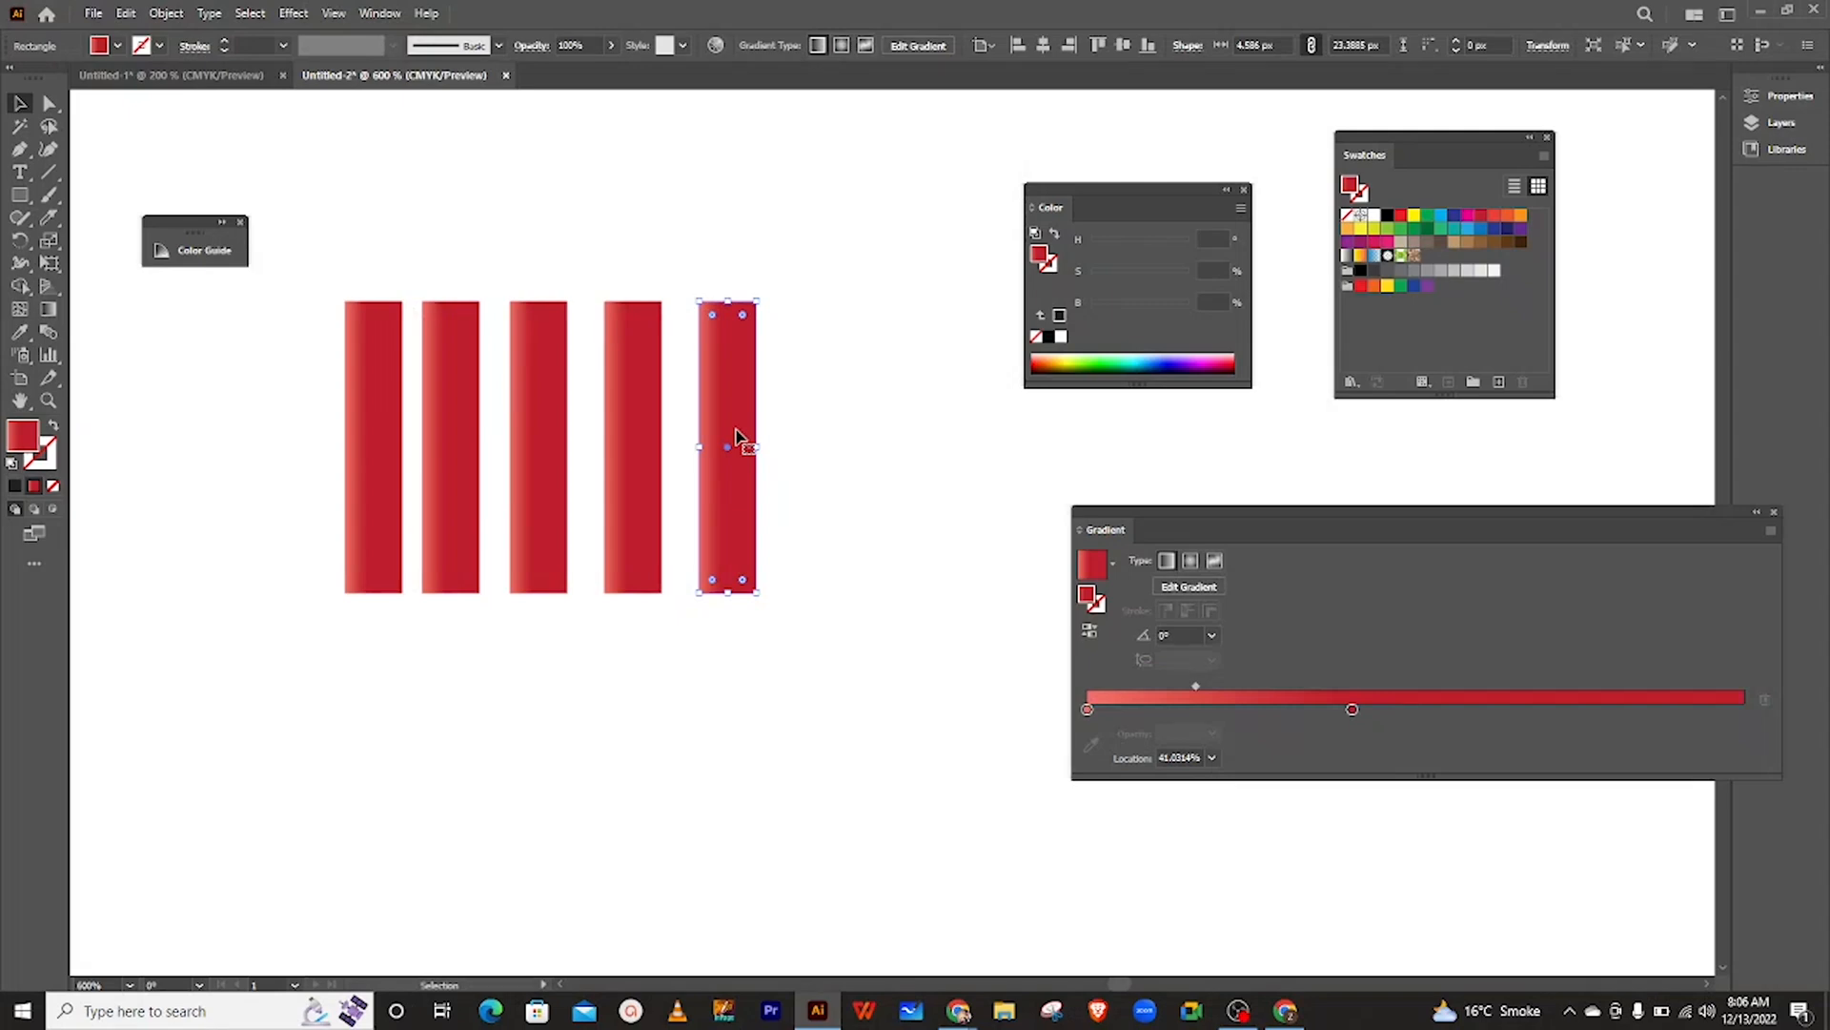
key("ctrl+d")
key("ctrl+d")
key("ctrl+d")
key("ctrl+d")
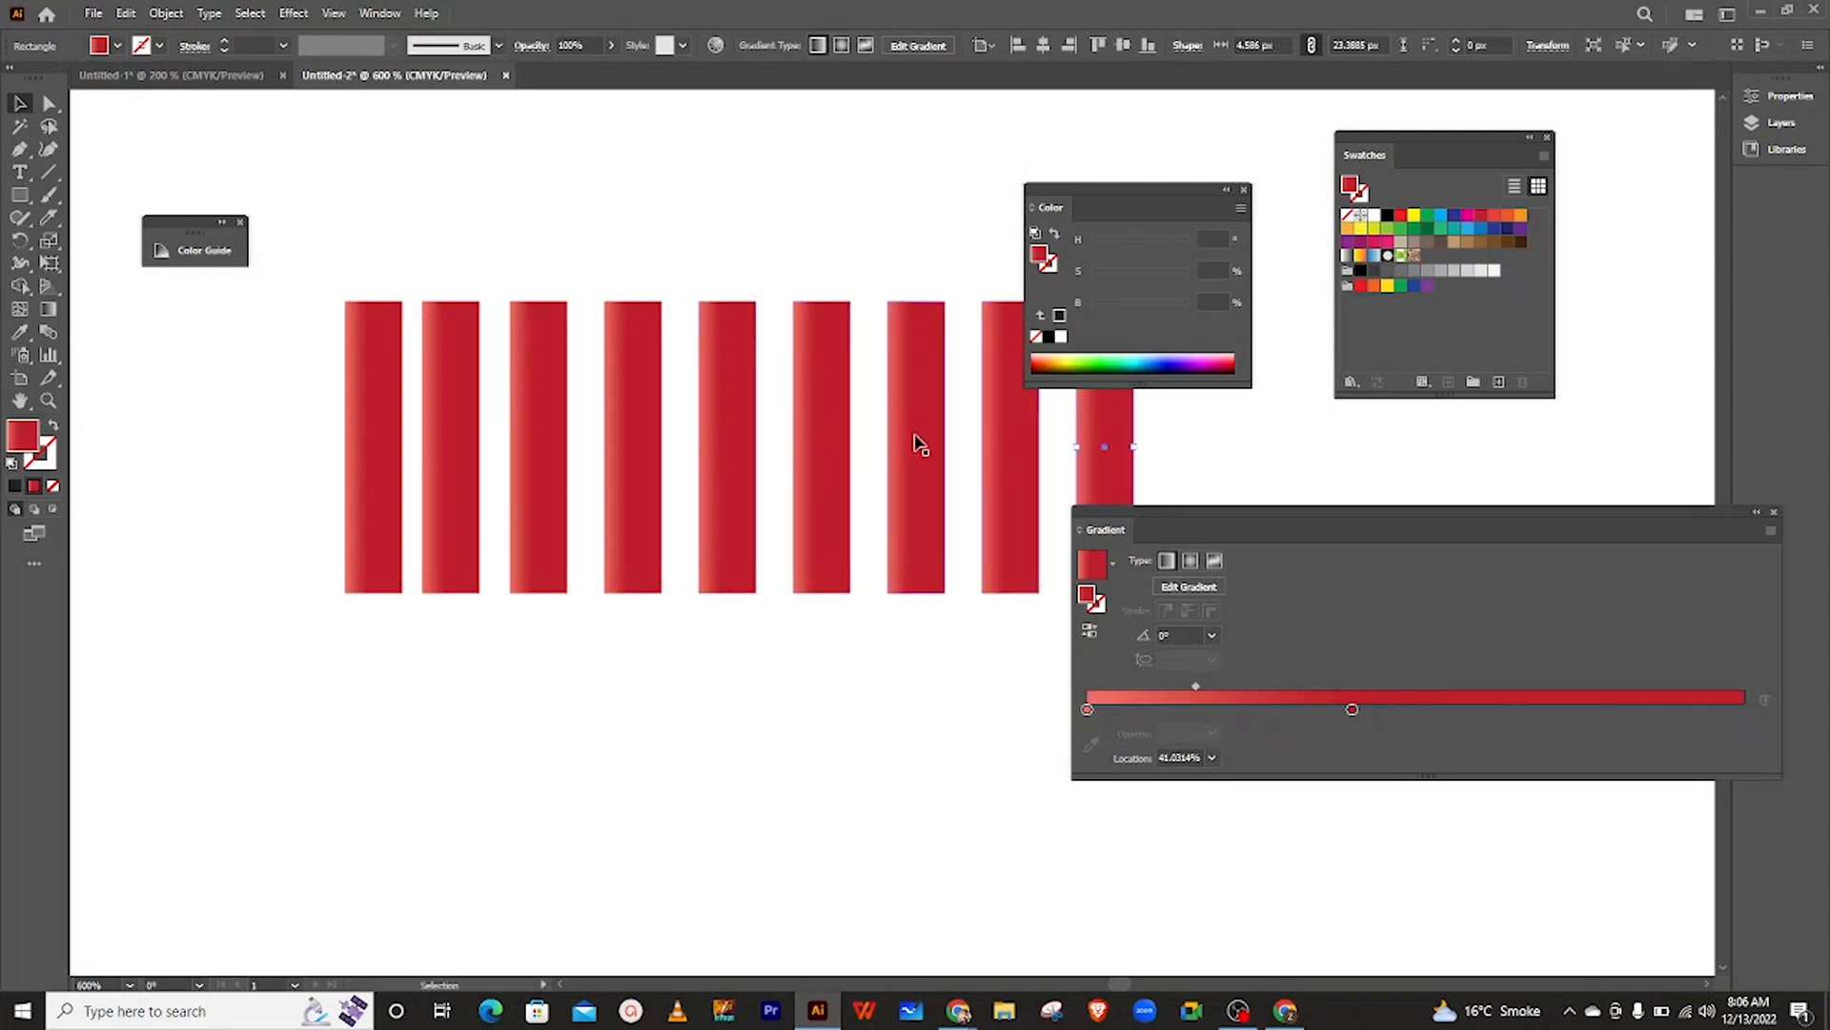
scroll(914, 435, "up", 5)
scroll(914, 436, "down", 9)
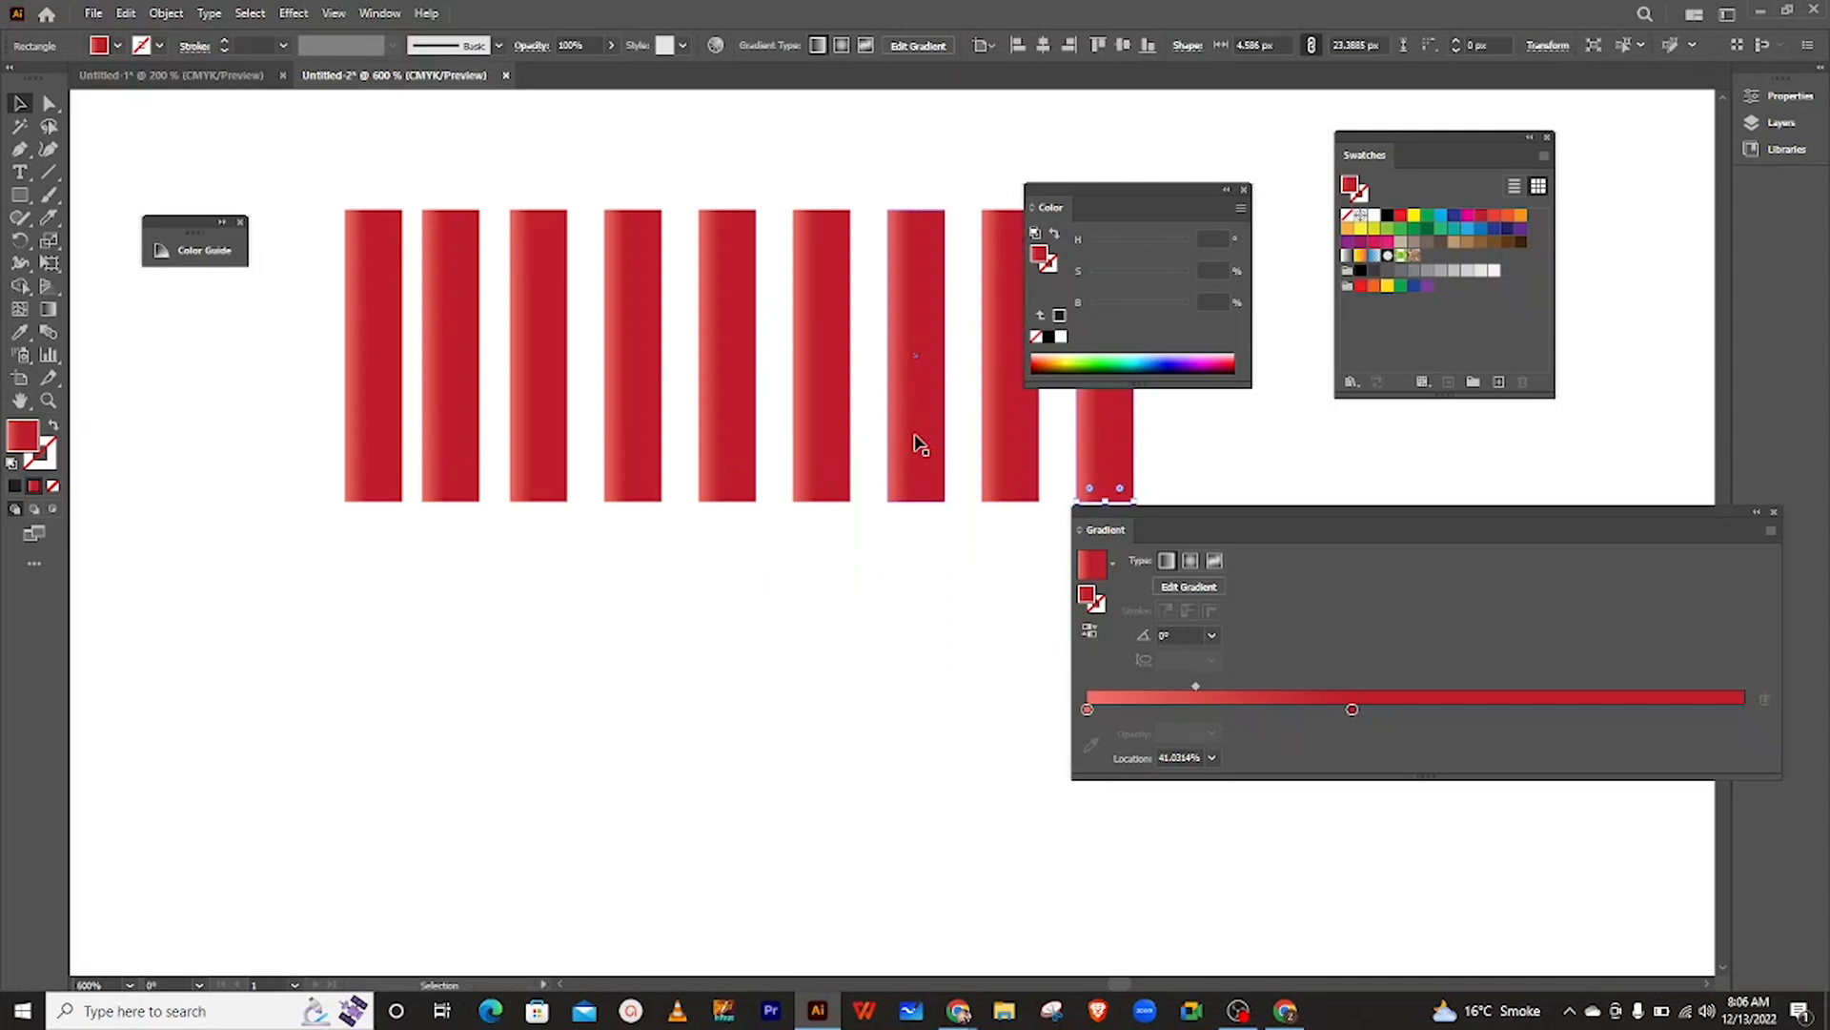
- Select all nine red bars in the row and group them
scroll(915, 436, "right", 9)
scroll(914, 436, "left", 4)
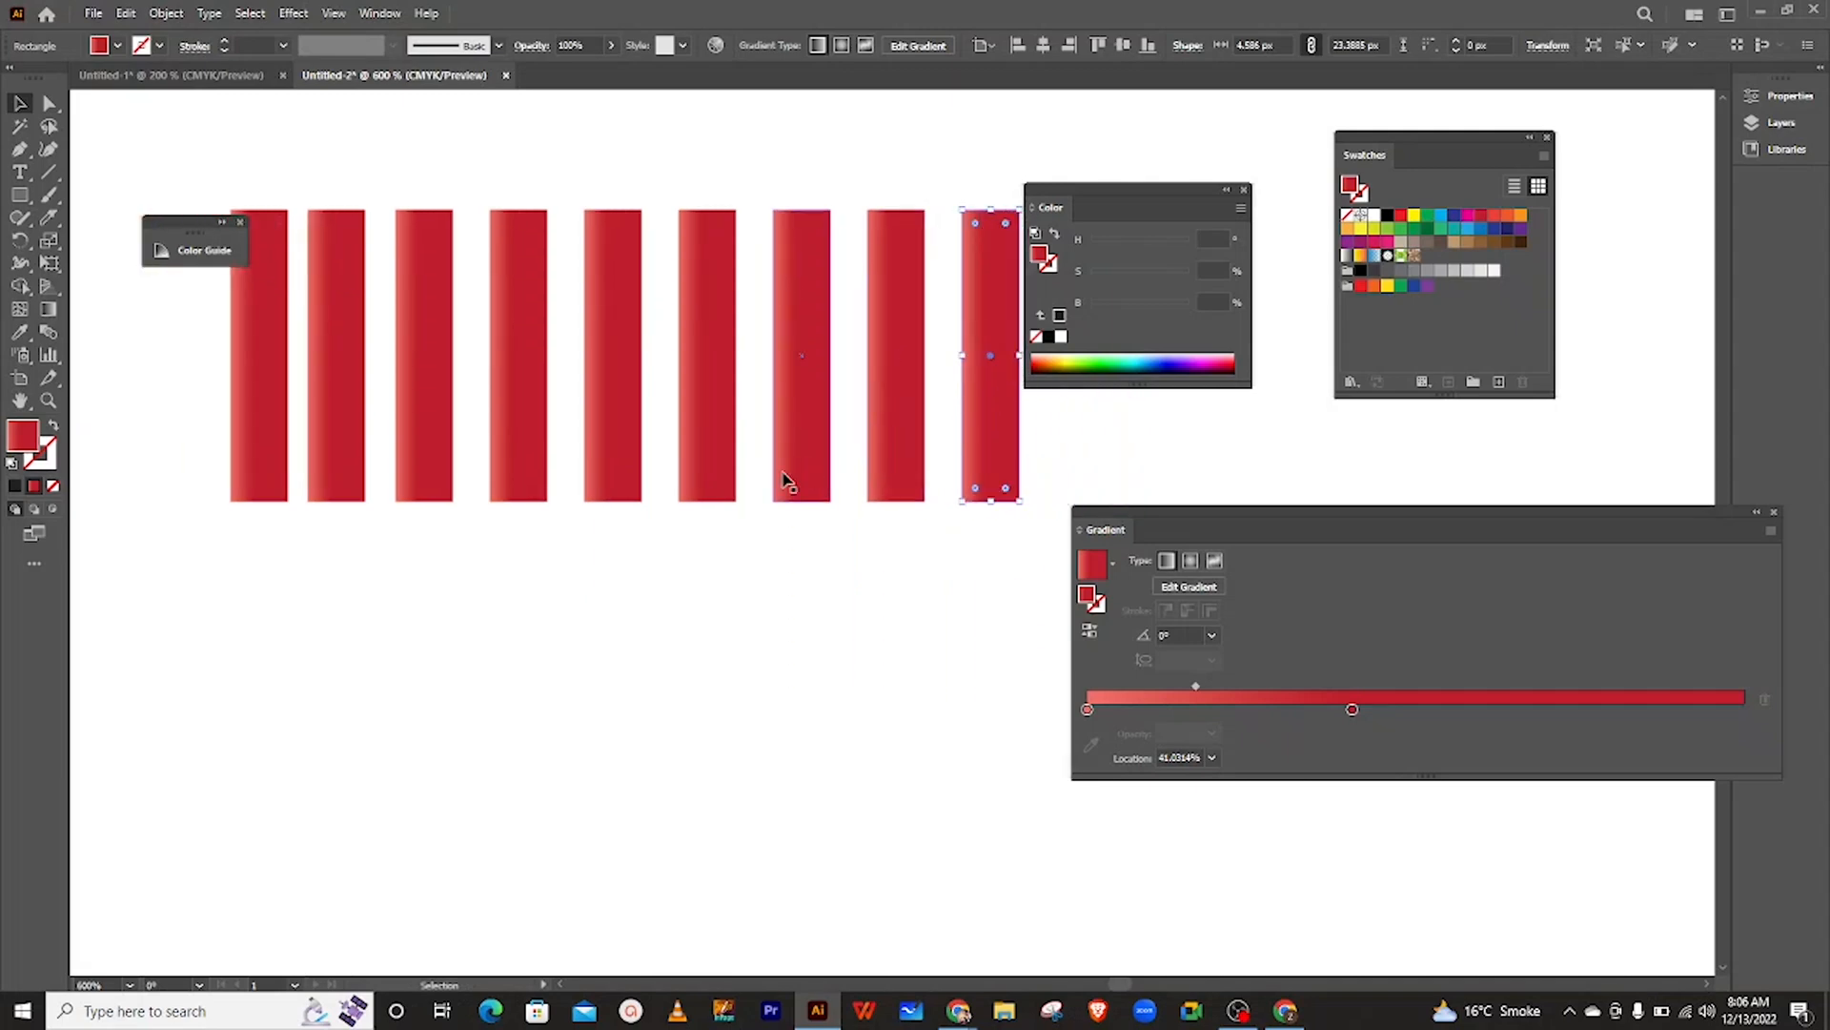
left_click(776, 561)
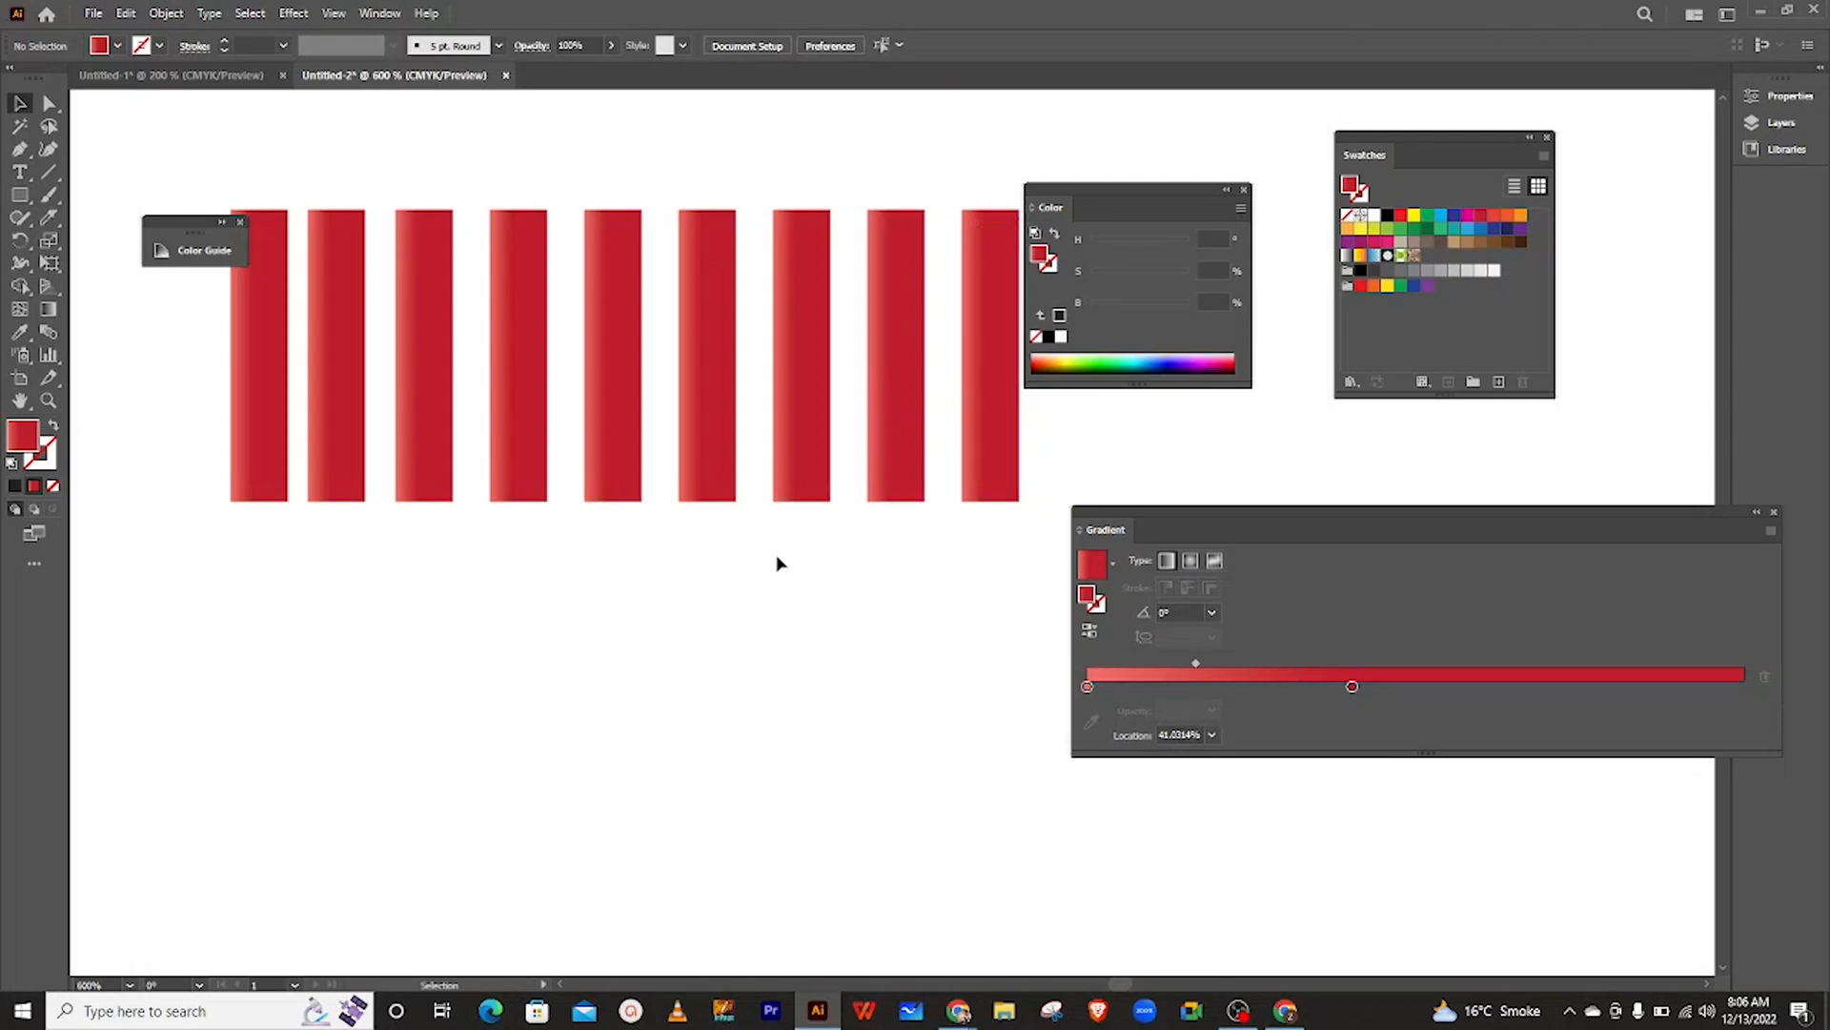
scroll(777, 563, "up", 4)
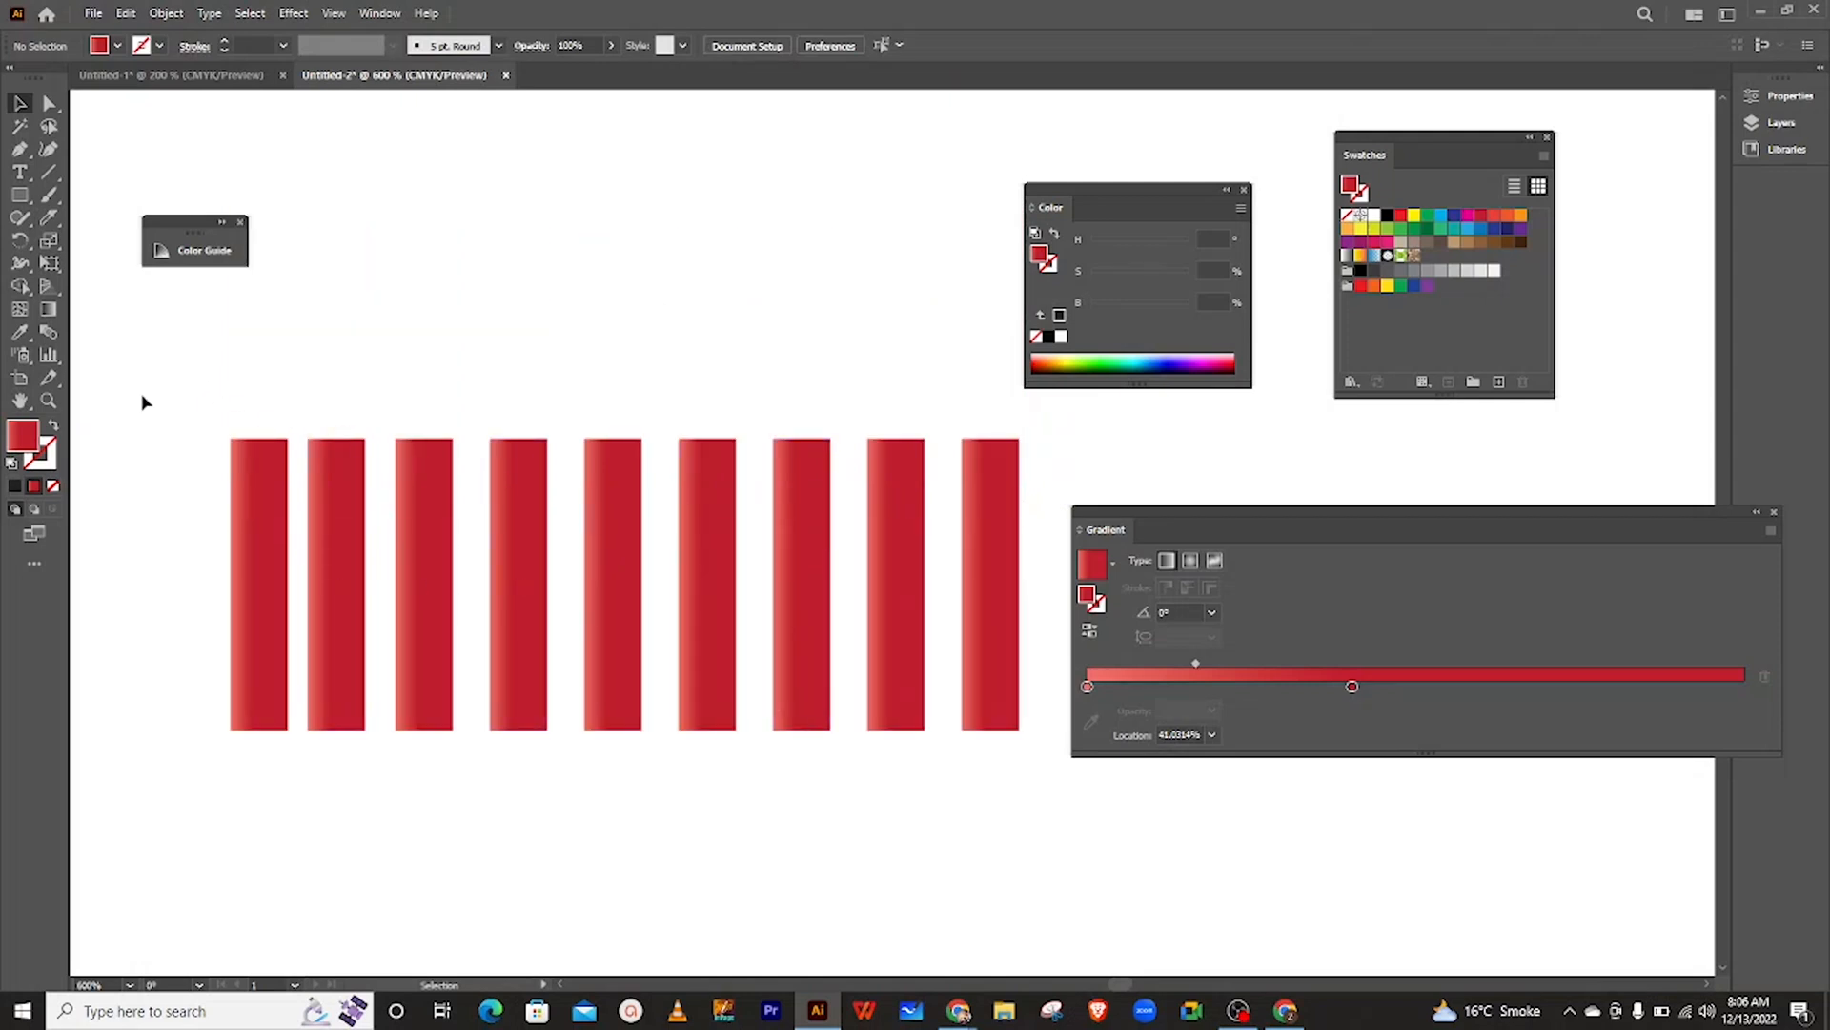
left_click_drag(356, 483, 1036, 583)
key("ctrl+z")
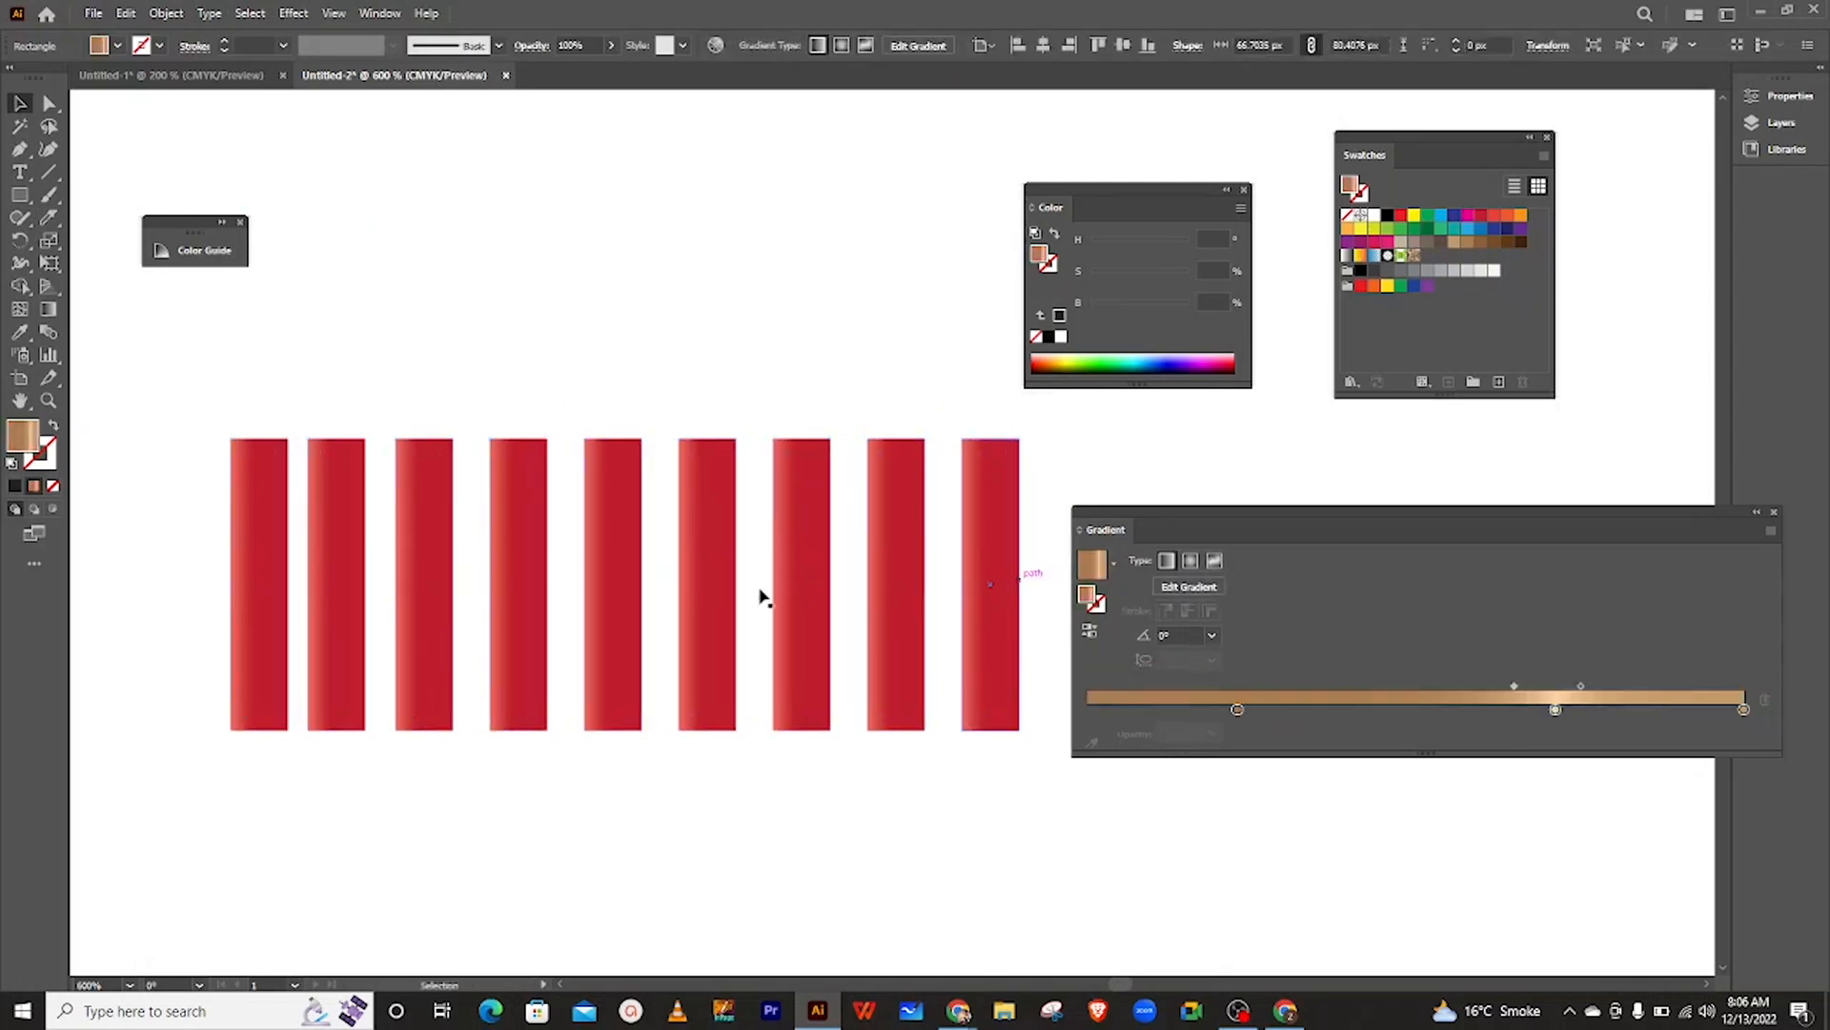
left_click(709, 591)
left_click_drag(110, 387, 1037, 615)
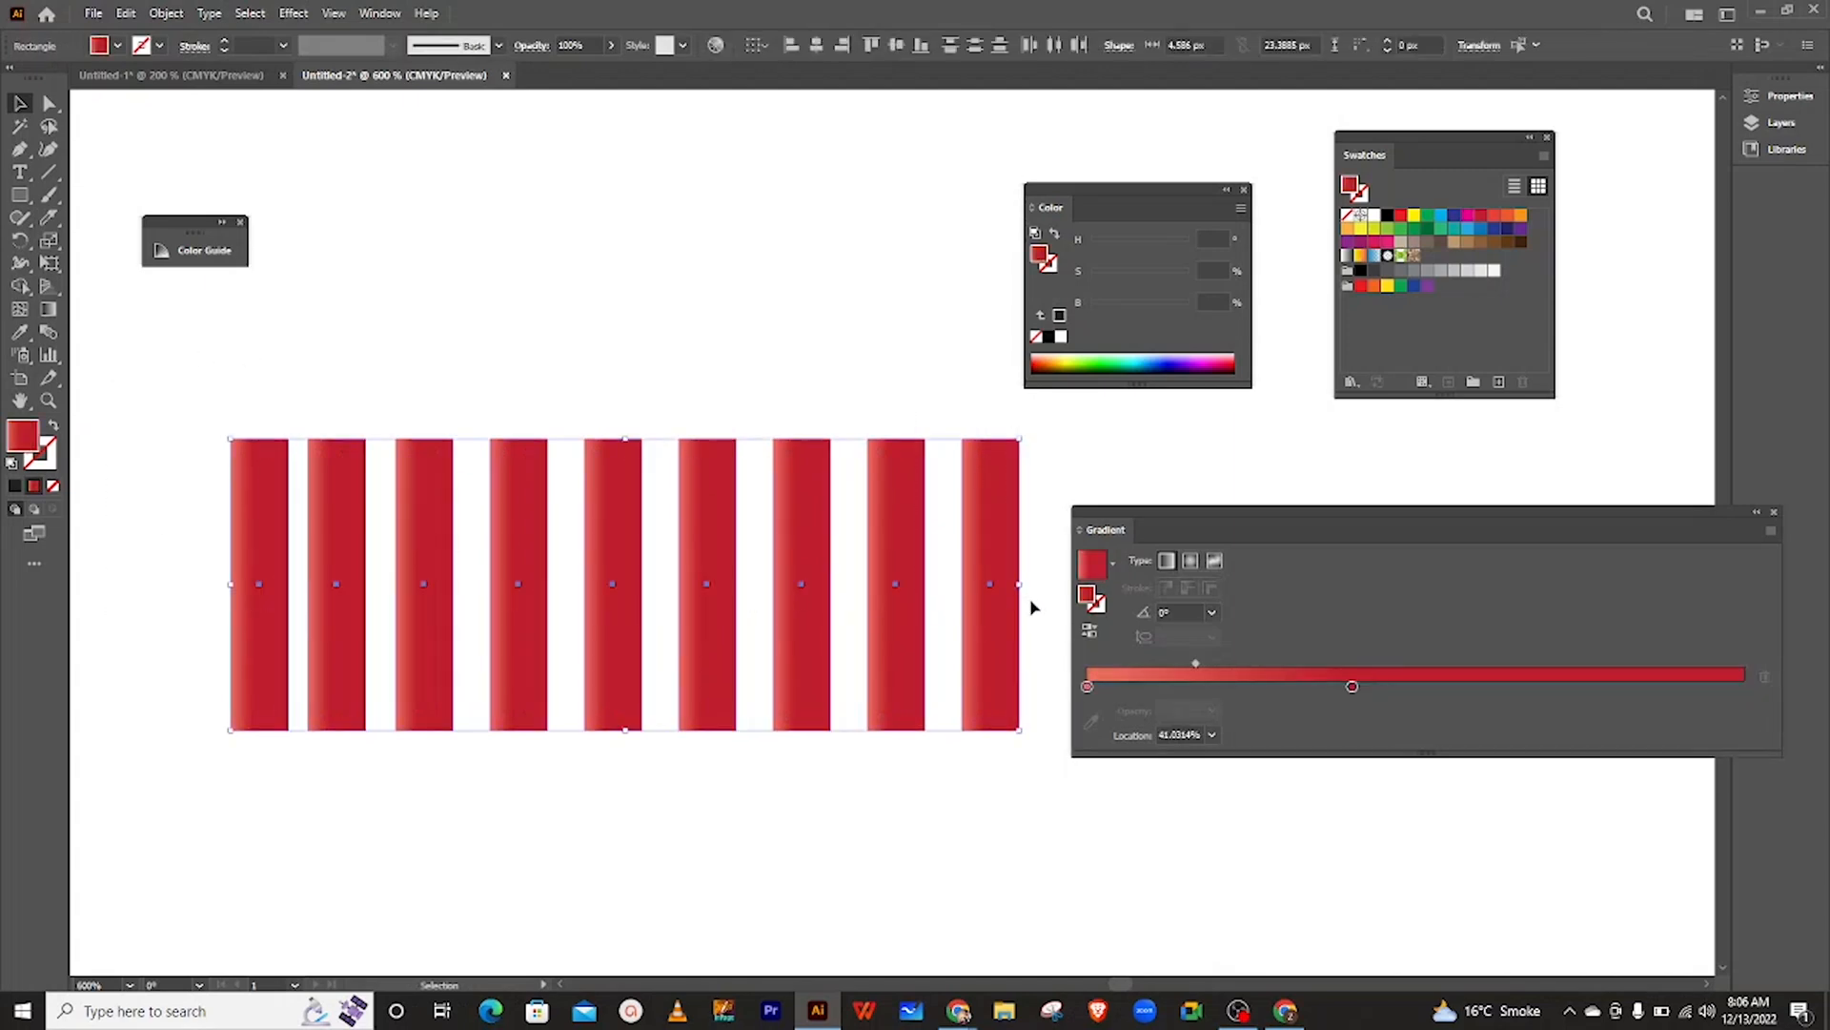
right_click(990, 589)
left_click(1036, 295)
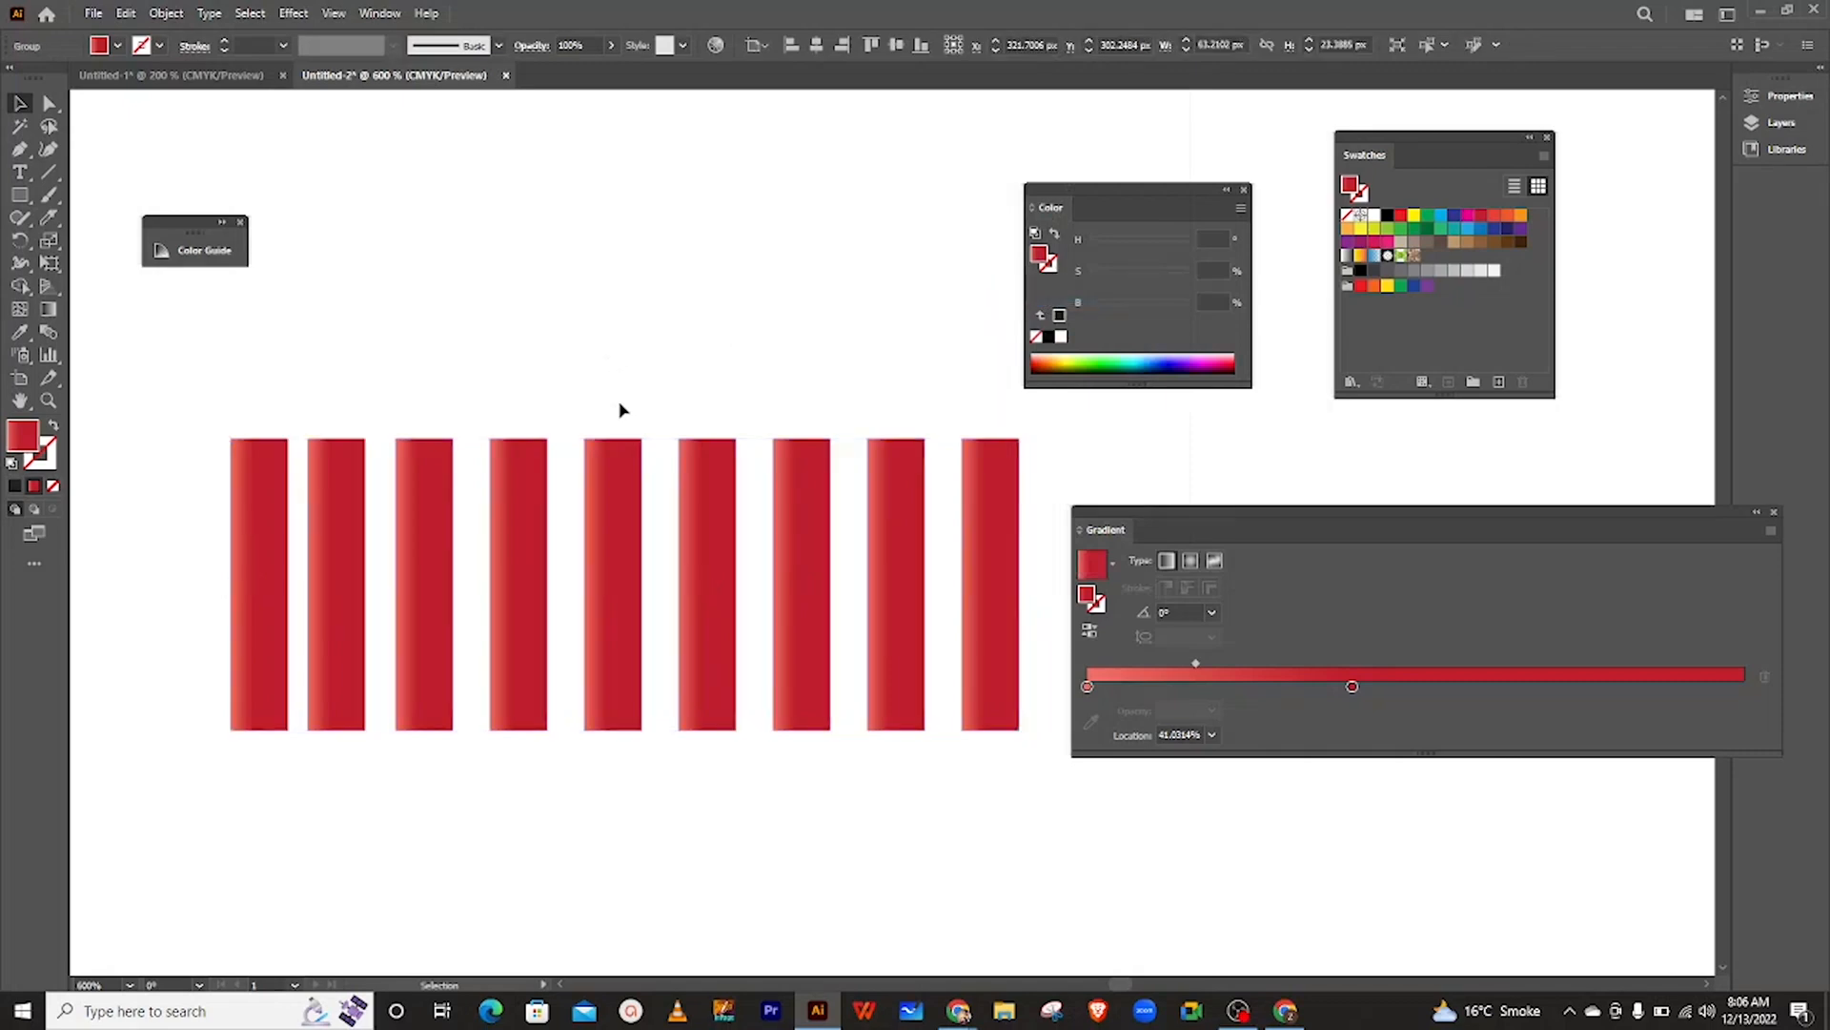
- Duplicate the grouped row of bars straight down, about 25 px below the first row
left_click_drag(619, 586, 605, 682)
key("ctrl+z")
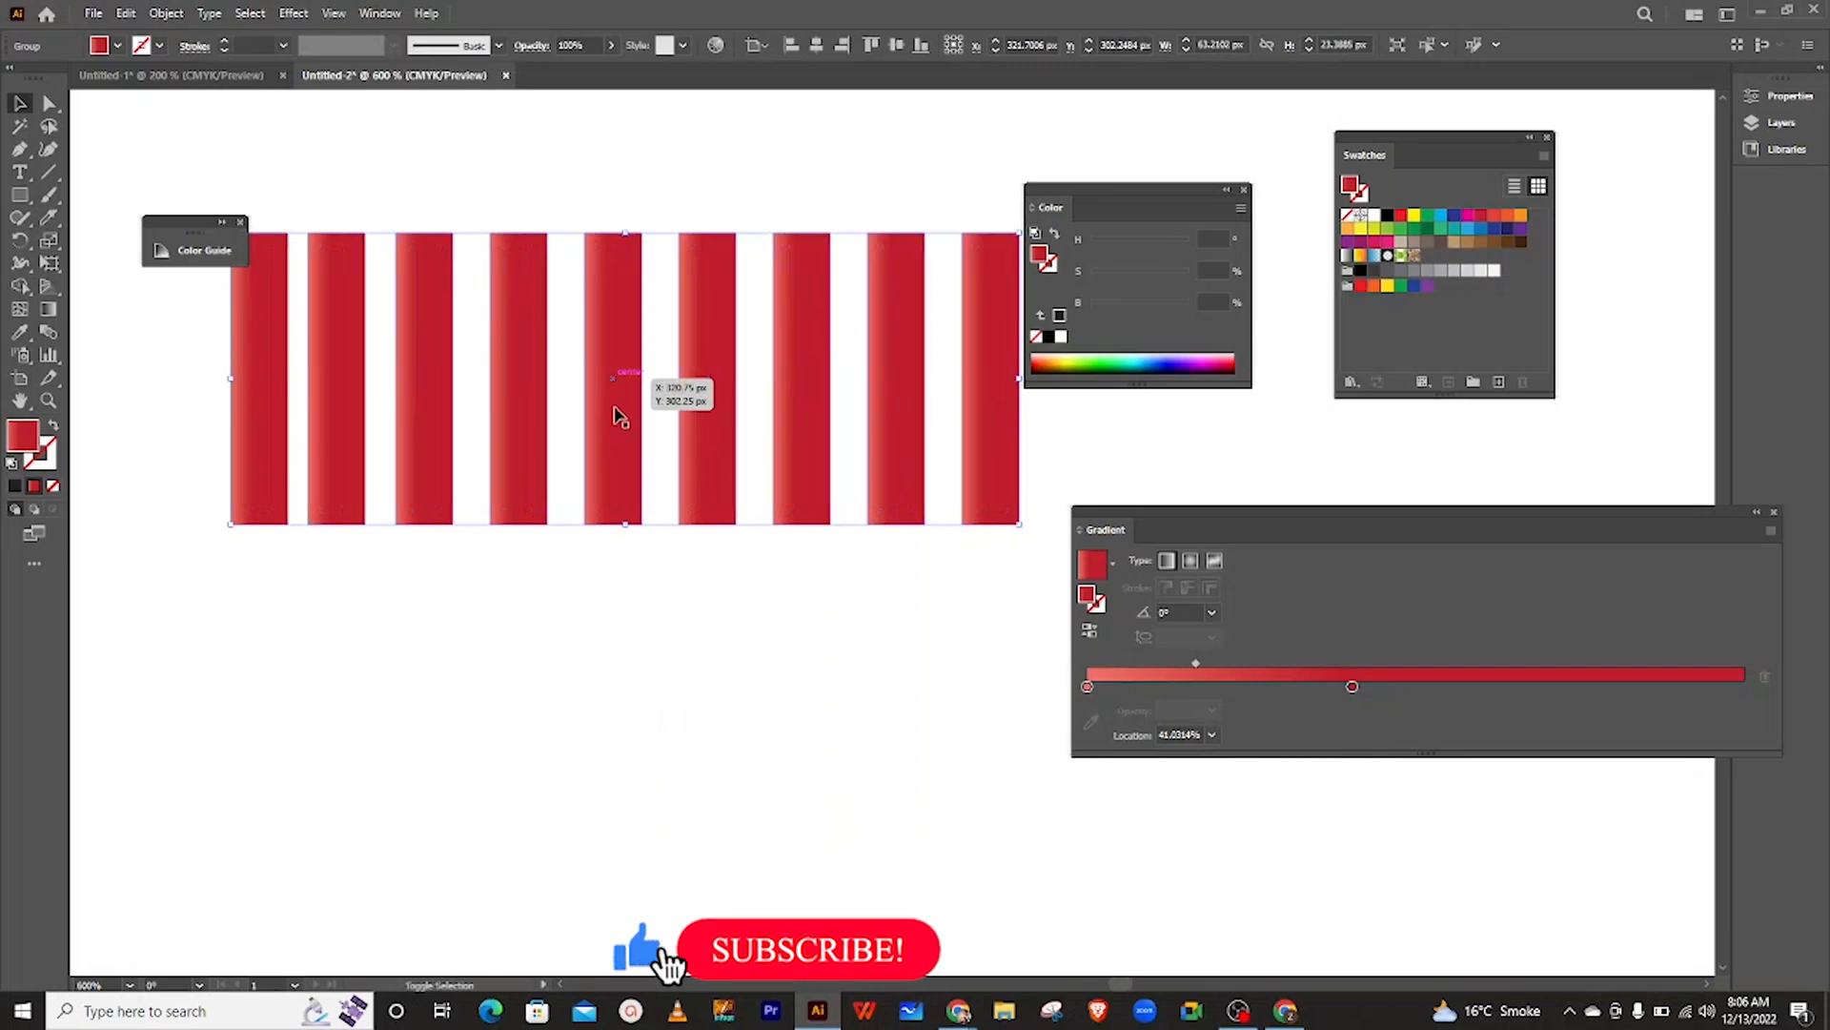
left_click(601, 604)
left_click(620, 396)
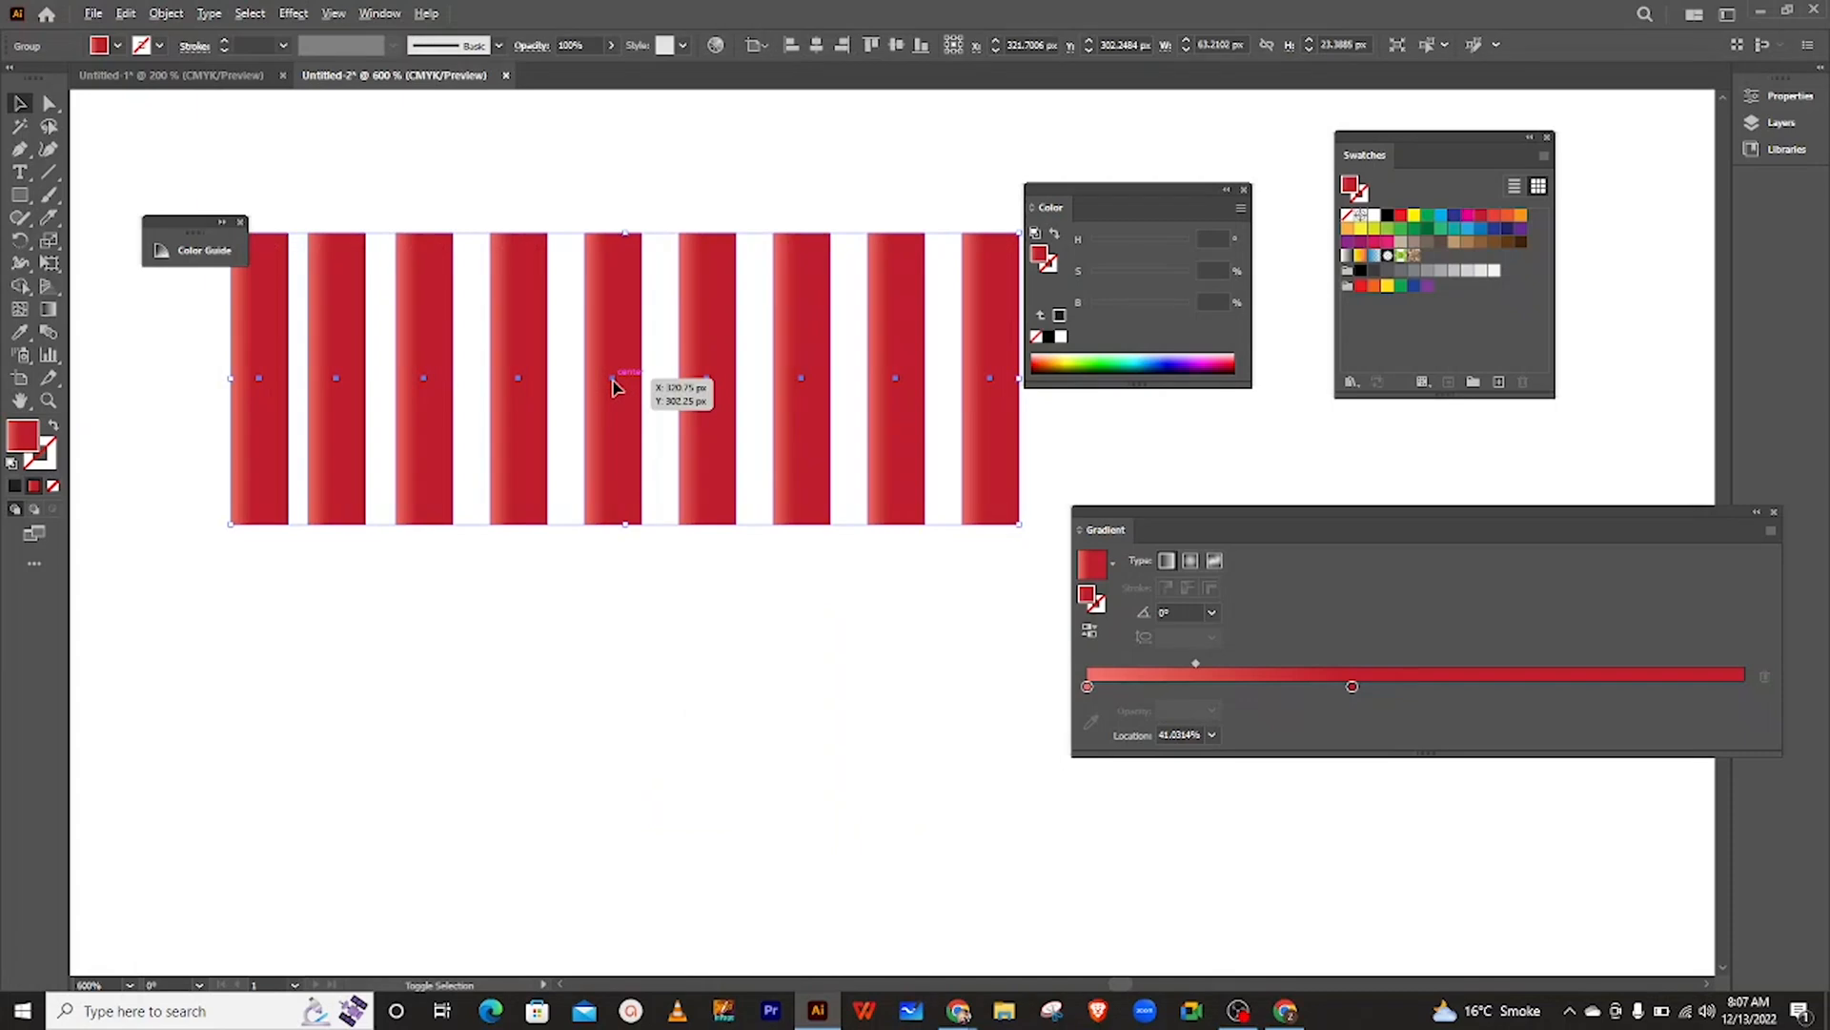
left_click(613, 384, "shift")
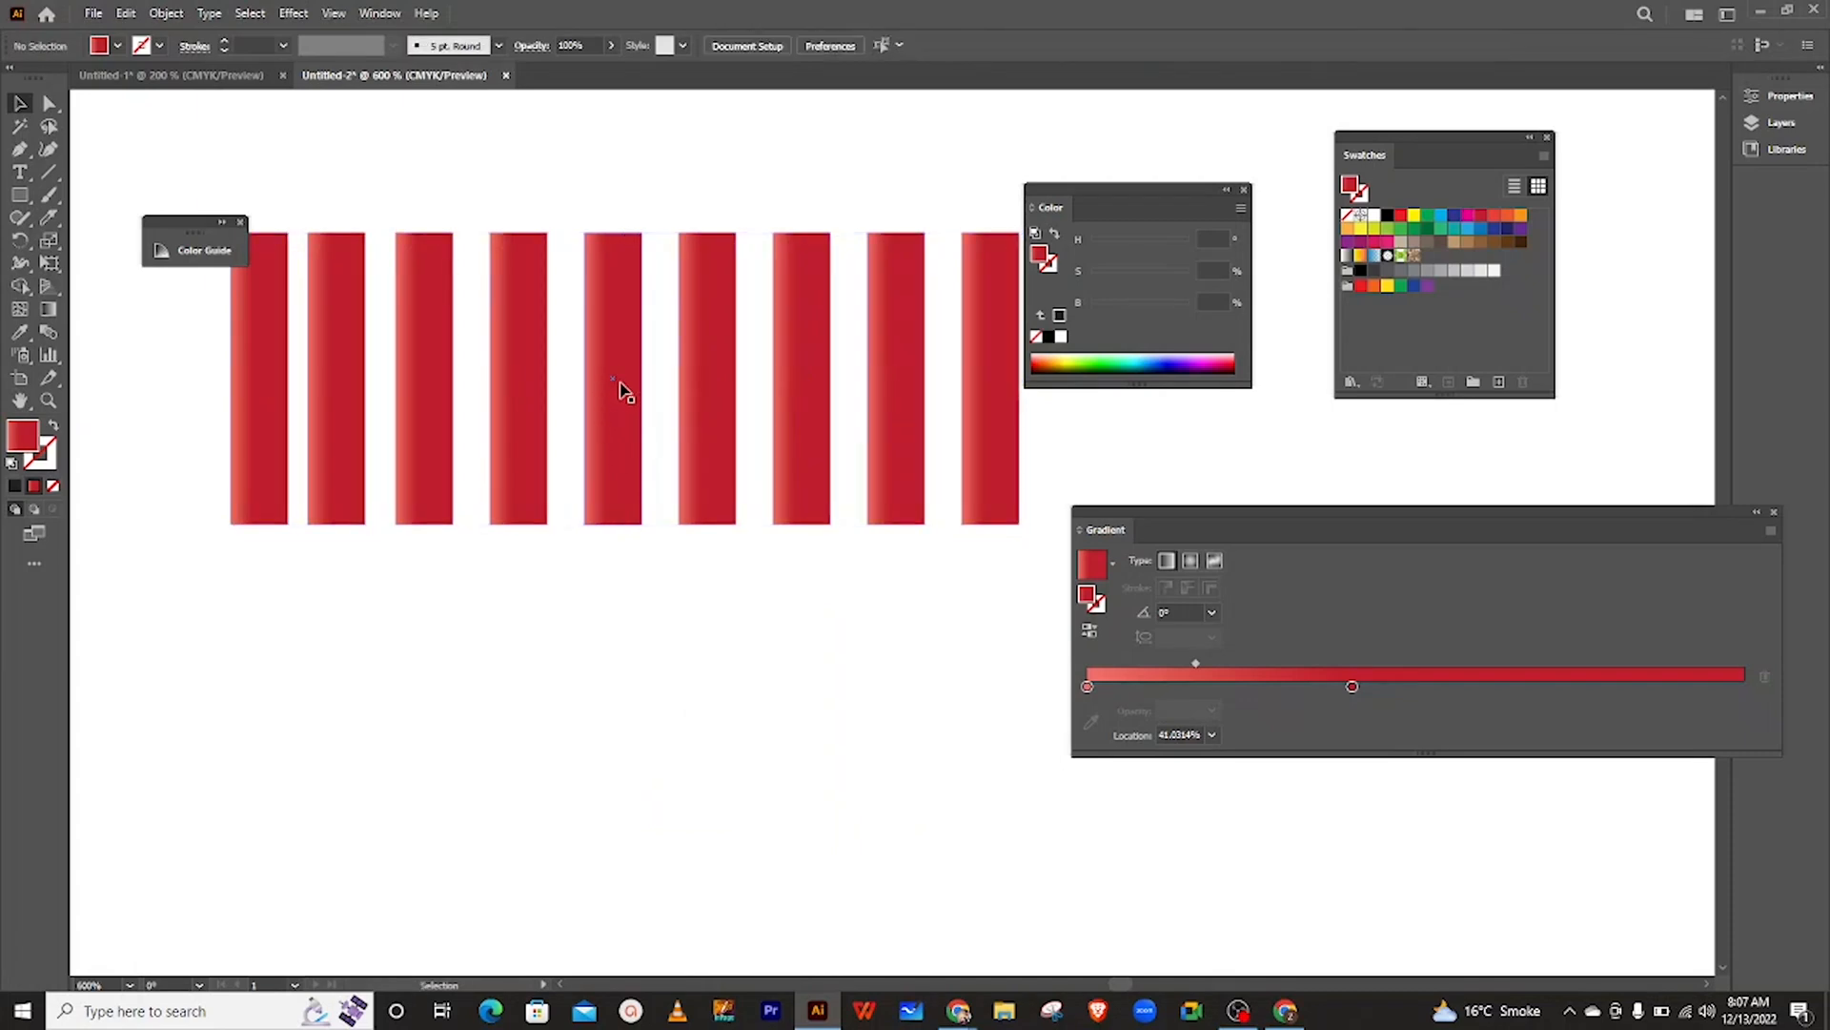
left_click(523, 384)
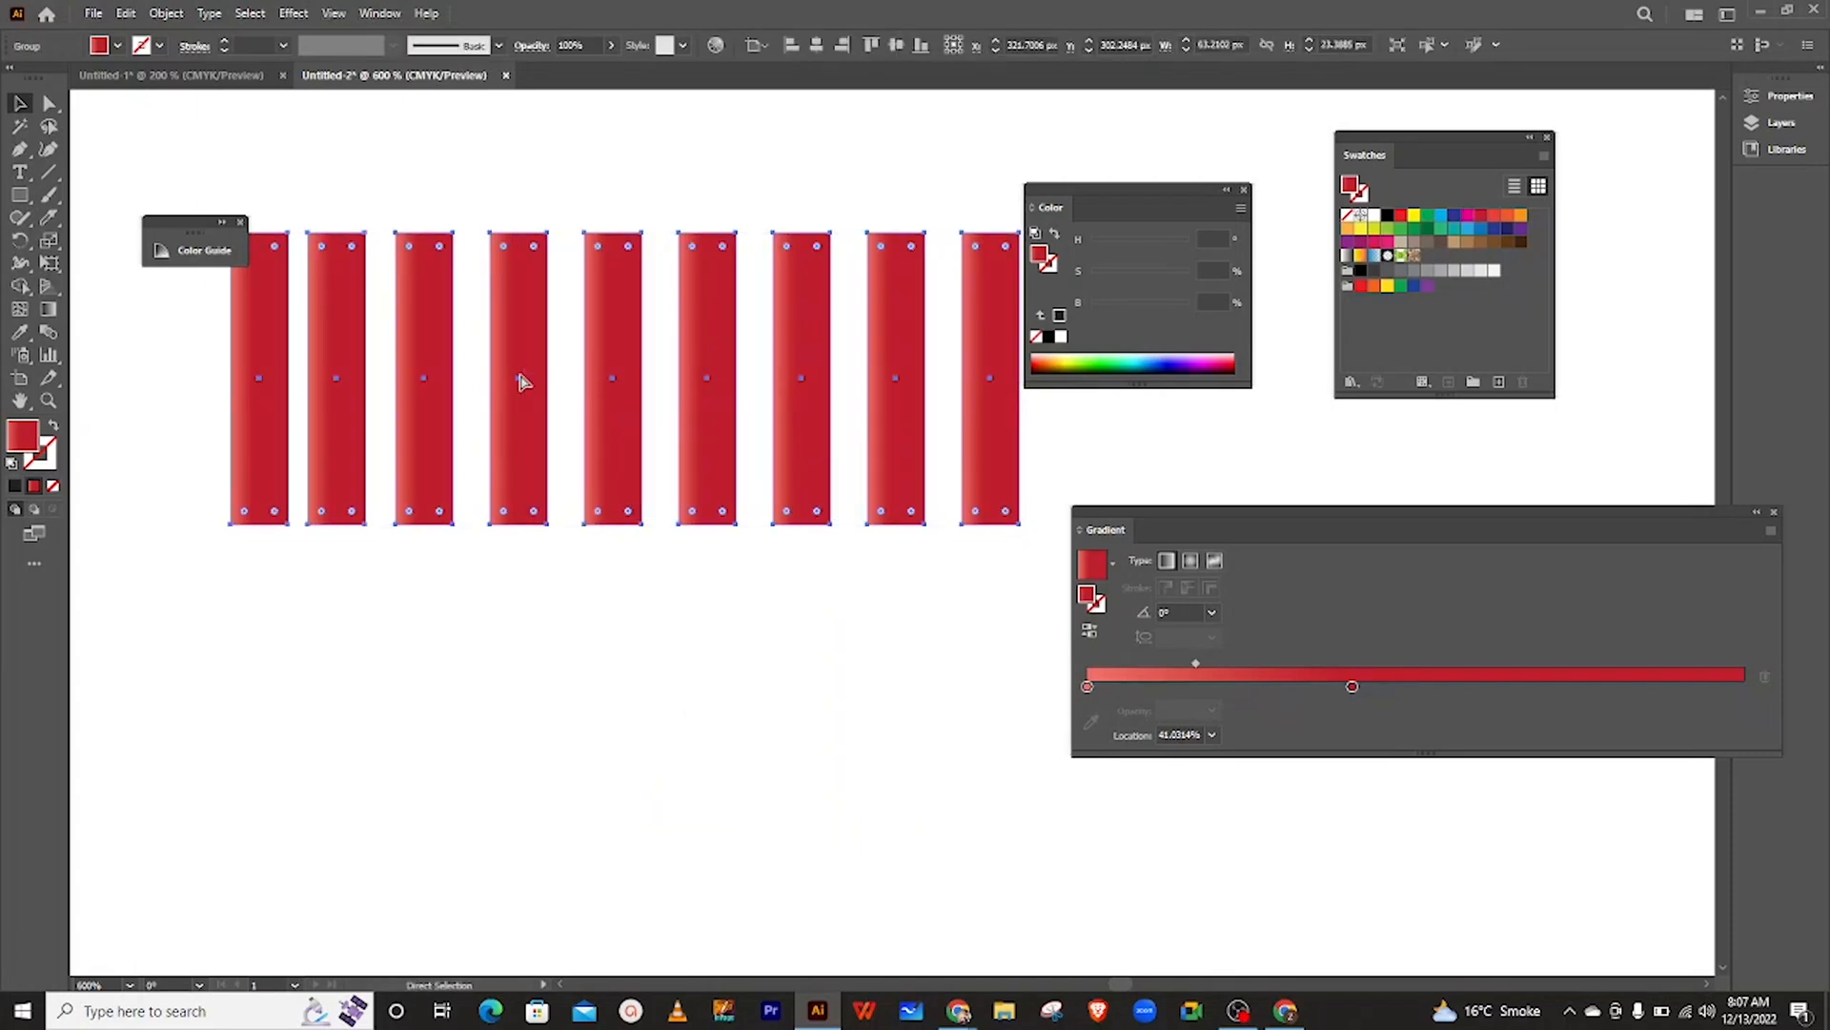
left_click_drag(522, 381, 523, 697)
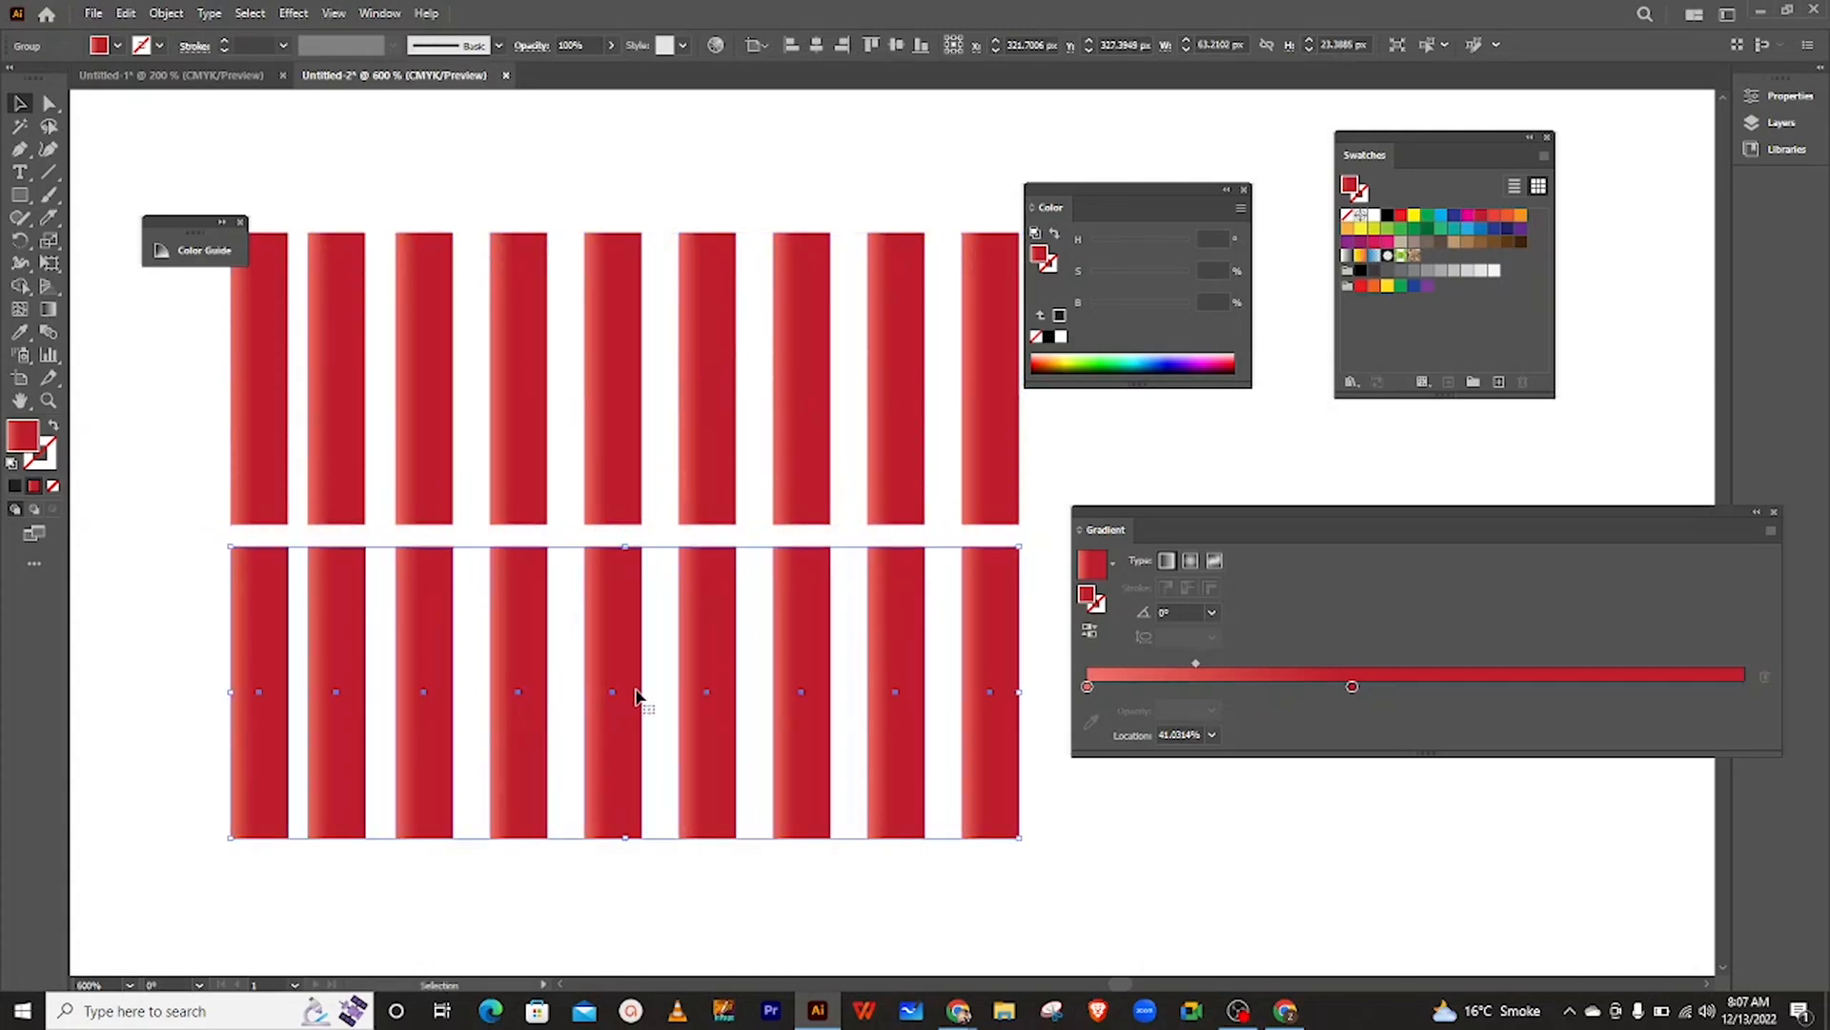
scroll(639, 696, "down", 5)
key("a")
key("d")
key("v")
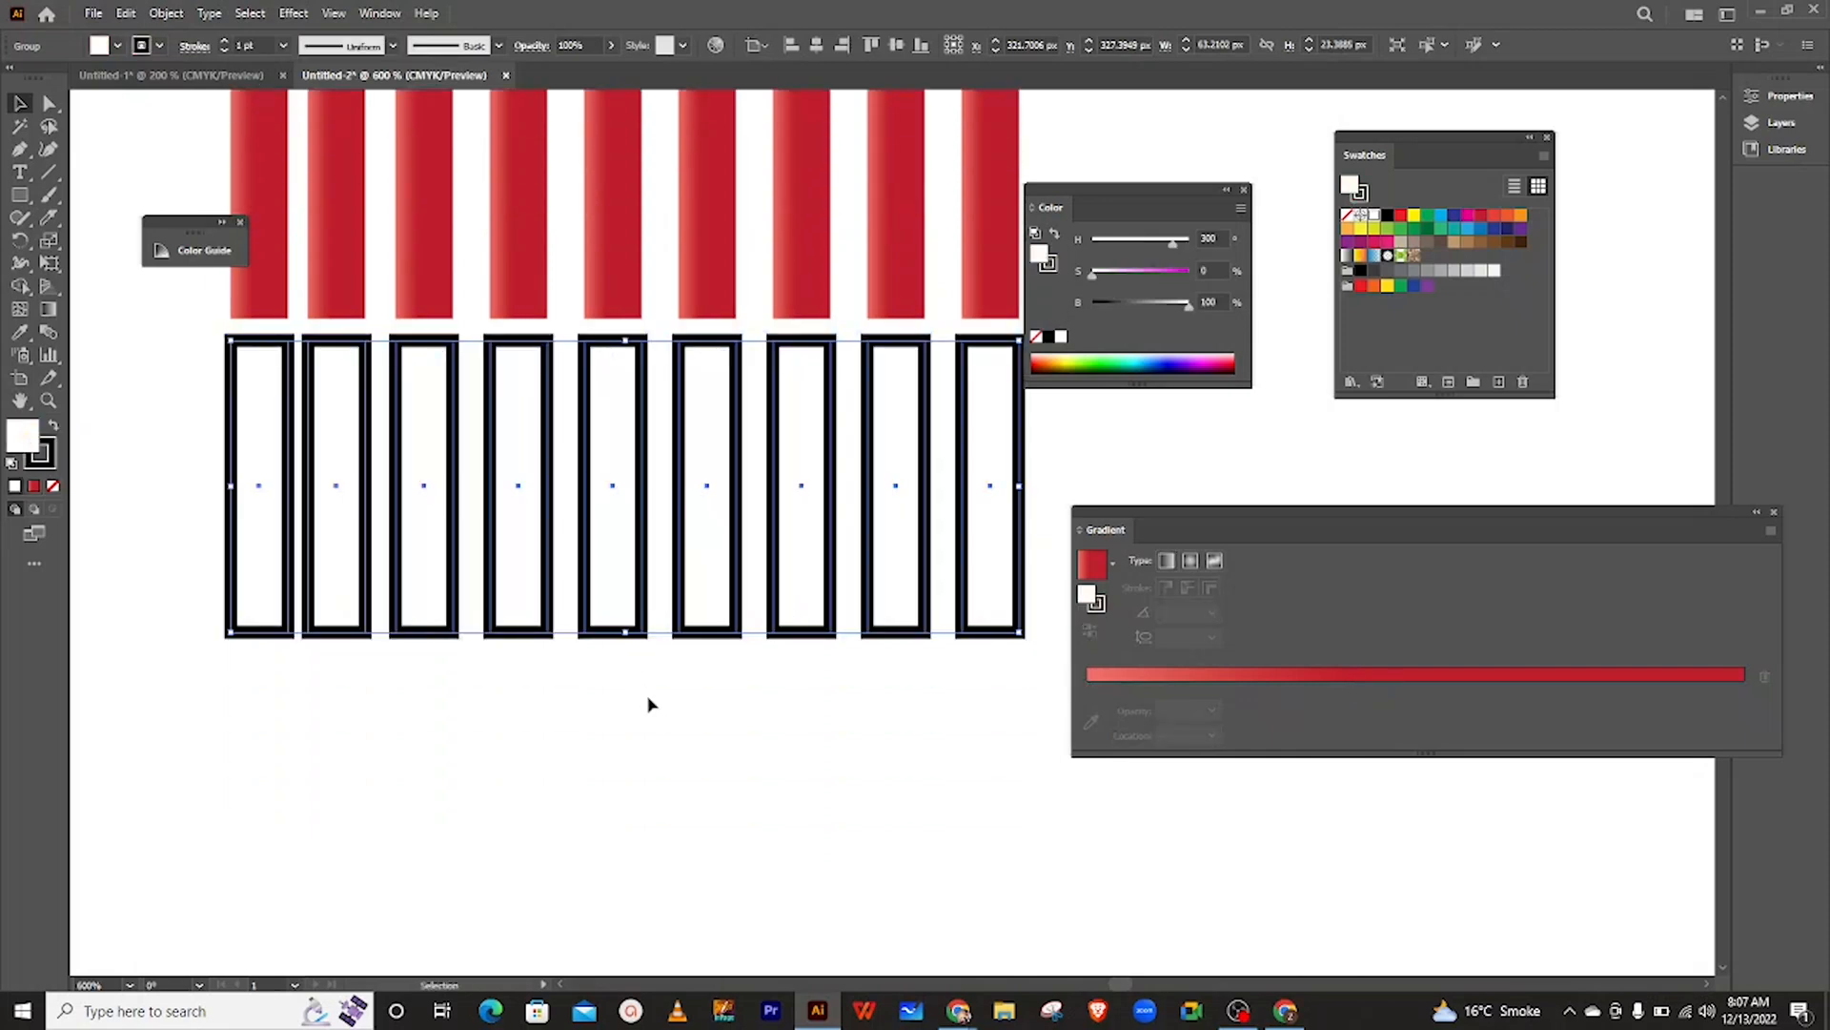
key("ctrl+z")
- Repeat the row duplication once at the same spacing to make a third row of bars
key("ctrl+d")
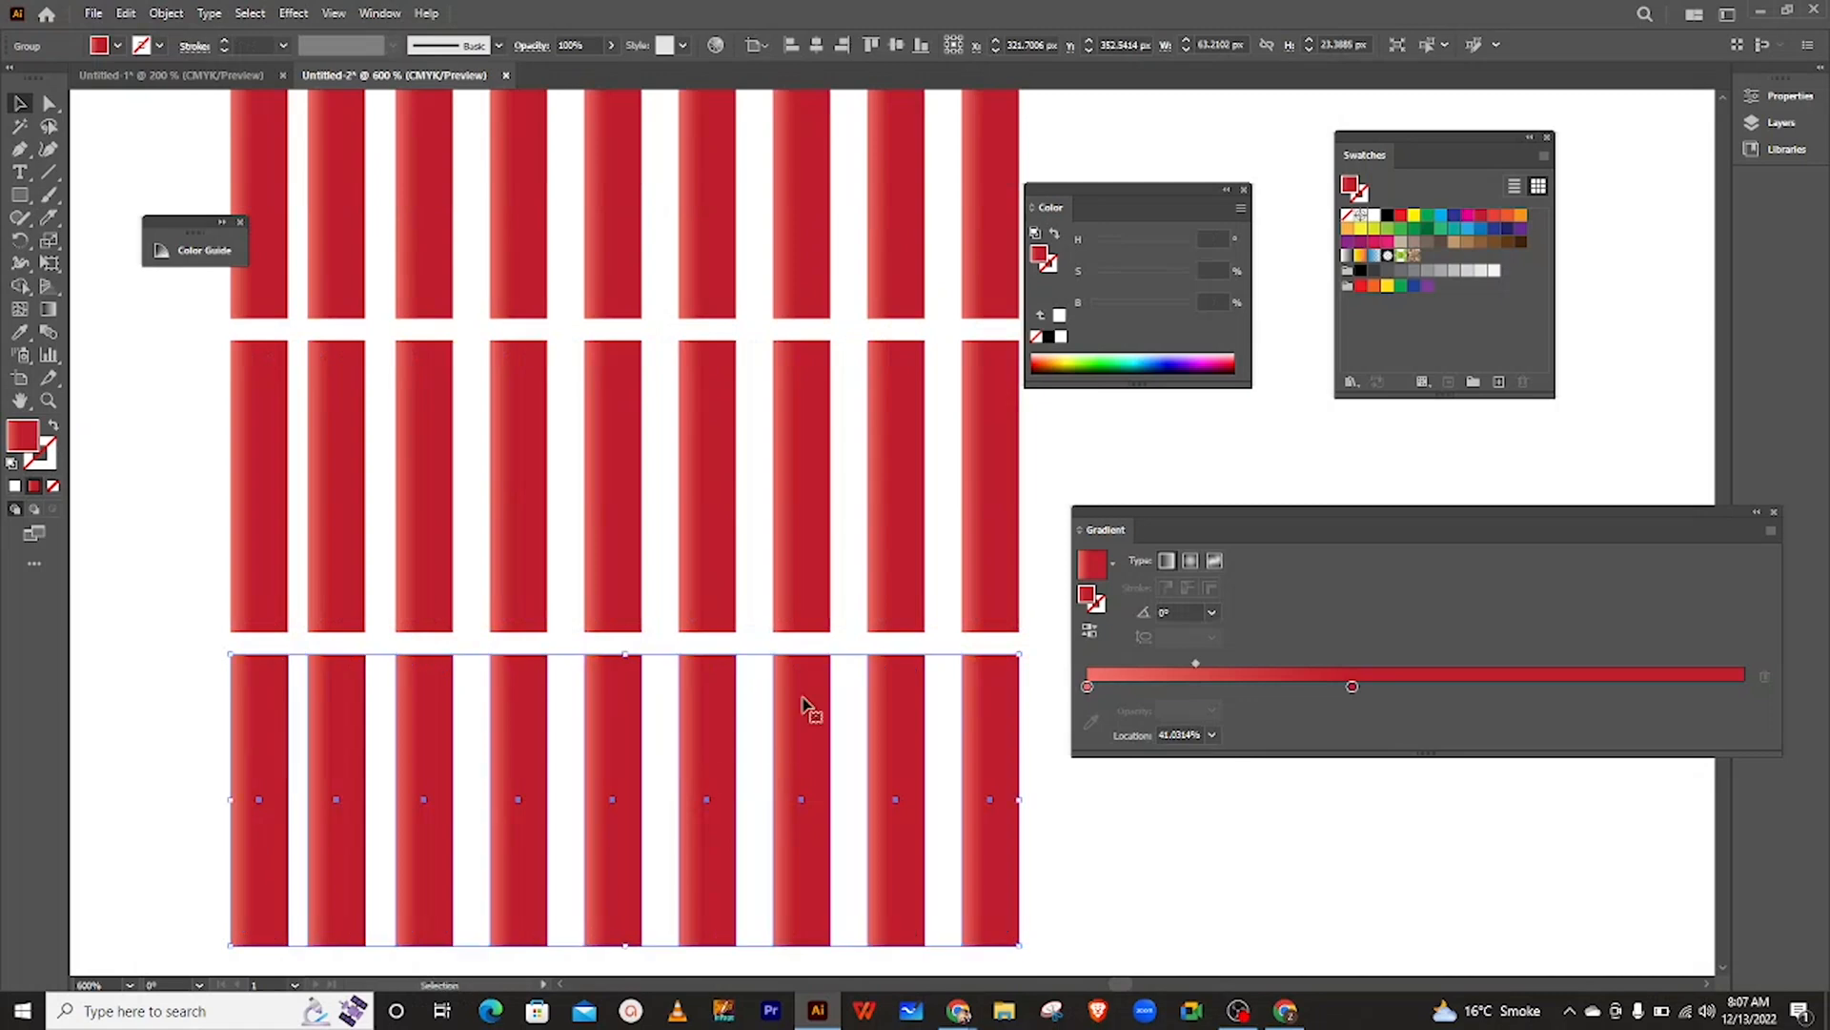
scroll(782, 615, "down", 3)
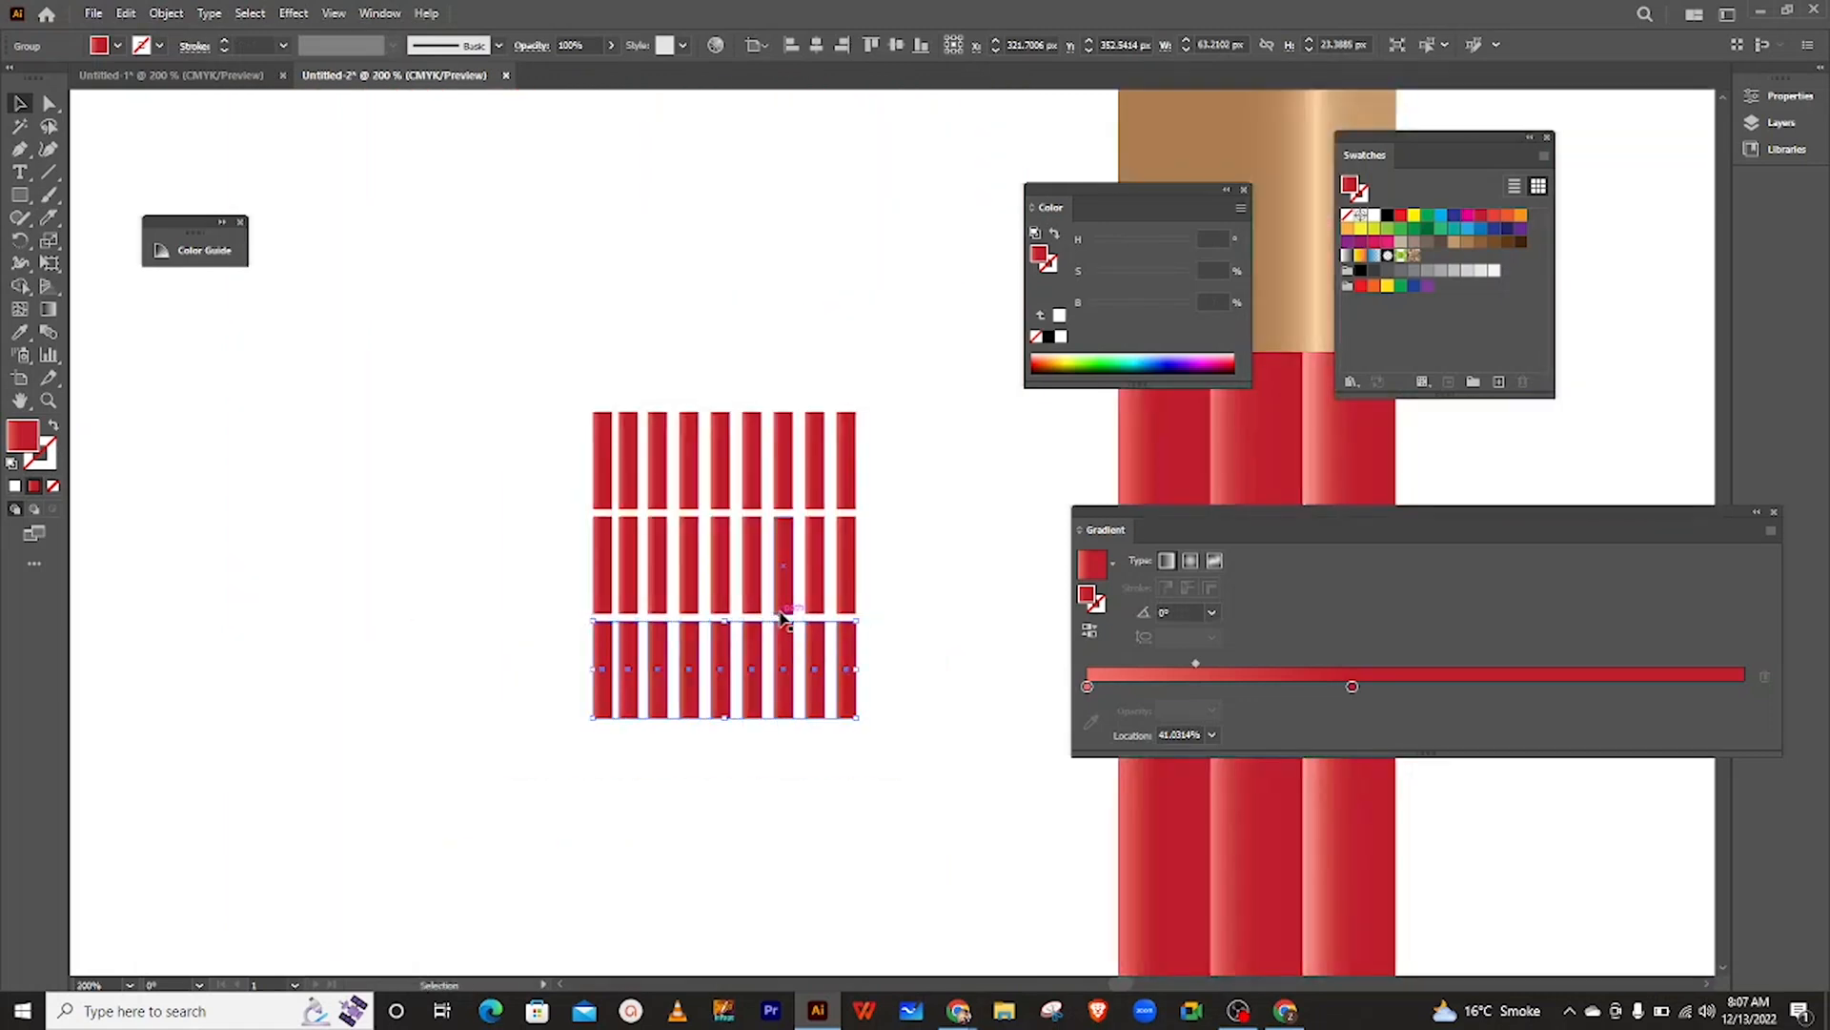
left_click(922, 334)
left_click_drag(435, 329, 957, 865)
left_click(799, 706)
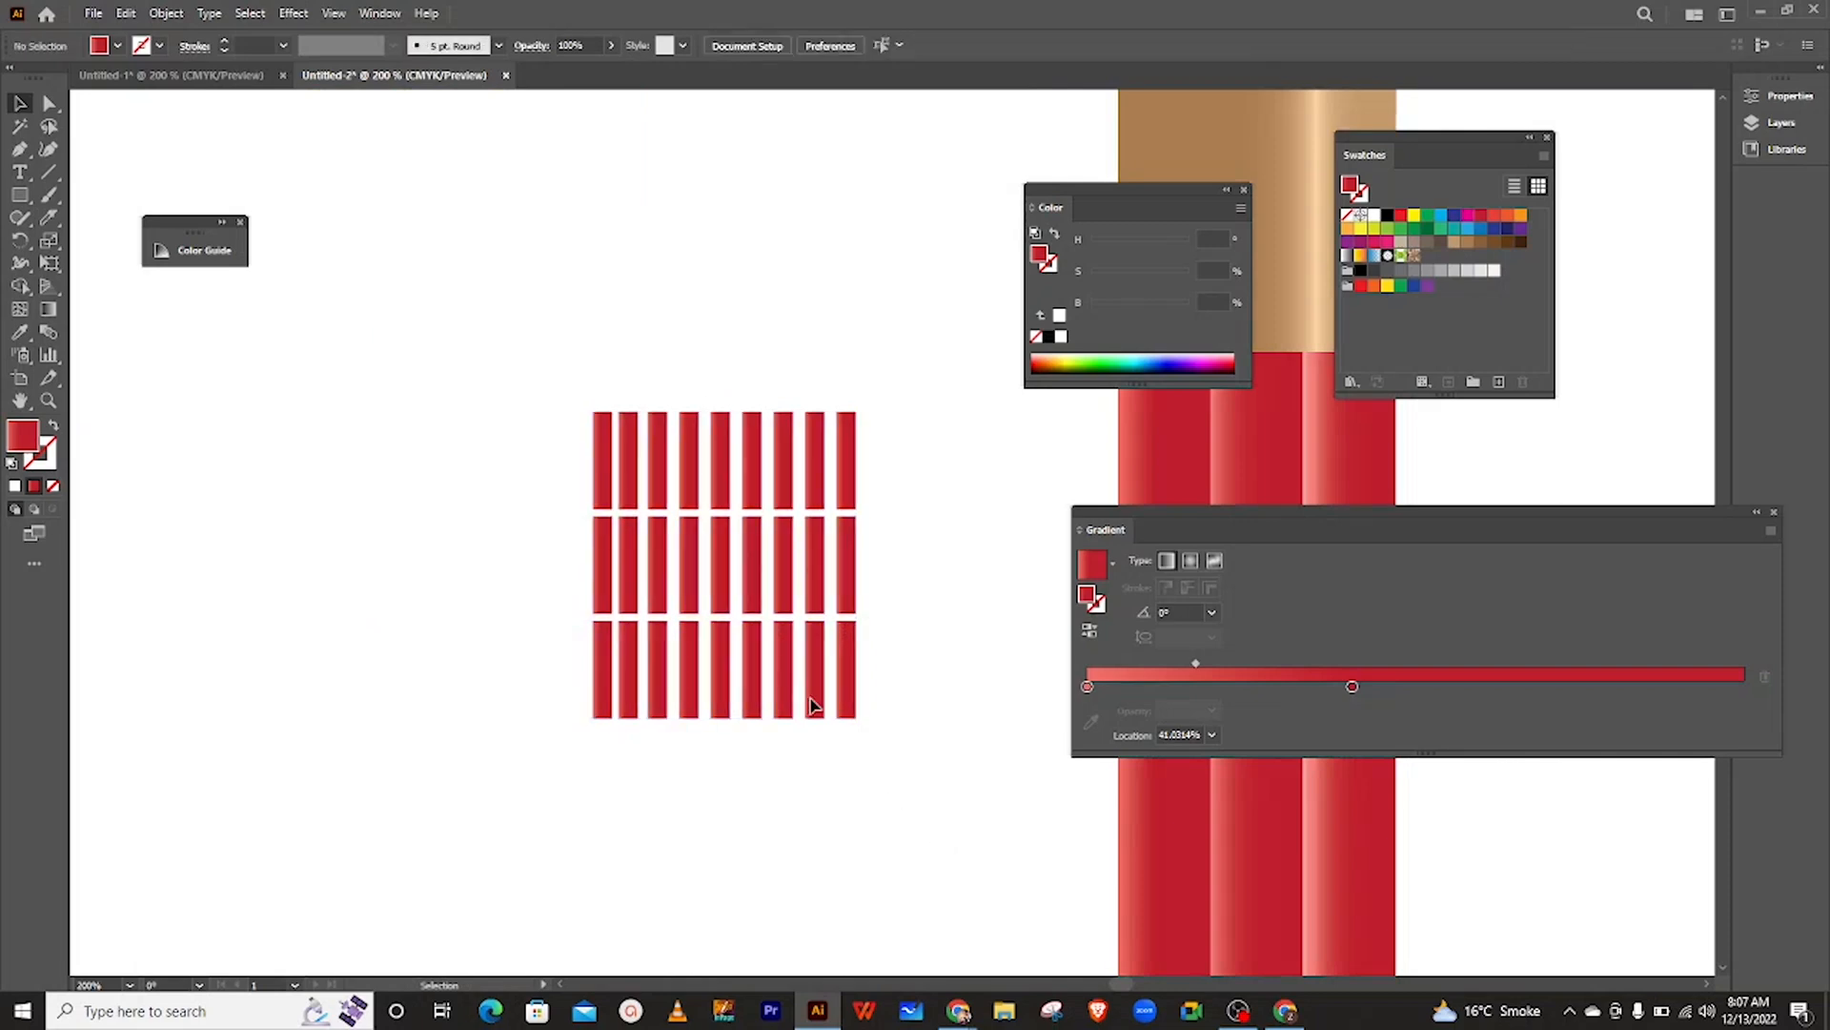
- Move the bottom row of bars down about 12 px and the middle row down about 5 px
left_click(784, 690)
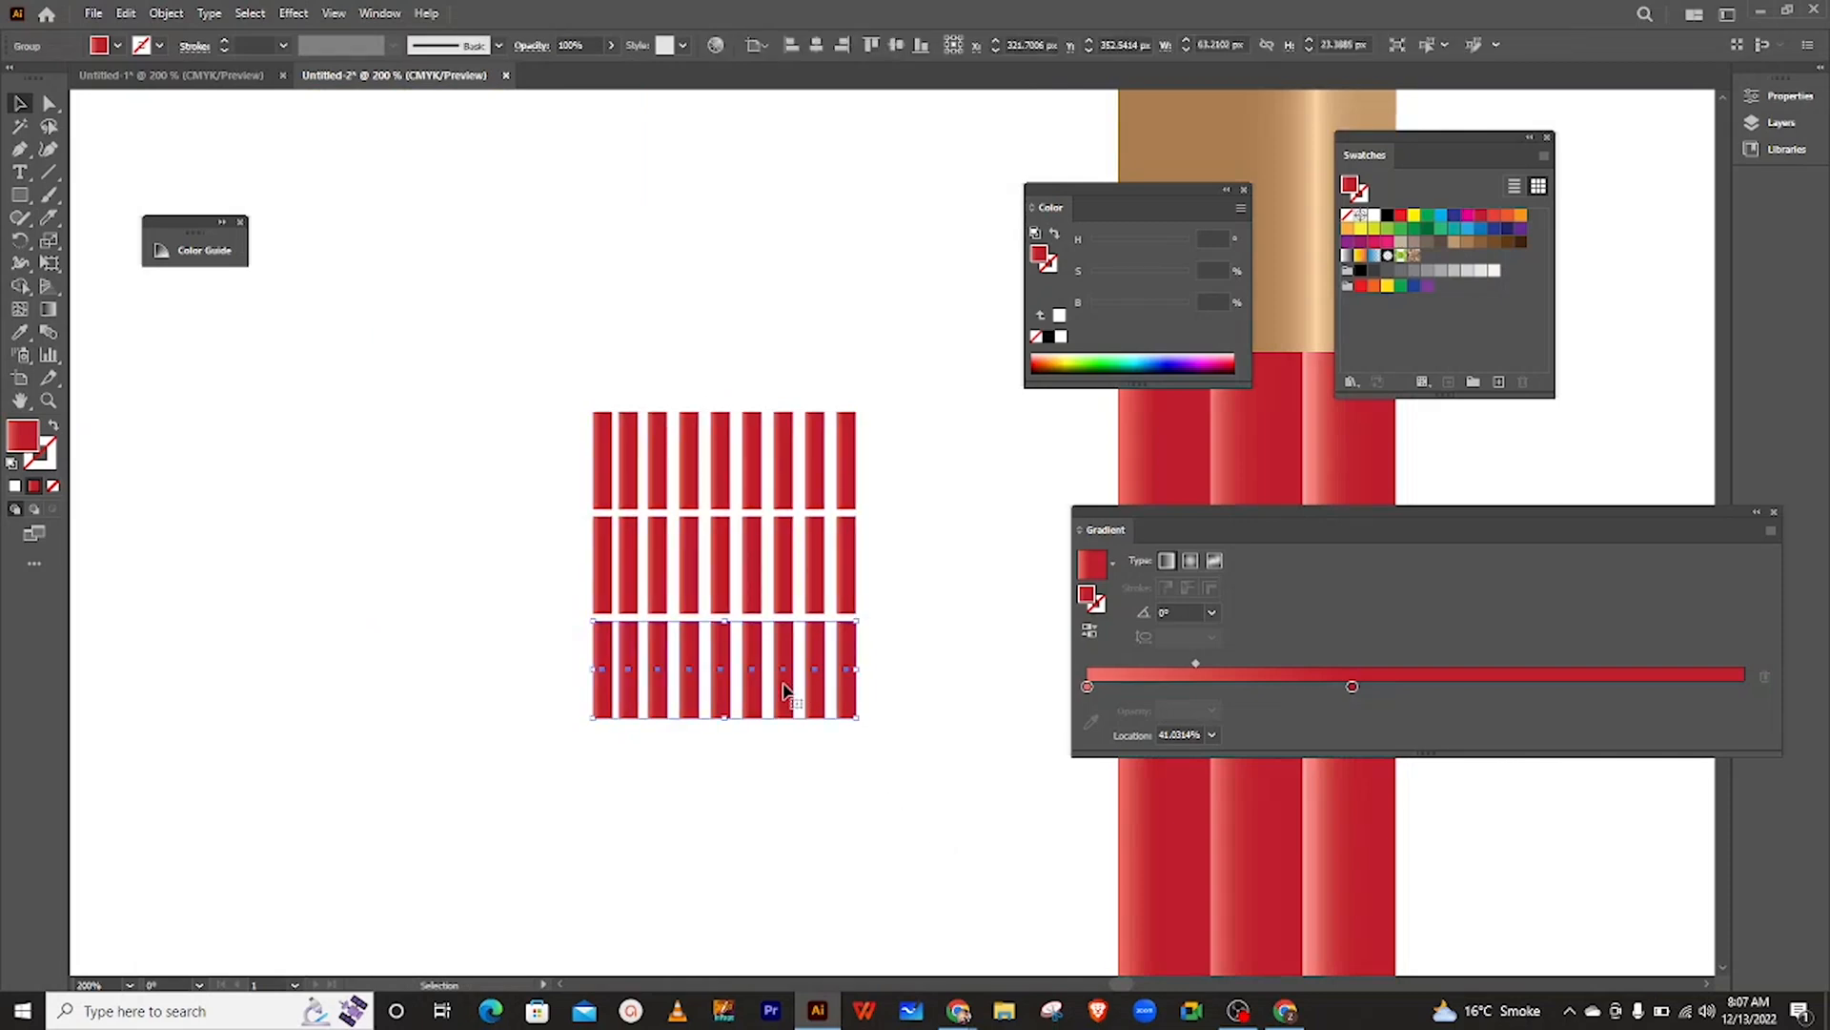
left_click_drag(784, 690, 784, 734)
left_click(749, 597)
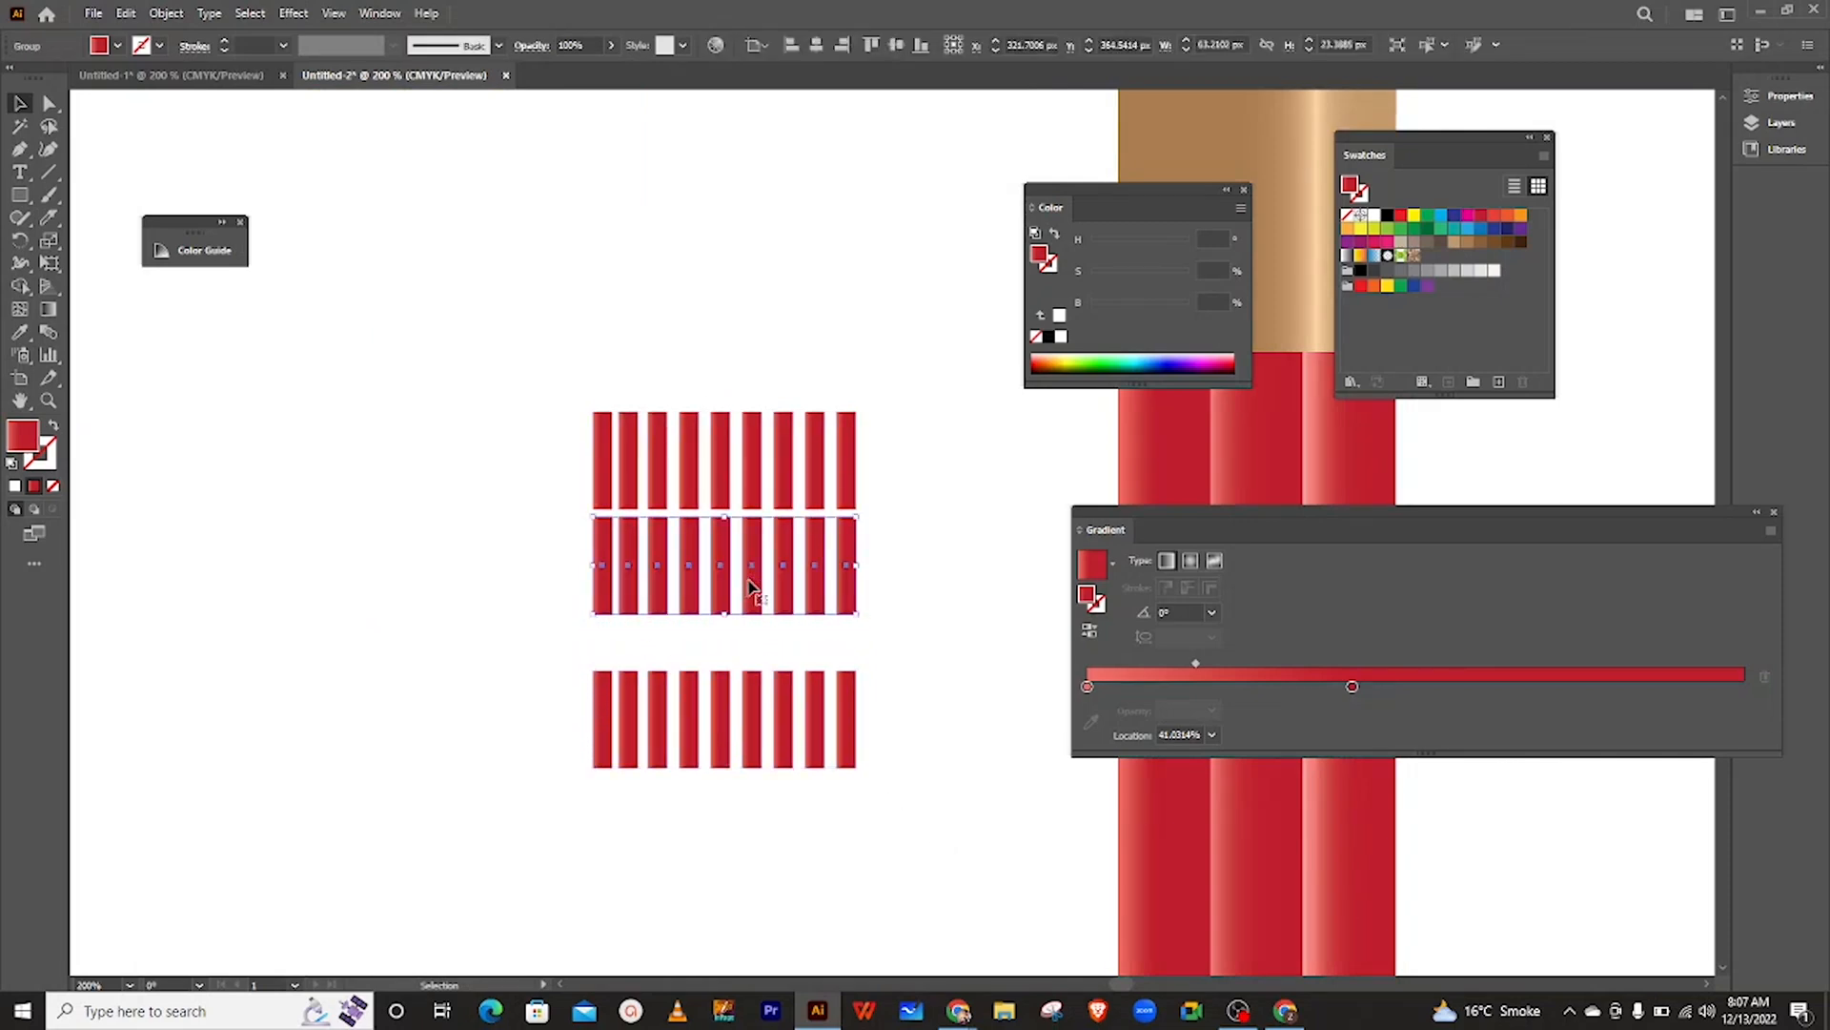
left_click_drag(748, 588, 749, 606)
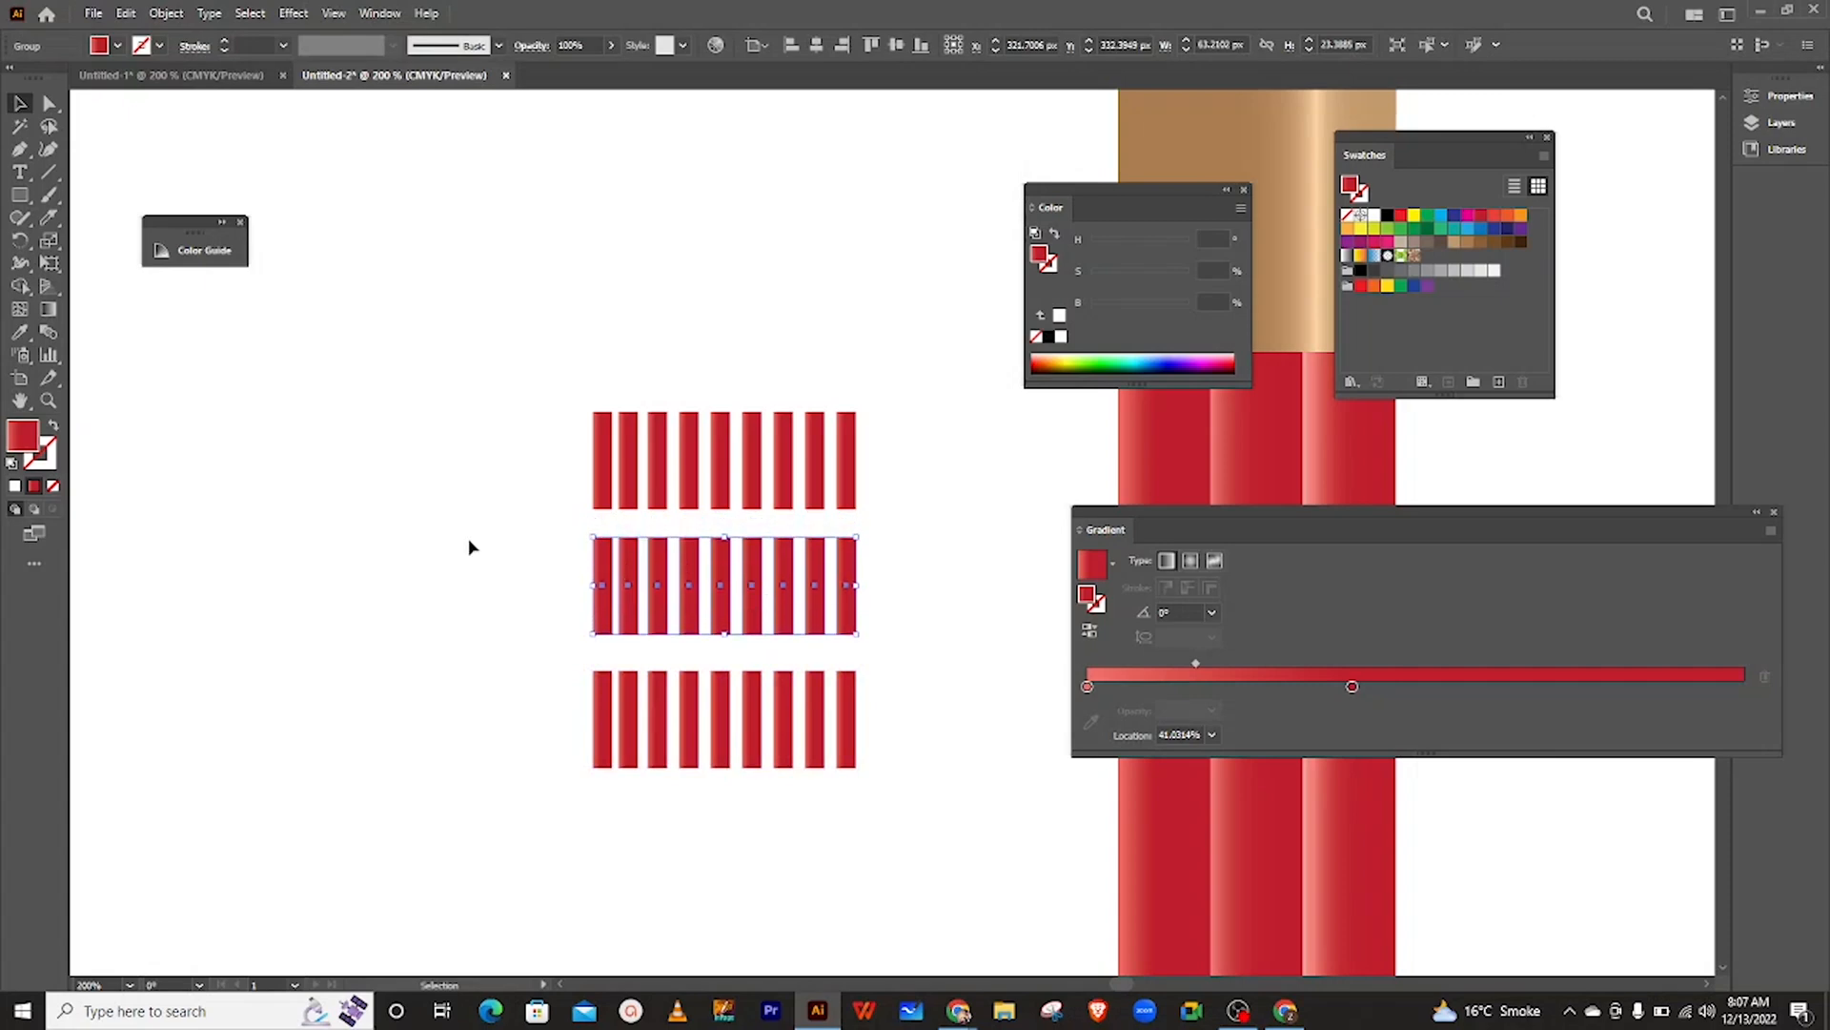
left_click(470, 545)
- Group the three rows of bars and move them up beside the eraser end, partly overlapping the pencil's tan ferrule
left_click_drag(838, 730, 904, 838)
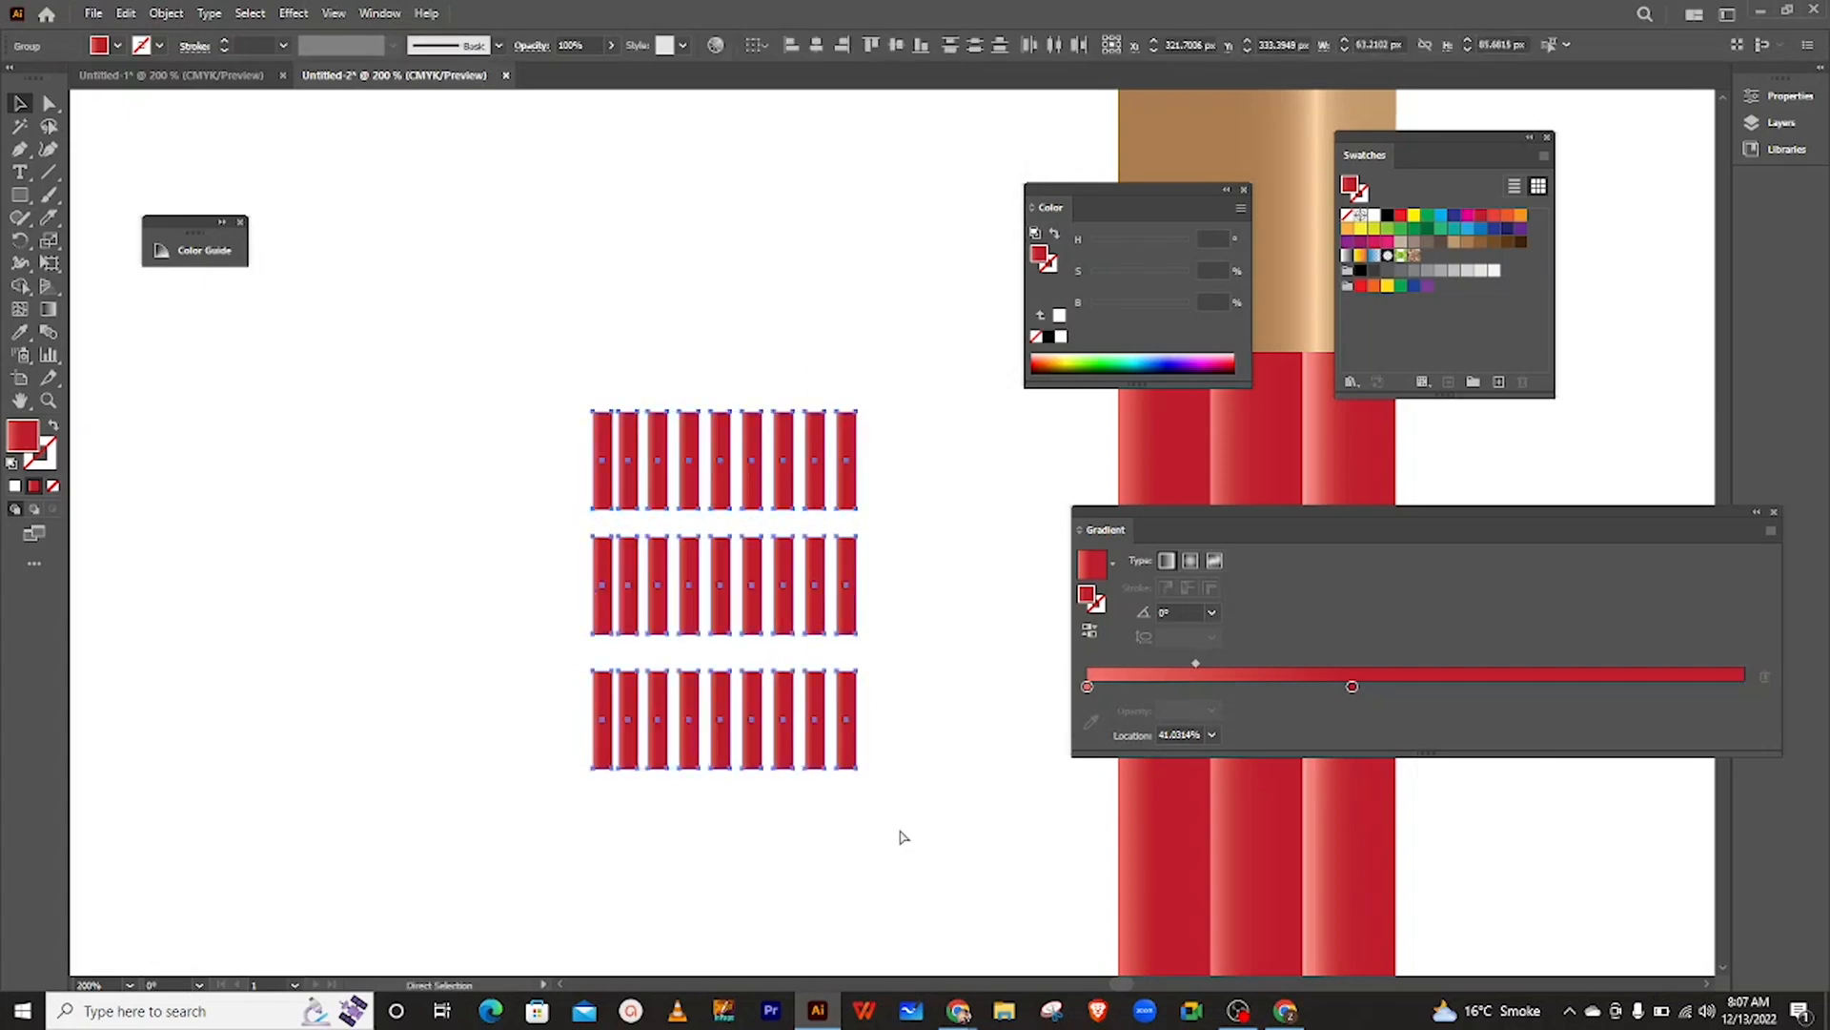
key("v")
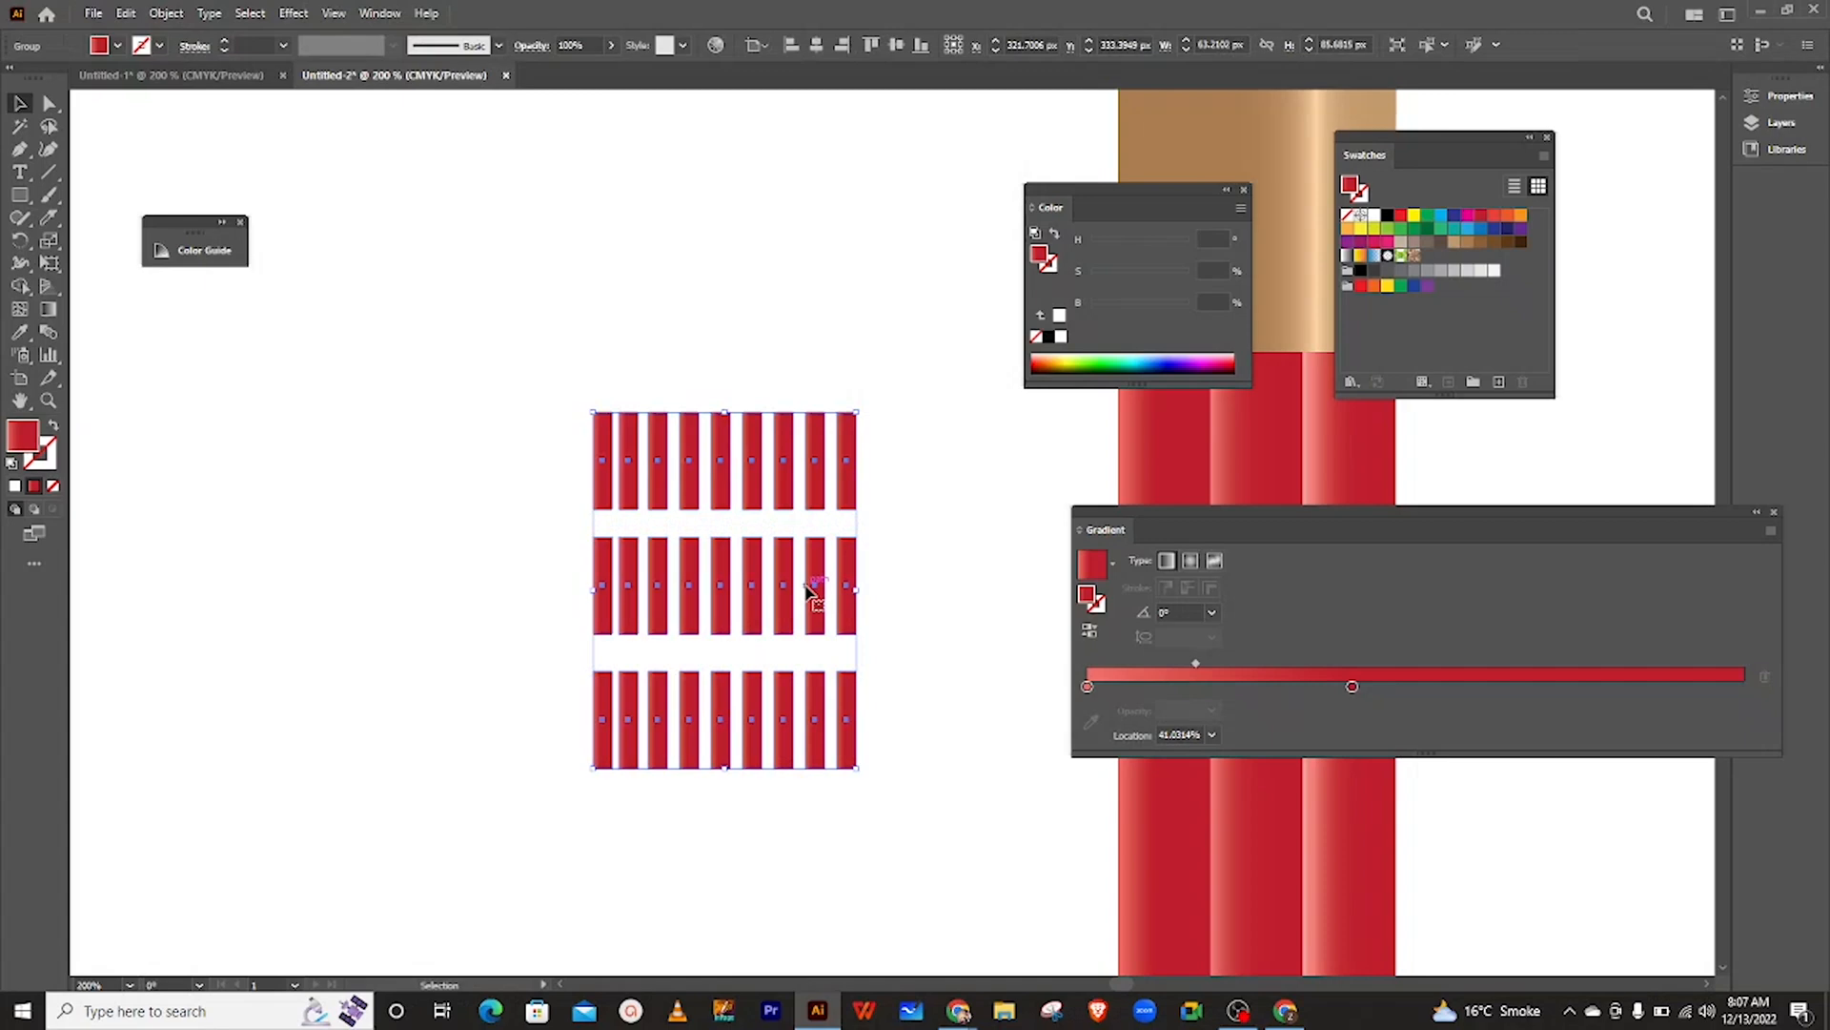
scroll(806, 589, "right", 6)
left_click_drag(521, 608, 835, 387)
left_click_drag(542, 487, 739, 405)
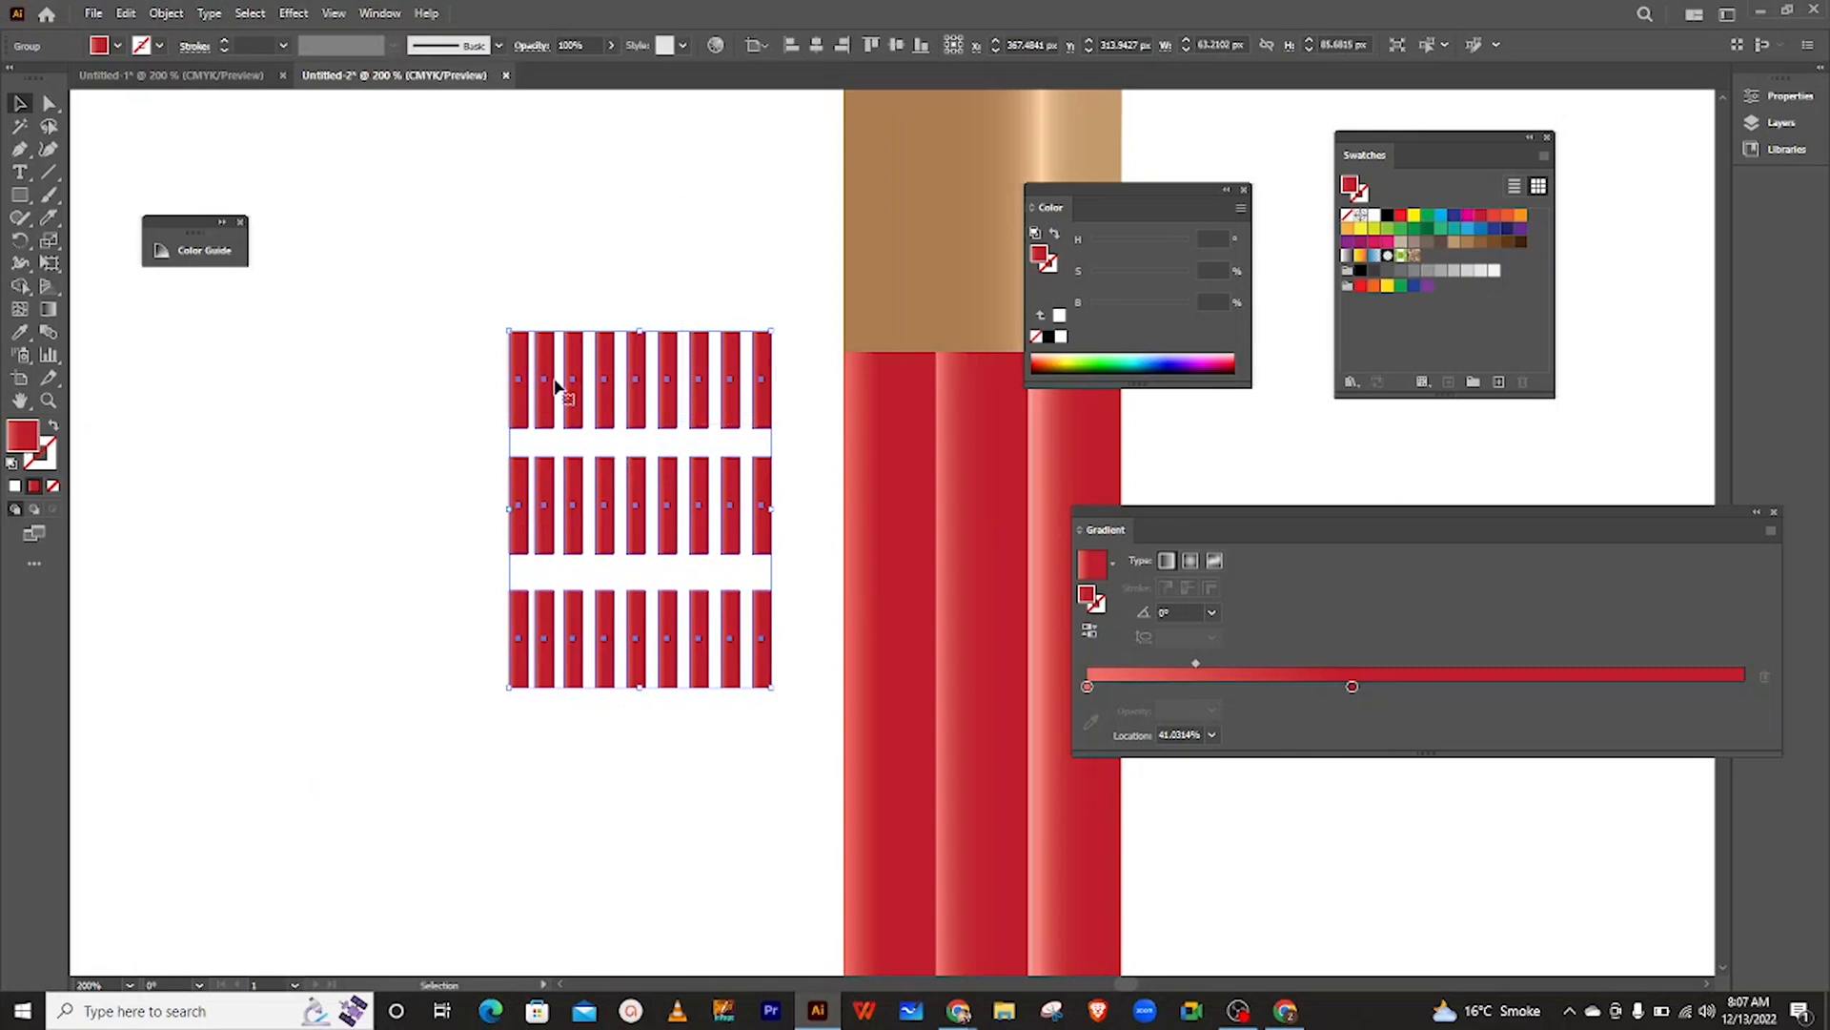
left_click_drag(561, 385, 805, 202)
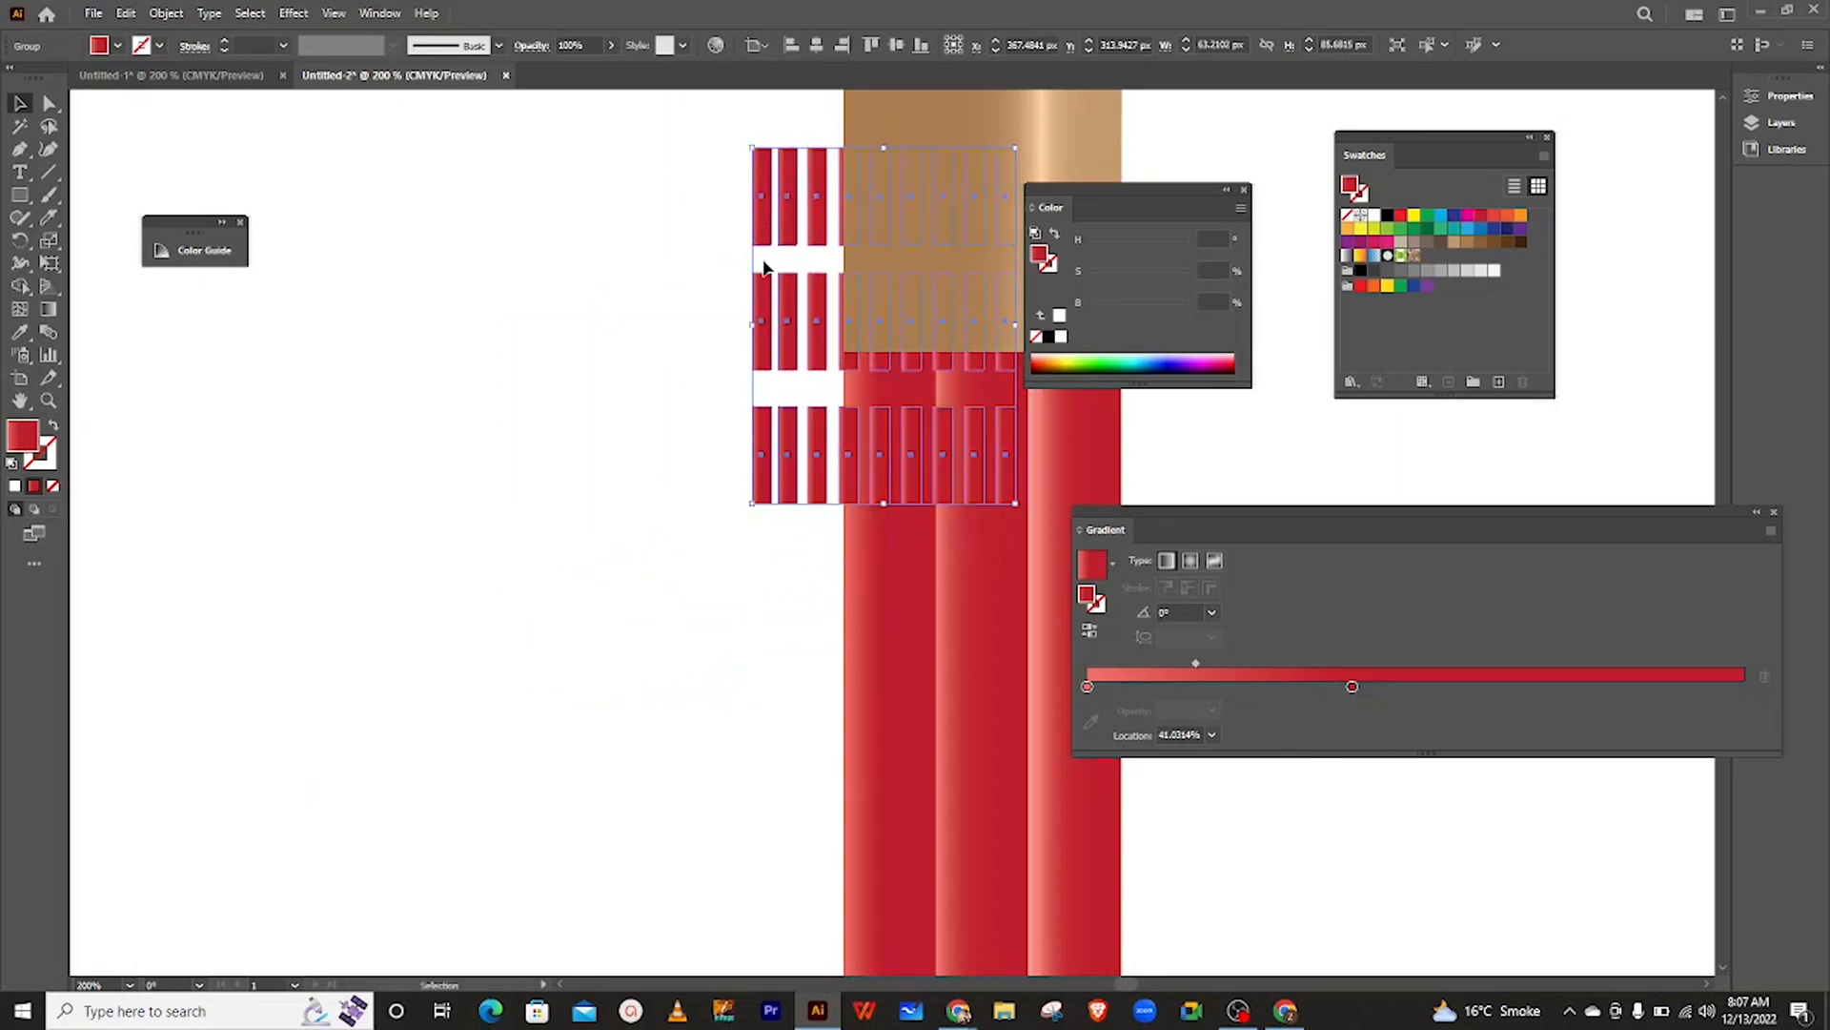
scroll(768, 270, "right", 5)
scroll(687, 324, "up", 5)
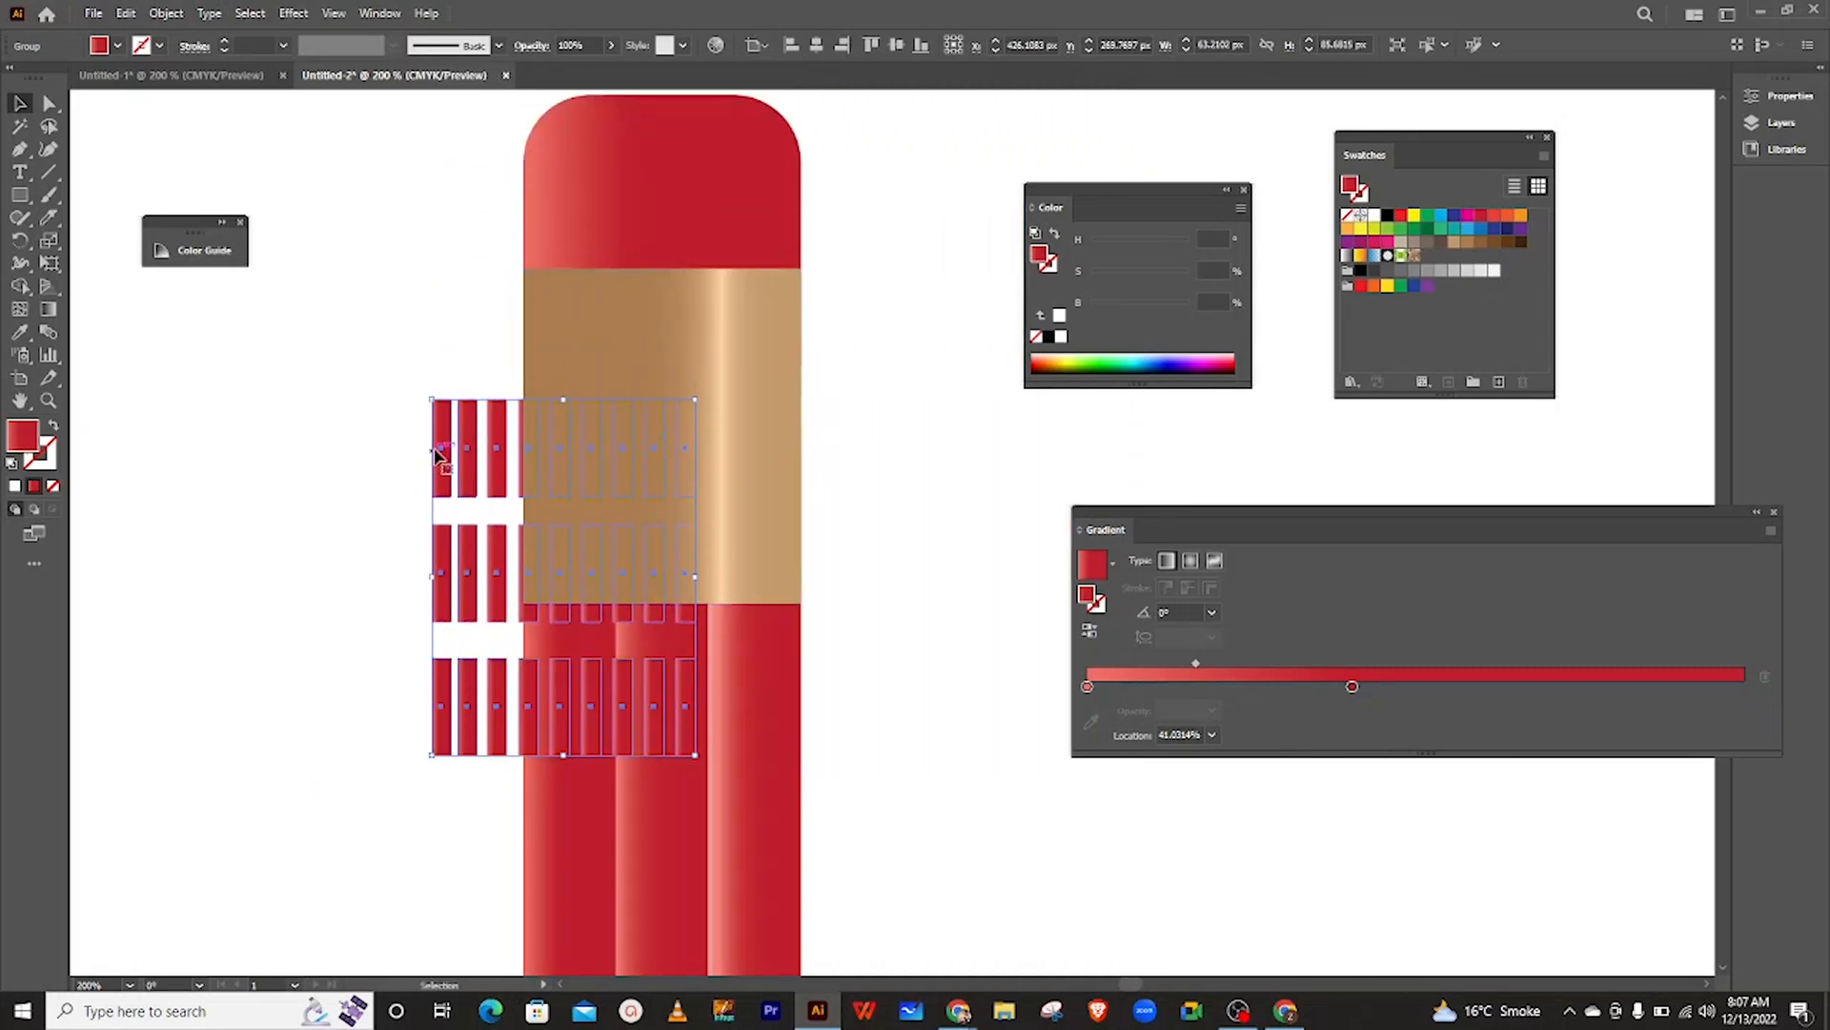
- Bring the bar group to the front and centre it across the tan ferrule
right_click(436, 449)
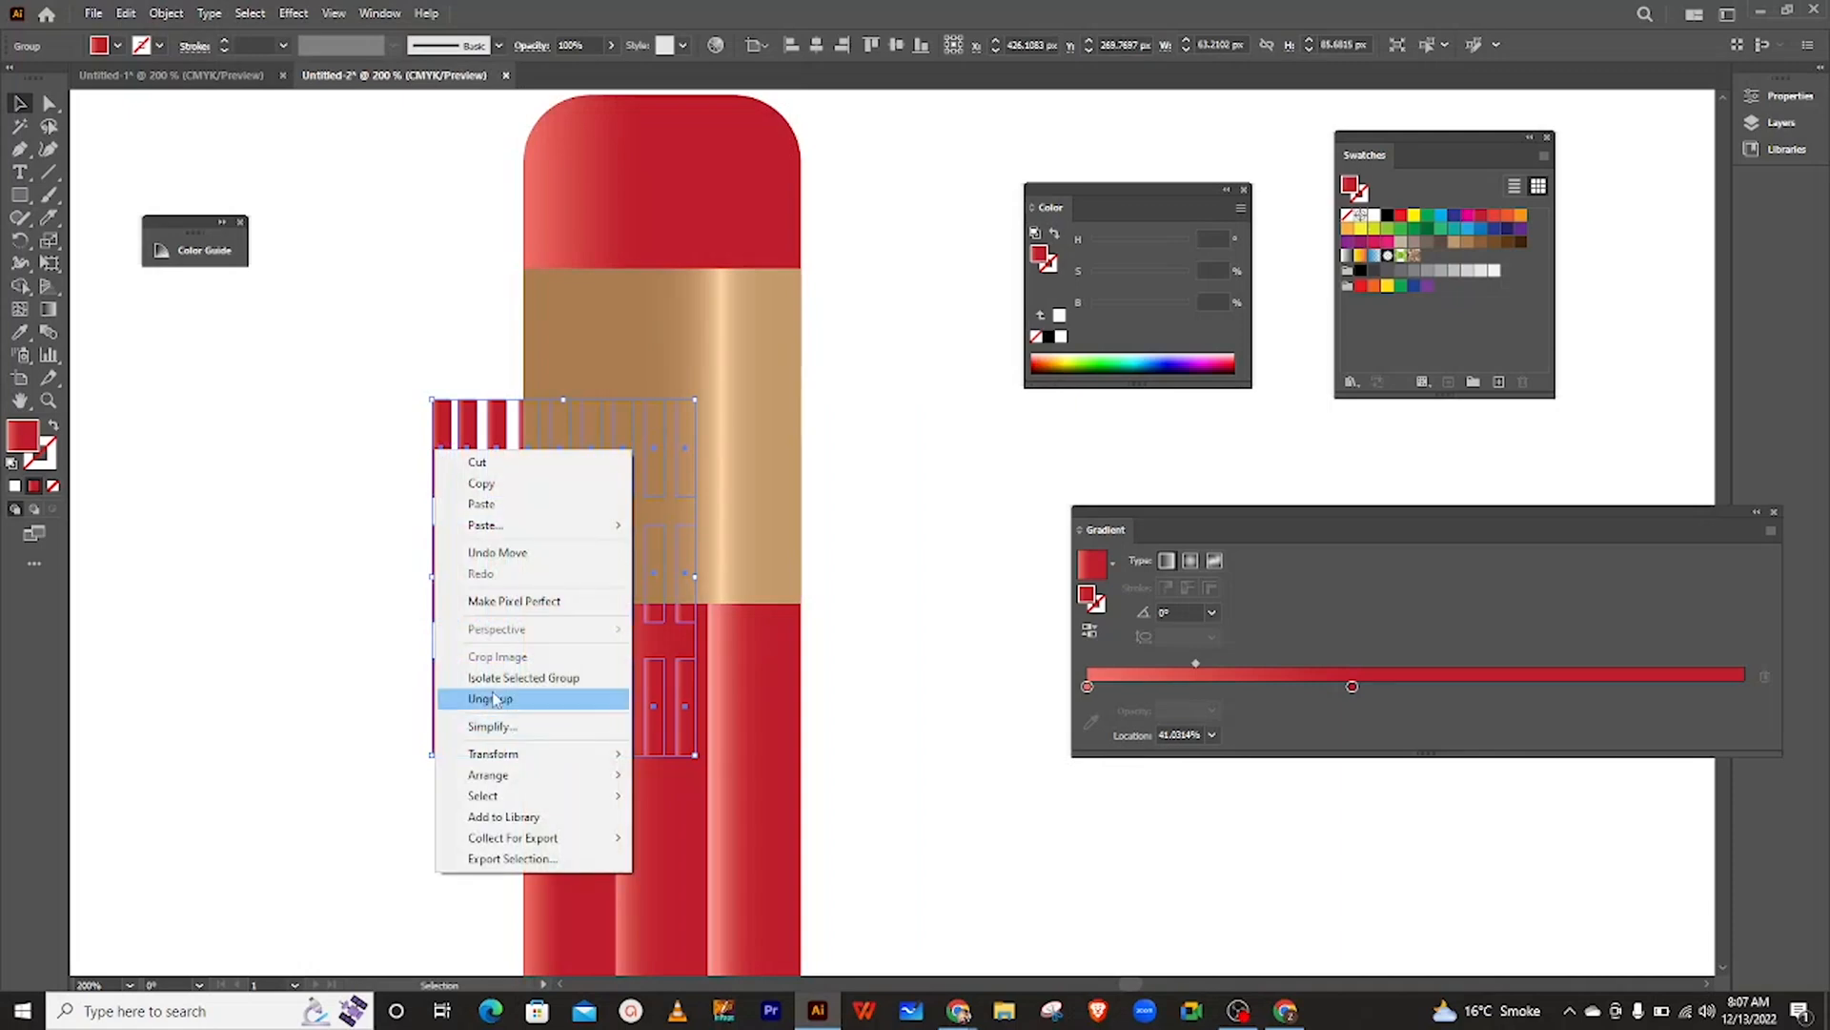
mouse_move(539, 775)
left_click(672, 775)
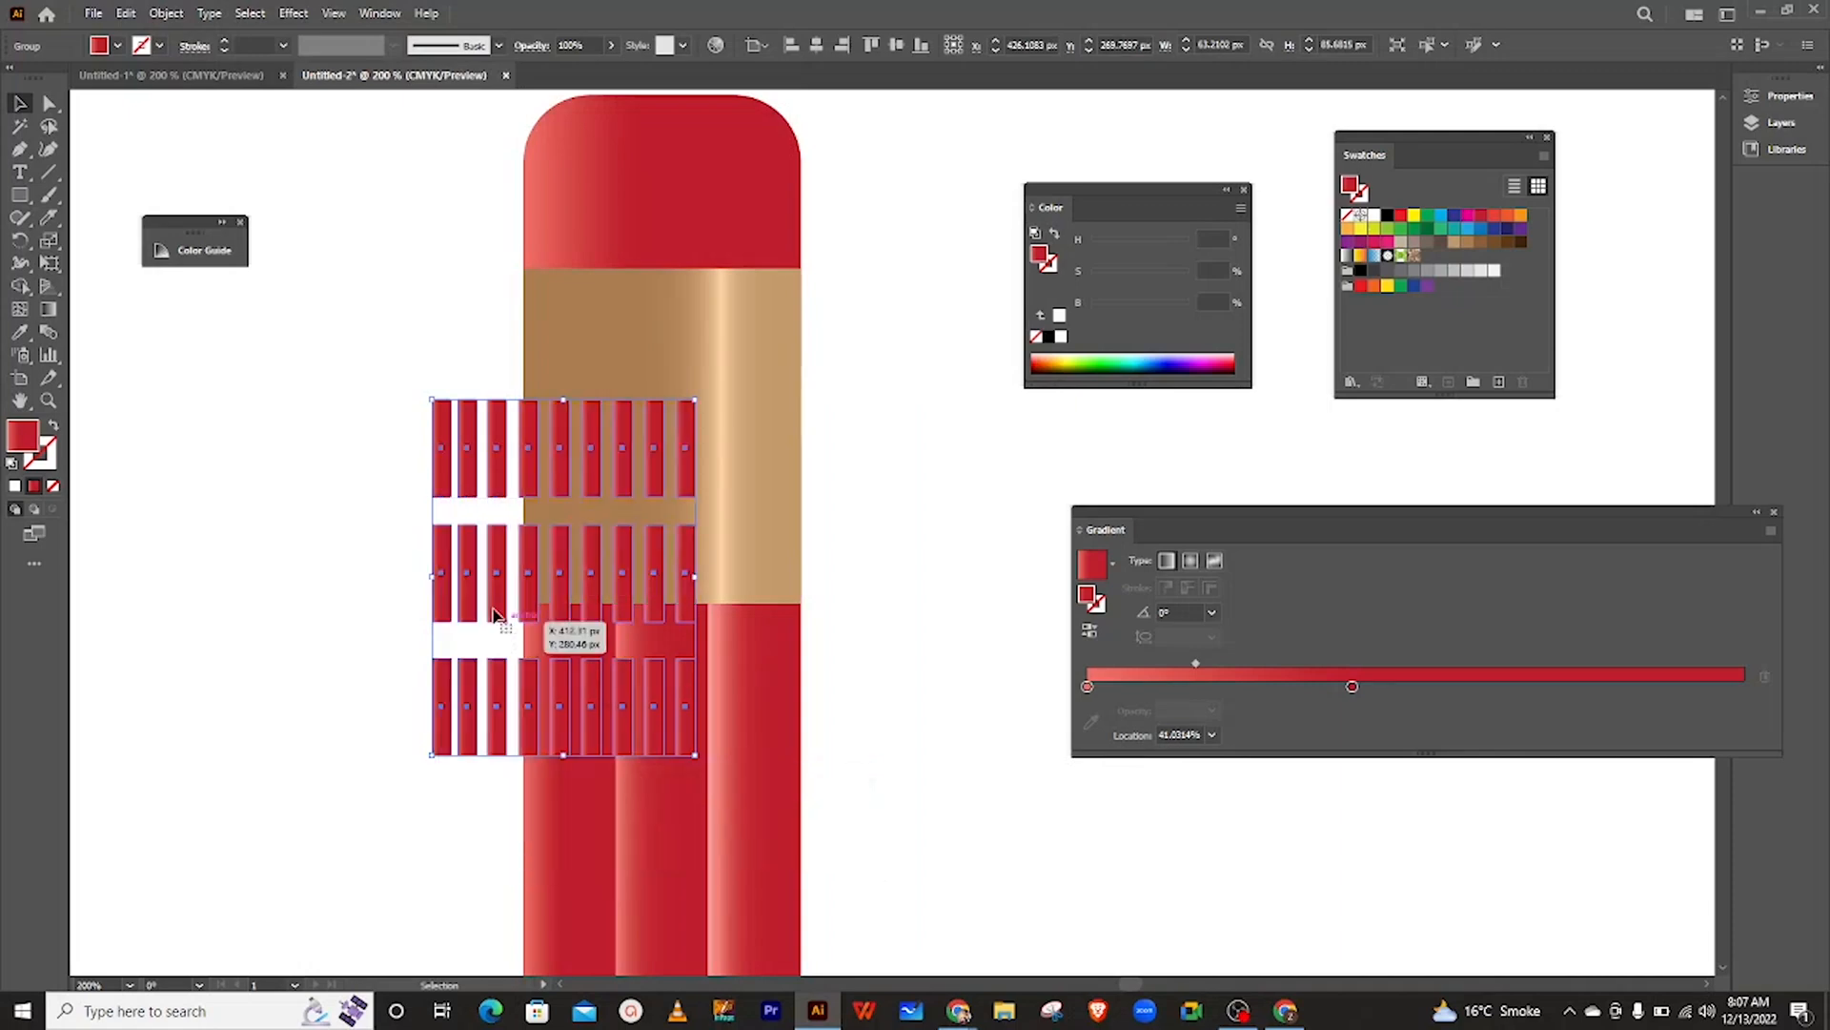
left_click_drag(494, 596, 592, 455)
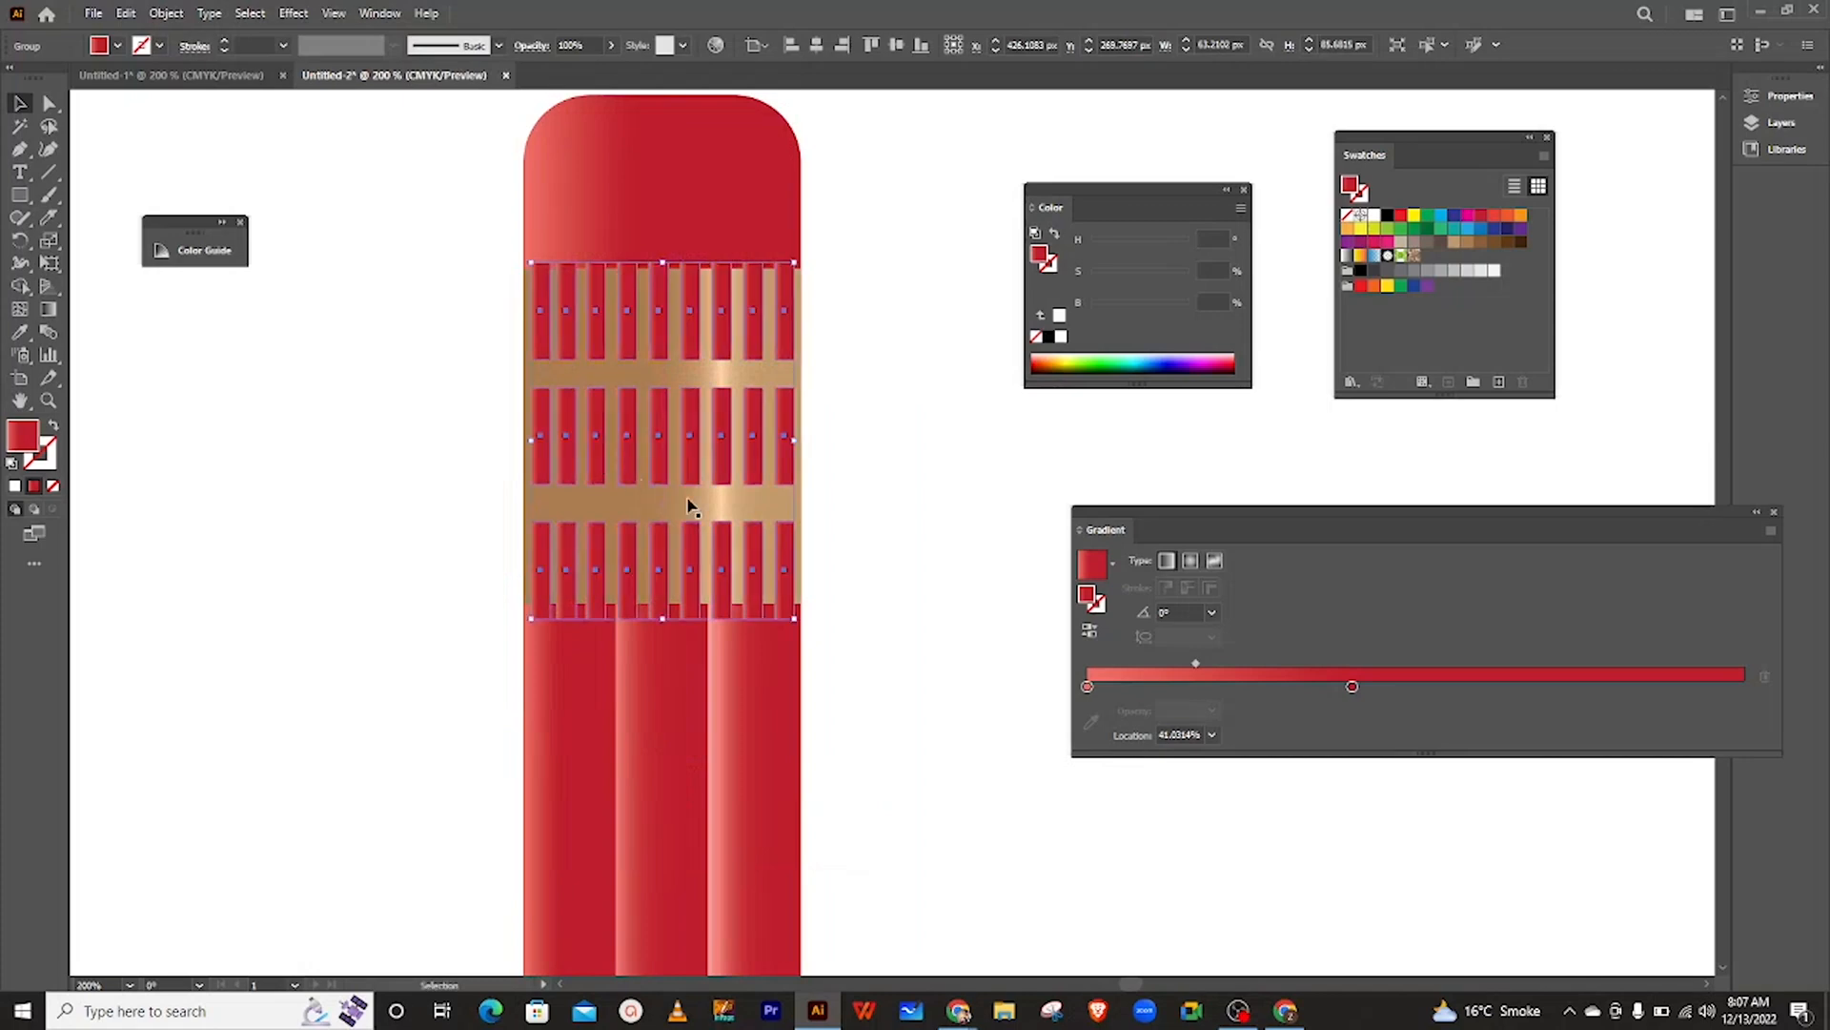
- Scale the bar group down about its centre to about 54 by 73 px so it fits inside the ferrule
left_click_drag(796, 618, 774, 593)
left_click(841, 415)
left_click(768, 437)
left_click(843, 412)
scroll(843, 420, "right", 1)
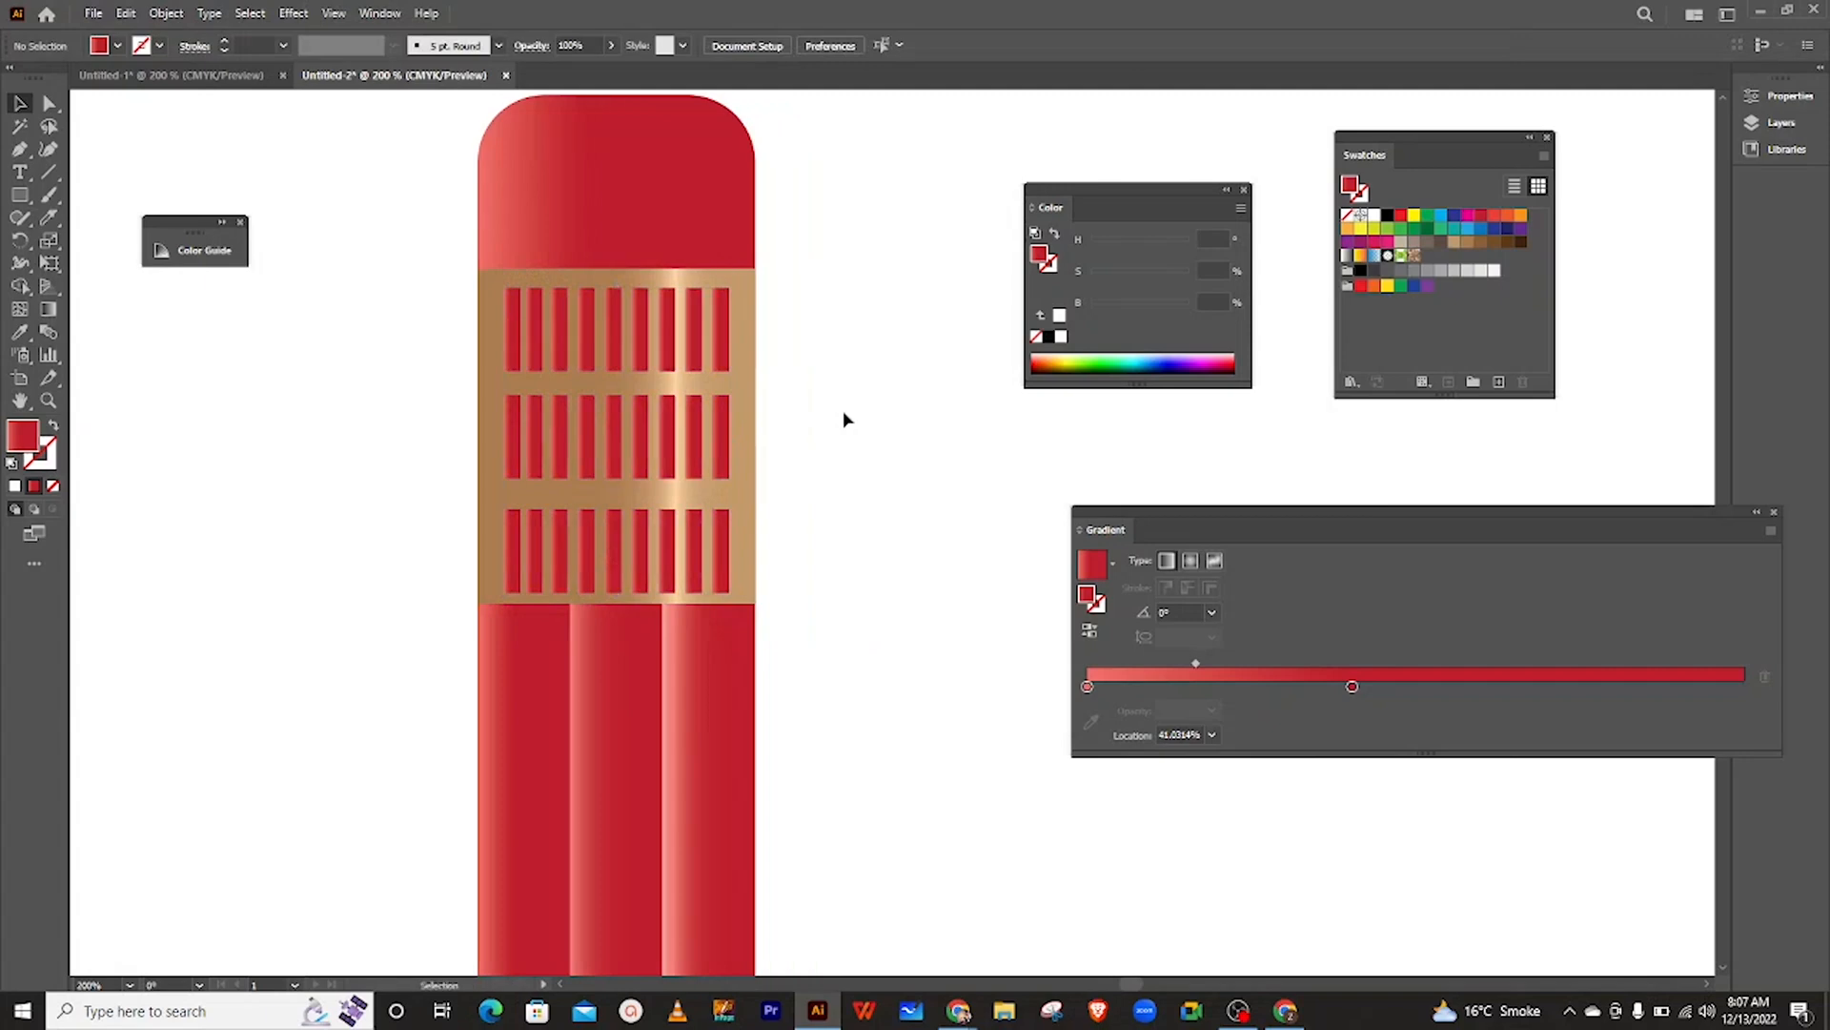
- Narrow the bar group about its centre, keeping its height, to leave wider tan margins on both sides of the ferrule
left_click(725, 436)
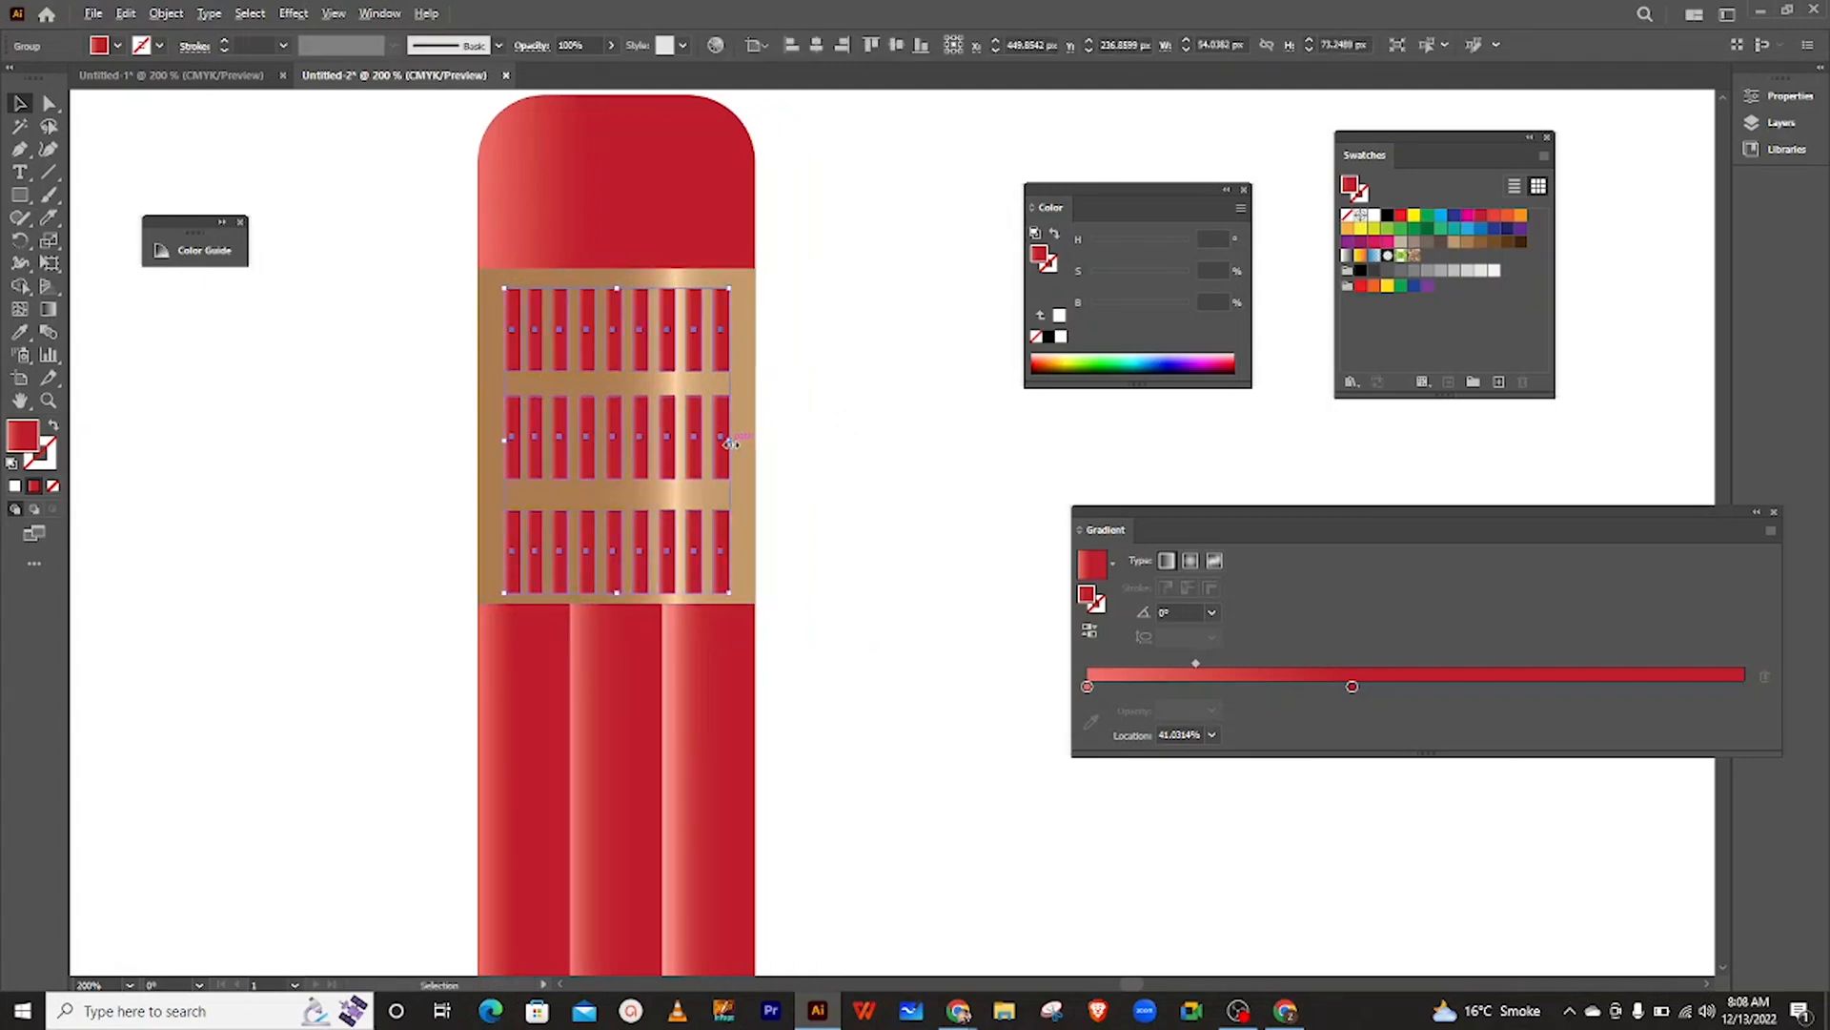
left_click_drag(732, 443, 713, 443)
left_click(819, 405)
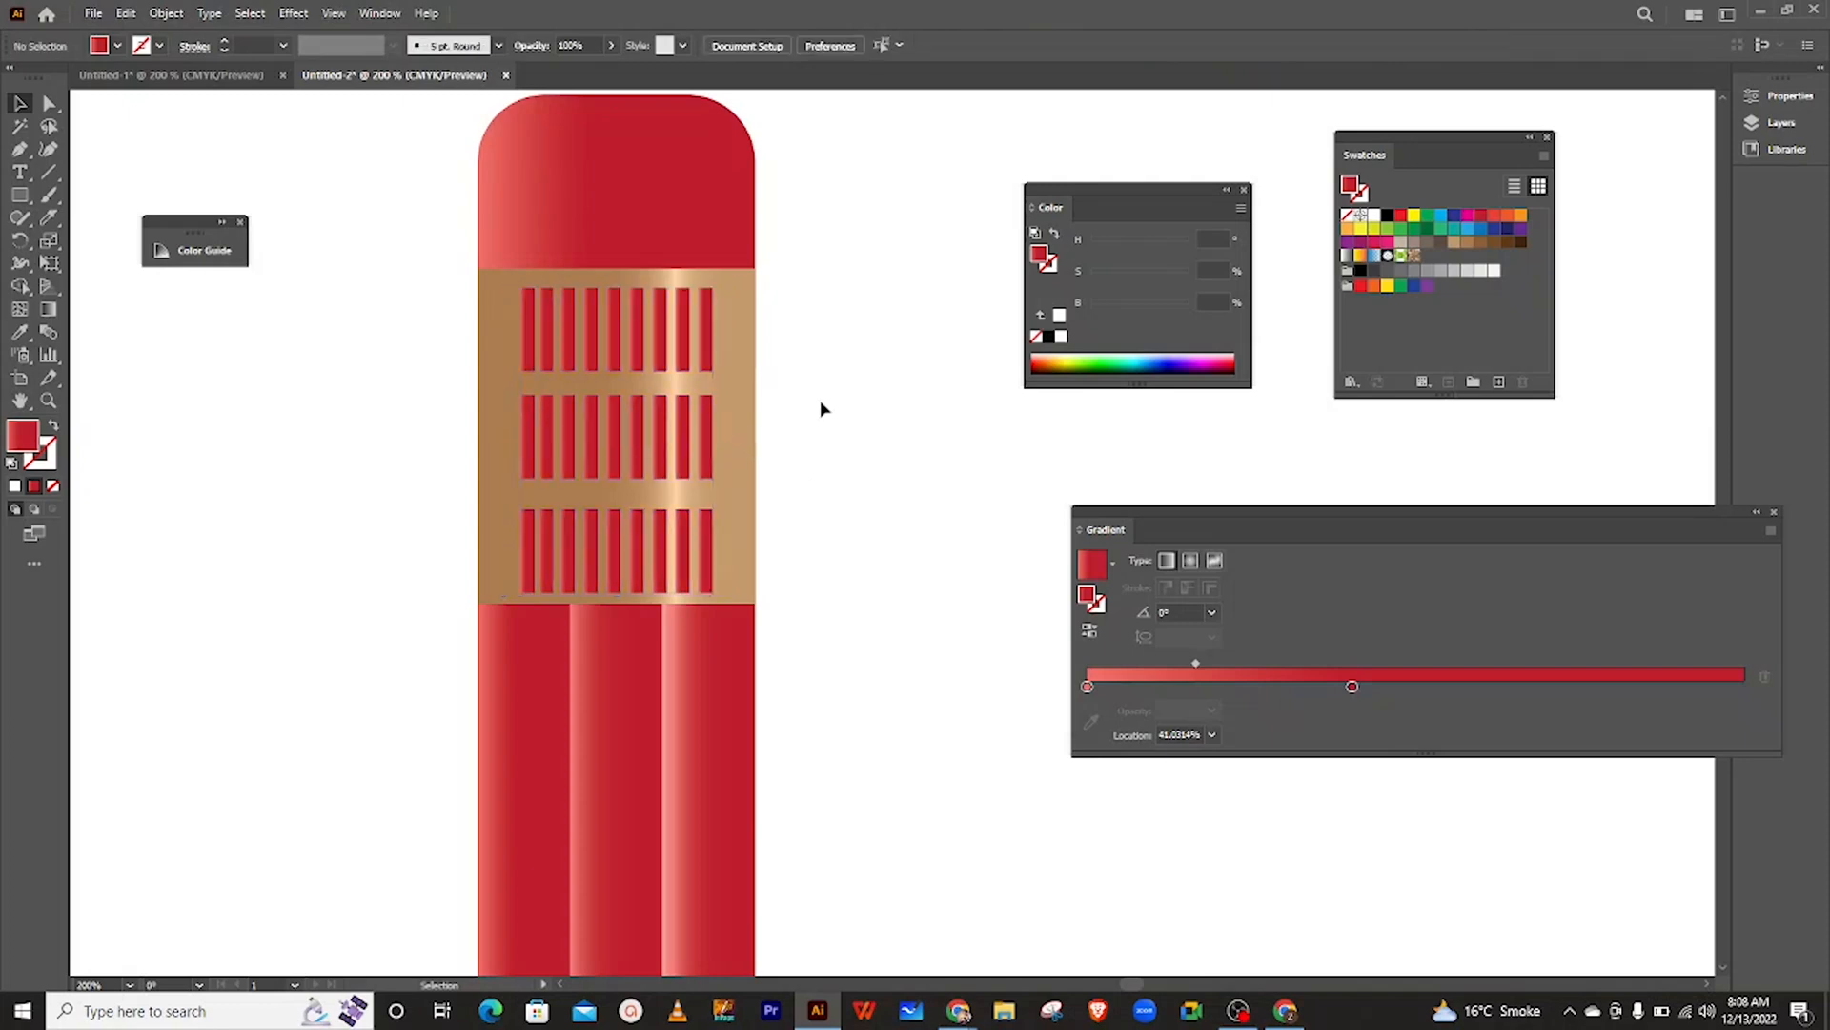
scroll(823, 408, "down", 4)
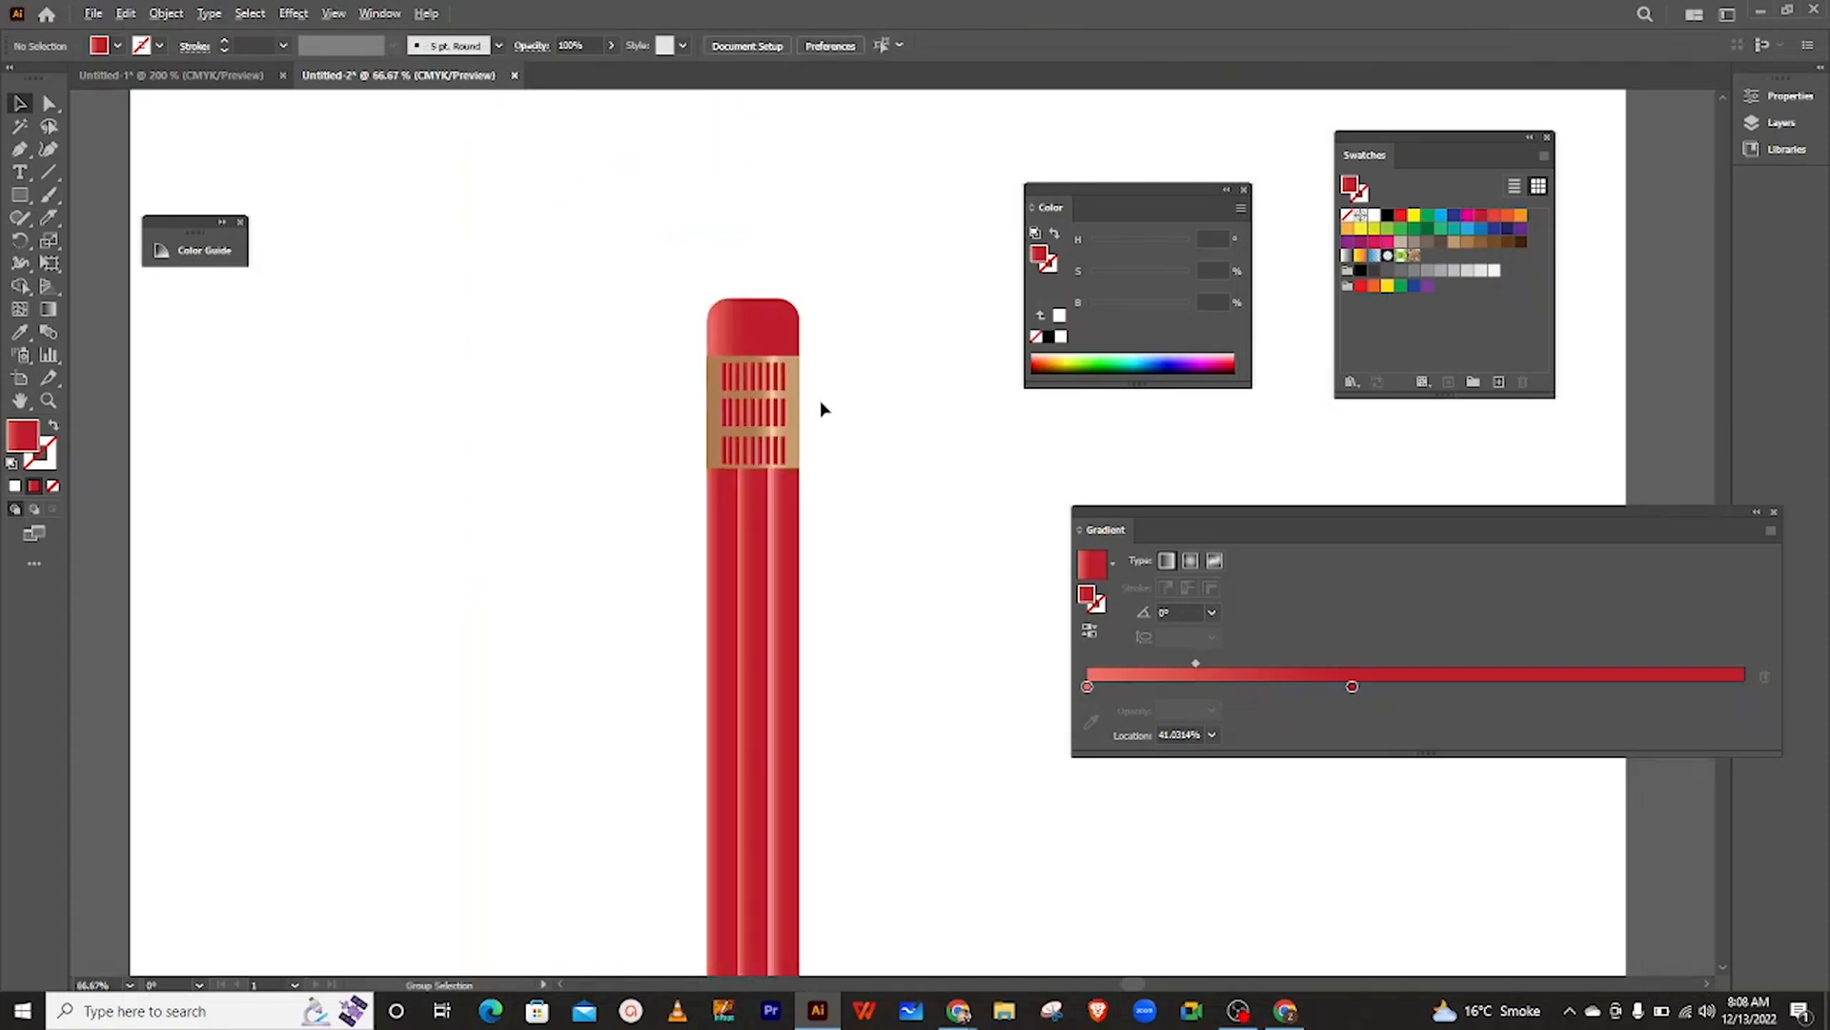
scroll(854, 469, "down", 1)
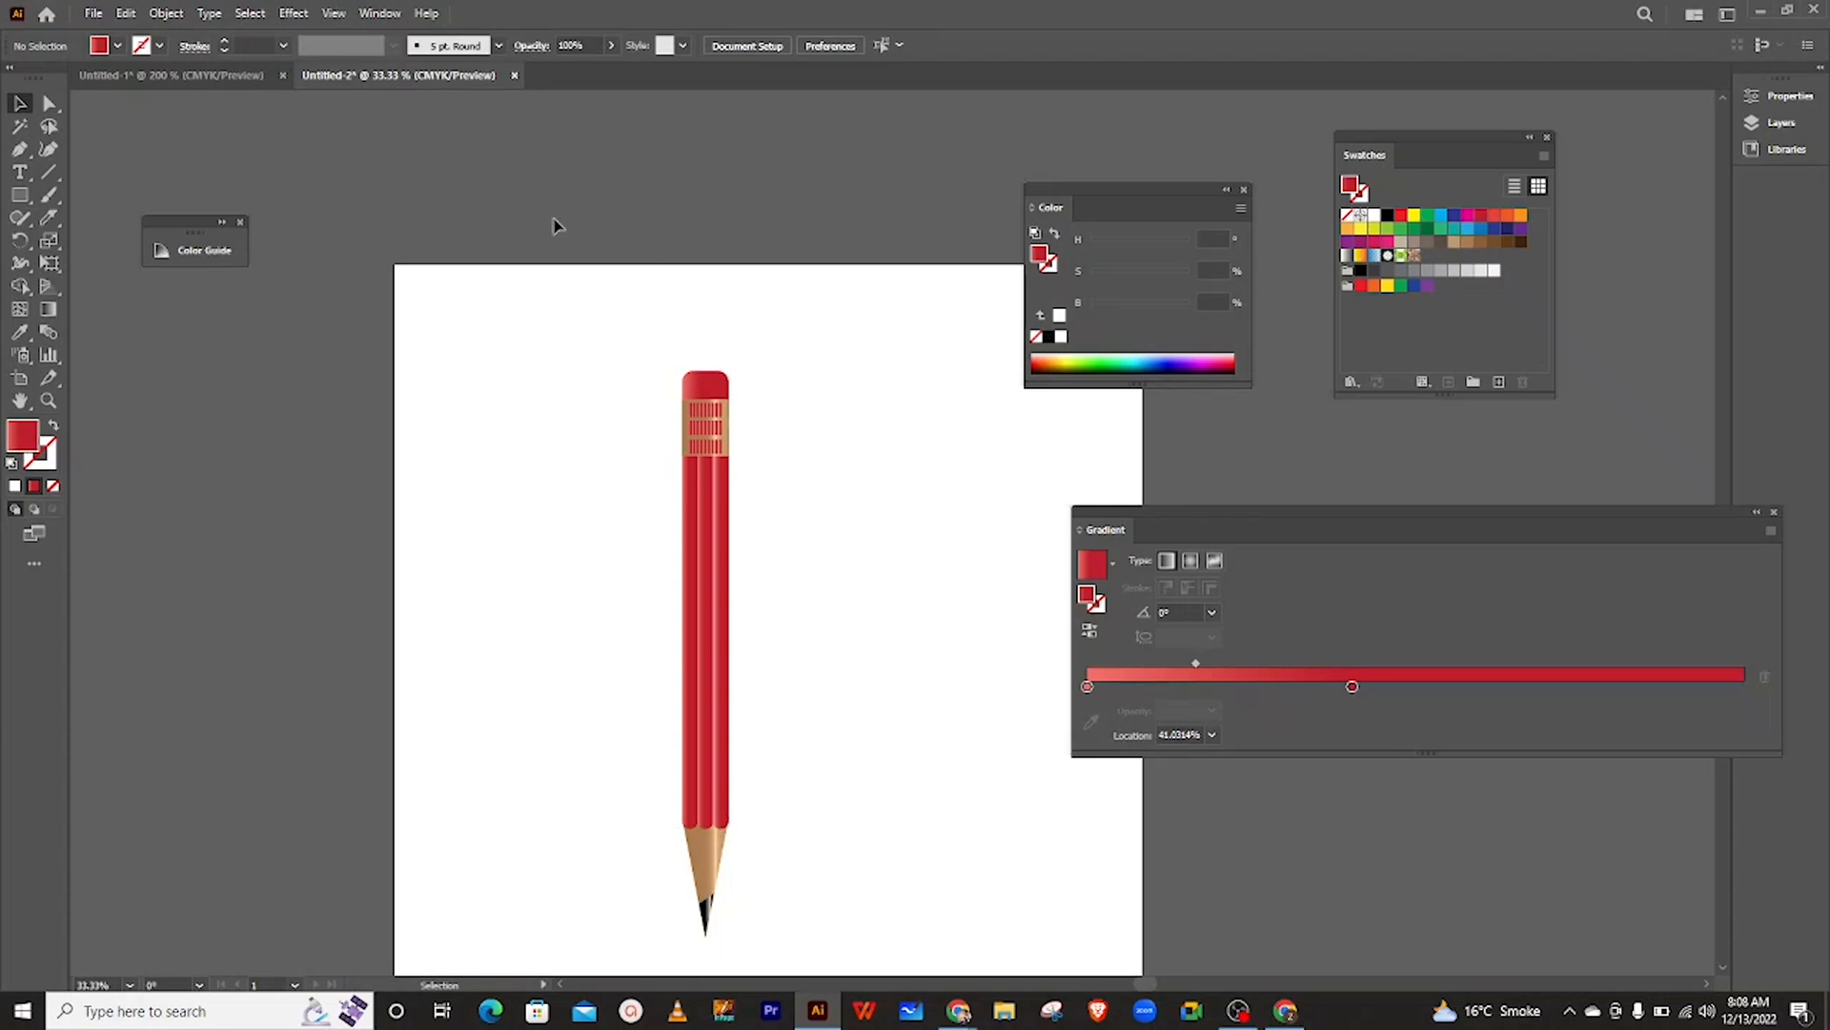
- Switch to the Untitled-1 document, close the Gradient, Swatches and Color panels, and activate the Pen tool
left_click(269, 71)
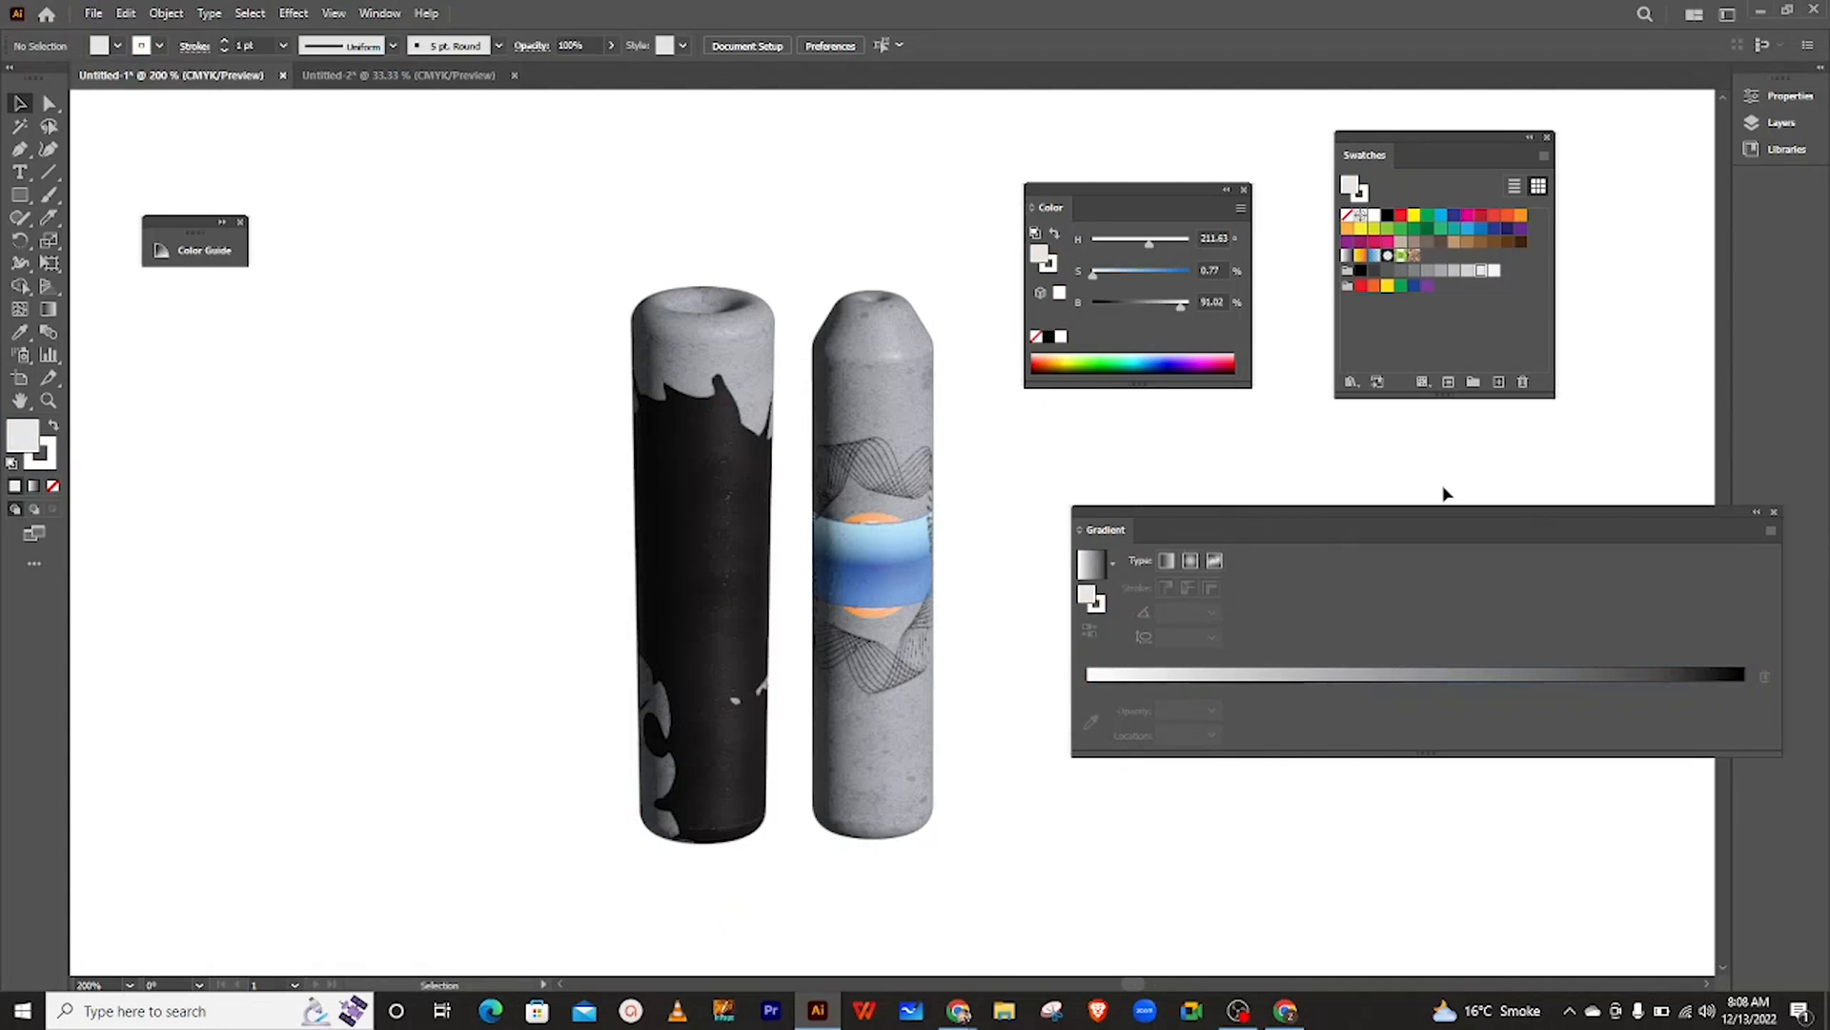
left_click(1772, 514)
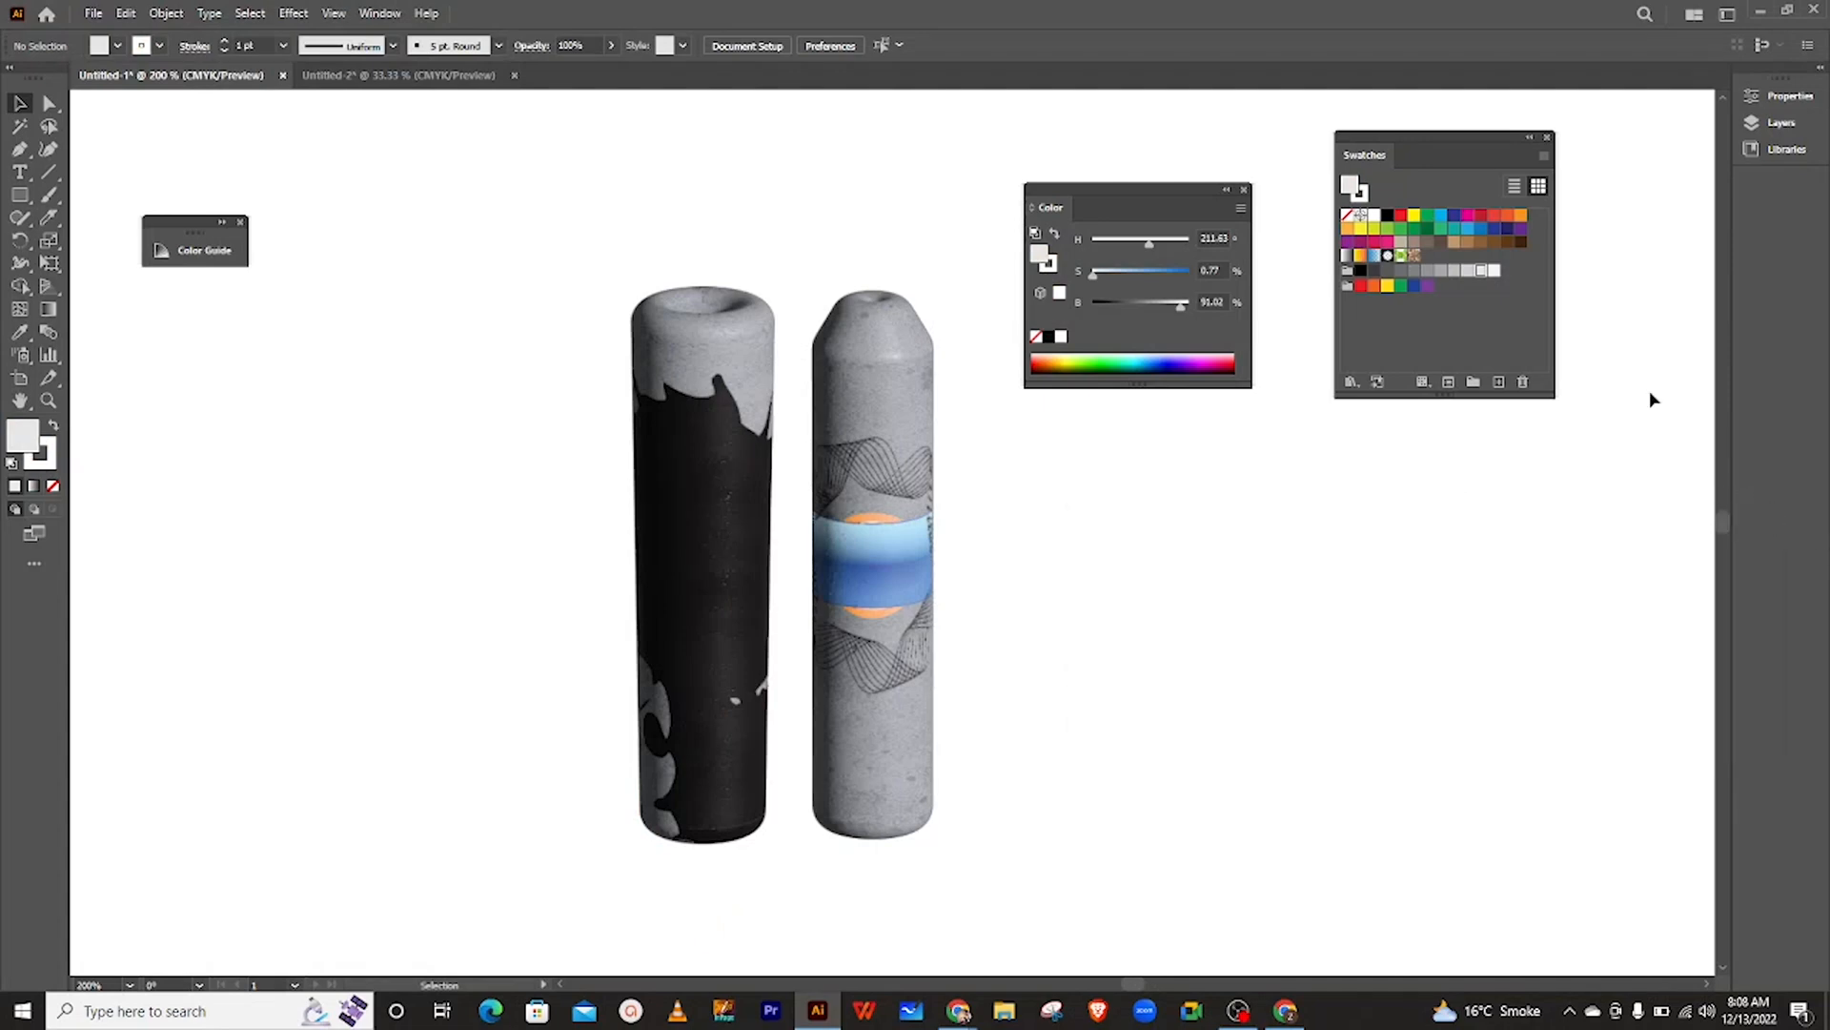
left_click(1546, 138)
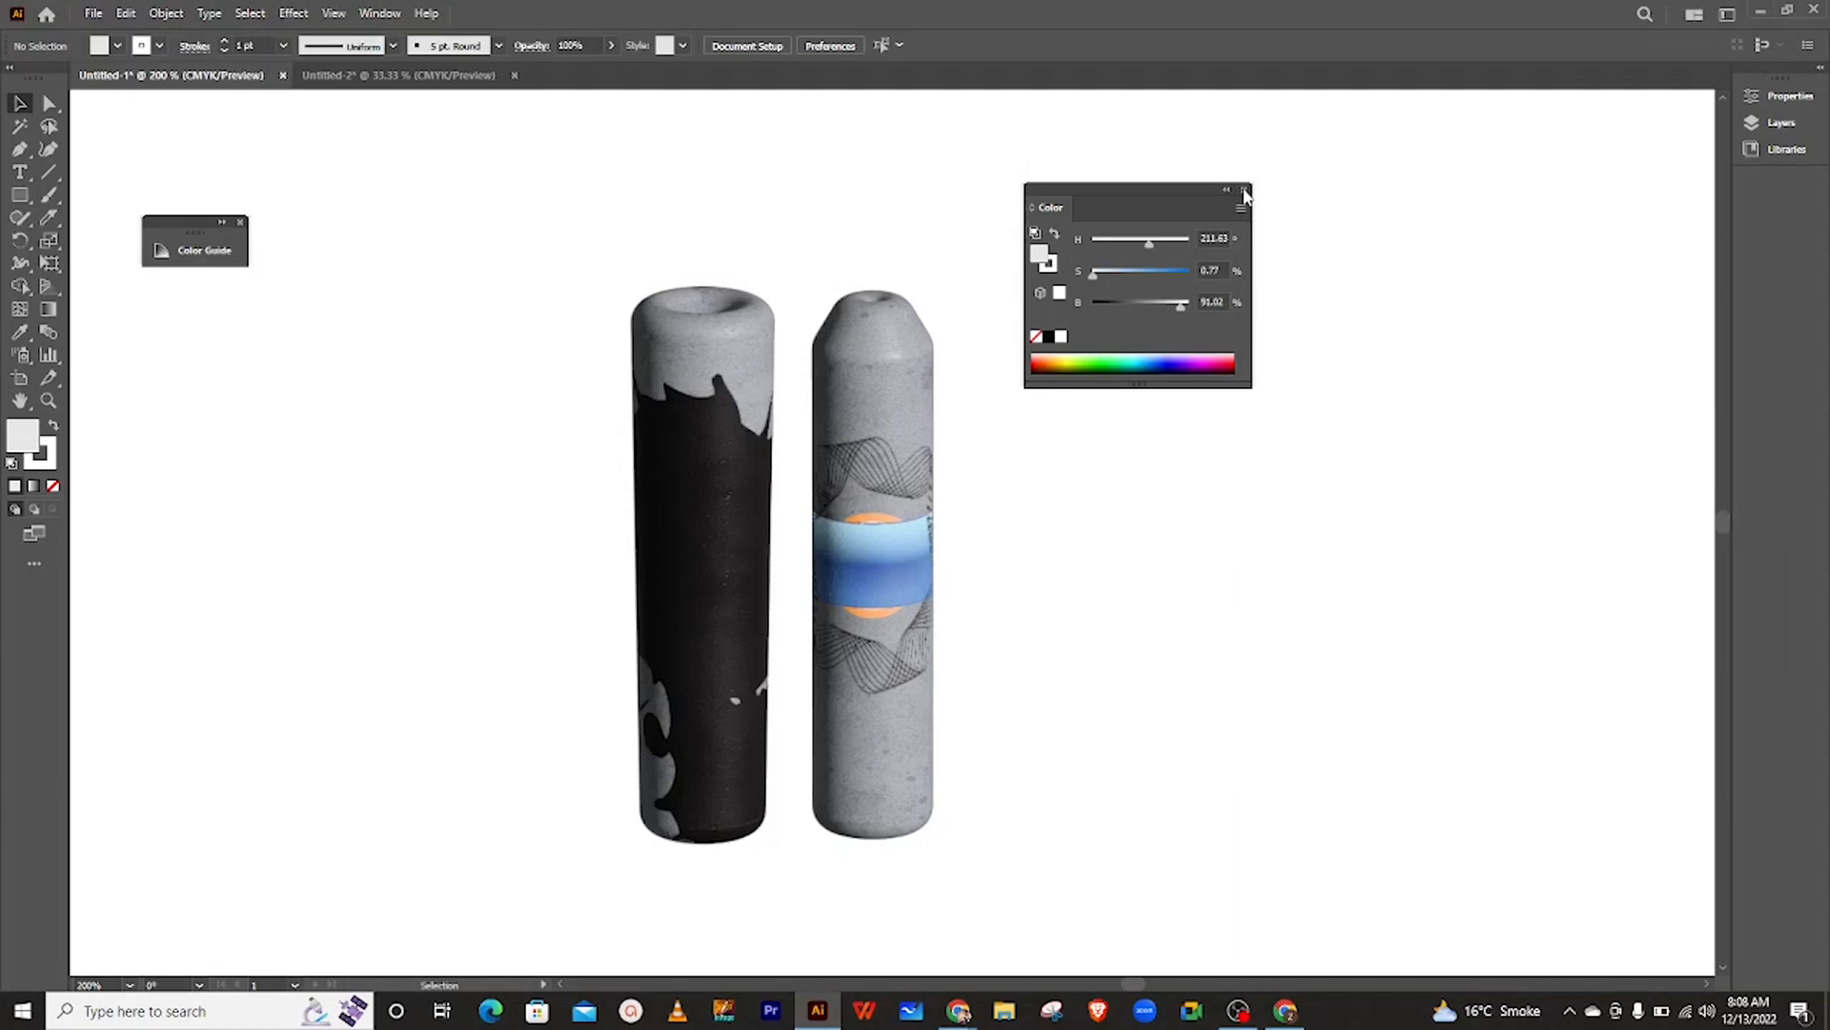
left_click(1245, 189)
left_click(20, 148)
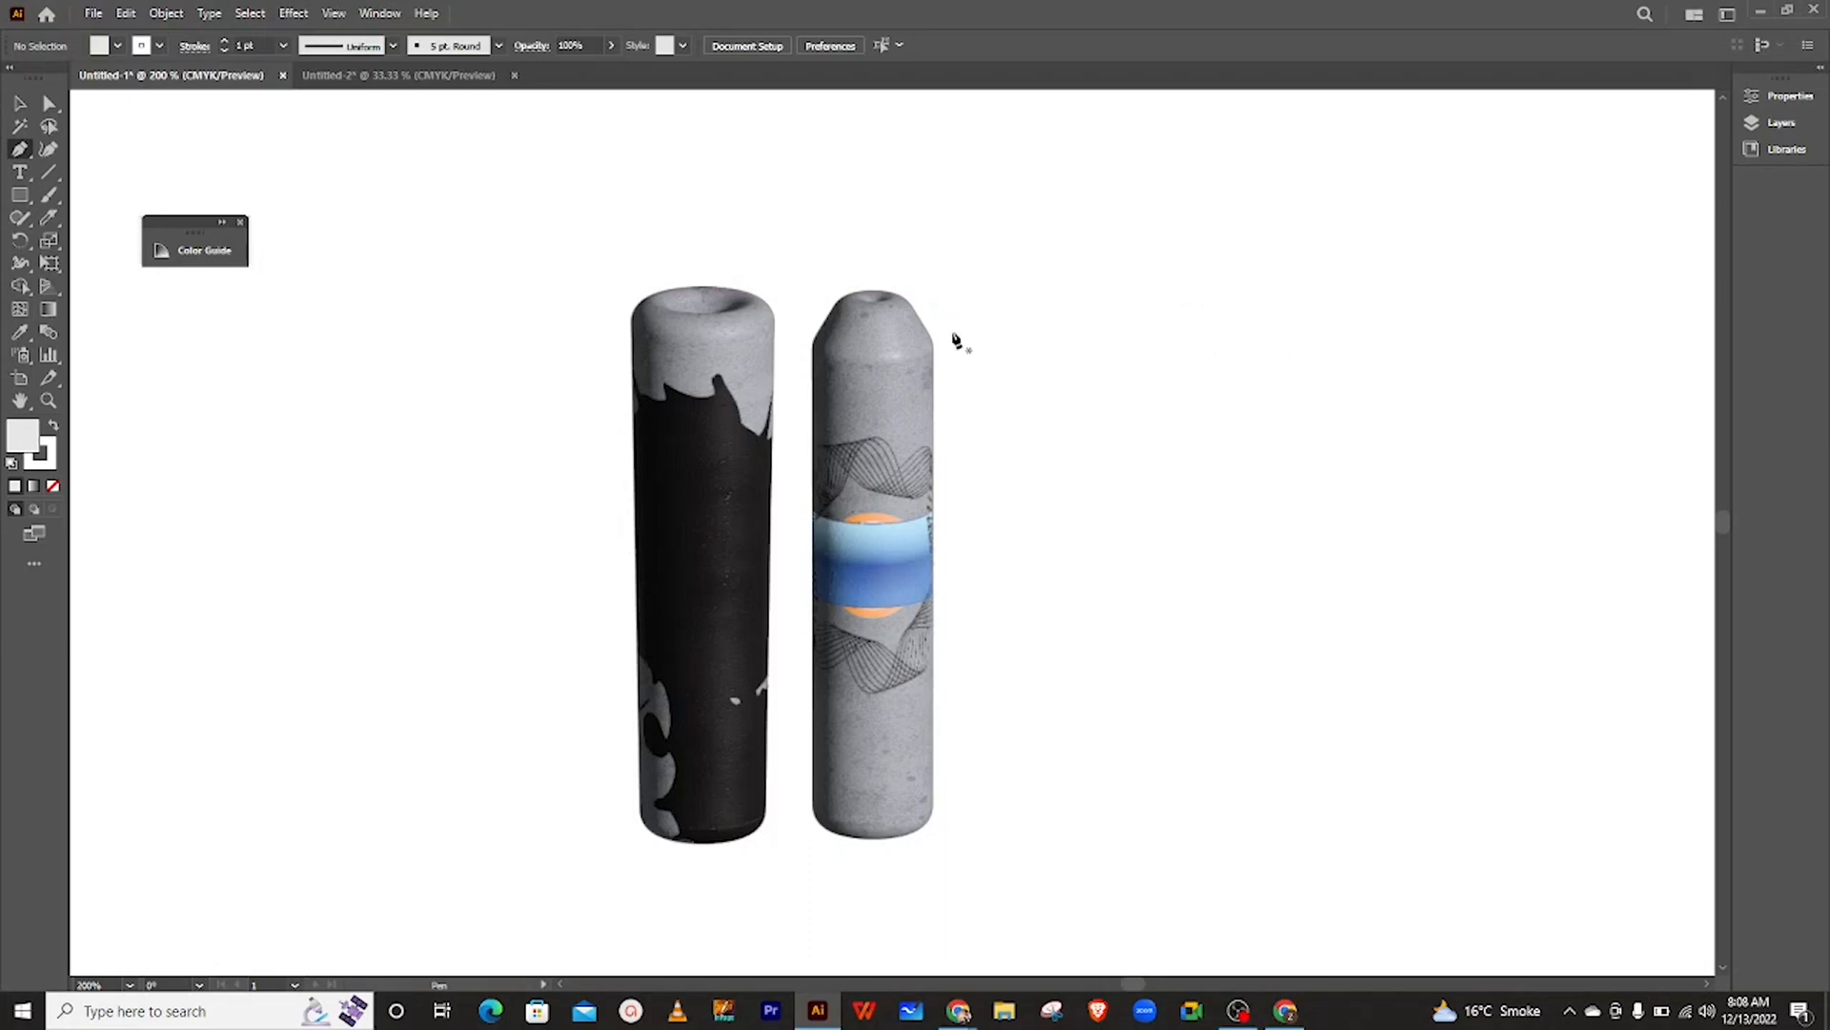
- Select the patterned grey cylinder and nudge it slightly to the right, away from the black one
scroll(950, 360, "up", 3)
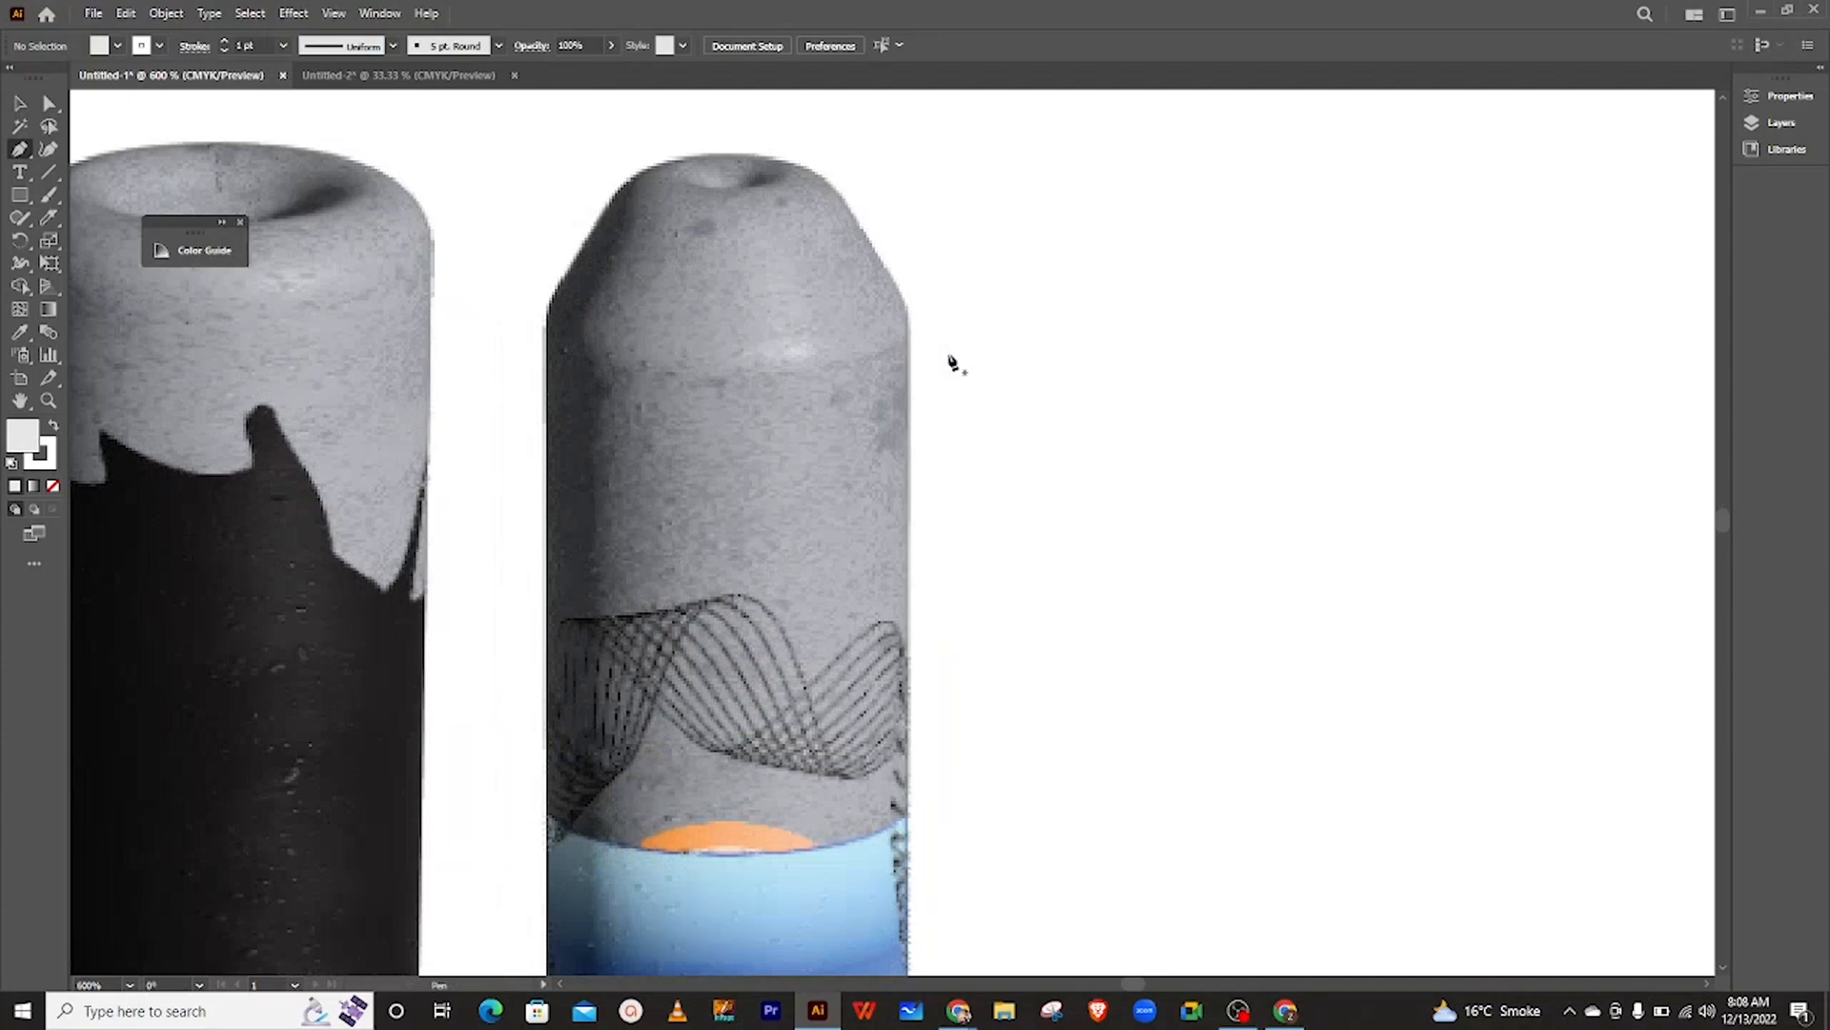
scroll(950, 360, "down", 1)
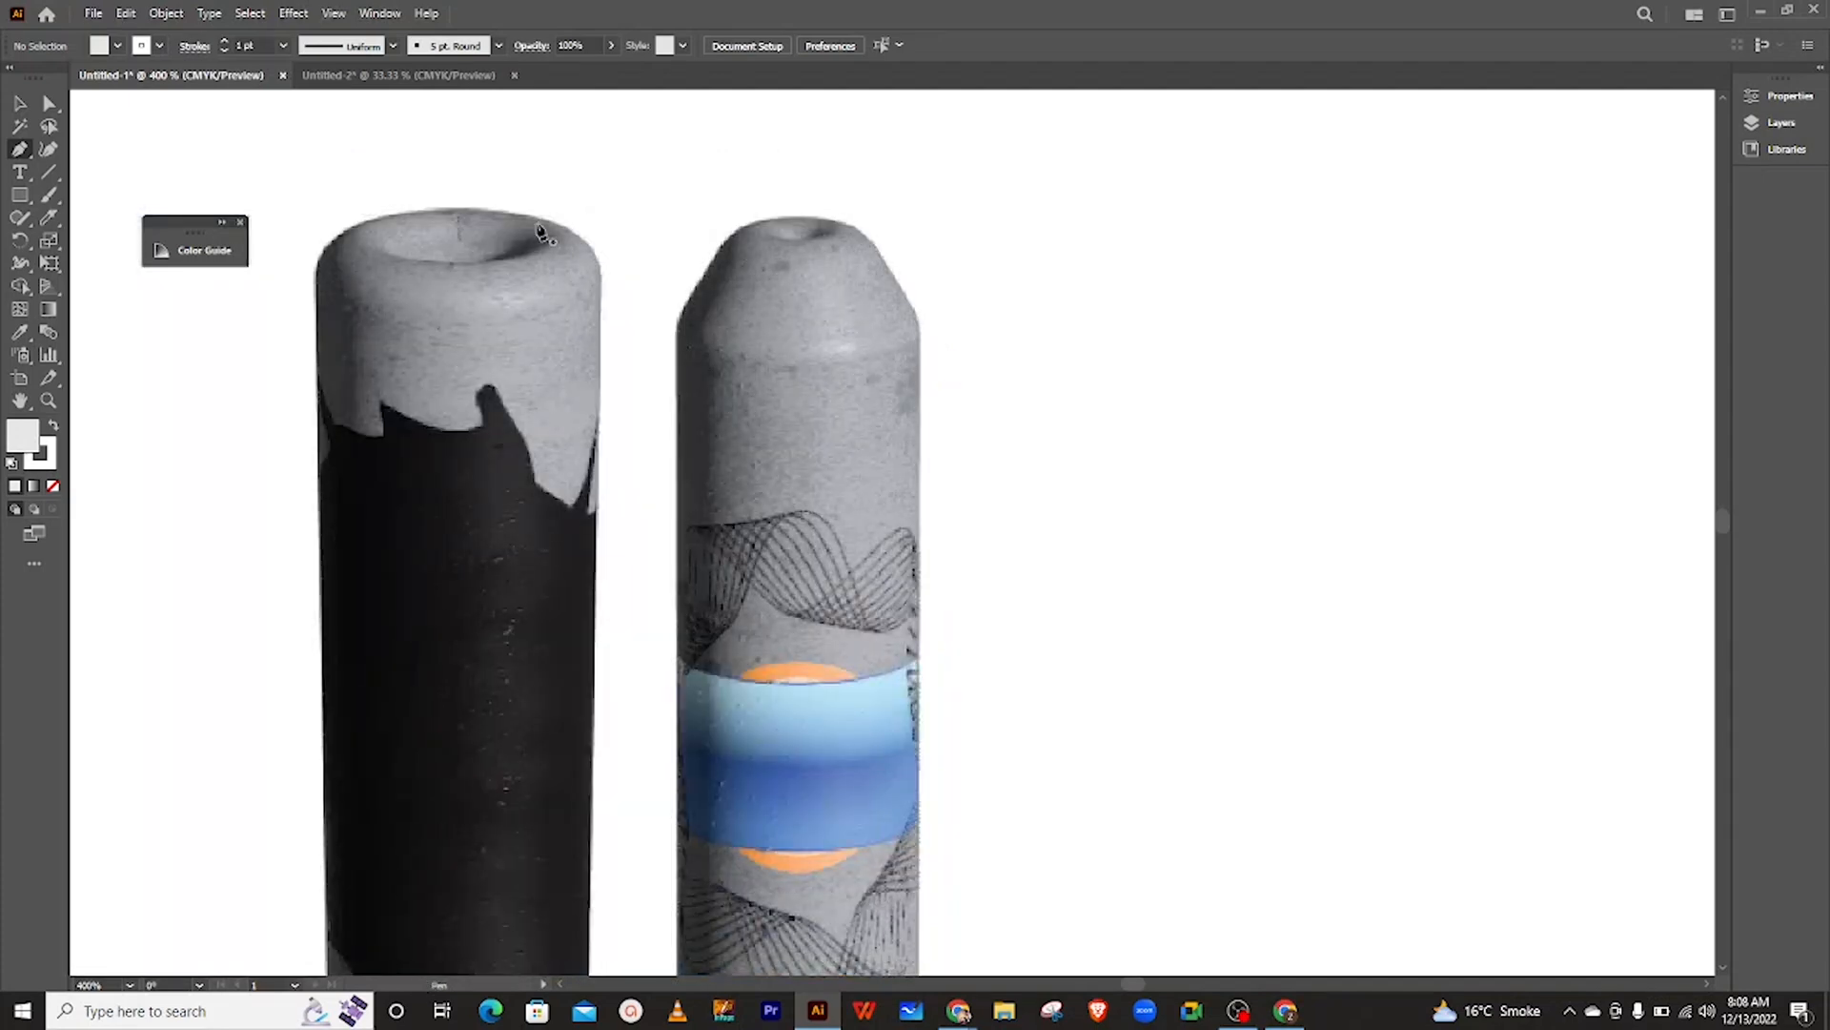
left_click(17, 103)
left_click_drag(864, 370, 872, 379)
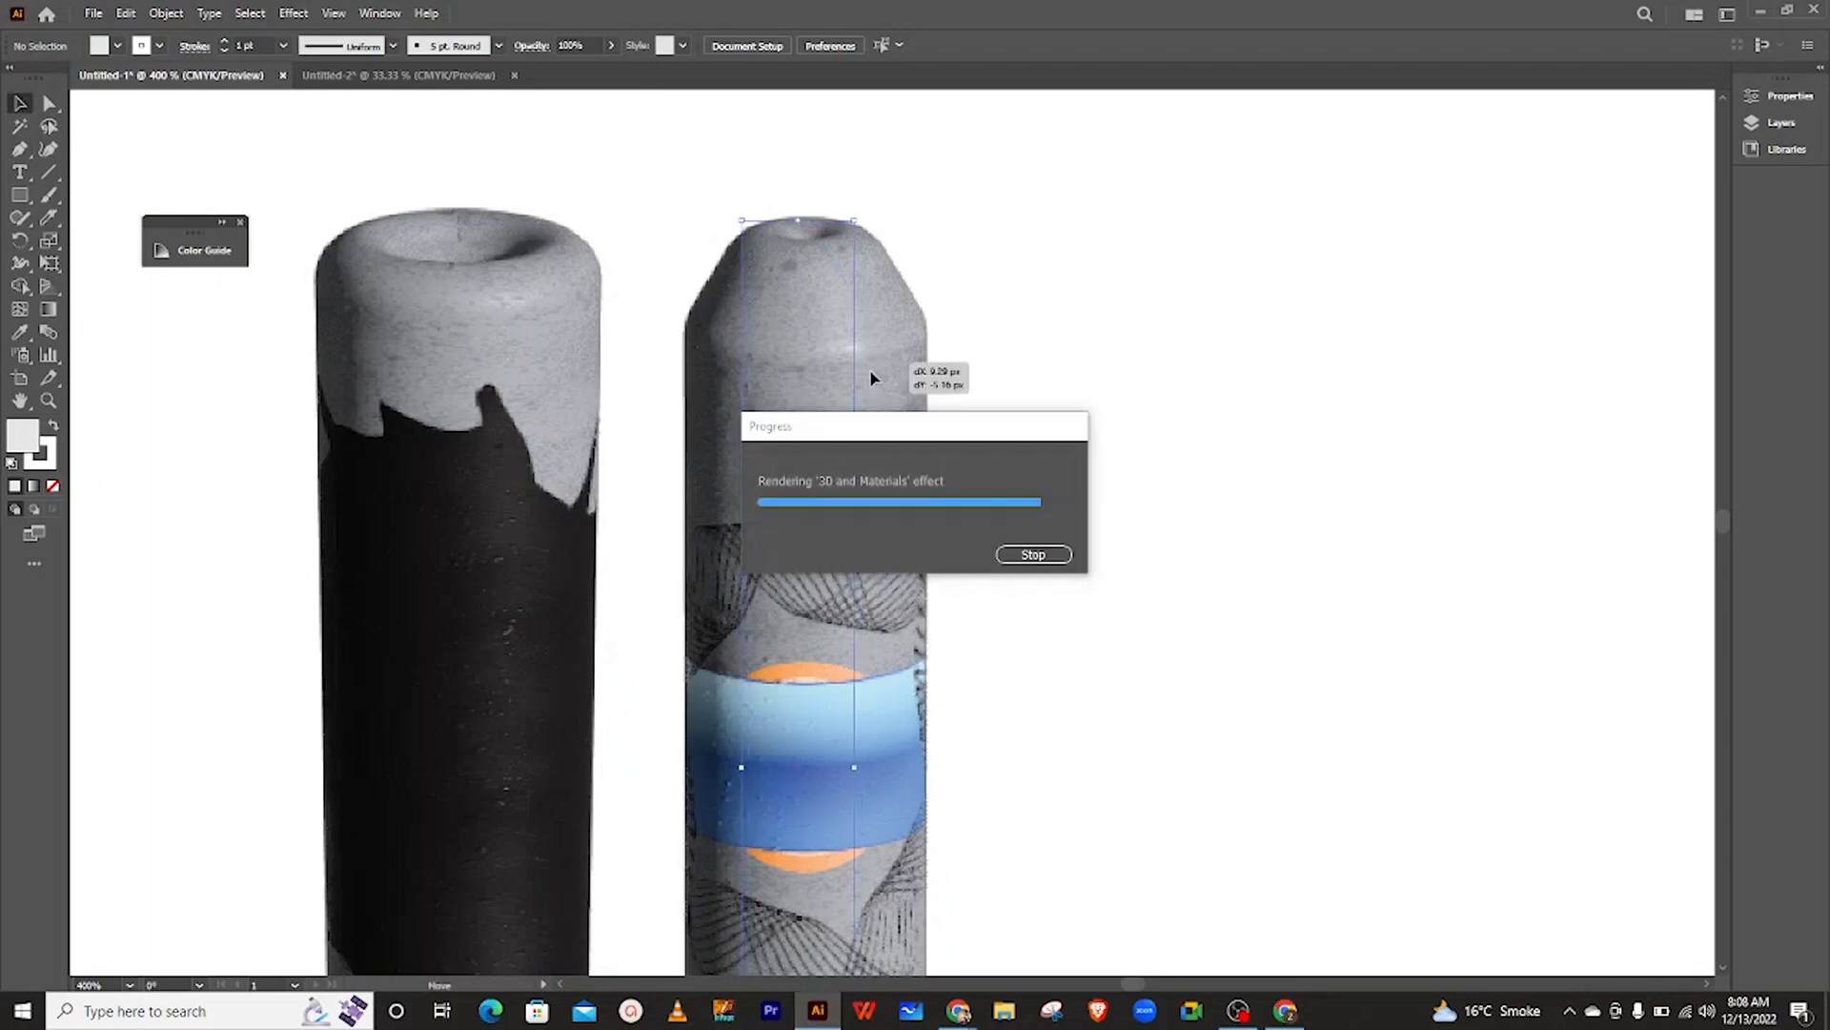
right_click(872, 378)
left_click(1193, 365)
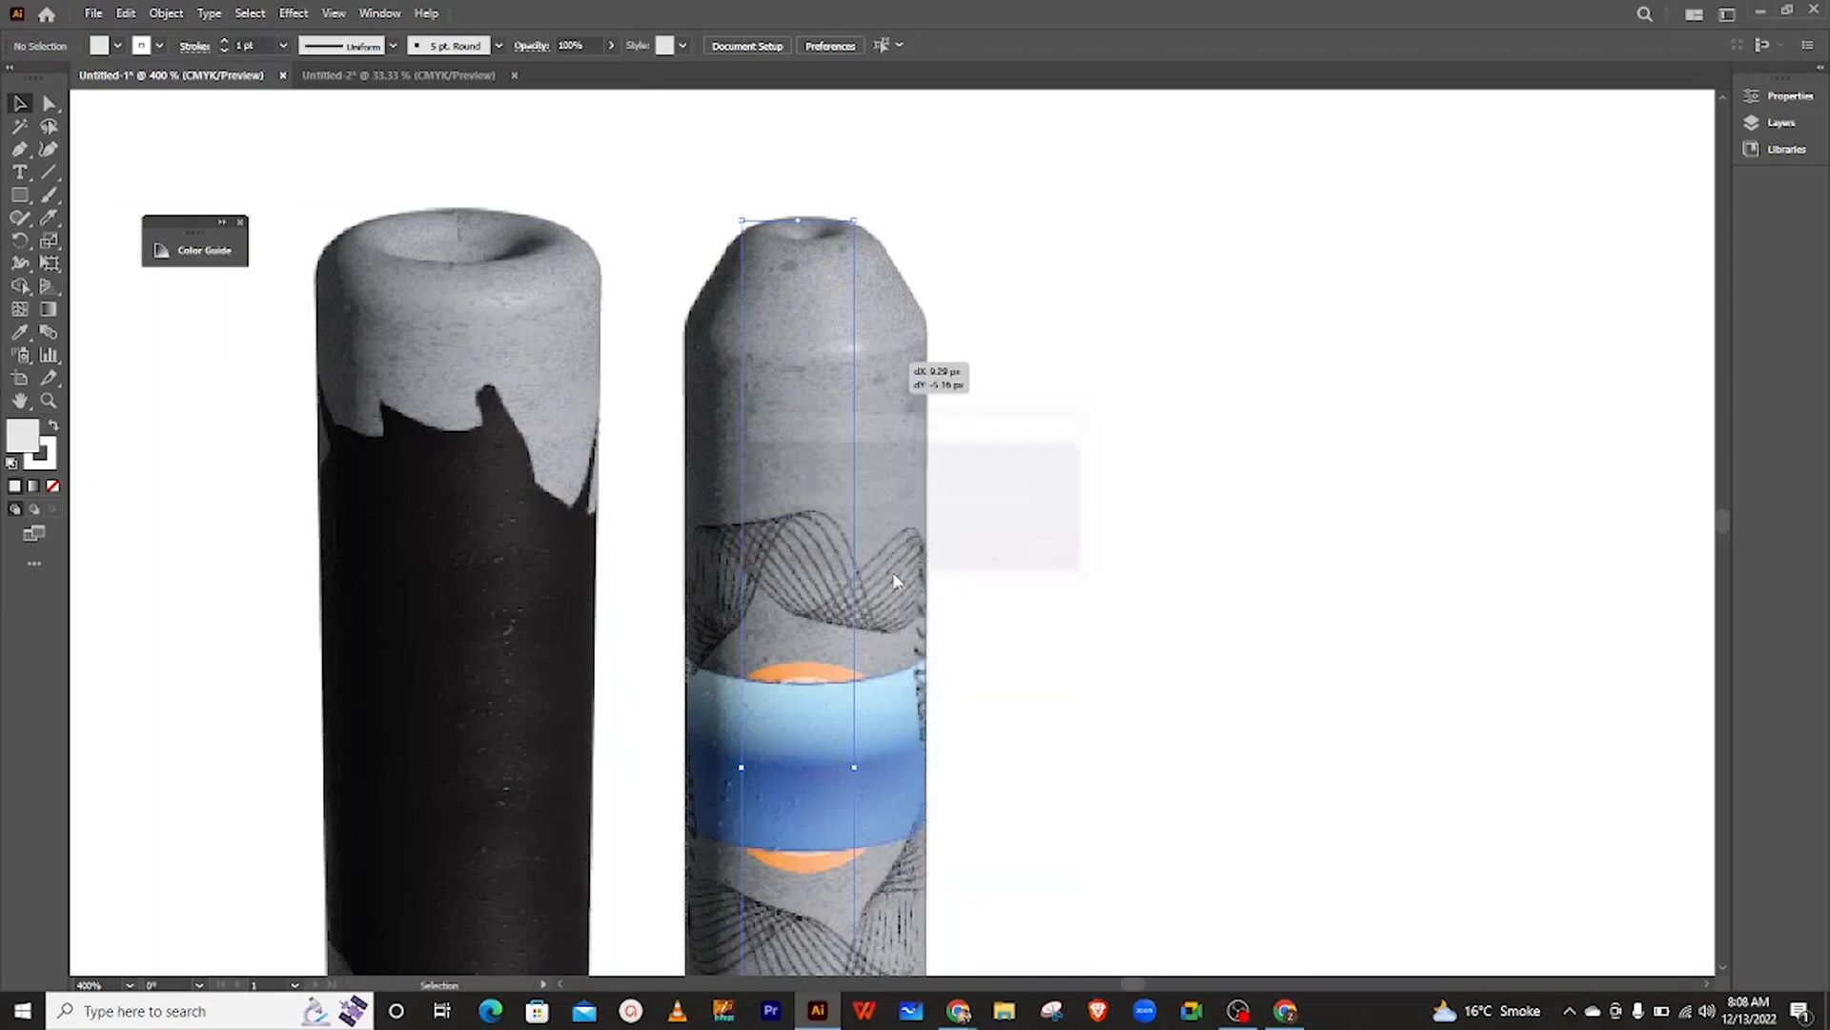
- Place a copy of the patterned cylinder to its right and delete that copy
scroll(896, 581, "down", 1)
left_click_drag(896, 581, 1175, 524)
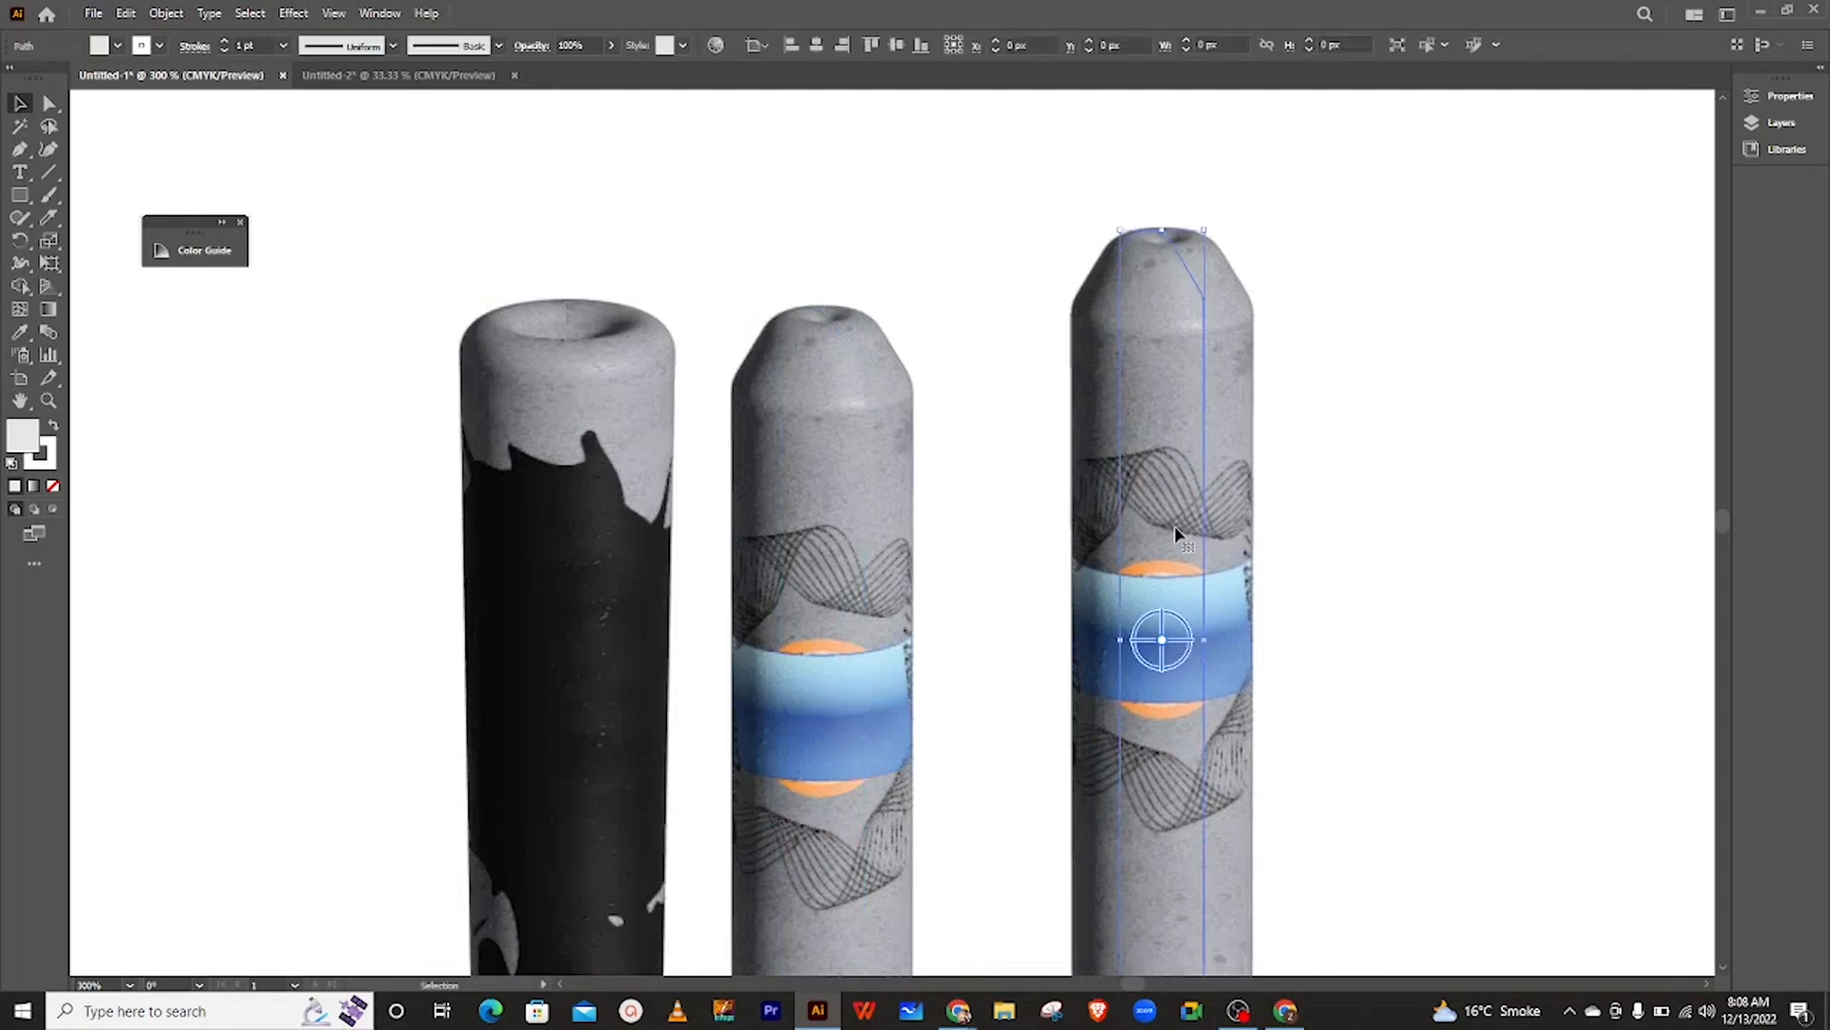
key("Delete")
- Shift the patterned cylinder a little further to the right
scroll(878, 566, "down", 2)
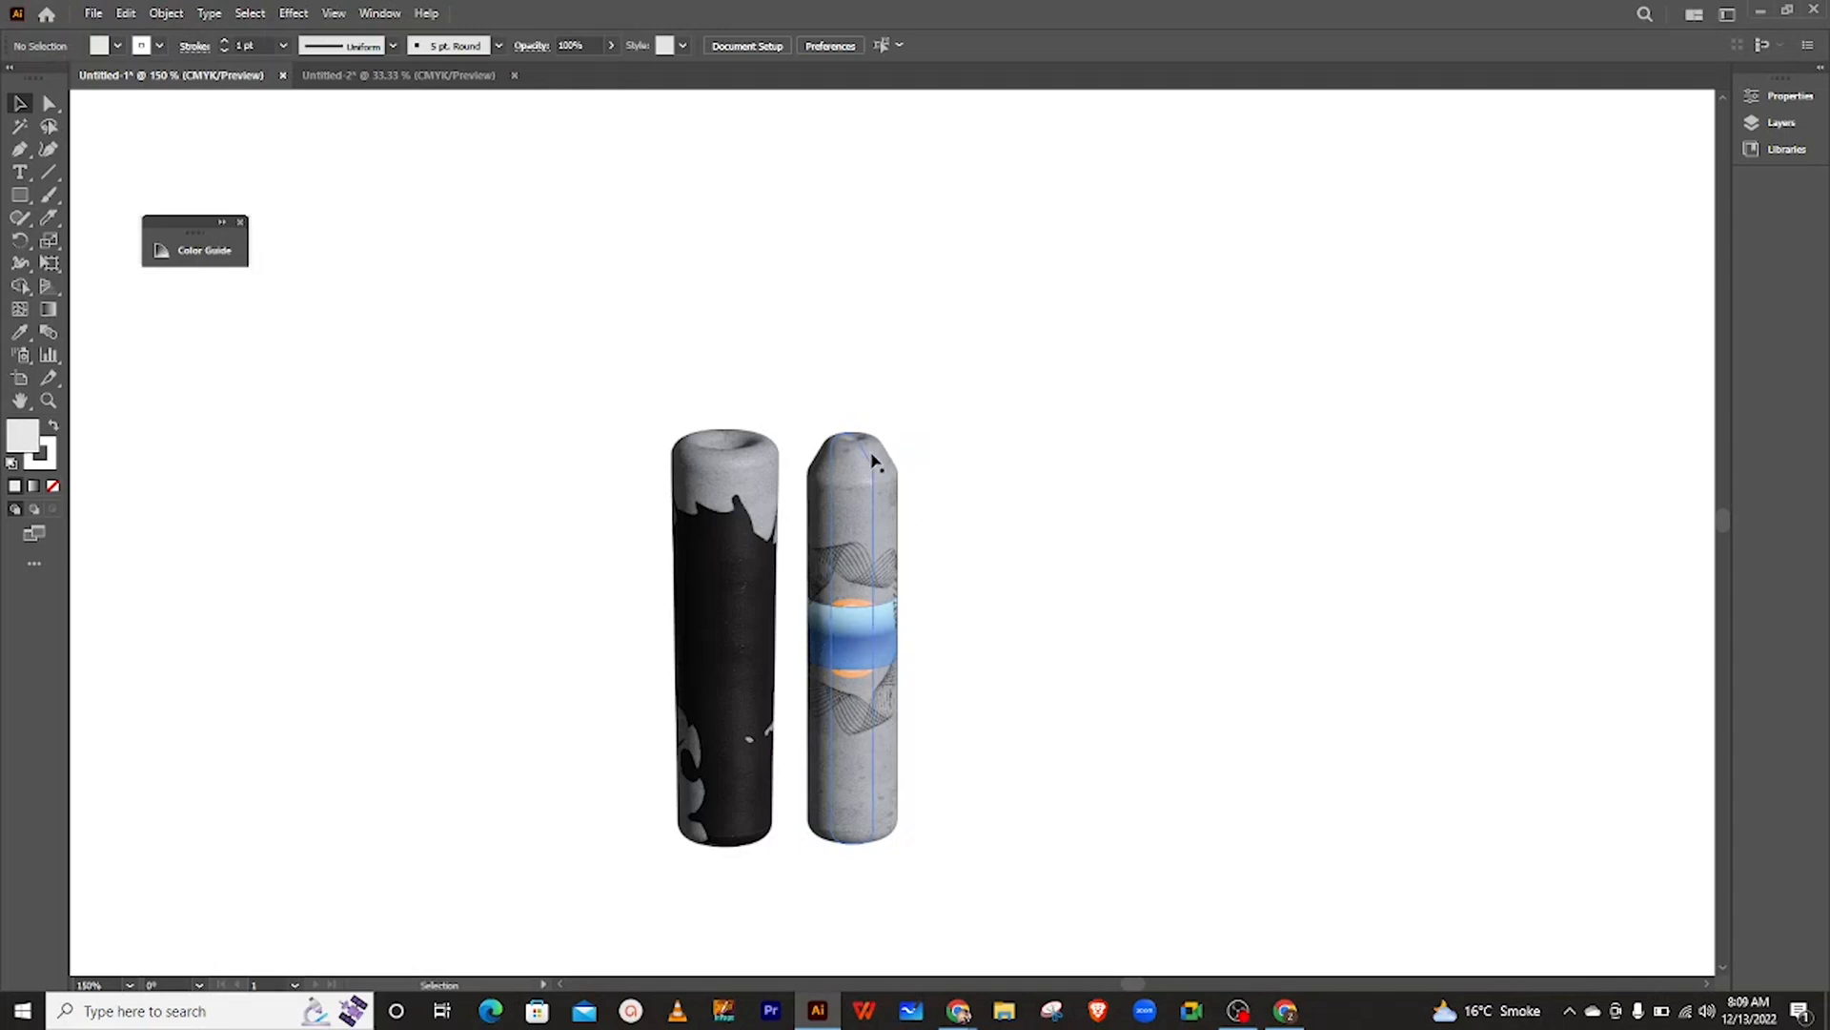
scroll(868, 455, "up", 5)
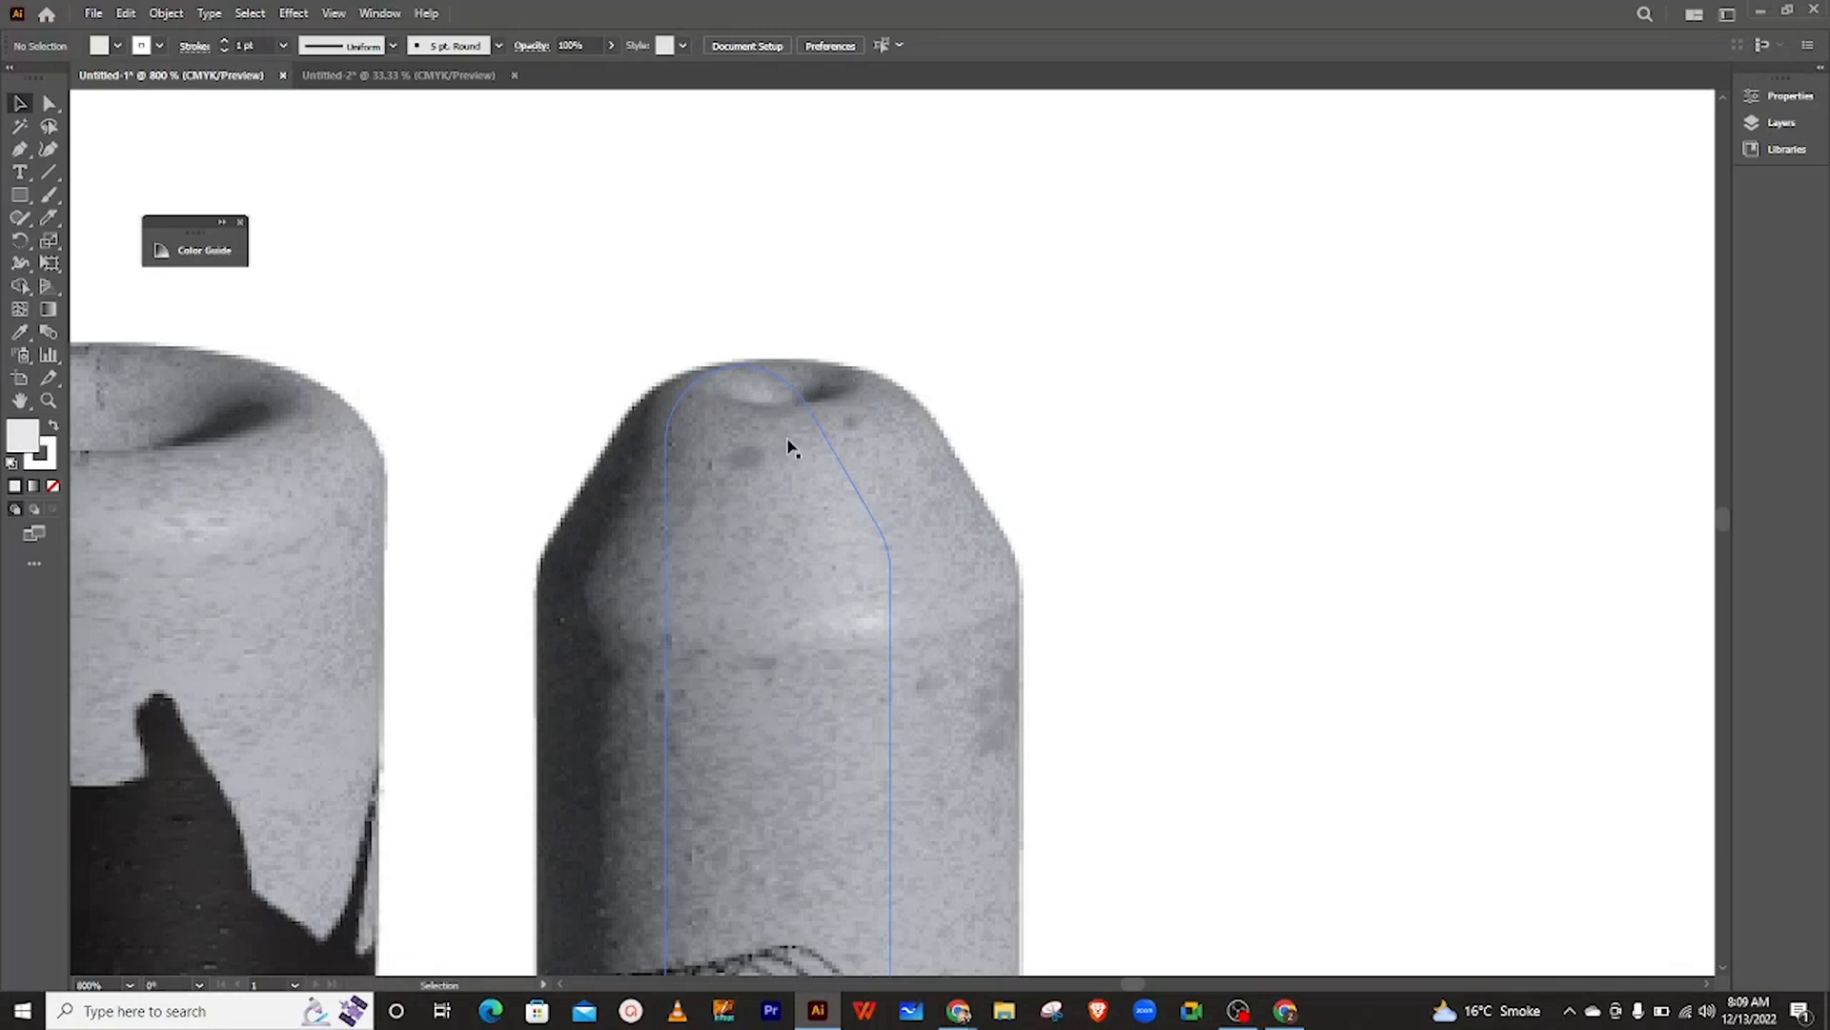
mouse_move(813, 398)
left_mouse_down()
mouse_move(785, 392)
mouse_move(801, 396)
mouse_move(765, 417)
mouse_move(805, 398)
mouse_move(788, 397)
left_mouse_up()
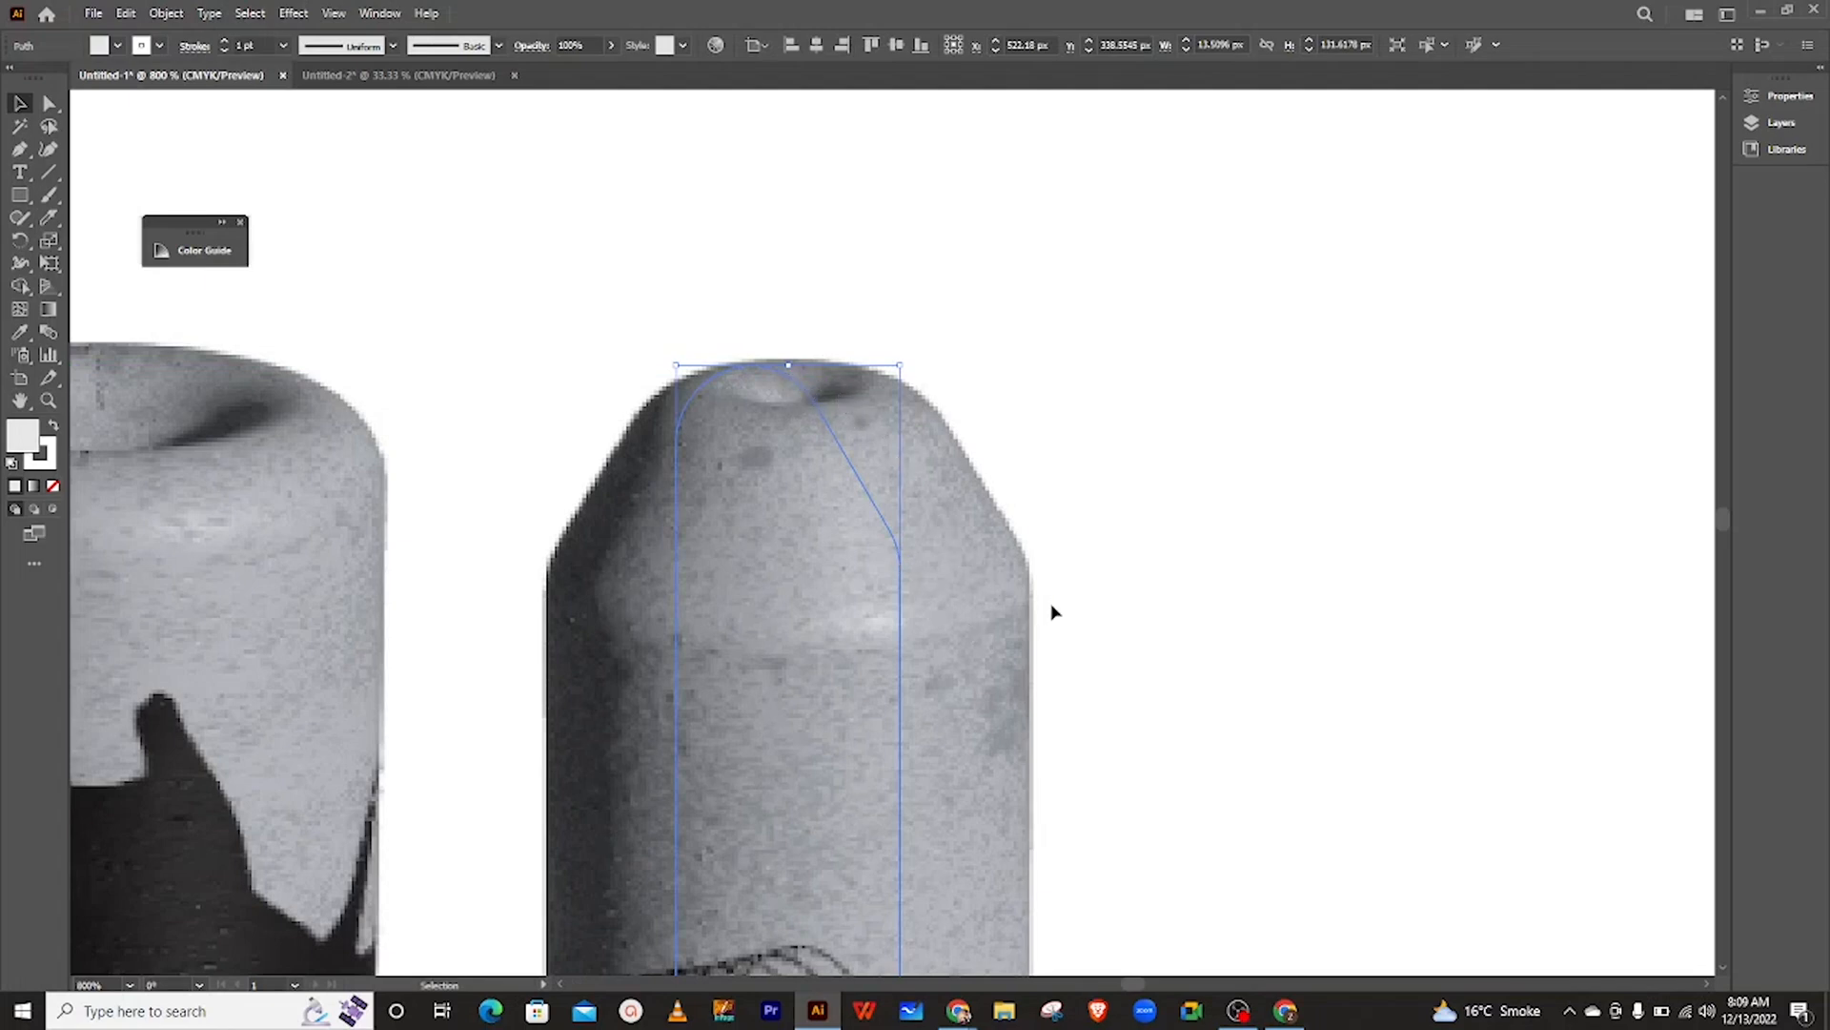
- Draw a closed six-point half-profile with the Pen tool, about 15.6 by 93.8 px, with a bevelled upper-right corner, in the empty area beside the cylinders
scroll(1052, 621, "right", 2)
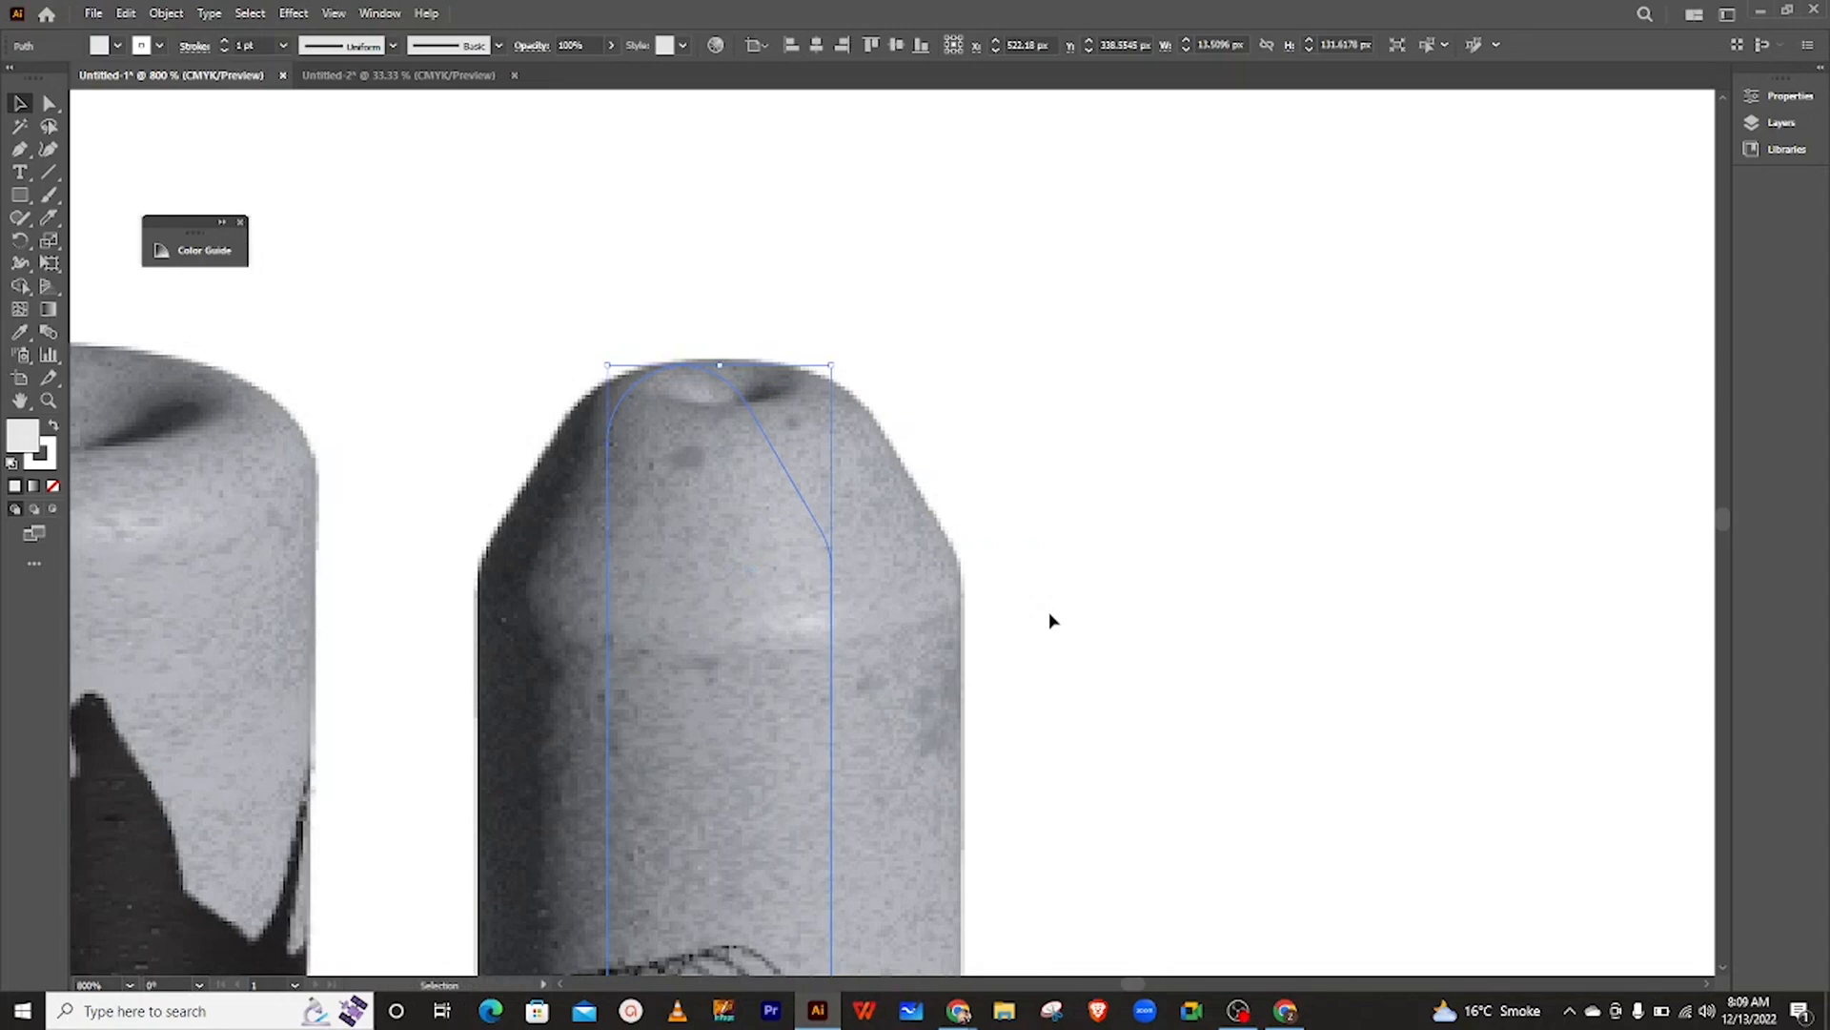
scroll(1050, 618, "down", 2)
scroll(1050, 618, "down", 5)
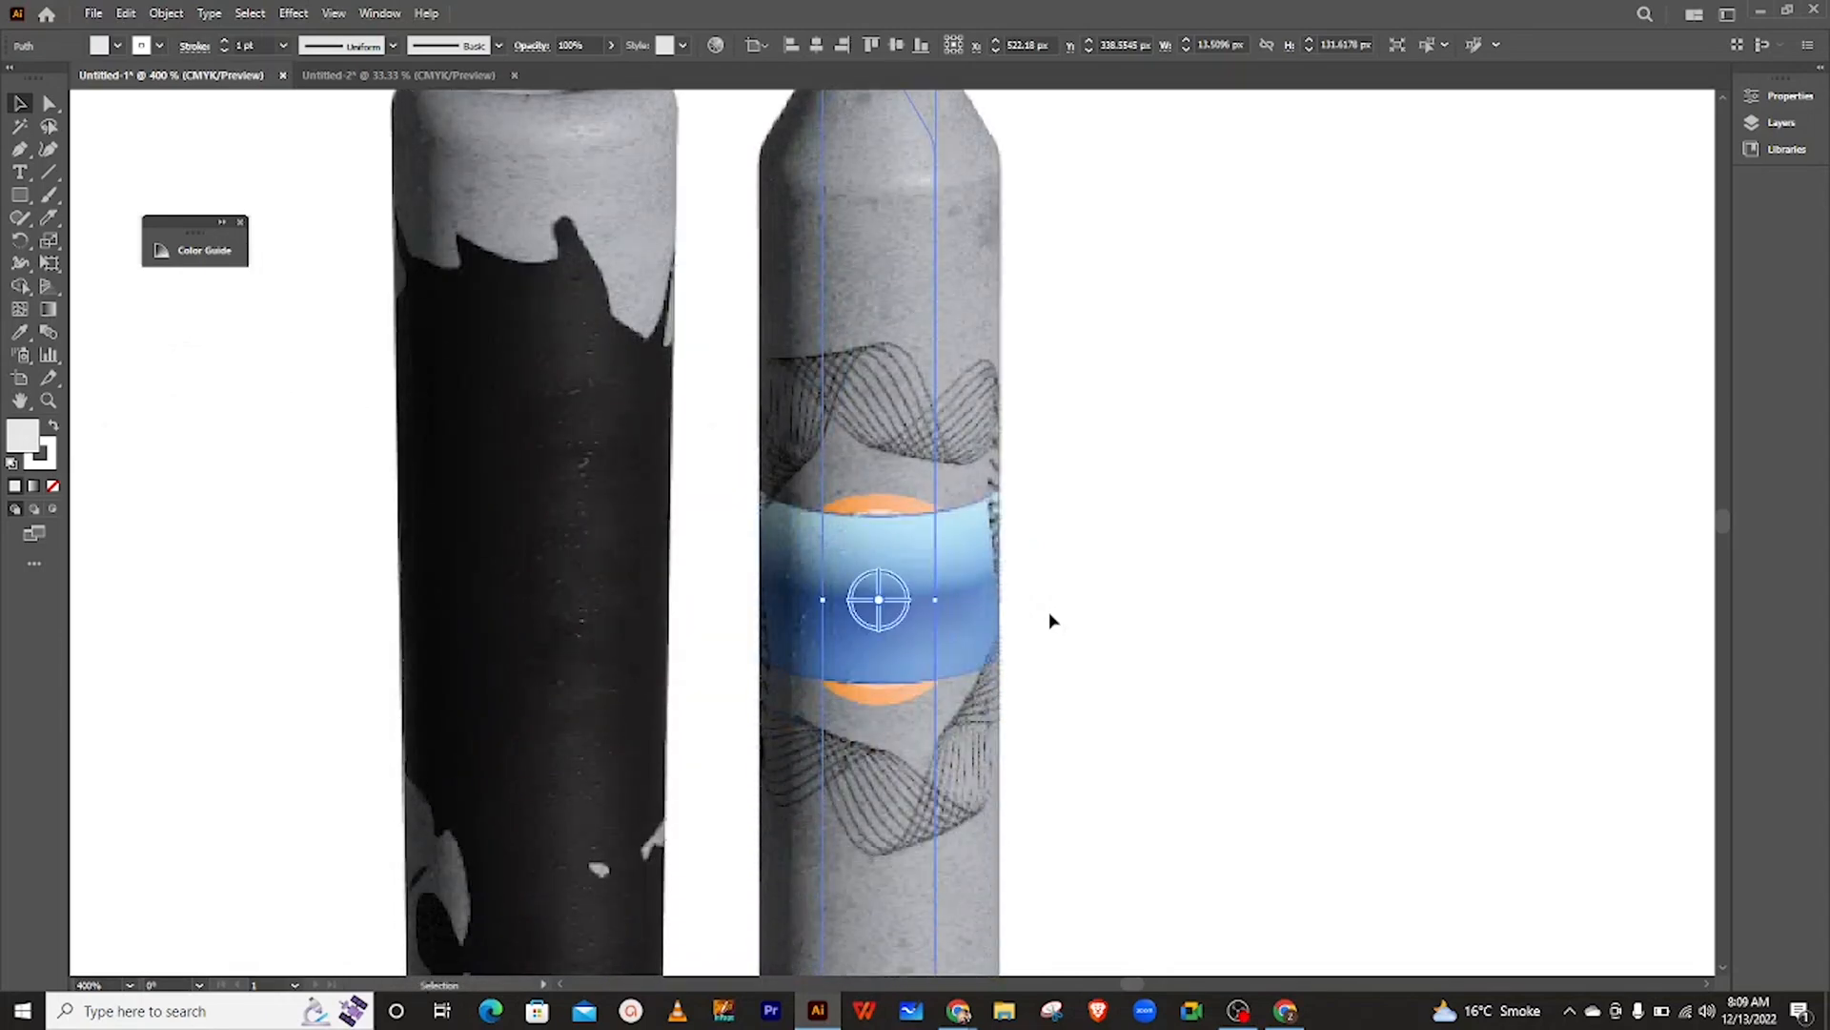
scroll(1049, 620, "down", 3)
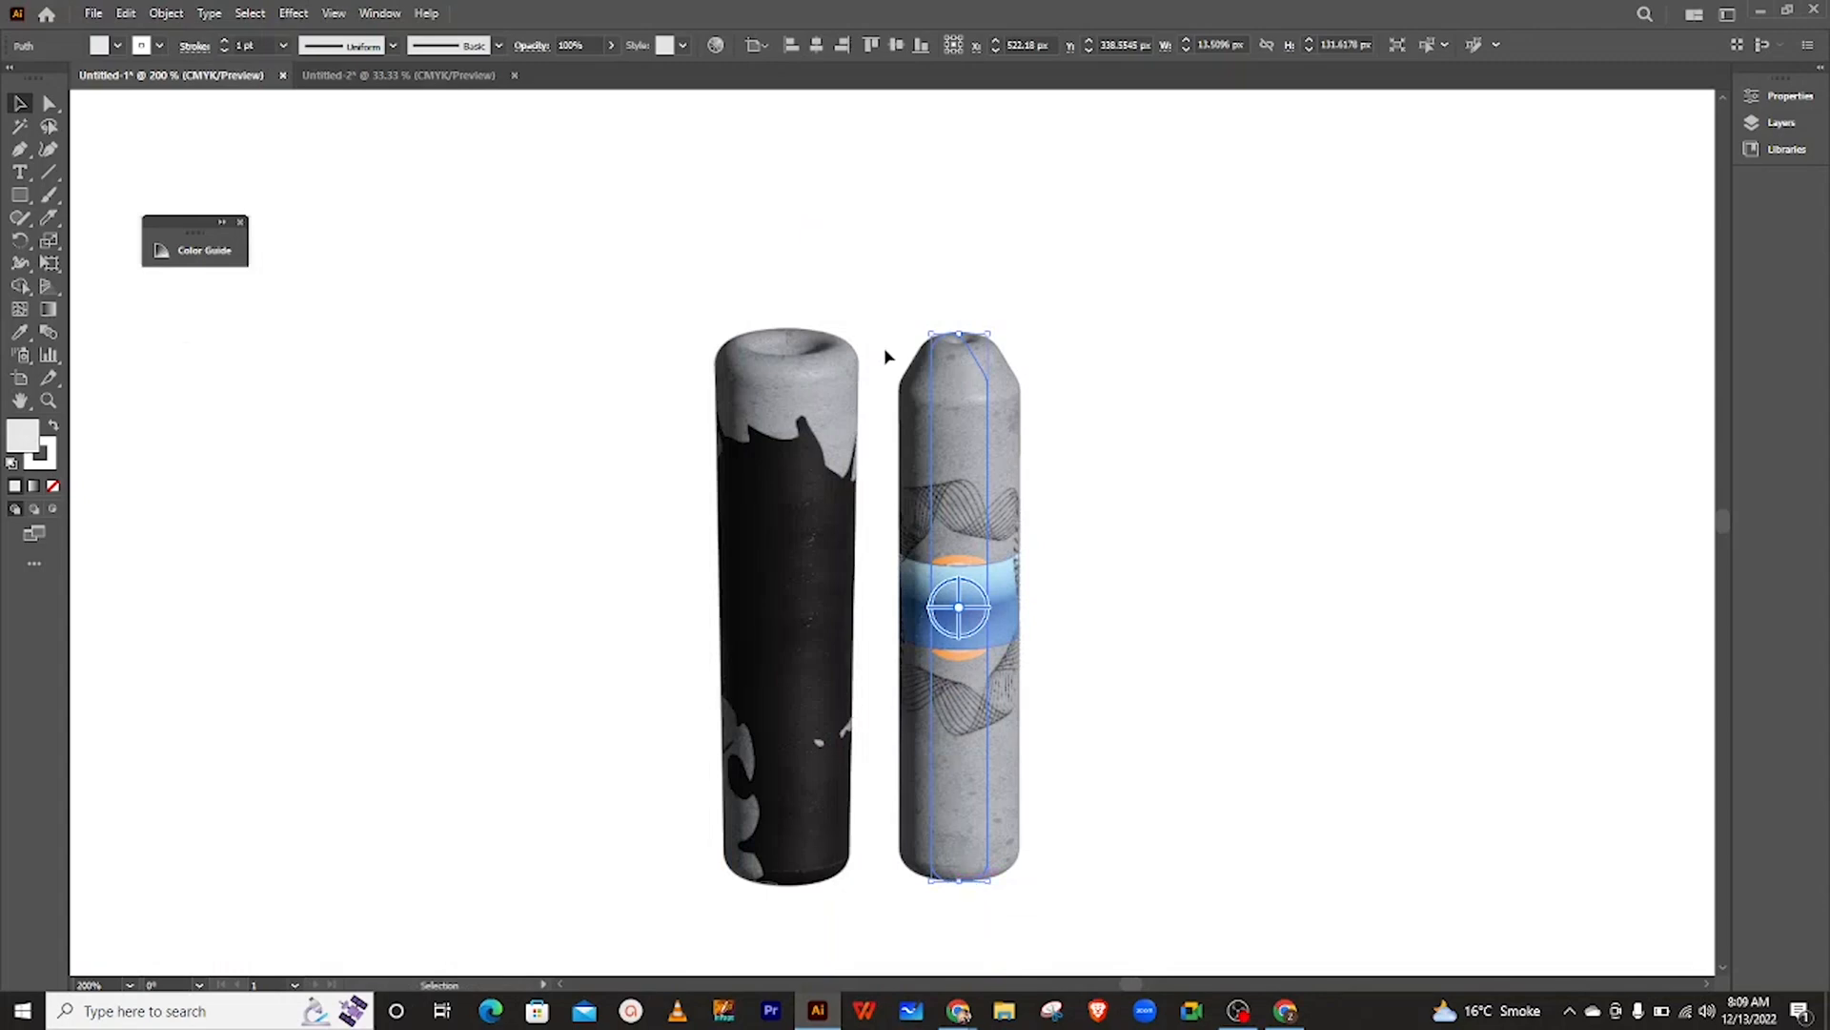
scroll(971, 405, "right", 2)
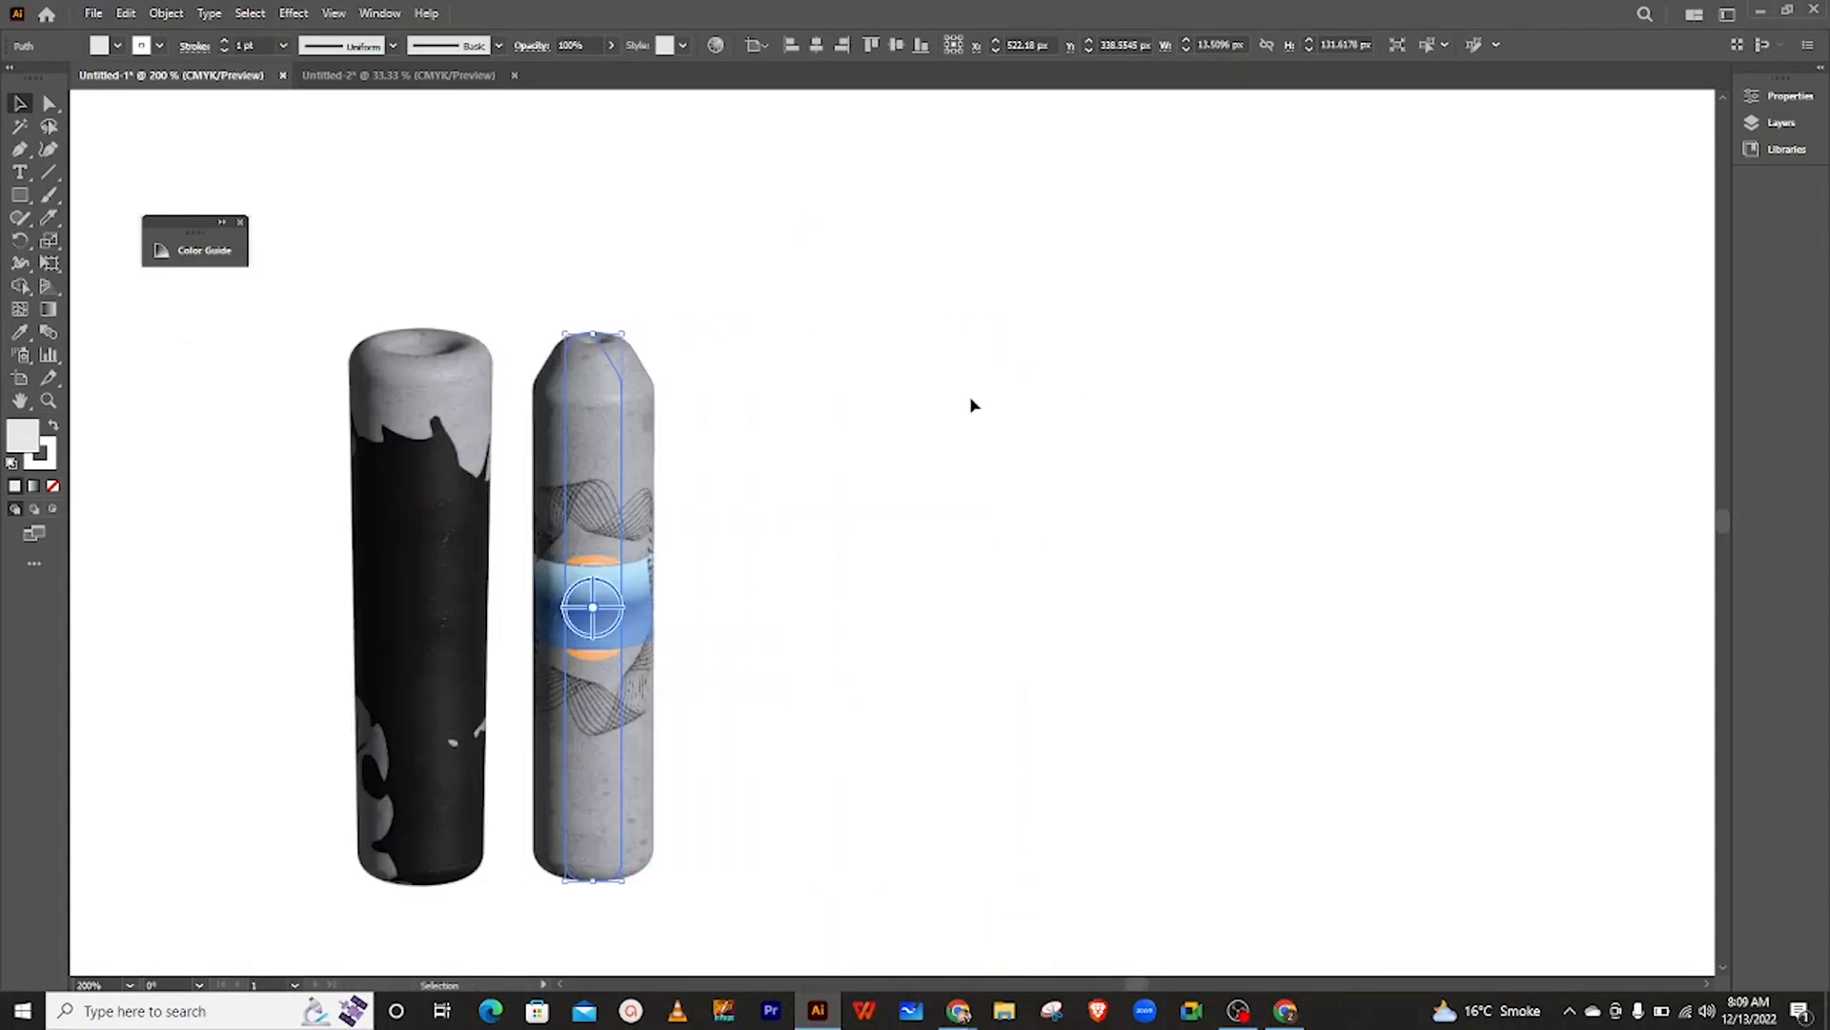
key("p")
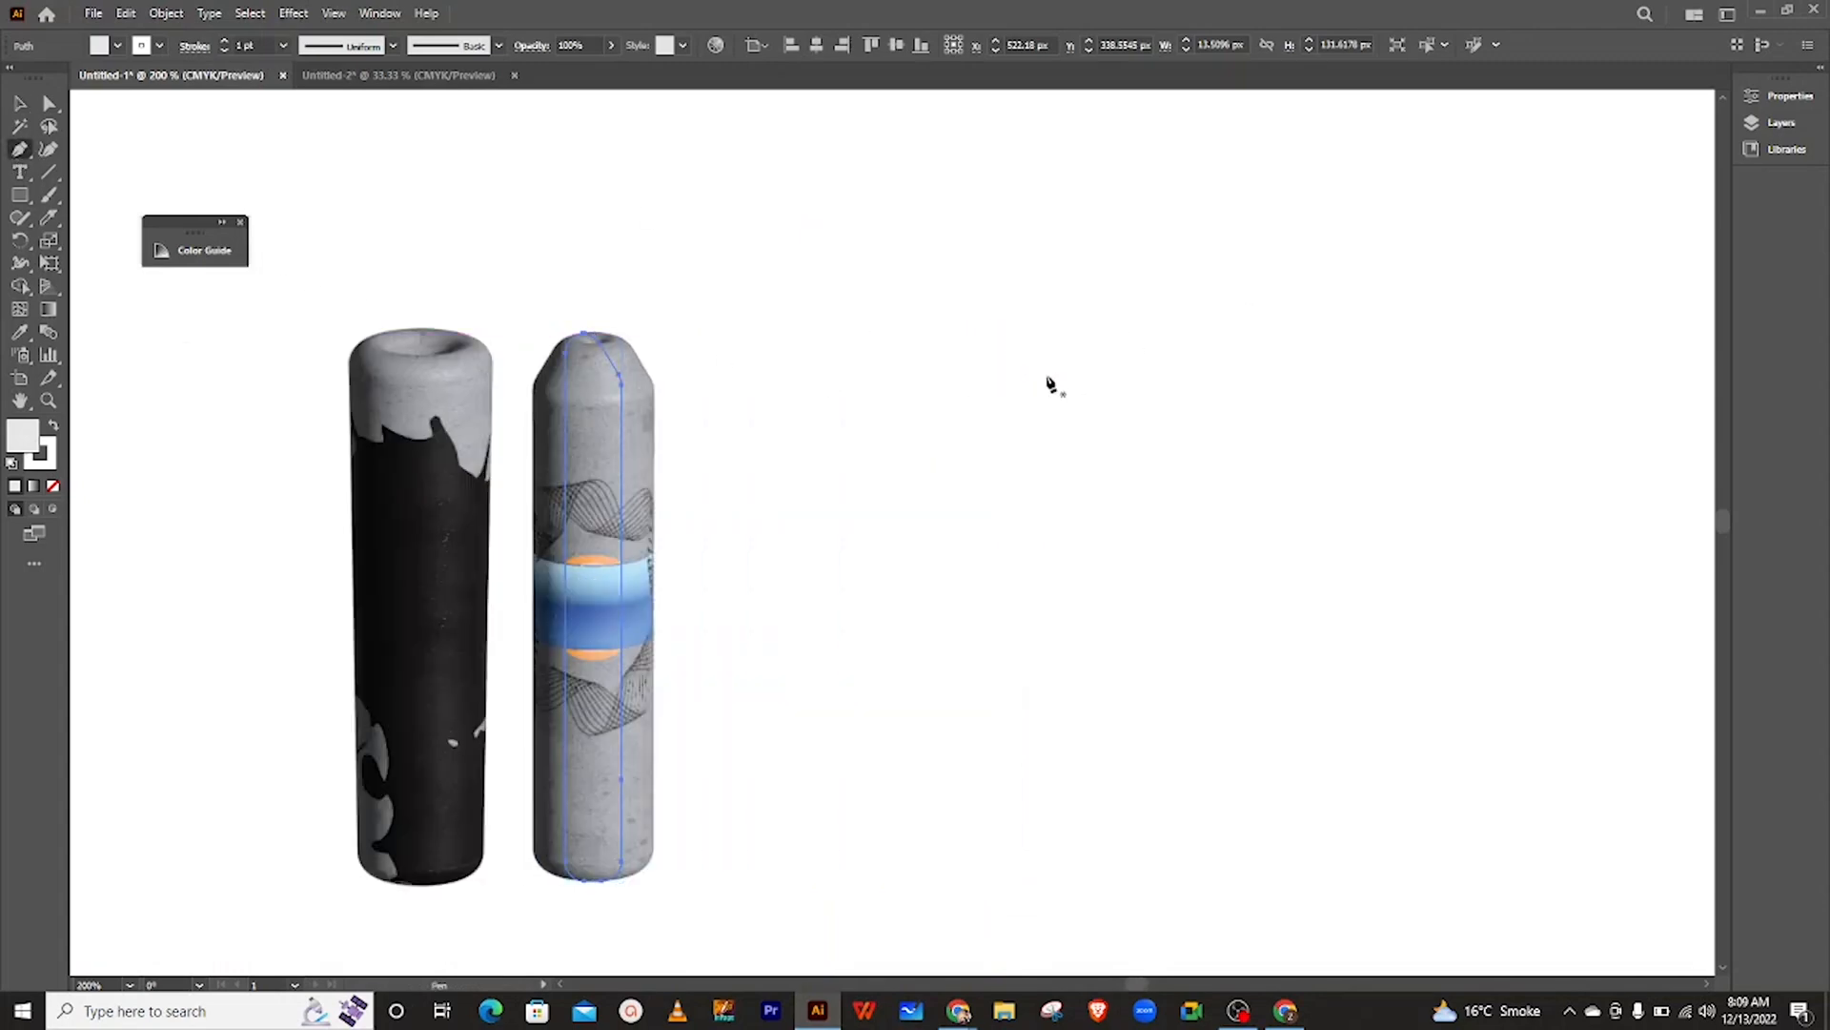
left_click(1041, 358)
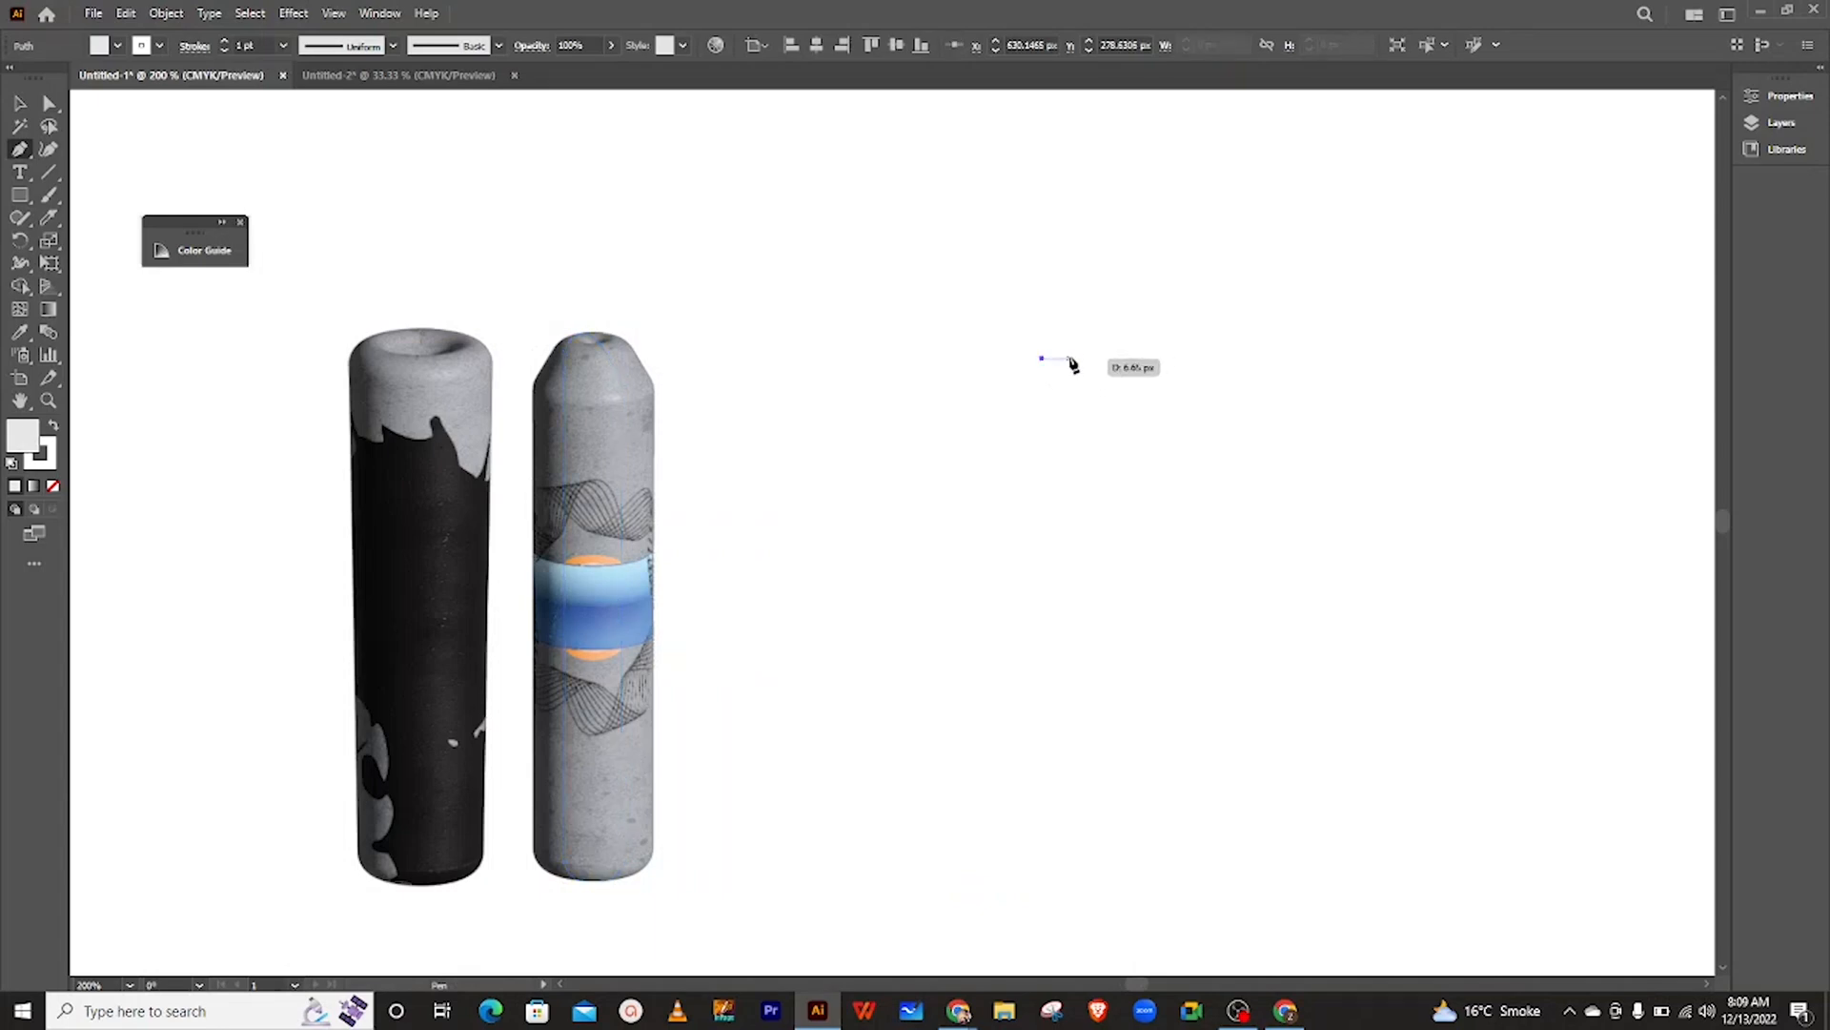
left_click(1079, 360)
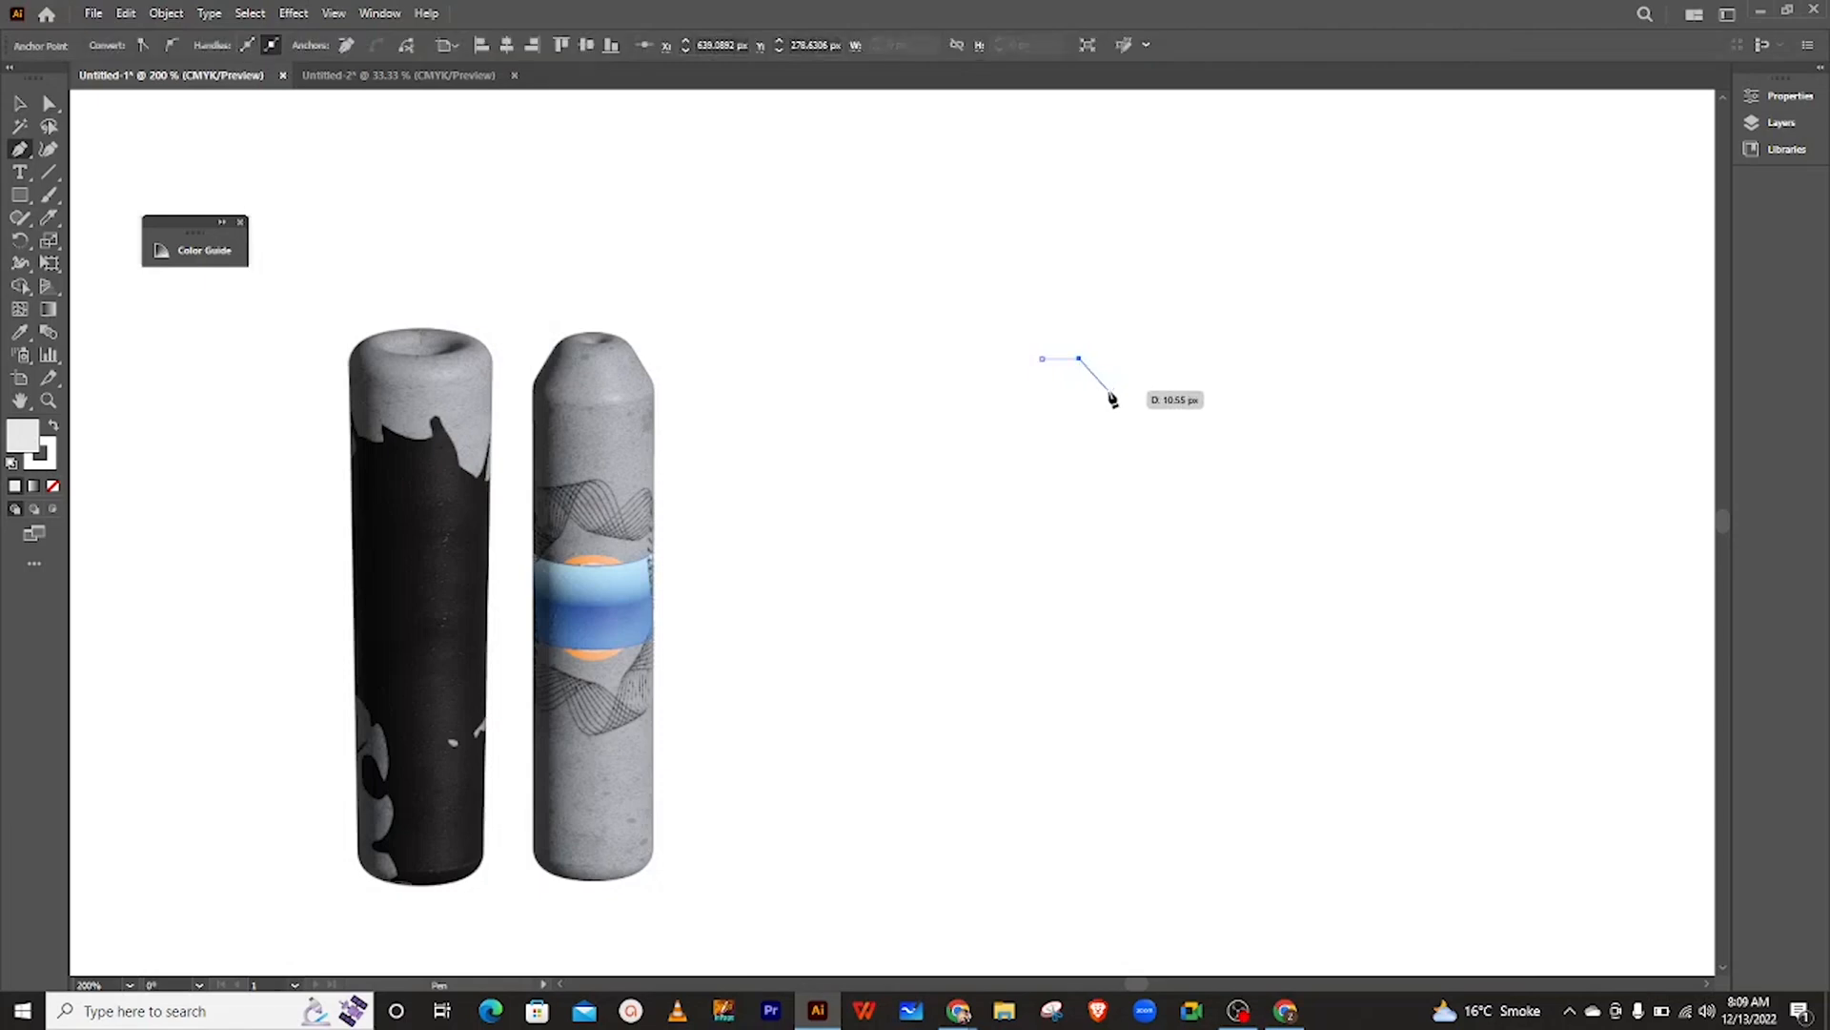
left_click(1106, 393)
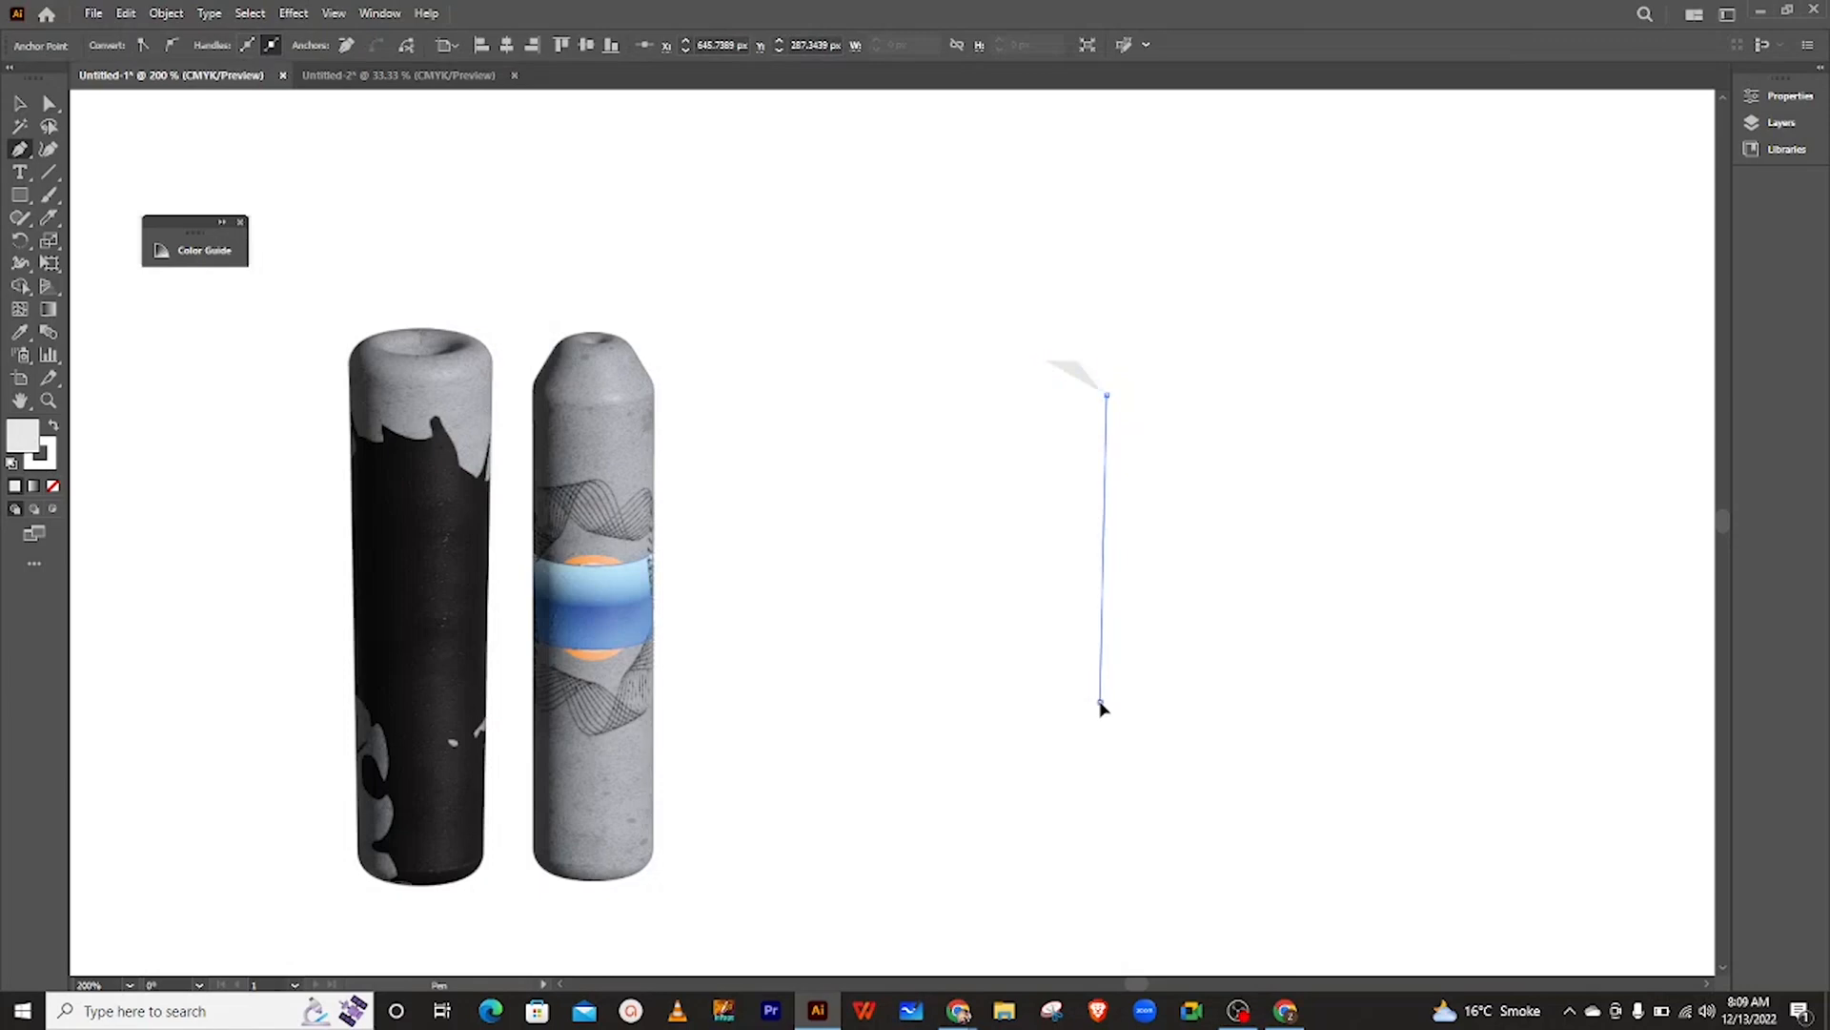
left_click(1101, 703)
left_click(1102, 749)
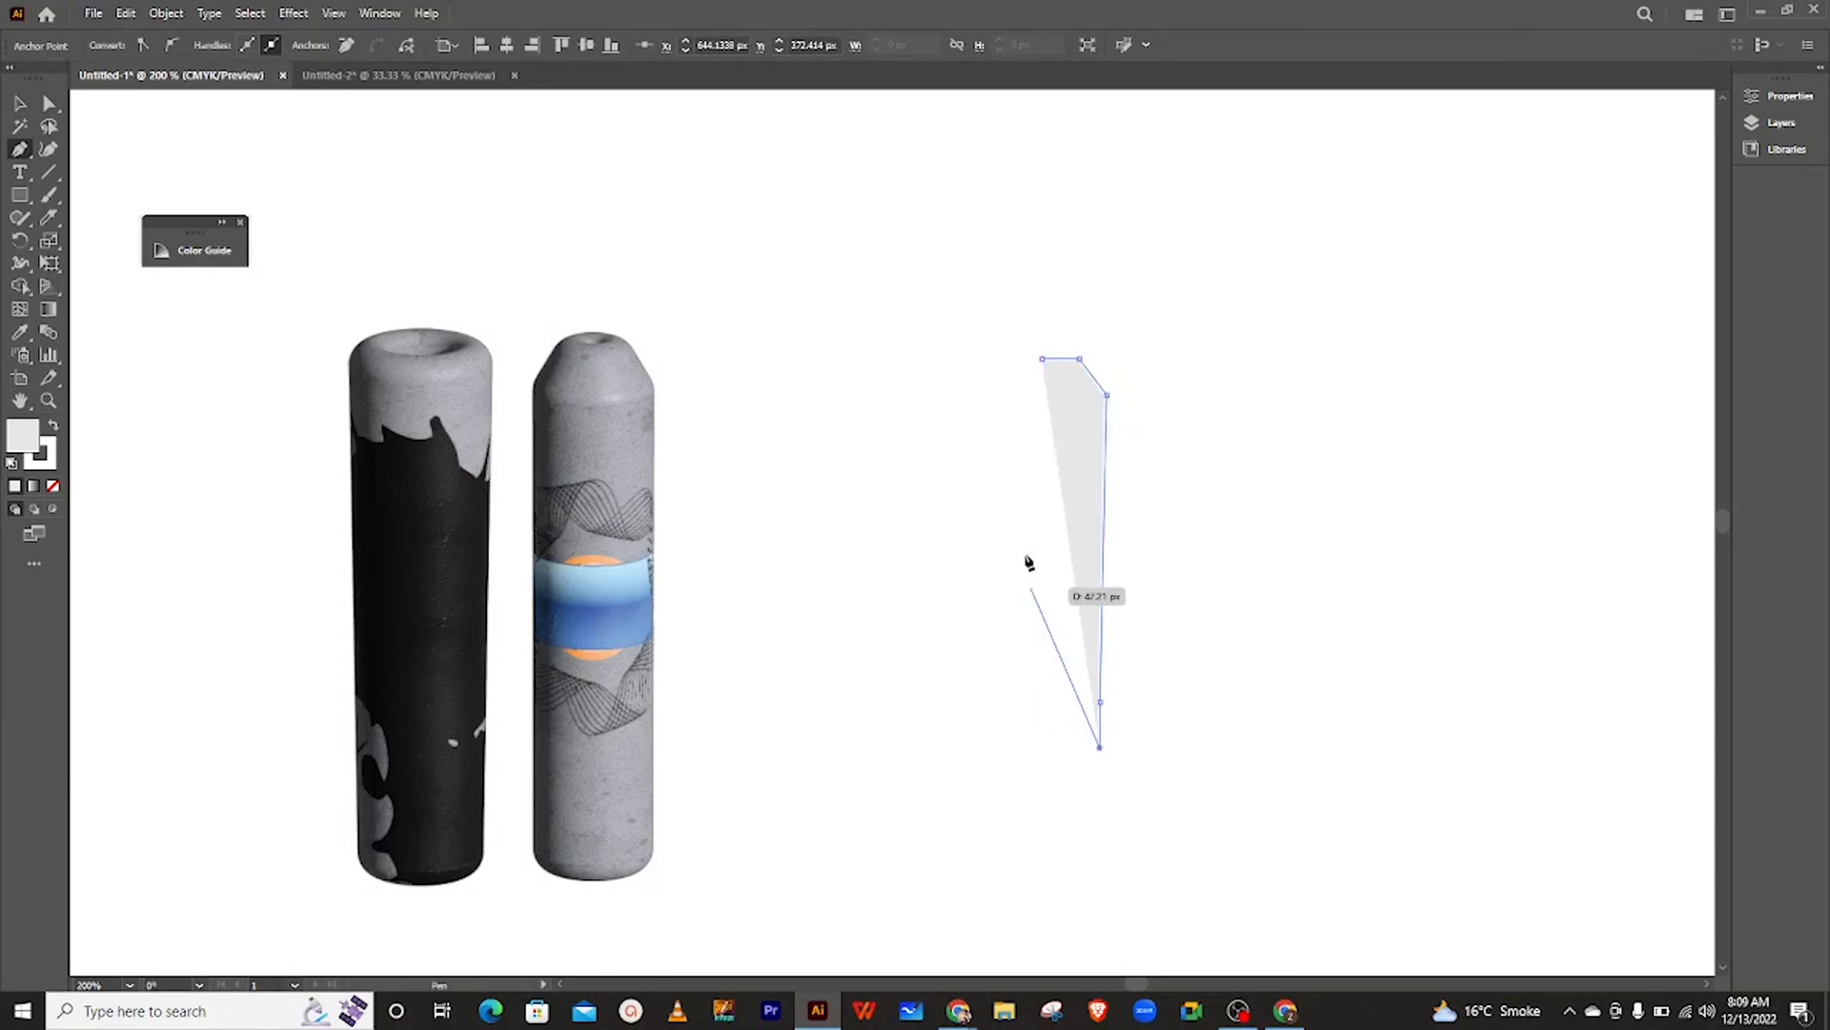
left_click(1059, 748)
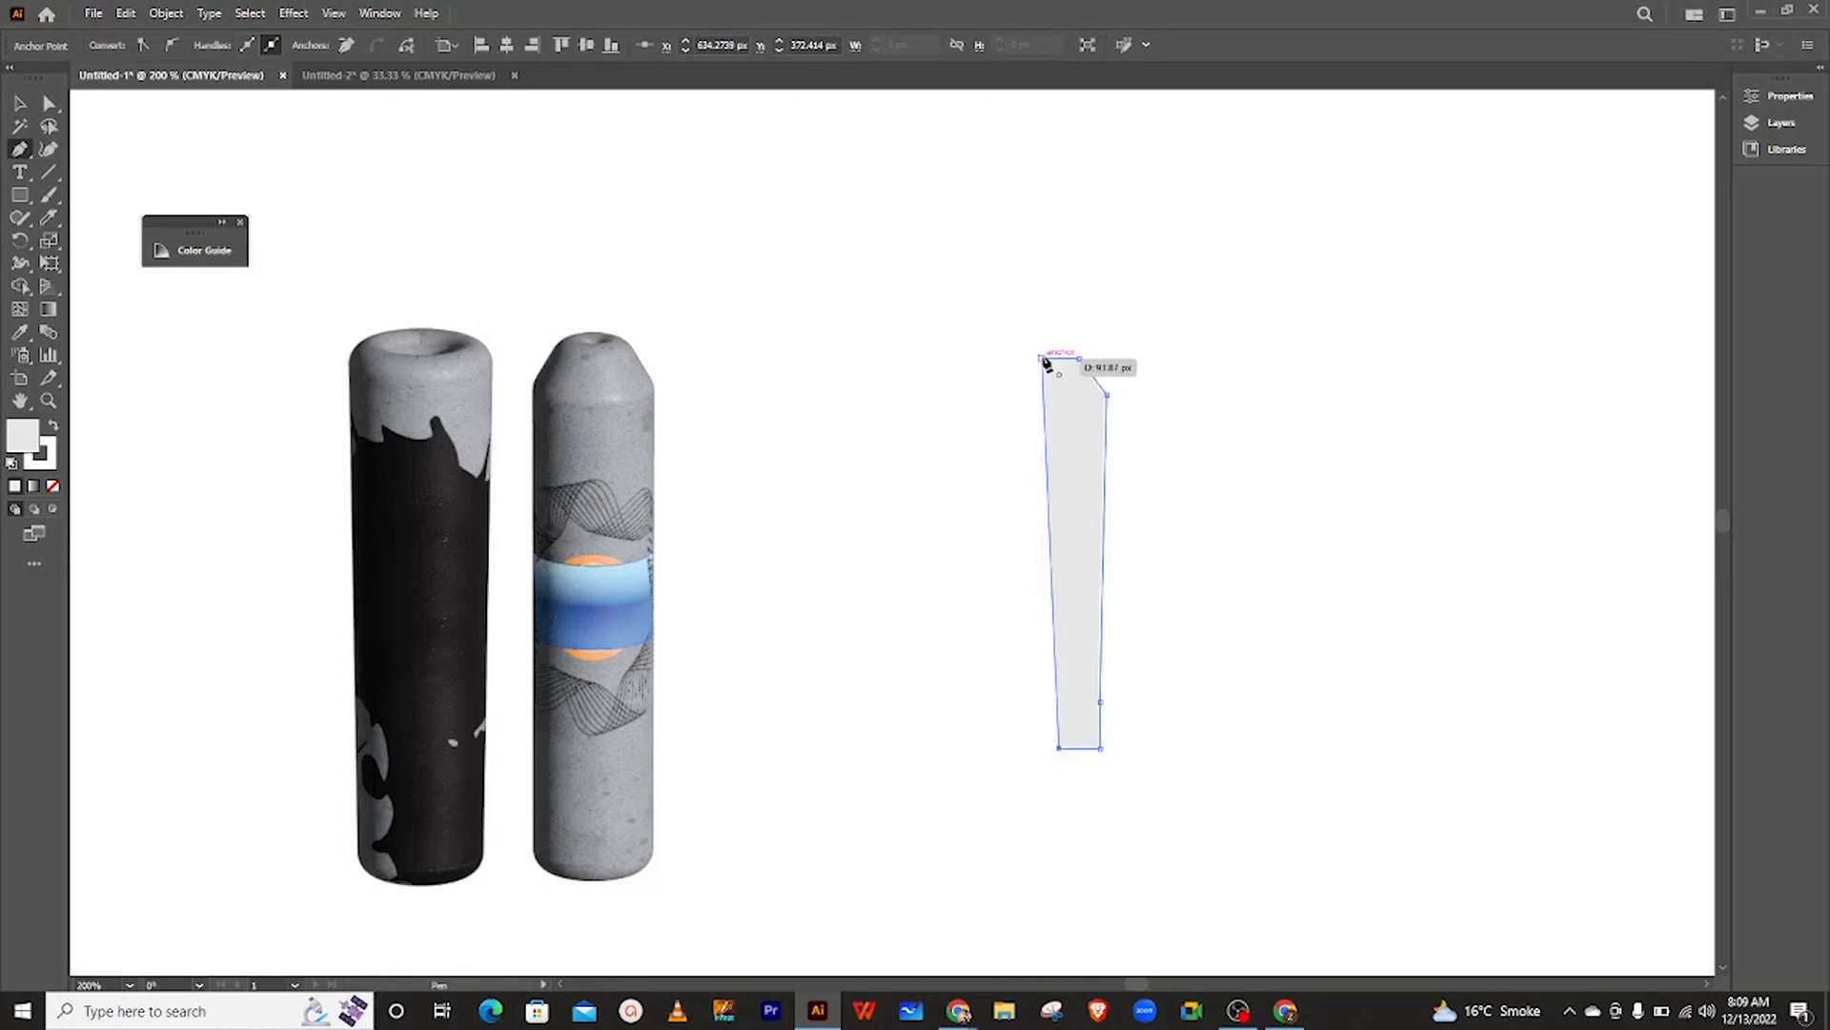
left_click(1042, 359)
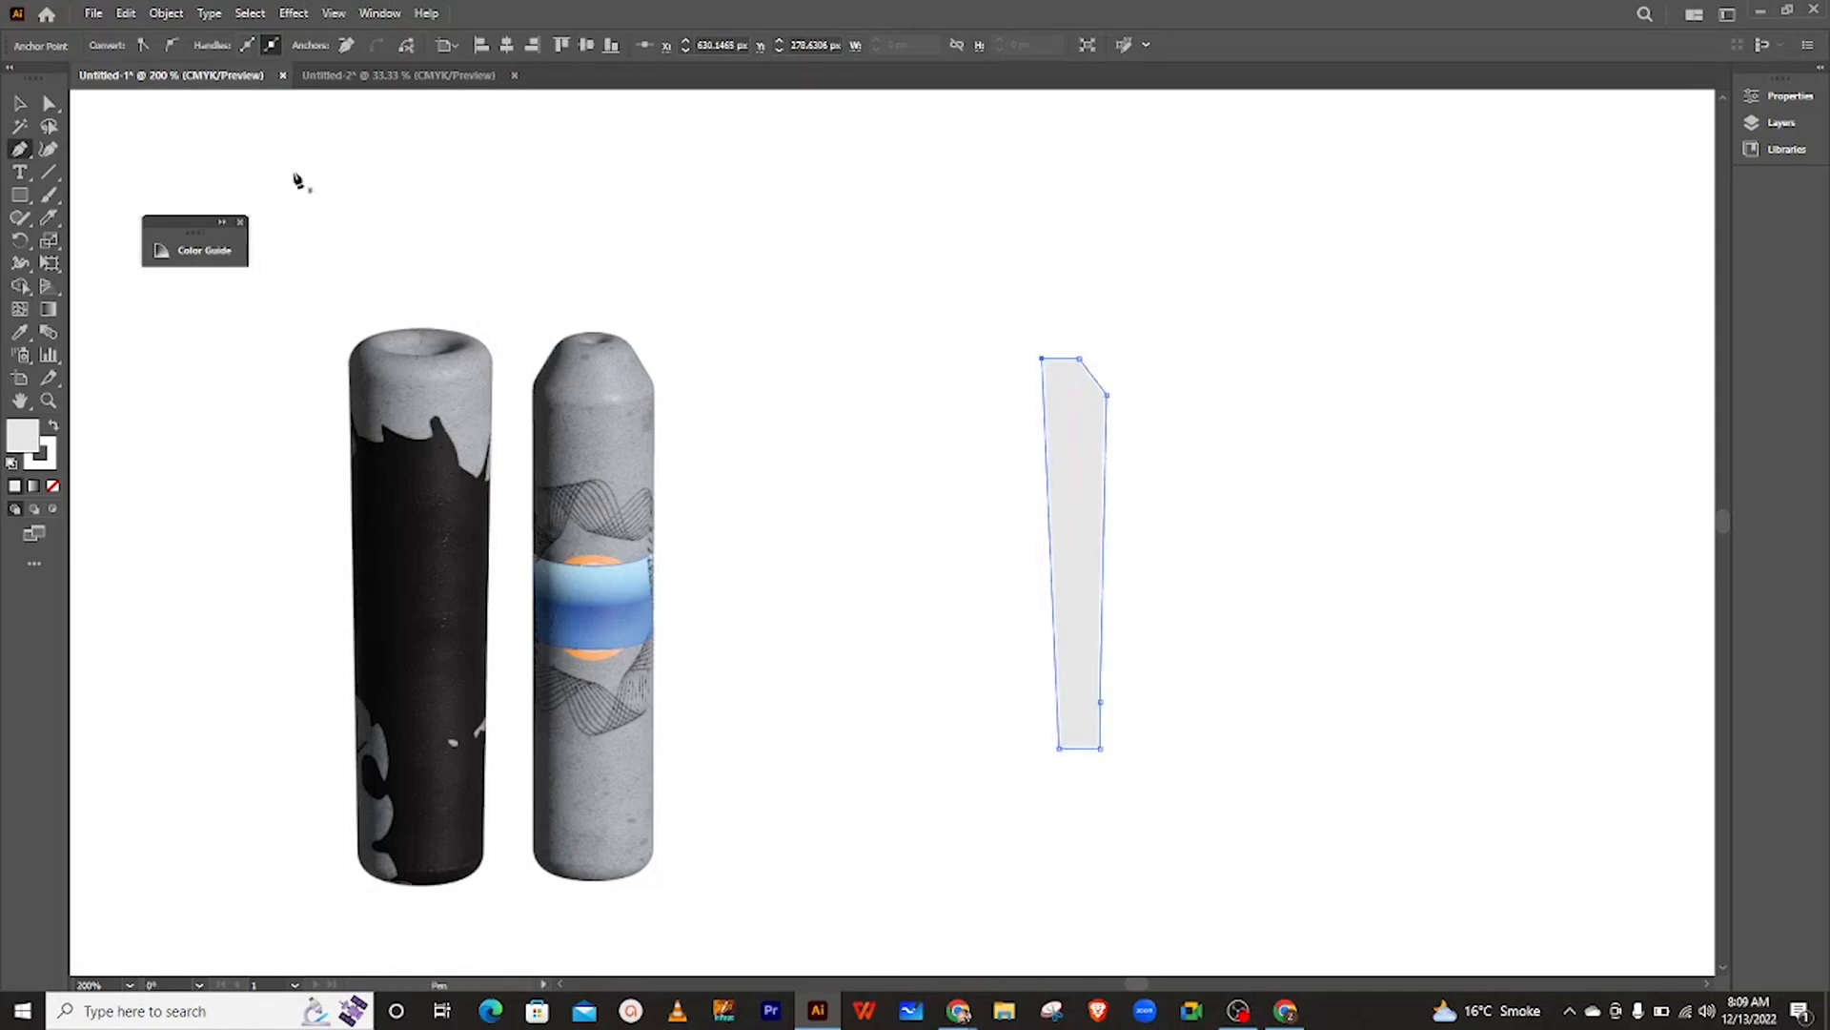
key("v")
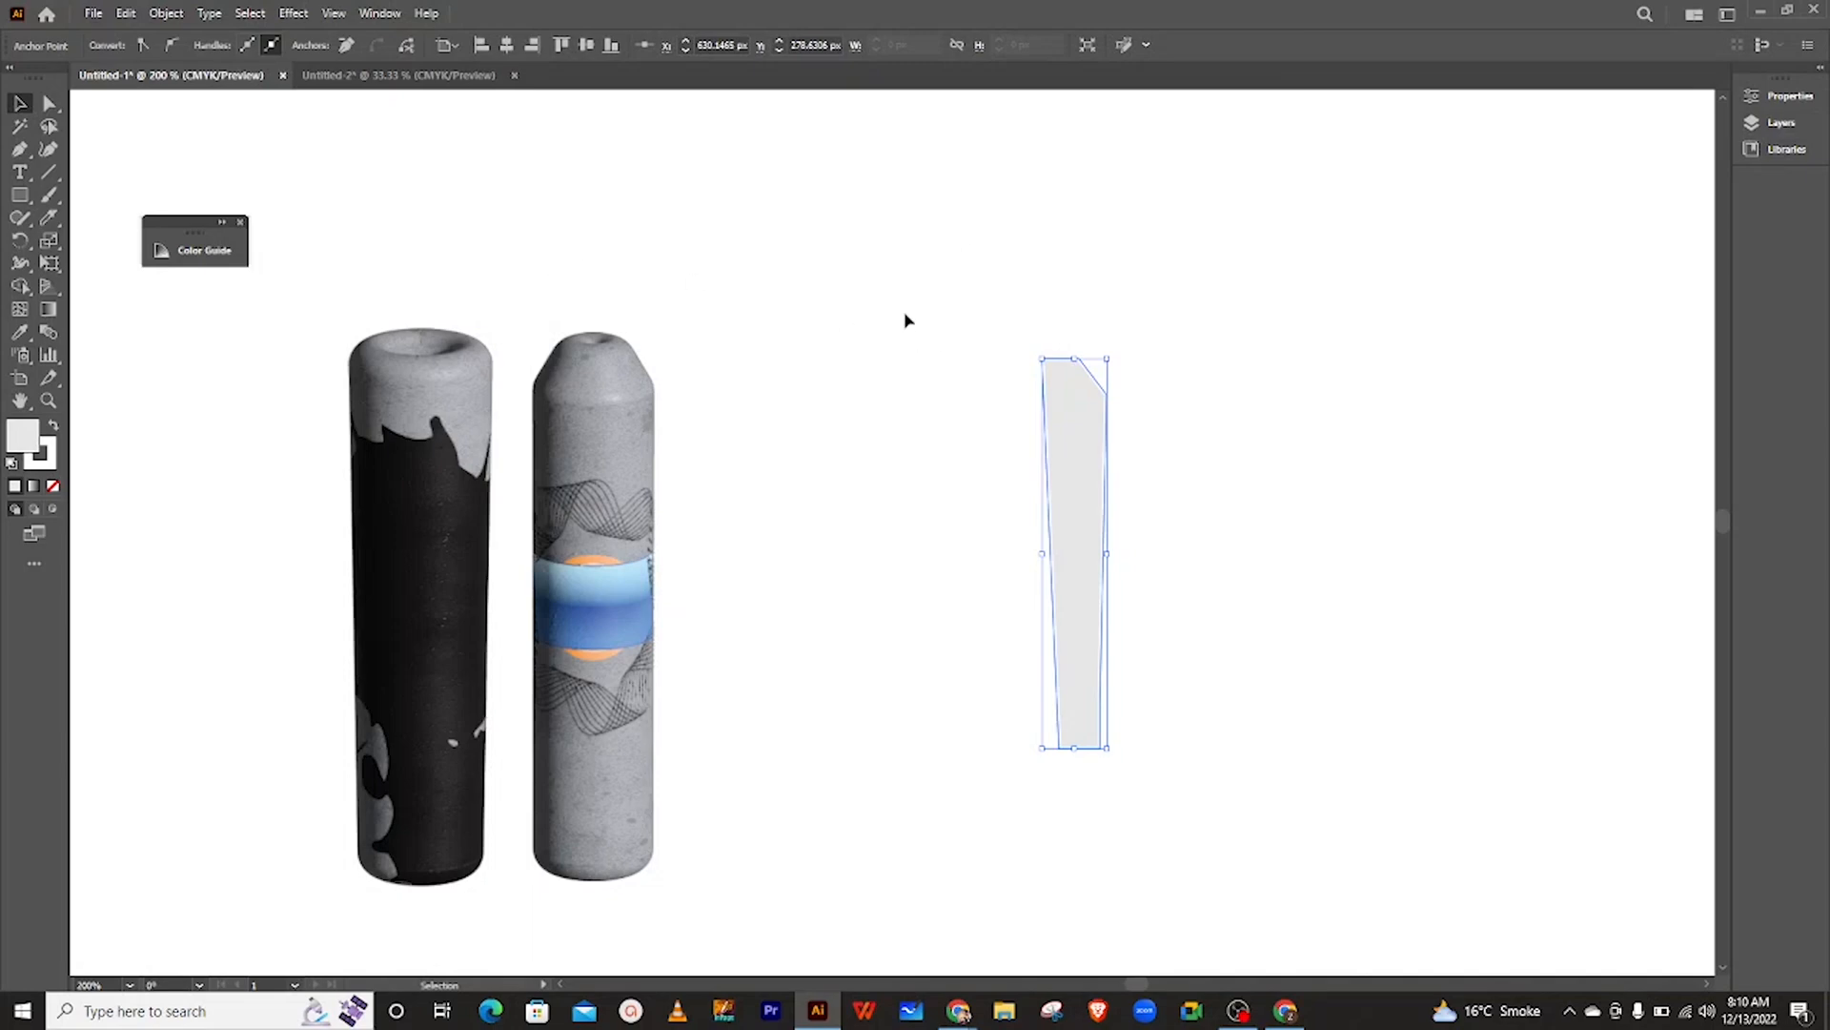
- Show the Color panel, place it clear of the new profile, and undock the toolbar
left_click(392, 23)
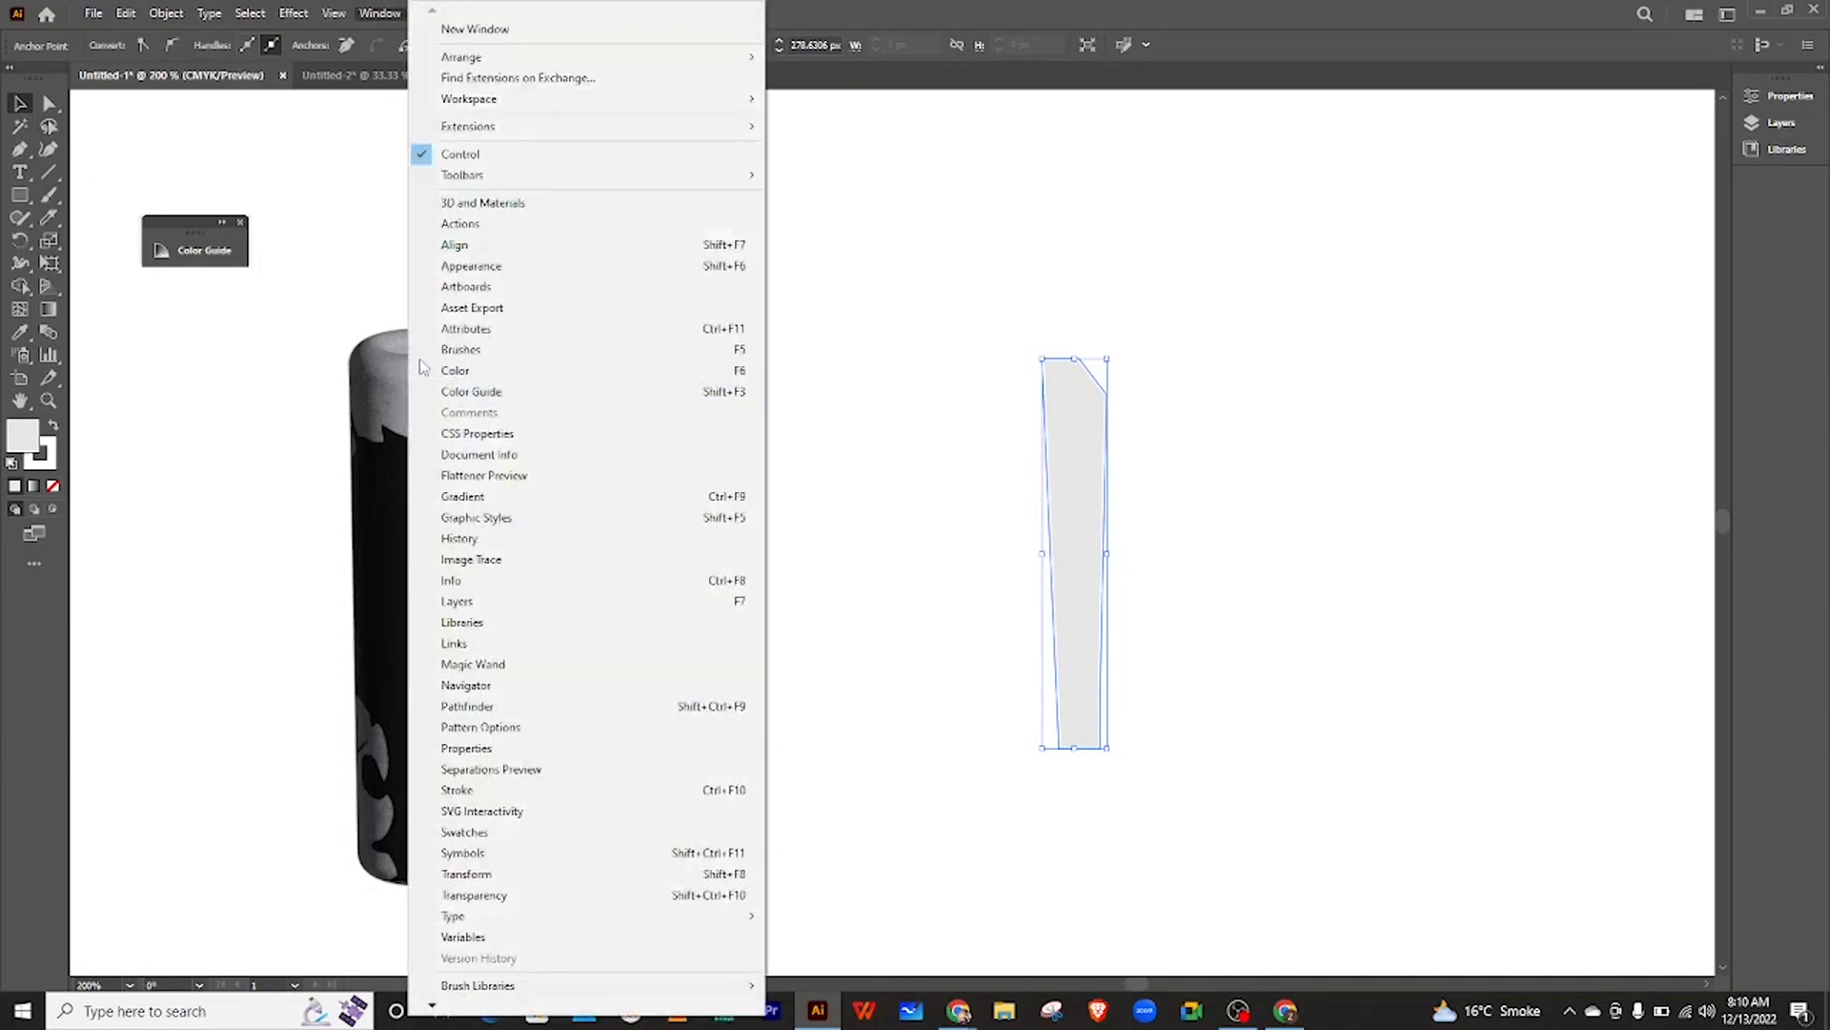
left_click(448, 372)
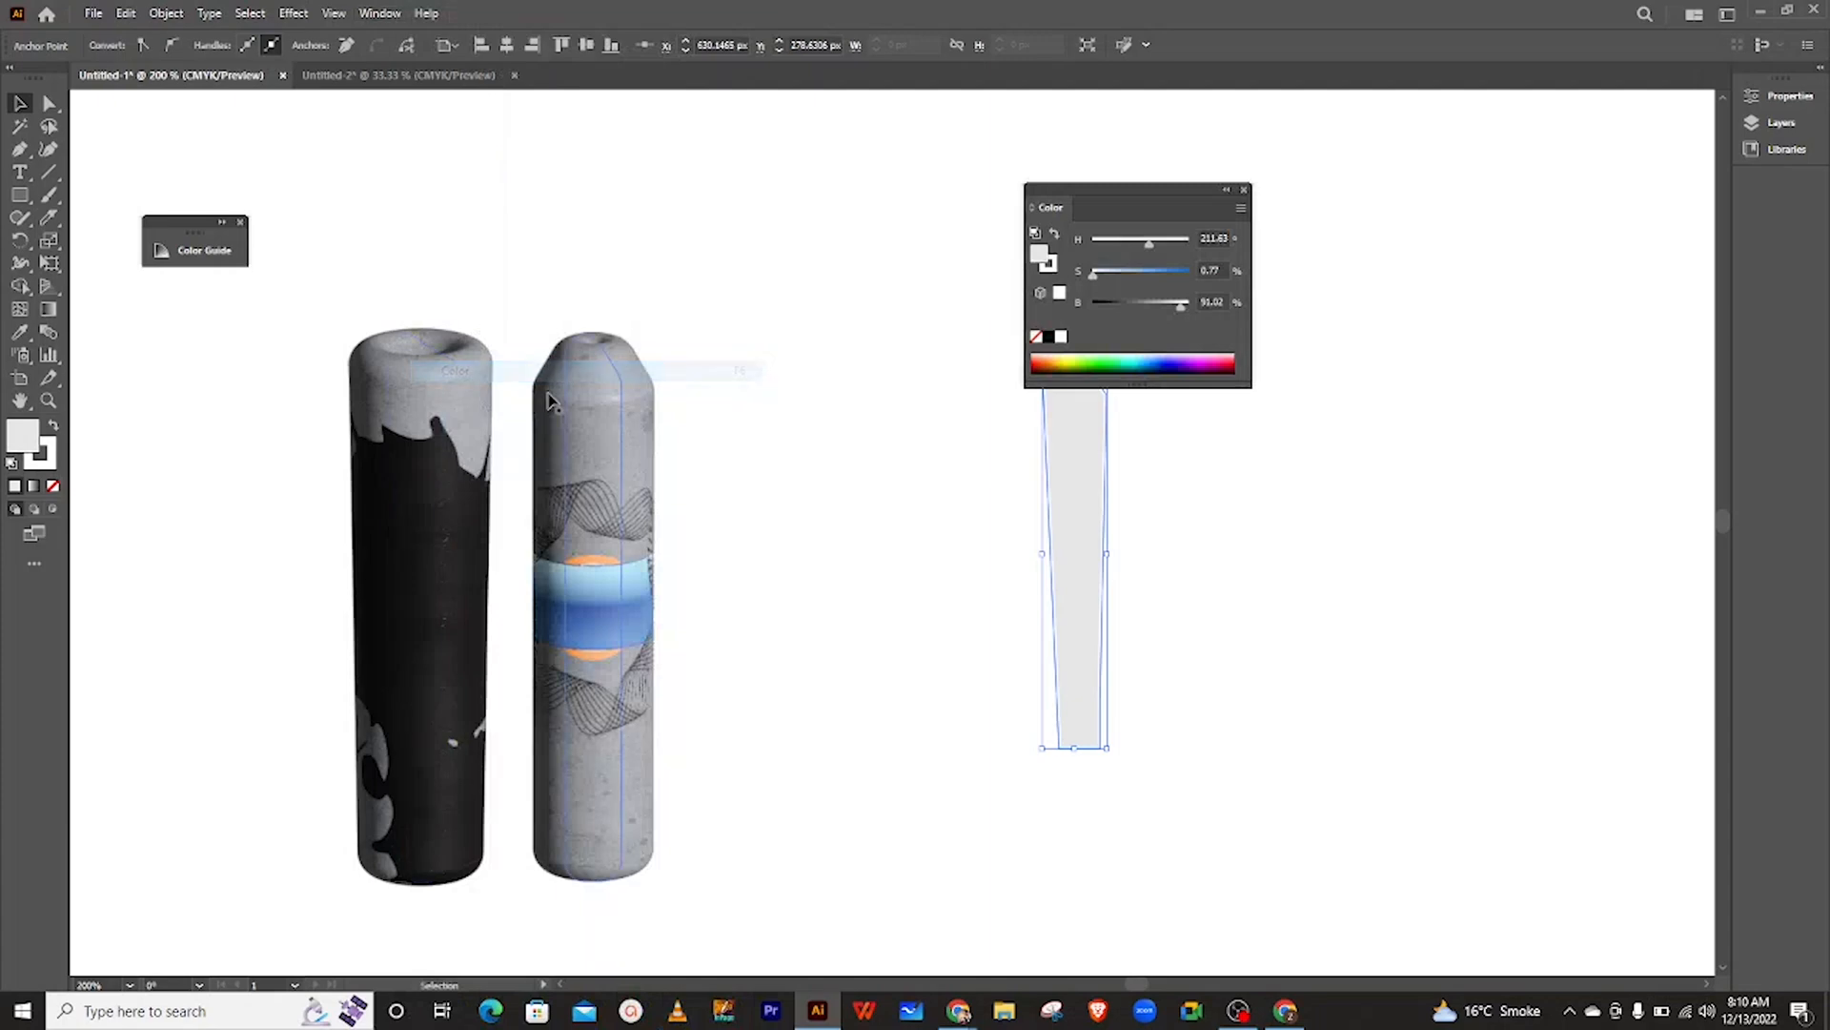
left_click_drag(1159, 215, 1420, 202)
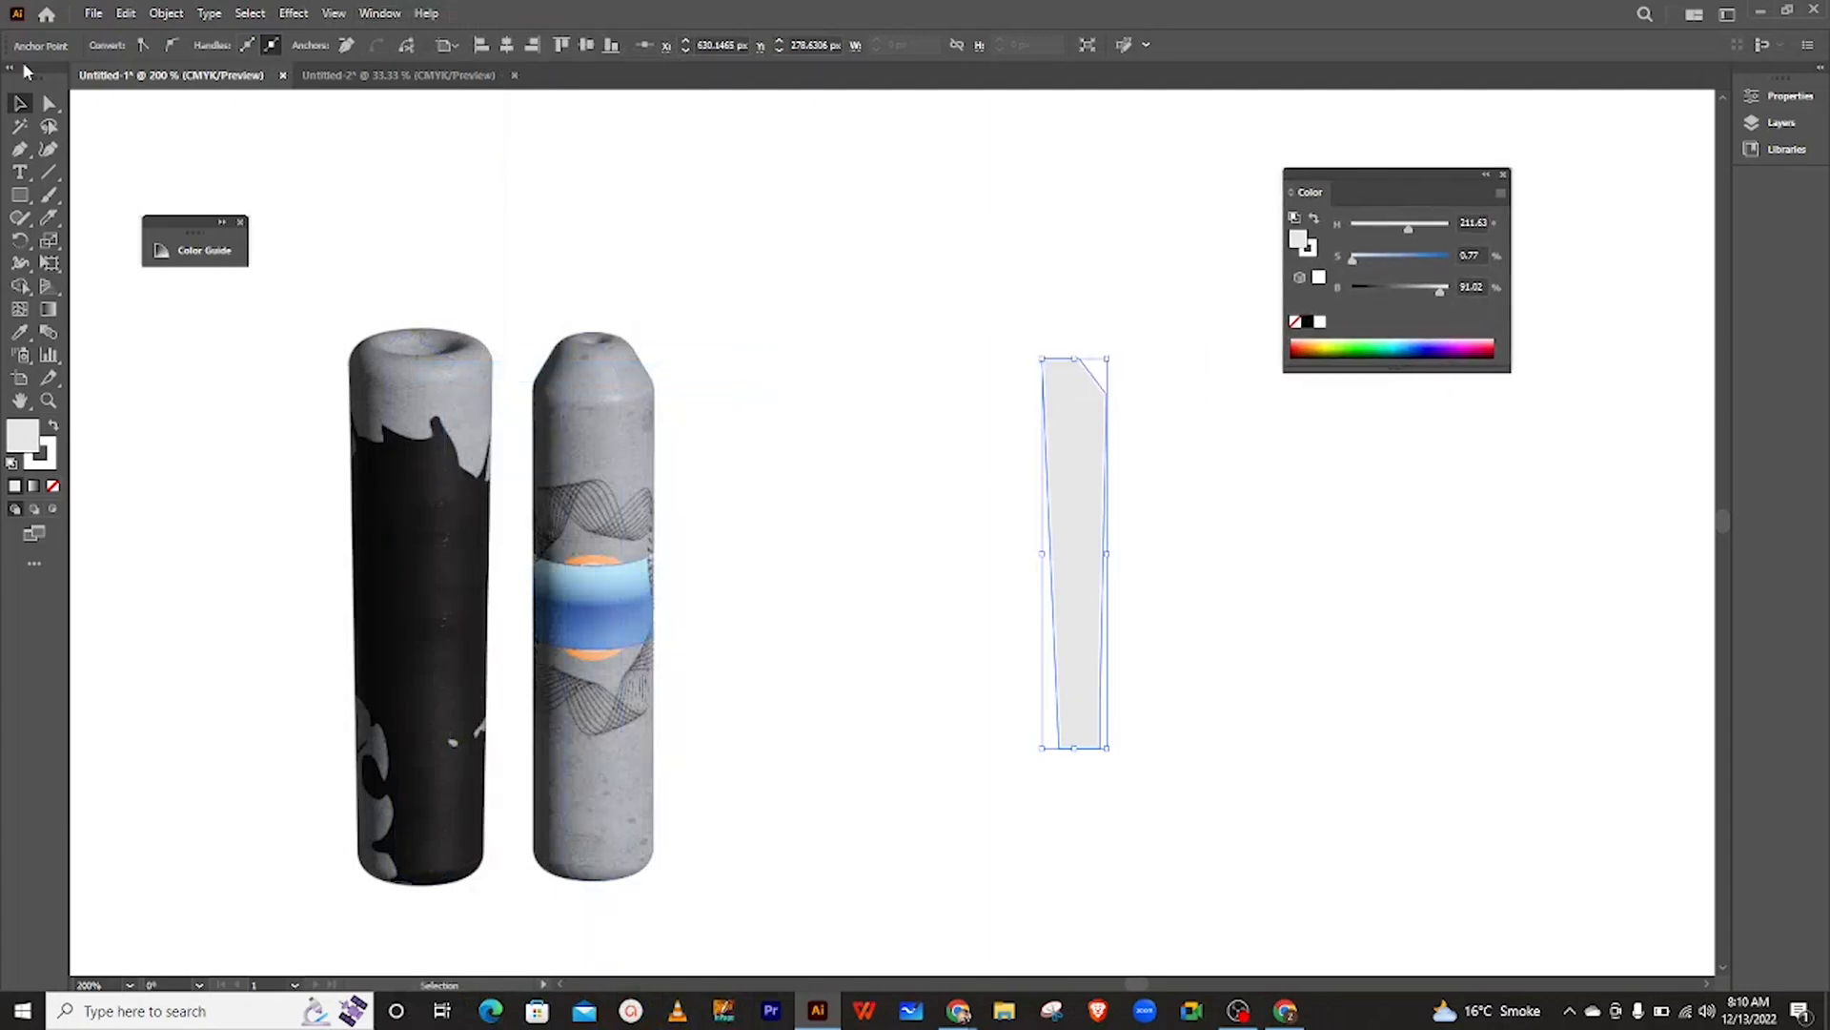
left_click_drag(35, 91, 44, 126)
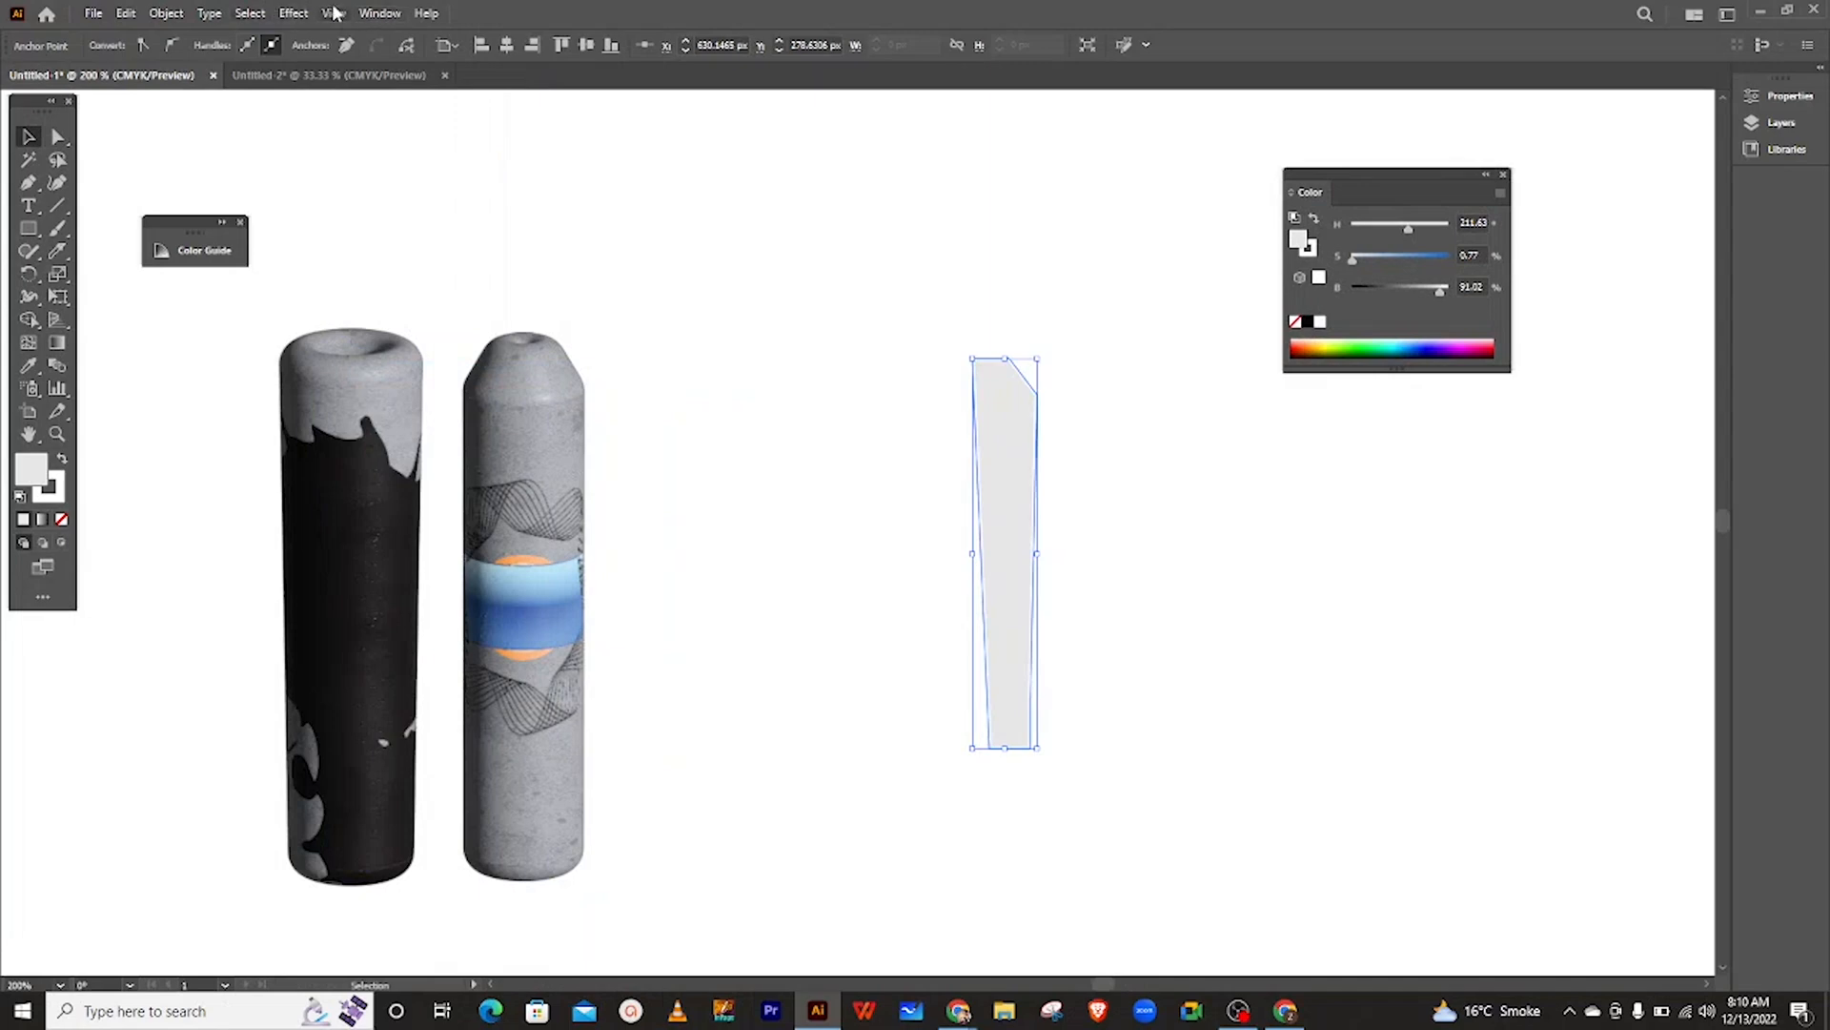
- Switch the workspace to Essentials Classic
left_click(379, 14)
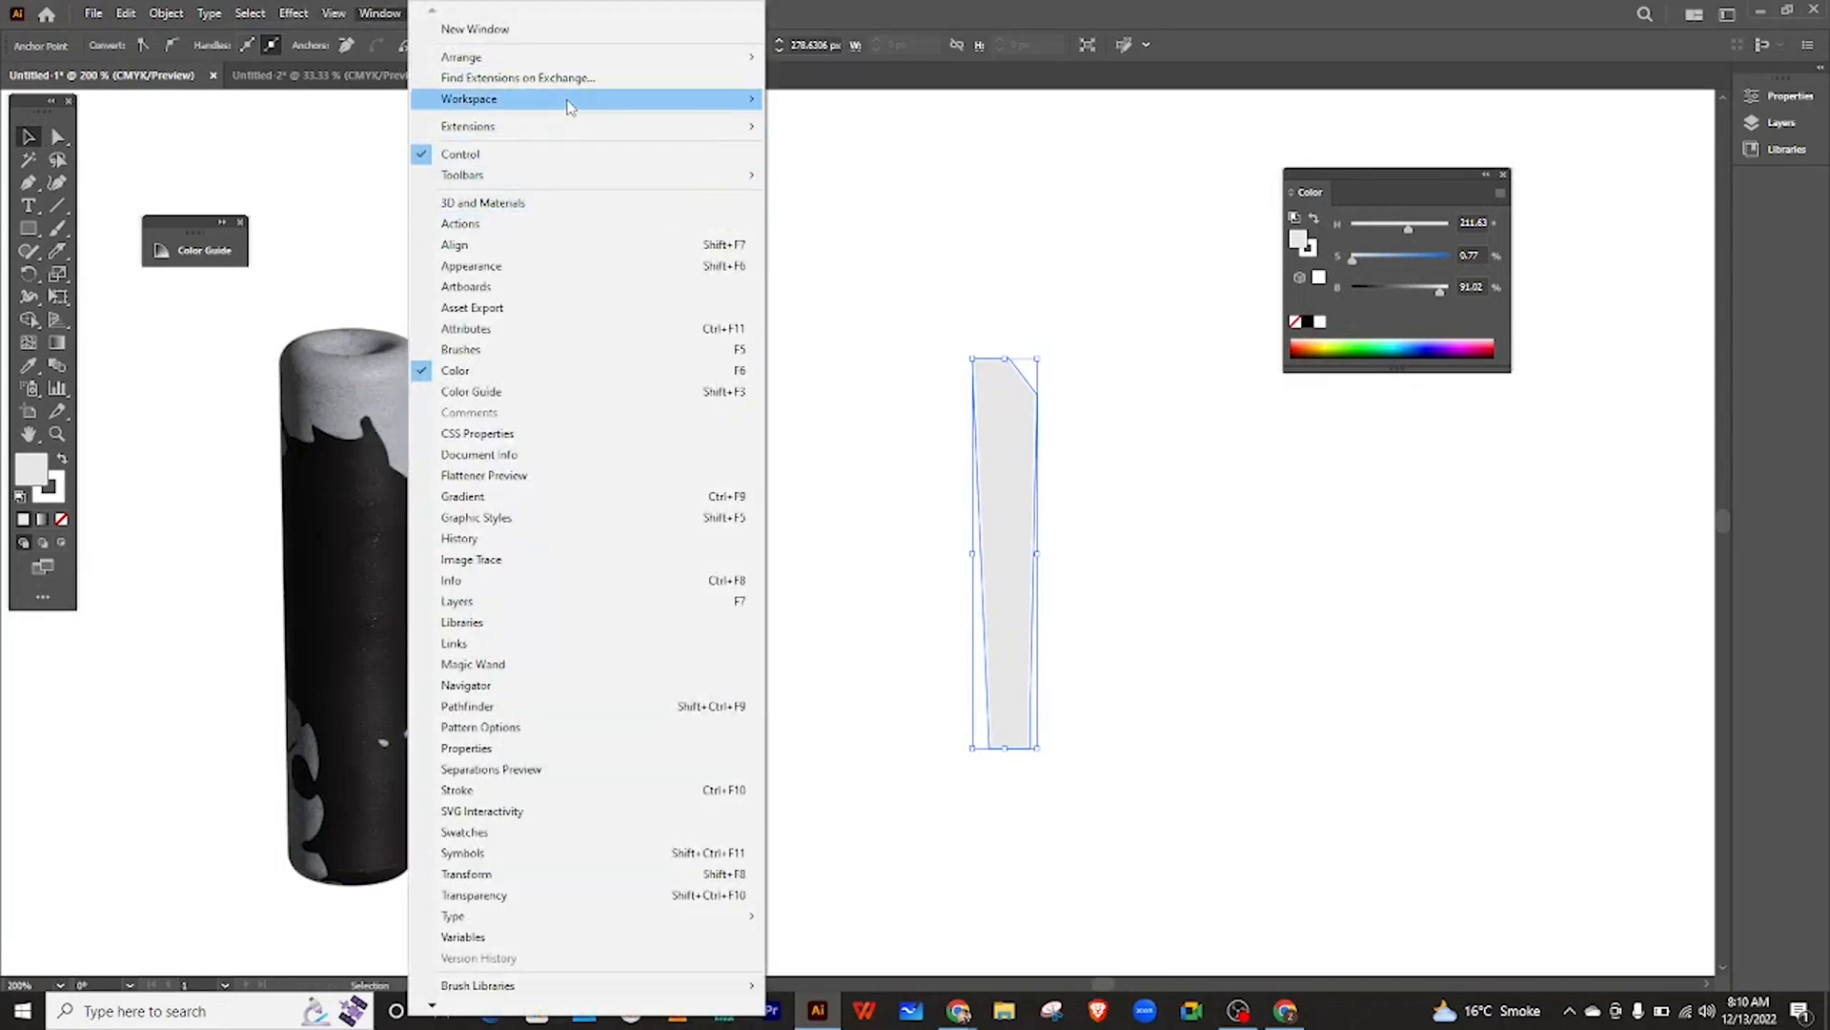
mouse_move(569, 102)
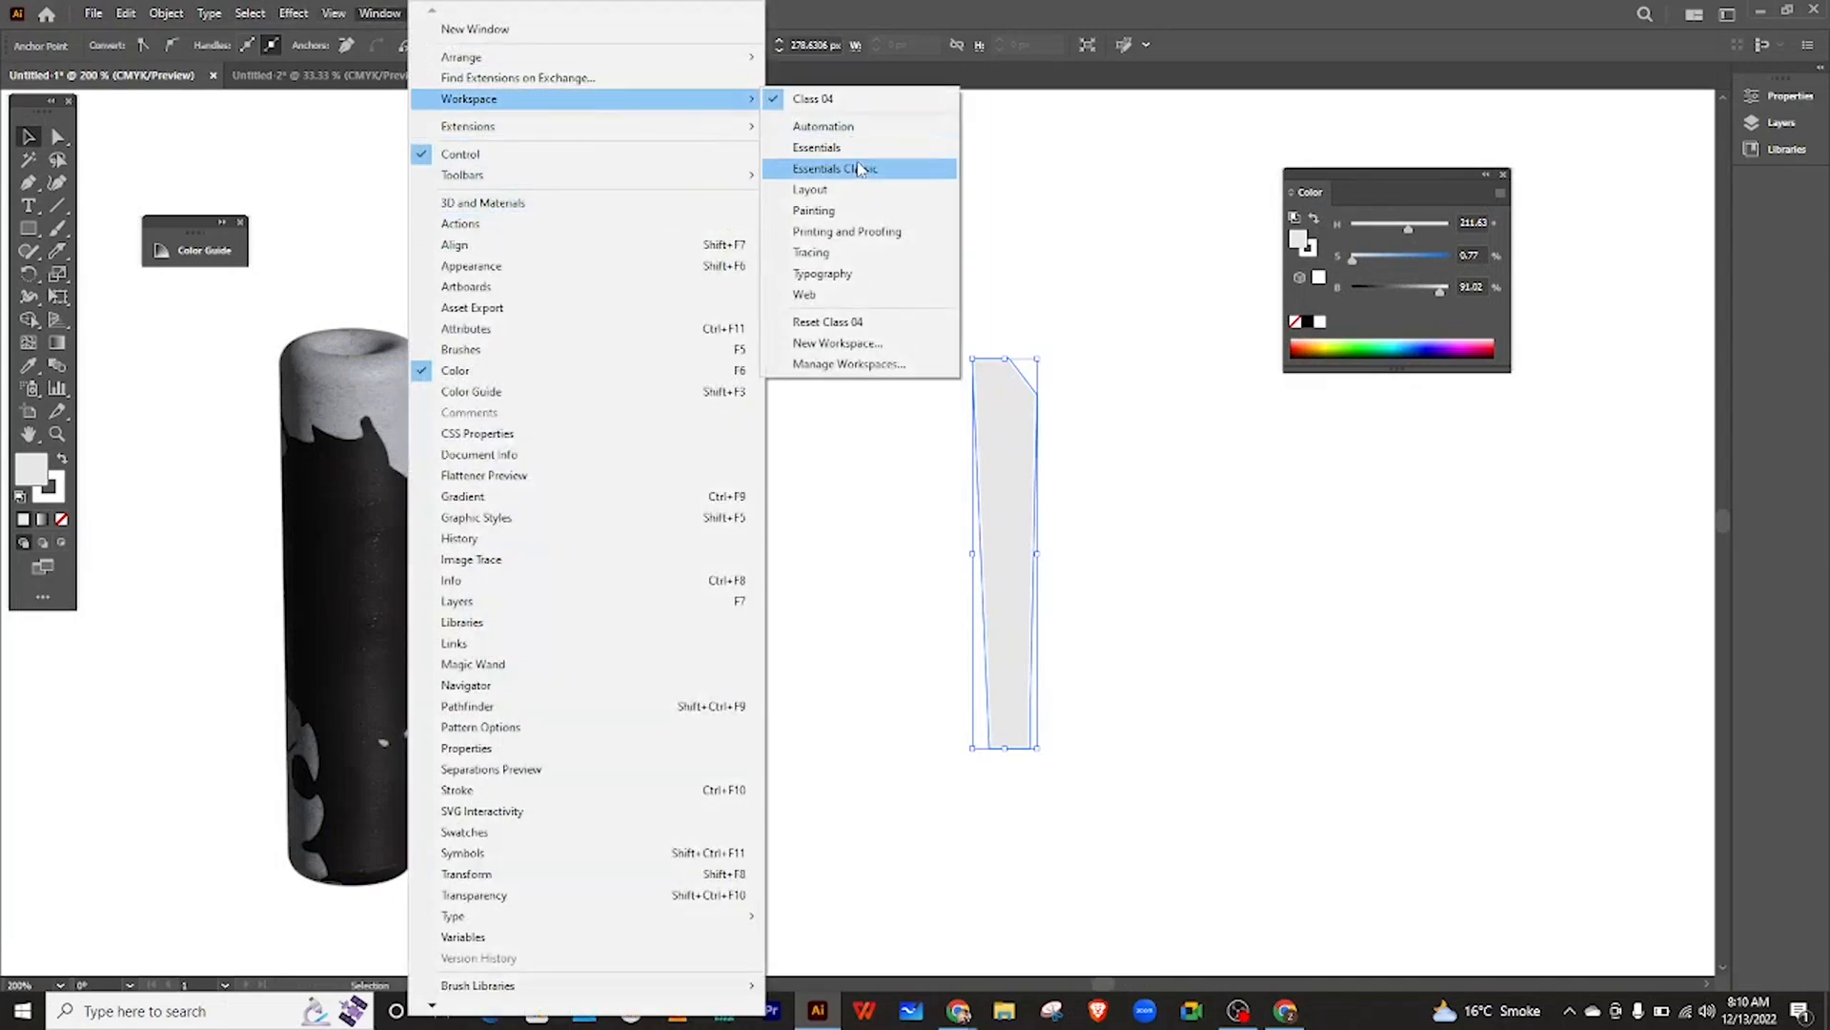
left_click(837, 168)
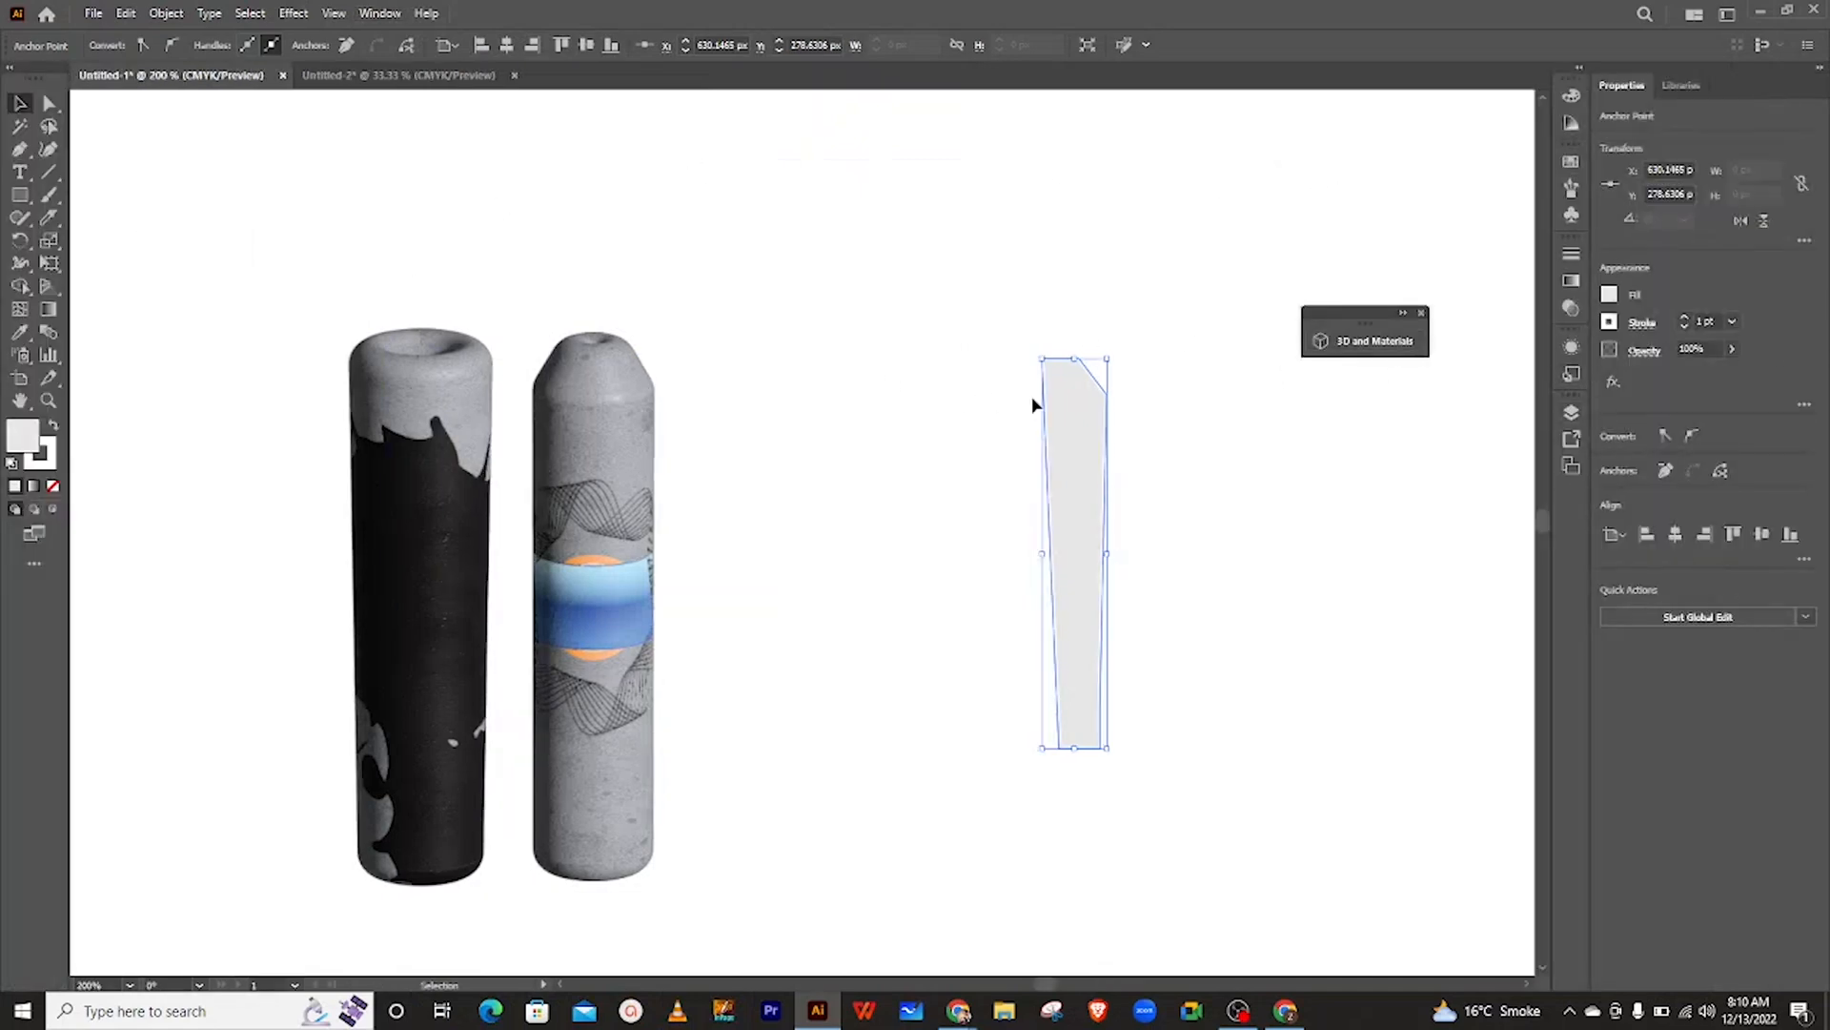
- Select the new profile shape and set its stroke to None
left_click(1095, 404)
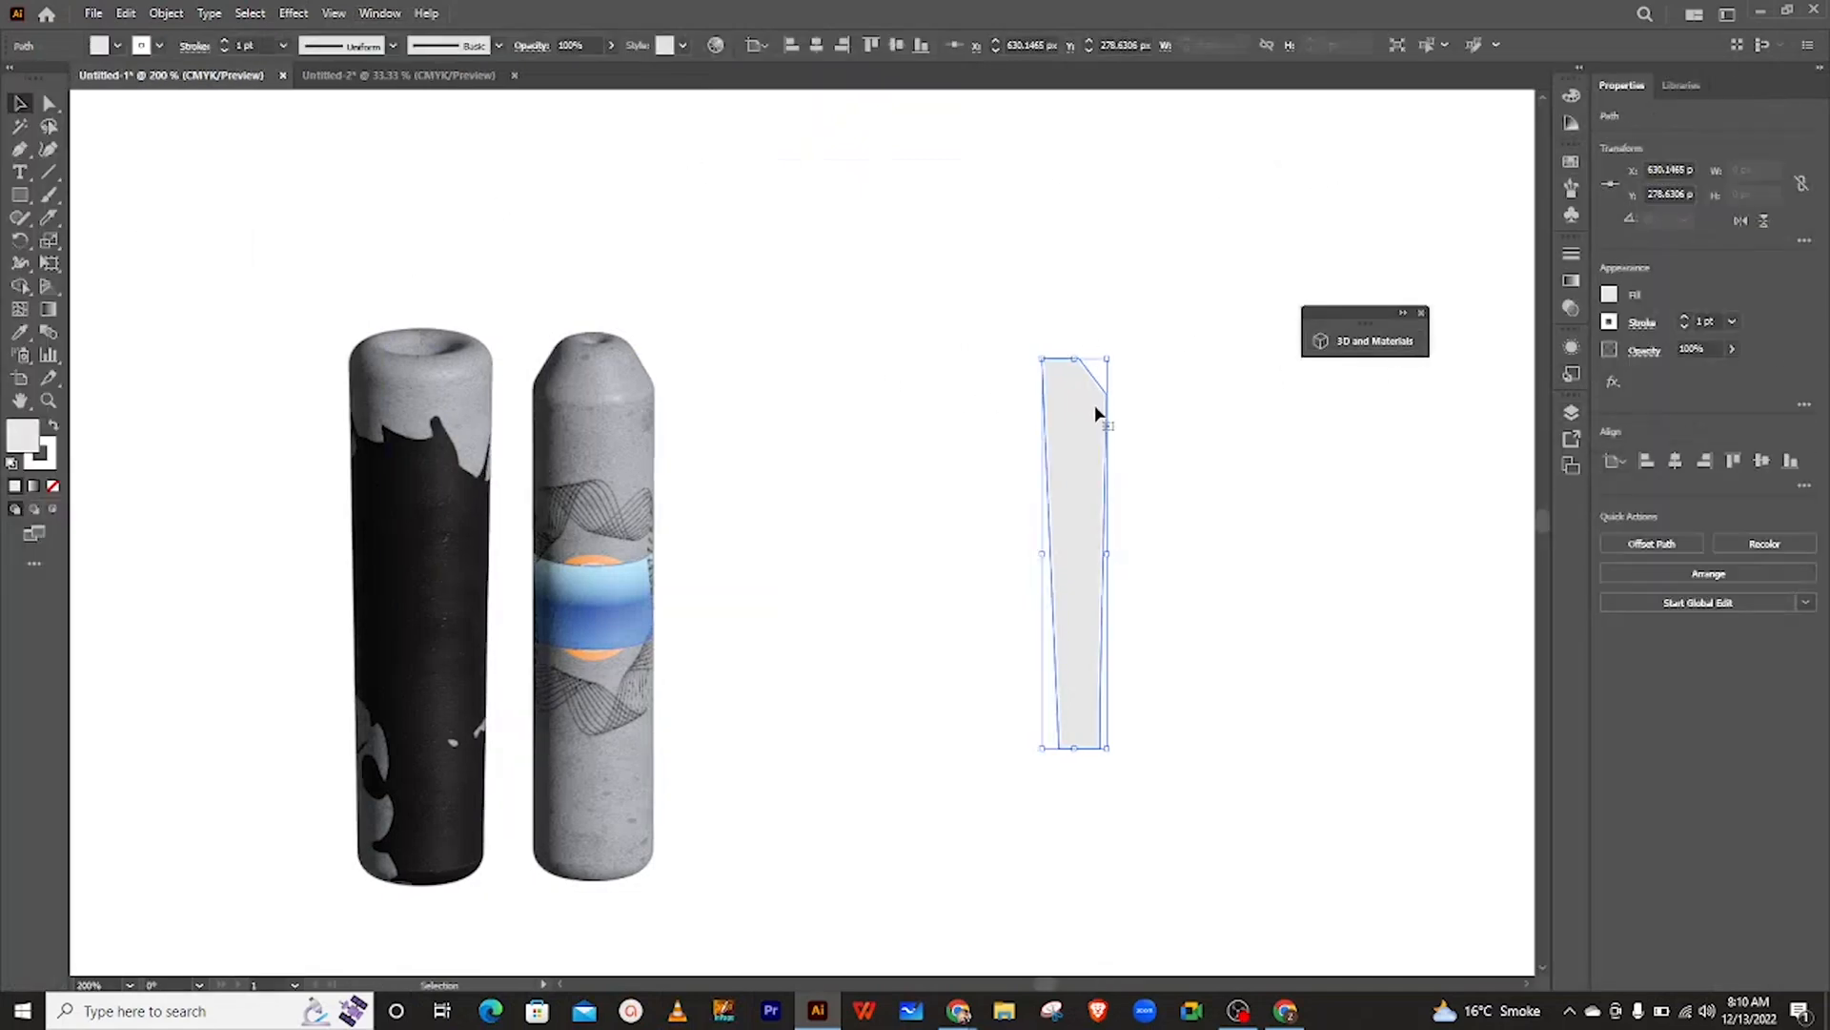
left_click(117, 45)
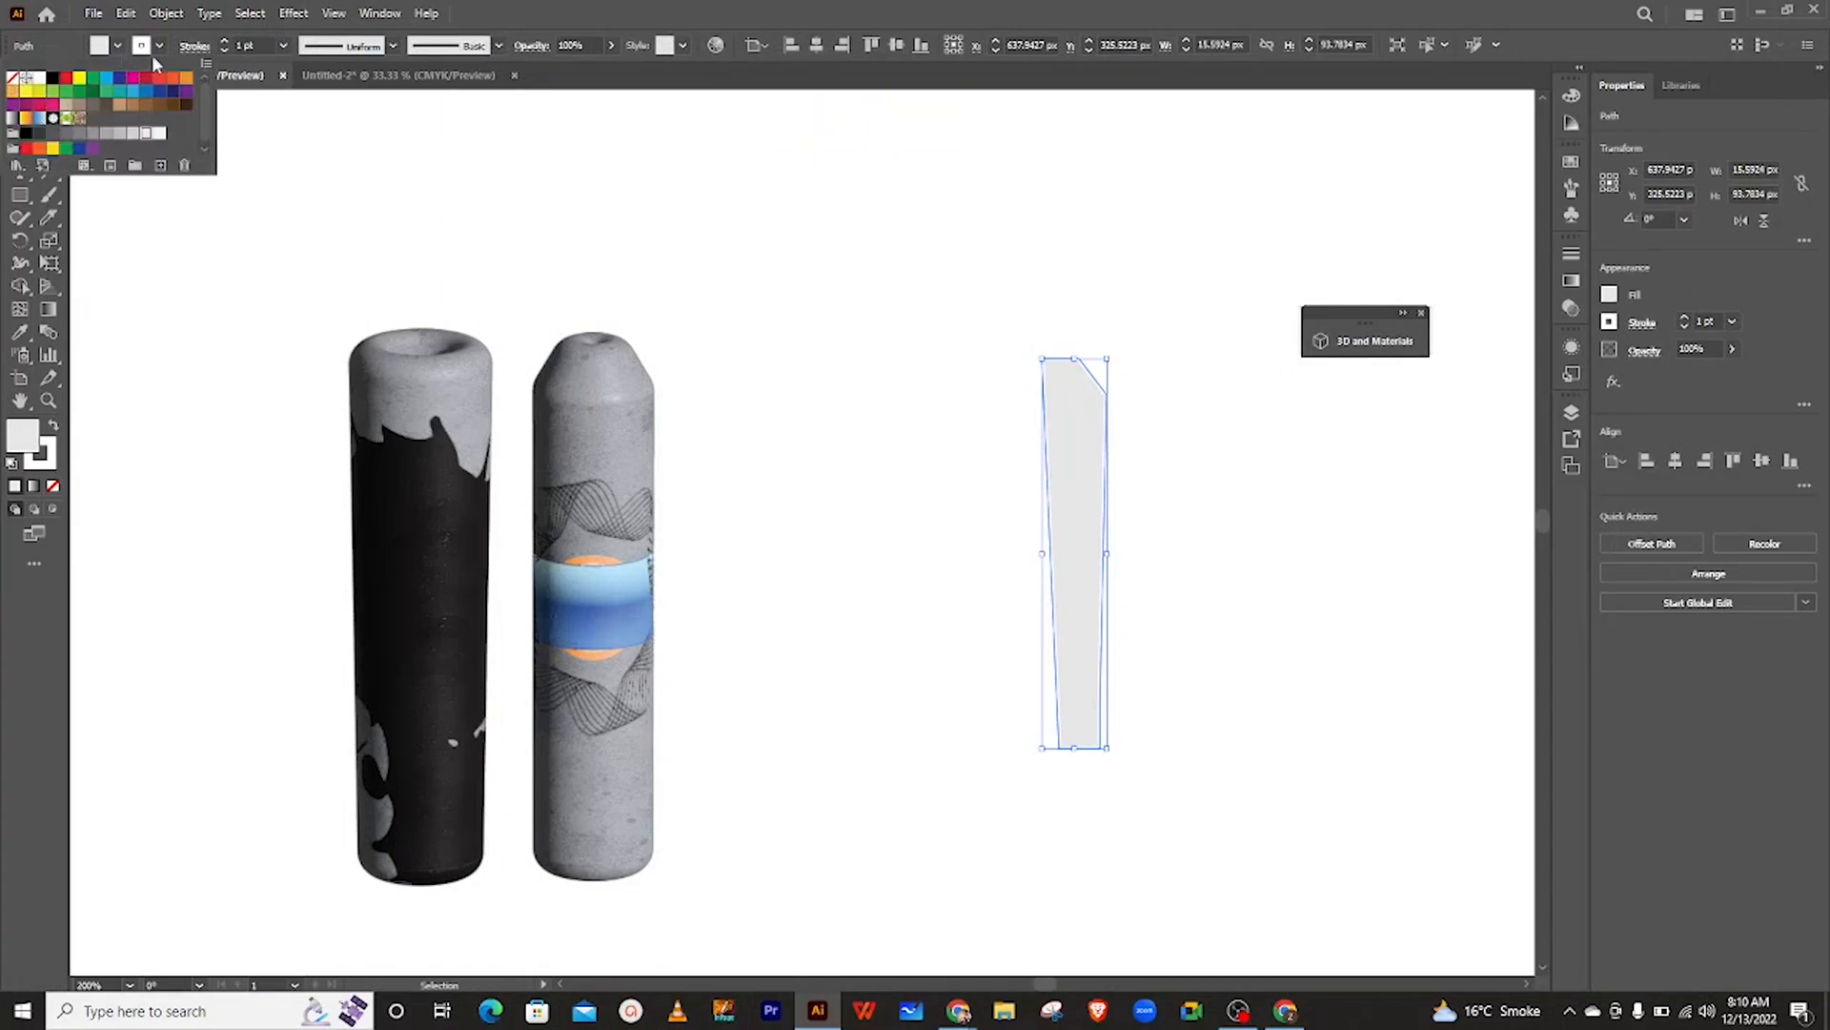
left_click(160, 47)
left_click(160, 46)
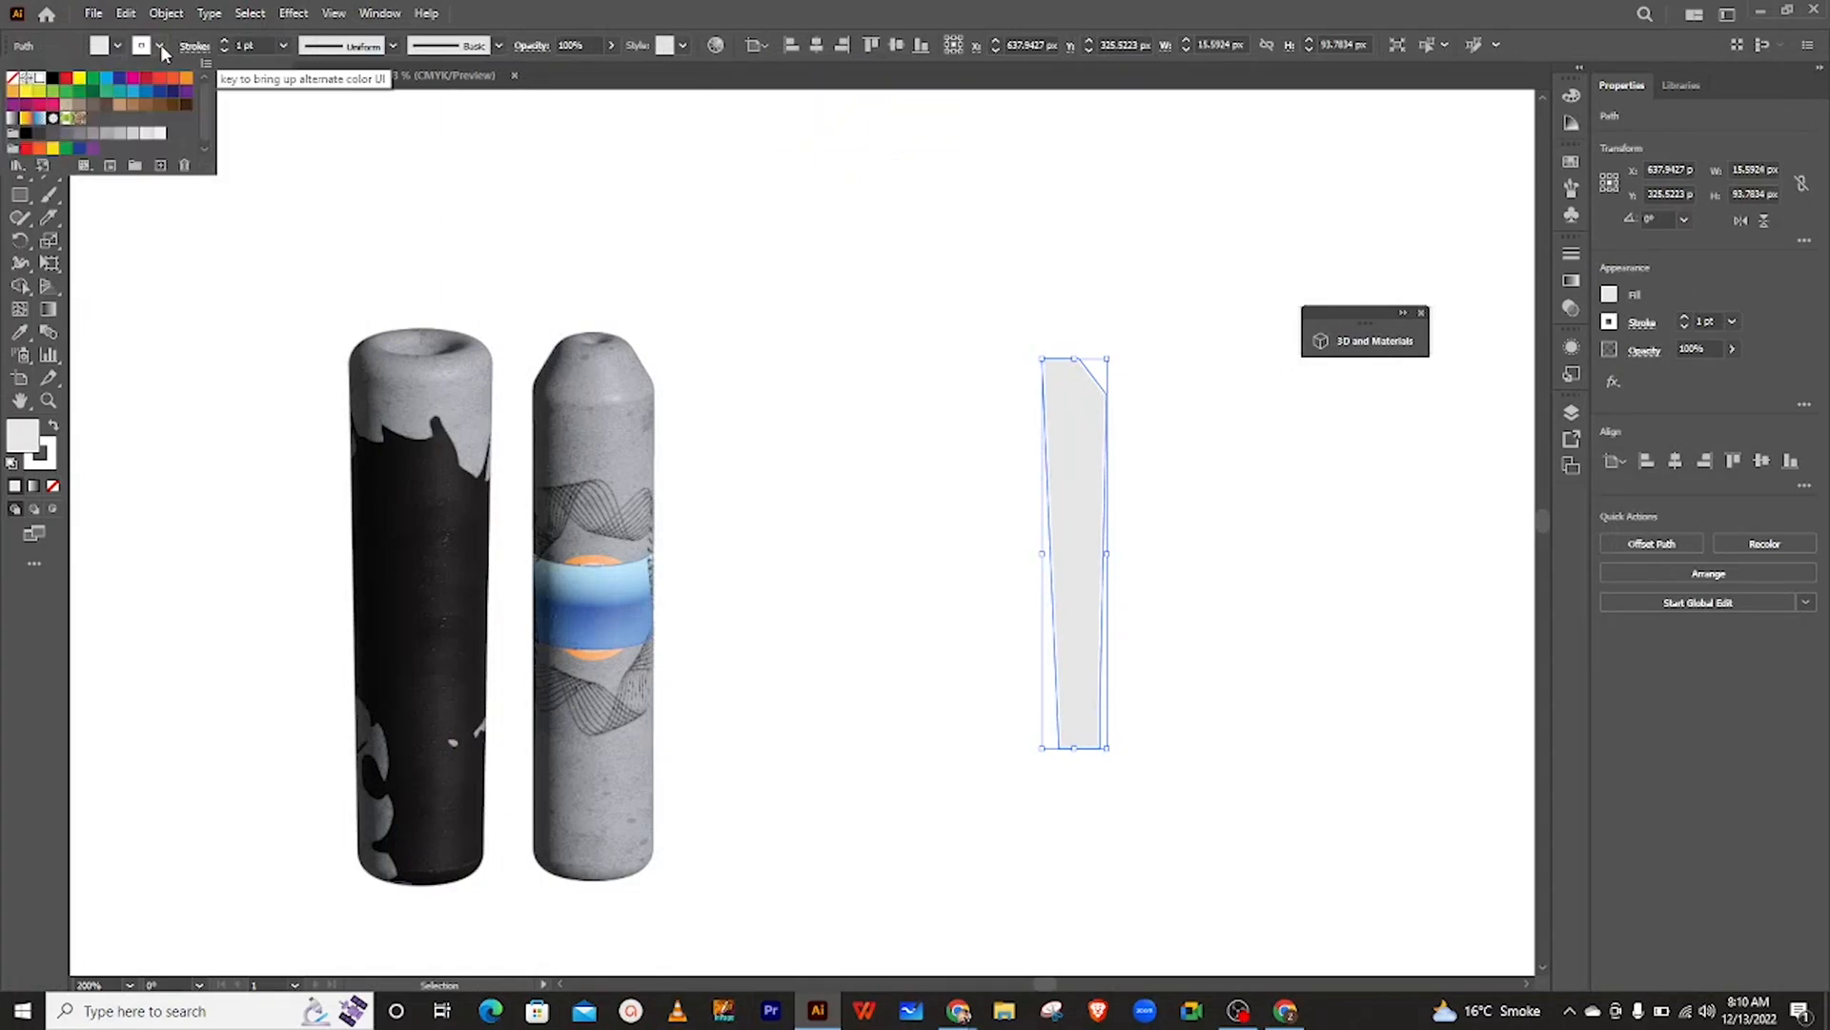
left_click(12, 79)
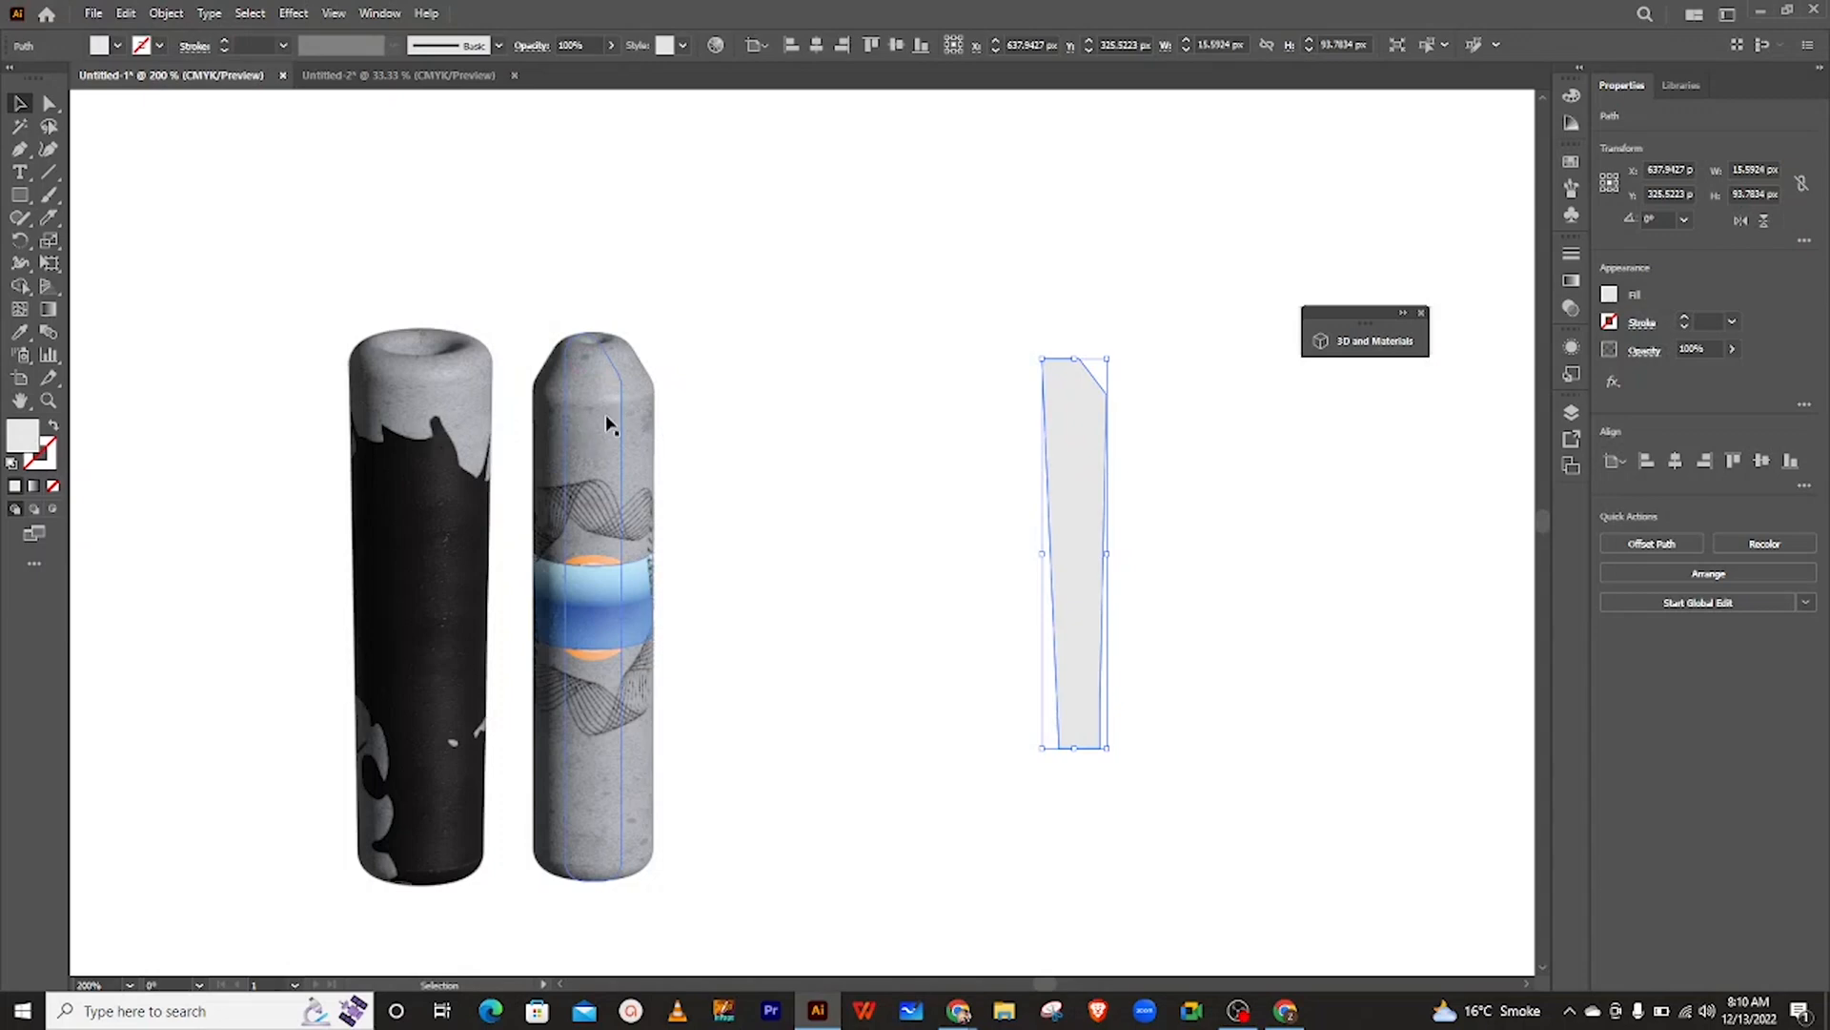
- Fill the profile shape with dark green and shift it slightly to the left
left_click(116, 48)
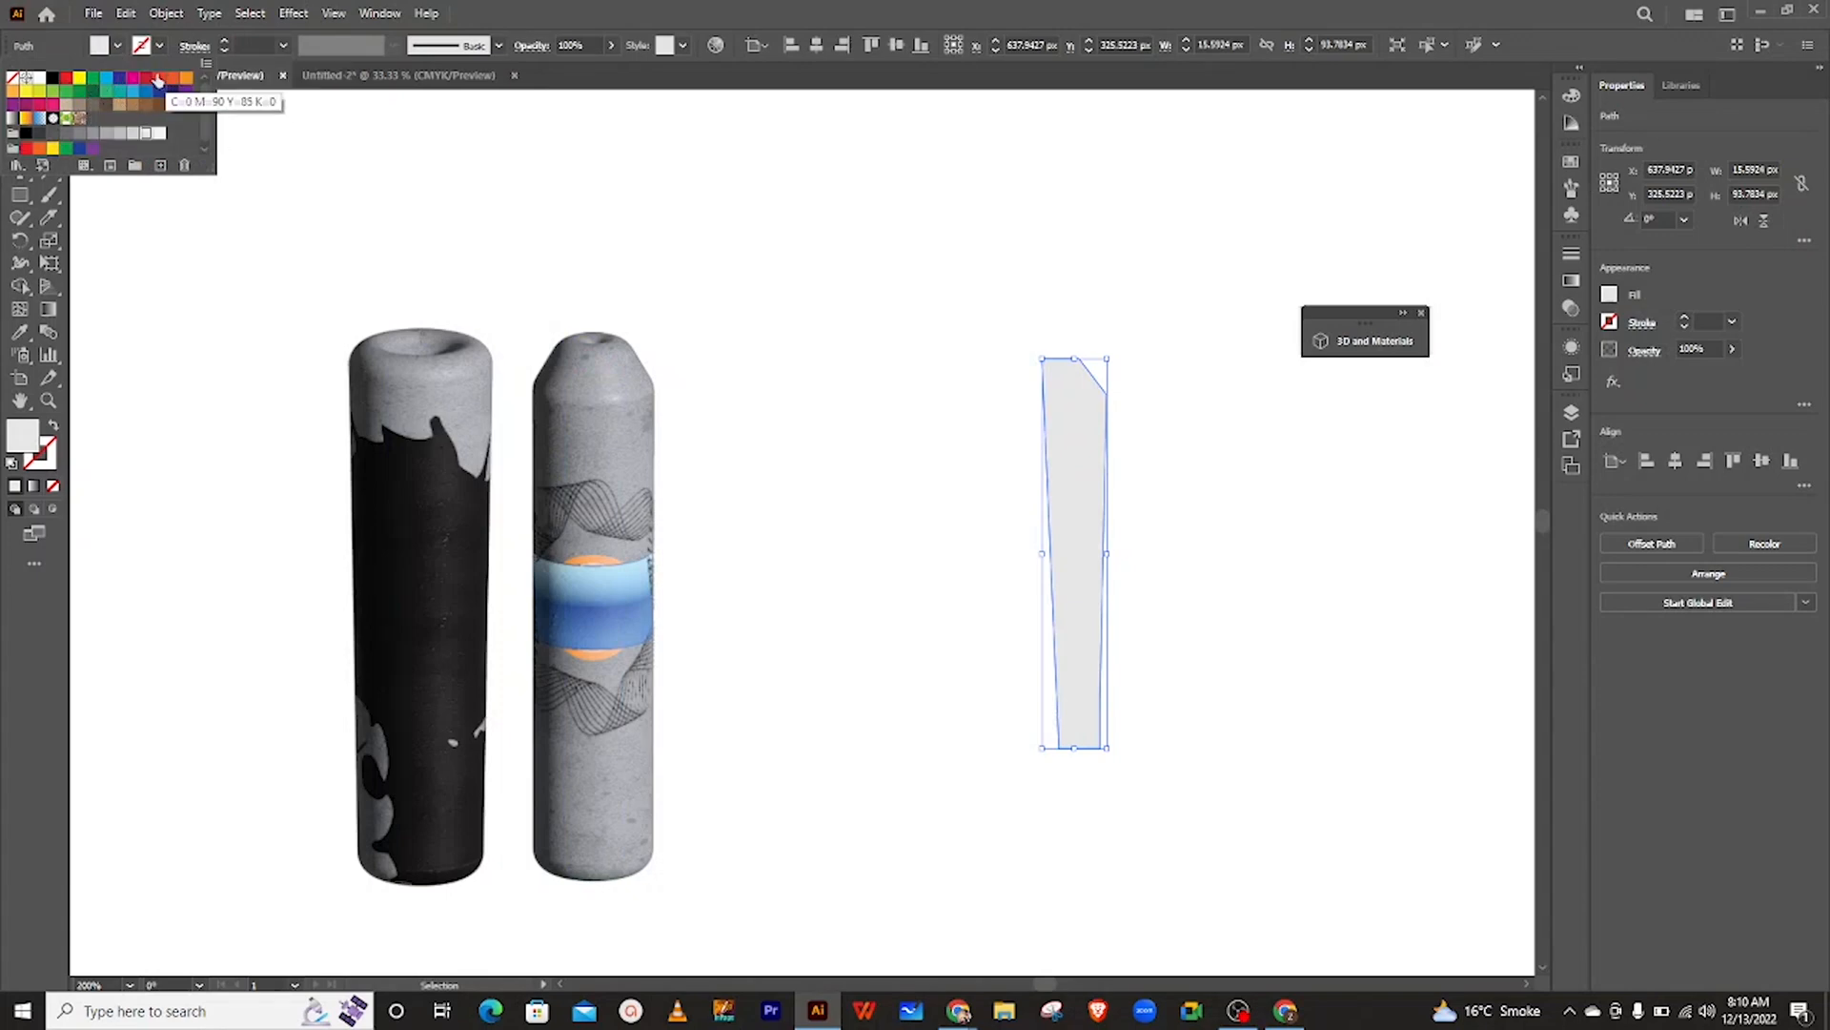
left_click(92, 90)
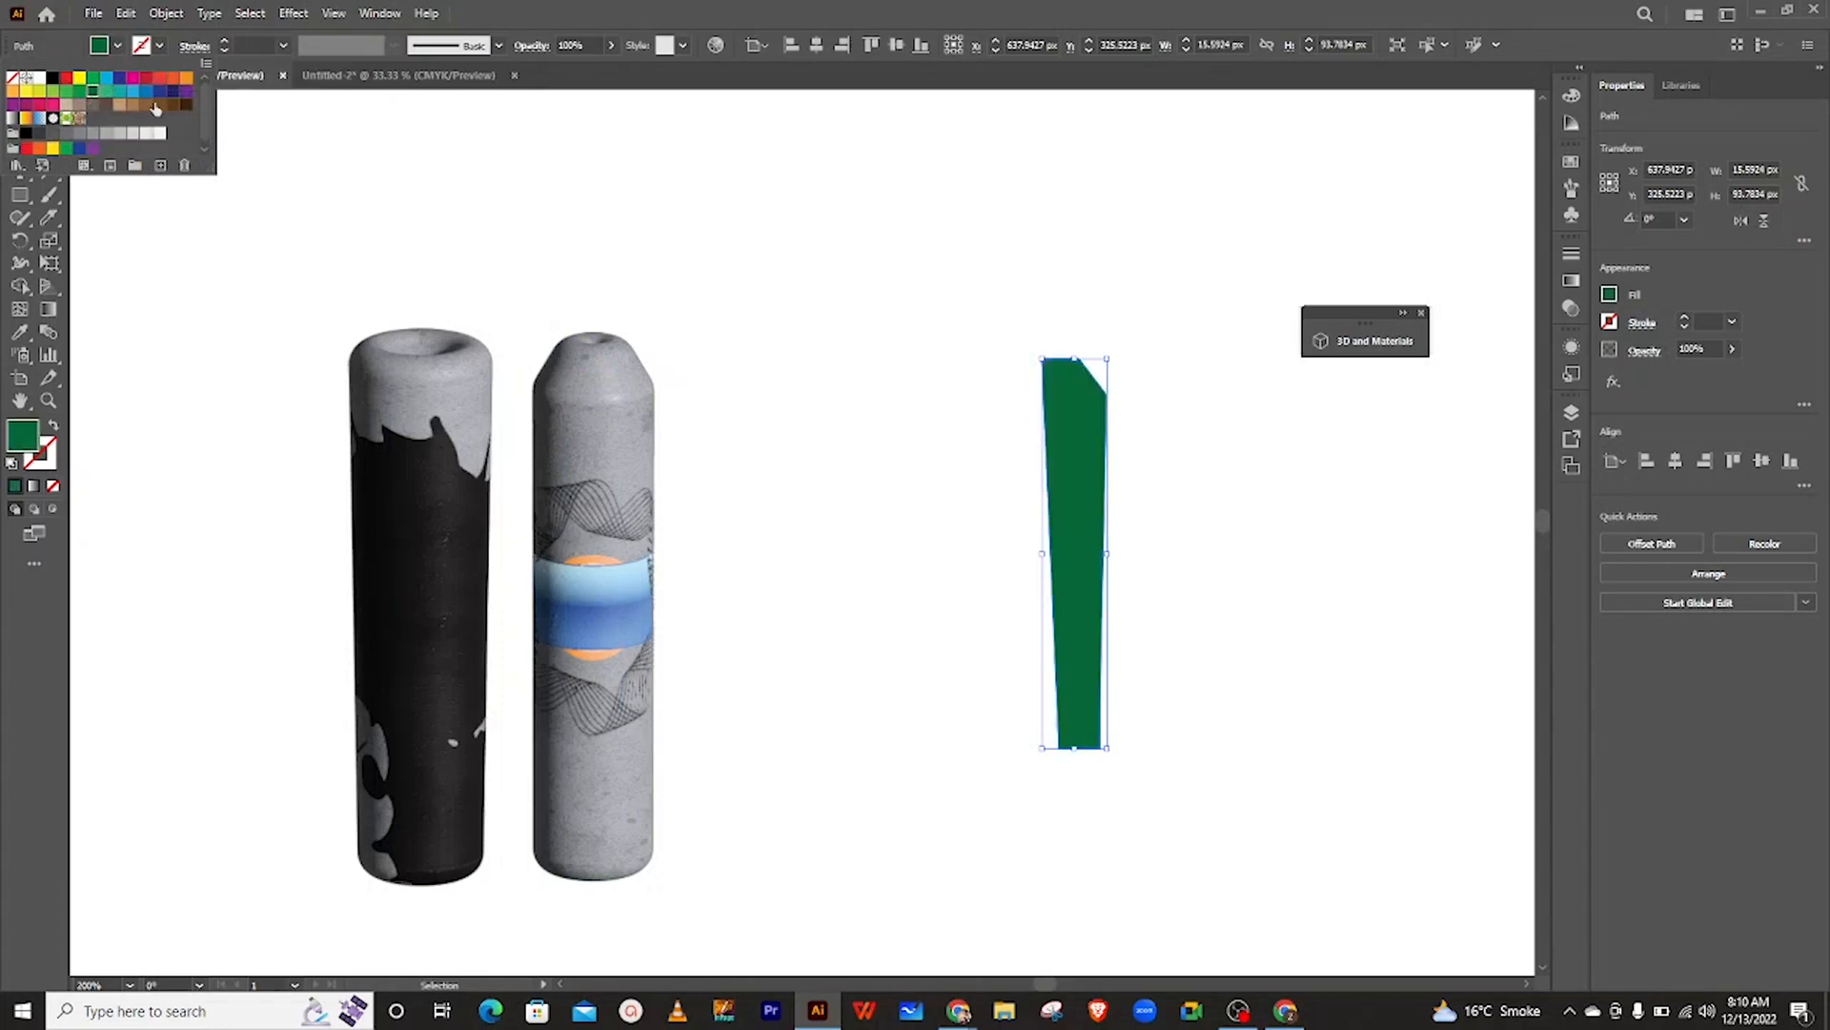
left_click_drag(1048, 396, 1021, 395)
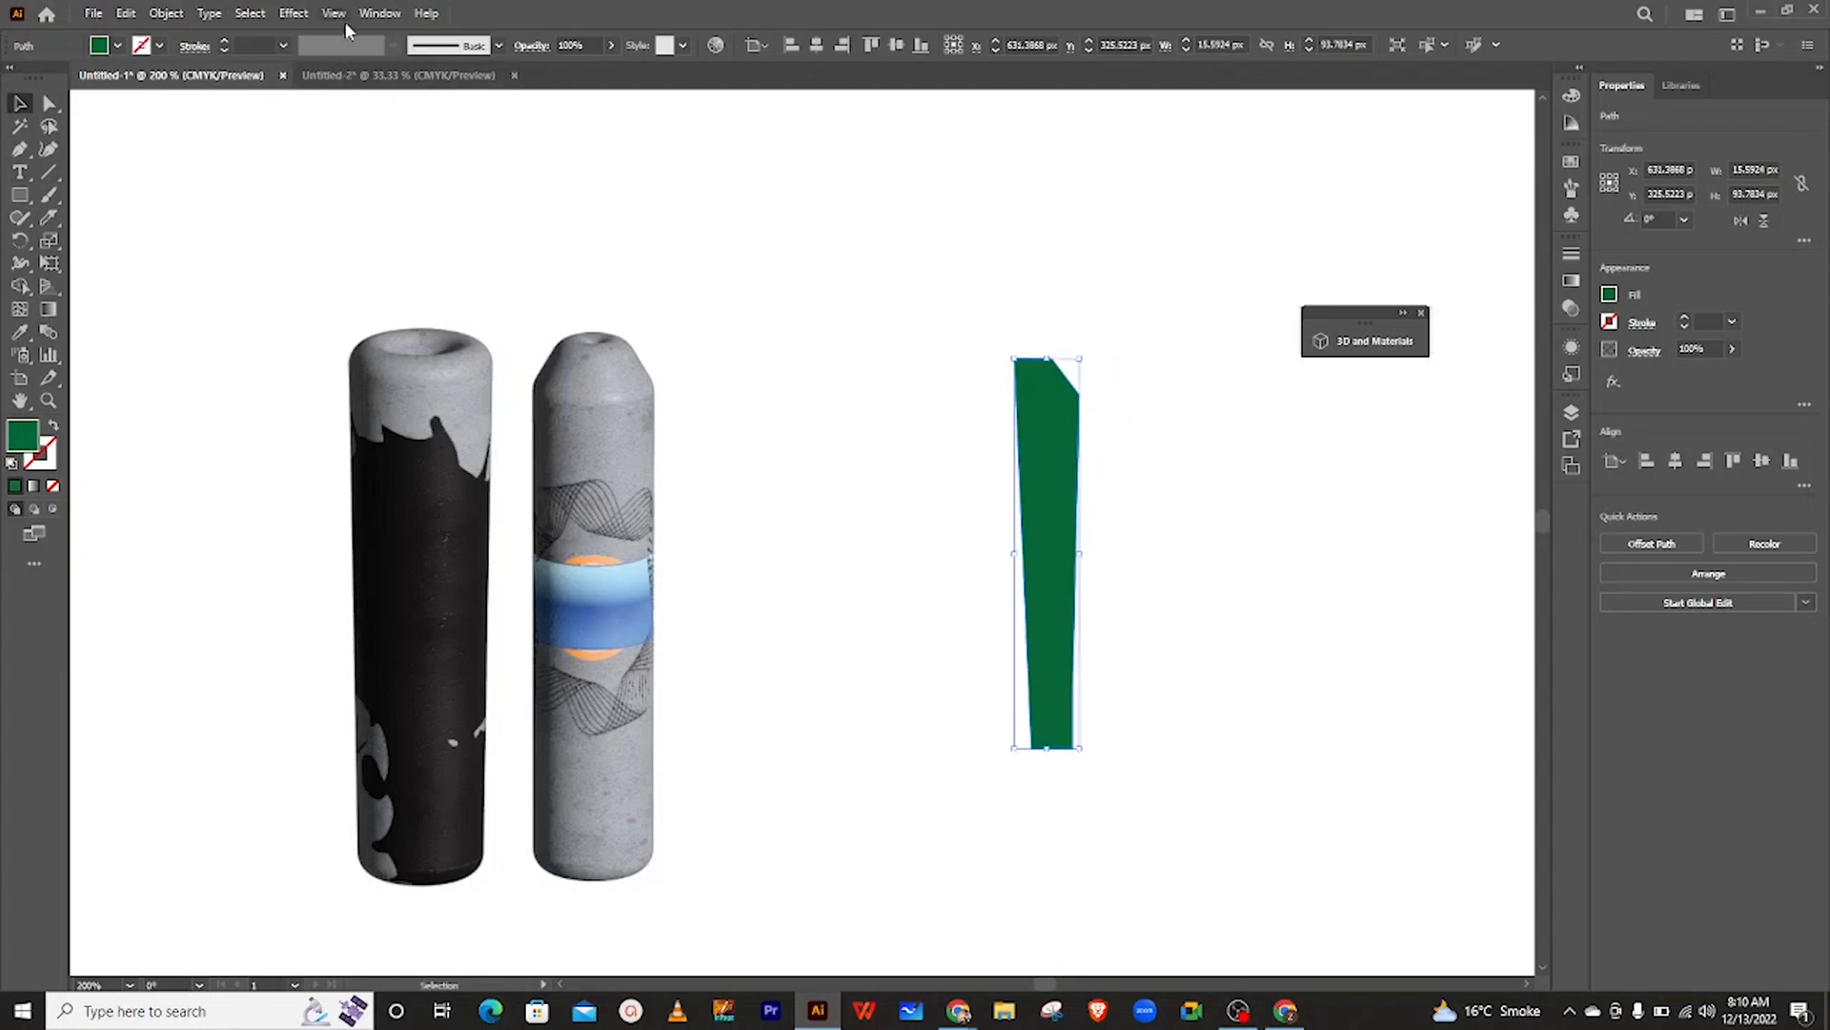
- Apply the 3D and Materials effect to the green profile and revolve it through 360° from its left edge
left_click(294, 14)
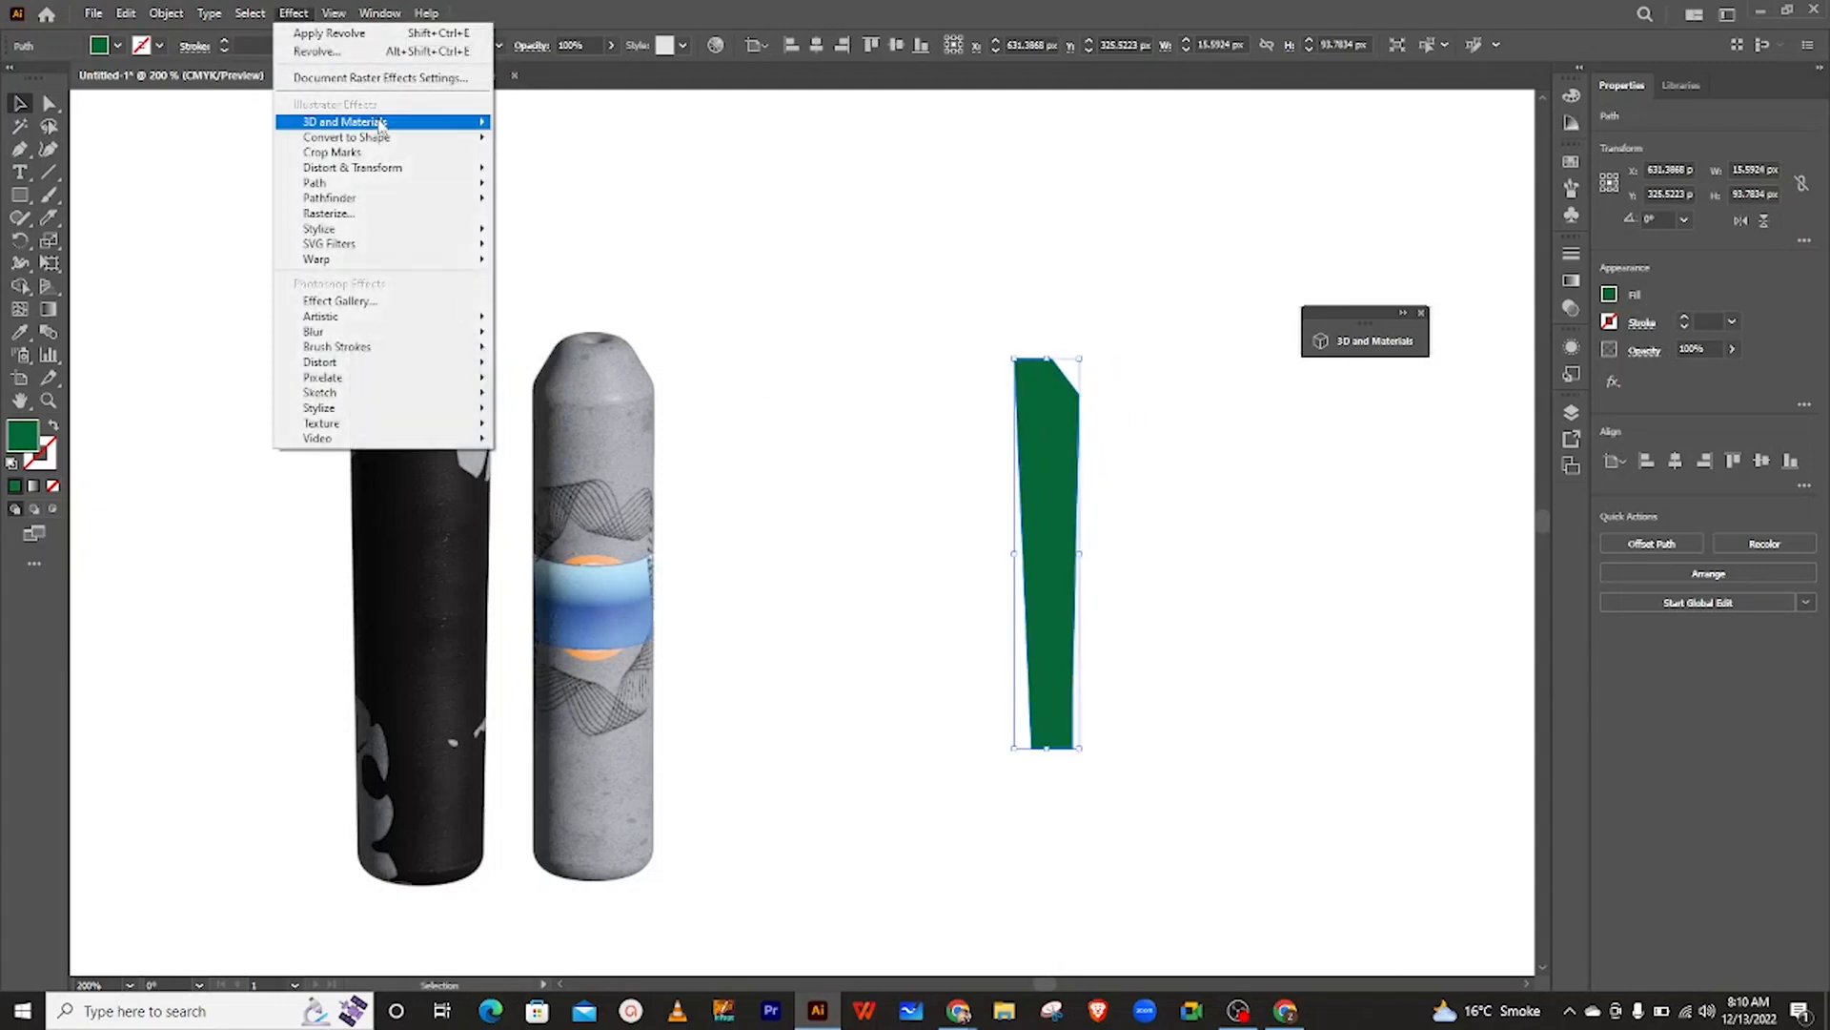
mouse_move(379, 124)
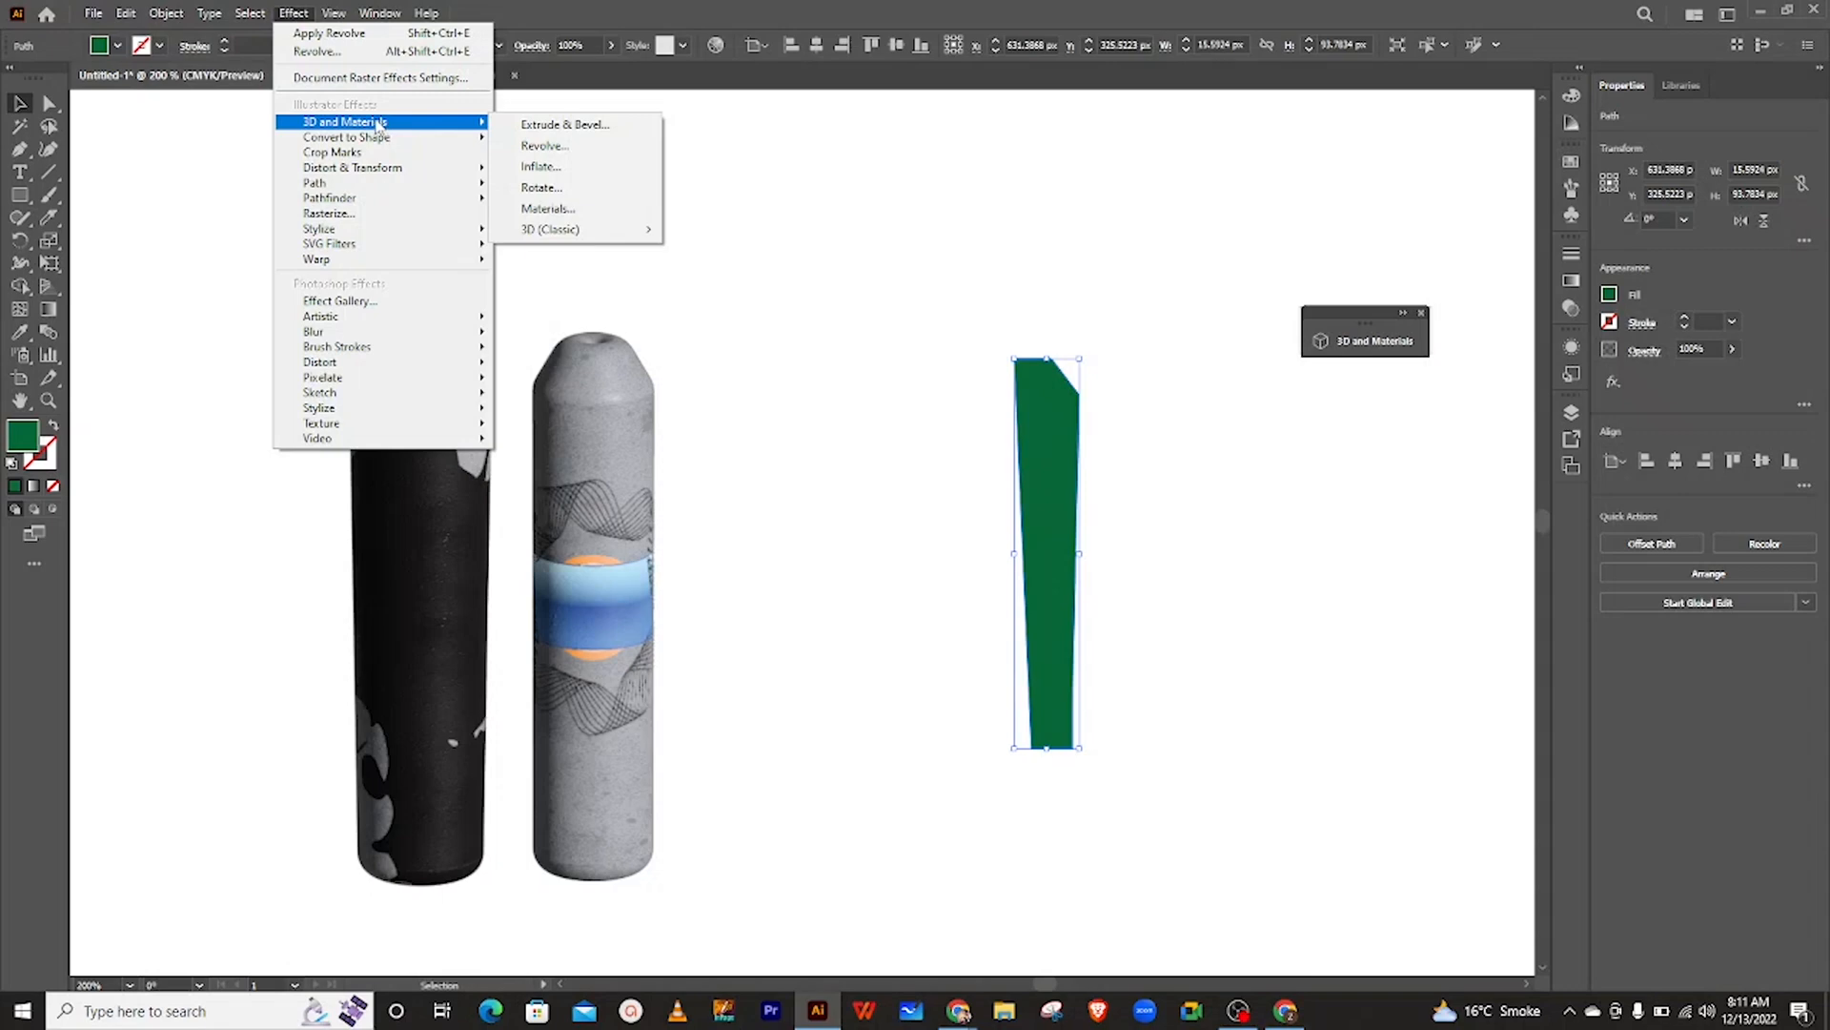
left_click(557, 193)
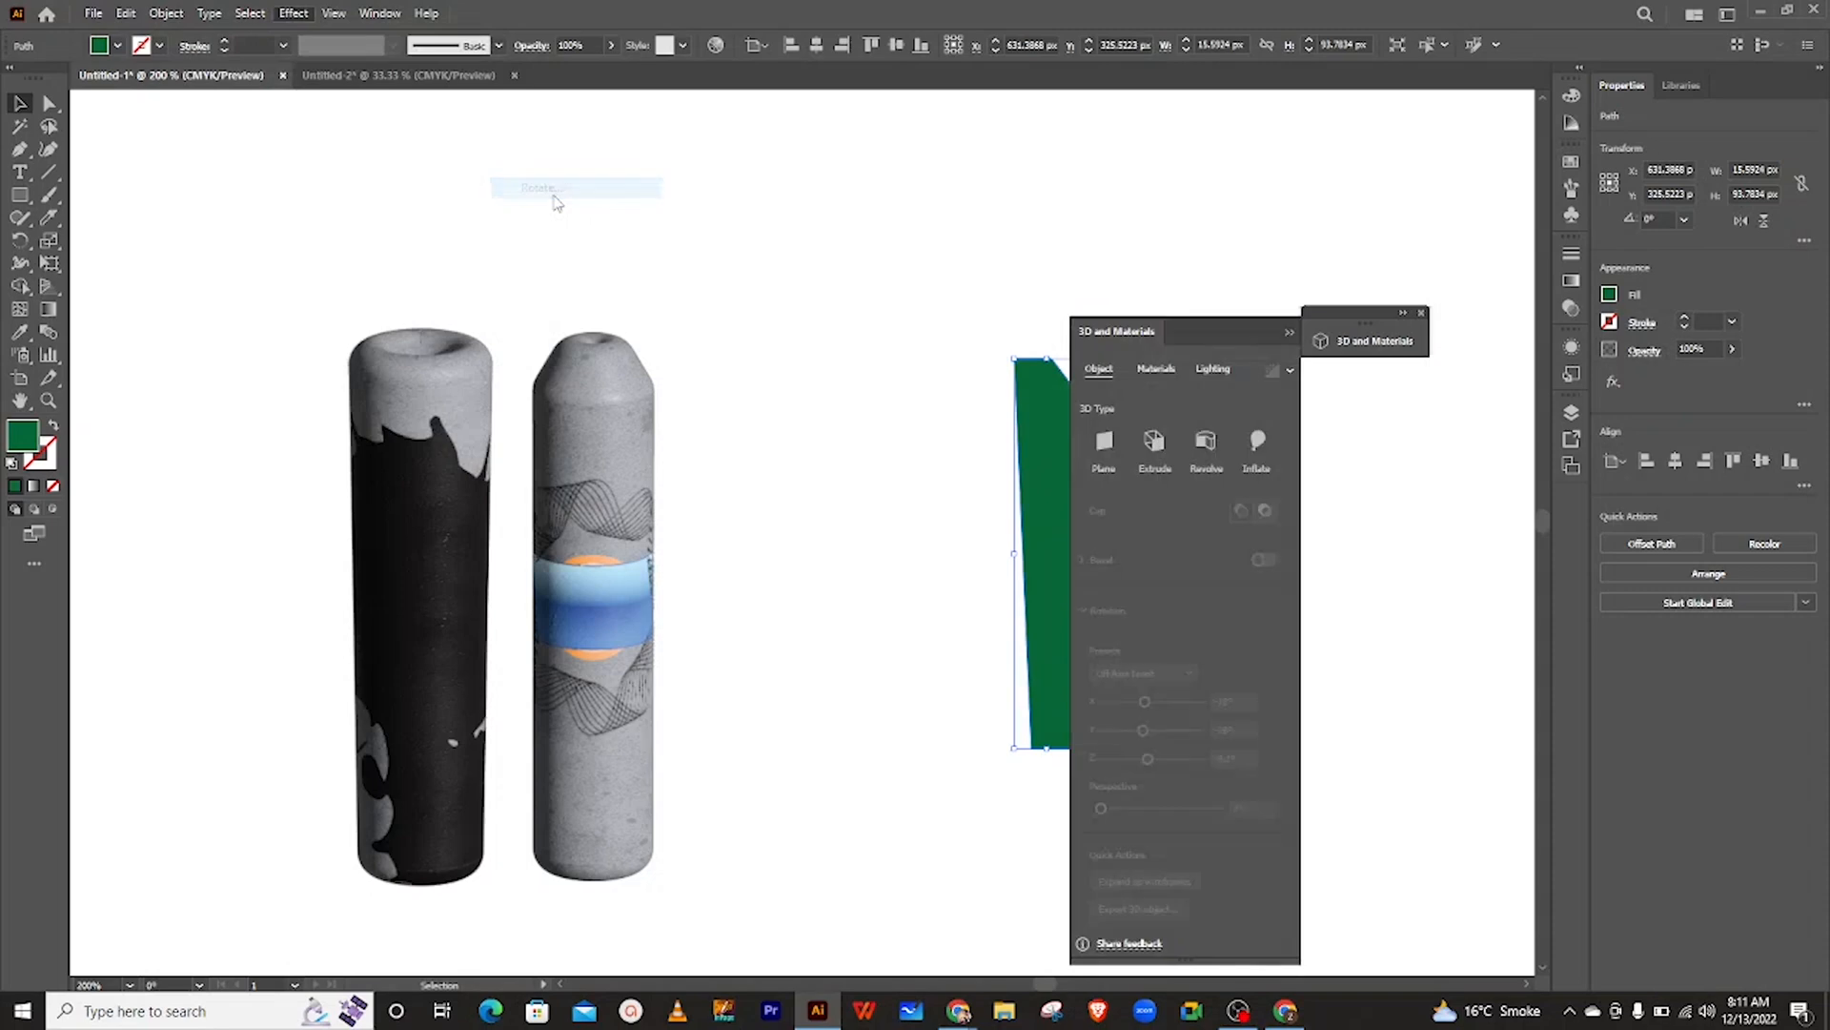
left_click_drag(1221, 329, 782, 189)
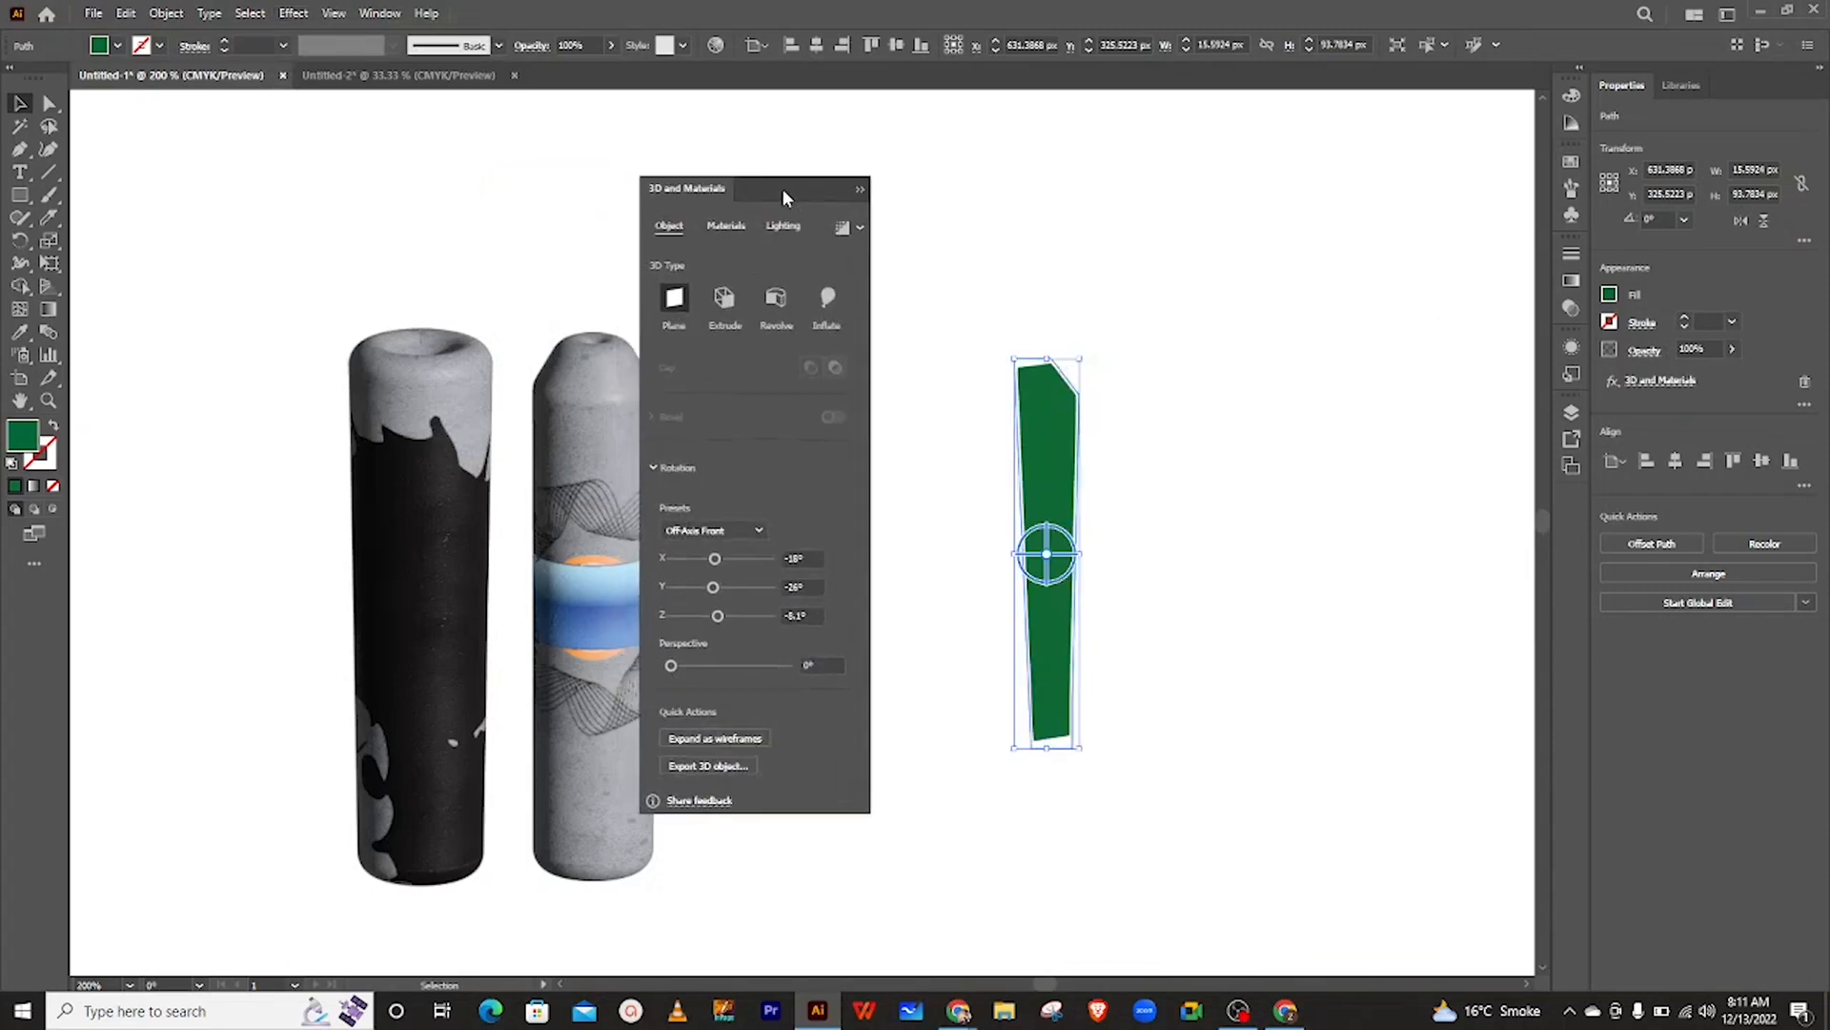
left_click(774, 304)
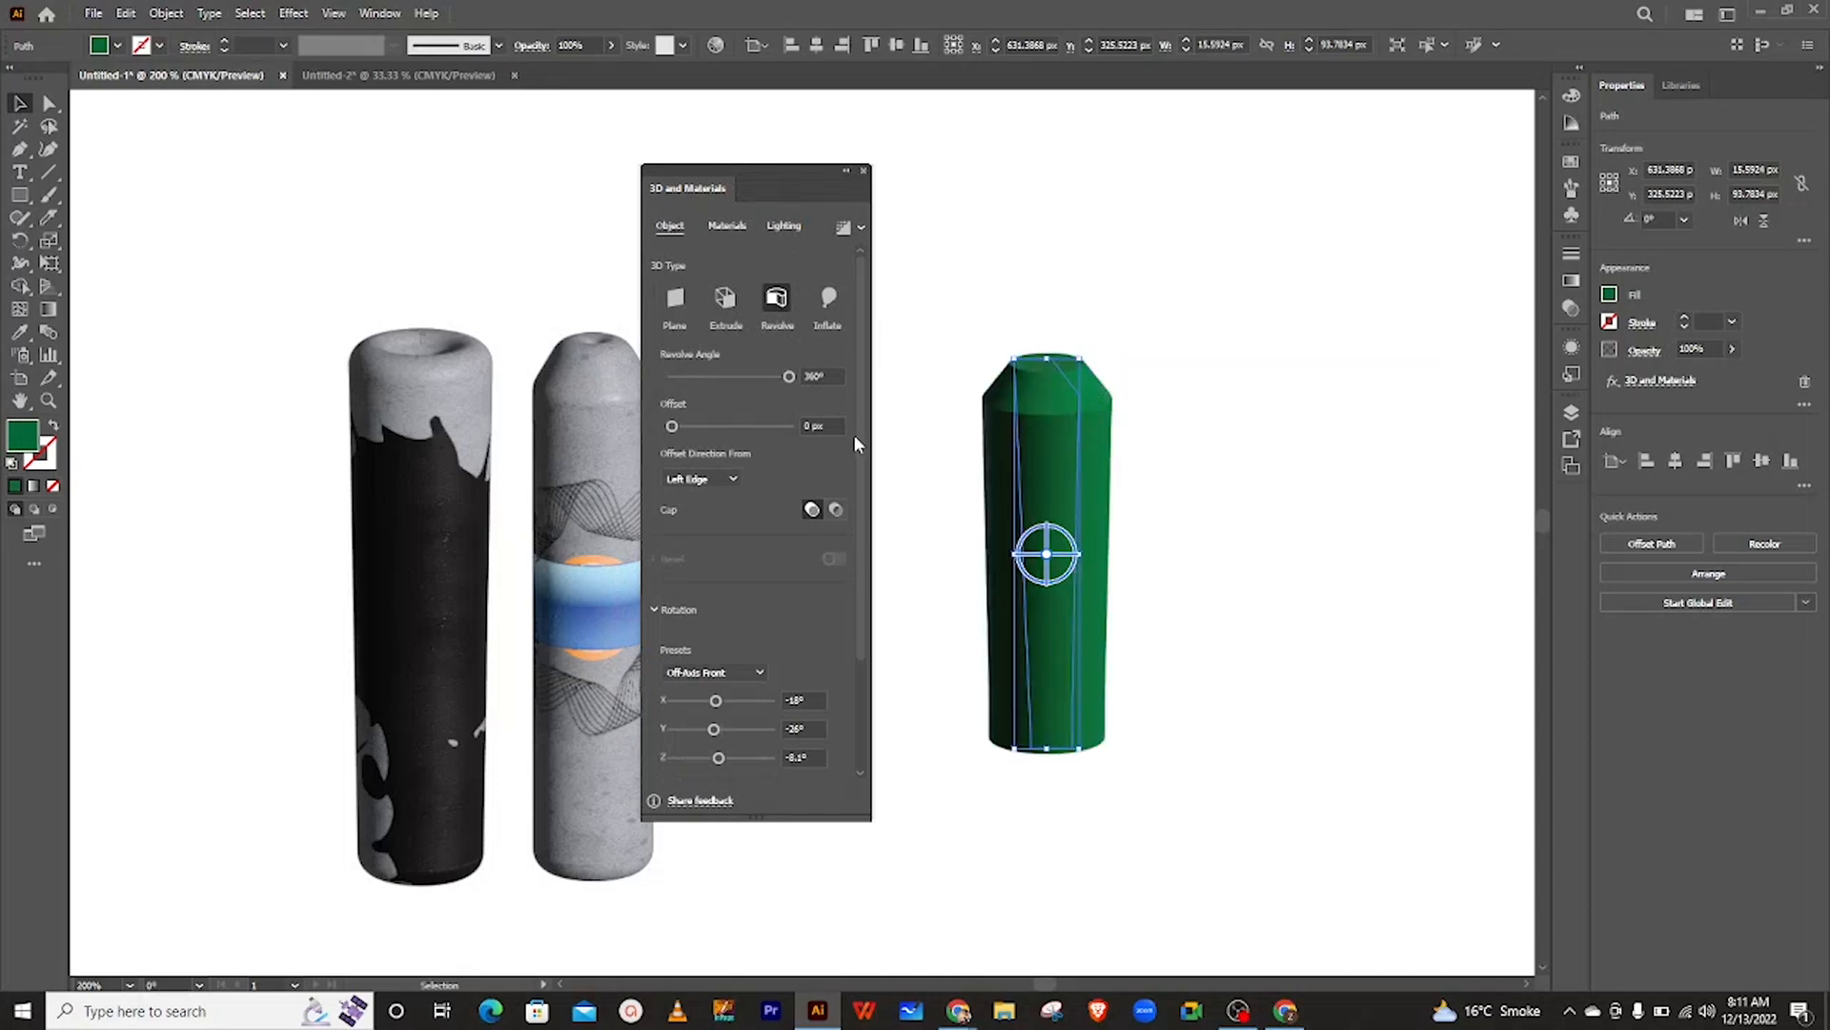
scroll(858, 435, "down", 1)
scroll(858, 461, "up", 1)
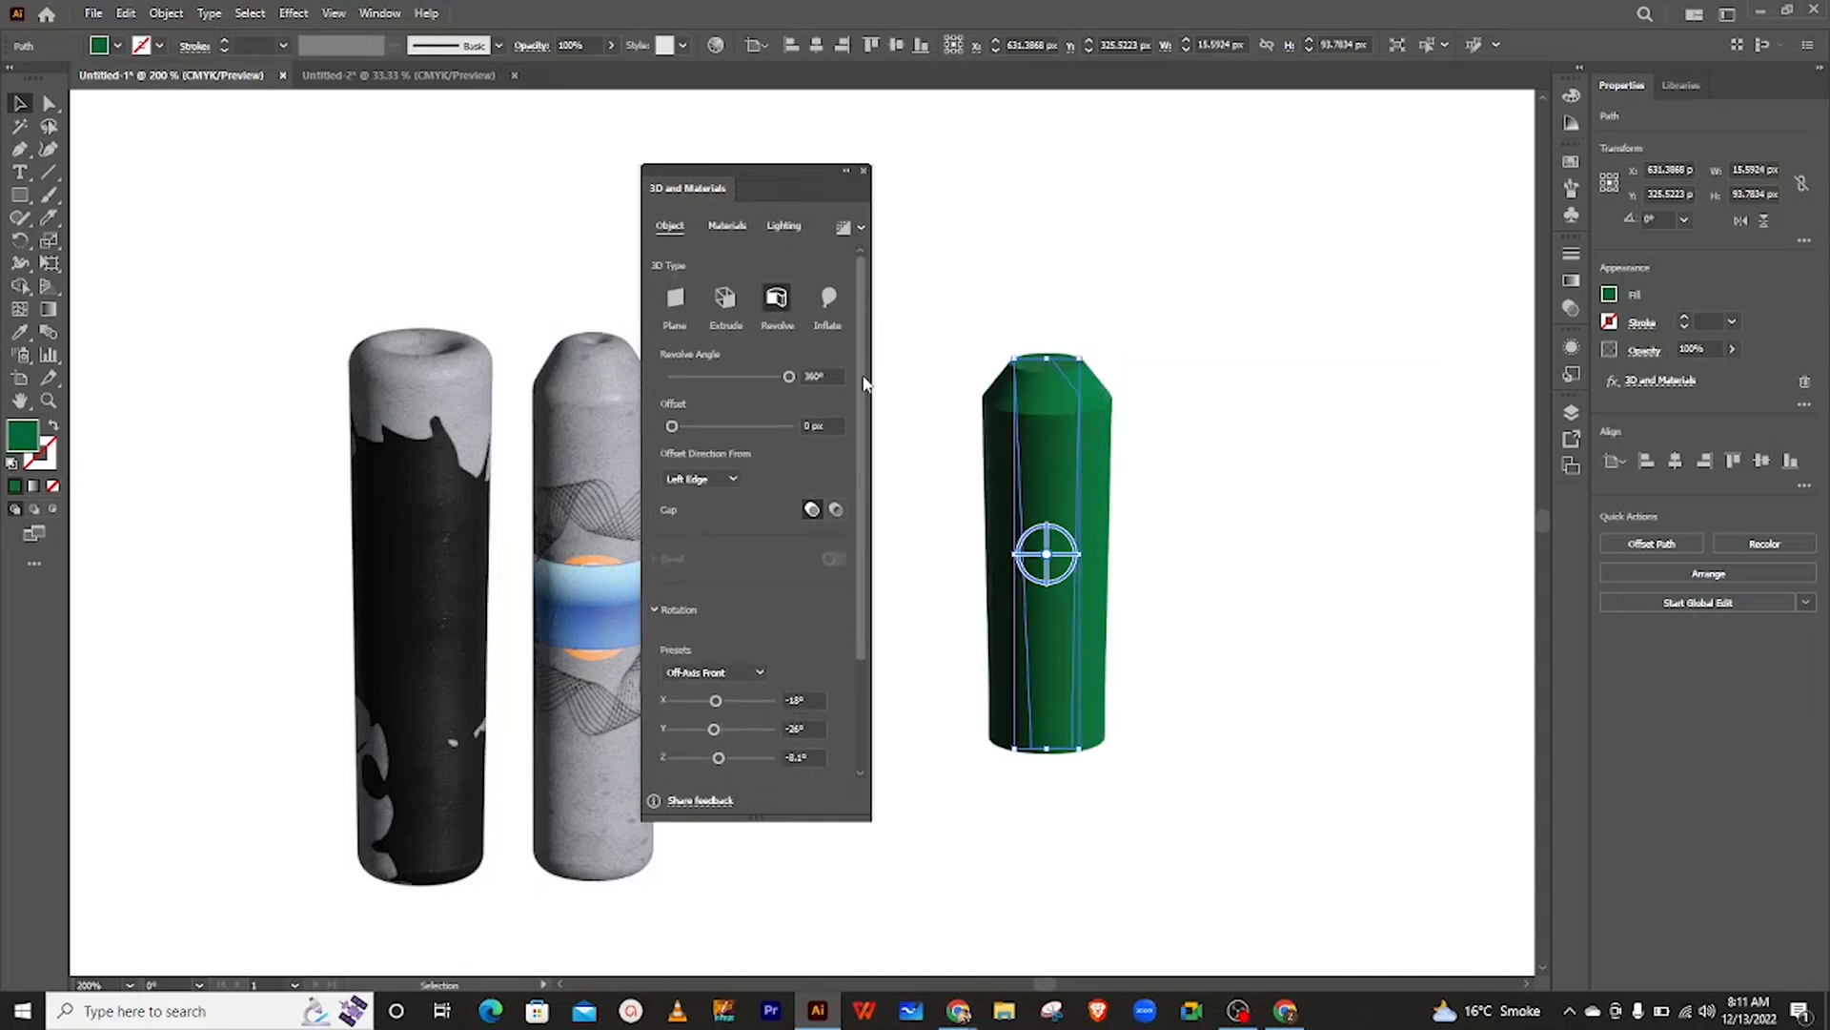
- Examine the revolve settings in an enlarged 3D and Materials panel beside the object, keeping the offset direction on Left Edge
left_click_drag(778, 208, 803, 277)
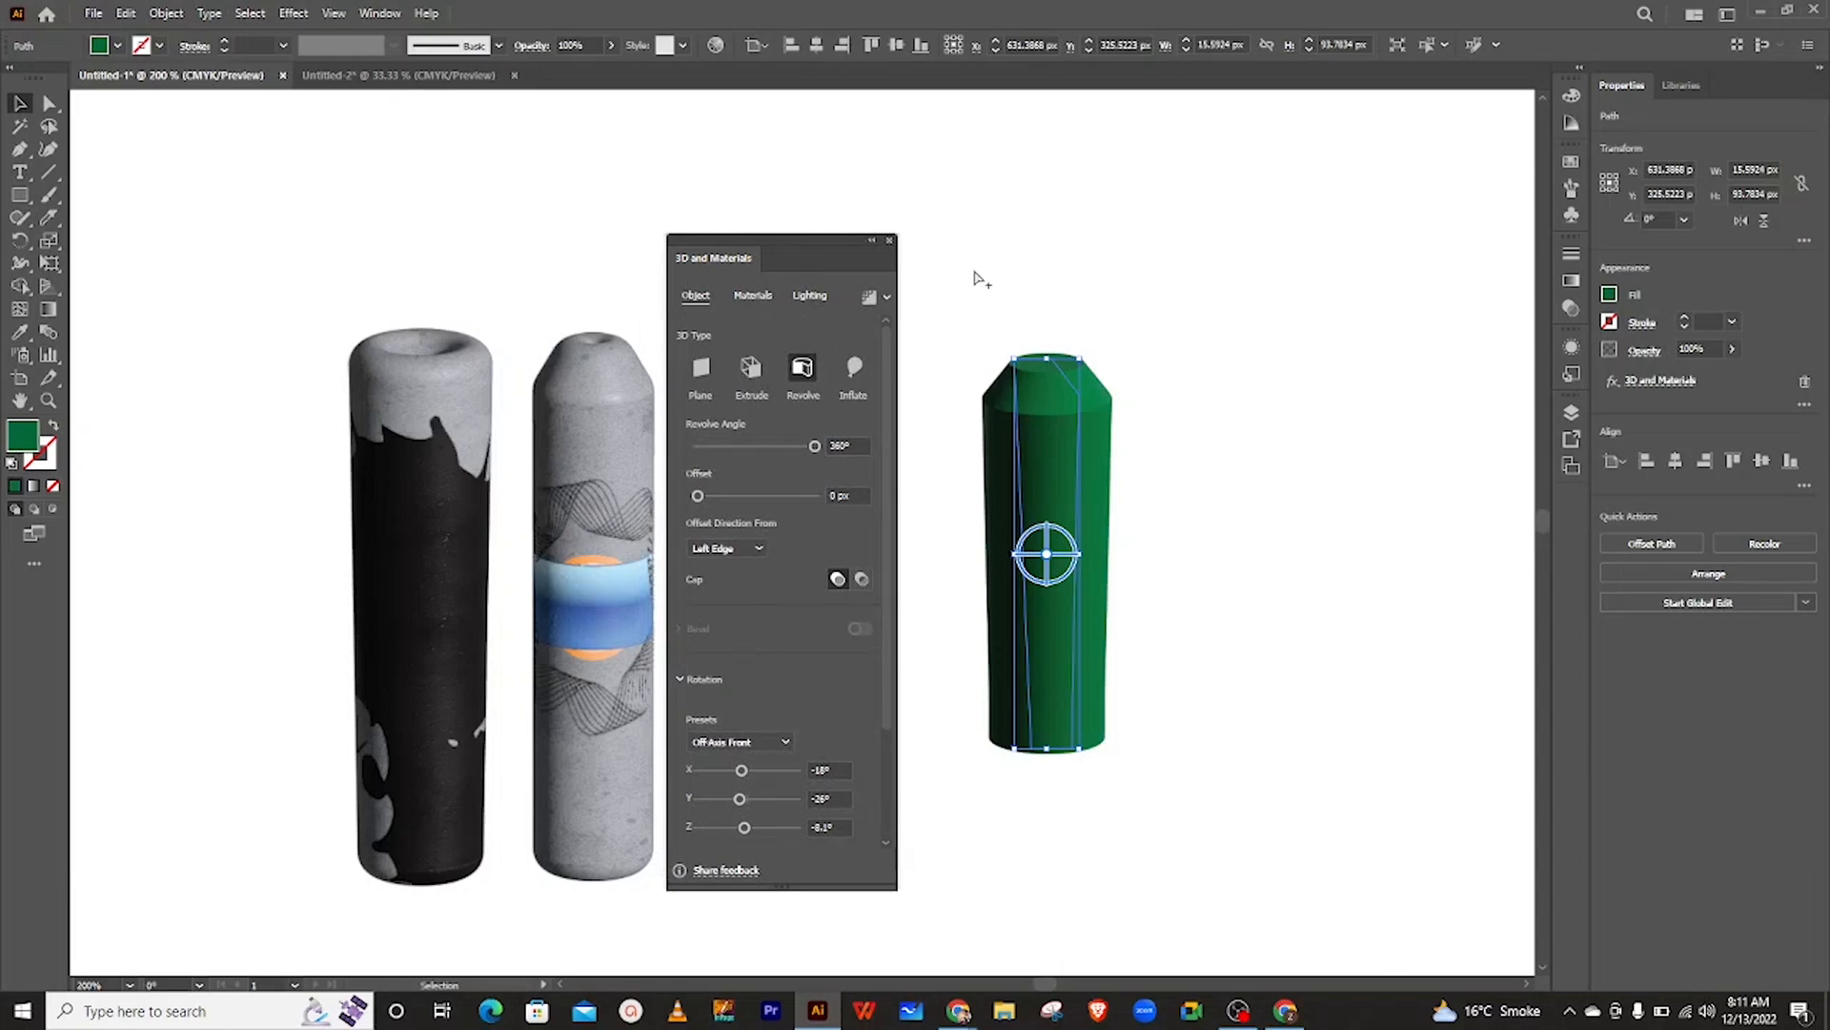
scroll(974, 276, "up", 3)
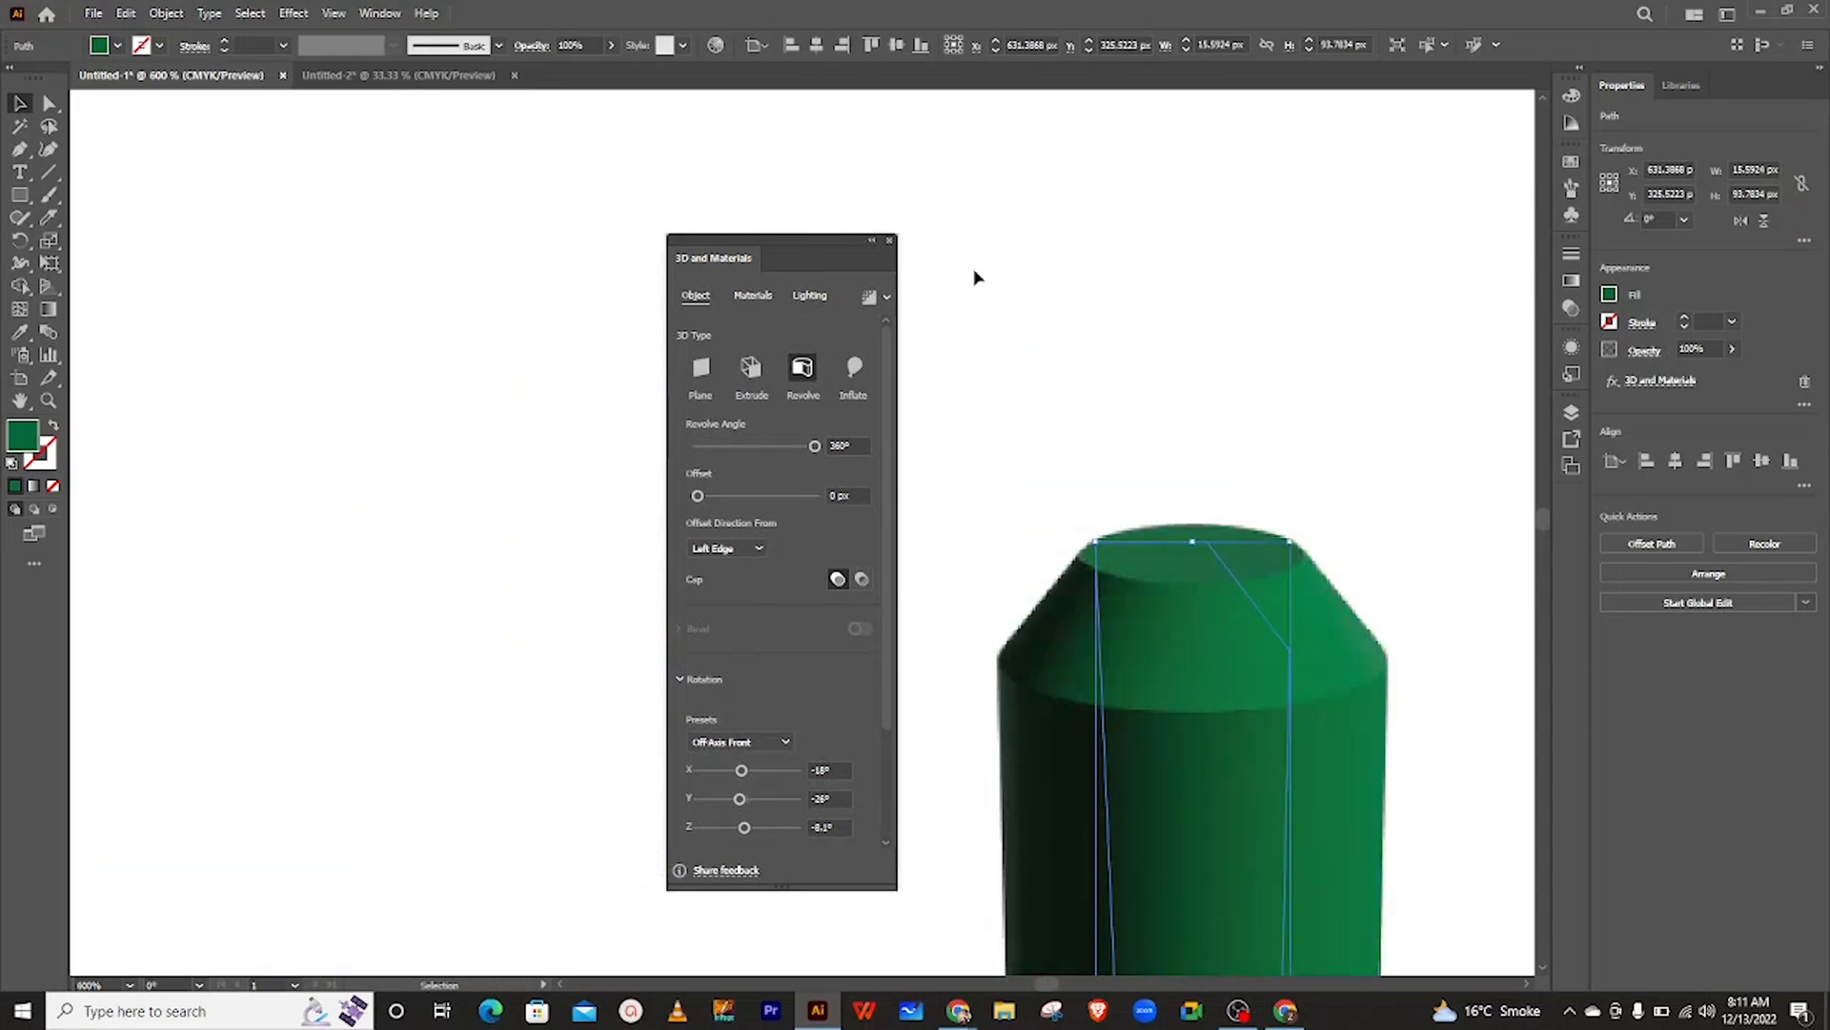
left_click_drag(845, 255, 722, 241)
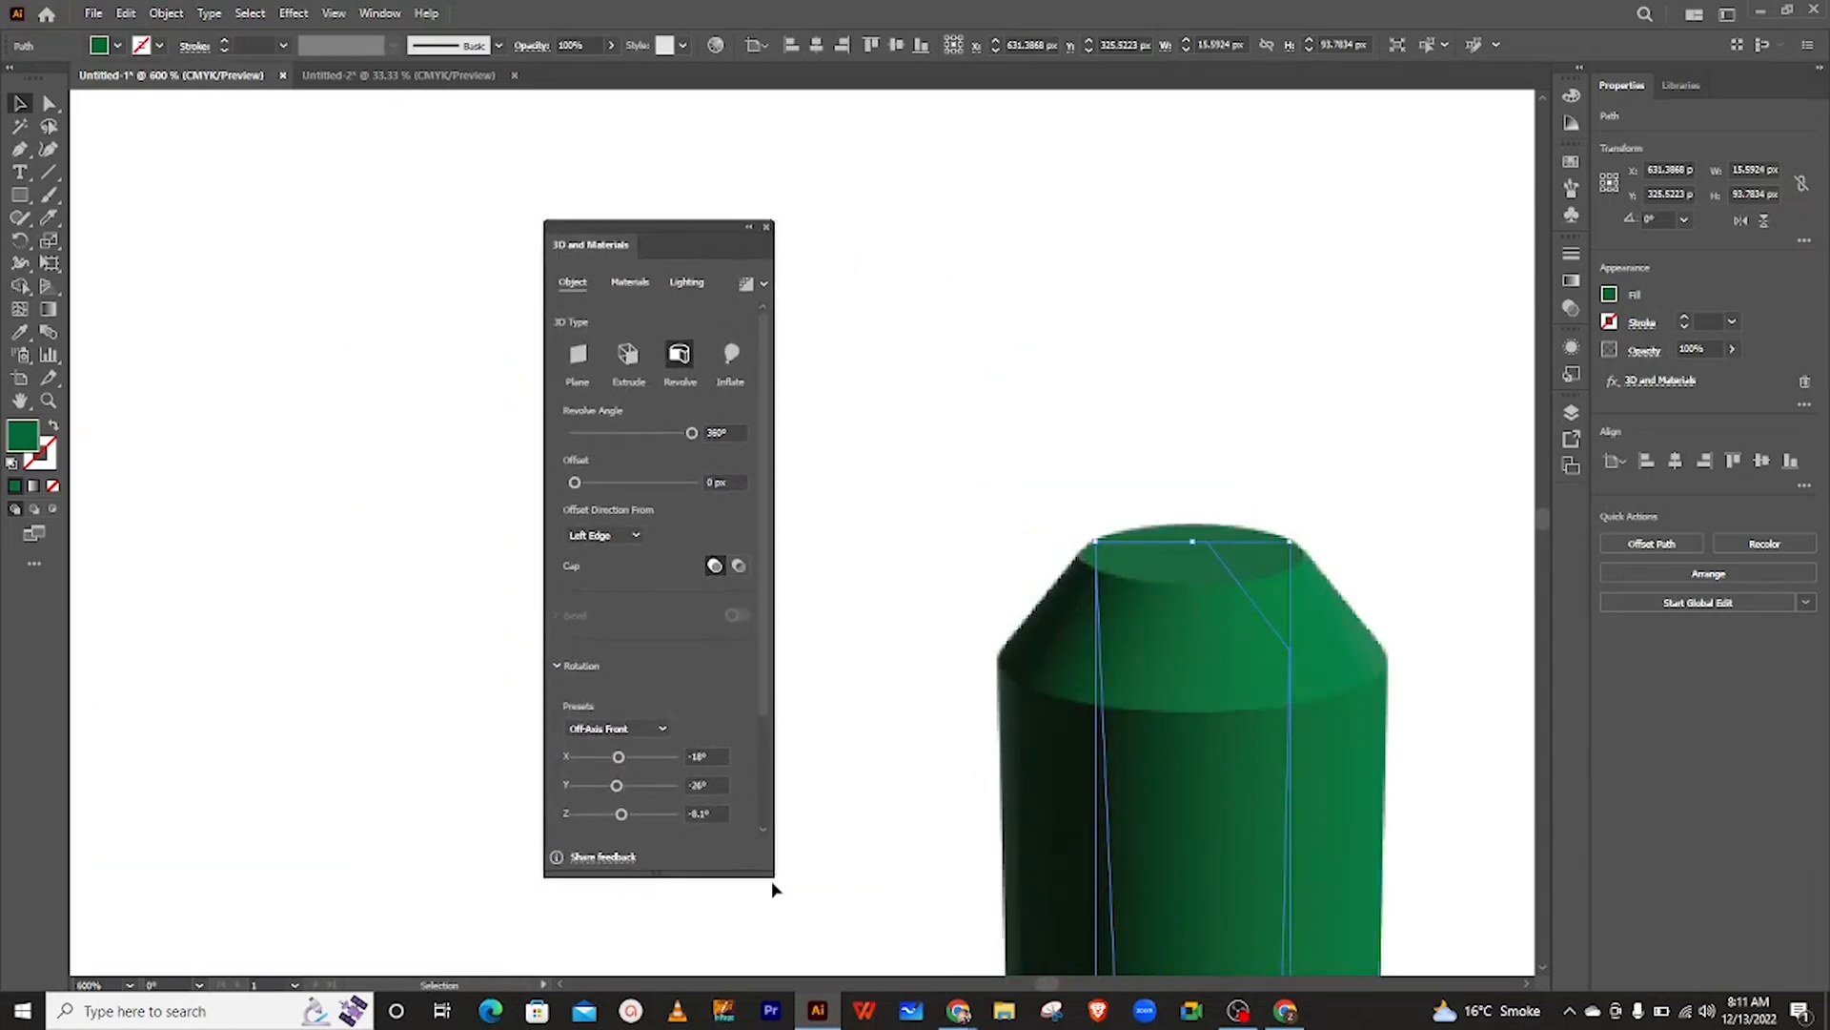
left_click_drag(774, 871, 1112, 927)
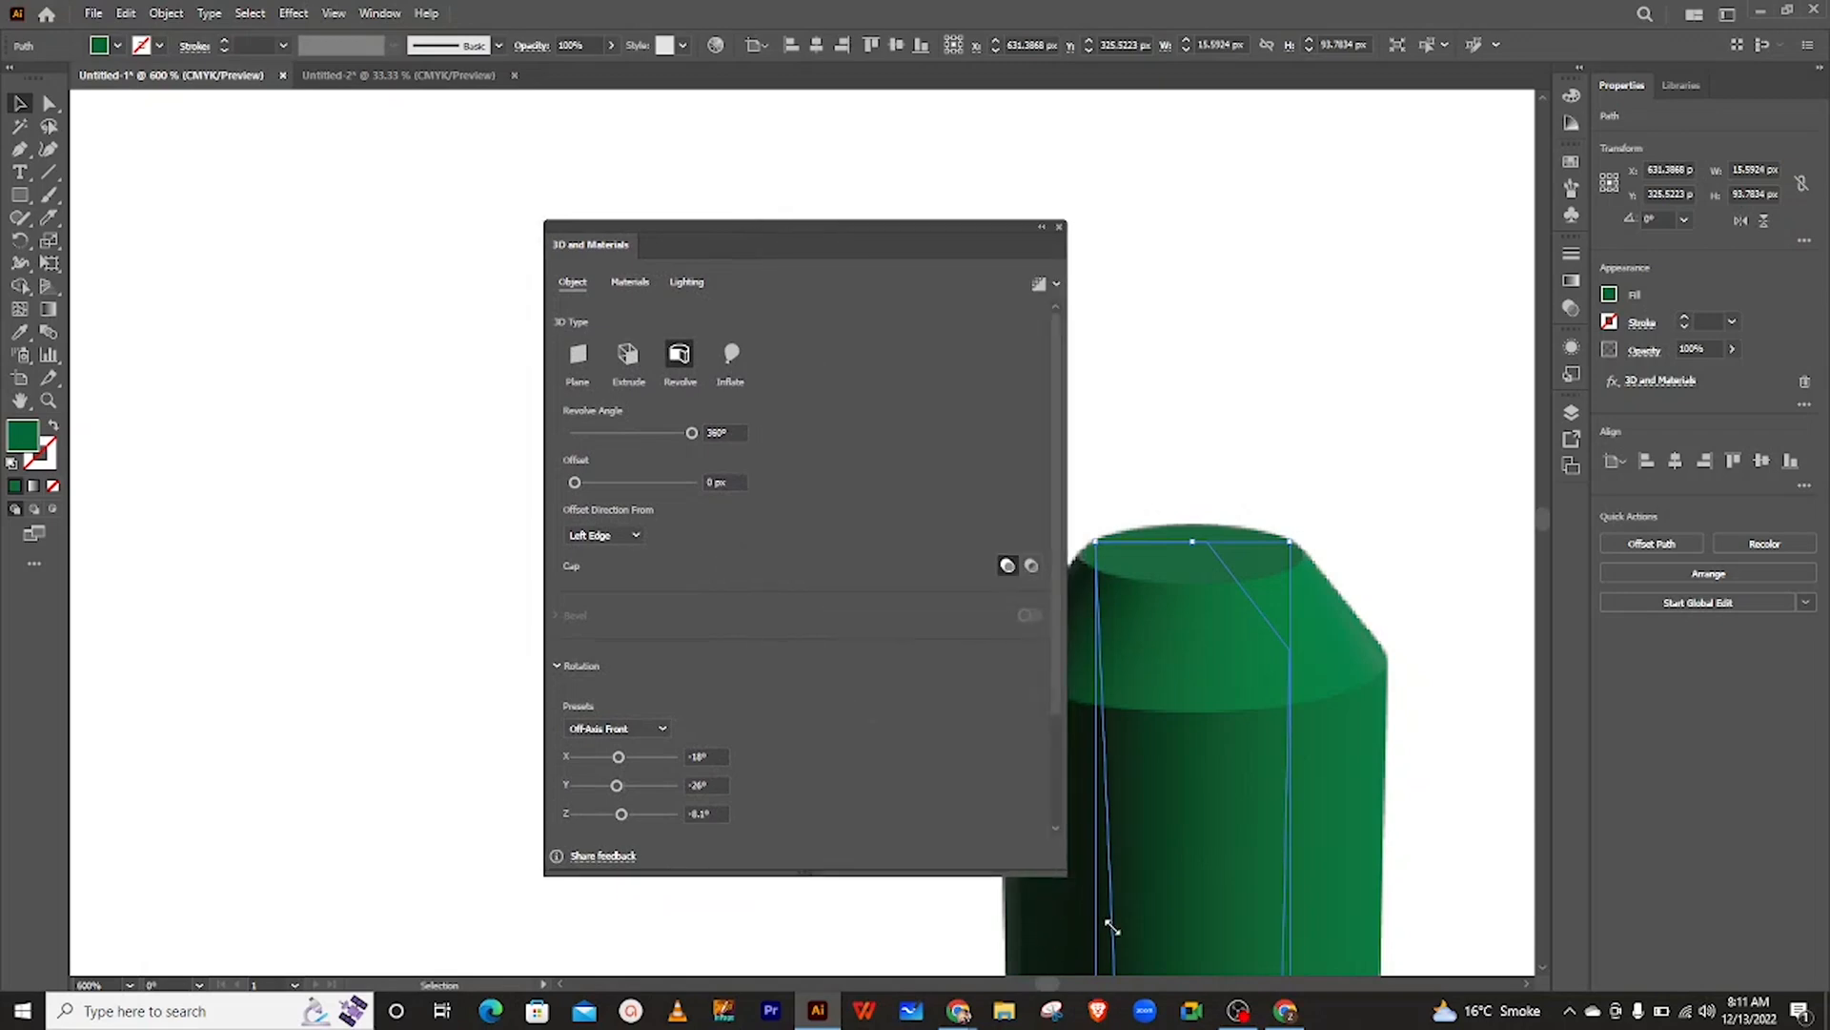
left_click_drag(698, 249, 439, 230)
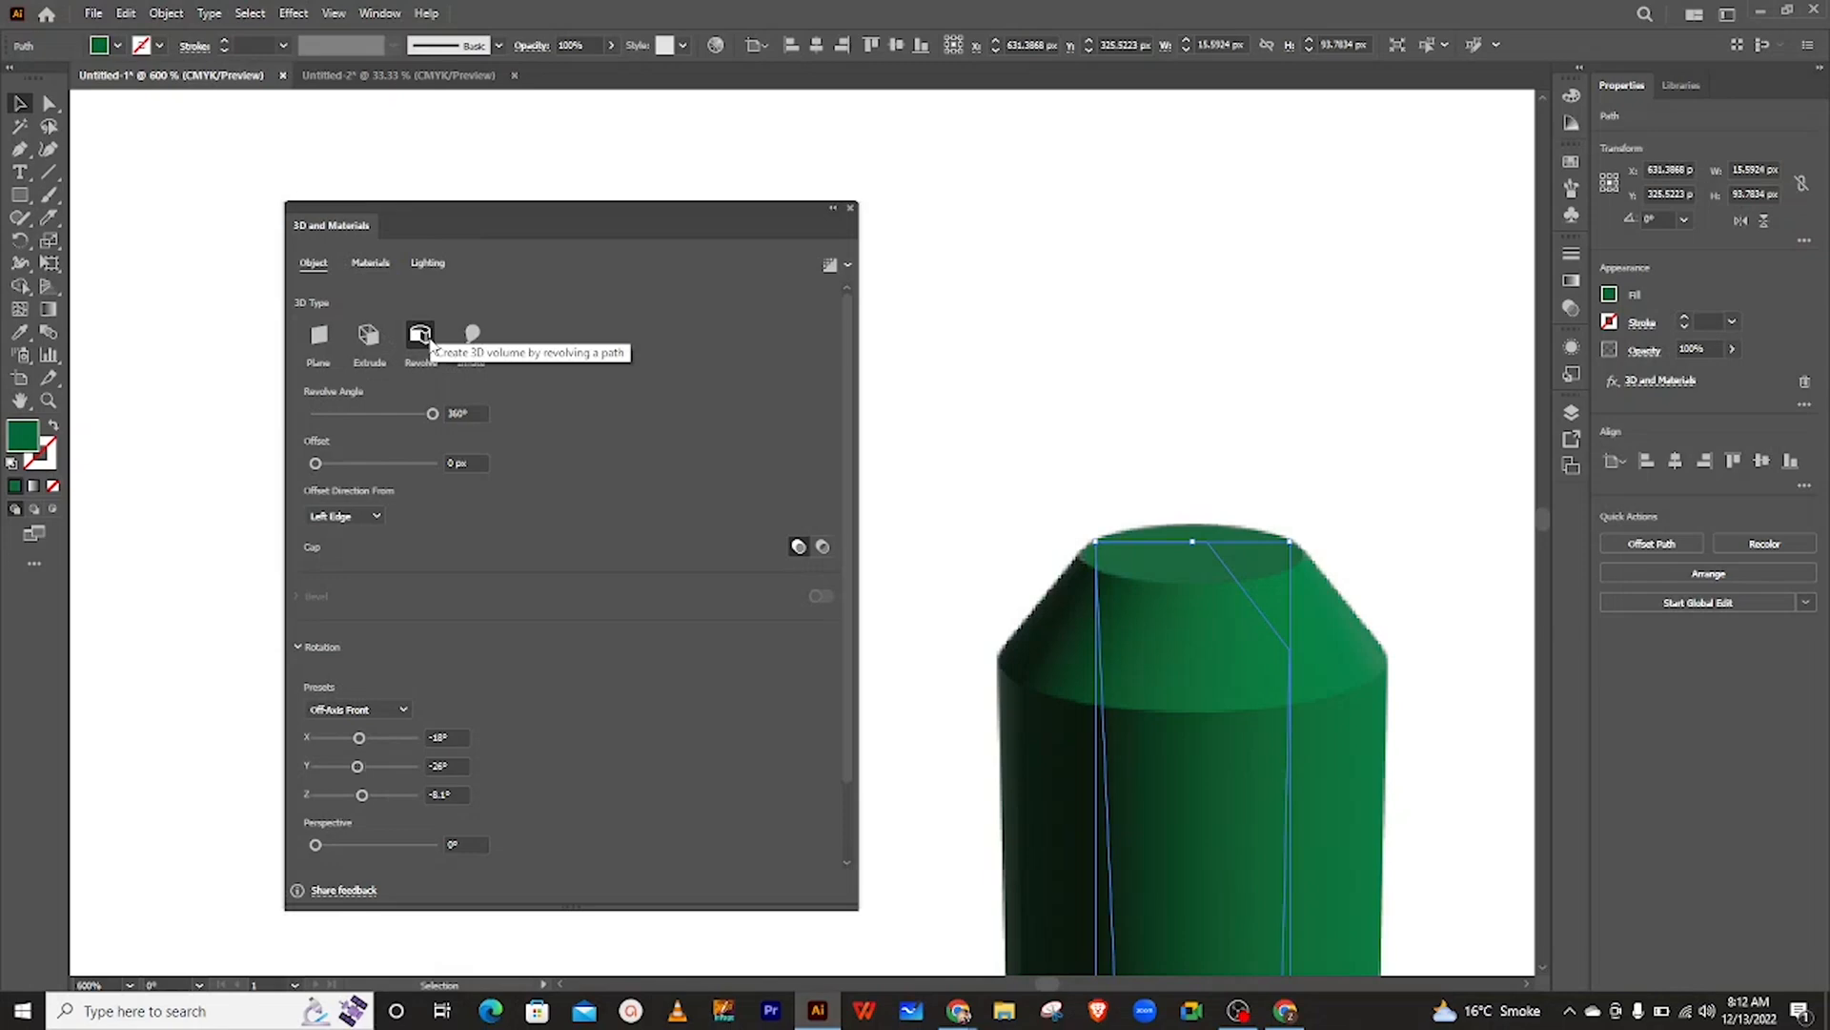
left_click(337, 517)
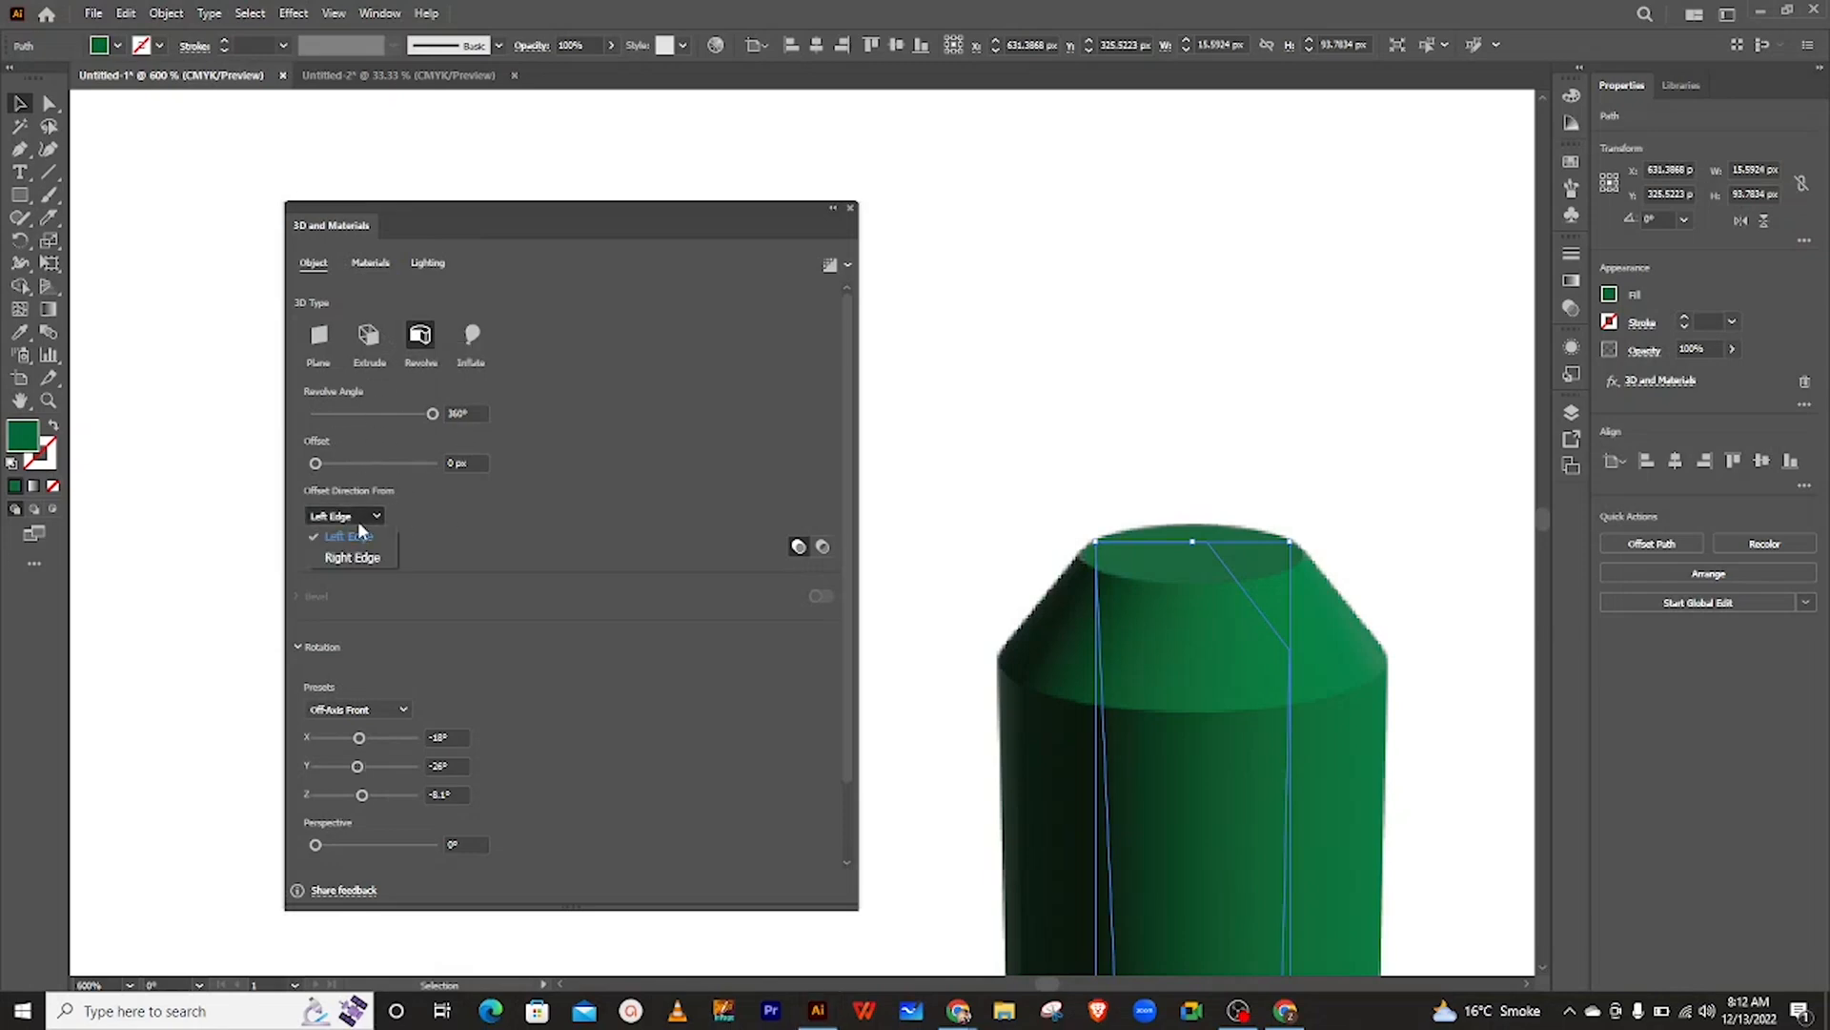
left_click(359, 526)
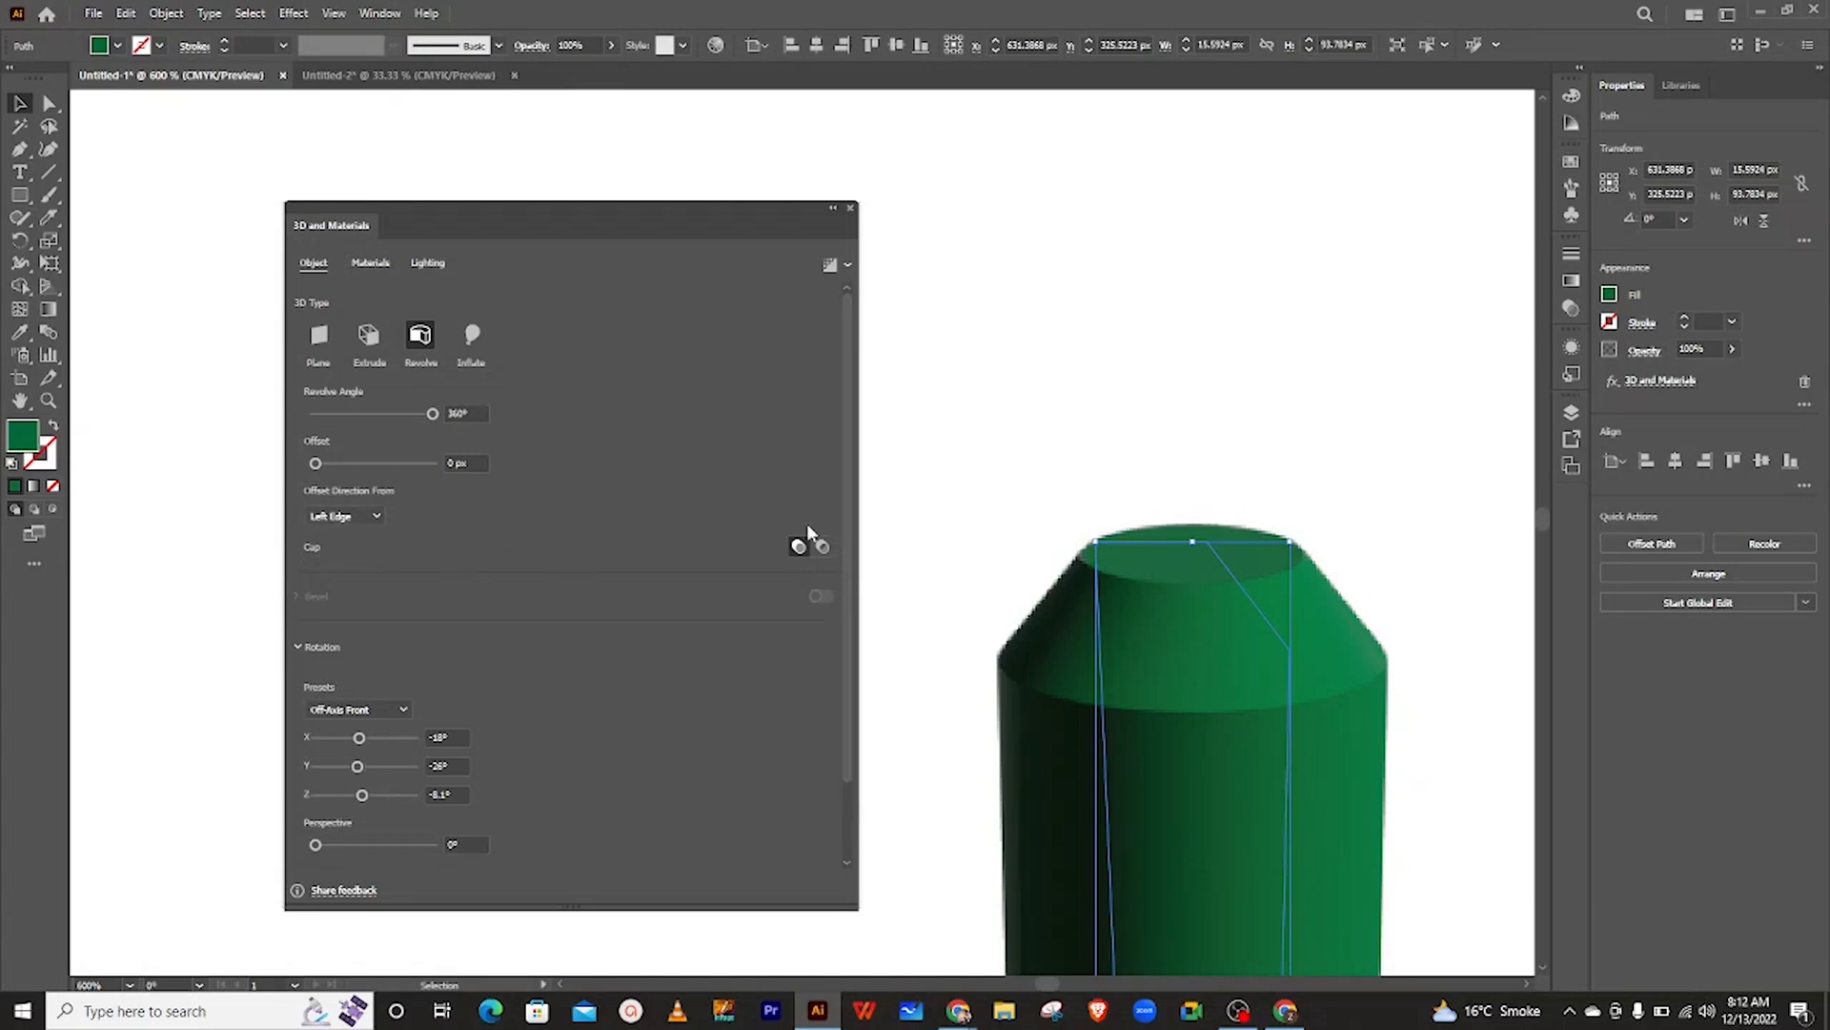
- Show the list of available materials and shrink the 3D and Materials panel to leave the canvas clear
left_click(372, 264)
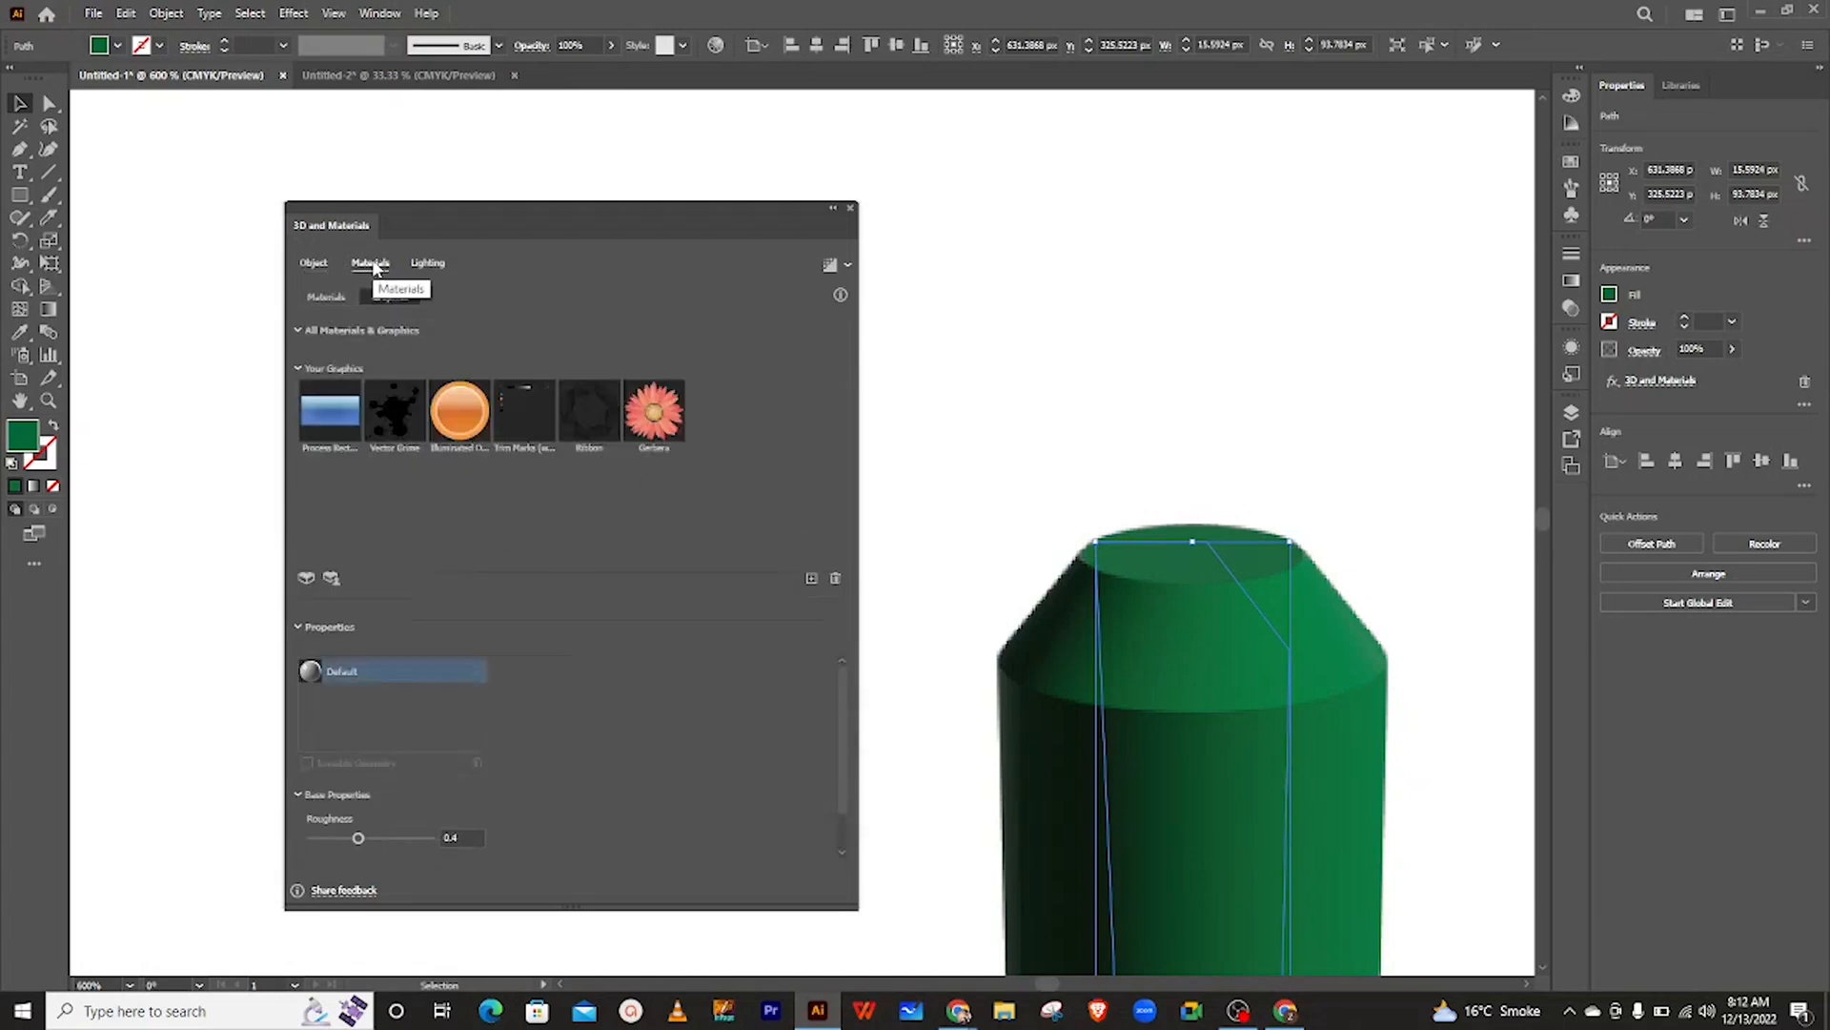
left_click_drag(497, 229, 447, 214)
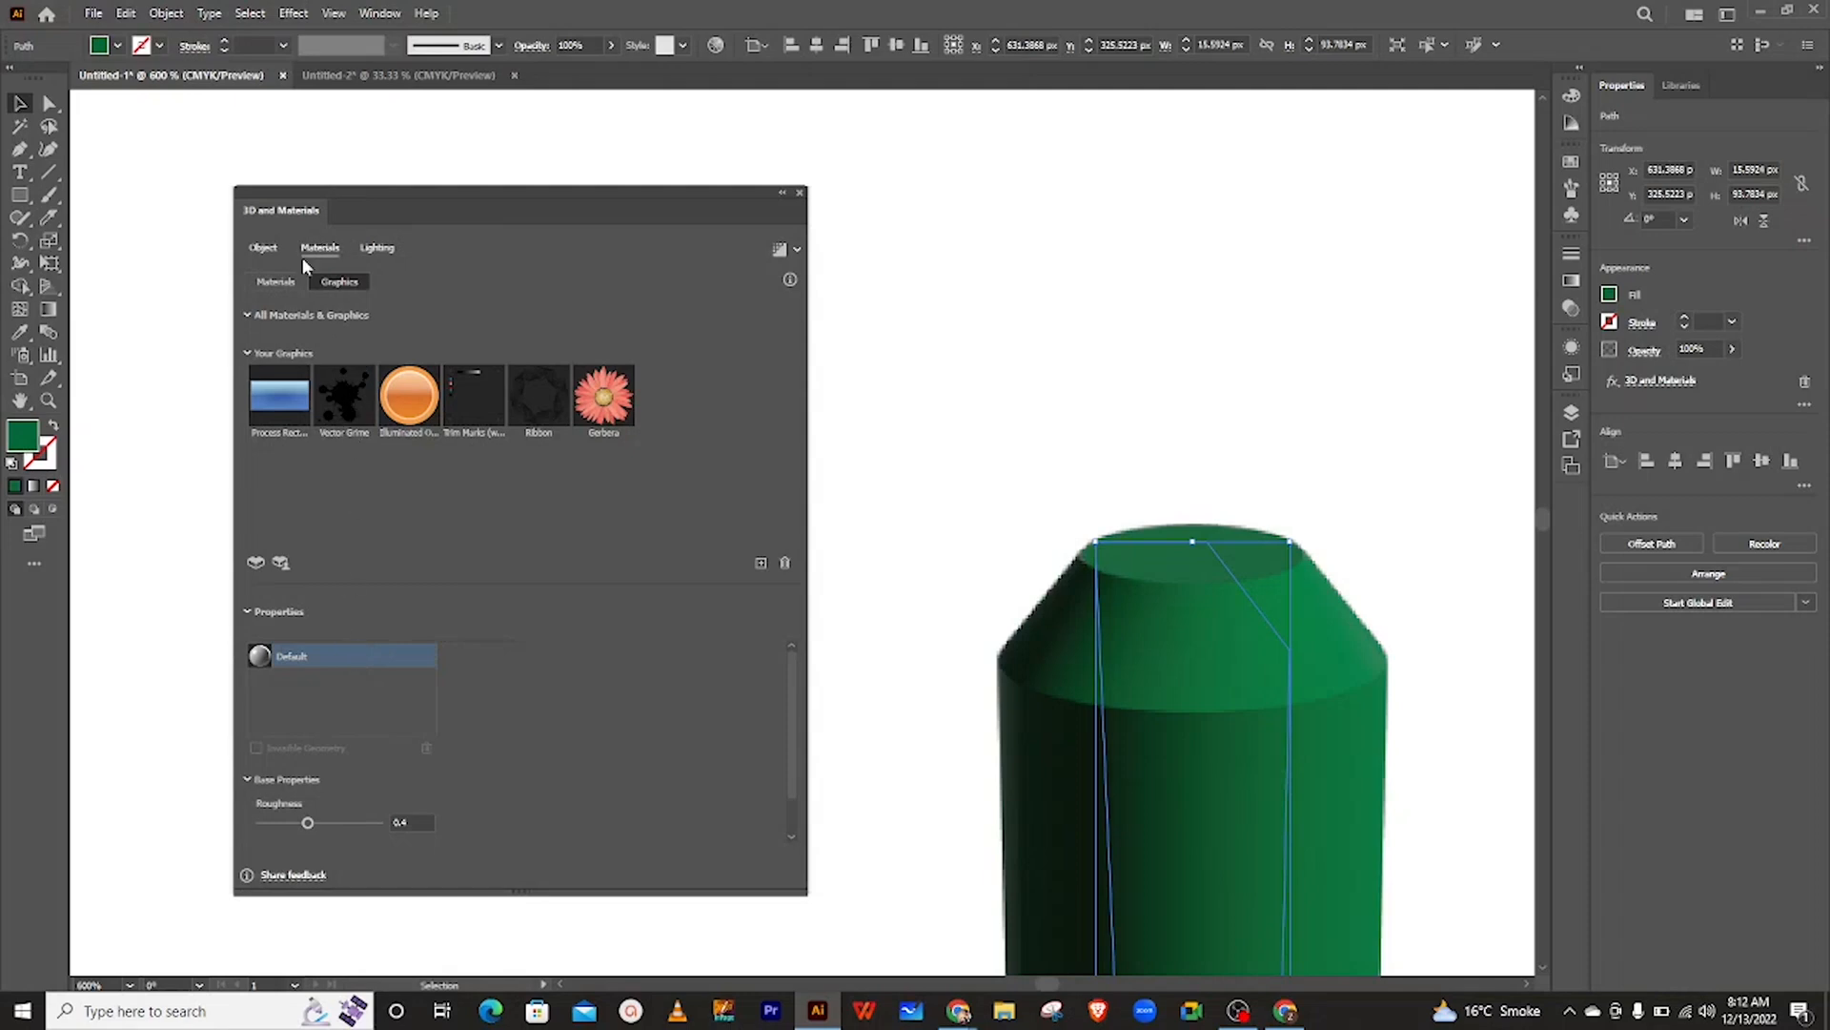
left_click(286, 283)
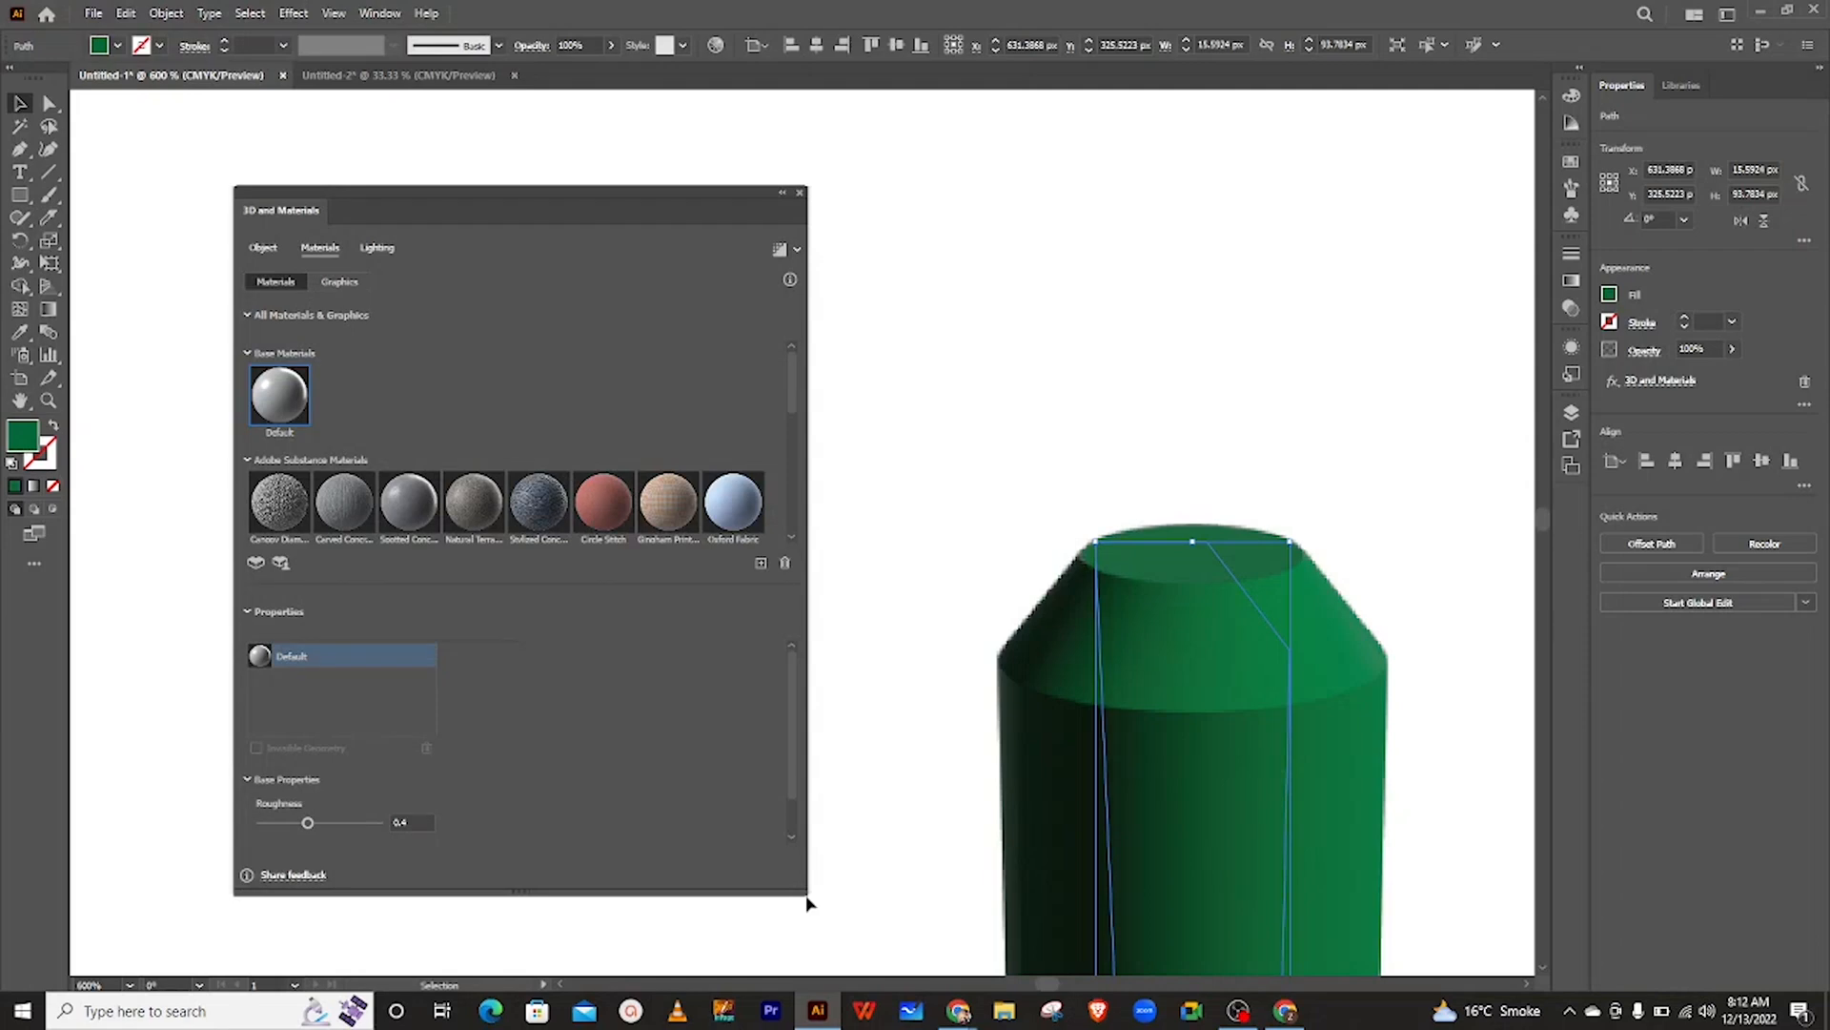
left_click_drag(803, 893, 549, 615)
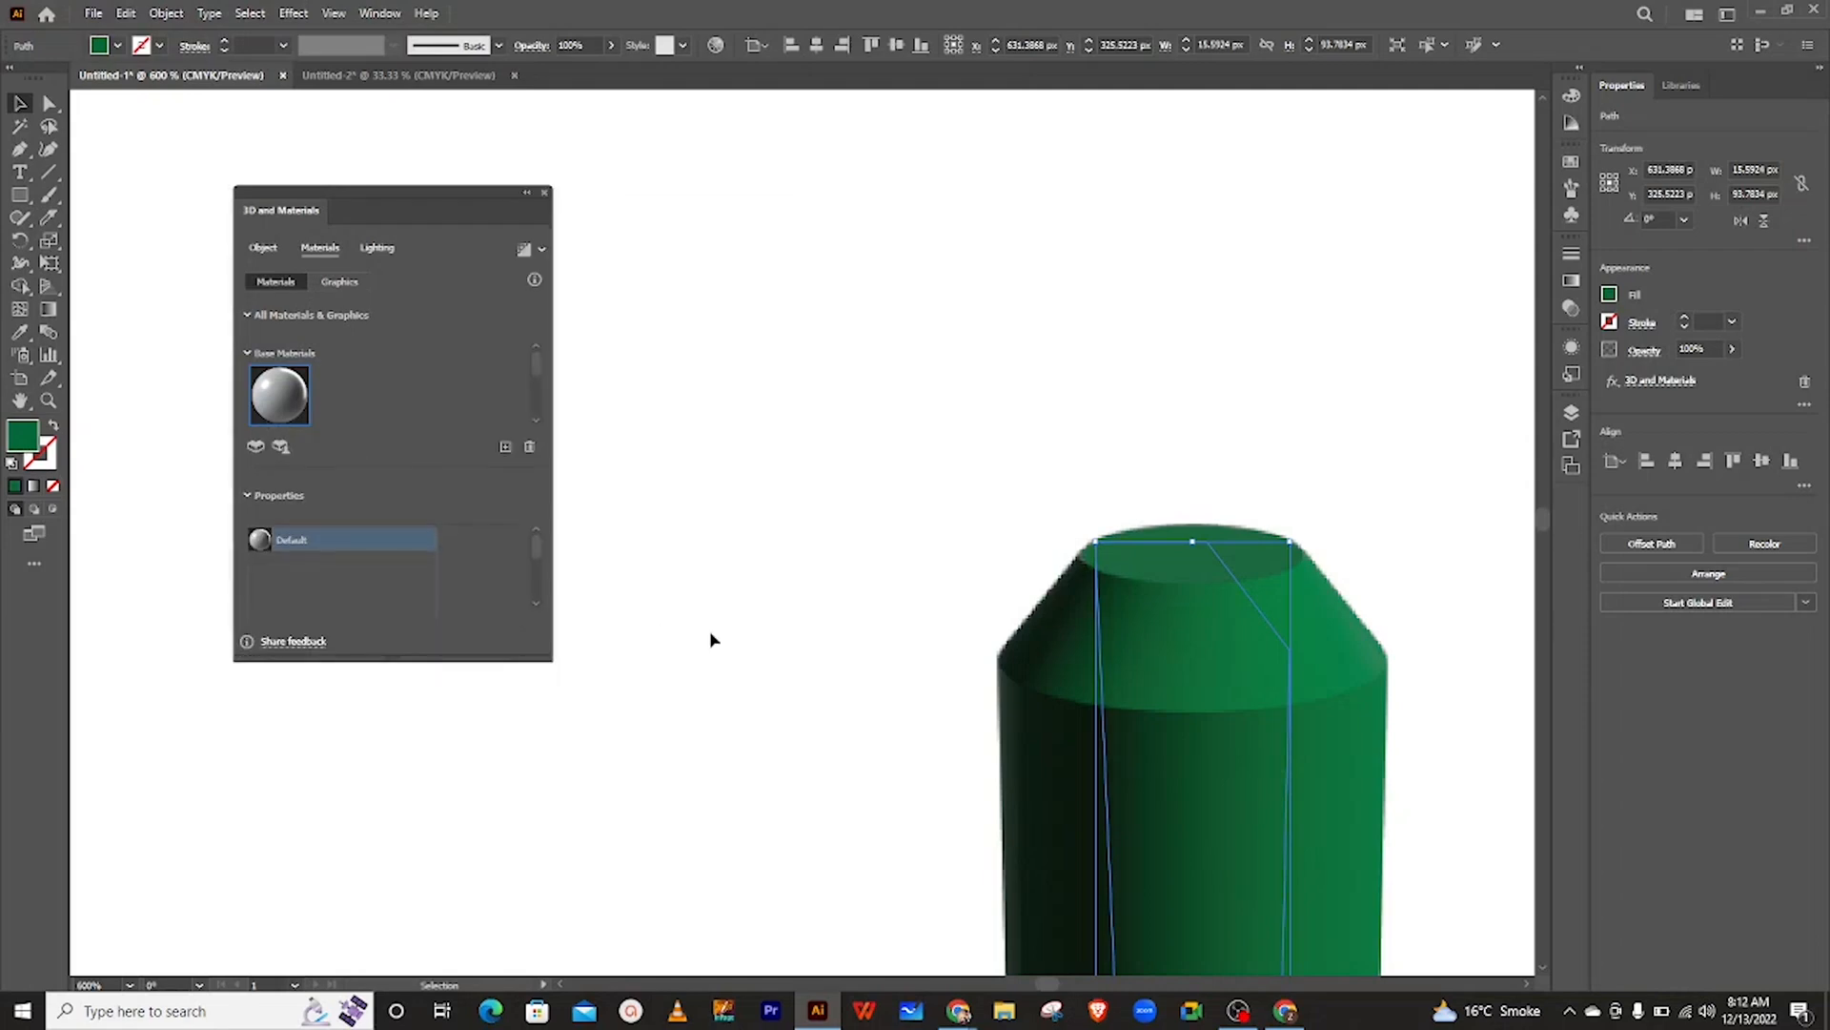
- Move the green revolved object up and slightly left to about X 622 px, Y 250 px
scroll(874, 582, "down", 4)
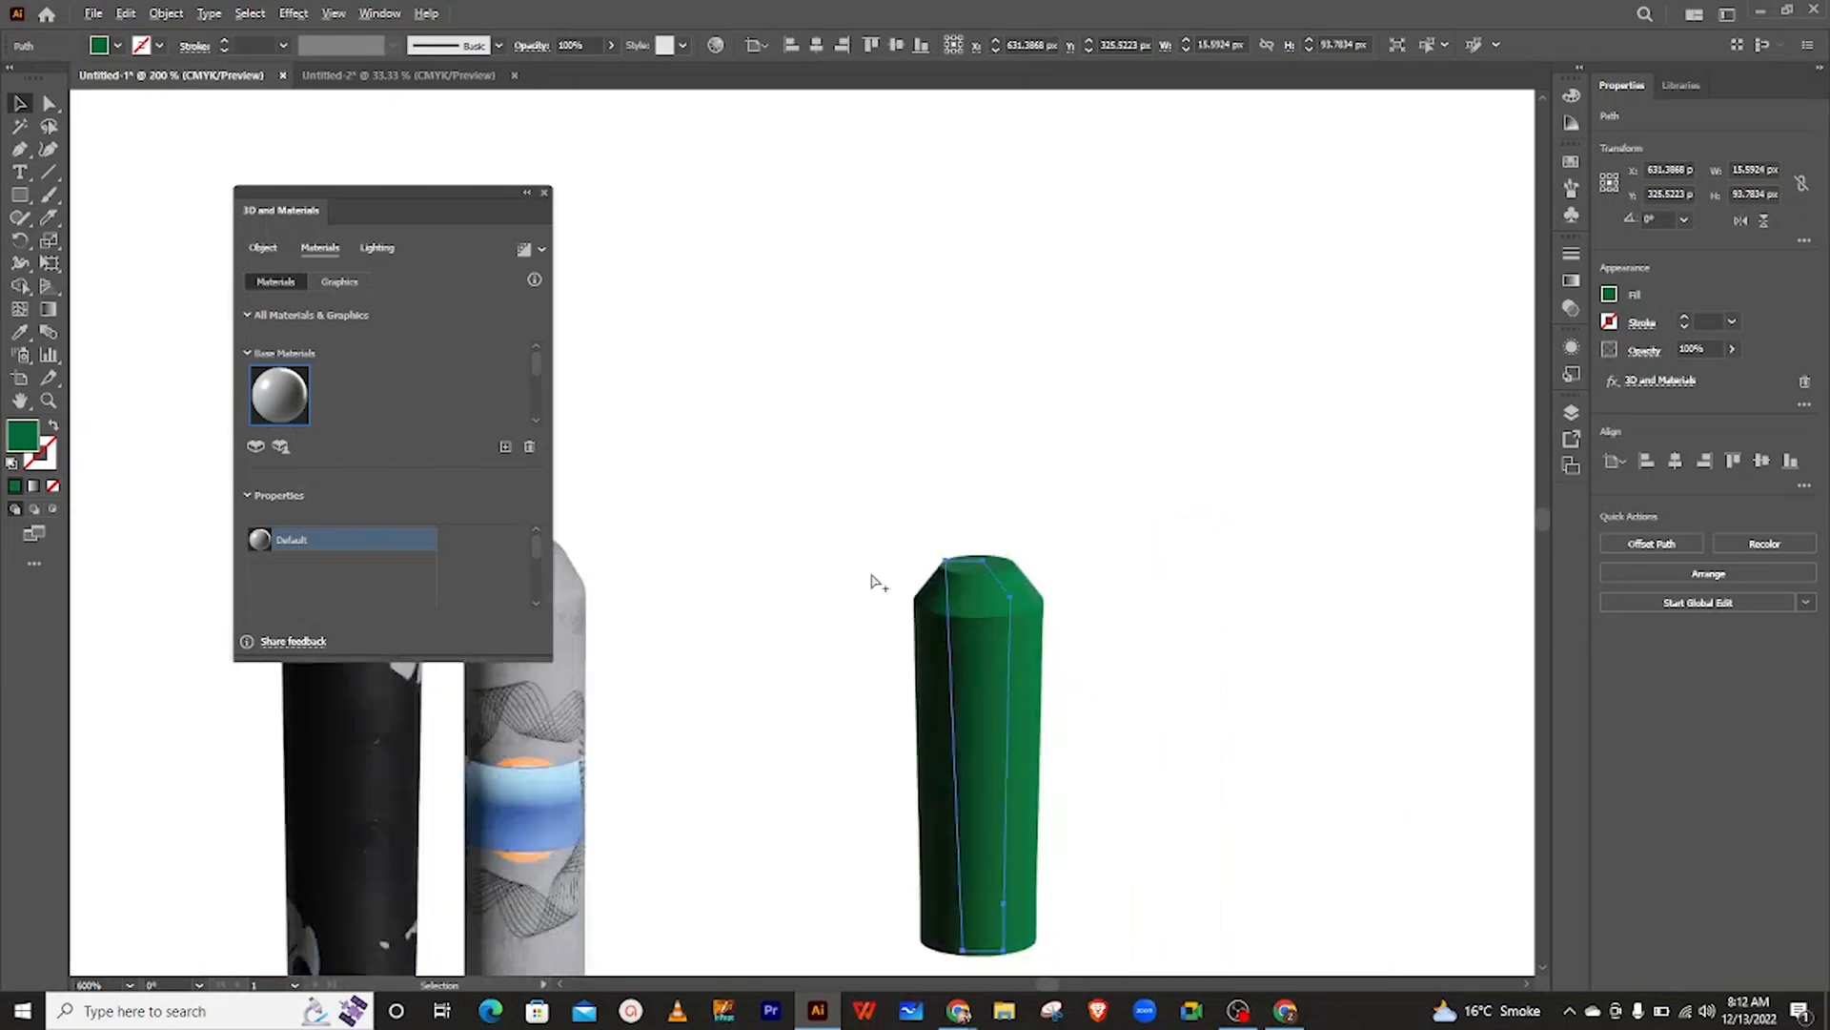
left_click_drag(974, 617, 947, 438)
scroll(944, 430, "up", 1)
scroll(943, 424, "up", 2)
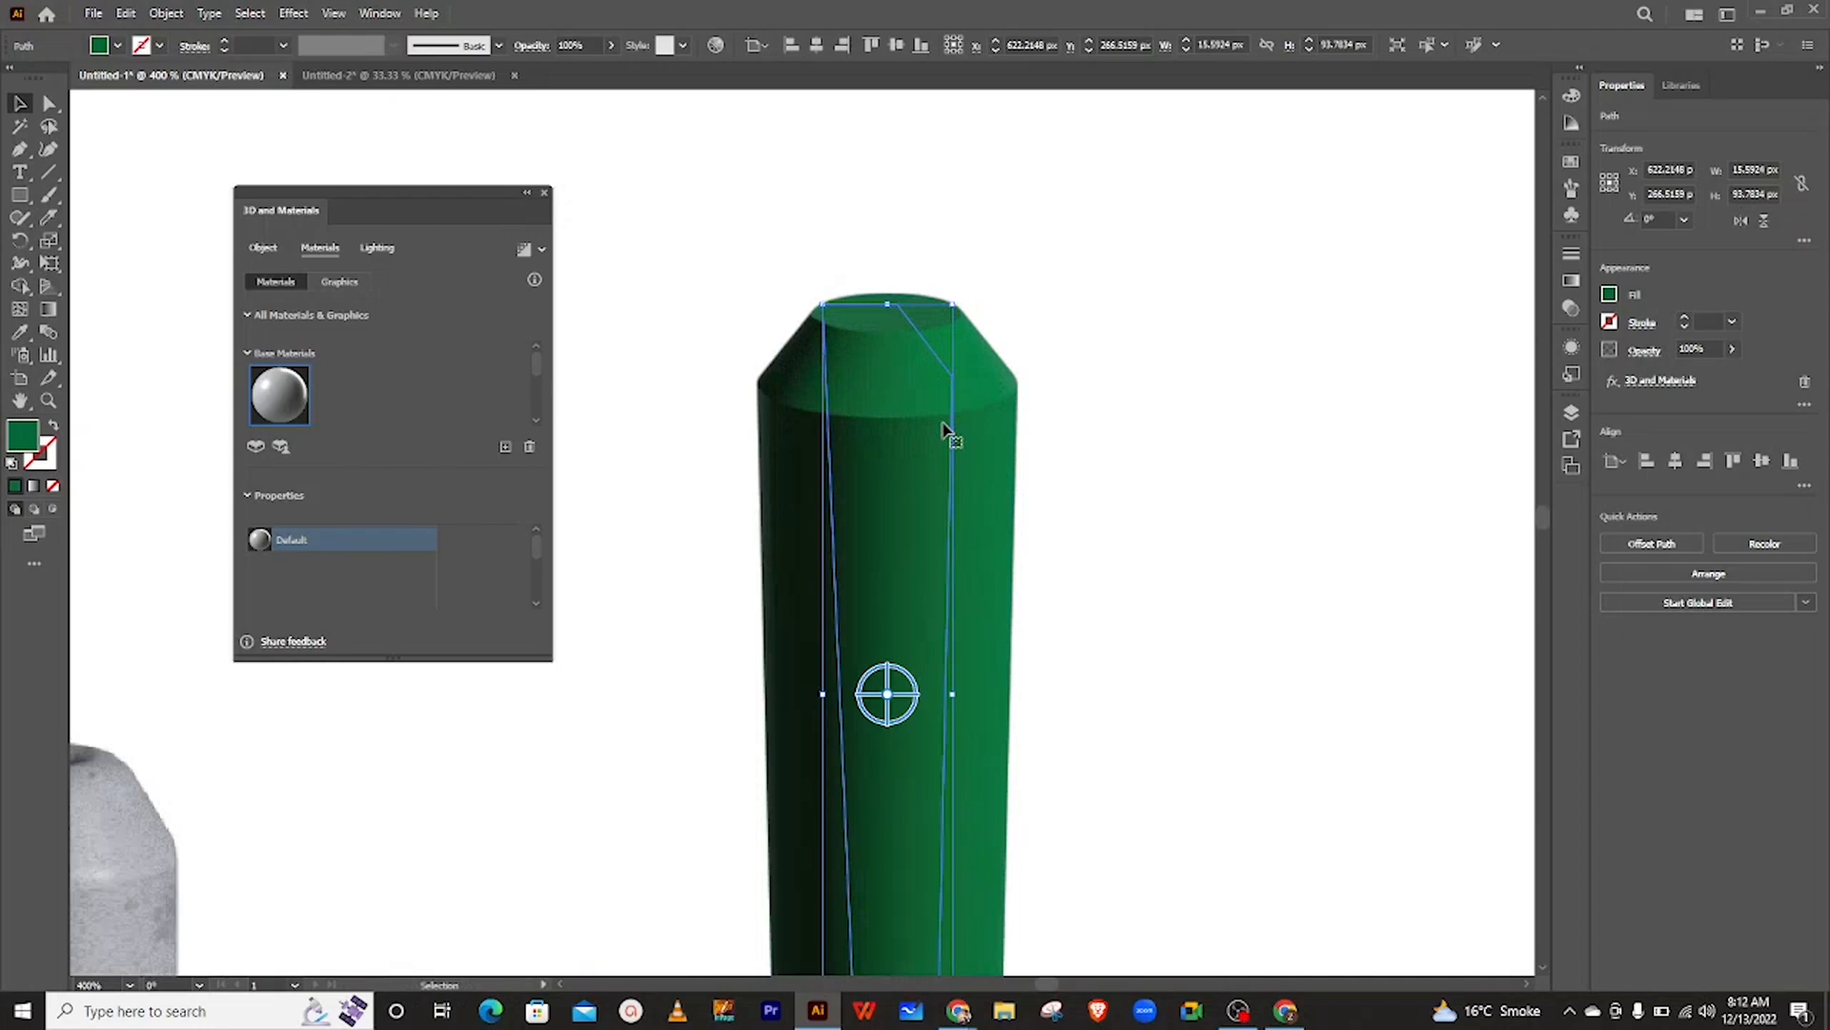
left_click_drag(954, 496, 946, 341)
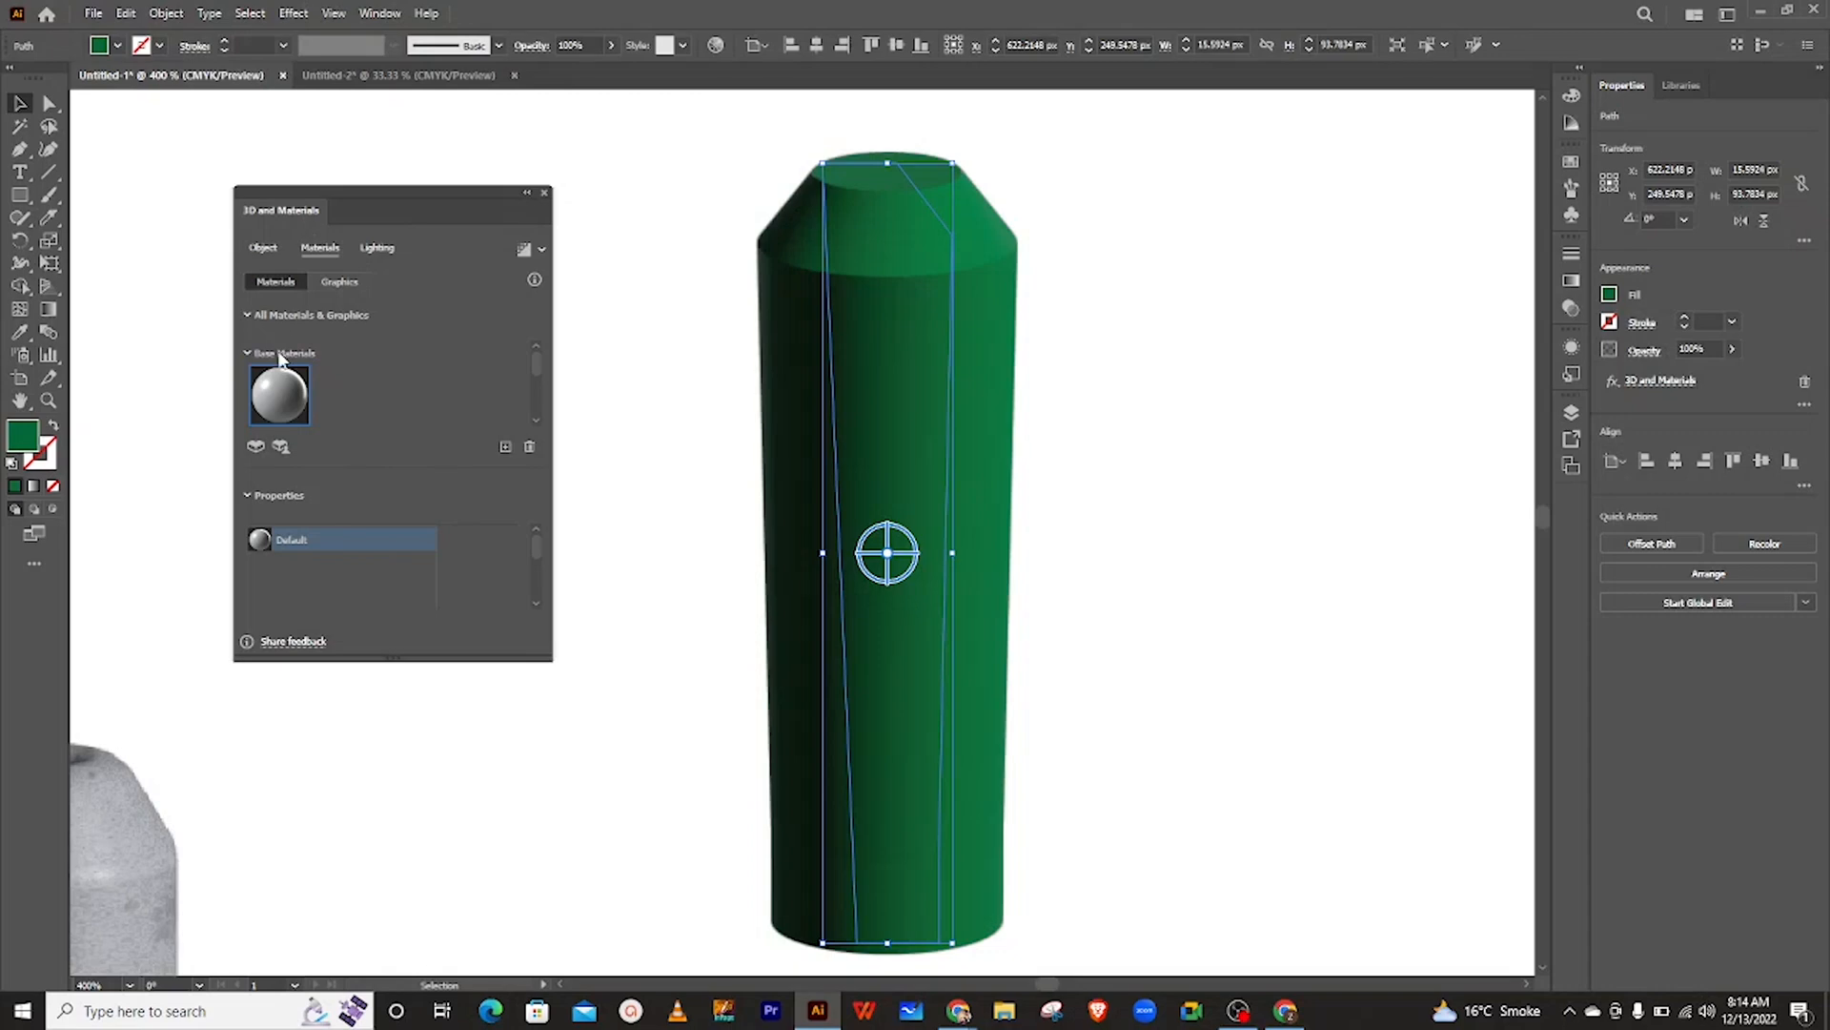
- Try the Painted Wood Parquet Cube material on the revolved object and replace it with Natural Plywood
left_click_drag(534, 354, 524, 400)
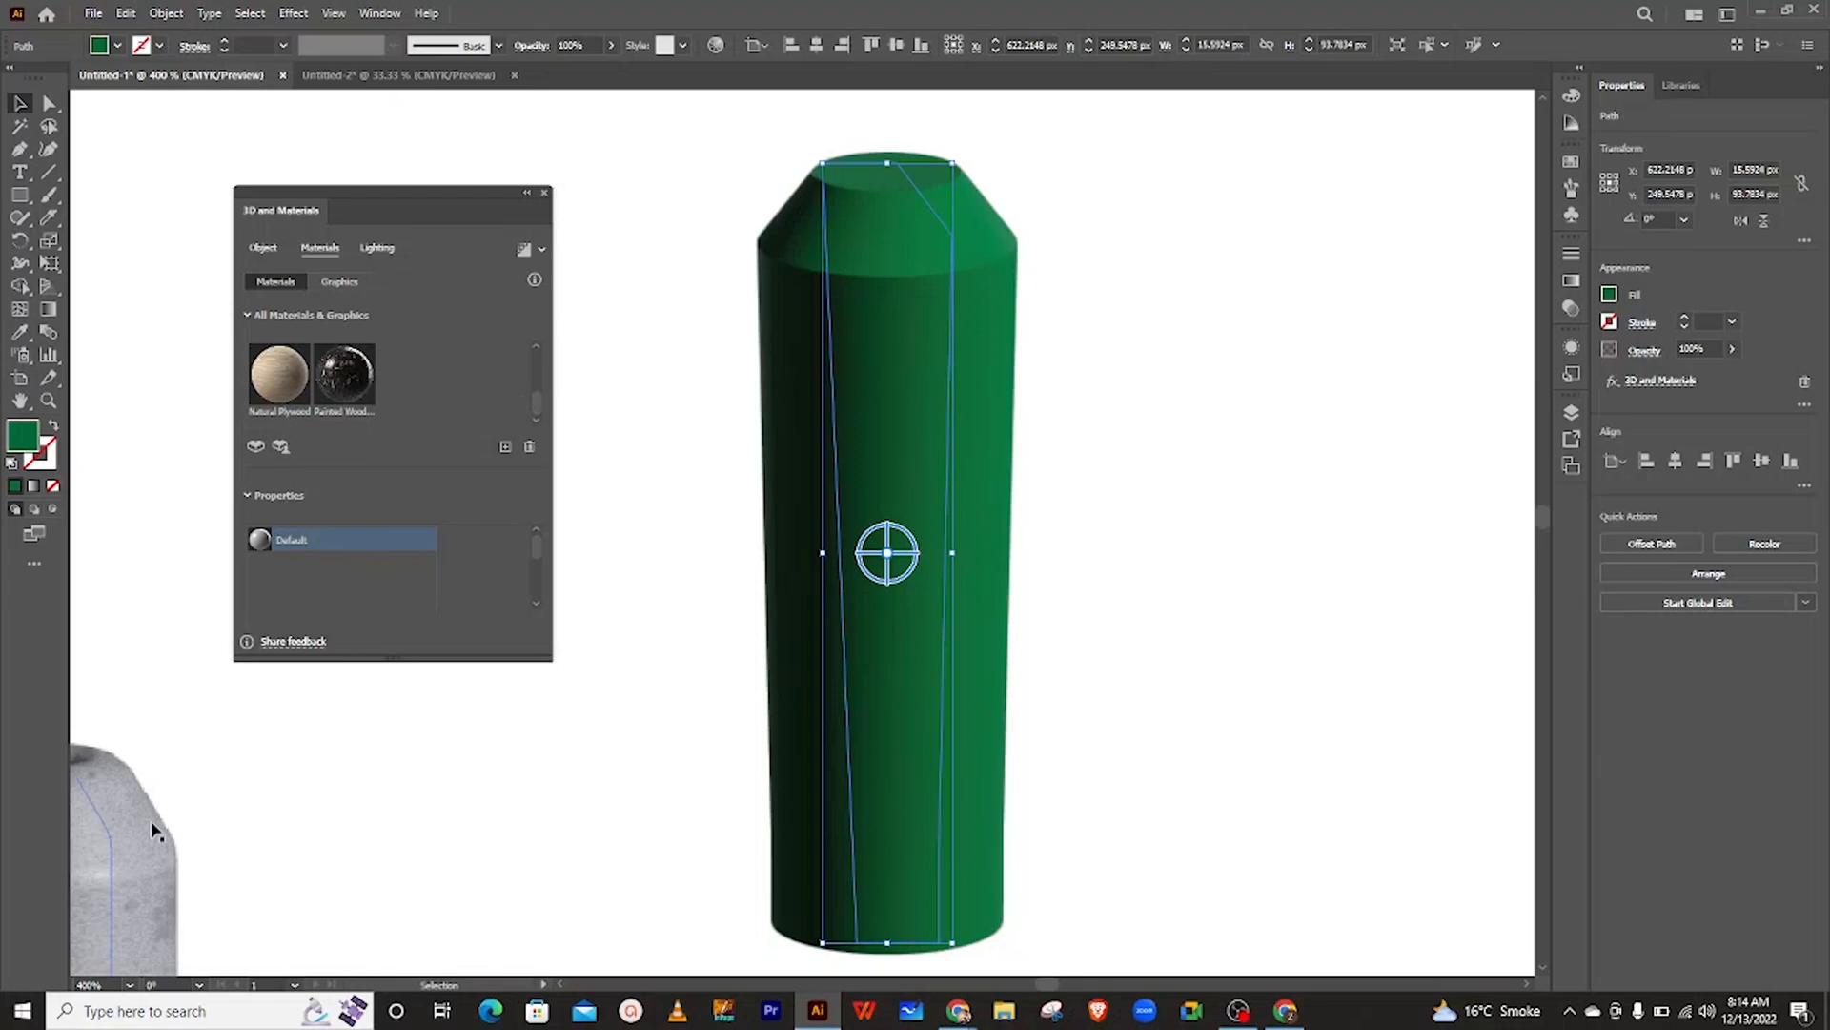
left_click(351, 381)
left_click(584, 387)
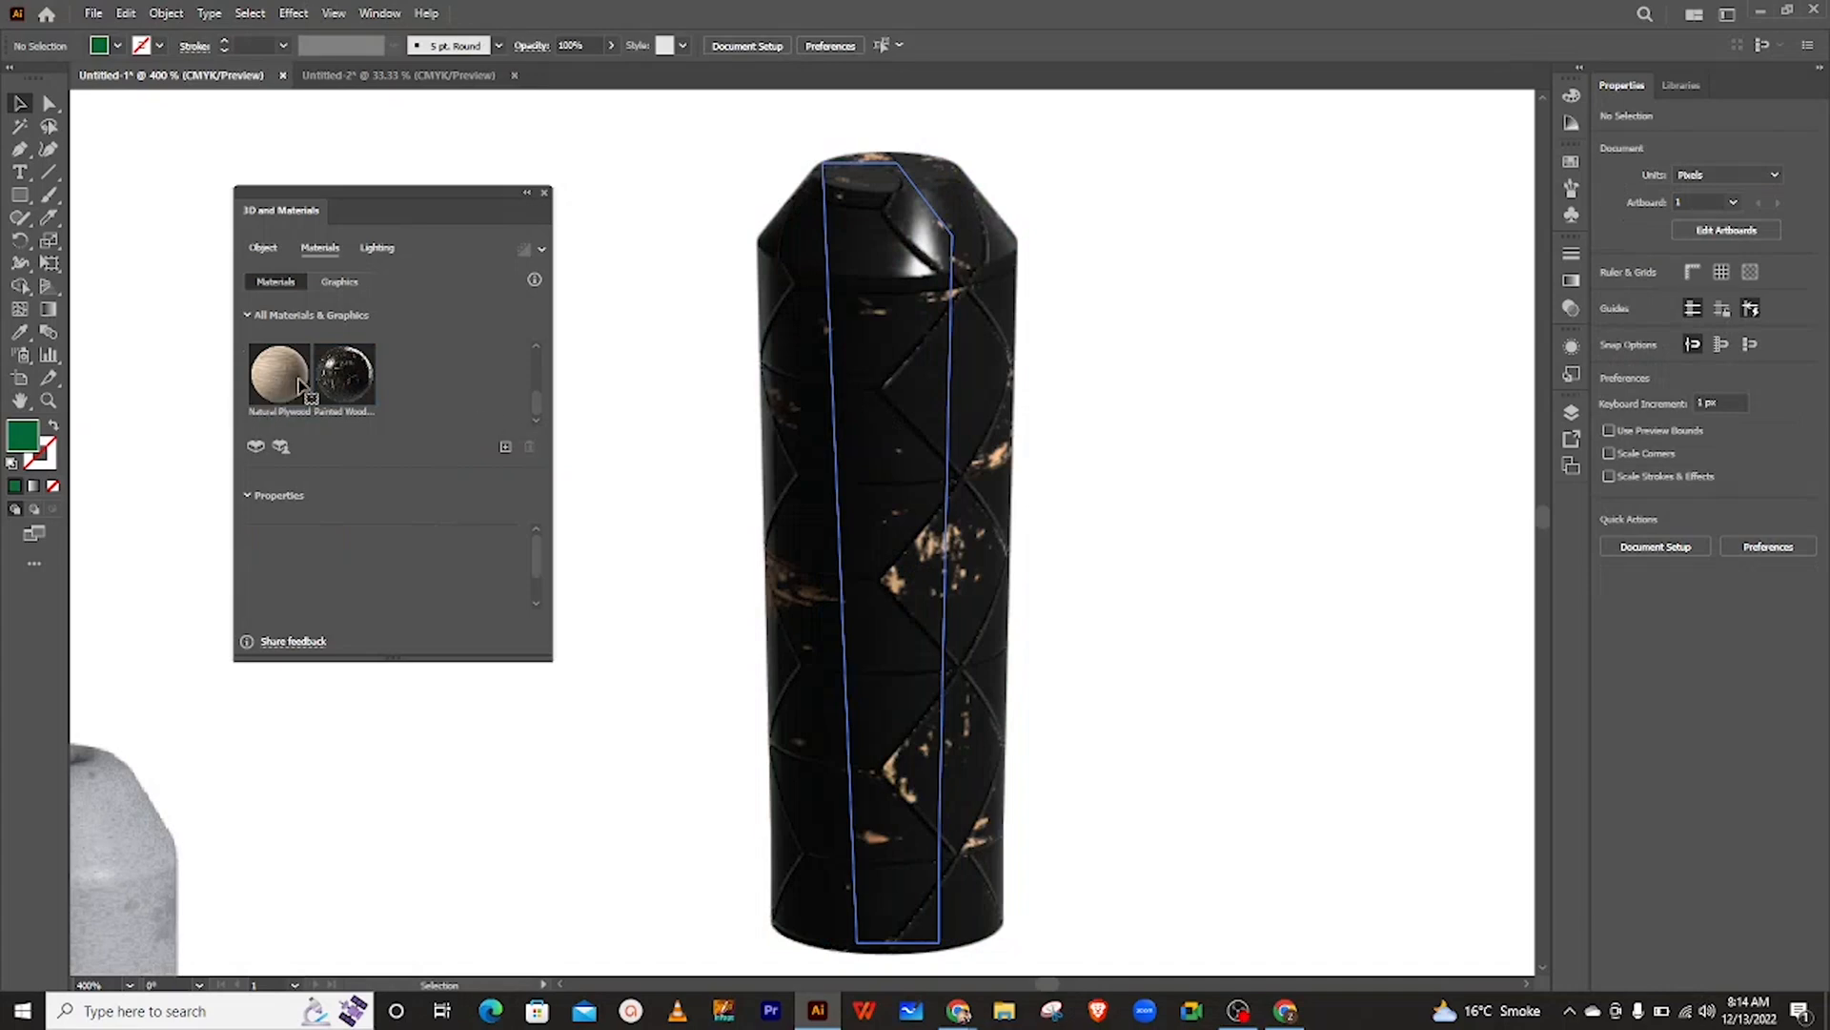
key("ctrl+z")
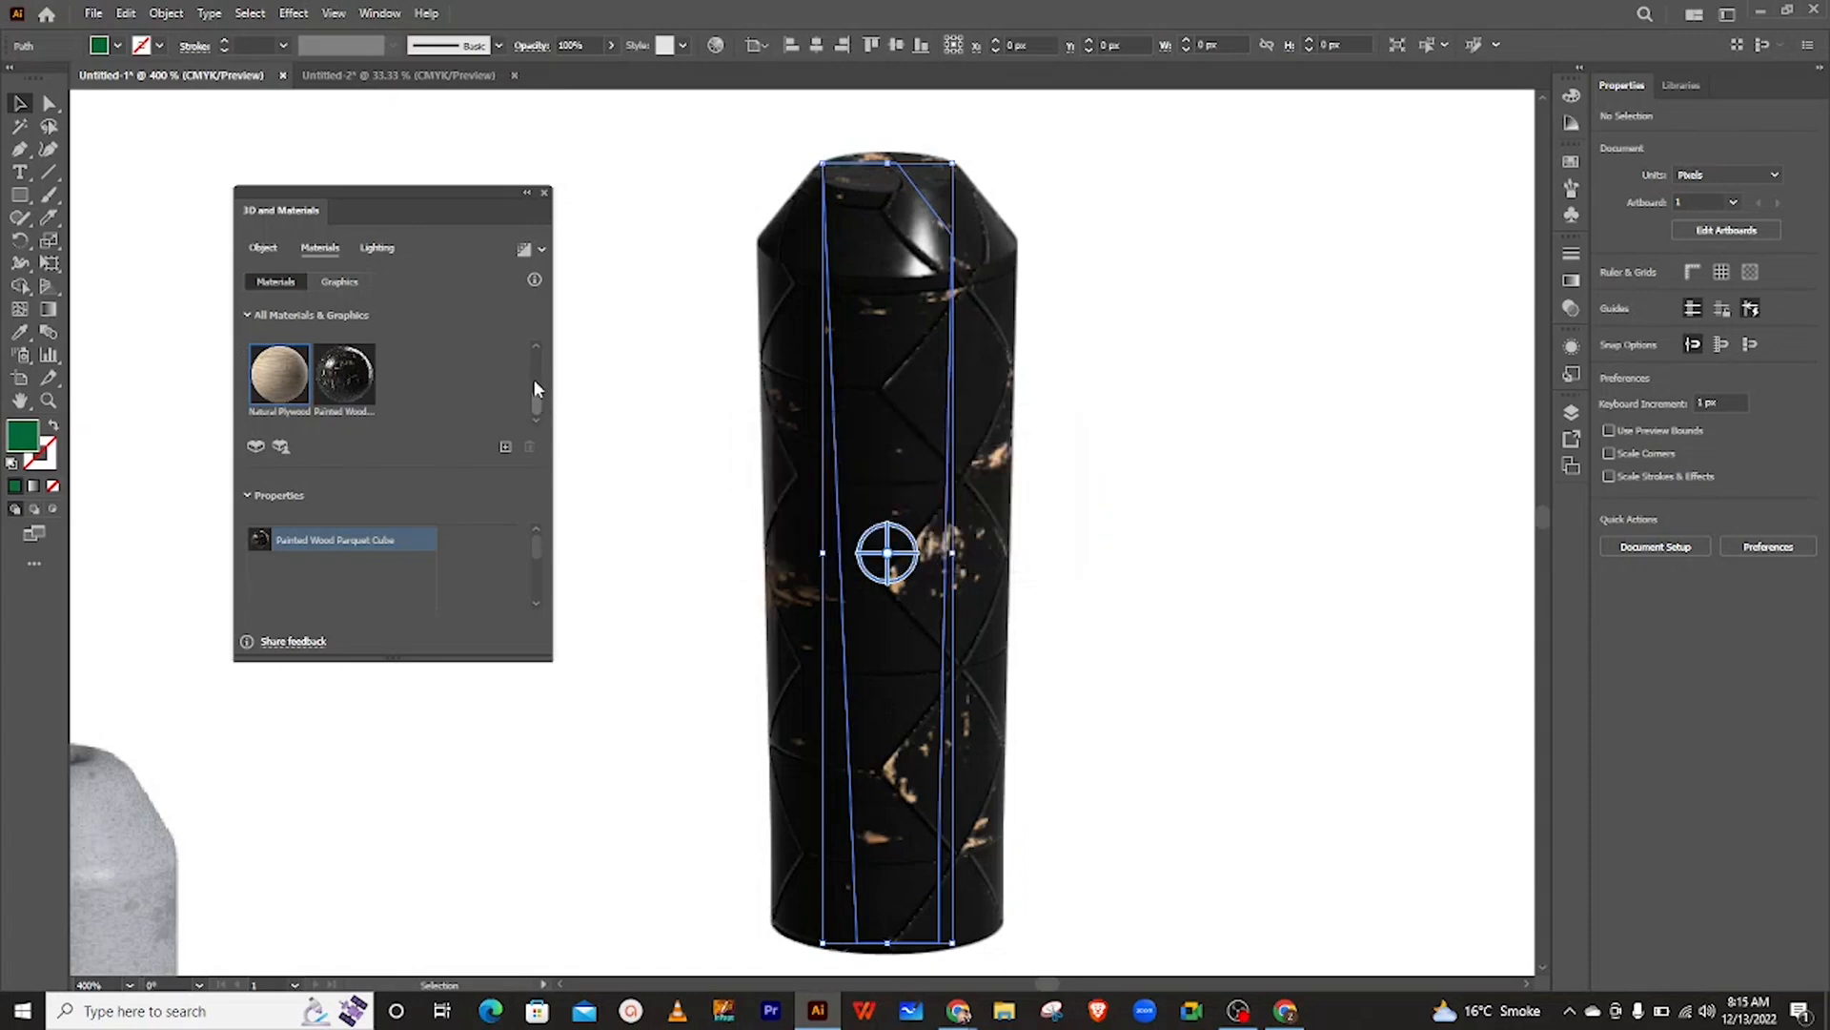
key("ctrl+z")
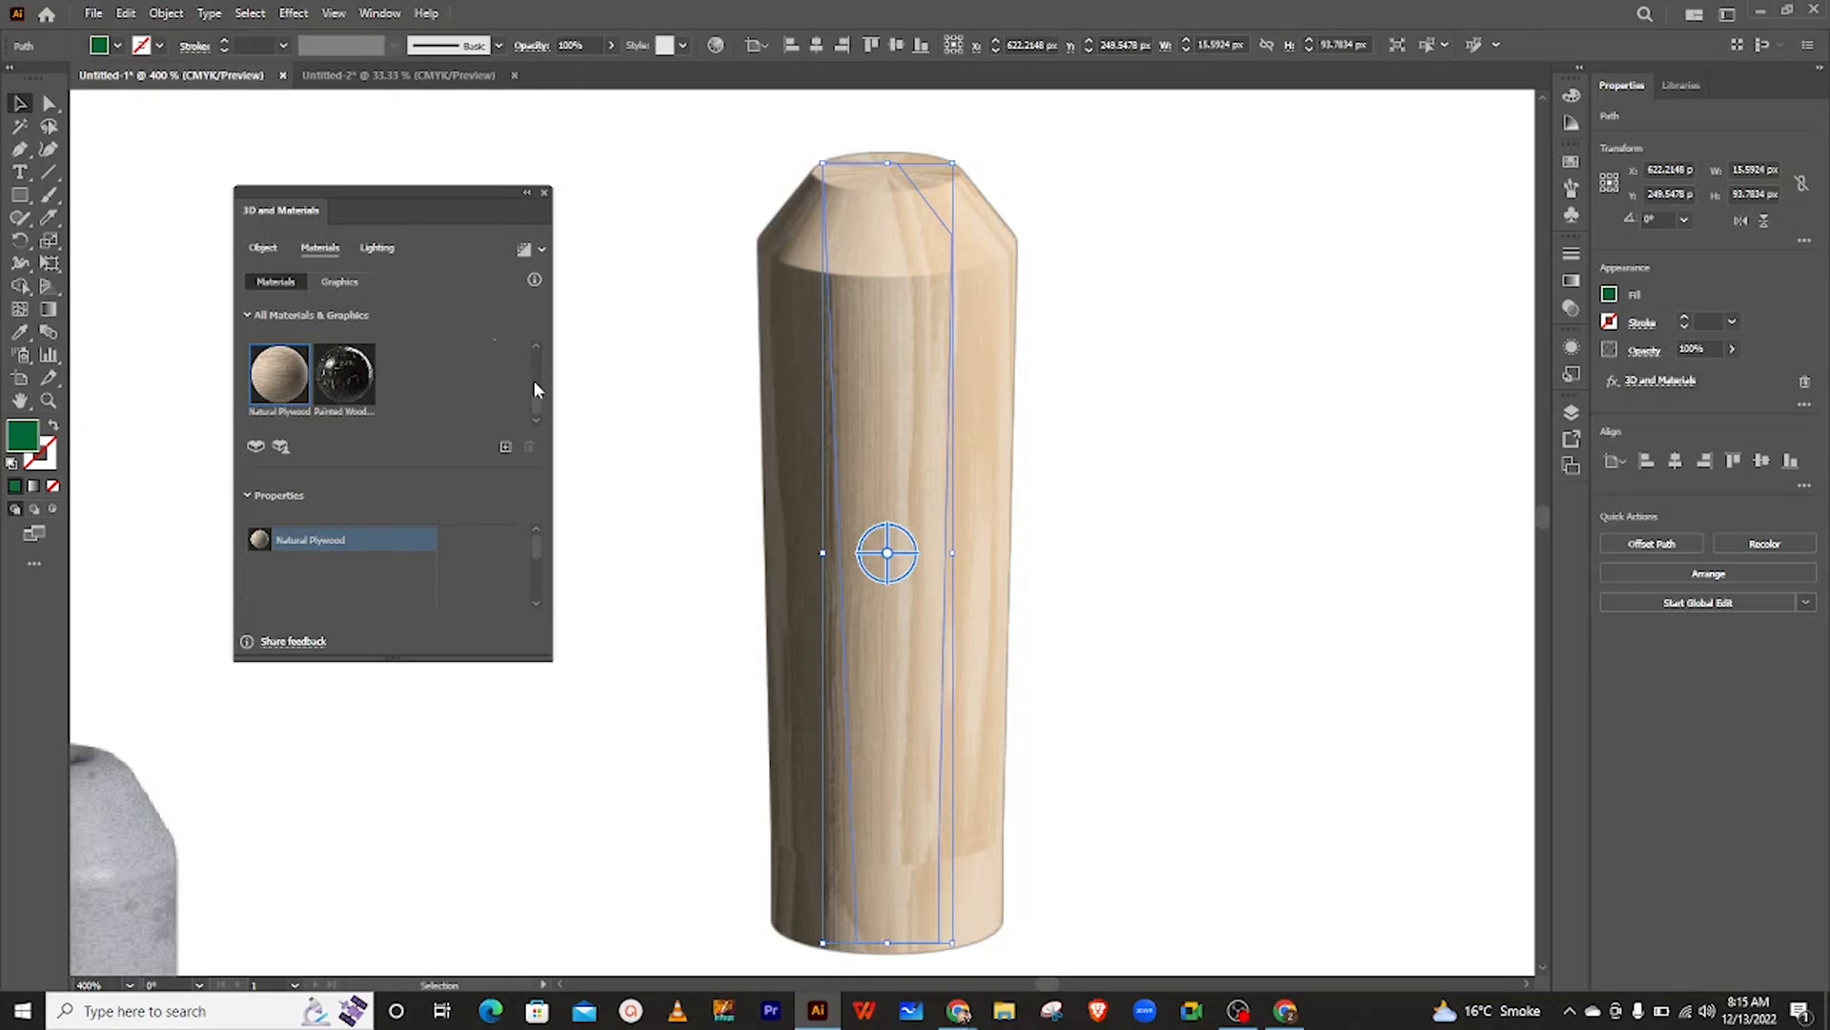
- Try the Larch Wood Varnished material on the revolved object
left_click(534, 345)
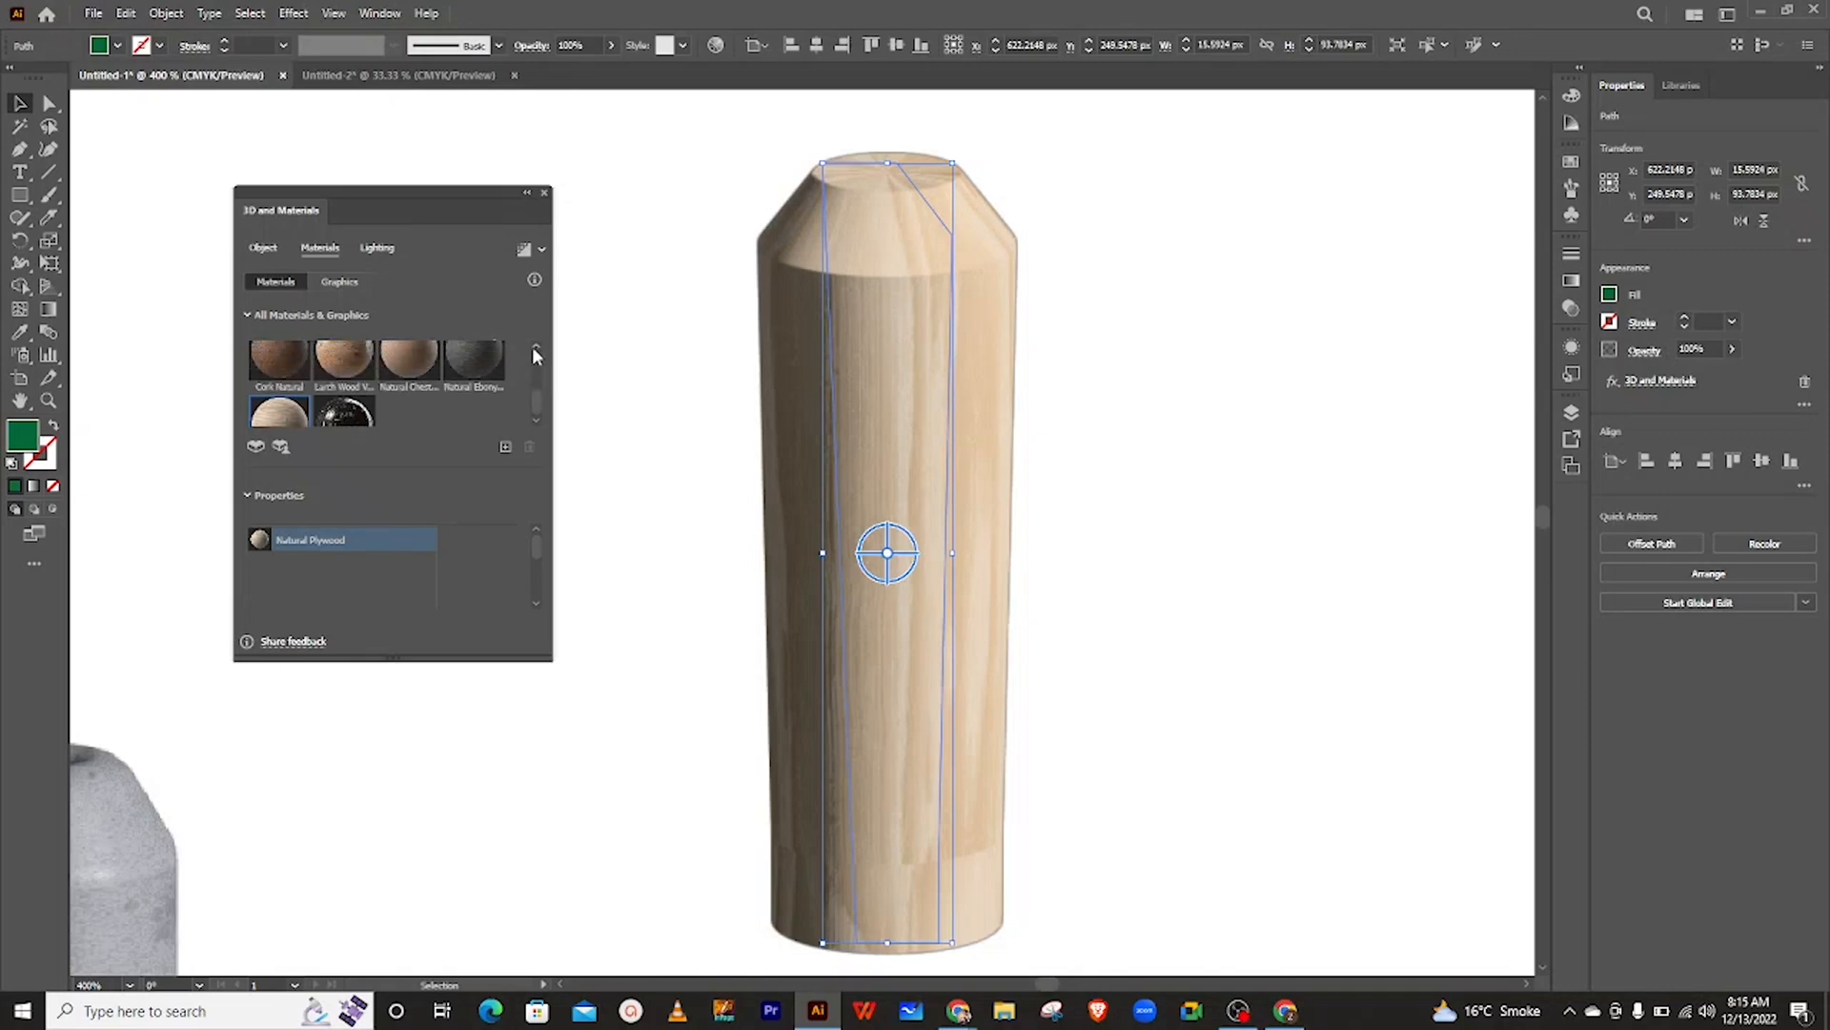
left_click(534, 347)
left_click(341, 407)
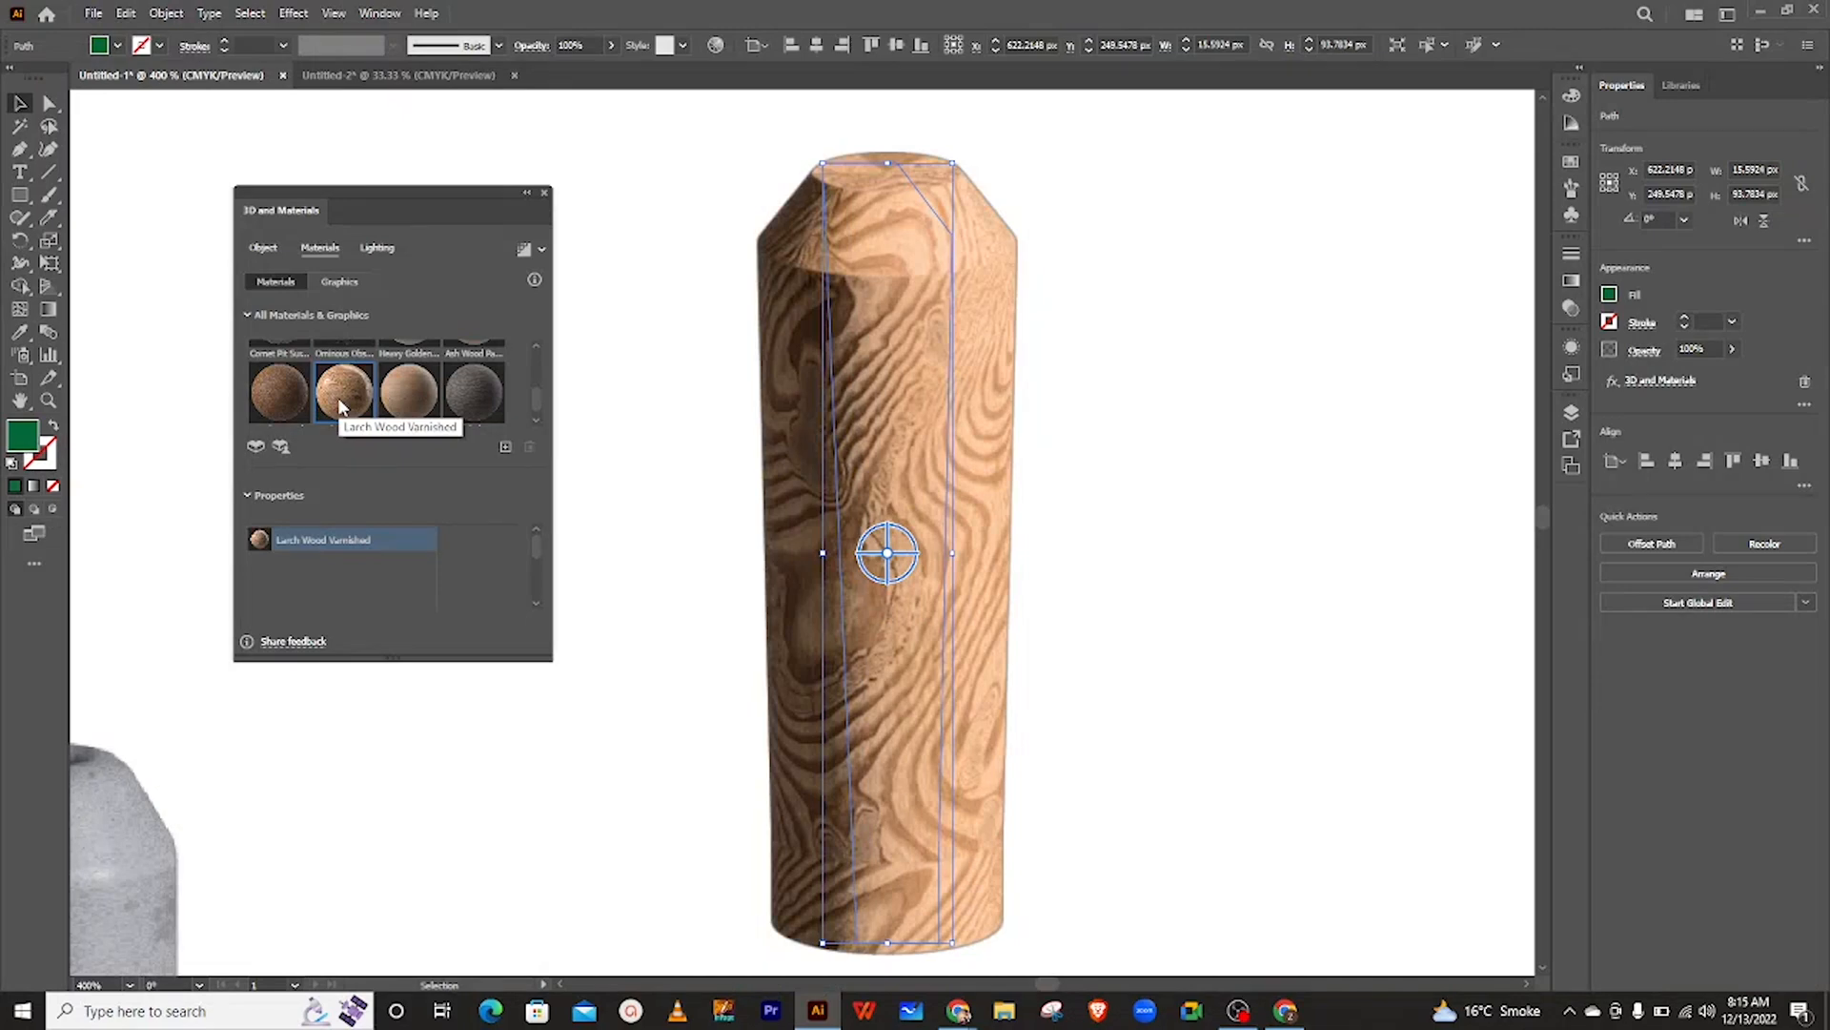
- Try Marble Paint on the revolved object and replace it with the Ripstop Fabric Sand Digital Camouflage material
left_click_drag(535, 398, 538, 394)
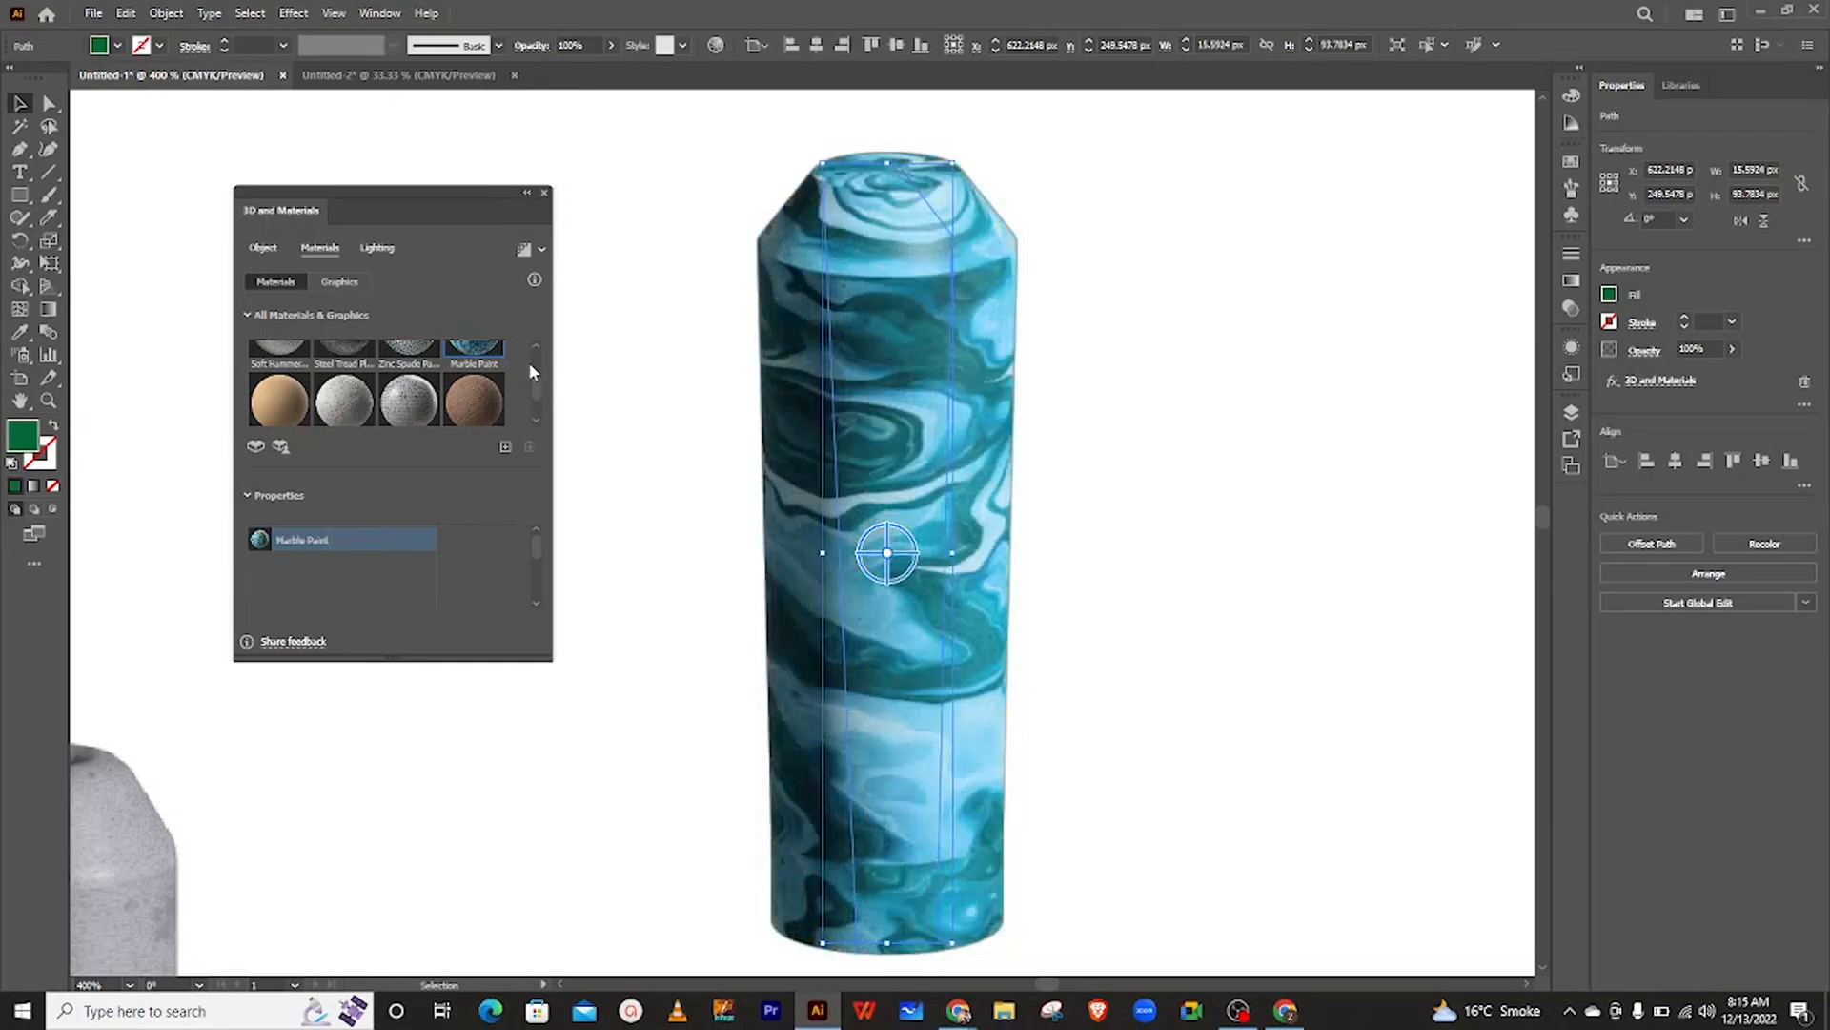
mouse_move(533, 381)
left_mouse_down()
mouse_move(537, 357)
mouse_move(535, 374)
left_mouse_up()
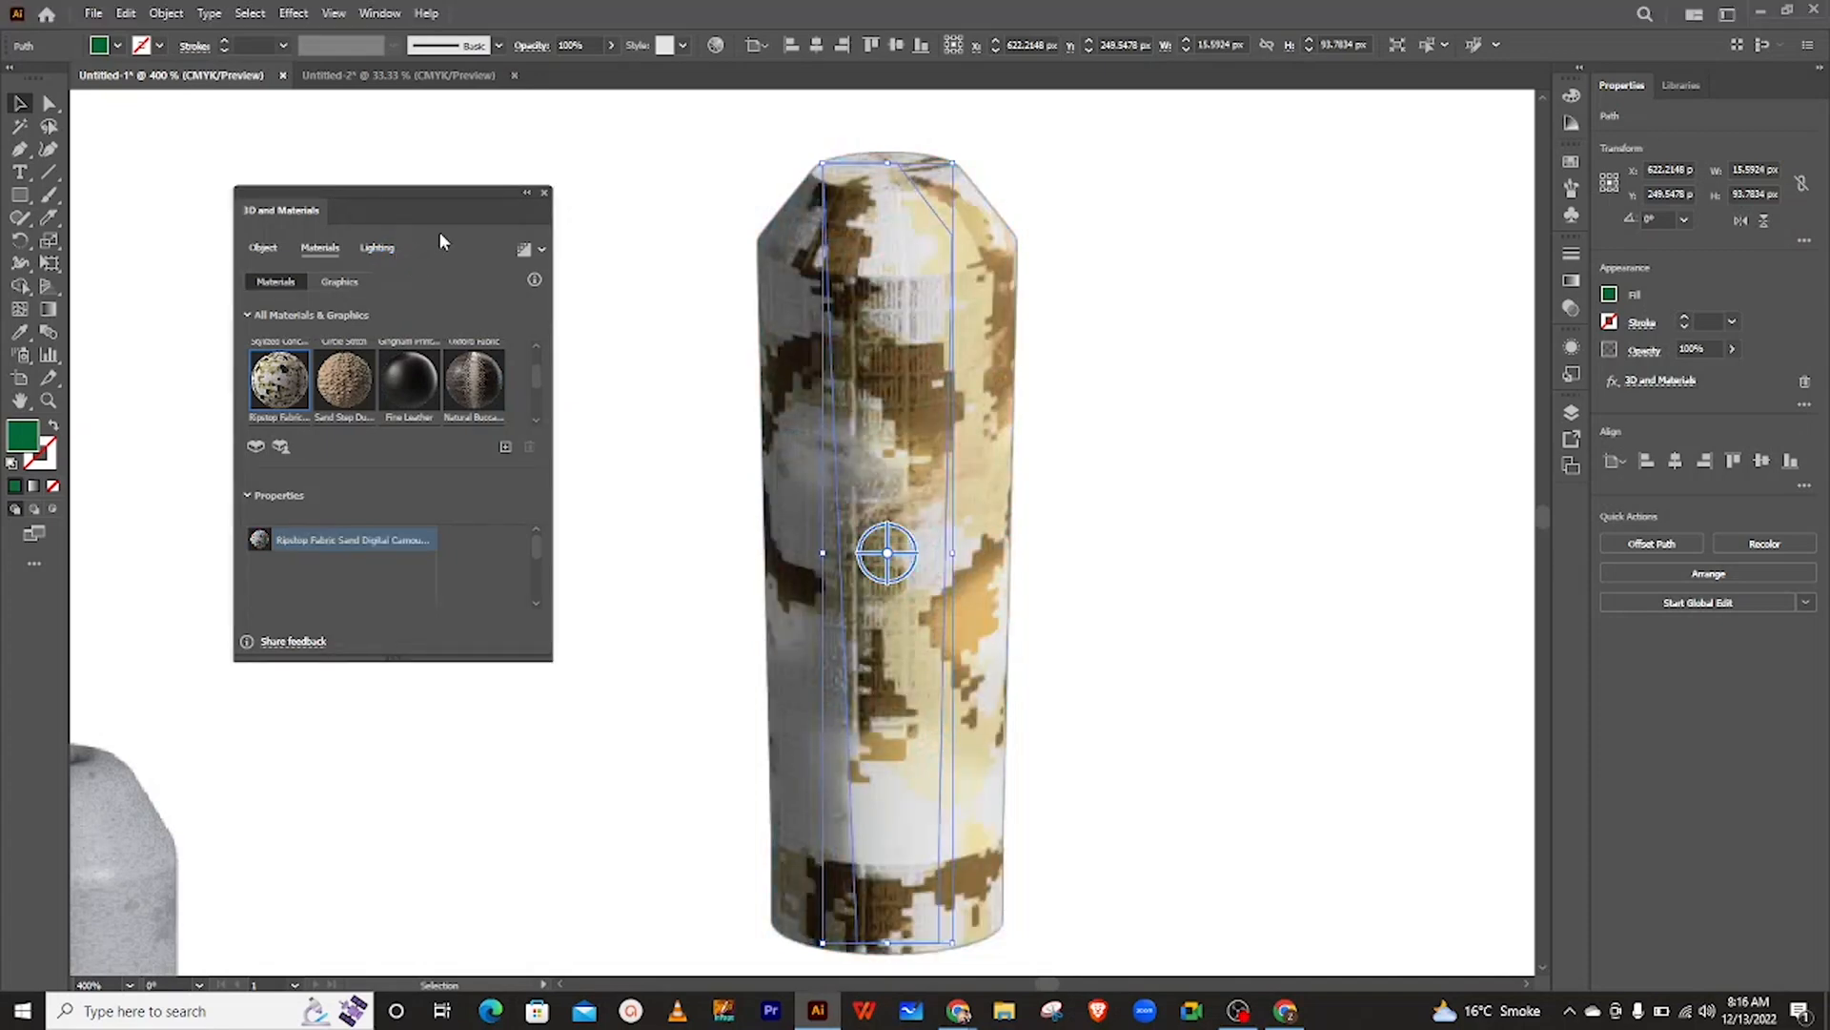
- Review the lighting settings in an enlarged 3D and Materials panel placed beside the object, and return to the object settings
left_click(391, 249)
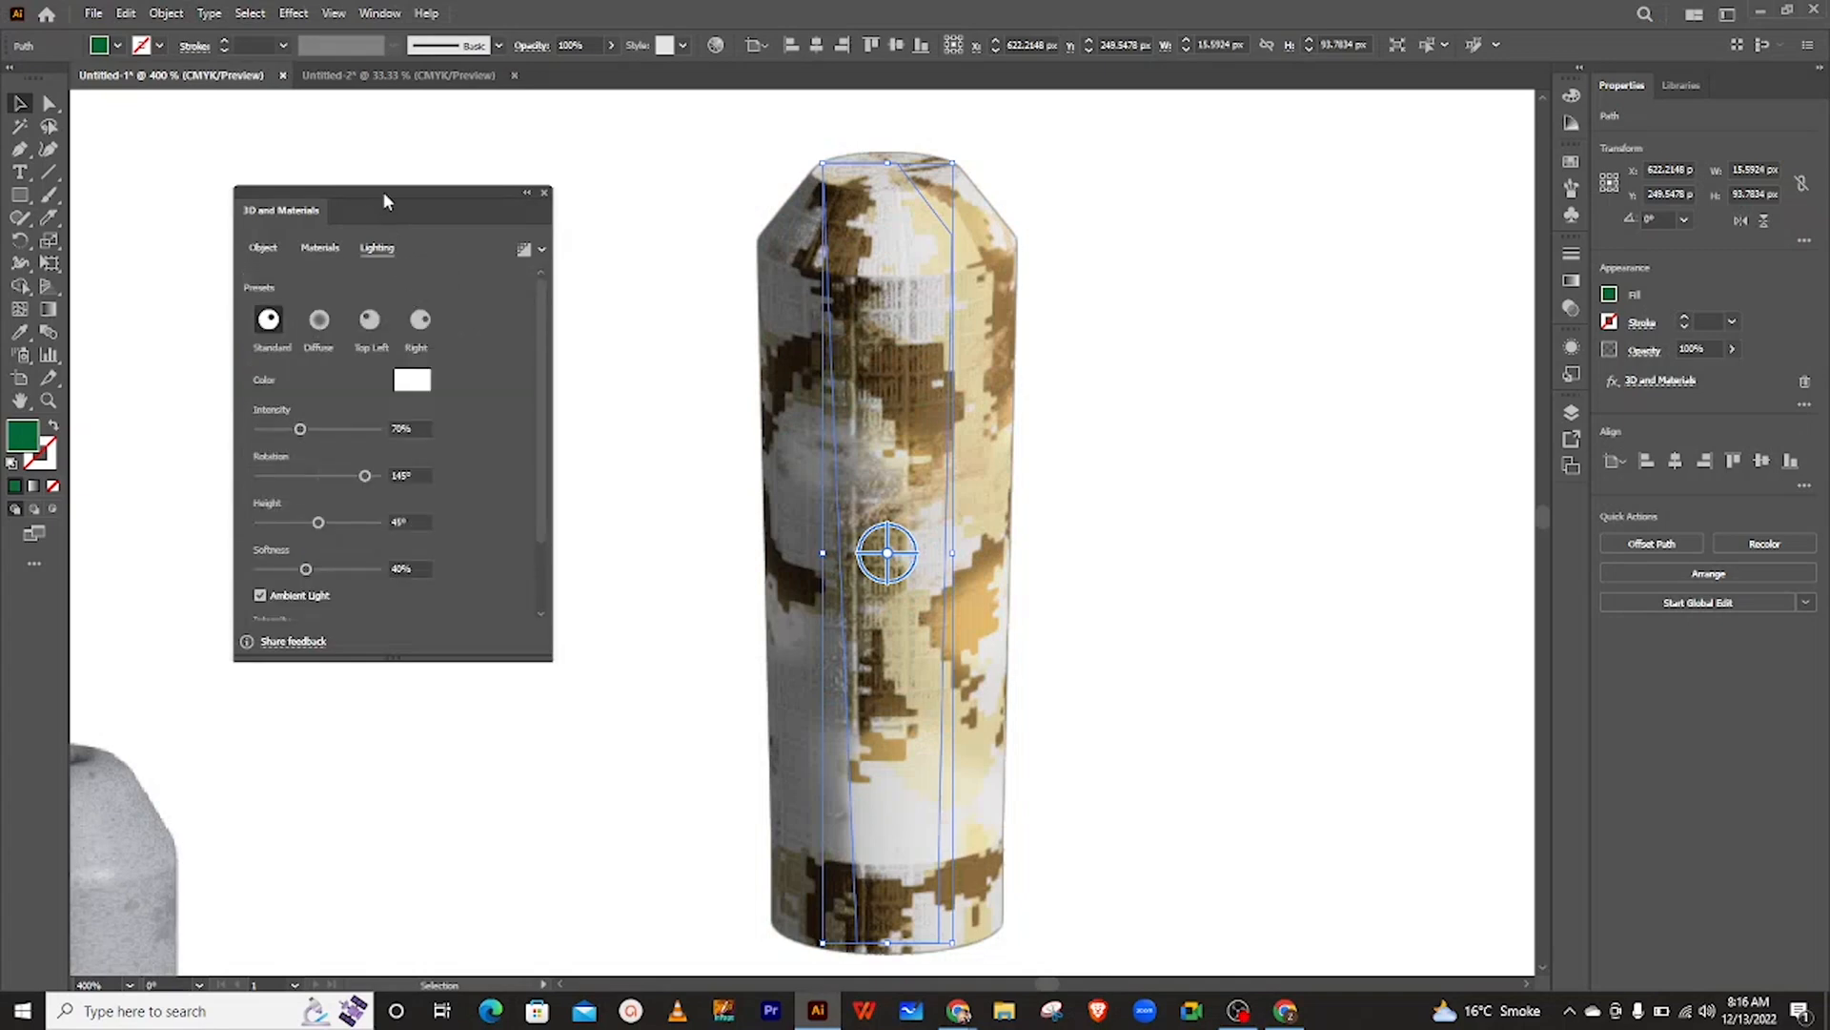
left_click_drag(402, 229, 462, 238)
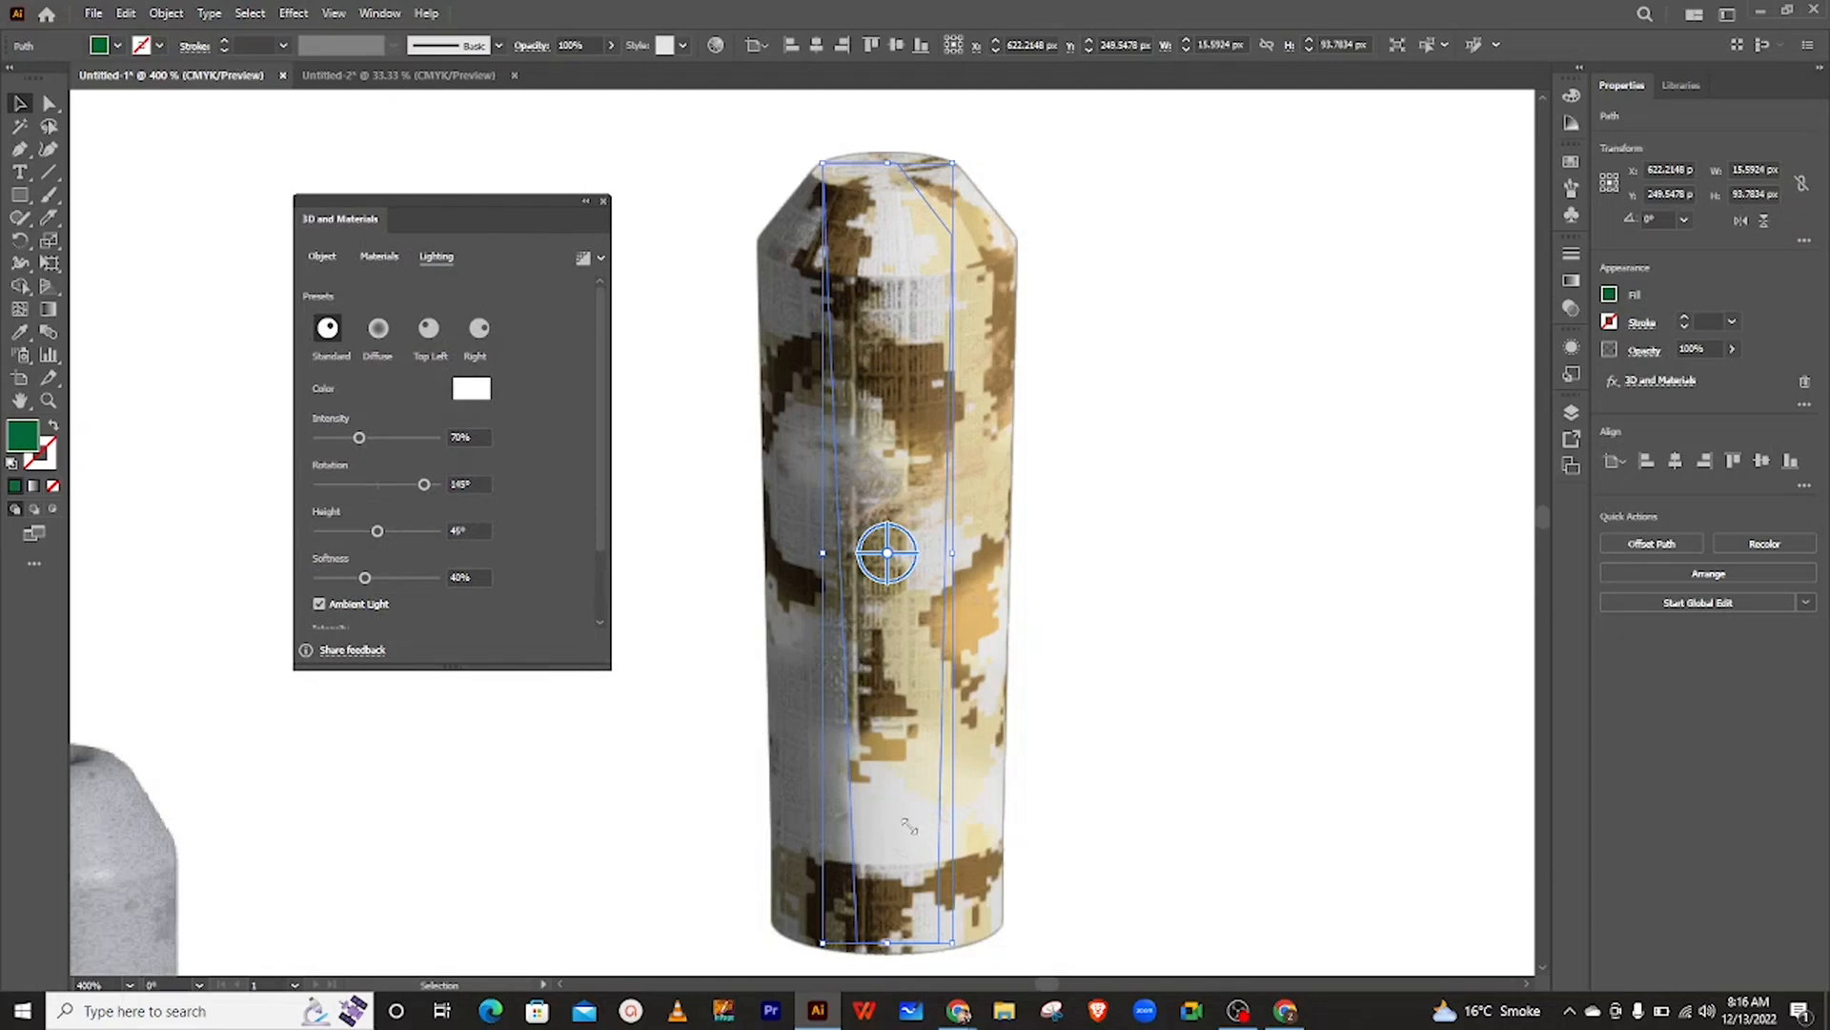
left_click_drag(611, 668, 912, 829)
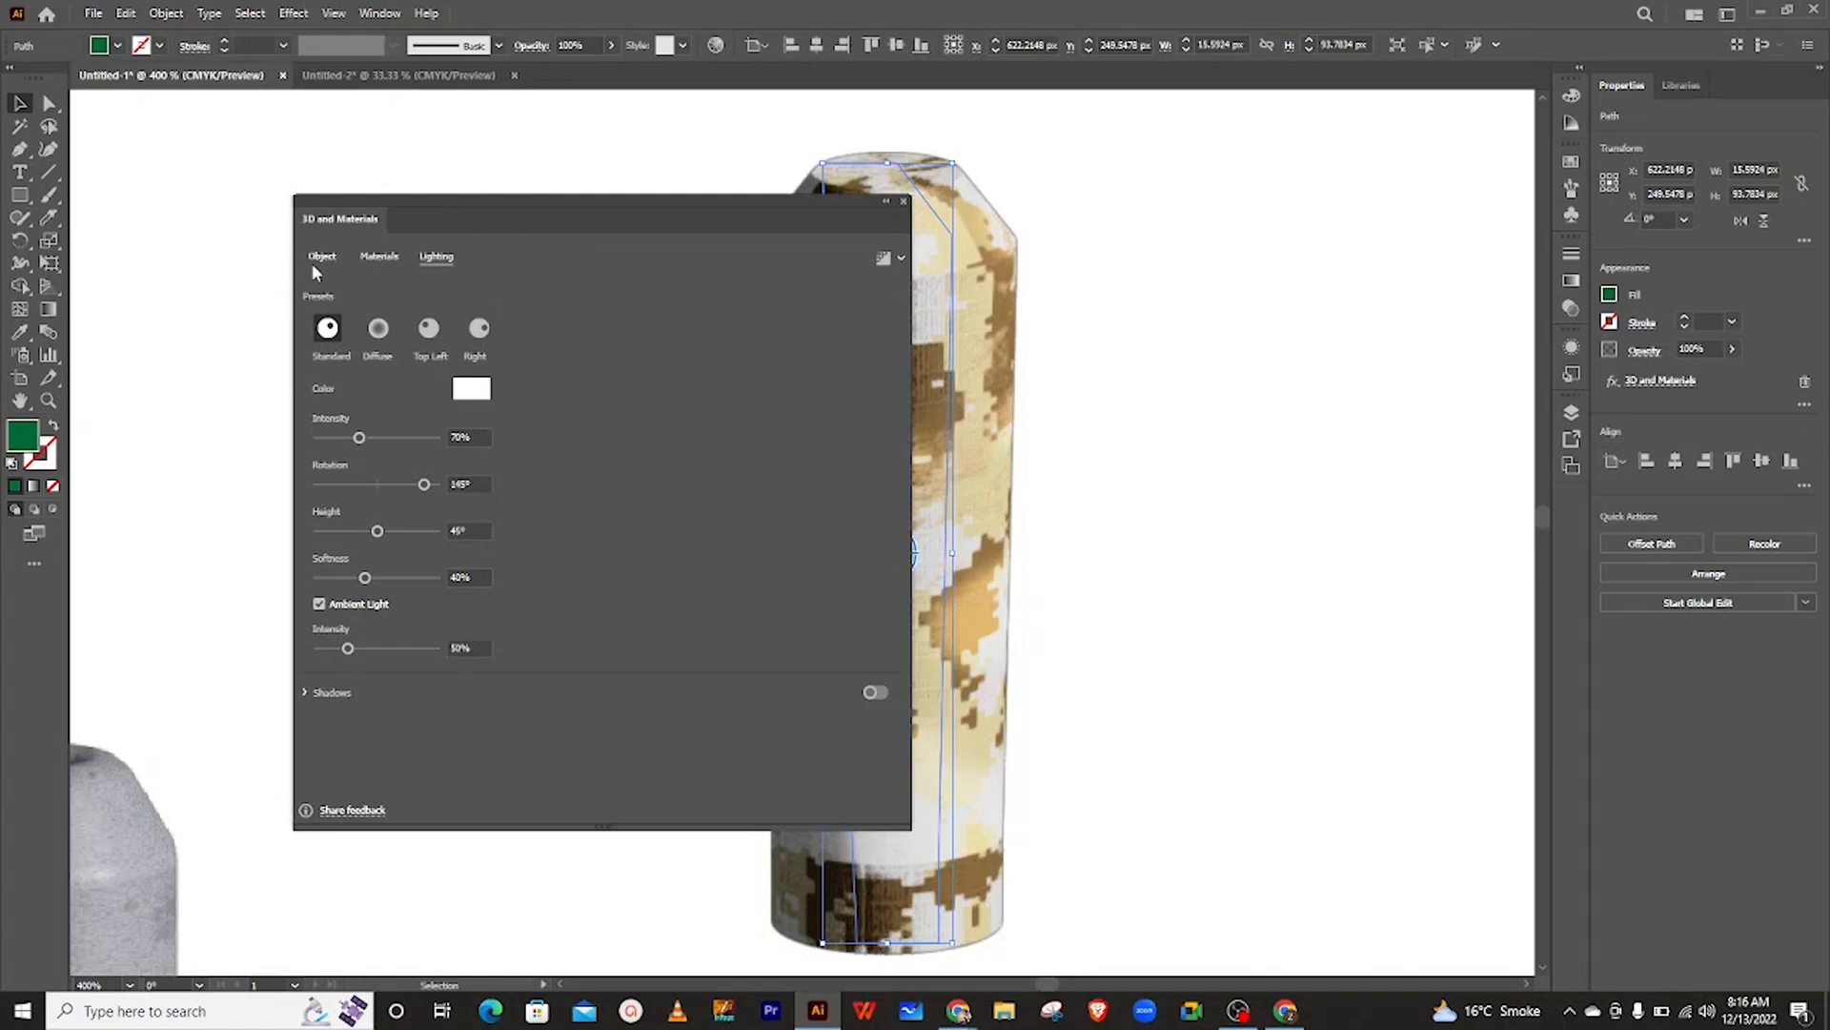
left_click_drag(467, 227, 617, 239)
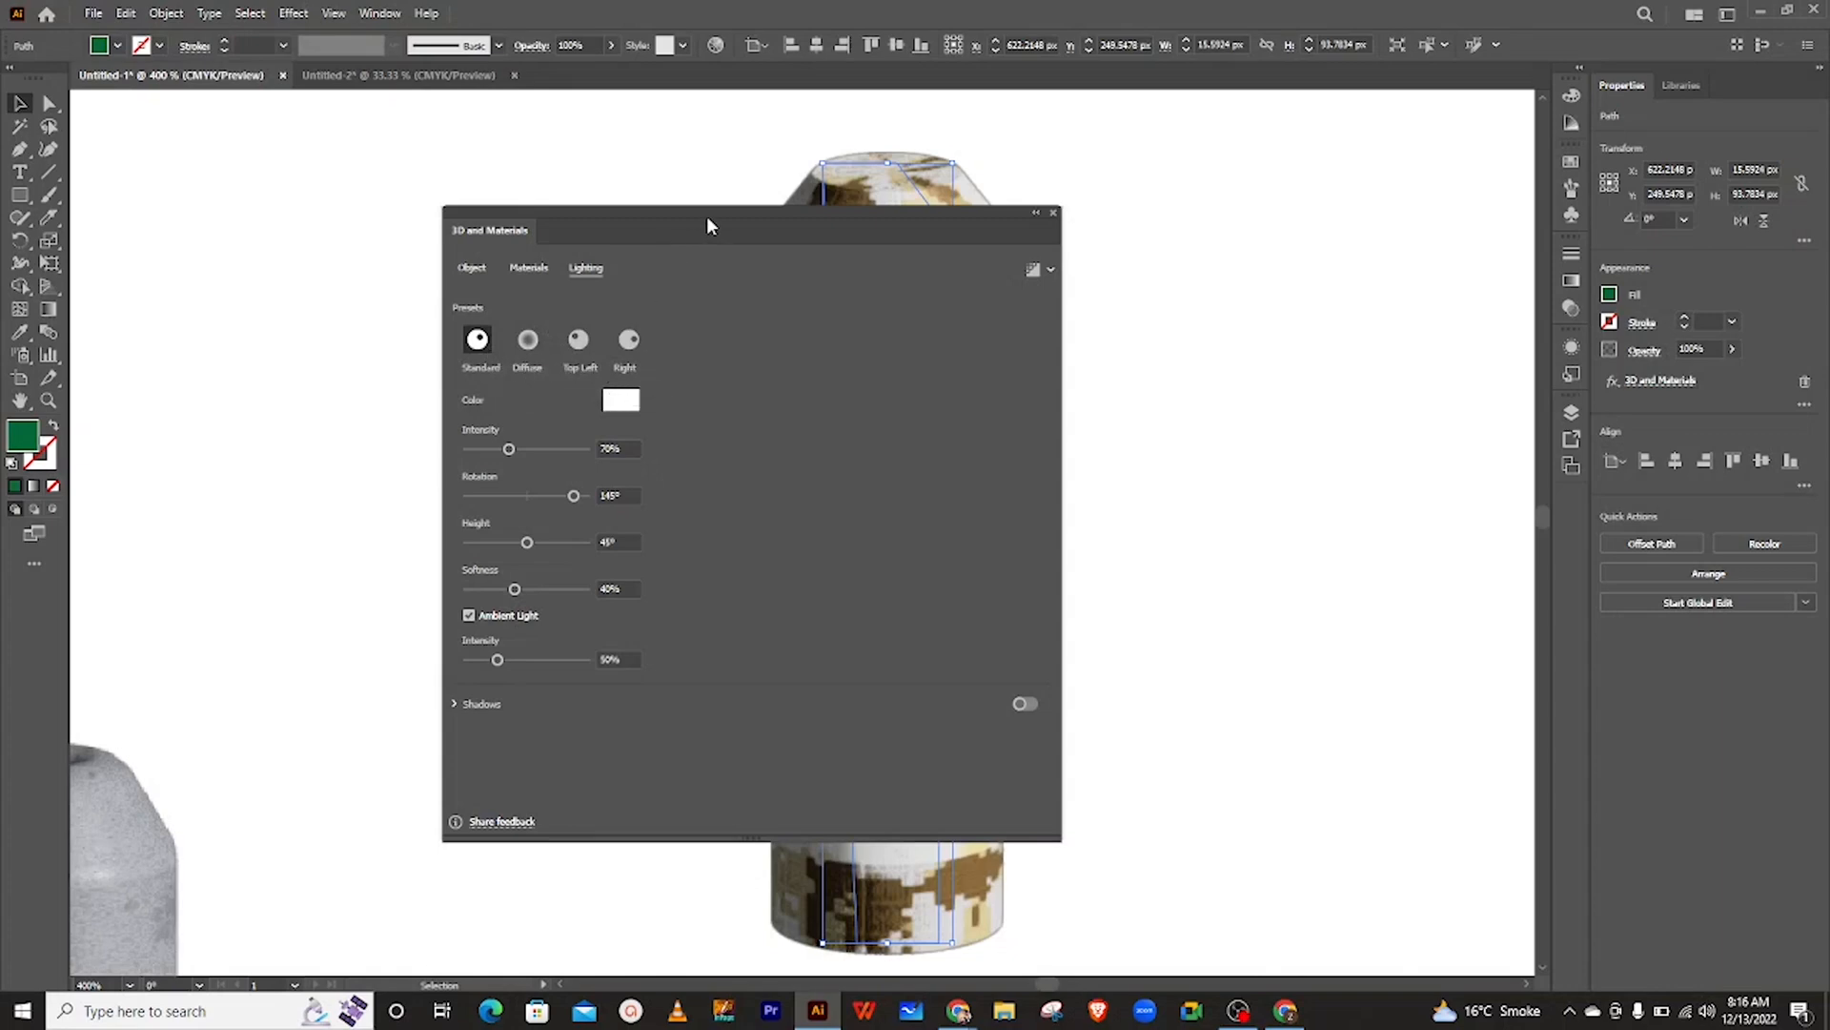
left_click_drag(627, 225, 329, 200)
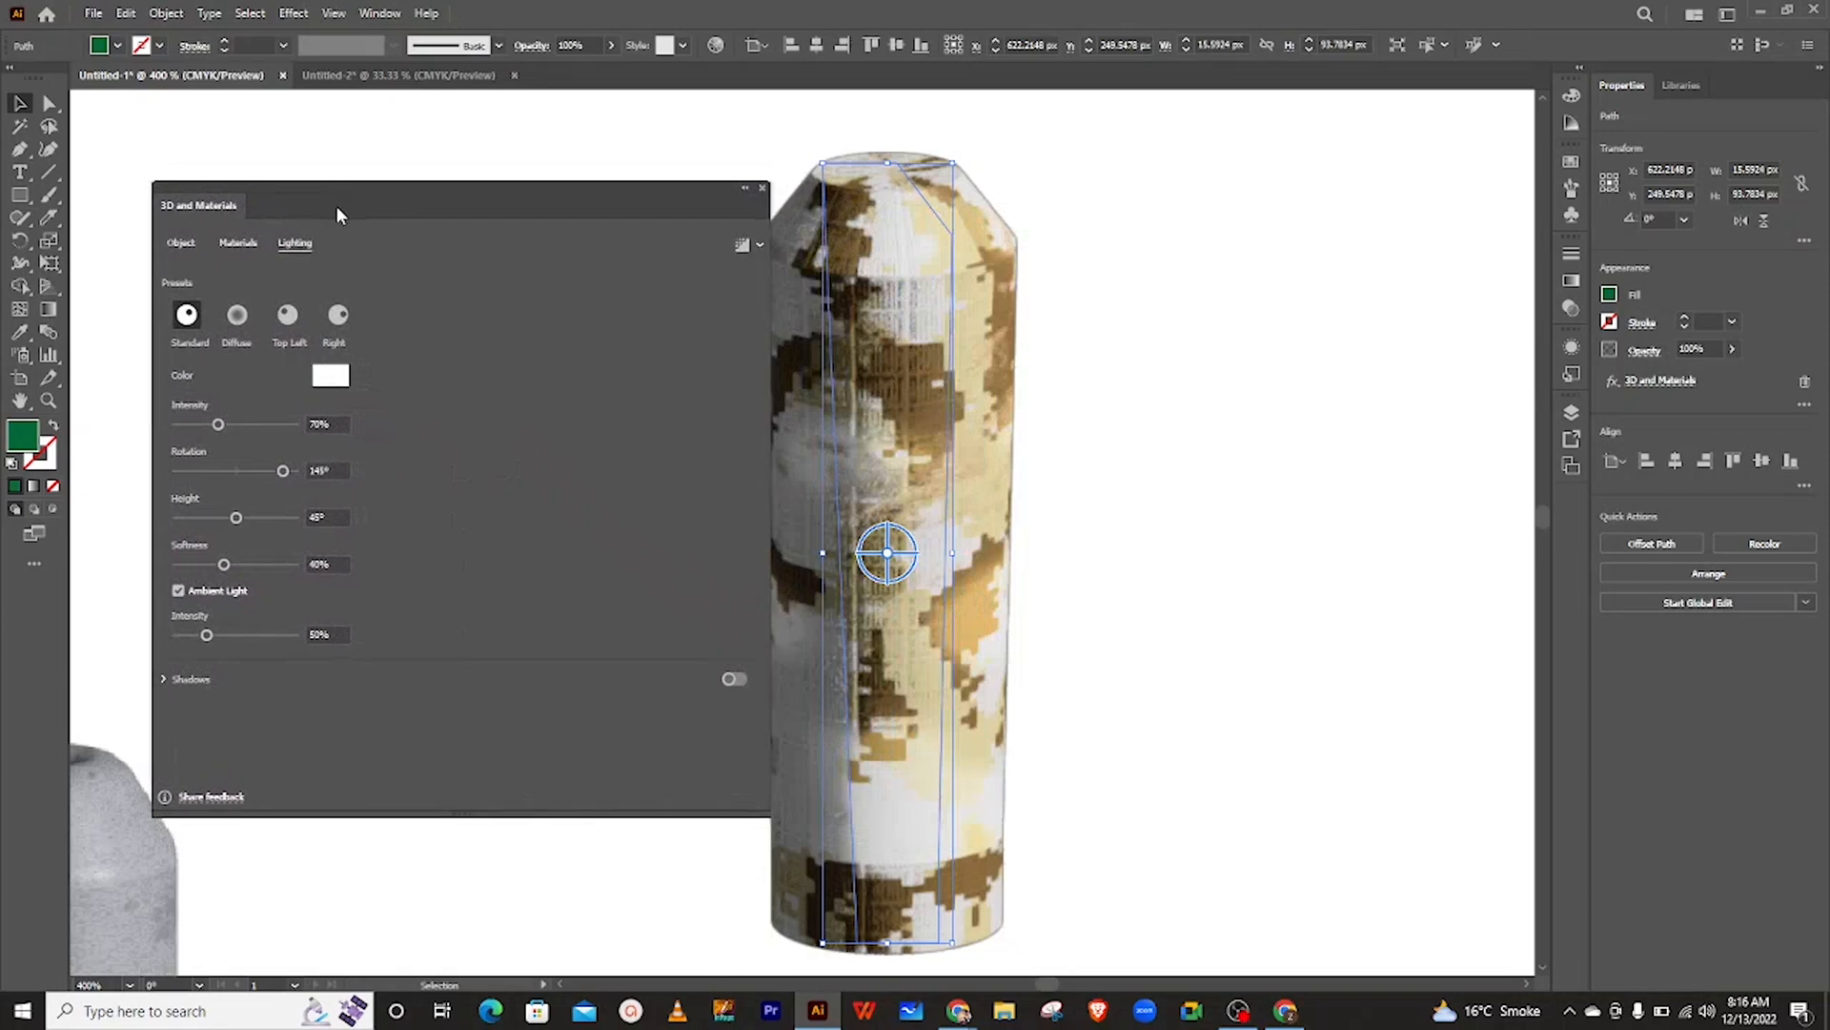
left_click_drag(406, 219, 381, 204)
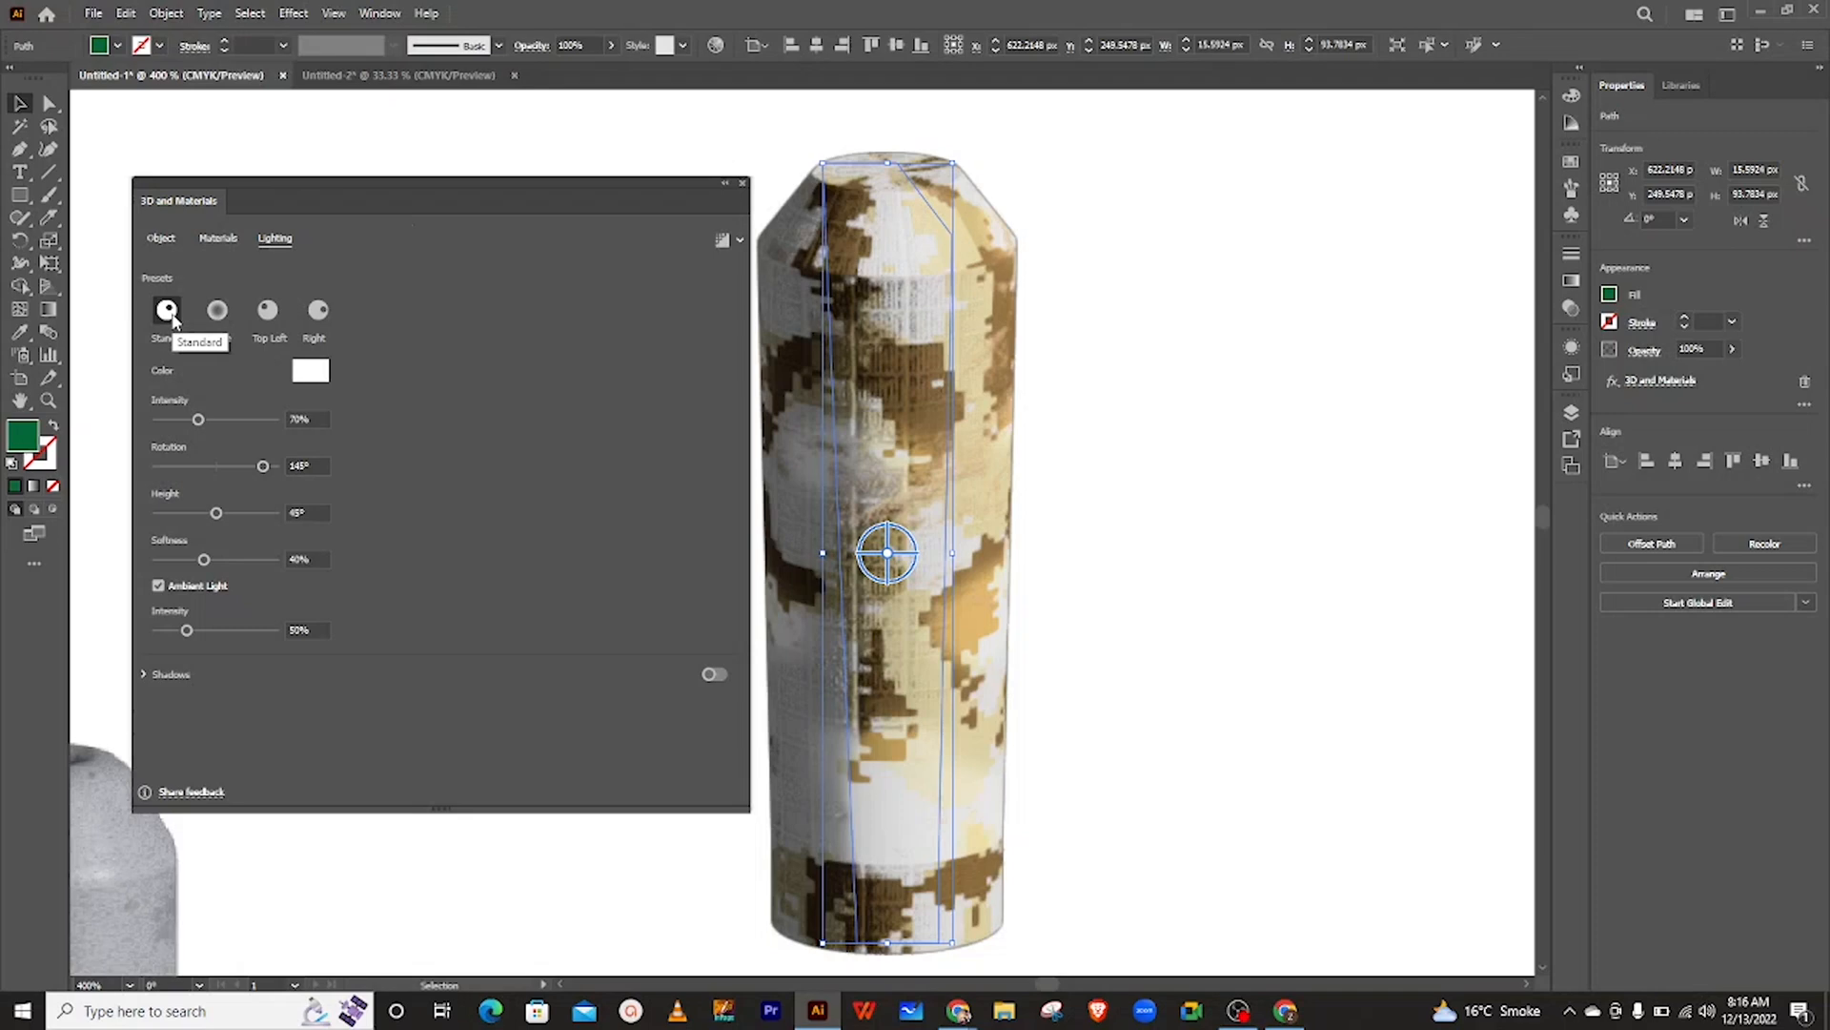
left_click(162, 239)
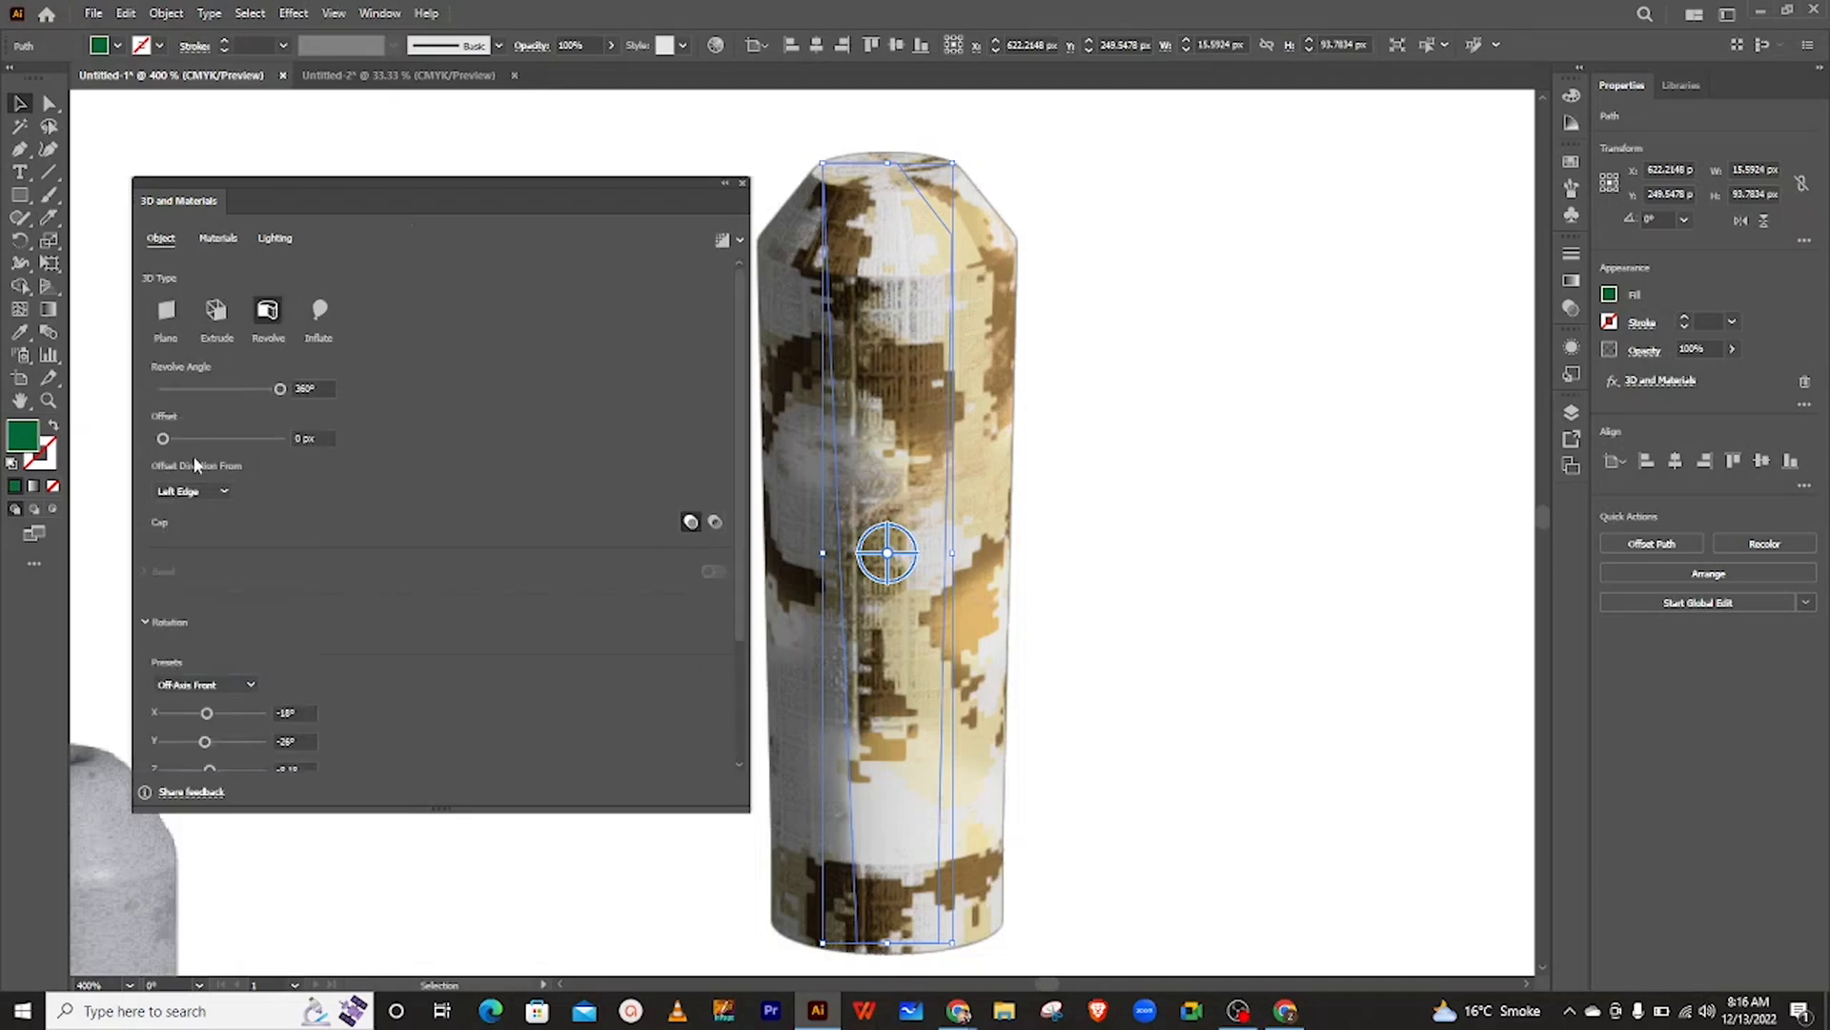
- Replace the Ripstop Fabric Sand Digital Camouflage material on the revolved object with the Default base material
left_click(219, 240)
scroll(732, 439, "up", 5)
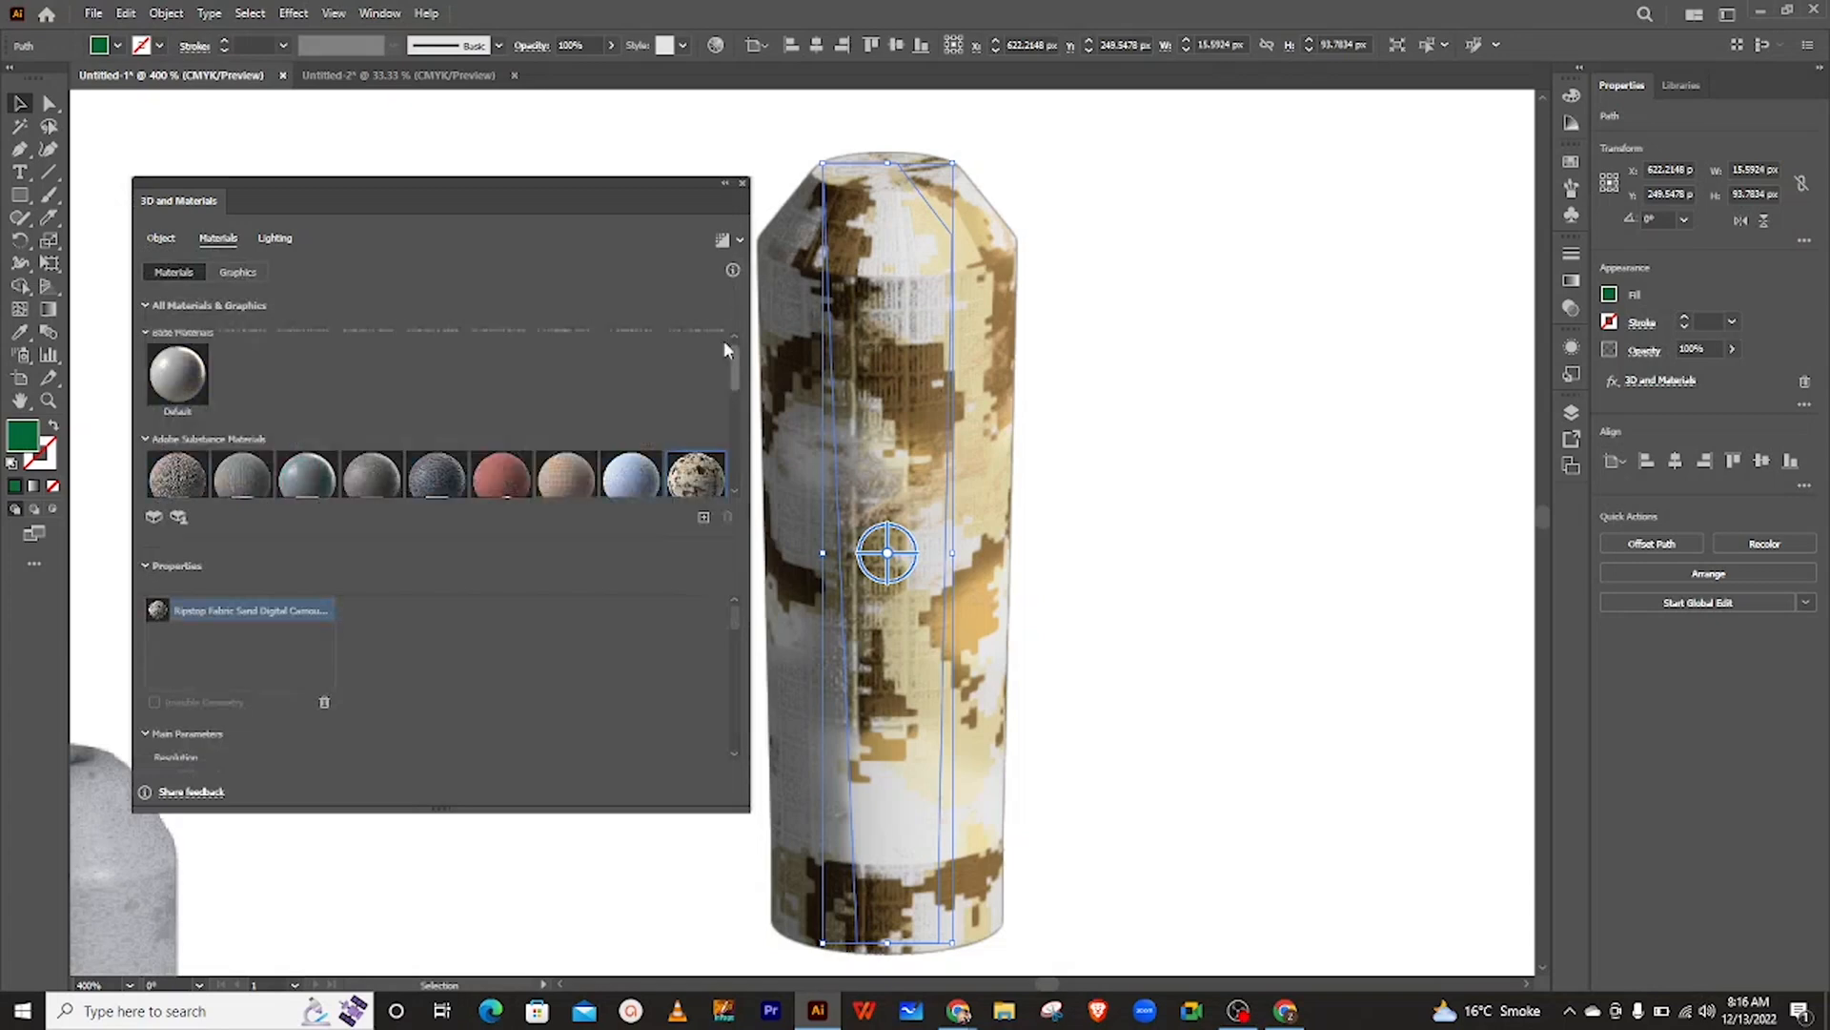
left_click(180, 401)
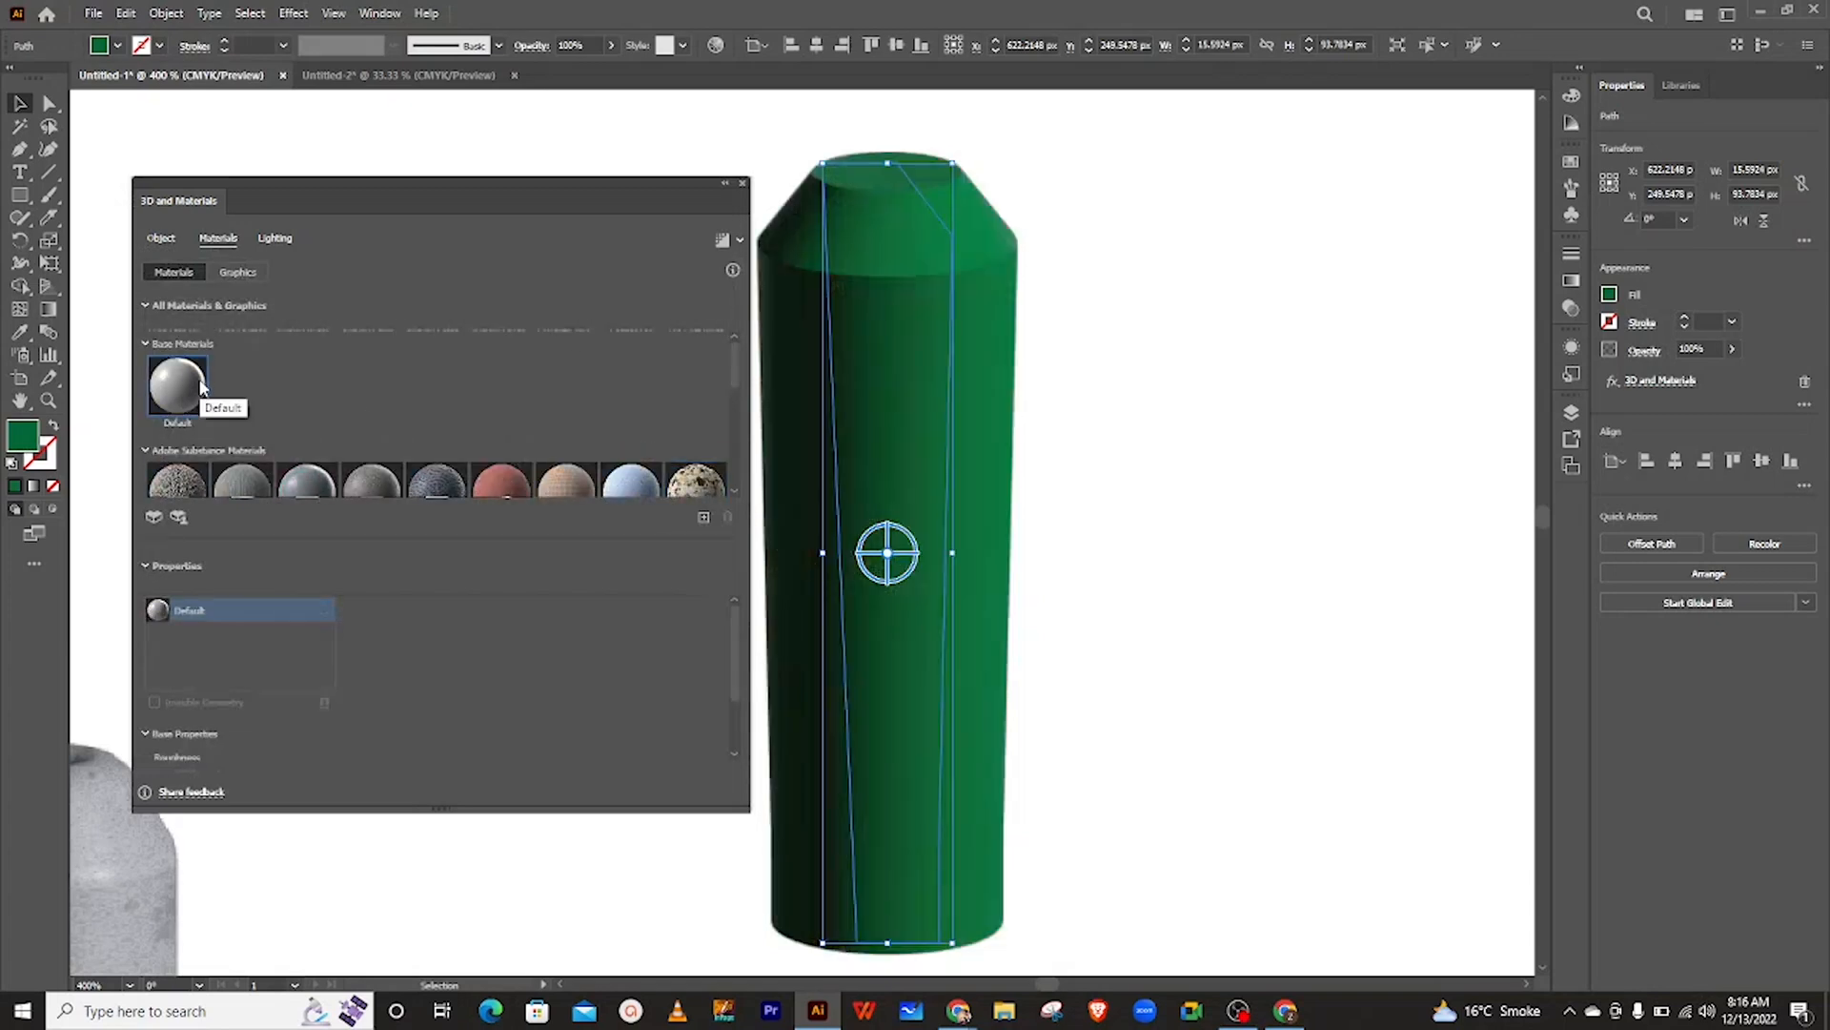
- Compare the Diffuse and Standard lighting presets, apply Top Left, and move the object a little farther from the 3D and Materials panel
left_click(275, 238)
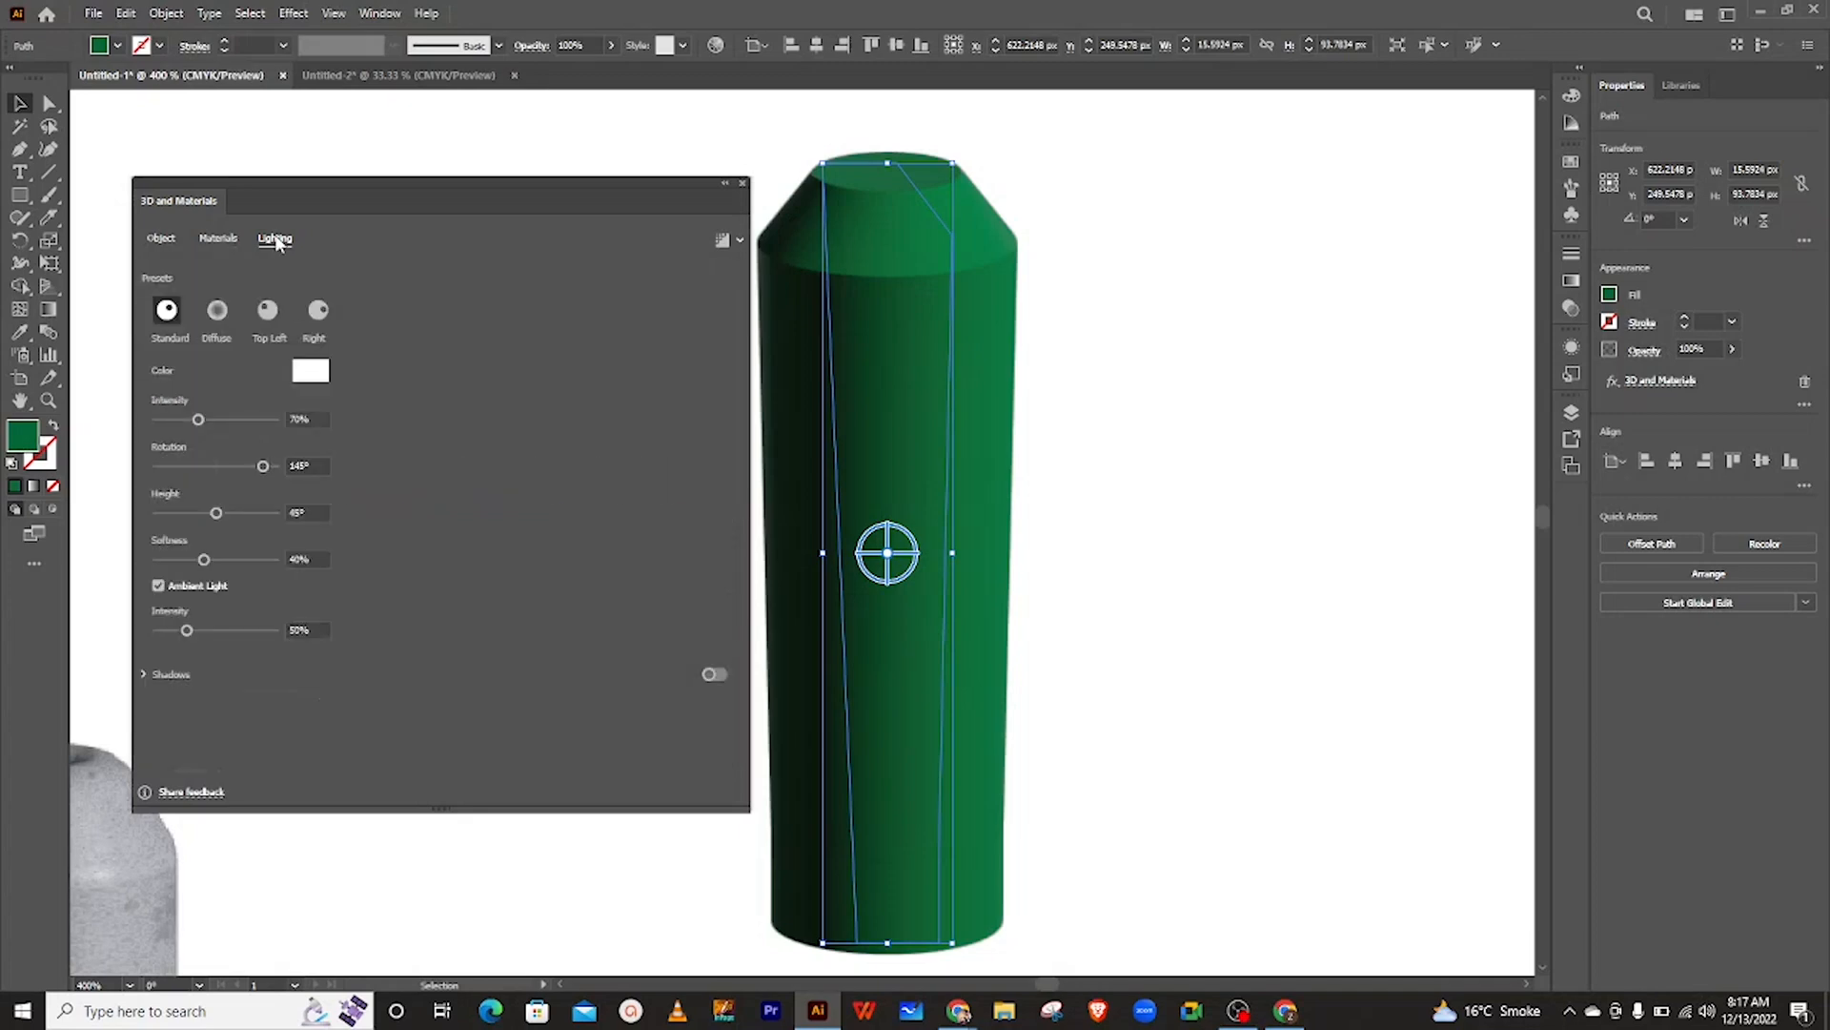
left_click(218, 310)
left_click(166, 312)
left_click(216, 311)
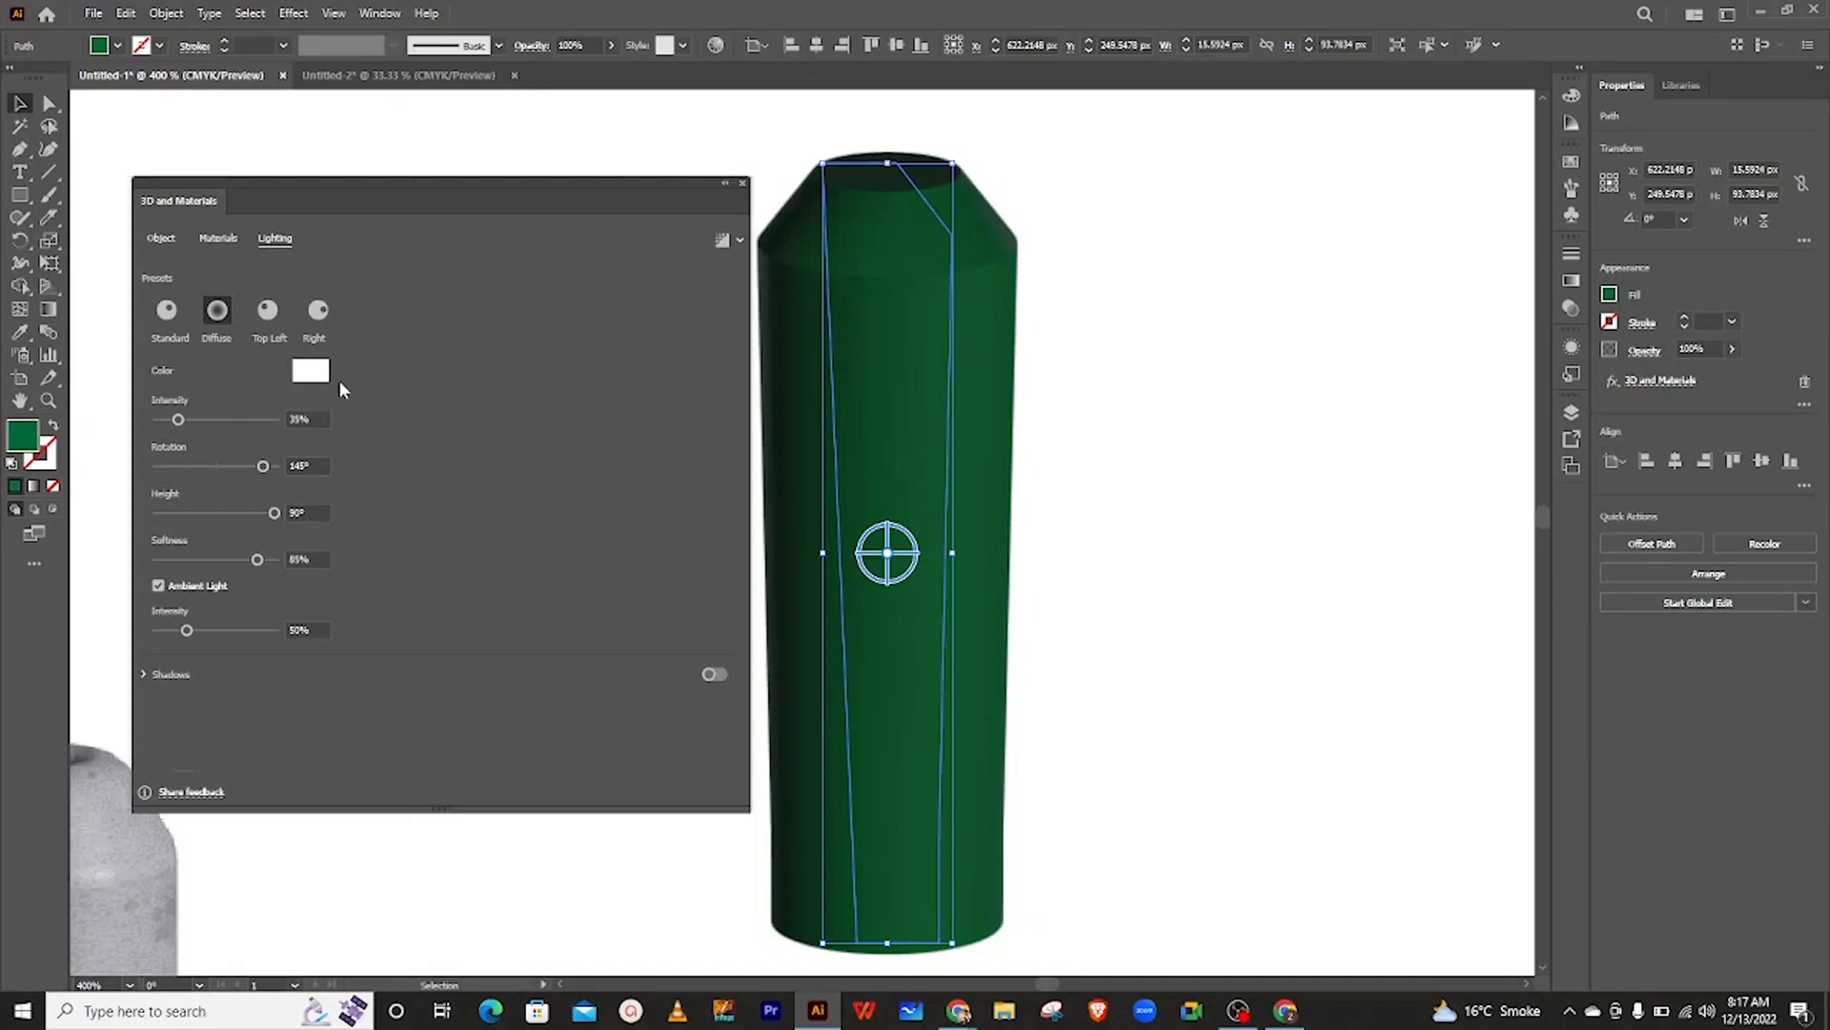
left_click(266, 314)
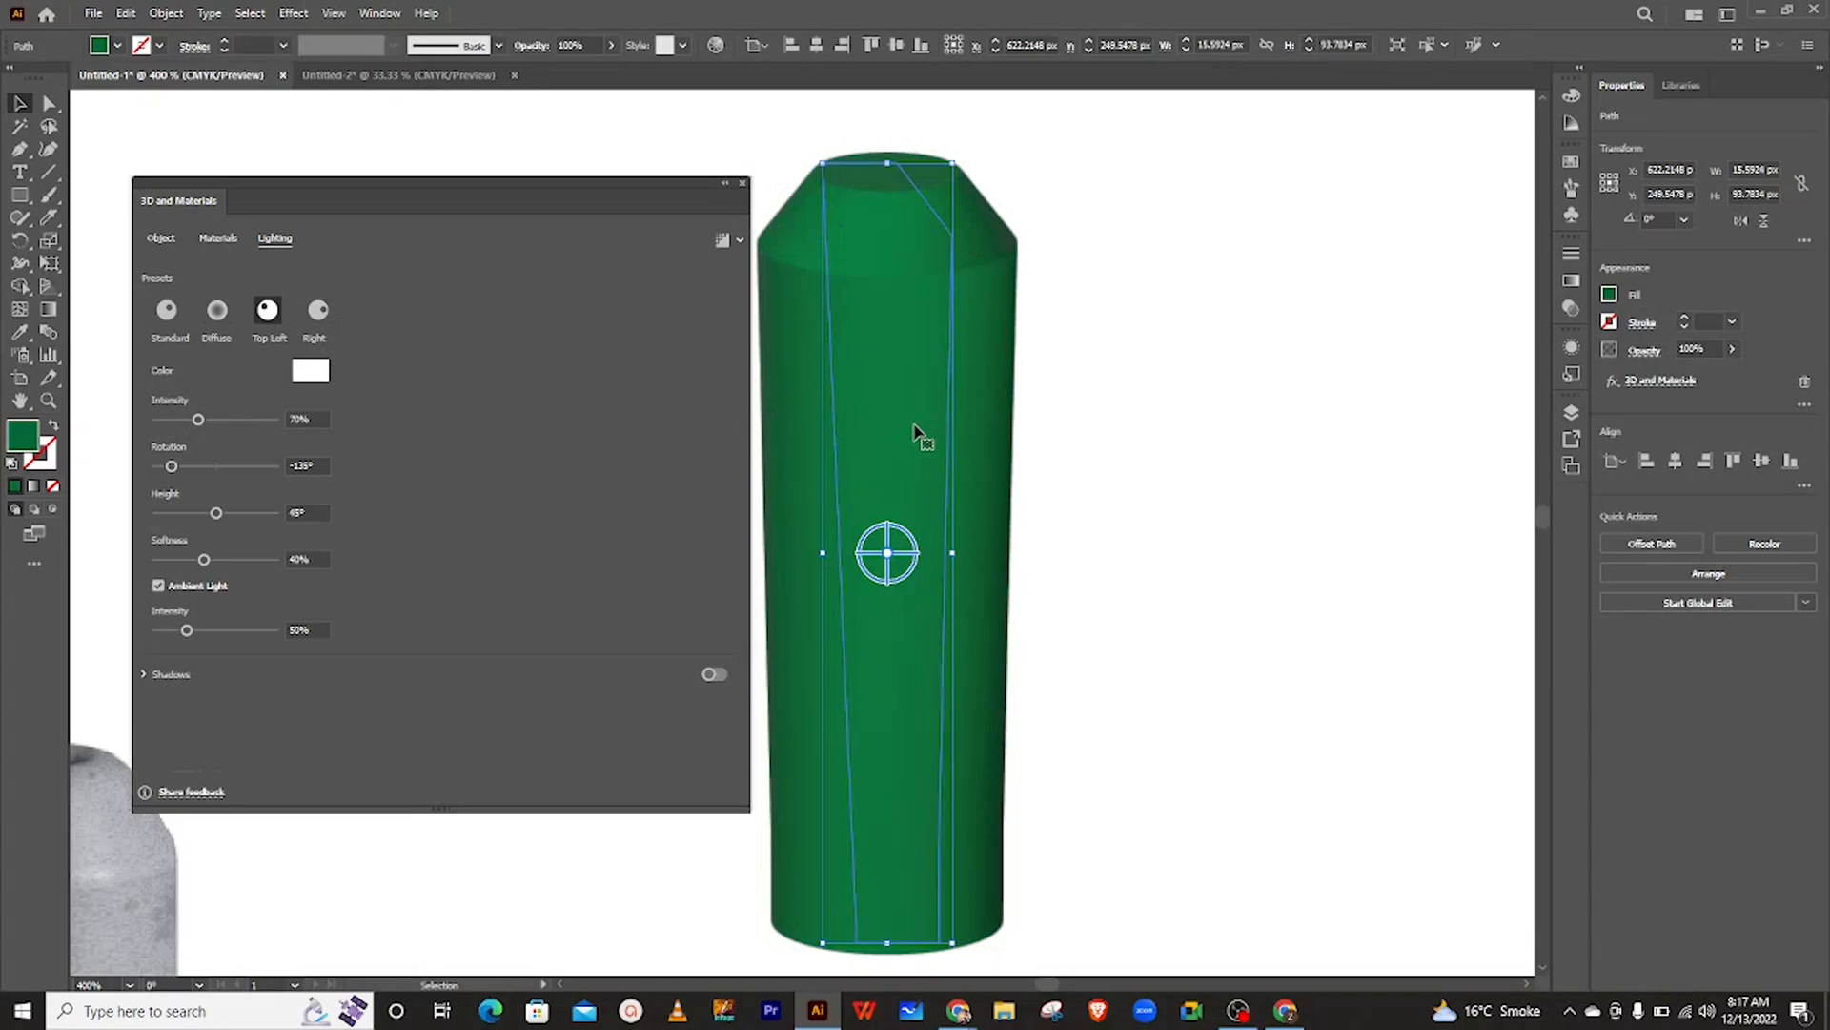
left_click_drag(902, 449, 1000, 417)
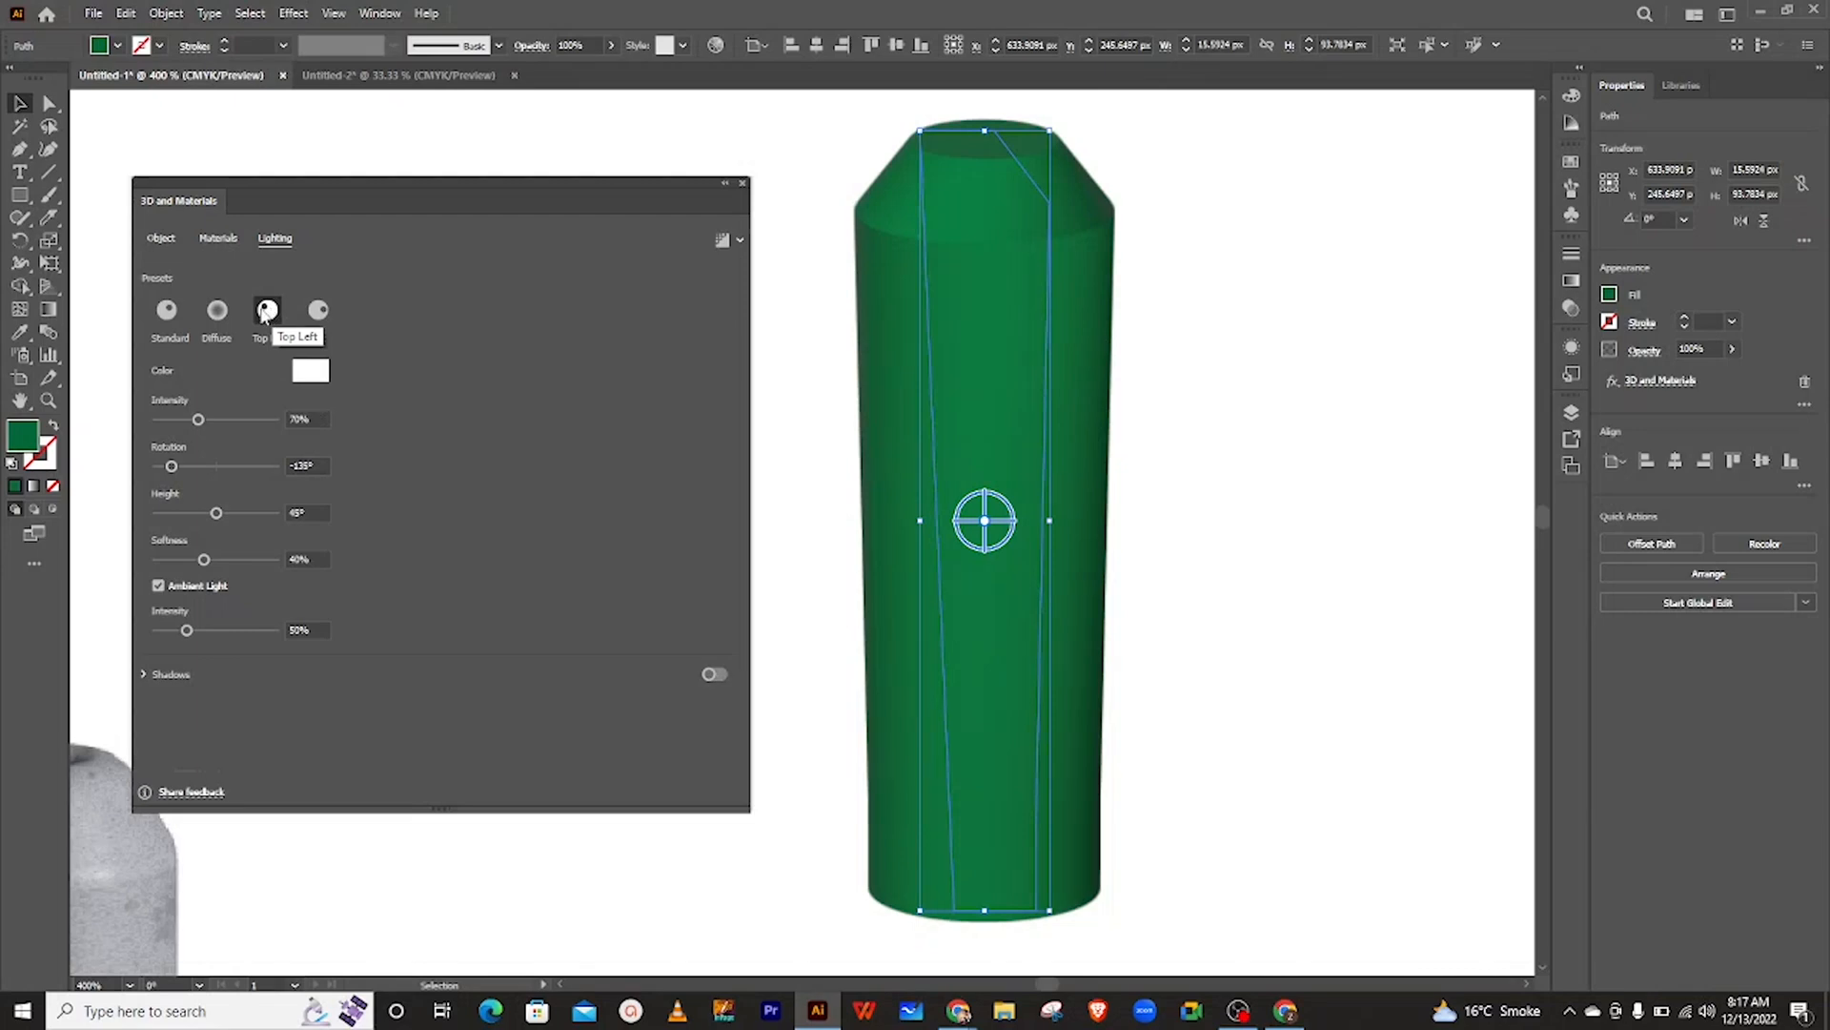
- Try the Right lighting preset on the object and replace it with Diffuse
left_click(319, 310)
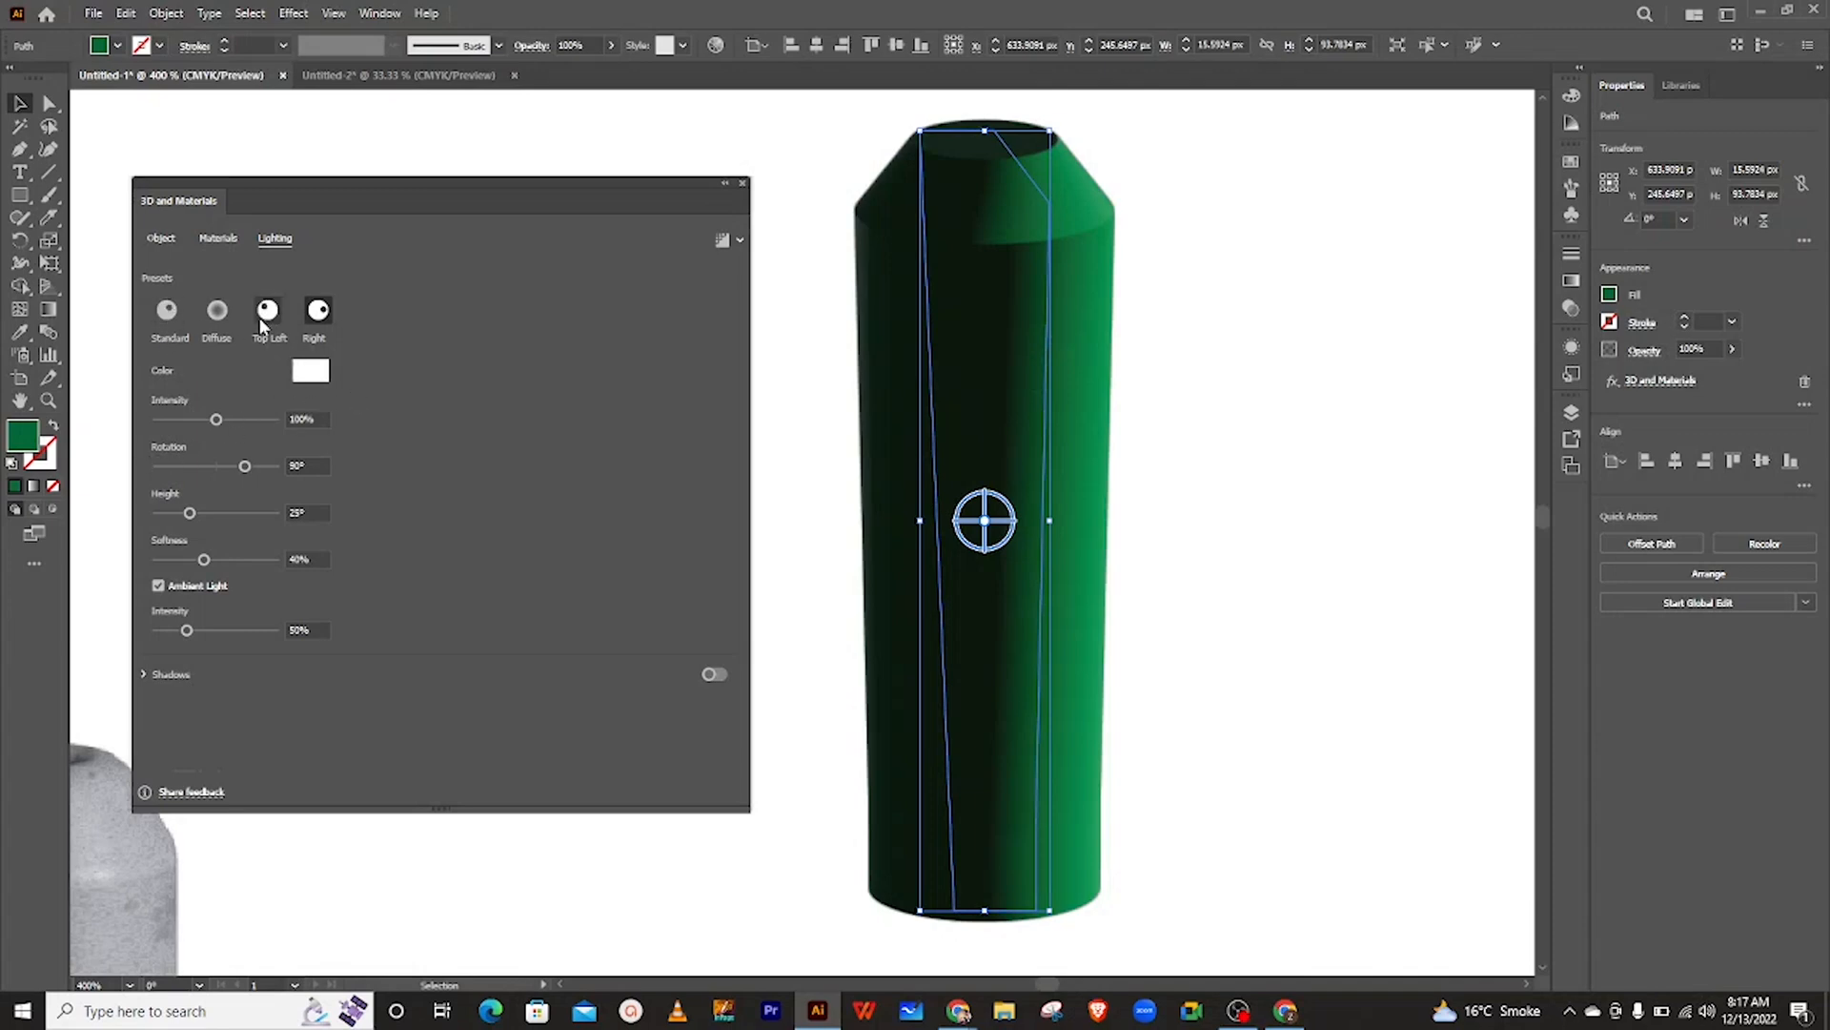
left_click(218, 313)
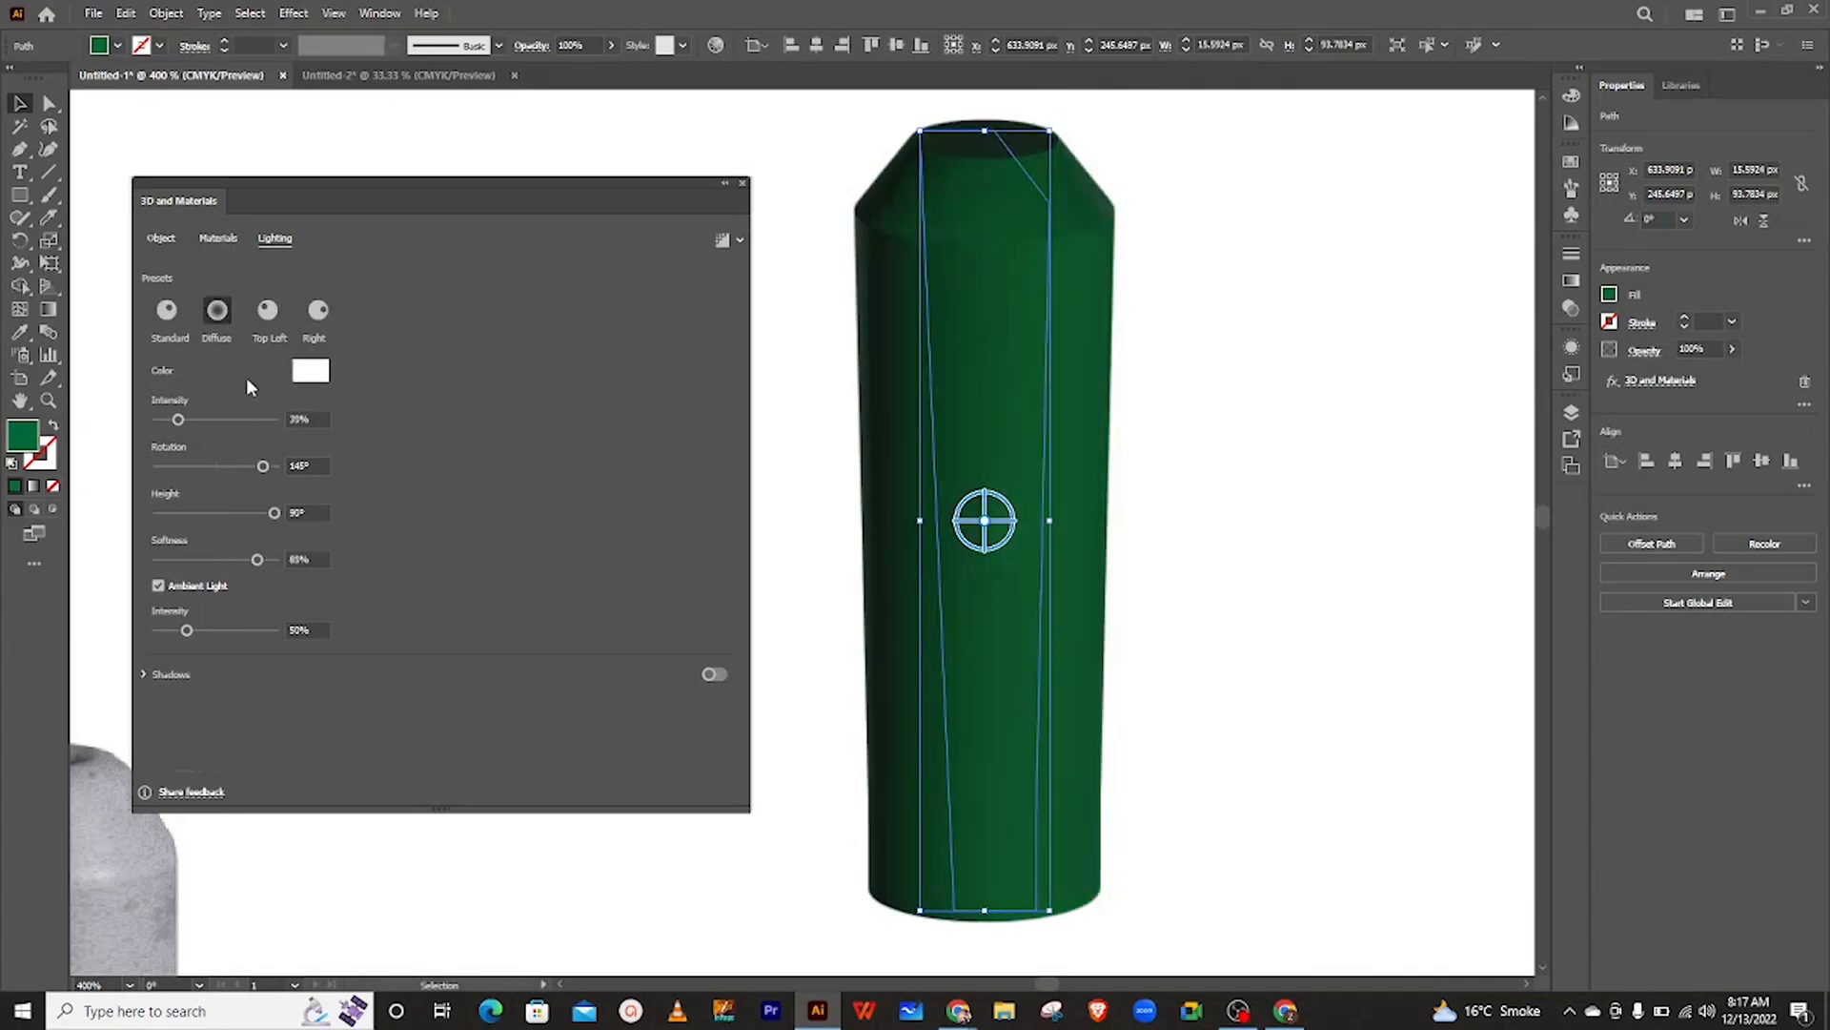
left_click_drag(469, 233, 494, 254)
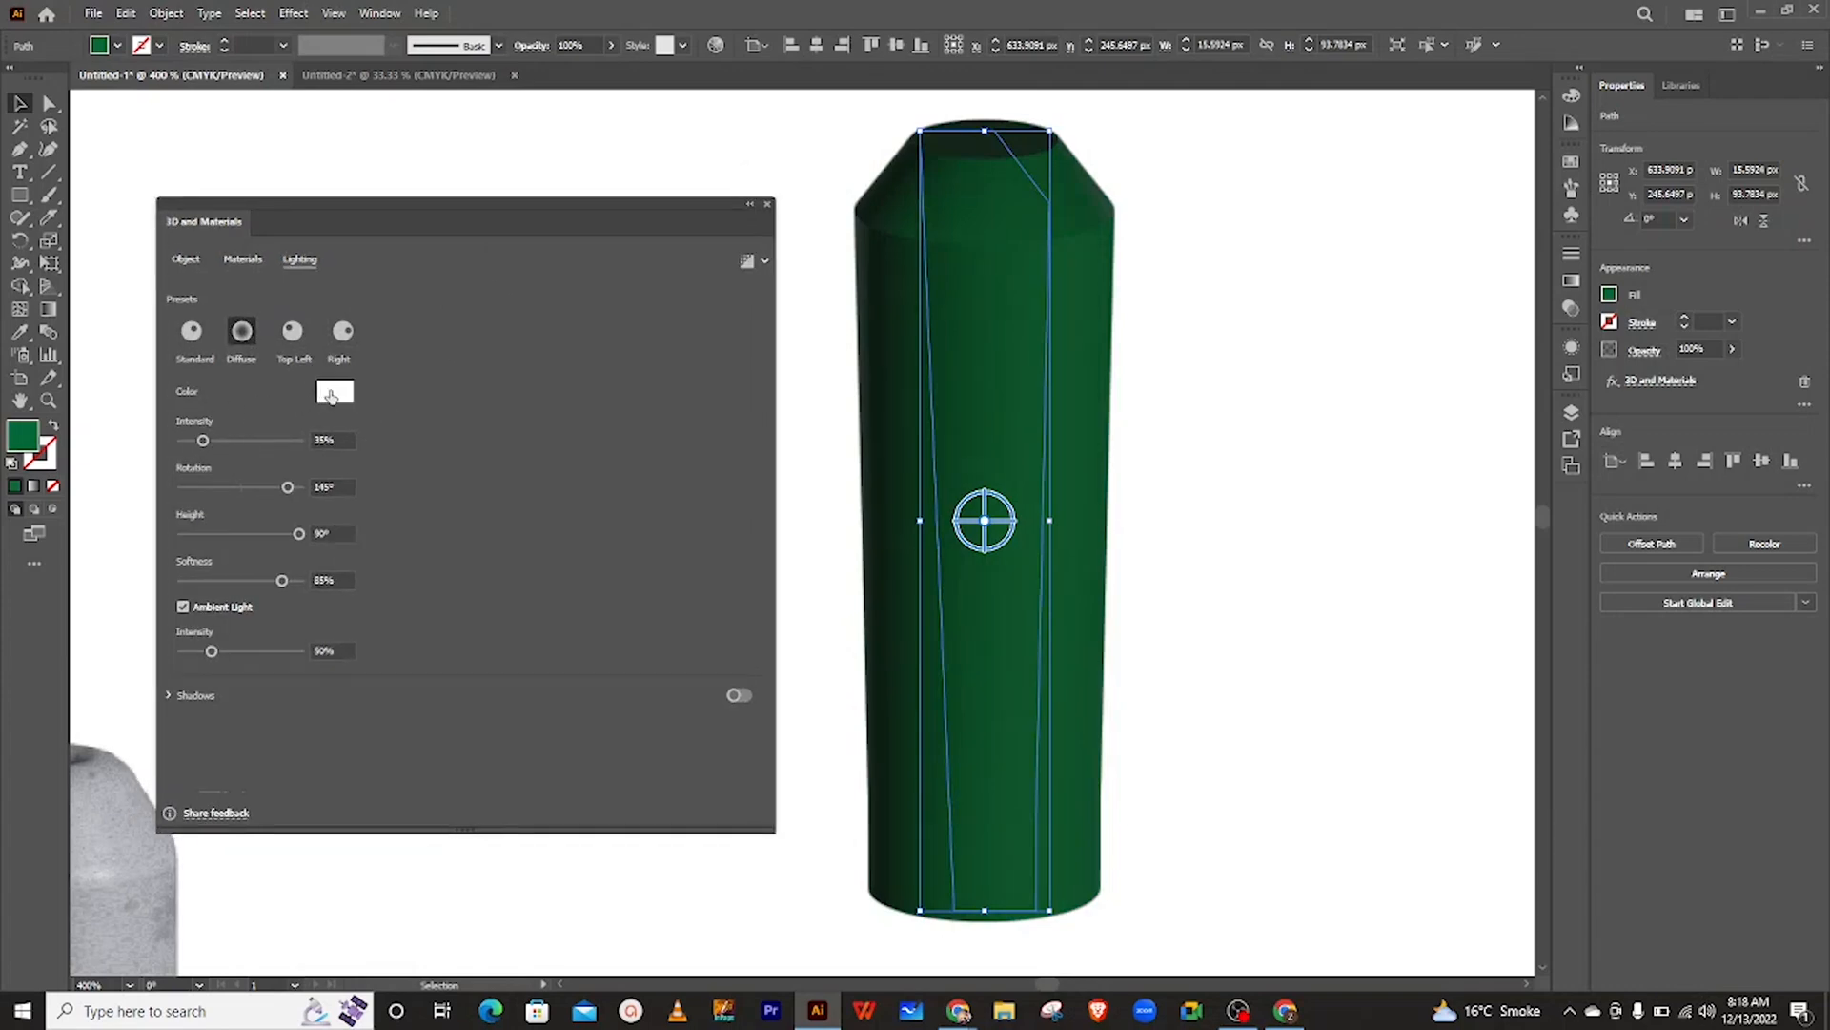
- Try a blue light color, hex 1F00FF, on the revolved object and undo it
left_click(334, 390)
left_click(541, 560)
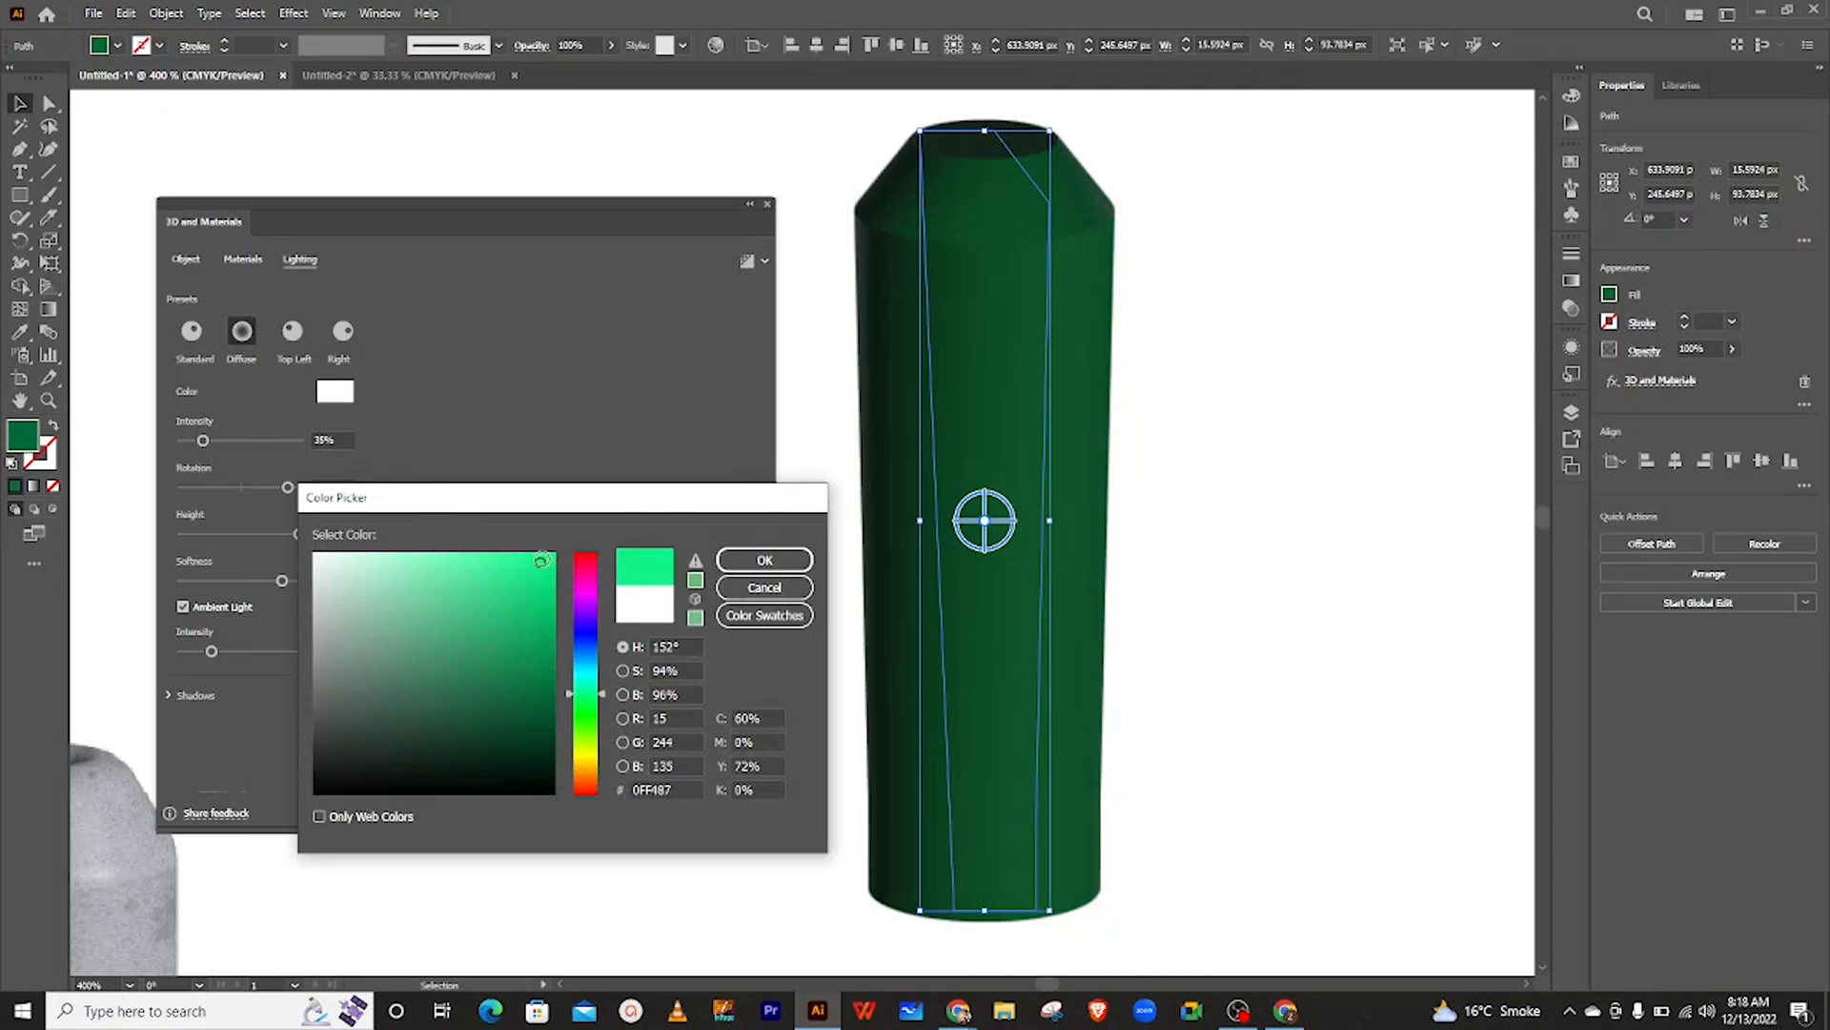
left_click_drag(540, 560, 560, 548)
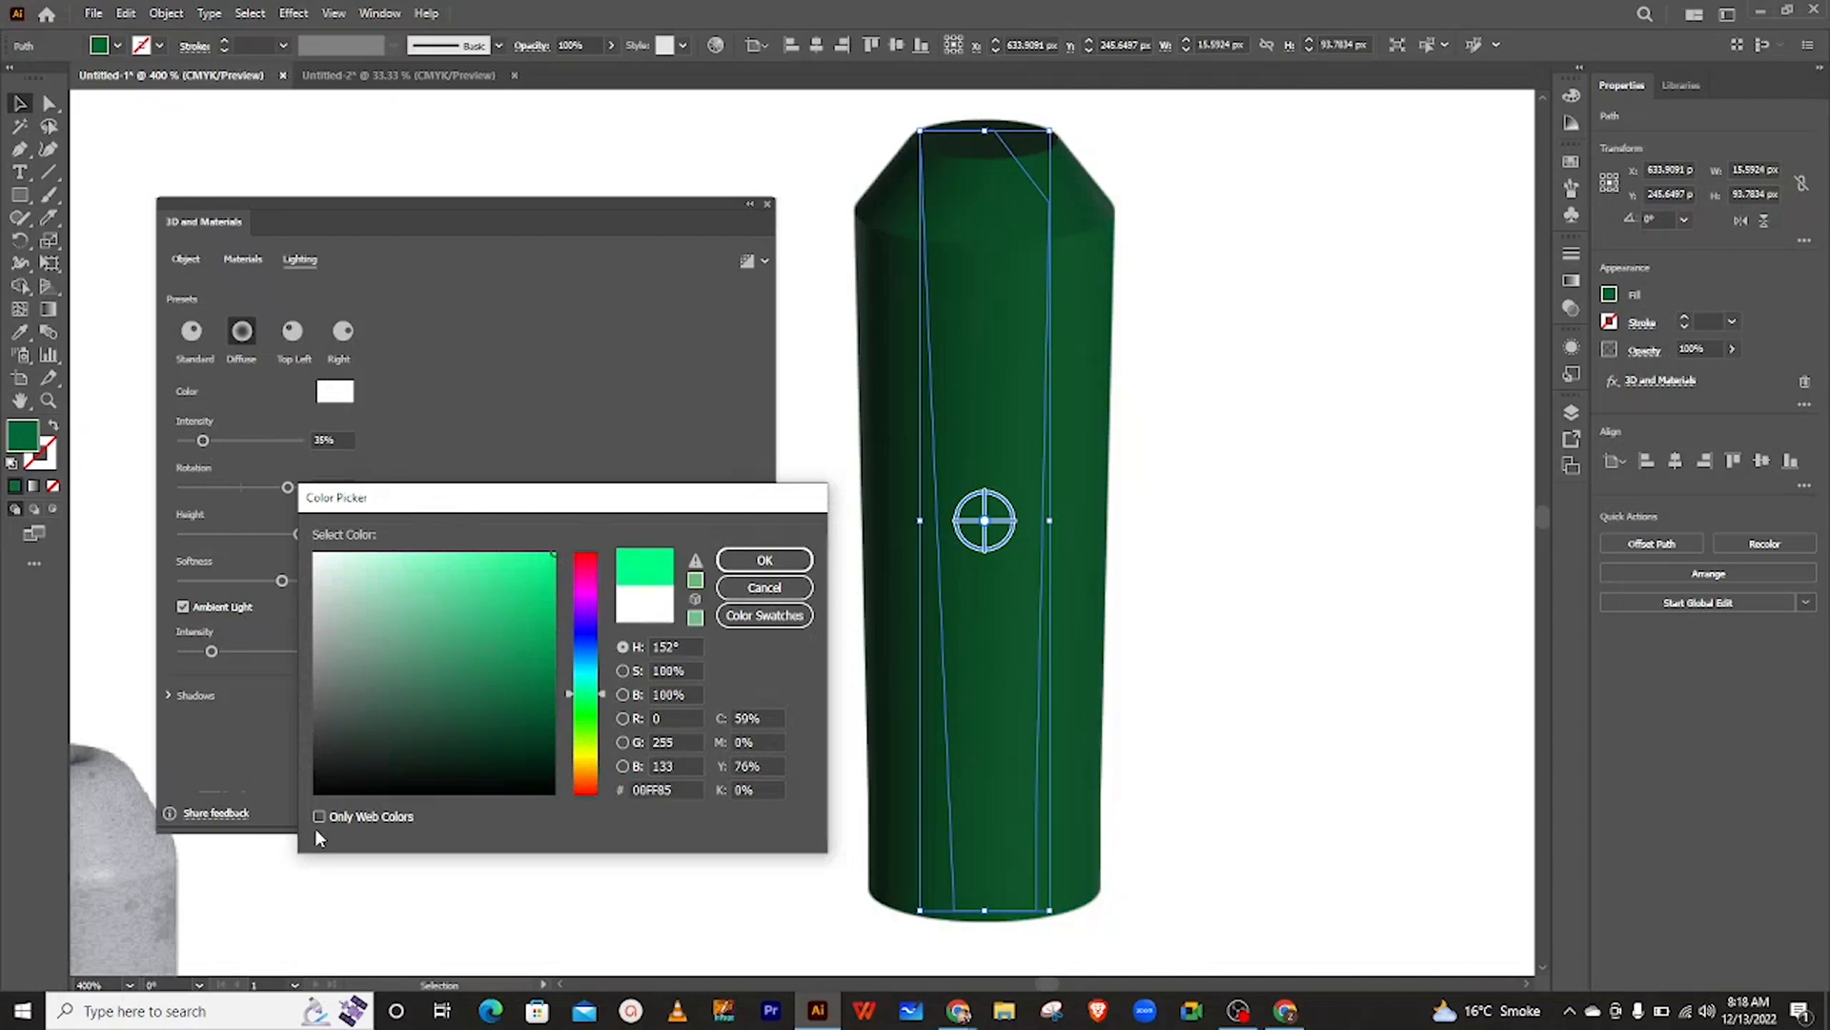
left_click_drag(607, 695, 610, 627)
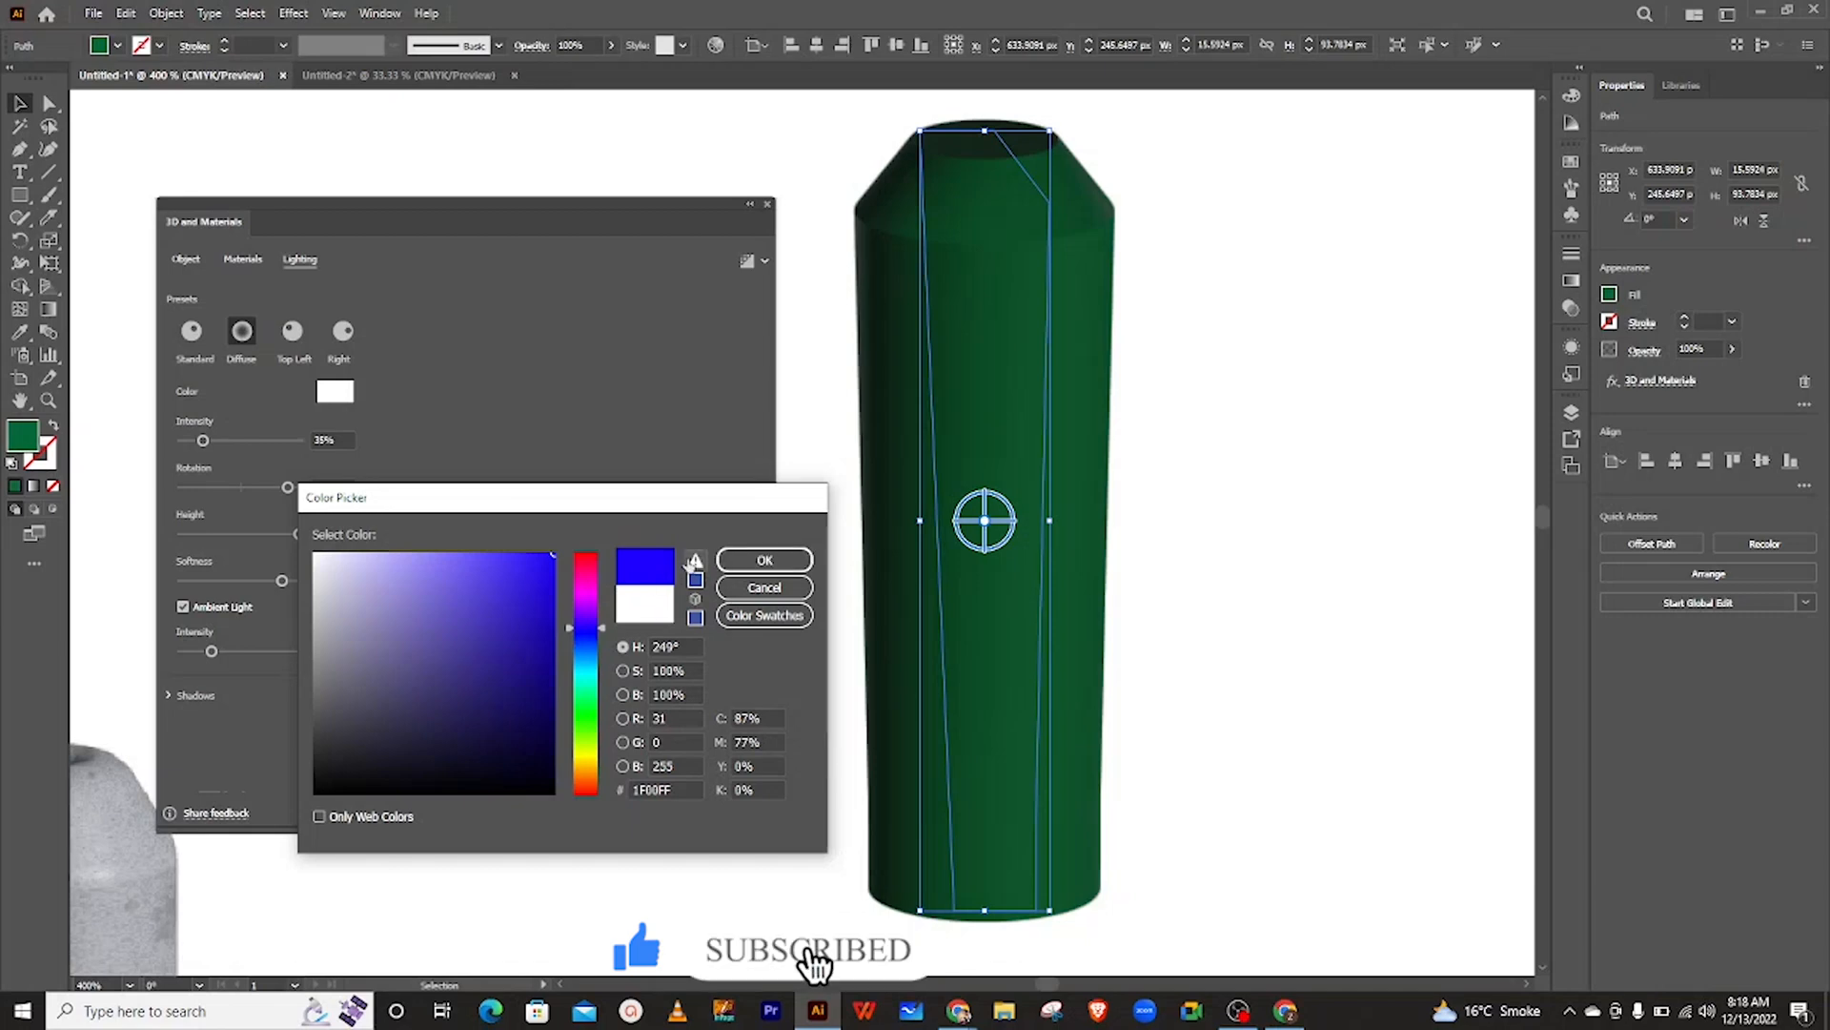
left_click(758, 560)
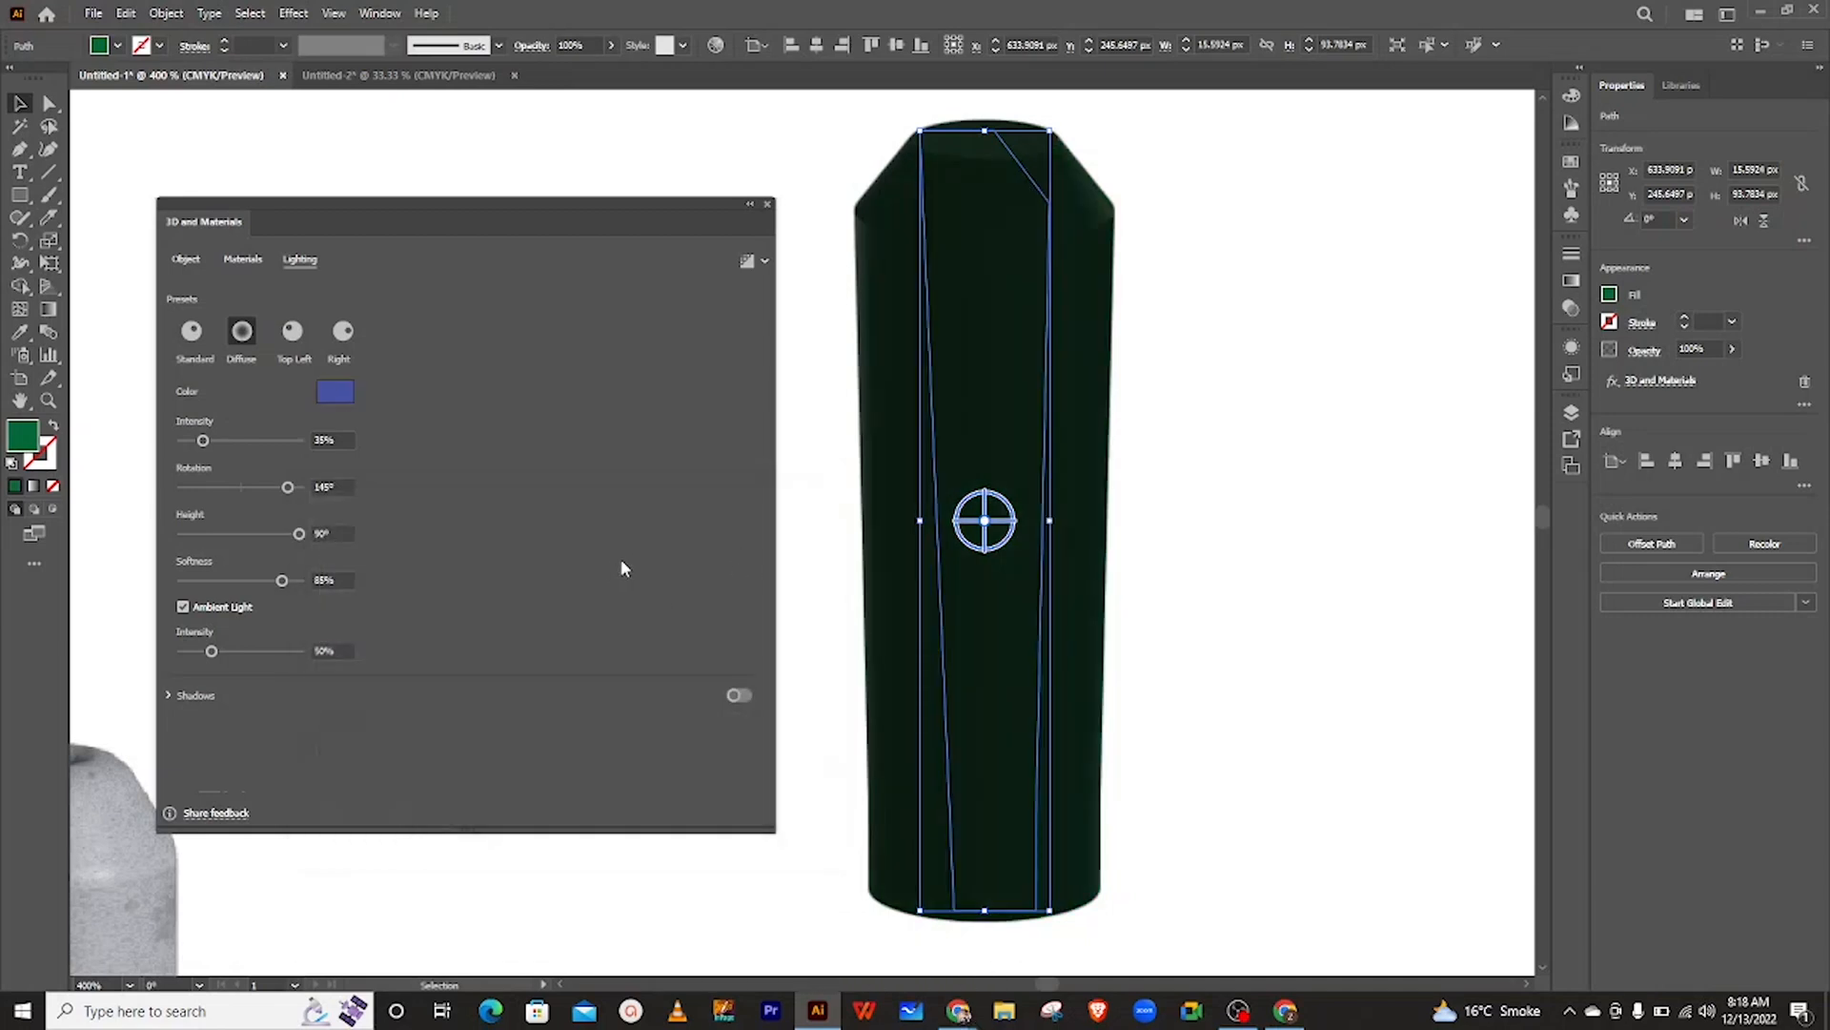
key("ctrl+z")
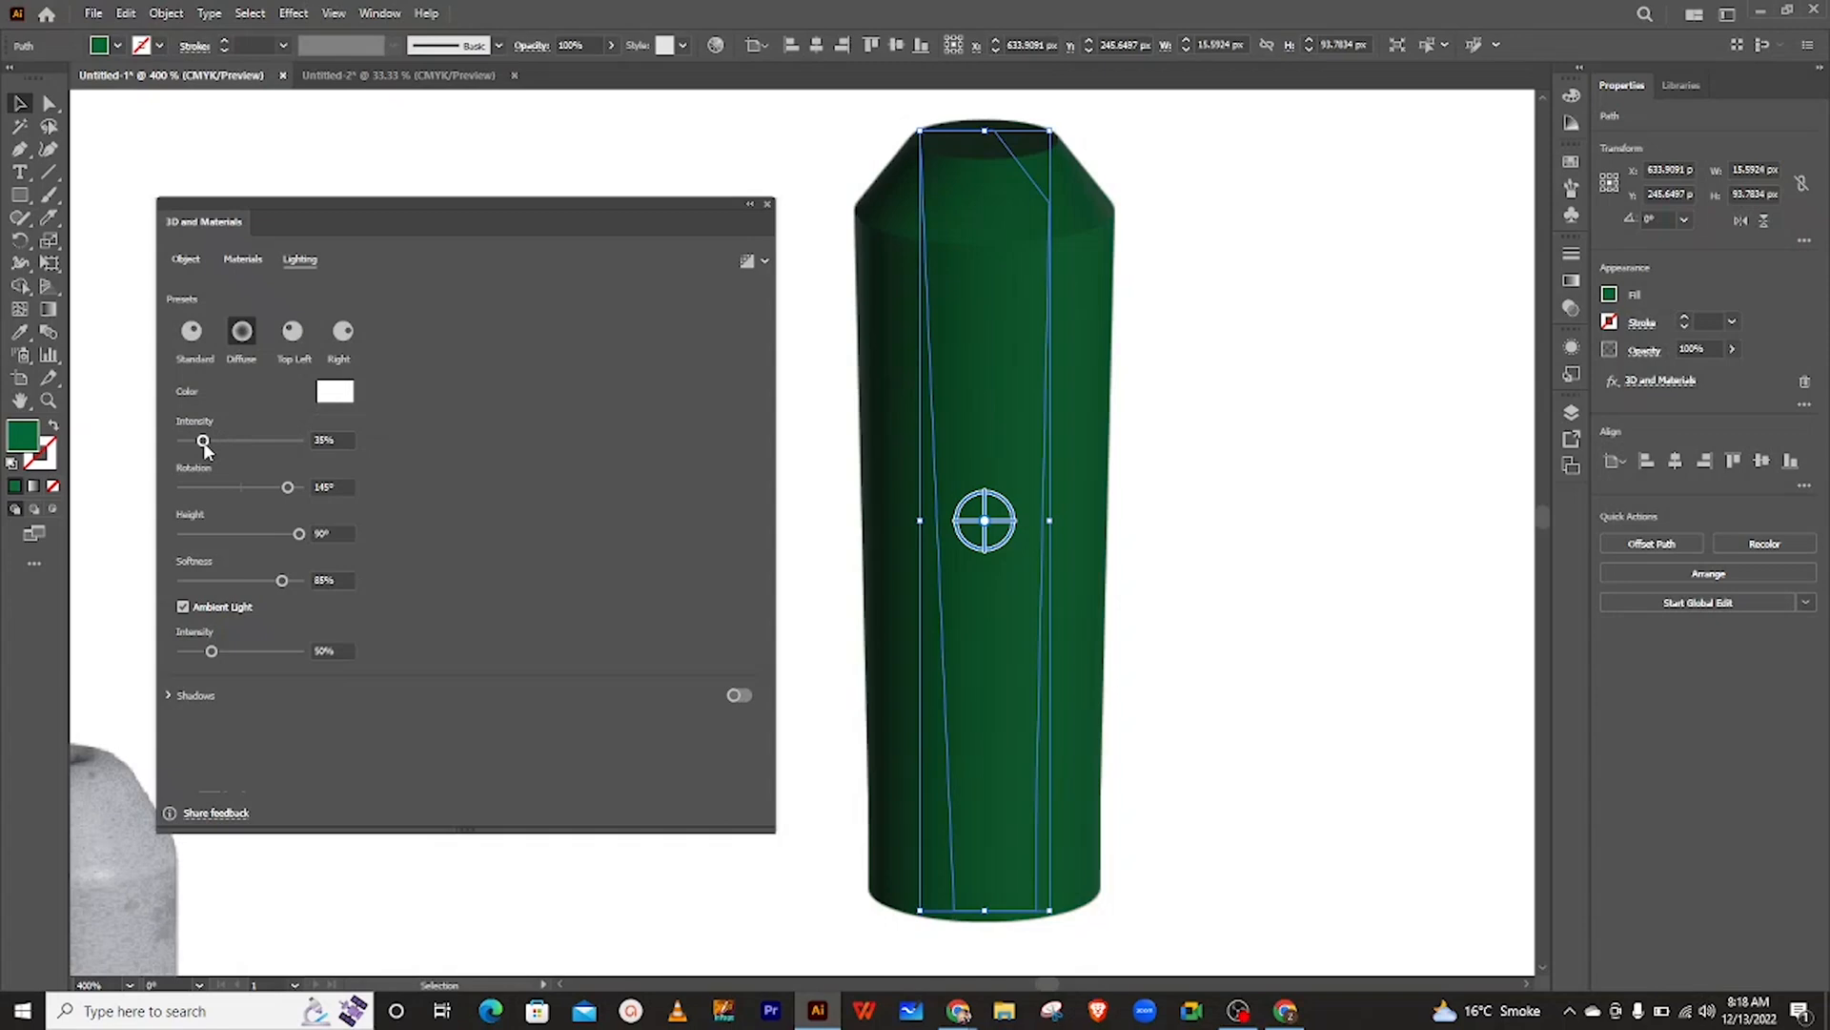
- Set the light's rotation to 157°, its softness to 45% and its intensity to 156%
left_click_drag(287, 490, 291, 490)
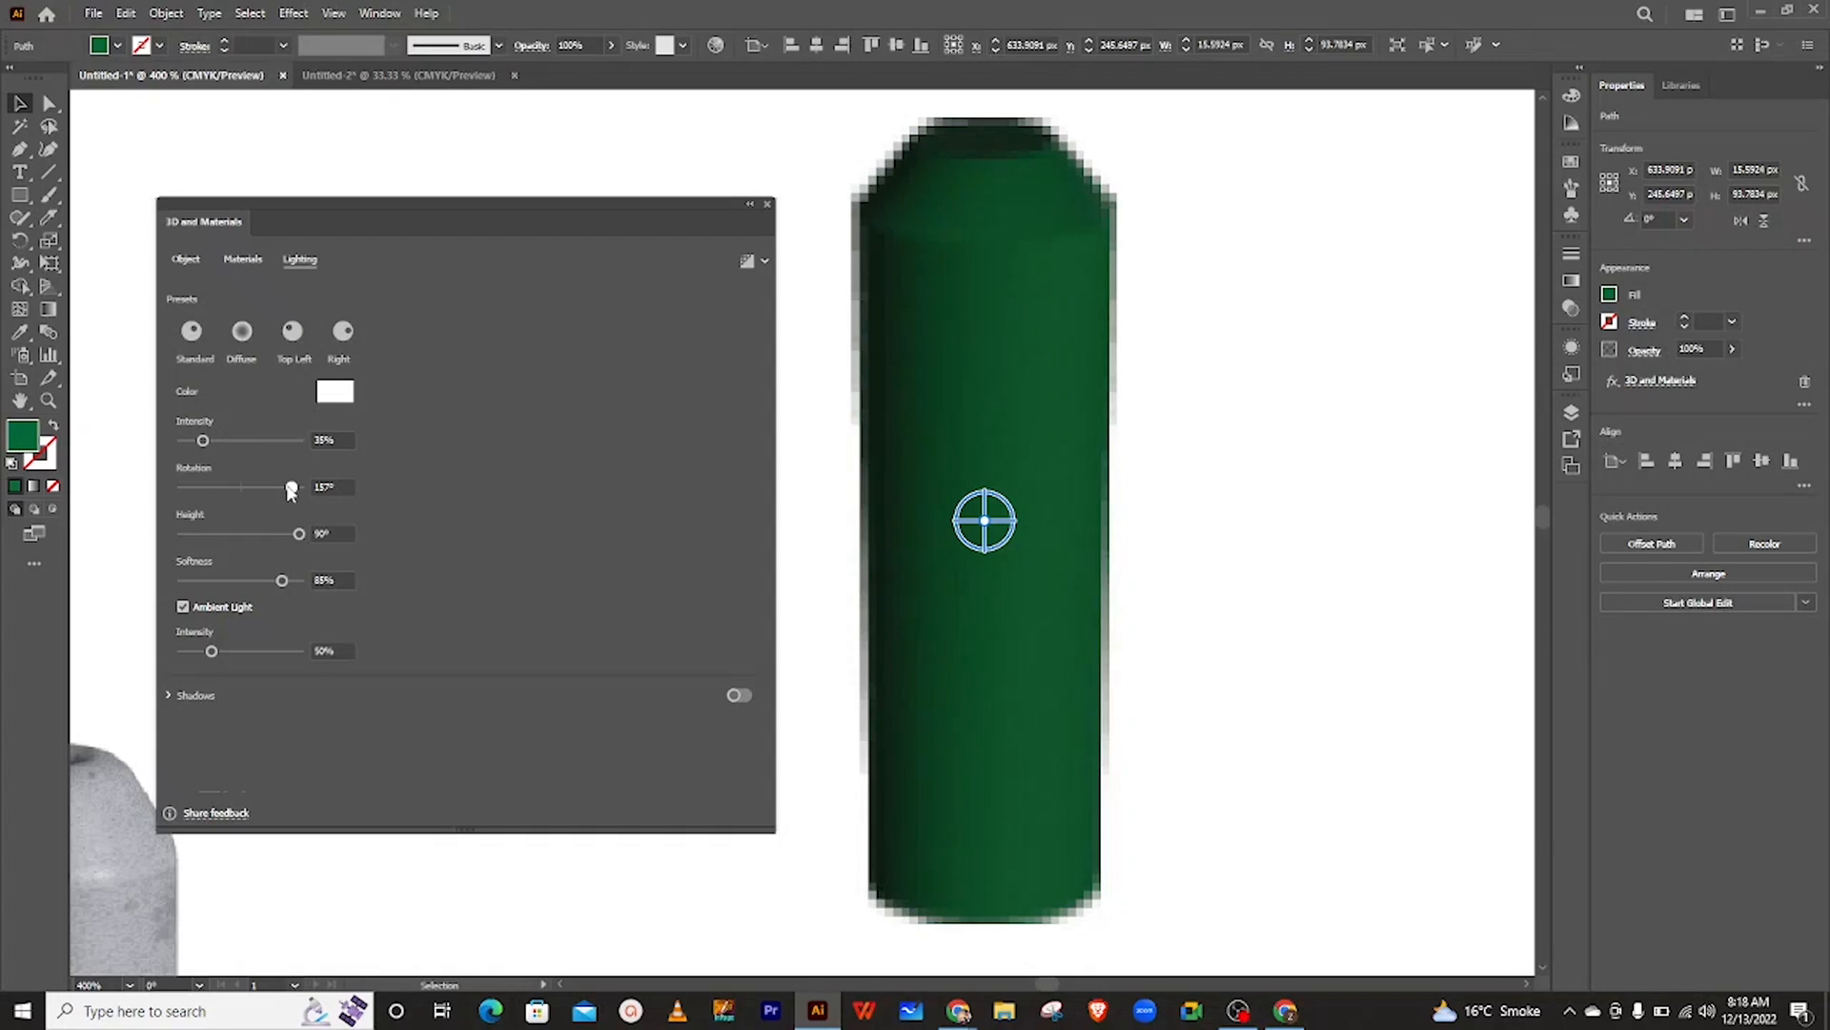
left_click_drag(290, 490, 290, 490)
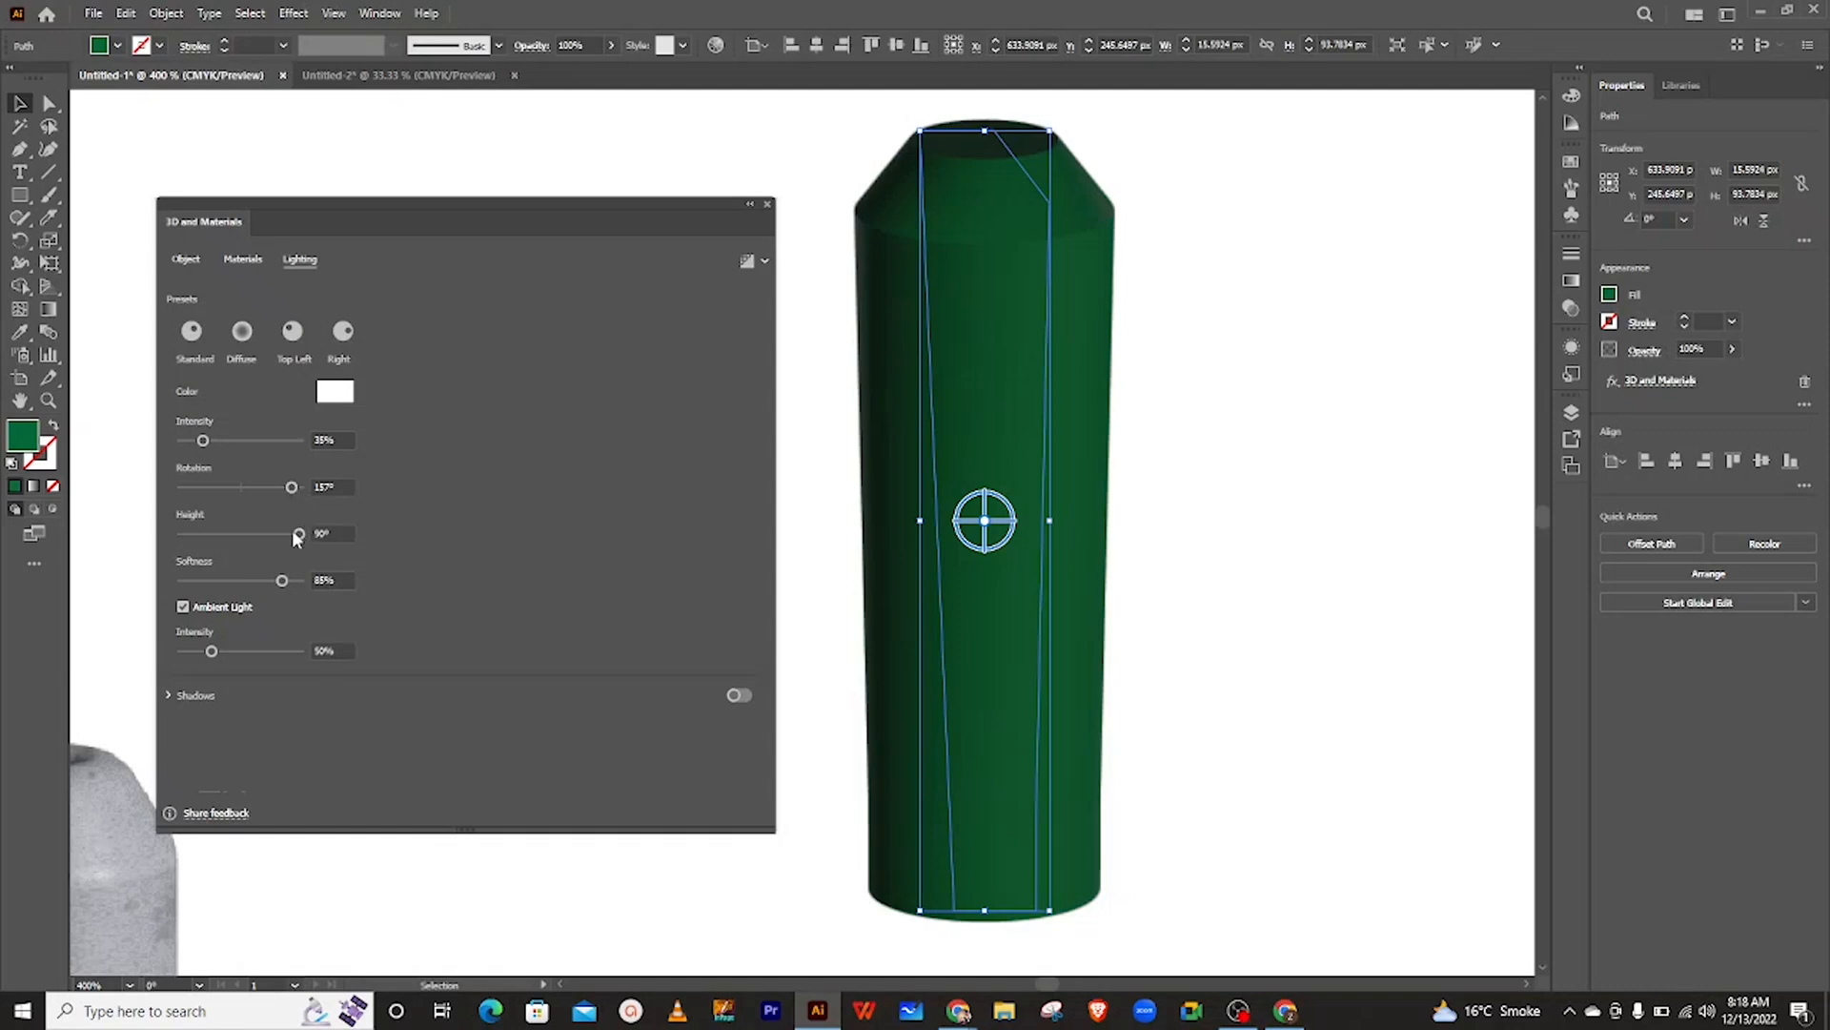
mouse_move(297, 537)
left_mouse_down()
mouse_move(238, 540)
mouse_move(306, 539)
left_mouse_up()
left_click_drag(282, 579, 233, 580)
left_click_drag(211, 445, 273, 448)
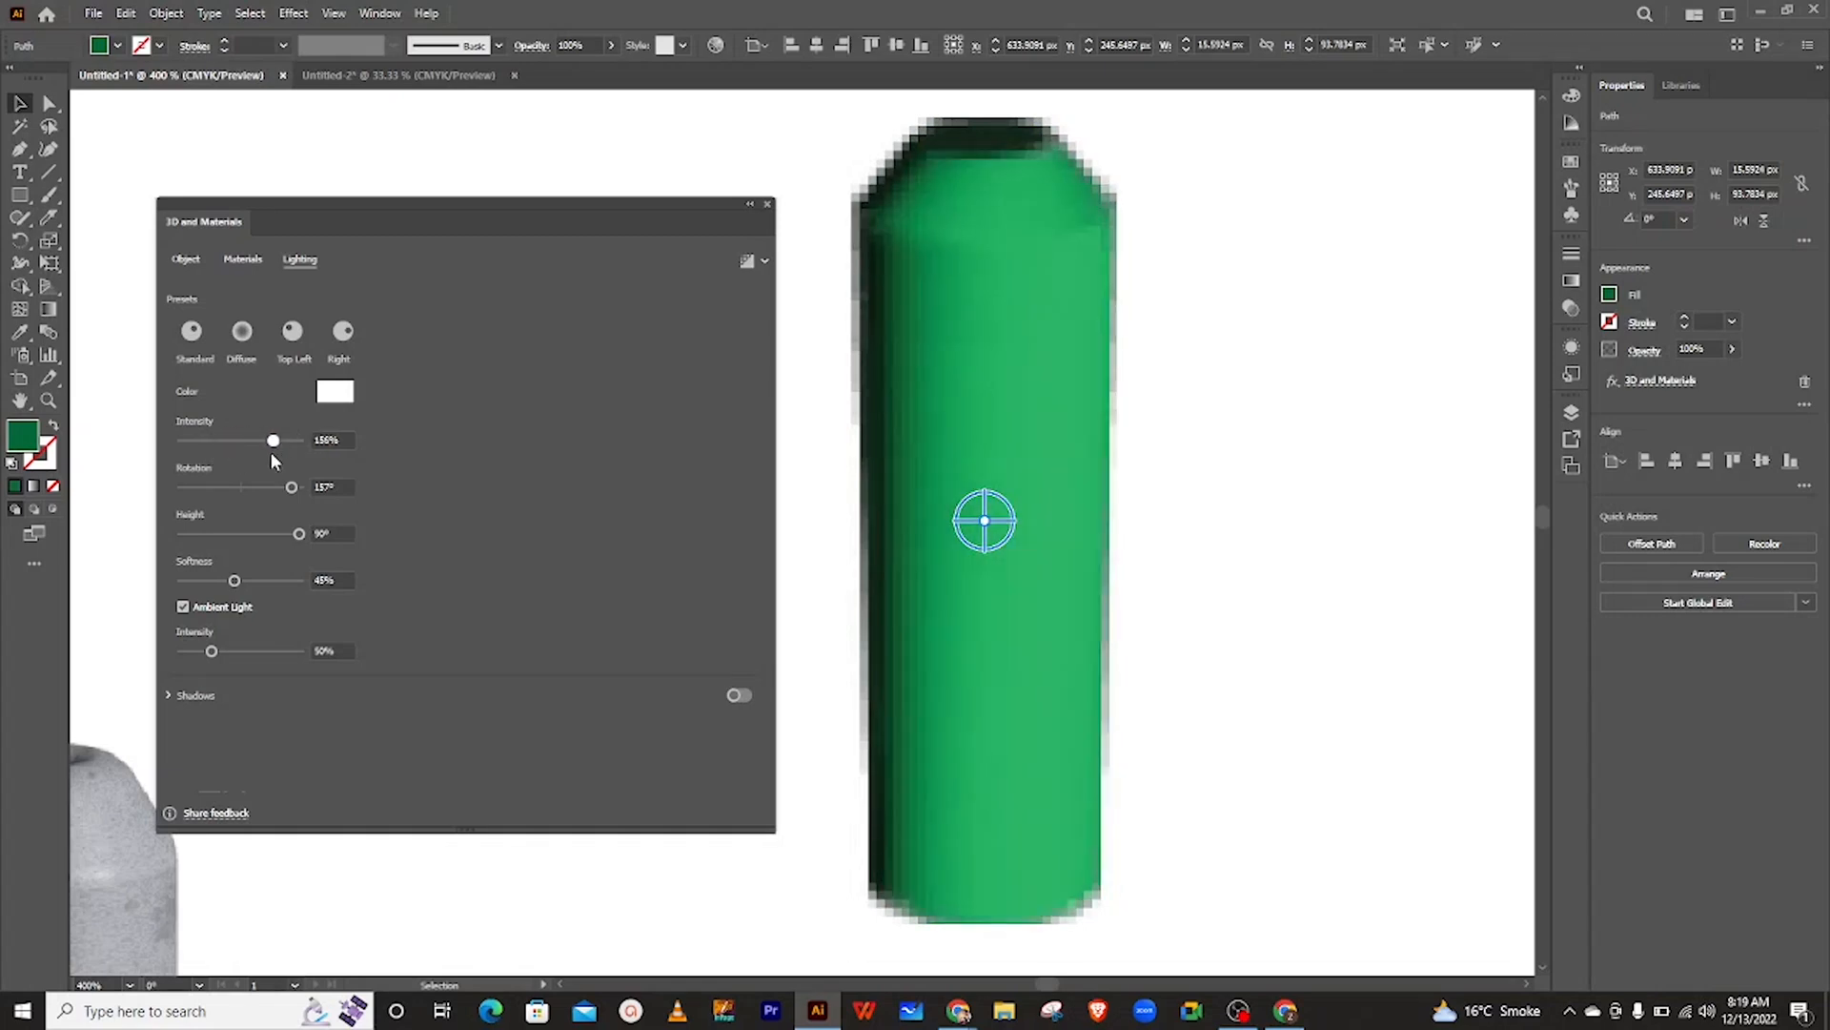
- Close the 3D and Materials panel and undo the object's latest move and lighting adjustments
left_click(767, 205)
left_click(826, 372)
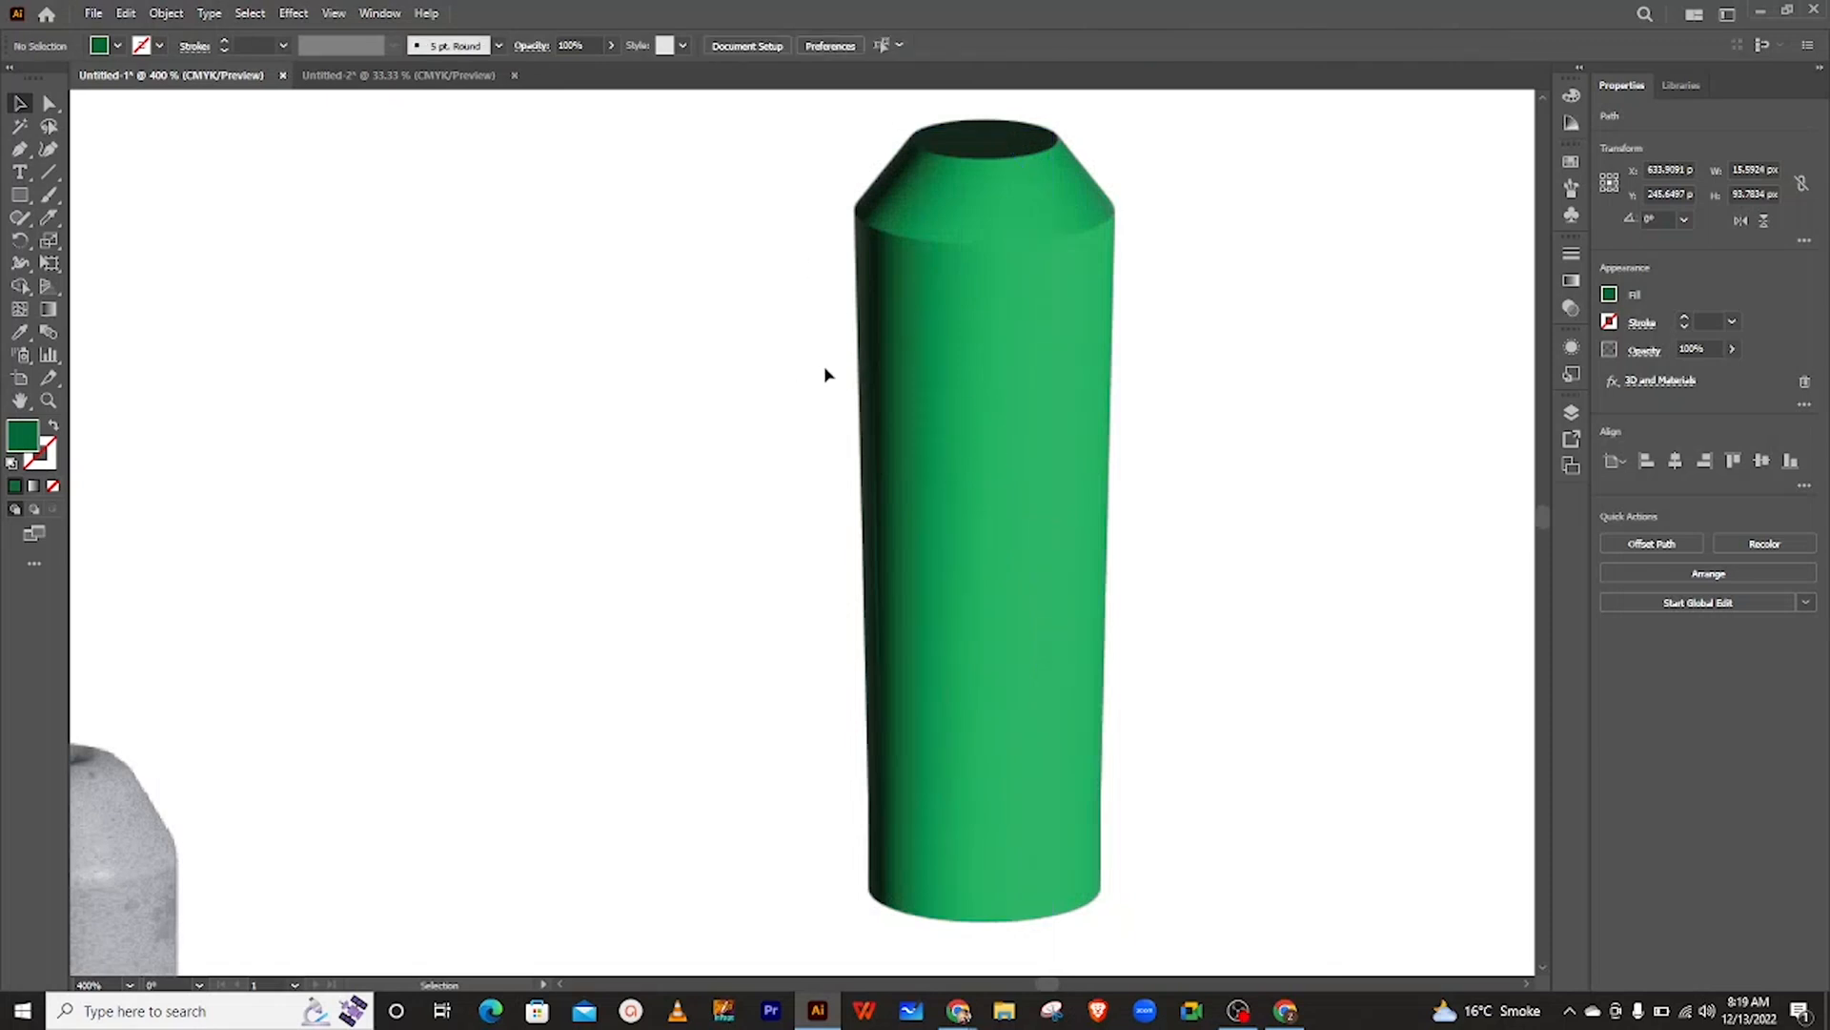
left_click(942, 381)
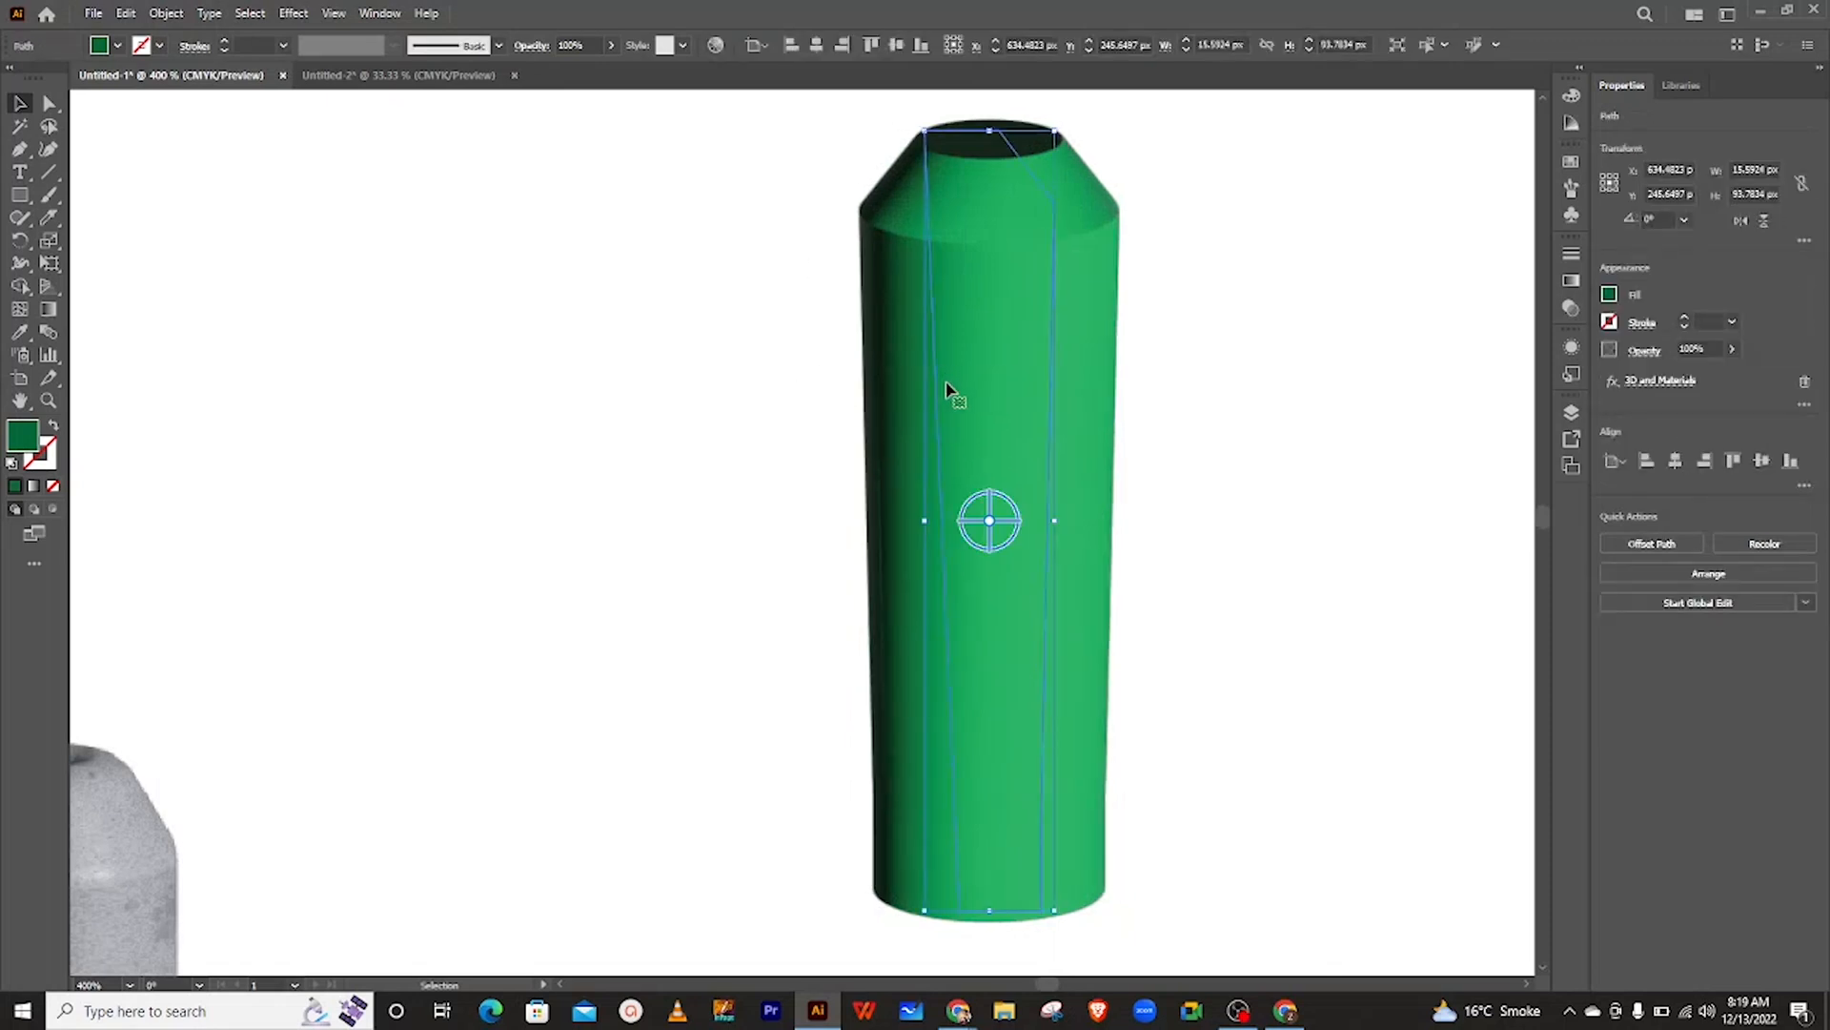
scroll(946, 386, "down", 1)
left_click_drag(946, 381, 799, 445)
key("a")
key("ctrl+z")
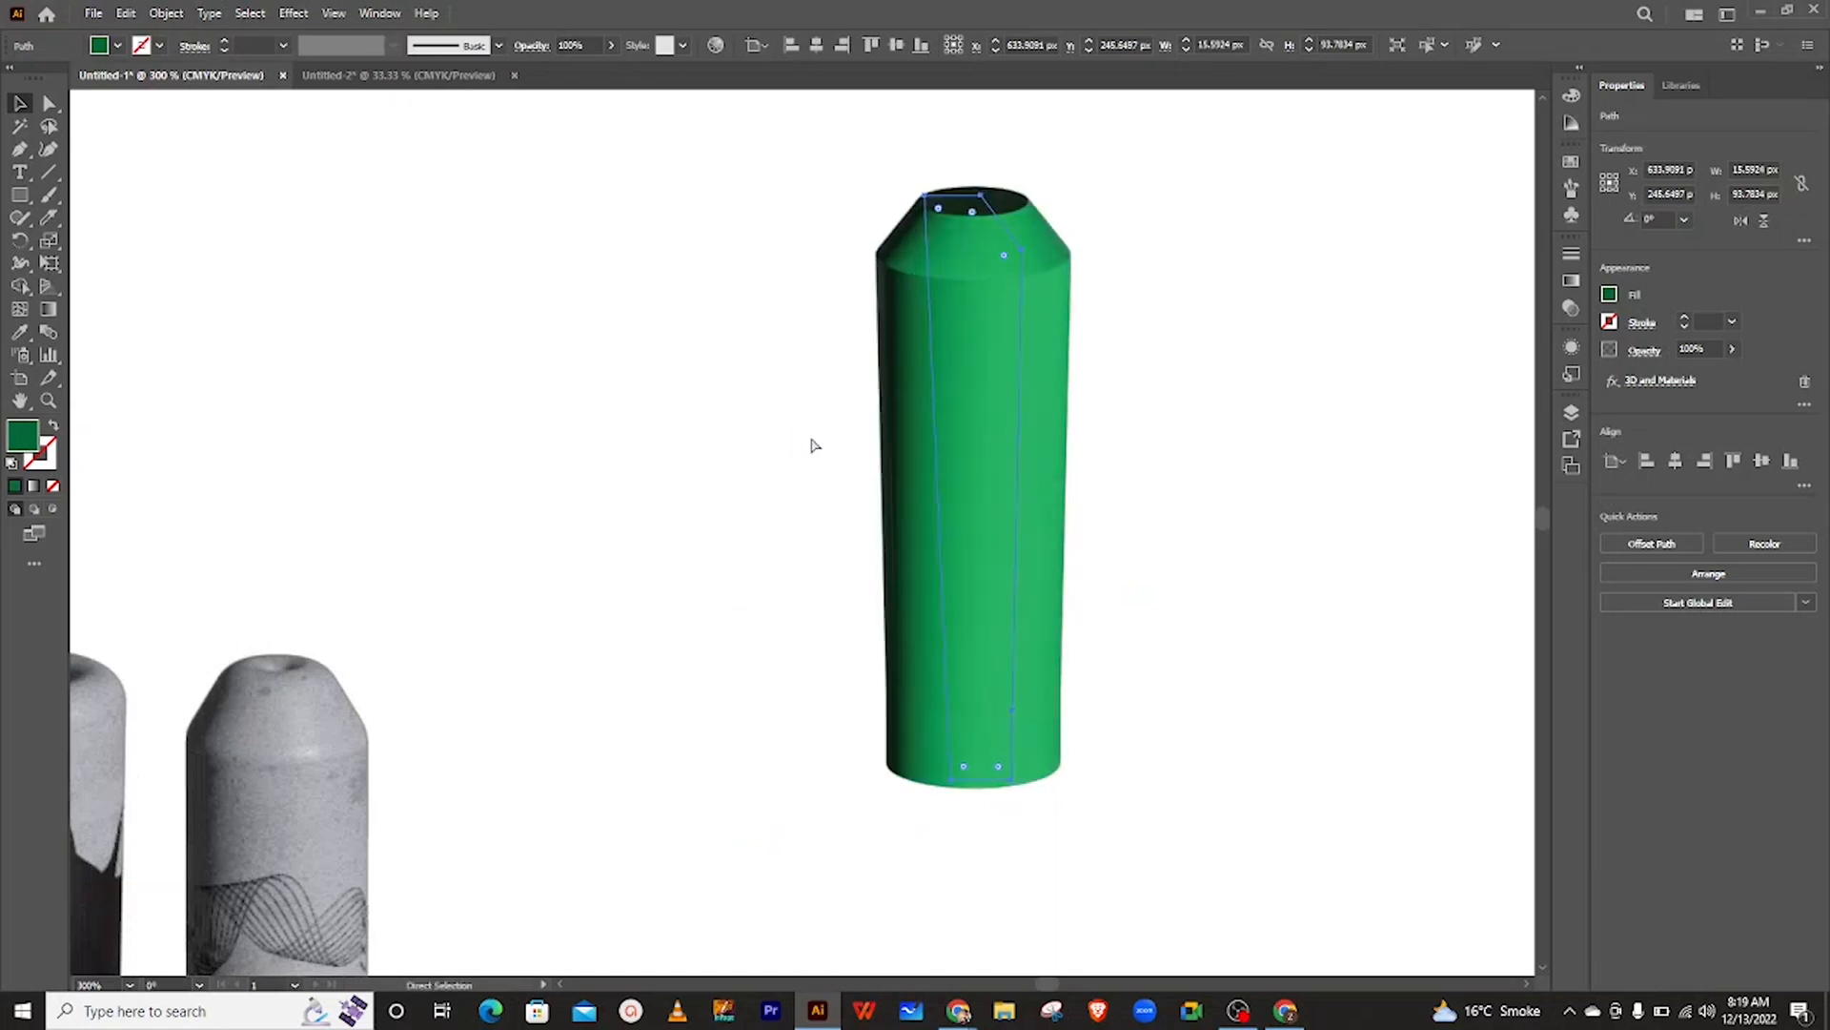
left_click(853, 443)
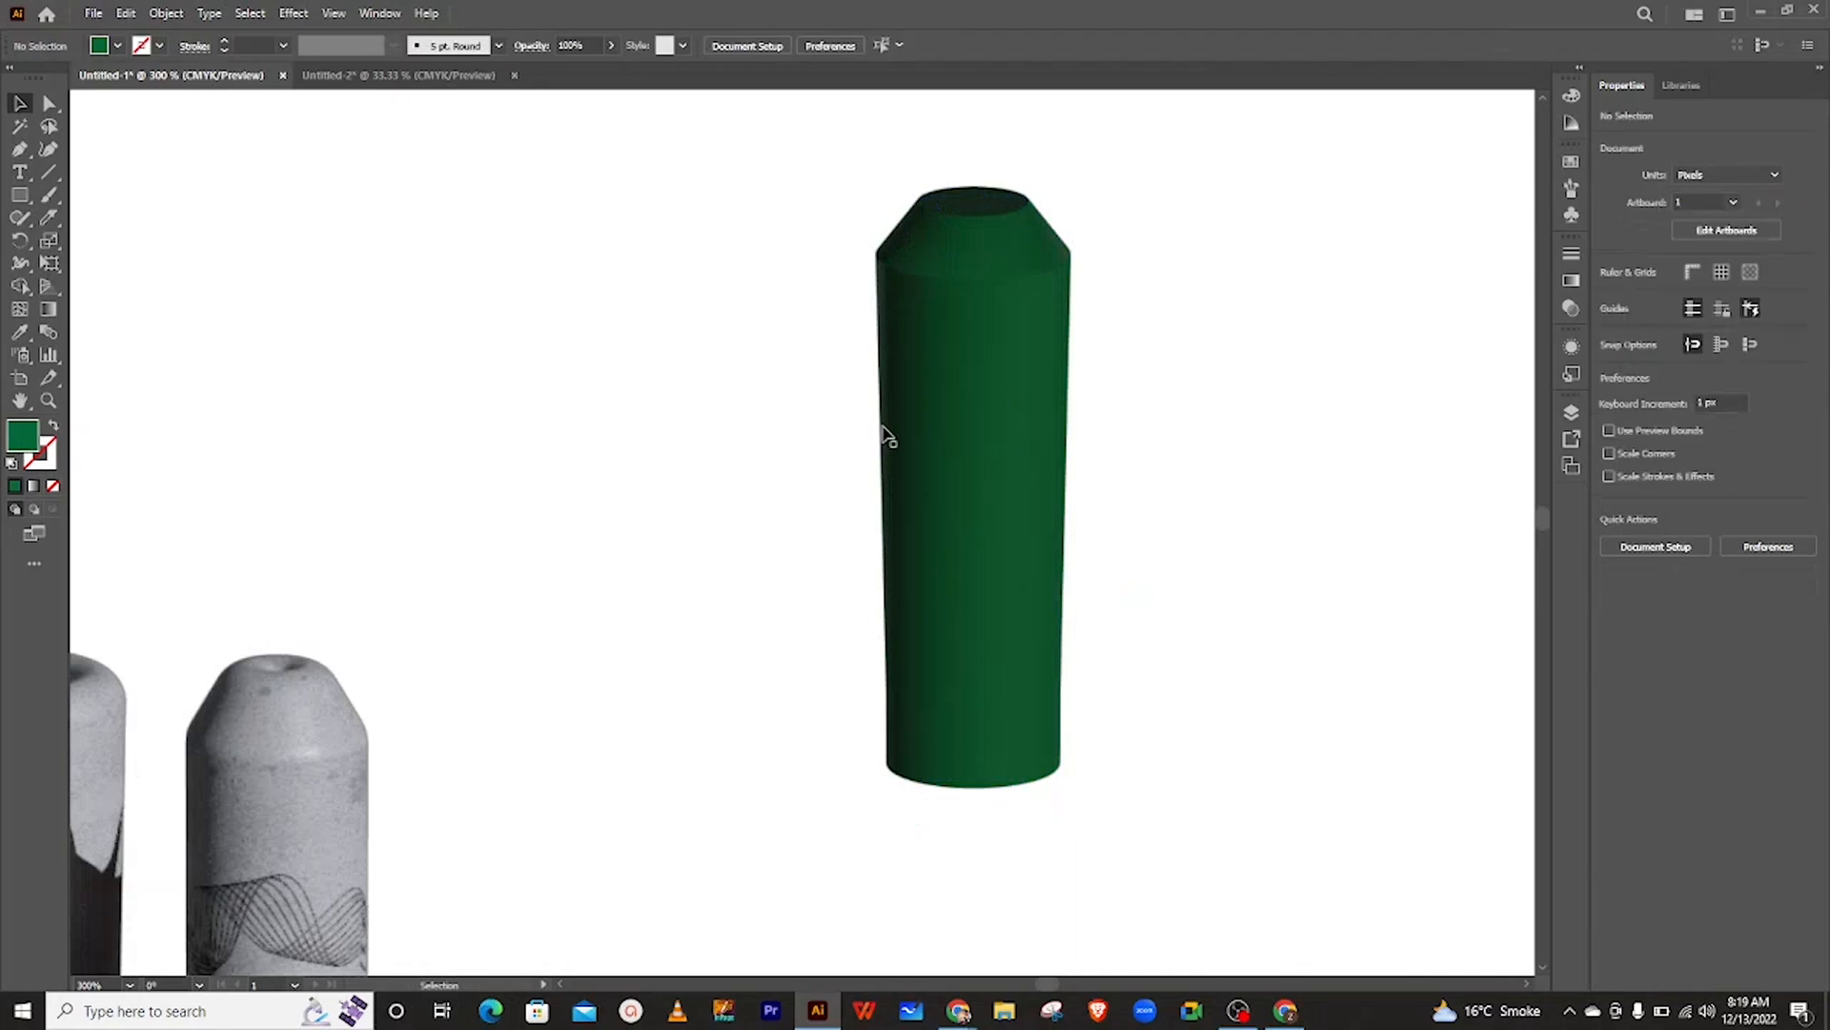
key("ctrl+z")
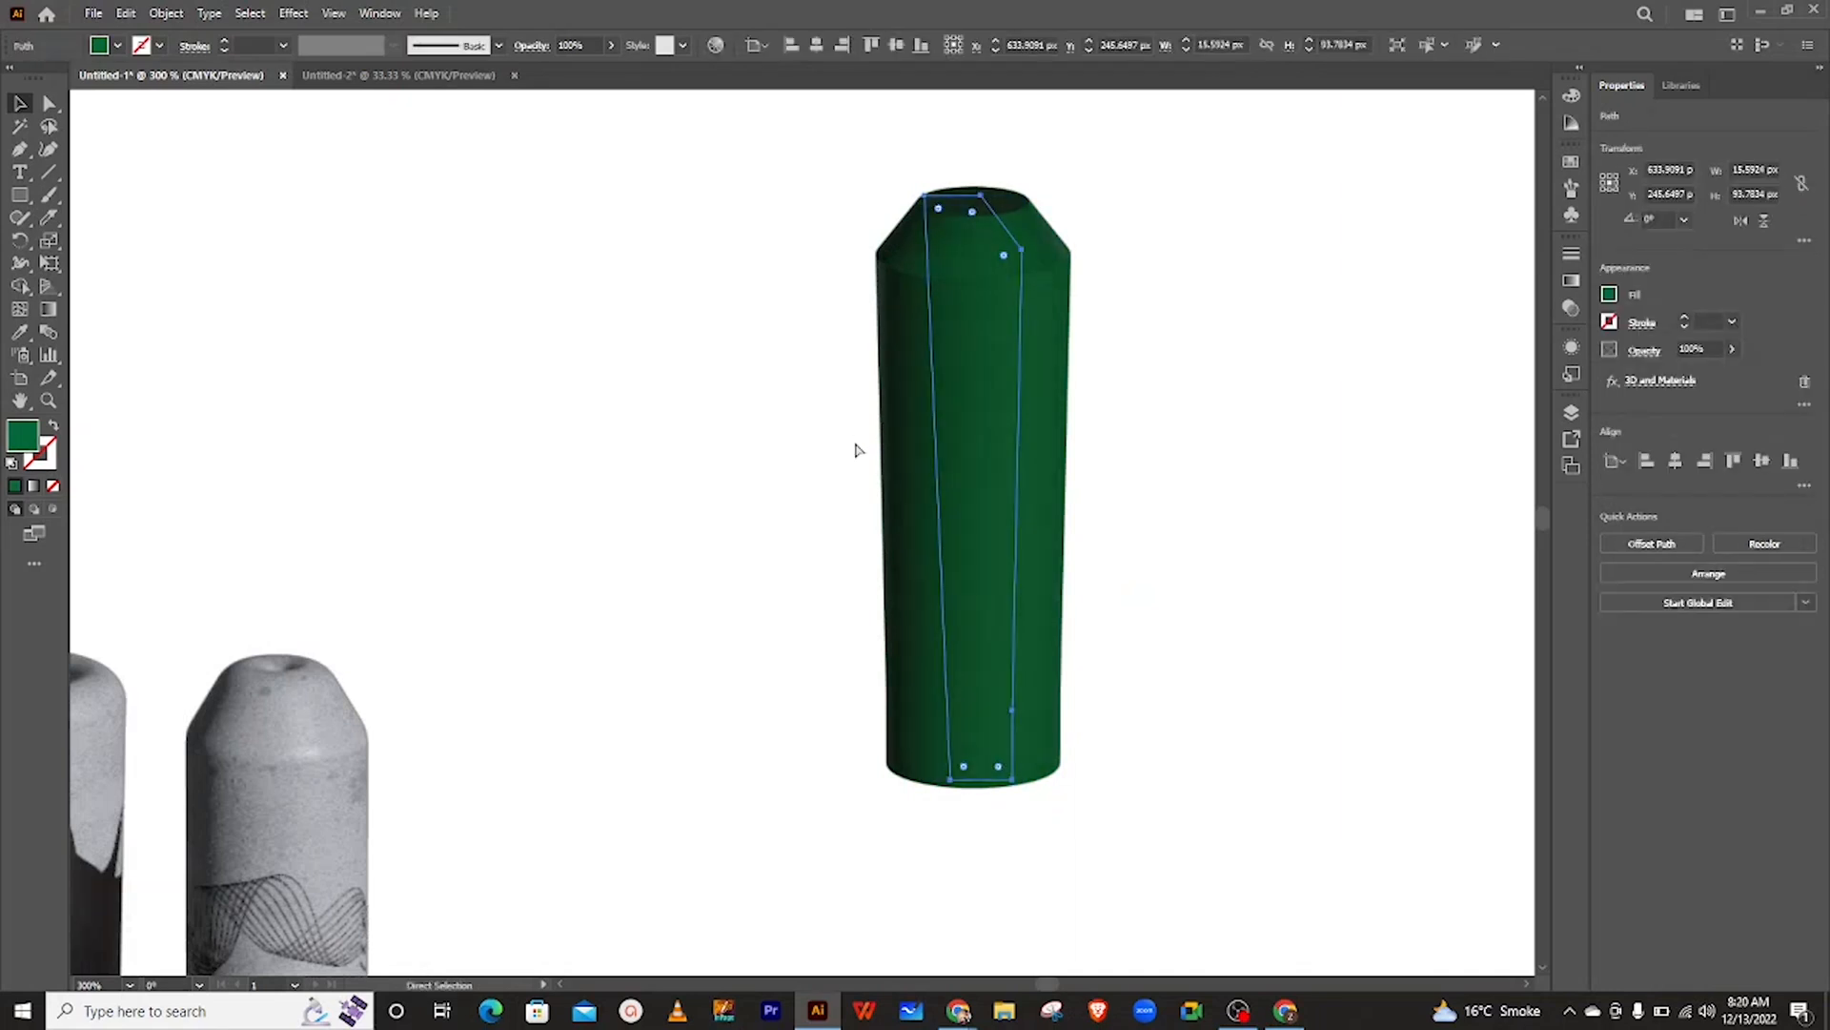
- Move the revolved object slightly down toward the grey bottles and round all corners of its profile path to about 5 px
key("v")
left_click_drag(963, 439, 921, 471)
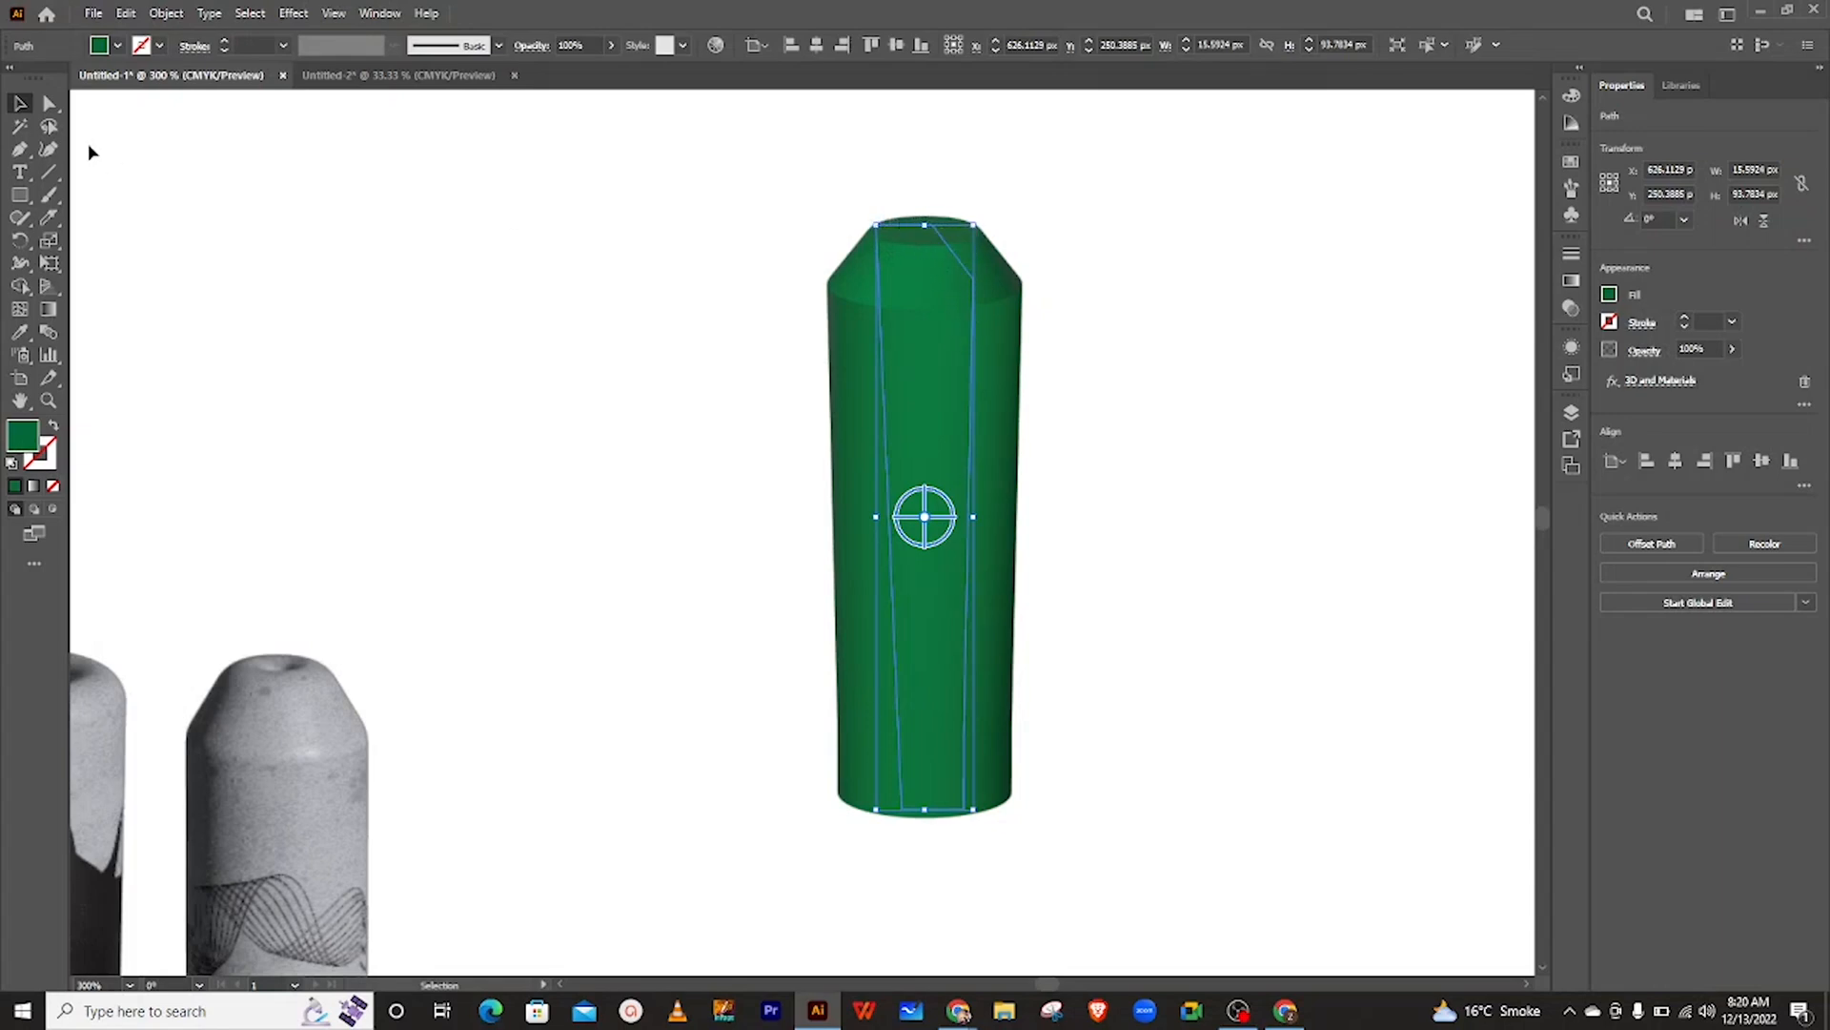
left_click(51, 109)
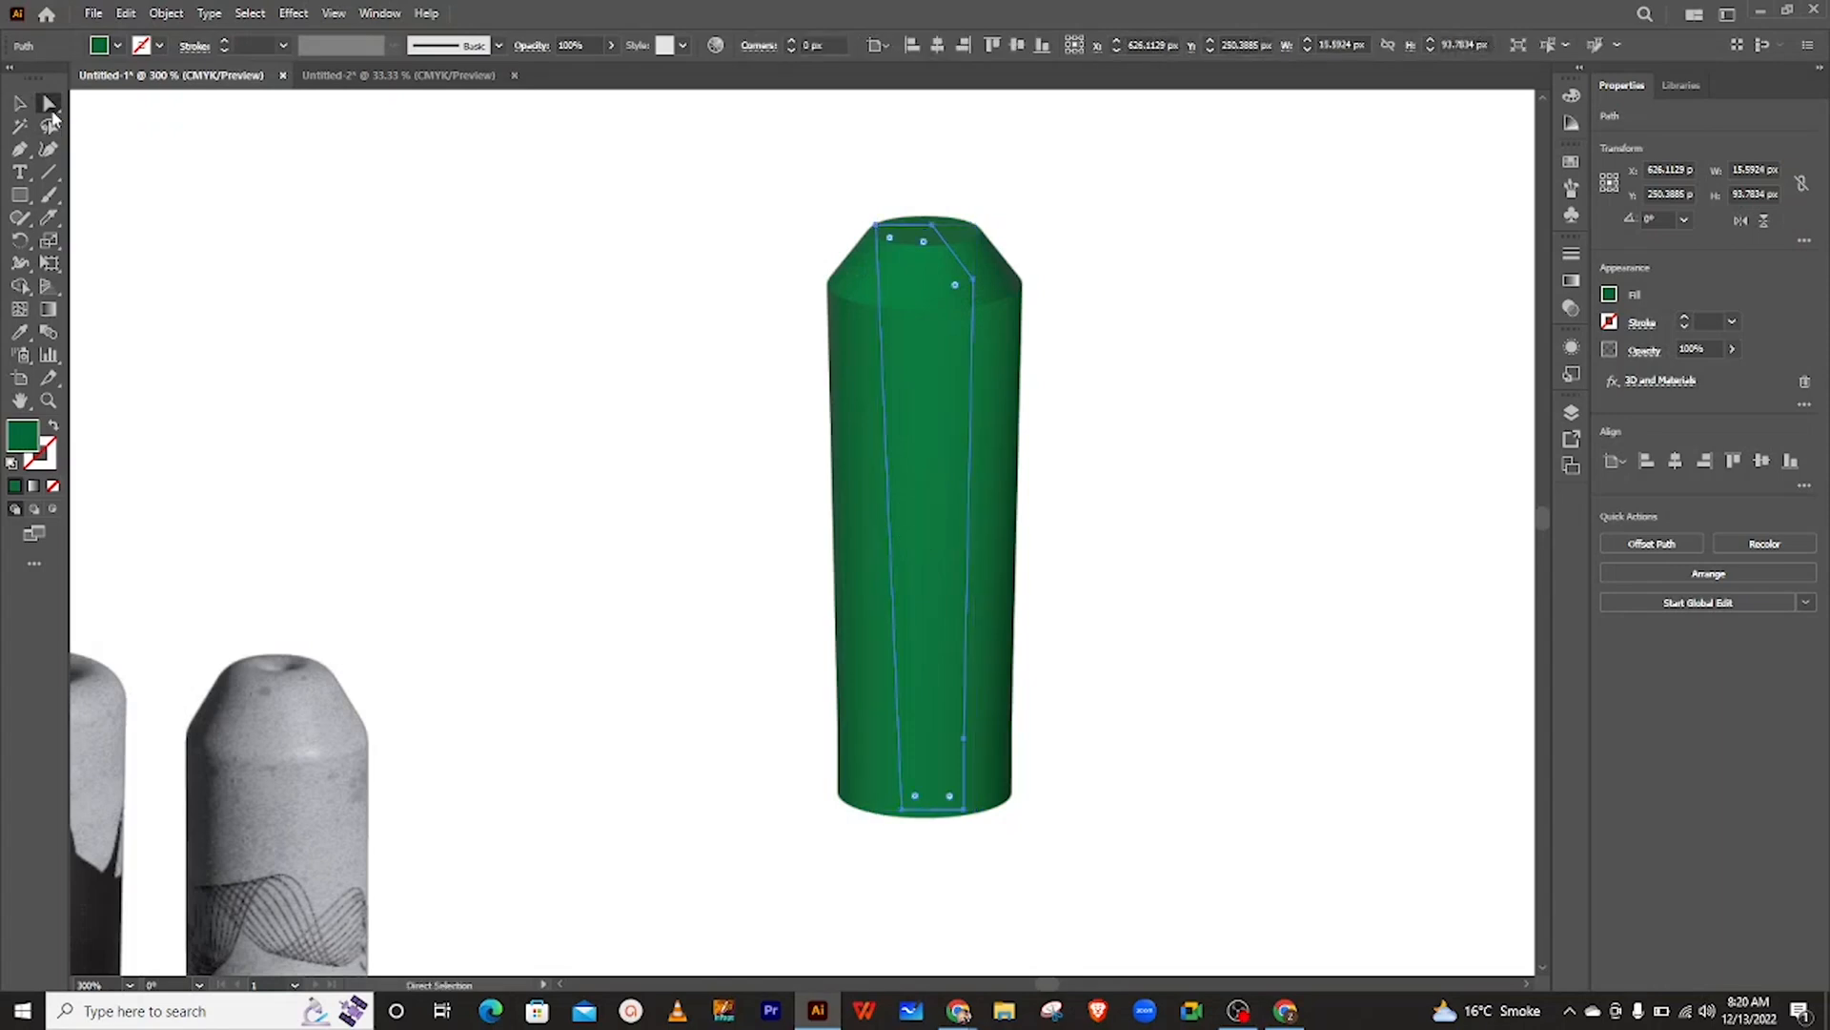
left_click_drag(924, 241, 915, 277)
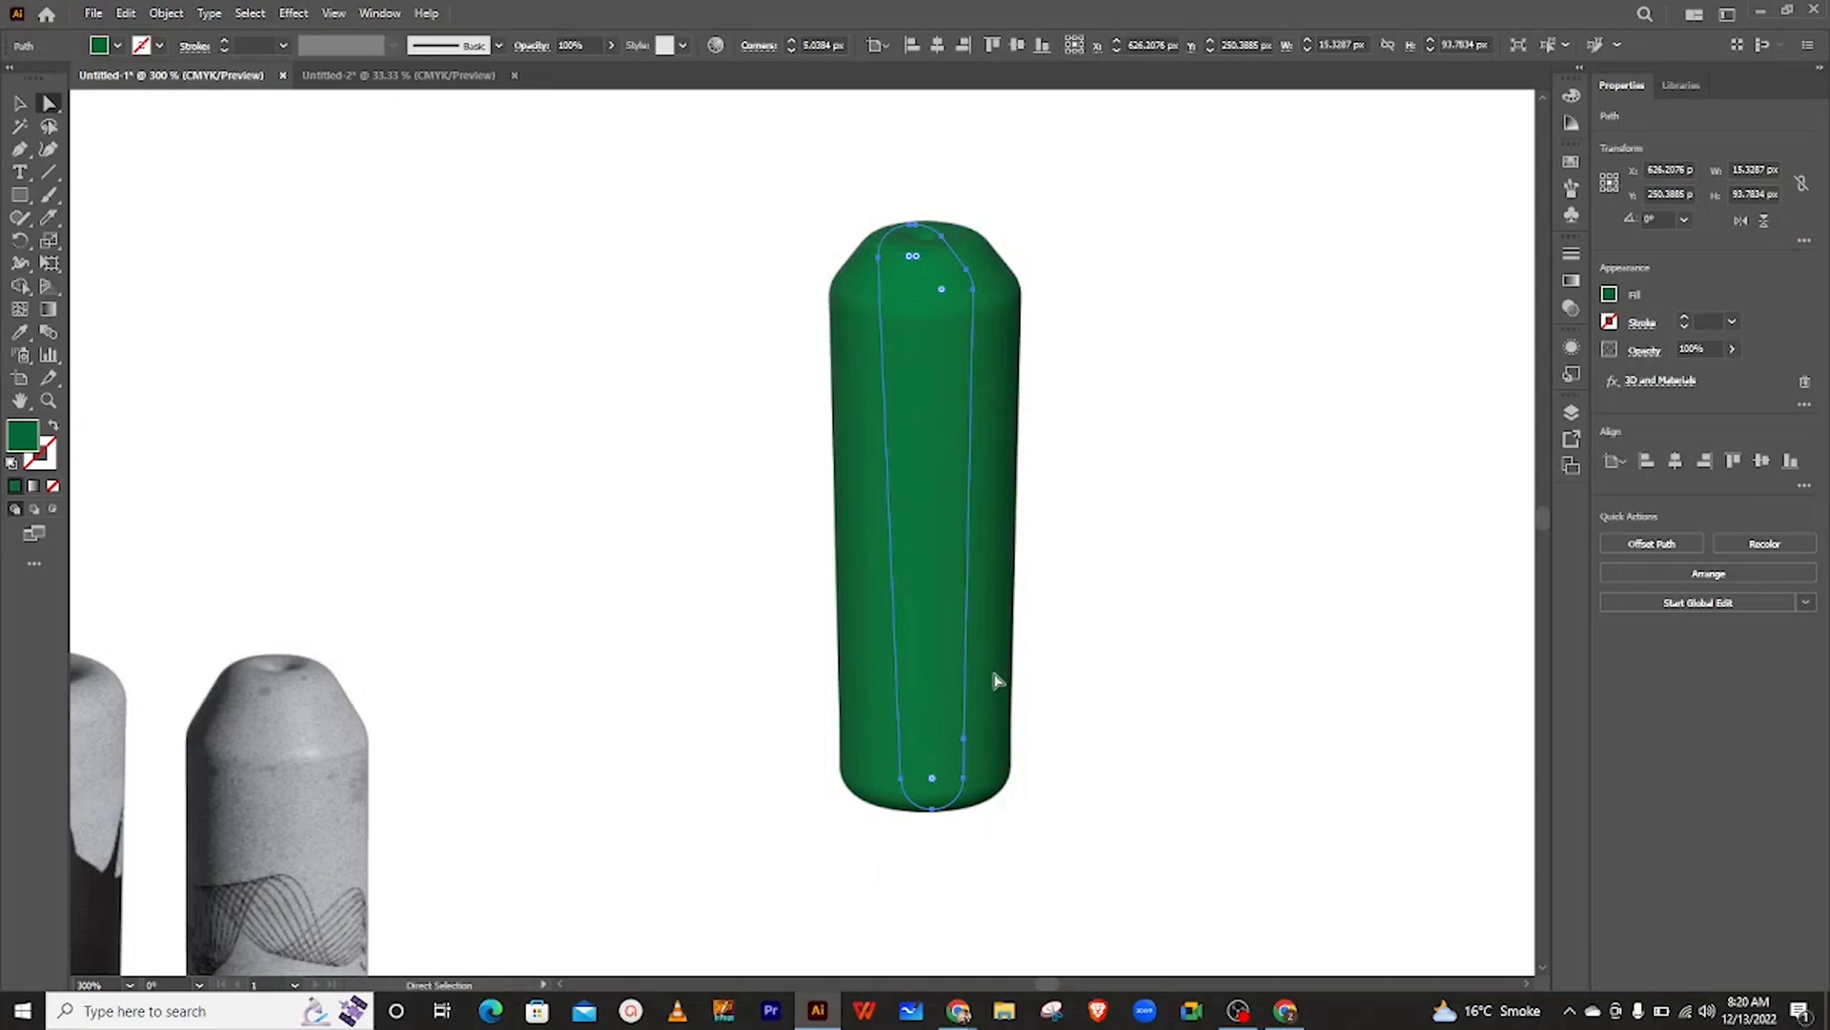
- Try deleting the upper shoulder anchor point of the profile path with the Pen tool, and undo the deletion
left_click(18, 157)
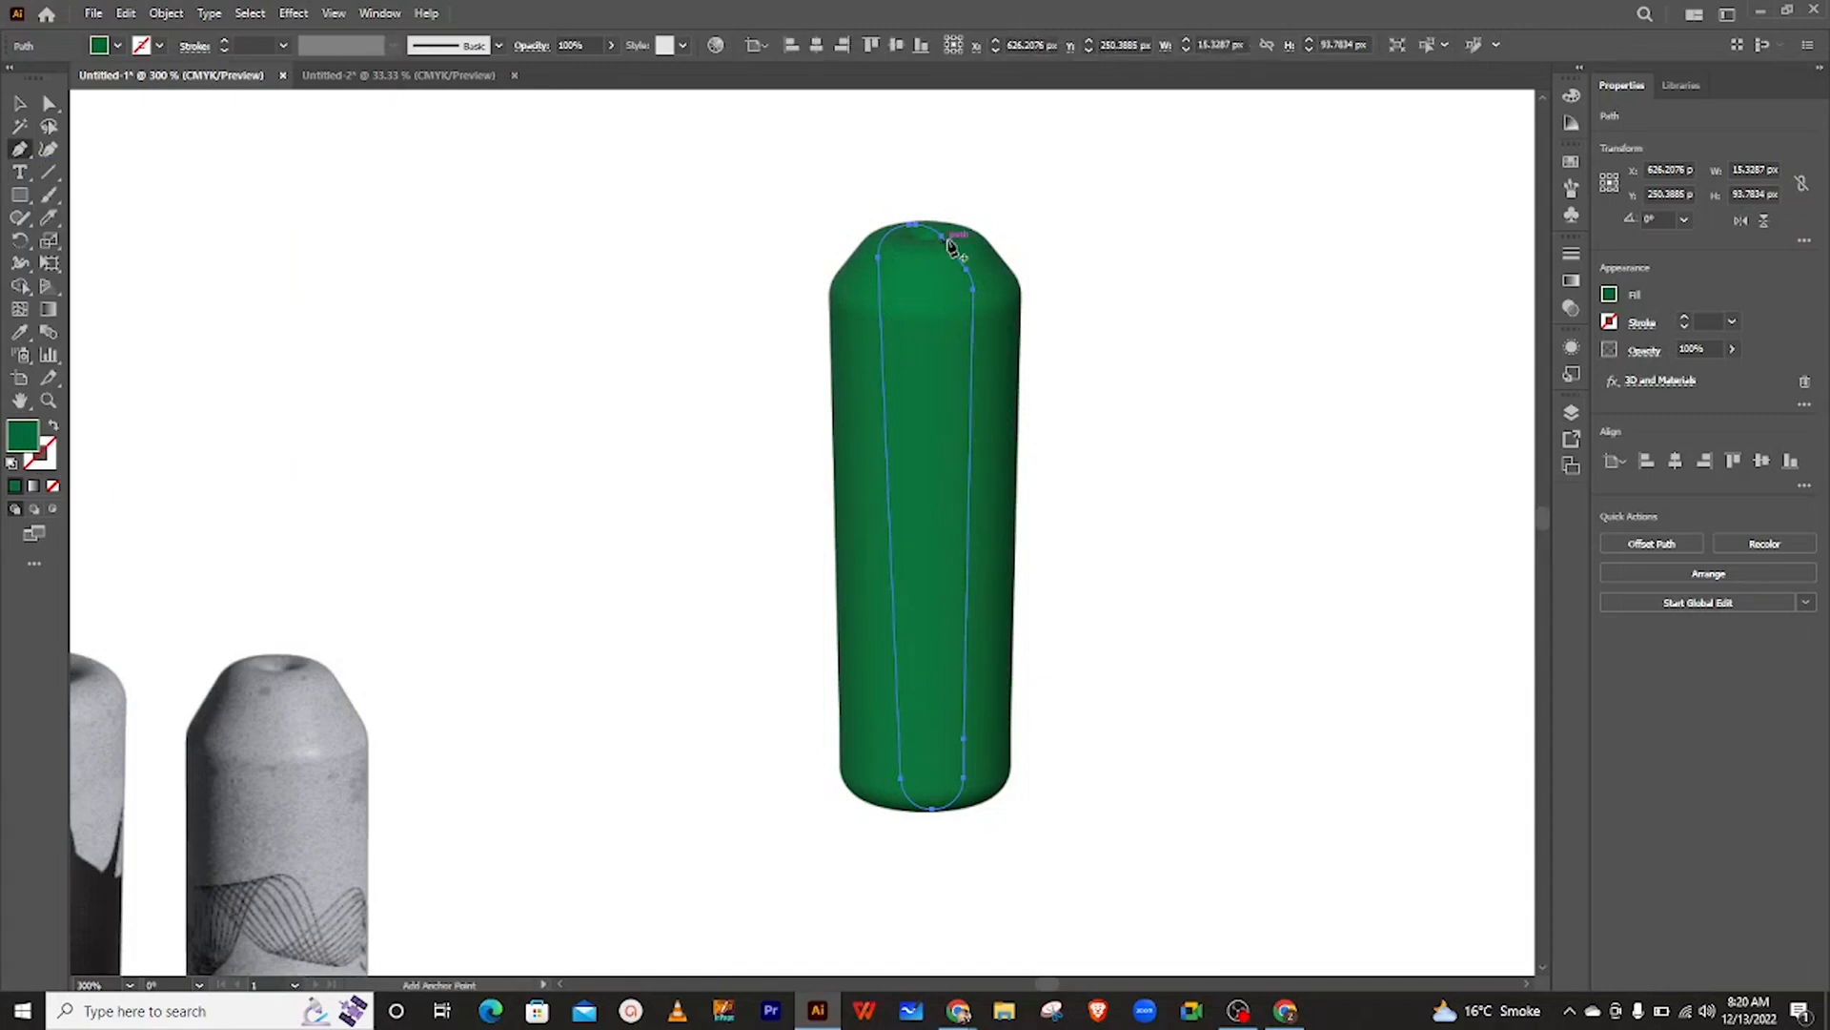
scroll(951, 246, "up", 3)
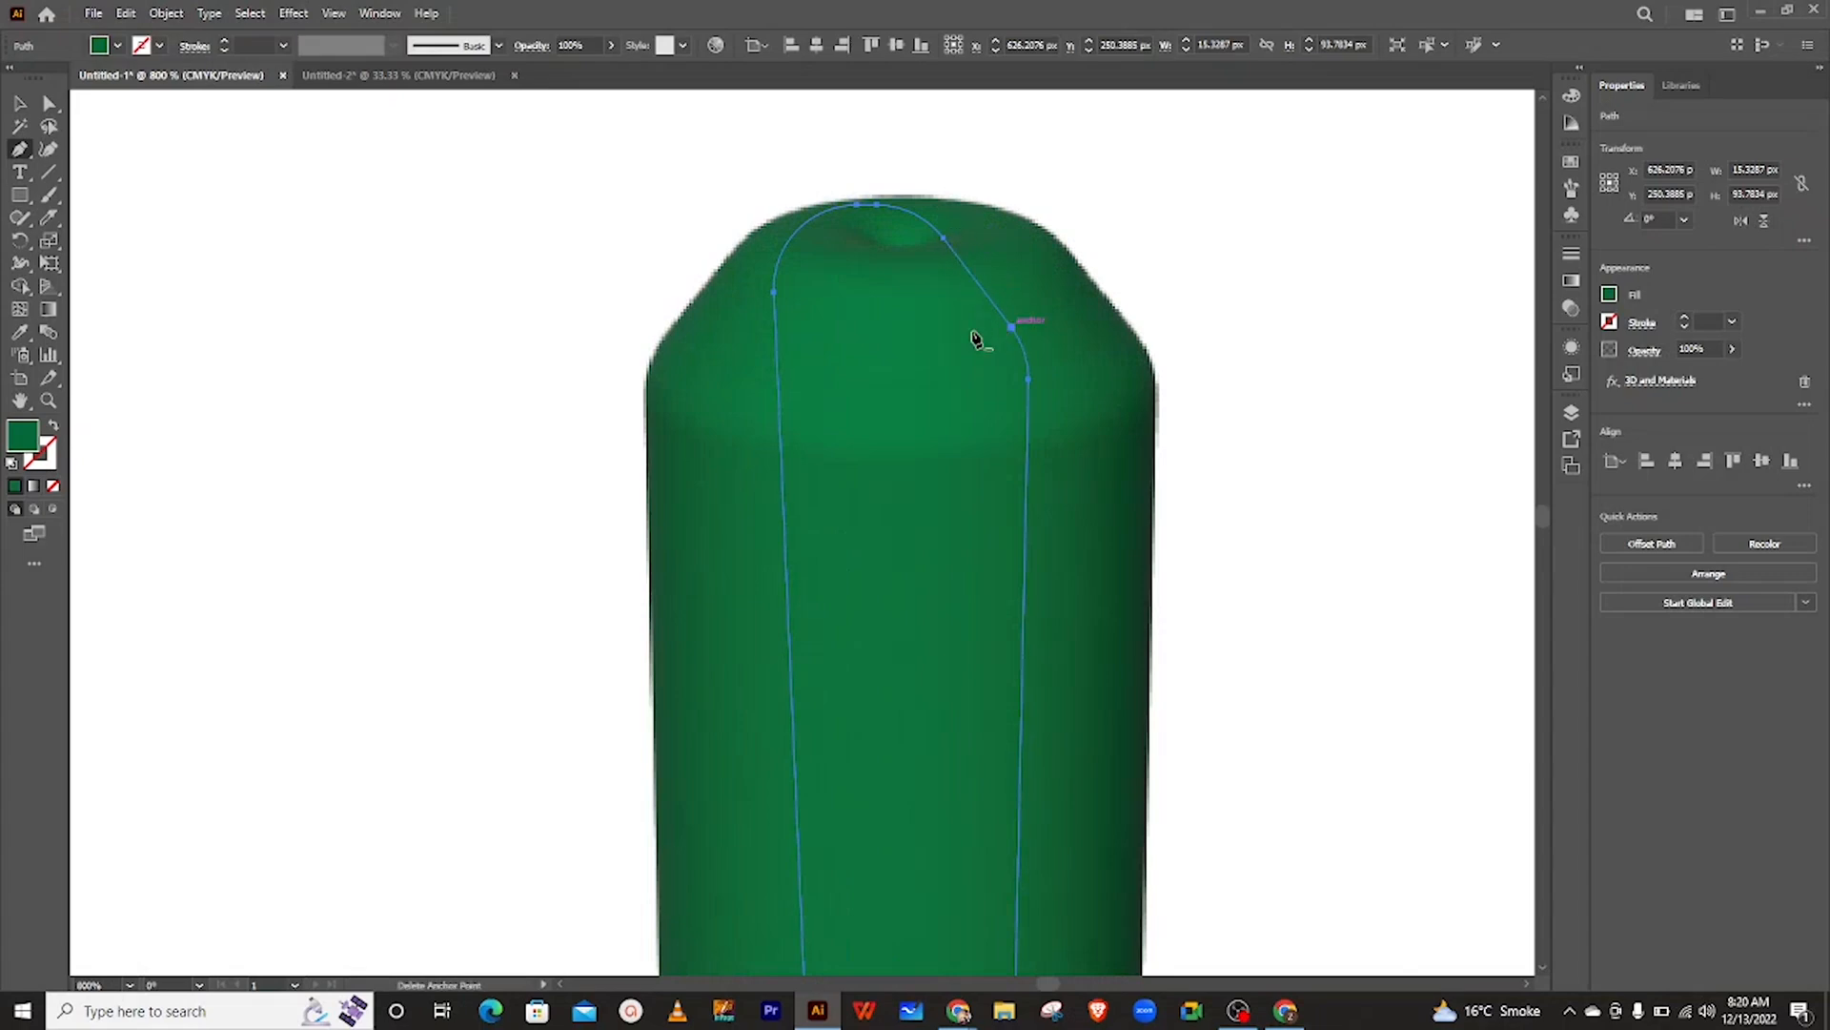
left_click(988, 330)
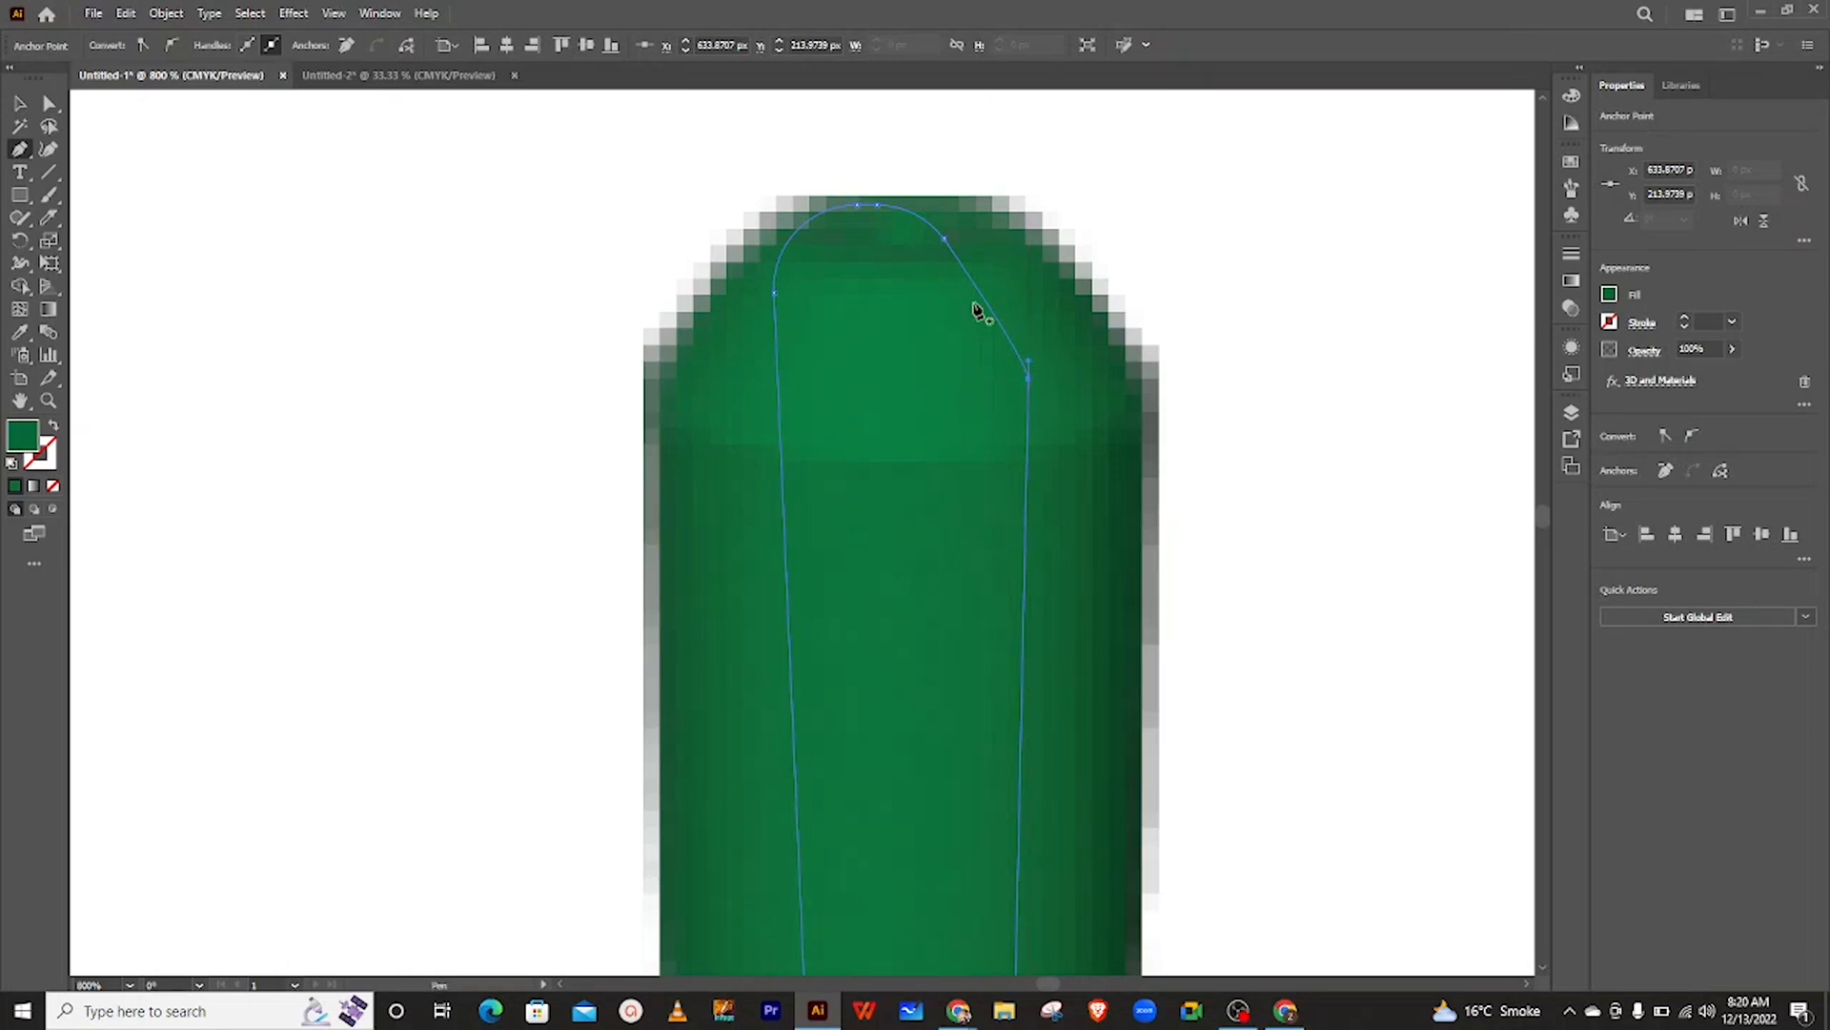
key("ctrl+z")
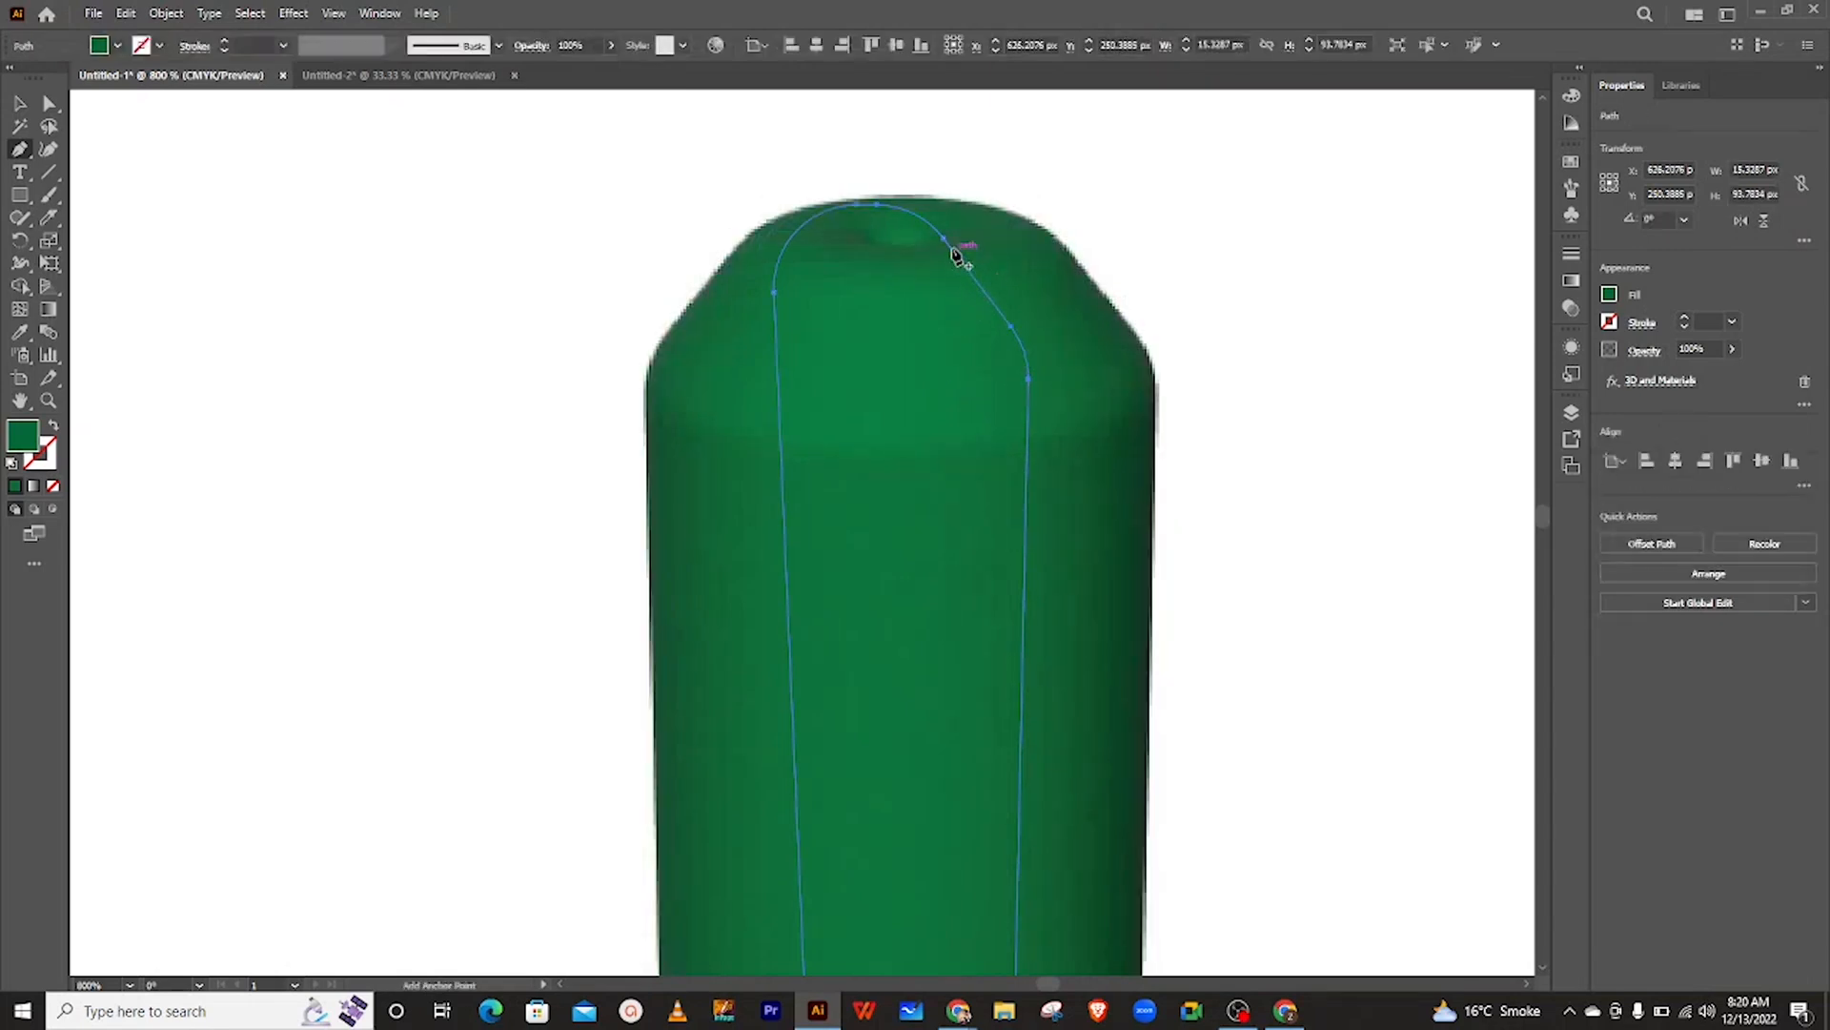
- Delete the anchor point where the profile's rounded top meets its slope, and undo the stray curve started beside it
left_click(945, 242)
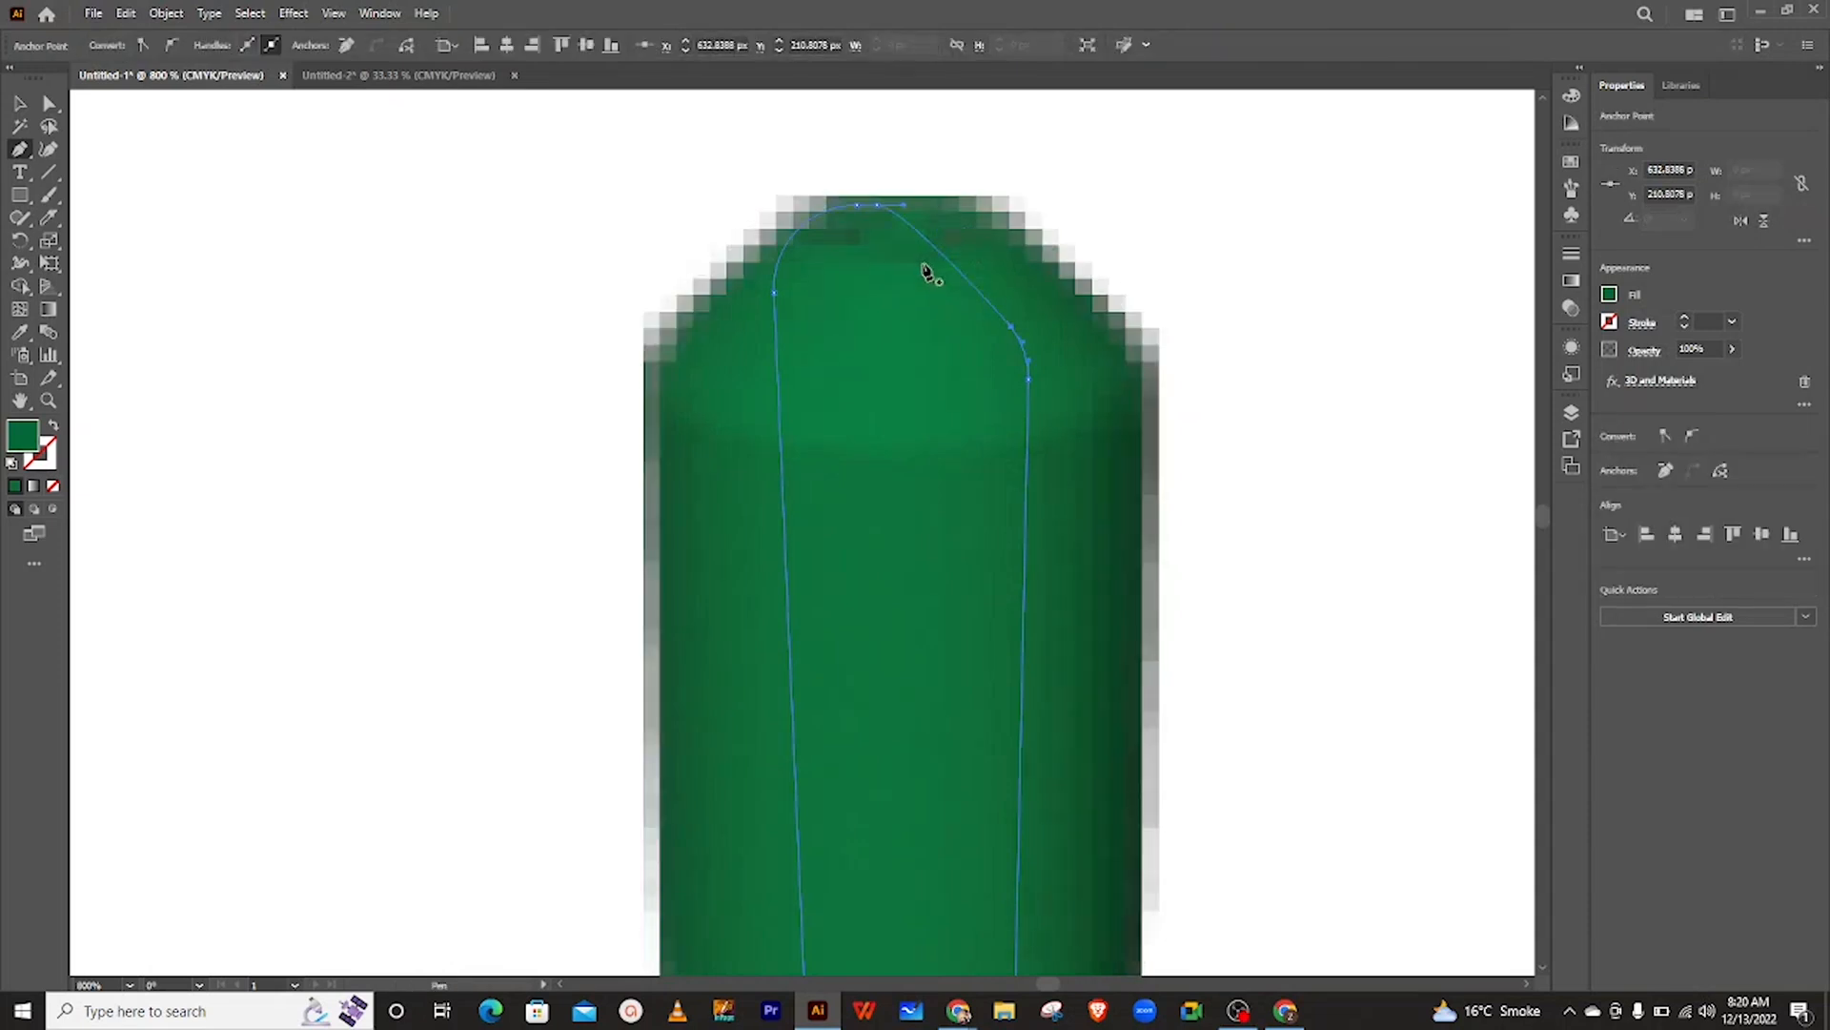
left_click(904, 207)
left_click_drag(902, 205, 1008, 205)
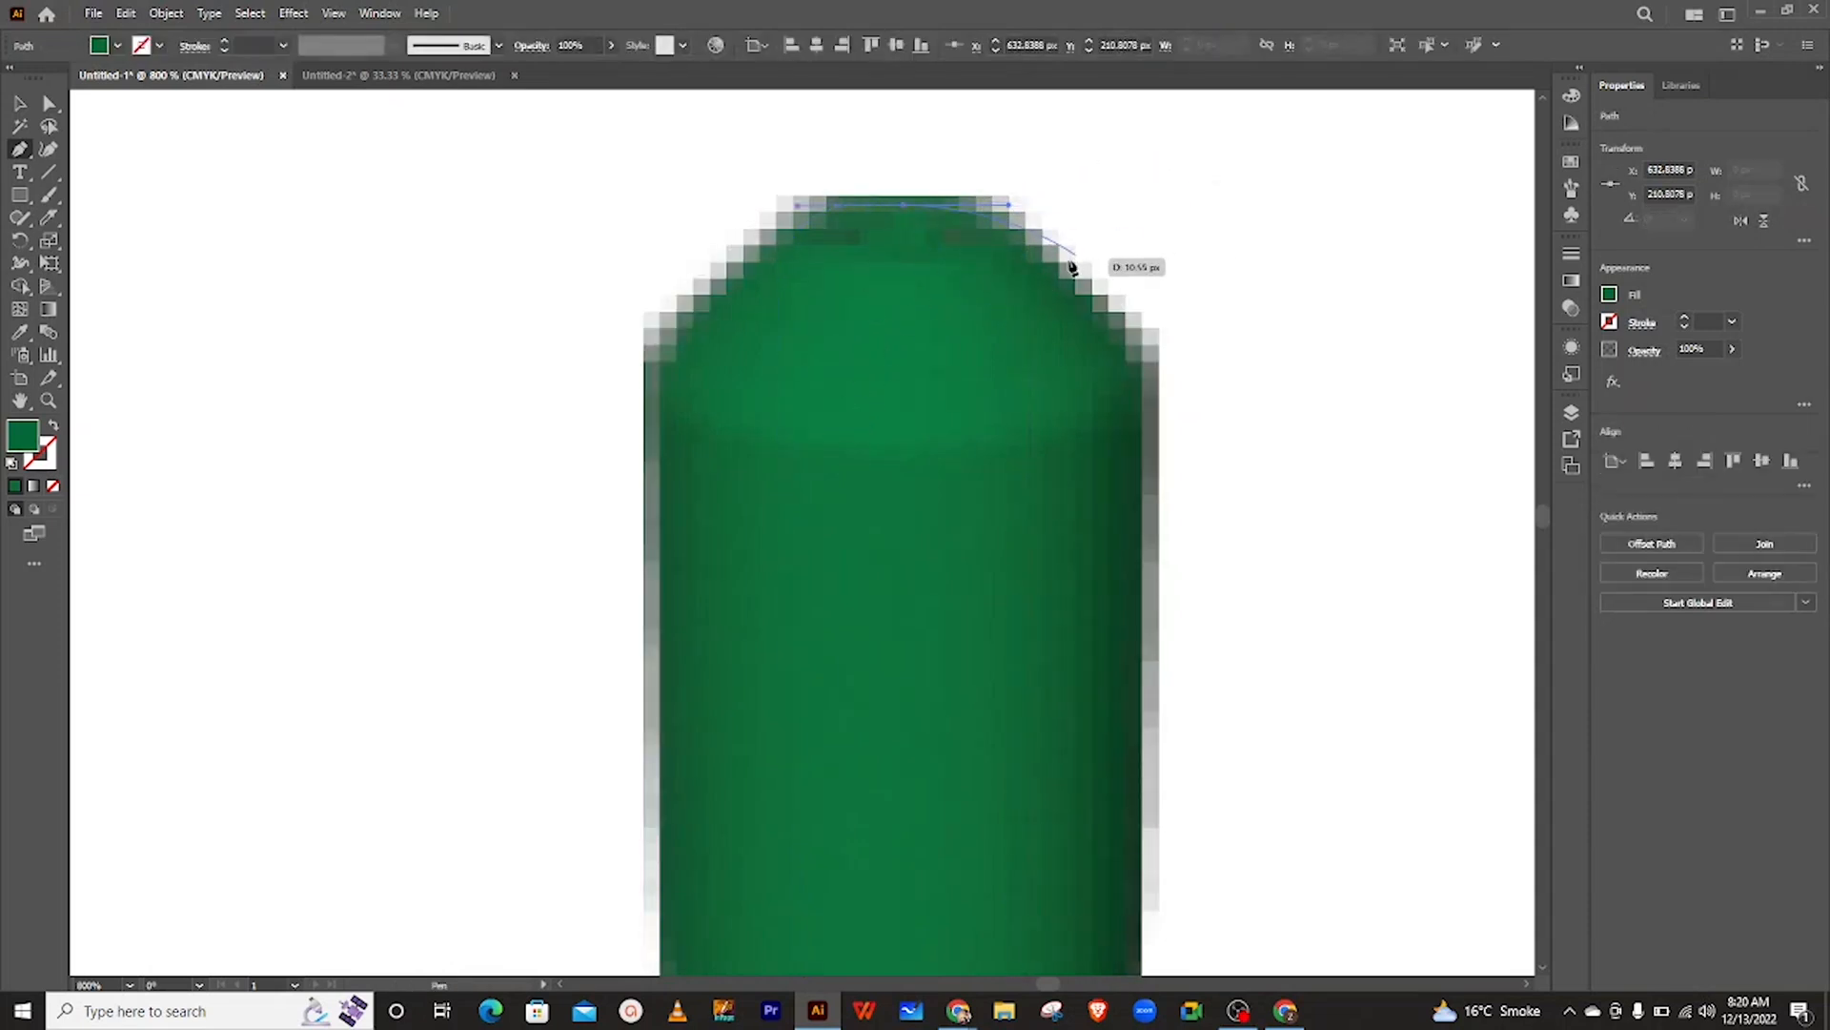
key("ctrl+z")
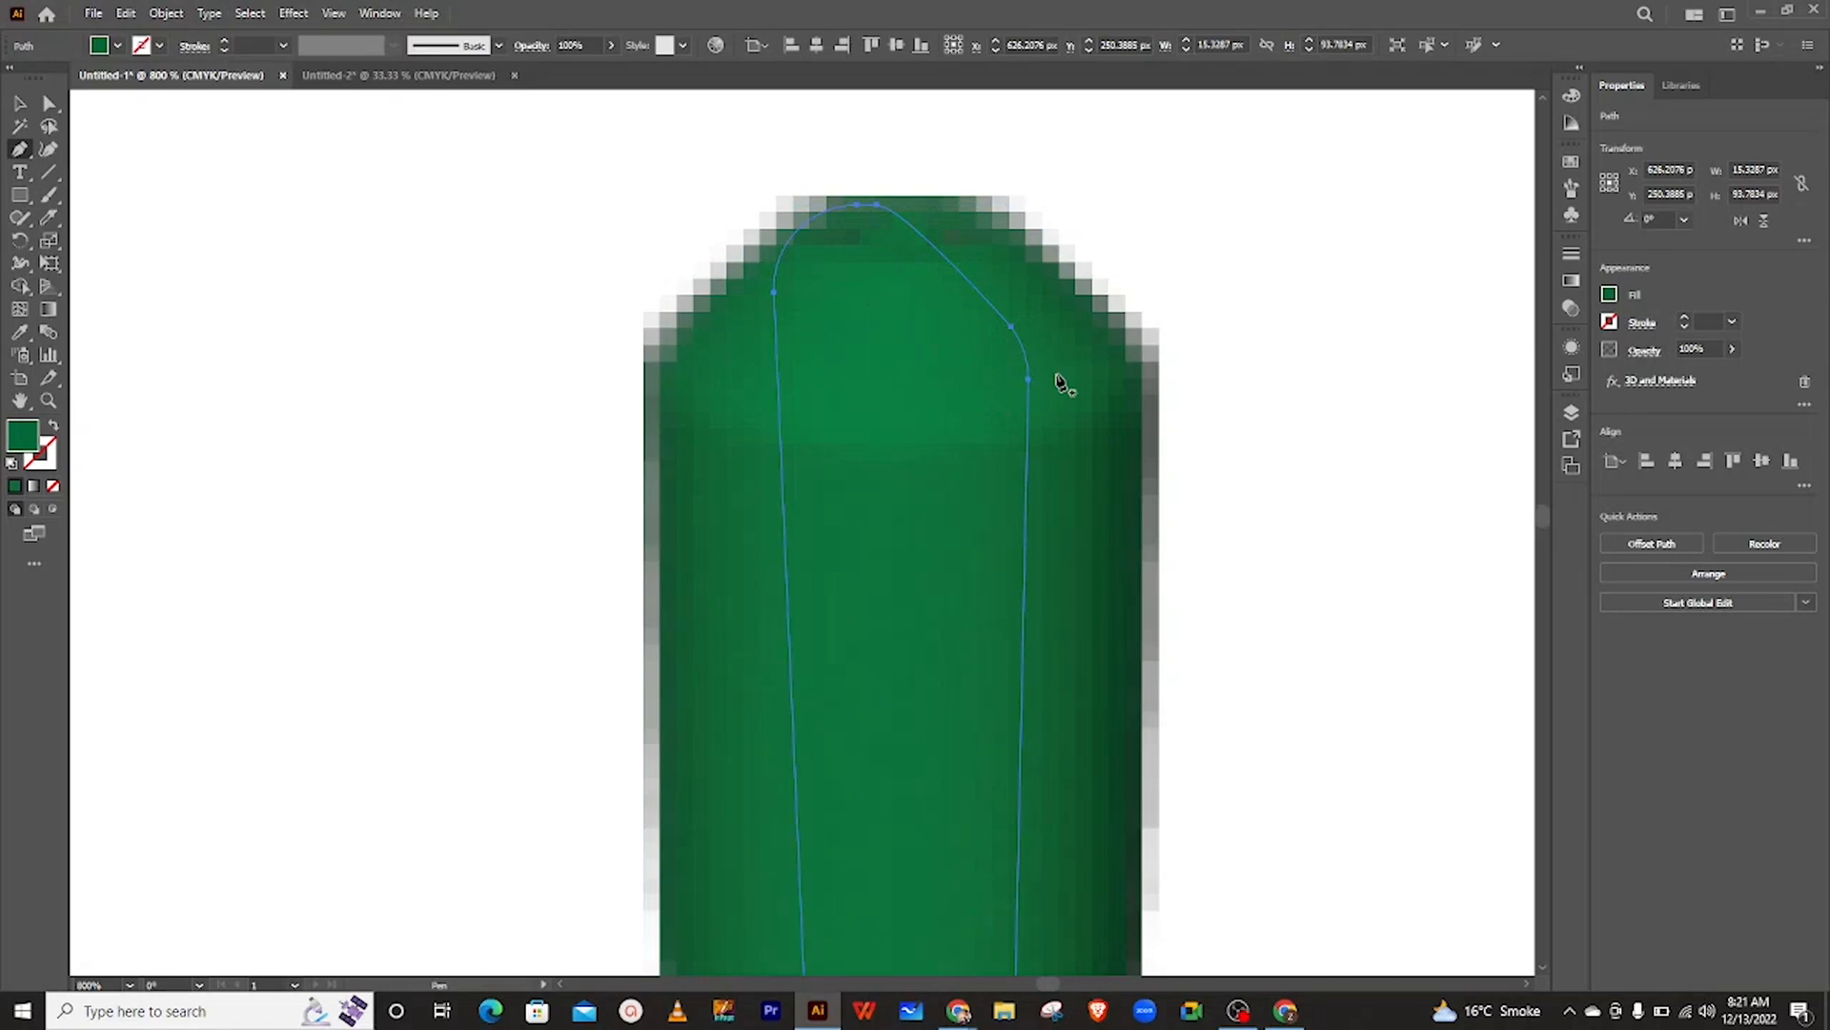
scroll(1063, 382, "down", 2)
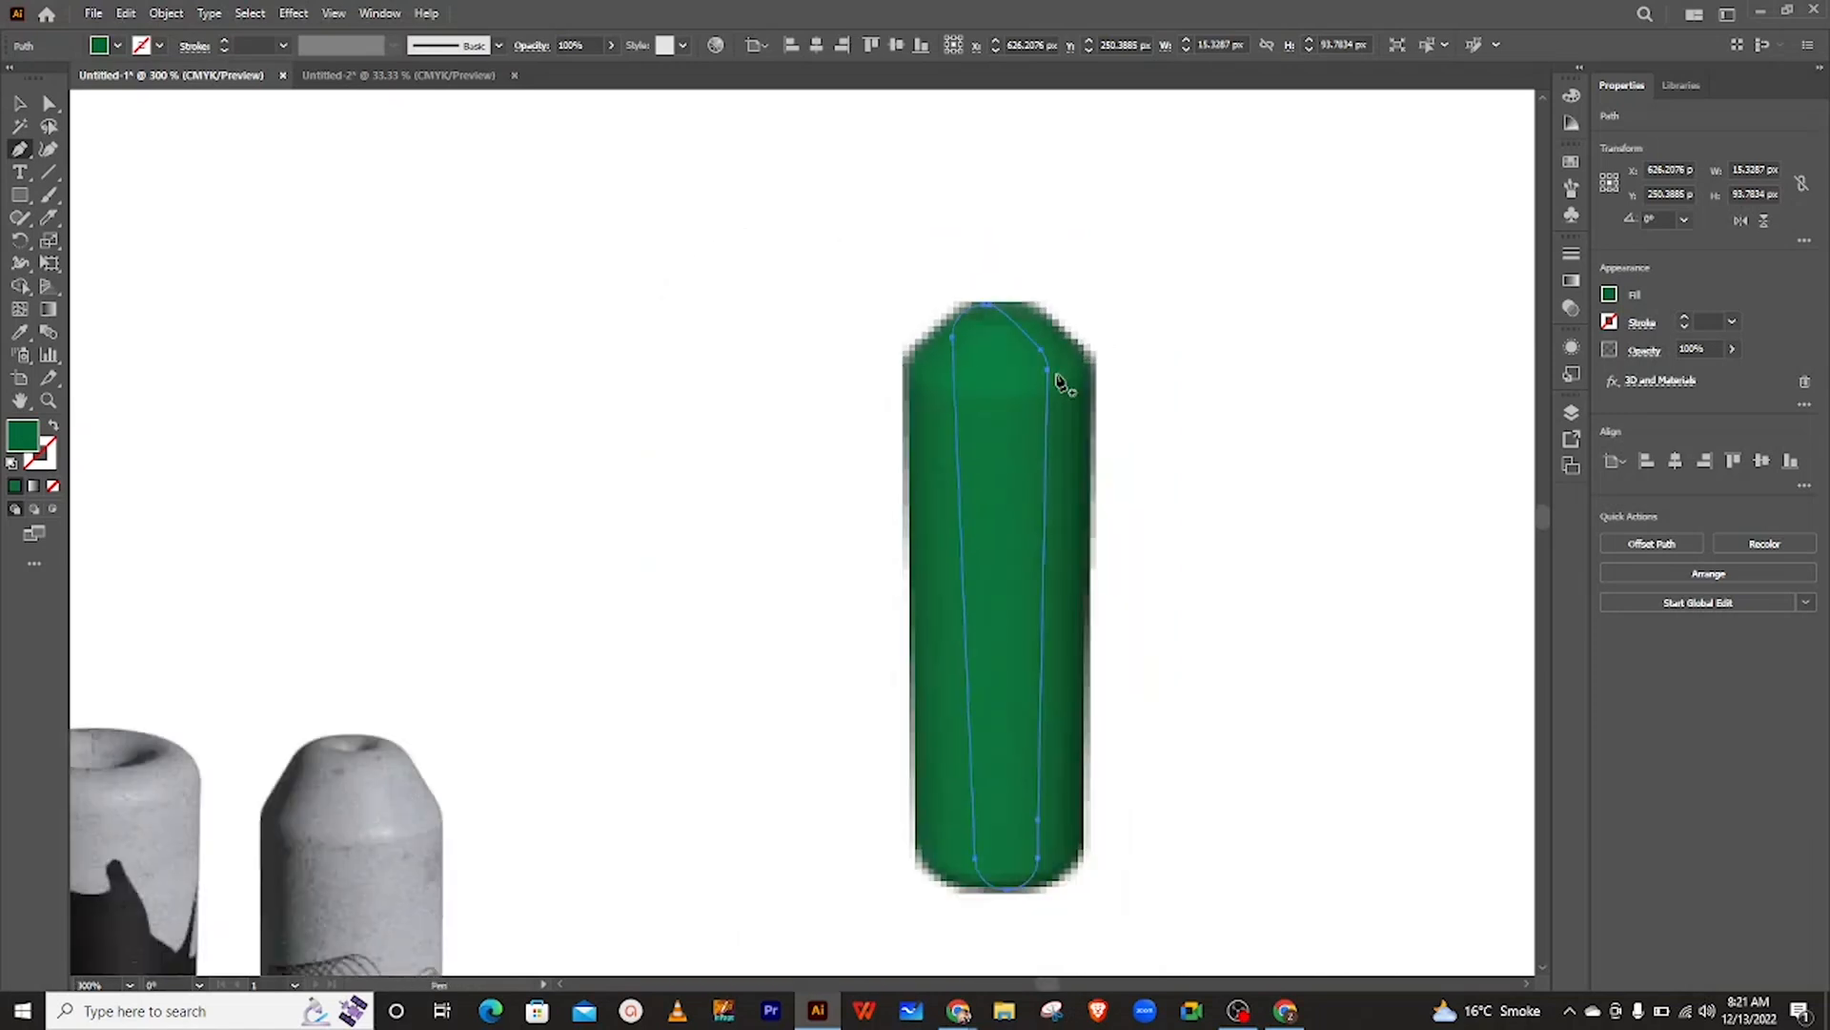
scroll(1053, 672, "down", 5)
right_click(1046, 680)
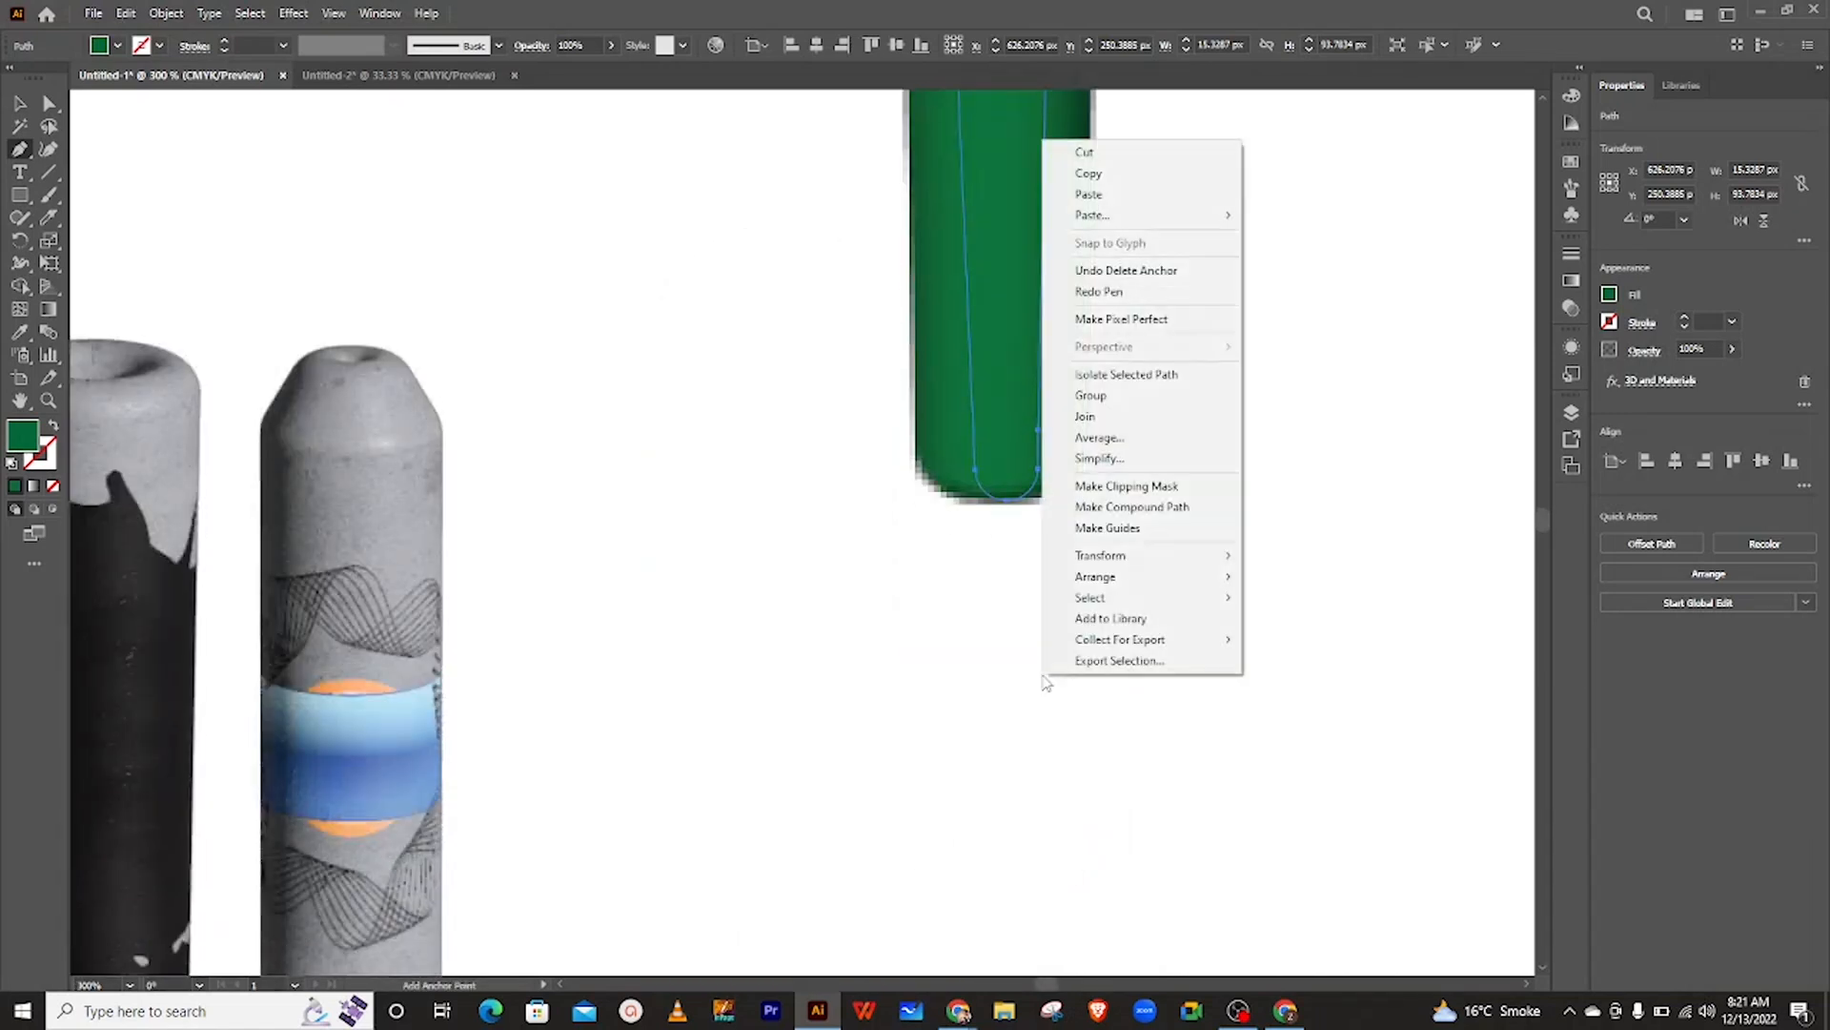
left_click(991, 421)
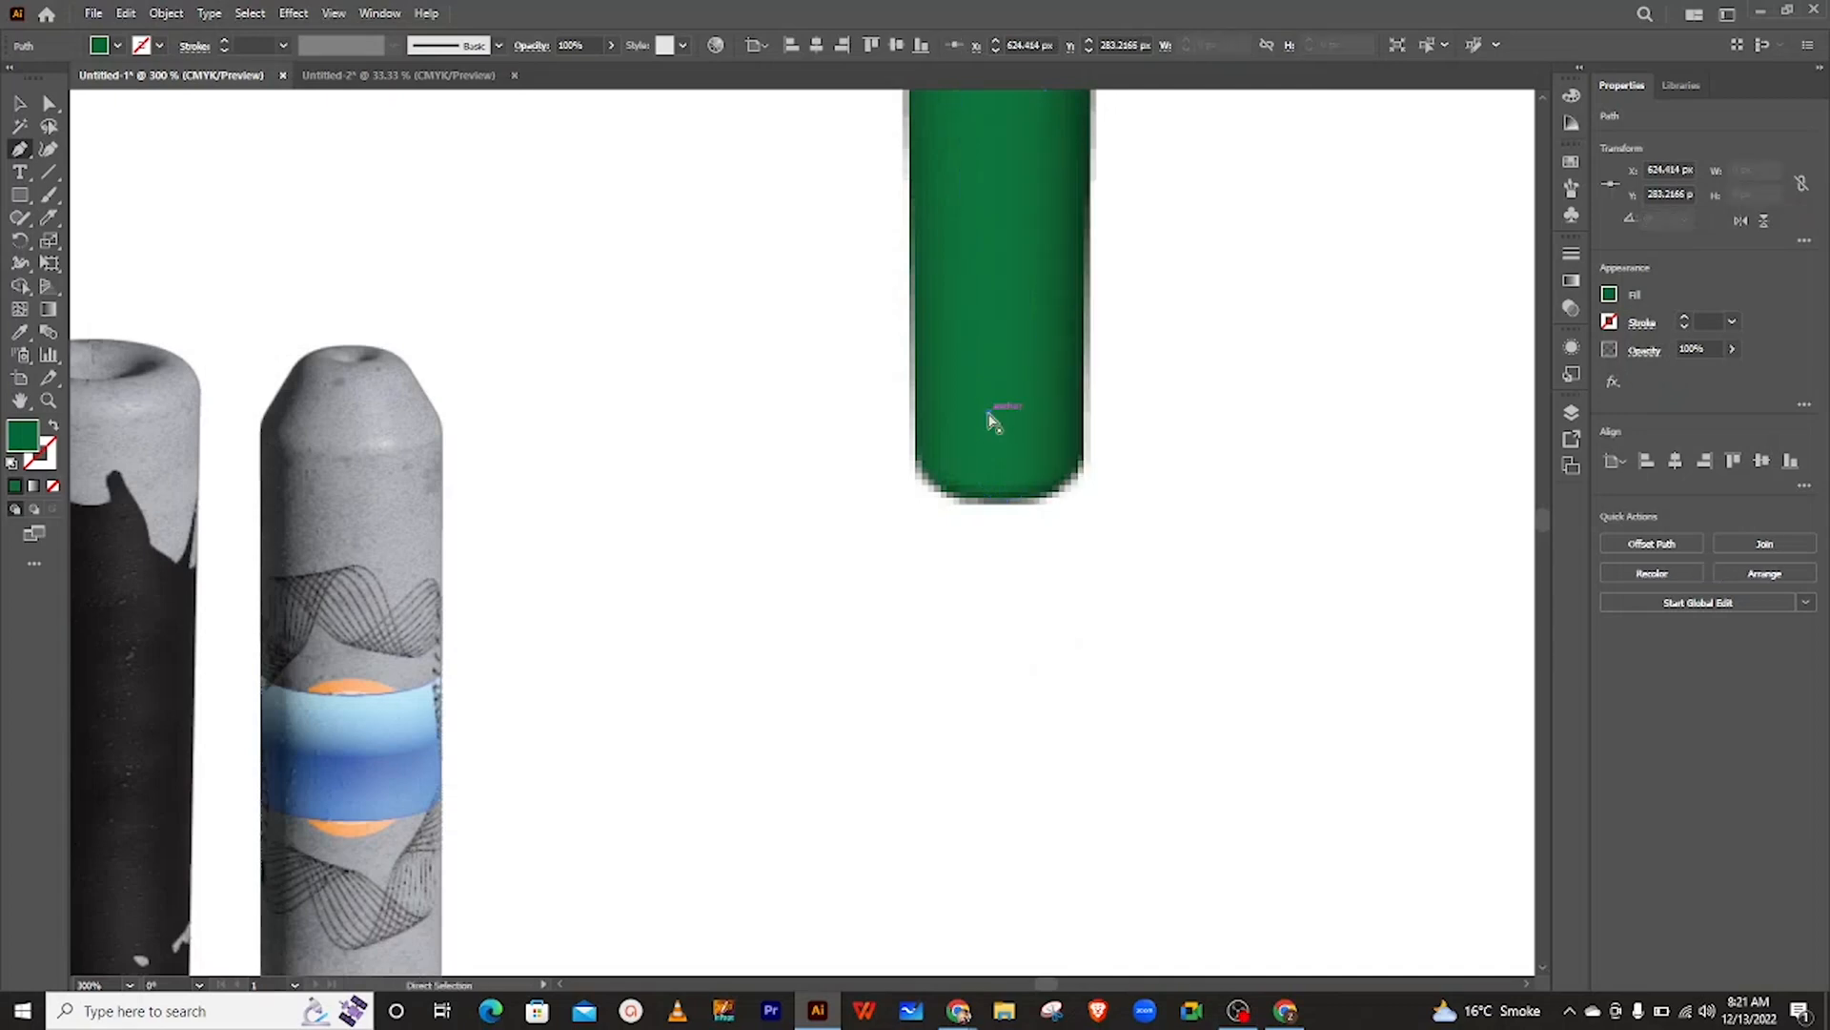
left_click(992, 421)
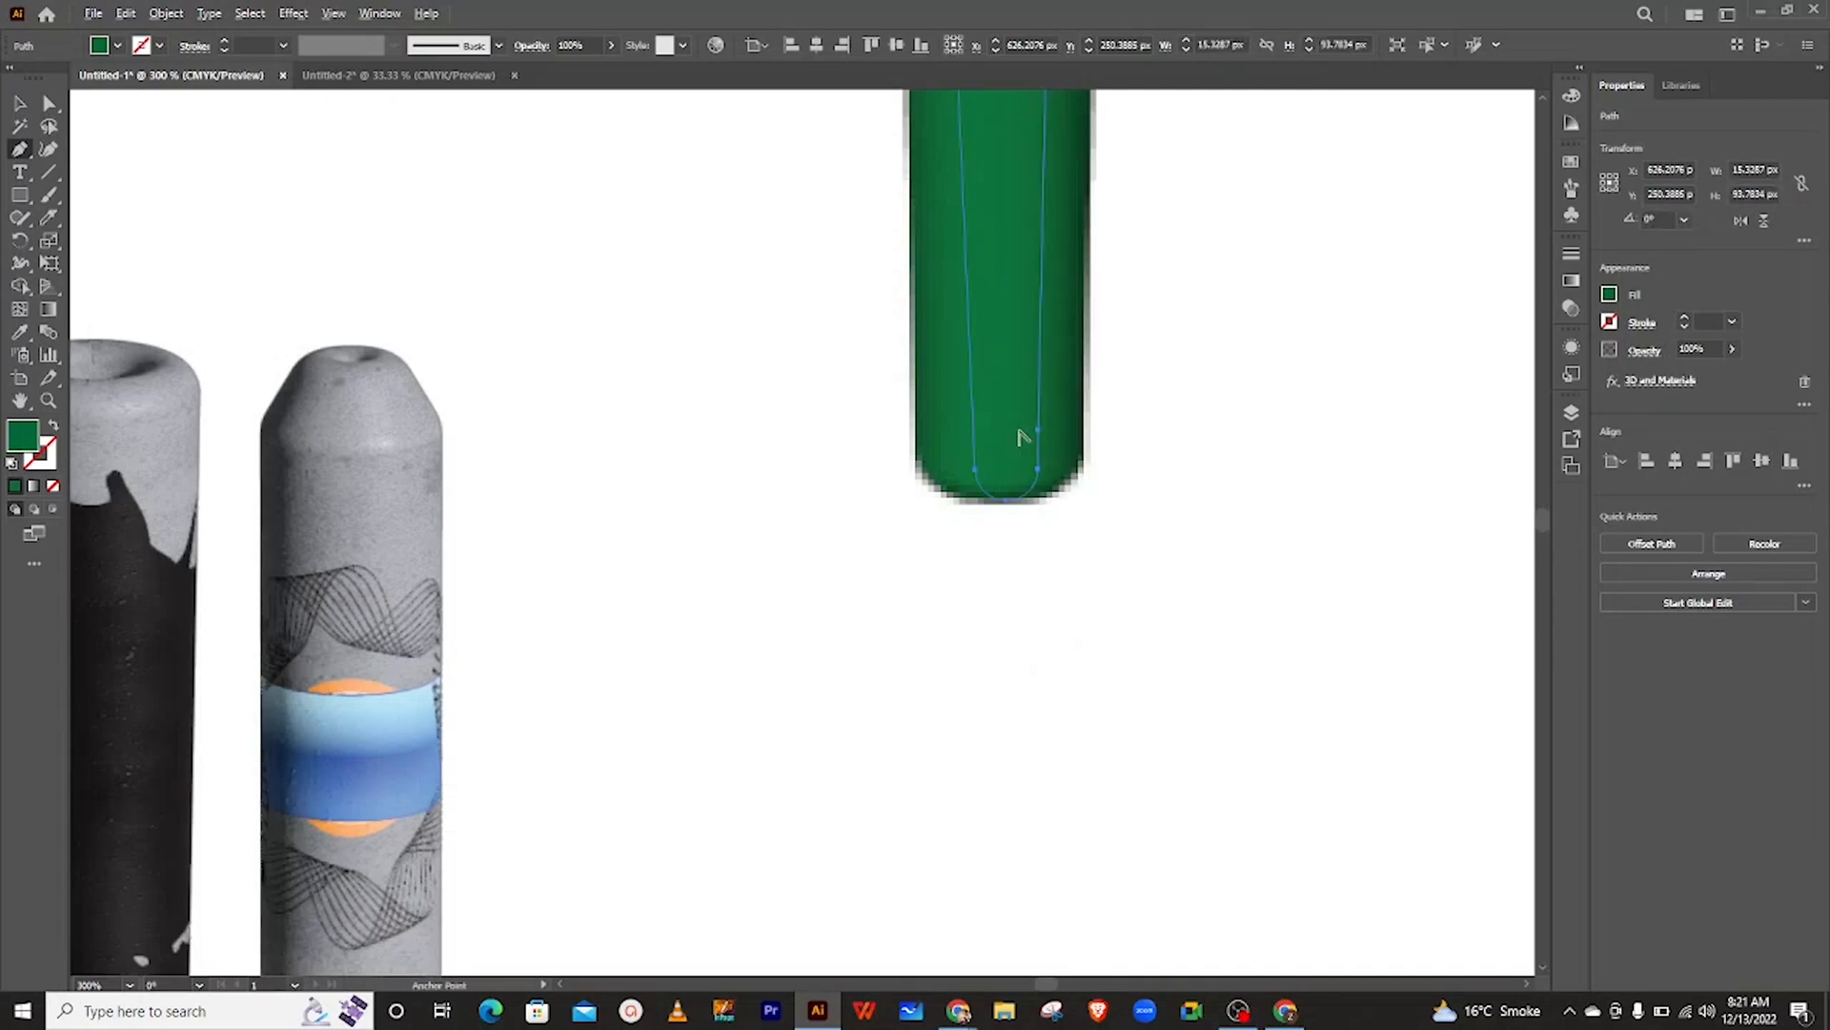
- Delete the two lower anchor points on the right side of the profile path with the Pen tool, and deselect the object
scroll(1020, 436, "up", 4)
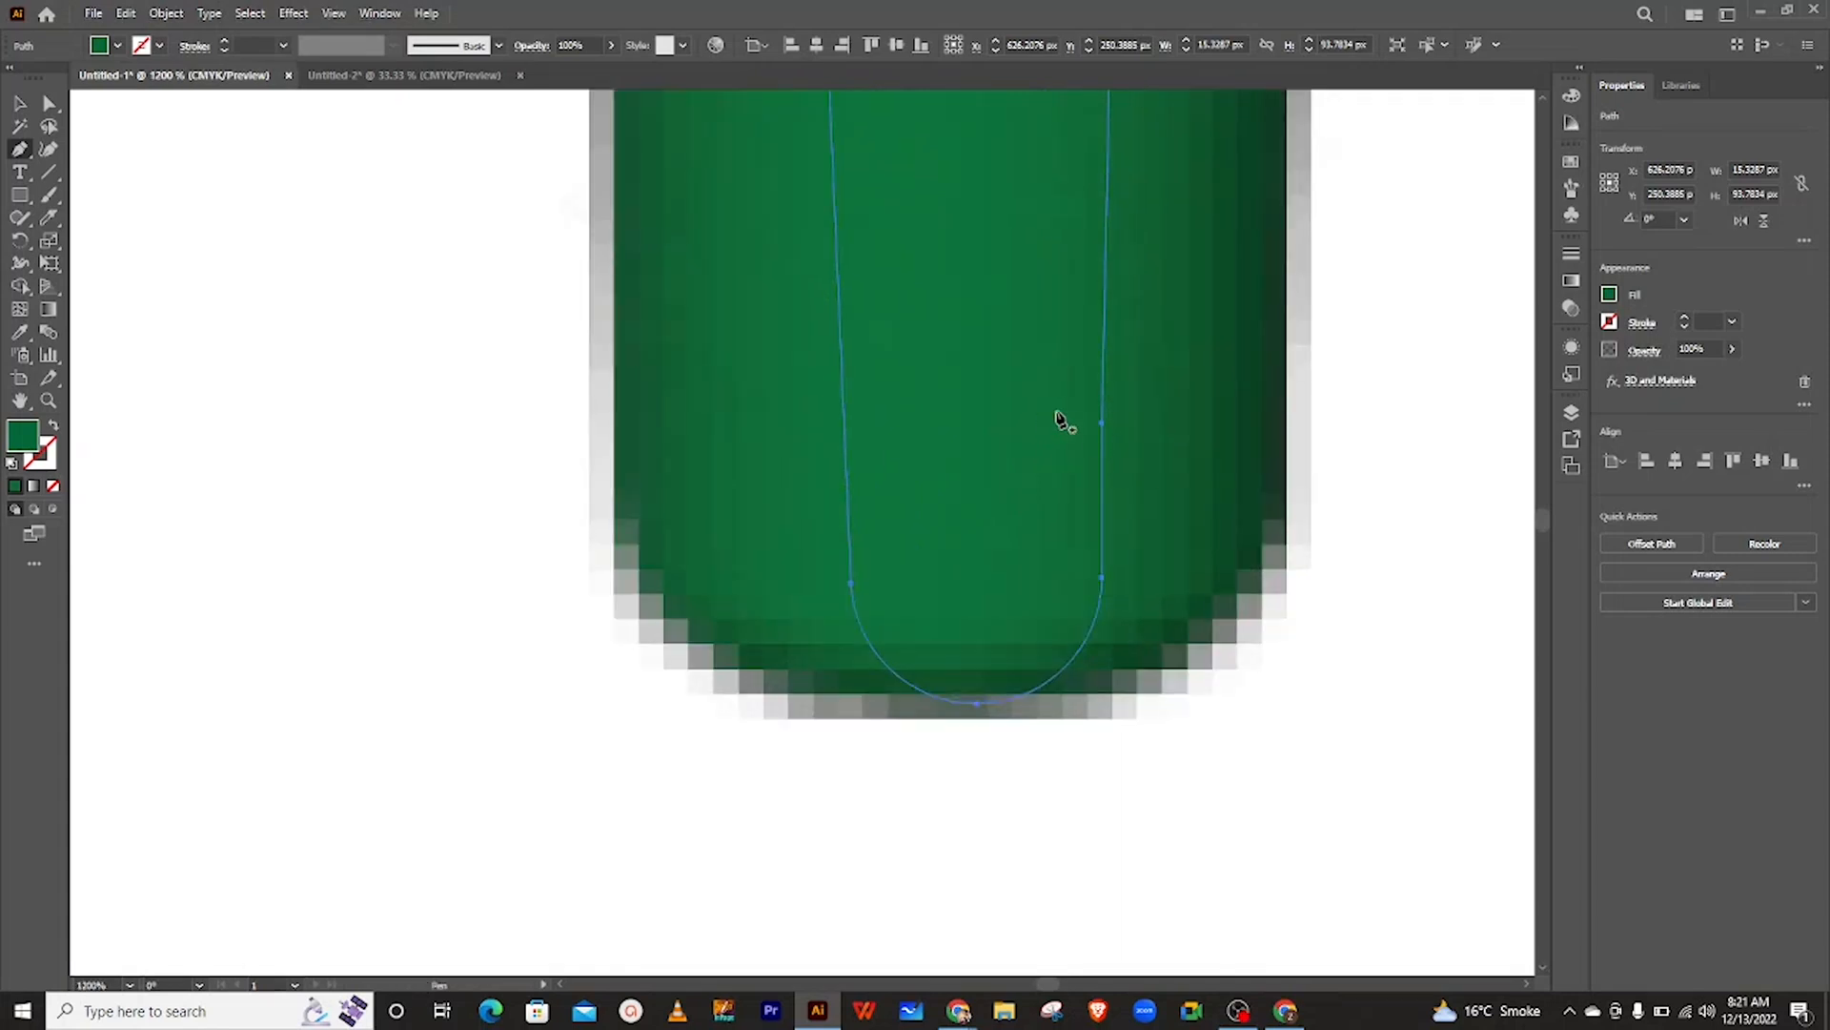
left_click(1106, 431)
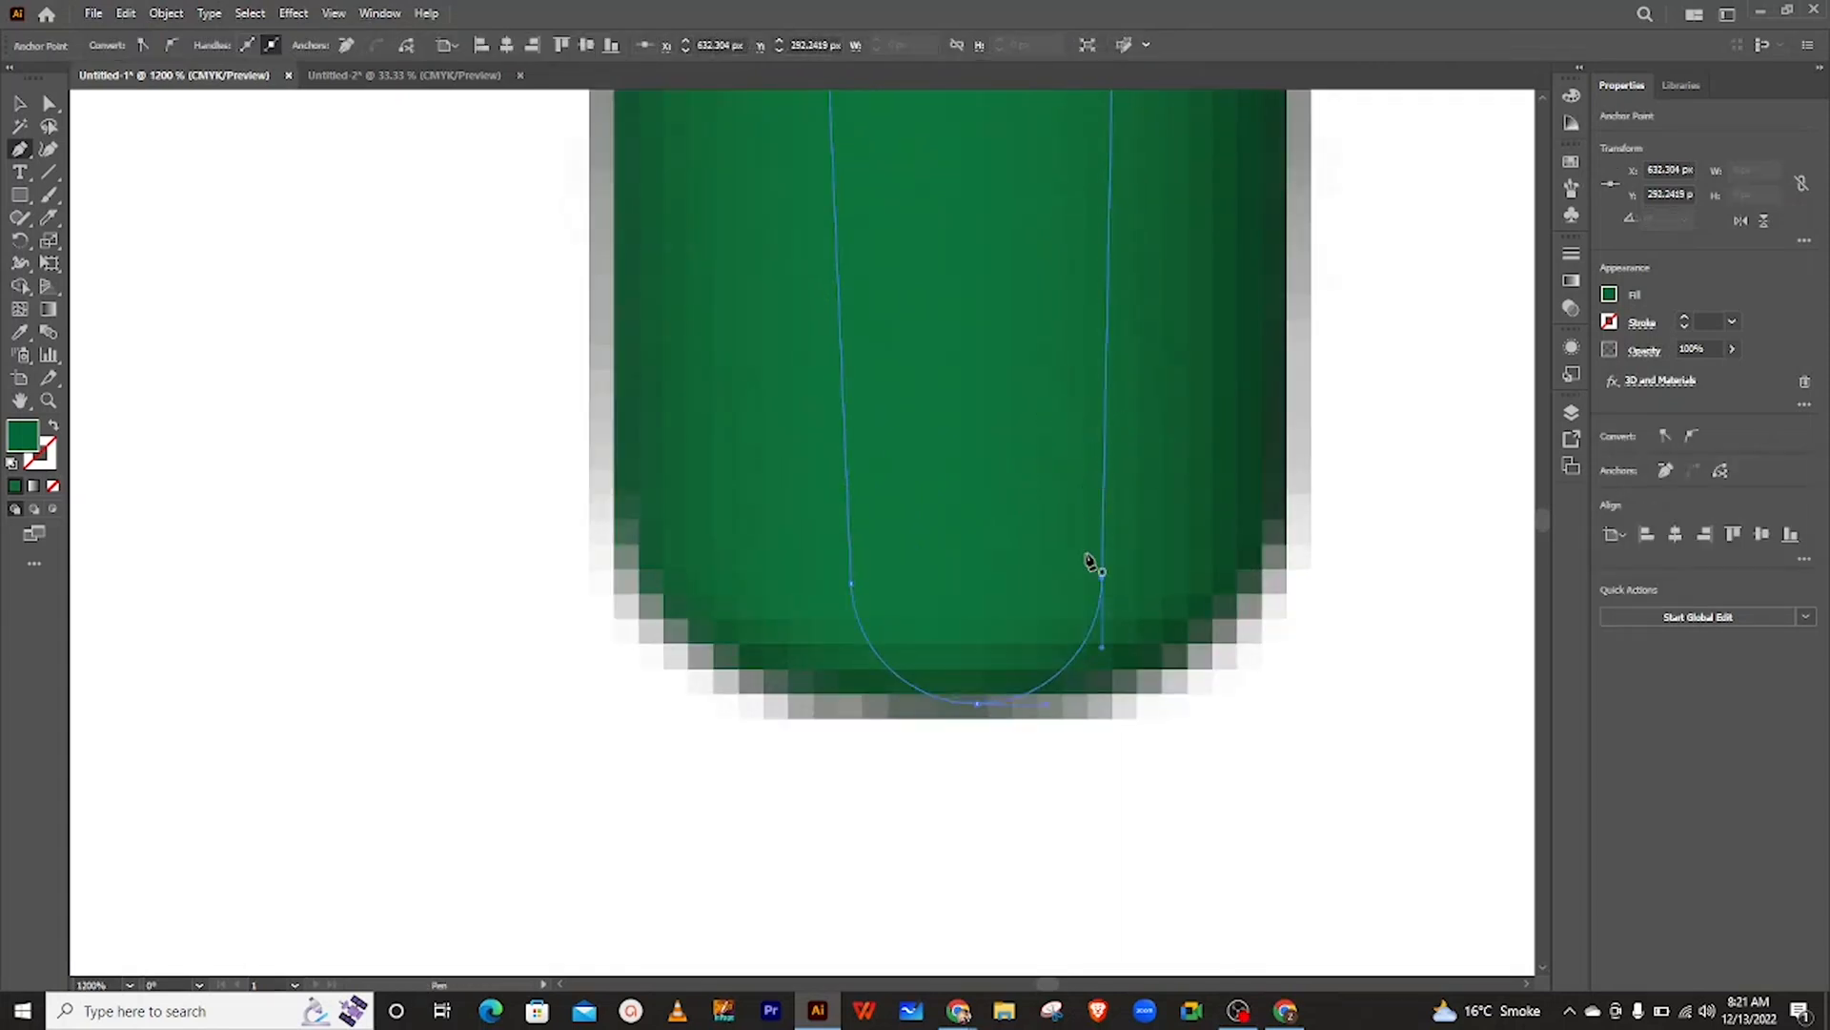
left_click(1103, 581)
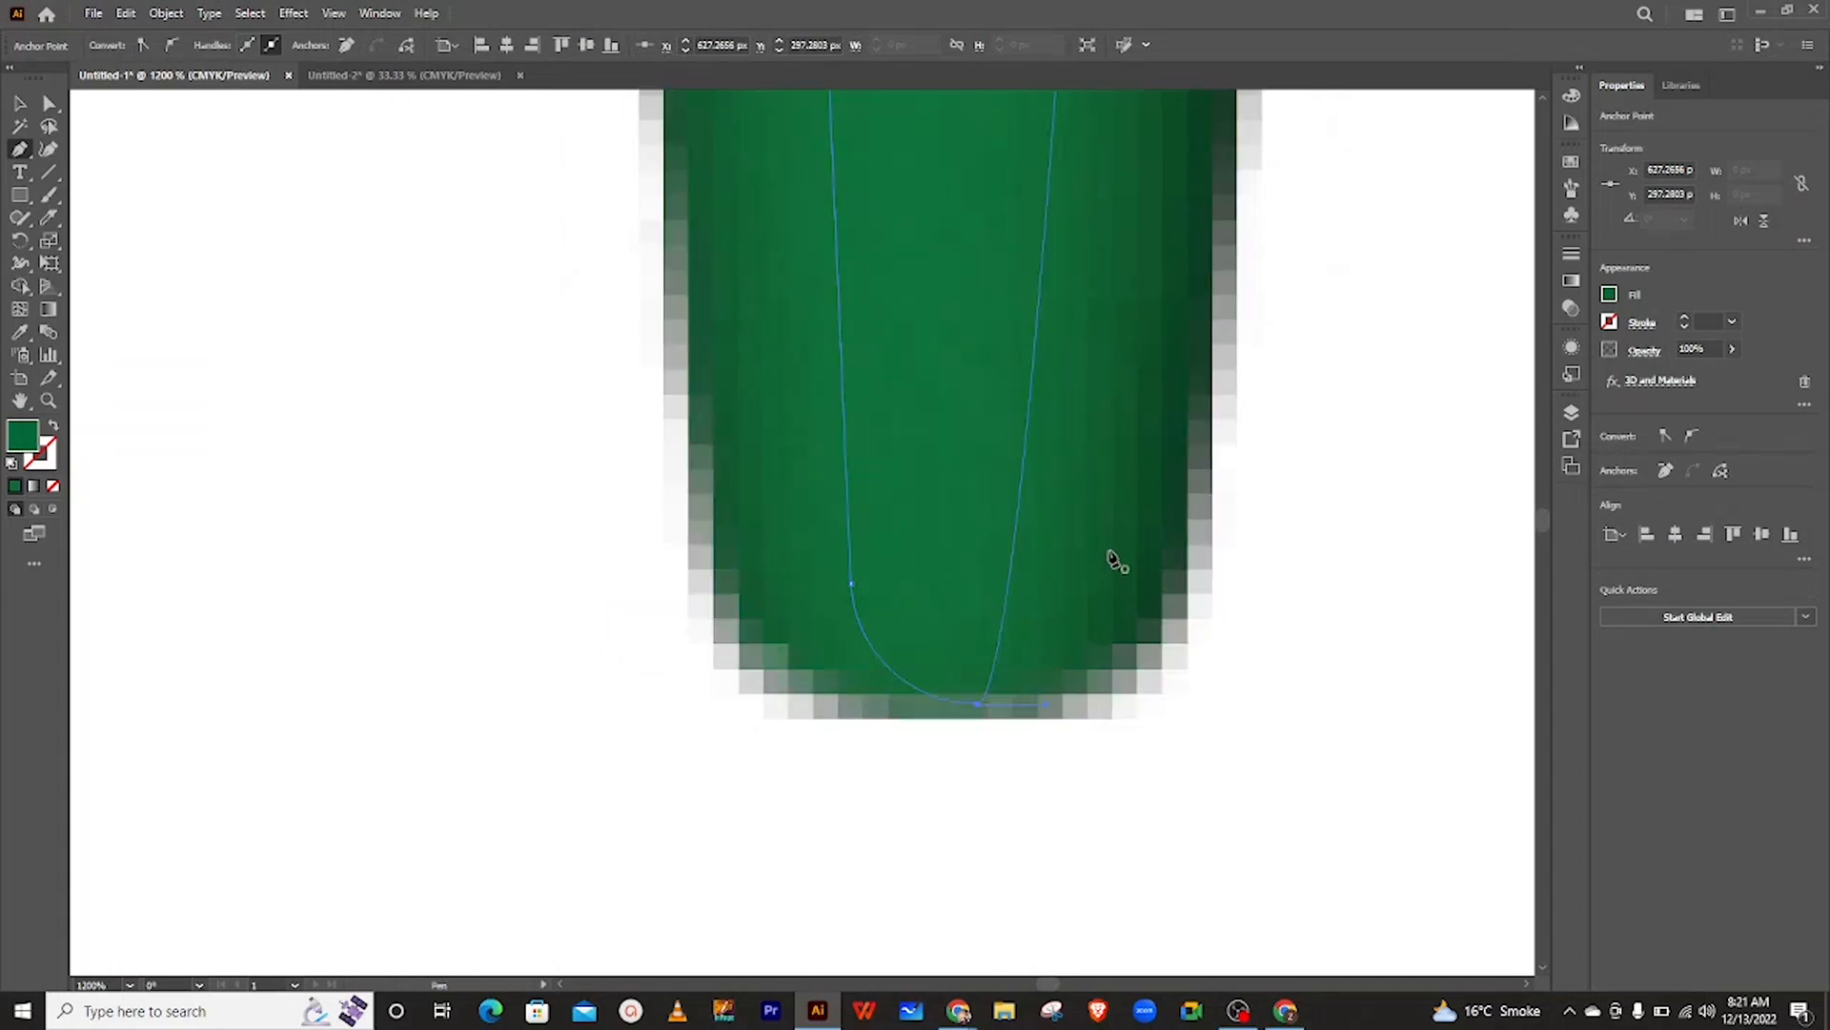
left_click(19, 103)
left_click(429, 187)
left_click(742, 238)
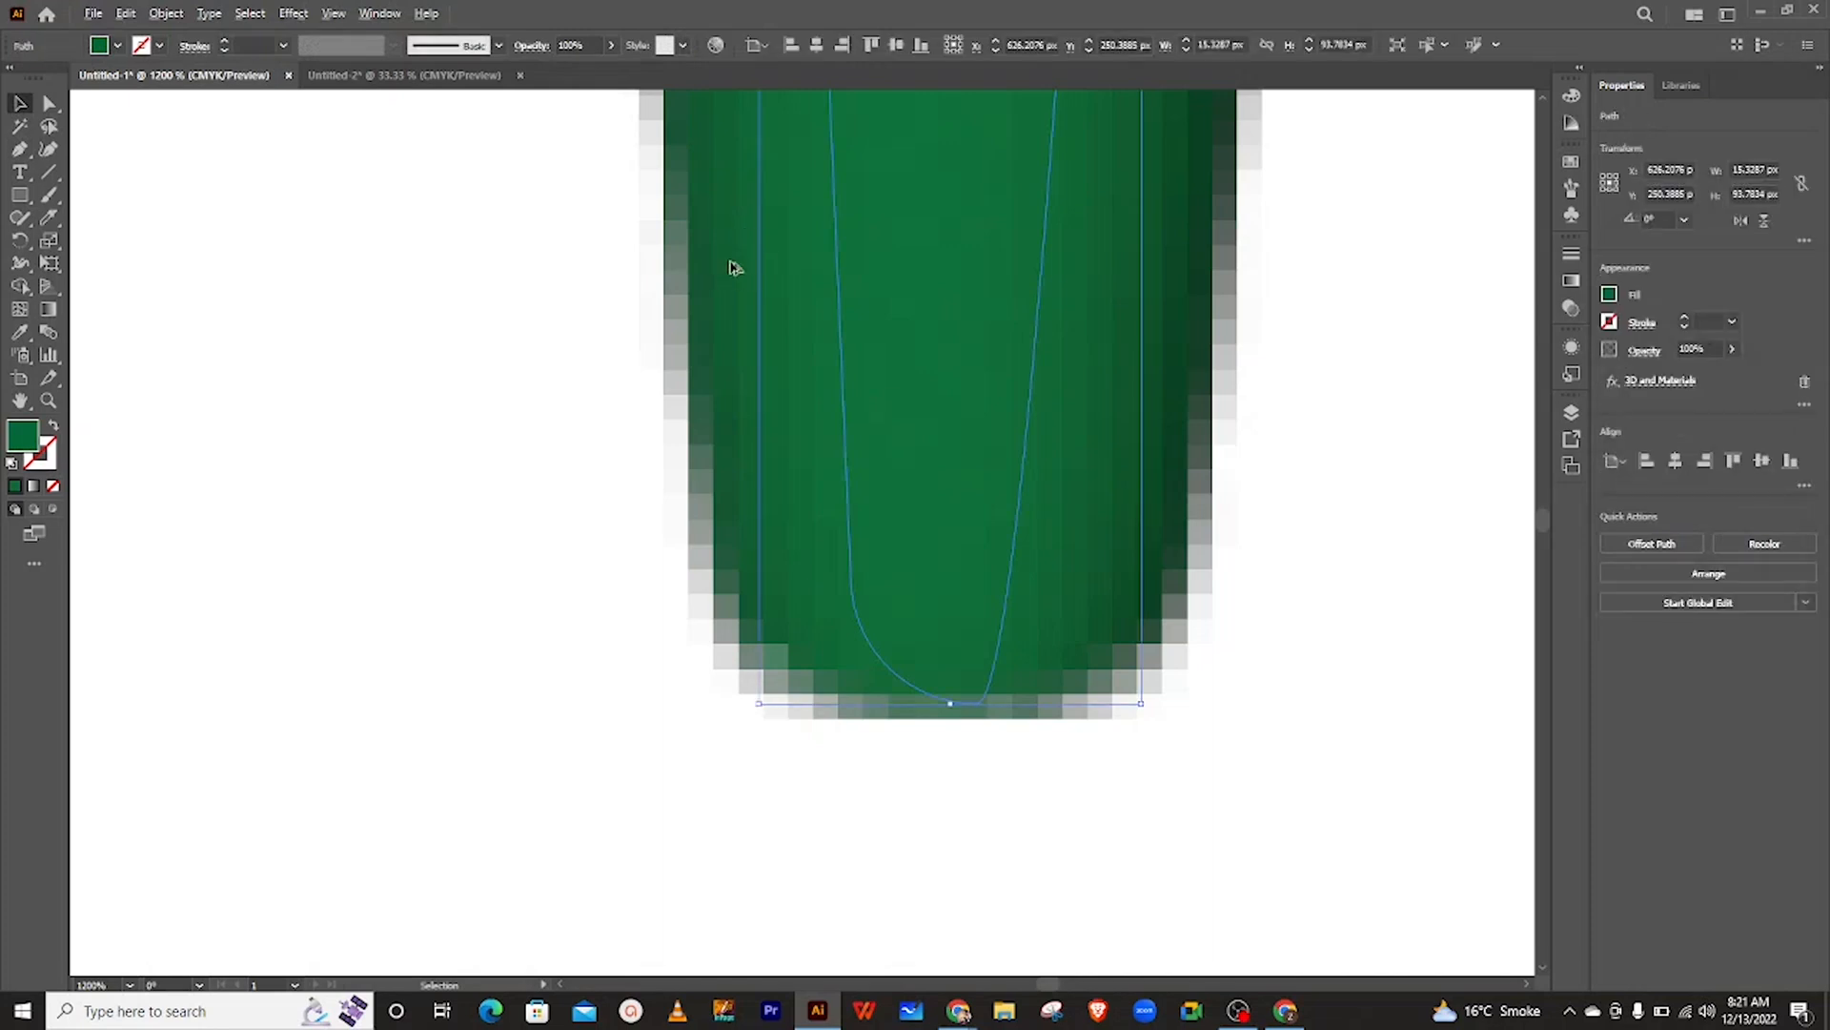
scroll(730, 270, "down", 2)
scroll(731, 268, "up", 5)
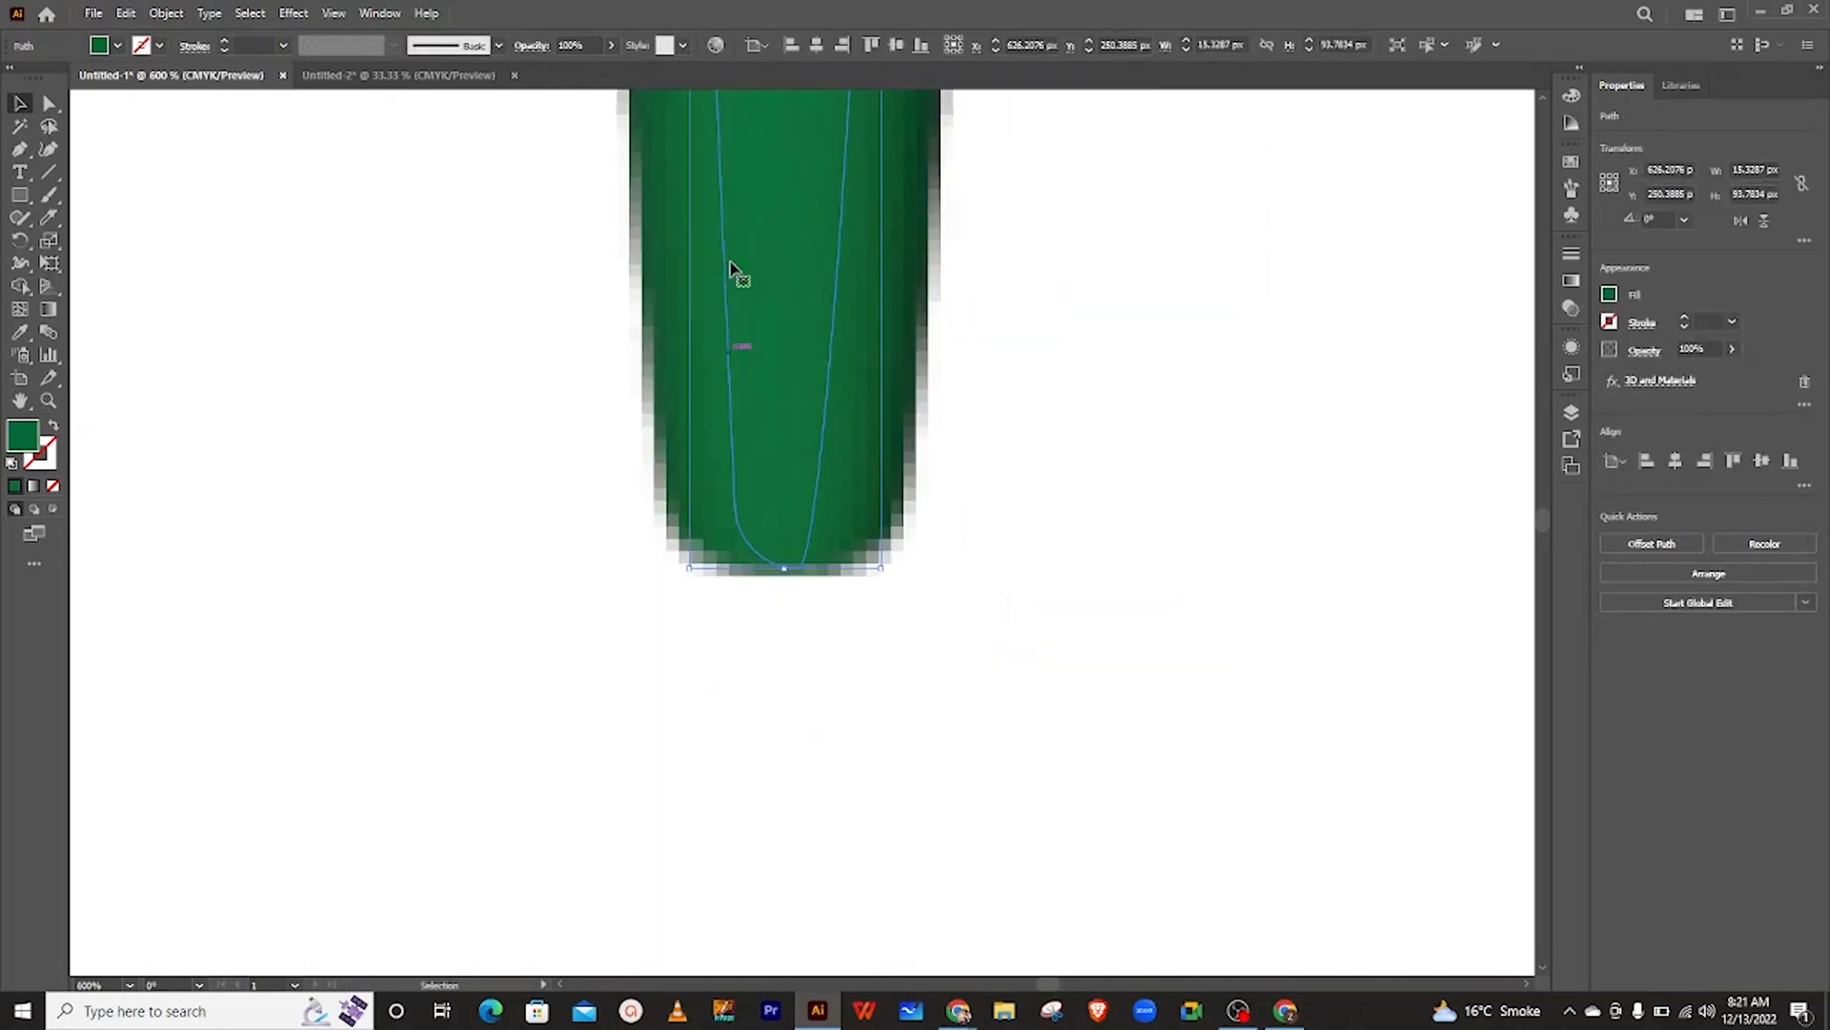
scroll(730, 268, "down", 1)
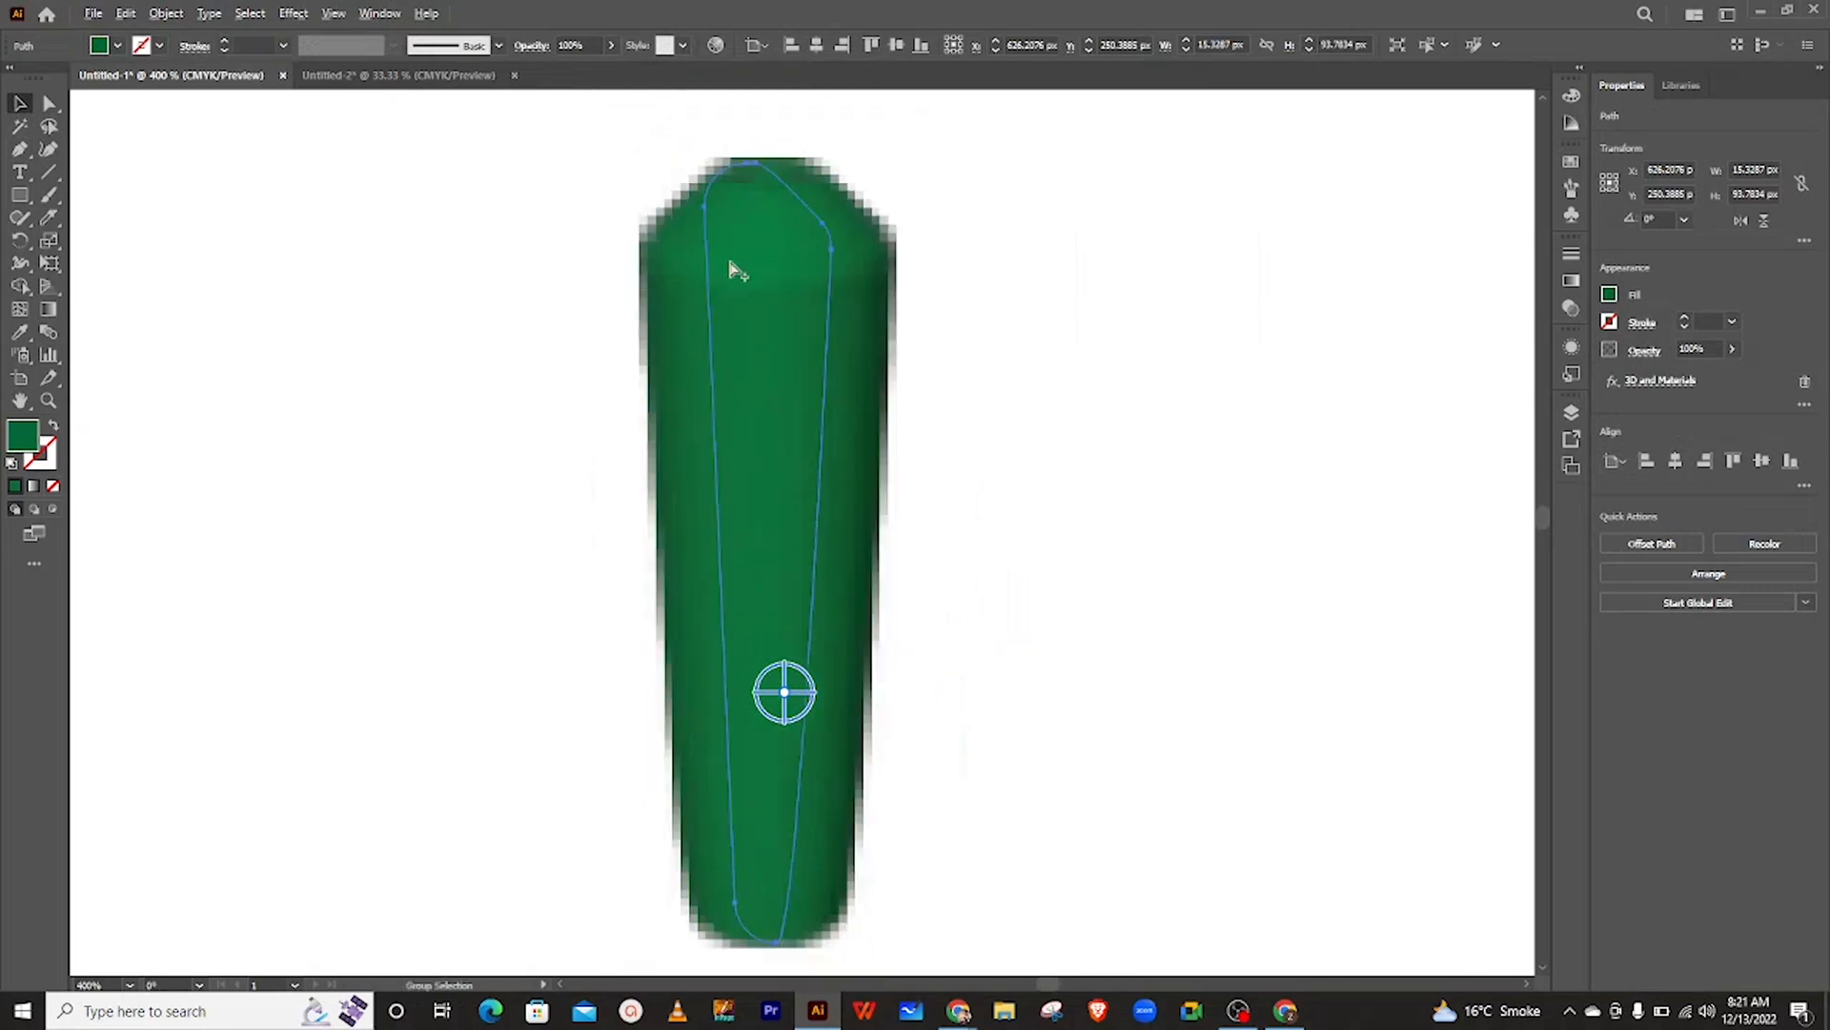
scroll(730, 268, "down", 1)
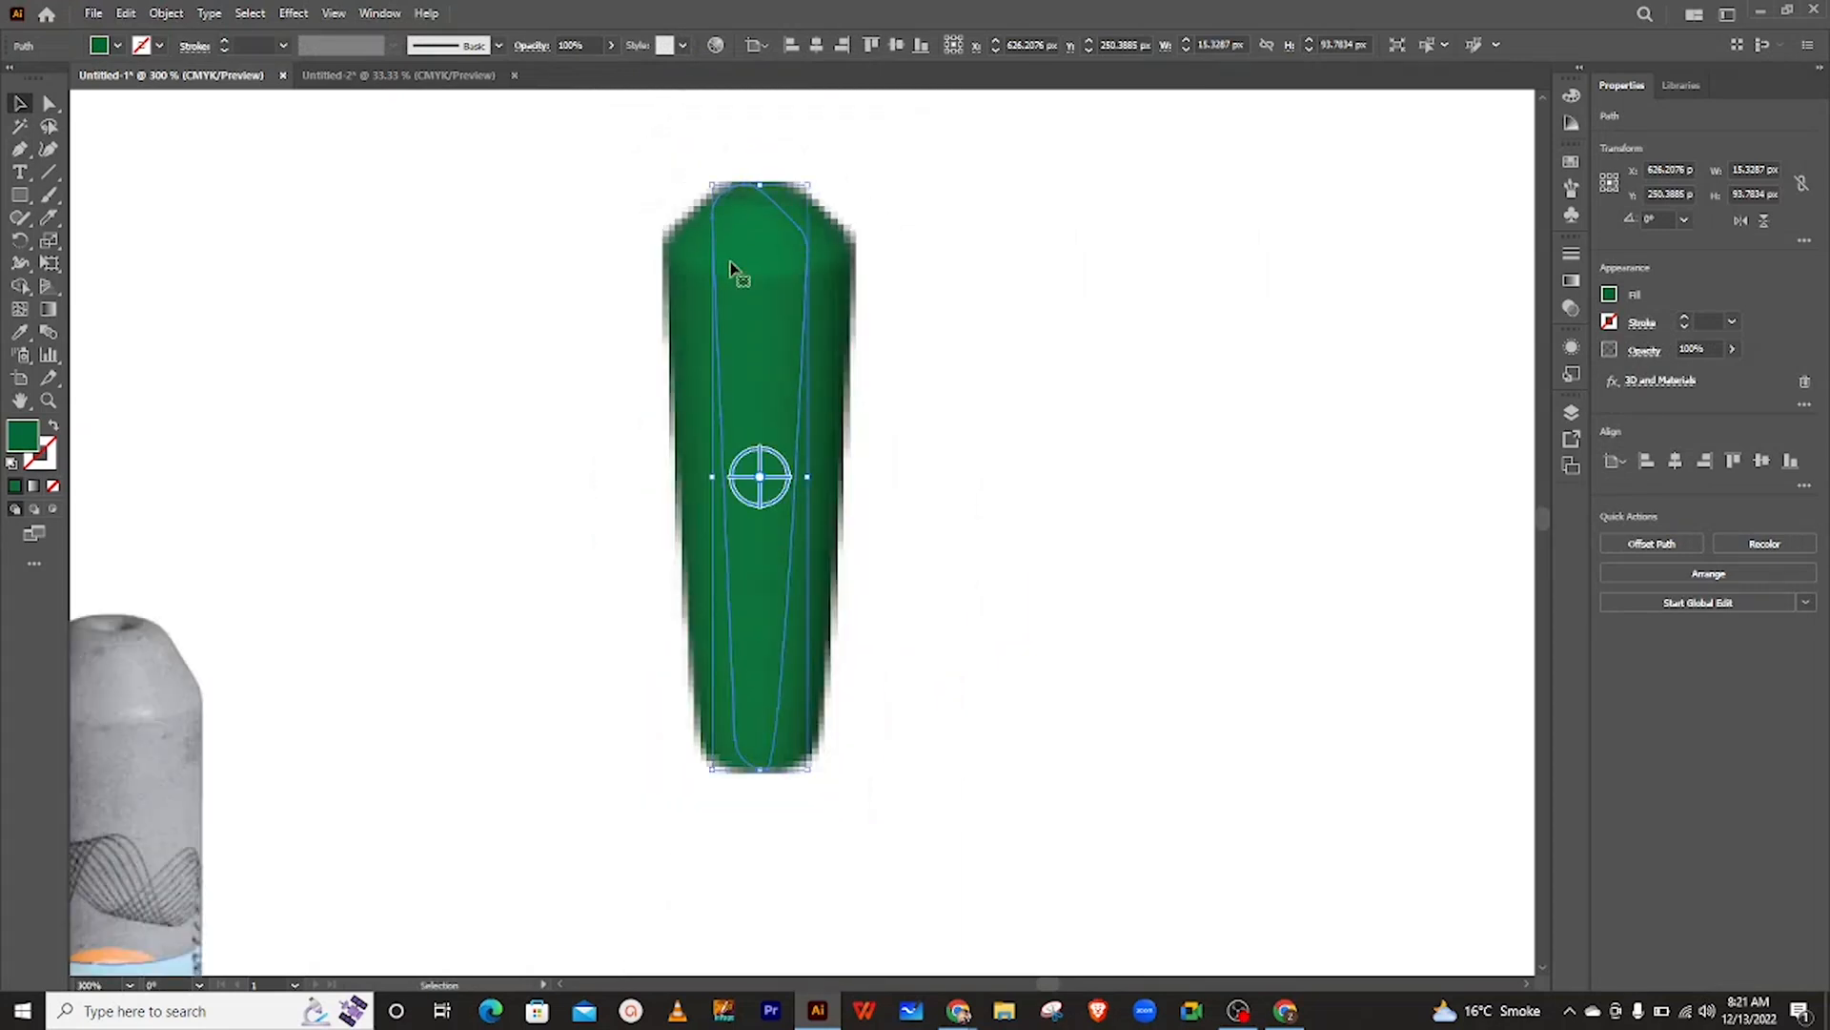
left_click(1015, 361)
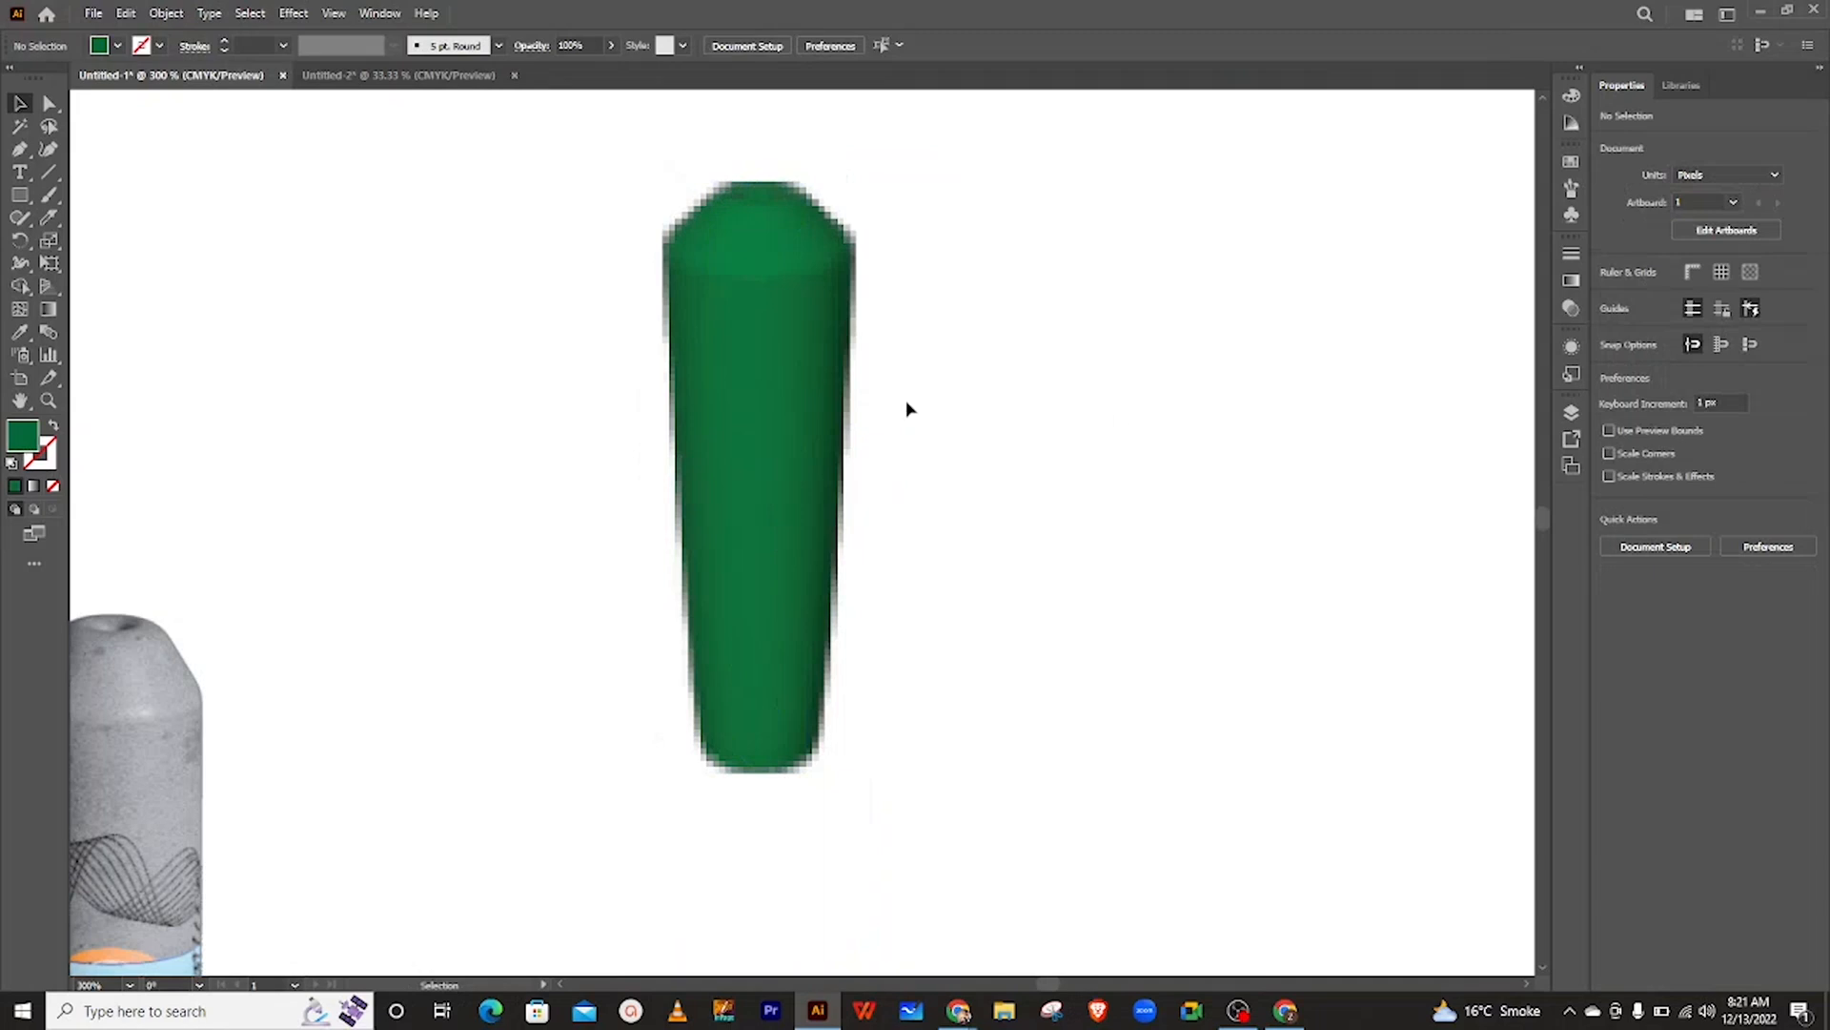
- Open the revolved object's 3D and Materials effect settings and set Offset Direction From to Right Edge
left_click(759, 303)
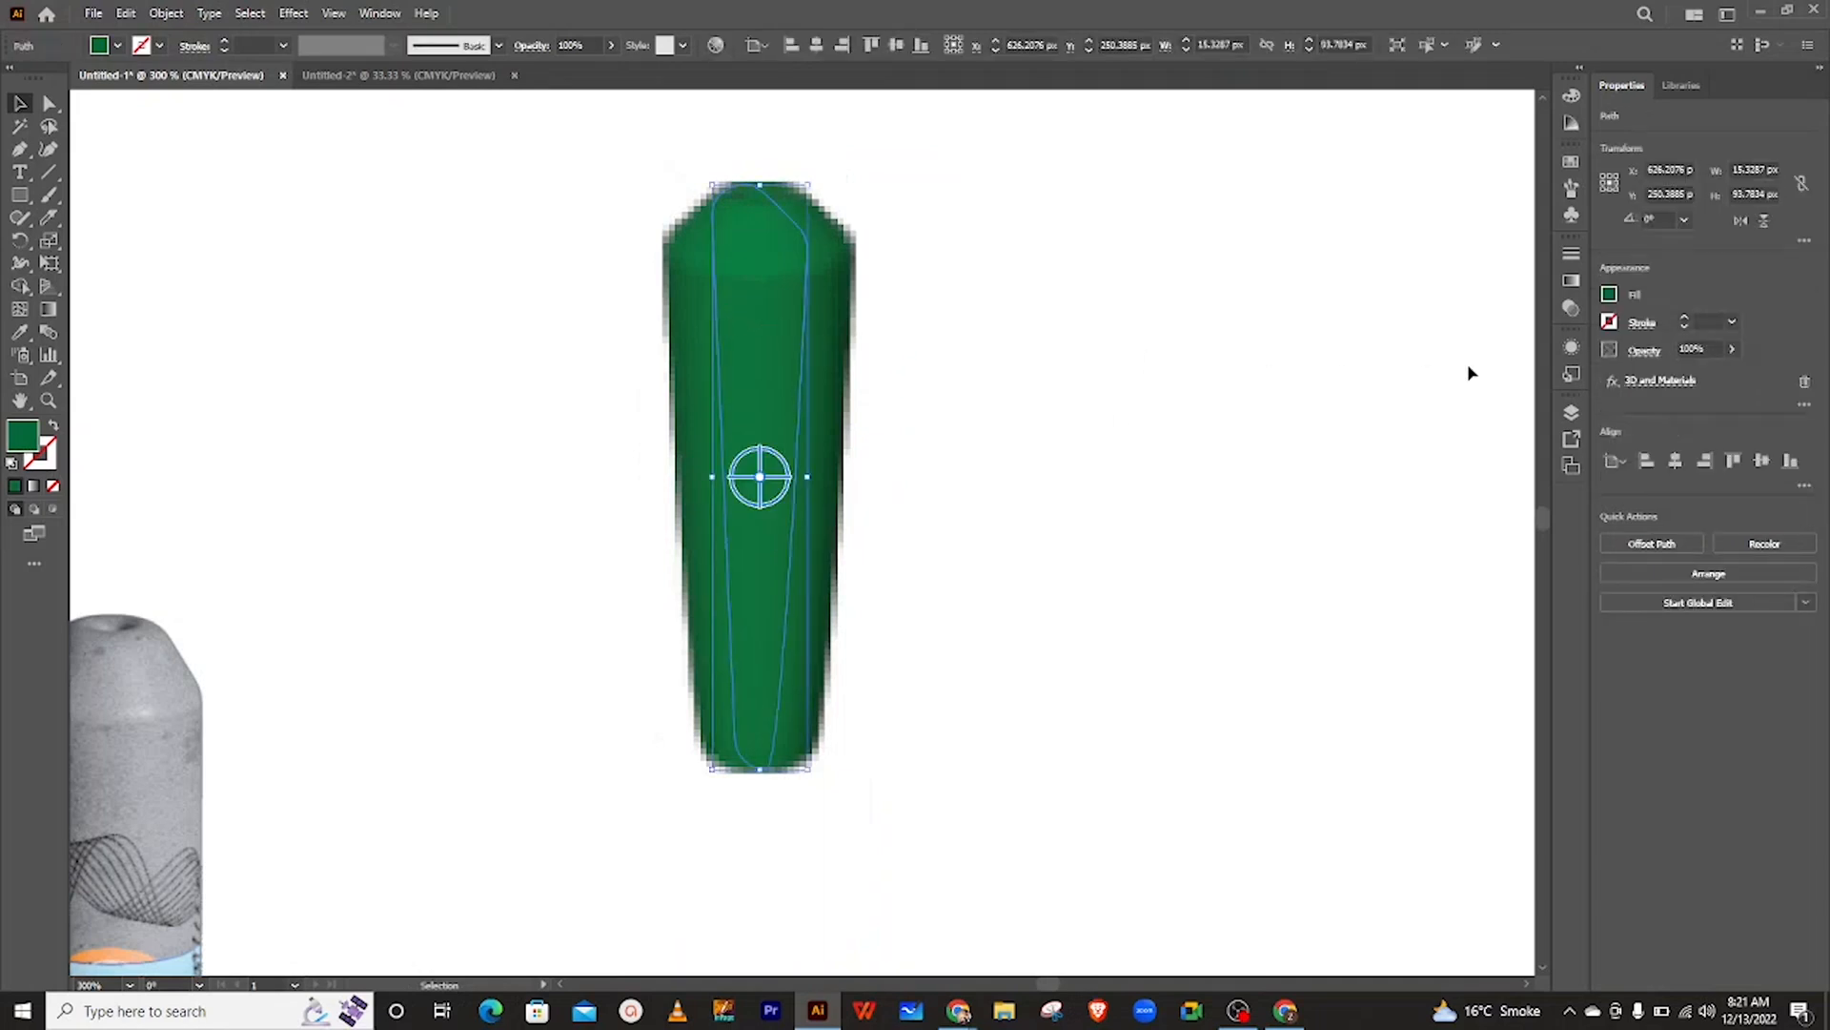
left_click(1572, 349)
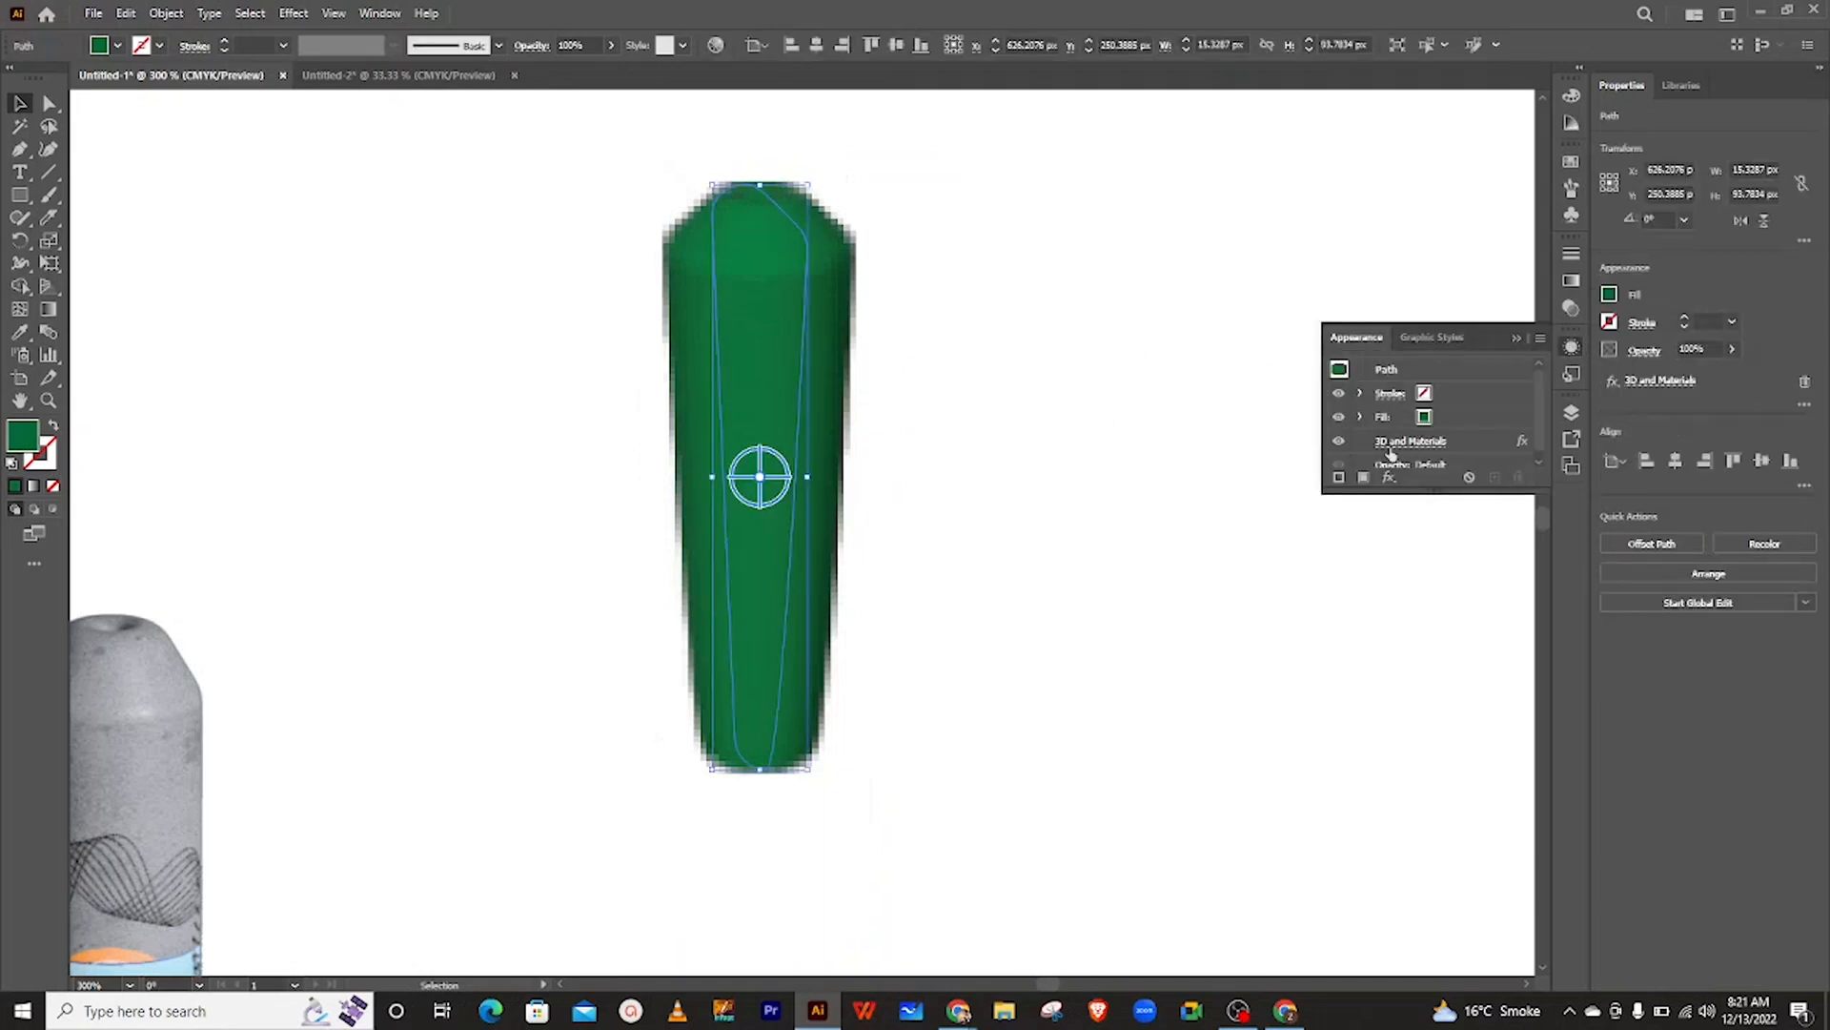
left_click(1425, 444)
left_click_drag(509, 233, 1264, 338)
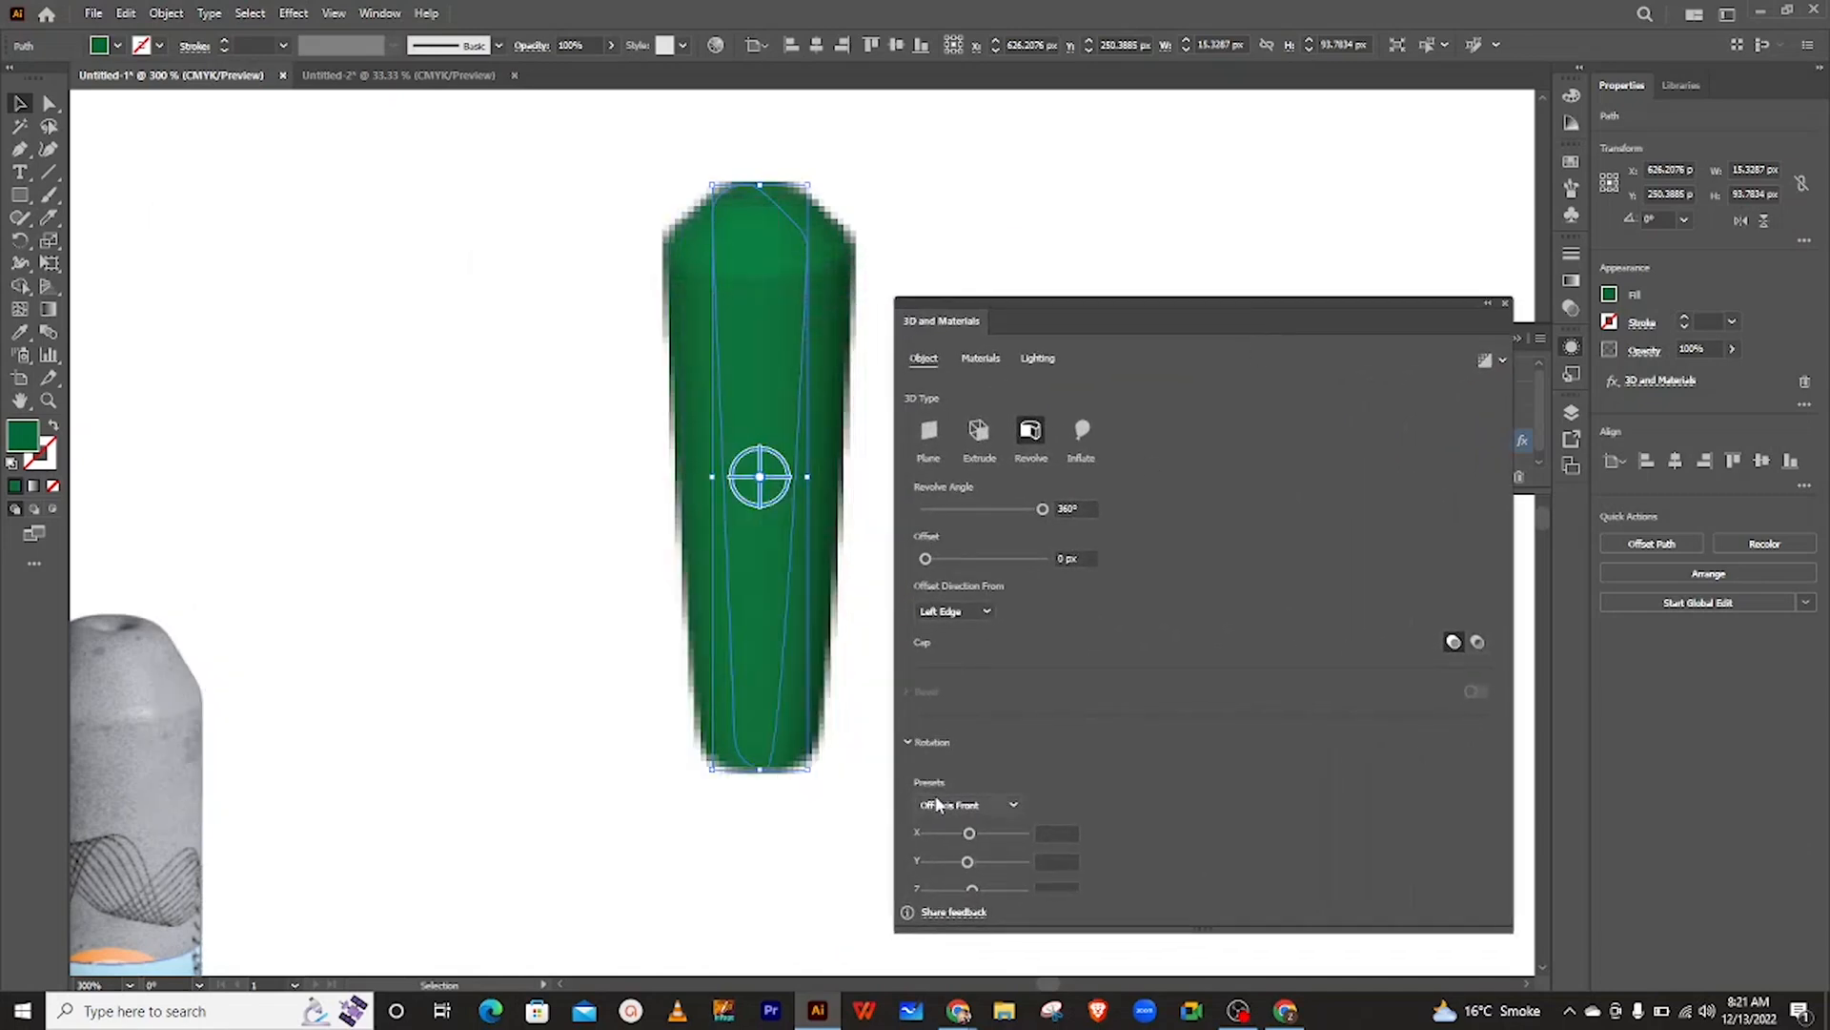
left_click(970, 613)
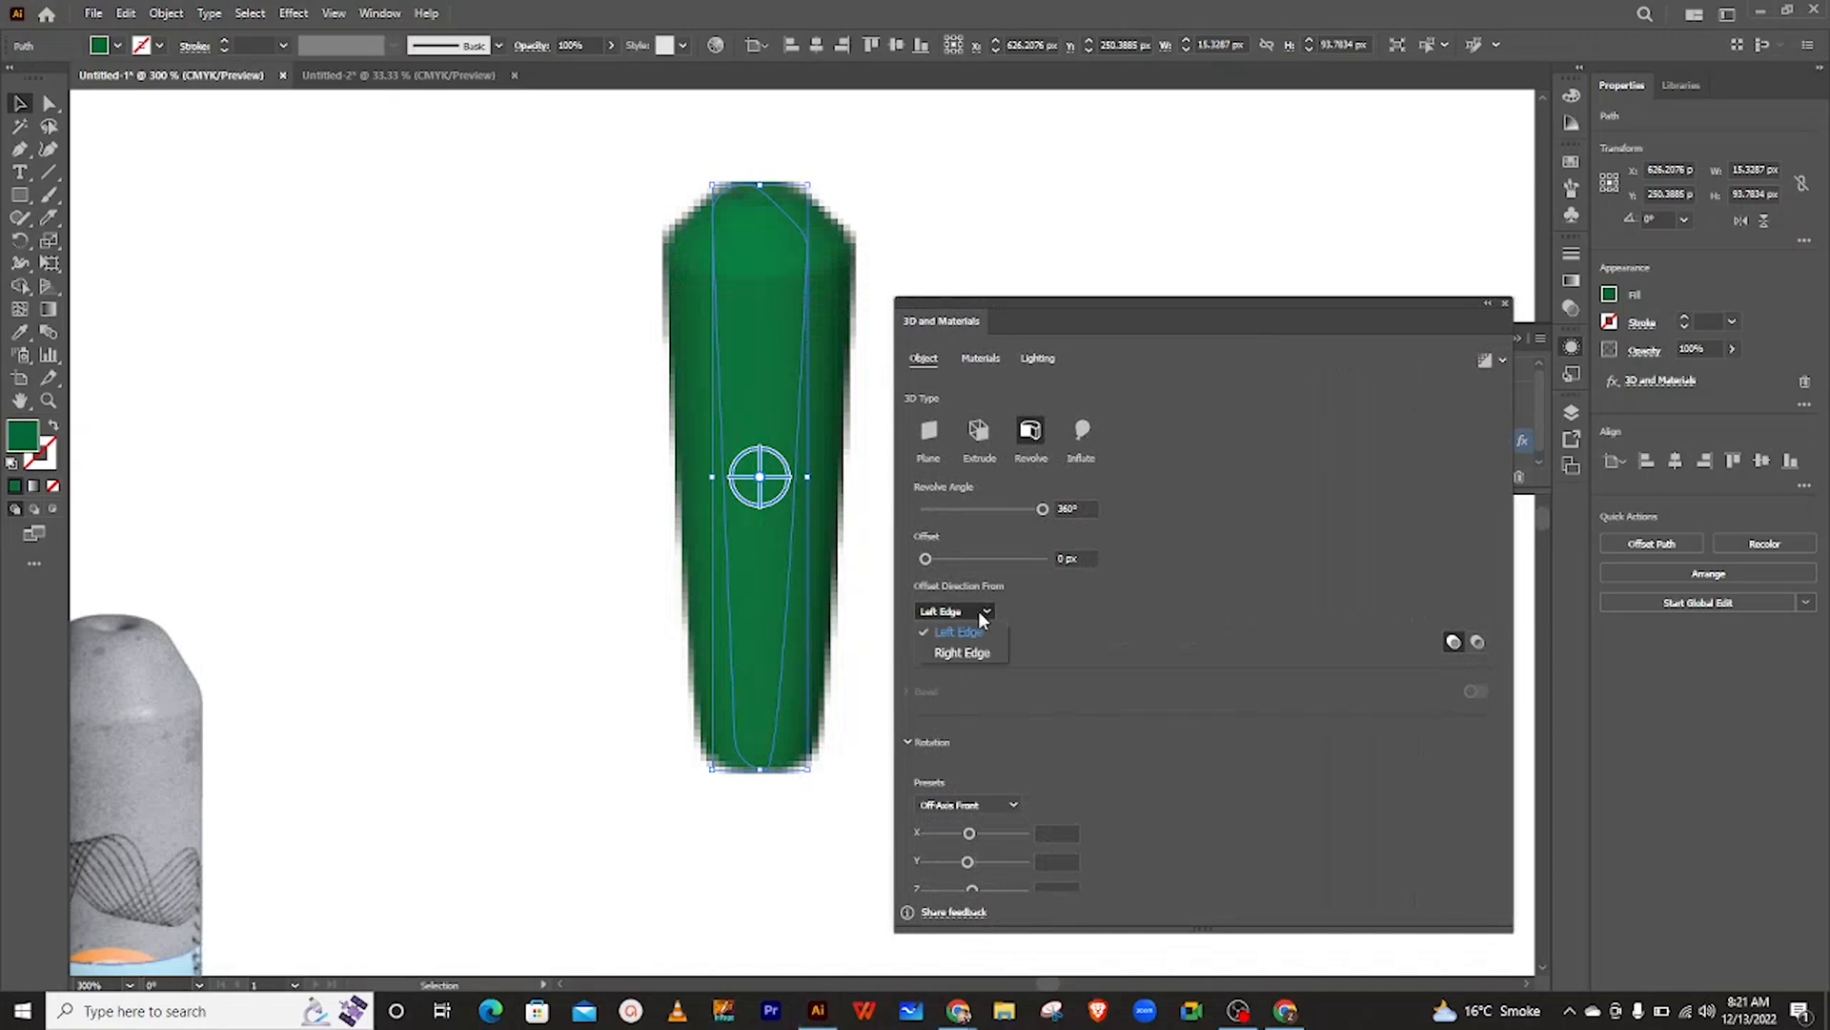
left_click(995, 644)
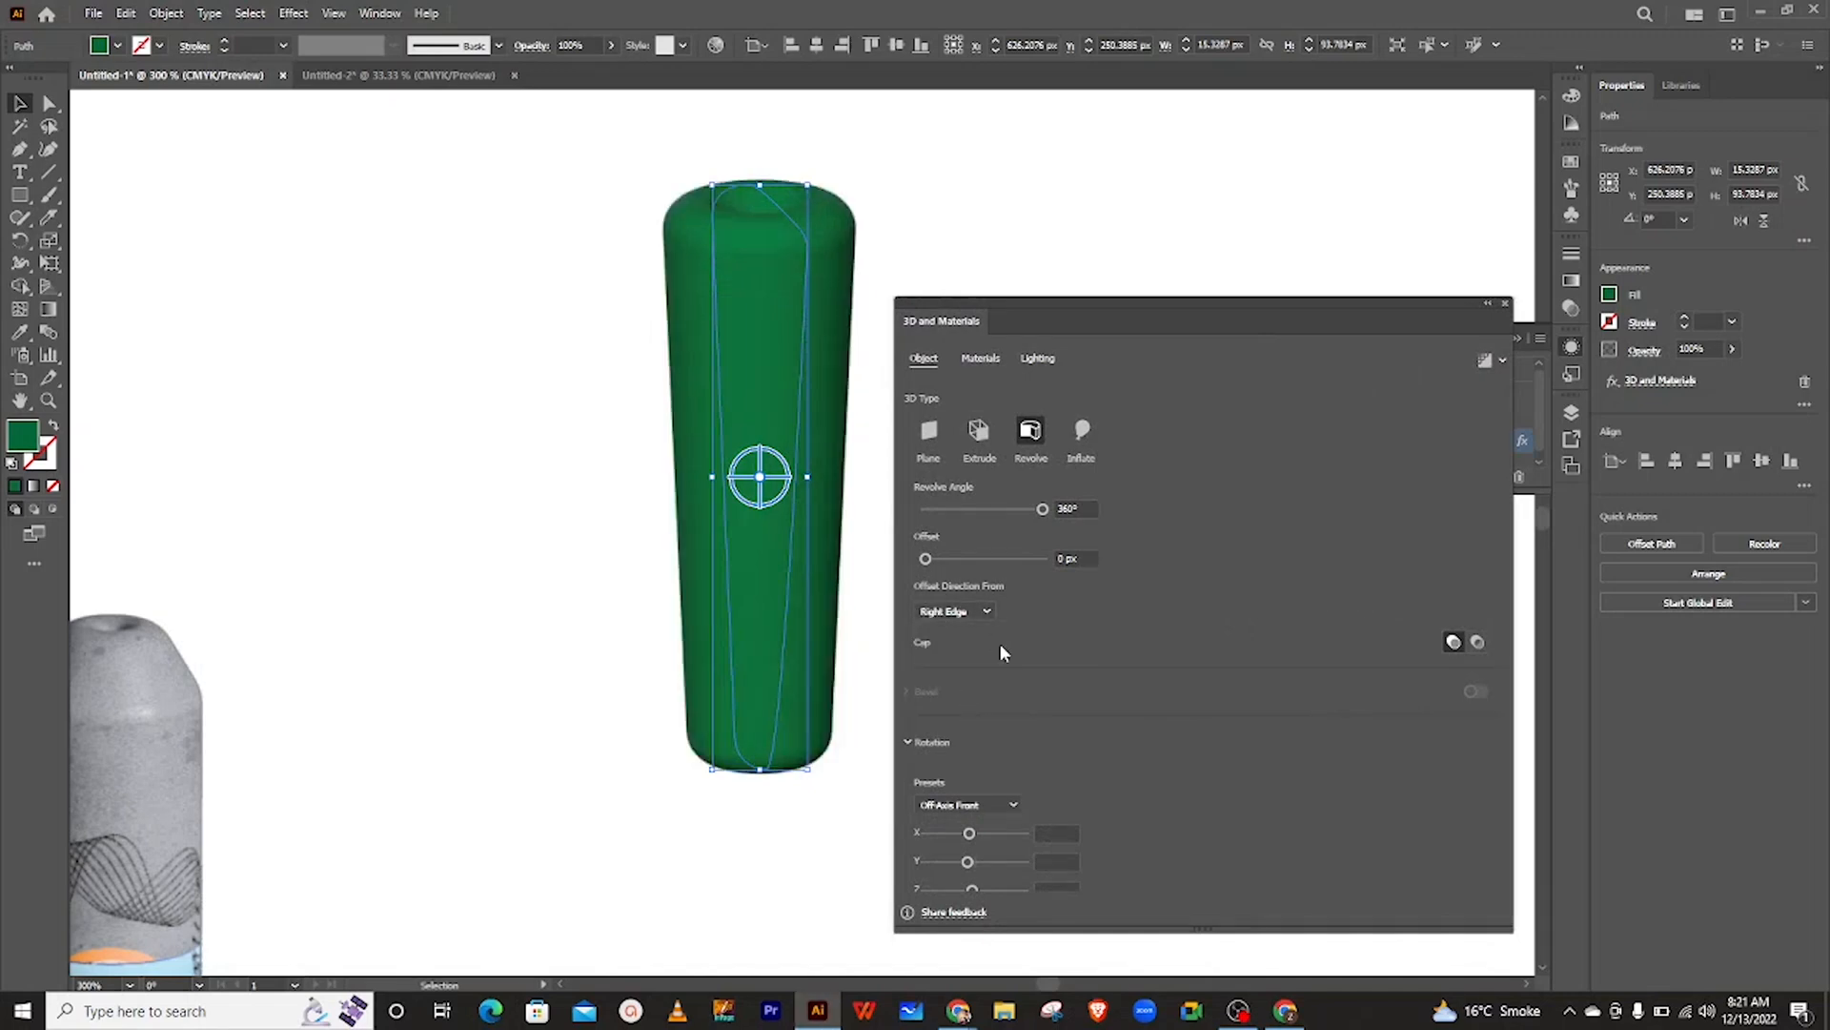
- Move the revolved object left toward the grey bottle and freely rotate it to a custom angle of about 158° on X
left_click_drag(760, 482, 633, 490)
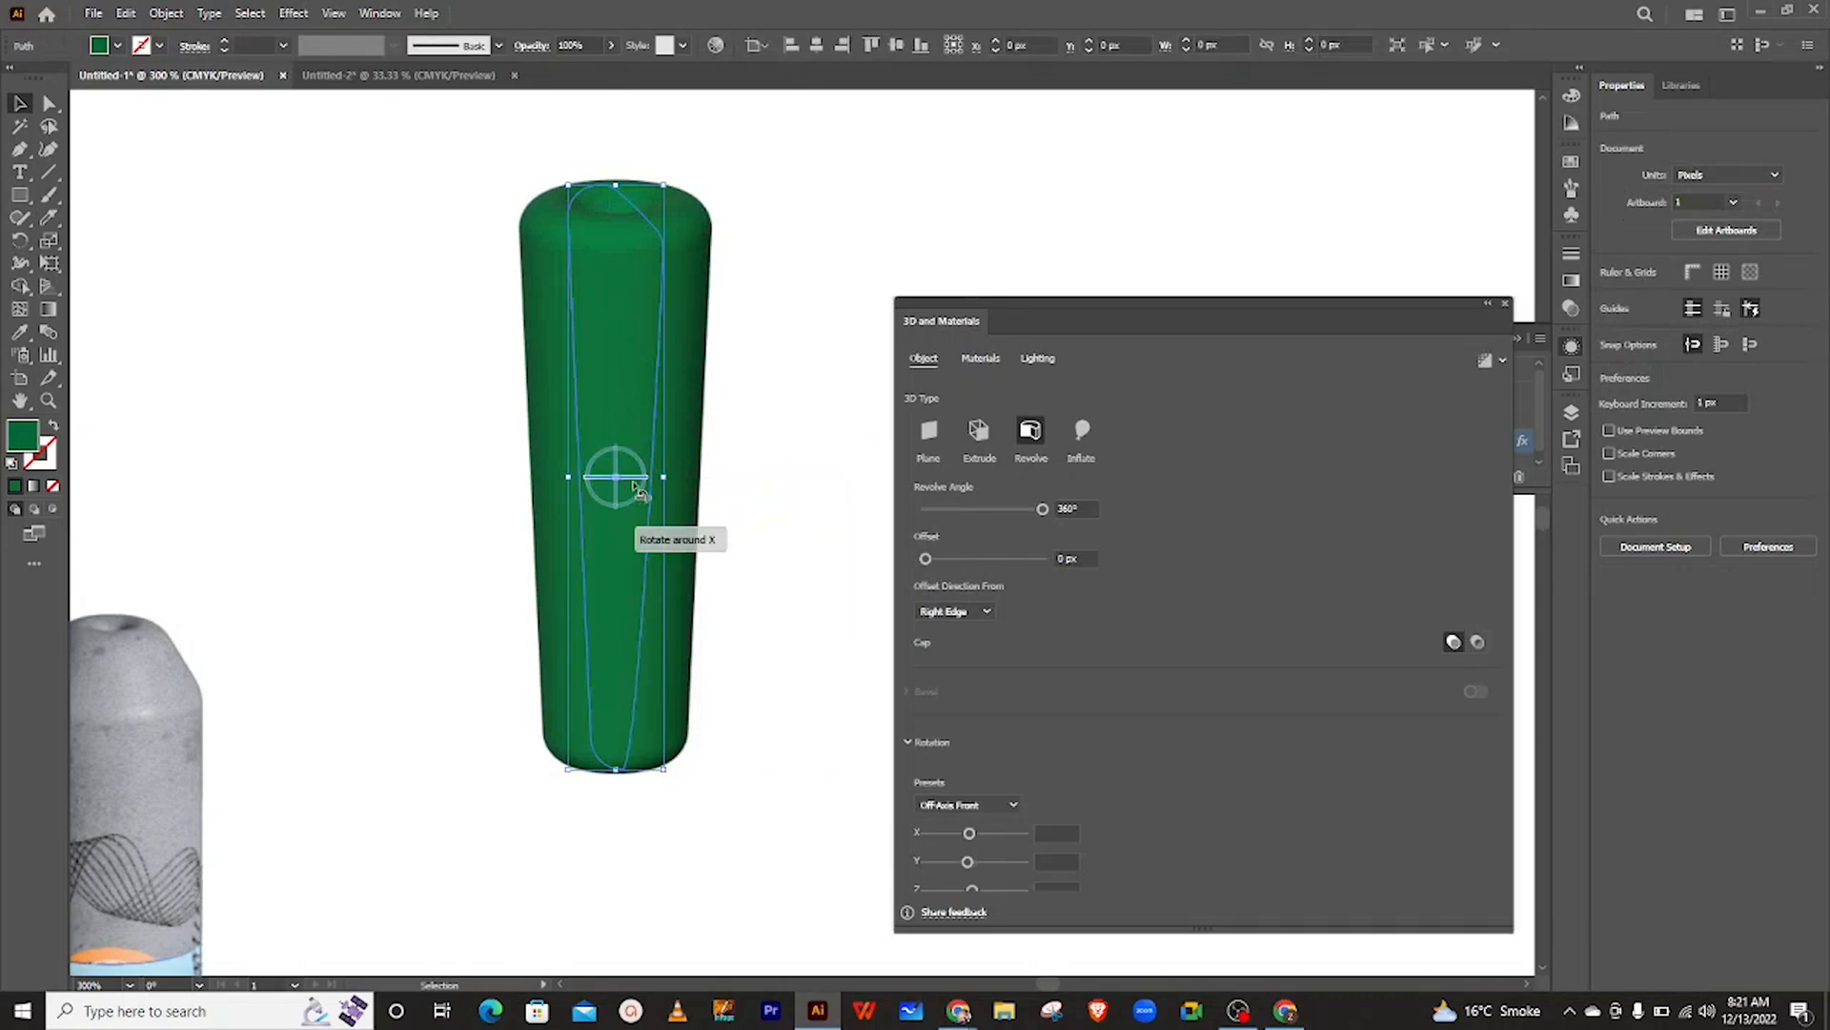
left_click(725, 488)
left_click_drag(613, 474, 673, 483)
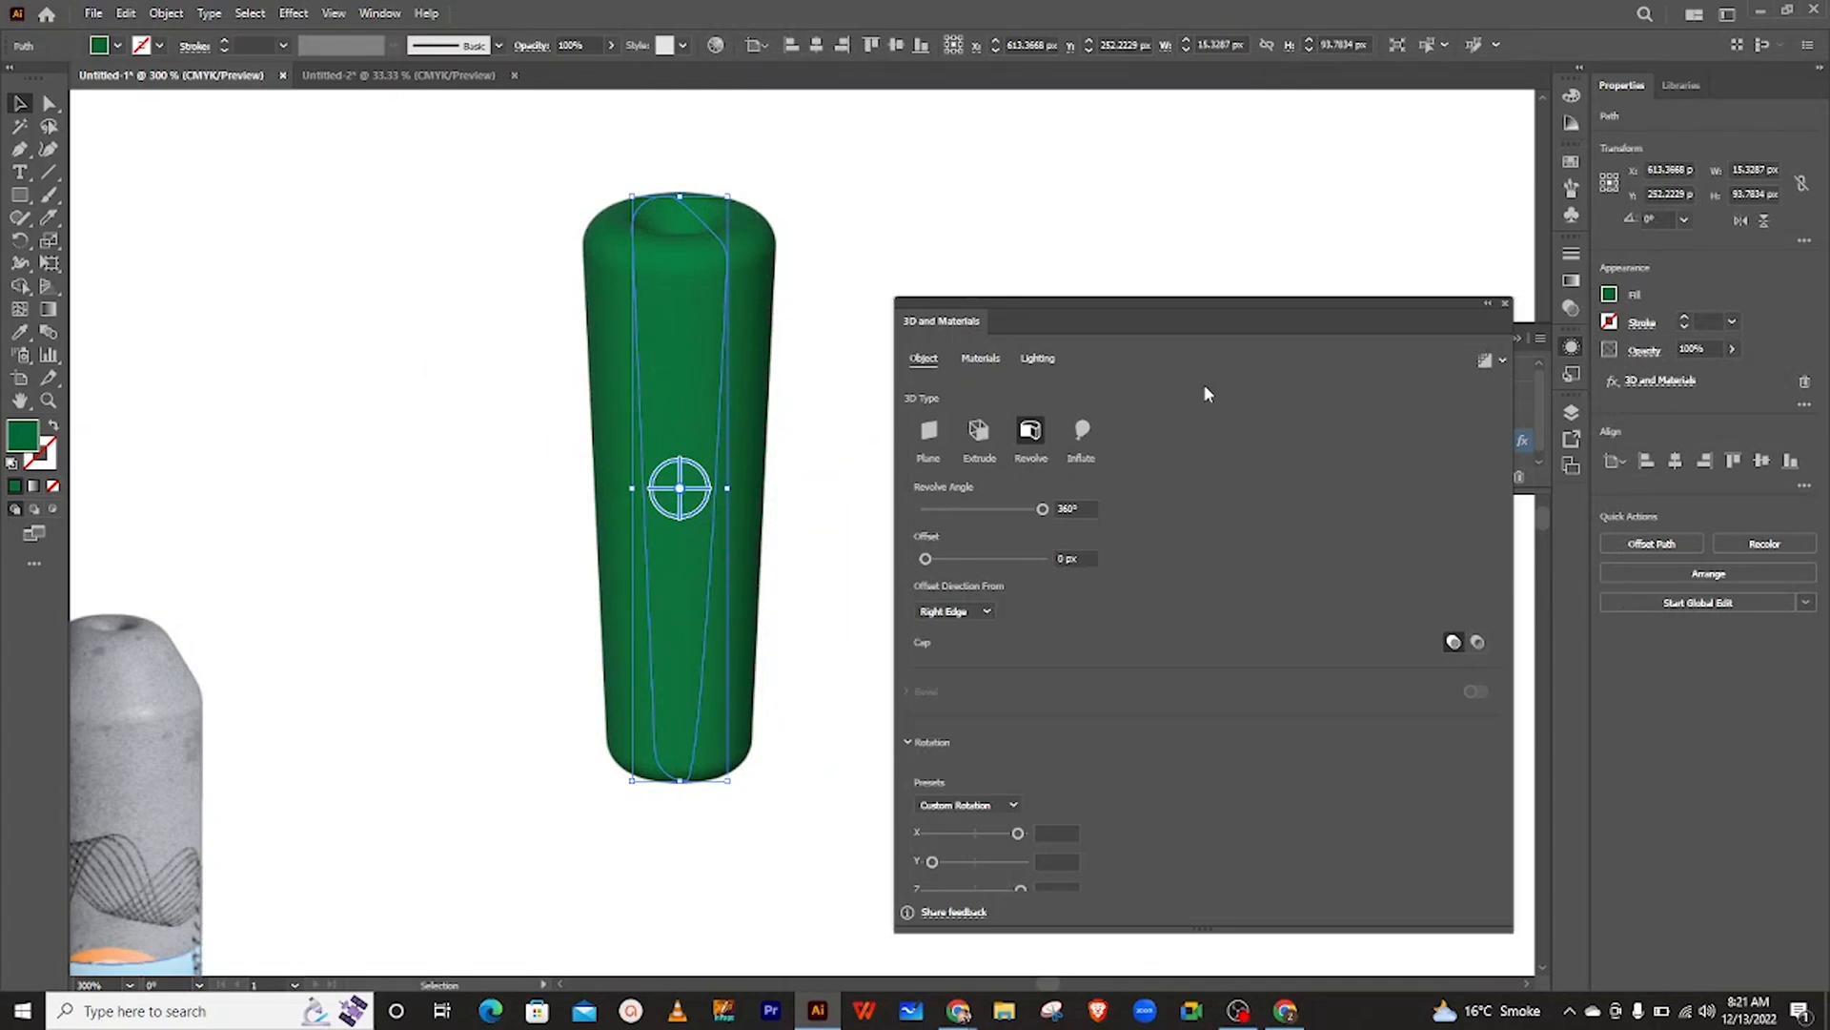
left_click_drag(1131, 322, 1073, 284)
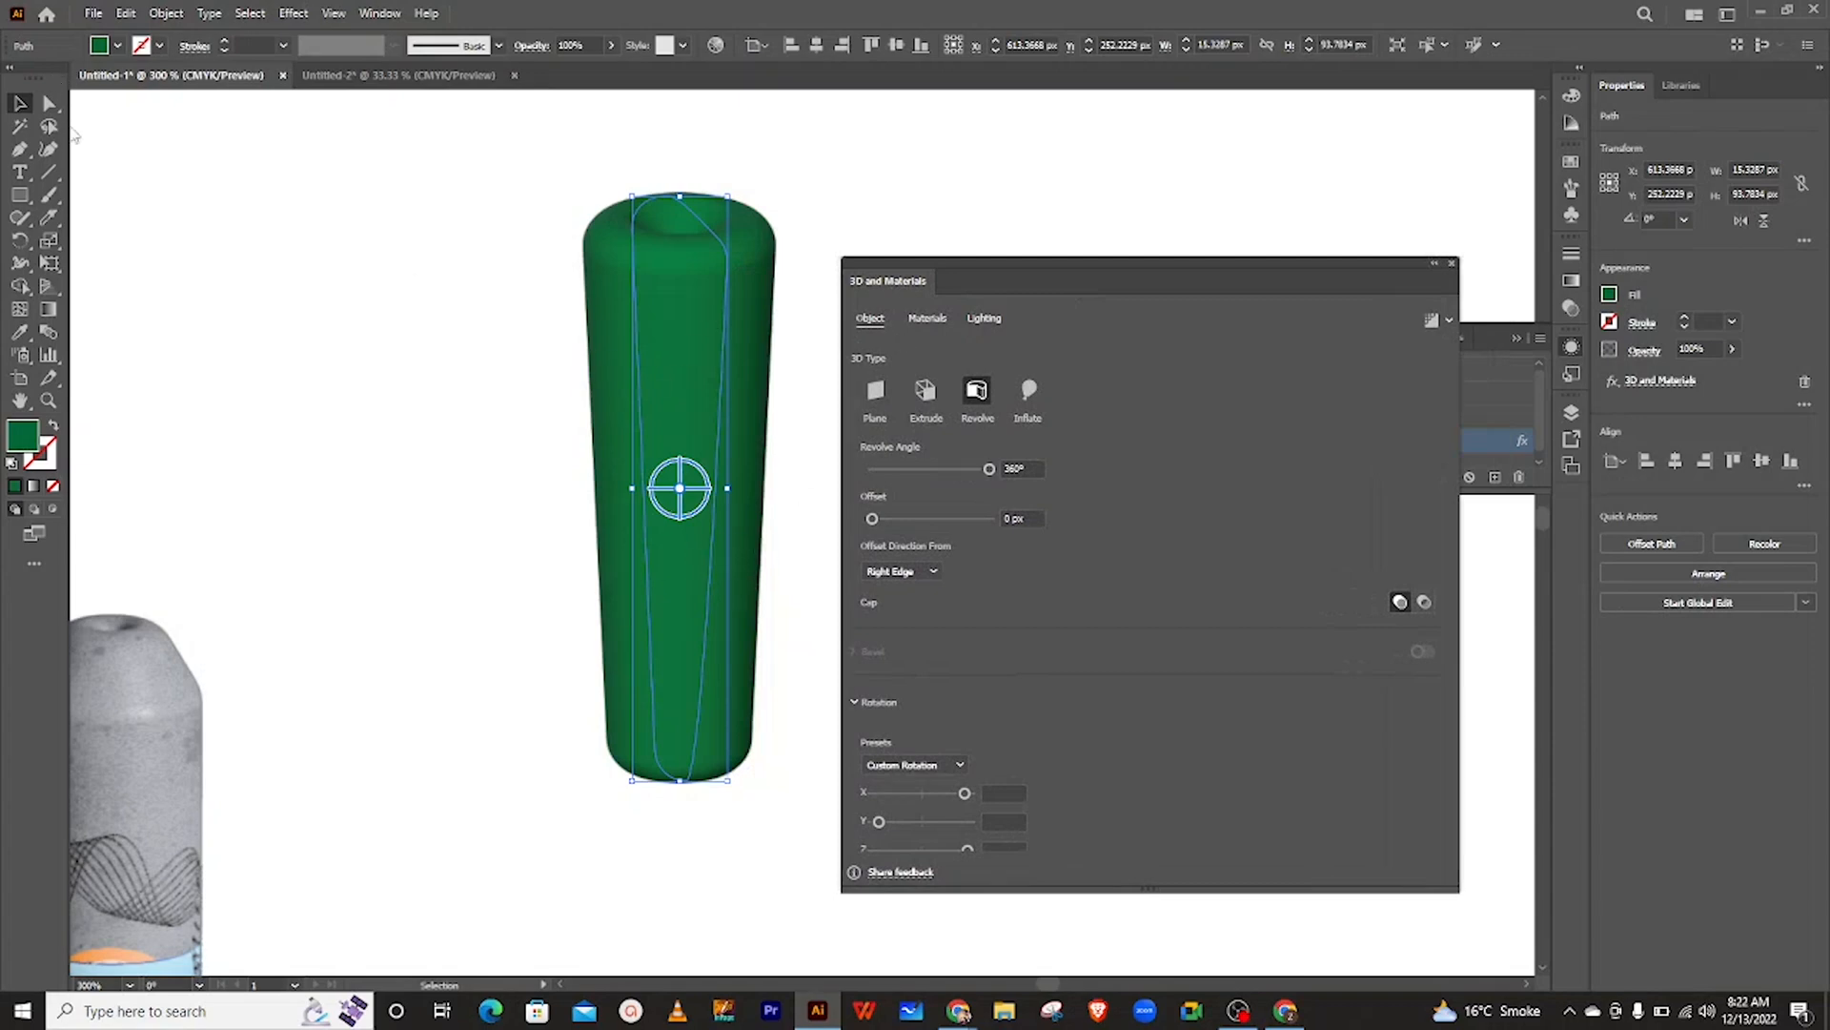
- Try deleting the lower-left anchor point of the profile path with the Pen tool, and undo the deletion
left_click(21, 152)
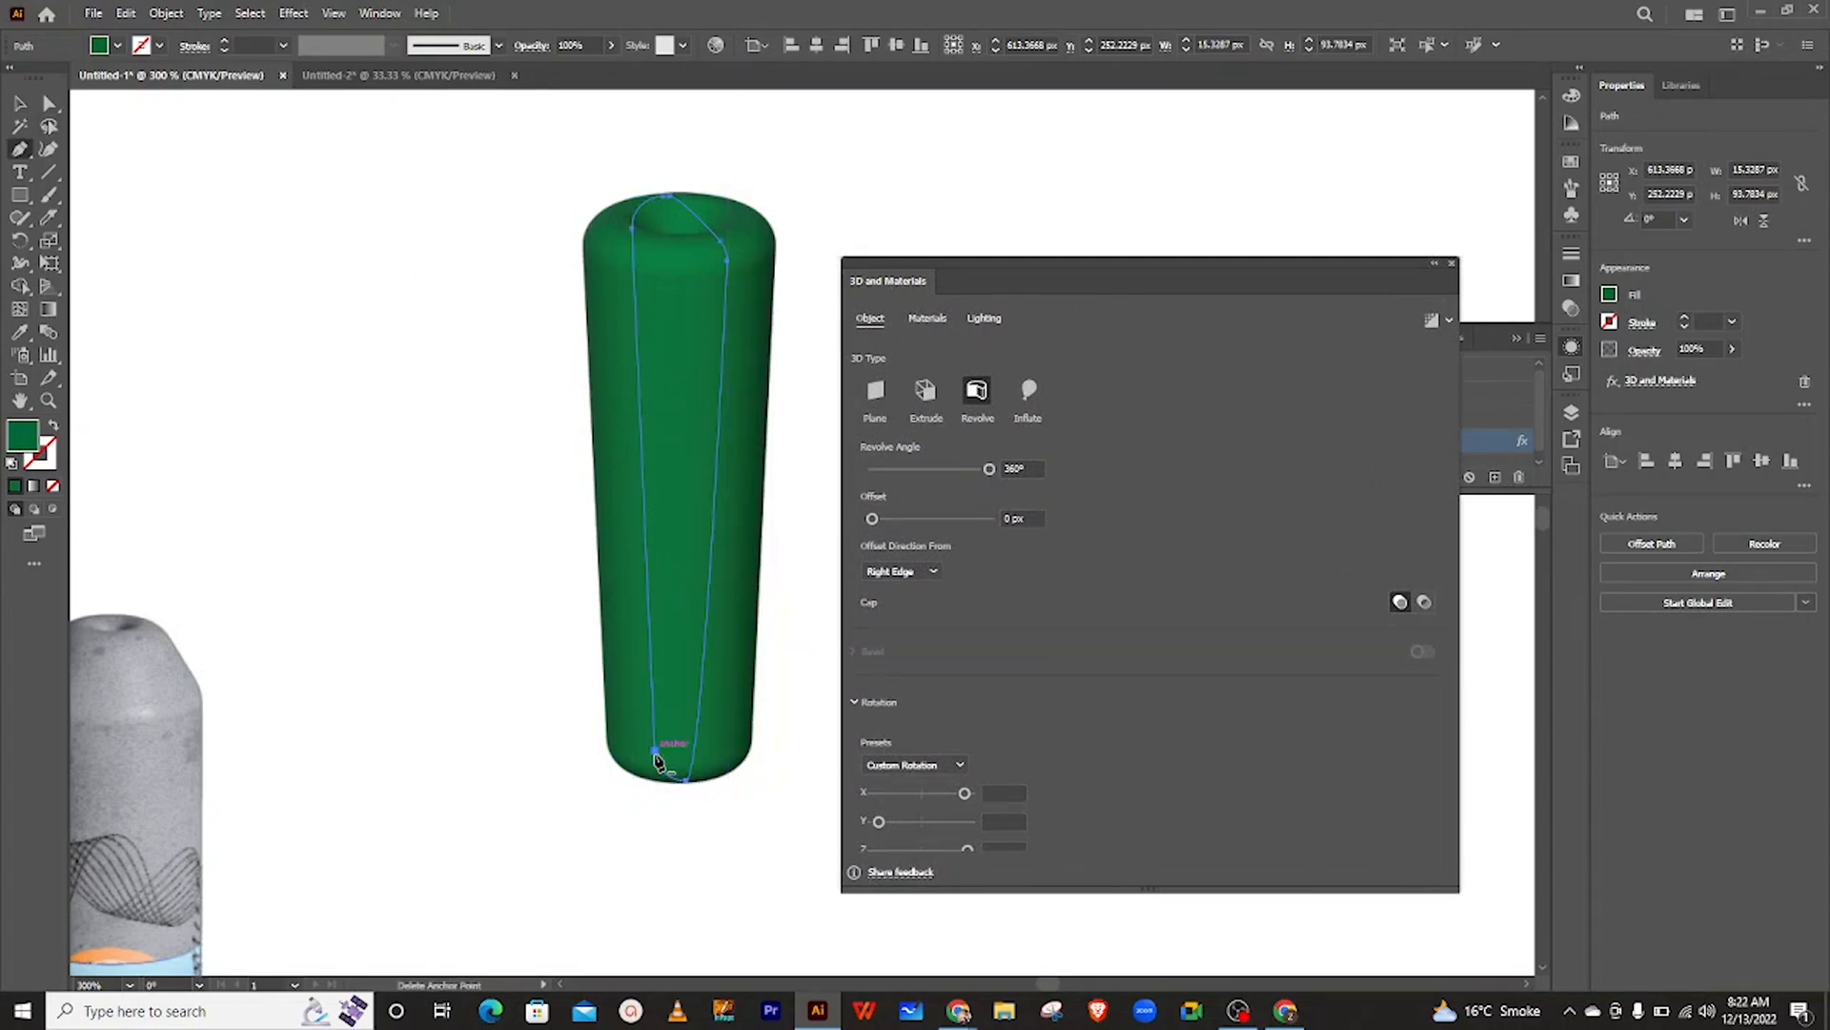
left_click(658, 757)
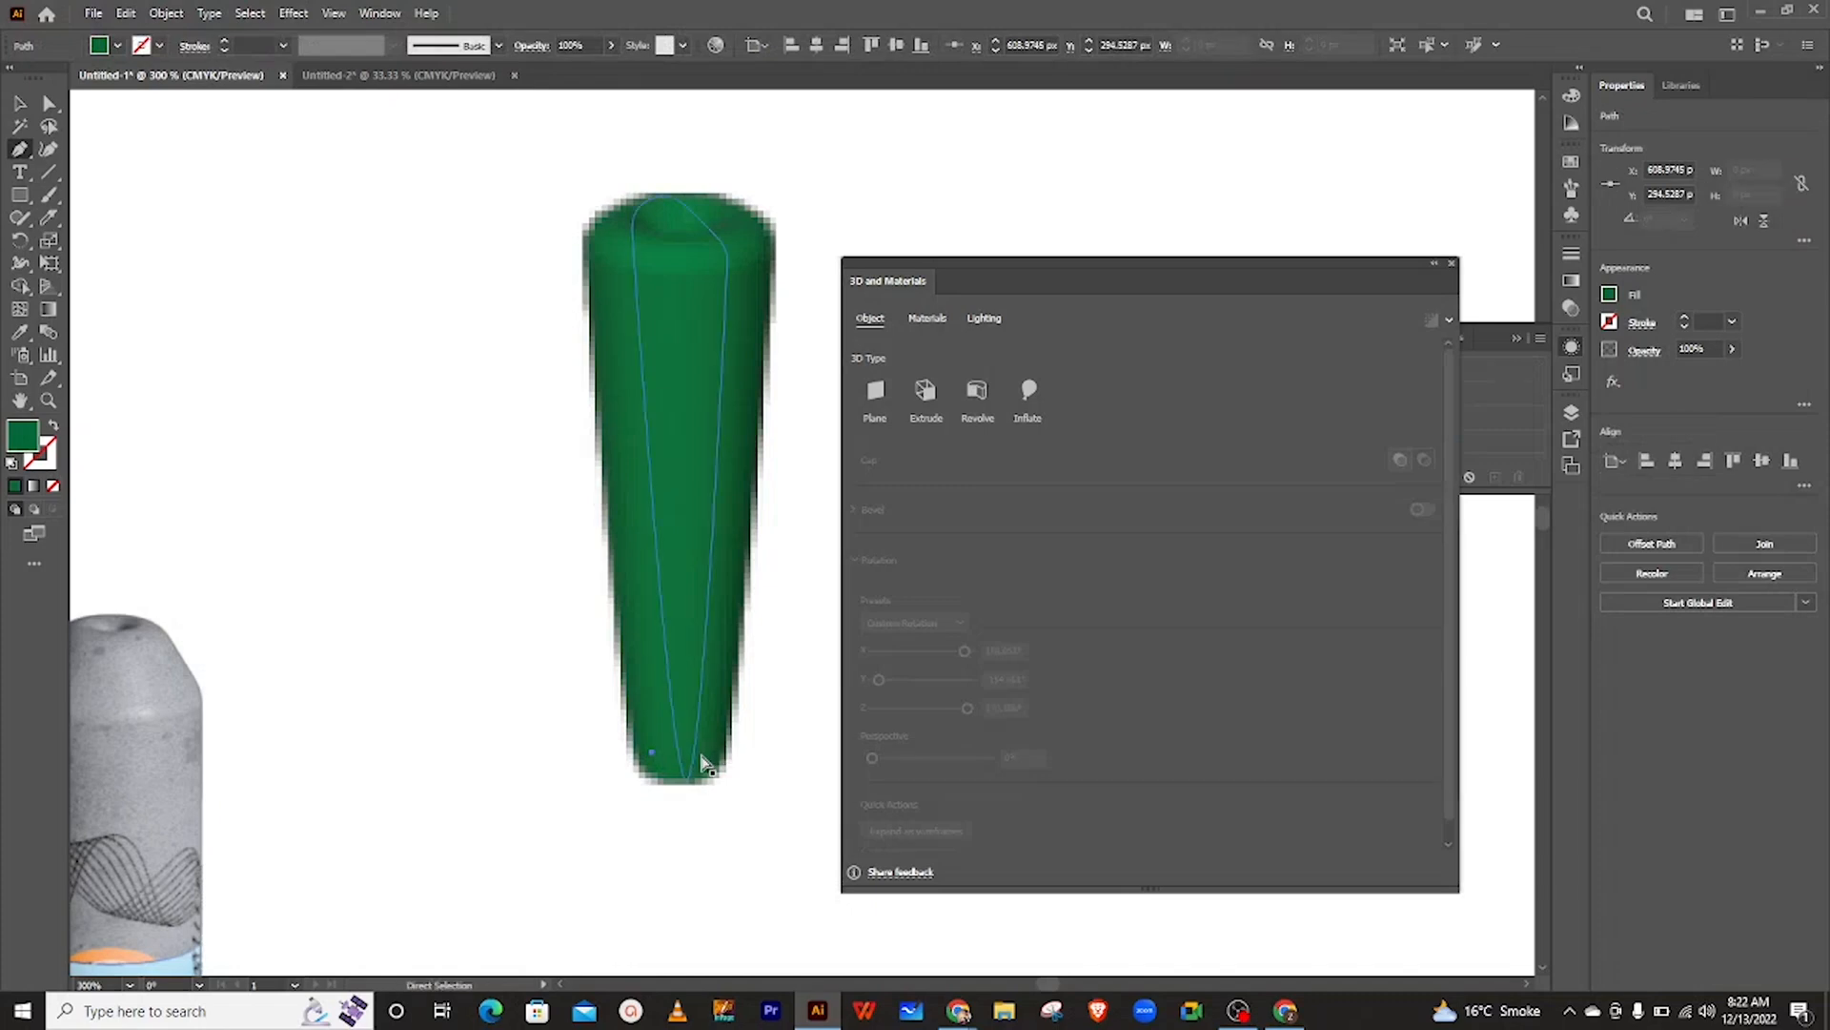
key("ctrl+z")
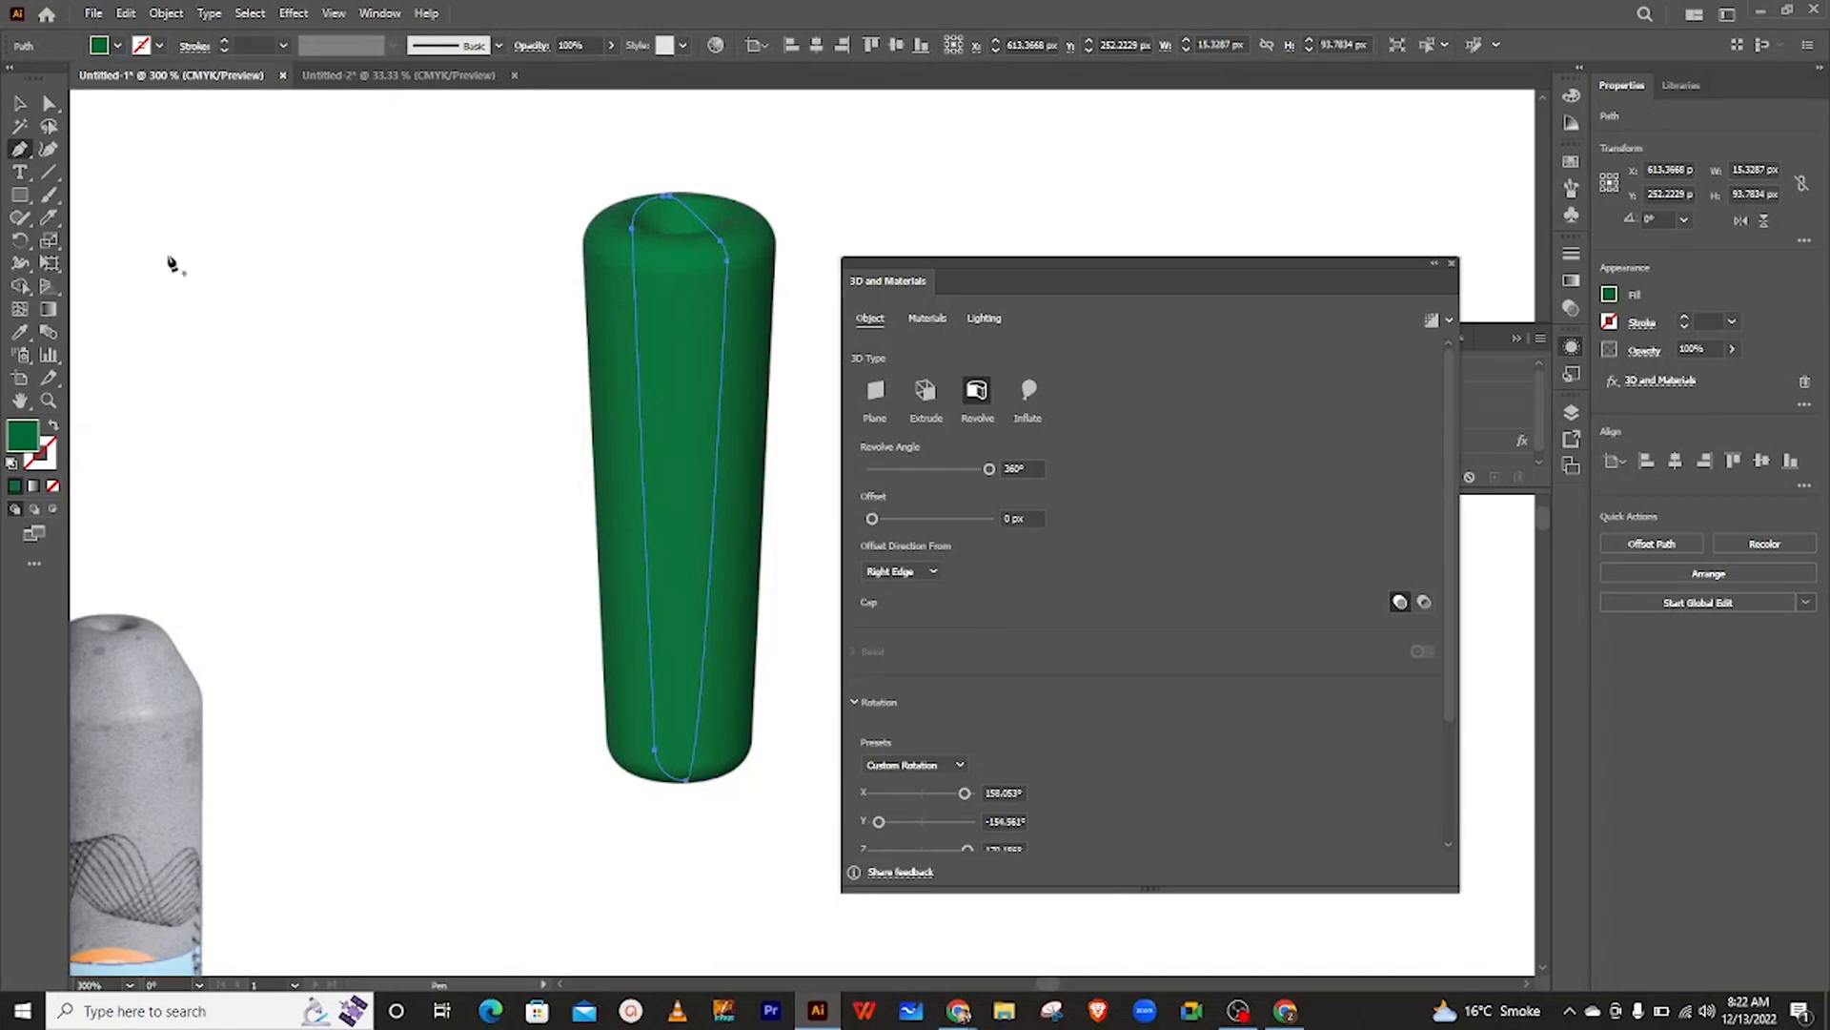
- Square off the profile path's rounded left corners by reducing their live corner radius to 0 px
left_click(50, 105)
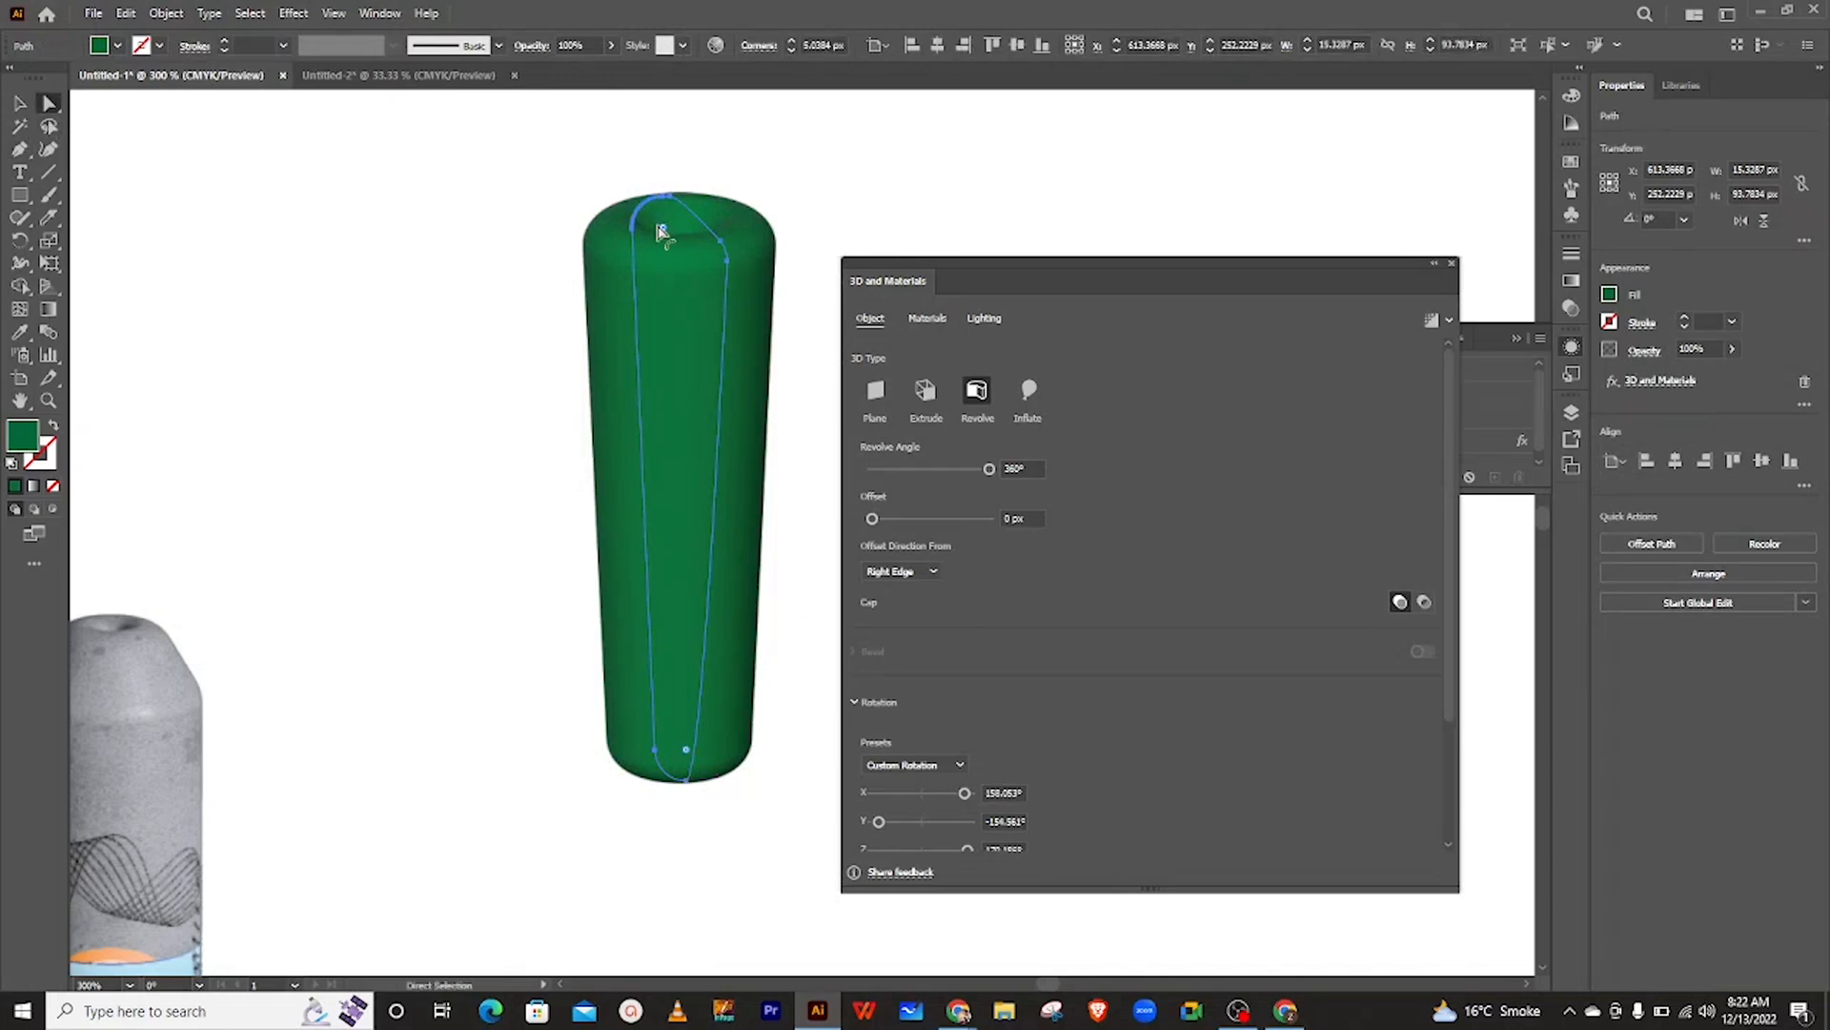
left_click_drag(662, 226, 622, 202)
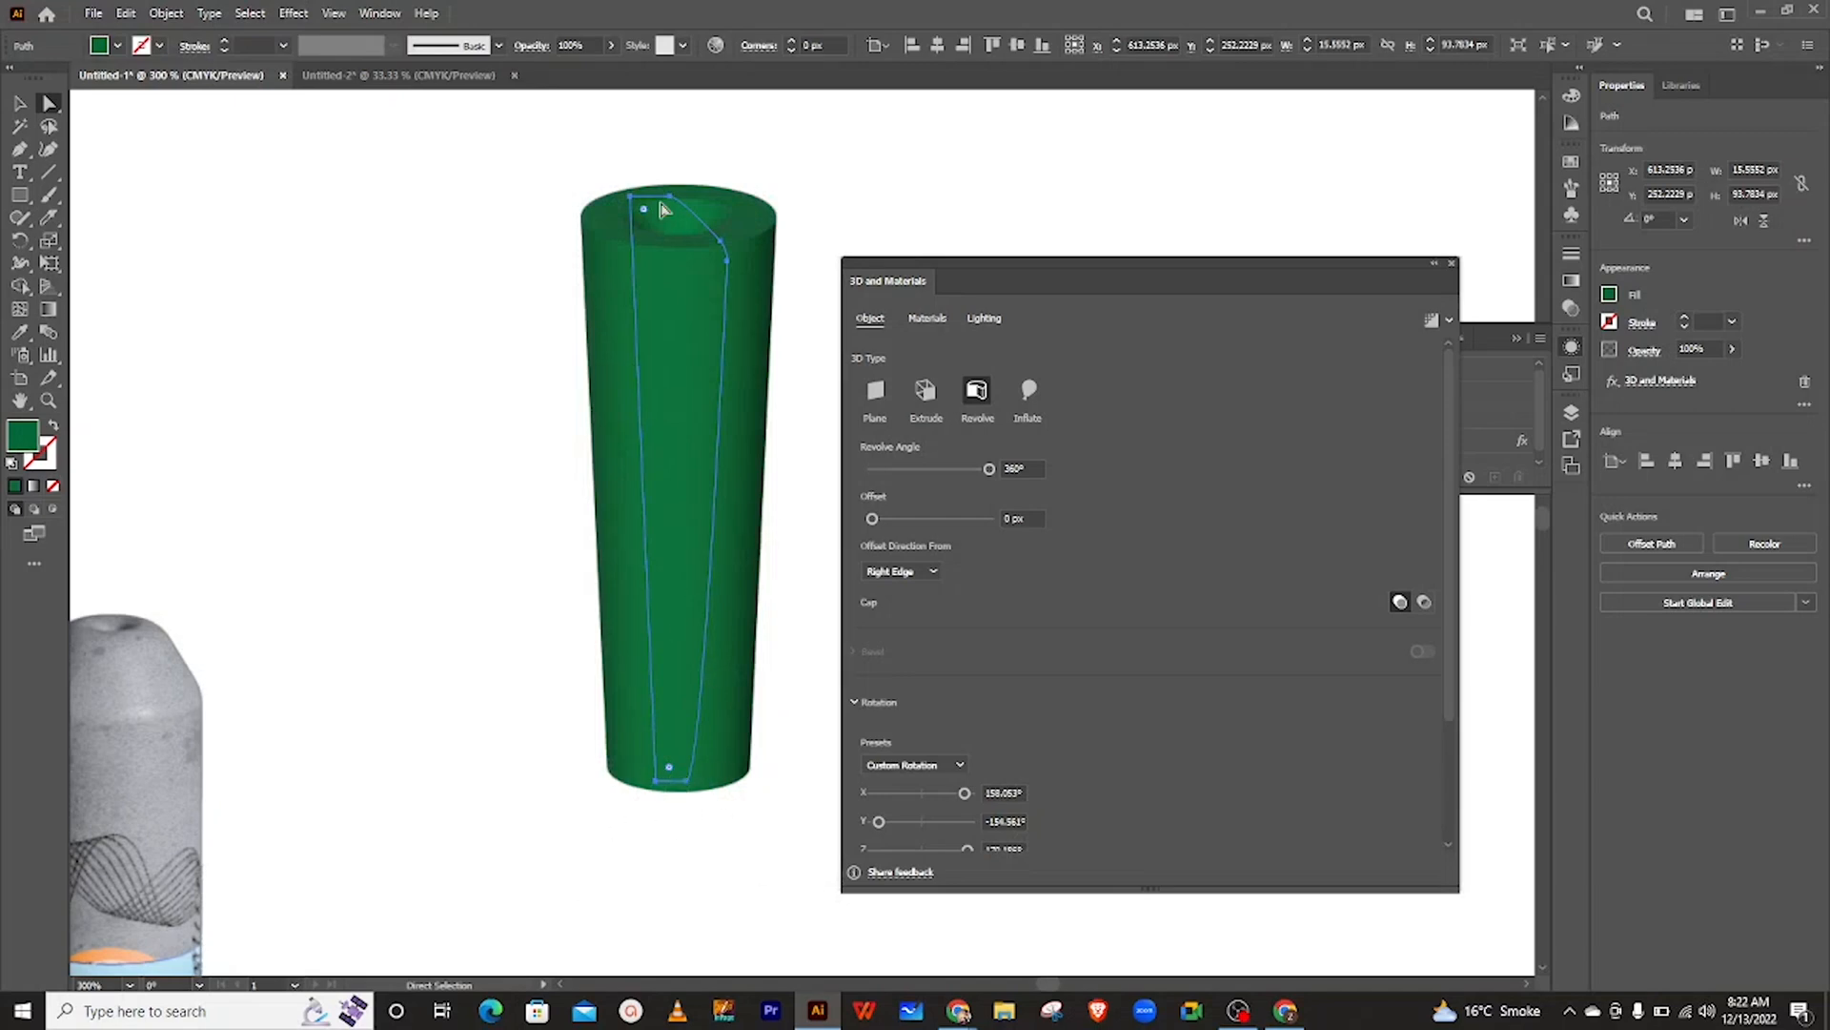
- Move the revolved object down and left toward the grey bottle, deselect it and collapse the 3D and Materials panel
left_click(19, 102)
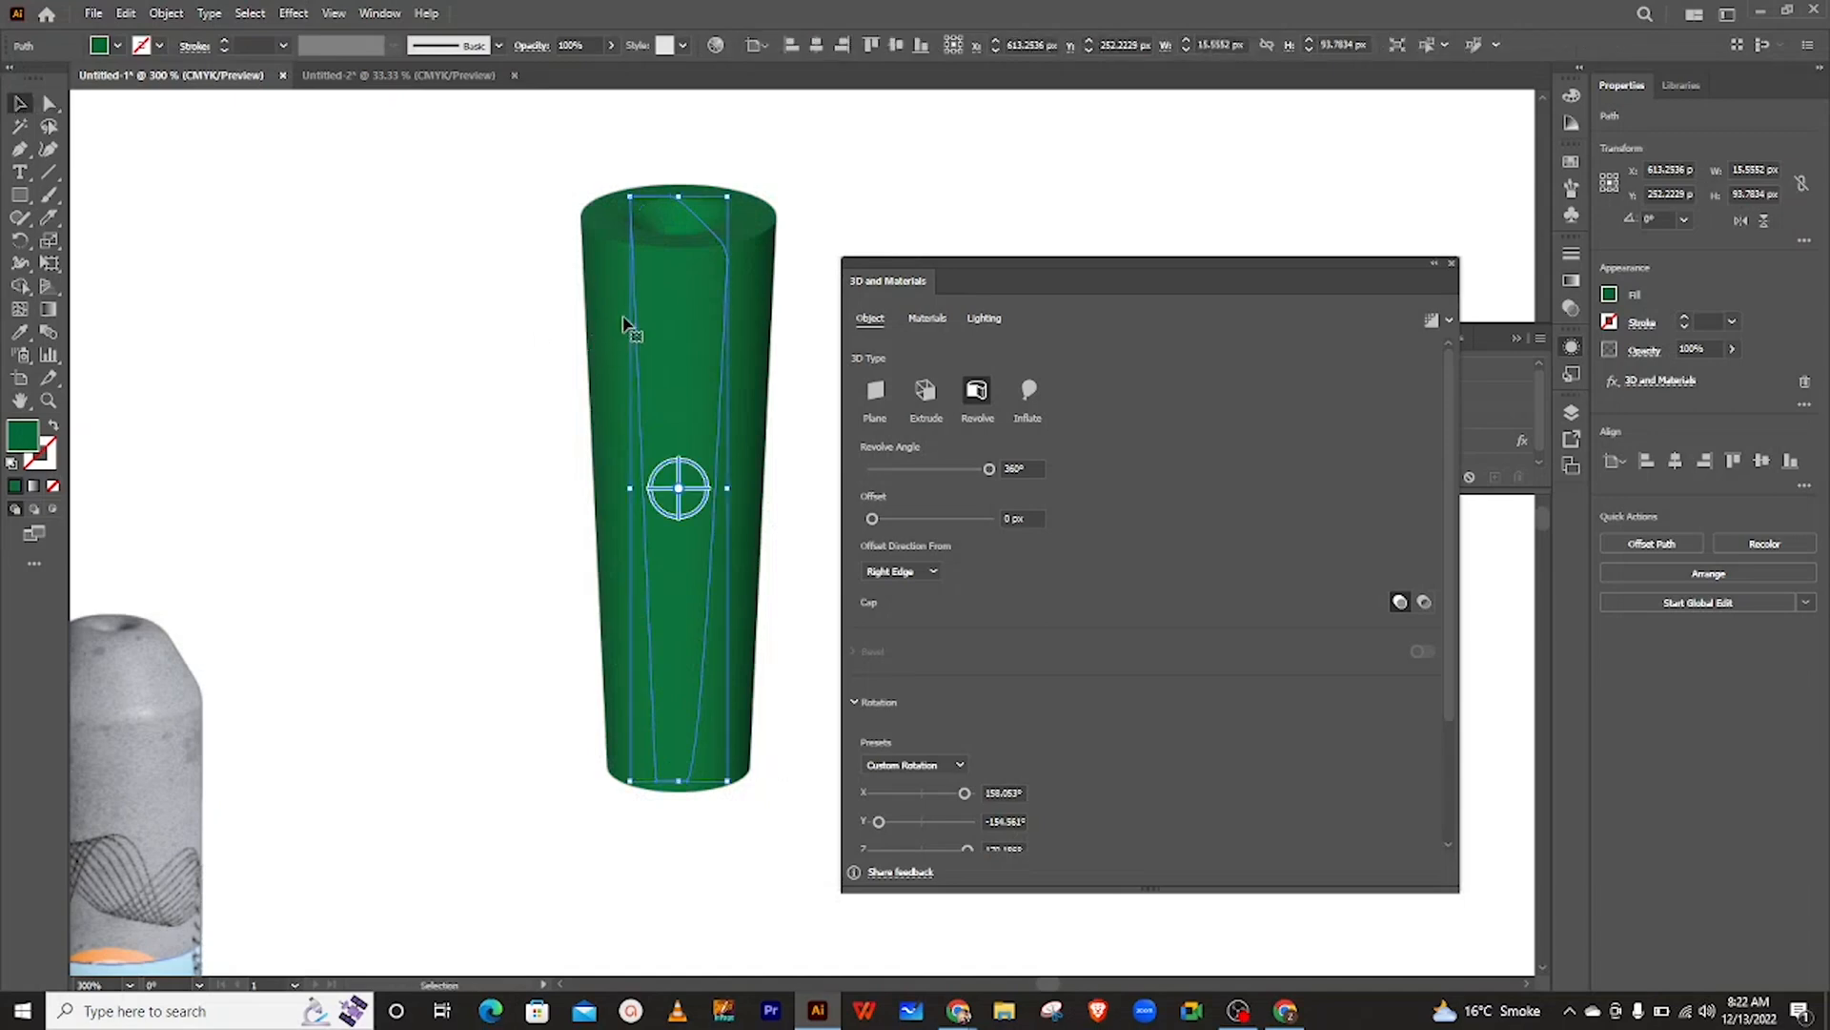
left_click_drag(625, 324, 583, 333)
left_click(791, 232)
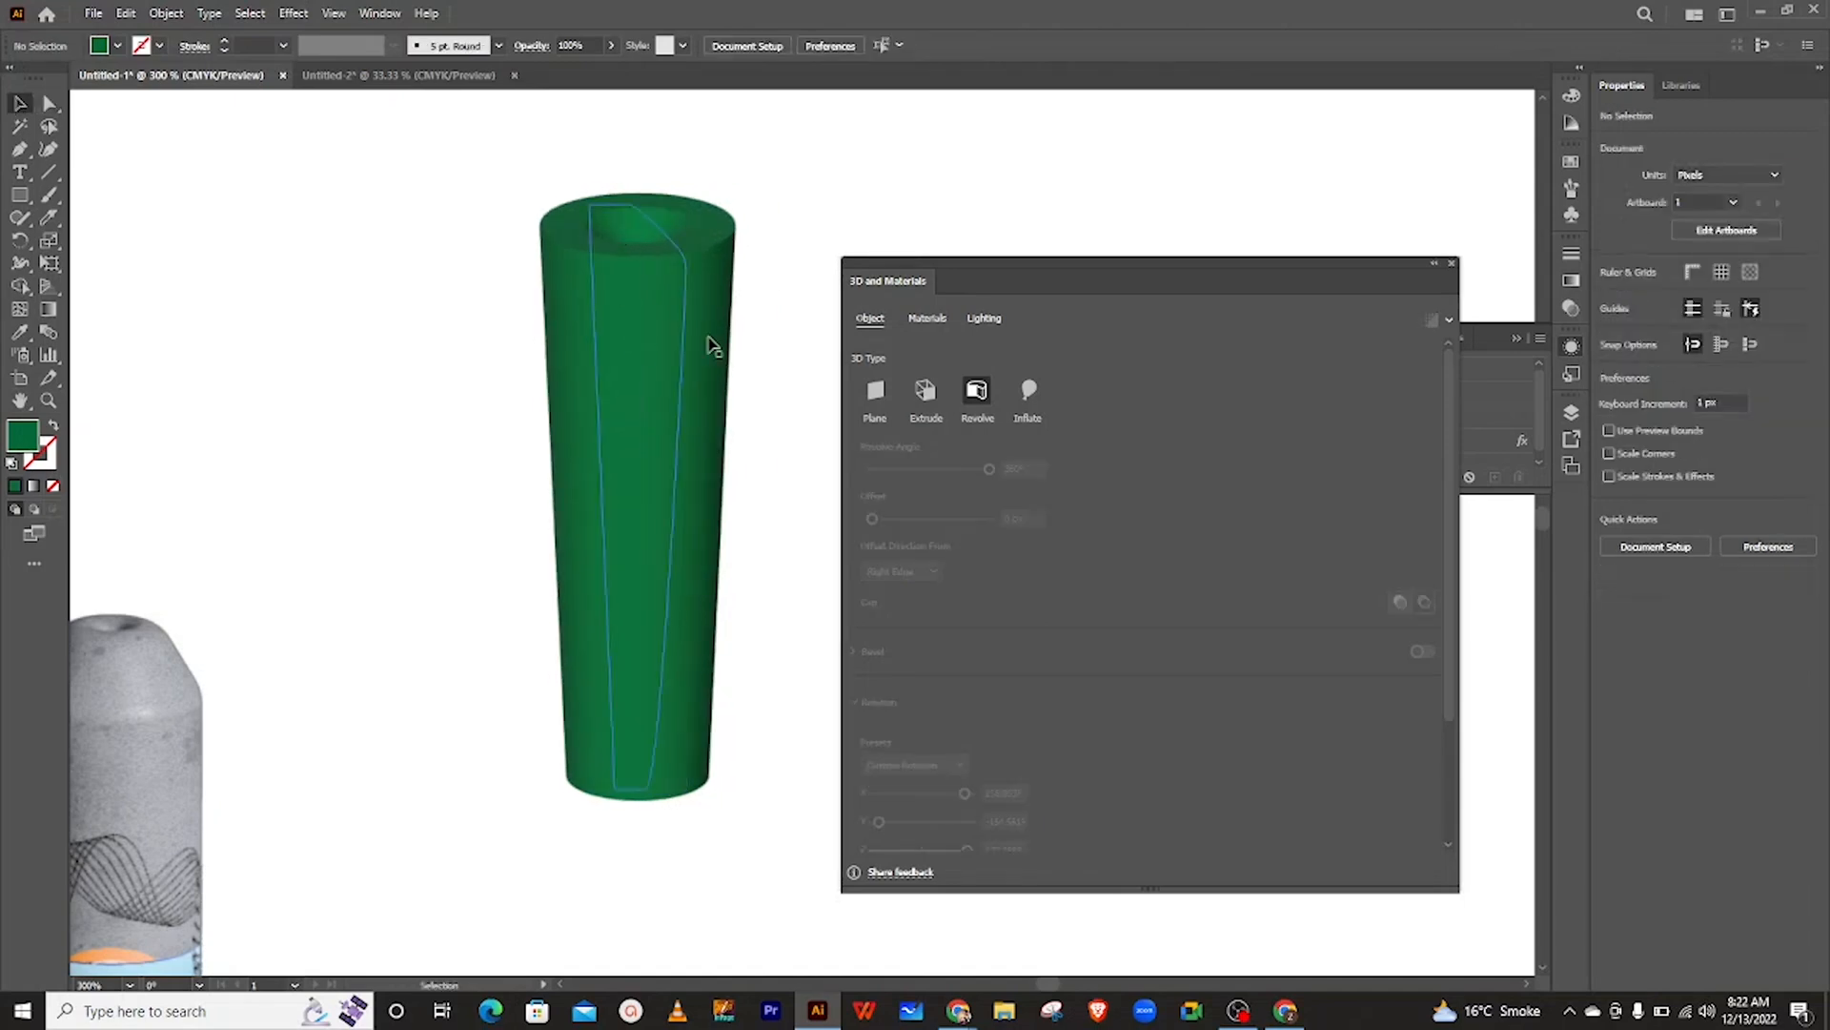
left_click_drag(711, 345, 643, 381)
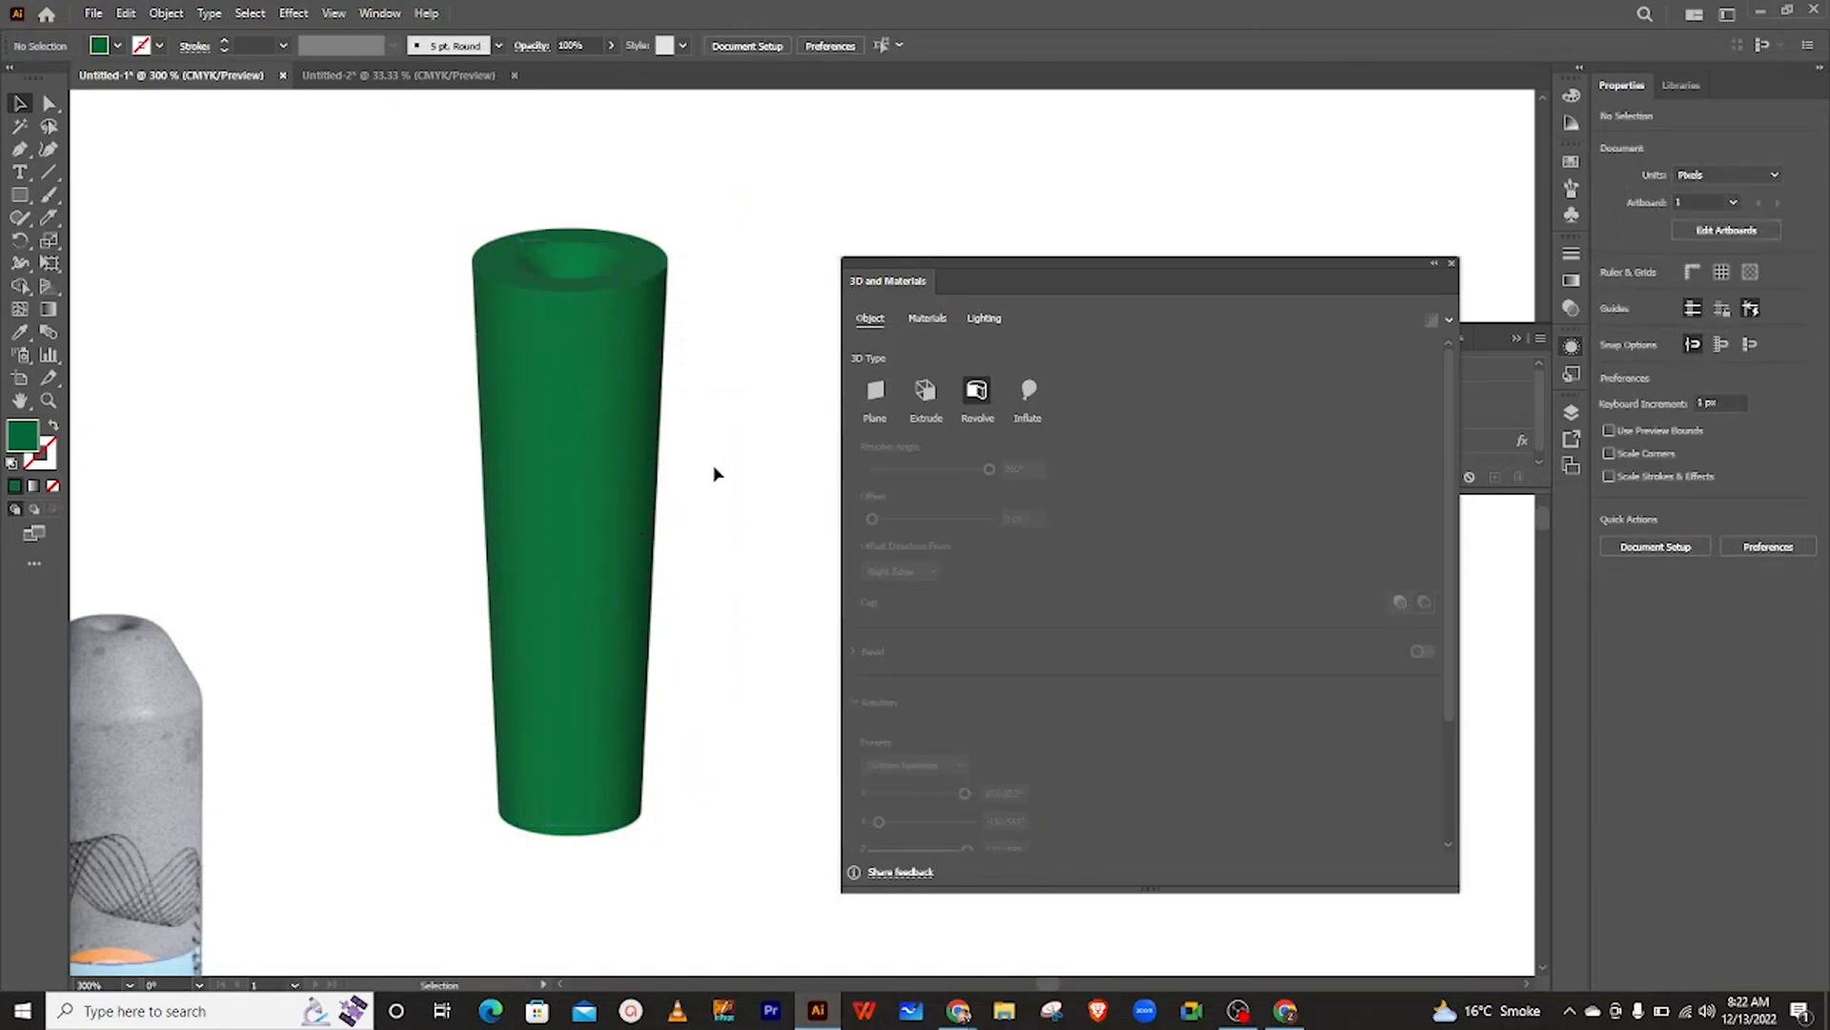
left_click(1437, 265)
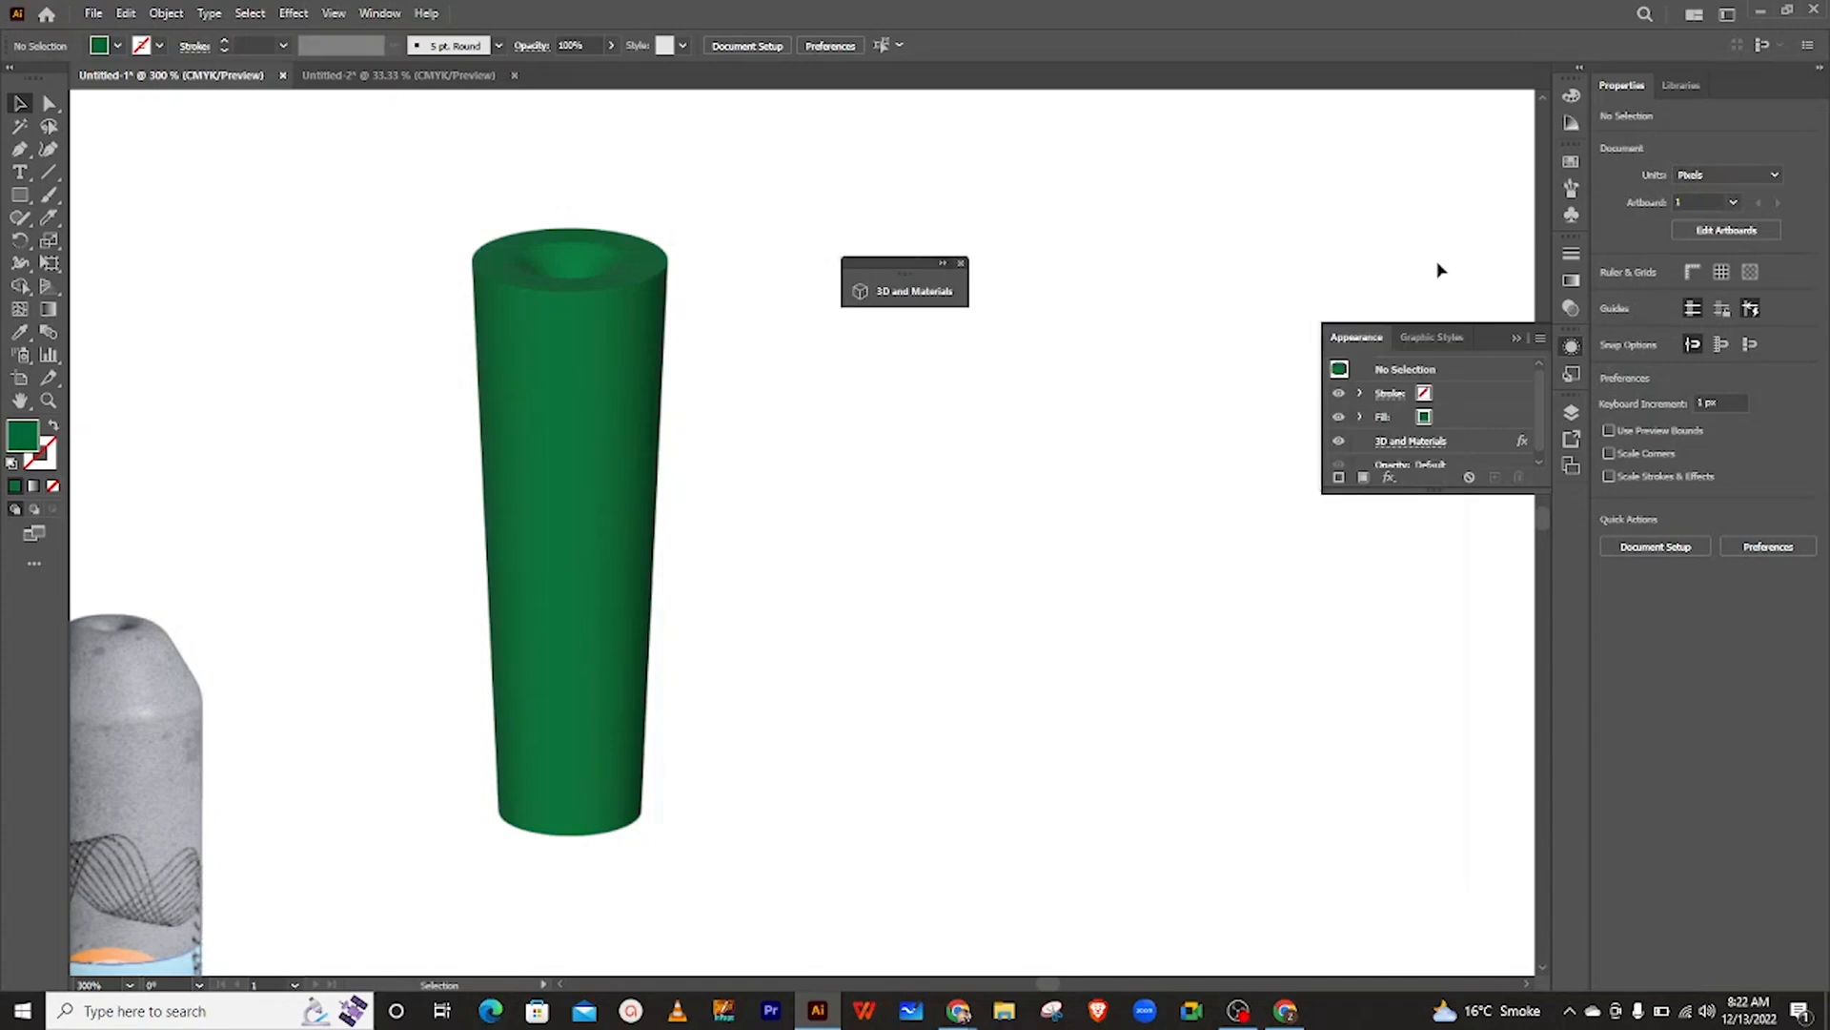